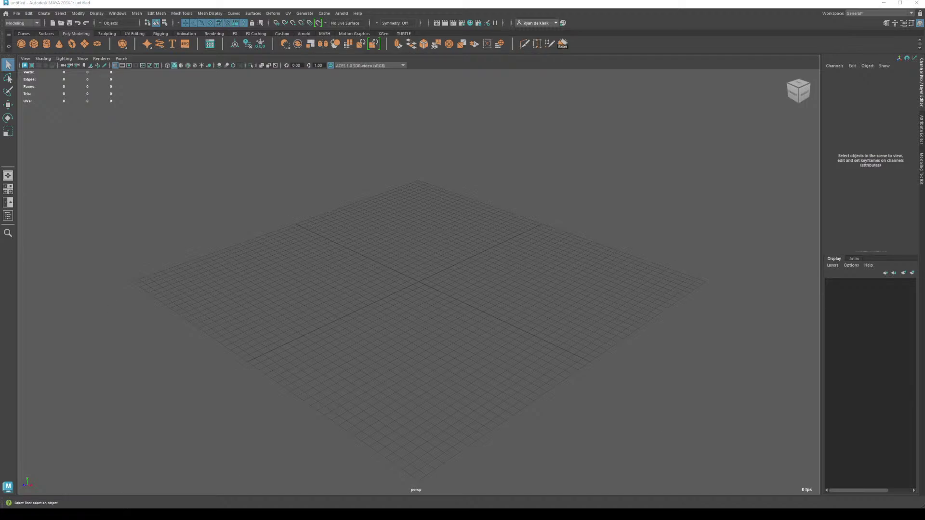
Step: Look through the reference images in the S&W Governor folder, including the side, top and perspective views and the specification sheet
left_click_drag(924, 52, 481, 73)
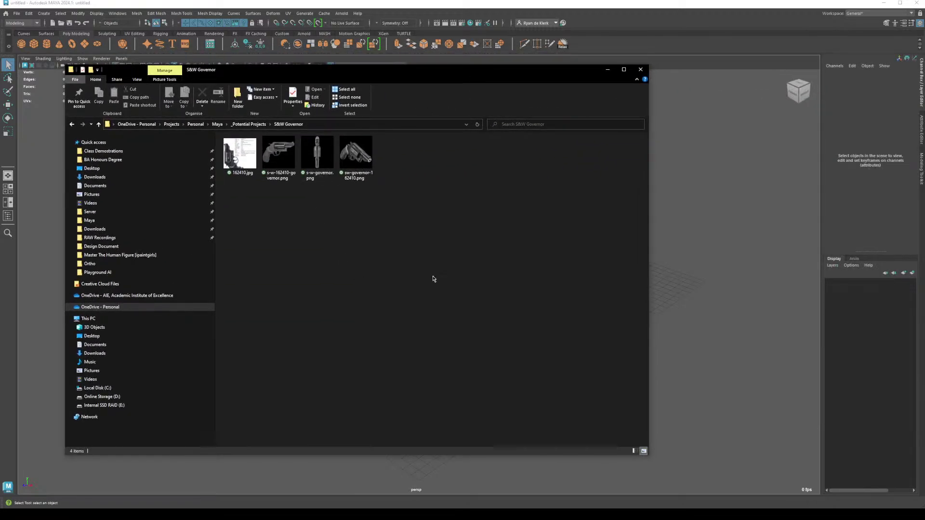
left_click(285, 159)
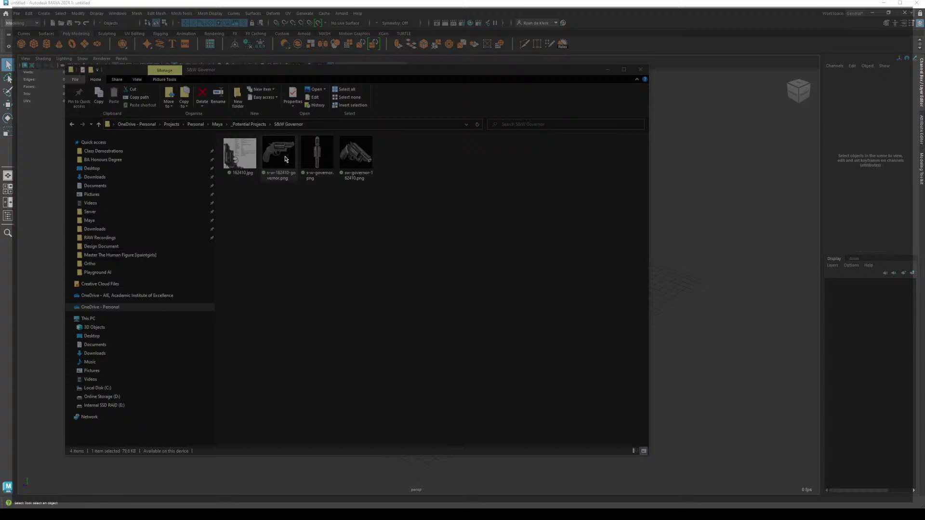
double_click(285, 159)
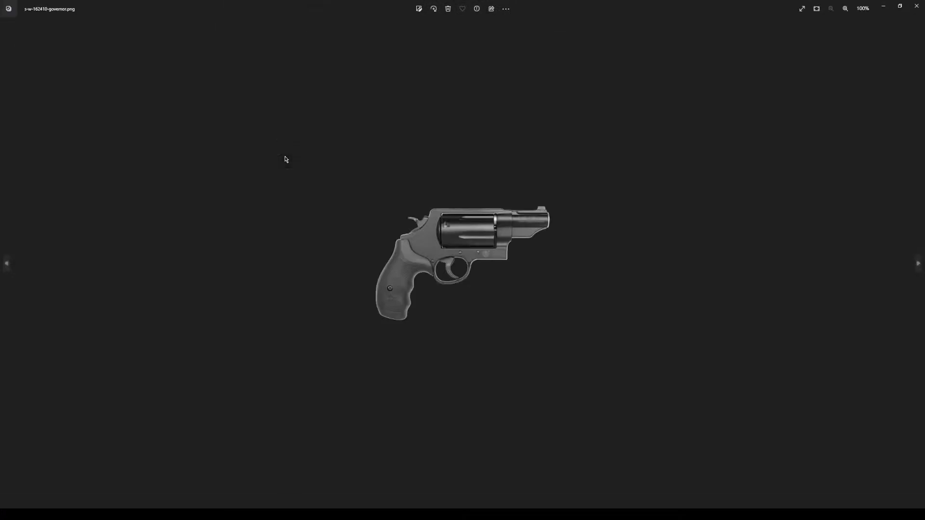
left_click(919, 264)
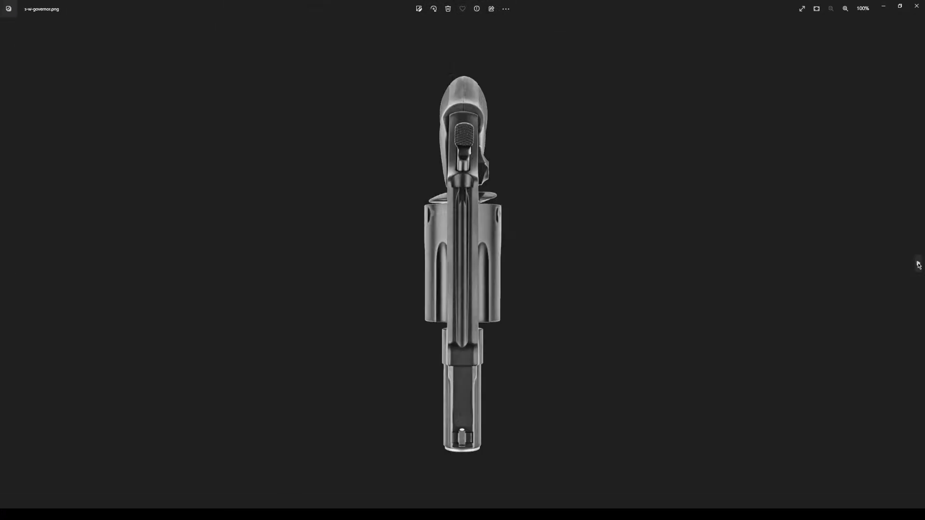
left_click(918, 264)
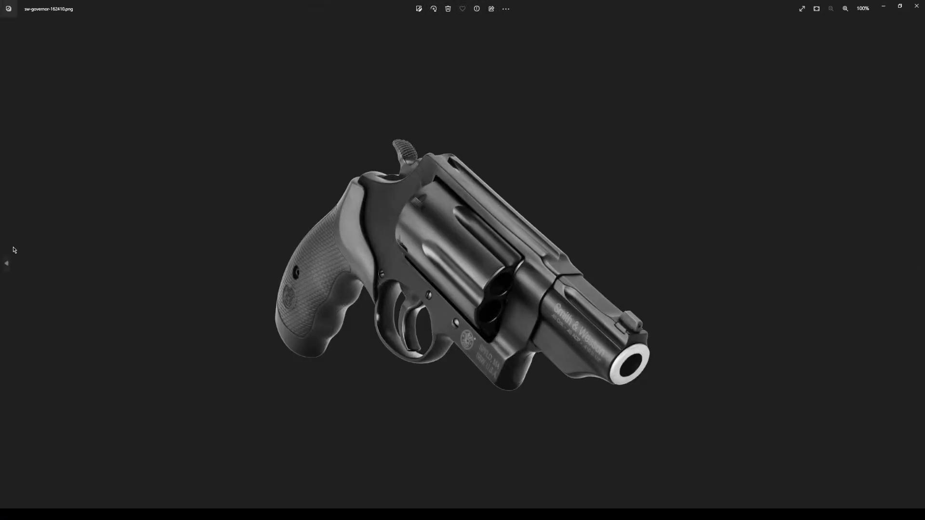
left_click(7, 263)
left_click(7, 263)
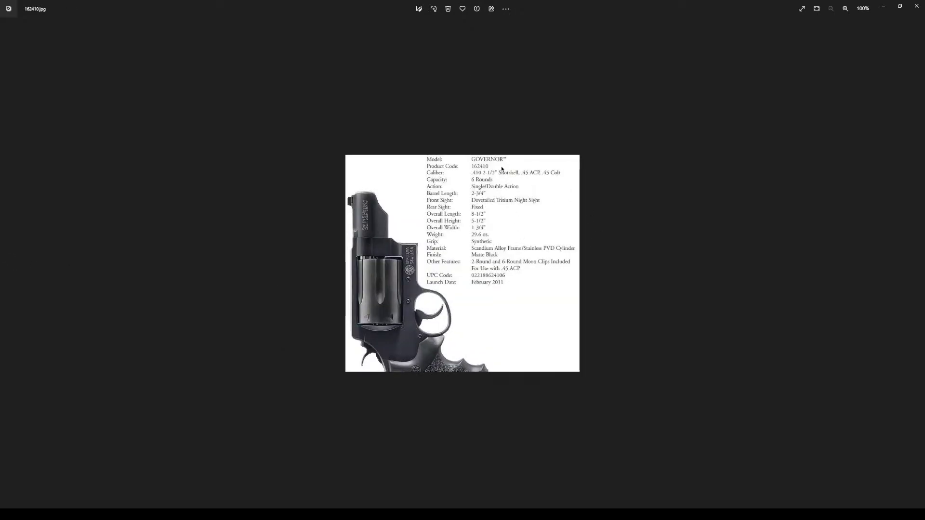
left_click(915, 11)
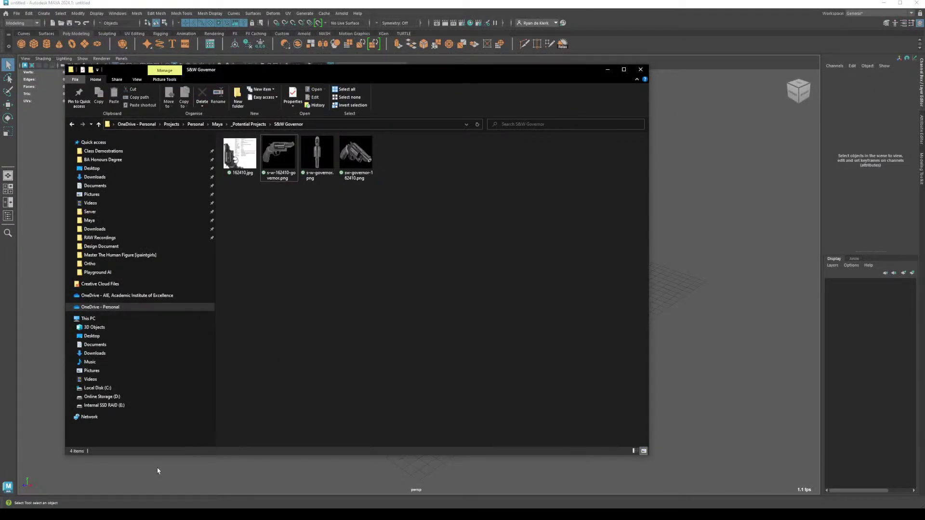
Step: Launch Photoshop
key("super")
type("p")
key("Return")
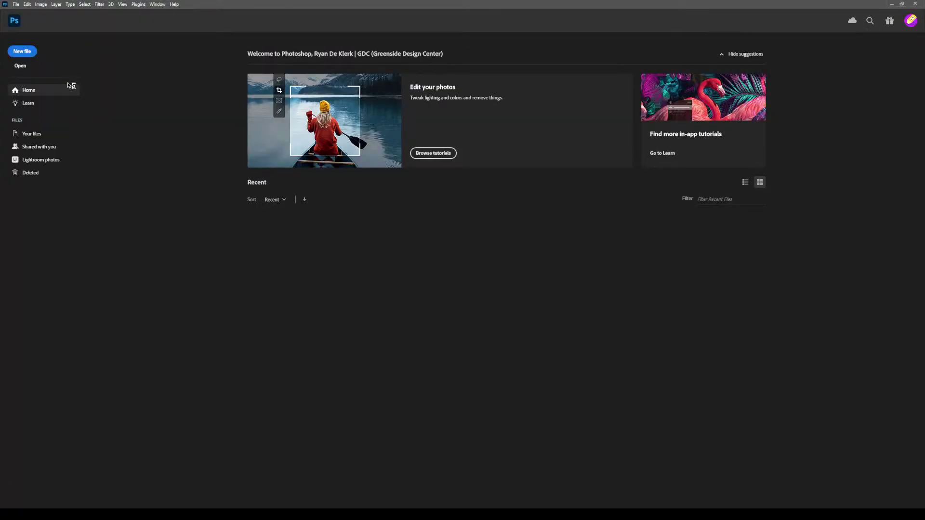
Step: Create a new 1024 × 1024 pixel document and hide the Timeline
left_click(15, 4)
left_click(20, 12)
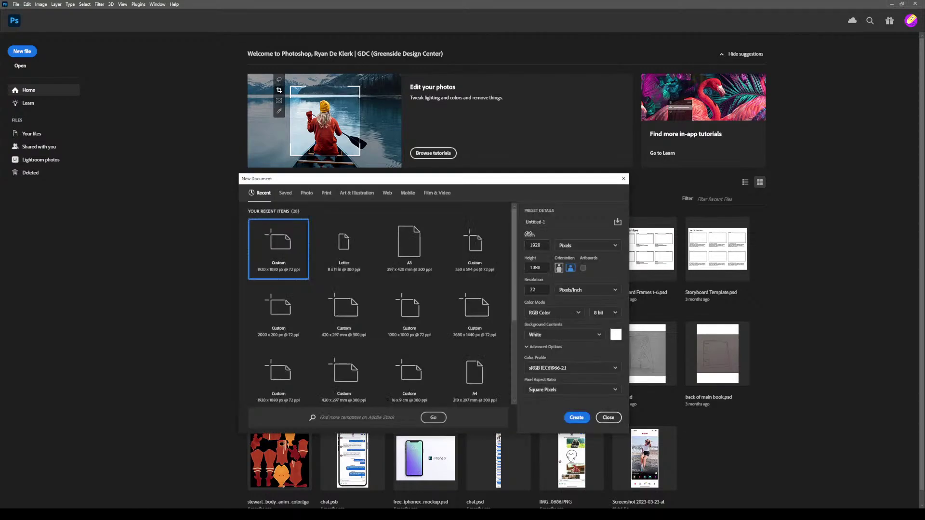
left_click(542, 246)
double_click(543, 246)
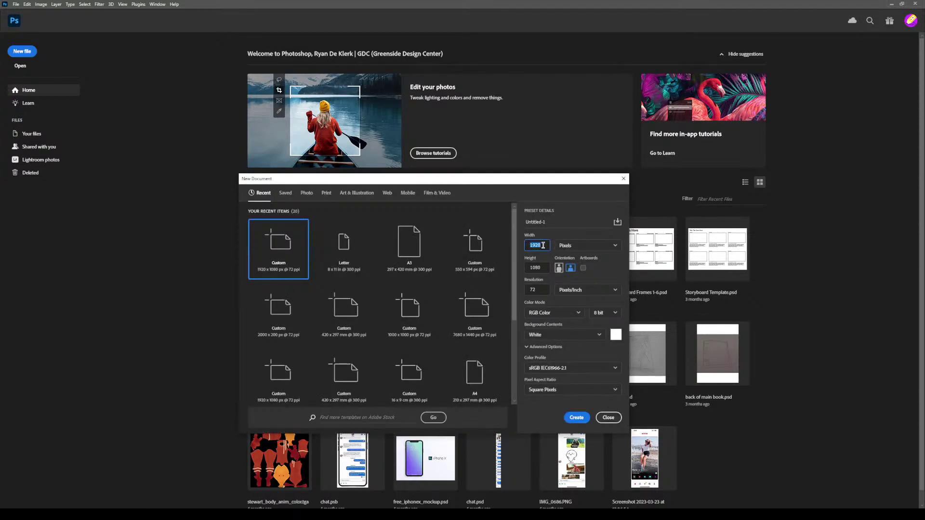
type("10")
key("Tab")
type("1024")
left_click(577, 418)
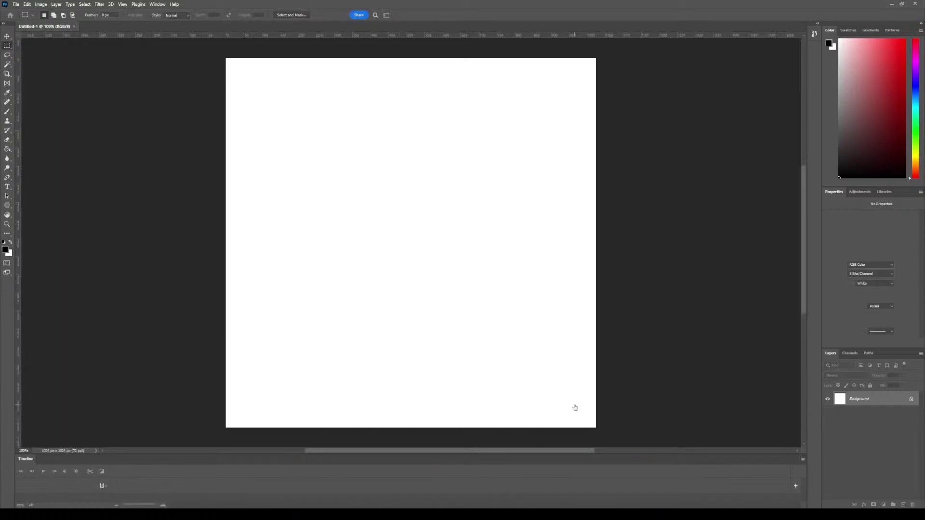
left_click(158, 4)
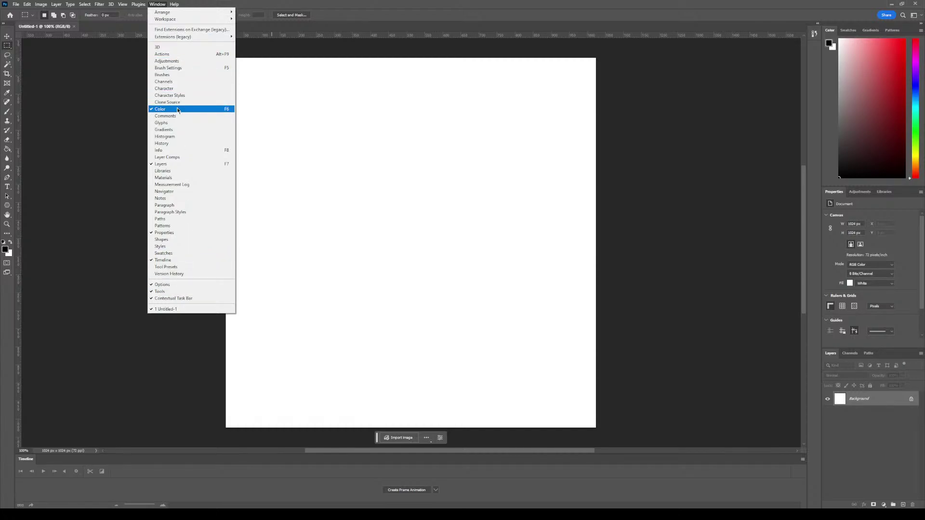
left_click(188, 260)
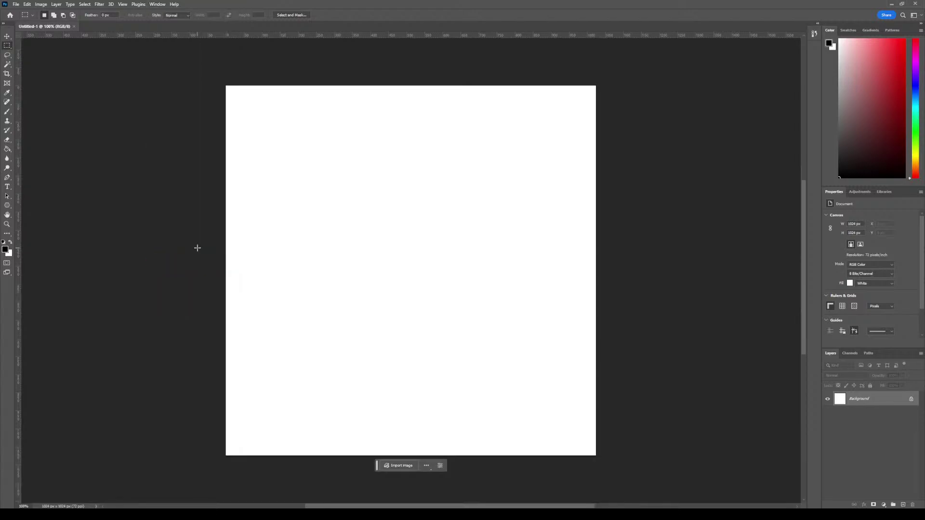
Step: Place the side-view image s-w-162410-governor.png from the reference folder on the canvas and enlarge it to nearly fill the canvas
left_click(82, 514)
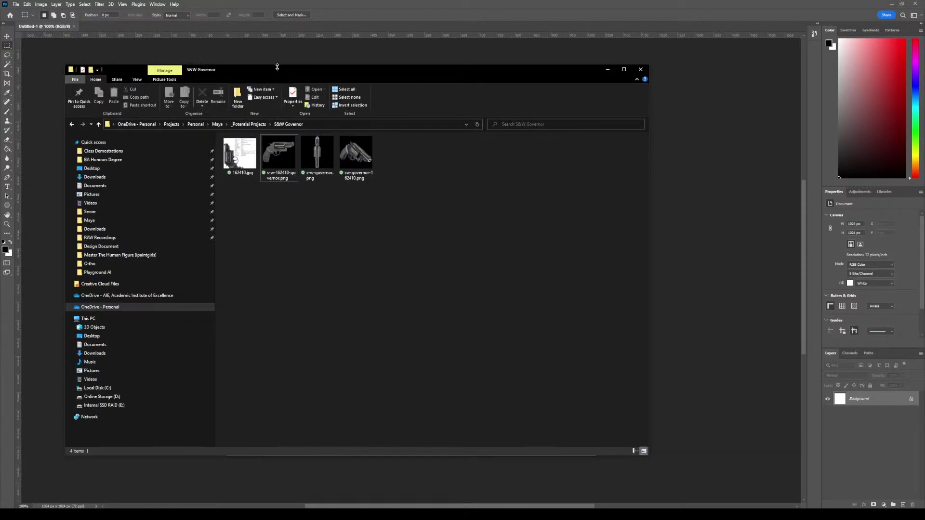
left_click_drag(276, 67, 298, 72)
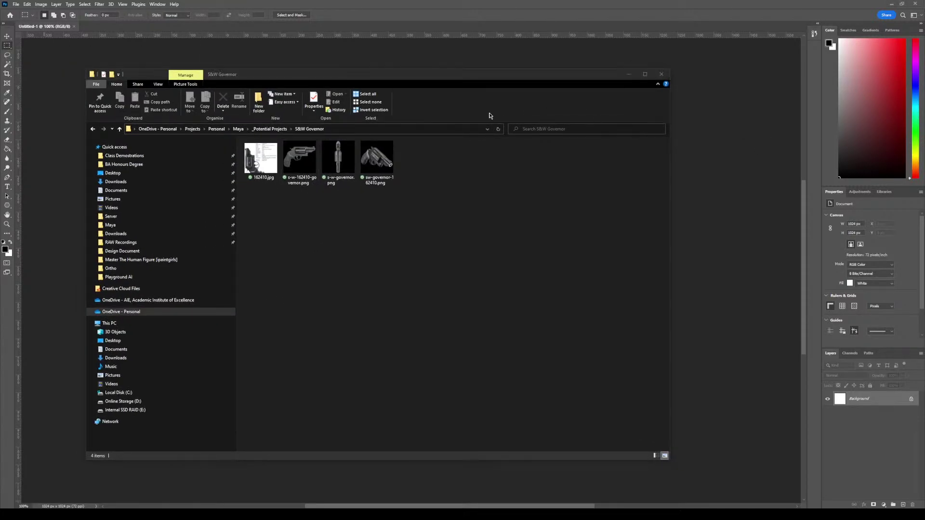
left_click_drag(330, 75, 924, 81)
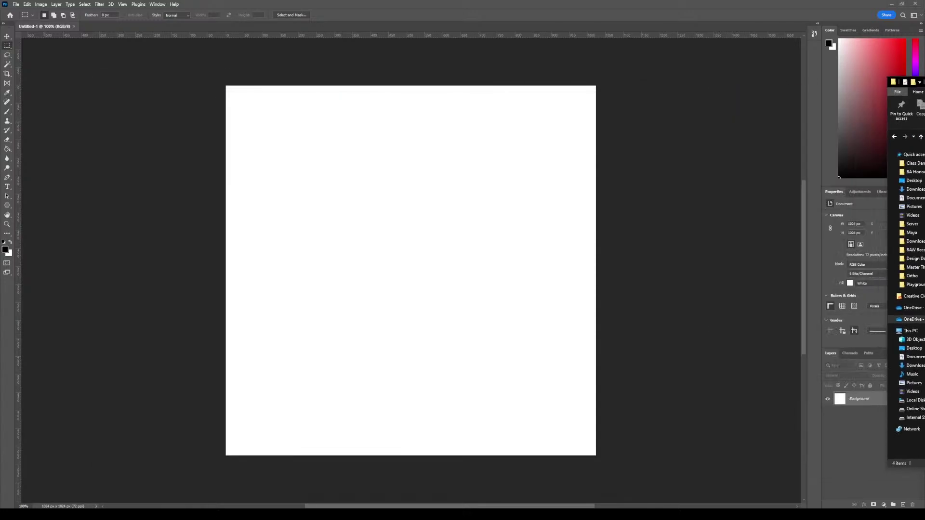
left_click_drag(475, 207, 420, 207)
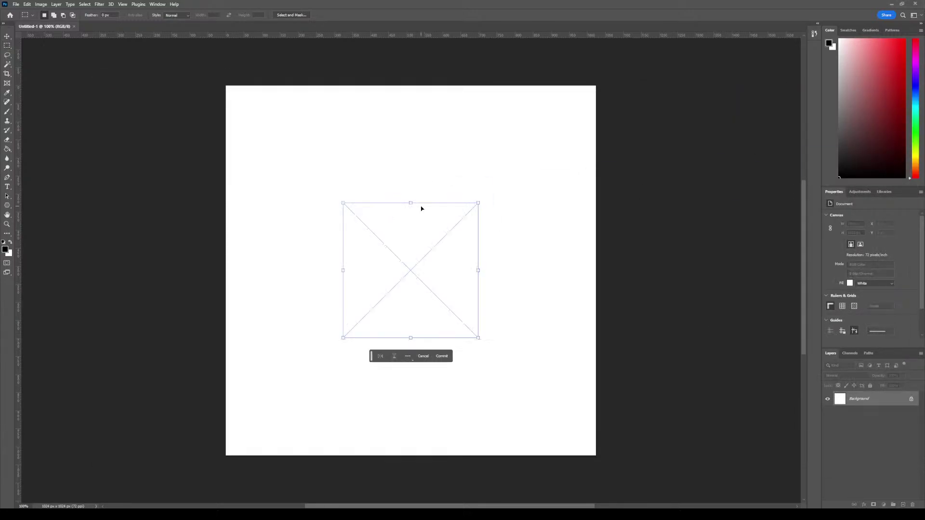
left_click_drag(477, 203, 626, 133, "alt")
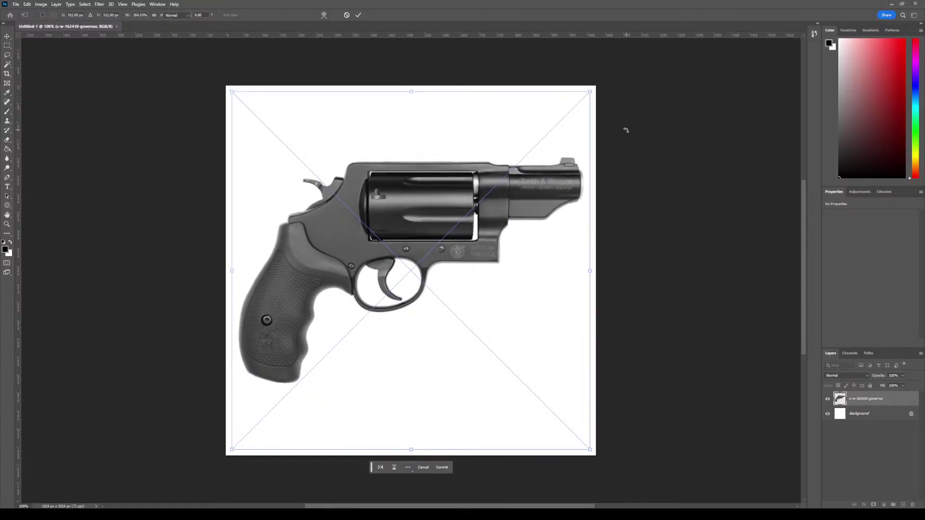
key("Return")
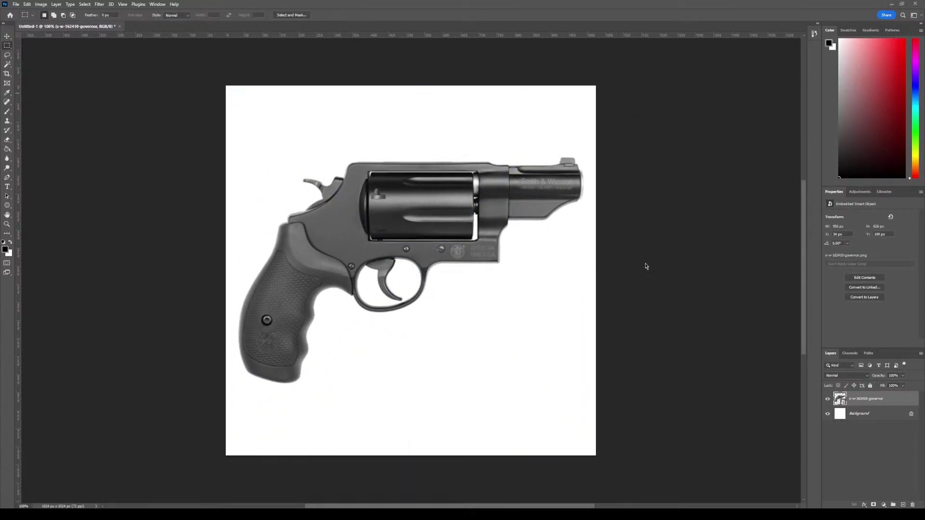
Step: Place the top-view image s-w-governor.png on the canvas, rotated by -90° so it lies horizontally
key("ctrl+v")
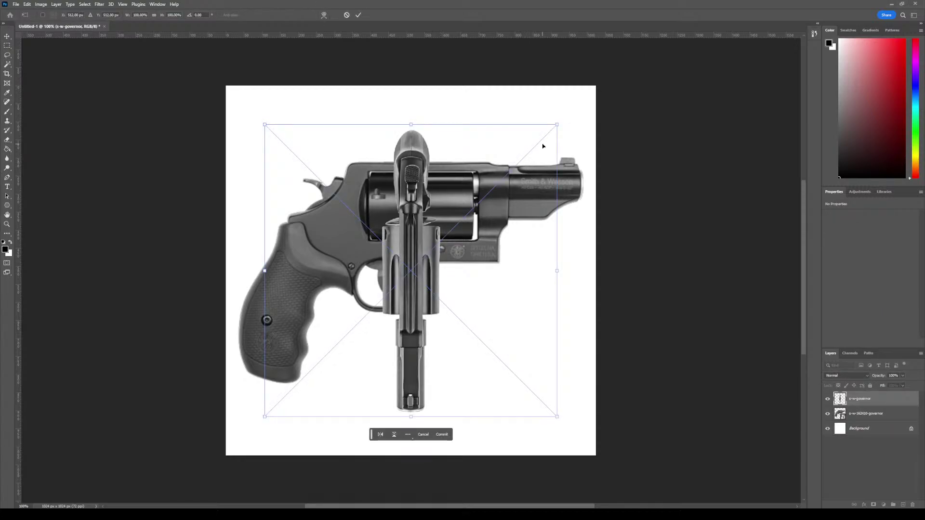
left_click_drag(563, 121, 295, 122)
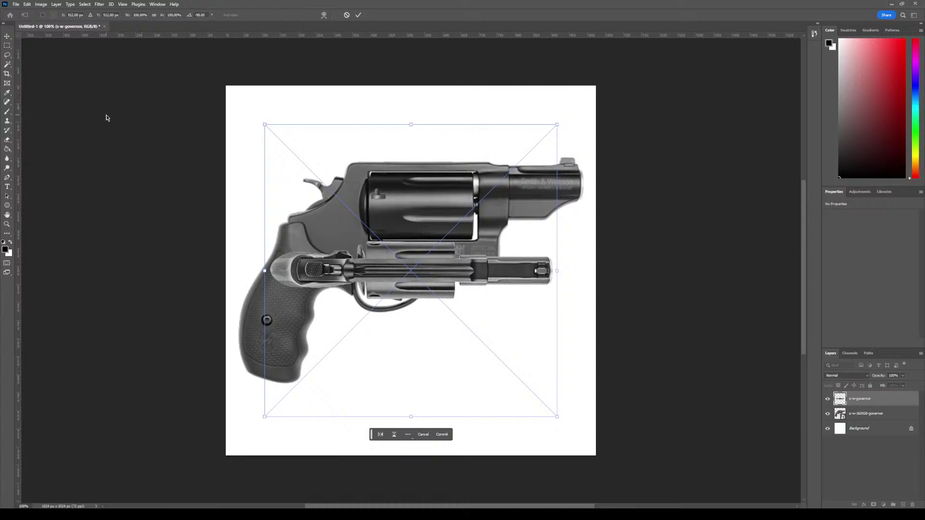
key("Return")
Step: Add vertical guides at the muzzle and grip ends of the side view, and scale the top view to about 122% to fit between them
left_click_drag(18, 137, 580, 194)
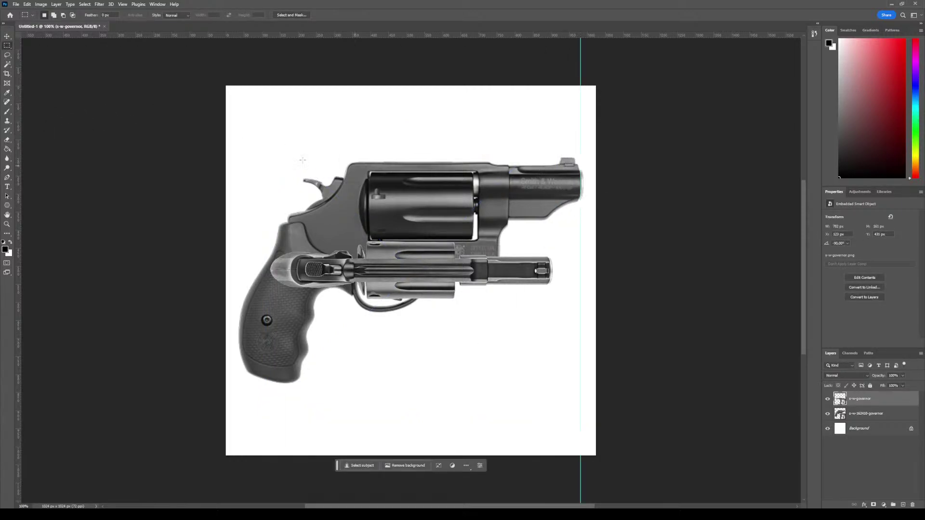
left_click_drag(18, 140, 240, 212)
key("ctrl+t")
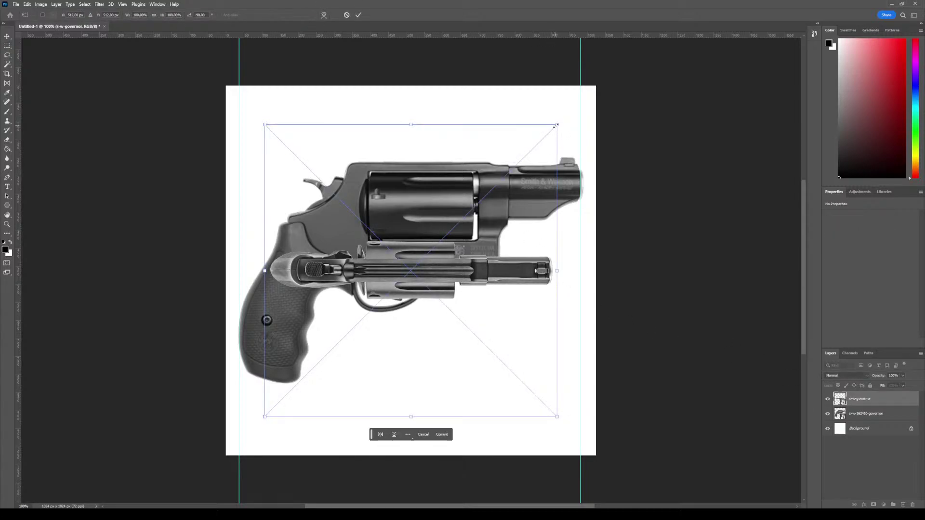
left_click_drag(558, 125, 605, 117, "alt")
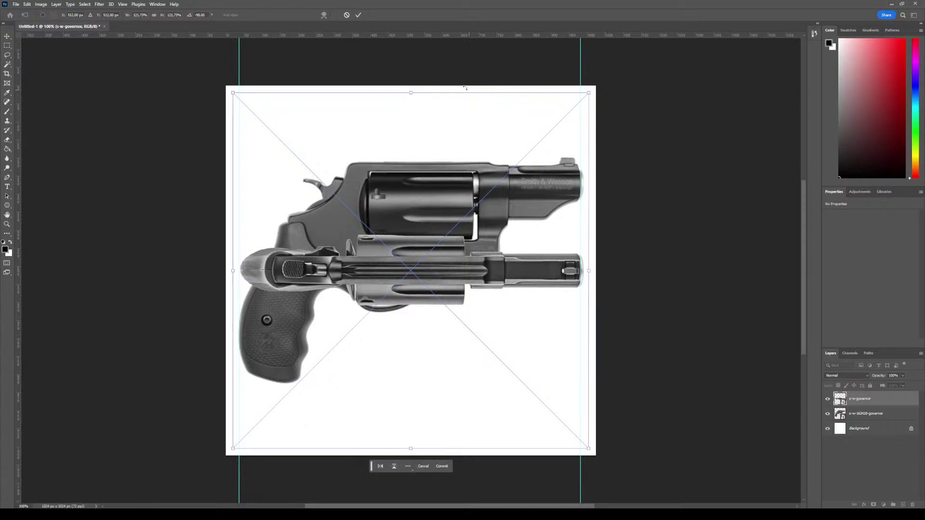
key("Return")
key("m")
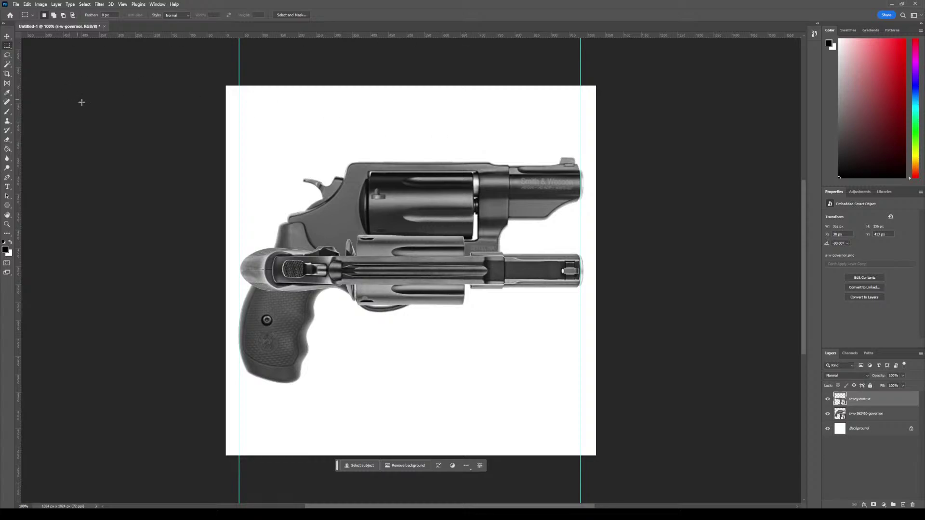
Step: Flip the side-view layer s-w-162410-governor horizontally
left_click(878, 415)
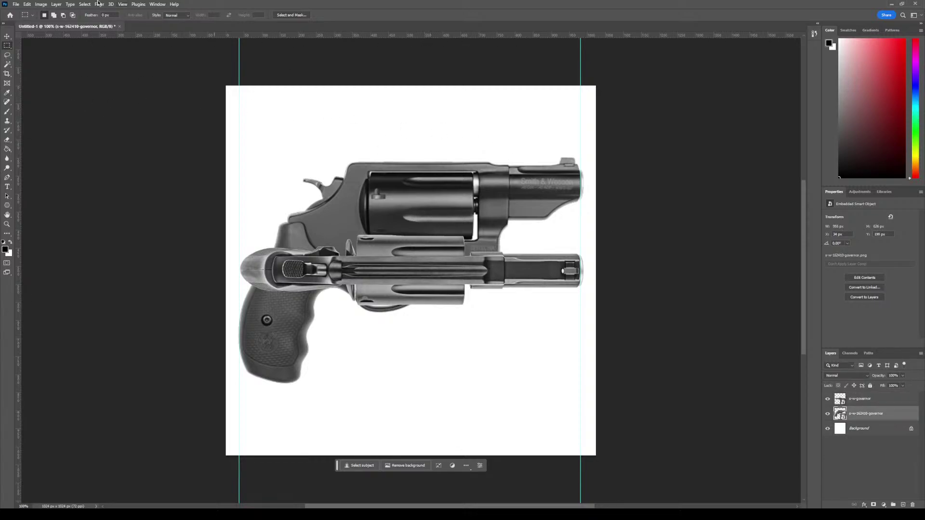
left_click(41, 5)
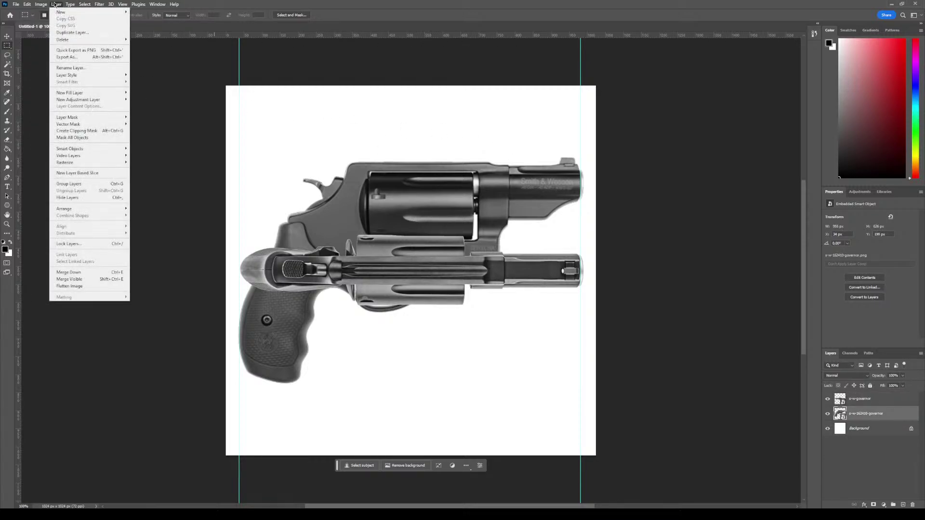
mouse_move(27, 4)
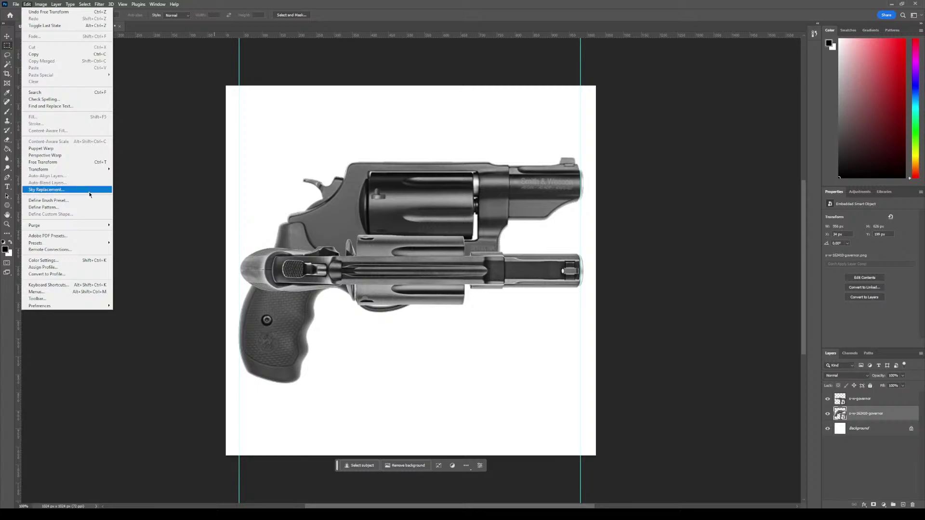
mouse_move(90, 170)
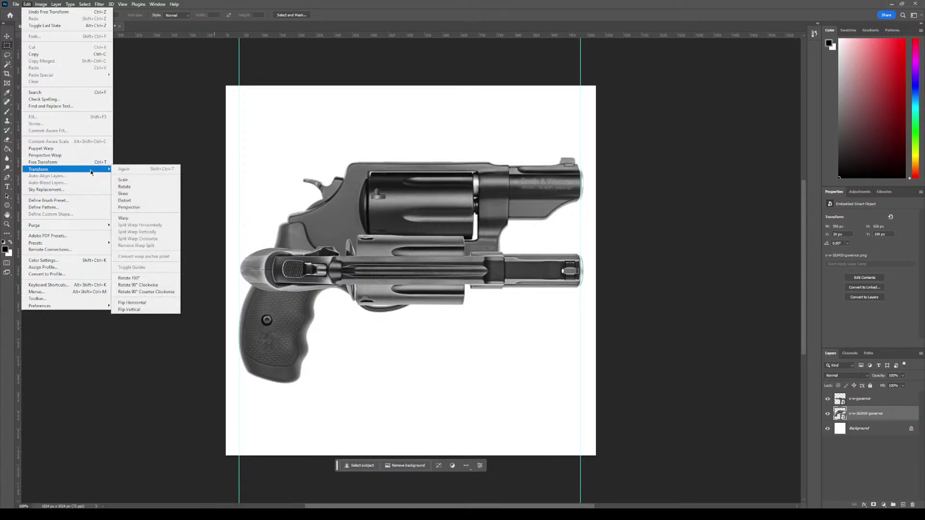
left_click(159, 302)
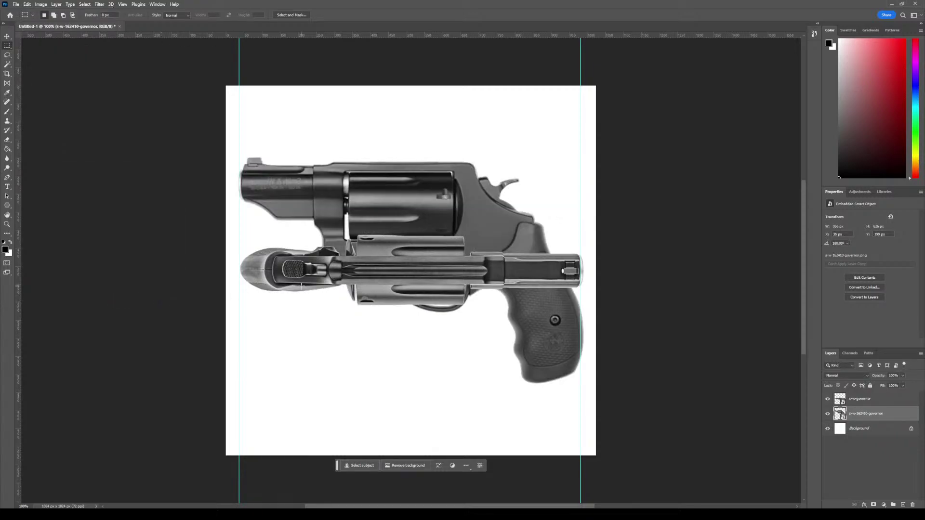
Step: Flip the top-view layer s-w-governor horizontally to match the side view's direction
left_click(864, 403)
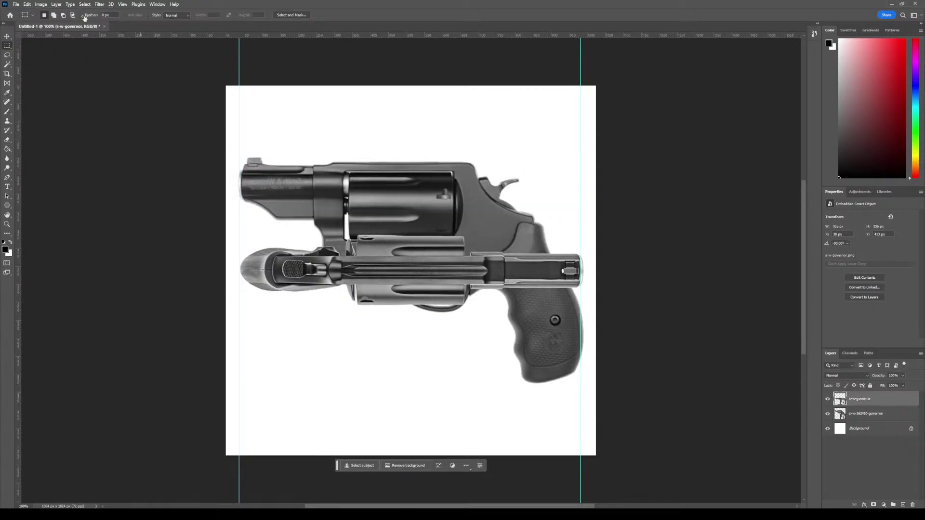
left_click(28, 5)
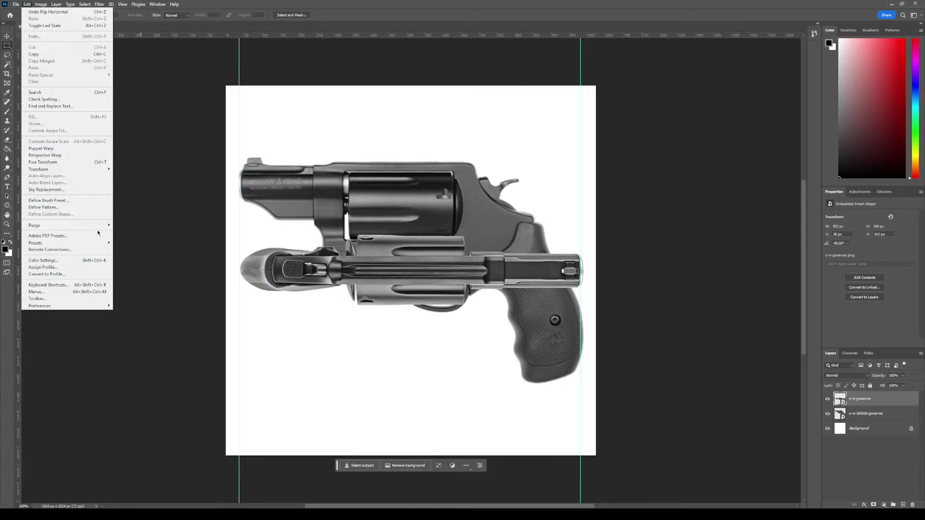
mouse_move(59, 172)
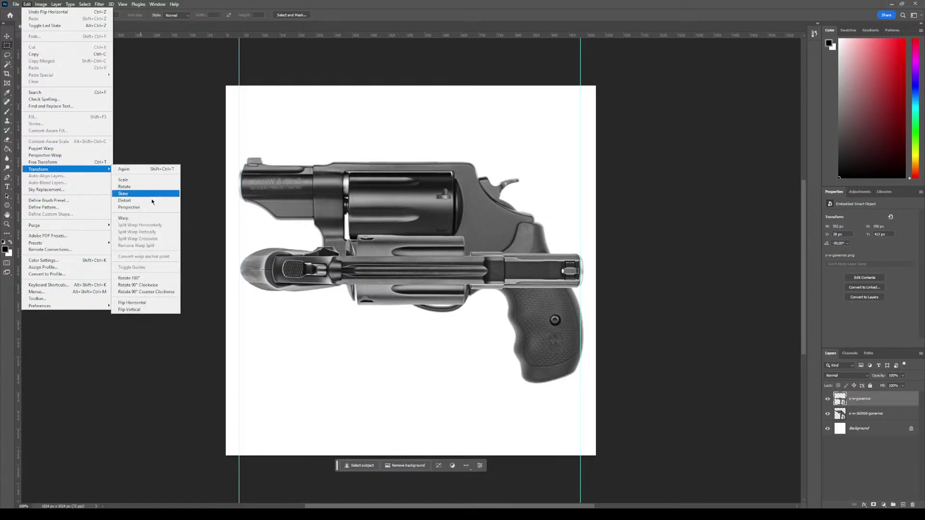
left_click(162, 303)
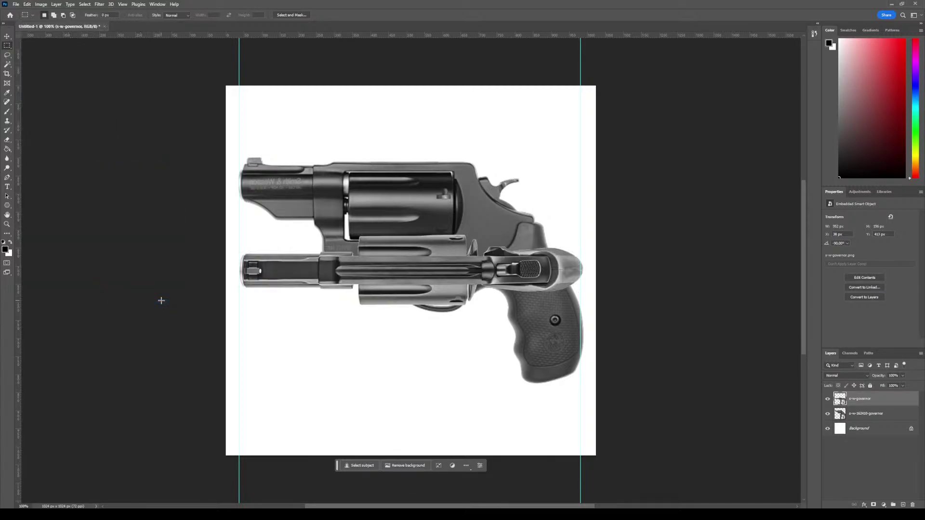
Step: Add a horizontal guide along the top view's centreline, and hide the Background and s-w-governor layers
left_click_drag(343, 37, 429, 270)
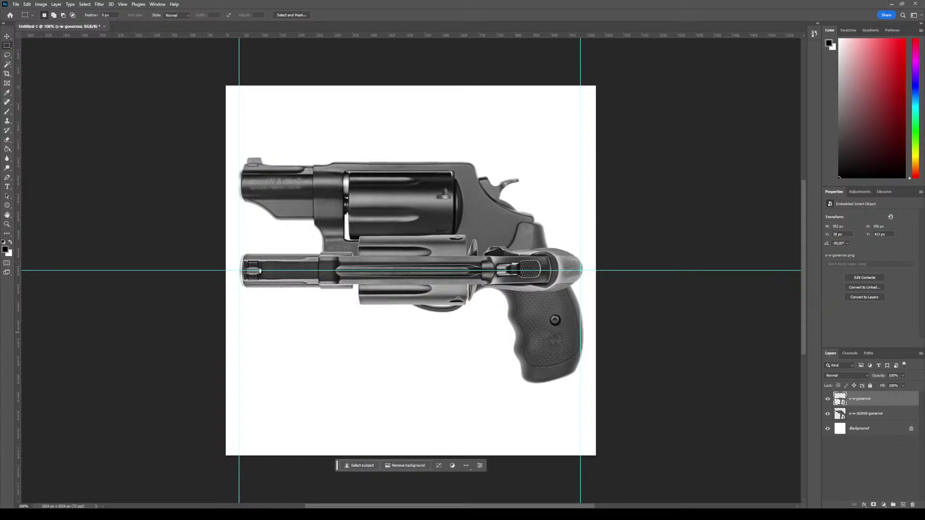
left_click(828, 428)
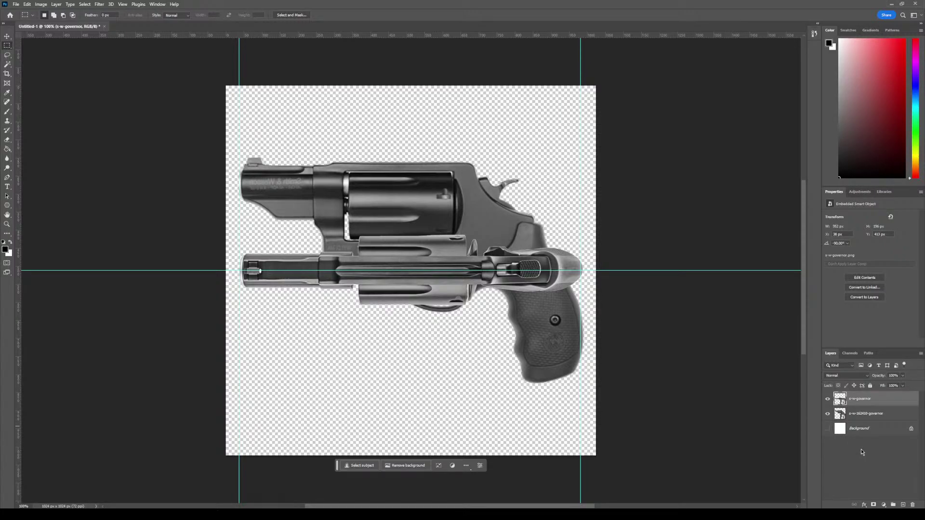
left_click(829, 399)
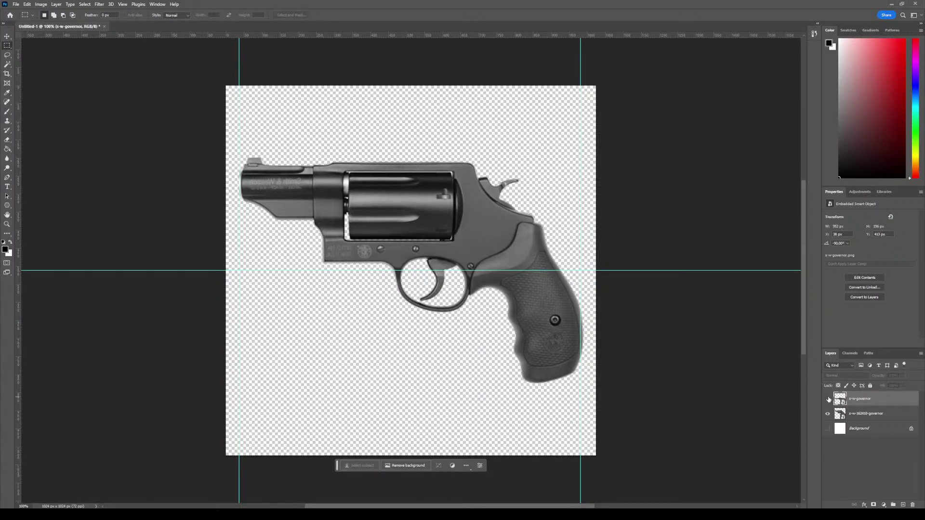
Step: Show the s-w-governor layer
left_click(828, 399)
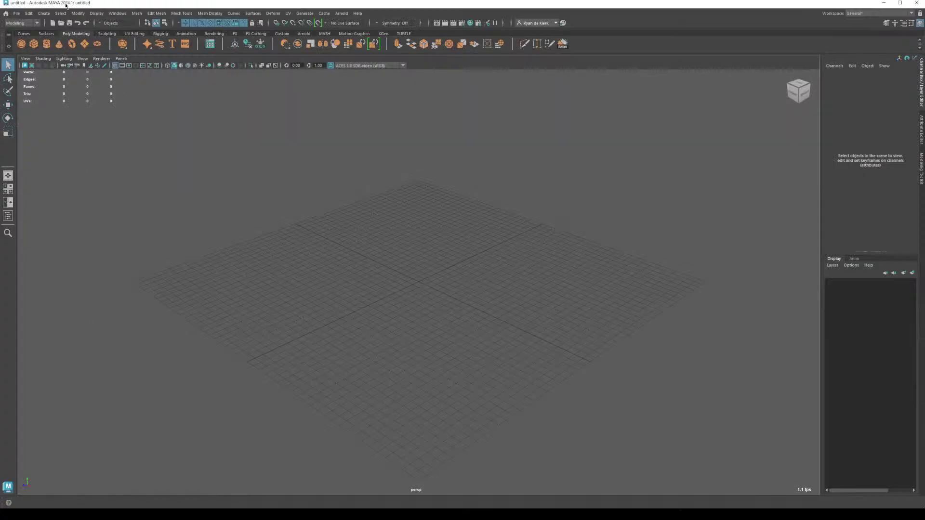
Step: Switch to Maya and create a new project named S&W Governor in D:/OneDrive/Projects/Personal/Maya
left_click(20, 15)
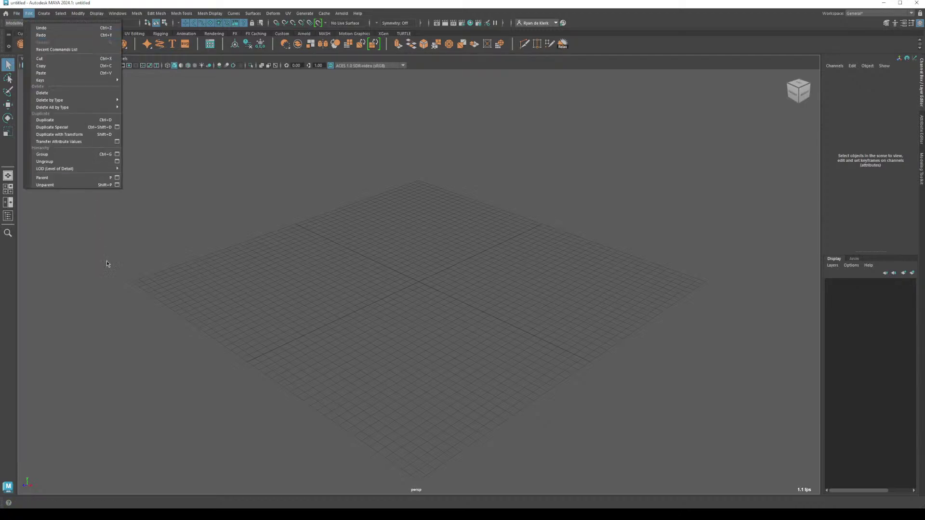
left_click(82, 229)
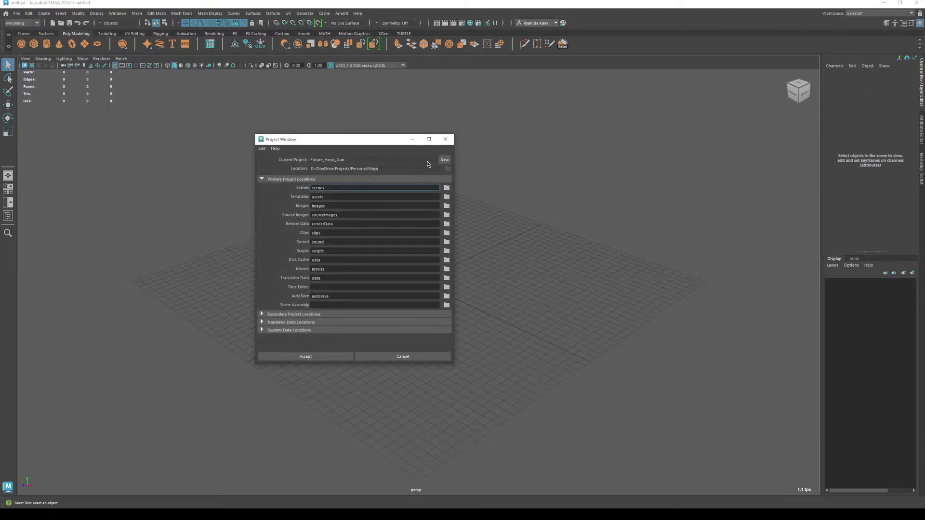
left_click(447, 168)
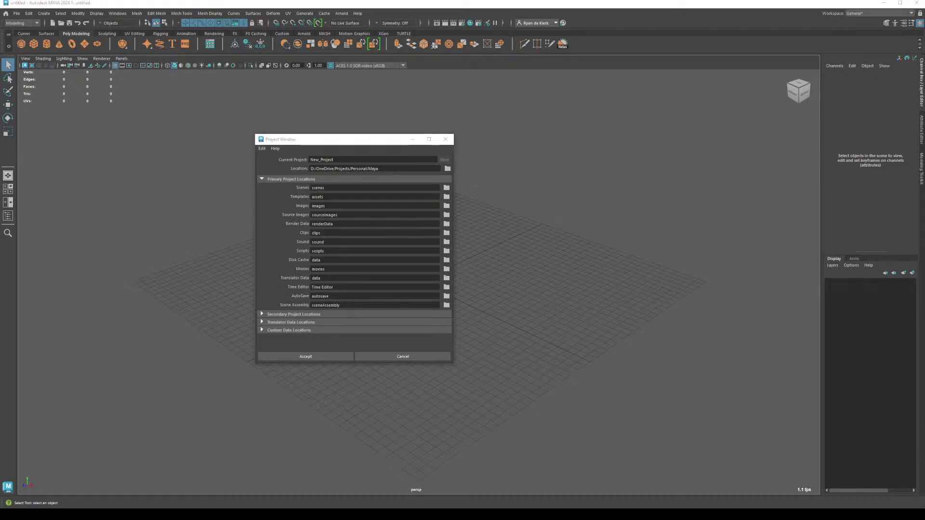
double_click(361, 160)
type("S&W Governor")
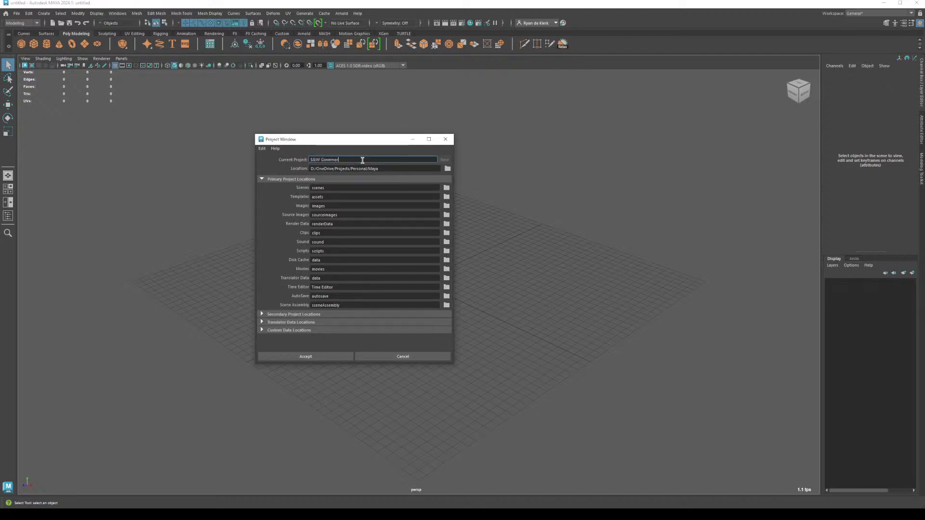
left_click(447, 168)
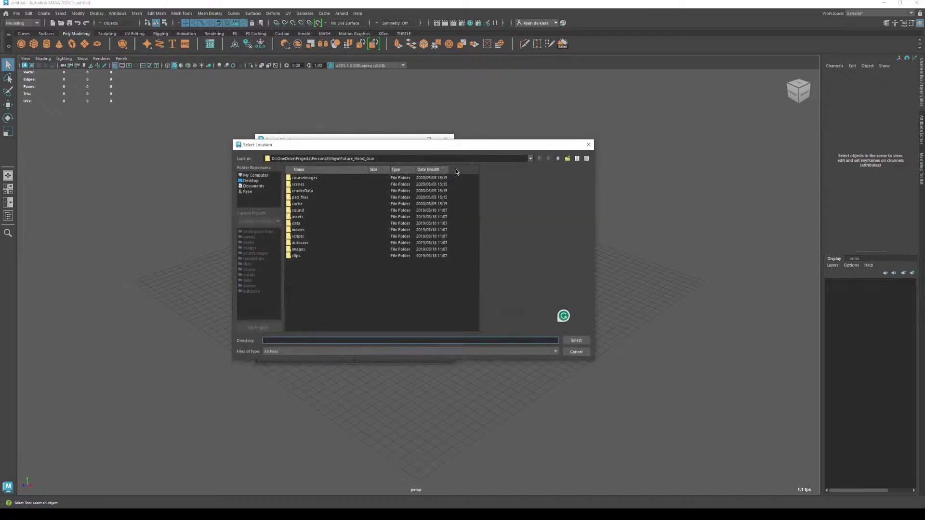
left_click(559, 159)
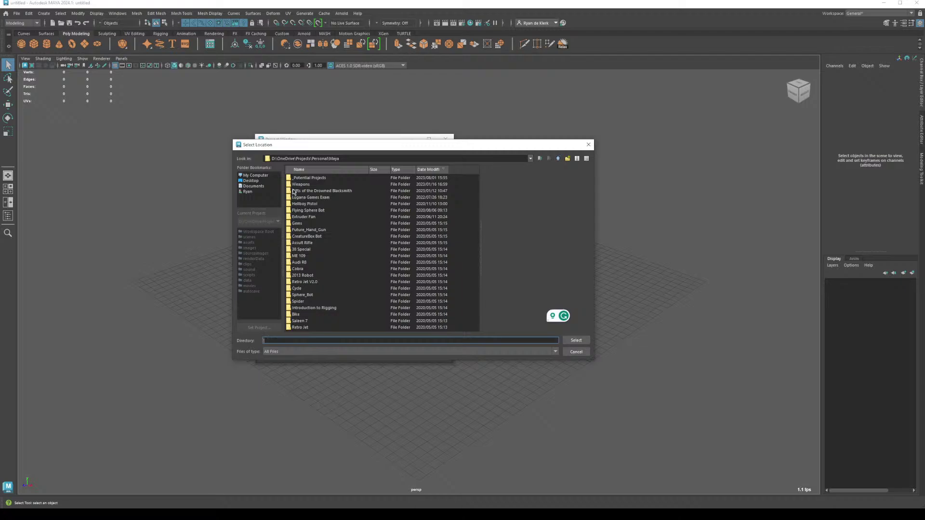
left_click(576, 341)
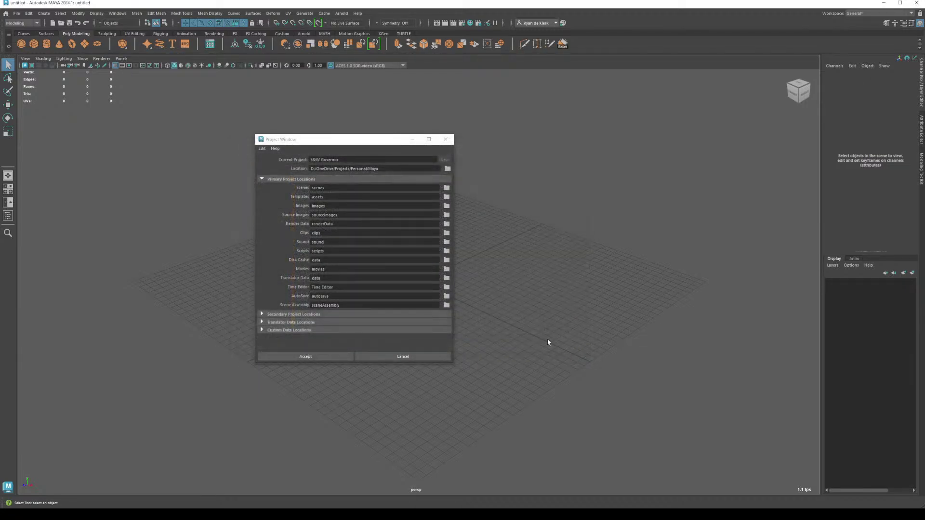
left_click(340, 358)
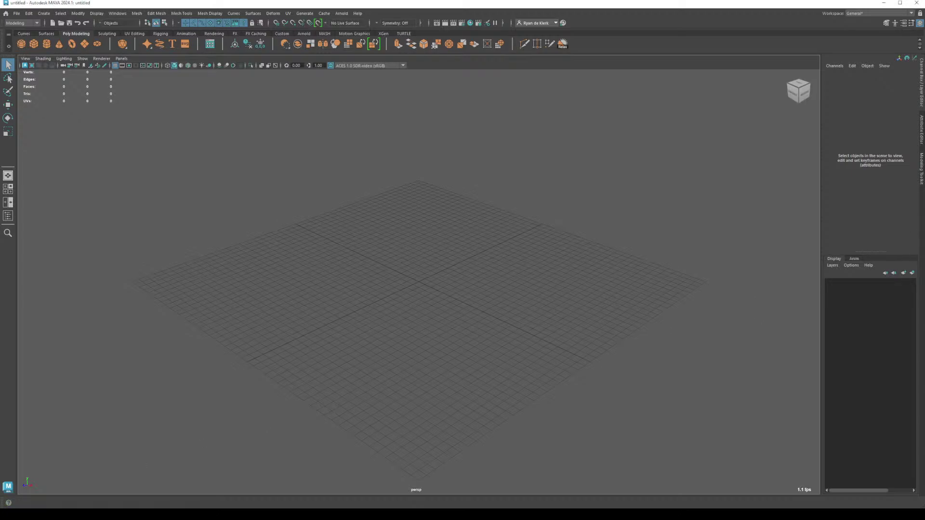
Step: Switch to File Explorer and open the sourceimages folder of the S&W Governor project in the Maya directory
left_click_drag(924, 52, 510, 78)
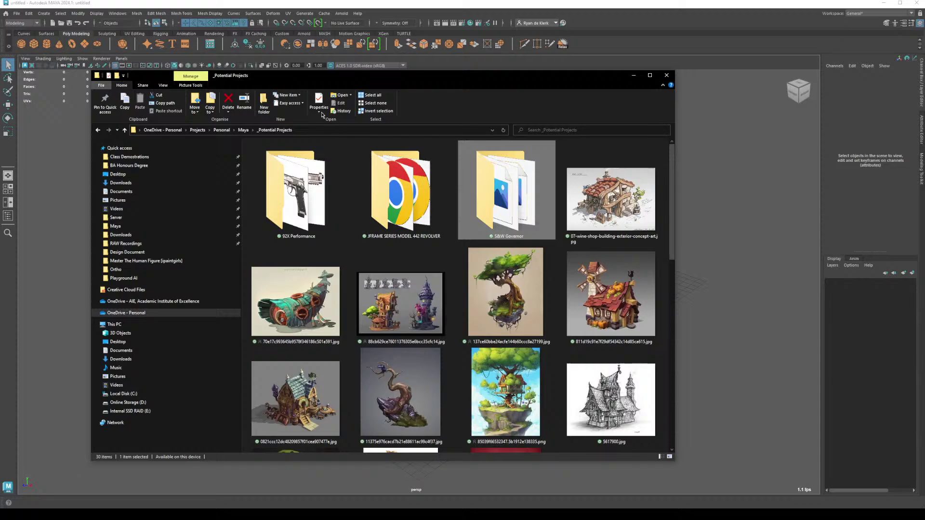
left_click(243, 130)
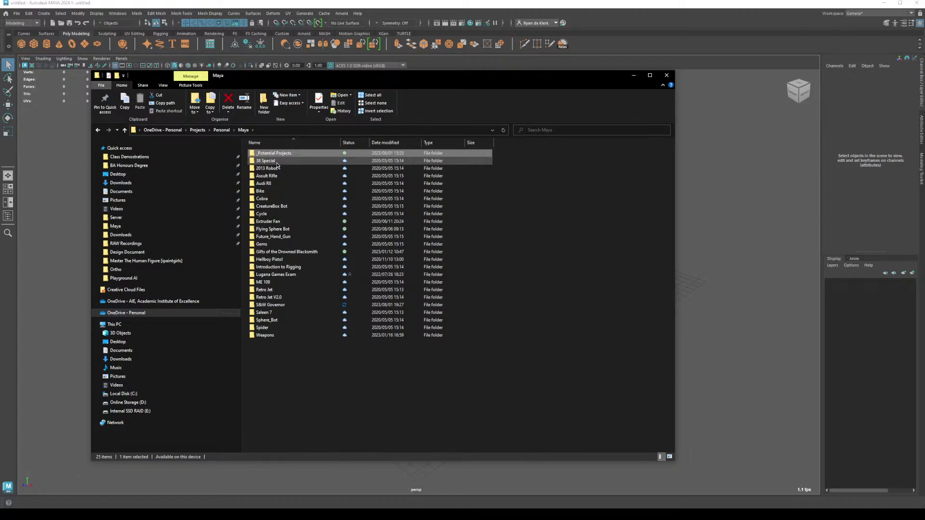
key("s")
key("Return")
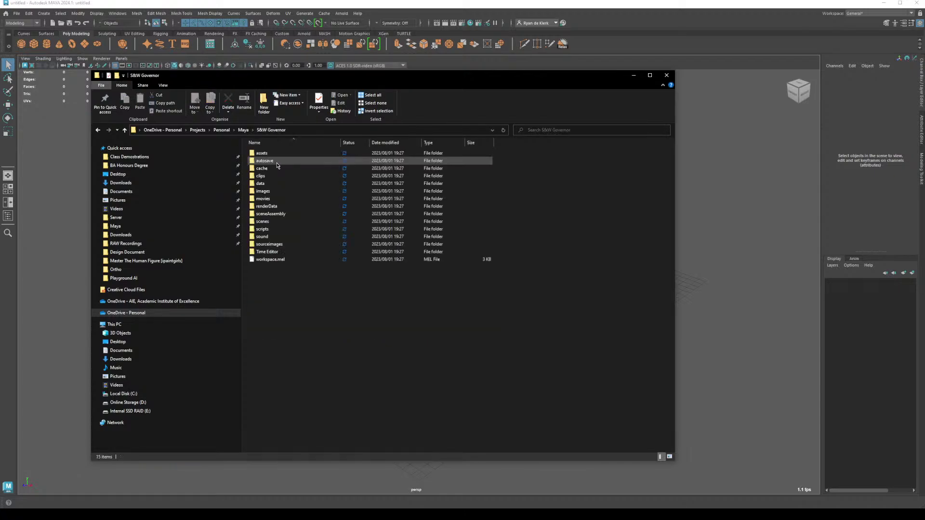
double_click(287, 246)
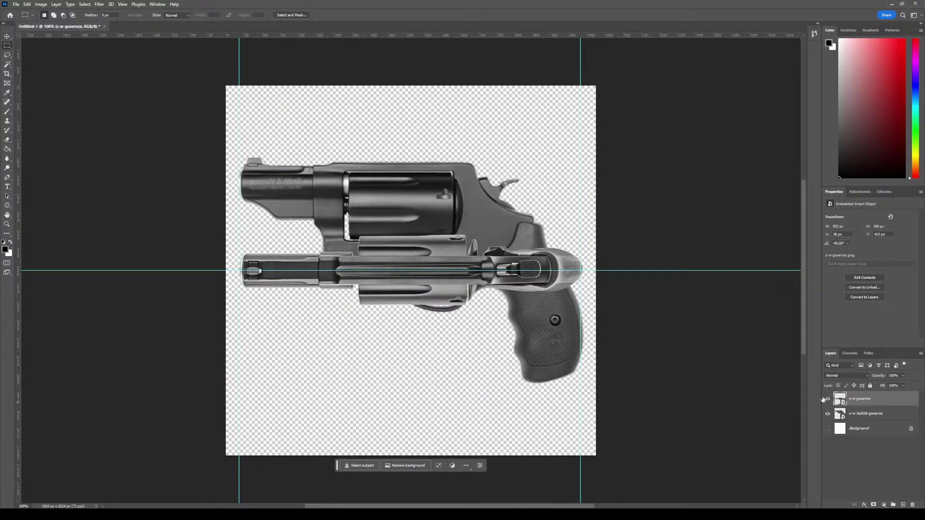
Step: Back in Photoshop, hide the s-w-governor layer and start saving a copy of the side view on the computer
left_click(827, 399)
left_click(16, 4)
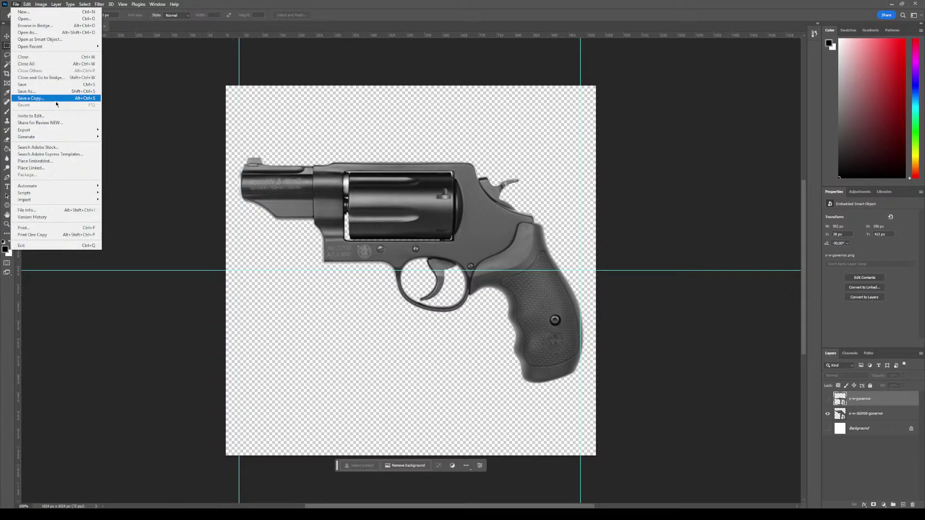
left_click(56, 100)
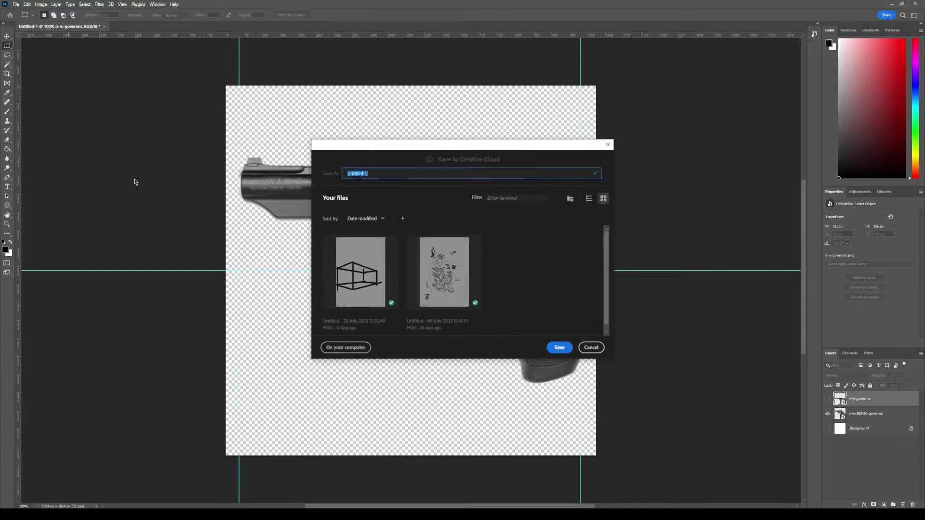
left_click(361, 345)
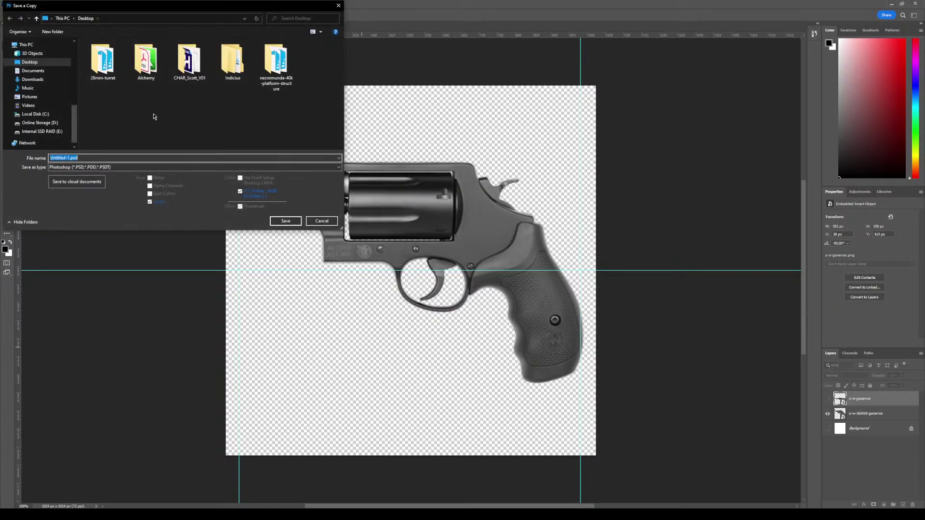
Step: Set the save location to Projects/Personal/Maya/S&W Governor/sourceimages in the personal OneDrive
scroll(50, 91, "down", 5)
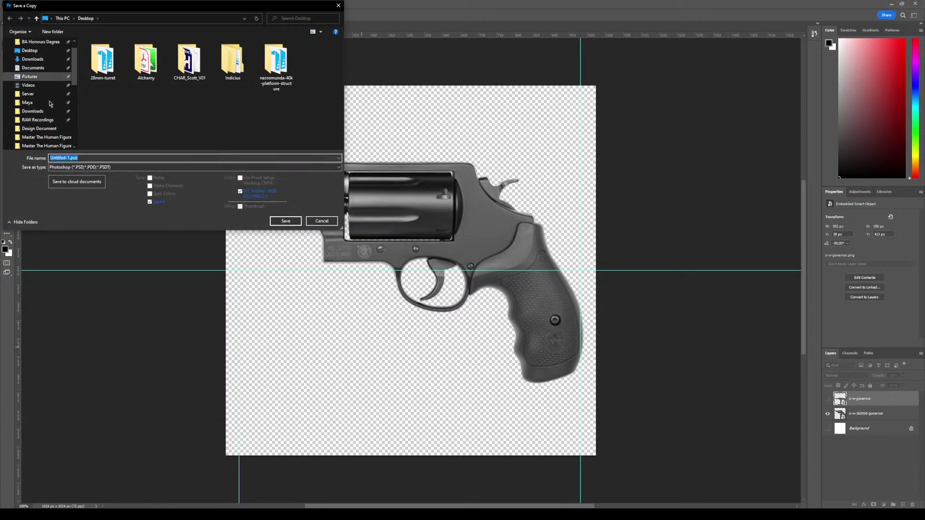
left_click(46, 96)
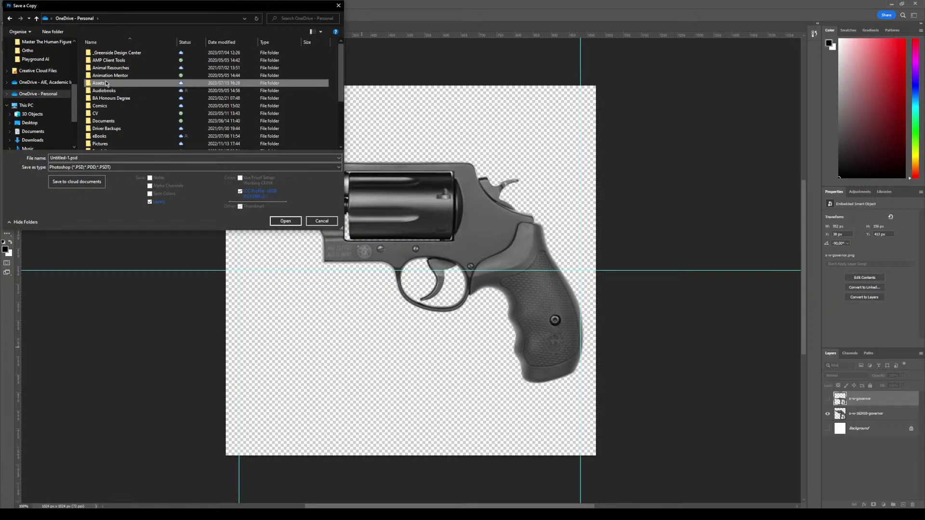
left_click(103, 143)
scroll(116, 106, "down", 3)
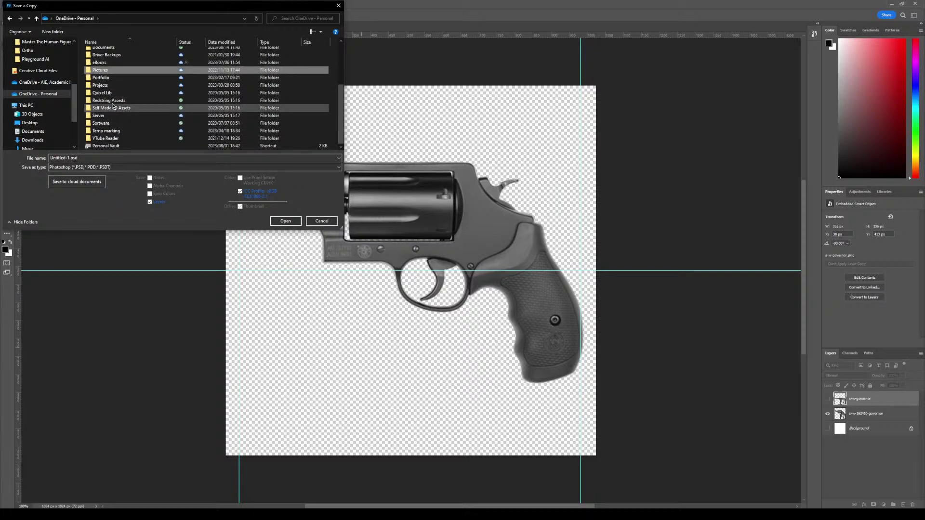
double_click(107, 79)
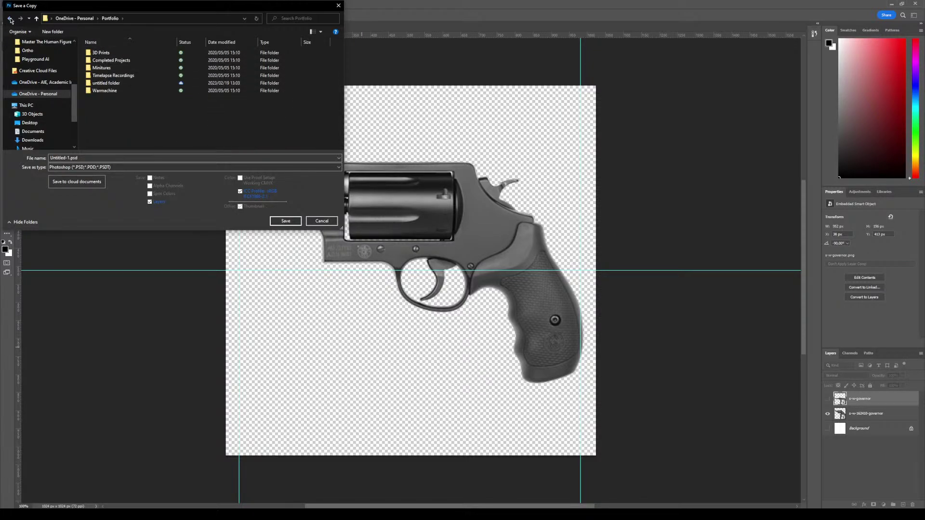
left_click(10, 19)
scroll(114, 128, "down", 3)
double_click(105, 76)
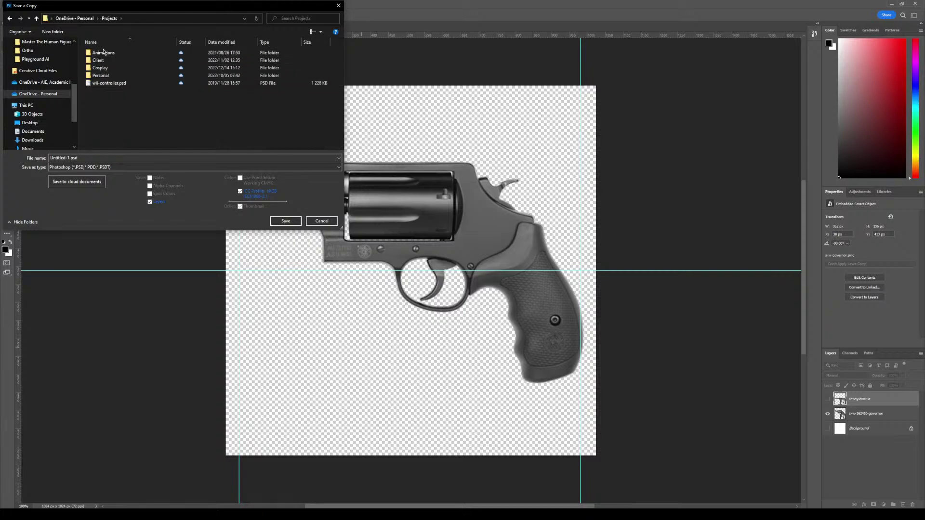
double_click(101, 76)
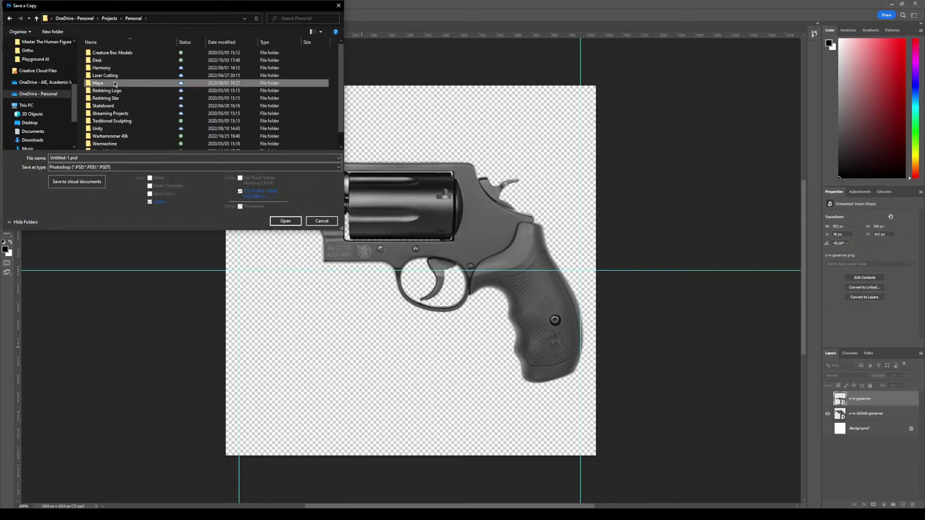
double_click(107, 83)
key("s")
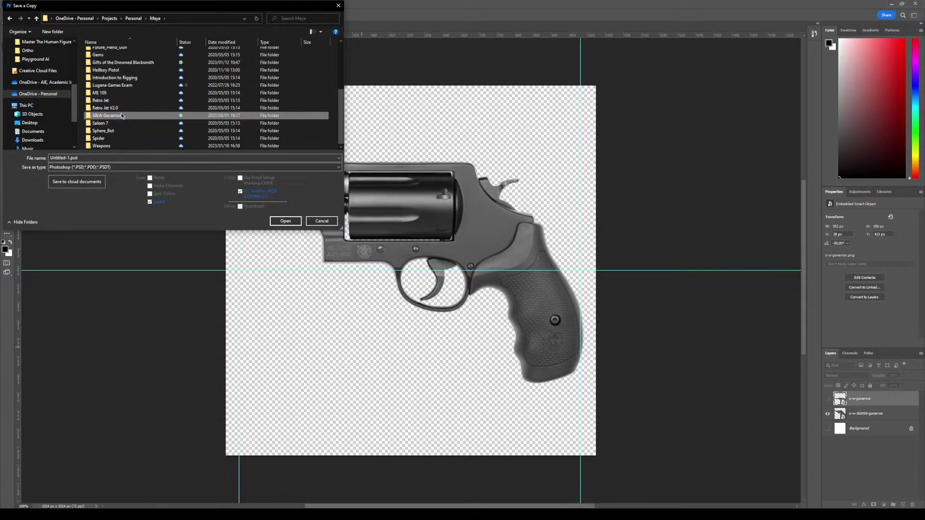
double_click(117, 116)
scroll(111, 78, "down", 1)
double_click(124, 140)
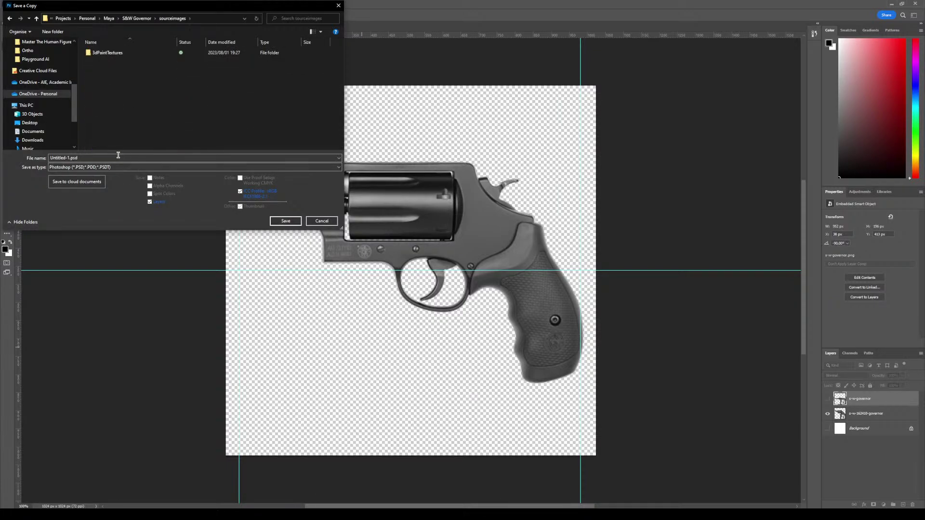
Step: Save the side-view copy as a PNG named SIDE, accepting the PNG format options
left_click(115, 158)
left_click(117, 167)
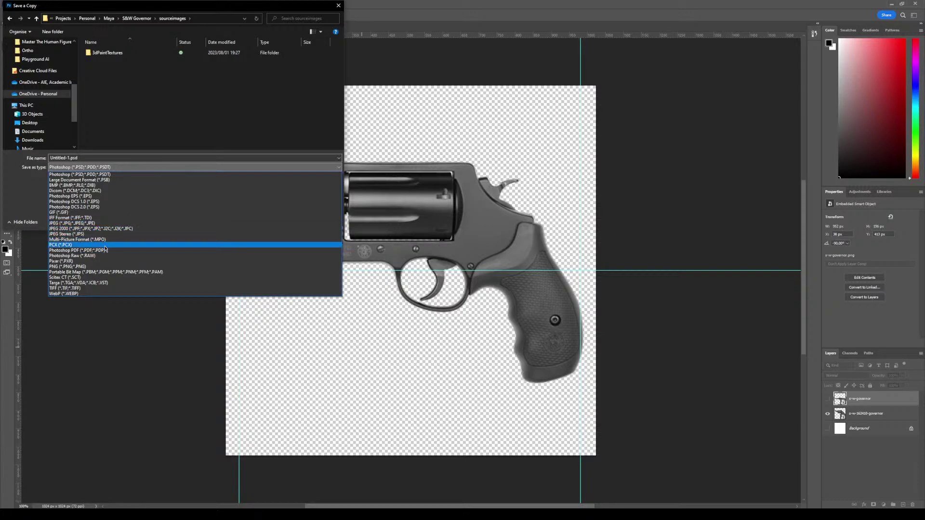
left_click(86, 266)
left_click(82, 158)
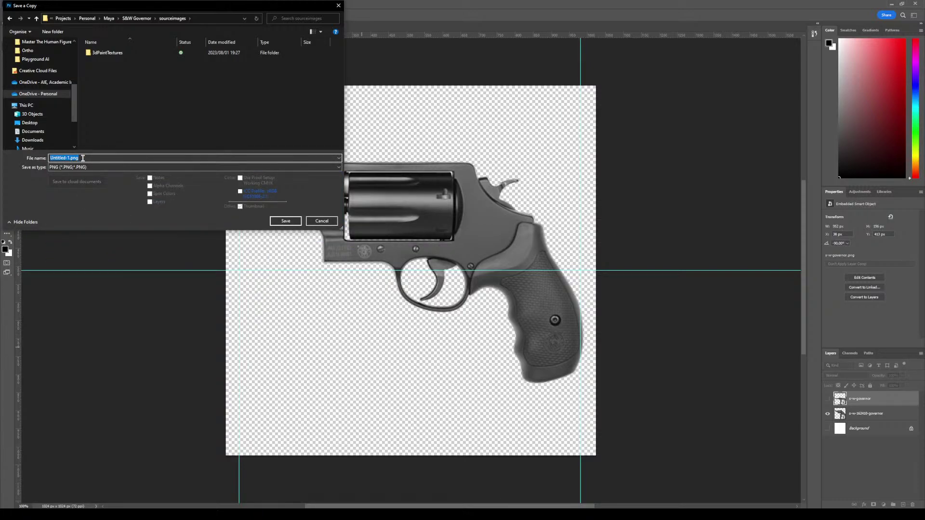
type("SIDE")
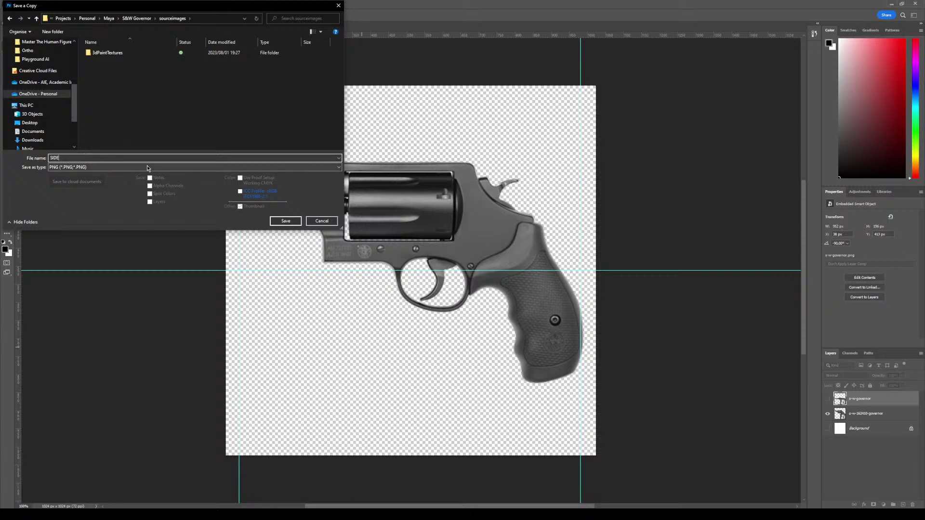
left_click(286, 222)
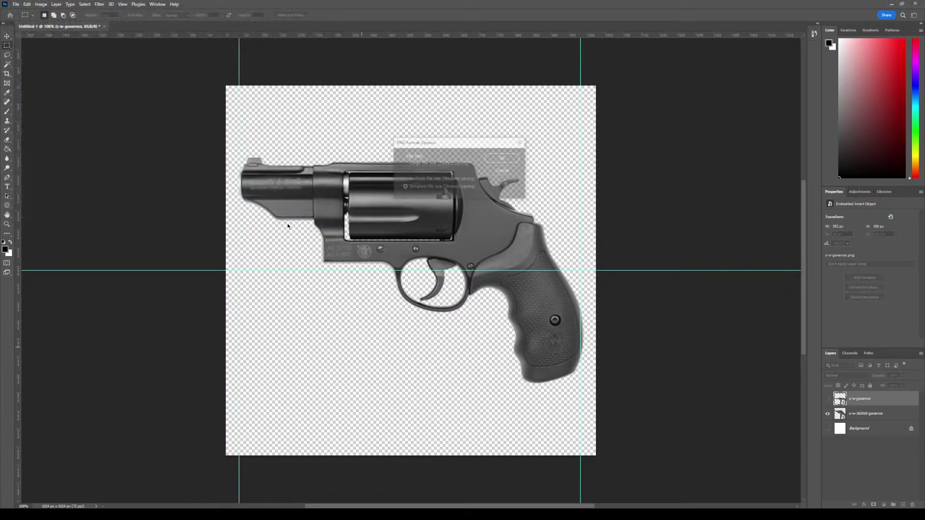
left_click(501, 159)
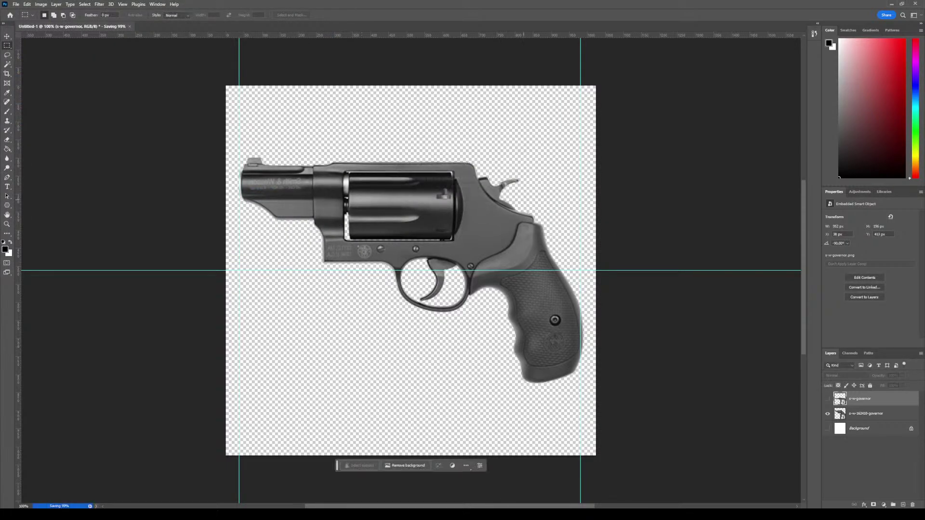
Step: Hide the s-w-162410-governor layer, show s-w-governor, and start saving a copy on the computer
left_click(826, 413)
left_click(827, 399)
left_click(16, 4)
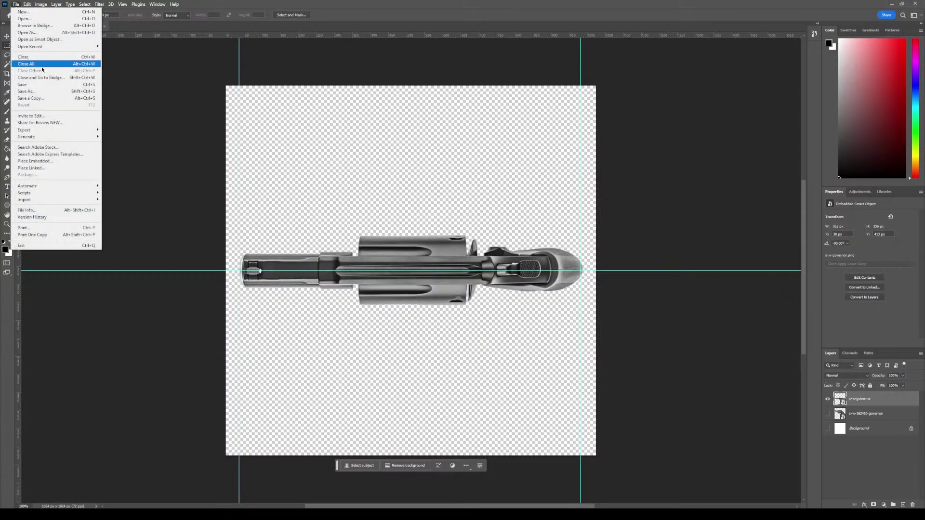
left_click(29, 91)
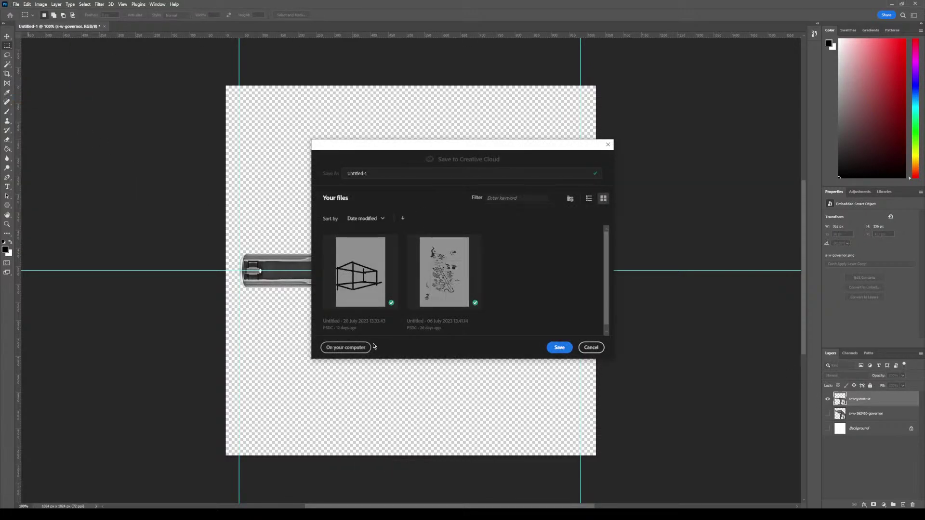
left_click(367, 347)
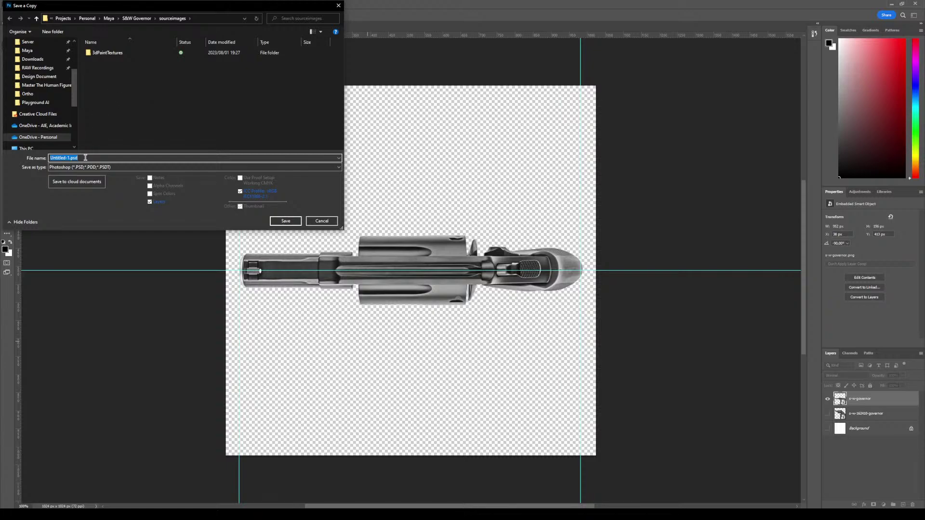
Step: Save the top-view copy as a PNG named TOP in the sourceimages folder, accepting the PNG format options
left_click(84, 167)
left_click(76, 266)
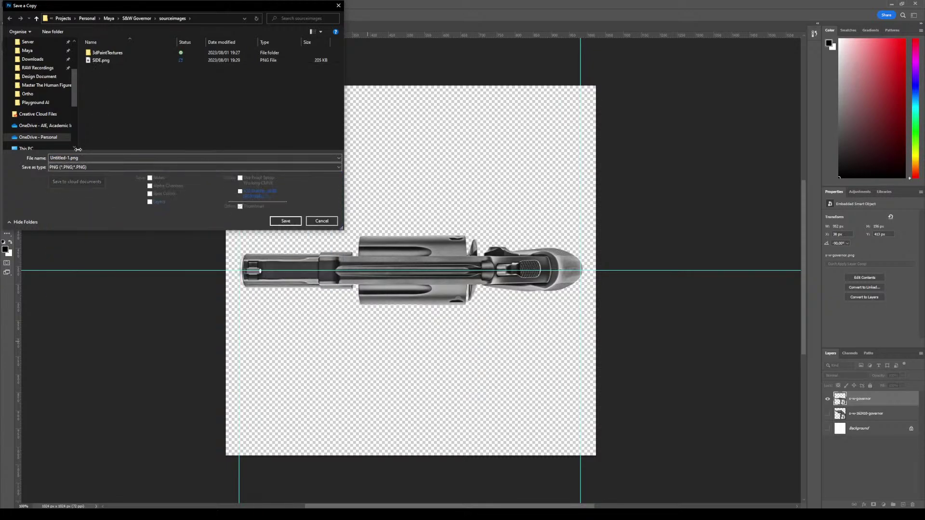
double_click(77, 158)
type("TOP")
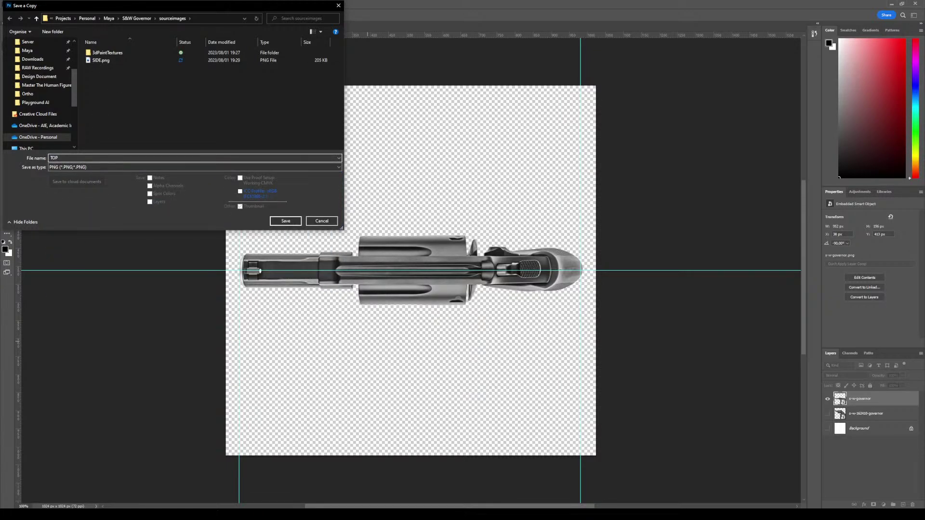
key("Return")
key("Caps_Lock")
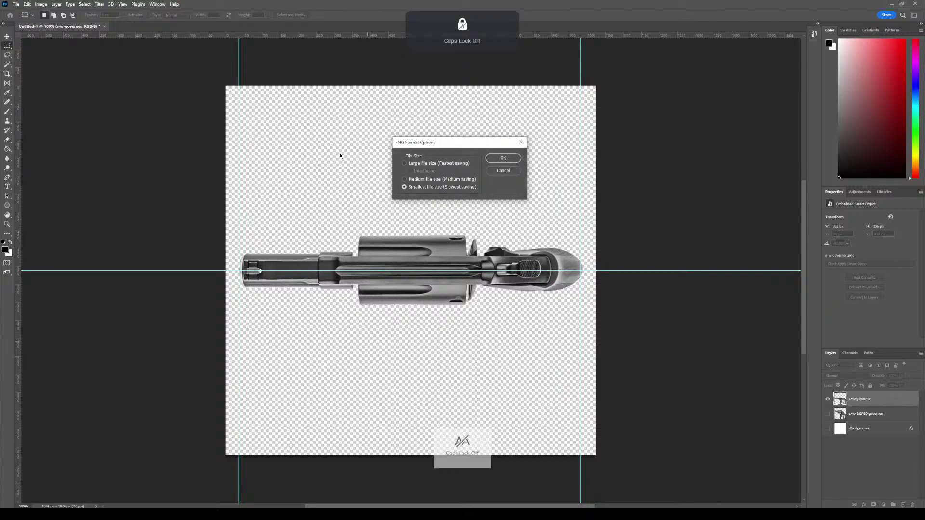
left_click(501, 158)
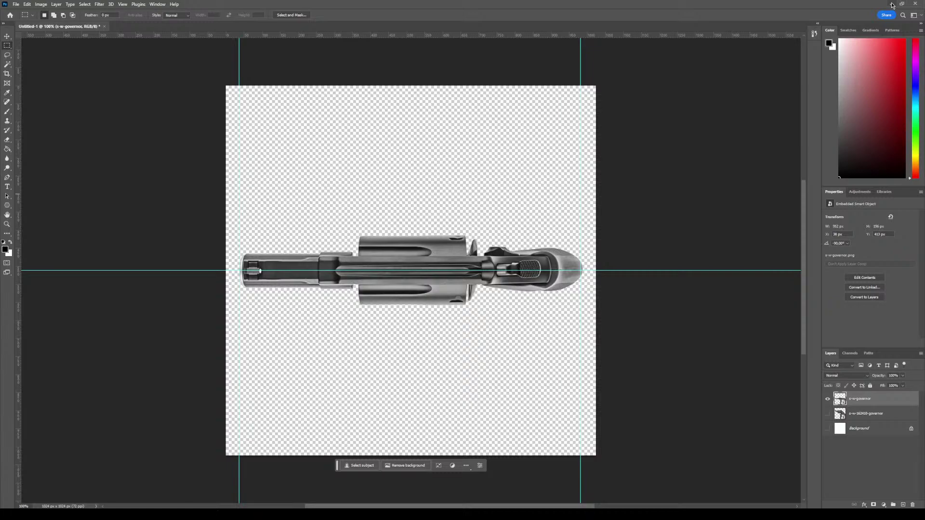
Step: Save the working document on the computer as the Photoshop file image_planes in the sourceimages folder
left_click(16, 5)
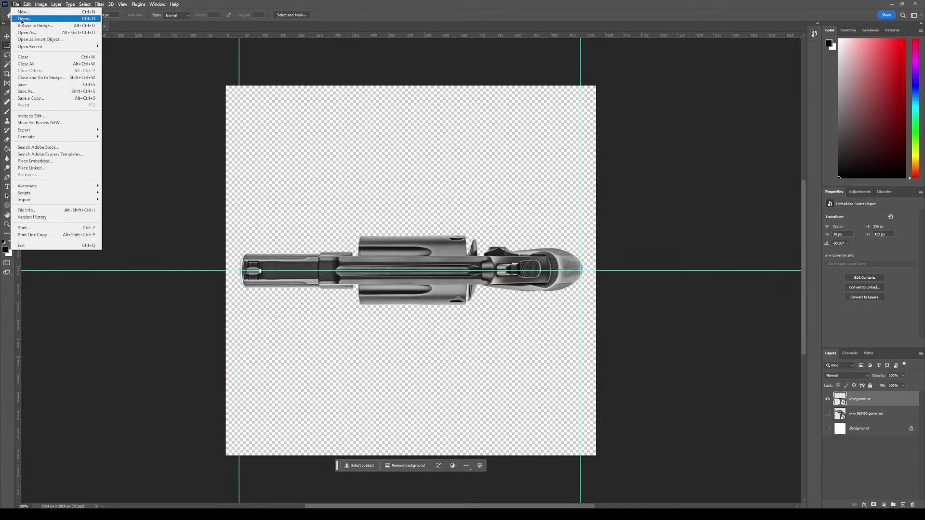
left_click(22, 84)
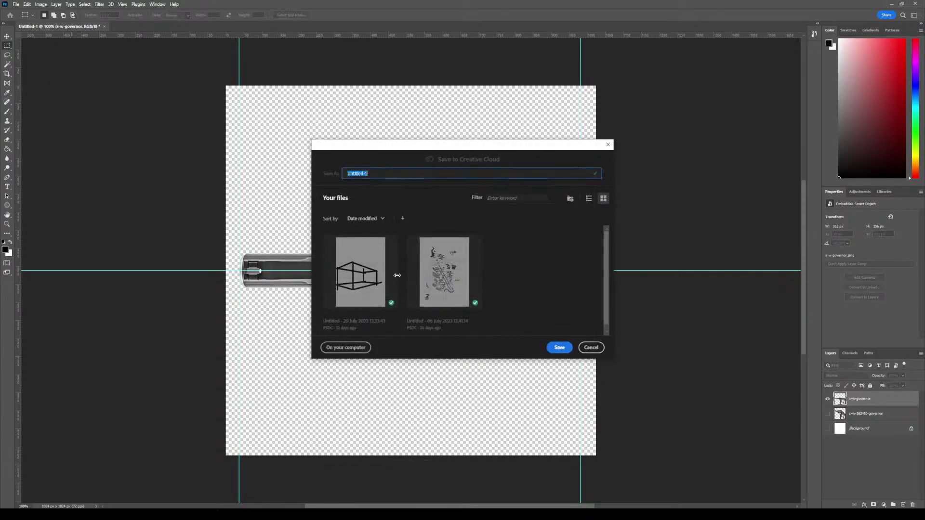
left_click(345, 347)
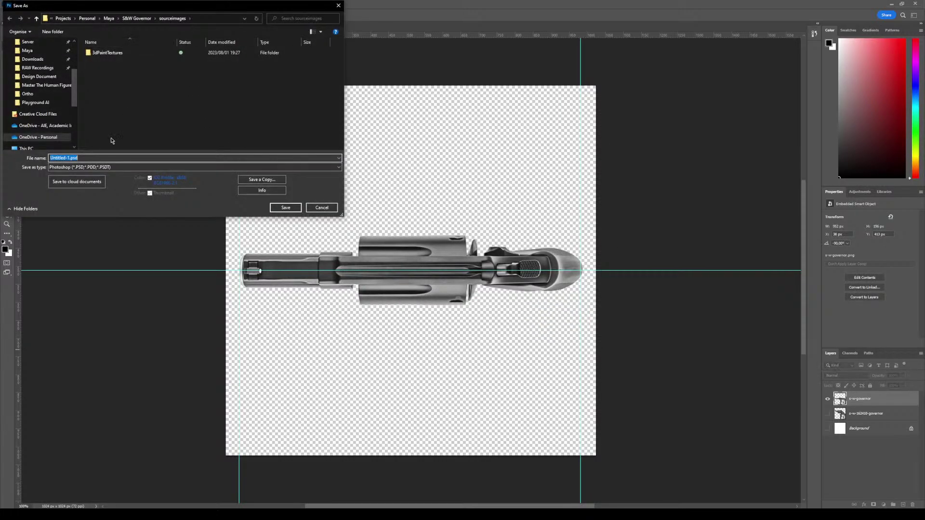
type("image_planes")
left_click(286, 210)
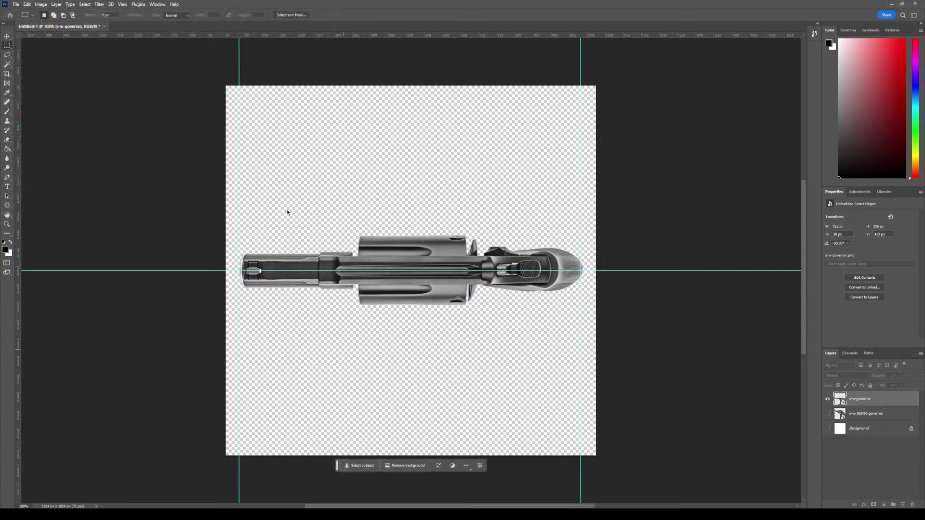
left_click(548, 152)
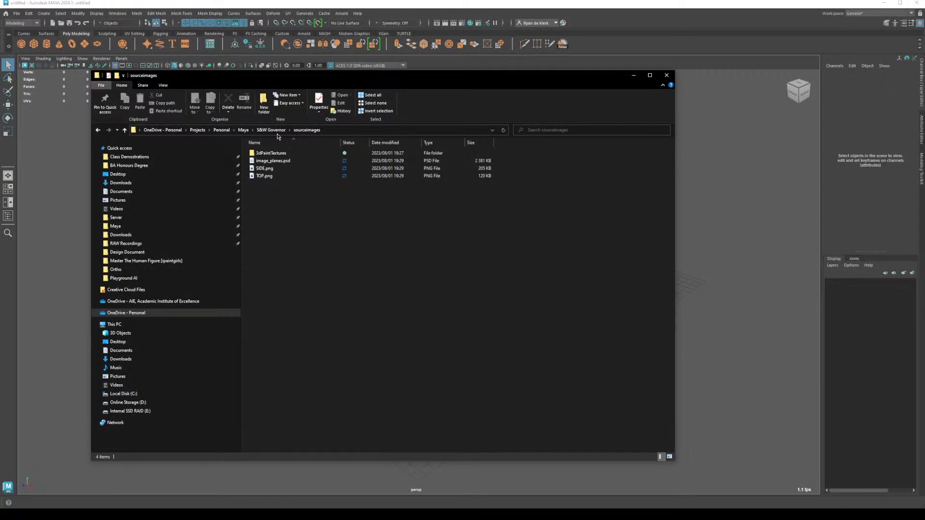
Step: Switch to Maya, frame all in the four-view layout and import SIDE.png as an image plane in the side view
left_click(282, 3)
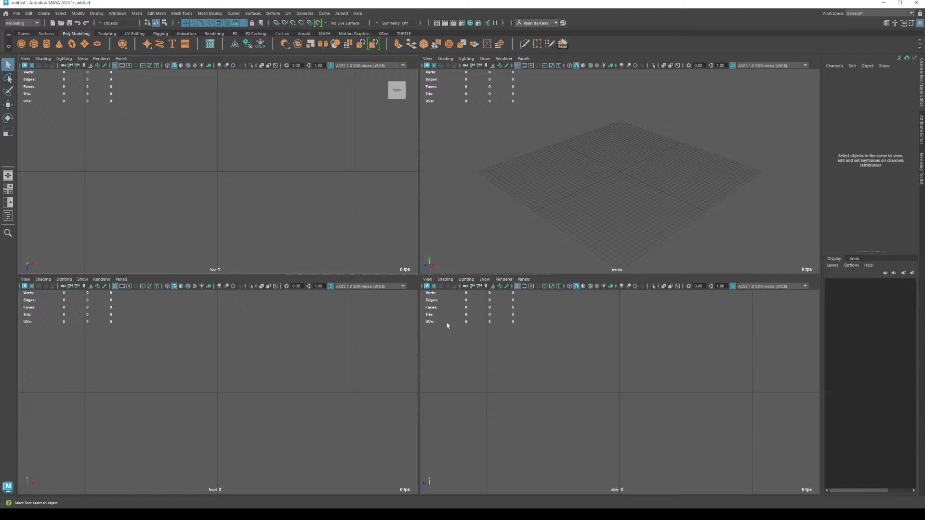
key("shift+a")
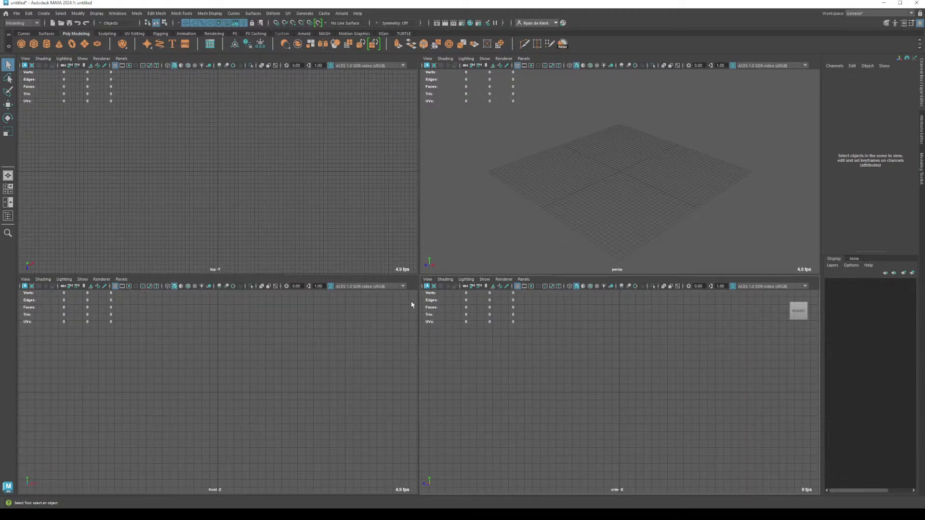
left_click(427, 280)
mouse_move(466, 440)
left_click(543, 447)
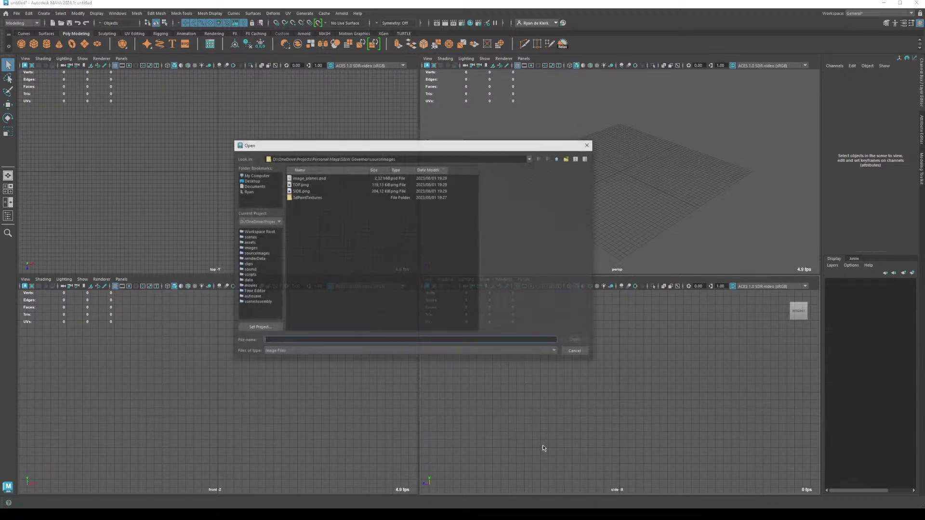
double_click(304, 191)
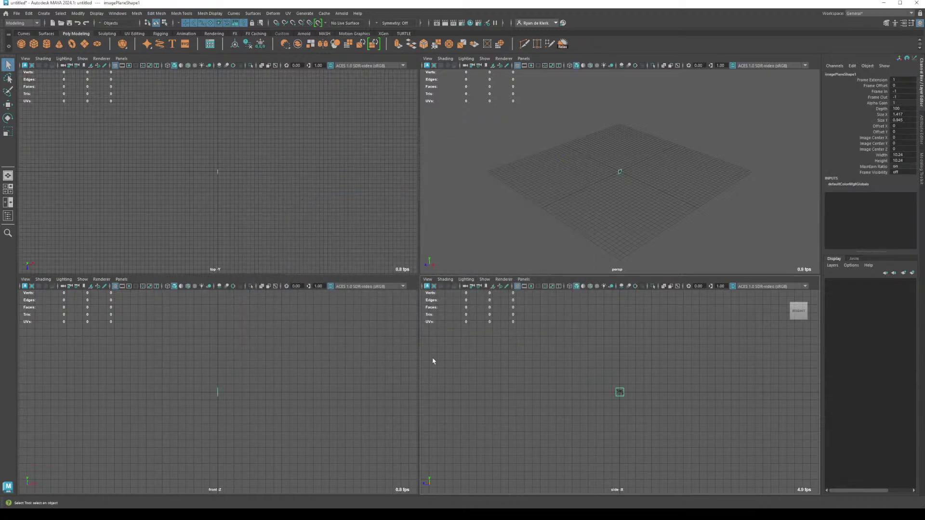
Step: Import TOP.png as an image plane in the top view
left_click(29, 280)
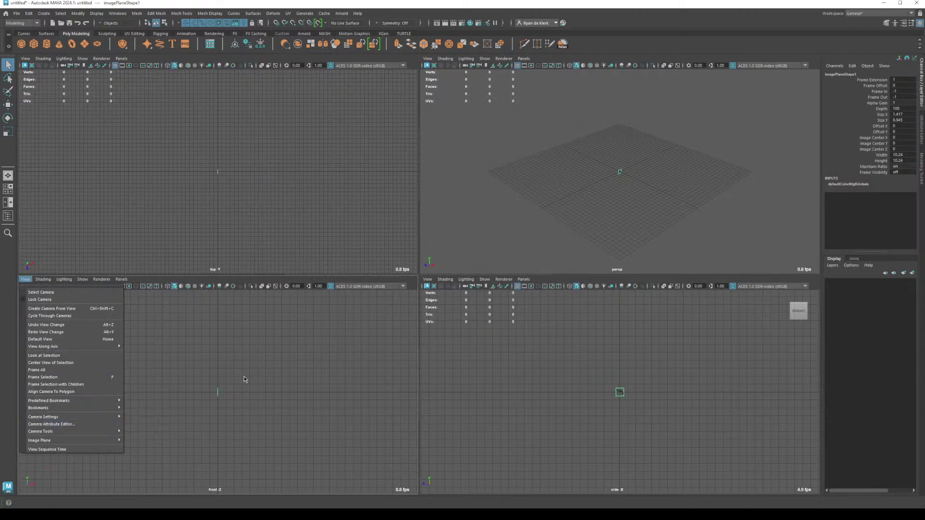
left_click(27, 59)
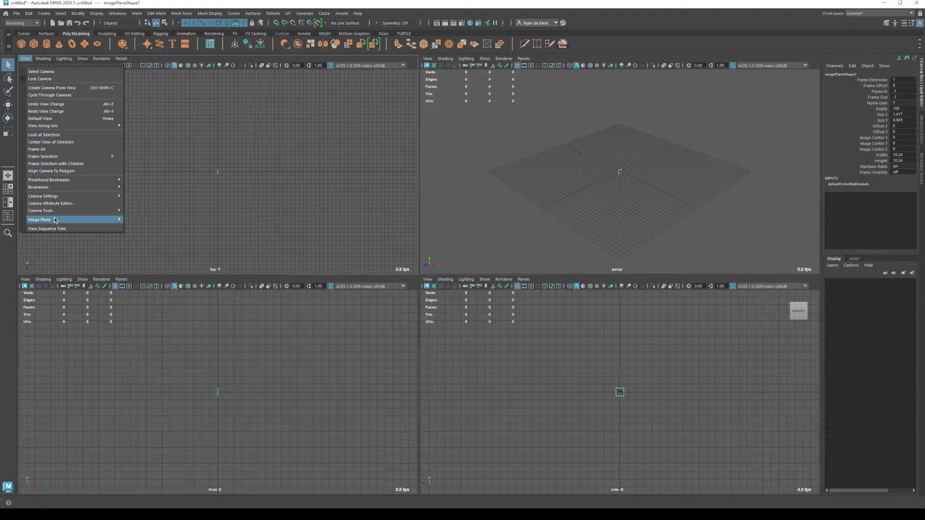
mouse_move(97, 219)
left_click(154, 225)
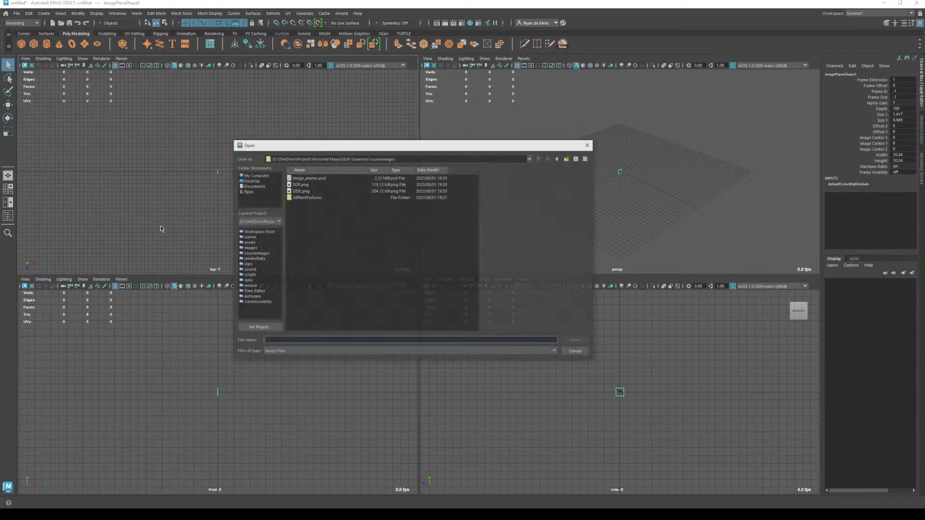
double_click(299, 185)
Step: Rotate the top-view image plane to 90 degrees on Y so it lines up with the side-view revolver
left_click_drag(601, 365, 707, 460)
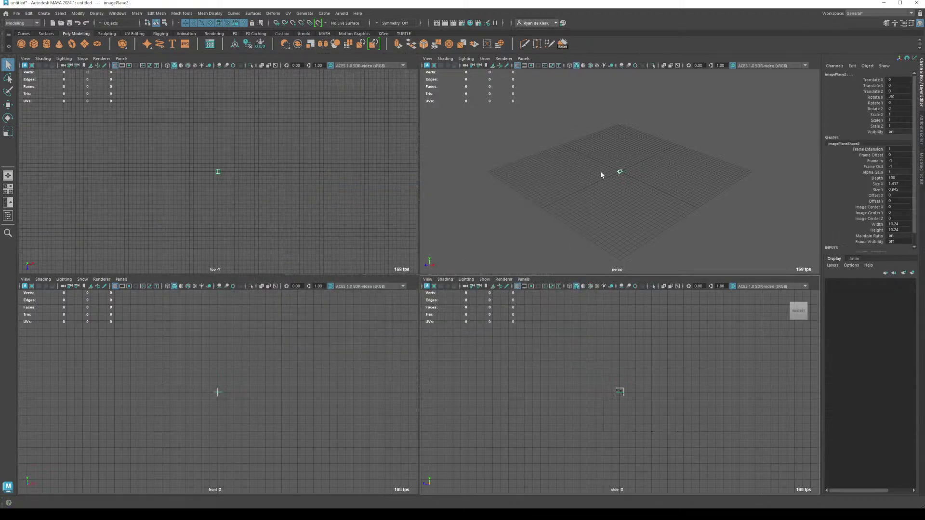
key("f")
mouse_move(677, 231)
left_mouse_down("alt")
mouse_move(677, 202)
mouse_move(674, 222)
mouse_move(656, 223)
mouse_move(570, 169)
mouse_move(679, 231)
left_mouse_up("alt")
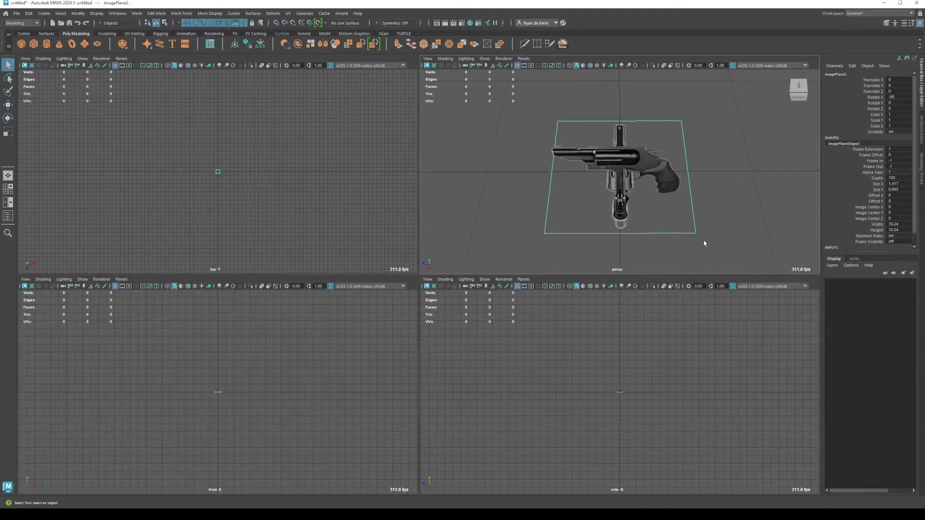
key("e")
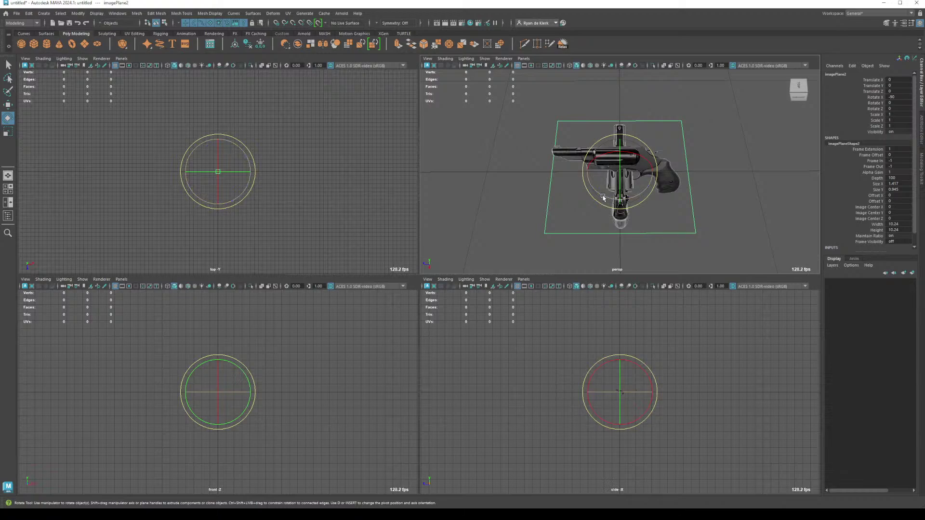
left_click_drag(608, 212, 650, 202)
left_click(733, 227)
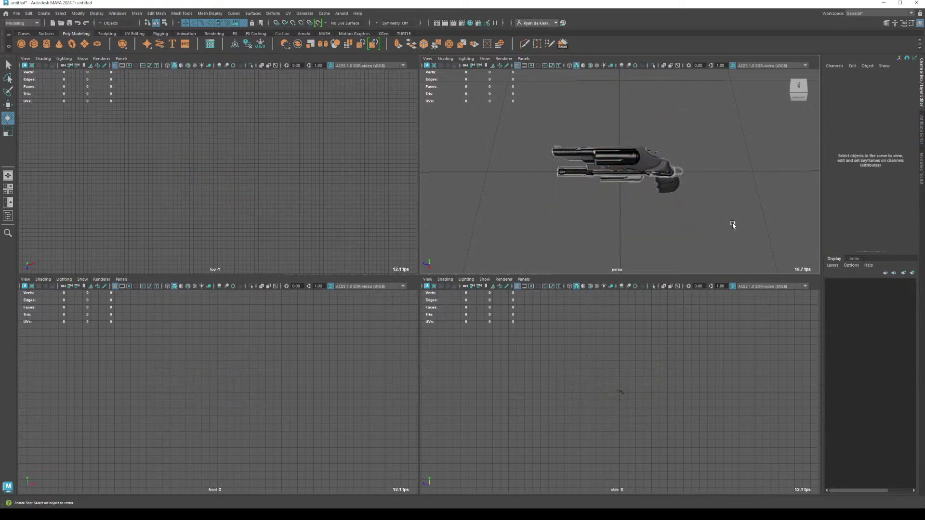
Step: Select both image planes together in the perspective view
left_click_drag(733, 227, 652, 178, "alt")
scroll(651, 177, "down", 5)
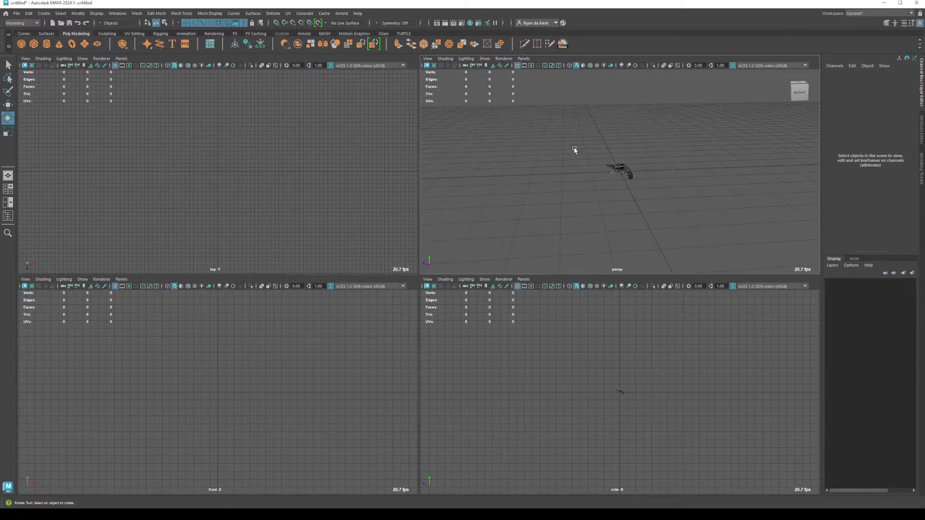
left_click_drag(558, 121, 689, 244)
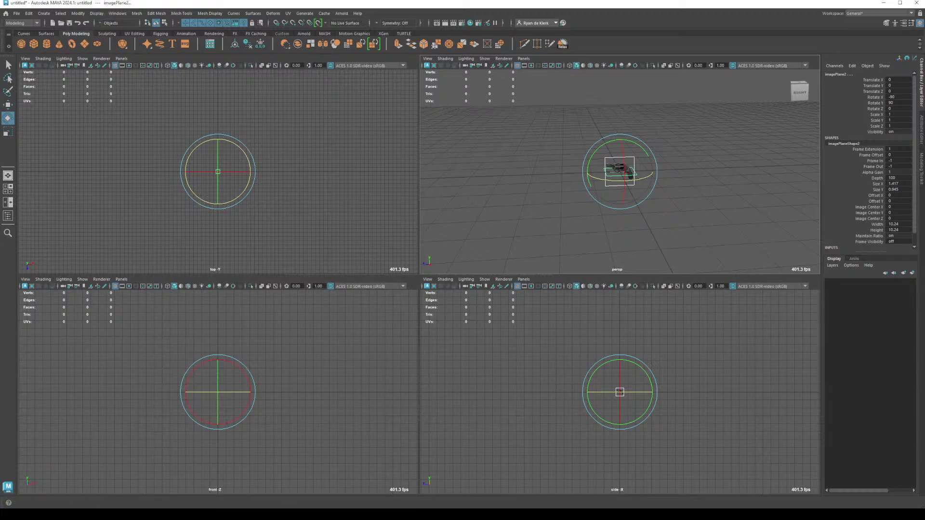
Step: In a new File Explorer window, open the personal OneDrive folder Projects/Personal/Maya/_Potential Projects/S&W Governor
key("alt+Tab")
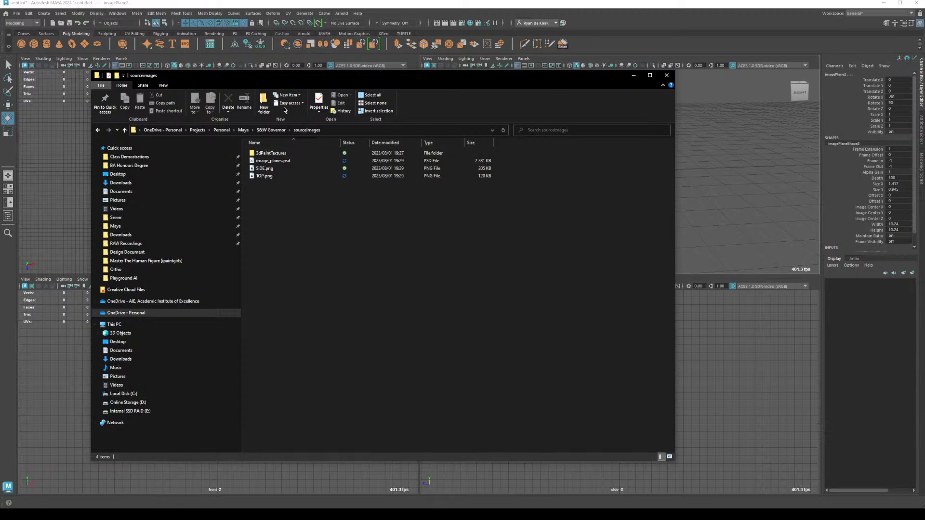
key("super+e")
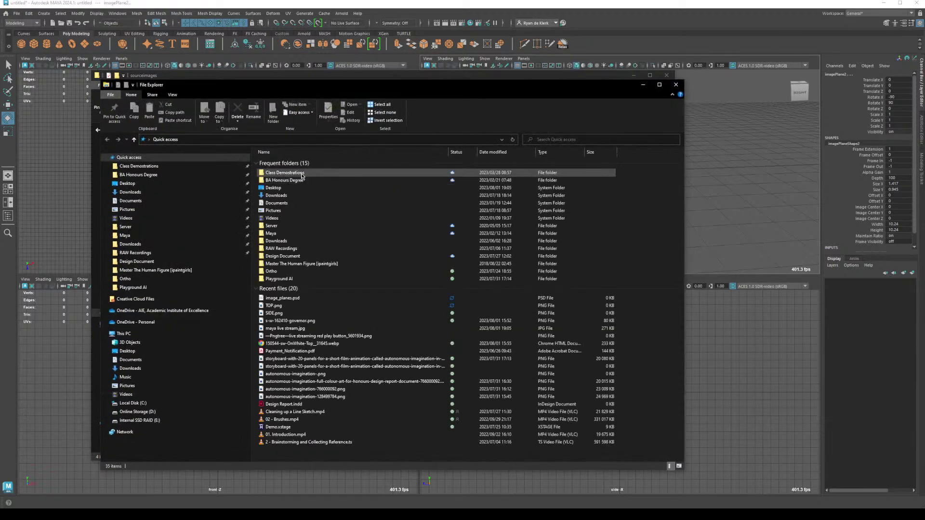
left_click(136, 322)
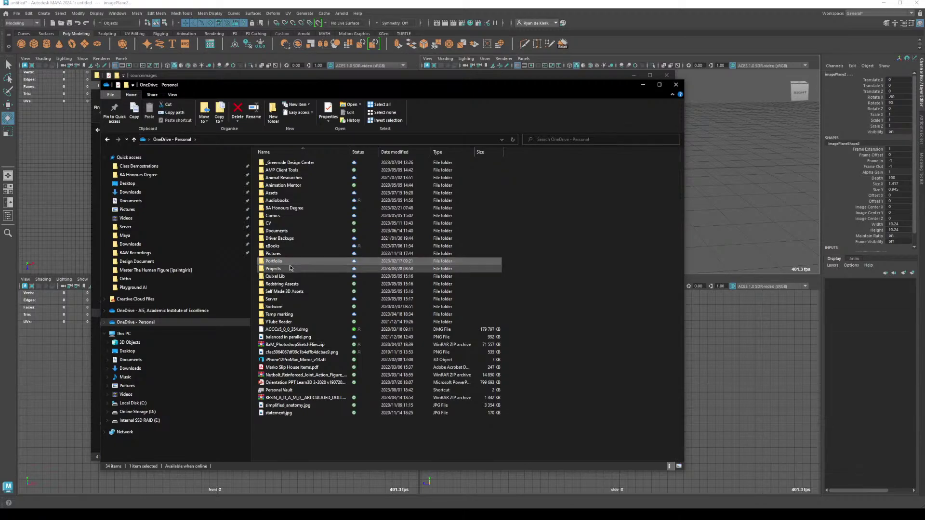
double_click(292, 268)
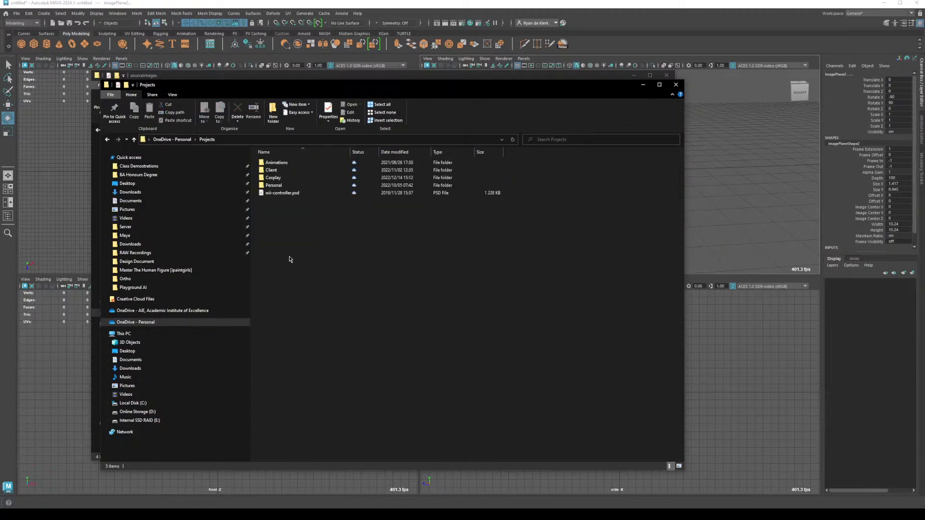
double_click(275, 186)
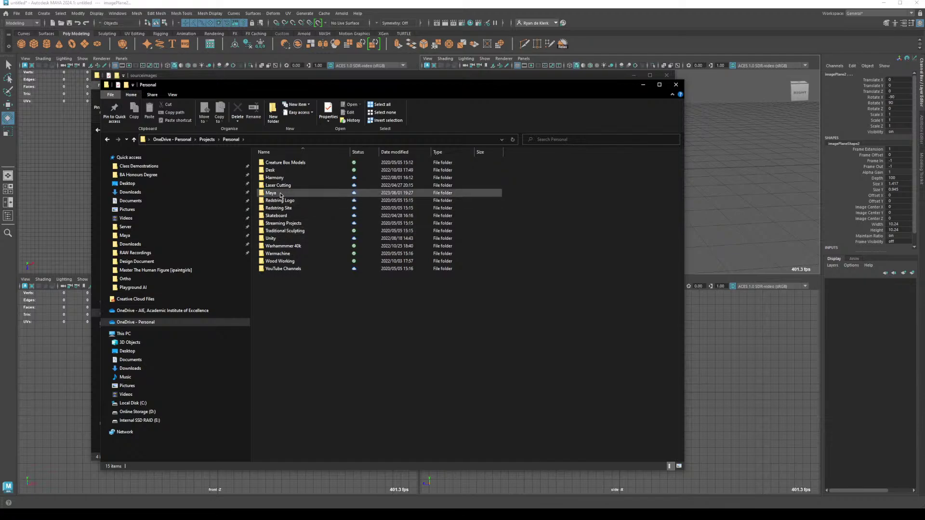
double_click(281, 193)
double_click(279, 166)
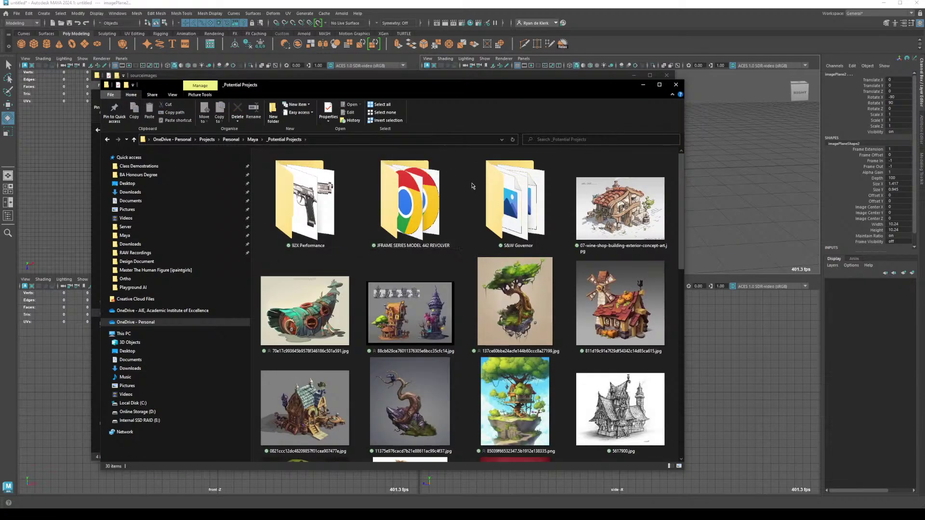
double_click(477, 186)
Step: Open 162410.jpg and read the revolver's overall length, height and width from the specification sheet
double_click(274, 170)
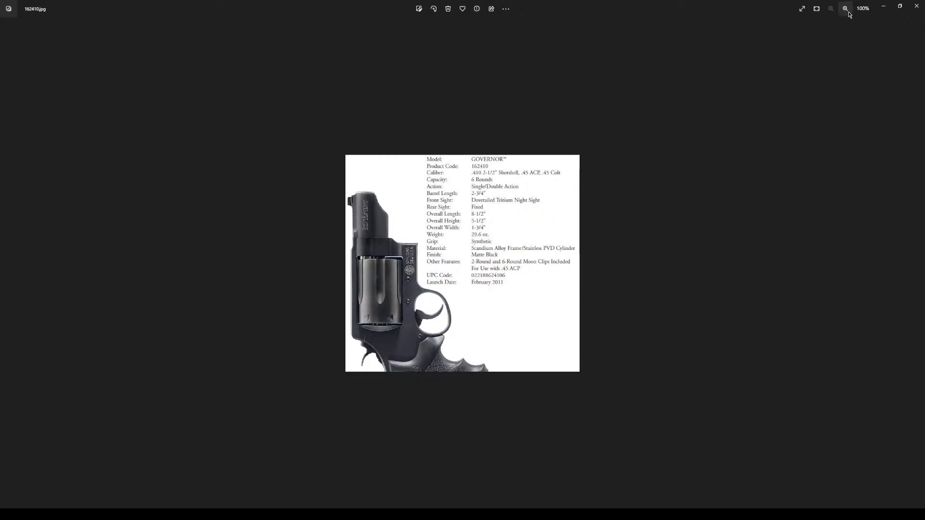
mouse_move(60, 514)
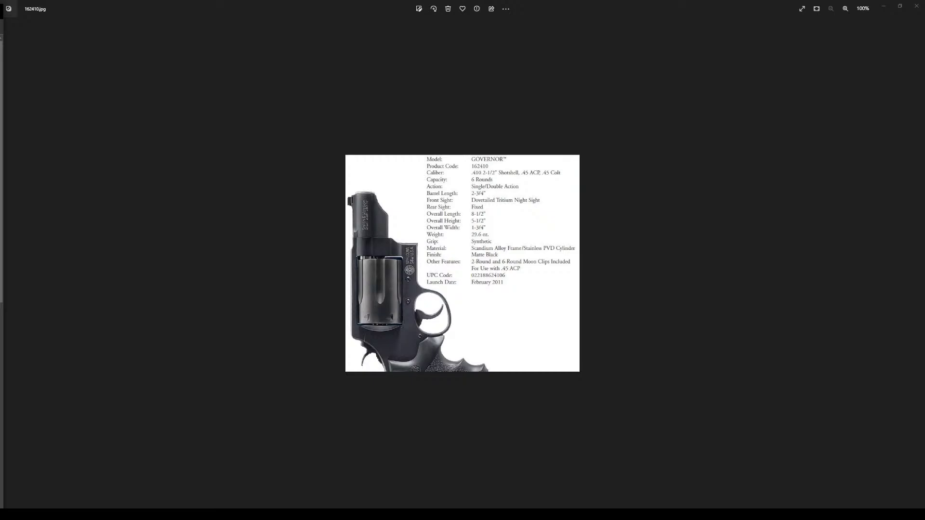
left_click(884, 6)
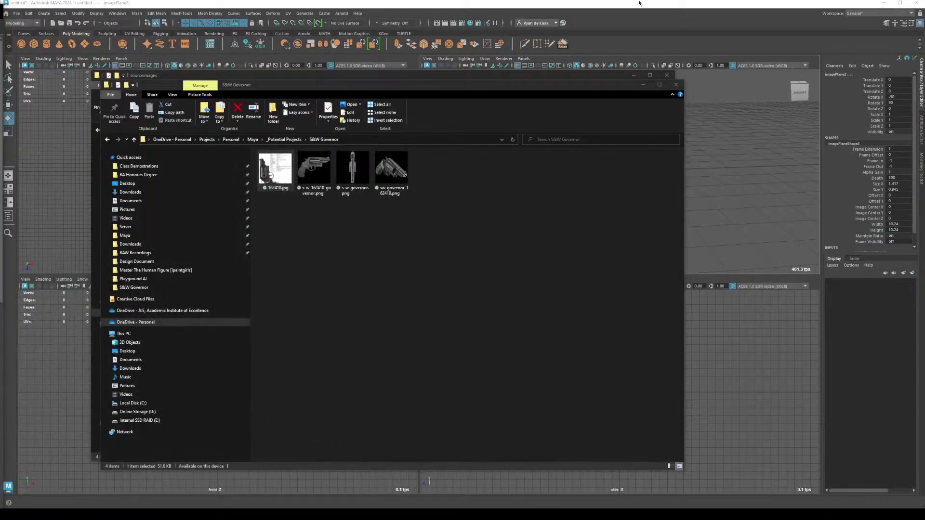
Step: Back in Maya, create a polygon cube and set its depth to about 21.2 units to represent the revolver's overall length
left_click(639, 3)
left_click(570, 153)
left_click_drag(570, 153, 647, 186)
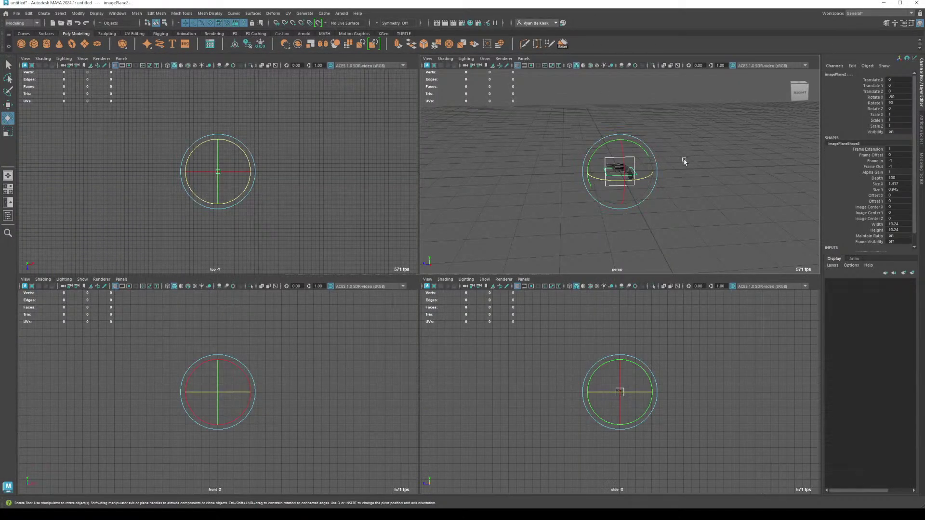
left_click(528, 132)
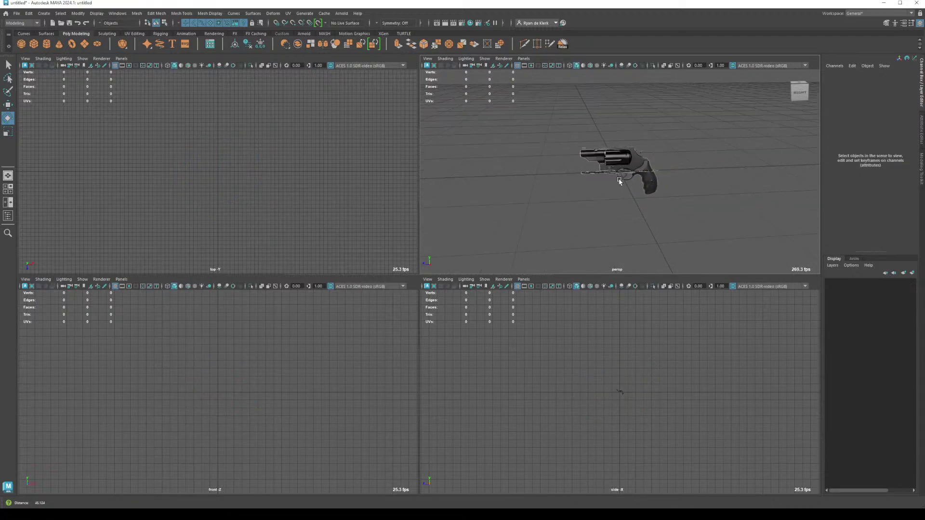
left_click(34, 43)
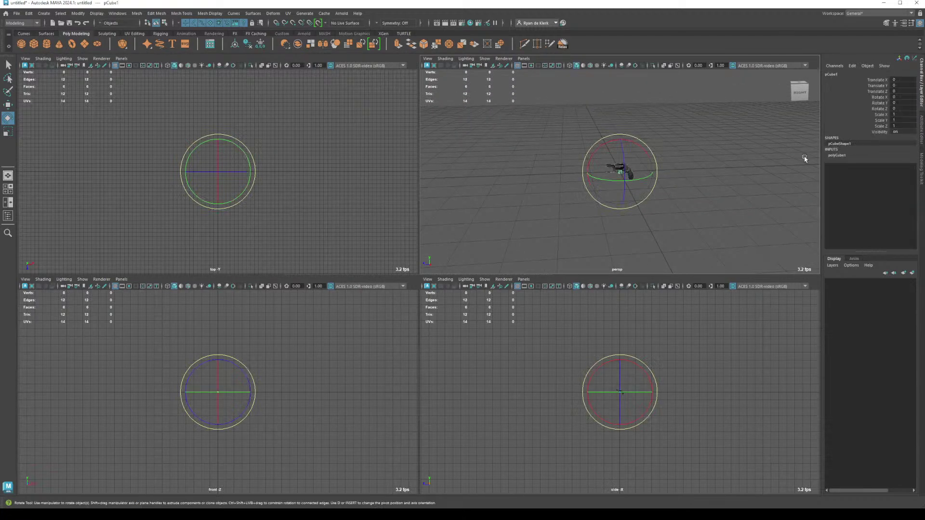
left_click(863, 156)
left_click(882, 172)
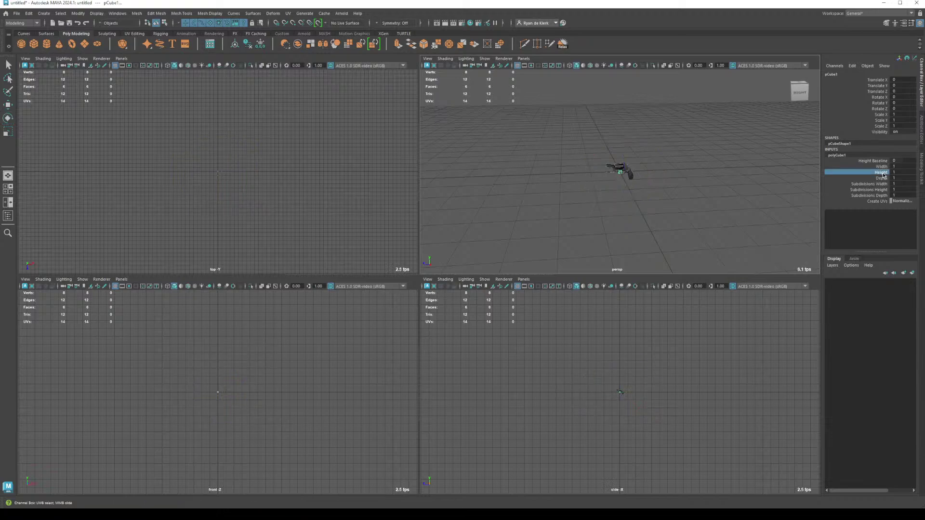
left_click(883, 179)
middle_click_drag(675, 170, 788, 169)
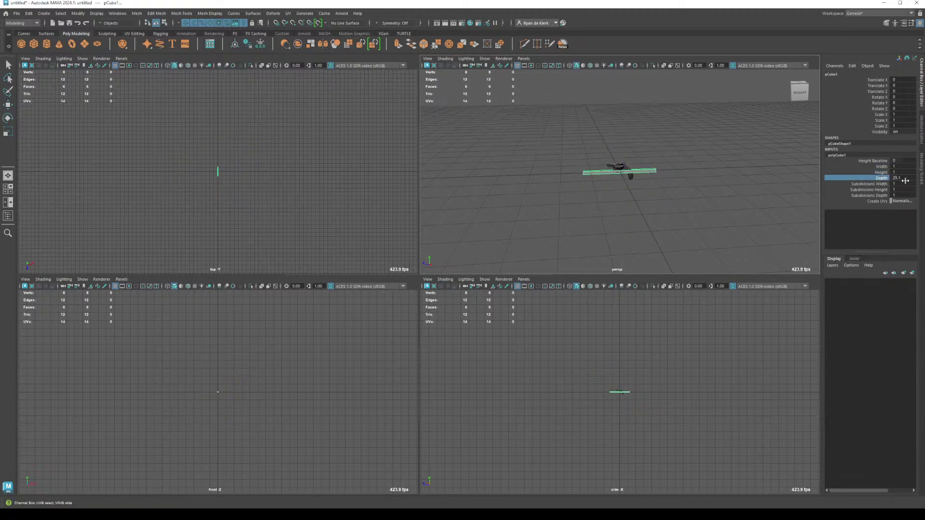
left_click(905, 180)
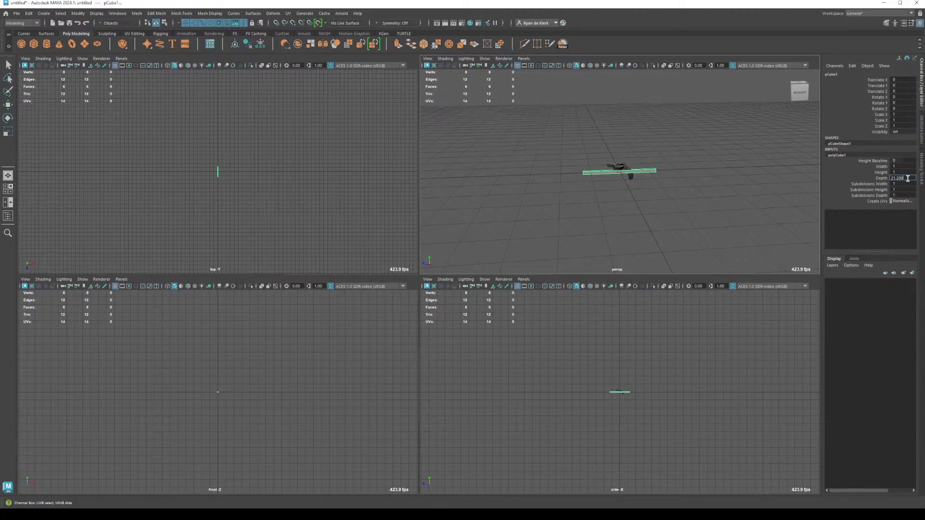
double_click(908, 178)
Step: Scale both image planes together uniformly to about 2.177 so the side-view revolver matches the reference cube's length
left_click(555, 124)
right_click_drag(564, 131, 704, 225, "alt")
left_click_drag(704, 225, 658, 204, "alt")
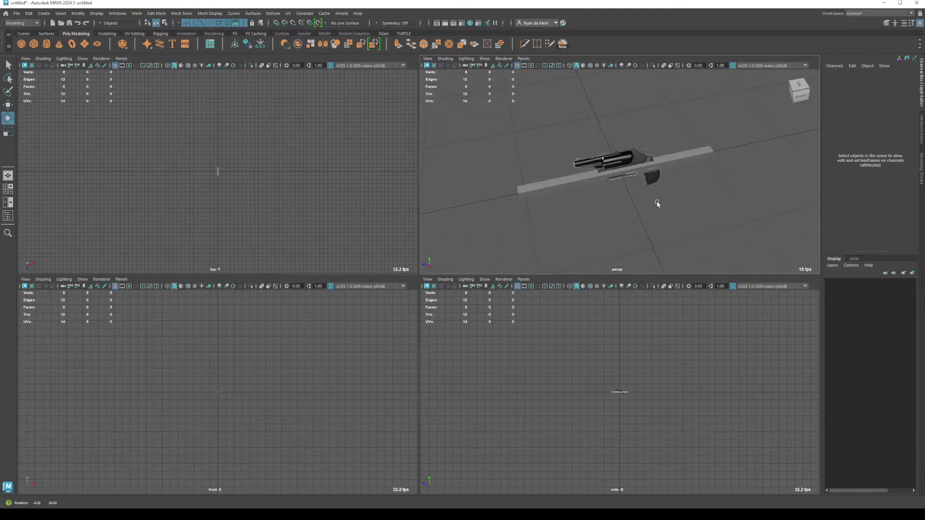
left_click(634, 157)
key("r")
left_click_drag(620, 172, 702, 178)
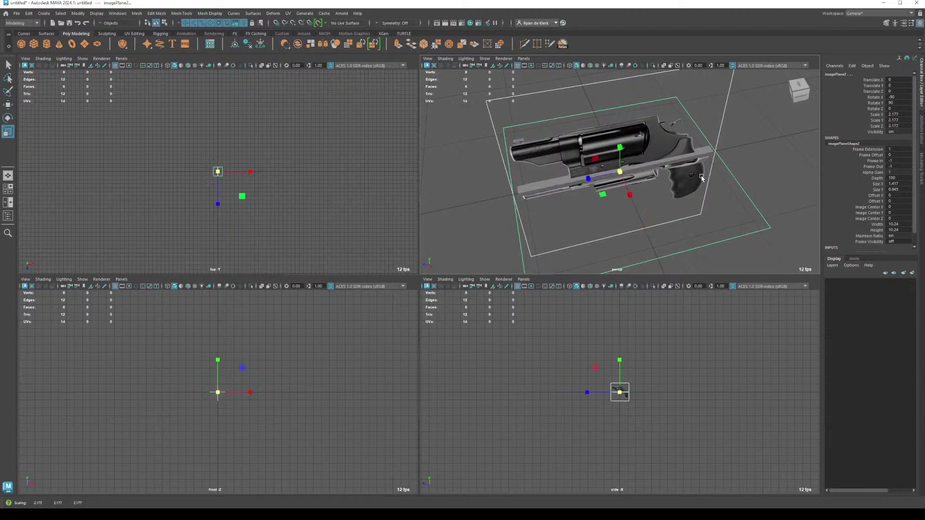
left_click(762, 169)
Step: In a maximised perspective view, reset the grid options to their default settings and apply them
key("space")
right_click_drag(739, 252, 509, 231, "alt")
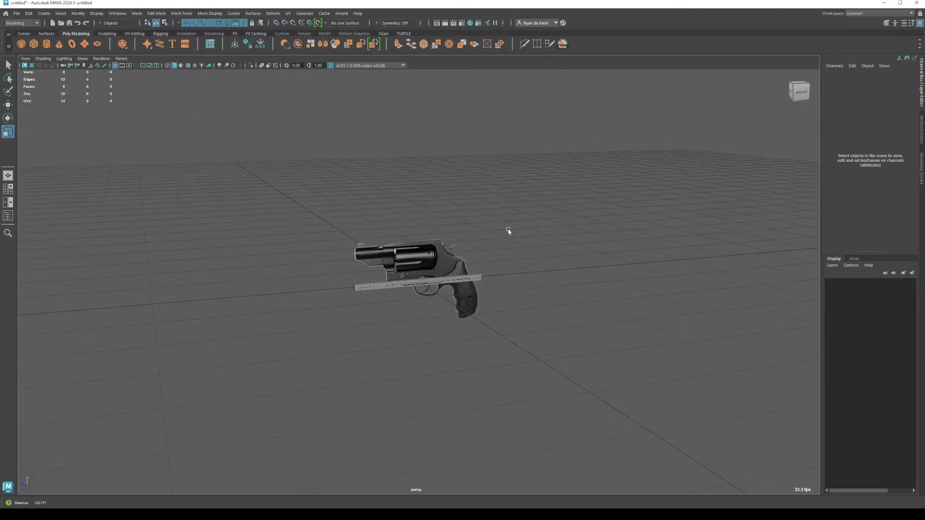
left_click_drag(403, 221, 481, 310)
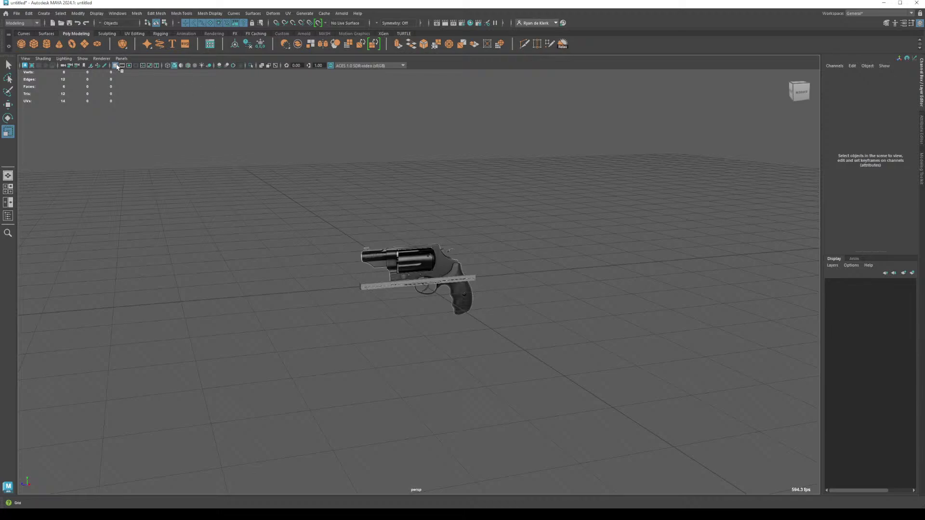
left_click(96, 13)
left_click(221, 33)
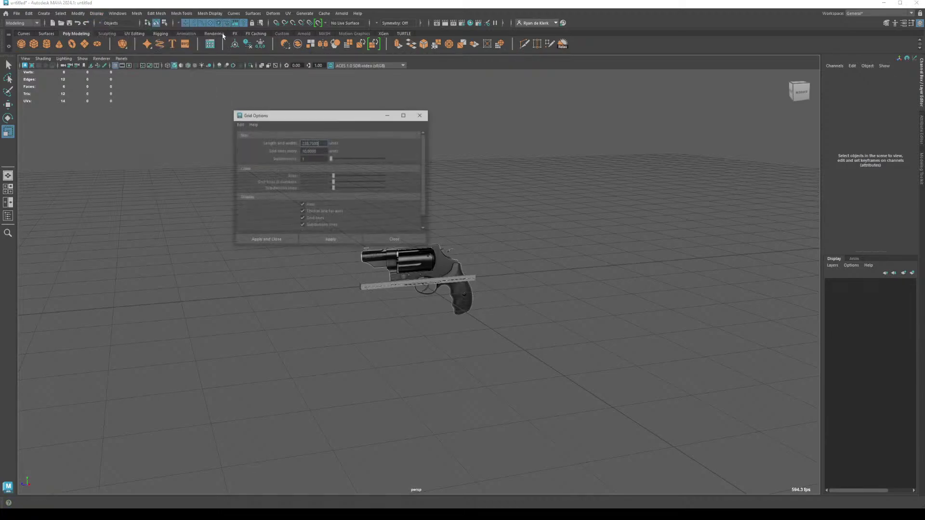
left_click(239, 123)
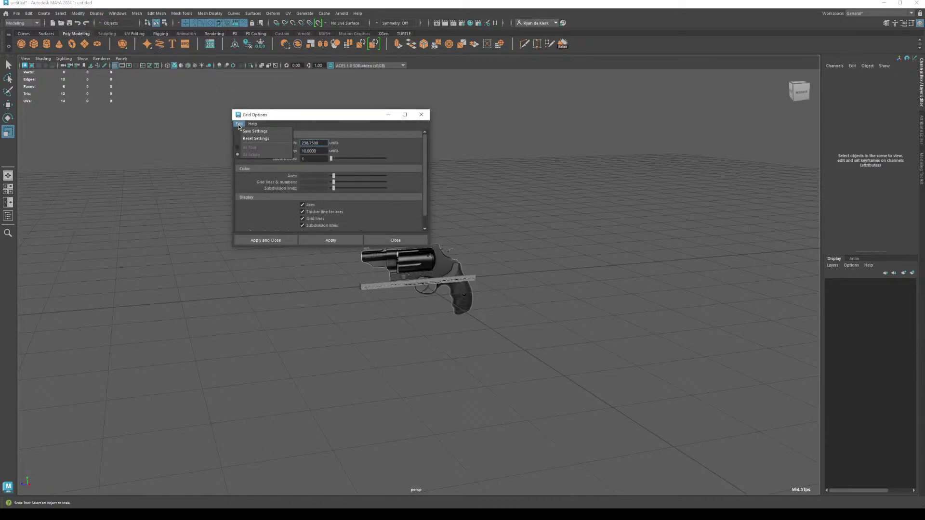
left_click(260, 140)
left_click(330, 240)
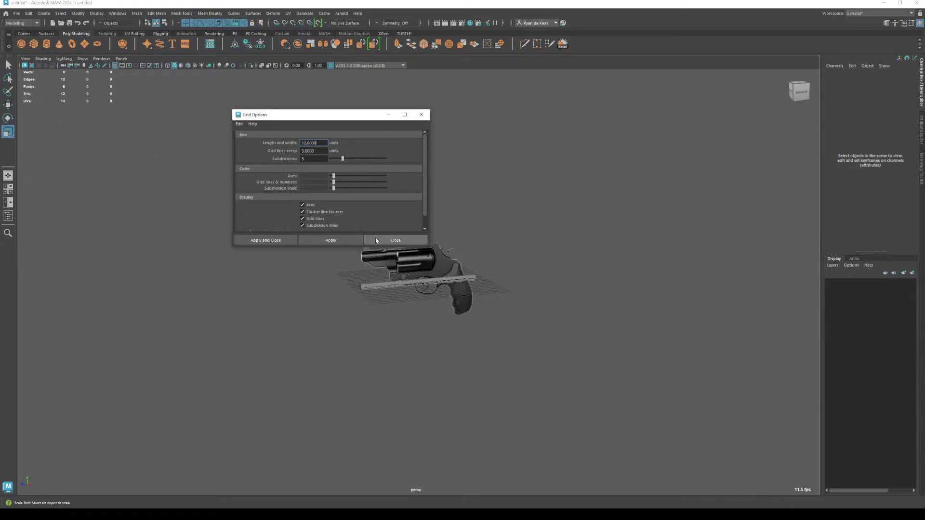
left_click(396, 239)
Step: Move the side-view image plane back to about -23 on X, clear of the reference cube
right_click_drag(296, 155, 494, 320, "alt")
left_click_drag(494, 320, 496, 332, "alt")
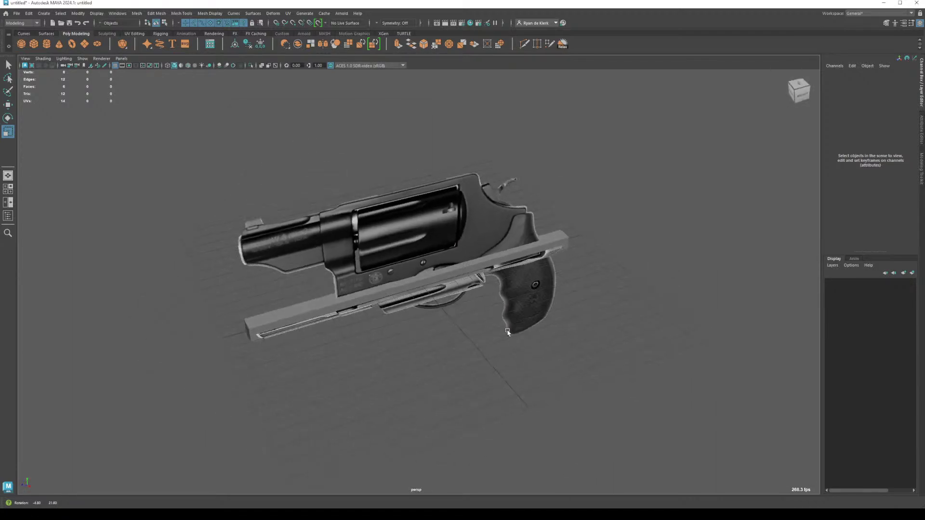
right_click_drag(496, 332, 505, 331, "alt")
right_click_drag(421, 252, 458, 295, "alt")
left_click_drag(458, 296, 483, 292, "alt")
left_click(484, 246)
right_click_drag(484, 246, 430, 277, "alt")
key("w")
left_click_drag(432, 294, 305, 202)
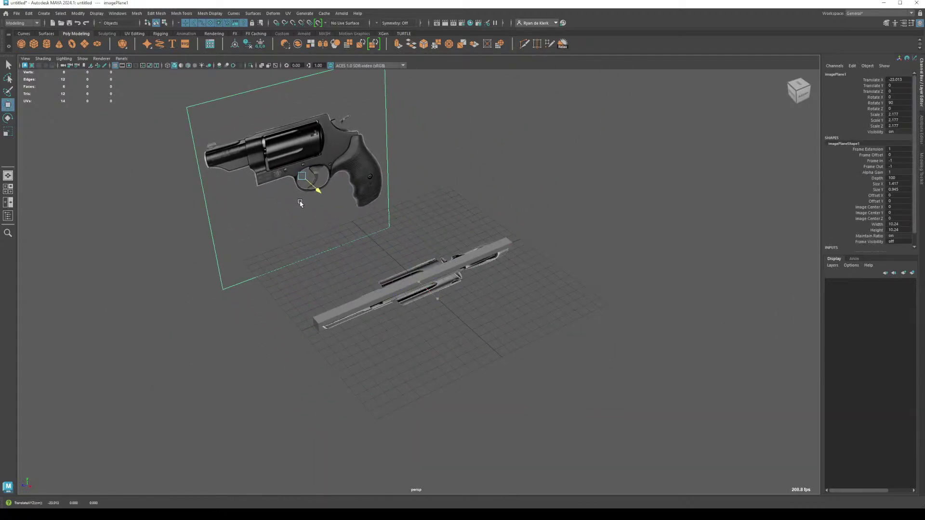
Step: Move the top-view image plane down to about -13.4 on Y, below the grid
left_click(428, 286)
left_click_drag(437, 259, 437, 365)
left_click(542, 260)
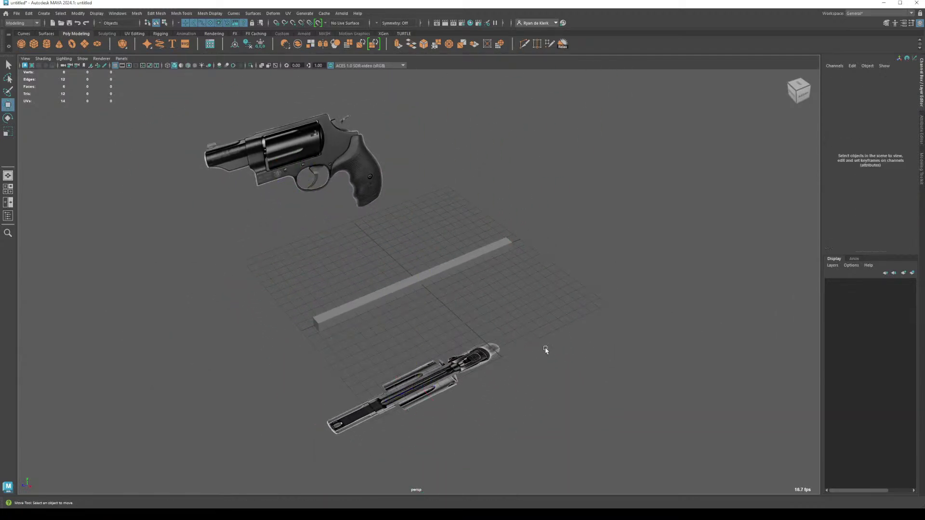
Step: Put both image planes on a new display layer named ImagePlanes_L and lock the layer against selection
left_click_drag(547, 347, 384, 197, "alt")
left_click(384, 197)
left_click(443, 355)
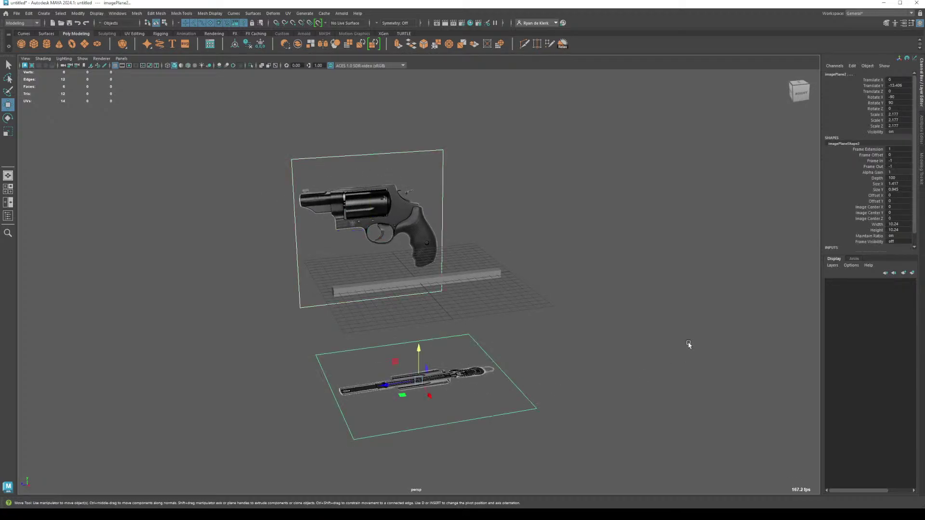
double_click(871, 282)
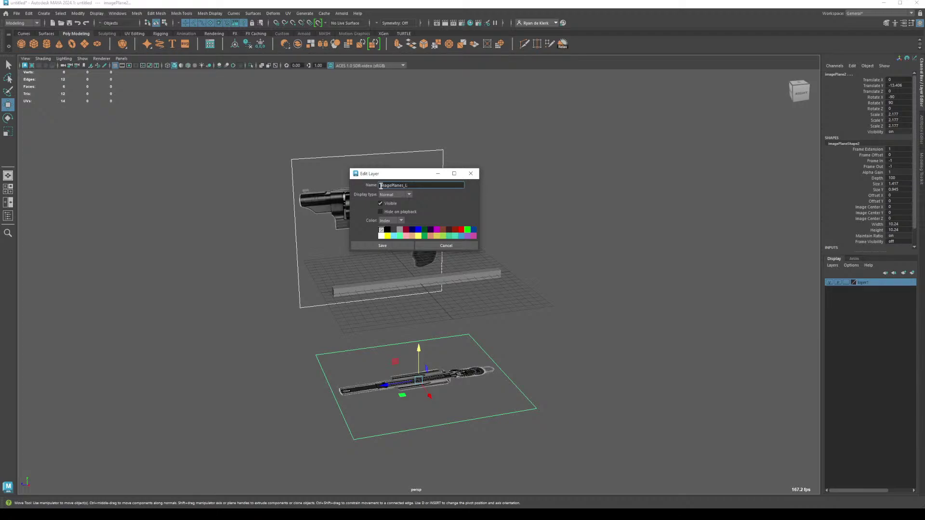
left_click(404, 246)
left_click(848, 285)
left_click(847, 284)
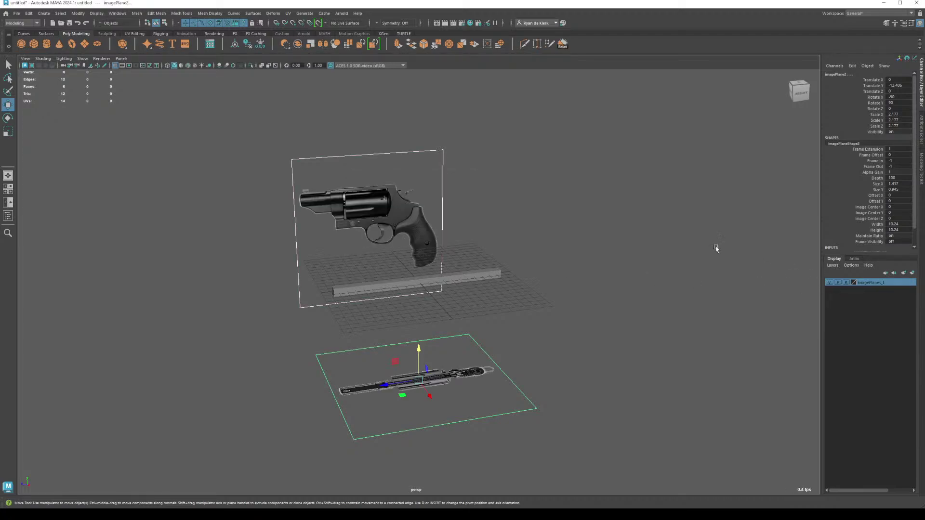
left_click(605, 214)
mouse_move(502, 232)
left_mouse_down("alt")
mouse_move(562, 250)
mouse_move(510, 237)
left_mouse_up("alt")
left_click_drag(340, 144, 373, 184)
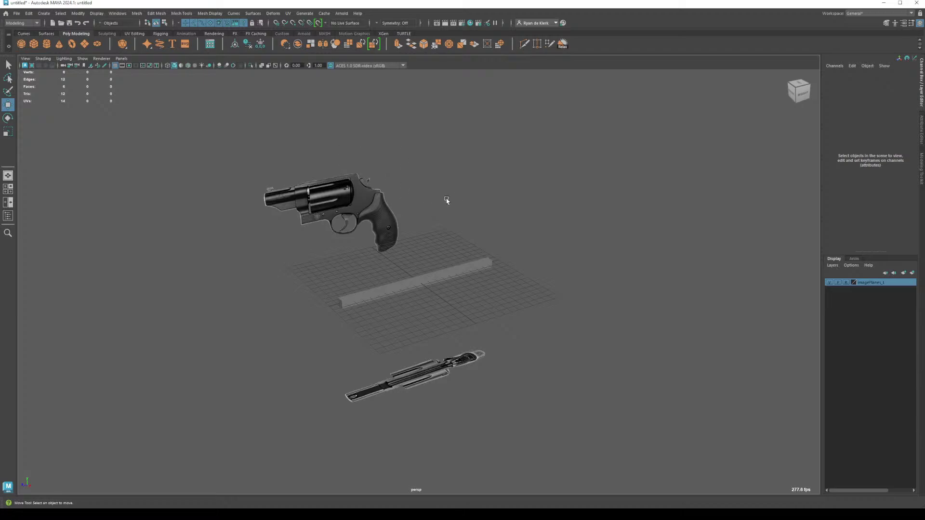
left_click_drag(447, 201, 571, 259, "alt")
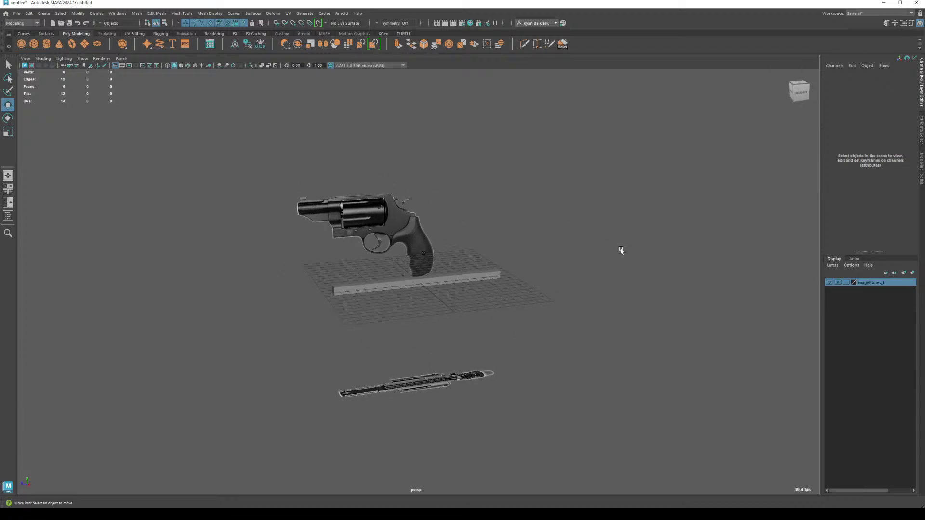
Step: Raise the side-view image plane to about 7.94 on Y so the revolver clears the grid, and relock the image plane layer
left_click(366, 216)
key("space")
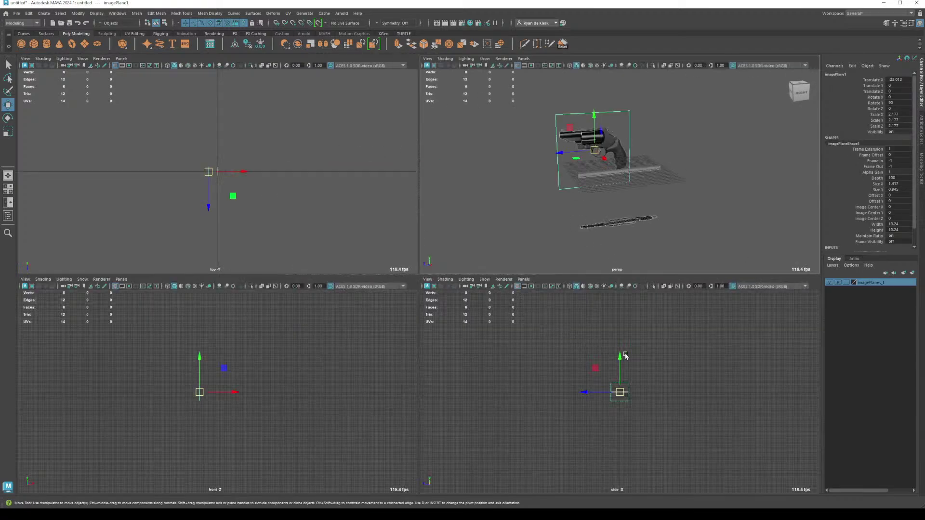
left_click_drag(619, 354, 619, 328)
left_click(848, 285)
left_click(847, 284)
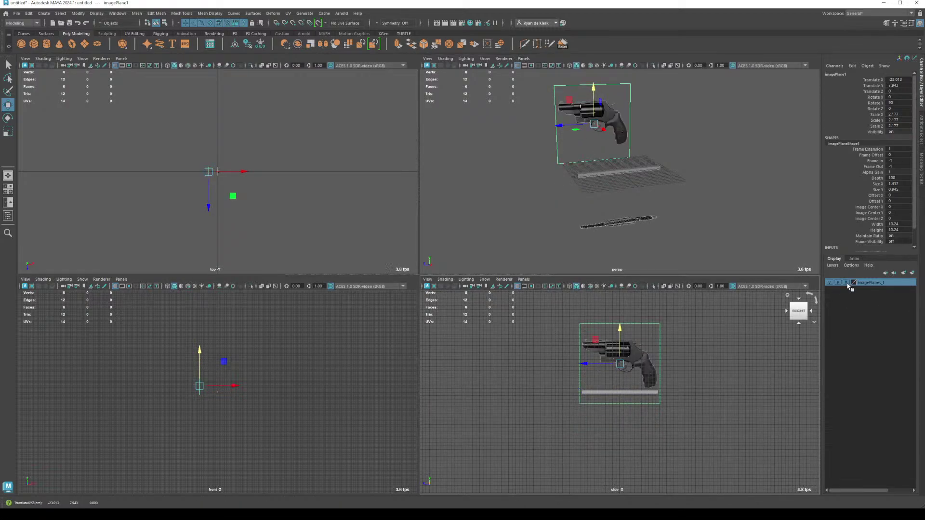
Step: Delete the reference cube from the scene
left_click(685, 196)
key("space")
left_click_drag(556, 231, 468, 296, "alt")
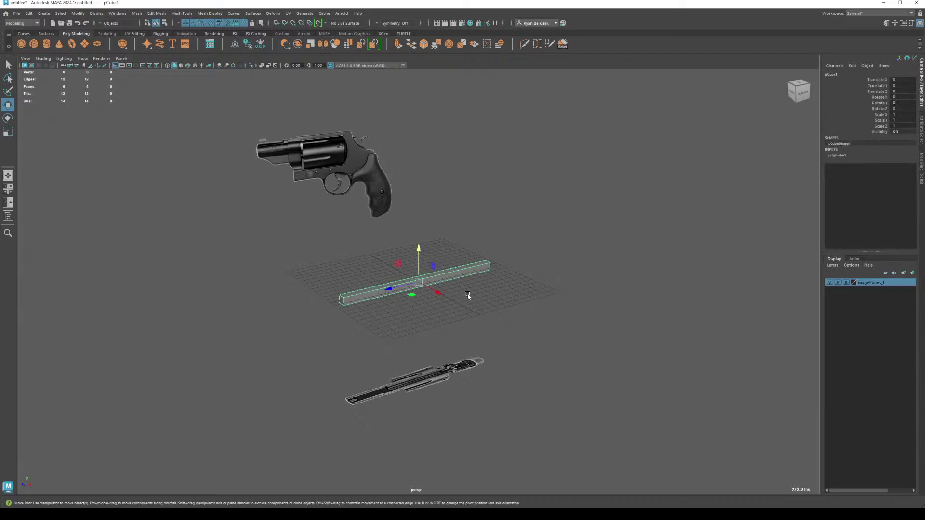
key("Delete")
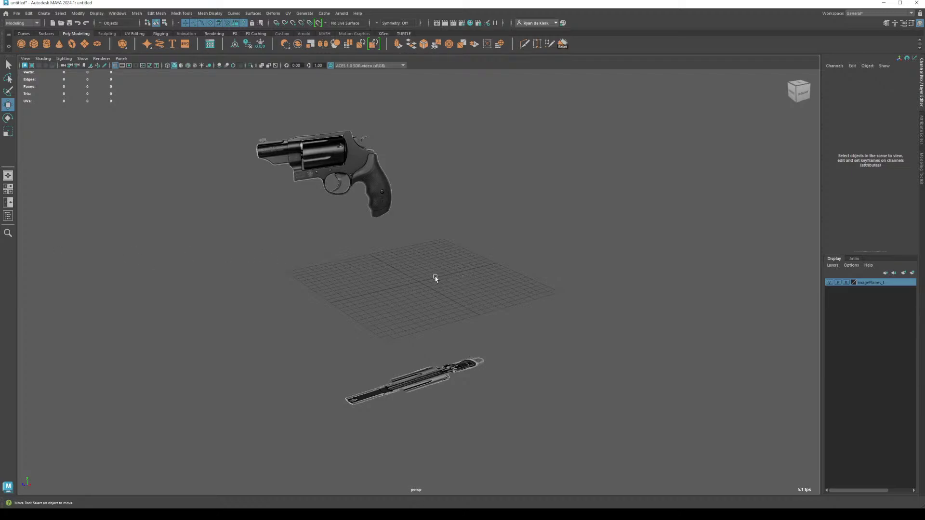
Step: Create a polygon cylinder, raise it to about 11.8 on Y over the revolver's drum in the side view, and rotate it 90 degrees on X
left_click_drag(435, 278, 381, 199, "alt")
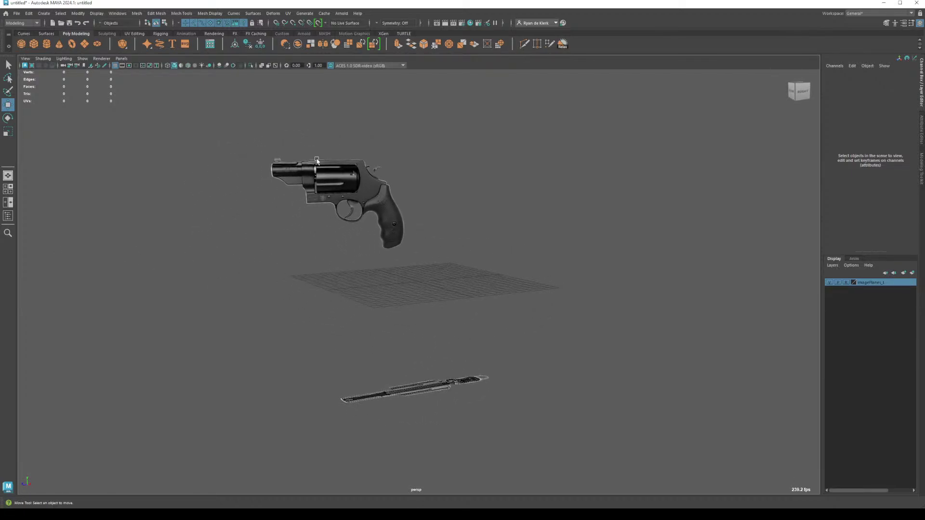
left_click(46, 44)
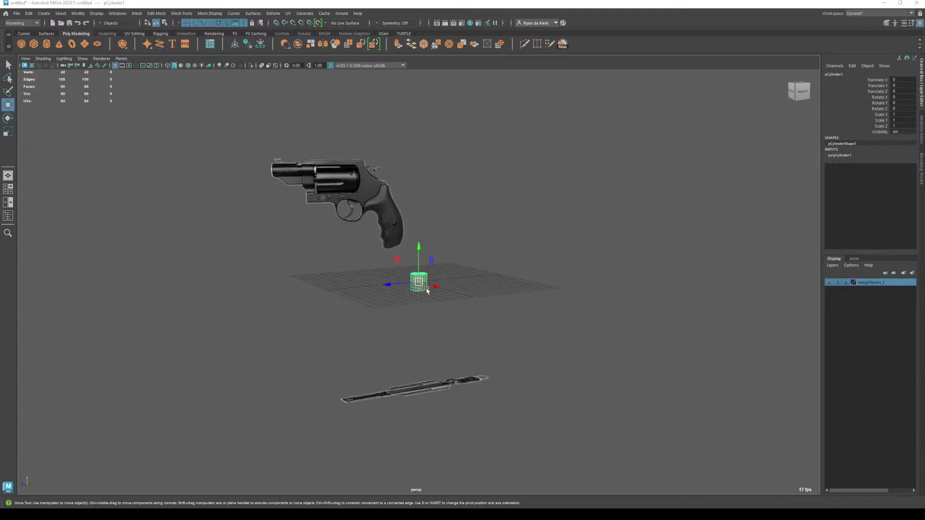
key("space")
key("space")
scroll(511, 275, "up", 4)
middle_click_drag(512, 274, 567, 333, "alt")
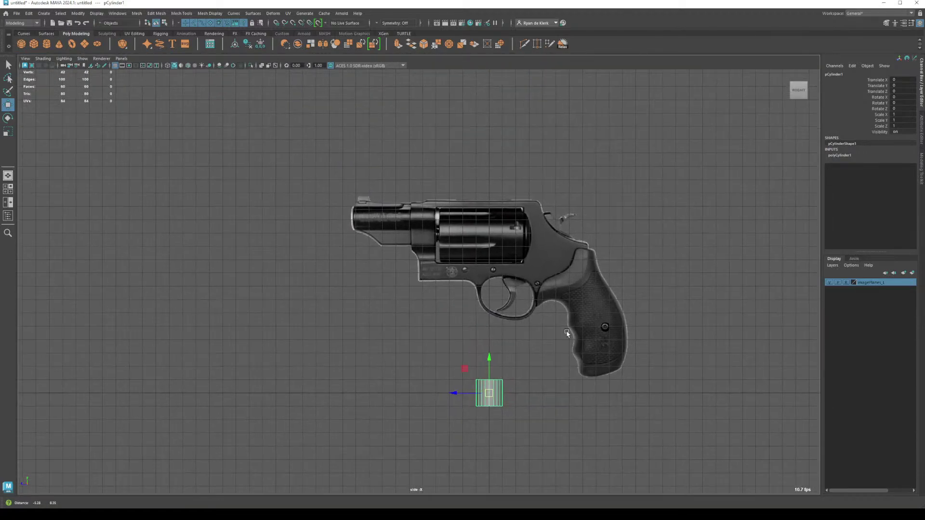
scroll(567, 334, "up", 1)
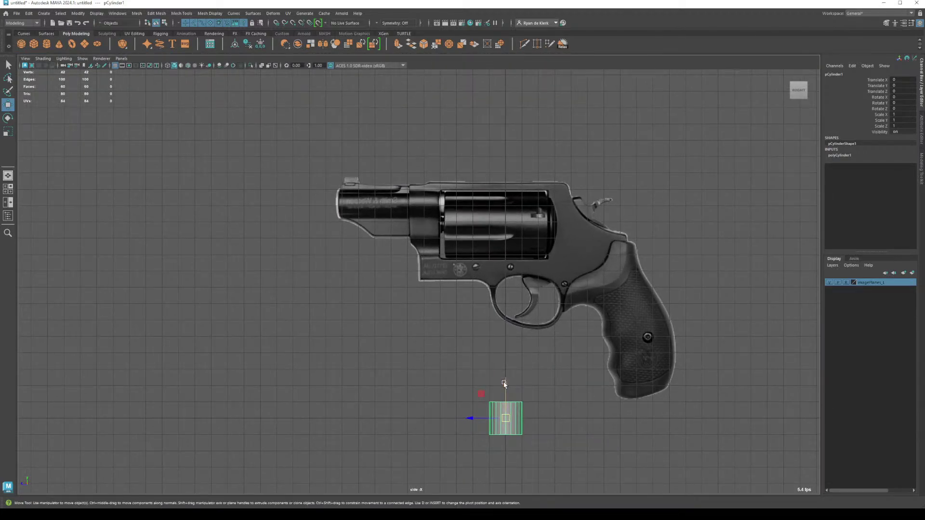
left_click_drag(505, 384, 481, 195)
key("e")
scroll(481, 195, "up", 3)
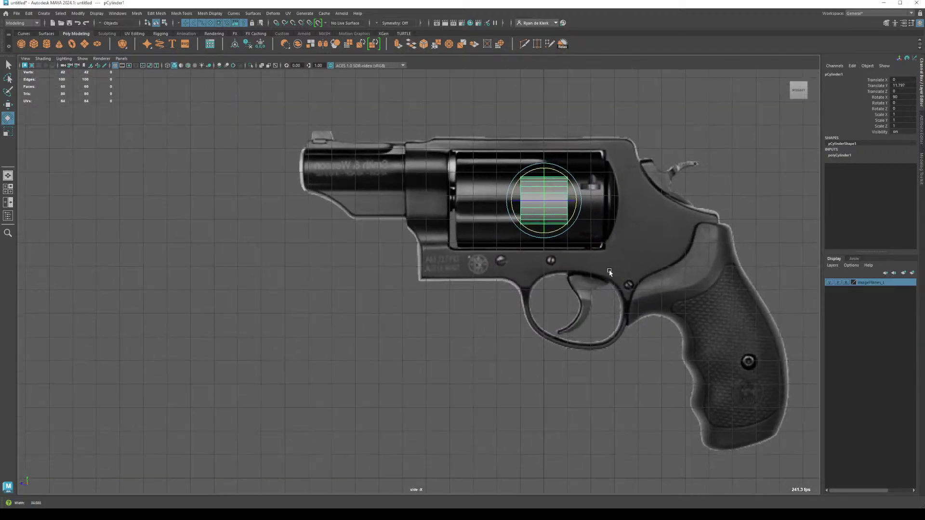
Step: Set the cylinder's axis subdivisions to 12
left_click(839, 156)
double_click(902, 178)
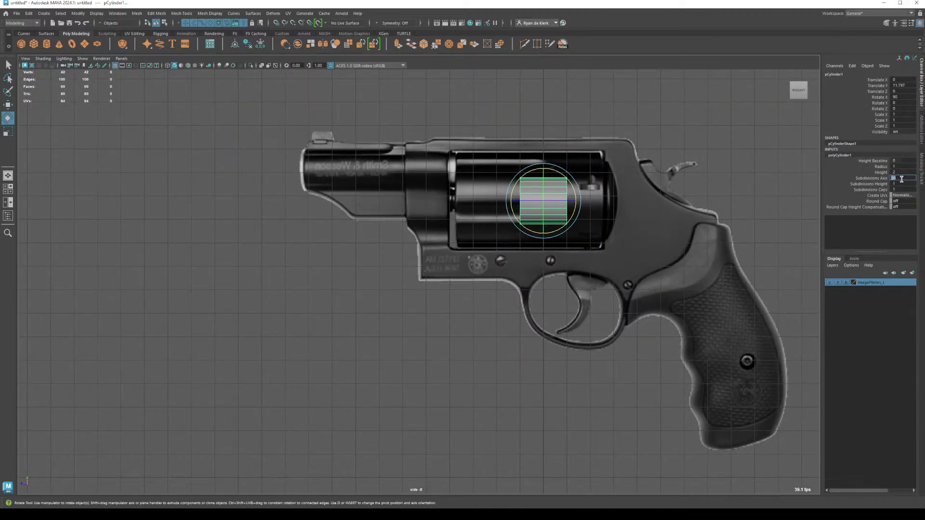
type("12")
key("Return")
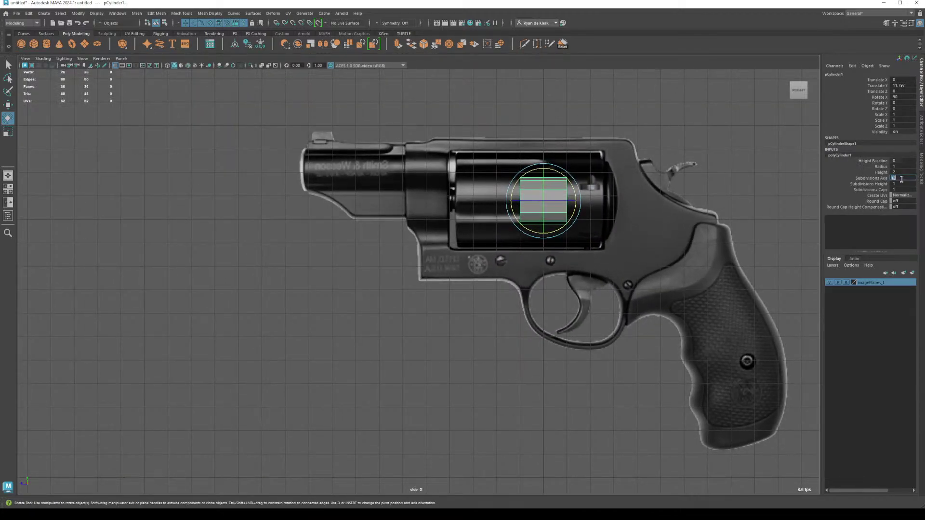
Step: Scale the cylinder up in the side view to match the height of the revolver's drum
left_click(545, 204)
key("r")
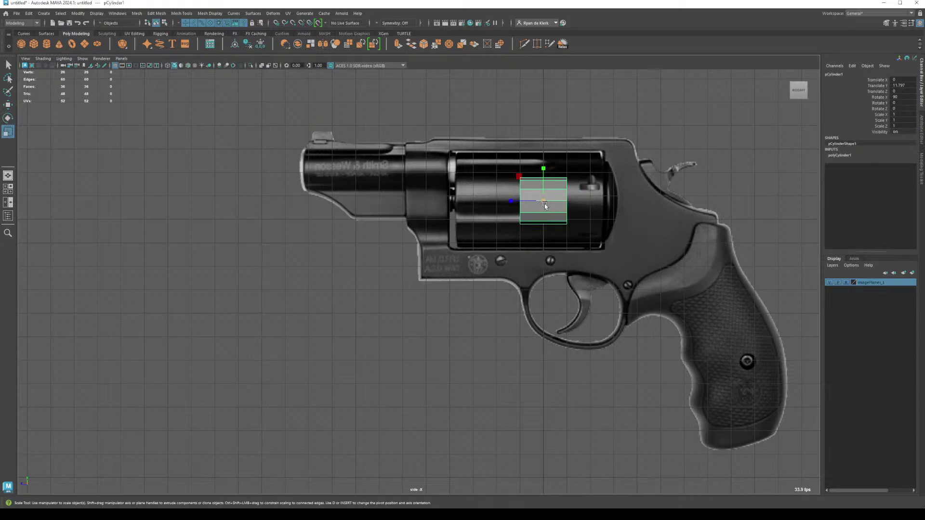
mouse_move(544, 203)
left_mouse_down()
mouse_move(596, 210)
mouse_move(532, 203)
left_mouse_up()
right_click_drag(520, 174, 486, 174)
Step: Move the cylinder's front and rear end vertices outward along Z to match the length of the revolver's drum
left_click_drag(462, 127, 523, 269)
key("w")
left_click_drag(465, 201, 423, 201)
left_click_drag(545, 125, 670, 321)
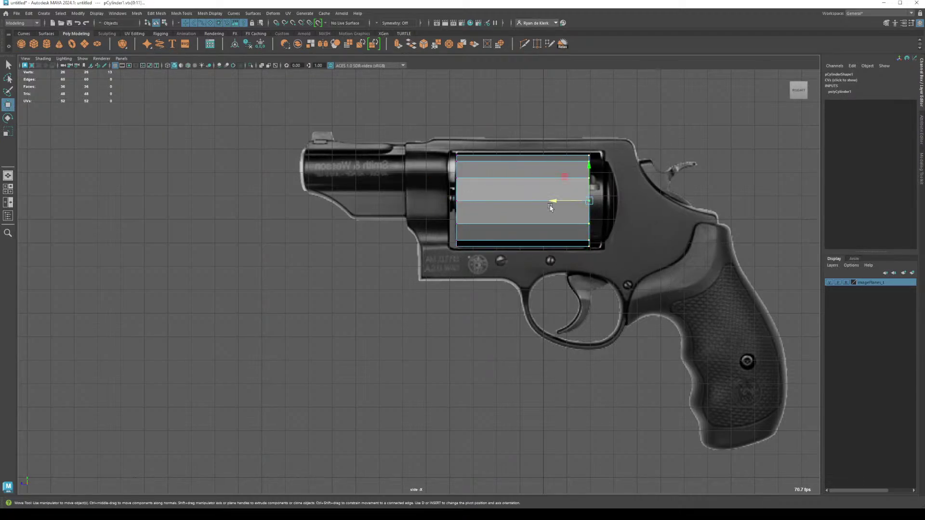
left_click_drag(553, 202, 565, 205)
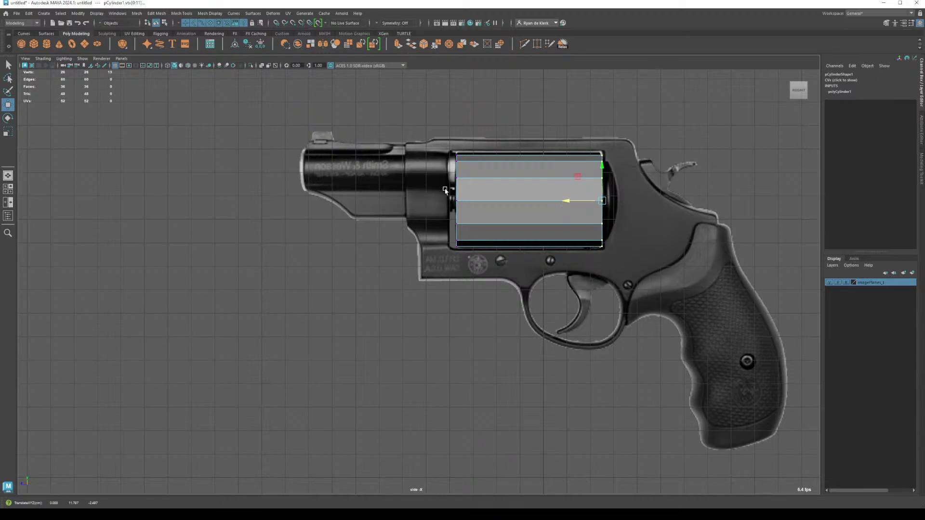
Step: Scale the whole cylinder up slightly, to about 1.96, to match the revolver's drum in the side view
right_click_drag(484, 187, 515, 180)
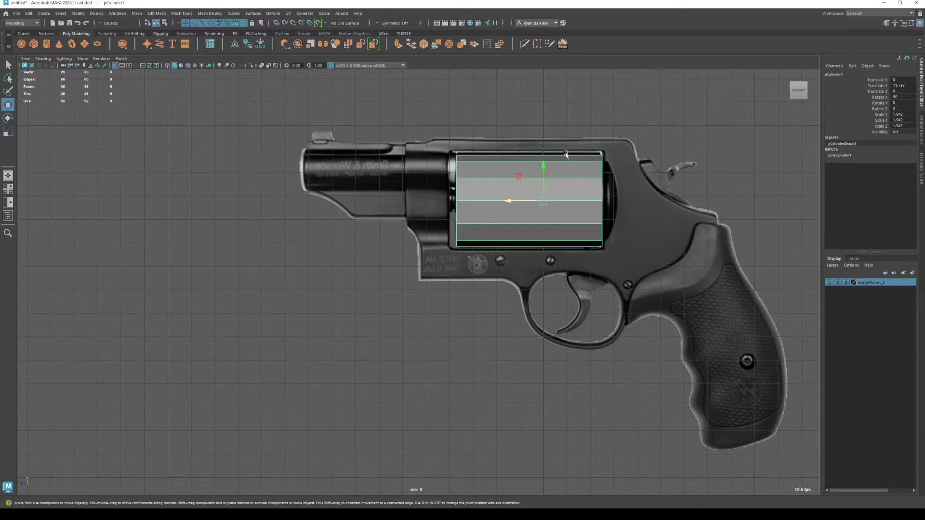
key("r")
left_click_drag(543, 201, 543, 201)
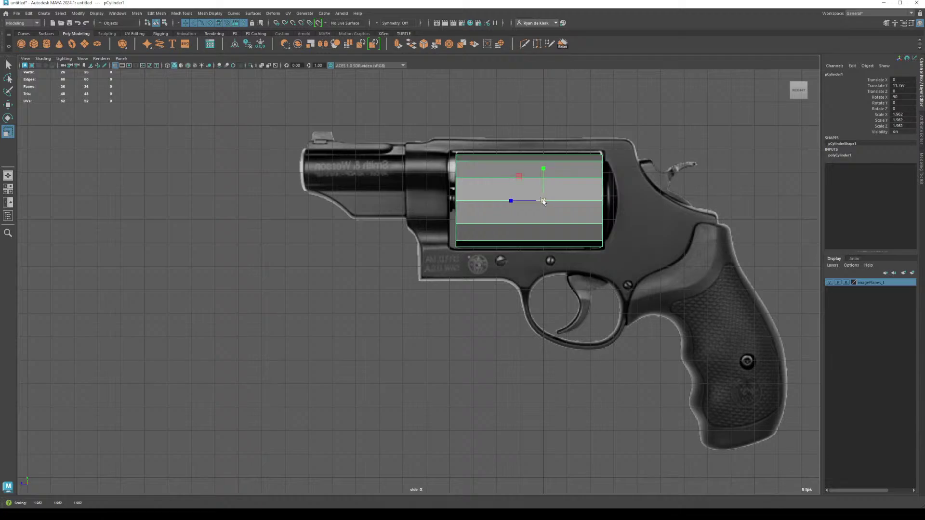
key("w")
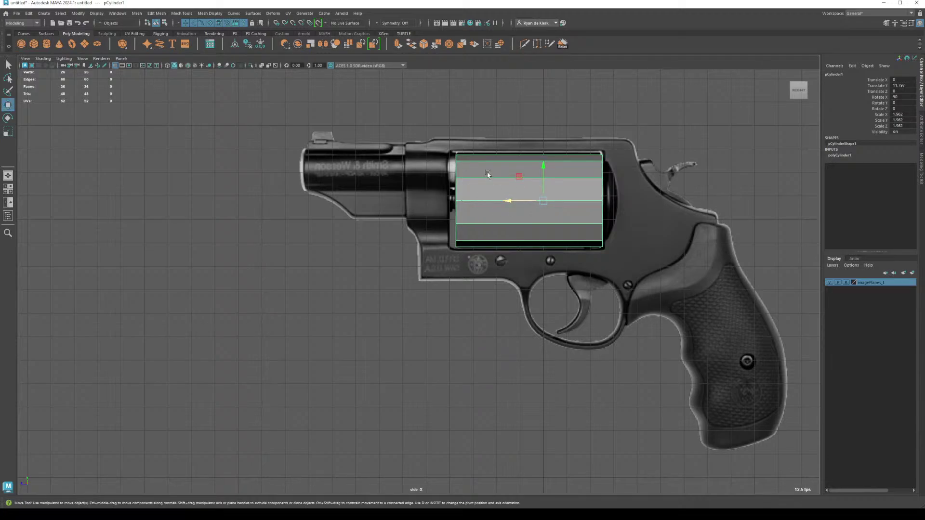
Step: Look at the angled reference photo sw-governor-162410.png from the S&W Governor folder, then return to Maya
left_click(60, 514)
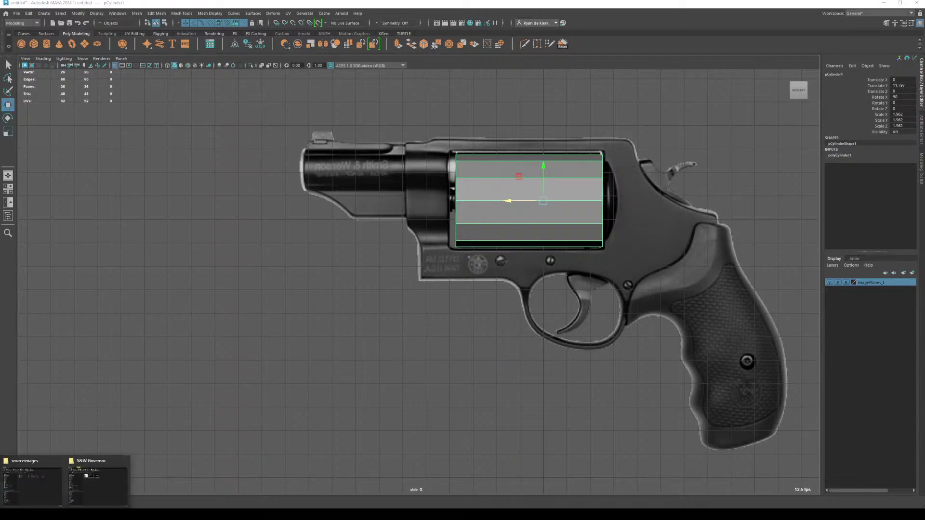
left_click(96, 482)
double_click(389, 172)
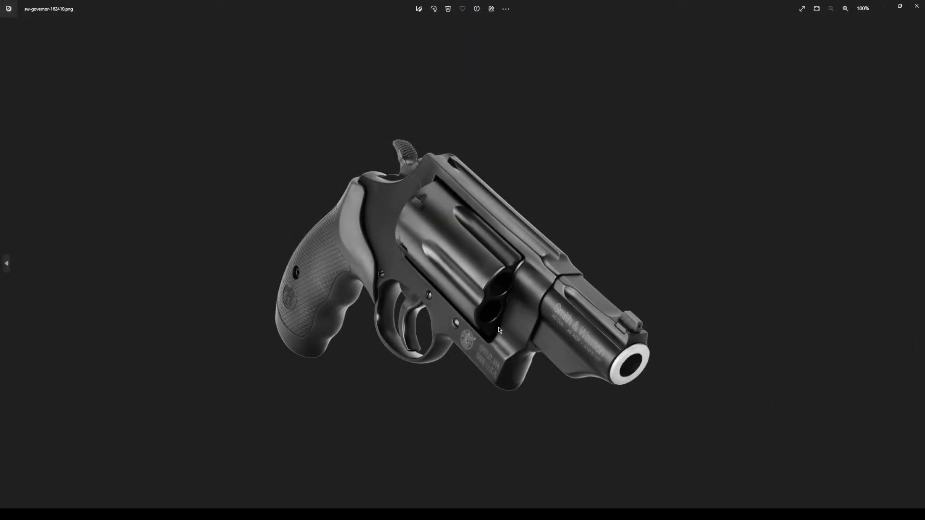
left_click(886, 6)
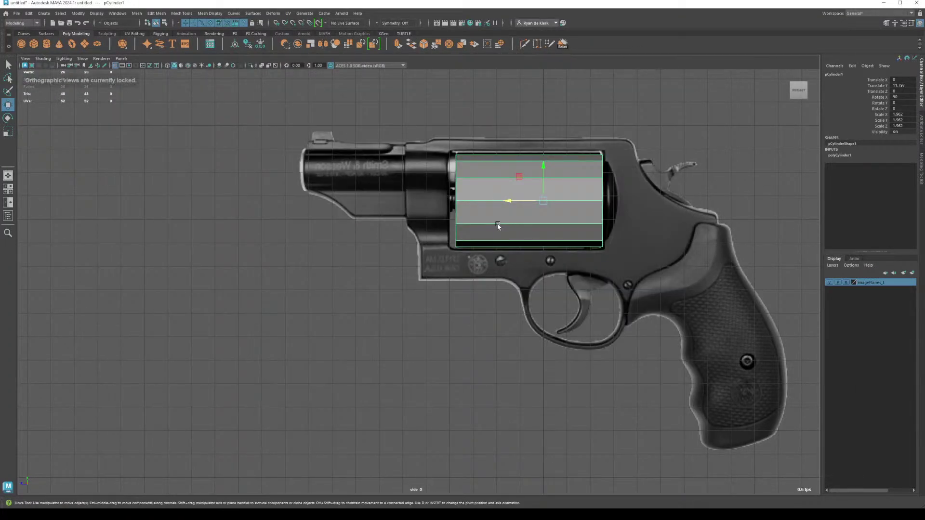
Step: Examine the drum cylinder's shape and end face in the perspective and front views
key("space")
key("f")
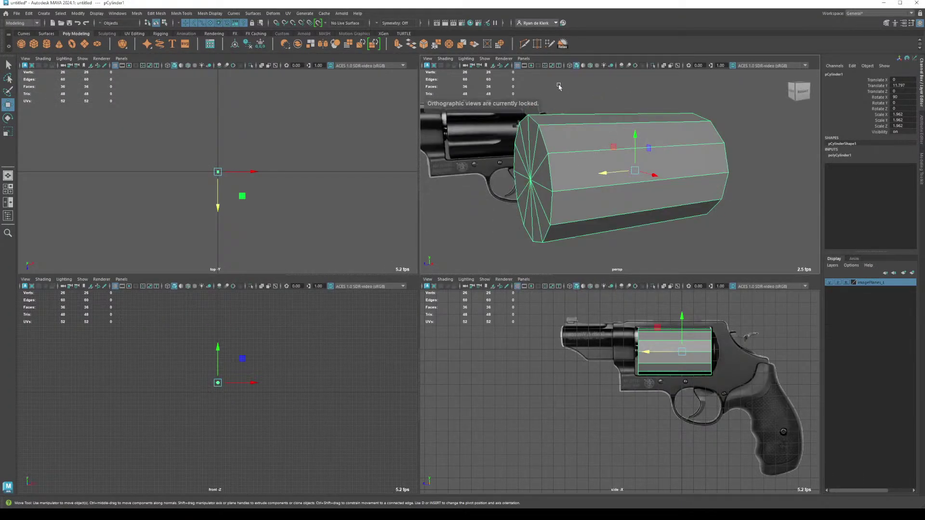
key("space")
left_click_drag(506, 202, 522, 228, "alt")
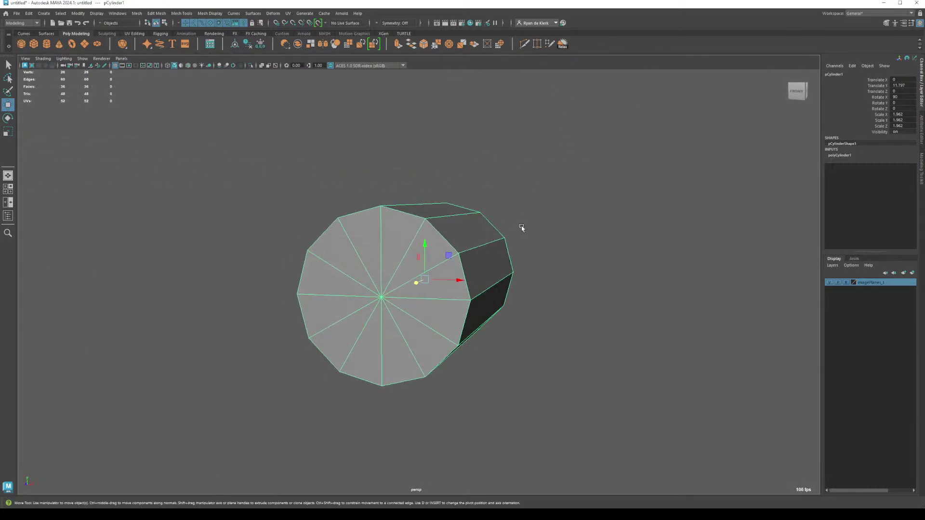
left_click(535, 224)
key("space")
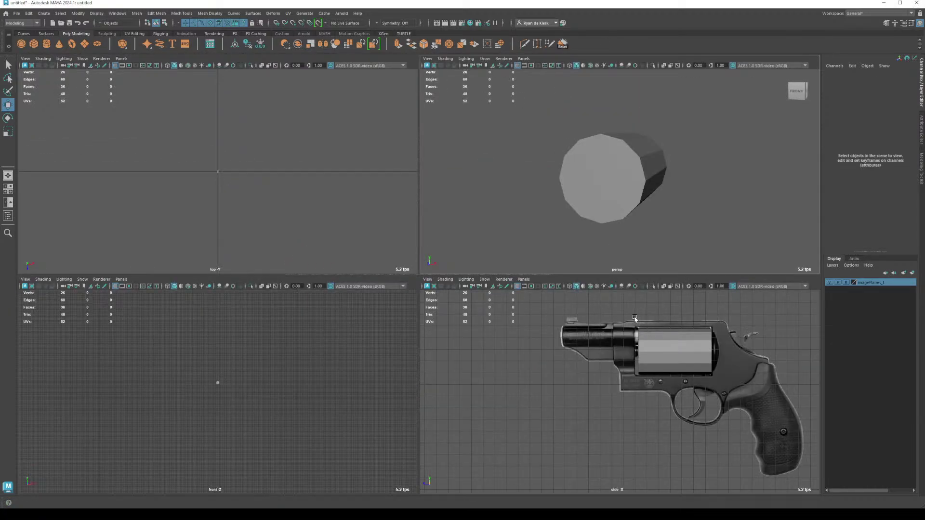
left_click_drag(161, 330, 295, 440)
key("f")
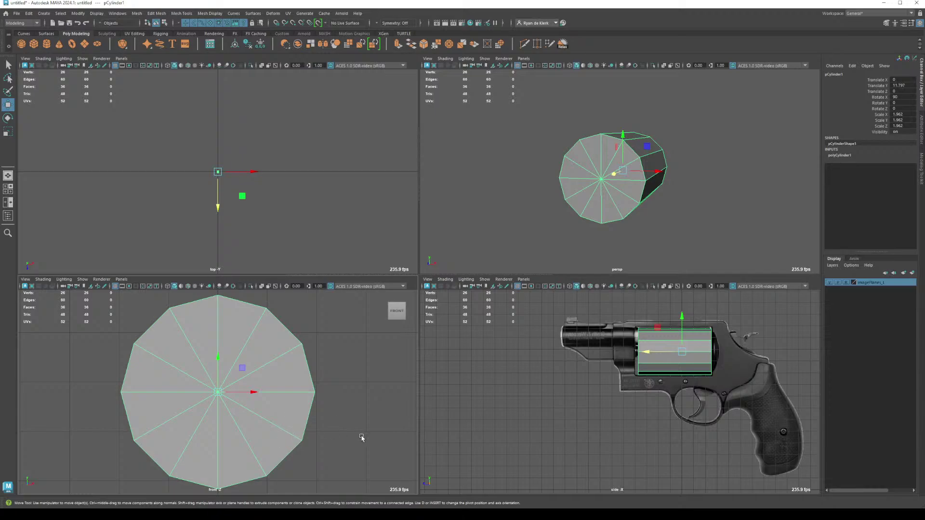
scroll(313, 409, "down", 4)
scroll(260, 375, "up", 2)
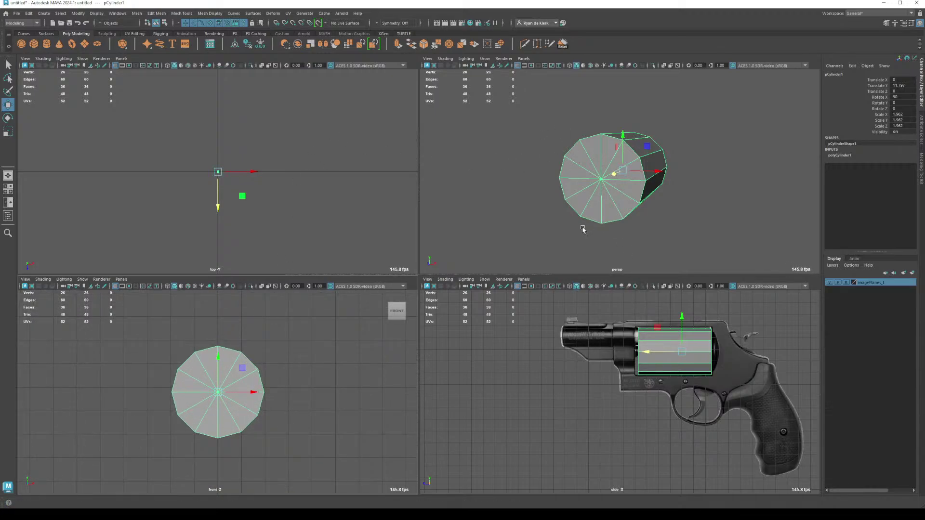
right_click_drag(627, 216, 471, 159, "alt")
Step: Create a second polygon cylinder, raise it to about 5.5 on Y below the drum, and set its axis subdivisions to 12
left_click(46, 44)
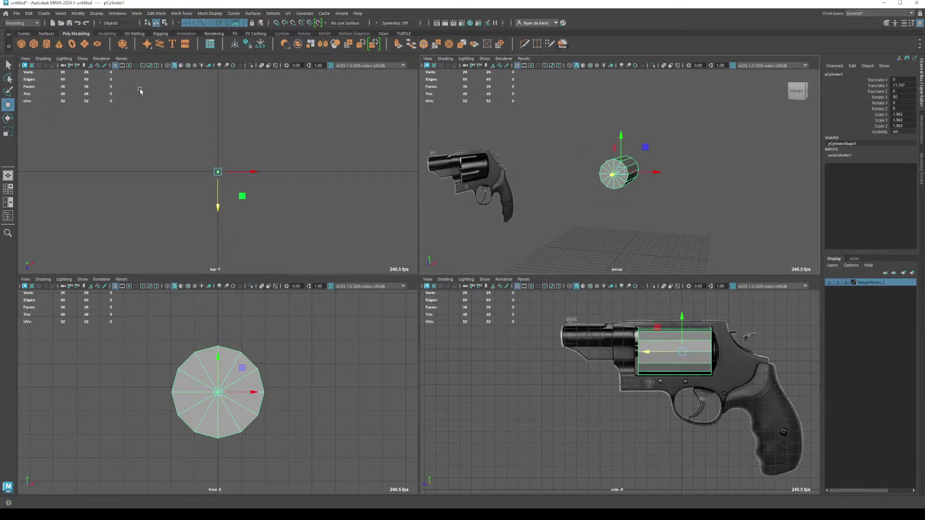
left_click_drag(620, 233, 619, 195)
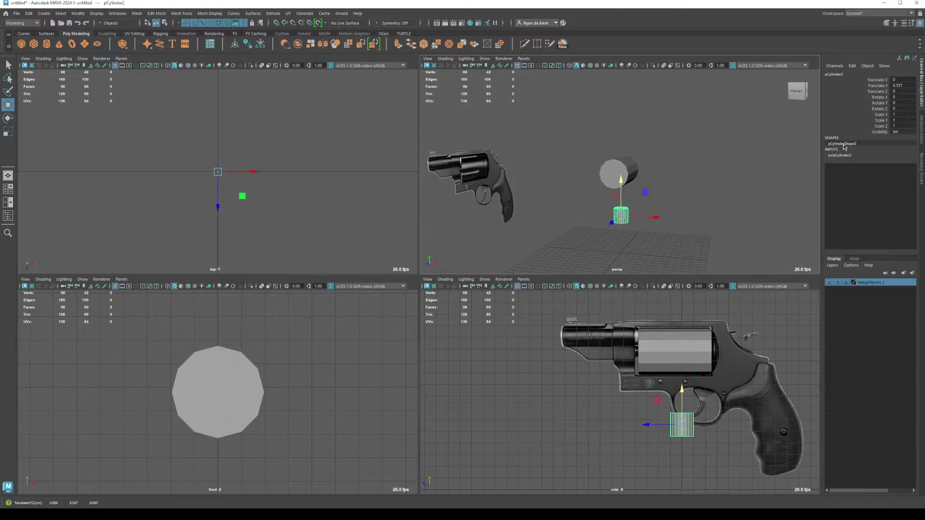
left_click(844, 156)
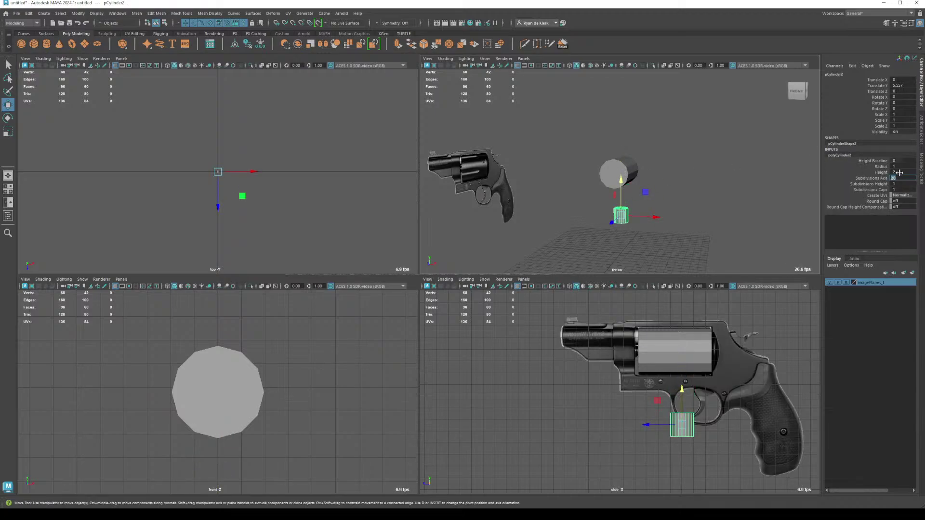
type("12")
key("Return")
left_click(705, 171)
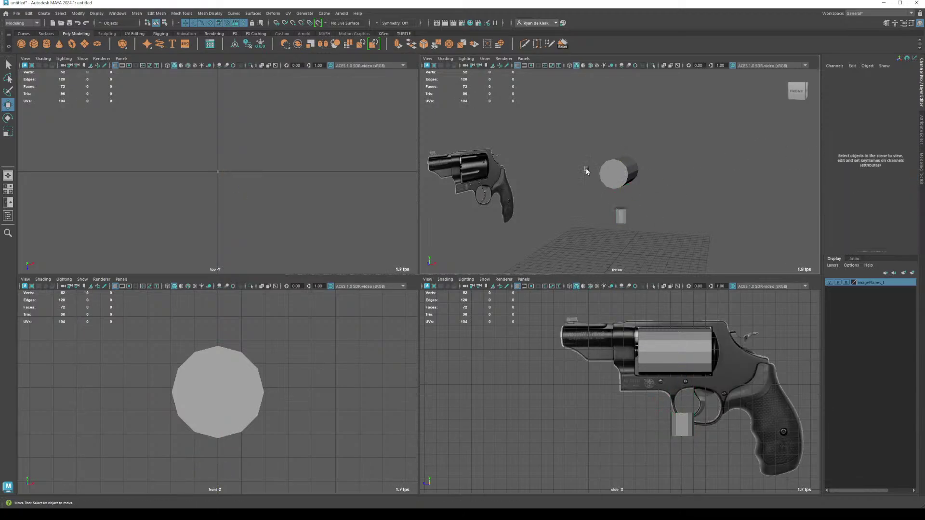
Step: Show wireframe on shaded objects in the perspective view and rotate the small cylinder 90 degrees on X
key("space")
left_click(422, 368)
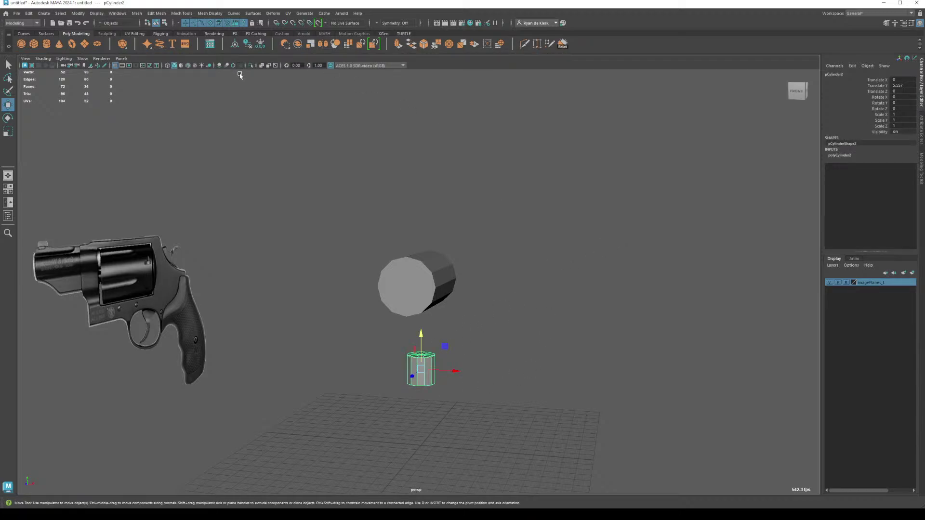
left_click(188, 65)
key("e")
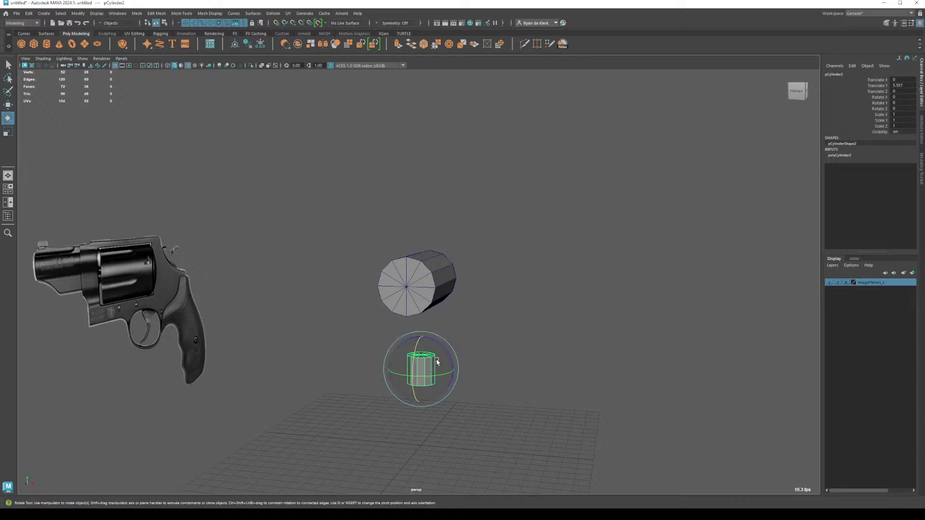
left_click_drag(420, 363, 417, 402)
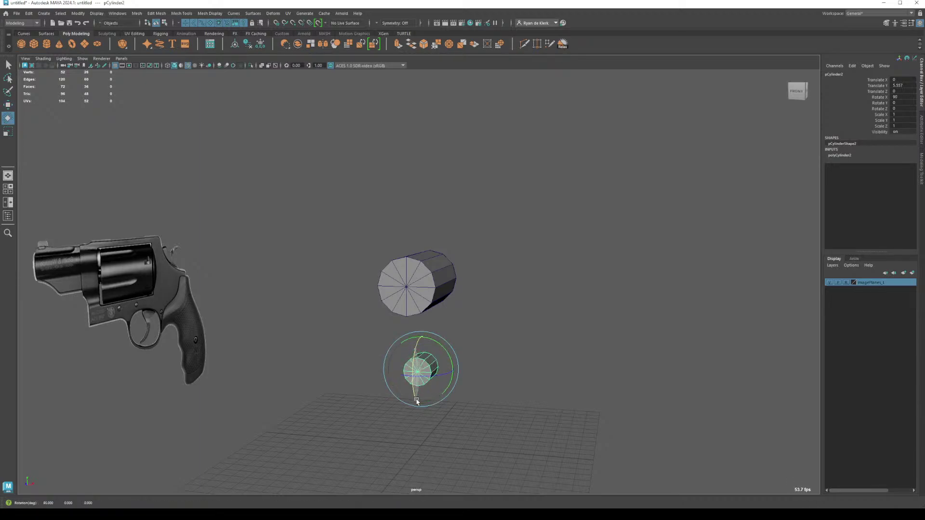
key("w")
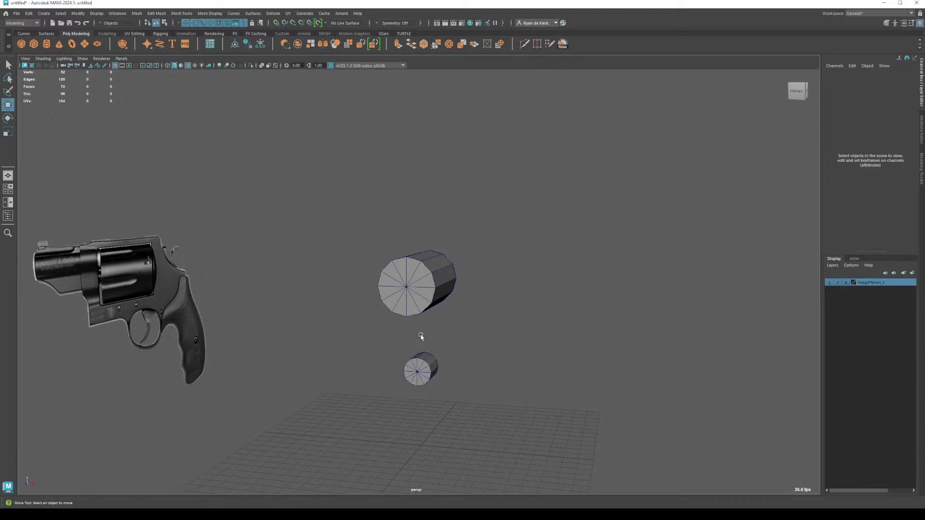
Step: Scale the small cylinder to about 0.5 and place it in front of the drum's upper half, at about 12.9 on Y
left_click_drag(423, 340, 348, 274)
key("f")
scroll(514, 348, "down", 3)
key("r")
key("w")
left_click_drag(419, 258, 434, 210)
left_click_drag(419, 173, 418, 179)
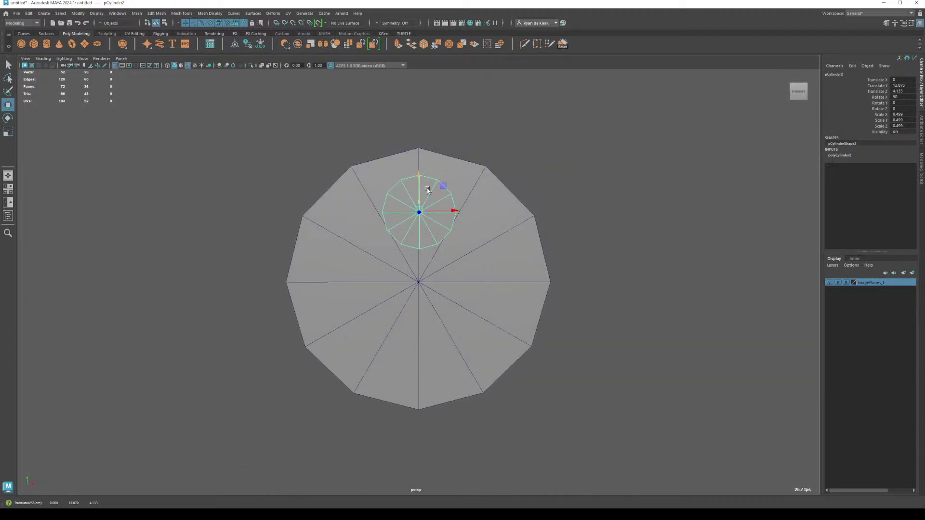
Step: In the side view, move the small cylinder to the barrel's muzzle at about 13.1 on Y and scale it to 0.97 to match the barrel's height
key("space")
key("space")
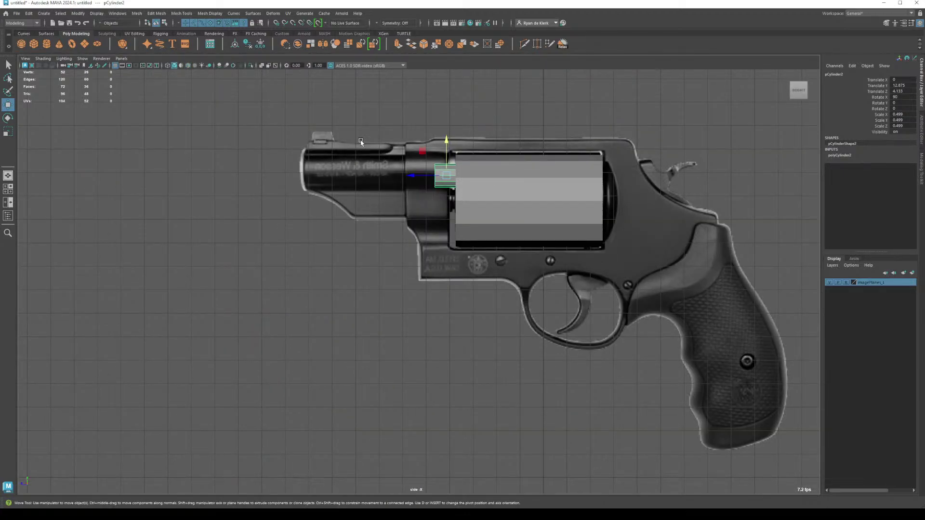
key("r")
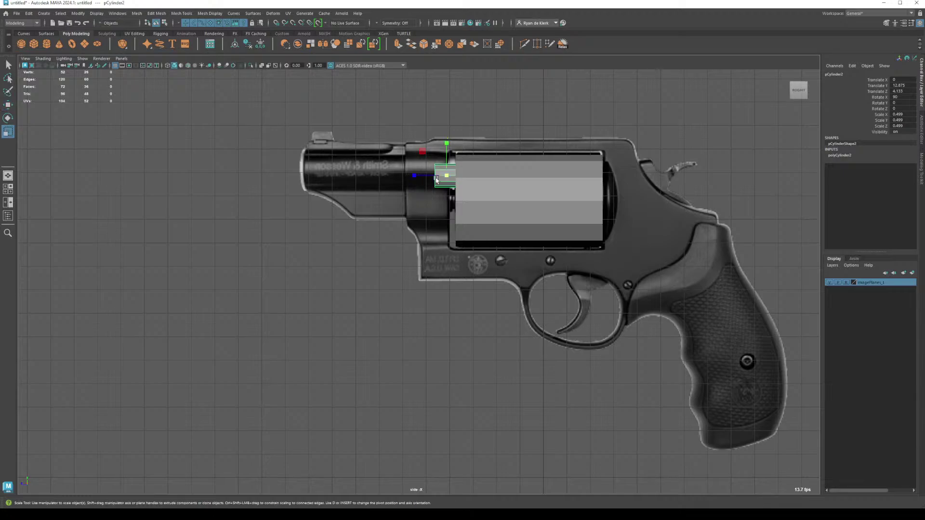
left_click_drag(446, 176, 331, 138)
key("w")
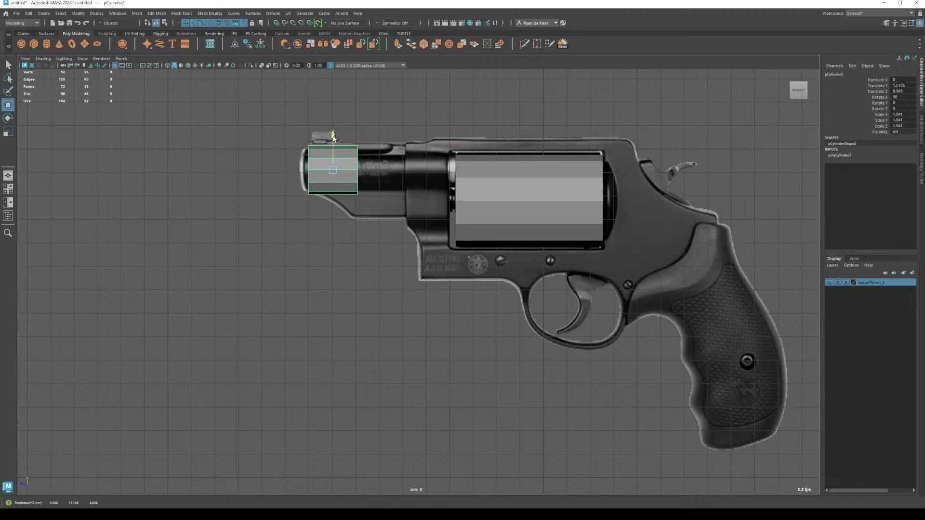
key("r")
left_click_drag(333, 168, 293, 171)
key("w")
Step: Move the barrel cylinder's rear end vertices back along Z to just in front of the drum
right_click_drag(371, 129, 341, 132)
left_click_drag(323, 132, 379, 230)
left_click_drag(316, 173, 416, 183)
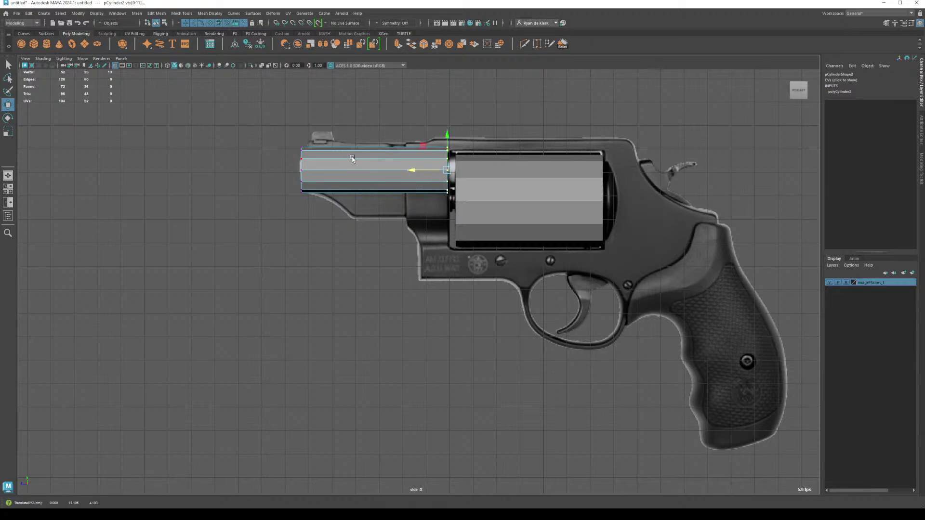
right_click_drag(353, 159, 357, 120)
left_click(357, 120)
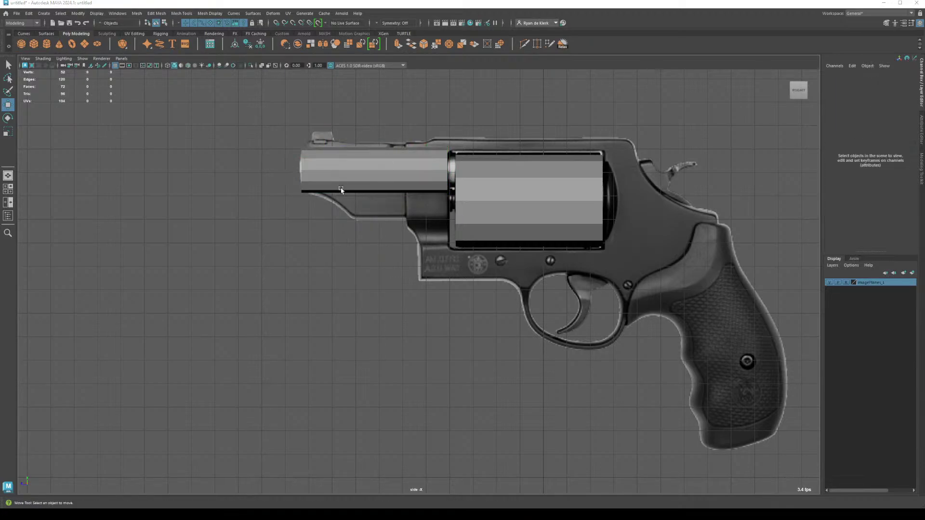
Step: Examine how the barrel cylinder lines up with the drum in the perspective and side views
key("space")
key("space")
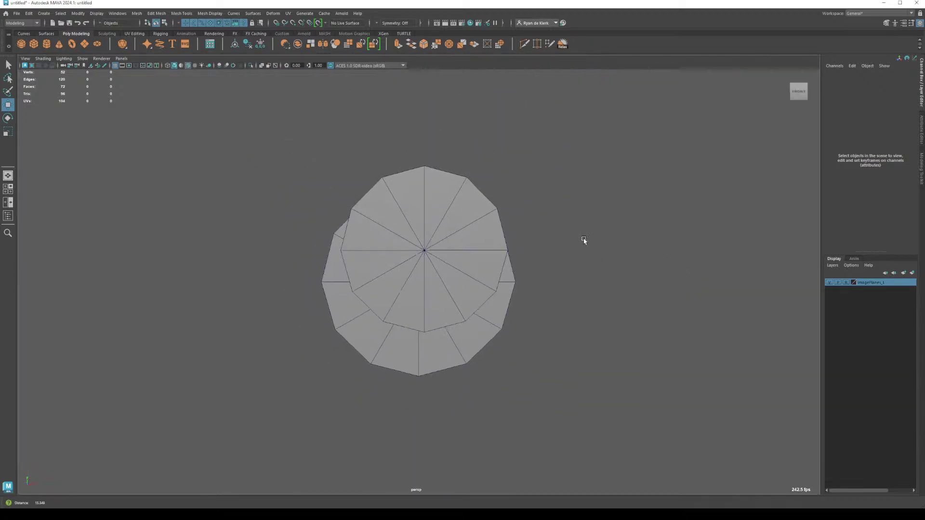
left_click_drag(583, 240, 512, 241, "alt")
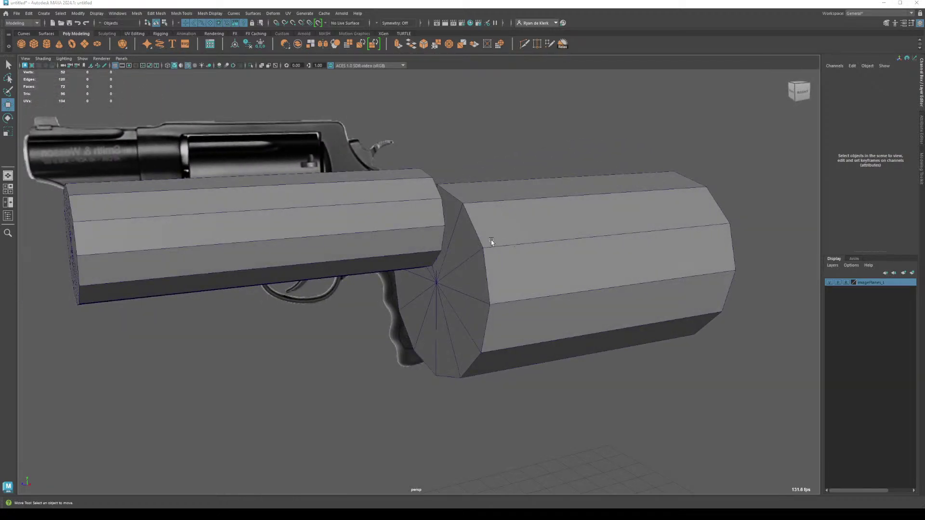
key("space")
key("space")
scroll(522, 244, "up", 4)
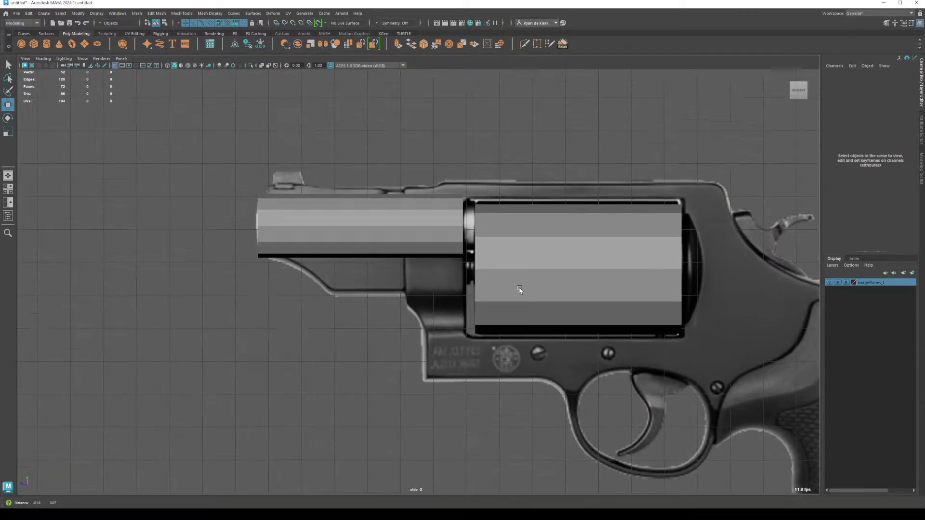
middle_click_drag(519, 289, 521, 301, "alt")
right_click_drag(521, 301, 595, 317, "alt")
Step: Scale the barrel cylinder down to about 0.72 and shift it back toward the drum, to about 7.8 on Z
left_click(477, 202)
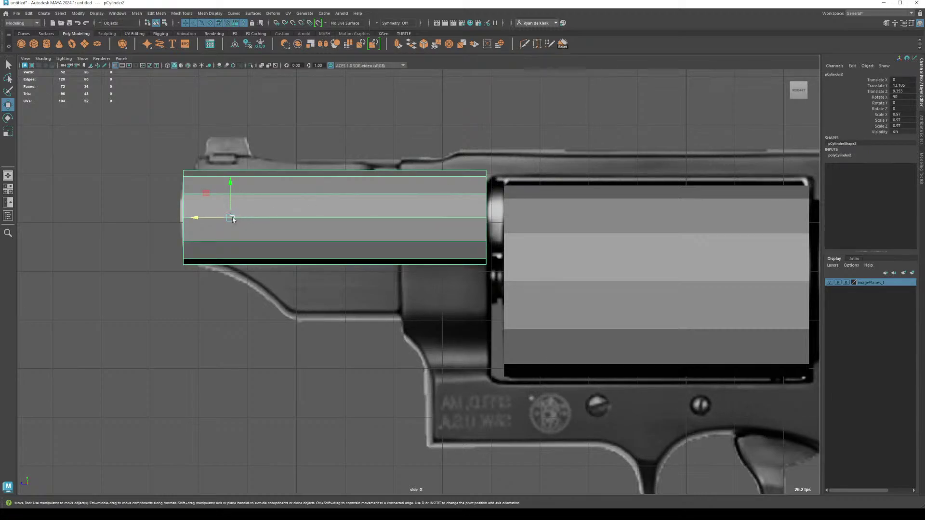
left_click_drag(232, 219, 278, 218)
key("r")
key("w")
key("r")
key("w")
key("r")
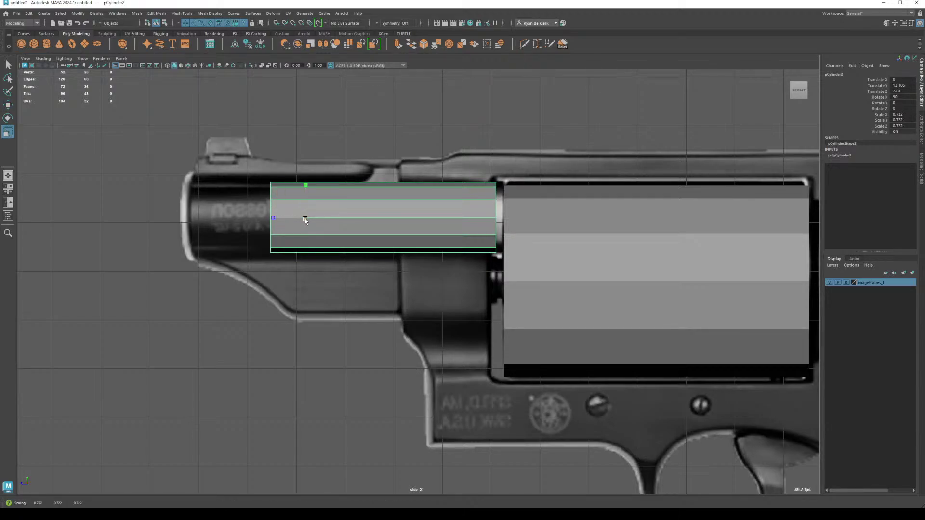
Step: Refine the barrel cylinder to a scale of about 0.71 at about 13.15 on Y, with its rear end slightly inside the drum
left_click_drag(305, 220, 327, 211)
key("w")
key("r")
key("w")
key("r")
key("w")
left_click(333, 131)
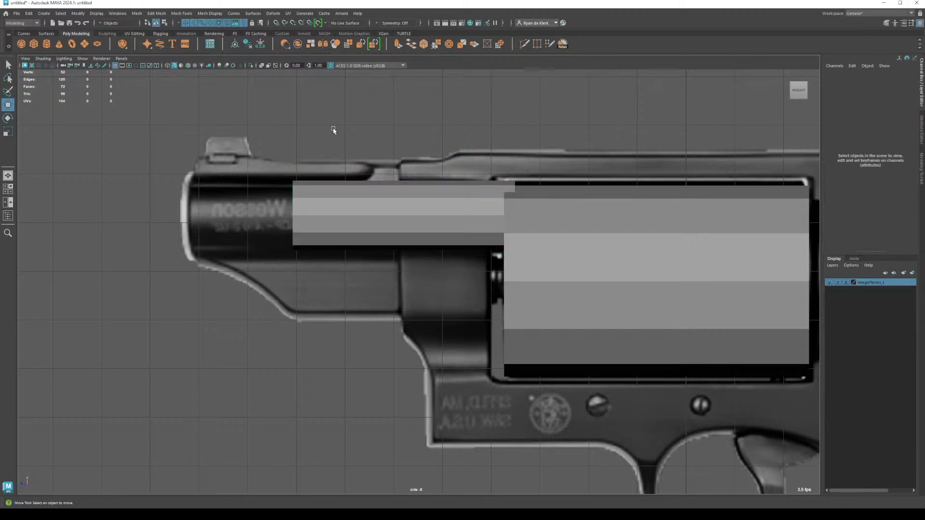
Step: Duplicate the barrel cylinder in the perspective view
left_click(9, 176)
key("space")
key("space")
key("space")
key("space")
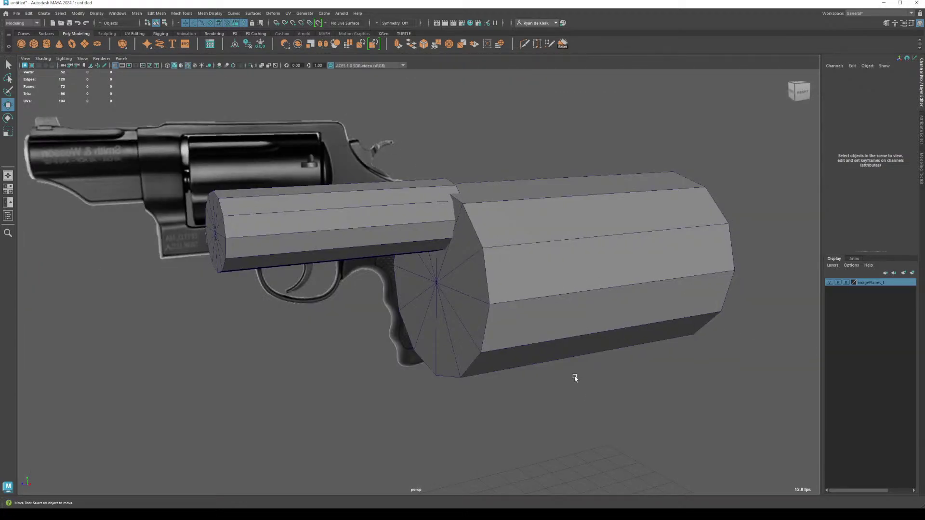
scroll(575, 378, "down", 5)
left_click_drag(415, 289, 455, 292, "alt")
left_click(408, 264)
mouse_move(407, 264)
left_mouse_down("alt")
mouse_move(384, 273)
mouse_move(410, 271)
left_mouse_up("alt")
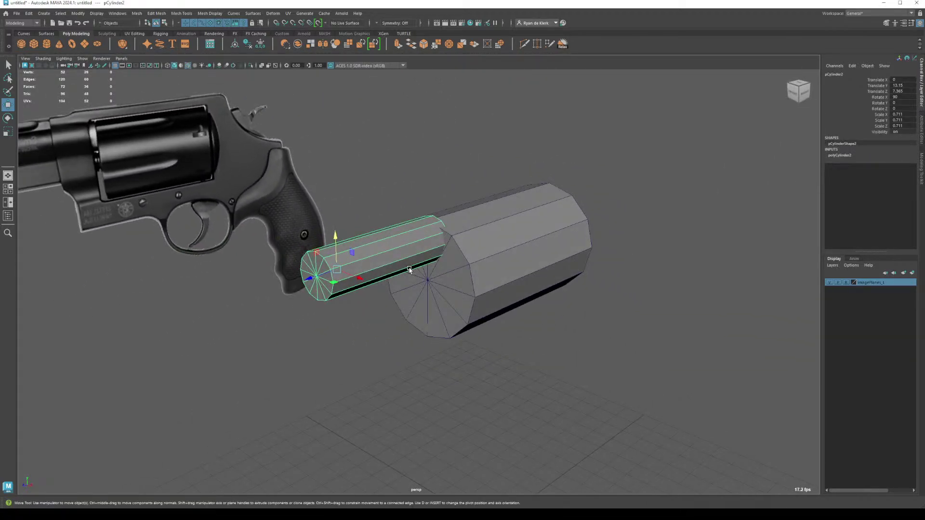
key("ctrl+d")
Step: Scale the duplicate down to about 0.53 and shift it along Z so its front end sits inside the barrel's front face
key("r")
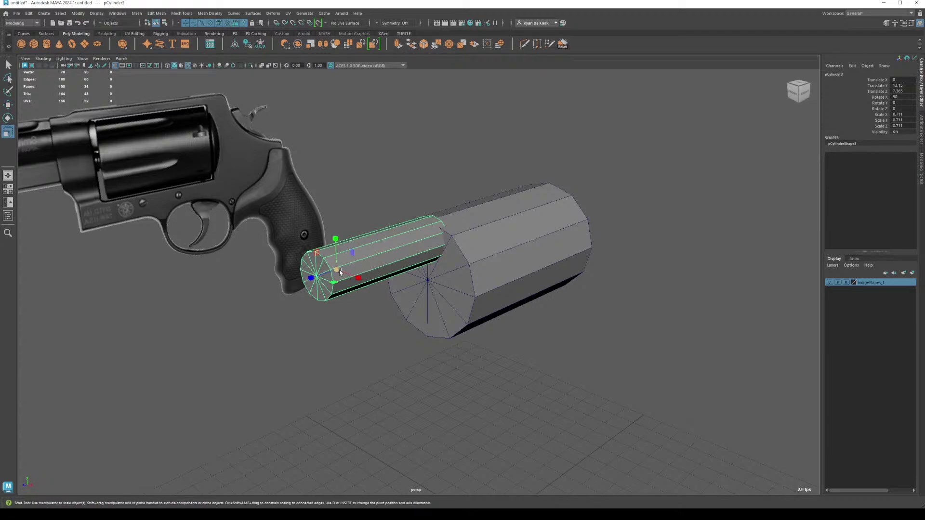
mouse_move(340, 272)
left_mouse_down()
mouse_move(314, 274)
mouse_move(351, 268)
left_mouse_up()
key("w")
key("r")
right_click_drag(352, 268, 471, 282, "alt")
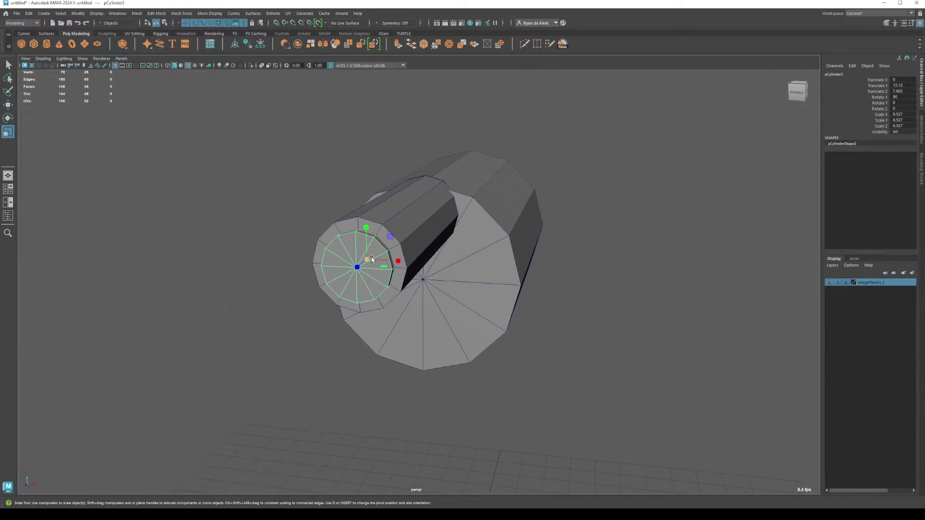
Step: Scale the duplicate cylinder up slightly to about 0.55
left_click_drag(371, 258, 376, 261)
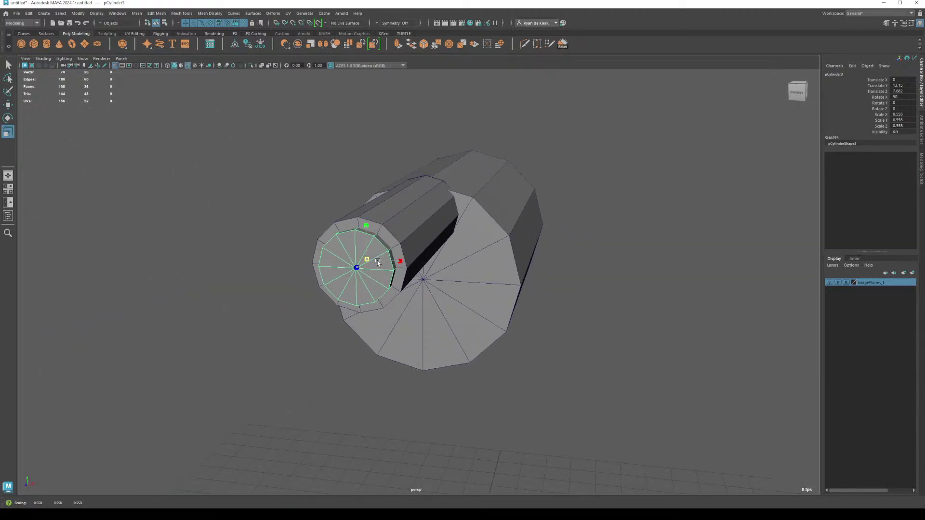
left_click(598, 215)
left_click(375, 264)
left_click_drag(474, 263, 395, 256, "alt")
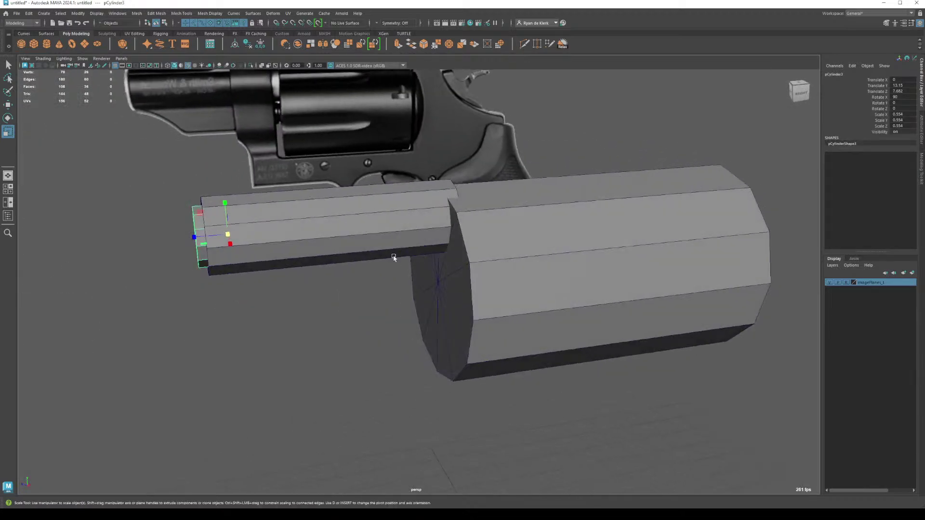
Step: Move the duplicate cylinder back along Z to about -0.6 so its end protrudes from the drum's rear face
key("w")
left_click_drag(191, 237, 611, 223)
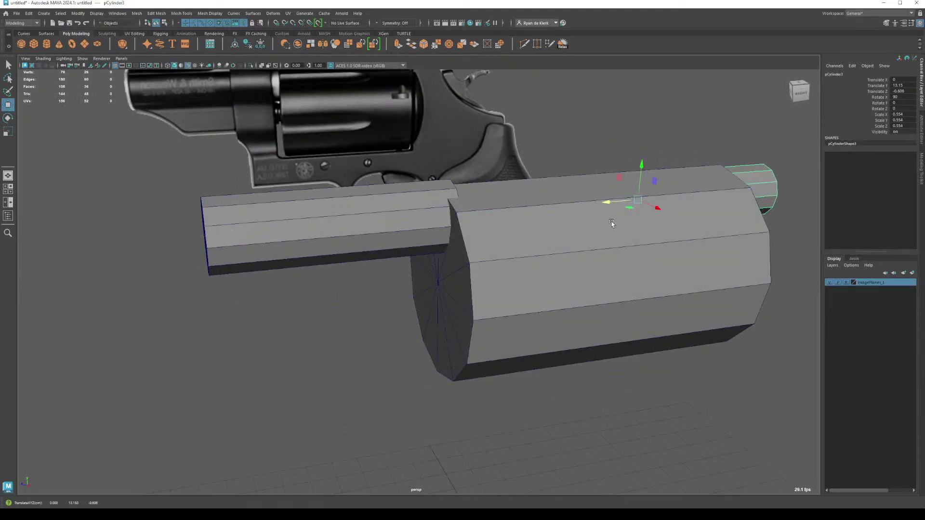
key("f")
scroll(691, 284, "down", 4)
left_click_drag(508, 251, 501, 320, "alt")
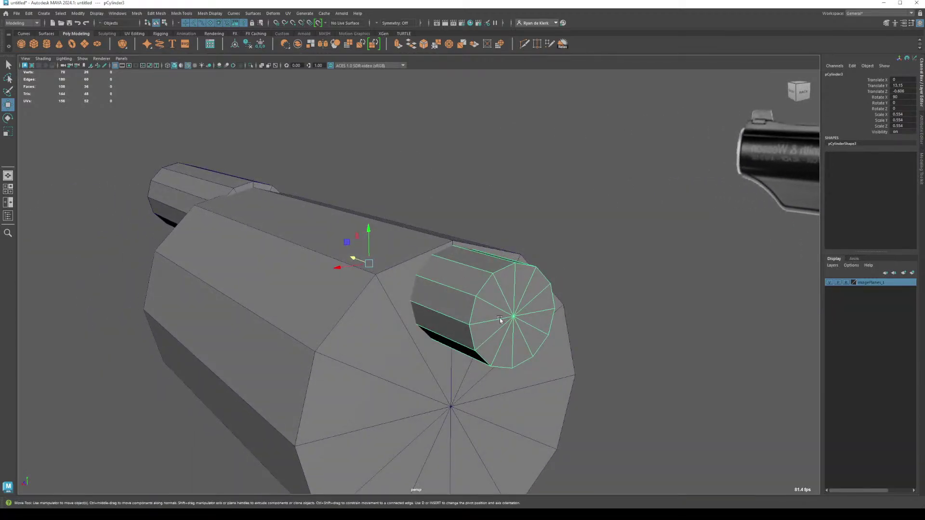
left_click_drag(443, 238, 361, 295, "alt")
scroll(384, 279, "up", 5)
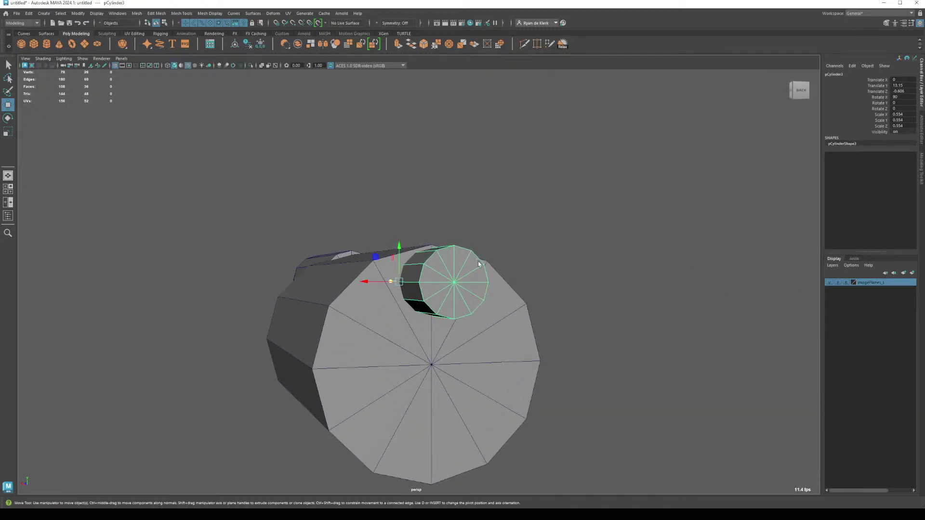
left_click_drag(478, 263, 438, 266, "alt")
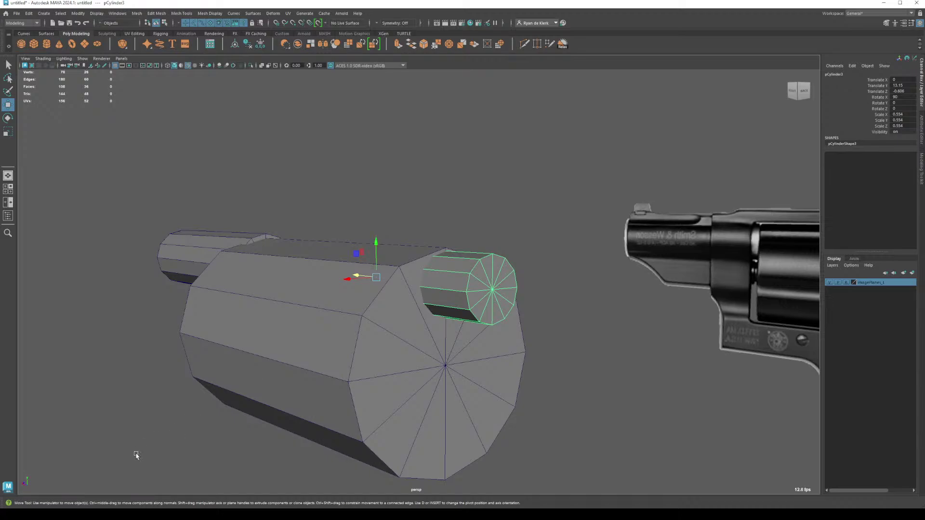
Step: Open the reference photo sw-governor-162410.png to examine the drum's chambers, and return to Maya
mouse_move(68, 515)
left_click(98, 482)
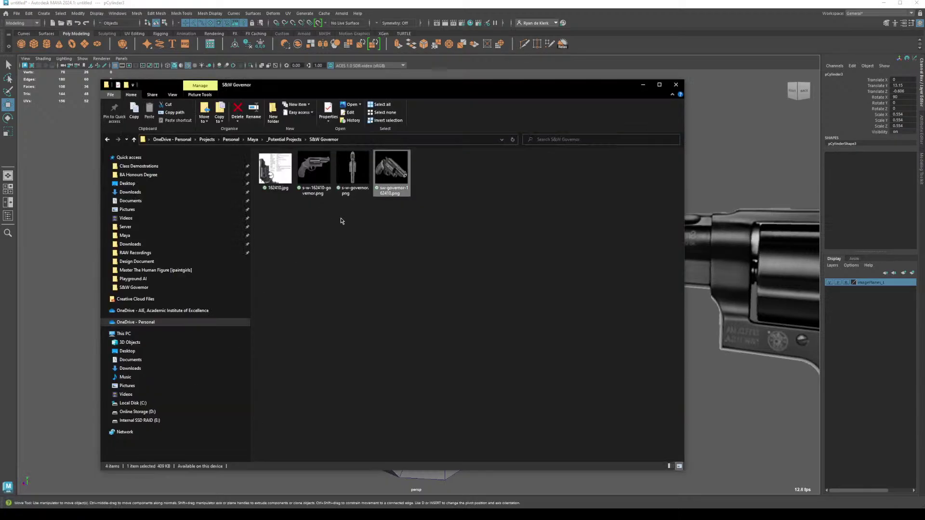
double_click(403, 168)
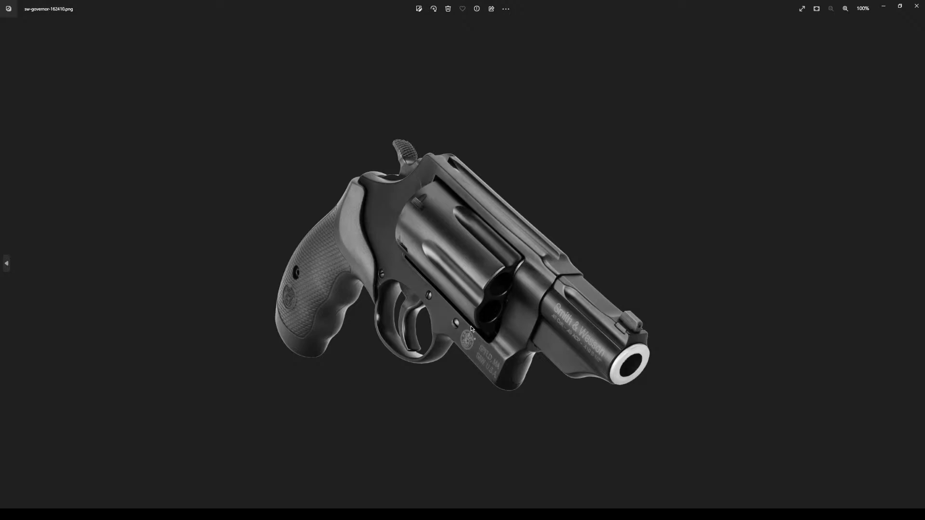
left_click(884, 6)
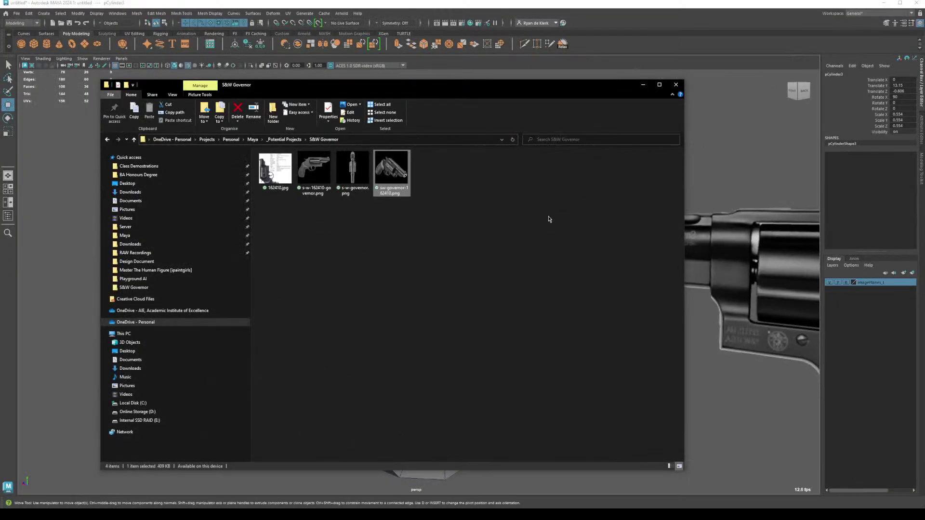
left_click(590, 10)
Step: Lower the duplicate cylinder to about 13.09 on Y so it sits just inside the drum's rim
right_click_drag(463, 266, 481, 270, "alt")
left_click_drag(480, 271, 467, 277, "alt")
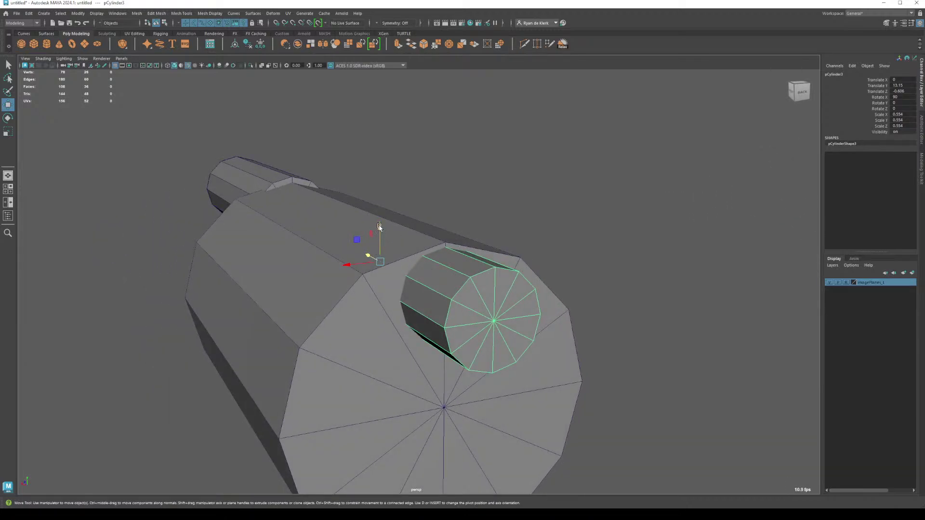
left_click_drag(379, 227, 379, 231)
mouse_move(427, 268)
left_mouse_down("alt")
mouse_move(406, 258)
mouse_move(429, 264)
left_mouse_up("alt")
right_click_drag(429, 264, 371, 245, "alt")
left_click_drag(371, 245, 417, 238, "alt")
right_click_drag(432, 196, 399, 196)
Step: Shift the duplicate cylinder's front-end vertices forward along Z so it runs through the whole drum
right_click_drag(530, 315, 419, 275, "alt")
left_click_drag(419, 276, 453, 278, "alt")
left_click_drag(284, 181, 419, 376)
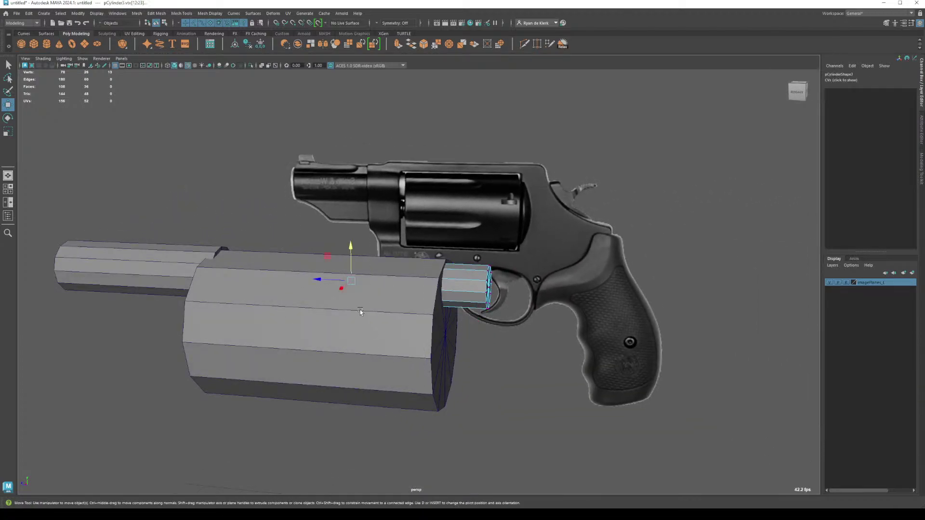
left_click_drag(320, 280, 143, 254)
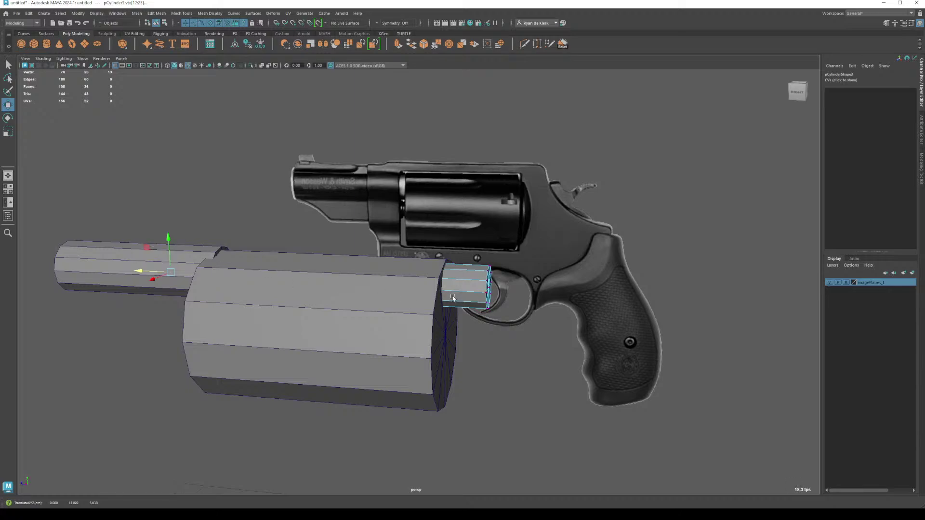
right_click_drag(474, 288, 498, 275)
left_click_drag(534, 331, 431, 303, "alt")
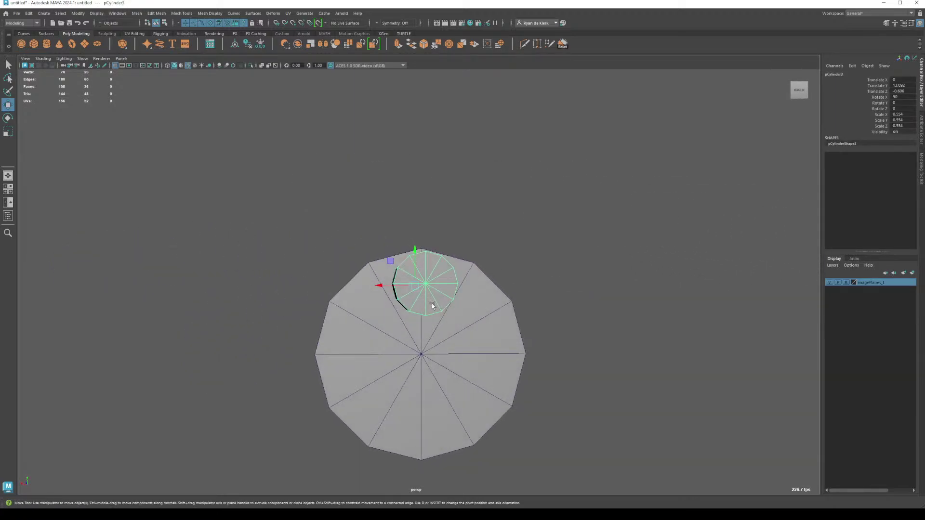
Step: Snap the chamber cylinder's pivot to the center of the drum's rear face and rotate a duplicate 60 degrees around it
key("d")
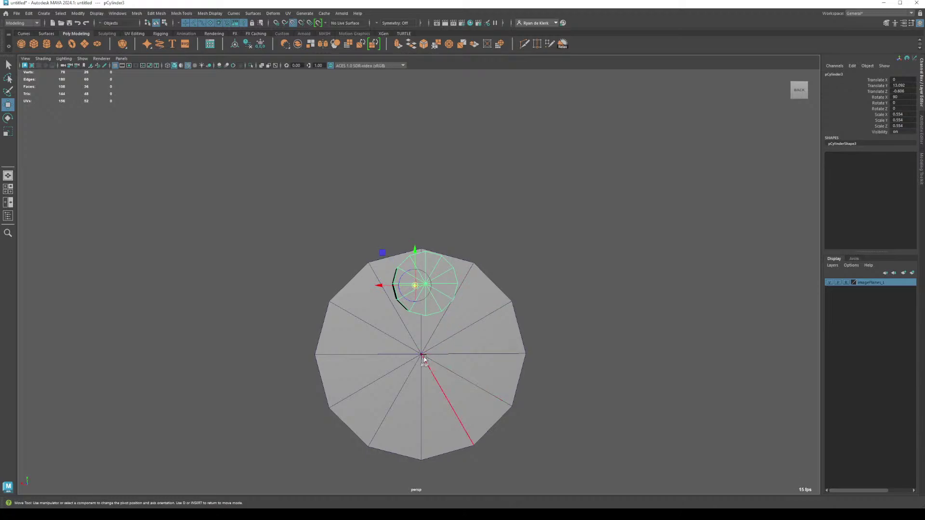
left_click(422, 356)
key("e")
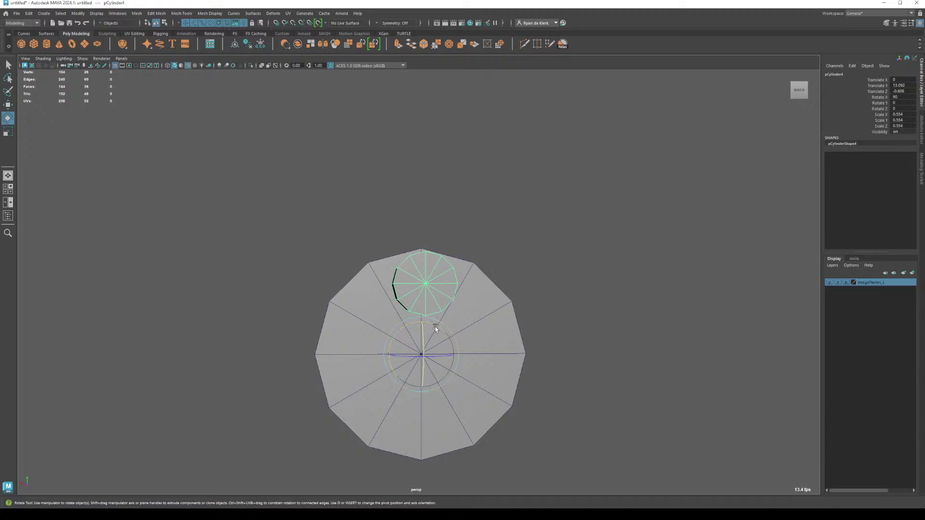
left_click_drag(440, 330, 460, 343)
left_click_drag(515, 348, 516, 358, "alt")
Step: Repeat the rotated duplication until six evenly spaced chamber cylinders ring the drum
key("shift+d")
key("shift+d")
key("shift+d")
key("shift+d")
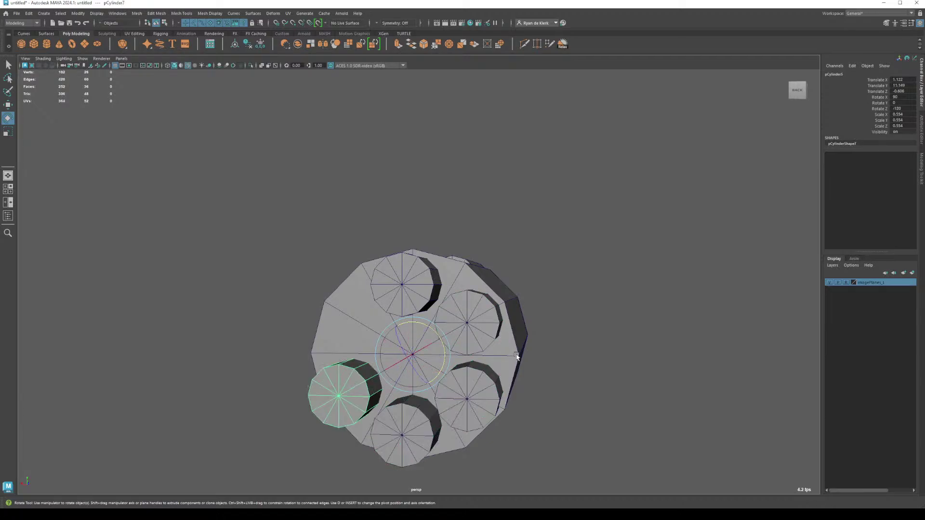
left_click(597, 297)
Step: Select all six chamber cylinders and combine them into one mesh
left_click_drag(439, 330, 462, 410, "alt")
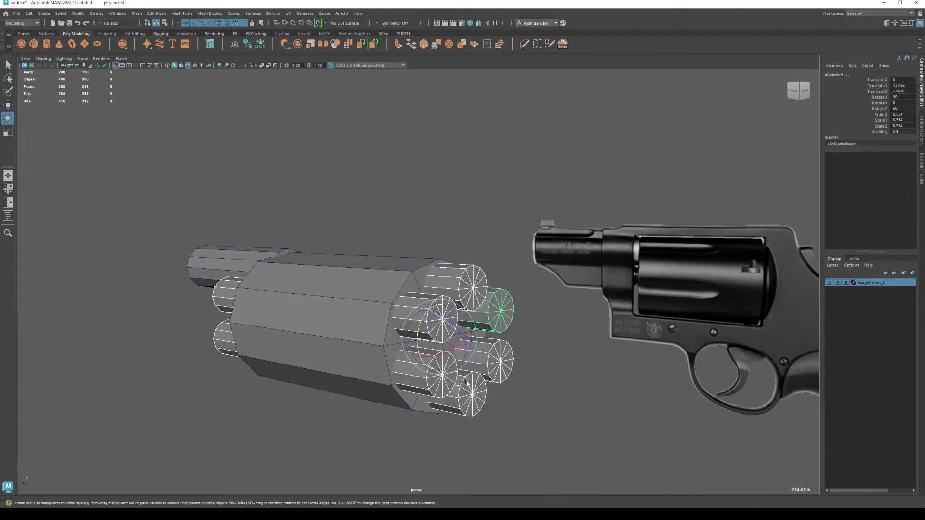
right_click_drag(462, 232, 451, 386, "shift")
left_click(463, 220)
left_click(435, 304)
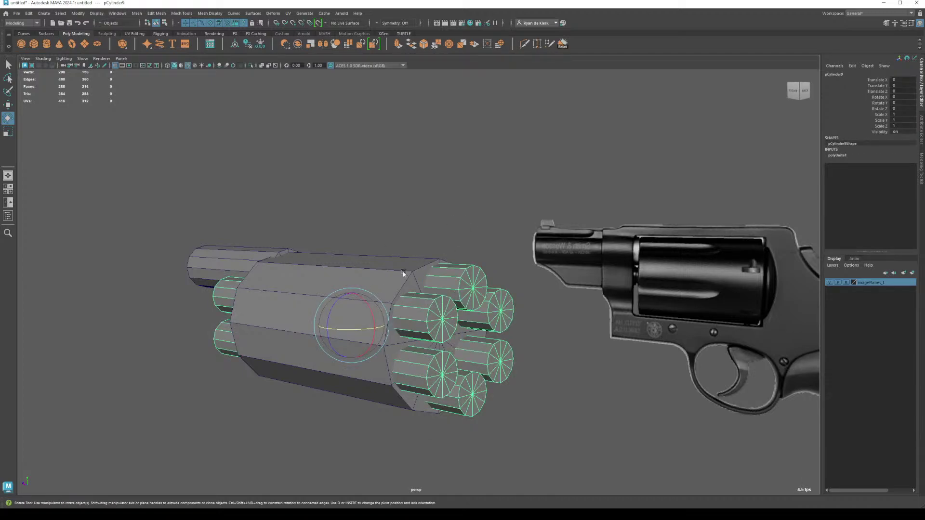
Step: Subtract the combined chamber cylinders from the drum with a Boolean Difference (A - B) and inspect the holes from behind
left_click(411, 211)
left_click_drag(356, 291, 374, 271, "alt")
left_click(381, 274)
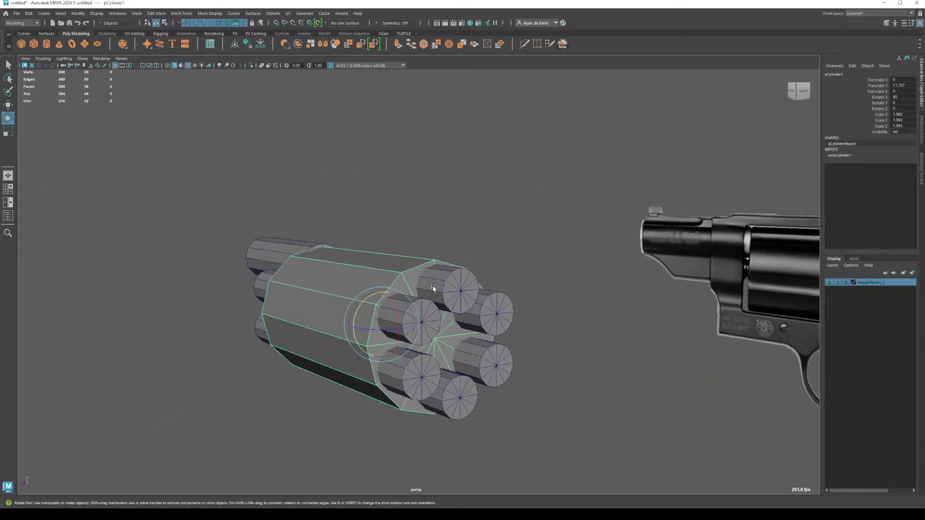
left_click(426, 281, "shift")
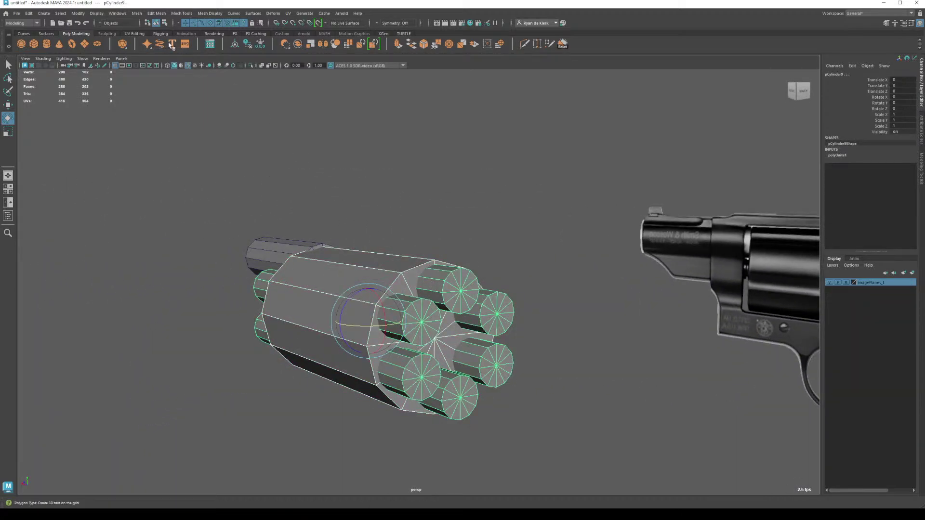
left_click(137, 13)
mouse_move(153, 33)
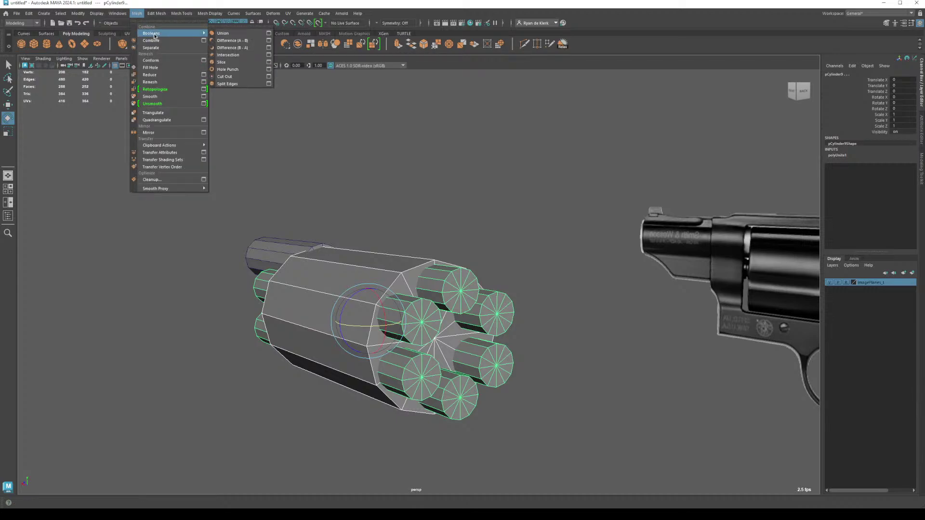
left_click(231, 40)
left_click(403, 207)
left_click_drag(407, 241, 409, 254, "alt")
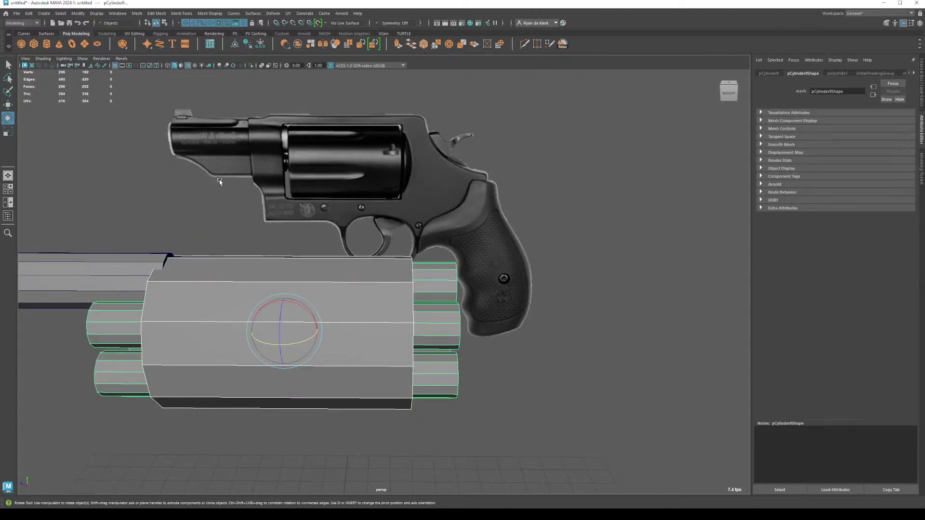
Step: Undo the Boolean subtraction of the chamber cylinders from the drum
left_click(219, 181)
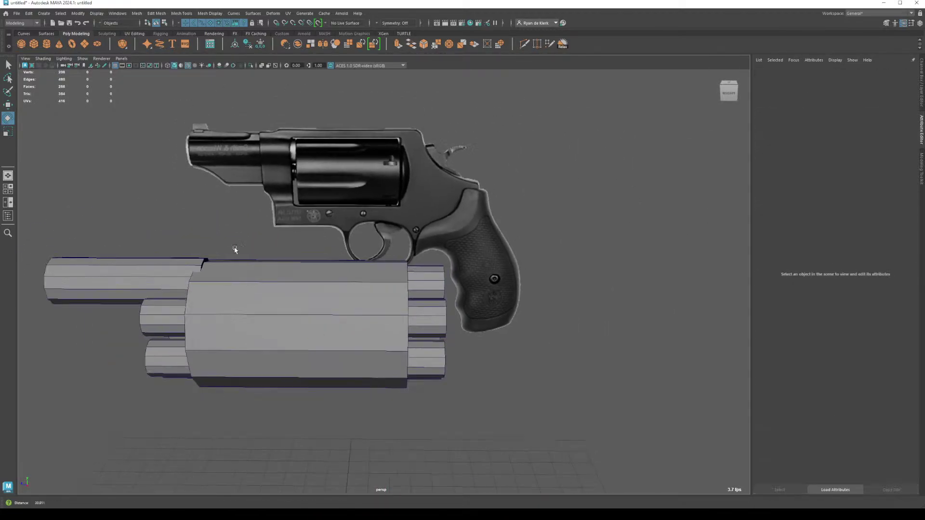
left_click_drag(219, 180, 205, 234, "alt")
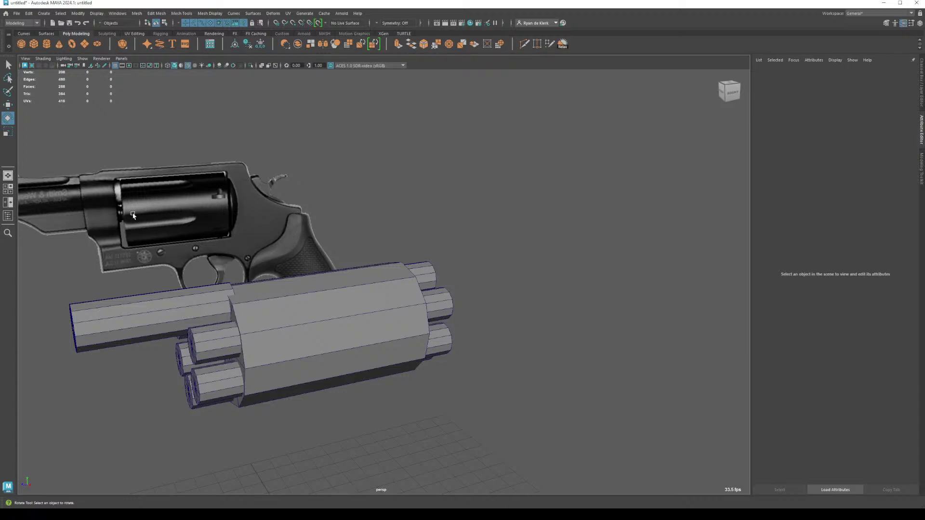
scroll(360, 315, "down", 1)
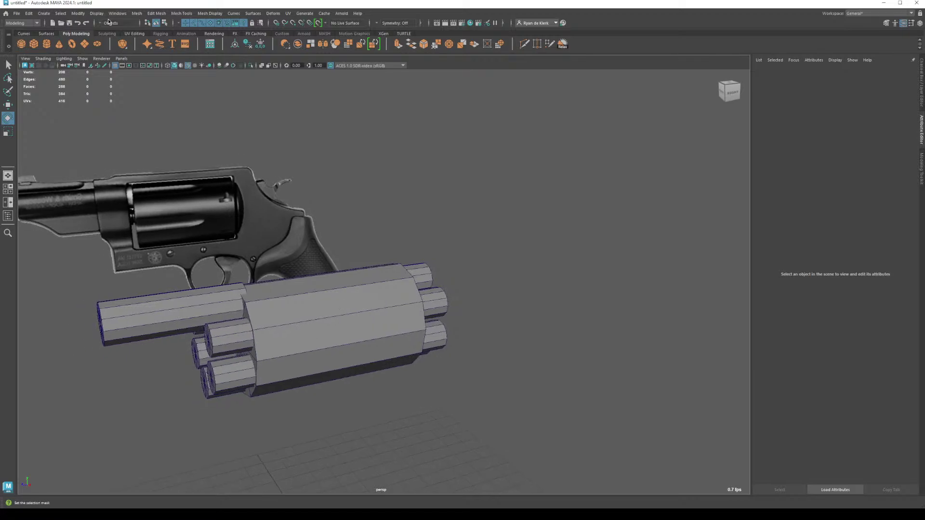
Step: Create a polygon sphere at the origin and set its axis and height subdivisions to 12
left_click(22, 45)
scroll(369, 418, "down", 5)
key("f")
scroll(510, 380, "down", 5)
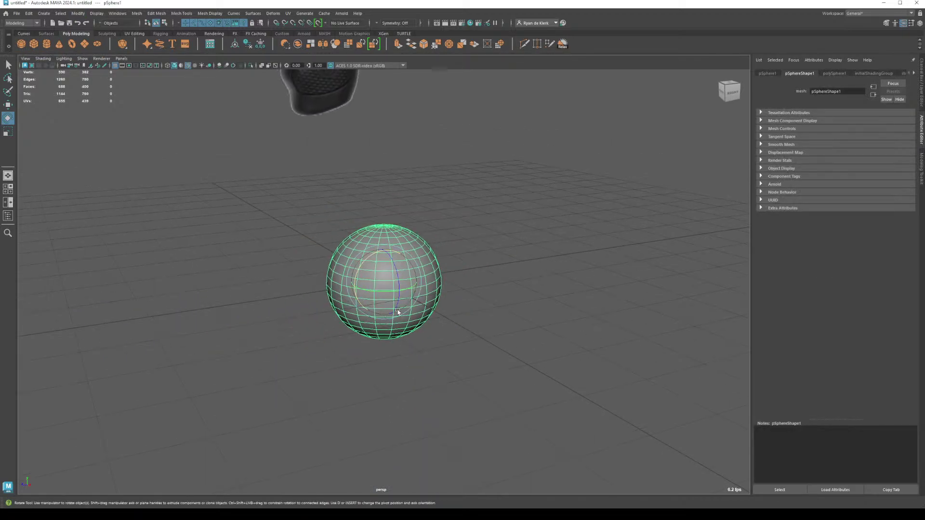
left_click(921, 81)
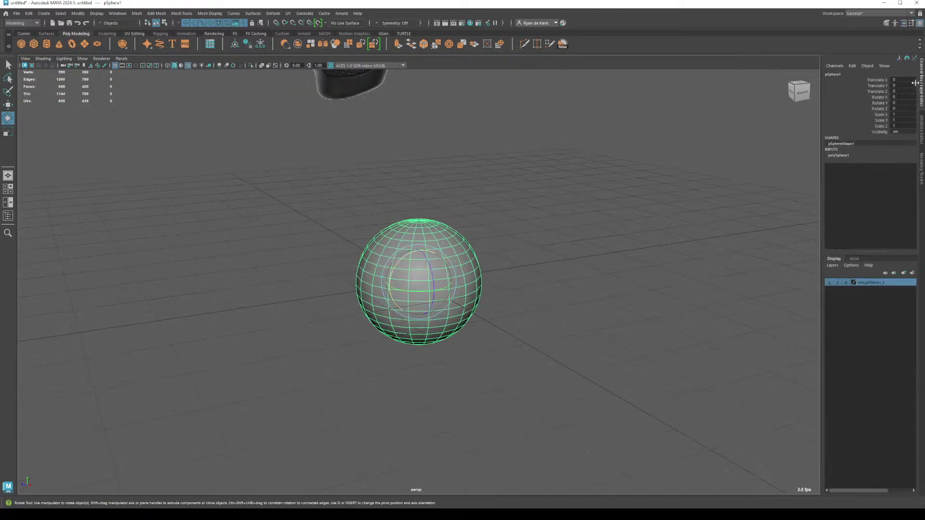
left_click(838, 155)
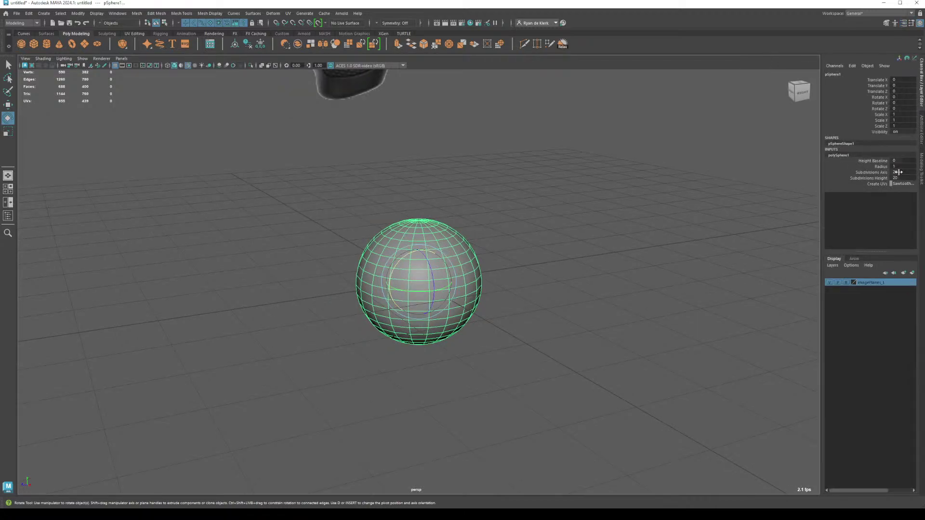
left_click_drag(895, 172, 894, 178)
type("12")
key("Return")
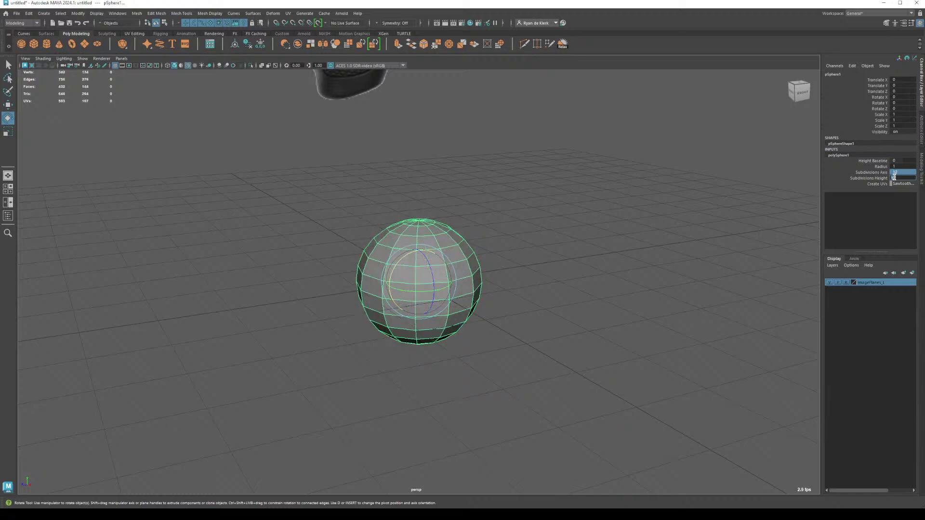
Step: Set the sphere's height subdivisions to 13
left_click(608, 181)
left_click_drag(470, 249, 358, 280, "alt")
scroll(427, 258, "up", 1)
left_click(422, 255)
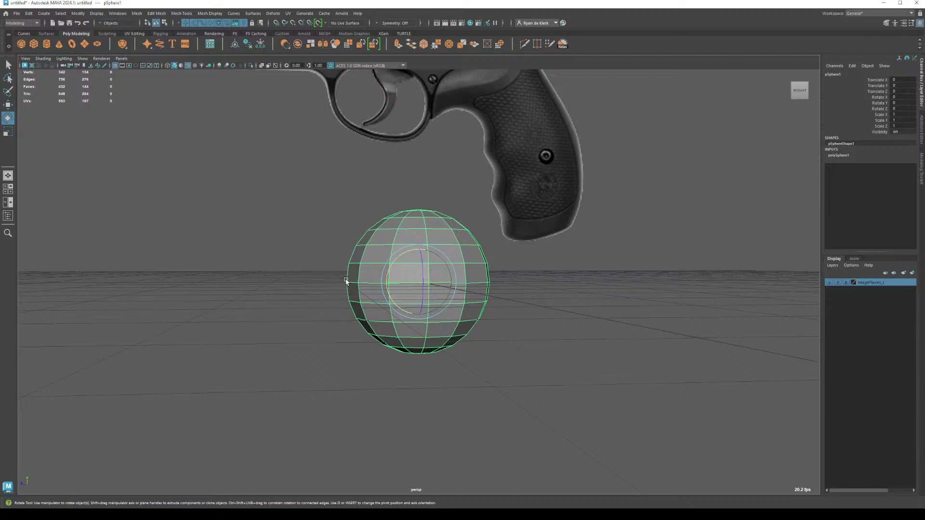
left_click(839, 155)
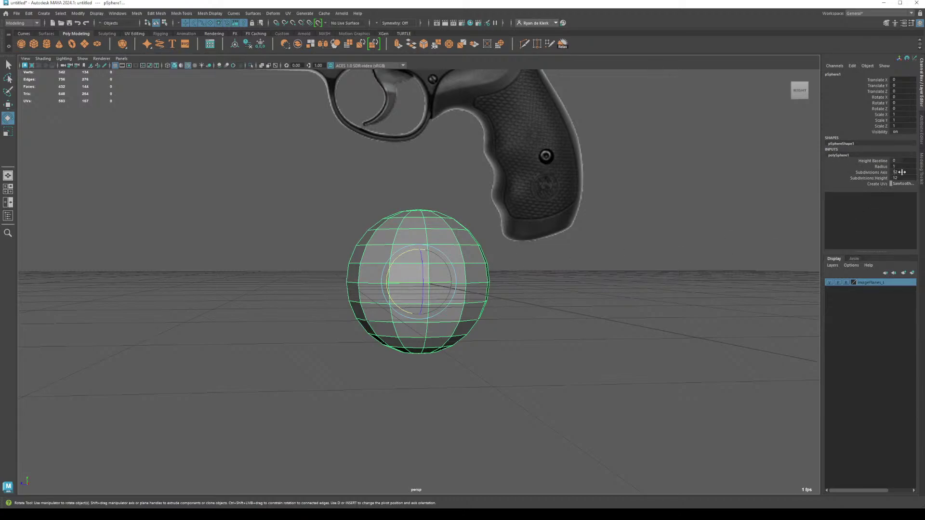
double_click(901, 178)
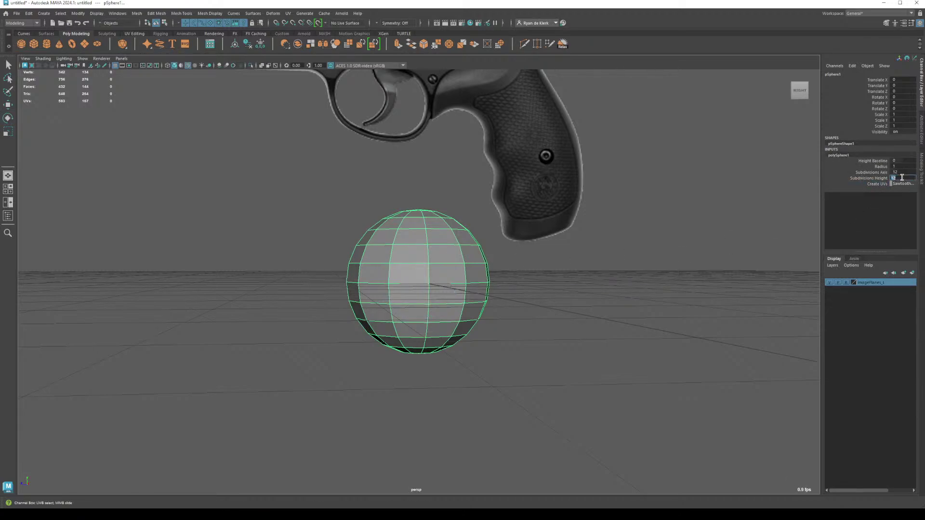
type("13")
key("Return")
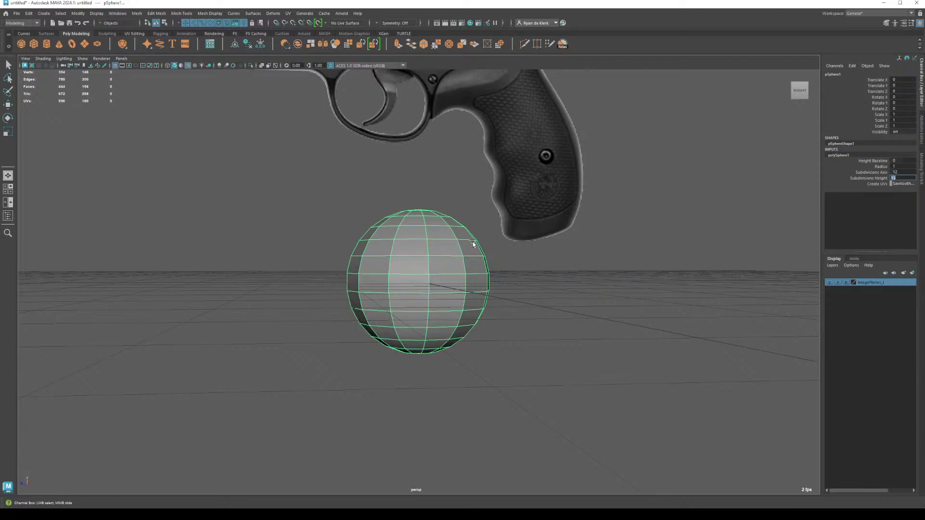
Step: Move the sphere up onto the revolver's barrel area in the side view and turn on X-Ray display
left_click_drag(474, 244, 457, 241, "alt")
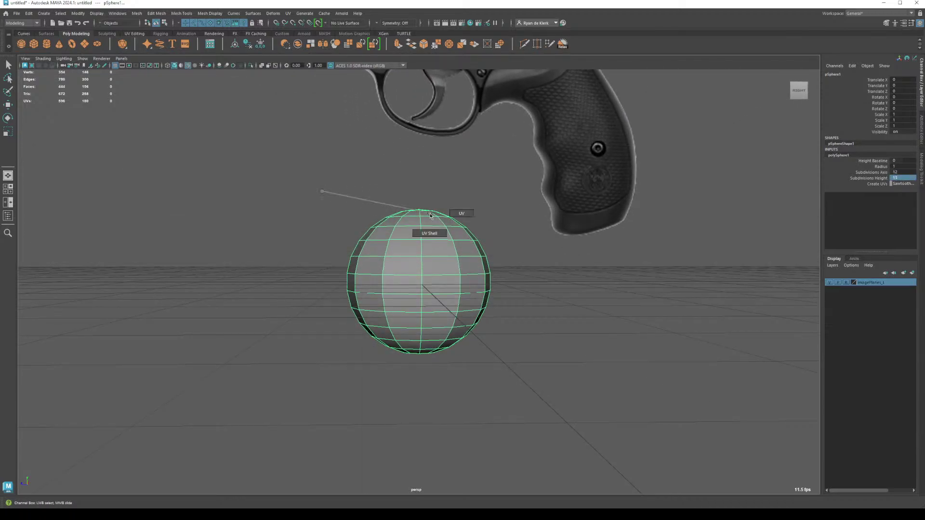
right_click_drag(214, 169, 249, 159)
left_click(378, 210)
left_click(461, 263)
key("space")
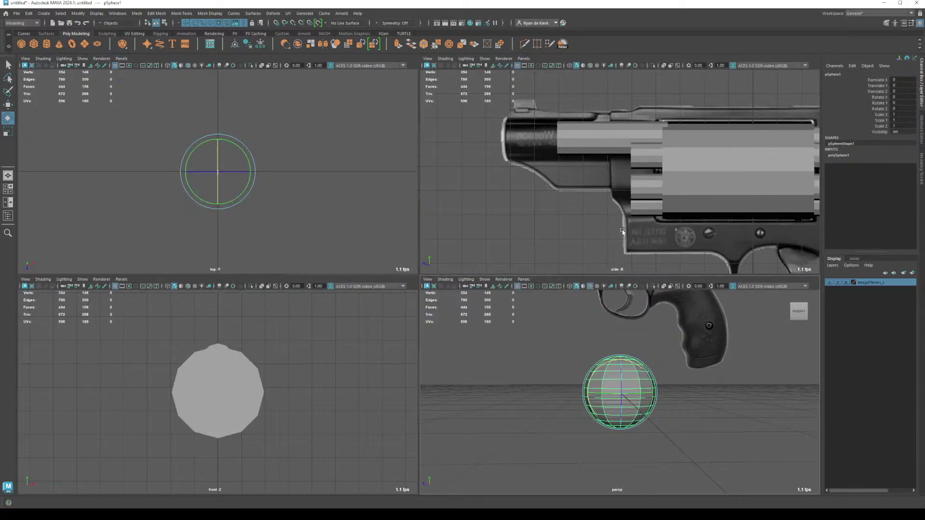
key("space")
right_click_drag(673, 345, 445, 307, "alt")
key("w")
left_click_drag(476, 403, 409, 275)
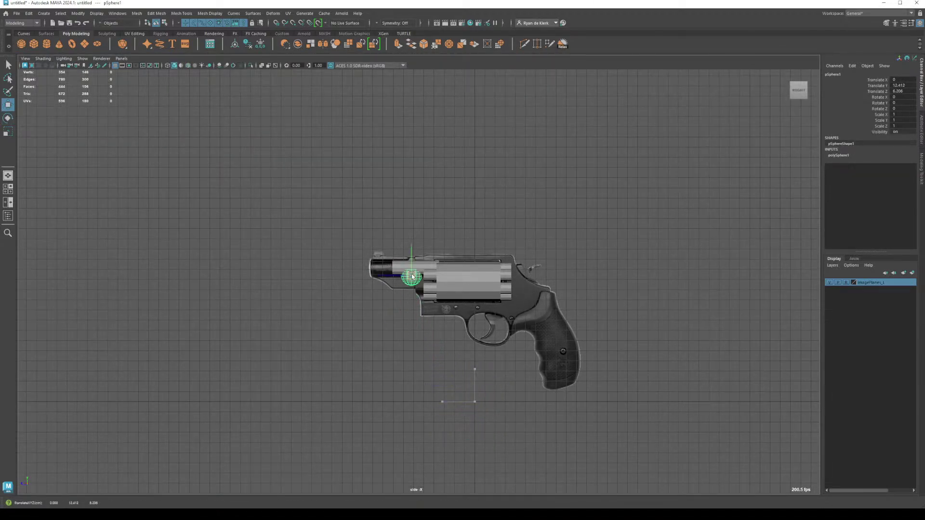
scroll(410, 275, "up", 5)
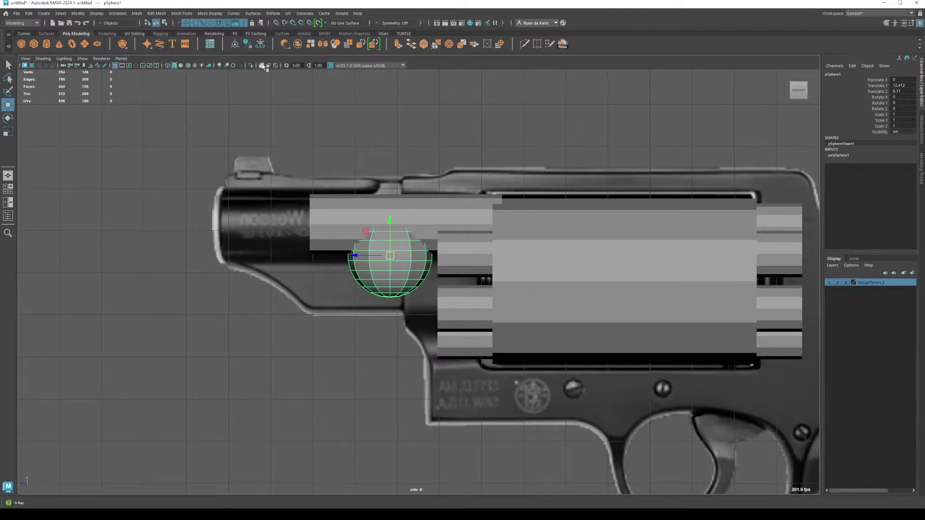
middle_click_drag(532, 227, 428, 217, "alt")
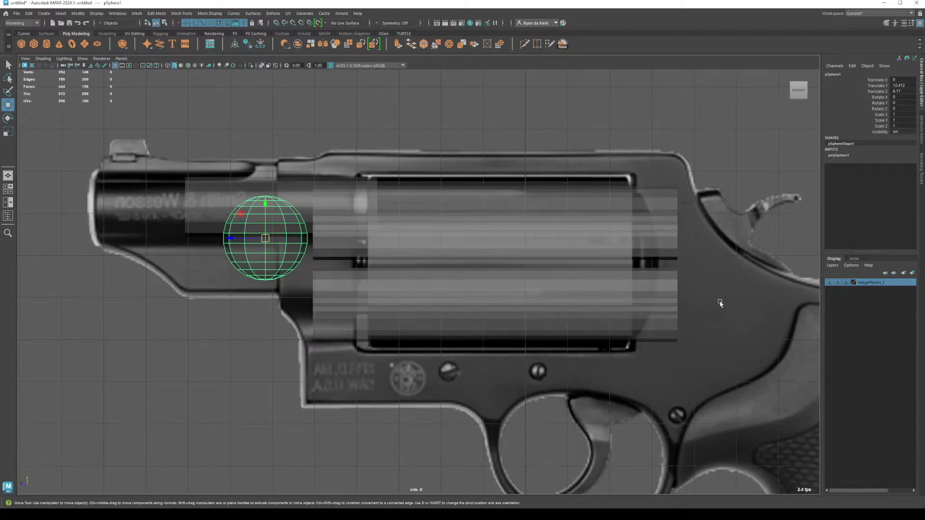
Step: Put the drum, chamber cylinders and barrel into a new display layer and hide that layer
scroll(687, 271, "down", 3)
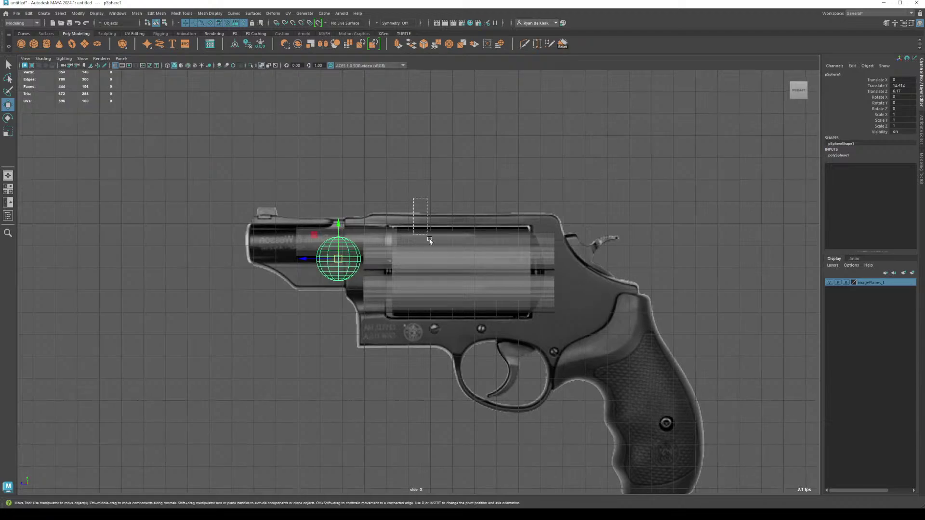
left_click(496, 306)
left_click(314, 231)
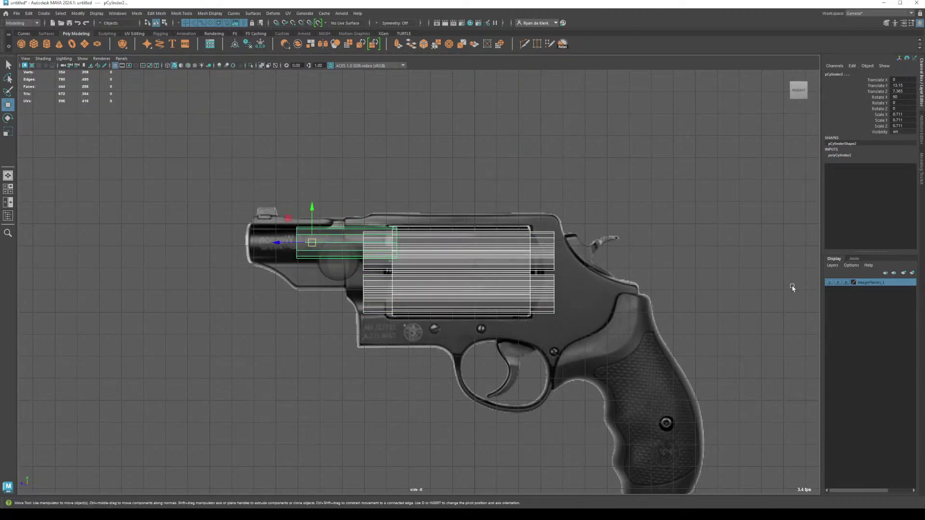
left_click(912, 273)
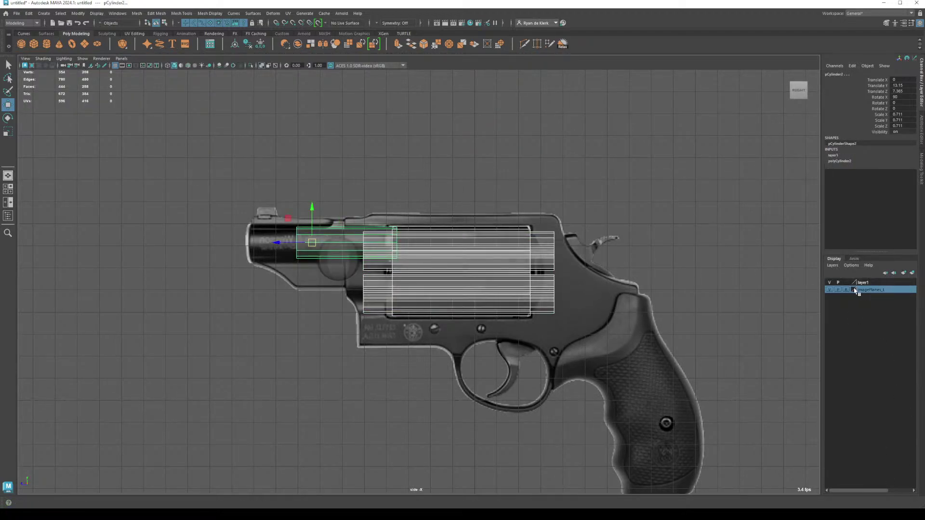
left_click(829, 282)
left_click(537, 170)
Step: Rotate the sphere to -90 degrees around X so its poles point along the barrel
left_click(341, 248)
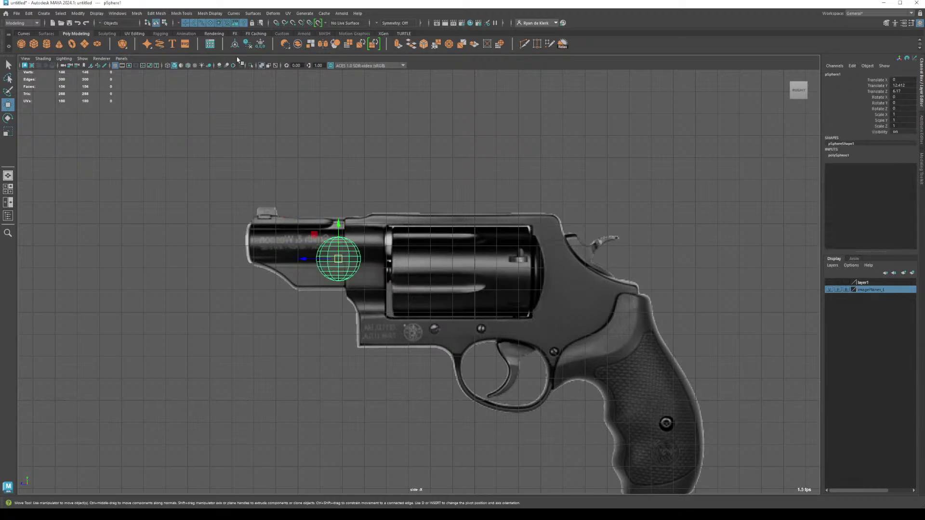
scroll(336, 217, "up", 3)
key("e")
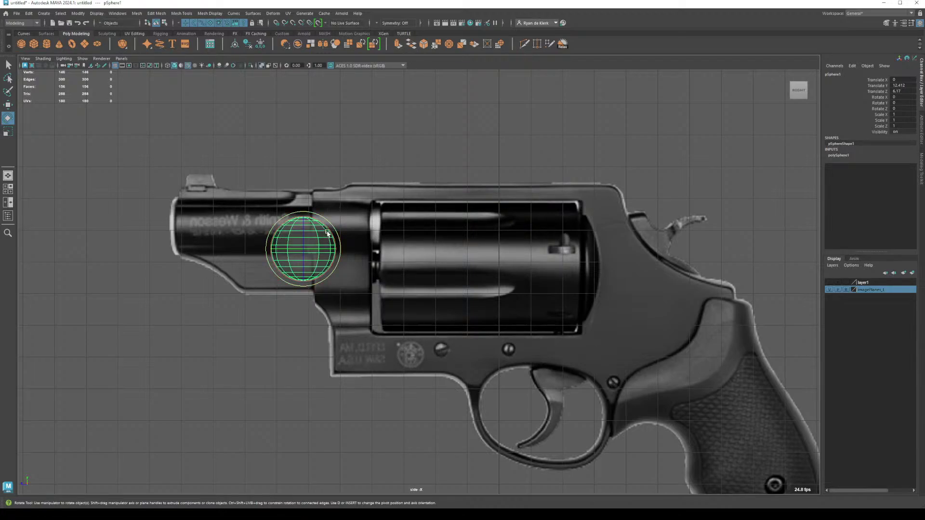
left_click_drag(326, 232, 358, 261)
Step: Scale the sphere uniformly to about 0.42 and place it at the drum's front edge over the lower flute
key("w")
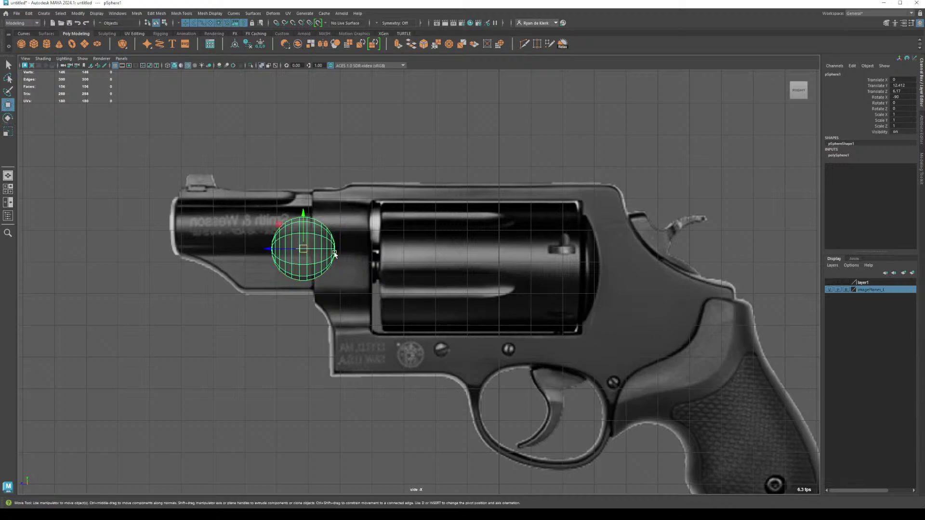
left_click_drag(299, 254, 277, 272)
scroll(364, 288, "up", 5)
key("r")
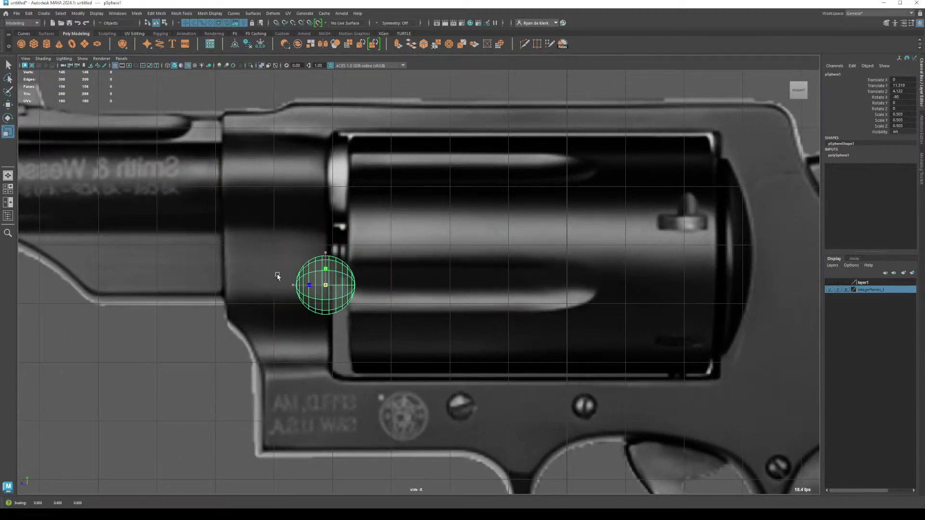
key("w")
left_click_drag(329, 291, 352, 290)
key("r")
key("w")
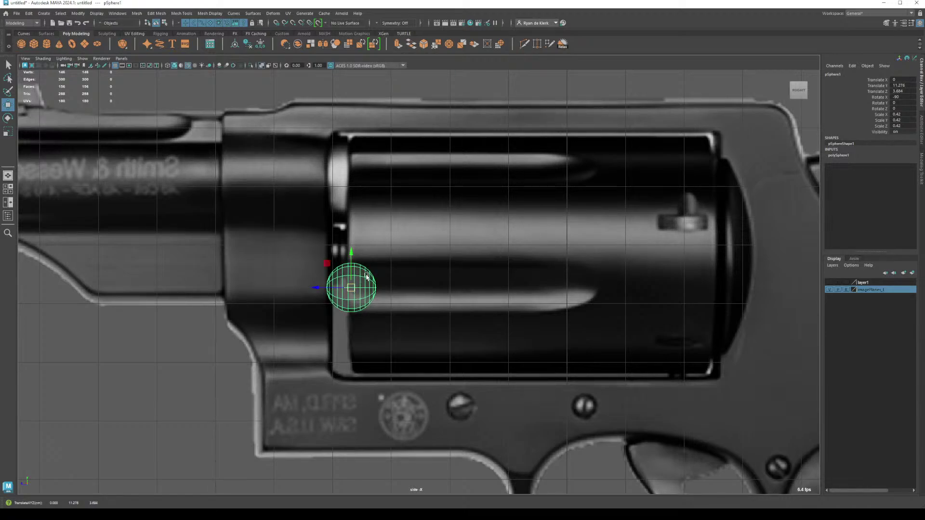
Step: Stretch the sphere along the drum by moving its rear half vertices to the flute's end and elongating the rounded tip
right_click_drag(379, 232, 340, 232)
left_click_drag(404, 221, 350, 338)
left_click_drag(336, 287, 537, 289)
key("r")
key("w")
key("r")
key("w")
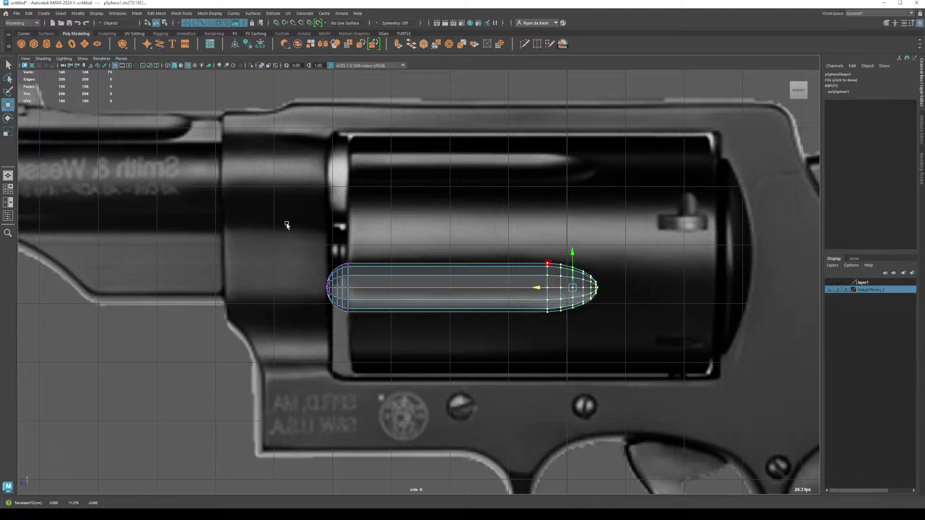
Step: Shift the front half vertices slightly forward past the drum's front edge and return to object mode
left_click_drag(278, 217, 386, 338)
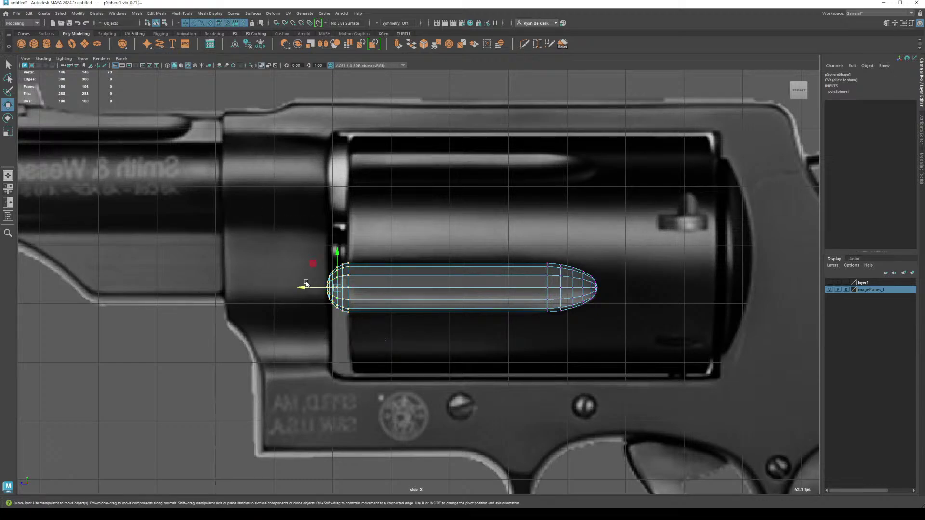
left_click_drag(308, 287, 295, 291)
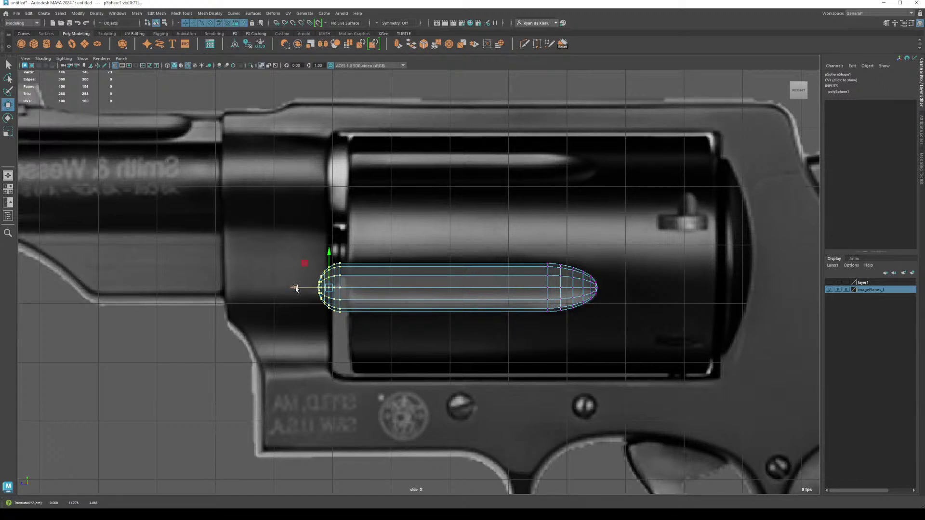
right_click_drag(409, 279, 432, 265)
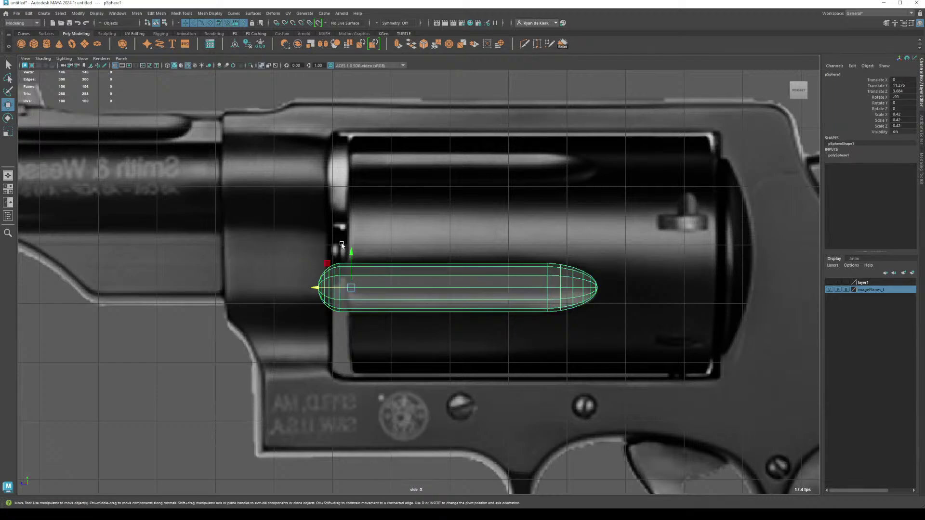
Step: Frame the stretched sphere in the perspective view and show the hidden layer1 parts again
left_click(8, 176)
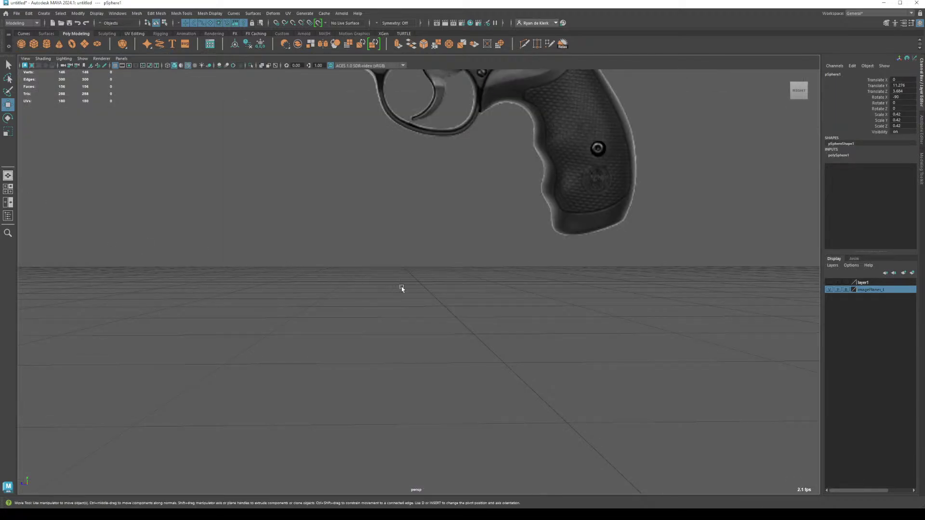
key("a")
left_click(417, 173)
left_click(413, 194)
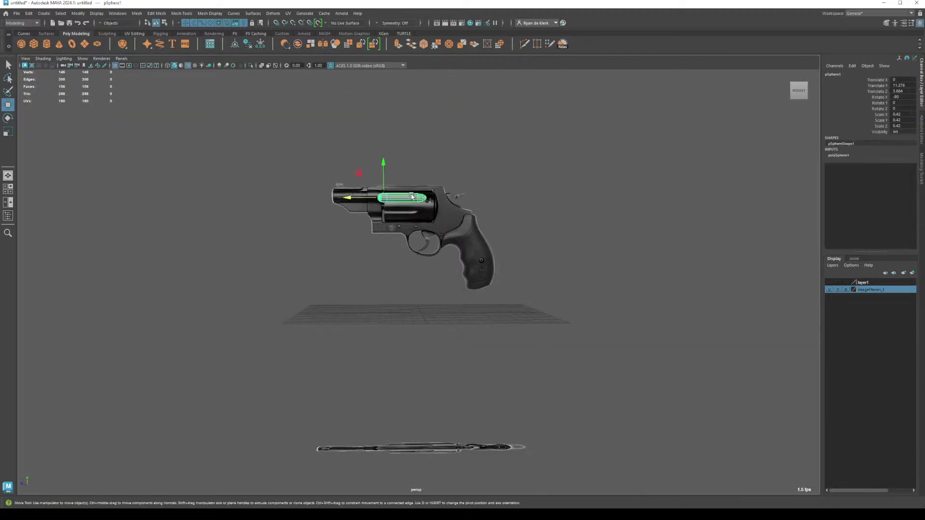
key("f")
left_click_drag(454, 233, 427, 259, "alt")
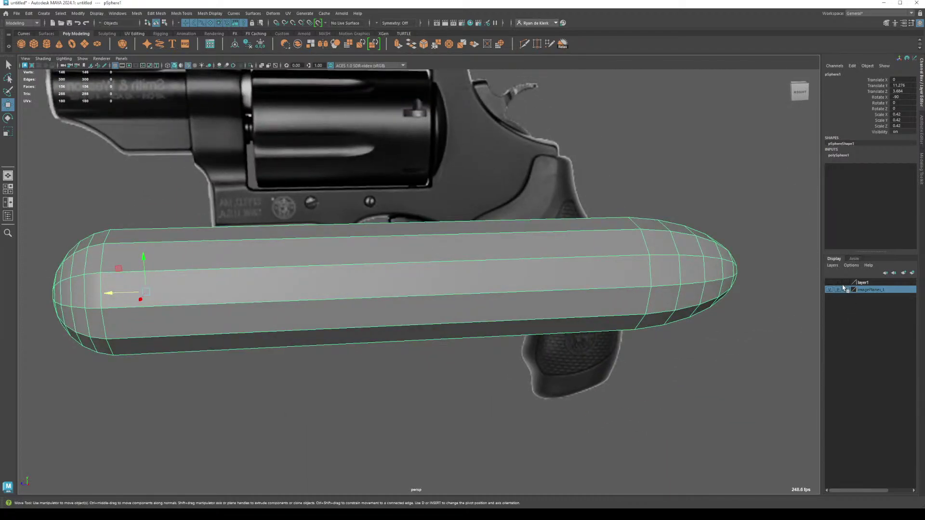
left_click(829, 283)
left_click(867, 283)
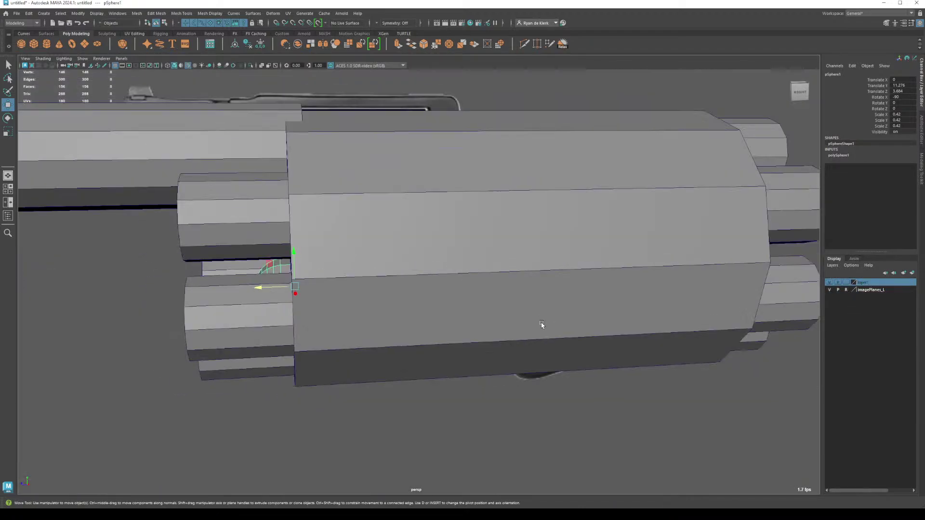
Step: Move the stretched sphere out to the drum's outer side between two chambers, at about X 1.96, Y 11.8
scroll(540, 323, "down", 4)
left_click_drag(350, 314, 468, 322, "alt")
left_click_drag(415, 288, 454, 285, "alt")
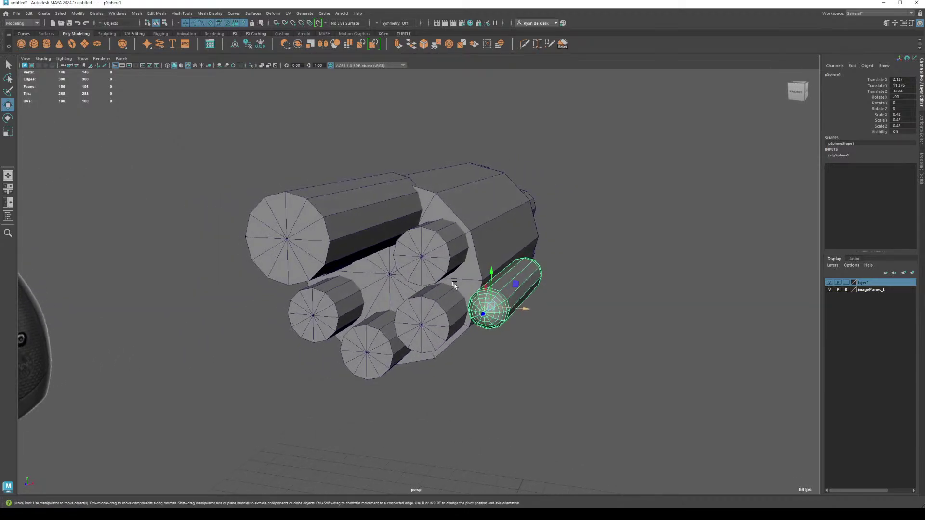
scroll(454, 285, "up", 3)
left_click_drag(527, 289, 571, 285)
Step: Enter pivot editing with vertex snapping for the stretched sphere beside the drum's front face
key("v")
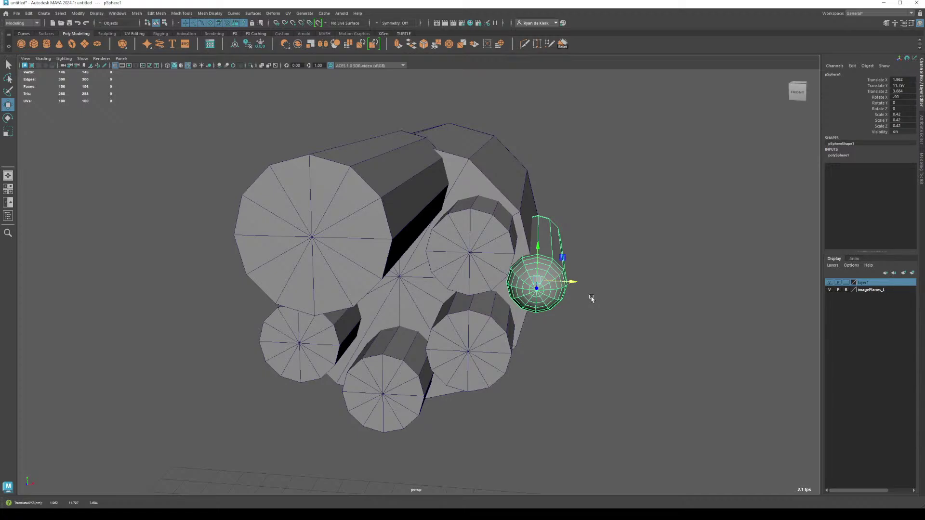
left_click(598, 260)
left_click_drag(598, 260, 513, 285, "alt")
left_click(530, 268)
key("d")
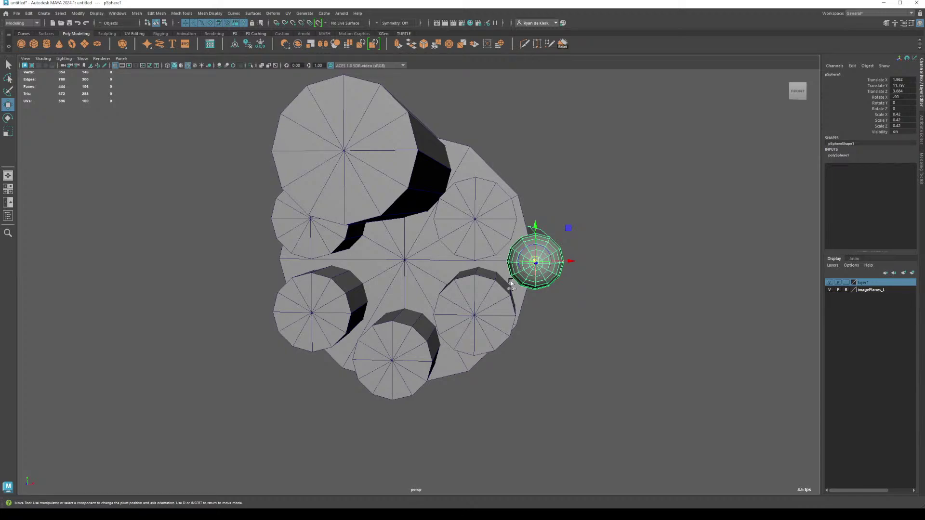
left_click(510, 283)
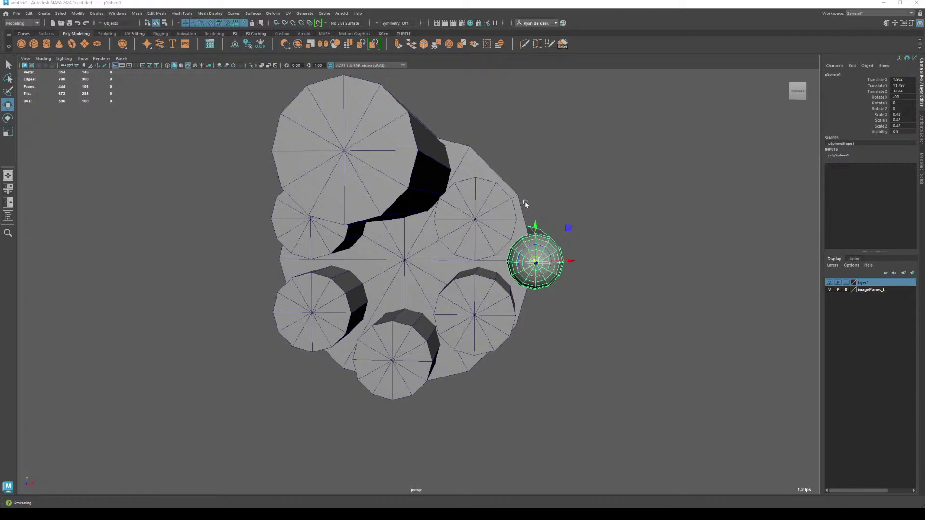
Step: Snap the stretched sphere's pivot to the centre vertex of the drum's front face
left_click(575, 184)
left_click(536, 253)
key("d")
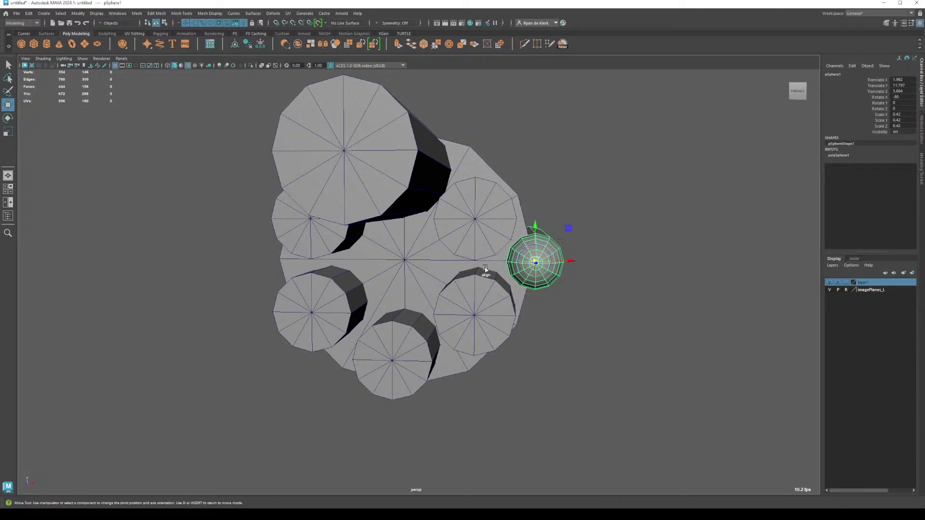
left_click(405, 261)
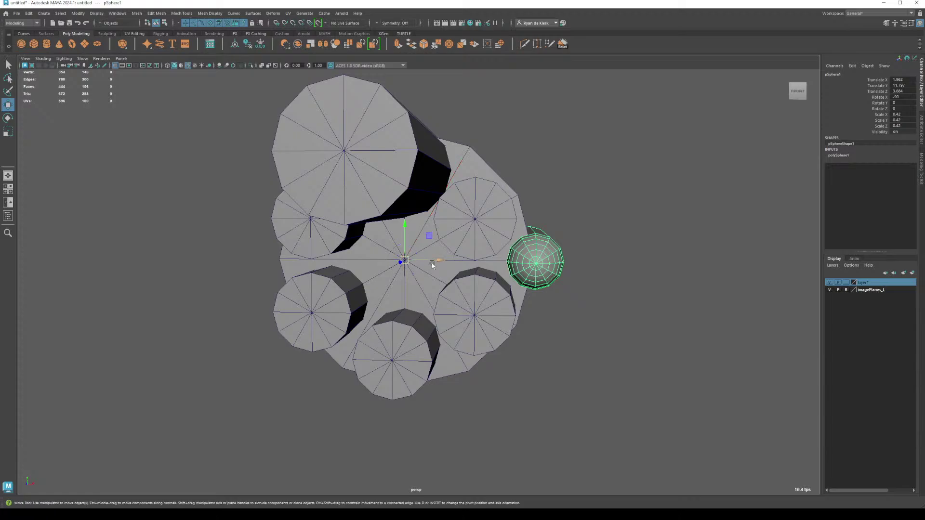
left_click(601, 231)
left_click(557, 255)
Step: Try rotating the stretched sphere about the drum's centre to a Z rotation of 75 degrees
key("e")
left_click_drag(608, 279, 578, 286, "alt")
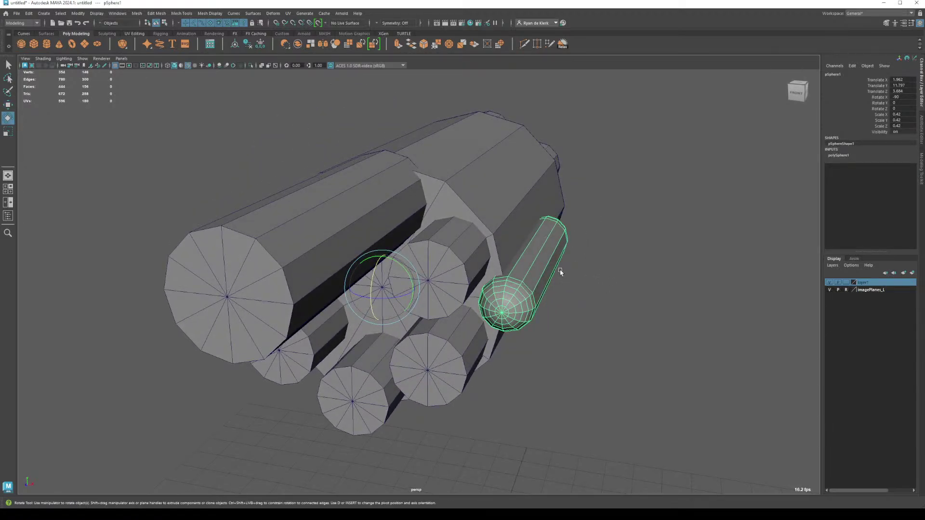
left_click_drag(409, 283, 423, 237)
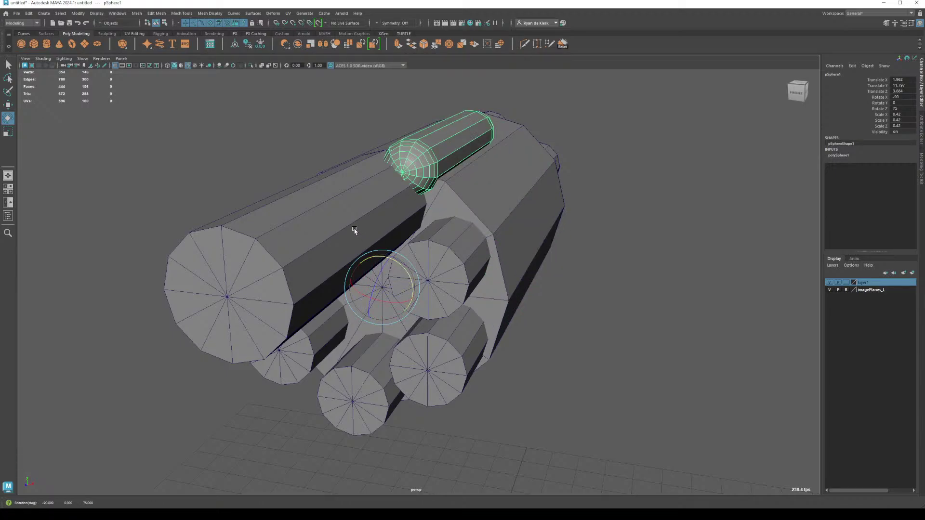
left_click_drag(353, 227, 406, 219)
left_click_drag(412, 223, 378, 213)
key("ctrl+z")
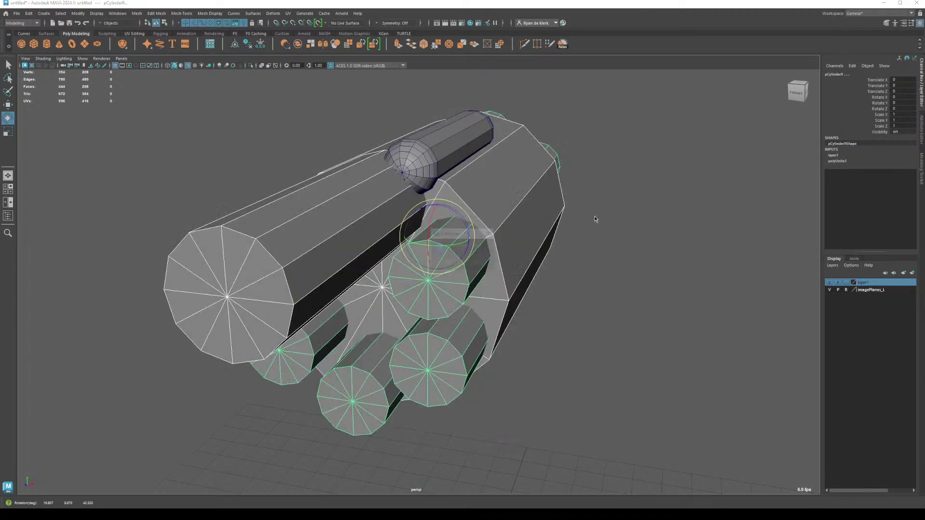
Step: Reselect the stretched sphere and undo its trial rotation around the drum
left_click(478, 263)
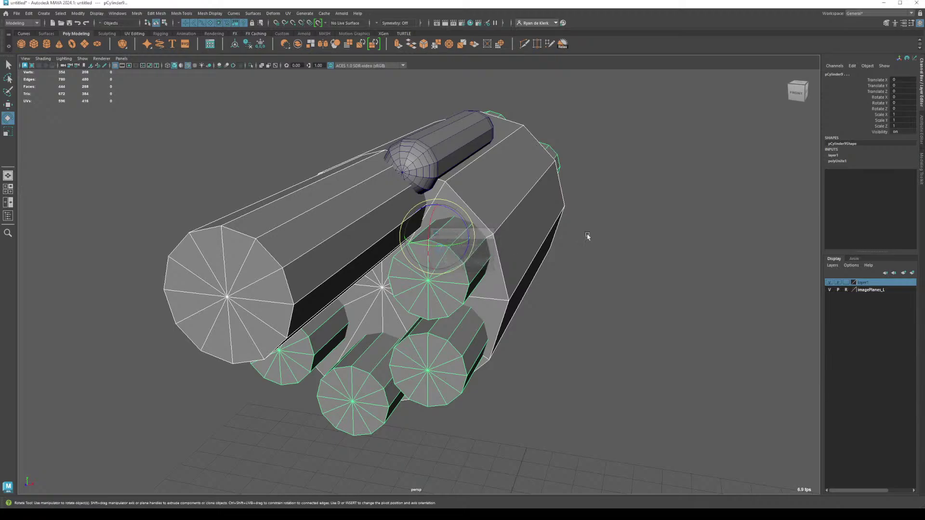
left_click(643, 199)
left_click(461, 155)
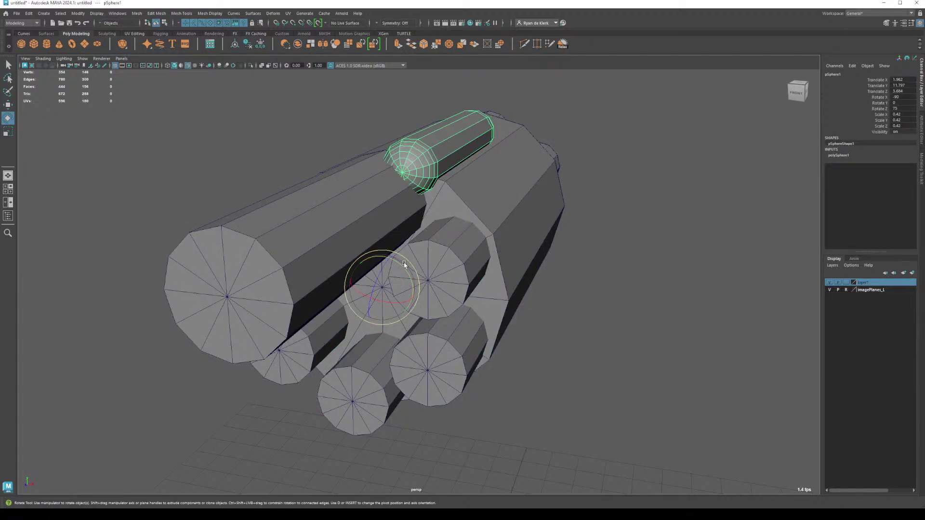
key("ctrl+z")
key("ctrl+z")
key("ctrl+z")
key("ctrl+z")
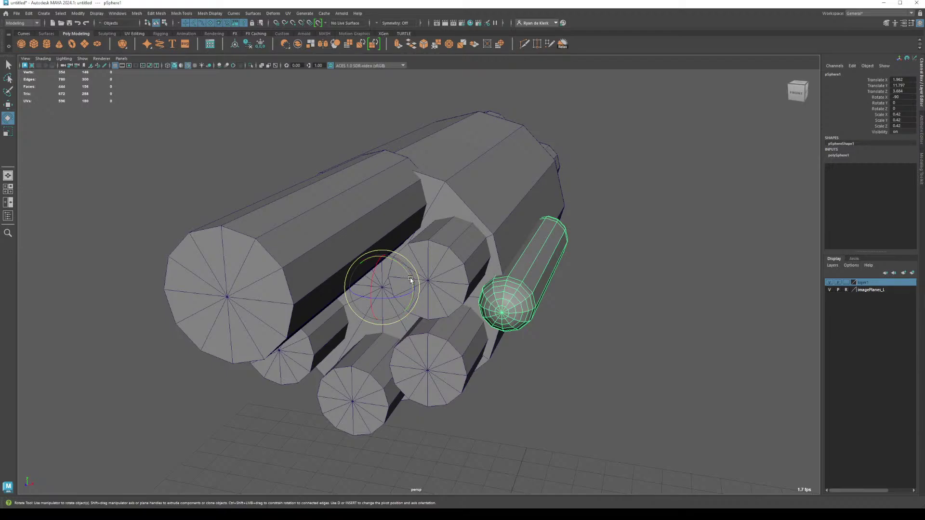
key("ctrl+z")
Step: Rotate the stretched sphere about the drum's centre to a Z rotation of 90 degrees, above the drum
left_click_drag(350, 230, 457, 248)
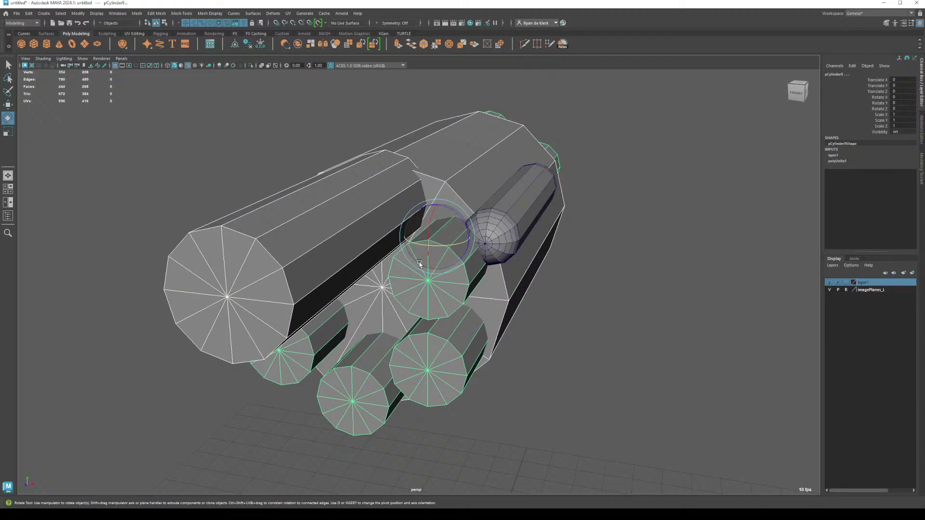
key("ctrl+z")
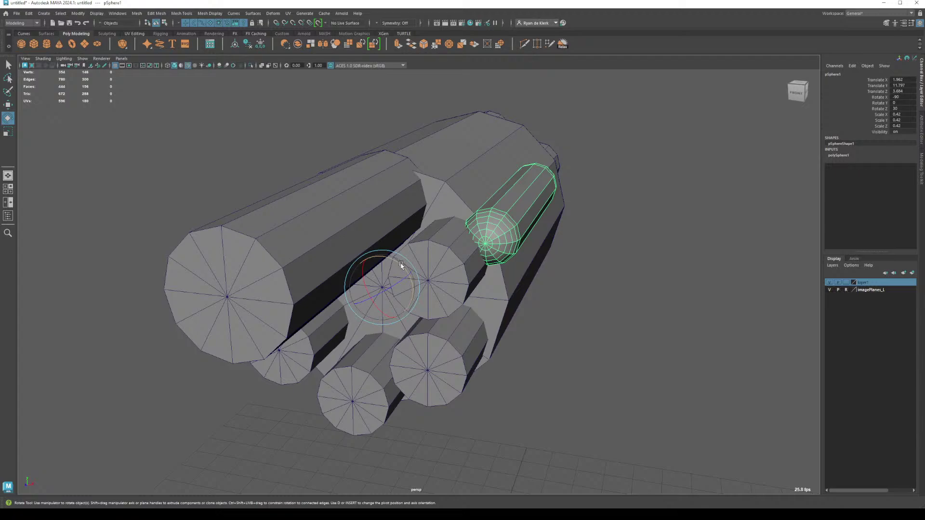
left_click_drag(400, 266, 363, 240)
left_click(568, 136)
left_click(427, 137)
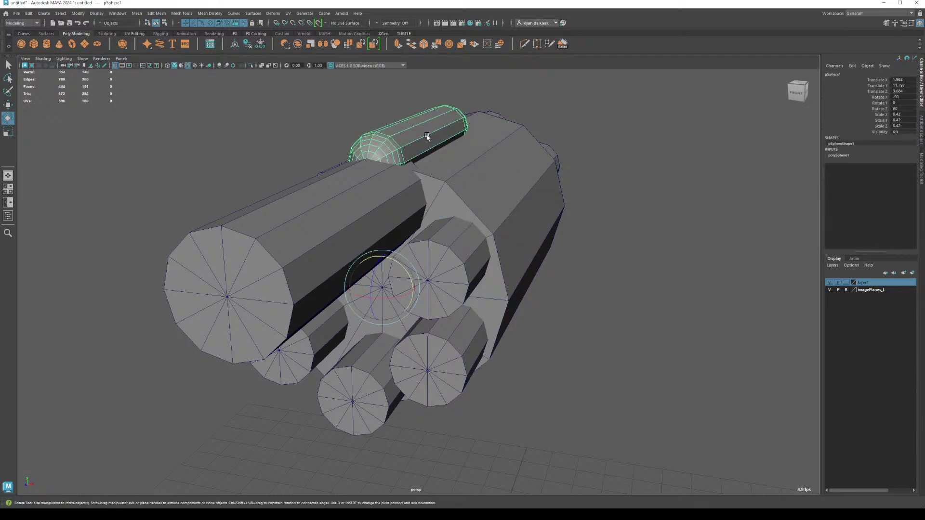
Step: Duplicate the stretched sphere, rotate the copy to Z 60, and repeat the transformed duplication until twelve surround the drum at 30-degree intervals
key("ctrl+d")
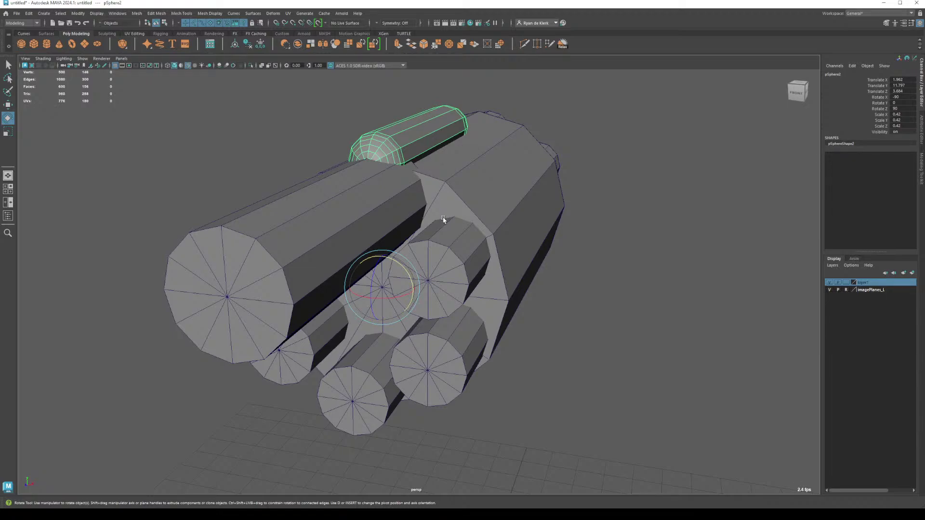
left_click_drag(398, 264, 413, 270)
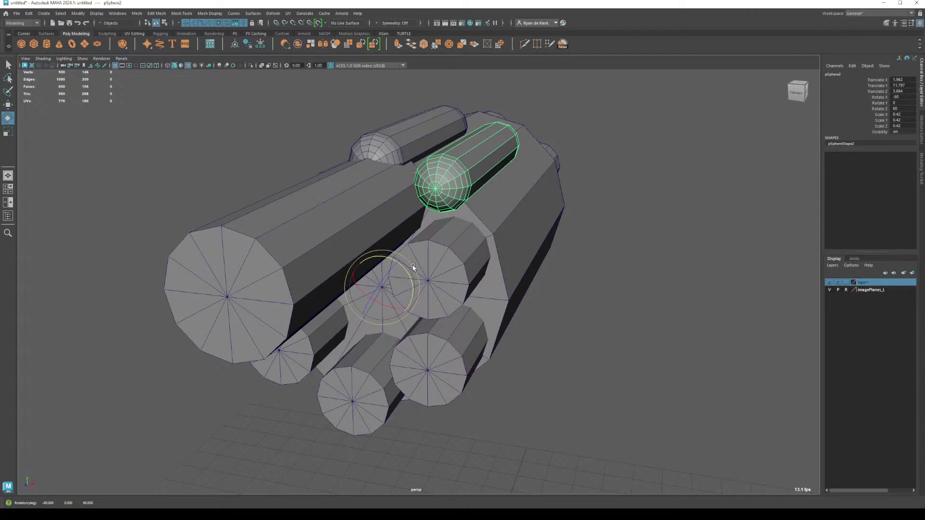
key("shift+d")
key("shift+d")
key("shift+d")
key("shift+d")
key("shift+d")
key("shift+d")
key("shift+d")
key("shift+d")
key("shift+d")
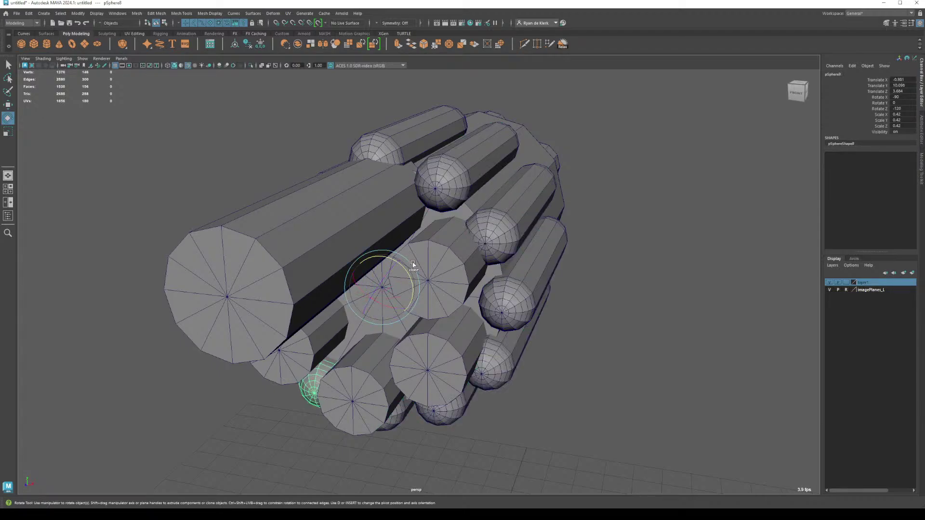
key("shift+d")
Step: Delete every second stretched sphere around the drum, keeping the six that sit between the chamber cylinders
mouse_move(423, 236)
left_mouse_down("alt")
mouse_move(434, 235)
mouse_move(425, 236)
left_mouse_up("alt")
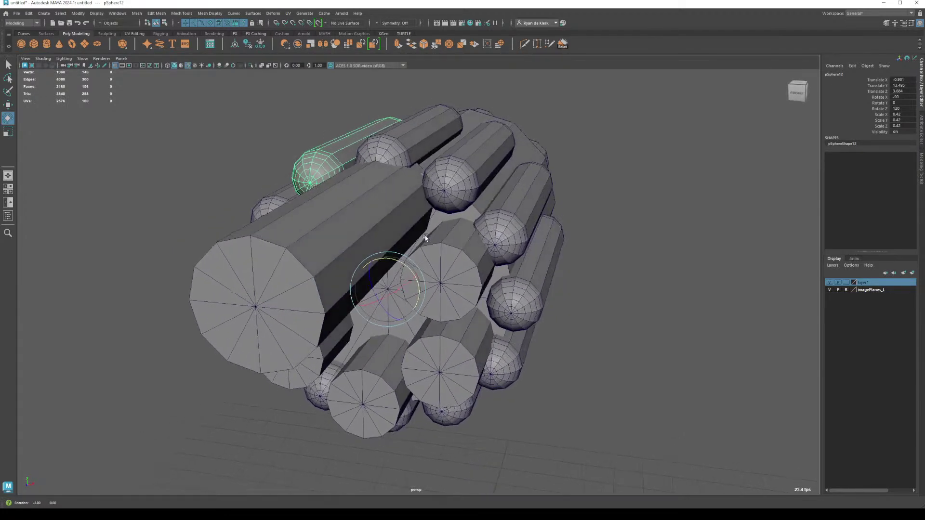
left_click(405, 146)
left_click(503, 210)
left_click_drag(501, 285, 505, 279, "alt")
left_click(511, 297)
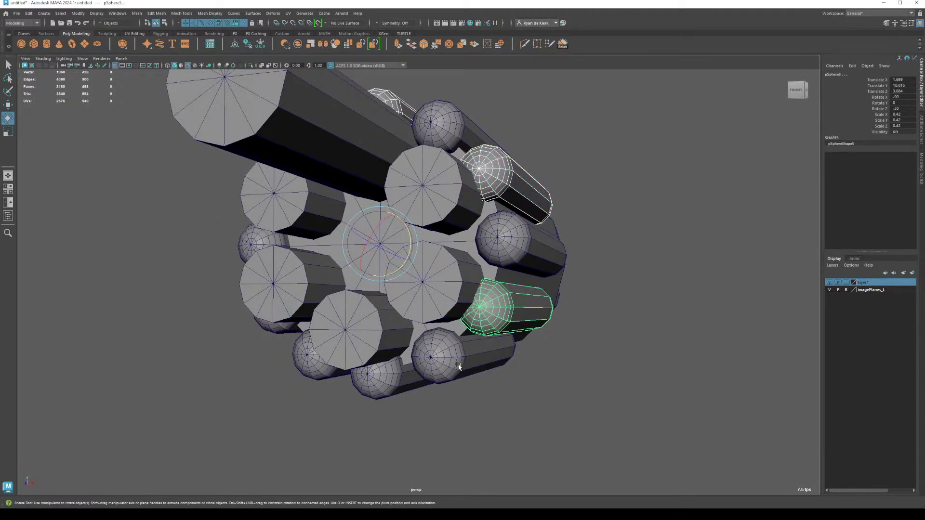
left_click_drag(424, 371, 442, 364, "alt")
left_click(442, 364, "shift")
left_click(318, 280, "shift")
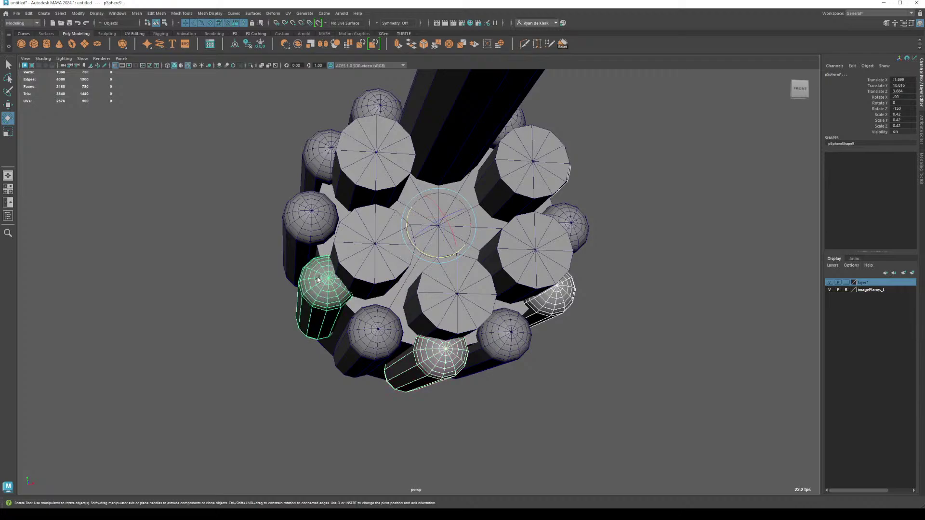
left_click_drag(302, 215, 316, 206, "alt")
left_click(317, 205, "shift")
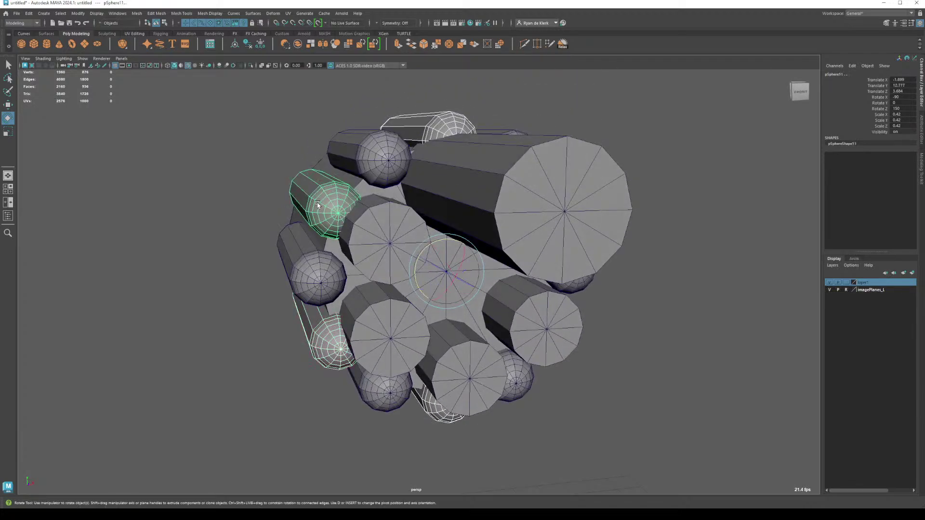
key("Delete")
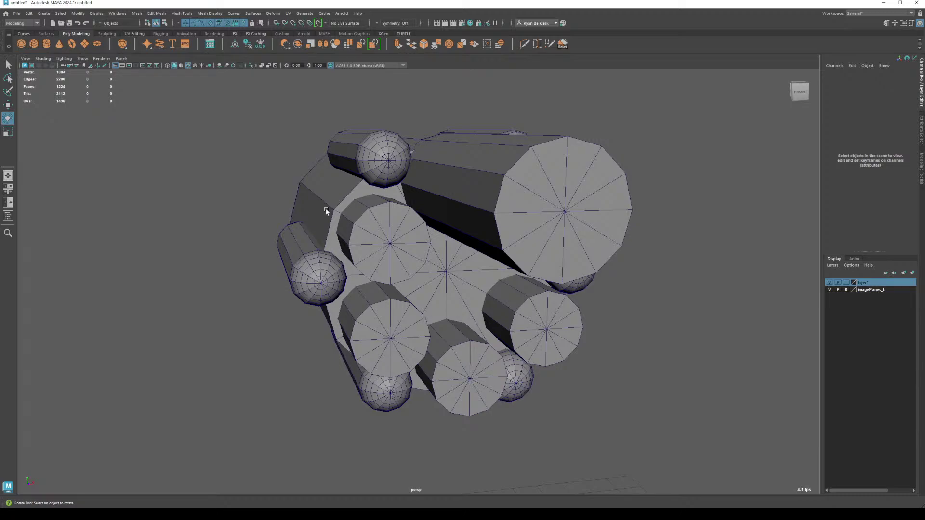
Step: Combine the six remaining stretched spheres around the drum into a single cutter mesh
left_click_drag(595, 192, 525, 206, "alt")
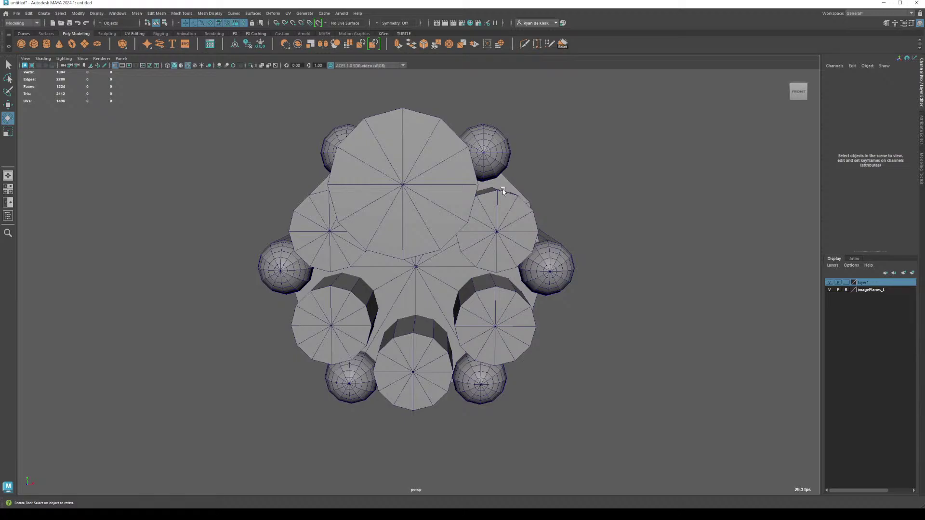
left_click_drag(569, 148, 484, 210, "alt")
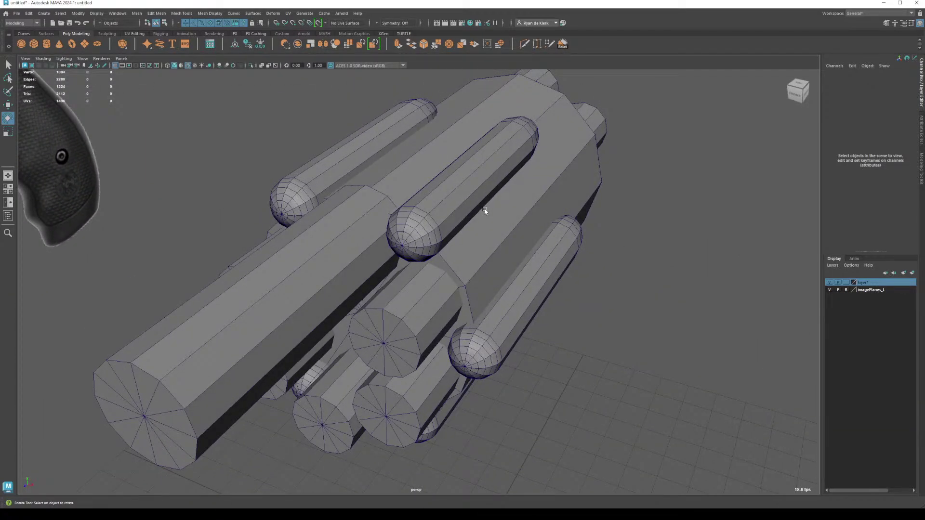
left_click_drag(583, 283, 610, 289, "alt")
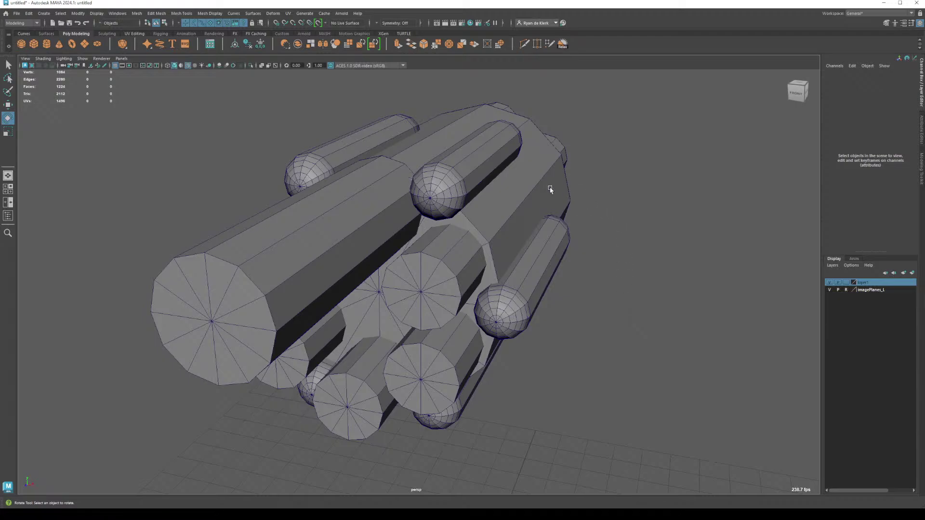
left_click(466, 159)
left_click(517, 298, "shift")
left_click(343, 155, "shift")
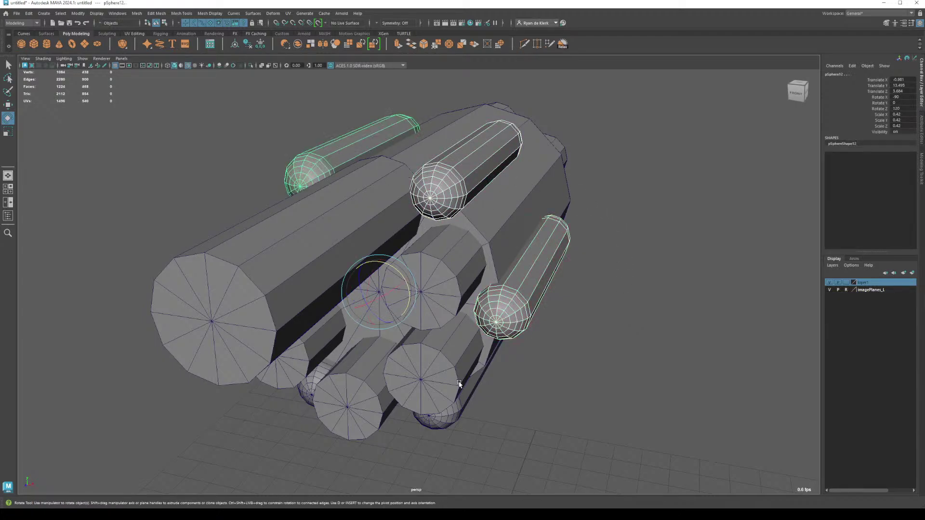
left_click(456, 420, "shift")
left_click_drag(456, 420, 425, 398, "alt")
left_click(403, 371, "shift")
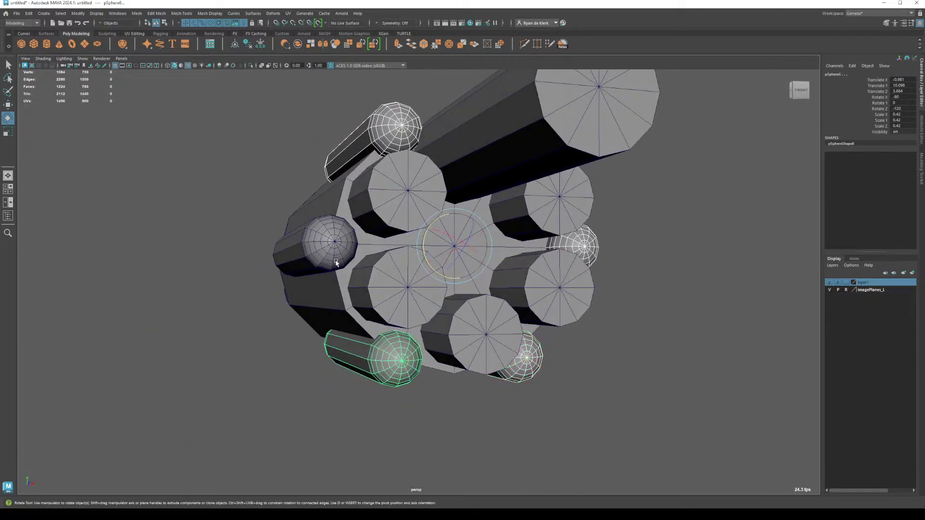
left_click(336, 263, "shift")
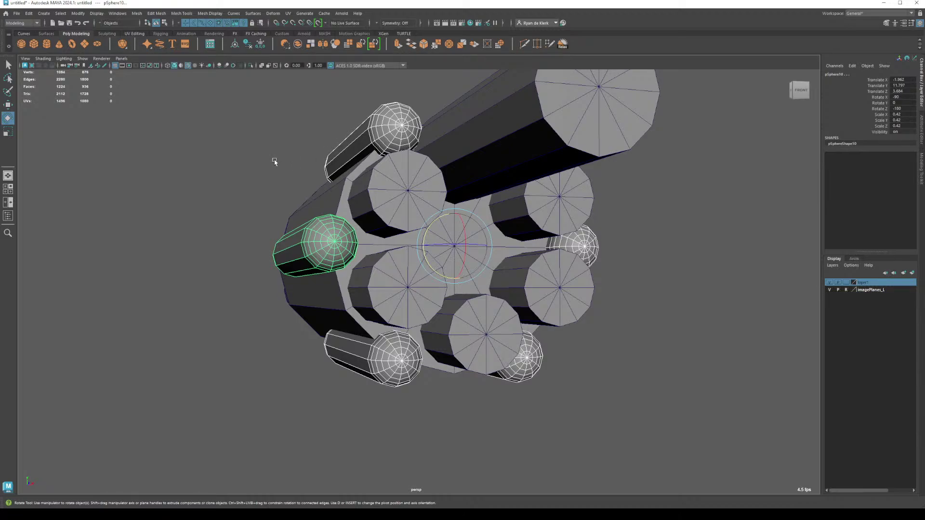
right_click_drag(224, 146, 223, 304, "shift")
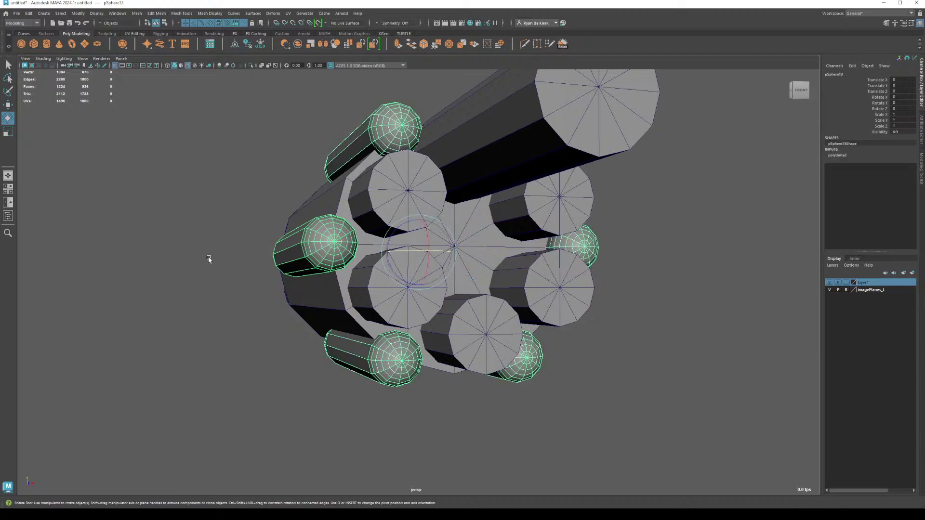
Step: Try cutting the flutes by subtracting the combined stretched spheres from the drum with a Boolean Difference
left_click_drag(207, 258, 394, 236, "alt")
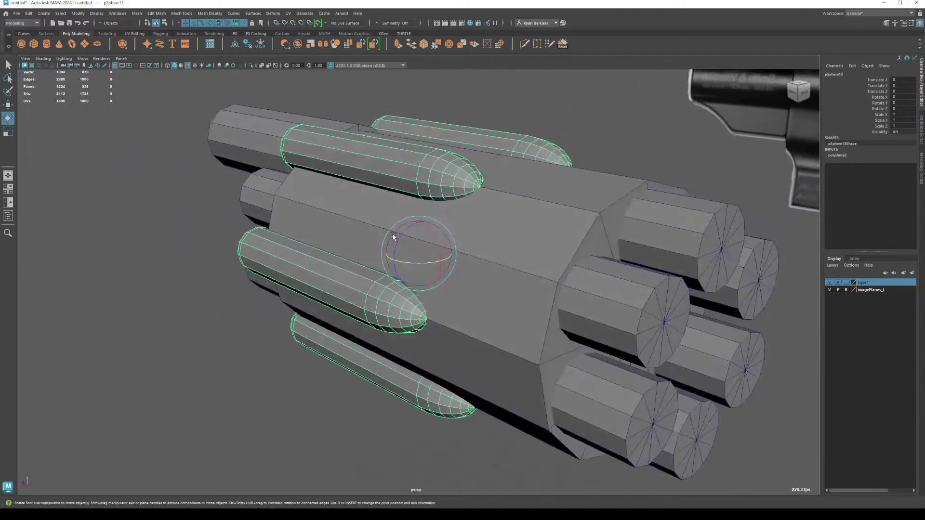
left_click(556, 119)
left_click(534, 196)
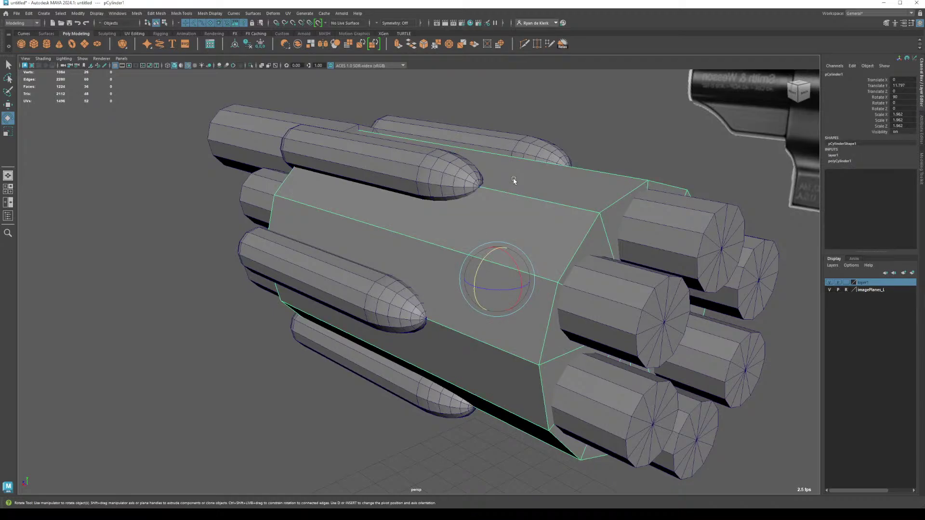
left_click(580, 137)
left_click_drag(499, 231, 519, 236, "alt")
left_click(519, 235)
left_click(448, 186, "shift")
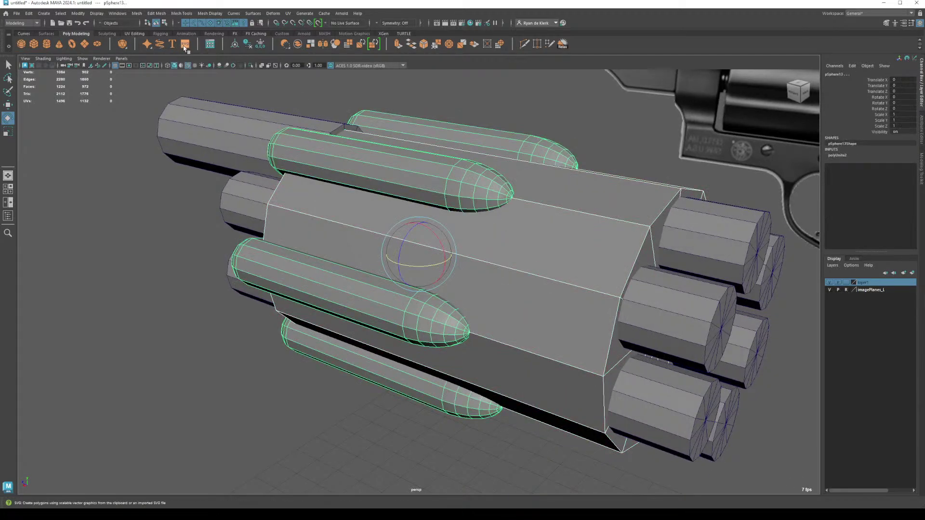
left_click(137, 13)
mouse_move(159, 29)
left_click(230, 44)
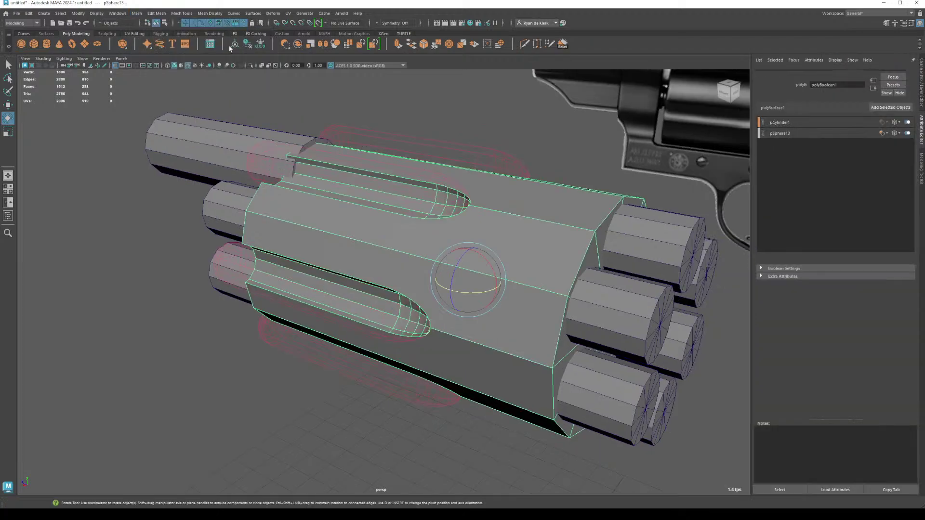
Step: Try subtracting the combined chamber cylinders from the fluted drum by repeating the Boolean Difference, and inspect both ends
left_click(471, 117)
left_click_drag(471, 117, 416, 232, "alt")
left_click(587, 223)
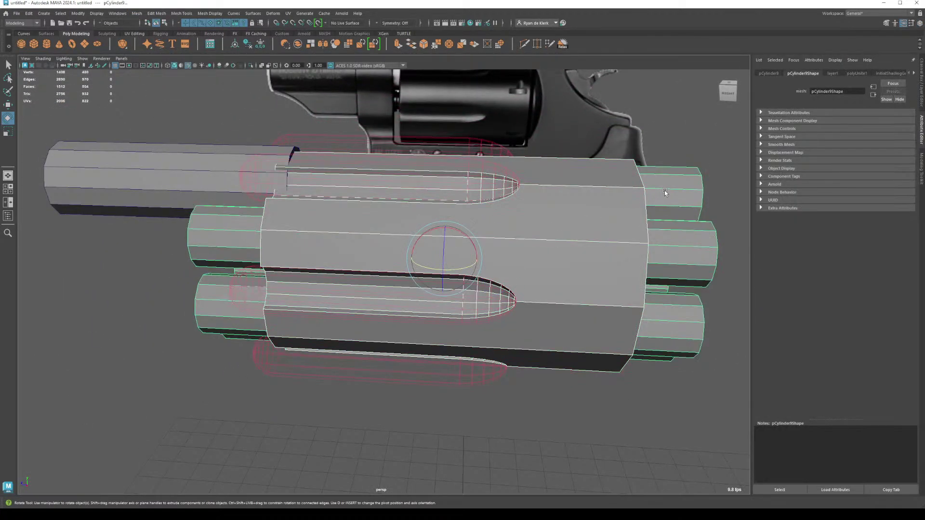
key("g")
left_click(648, 392)
left_click_drag(649, 392, 482, 347, "alt")
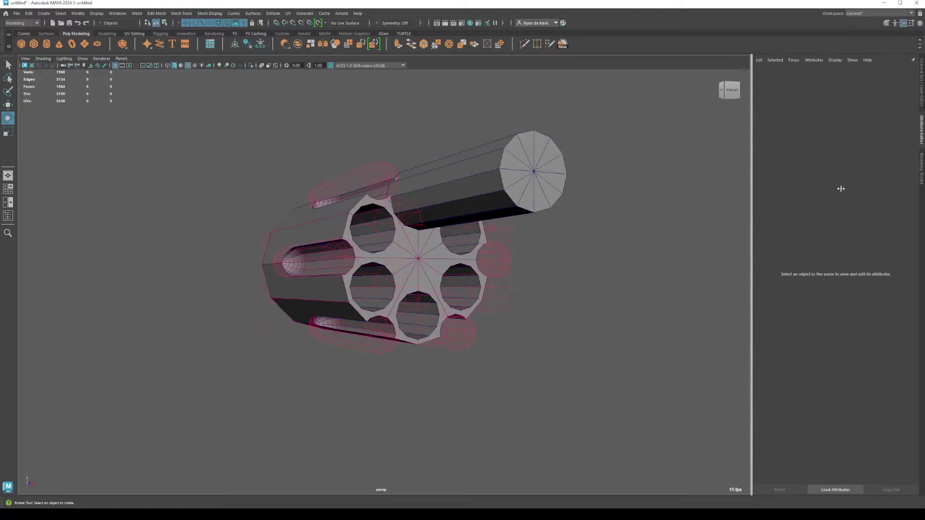
left_click_drag(617, 314, 375, 296, "alt")
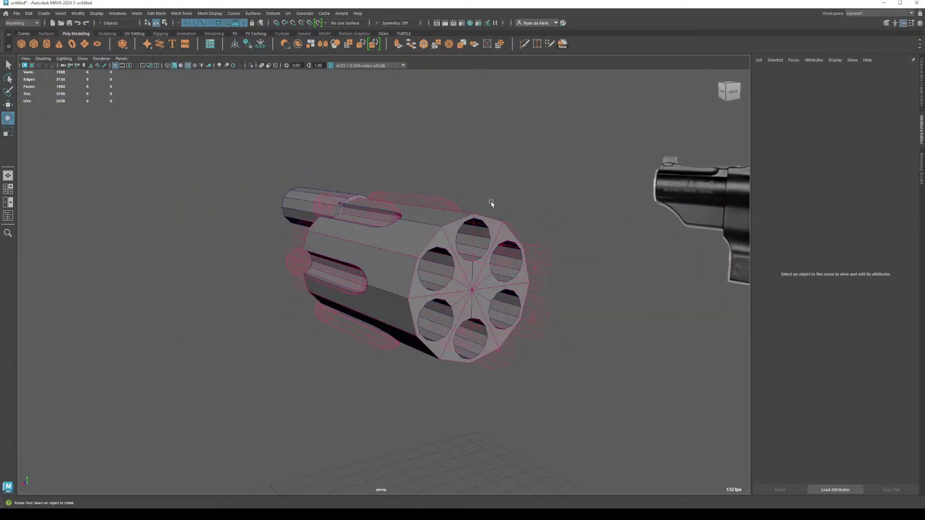
Step: Undo the chamber and flute Boolean cuts on the drum
left_click_drag(471, 176, 415, 265, "alt")
left_click(415, 264)
key("ctrl+z")
key("ctrl+z")
key("ctrl+z")
key("ctrl+z")
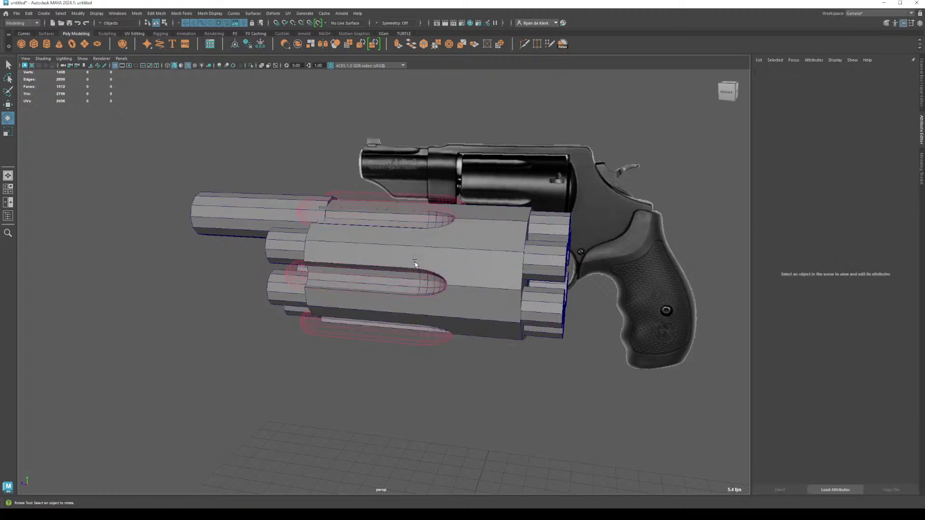
key("ctrl+z")
key("ctrl+z")
left_click_drag(405, 258, 344, 205, "alt")
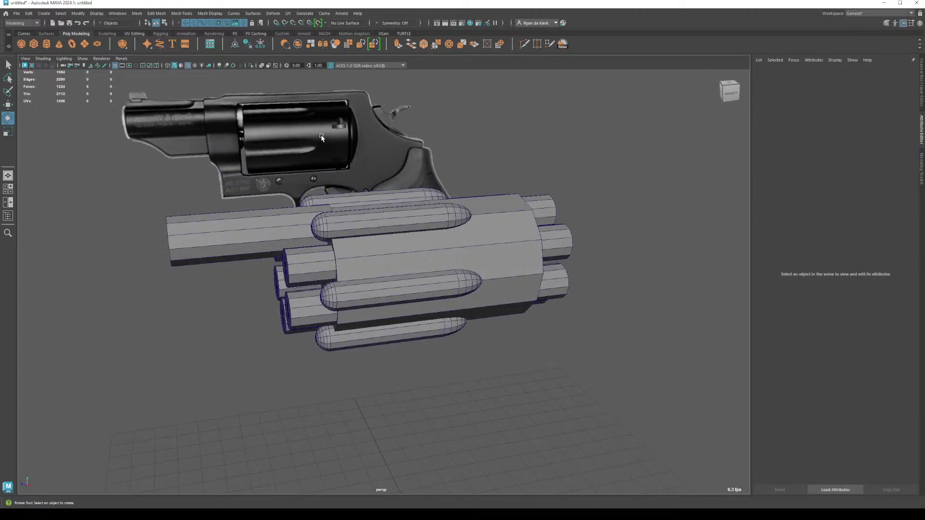
Step: Shorten the combined chamber cylinders by moving their end vertices inward, leaving a small overhang past both ends of the drum
left_click_drag(513, 220, 530, 248, "alt")
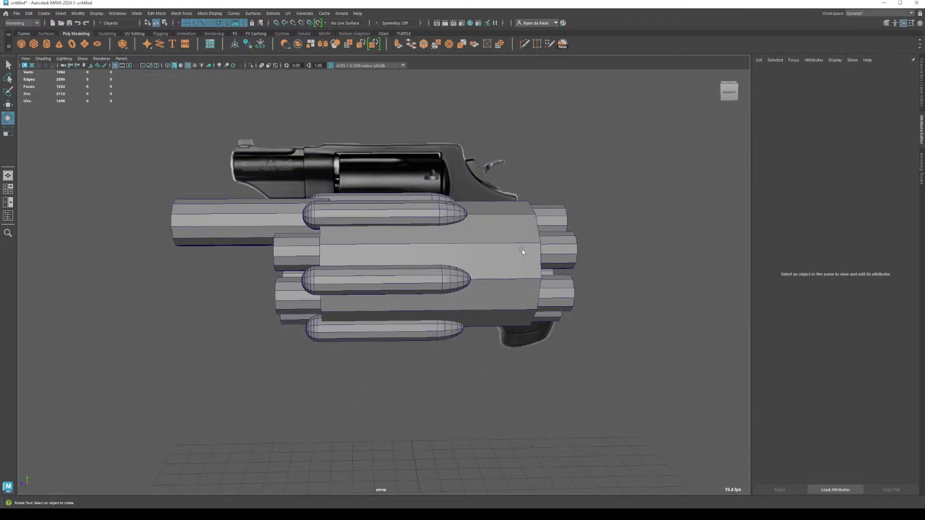
left_click(8, 189)
key("space")
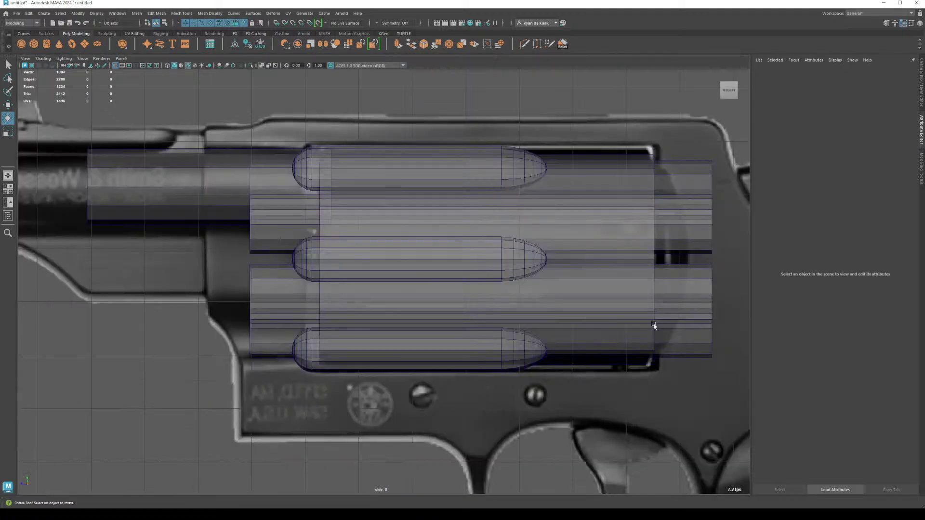
left_click(700, 223)
right_click_drag(695, 179, 667, 178)
left_click_drag(702, 140, 753, 388)
key("w")
left_click_drag(694, 259, 657, 260)
left_click_drag(201, 127, 244, 264)
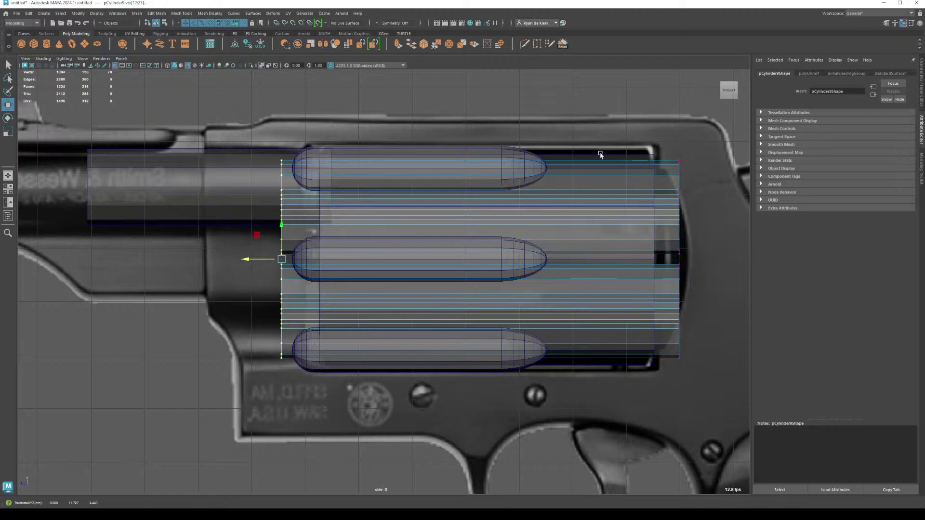
Step: Add the combined flute cutter to layer1 and hide that layer
left_click(510, 159)
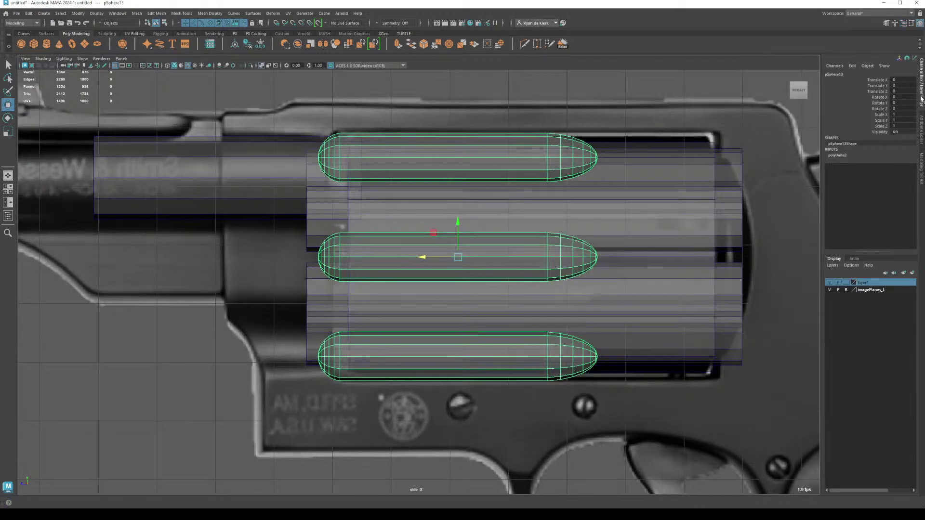
left_click(921, 96)
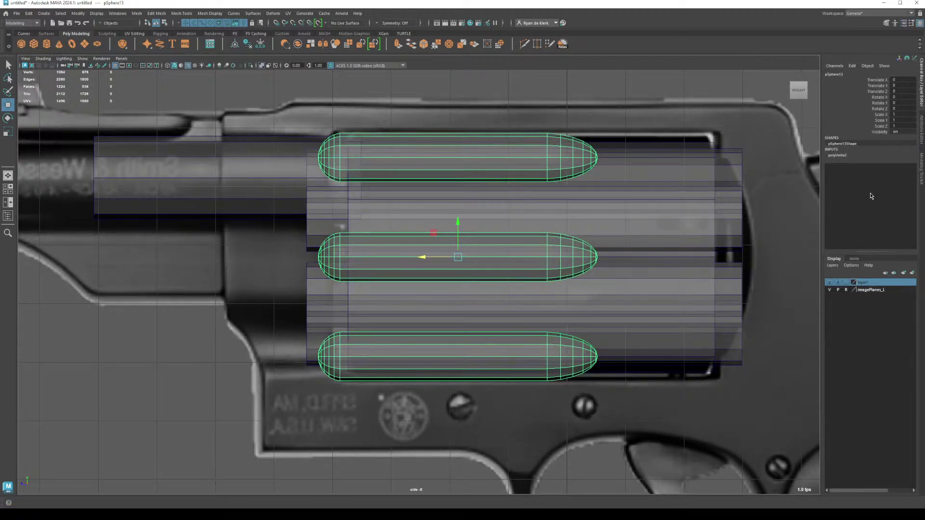
left_click(829, 283)
left_click(830, 283)
left_click(392, 104)
left_click(408, 144)
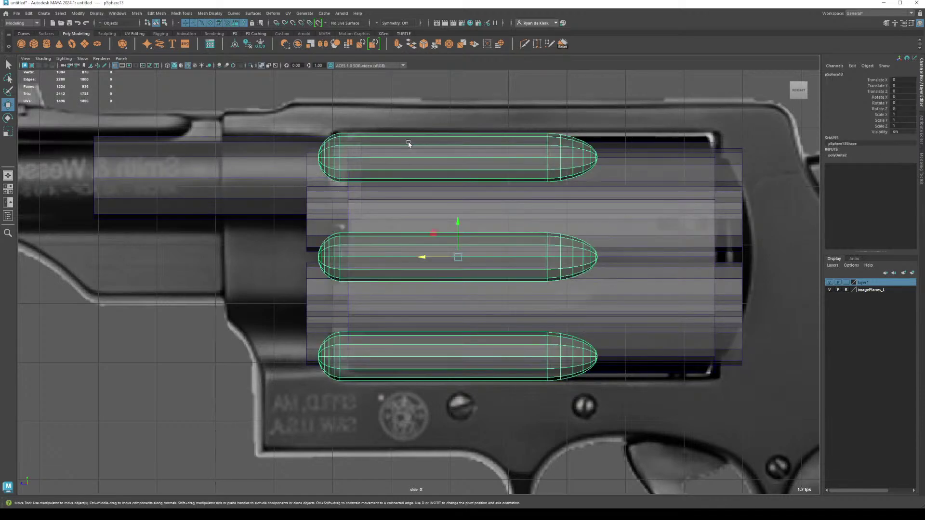
right_click(867, 284)
left_click(869, 299)
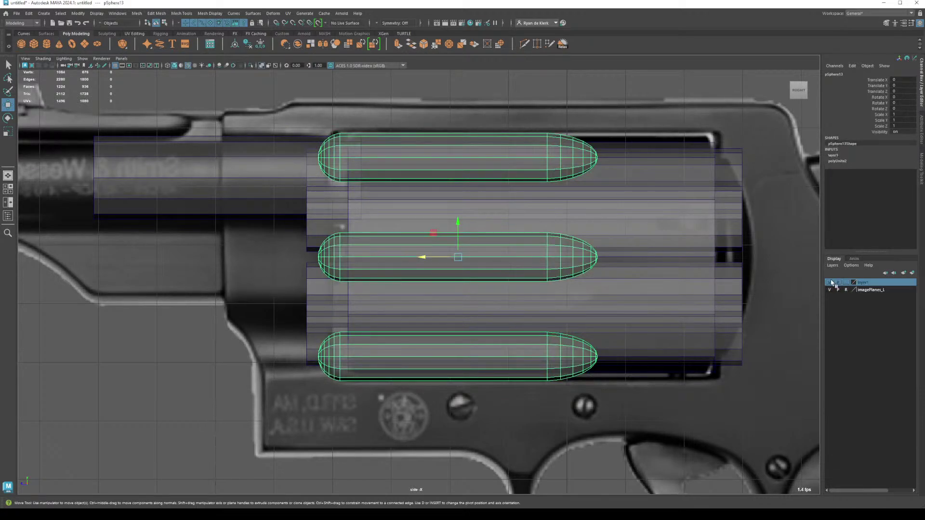
left_click(829, 283)
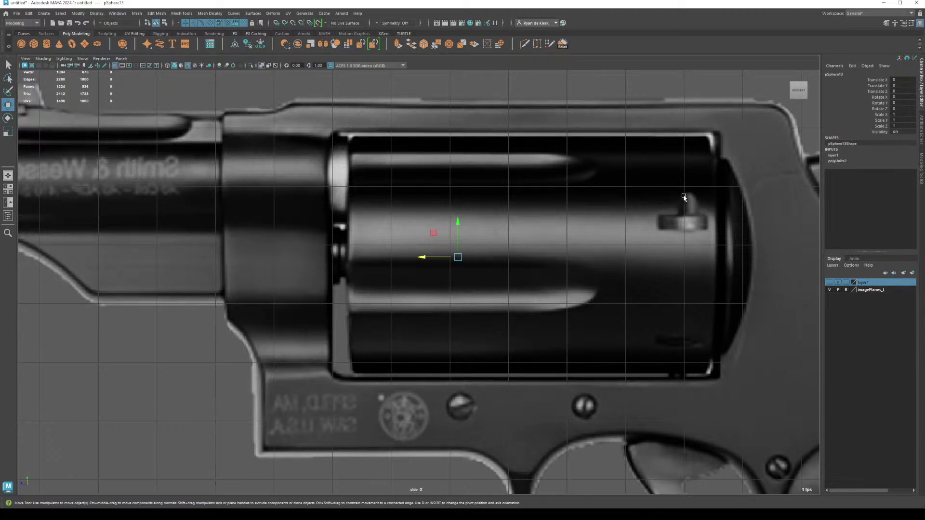
Step: Create a polygon cylinder over the rear of the reference drum in side view and set its axis subdivisions to 8
left_click(46, 44)
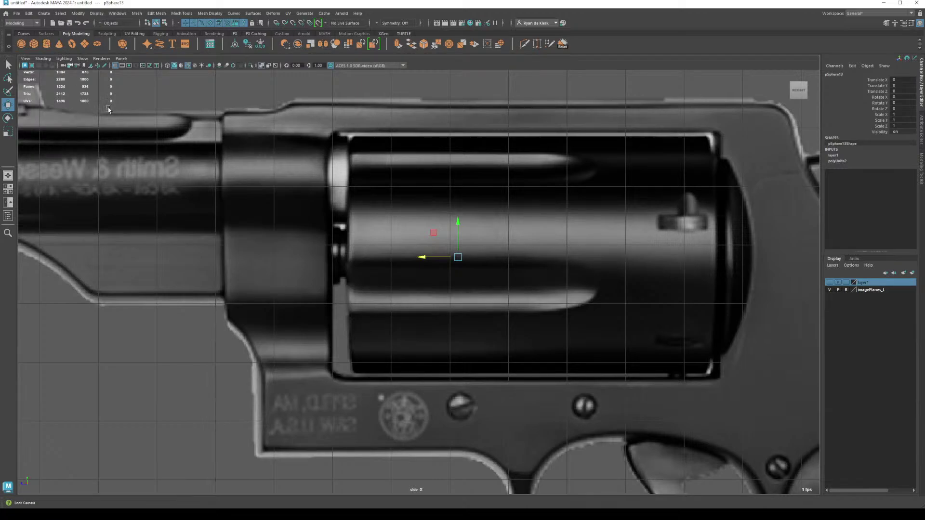
scroll(459, 456, "down", 5)
left_click_drag(459, 456, 495, 237)
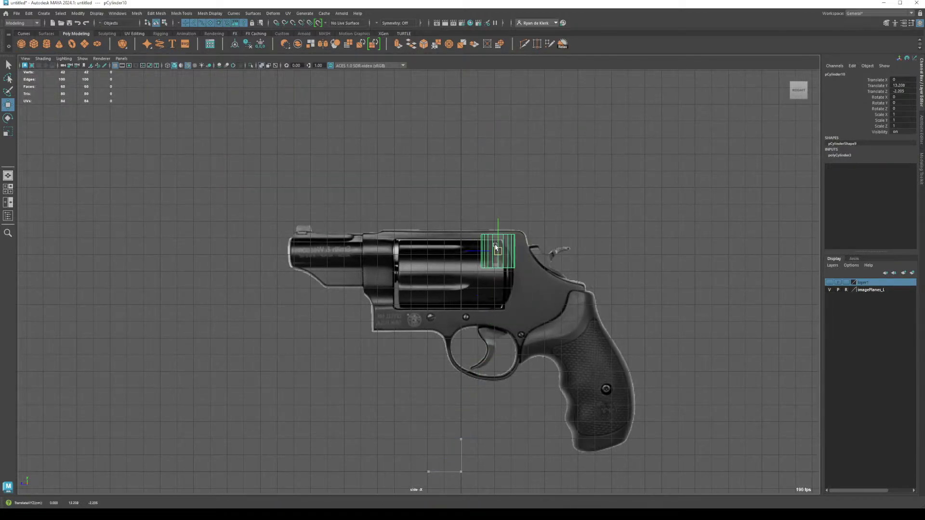
scroll(699, 255, "up", 6)
middle_click_drag(698, 255, 542, 316, "alt")
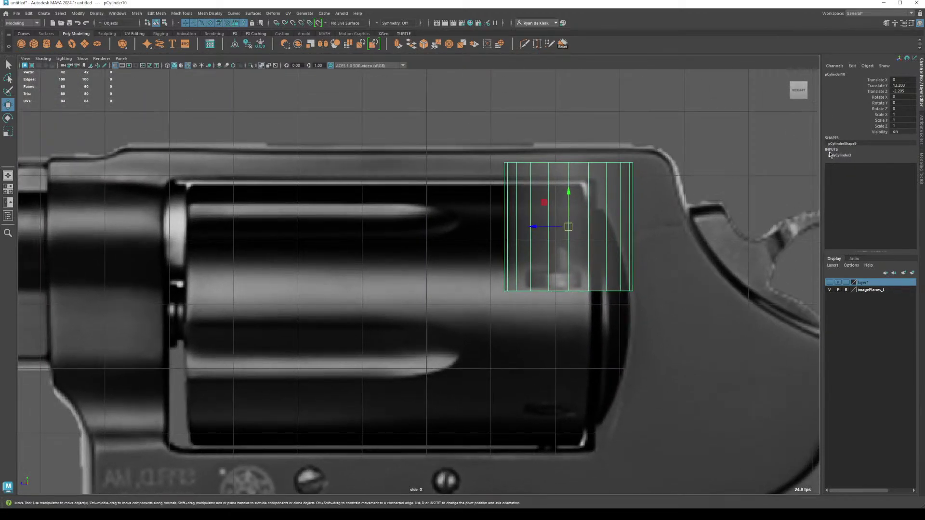
left_click(842, 156)
double_click(897, 179)
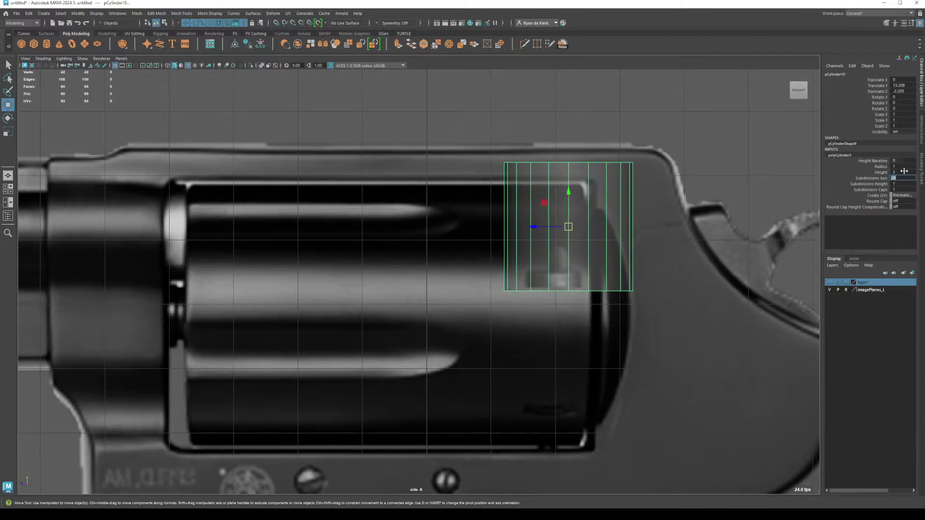
type("8")
key("Return")
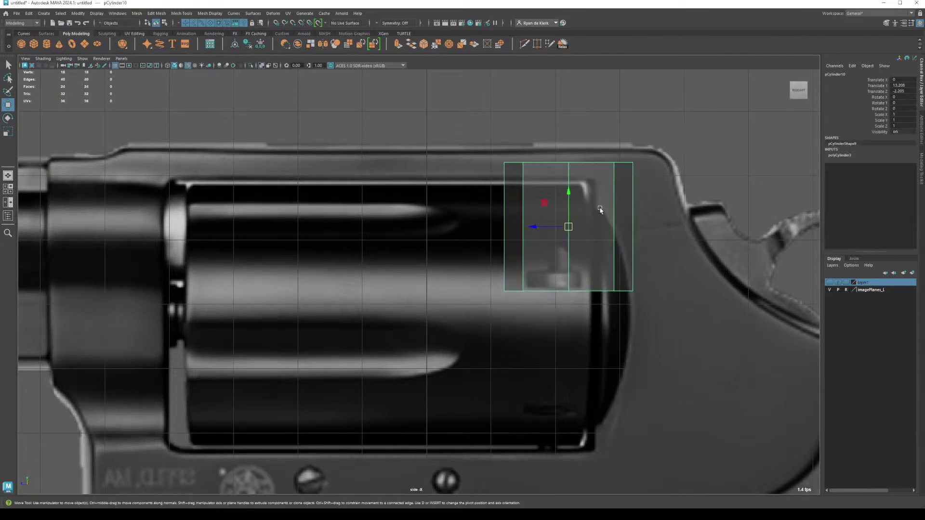
Step: Scale the new cylinder down uniformly to about 0.138 and place it over the stem of the upper drum notch
key("r")
left_click_drag(569, 227, 483, 223)
key("w")
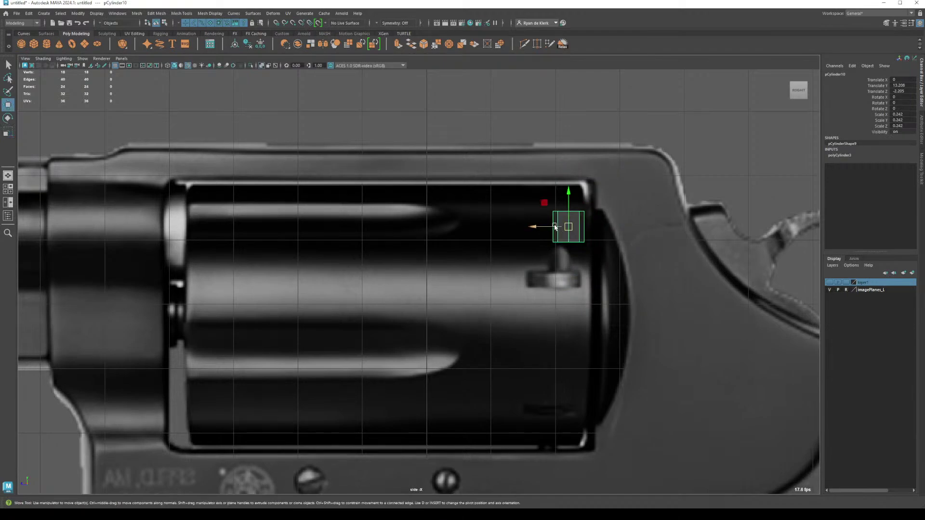
left_click_drag(569, 227, 546, 255)
key("r")
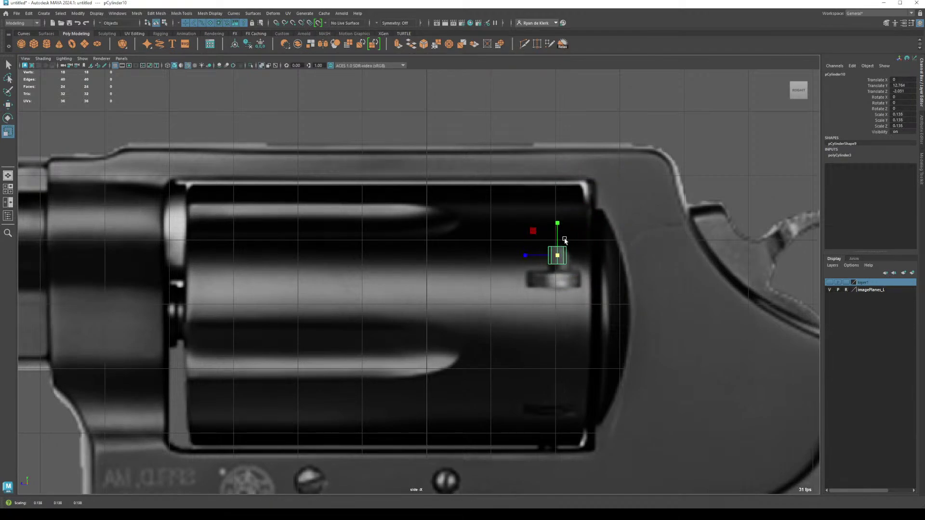
key("w")
left_click_drag(558, 221, 558, 222)
left_click_drag(558, 254, 560, 263)
Step: Set the small notch cylinder's axis subdivisions to 10
left_click(846, 155)
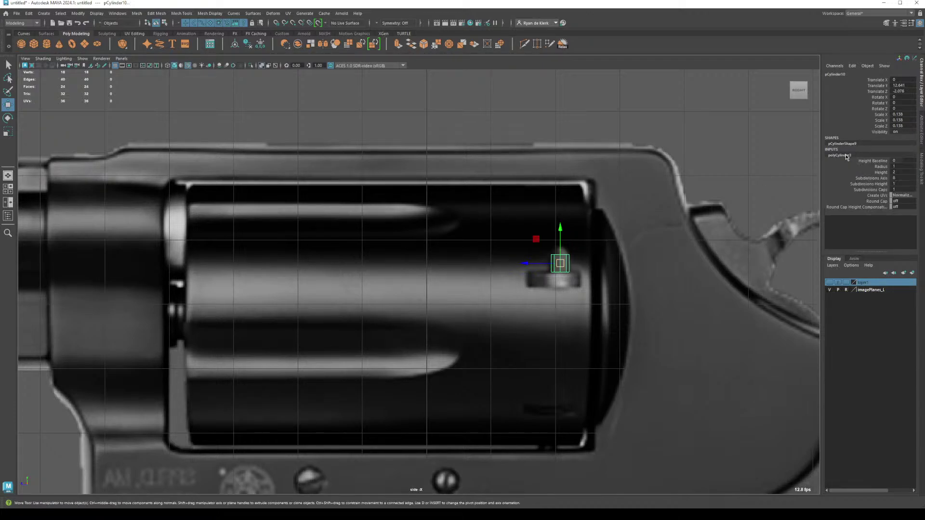
double_click(899, 178)
type("10")
key("Return")
Step: Stretch the notch cylinder upward by raising its top ring of vertices above the reference notch
left_click(660, 131)
scroll(636, 234, "up", 3)
left_click(611, 253)
right_click_drag(592, 144, 562, 146)
left_click_drag(558, 202, 659, 256)
left_click_drag(609, 213, 610, 170)
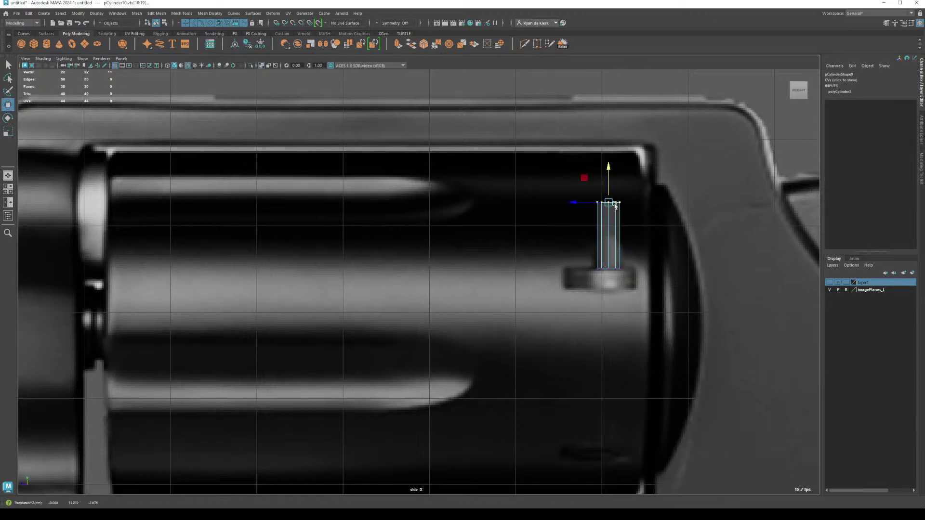
left_click_drag(570, 252, 628, 277)
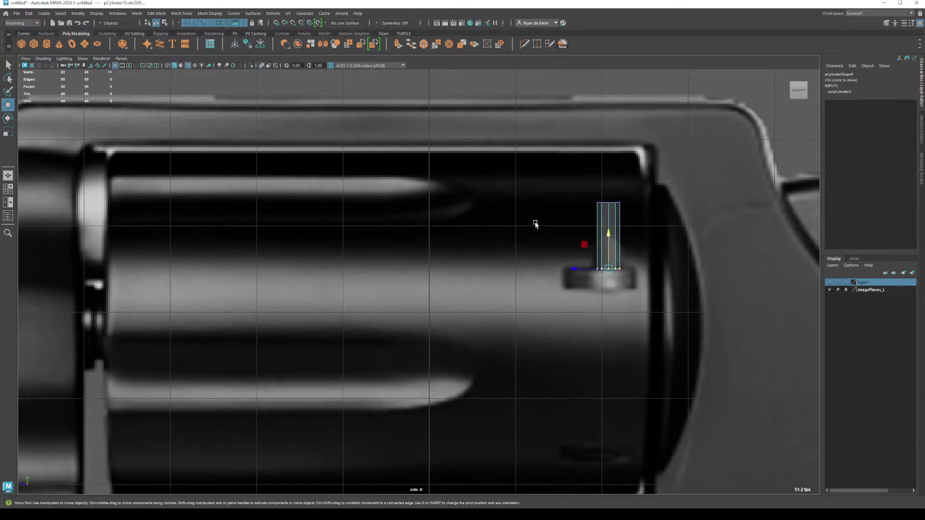
scroll(536, 223, "up", 2)
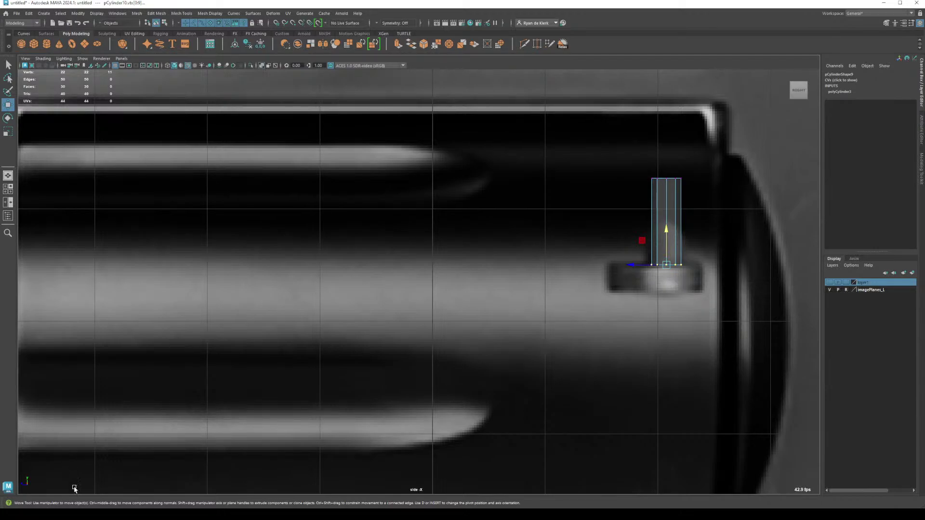
Step: Open the reference picture sw-governor-162410.png, examine the drum notches up close, and return to Maya
mouse_move(75, 513)
left_click(97, 481)
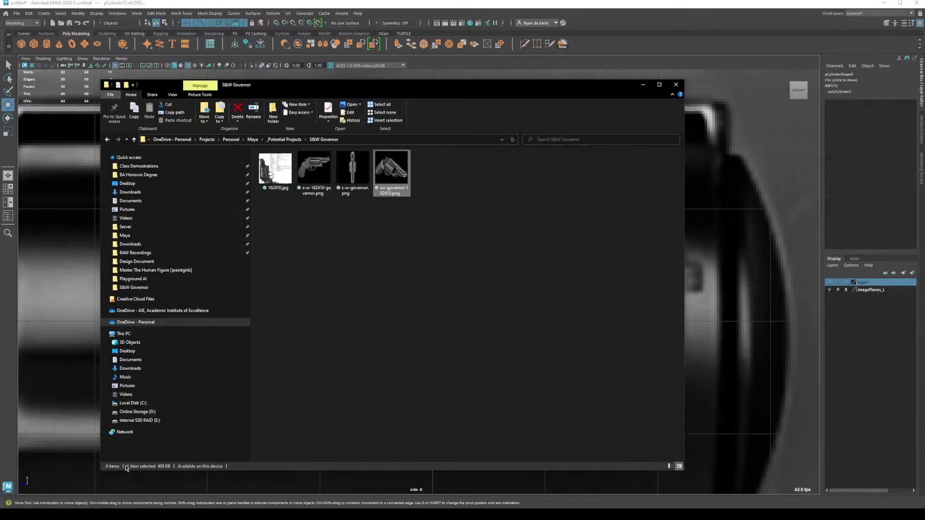
double_click(385, 174)
scroll(413, 206, "up", 5)
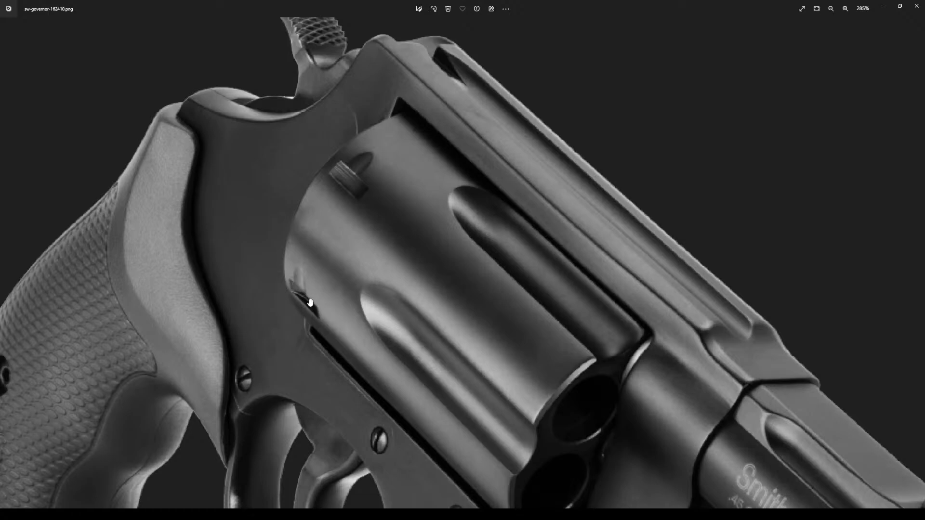
left_click(884, 9)
left_click(630, 68)
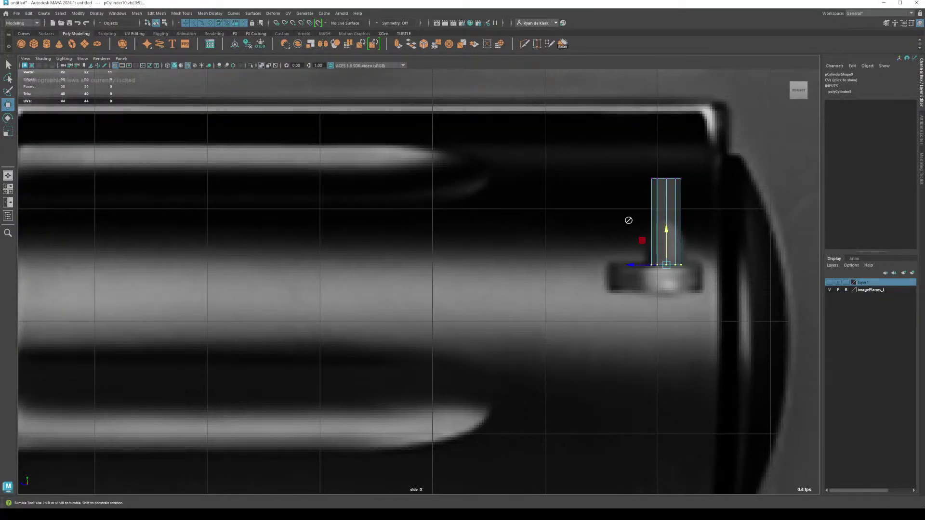
Step: Duplicate the stretched notch cylinder in place, working in the perspective view
left_click(5, 176)
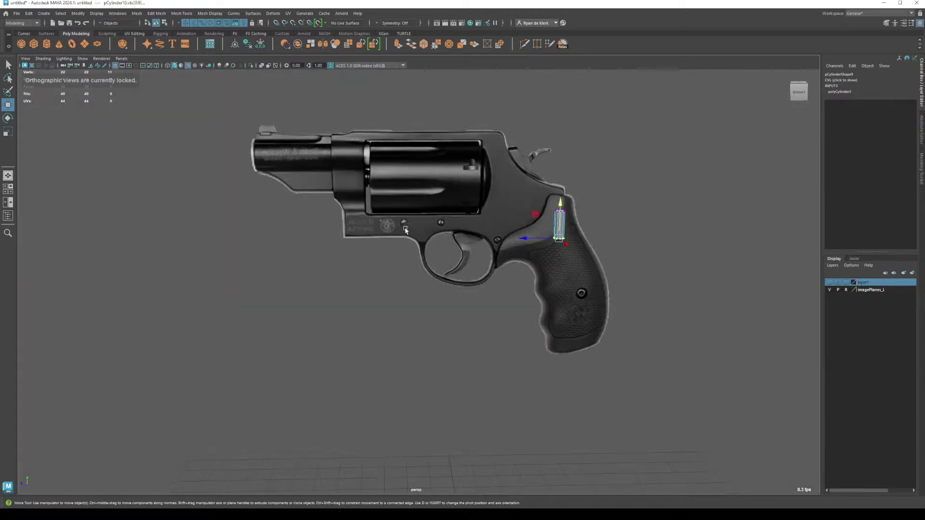
left_click(593, 217)
right_click_drag(565, 226, 576, 221)
left_click(597, 220)
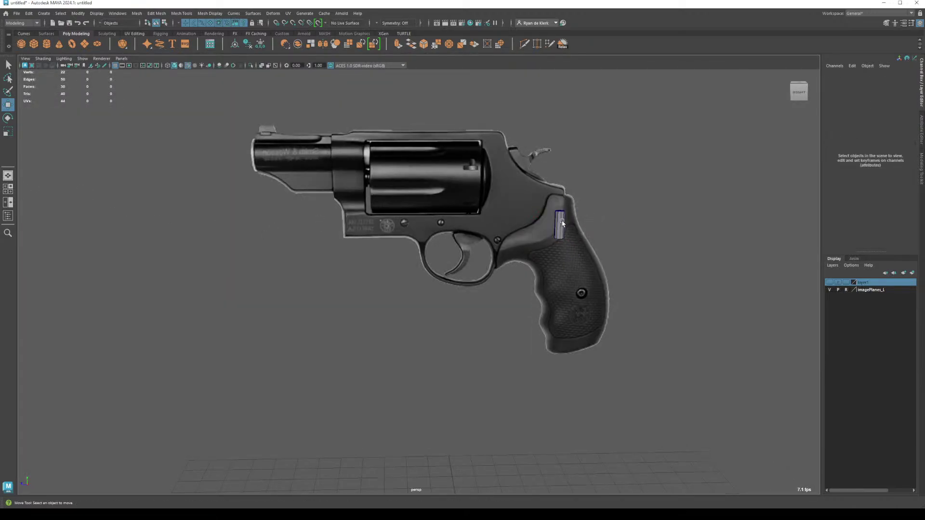
left_click(562, 223)
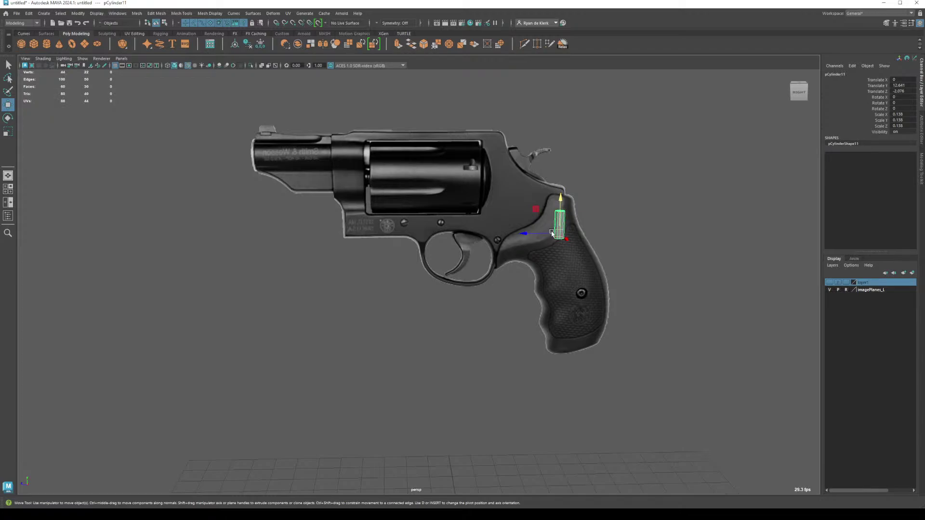
left_click_drag(552, 233, 546, 236, "alt")
scroll(614, 254, "up", 3)
key("f")
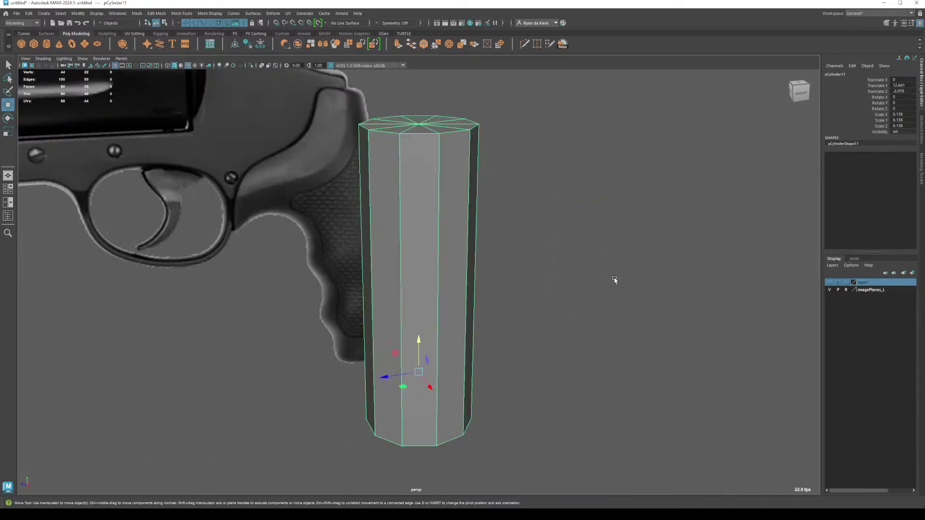
Step: Scale the duplicate into a short, wide collar and fit it around the lower end of the thin notch cylinder
scroll(615, 279, "down", 5)
key("r")
left_click_drag(419, 308, 476, 349)
key("w")
key("r")
left_click_drag(396, 326, 422, 339, "alt")
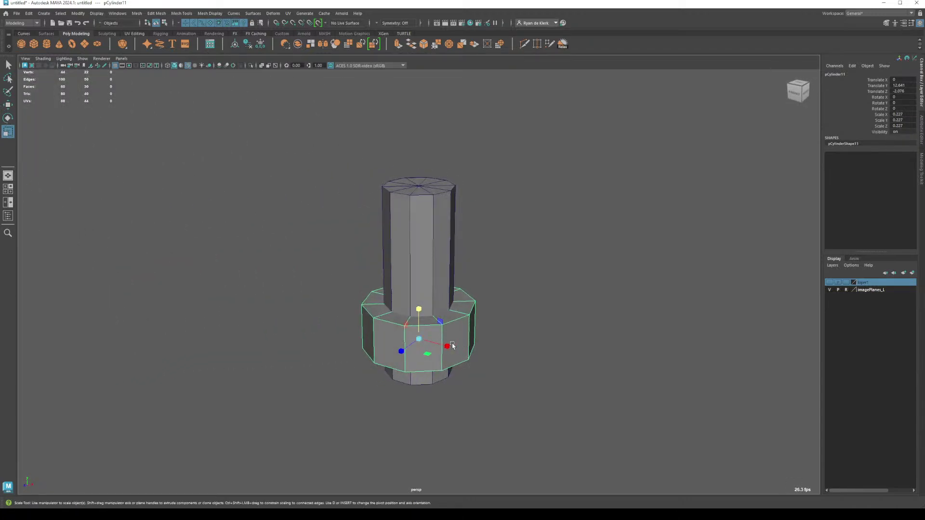
key("w")
mouse_move(456, 351)
left_mouse_down()
mouse_move(476, 347)
mouse_move(450, 359)
left_mouse_up()
key("r")
left_click_drag(397, 351, 377, 354)
left_click_drag(436, 366, 438, 367)
Step: Show layer1 again and move the thin cylinder and collar together out beside the drum, to about X 2.425
left_click(830, 283)
left_click_drag(557, 285, 612, 341, "alt")
scroll(613, 342, "down", 5)
left_click(830, 283)
left_click_drag(356, 215, 420, 301)
left_click(830, 283)
scroll(557, 342, "down", 3)
scroll(558, 342, "down", 3)
key("w")
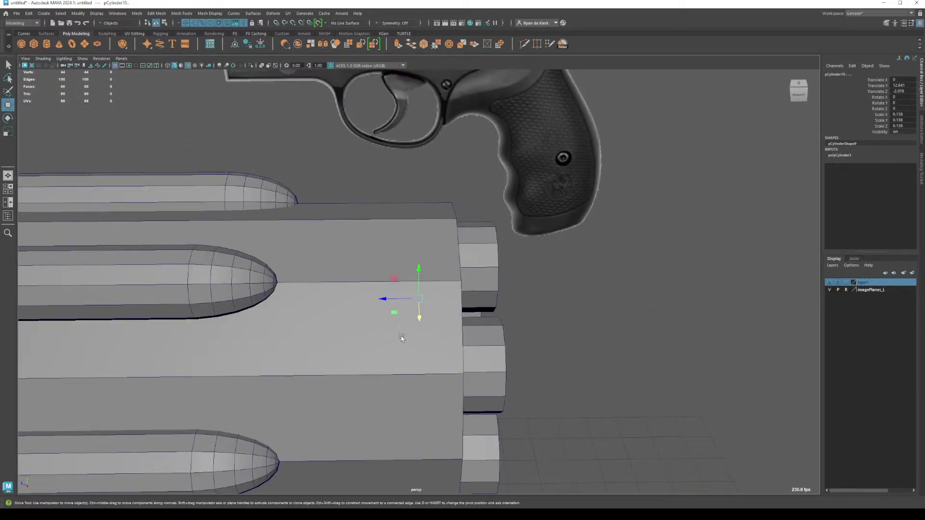
left_click_drag(402, 337, 479, 371, "alt")
left_click_drag(449, 313, 562, 405)
left_click_drag(422, 370, 222, 288, "alt")
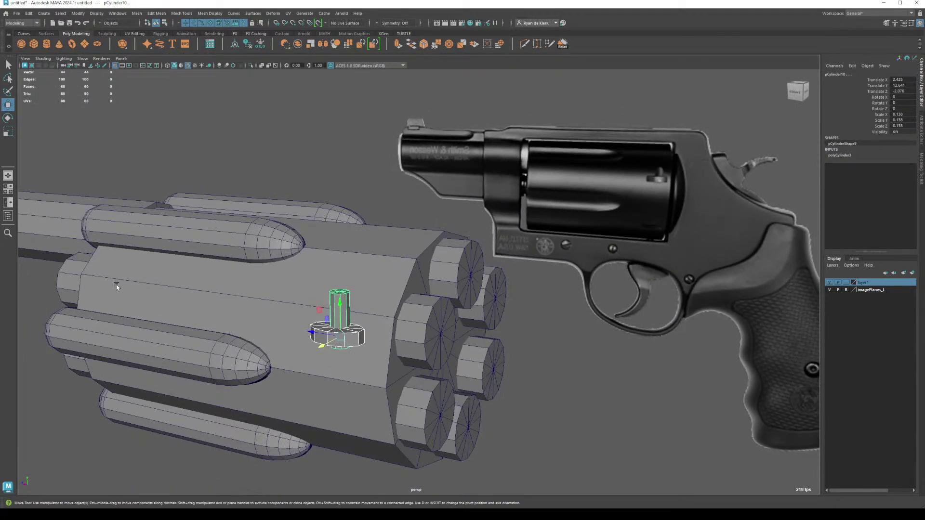
Step: Move the thin cylinder and collar in against the drum's outer surface and rotate them about 40.7° around Z
left_click_drag(166, 279, 300, 251, "alt")
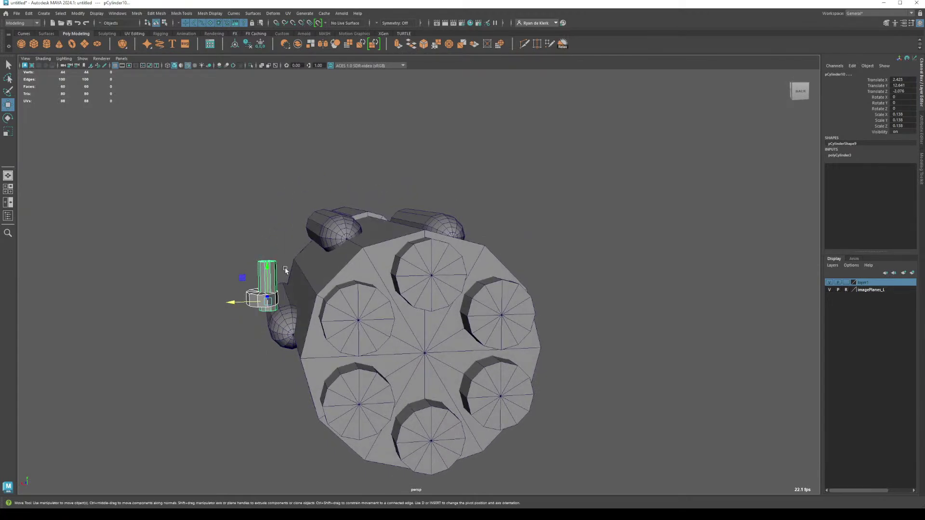
right_click_drag(265, 281, 312, 307, "alt")
middle_click_drag(312, 307, 427, 319, "alt")
key("e")
left_click_drag(296, 303, 330, 279)
Step: Reposition the thin cylinder and collar on the drum's outer face at about X 1.819, Y 12.856, Z -1.823
key("w")
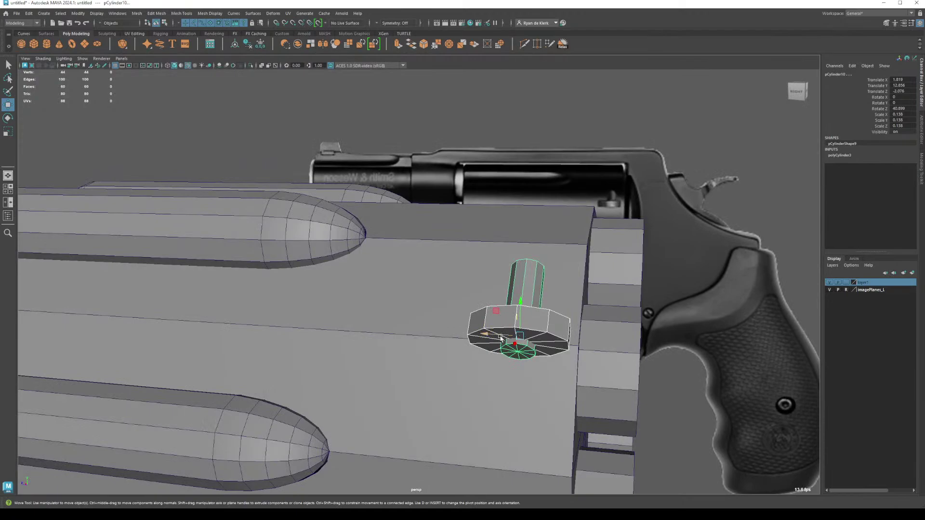
left_click_drag(502, 338, 468, 338)
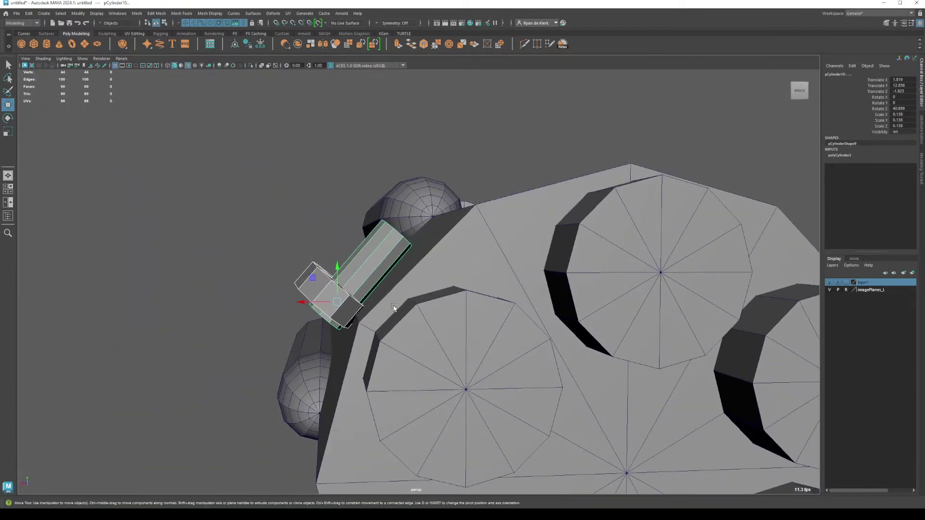
middle_click_drag(394, 308, 467, 336, "alt")
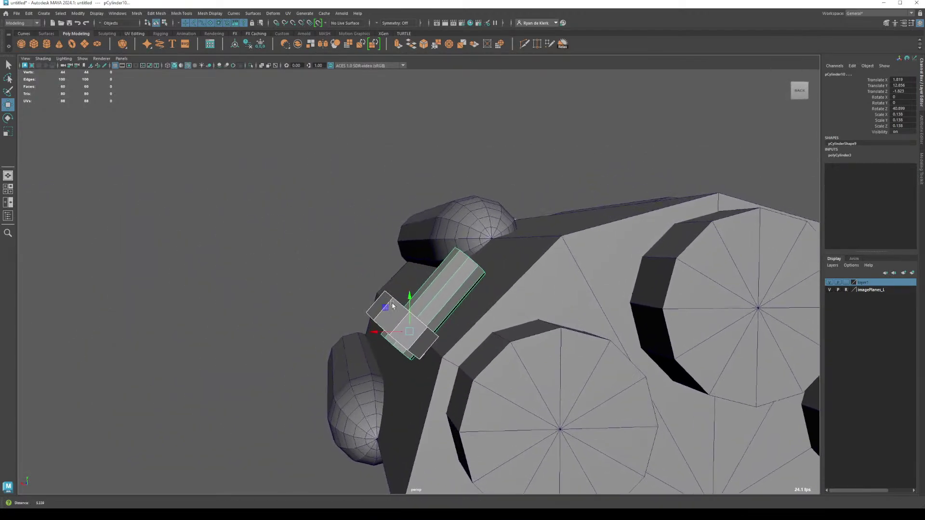
Step: Set the Z rotation of the thin cylinder and collar to 35 to align them with the drum's face
scroll(419, 333, "up", 2)
key("e")
mouse_move(397, 315)
left_mouse_down()
mouse_move(405, 317)
mouse_move(396, 313)
left_mouse_up()
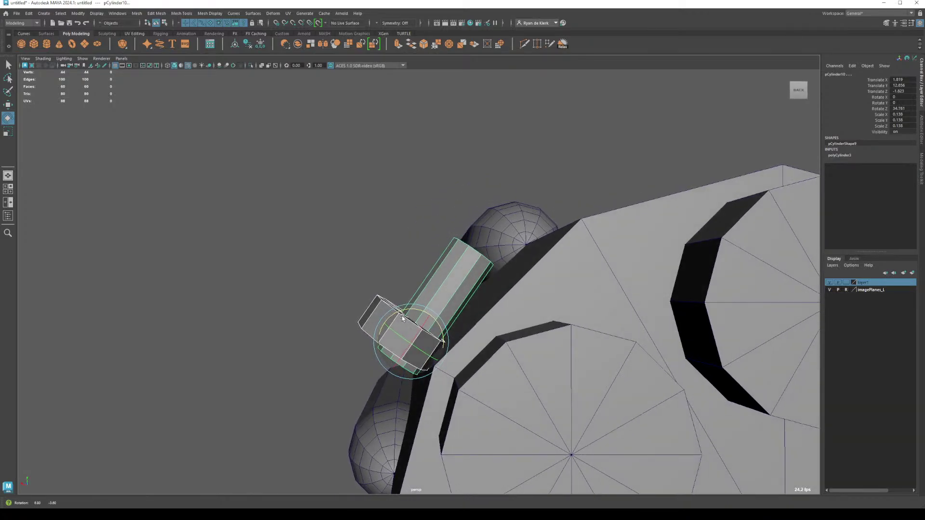
left_click(907, 107)
type("35")
key("Return")
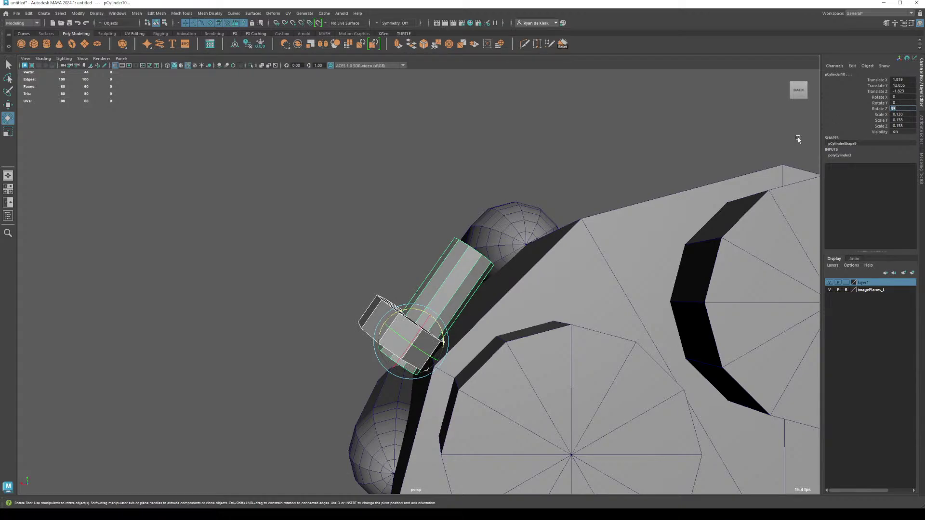
left_click_drag(505, 216, 425, 248, "alt")
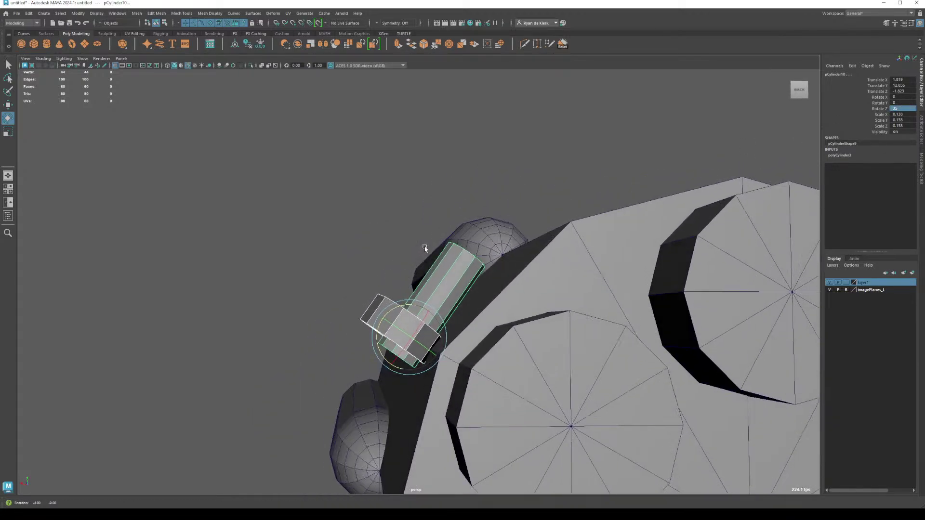
Step: Examine from several angles how the collar sits on the thin cylinder at the drum's outer face
scroll(309, 223, "up", 3)
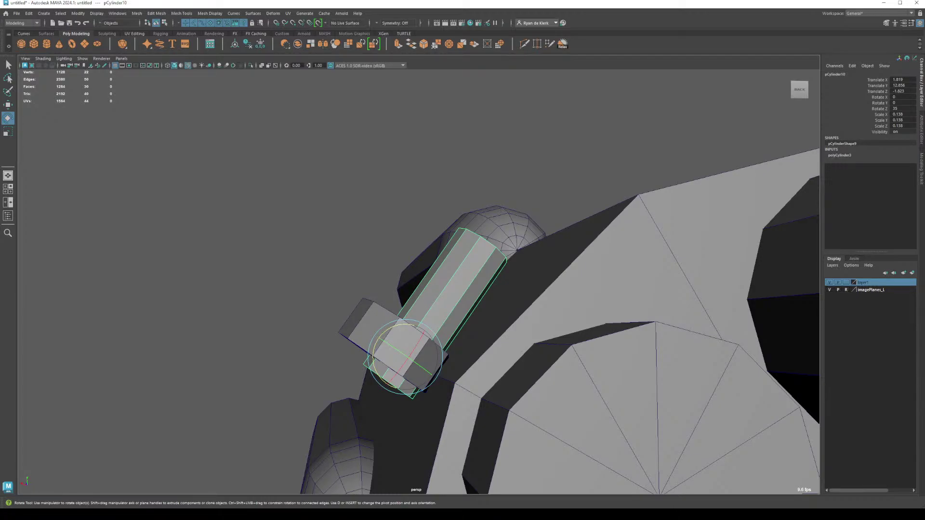
left_click(394, 286)
left_click_drag(395, 286, 479, 314, "alt")
scroll(392, 302, "up", 3)
left_click(492, 334)
key("f")
scroll(553, 400, "down", 5)
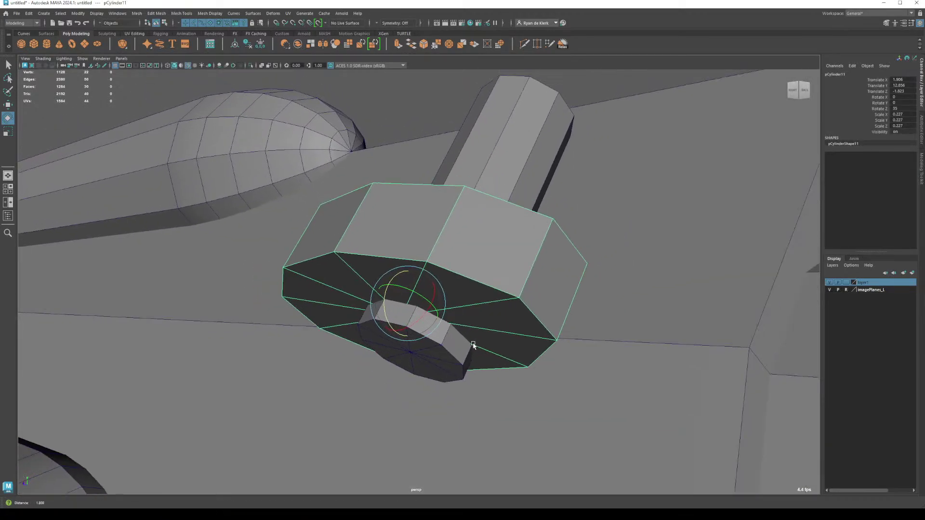
left_click_drag(472, 346, 407, 324, "alt")
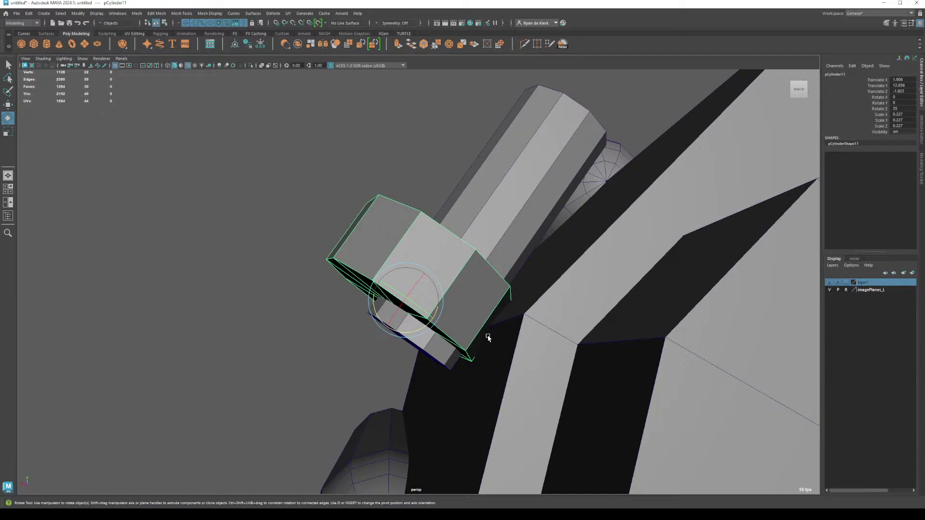
Step: Isolate the collar and the thin cylinder from the rest of the model
left_click(365, 197)
left_click_drag(365, 197, 467, 249, "alt")
left_click(444, 268)
key("w")
scroll(431, 278, "down", 1)
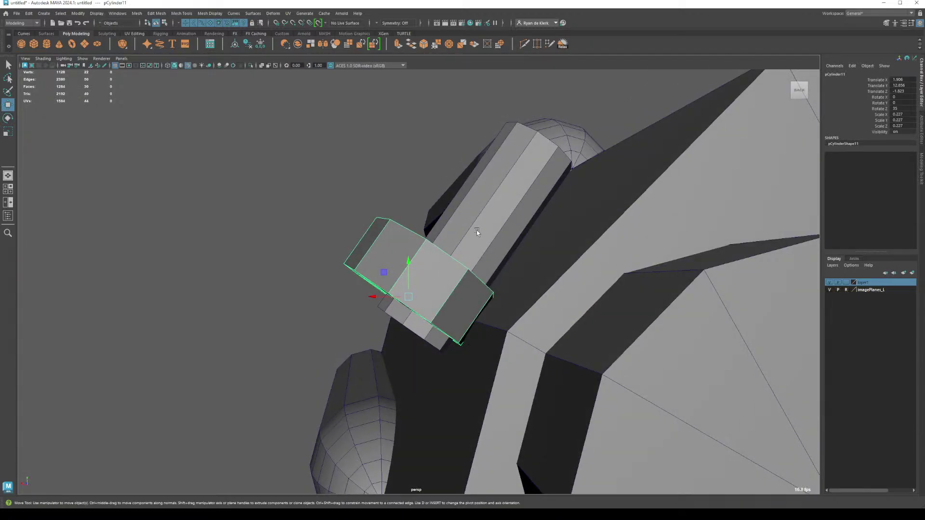
left_click(477, 231, "shift")
key("ctrl+1")
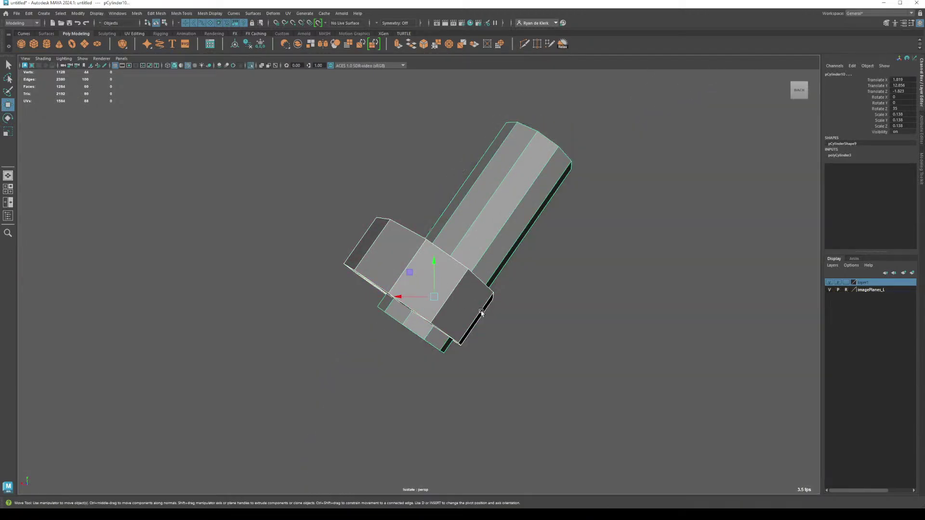
Step: Examine the isolated collar against the protruding end of the thin cylinder
left_click_drag(481, 312, 485, 312, "alt")
left_click(531, 315)
left_click(463, 310)
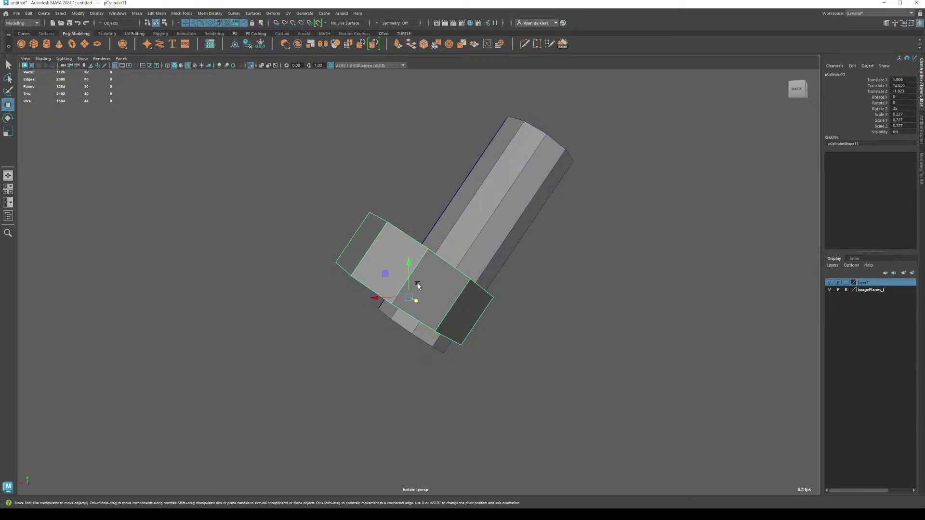
left_click_drag(418, 286, 396, 273, "alt")
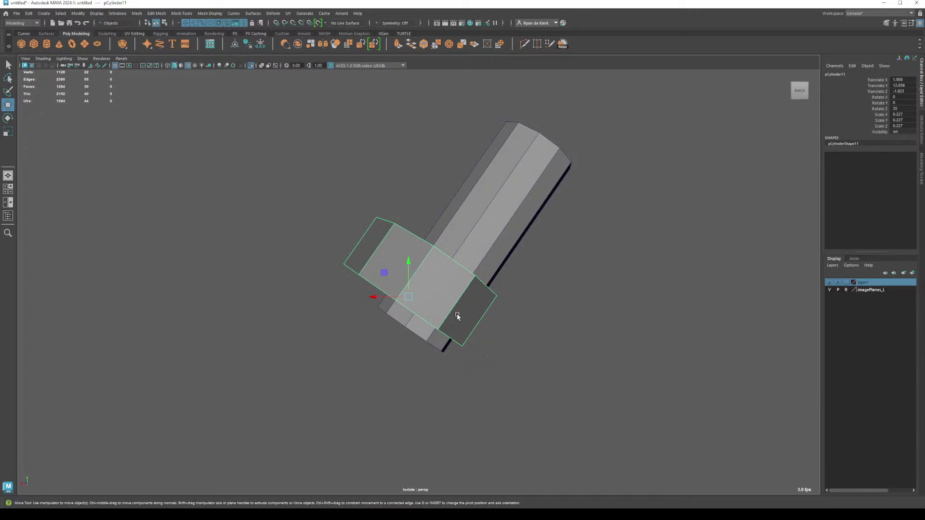
left_click_drag(457, 316, 413, 287, "alt")
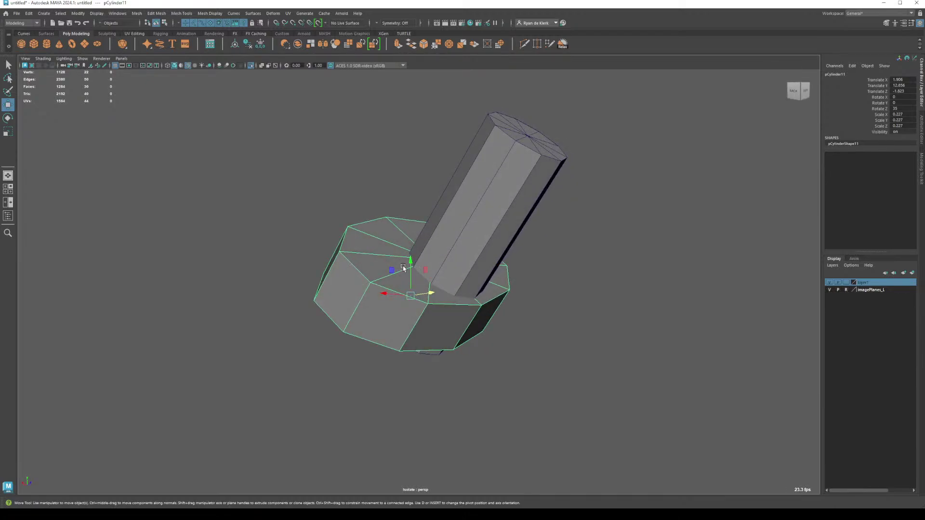
left_click(399, 178)
left_click(389, 184)
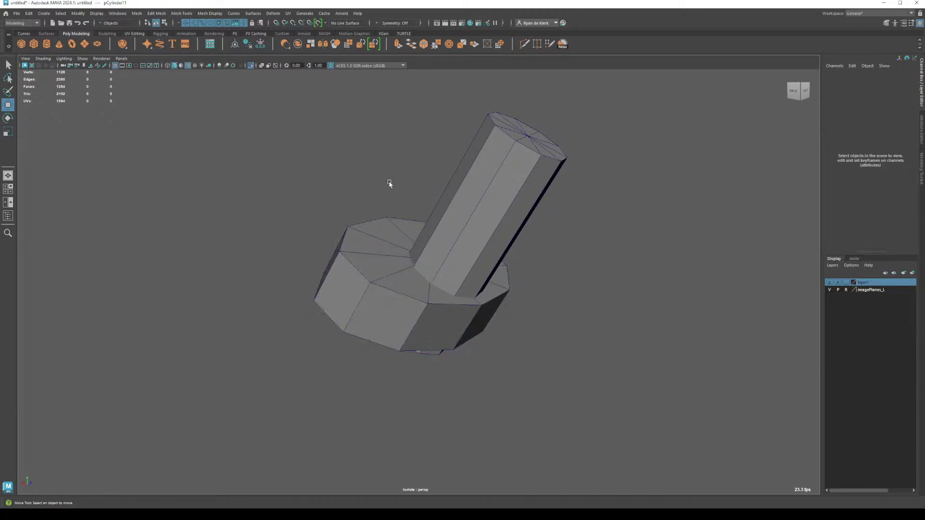
Step: Move the collar's pivot to a corner vertex on its outer rim
left_click(373, 260)
left_click_drag(384, 183, 361, 176)
mouse_move(404, 297)
left_mouse_down("alt")
mouse_move(431, 291)
mouse_move(413, 303)
mouse_move(403, 292)
mouse_move(412, 297)
left_mouse_up("alt")
key("d")
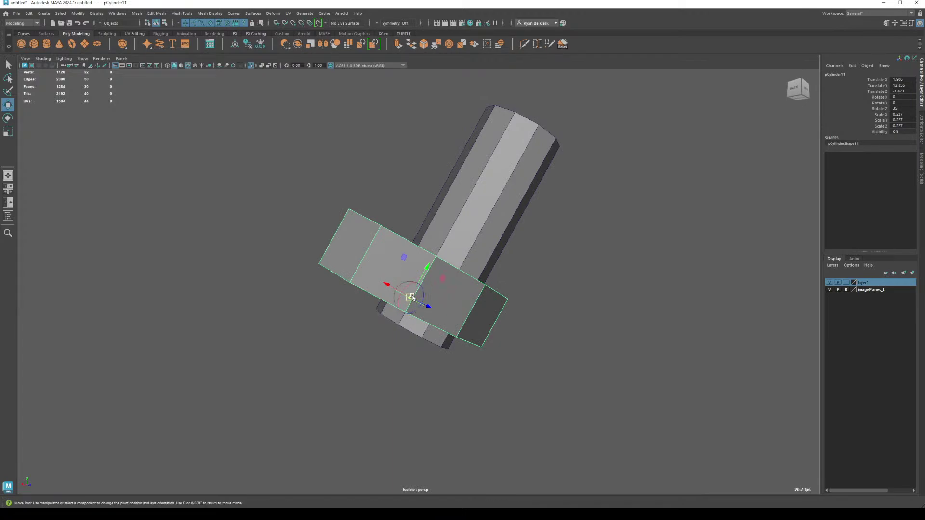
left_click_drag(458, 347, 487, 359, "alt")
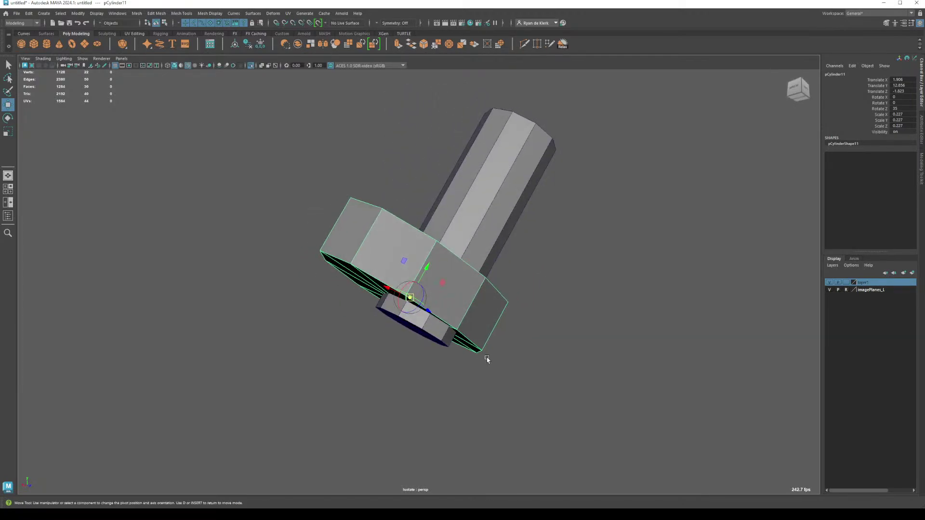
left_click(456, 331)
left_click(456, 331)
Step: Snap the collar along its axis to the thin cylinder's outer end, at about X 1.964, Y 12.831
left_click_drag(442, 337, 481, 300, "alt")
key("v")
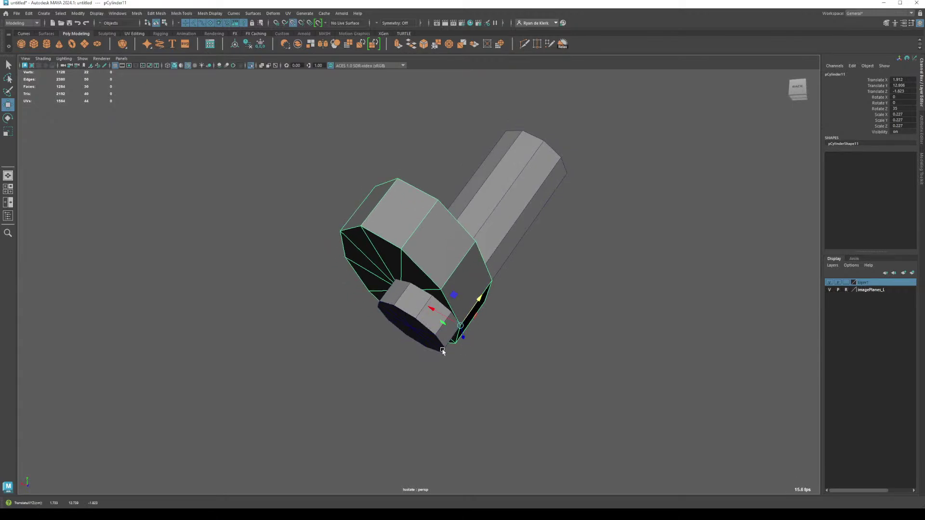
left_click_drag(443, 351, 444, 350)
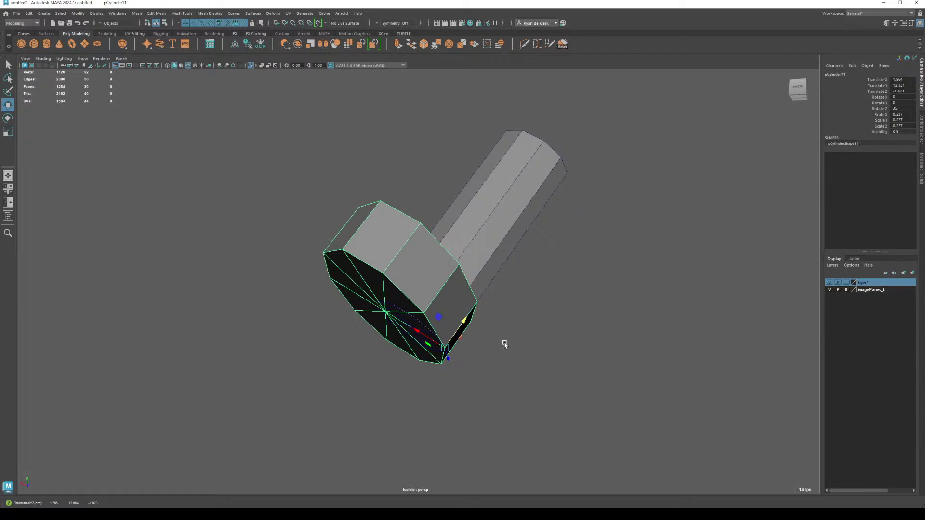
left_click(553, 338)
left_click_drag(537, 366, 492, 345, "alt")
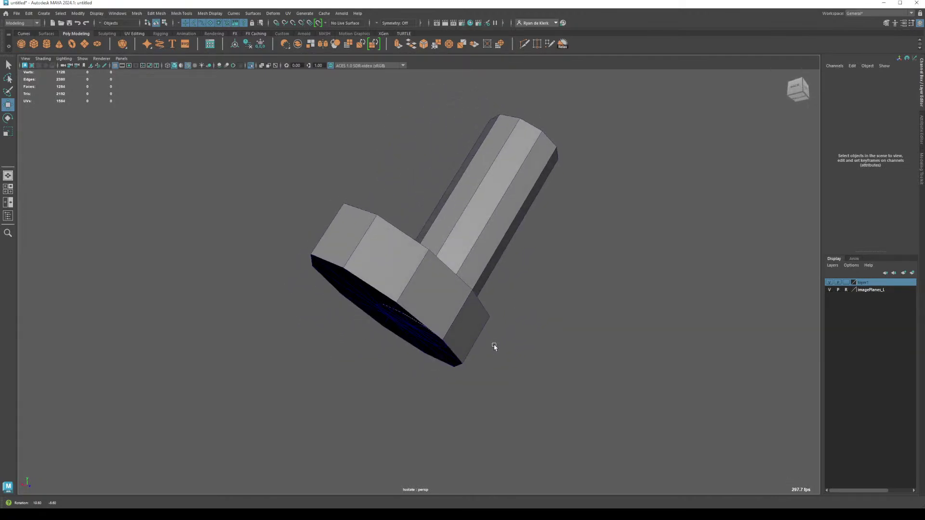
Step: Nudge the thin cylinder along its axis to about X 1.809, behind the collar's outer face, and end the isolation
left_click(470, 263)
left_click_drag(495, 292, 584, 296, "alt")
left_click(581, 300)
left_click(489, 280)
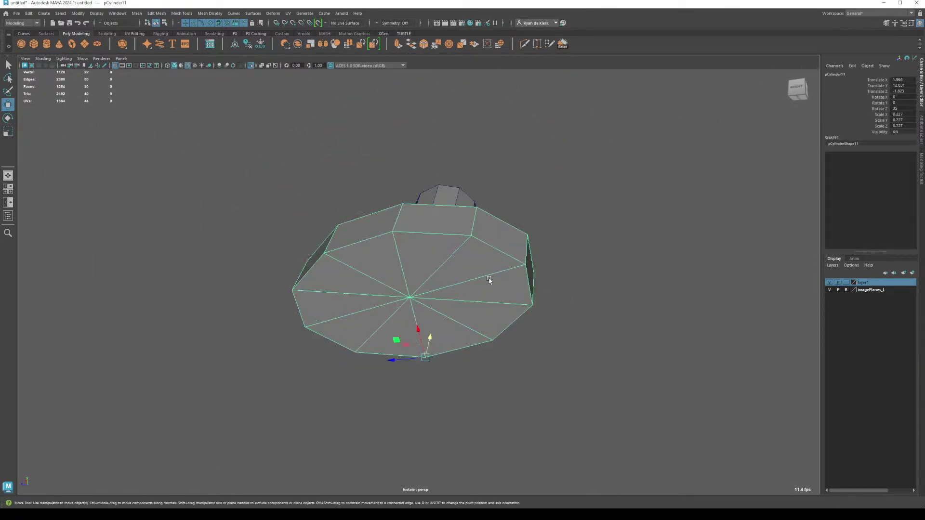
left_click_drag(486, 297, 496, 314, "alt")
key("ctrl+1")
Step: Move the thin cylinder and collar together into the drum, placing the cylinder at about X 1.744, Y 12.824
right_click_drag(610, 368, 512, 274, "alt")
left_click_drag(512, 274, 329, 240, "alt")
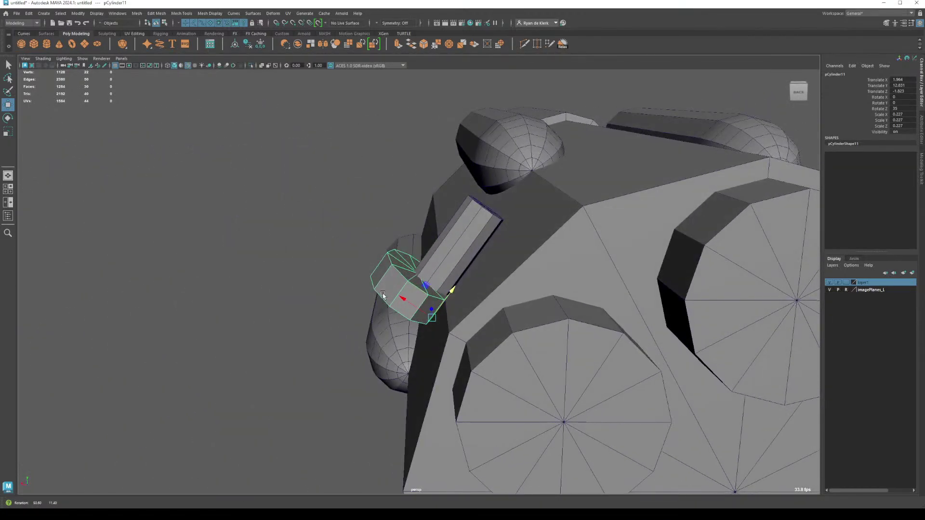
right_click_drag(328, 240, 449, 242, "alt")
left_click(448, 249, "shift")
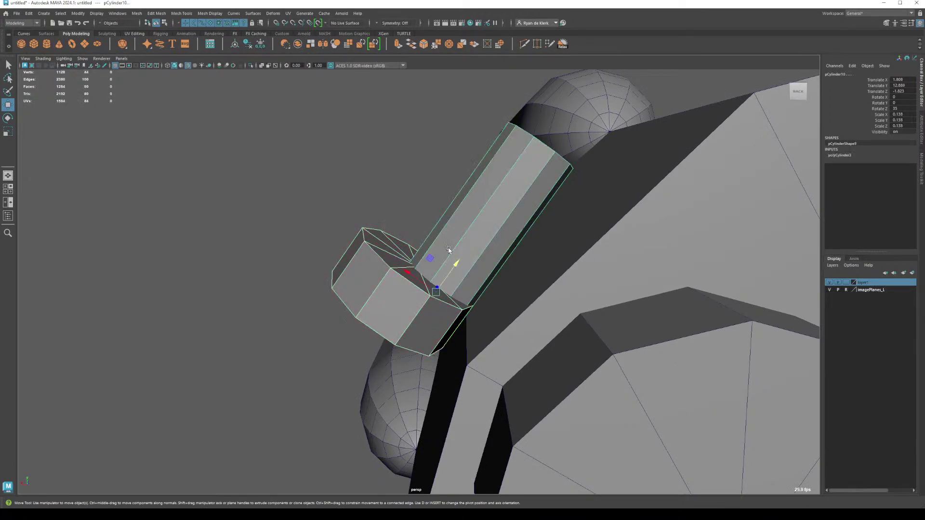
left_click_drag(411, 274, 436, 293)
left_click_drag(436, 293, 487, 284, "alt")
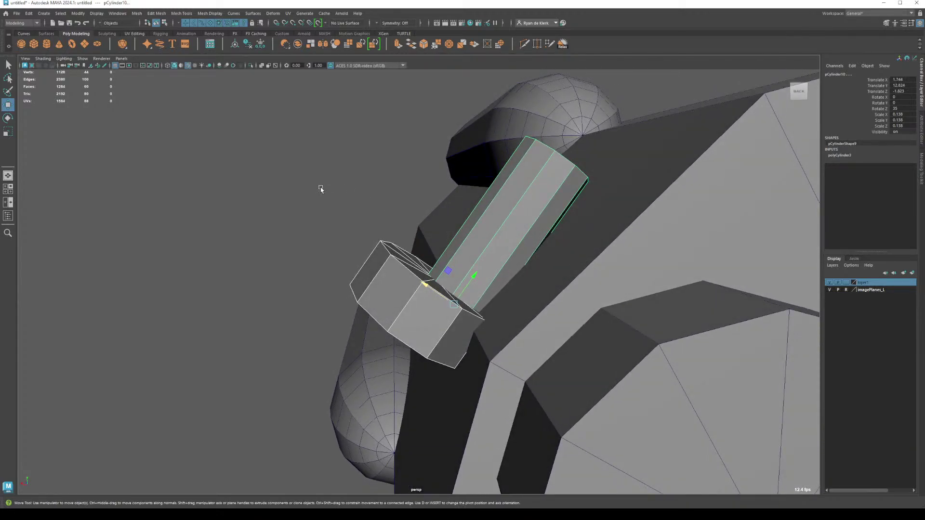
Step: Merge the thin cylinder and collar into one cutter with a Boolean Union
left_click(320, 188)
left_click(450, 263)
left_click(403, 291, "shift")
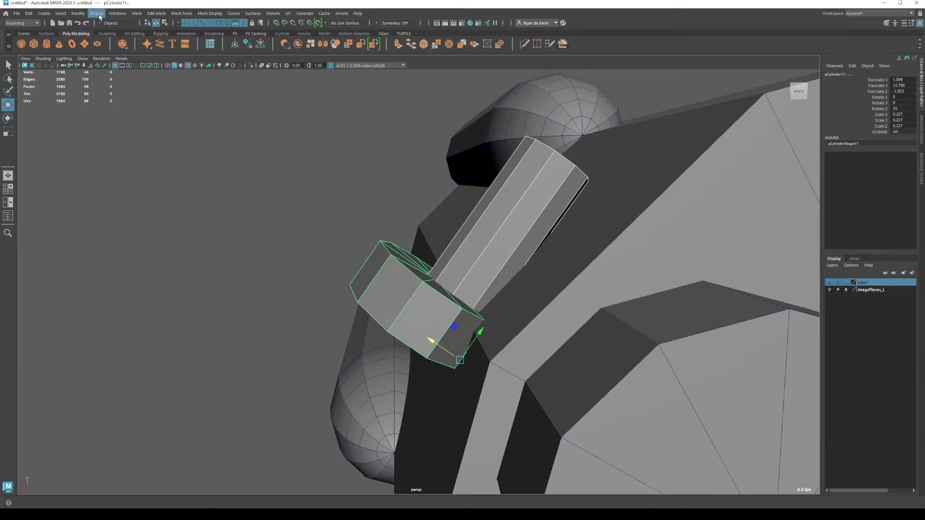
left_click(151, 14)
mouse_move(137, 14)
mouse_move(148, 34)
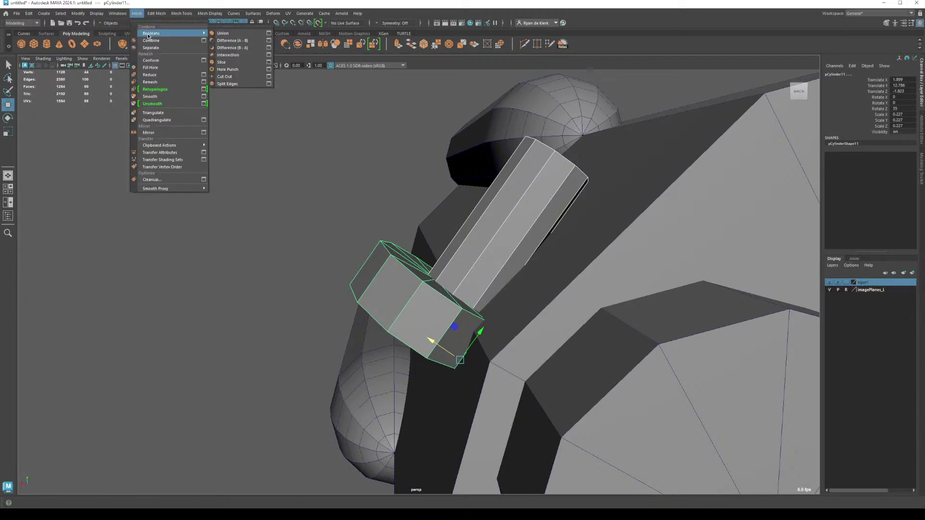
left_click(223, 34)
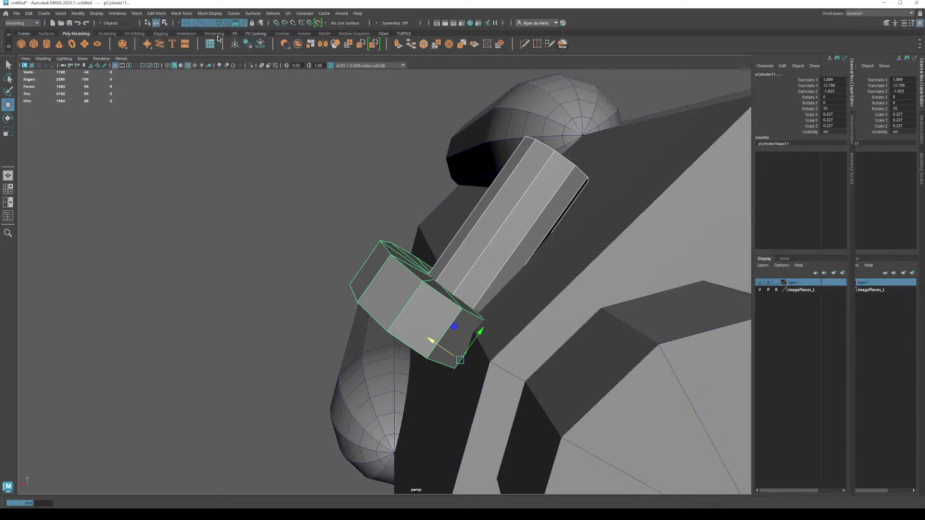
Step: Delete the construction history of the merged cutter and display its channel values
left_click(248, 169)
left_click_drag(247, 169, 344, 229, "alt")
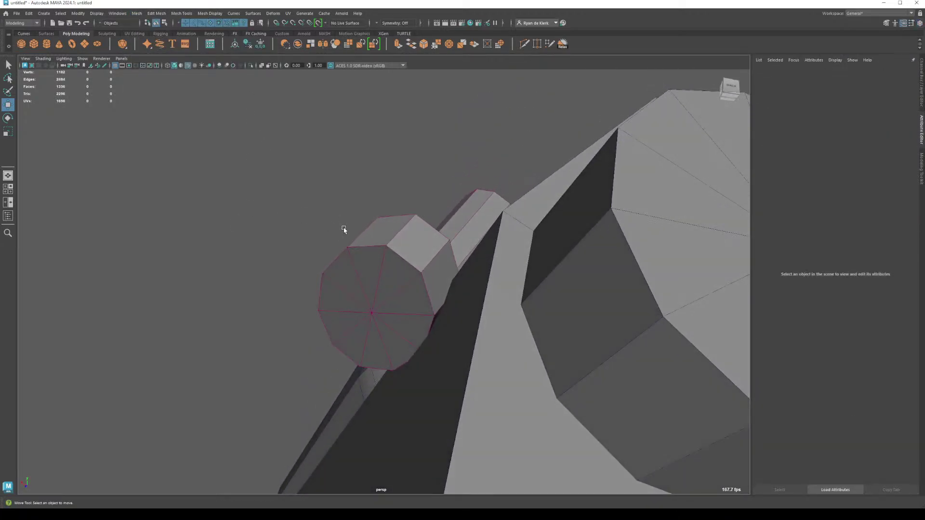
left_click(369, 243)
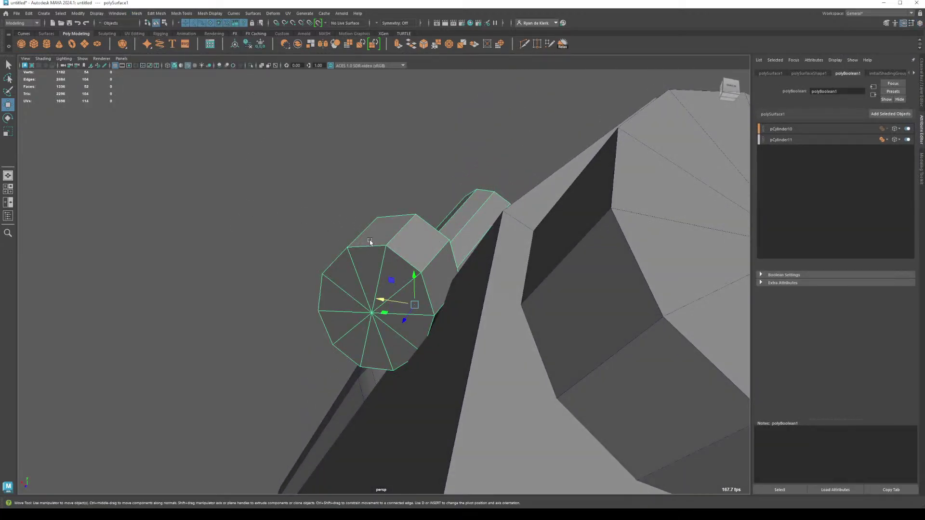
key("alt+shift+d")
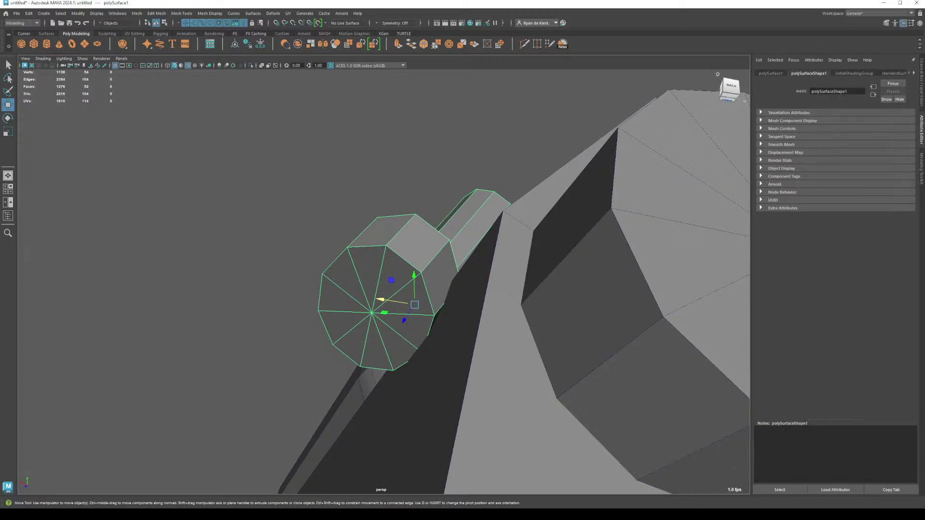
left_click(922, 100)
Step: Subtract the merged cutter from the drum with a Boolean Difference (A-B)
left_click(433, 164)
left_click_drag(433, 166, 506, 260, "alt")
left_click(584, 264)
left_click(469, 247)
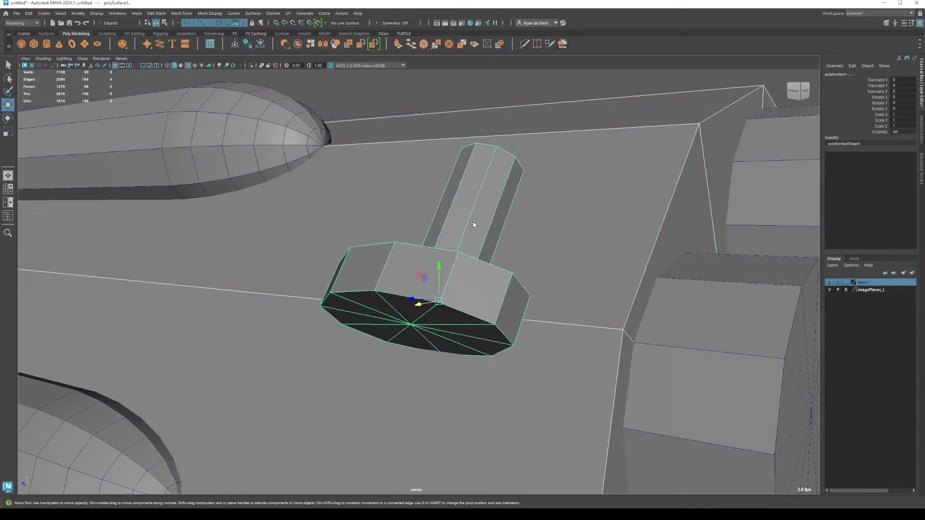
left_click(137, 13)
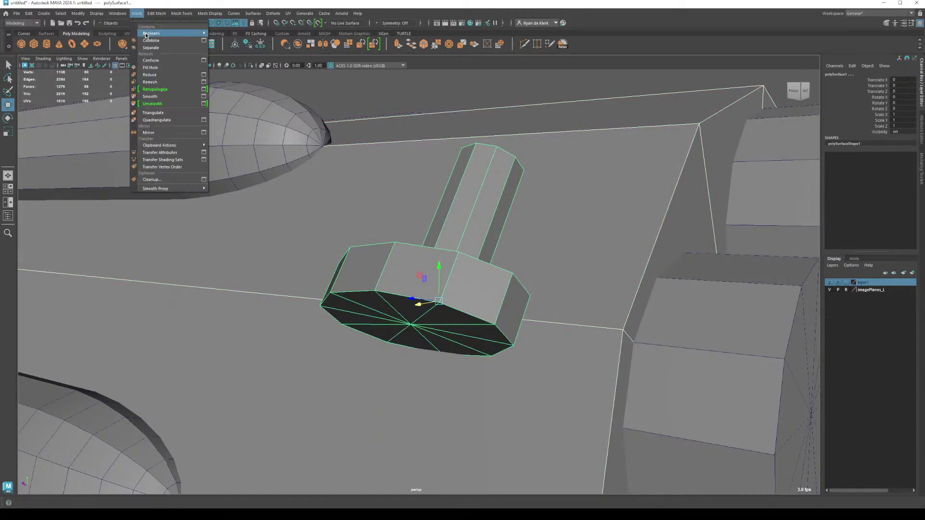
mouse_move(159, 30)
left_click(236, 40)
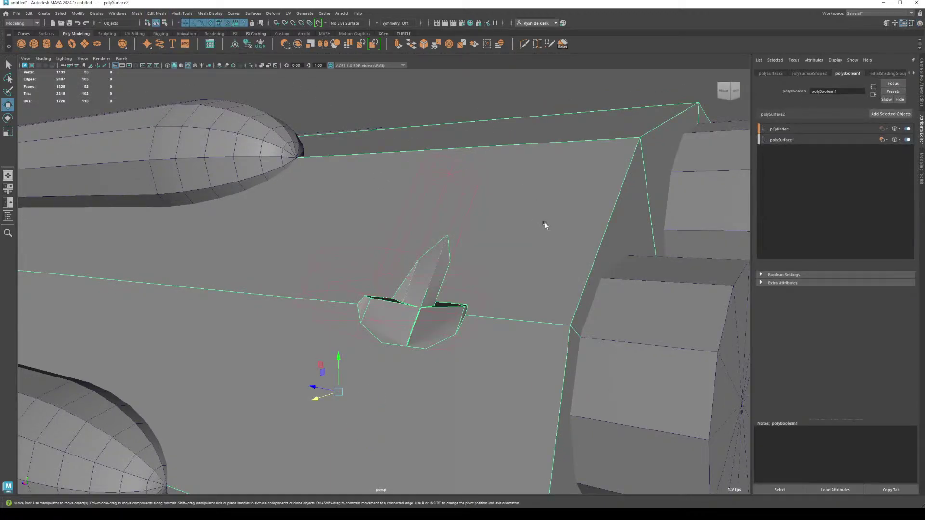
Step: Try shifting the cutter within the drum's live boolean to adjust the notch, checking it from several angles
left_click_drag(545, 225, 410, 292, "alt")
left_click(387, 300)
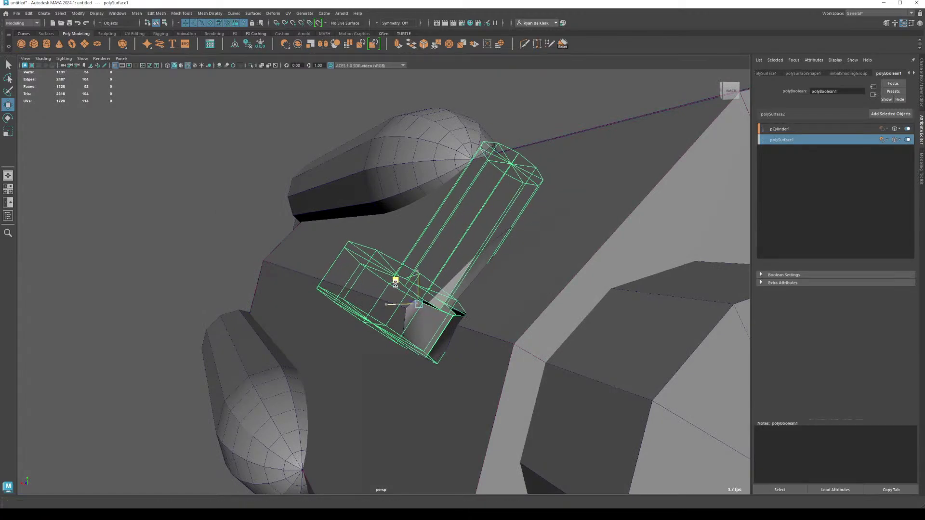
left_click_drag(401, 287, 402, 288)
mouse_move(409, 291)
left_mouse_down("alt")
mouse_move(466, 309)
mouse_move(455, 291)
mouse_move(417, 292)
left_mouse_up("alt")
left_click_drag(603, 337, 405, 299, "alt")
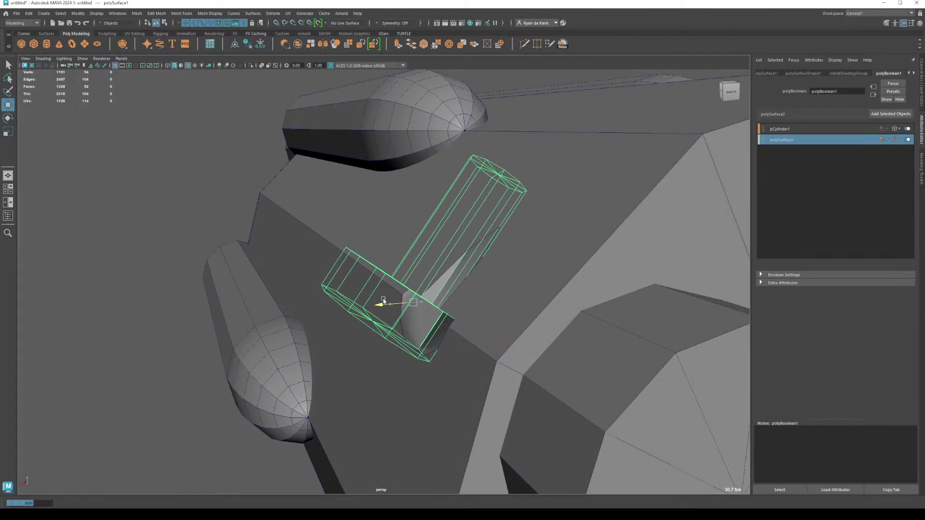
left_click_drag(384, 301, 448, 270, "alt")
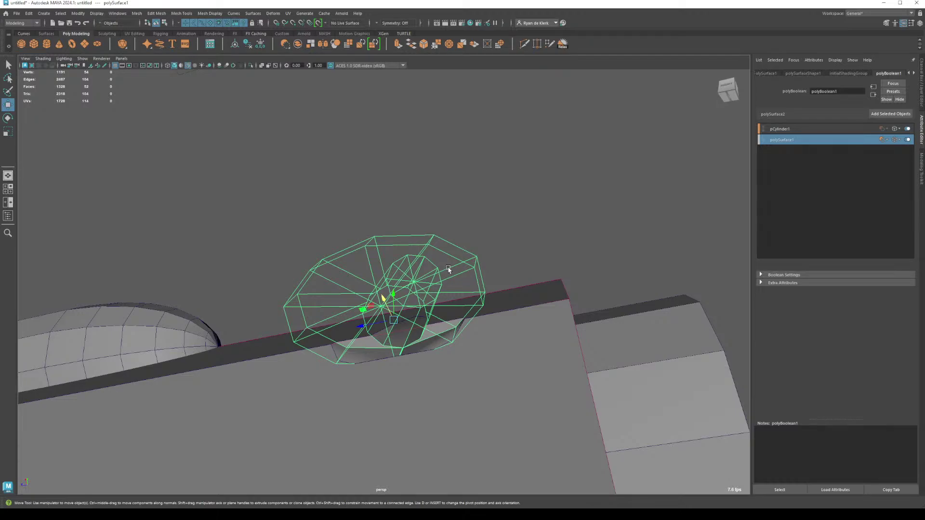
left_click(489, 221)
left_click_drag(490, 221, 436, 273, "alt")
left_click(419, 267)
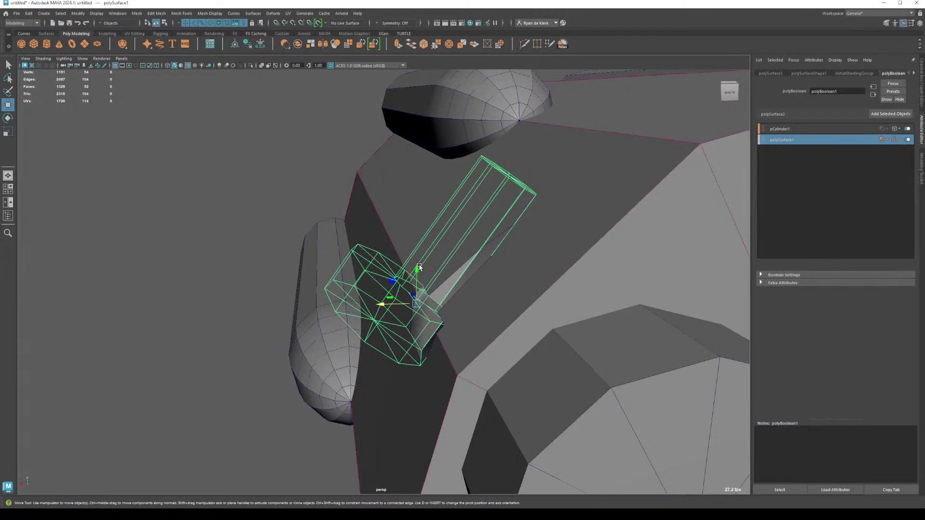
right_click_drag(432, 268, 322, 232, "alt")
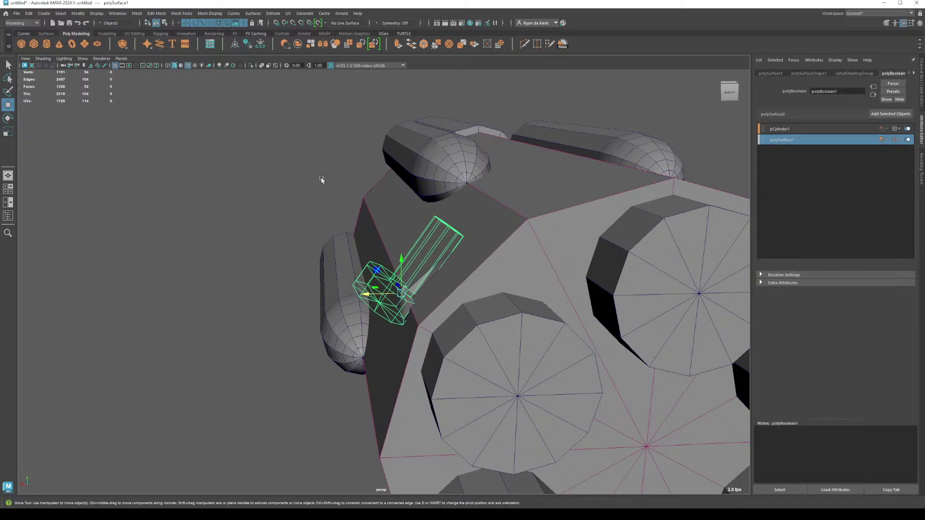
Step: Undo the drum subtraction, the union and the inward move, back to the separate thin cylinder and collar
key("ctrl+z")
key("ctrl+z")
key("ctrl+z")
key("ctrl+z")
key("ctrl+z")
key("ctrl+z")
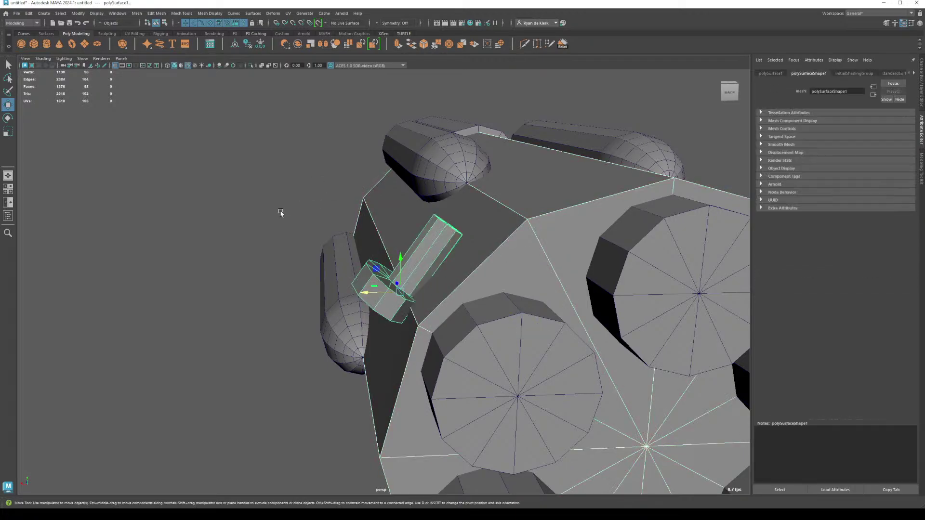
key("shift+z")
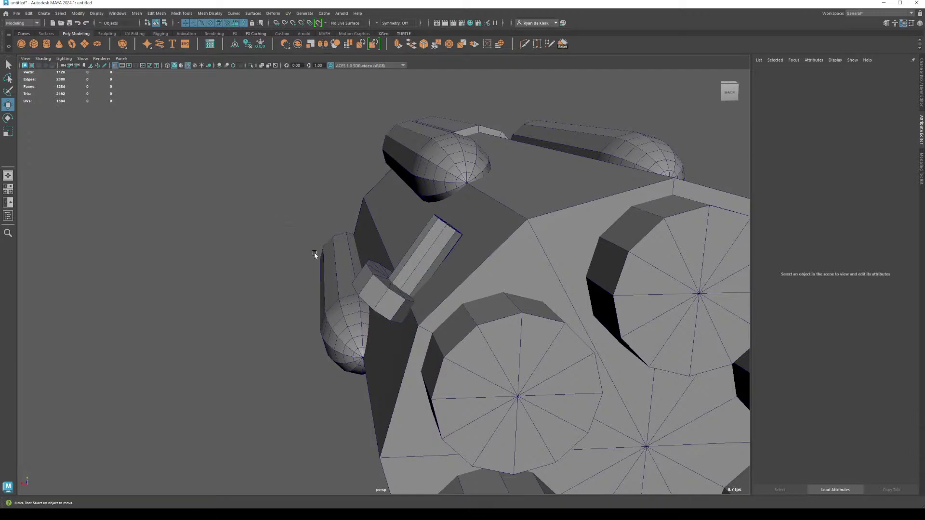
key("ctrl+z")
key("ctrl+z")
key("ctrl+z")
key("ctrl+z")
key("ctrl+z")
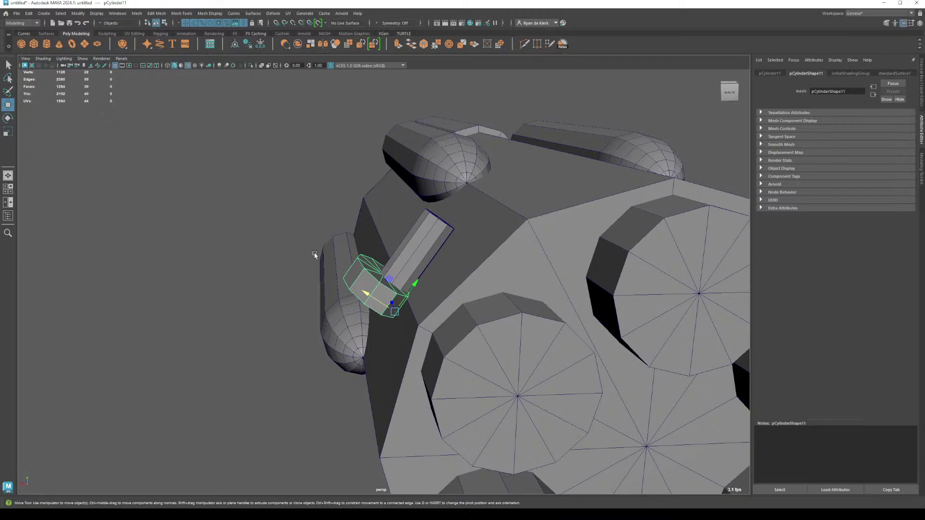
Step: Isolate the thin cylinder and the collar and display the collar's channel values
left_click(266, 220)
left_click_drag(293, 256, 364, 293, "alt")
scroll(387, 277, "up", 4)
left_click(387, 277)
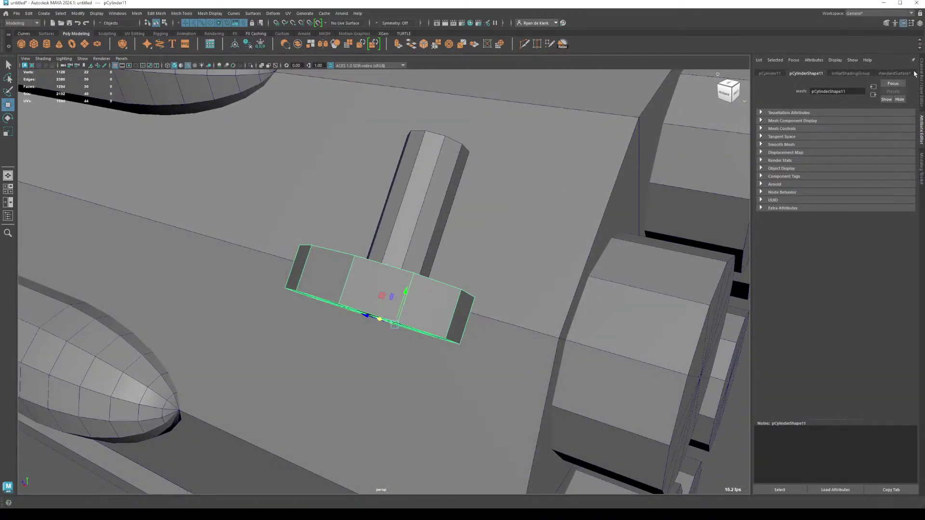
left_click(922, 80)
key("ctrl+1")
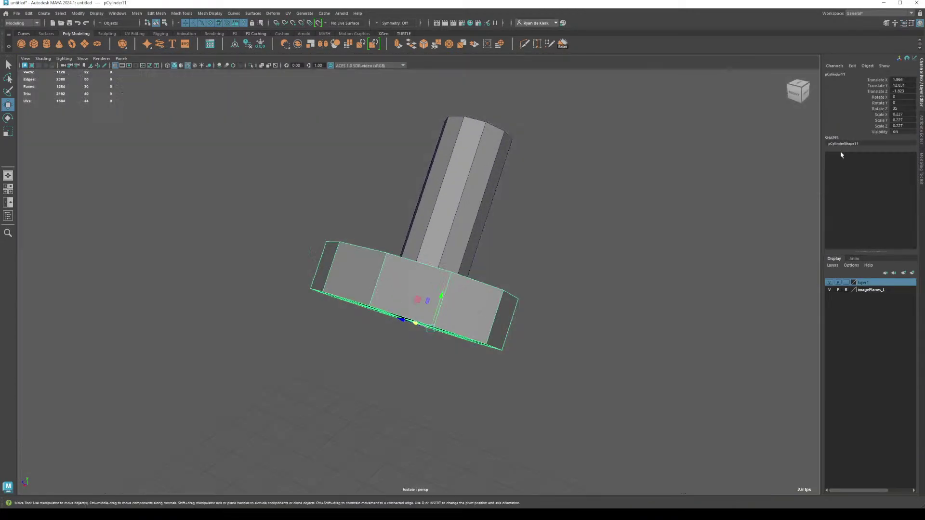
Step: Try setting the thin cylinder's axis subdivisions to 16
key("ctrl+z")
key("ctrl+z")
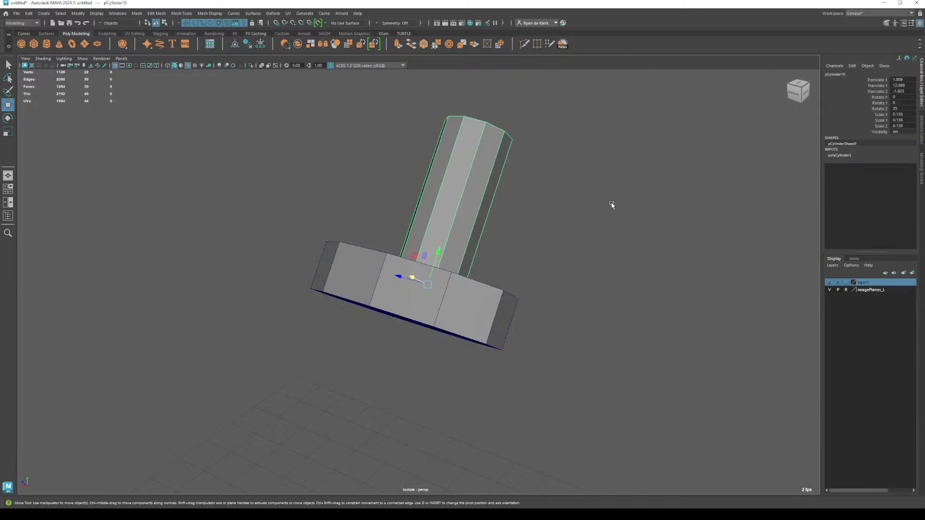
left_click(839, 156)
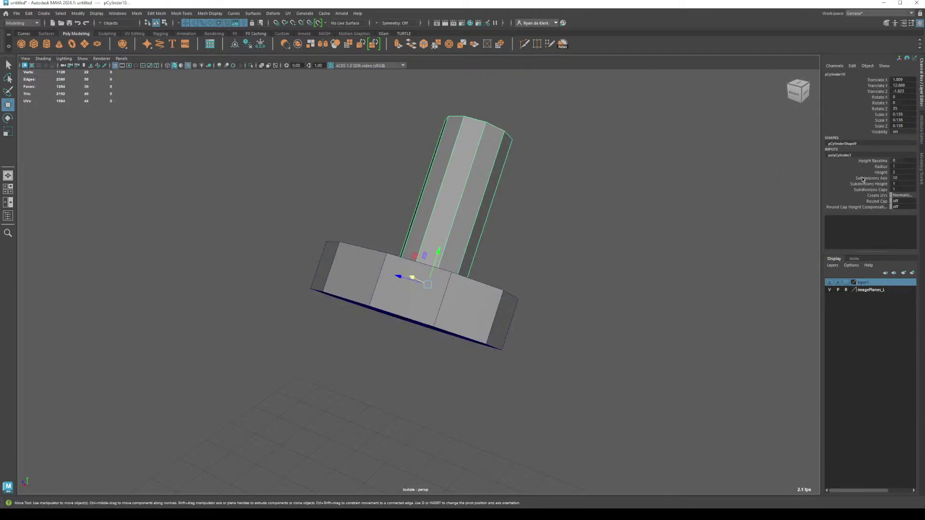
double_click(899, 177)
type("16")
key("Return")
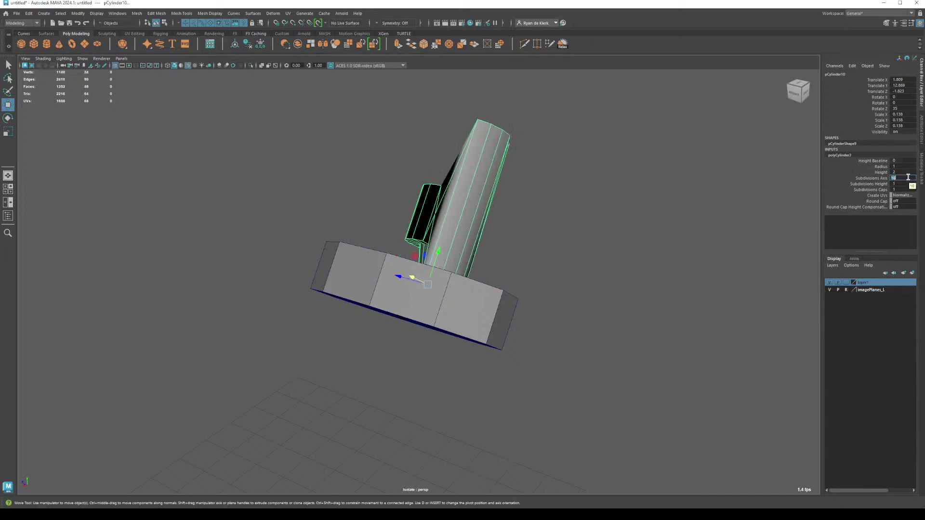
Step: Undo the subdivision change and the earlier edits until both notch cutter pieces are removed, and show the full scene again
key("ctrl+z")
key("ctrl+z")
key("ctrl+z")
key("ctrl+z")
key("ctrl+z")
key("ctrl+z")
key("ctrl+z")
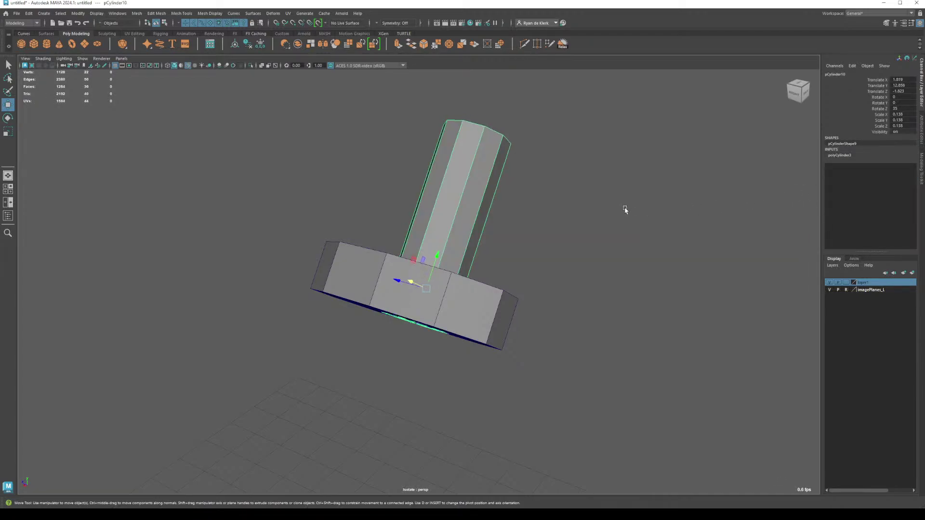
key("ctrl+z")
key("ctrl+z")
key("ctrl+z")
key("ctrl+z")
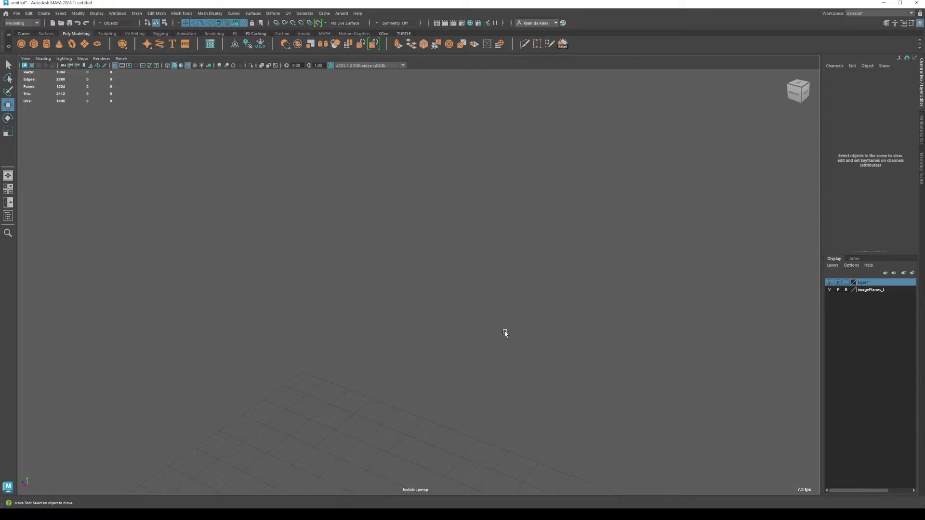
key("ctrl+1")
Step: Create a new polygon cylinder at the origin with 16 axis subdivisions
right_click_drag(534, 329, 424, 284, "alt")
left_click_drag(424, 284, 365, 260, "alt")
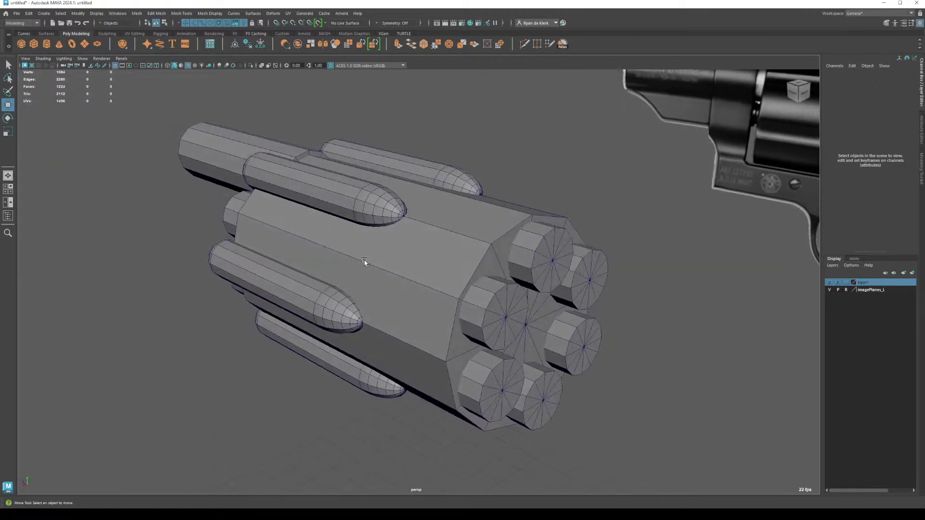
scroll(365, 260, "up", 2)
left_click(47, 44)
key("f")
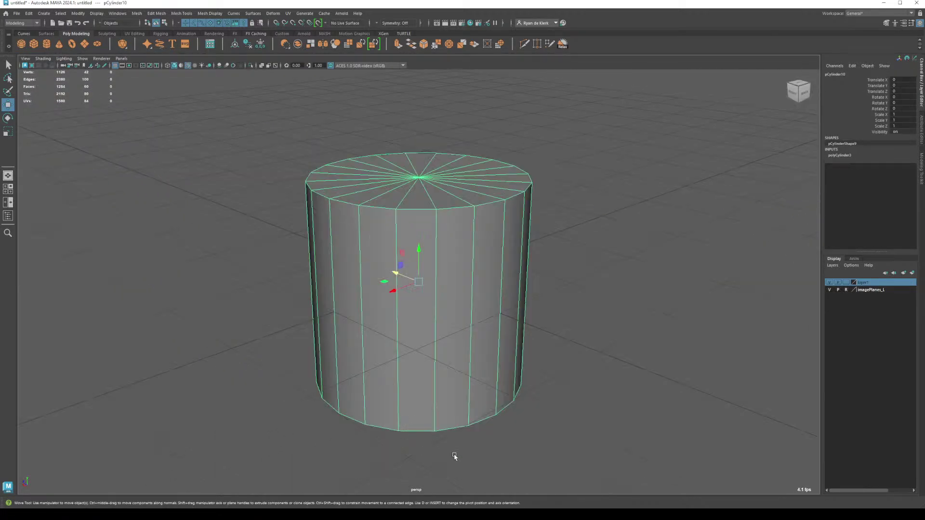
left_click(840, 155)
left_click(901, 178)
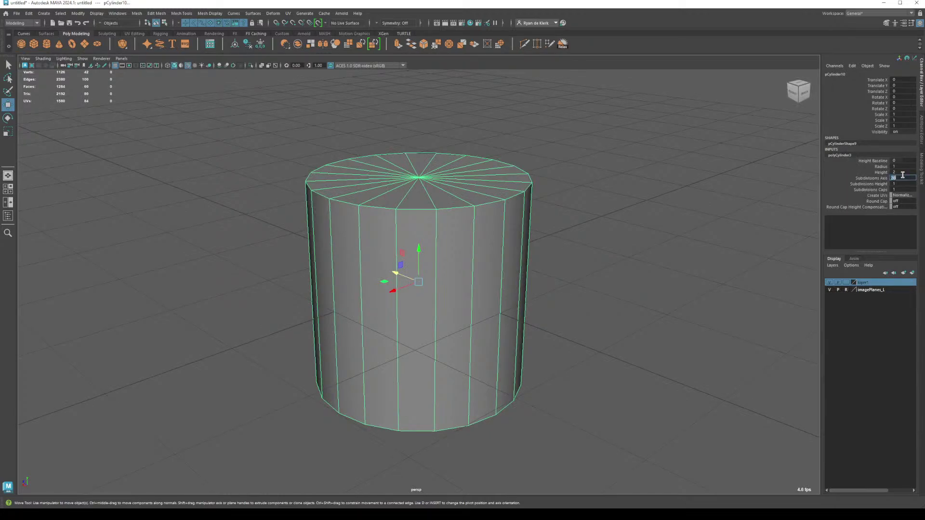
key("Return")
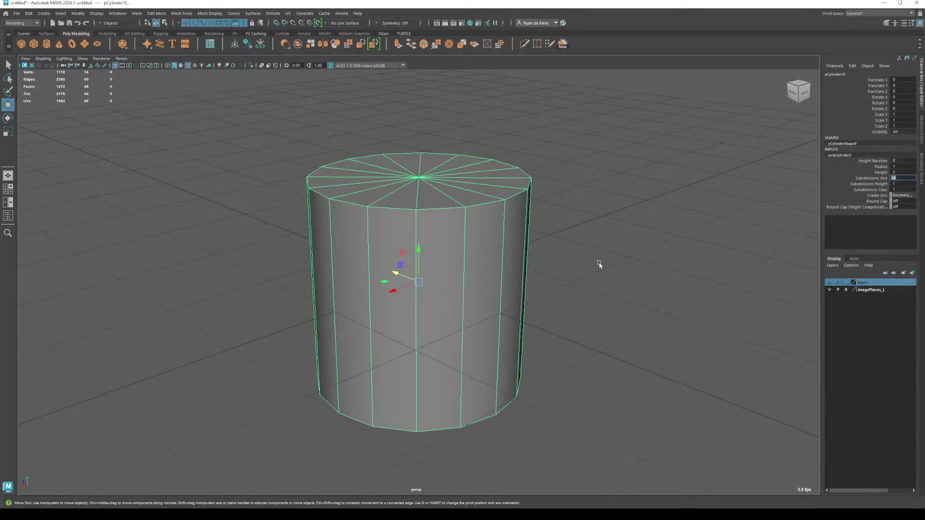
Step: Raise the new cylinder towards the drum to a Translate Y of about 6.84
scroll(530, 337, "down", 3)
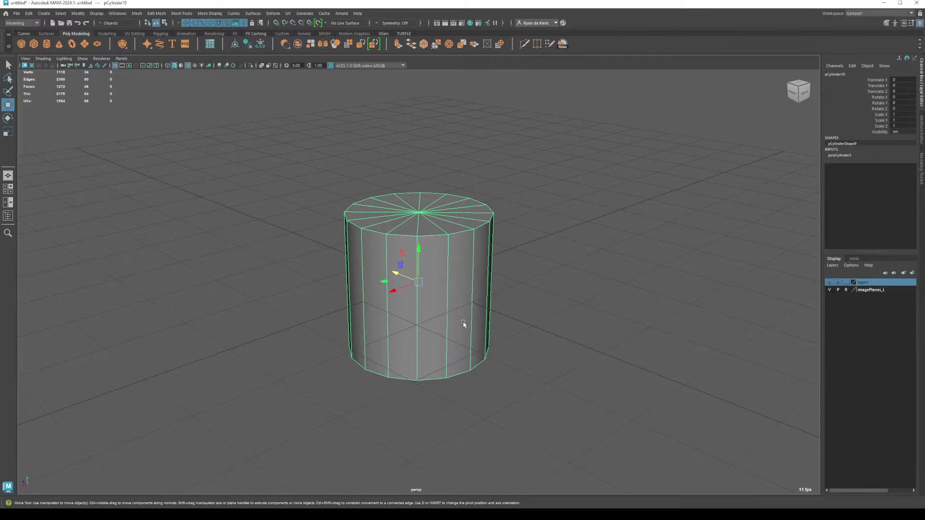
right_click_drag(464, 323, 377, 247, "alt")
right_click_drag(542, 362, 382, 244, "alt")
middle_click_drag(382, 244, 392, 360, "alt")
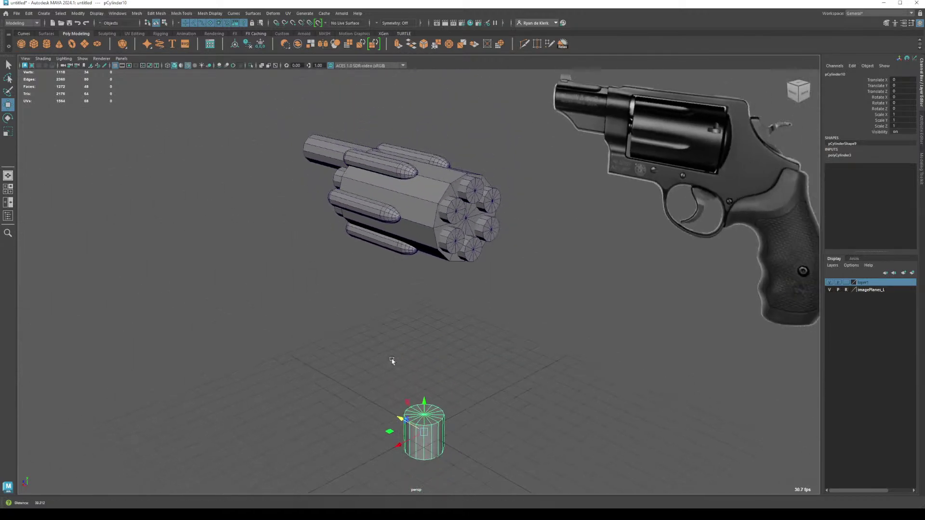
right_click_drag(392, 360, 444, 417, "alt")
left_click_drag(444, 417, 432, 404, "alt")
middle_click_drag(431, 405, 418, 337, "alt")
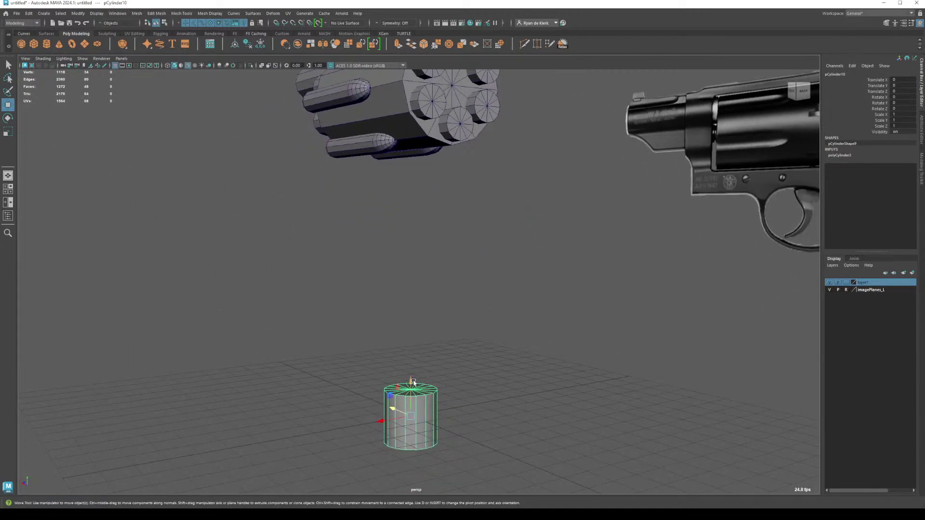
left_click_drag(413, 382, 97, 29)
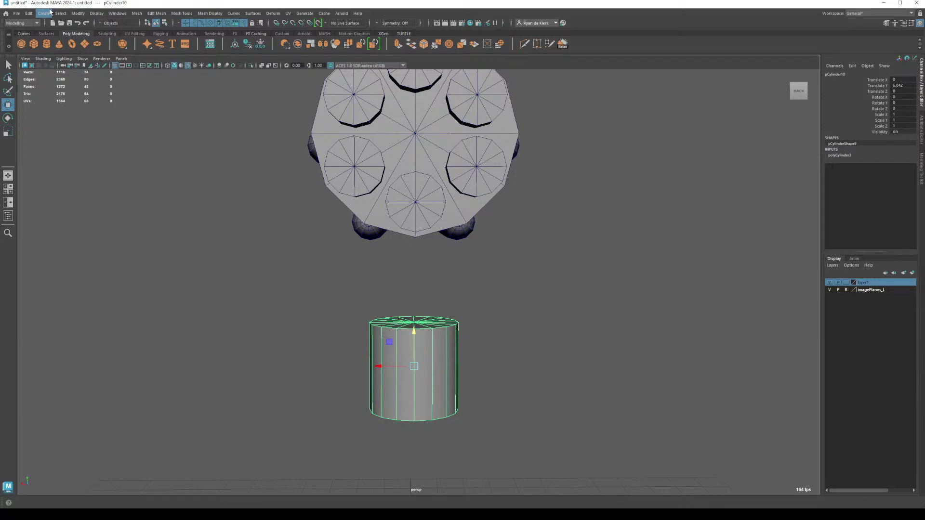
Step: Snap the side of the new cylinder onto the drum's upper side face with the Snap Together Tool
left_click(80, 13)
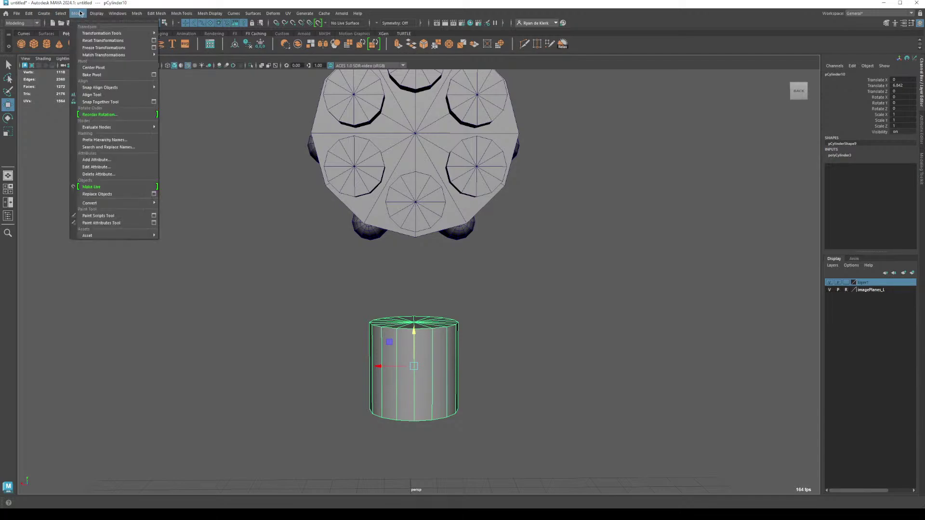
left_click(110, 104)
left_click_drag(339, 235, 404, 328, "alt")
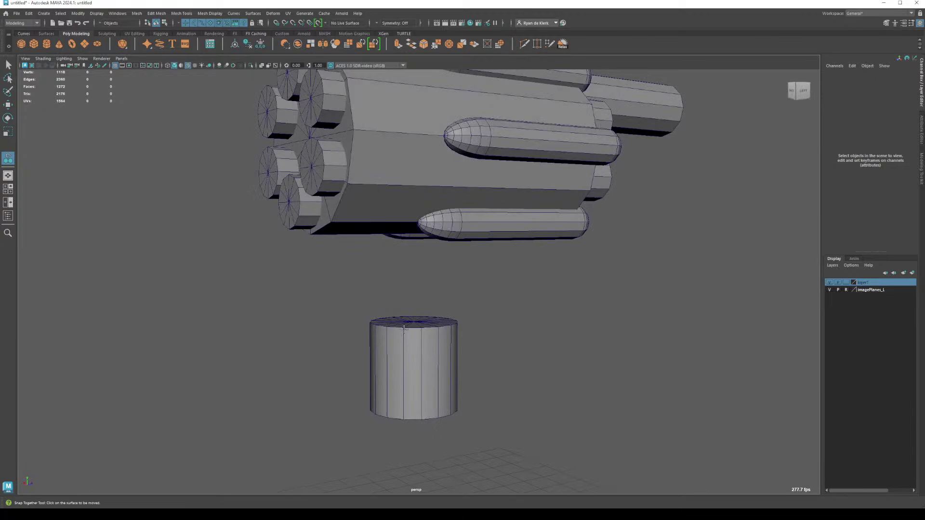
left_click(430, 372)
left_click_drag(430, 371, 339, 341, "alt")
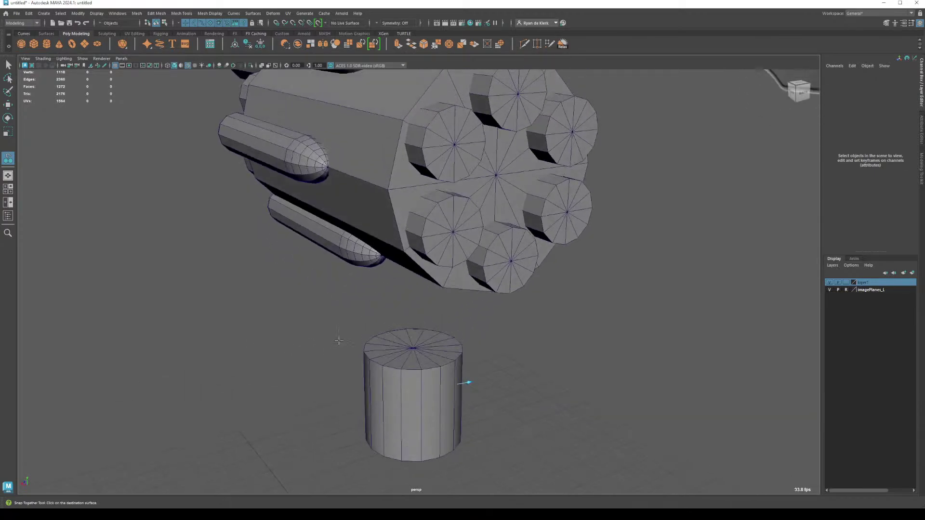
left_click(385, 117)
key("Return")
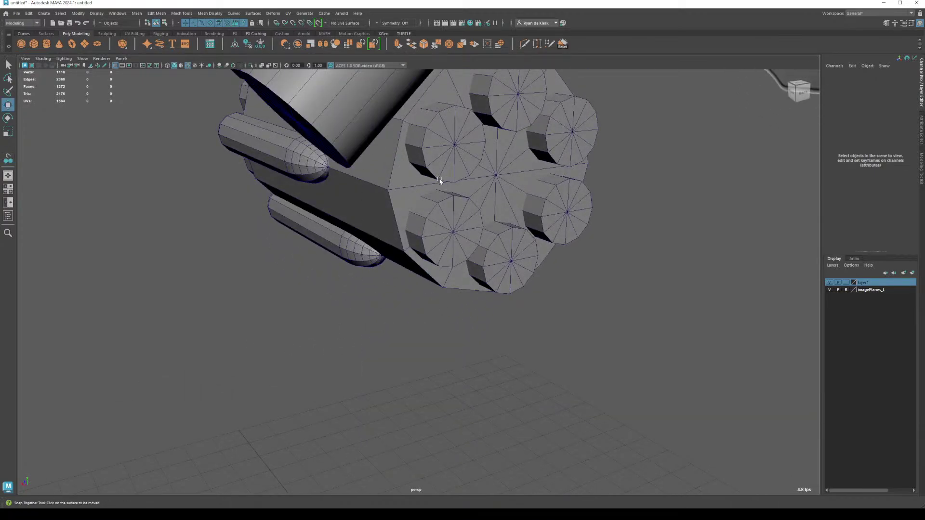
Step: Scale the snapped cylinder down uniformly to about 0.175
right_click_drag(439, 181, 361, 122, "alt")
middle_click_drag(361, 122, 395, 195, "alt")
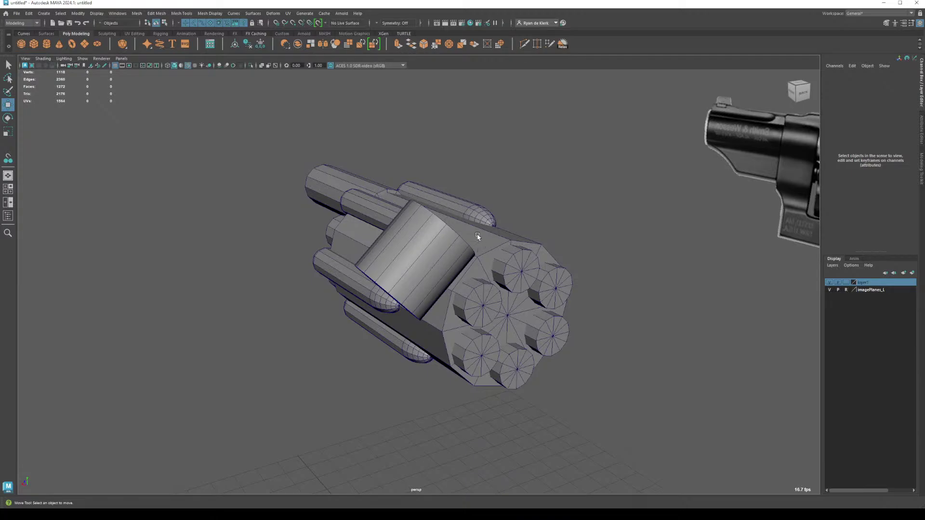
left_click(414, 258)
key("f")
left_click_drag(413, 257, 479, 298, "alt")
key("r")
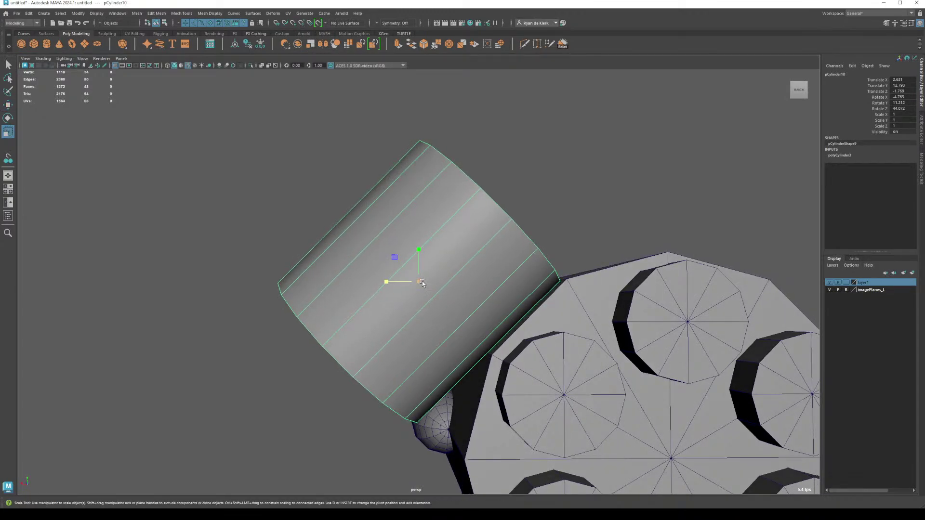
left_click_drag(417, 281, 280, 270)
right_click_drag(332, 292, 446, 312, "alt")
Step: Lengthen the small cylinder to a Scale Y of about 0.23 and rotate it slightly to a Rotate Z of about 43.7
key("w")
key("r")
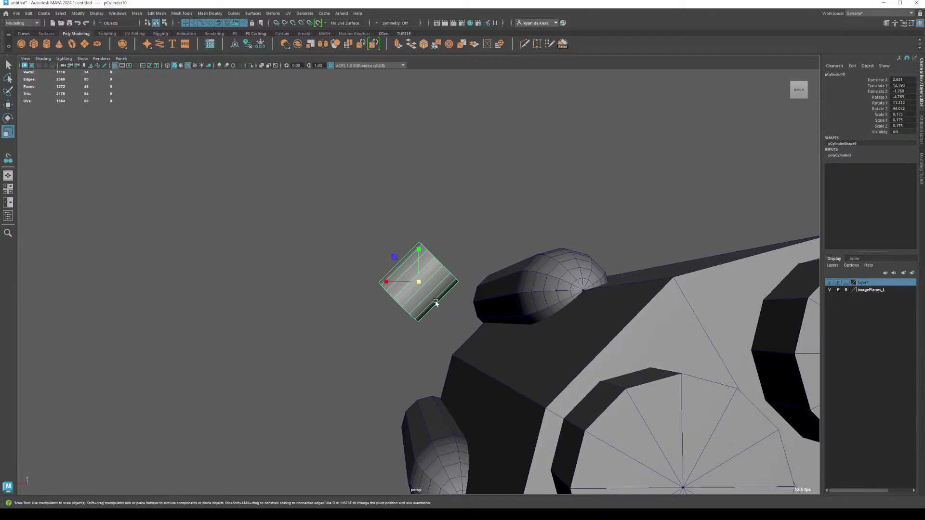
right_click_drag(438, 237, 430, 233, "ctrl+shift")
left_click_drag(440, 260, 413, 277)
key("e")
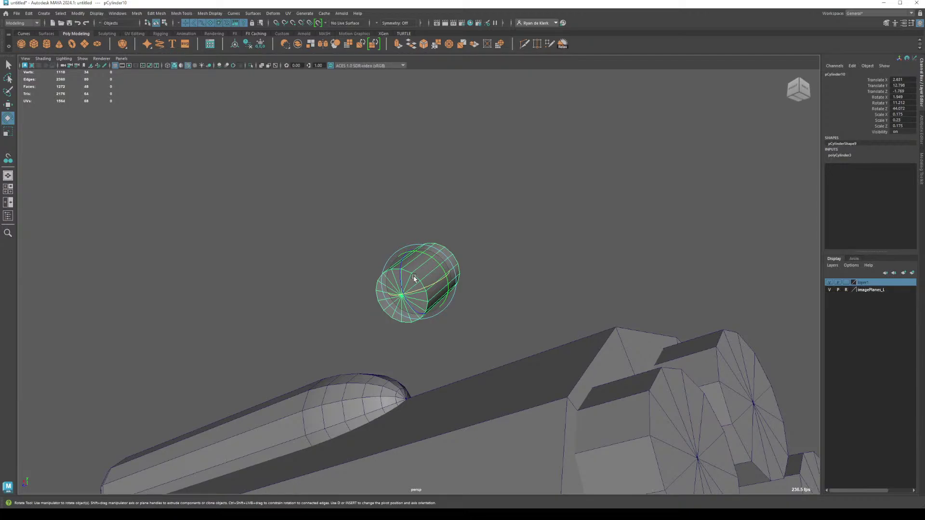
left_click_drag(491, 254, 516, 246, "alt")
left_click_drag(446, 295, 447, 291)
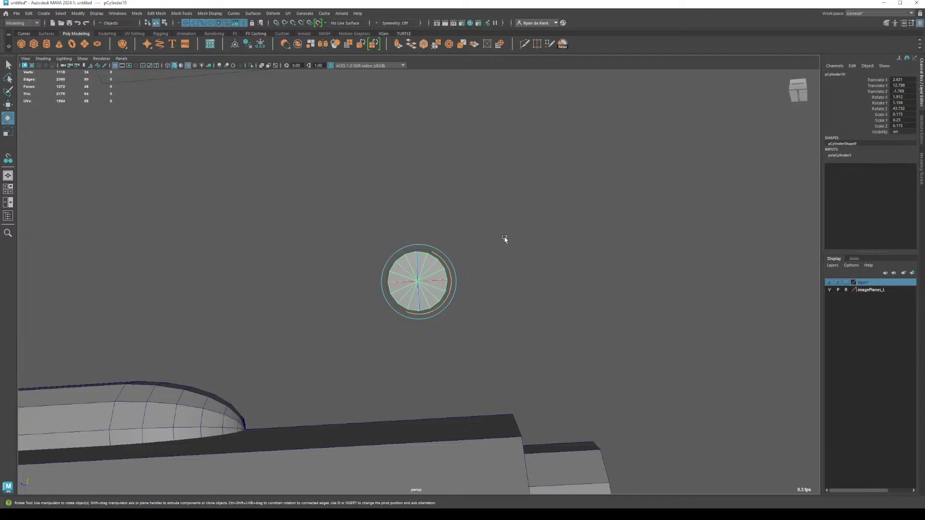
Step: Snap the resized cylinder onto the drum's sloping face between the two flute cutters with the Snap Together Tool
left_click_drag(501, 253, 396, 269, "alt")
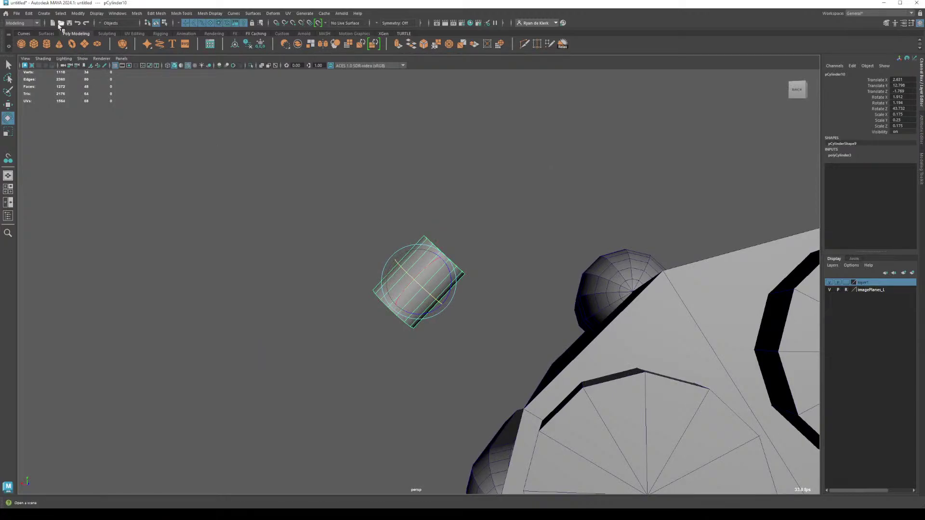
left_click(70, 16)
left_click(106, 101)
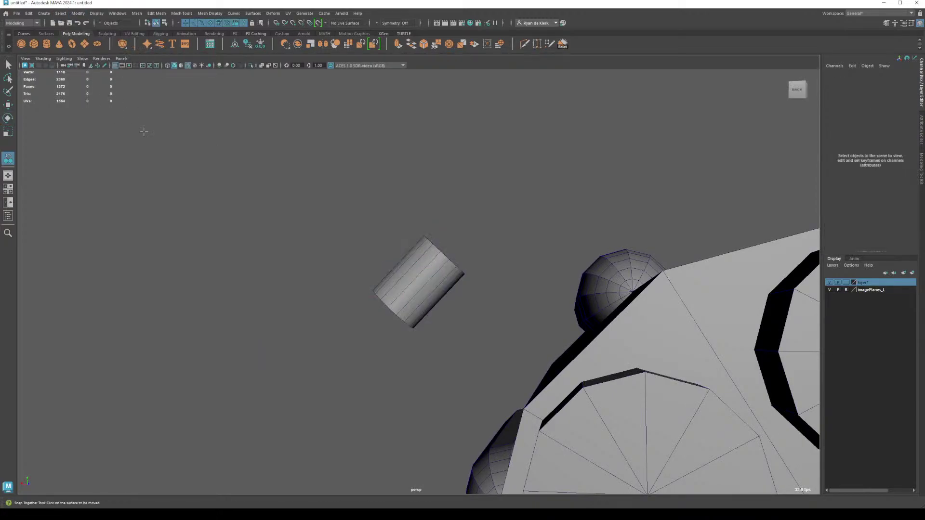
left_click_drag(348, 261, 515, 300, "alt")
left_click(555, 380)
key("Return")
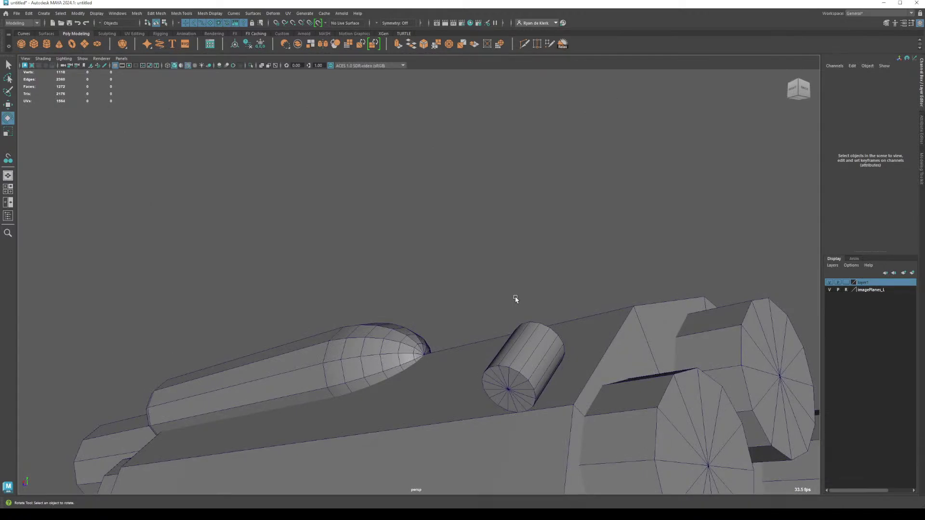
Step: Rotate the small cylinder to a Rotate Z of about 32.6 and move it along its length to the drum's corner edge
mouse_move(525, 362)
left_mouse_down("alt")
mouse_move(528, 374)
mouse_move(453, 365)
mouse_move(519, 378)
left_mouse_up("alt")
left_click(519, 378)
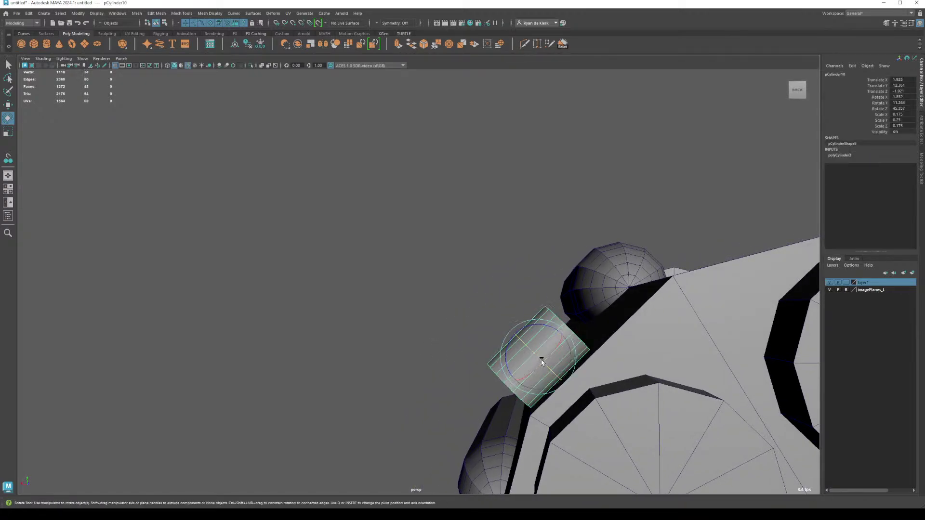
mouse_move(549, 325)
left_mouse_down()
mouse_move(533, 345)
mouse_move(555, 332)
mouse_move(572, 346)
mouse_move(571, 389)
mouse_move(544, 343)
left_mouse_up()
key("w")
left_click_drag(529, 289, 560, 268)
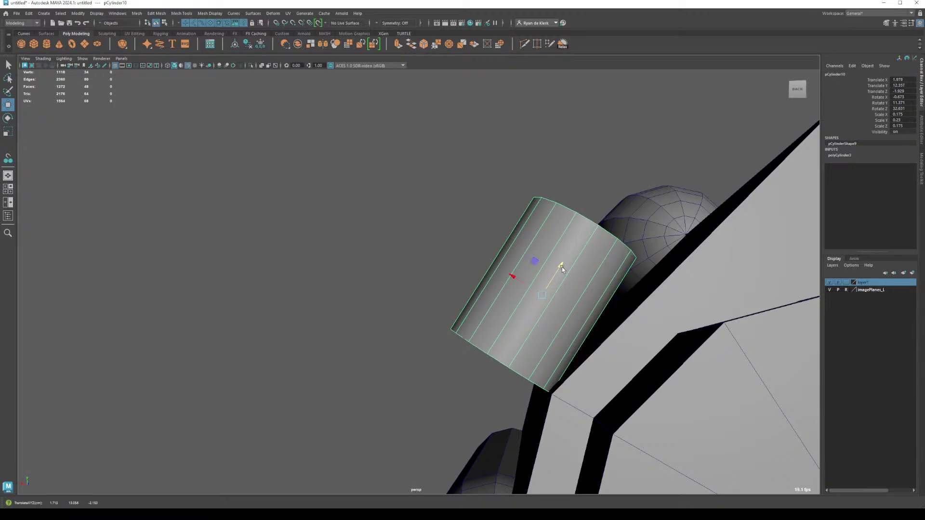
Step: Show the small cylinder against the drum in the front view with wireframe on shaded
key("space")
key("space")
scroll(295, 351, "up", 6)
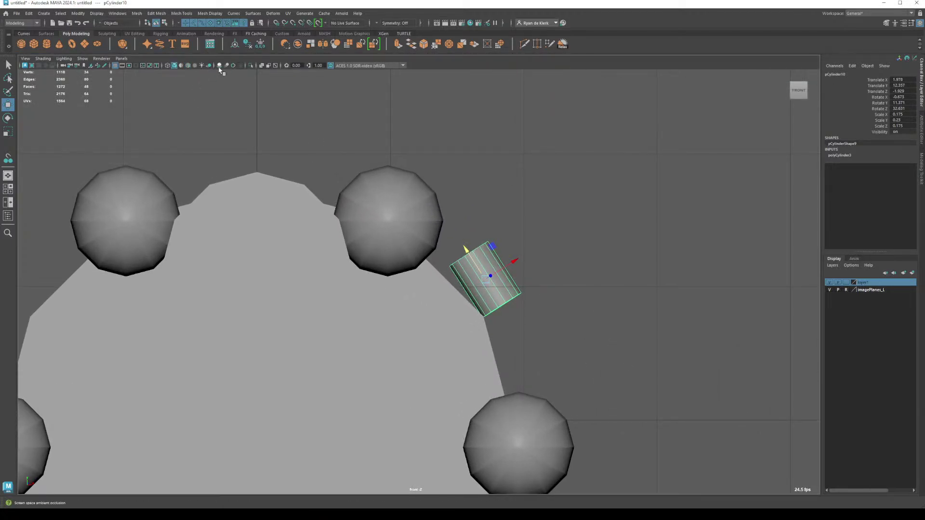
left_click(188, 65)
scroll(568, 292, "up", 5)
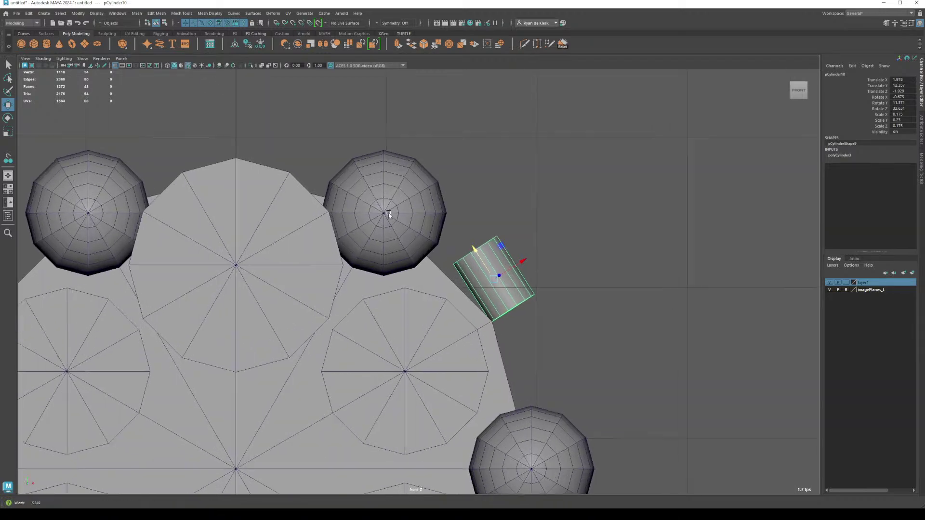
middle_click_drag(568, 292, 550, 291, "alt")
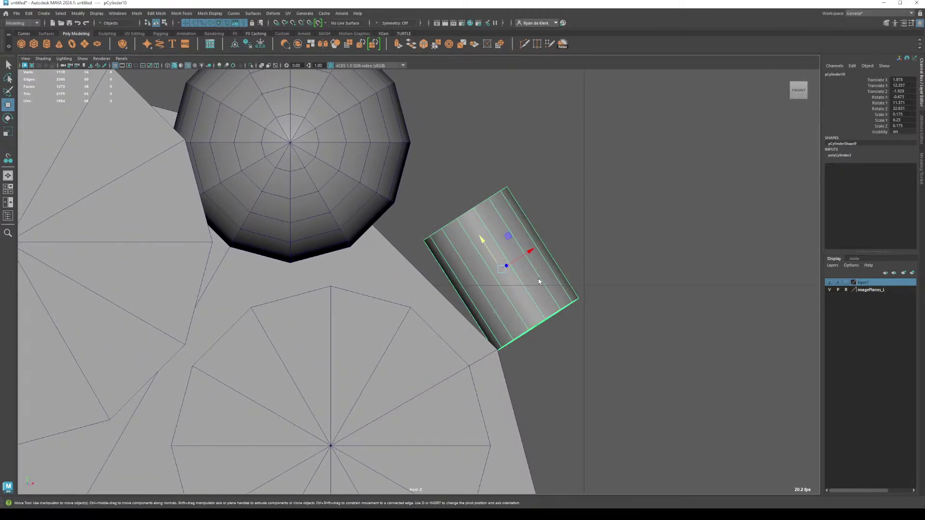
Step: Rotate the small cylinder to a Rotate Z of about 35.2, shift it slightly into the drum, and return to the perspective view
key("e")
left_click_drag(499, 297, 500, 301)
key("w")
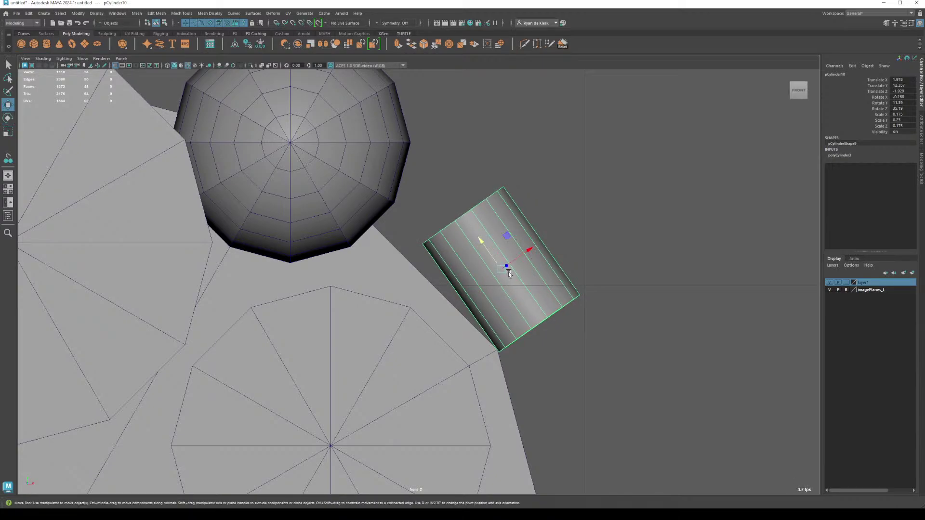
left_click_drag(487, 253, 533, 266)
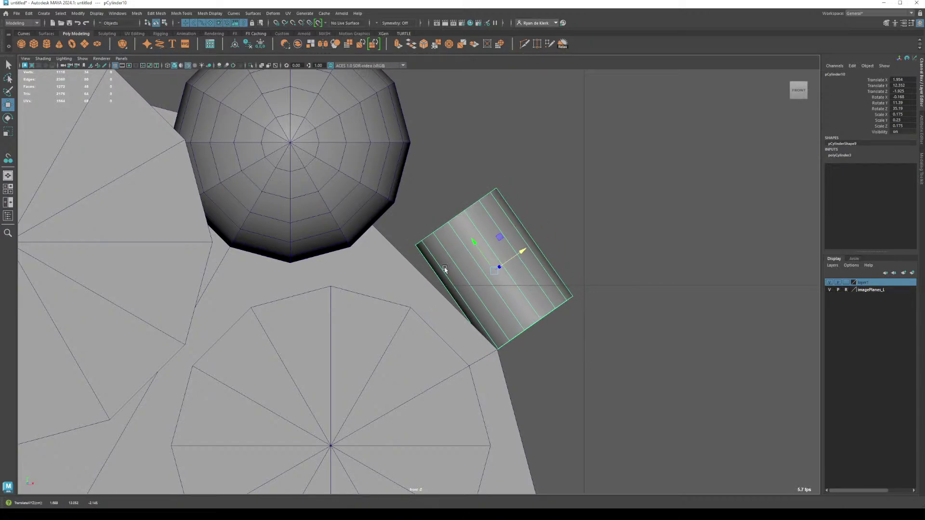
left_click(8, 176)
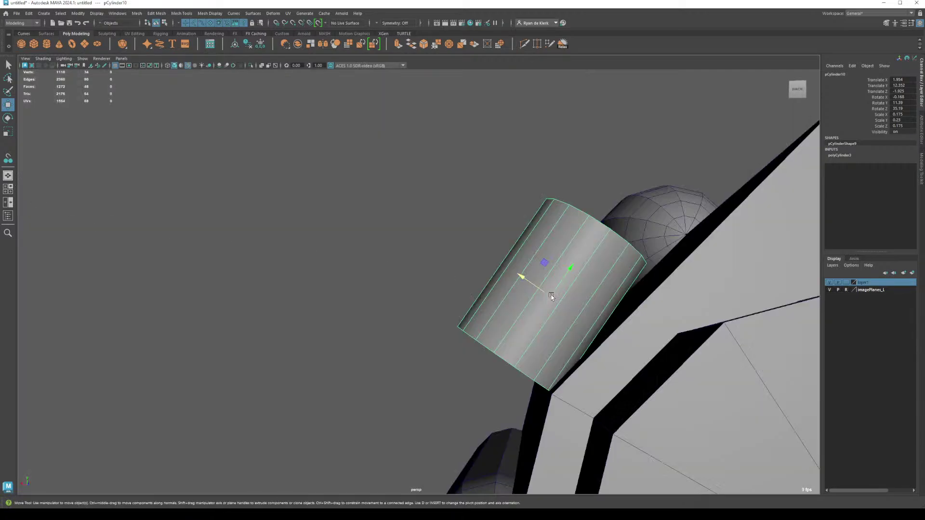
Step: Scale the small cylinder down to about 0.102 in X and Z and 0.134 in Y, and hide the drum layer in the side view
left_click_drag(482, 385, 545, 366, "alt")
right_click_drag(545, 366, 422, 308, "alt")
key("r")
left_click_drag(422, 309, 419, 285, "alt")
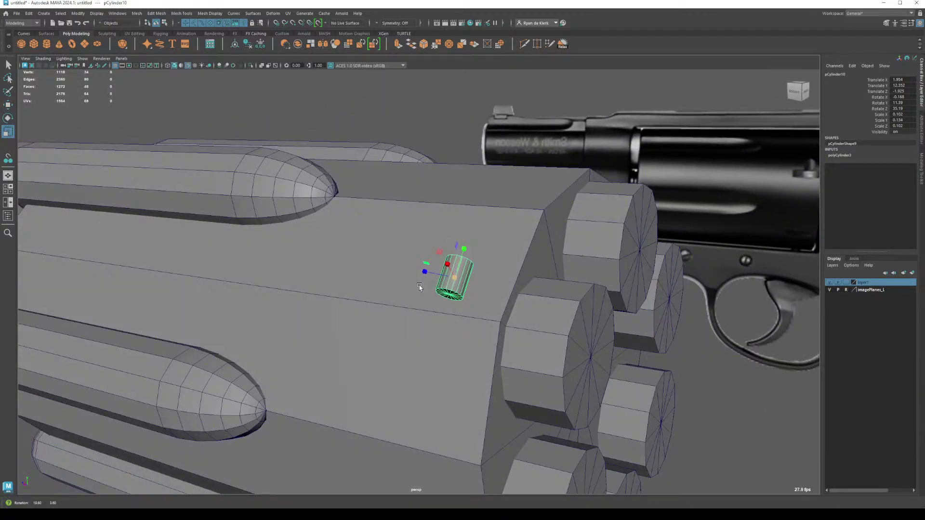
key("space")
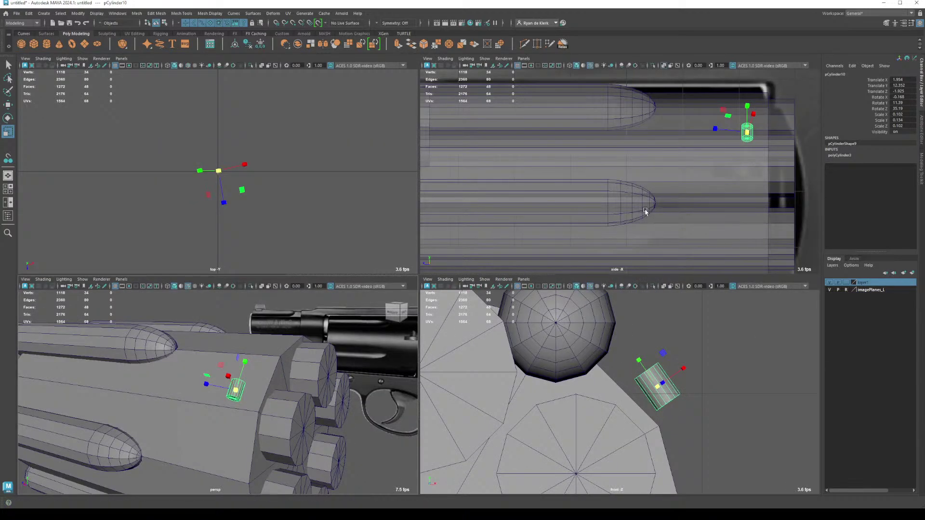
key("space")
middle_click_drag(681, 224, 524, 238, "alt")
left_click(828, 284)
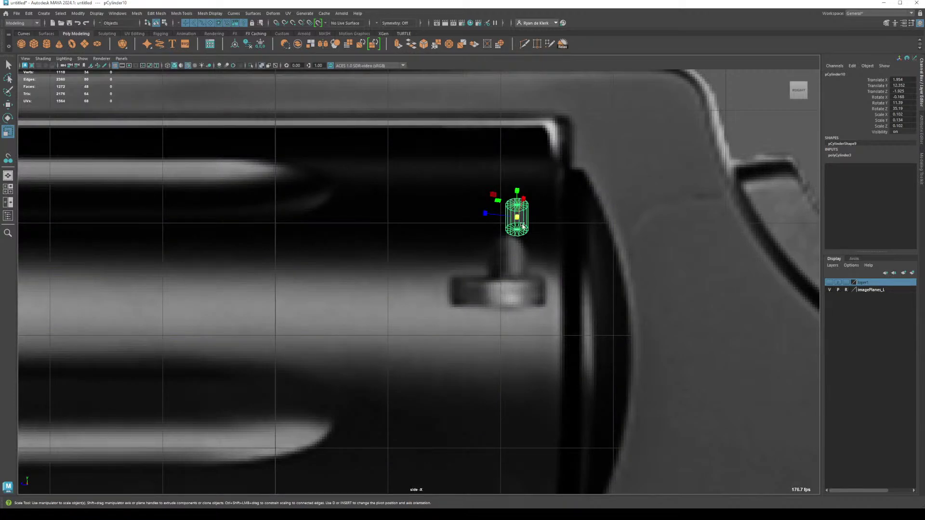
Step: Move the small cylinder onto the notch stem in the side reference image and scale it to about 0.131, 0.172, 0.131
key("w")
left_click_drag(503, 217, 516, 261)
key("r")
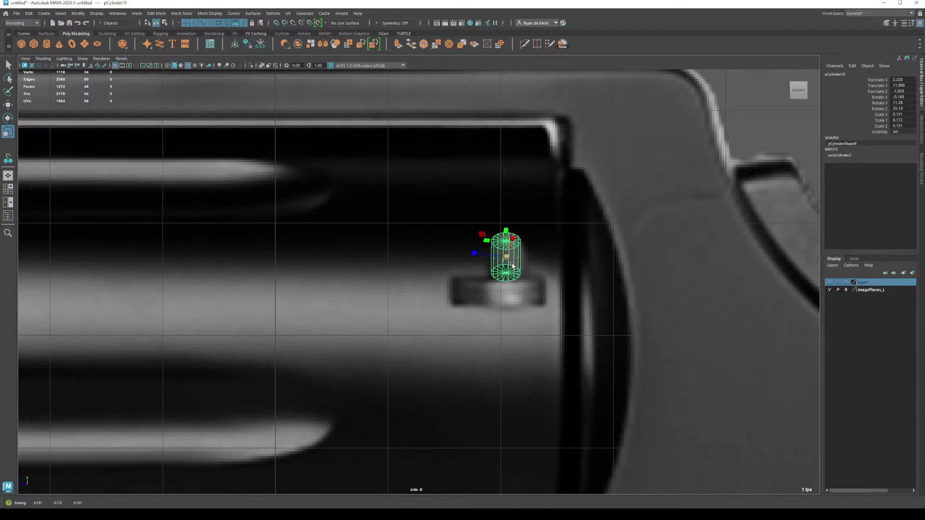
left_click(506, 257)
left_click(742, 133)
left_click(507, 258)
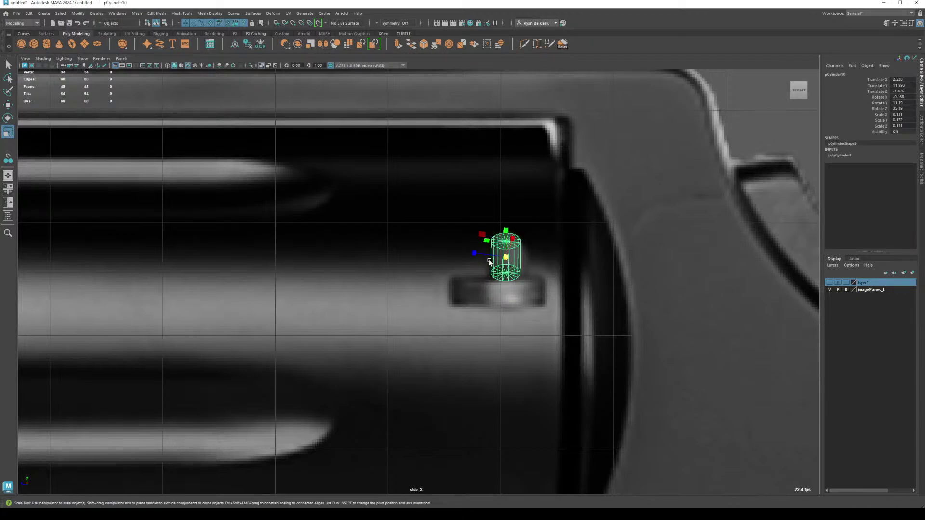
key("w")
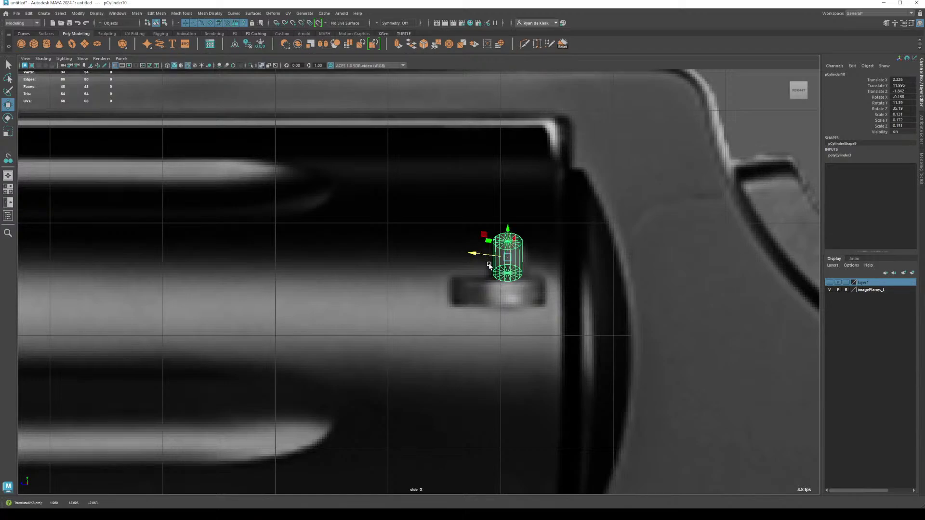
Step: Duplicate the small cylinder, move the copy down to the notch's wide base, and scale it into a disc of about 0.243, 0.096, 0.243
key("ctrl+d")
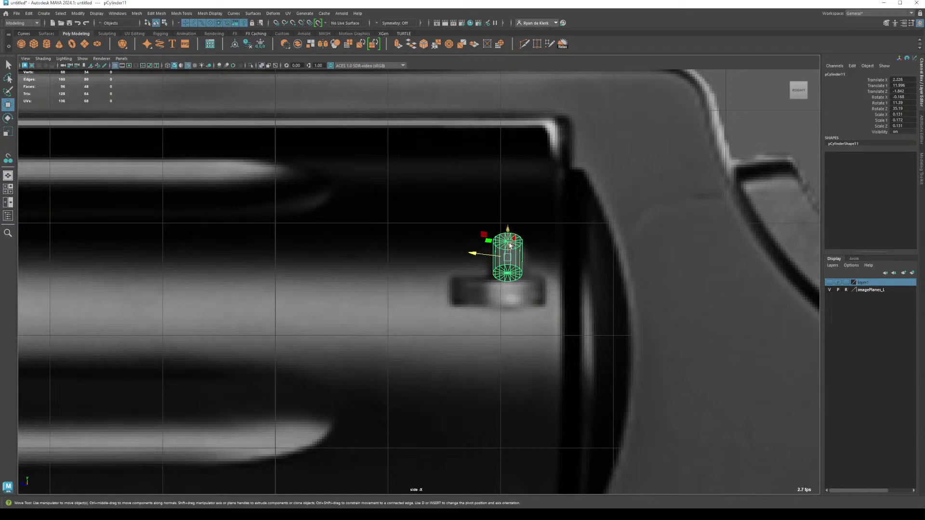
mouse_move(509, 246)
left_mouse_down()
mouse_move(509, 272)
mouse_move(516, 244)
left_mouse_up()
key("r")
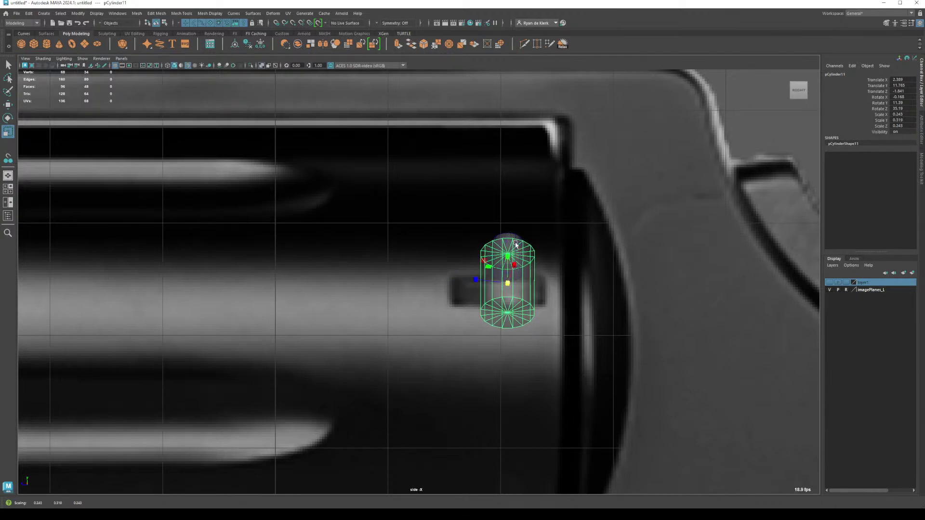
left_click(13, 176)
left_click_drag(477, 347, 429, 374, "alt")
Step: Examine the two cylinders against the drum in the perspective and side views, toggling the drum layer on and off
key("space")
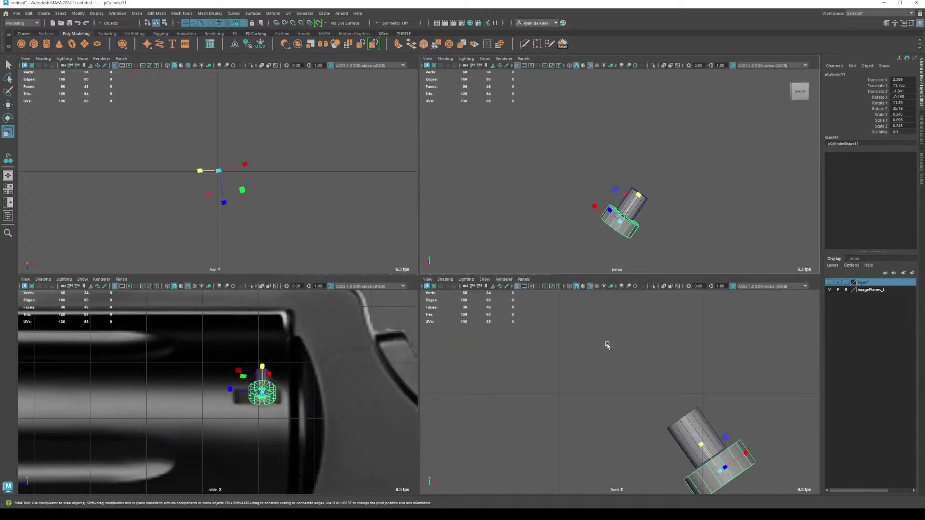
key("space")
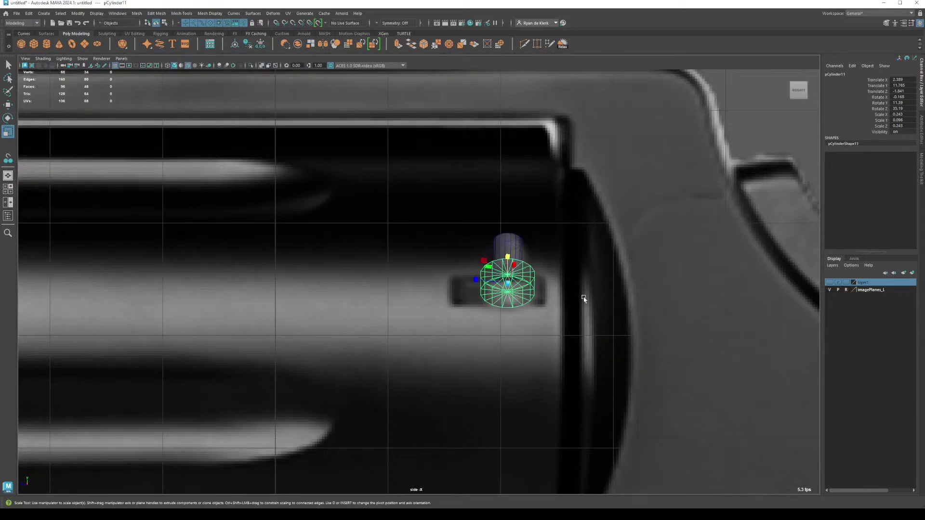
key("space")
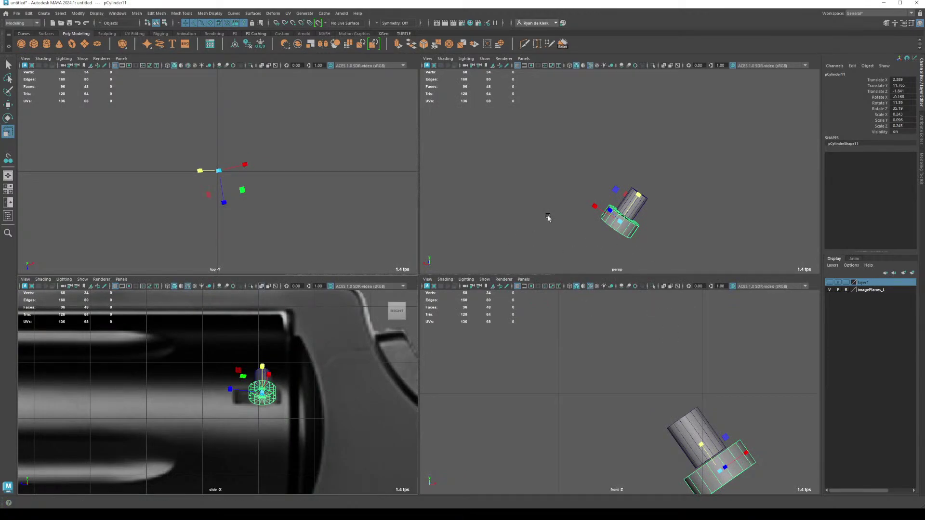
key("space")
left_click(830, 283)
scroll(675, 371, "down", 3)
left_click_drag(579, 360, 527, 327, "alt")
right_click_drag(526, 326, 429, 362, "alt")
left_click_drag(404, 349, 469, 407, "alt")
key("space")
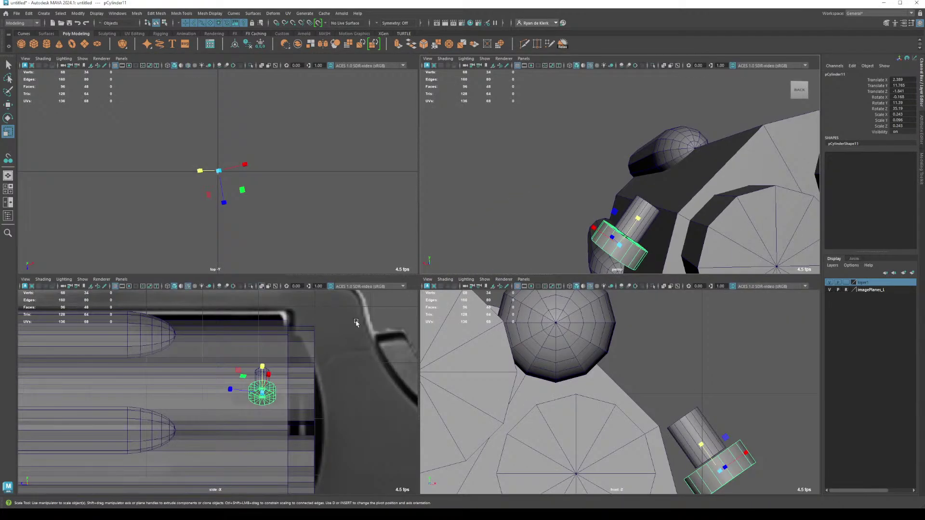
left_click(830, 283)
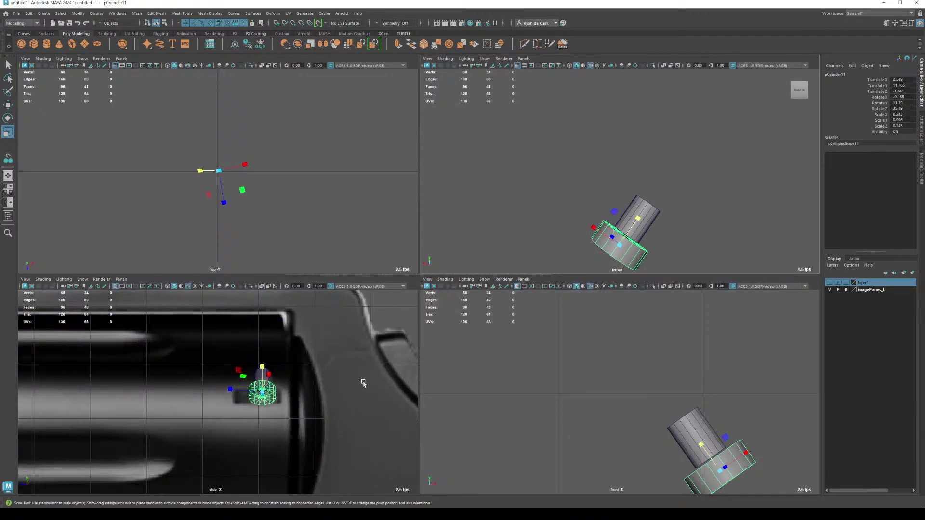
Step: Level the disc to a Rotate Z of about 0.95, lower it onto the notch base, and set its Y scale to about 0.116
left_click(559, 233)
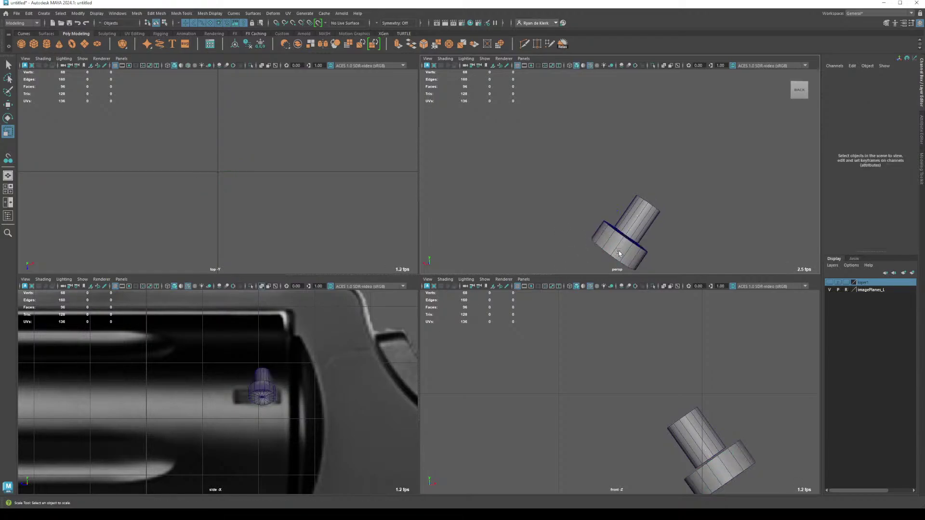
left_click(620, 252)
key("e")
mouse_move(268, 367)
left_mouse_down()
mouse_move(246, 368)
mouse_move(262, 365)
left_mouse_up()
key("w")
key("r")
key("w")
key("r")
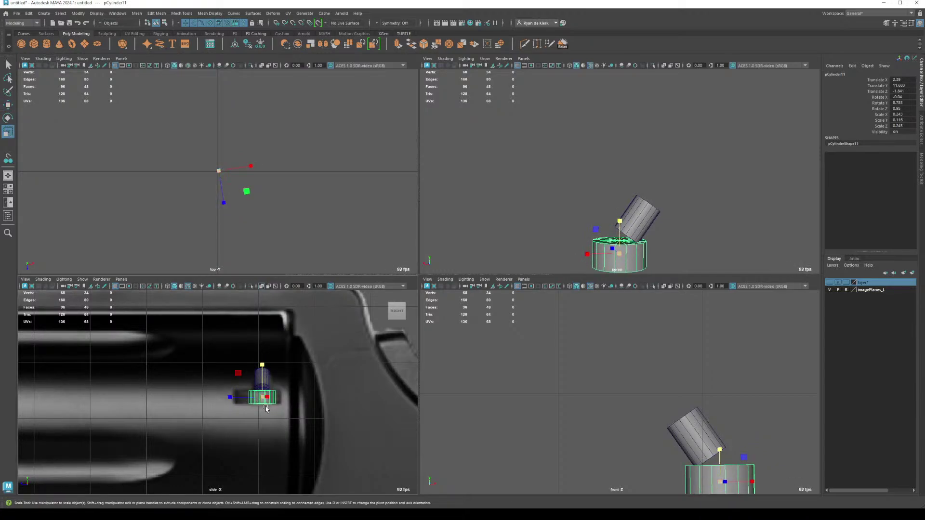
Step: Stretch the disc to a Z scale of about 0.421 and shift it lengthwise to cover the notch base in the reference
left_click_drag(266, 408, 202, 396, "alt")
key("w")
key("ctrl+z")
key("r")
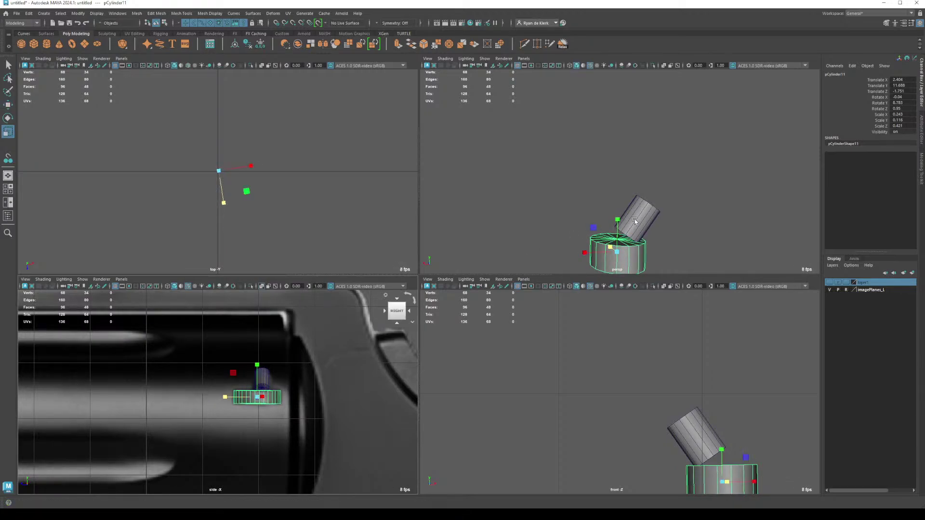
Step: Realign the stretched disc against the small cylinder's lower end with the Snap Together Tool
key("space")
left_click_drag(510, 367, 559, 362, "alt")
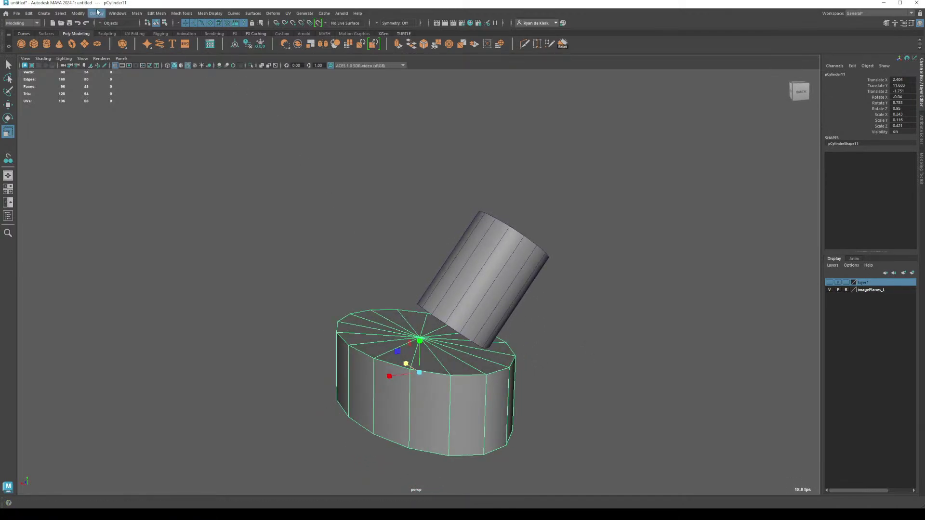
left_click(76, 14)
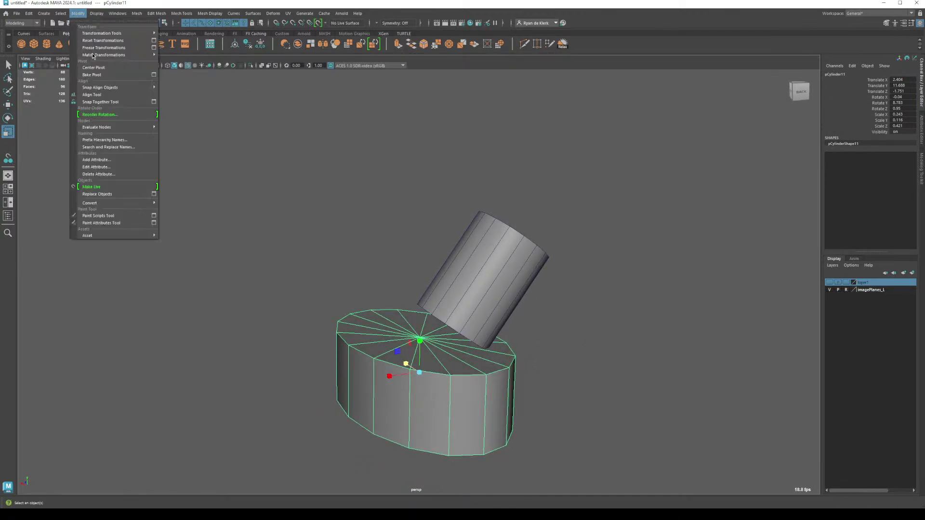
left_click(108, 94)
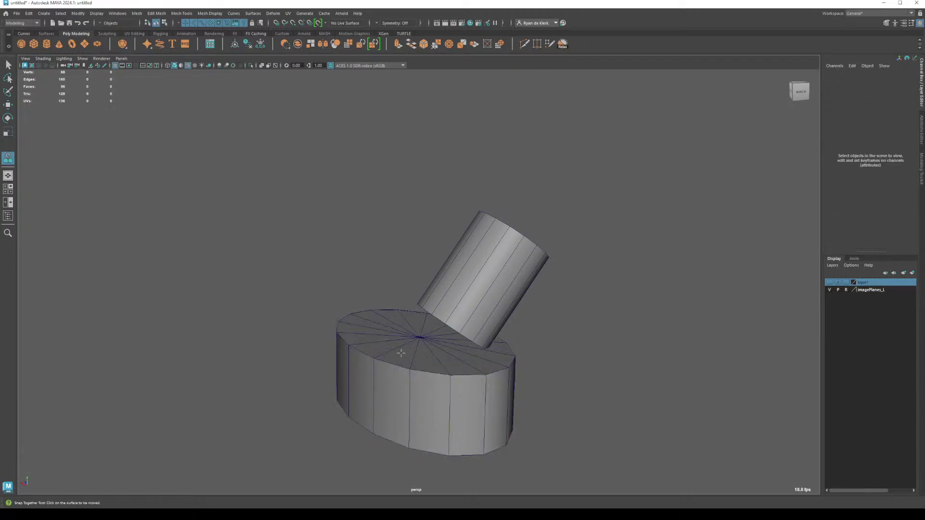
left_click_drag(402, 352, 358, 366, "alt")
key("Return")
key("w")
left_click(486, 411)
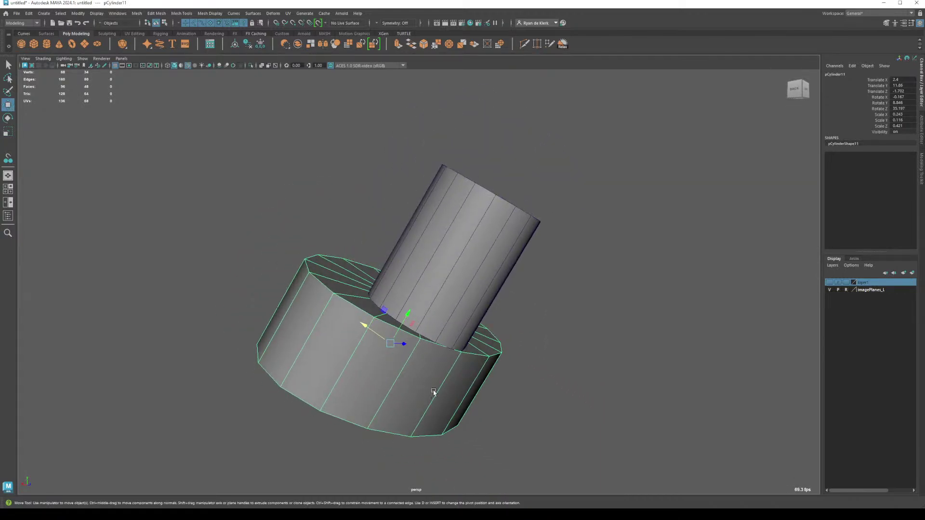
Step: Fit the disc against the small cylinder, show the drum layer, and move both cylinders together into the drum's surface
left_click_drag(434, 392, 435, 335, "alt")
left_click_drag(375, 275, 500, 327)
left_click(828, 283)
left_click_drag(718, 348, 423, 281, "alt")
left_click(449, 236, "shift")
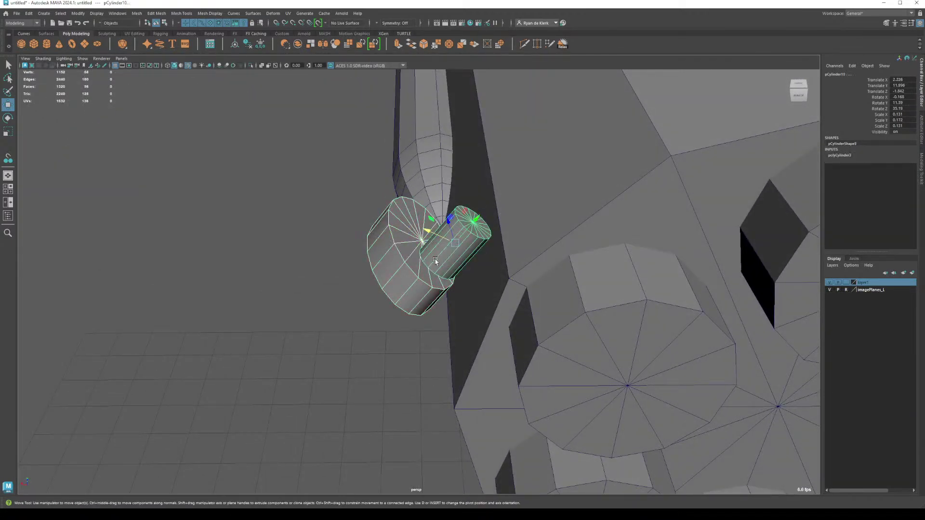
left_click_drag(425, 233, 483, 207)
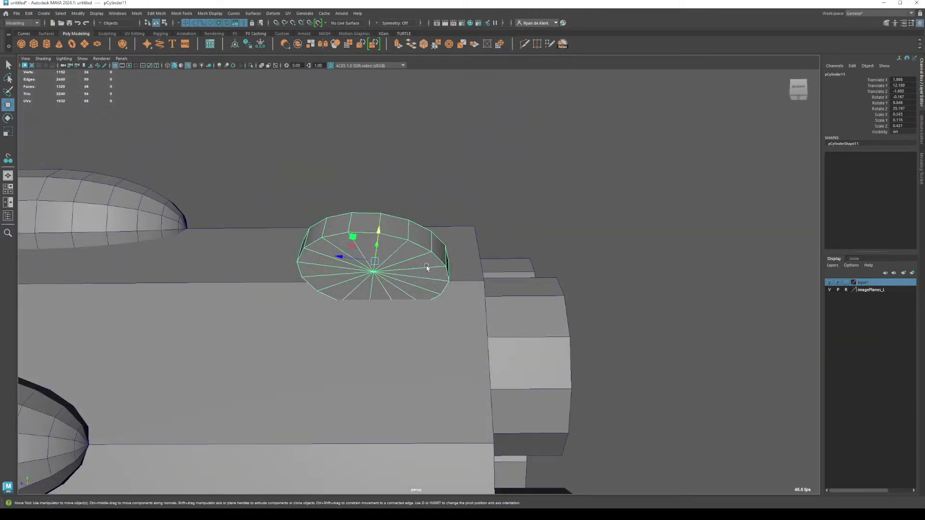
Step: Rotate the disc to a Rotate Y of about 1.43 along the drum's edge and reposition it on the surface
key("e")
left_click_drag(382, 252, 385, 237)
left_click_drag(403, 285, 525, 326, "alt")
key("w")
left_click_drag(495, 248, 553, 384)
scroll(554, 384, "down", 5)
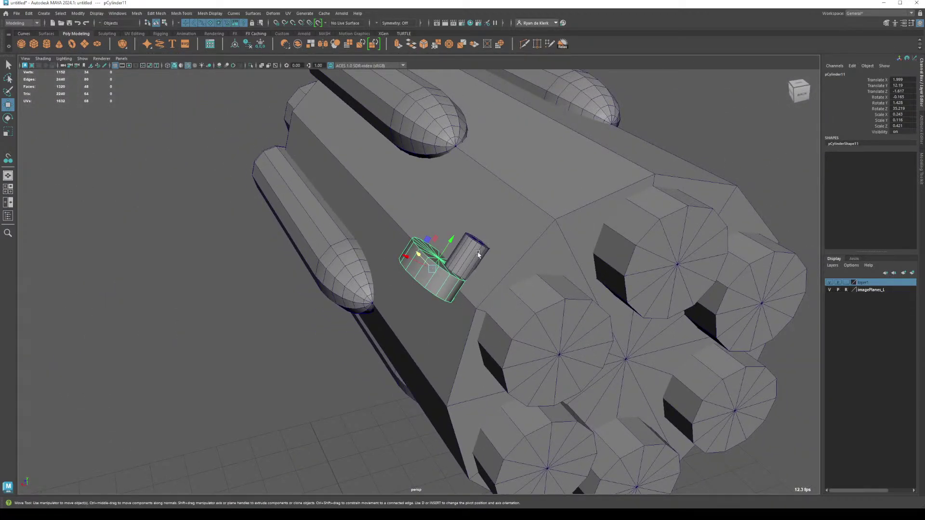
Step: Extend the small cylinder's lower end vertices down into the disc
left_click(478, 254)
left_click(436, 286, "shift")
right_click_drag(386, 230, 595, 349, "alt")
left_click(528, 236)
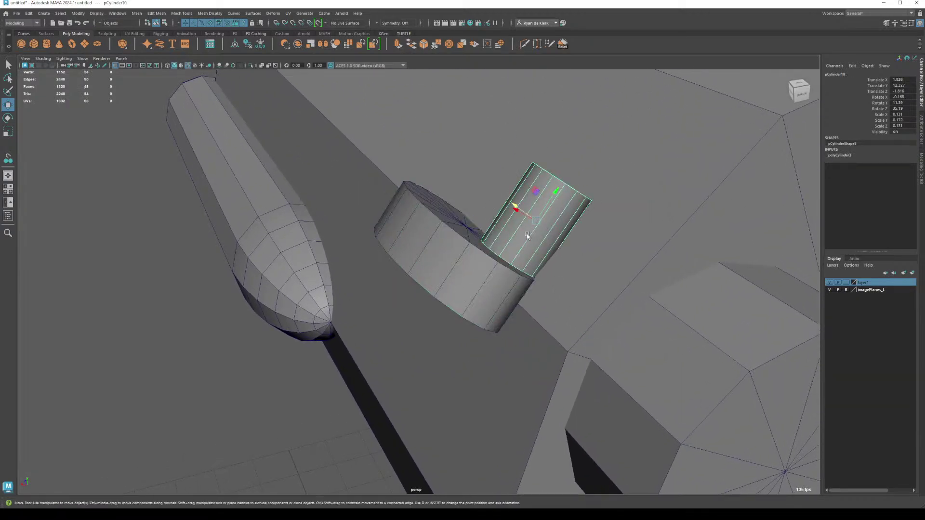
right_click_drag(513, 238, 450, 207)
left_click_drag(433, 201, 567, 338)
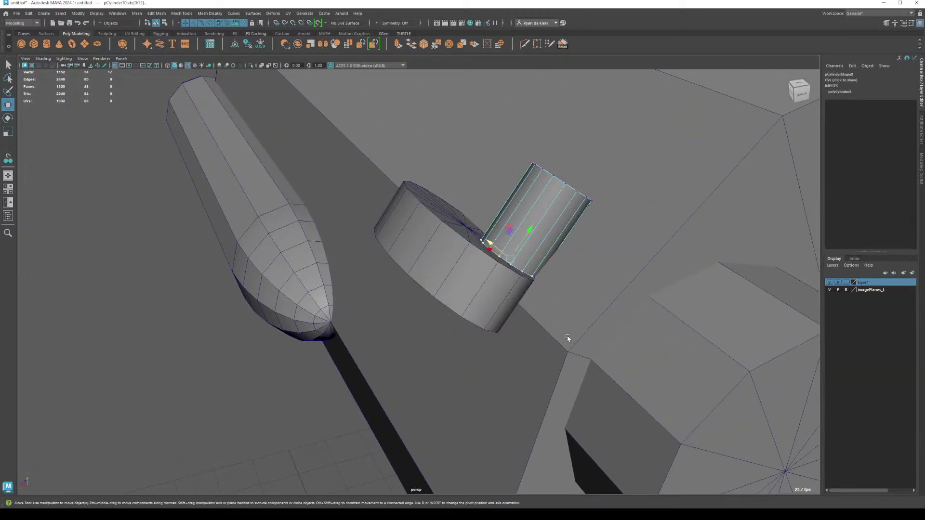
left_click_drag(529, 229, 524, 240)
Step: Merge the disc and the small cylinder into one cutter with a Boolean Union and delete its history
left_click(452, 243)
left_click(532, 221)
left_click(480, 297, "shift")
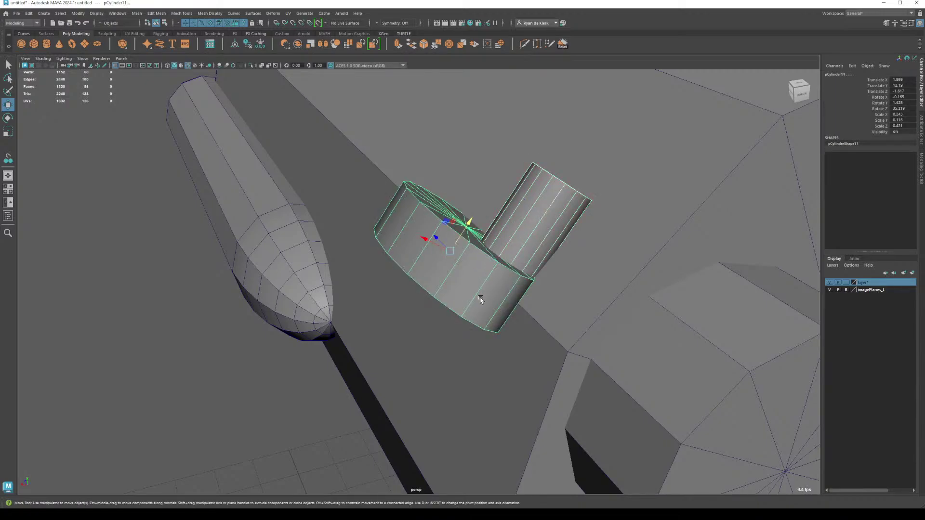
left_click(137, 13)
mouse_move(169, 33)
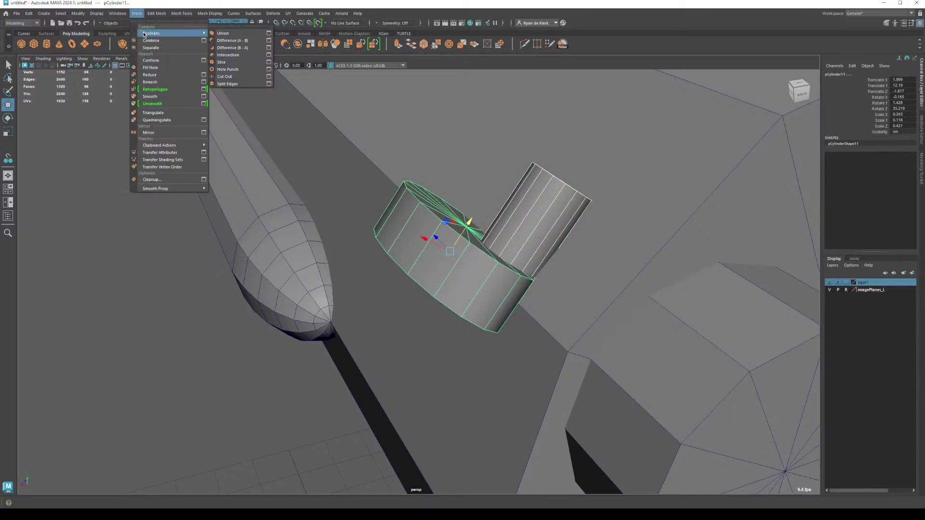
left_click(242, 42)
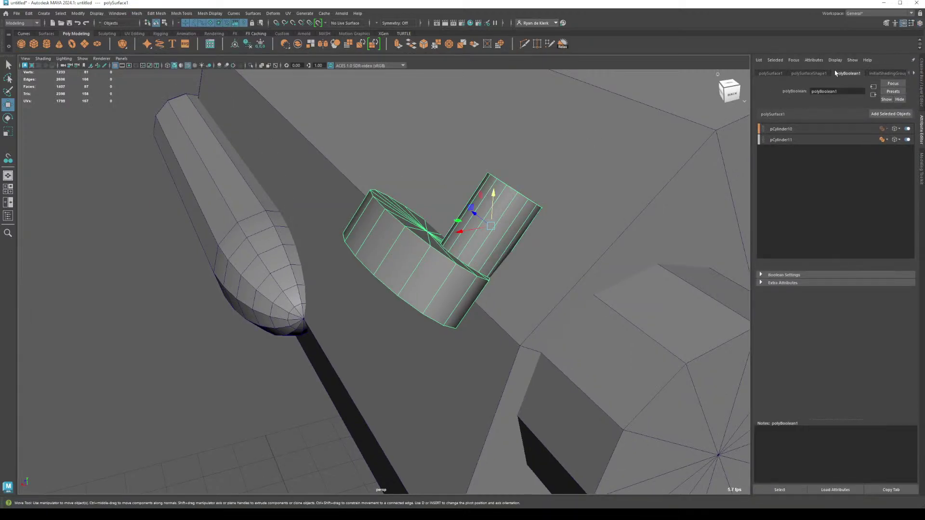
left_click(920, 97)
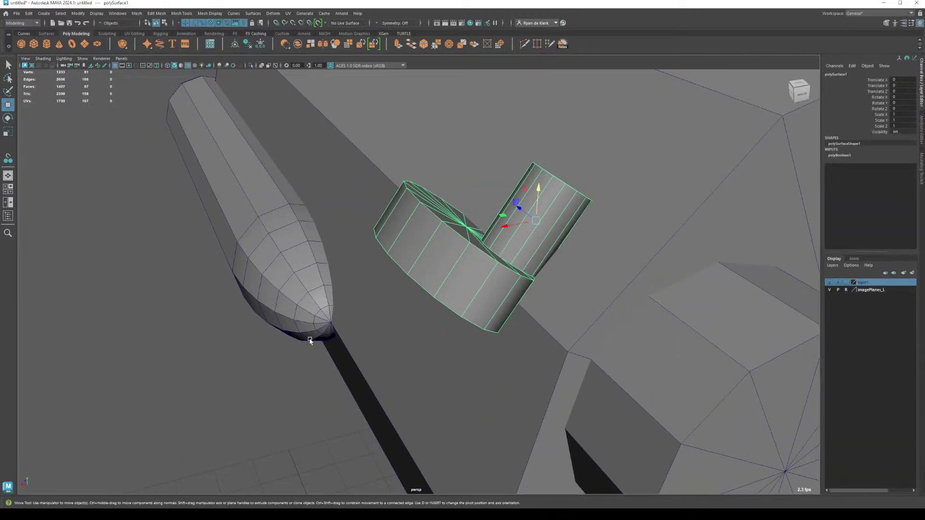
key("alt+shift+d")
left_click(173, 406)
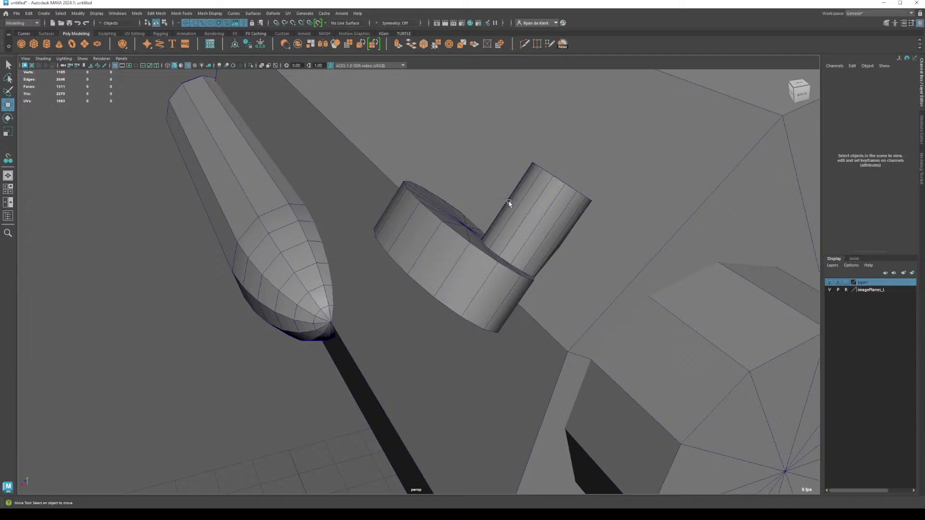
Step: Try to cut the notch by subtracting the merged cutter from the drum with Boolean Difference (A - B), and inspect the cut
left_click(483, 166)
left_click(513, 204, "shift")
left_click(117, 13)
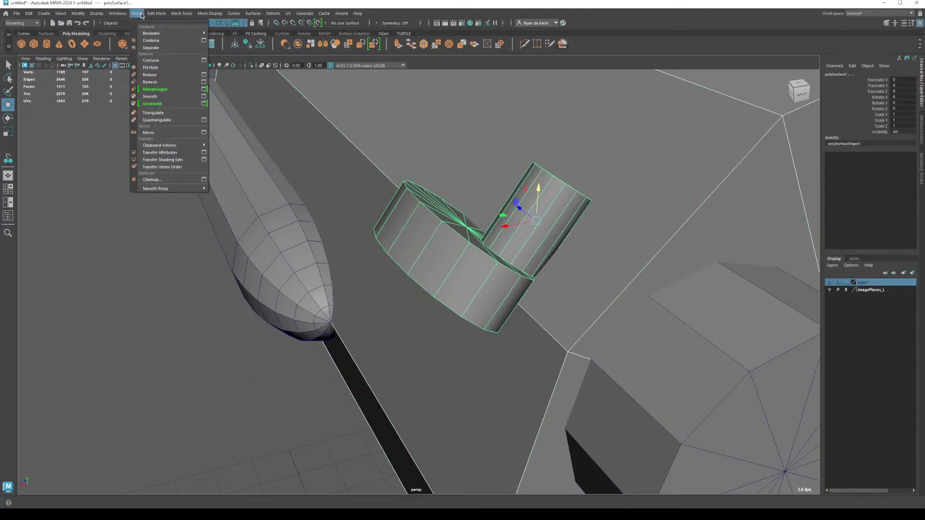
mouse_move(155, 34)
left_click(242, 38)
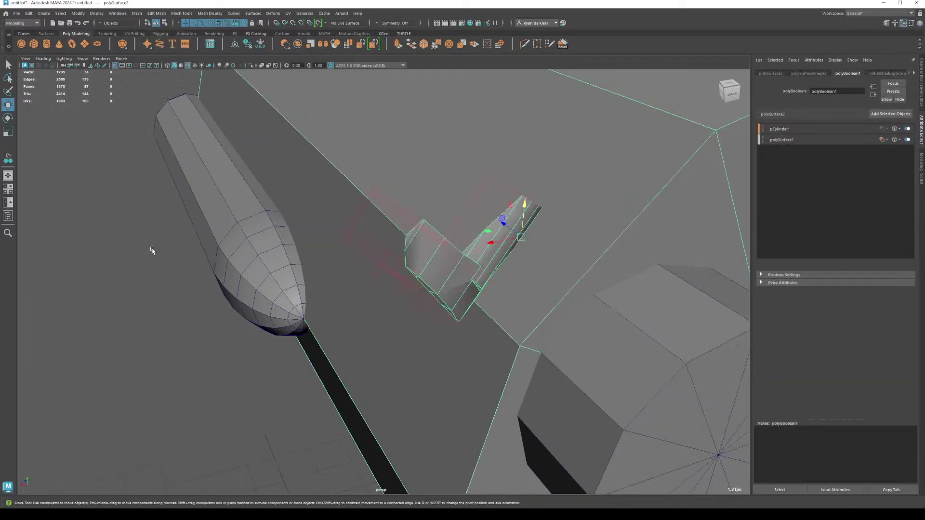
left_click_drag(148, 282, 237, 244, "alt")
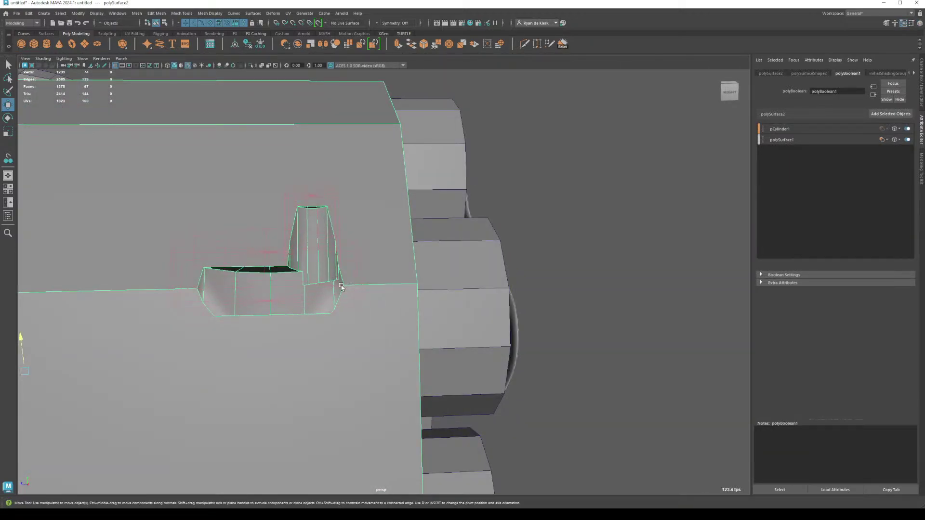
Step: Undo the Boolean cut and the cutter merge back to the separate disc and small cylinder
key("ctrl+z")
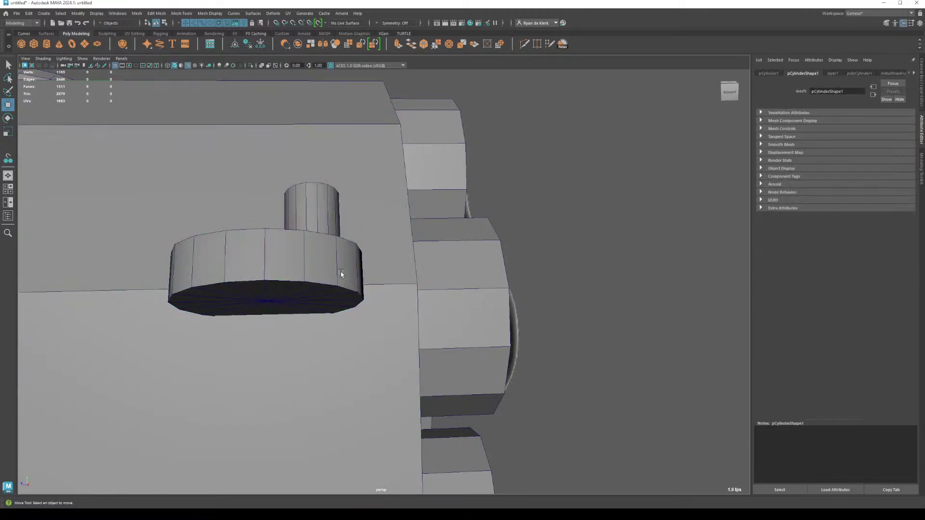
key("ctrl+z")
key("ctrl+z")
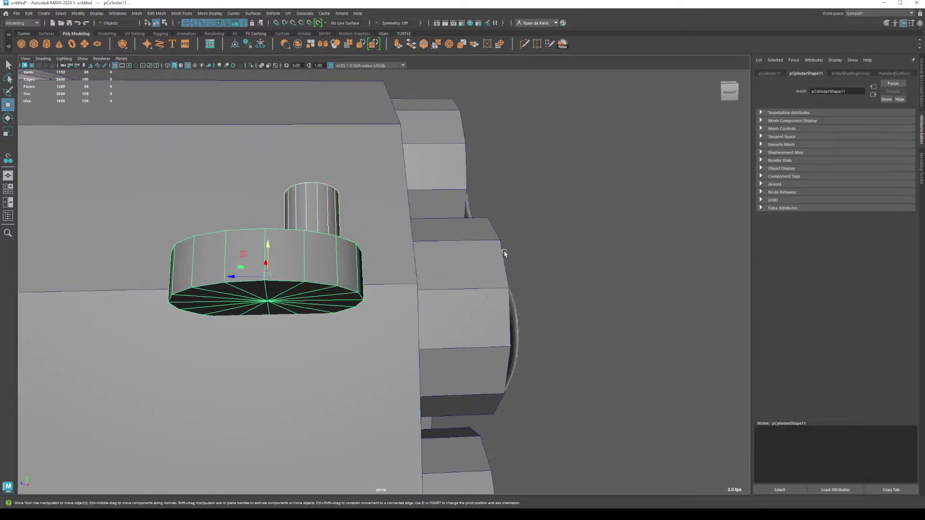
Step: Merge the disc and the small cylinder into one cutter with a Boolean Union
left_click(540, 242)
left_click(349, 269)
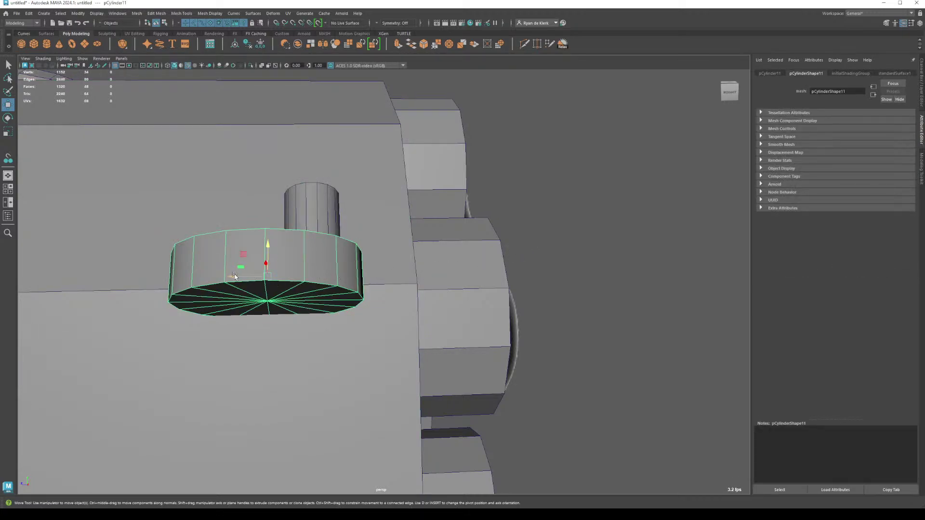
left_click_drag(270, 282, 347, 289, "alt")
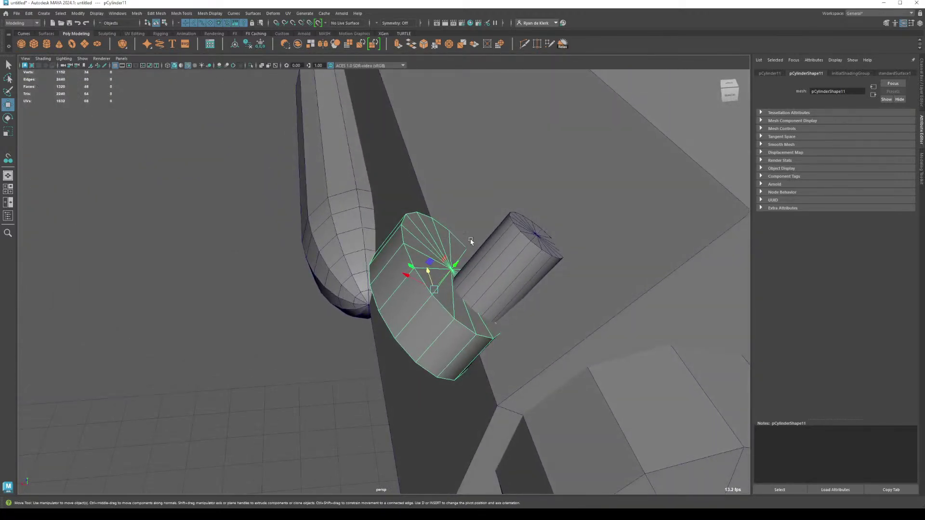
left_click(493, 259)
left_click(422, 318, "shift")
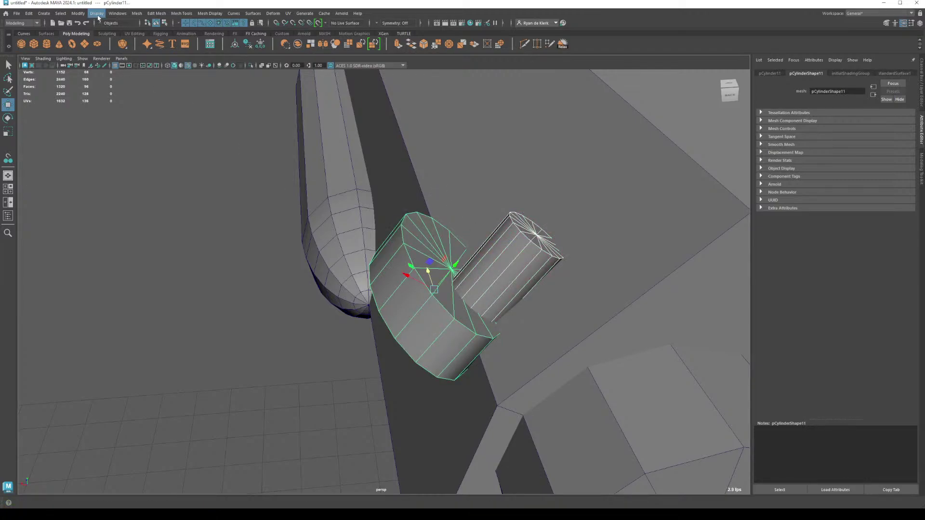
left_click(137, 13)
mouse_move(154, 33)
left_click(226, 35)
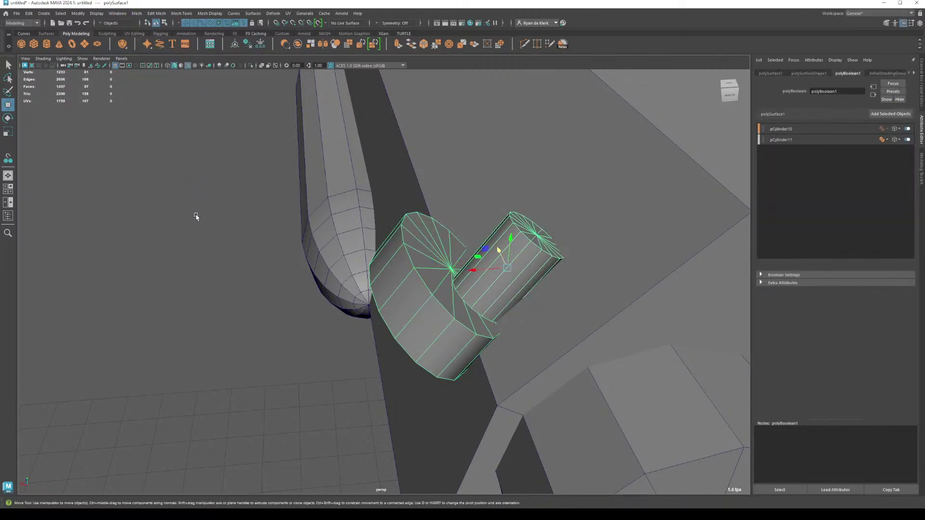
Step: Try to cut the notch by applying a Boolean Difference between the drum and the merged cutter
left_click(196, 216)
left_click(440, 220)
left_click(400, 262, "shift")
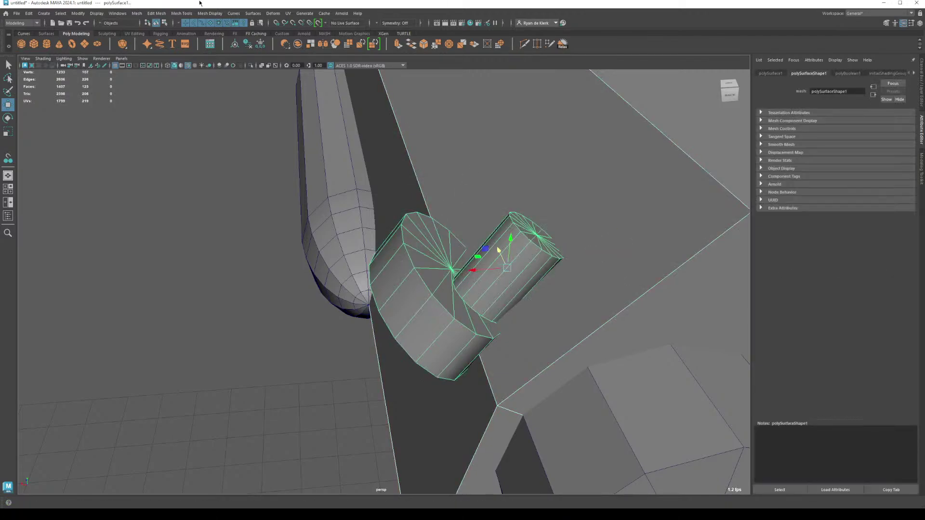
left_click(133, 13)
mouse_move(154, 33)
left_click(249, 48)
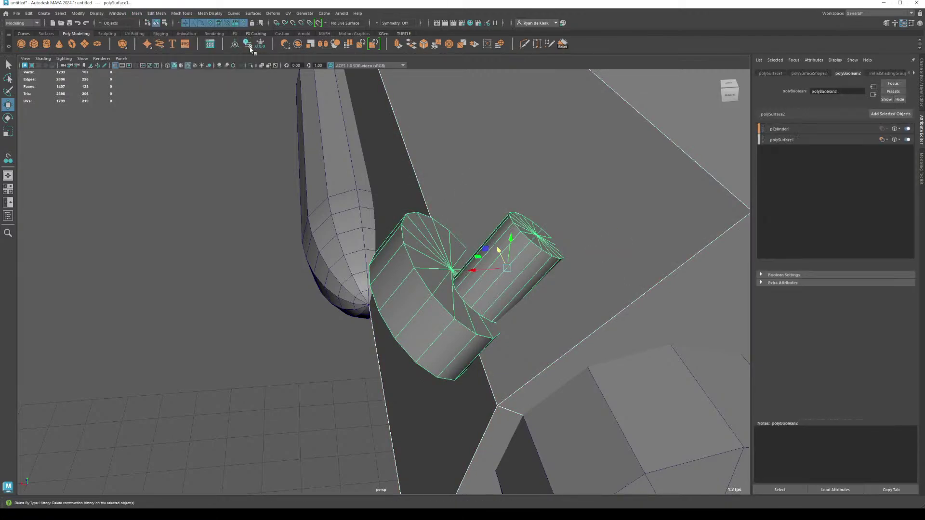
left_click(198, 258)
left_click_drag(198, 258, 255, 245, "alt")
left_click(255, 246)
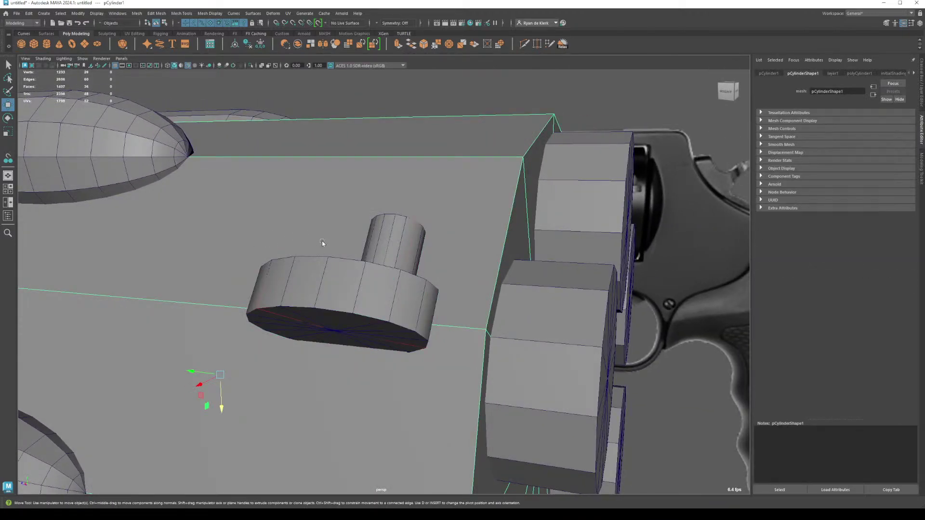
Step: Shift the disc slightly toward the drum's rear and merge it with the small cylinder using a Boolean Union
left_click(314, 270)
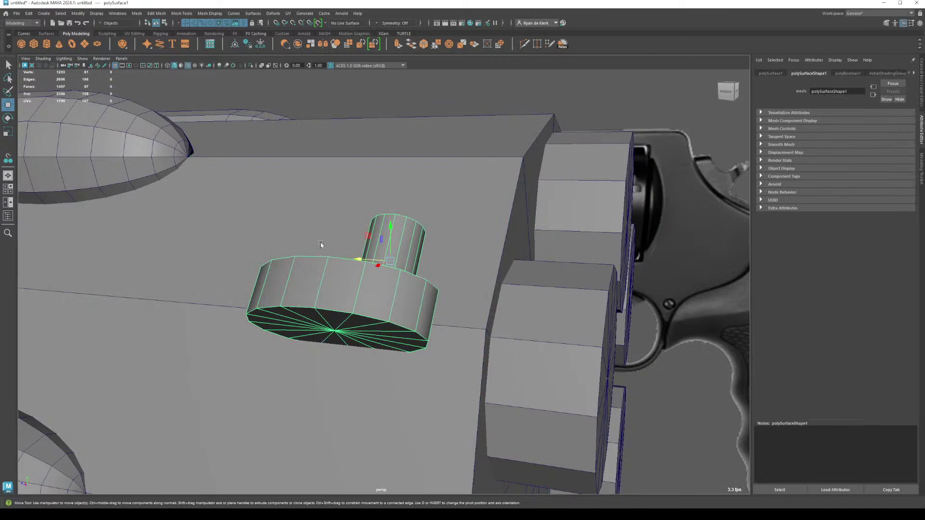
left_click(300, 280)
left_click_drag(306, 303, 316, 305)
left_click(392, 235, "shift")
left_click(136, 14)
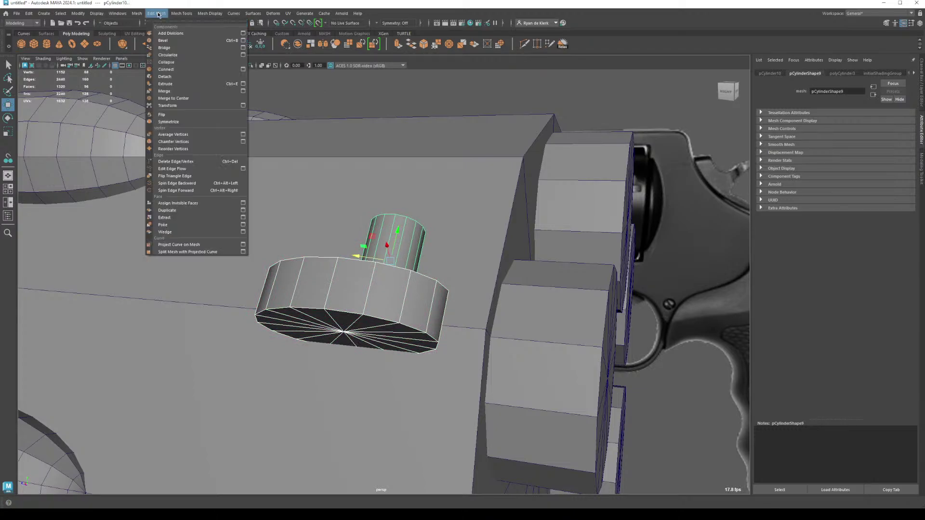
mouse_move(151, 33)
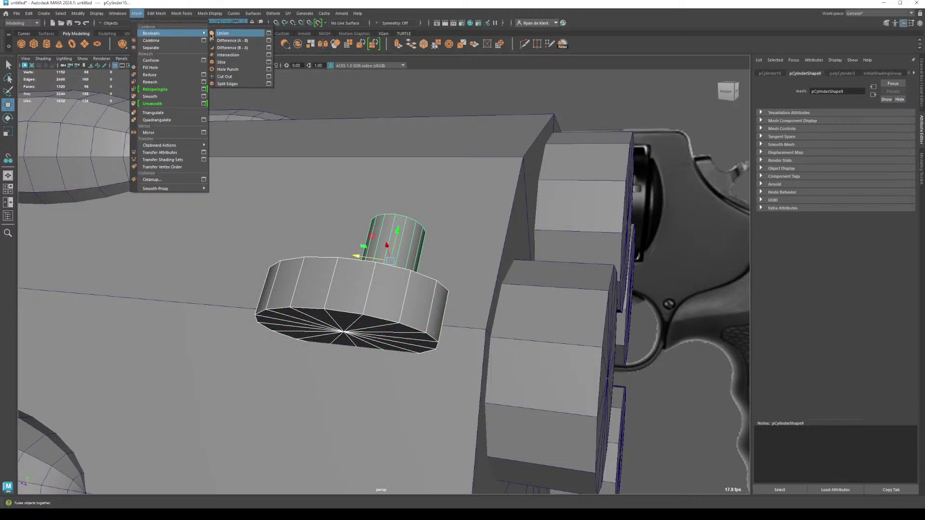
left_click(236, 33)
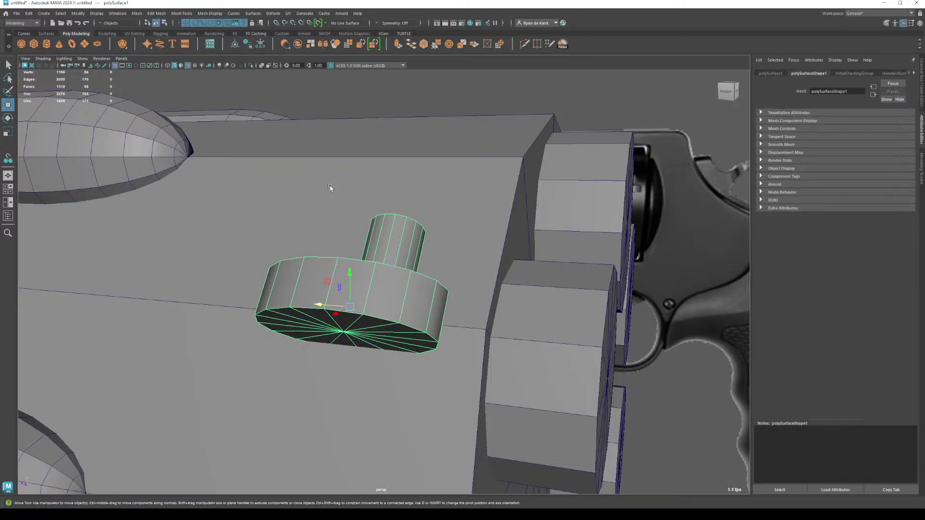
Step: Try to subtract the repositioned cutter from the drum with Boolean Difference (A - B), and inspect the cut
left_click(335, 198)
left_click(337, 276, "shift")
left_click(137, 14)
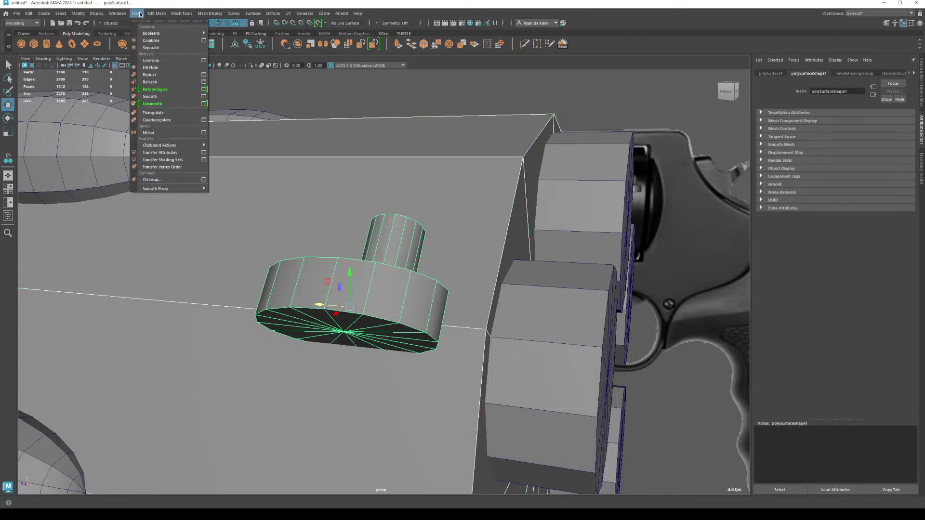
mouse_move(145, 36)
left_click(233, 40)
left_click_drag(460, 273, 225, 225, "alt")
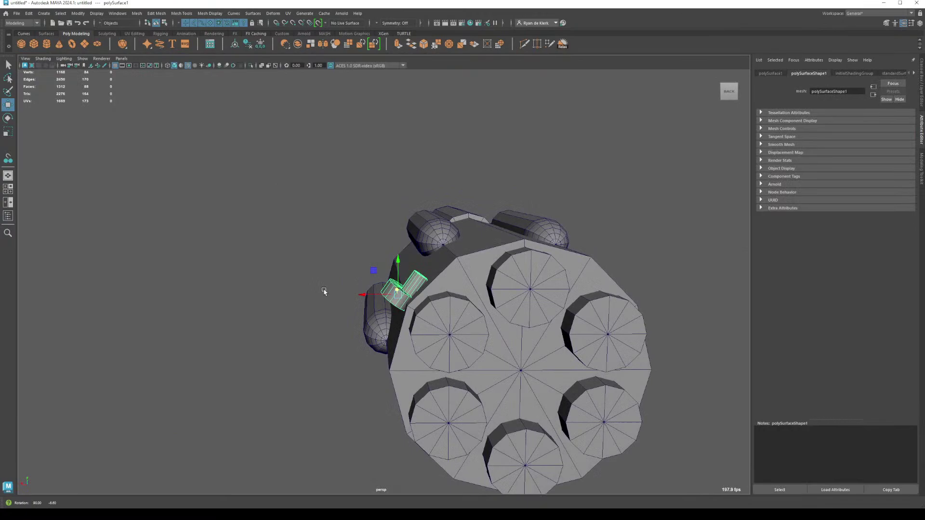
Step: Move the merged cutter's pivot to the centre of the drum's rear face
left_click_drag(324, 291, 355, 291, "alt")
key("d")
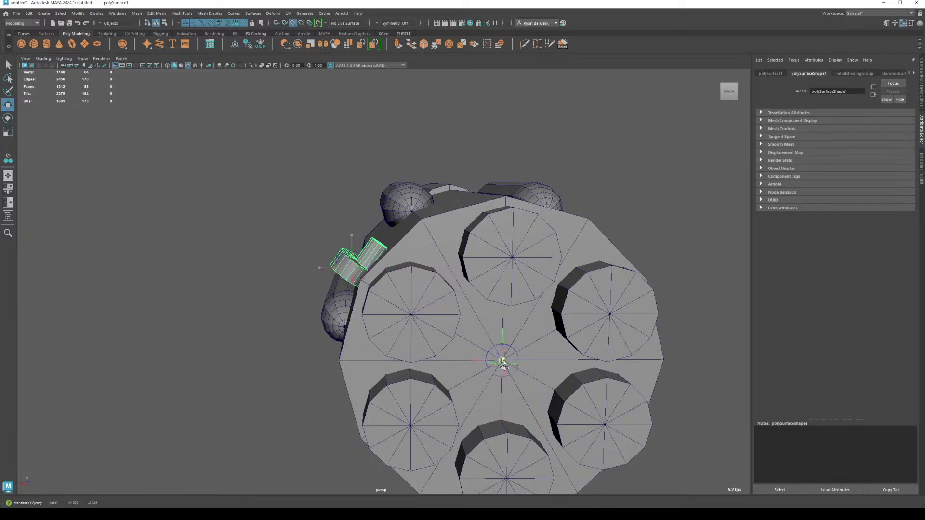
left_click_drag(503, 362, 487, 320, "alt")
Step: Duplicate the cutter around the drum's axis with a rotated copy and repeated transforms, making six evenly spaced cutters
key("e")
scroll(507, 322, "down", 2)
left_click(522, 207)
left_click(351, 258)
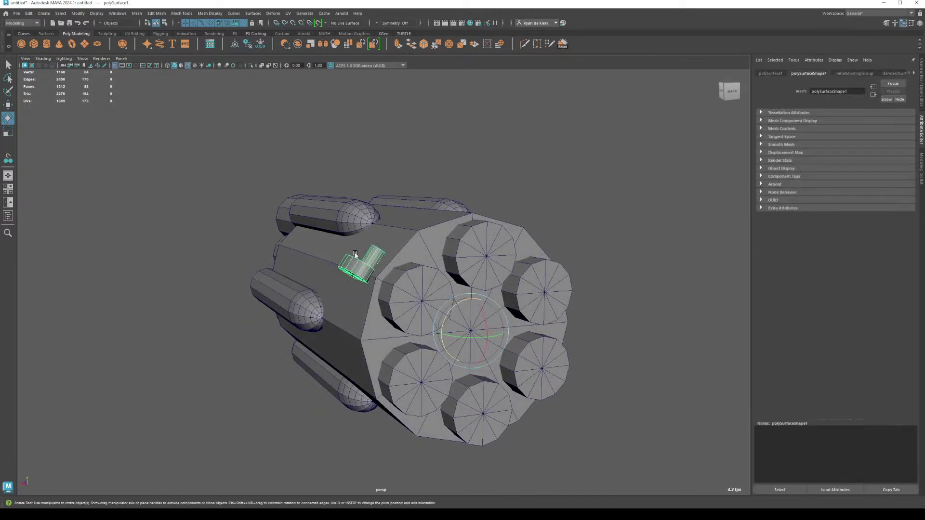
scroll(417, 290, "up", 2)
key("ctrl+d")
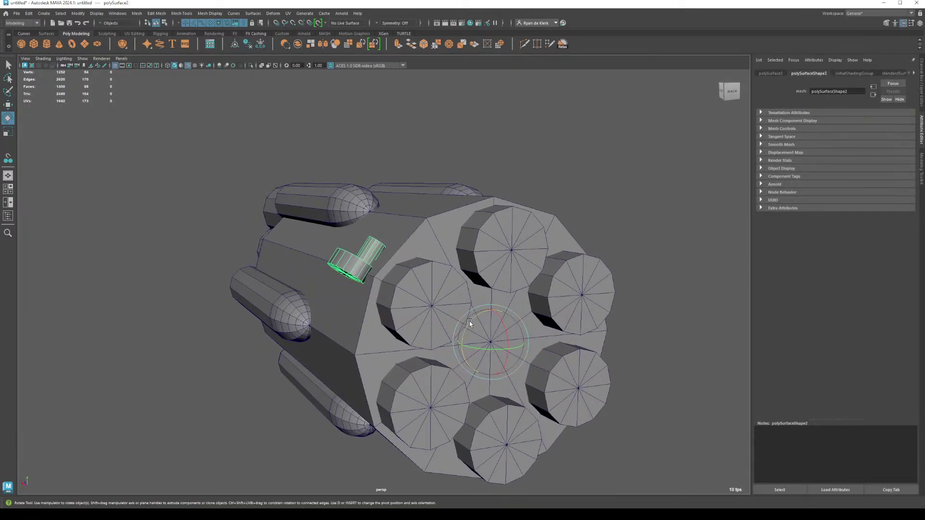
left_click_drag(466, 316, 577, 298)
key("shift+d")
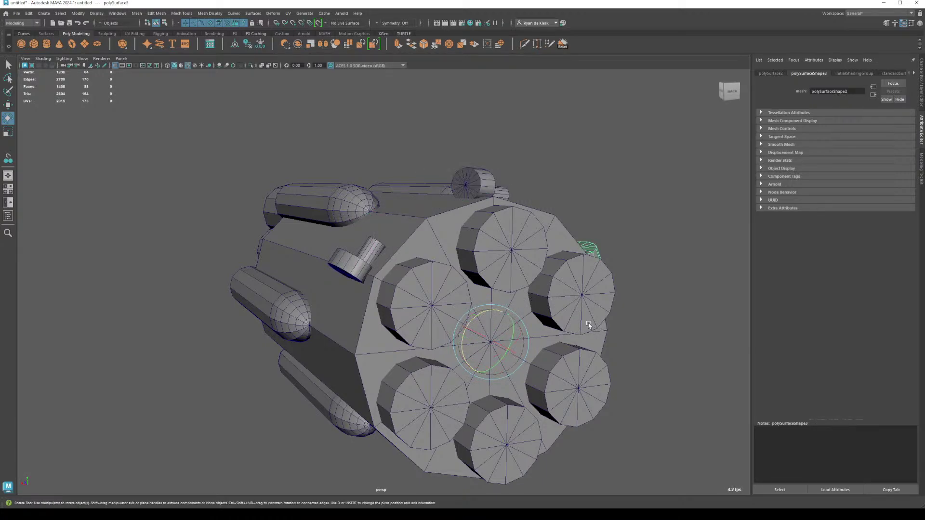
key("shift+d")
right_click_drag(632, 361, 535, 315, "alt")
left_click_drag(535, 315, 568, 298, "alt")
left_click(516, 280)
left_click_drag(516, 281, 339, 270, "alt")
scroll(364, 277, "up", 2)
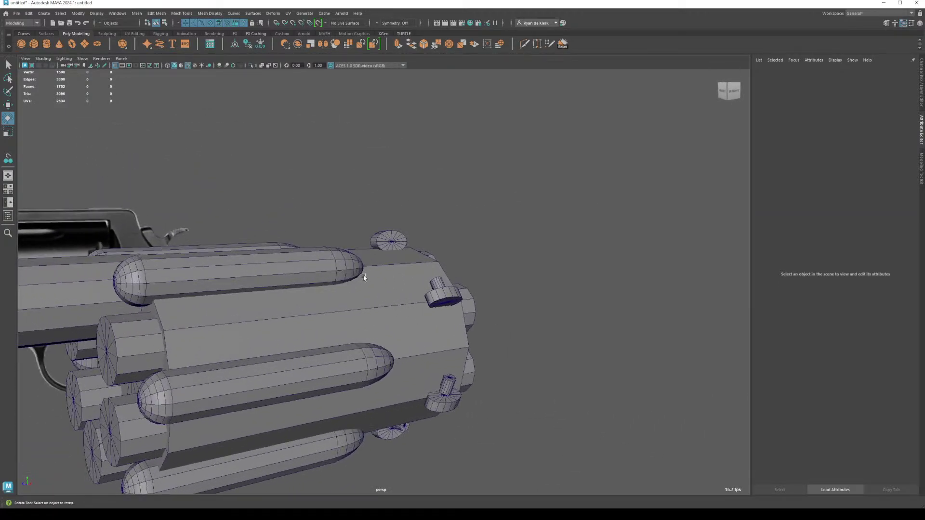
Step: Try to subtract only the rounded flute shapes from the drum with Boolean Difference (A - B), and undo the cut
left_click(393, 301)
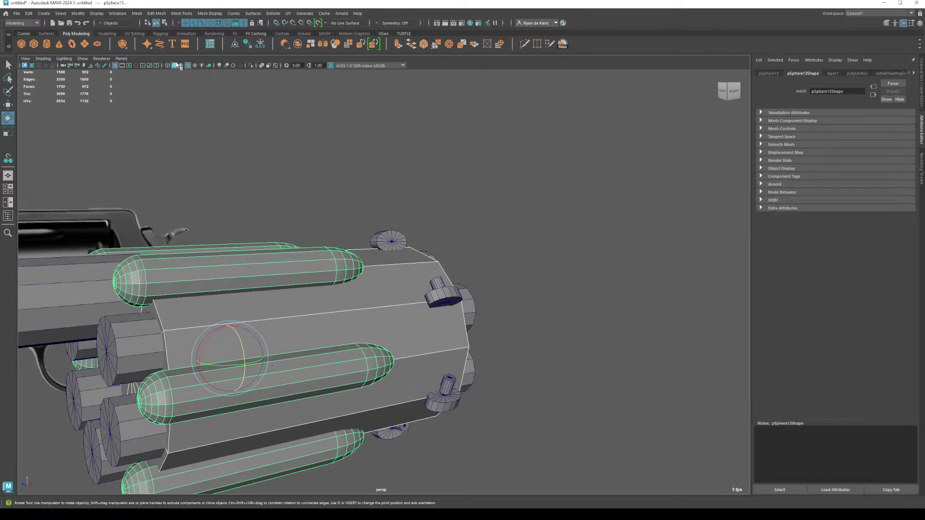
left_click(138, 13)
mouse_move(147, 33)
left_click(227, 40)
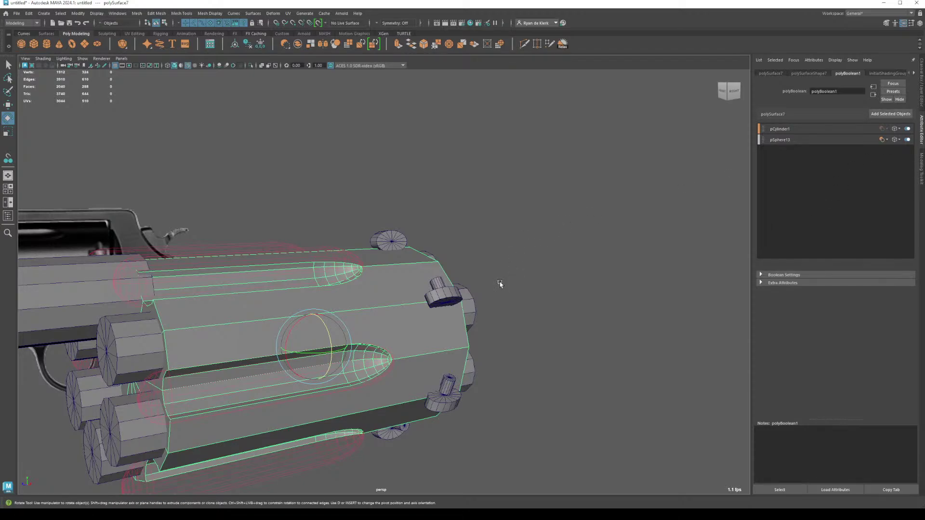
left_click(398, 238)
left_click(373, 283)
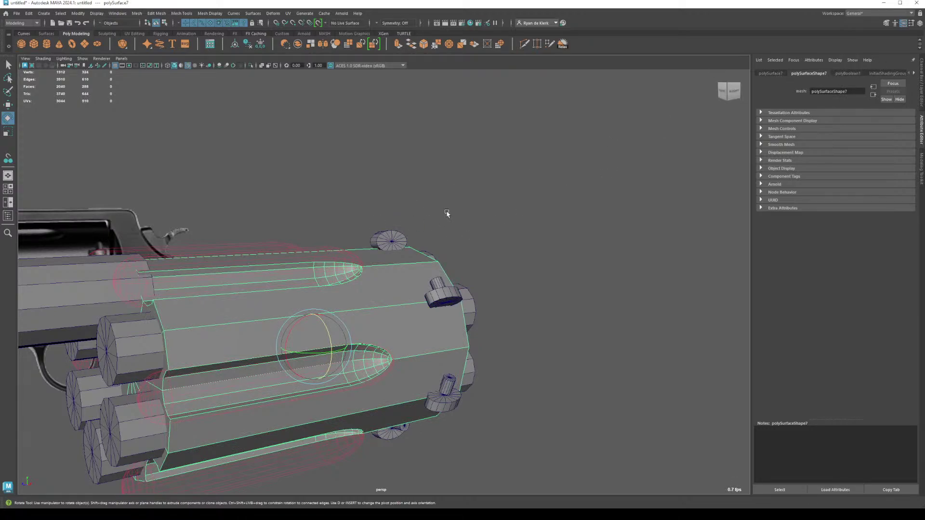
key("ctrl+z")
key("ctrl+z")
left_click(458, 212)
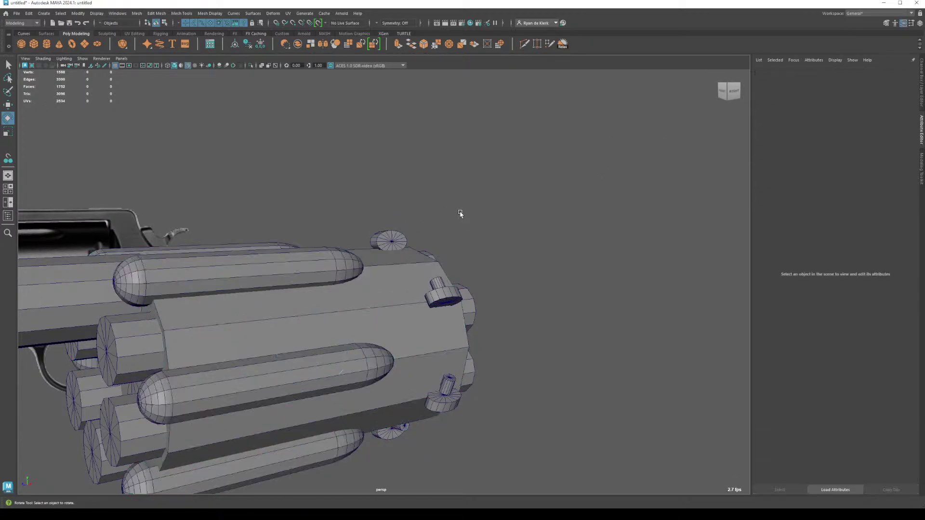
Step: Try to subtract the flute shapes, a single notch cutter and the chamber cylinders from the drum with Boolean Difference (A - B), and undo it
left_click(378, 295)
left_click(341, 262, "shift")
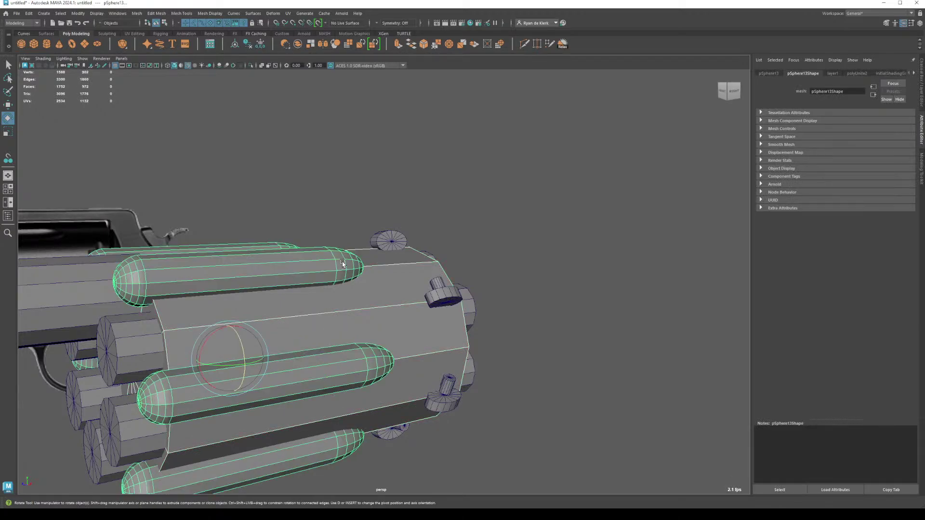
left_click(390, 240, "shift")
left_click(472, 312, "shift")
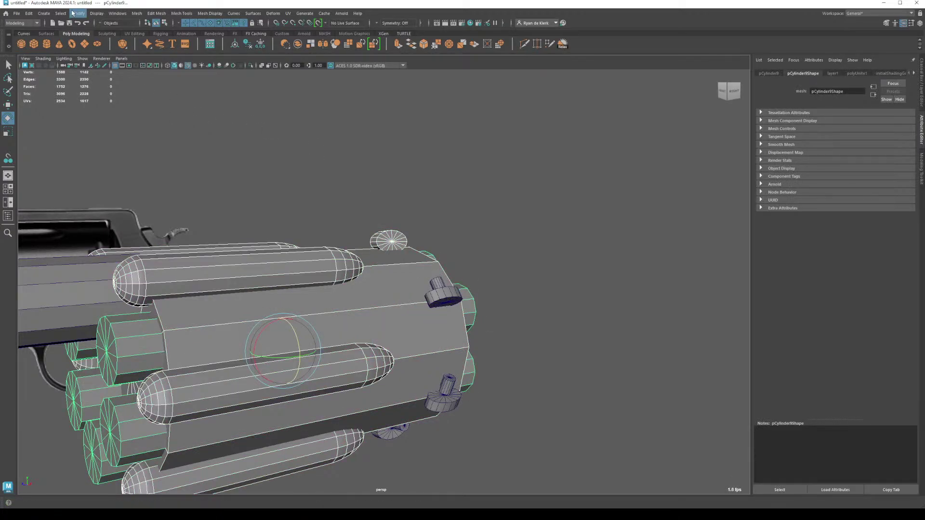
left_click(120, 14)
mouse_move(140, 16)
mouse_move(136, 33)
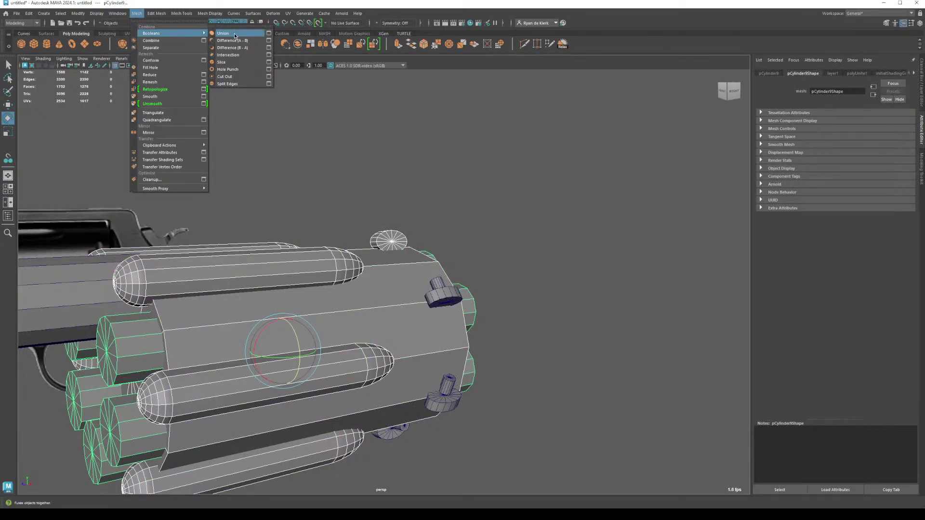
left_click(230, 39)
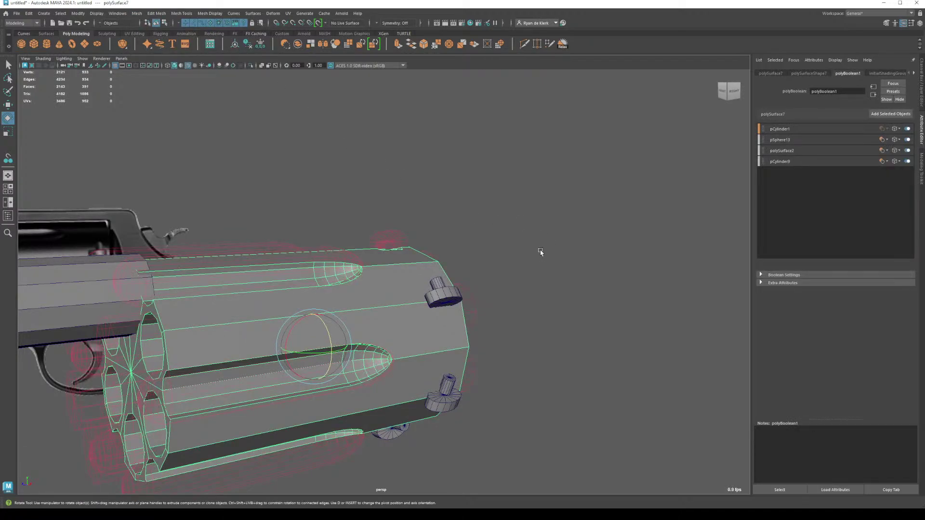
left_click(539, 251)
key("ctrl+z")
key("ctrl+z")
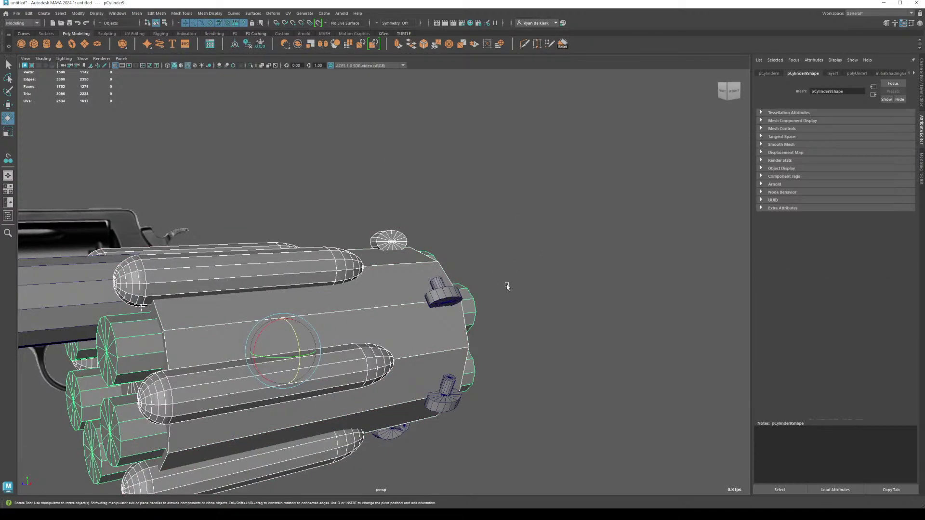
Step: Select all six notch cutters around the drum and combine them into one mesh
left_click(505, 283)
left_click(437, 298)
left_click(388, 241, "shift")
left_click(441, 402, "shift")
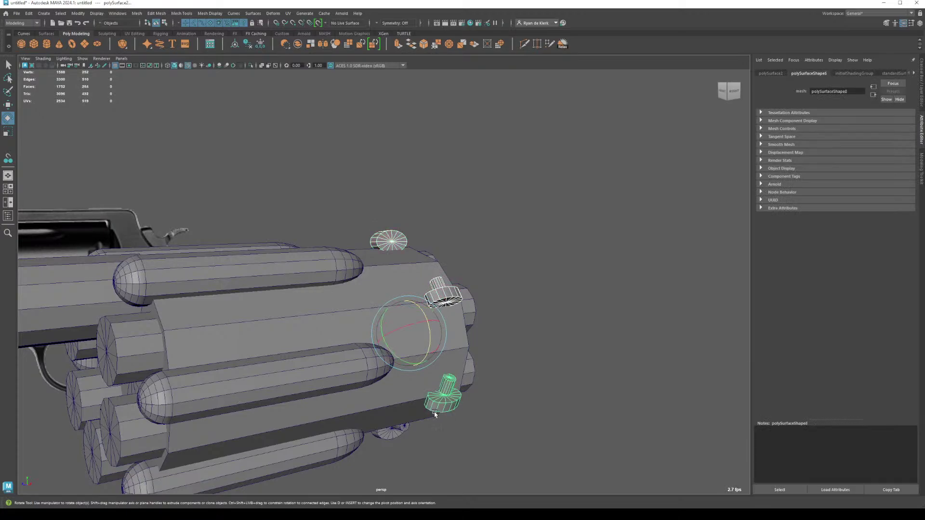
left_click(406, 429, "shift")
left_click_drag(406, 429, 303, 228, "alt")
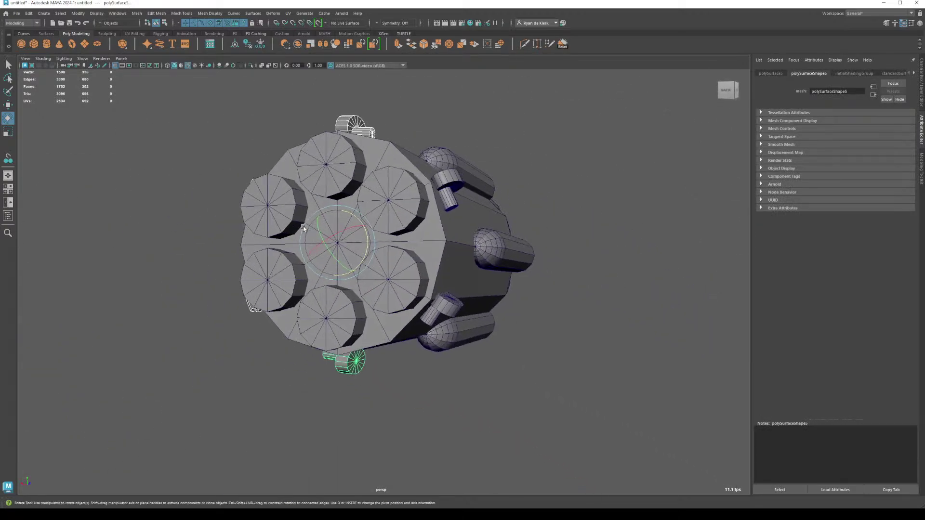
left_click(445, 188, "shift")
left_click(442, 295, "shift")
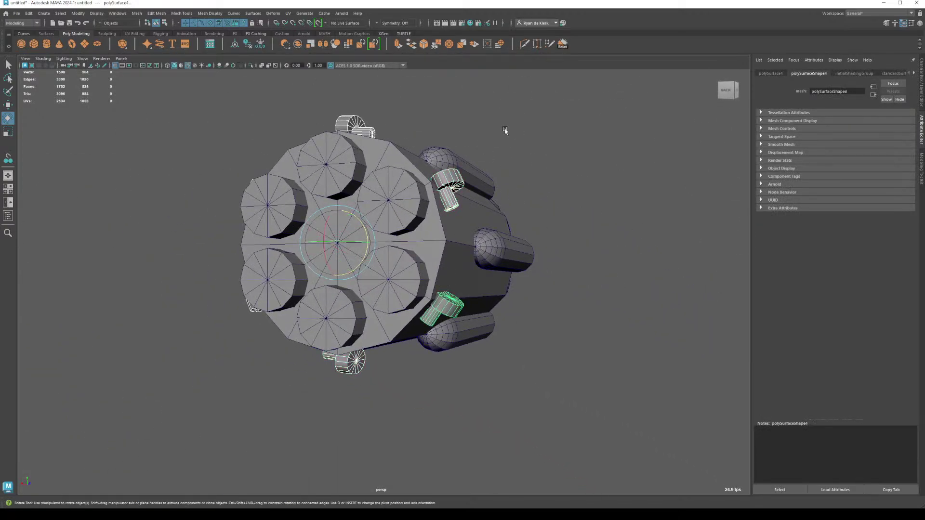
right_click_drag(510, 126, 504, 283, "shift")
scroll(528, 279, "down", 4)
left_click(568, 256)
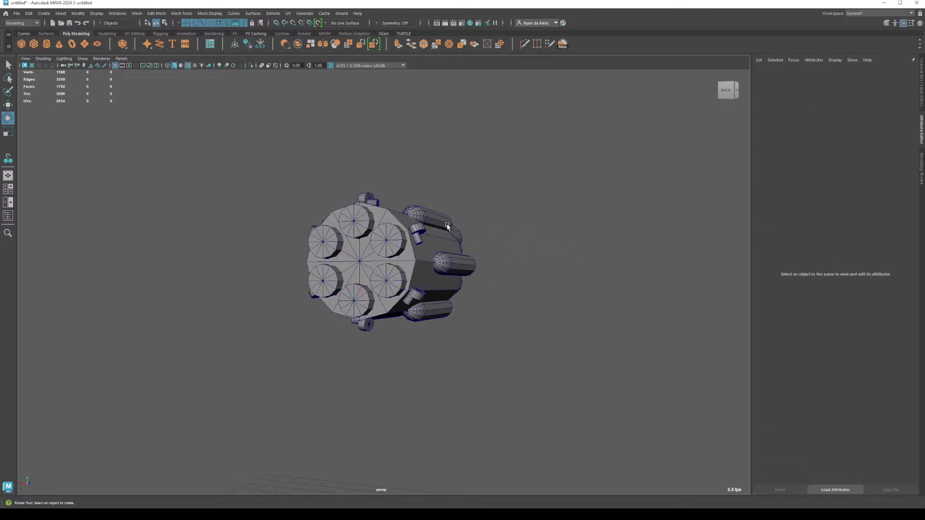
Step: Subtract the flute shapes, the combined notch cutters and the chamber cylinders from the drum with one Boolean Difference (A - B), and inspect the cuts
left_click_drag(266, 152, 554, 380)
left_click(546, 290)
left_click_drag(546, 291, 680, 315, "alt")
left_click(317, 204)
left_click(240, 186, "shift")
left_click(322, 178, "shift")
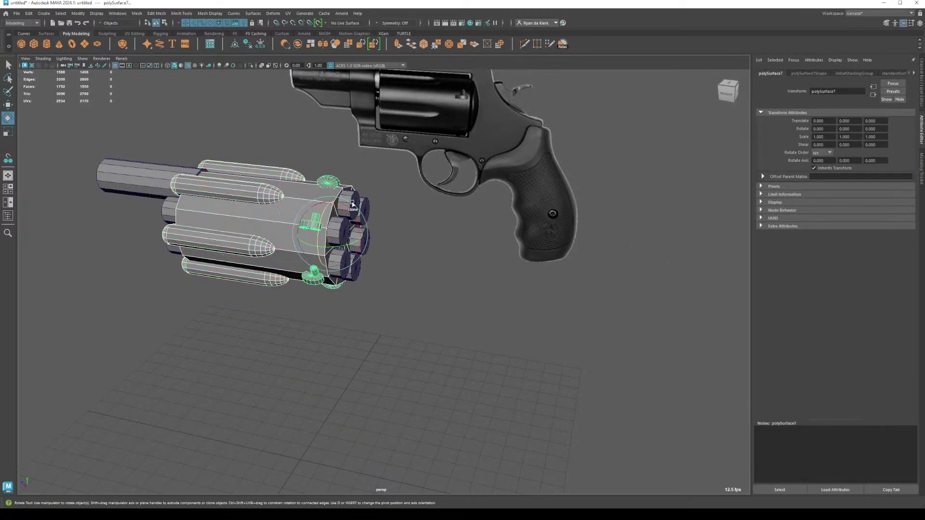
left_click(352, 195, "shift")
left_click(160, 16)
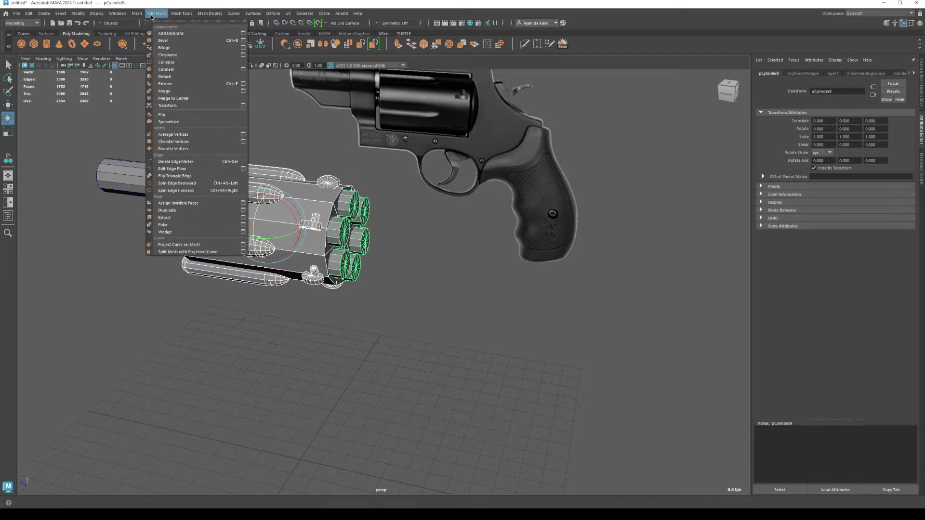
mouse_move(141, 15)
mouse_move(143, 34)
left_click(234, 40)
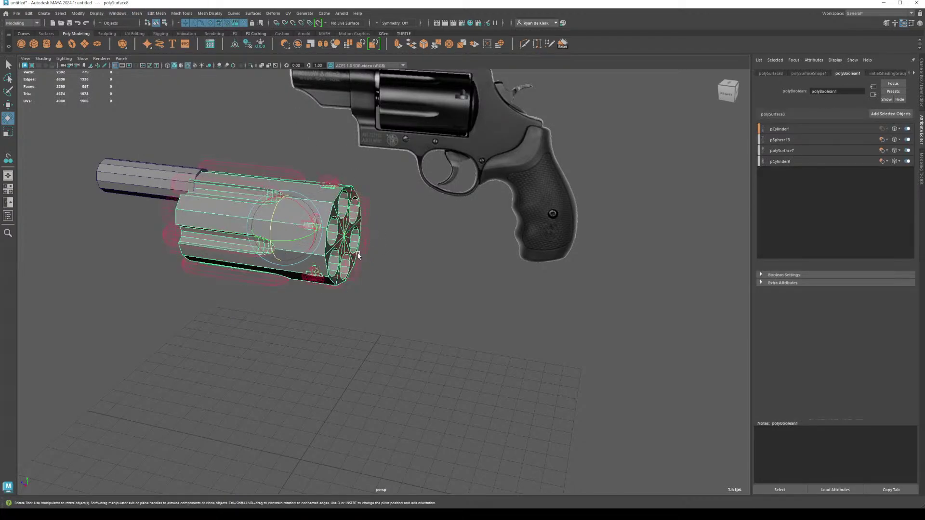
key("f")
left_click_drag(294, 247, 352, 238, "alt")
left_click(555, 226)
left_click(623, 206)
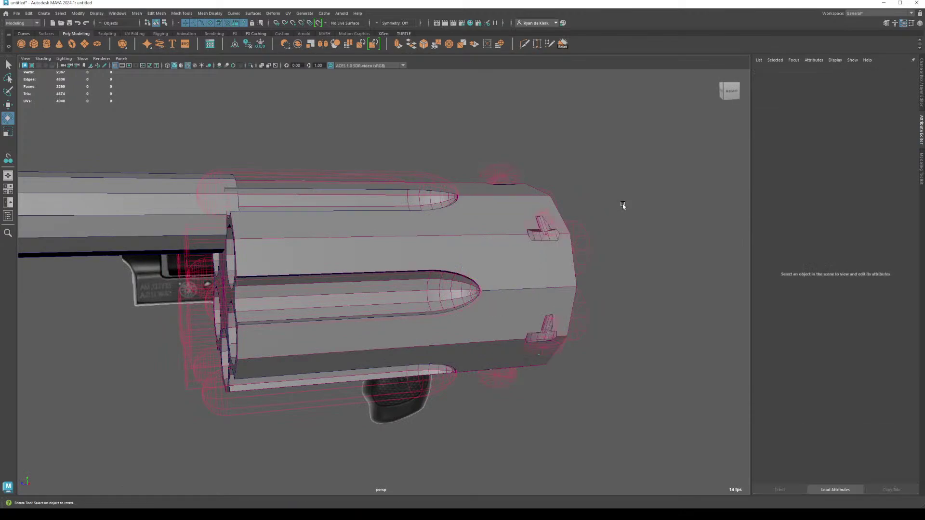
Step: Inspect the flute and notch cuts around both sides of the drum, and undo the Boolean Difference
left_click_drag(455, 260, 554, 258, "alt")
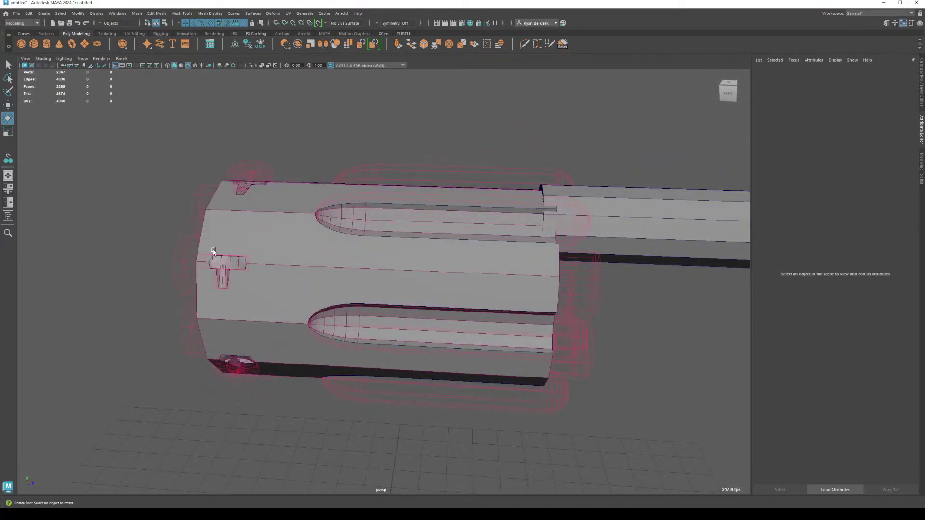
left_click_drag(213, 252, 375, 236, "alt")
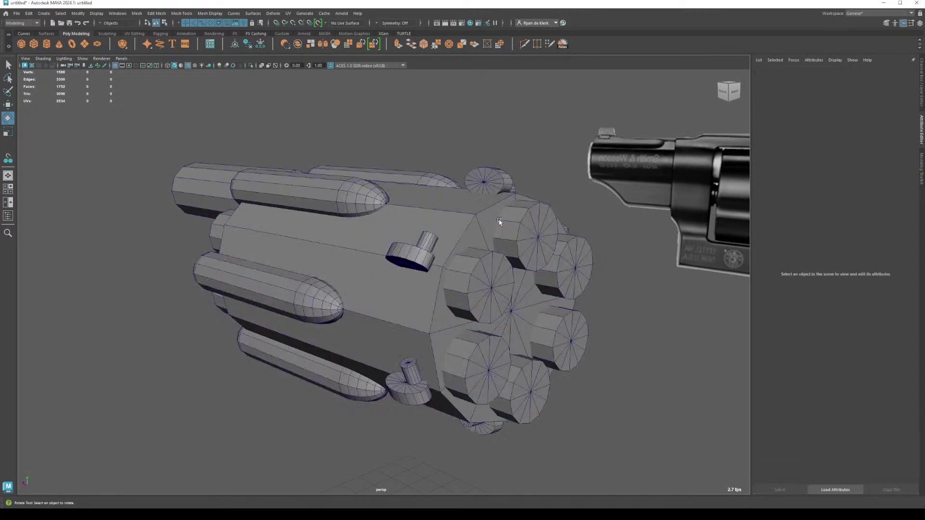
left_click_drag(500, 222, 464, 237, "alt")
Step: Create a polygon cylinder just below the drum and reduce it to 12 sides around its axis
left_click(51, 45)
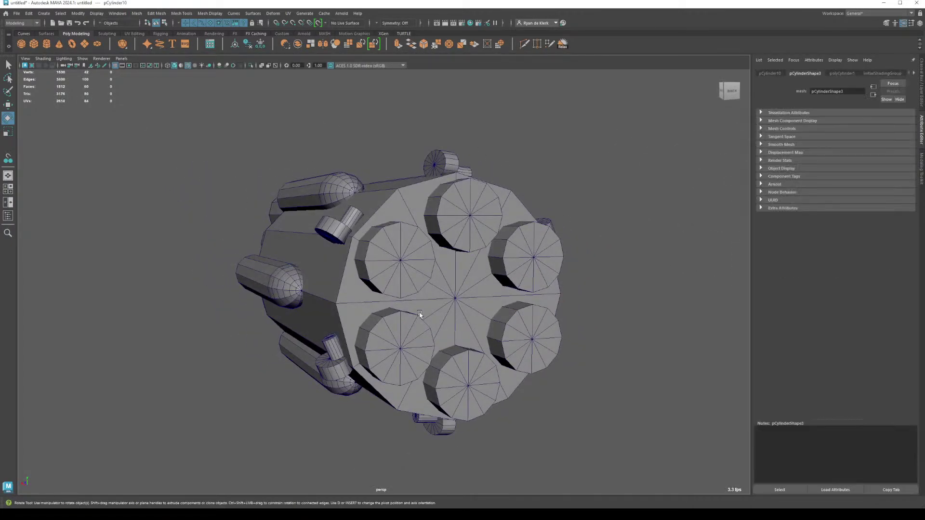
scroll(295, 291, "down", 5)
key("w")
left_click_drag(391, 474, 400, 322)
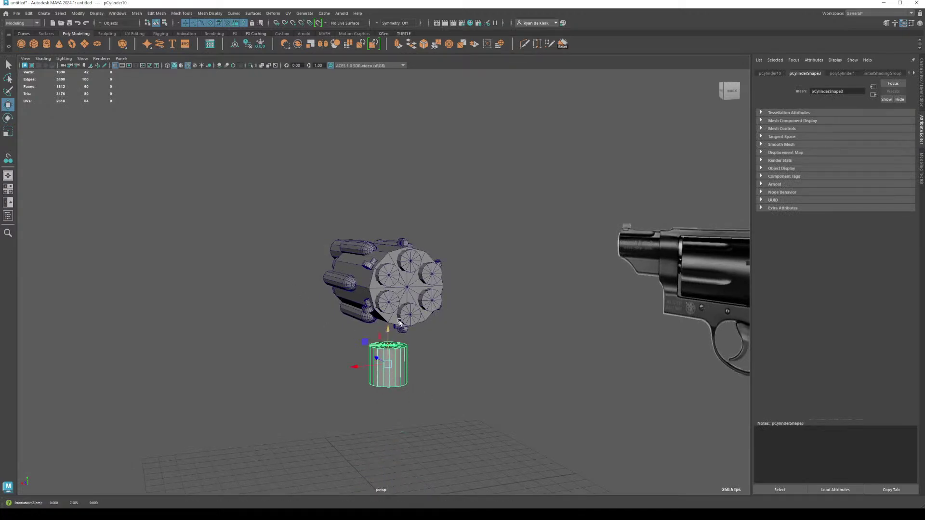
left_click(921, 82)
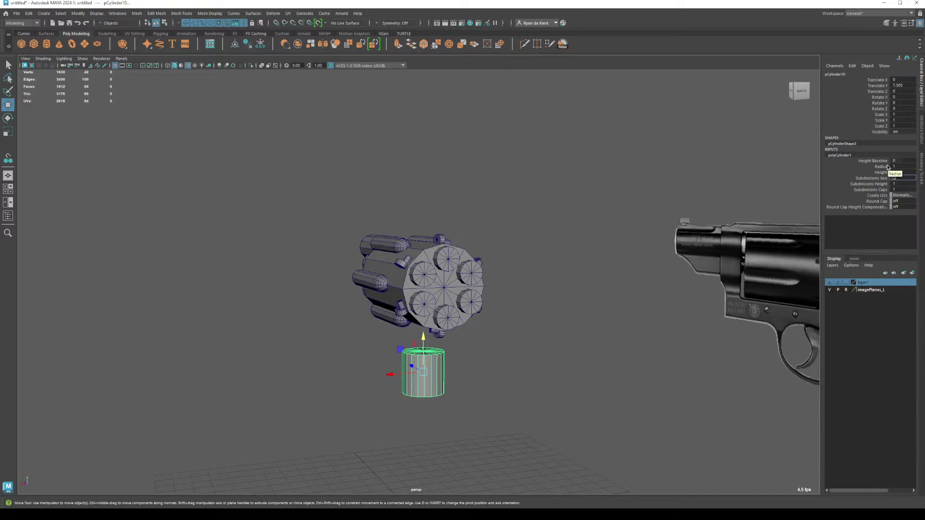
left_click(412, 370)
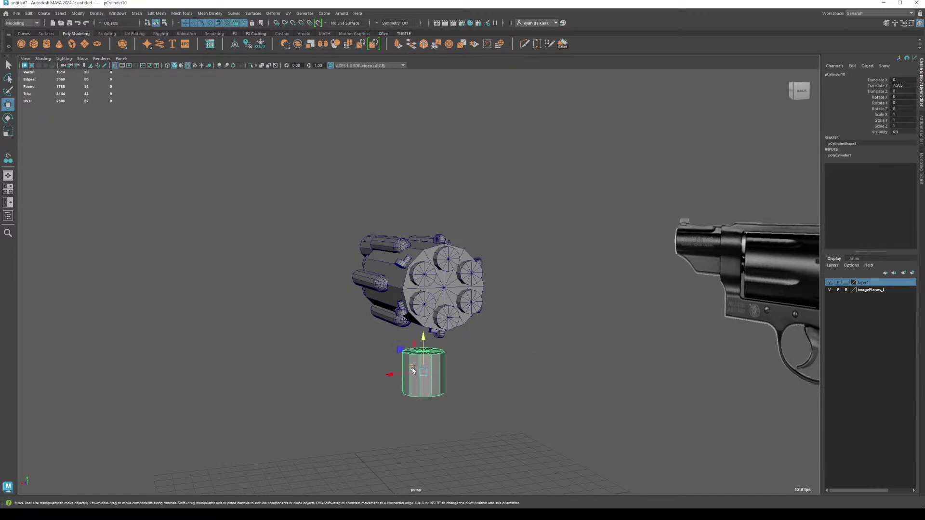
Step: Rotate the new cylinder to -90 degrees in X and move it onto the drum's centre in the side view
key("e")
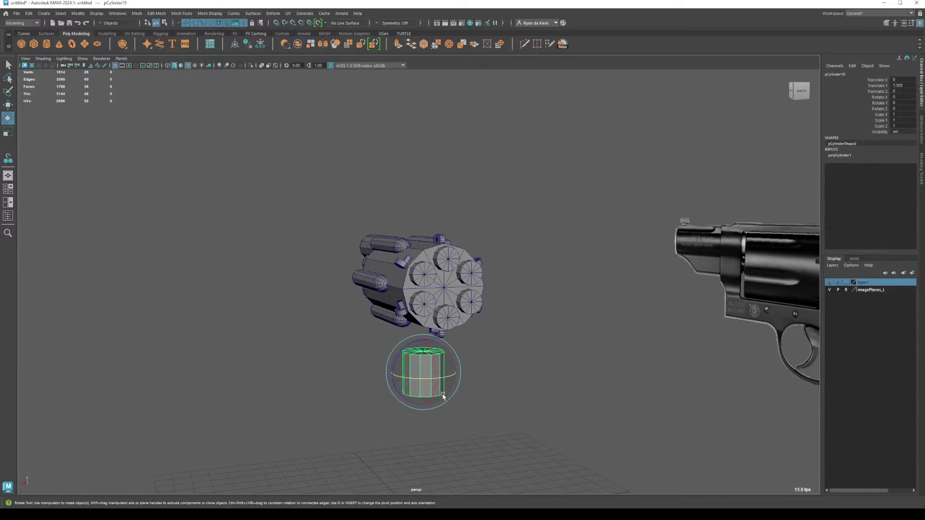
left_click_drag(432, 353, 440, 396)
left_click(423, 384)
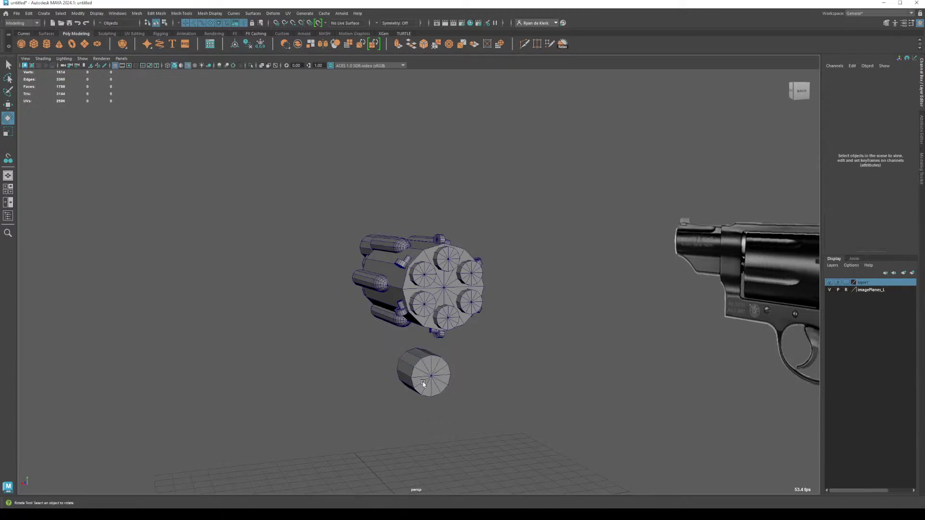
key("space")
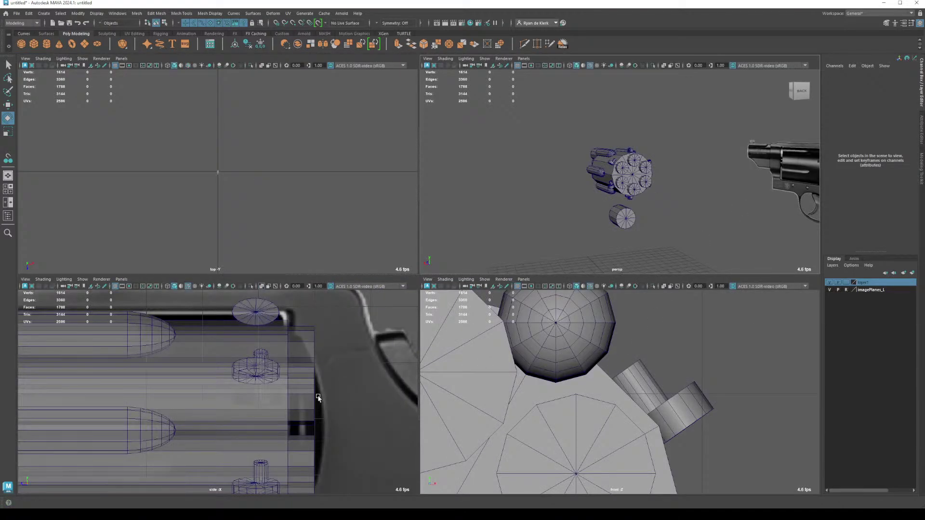
key("space")
scroll(318, 397, "down", 11)
left_click(379, 373)
scroll(264, 300, "up", 4)
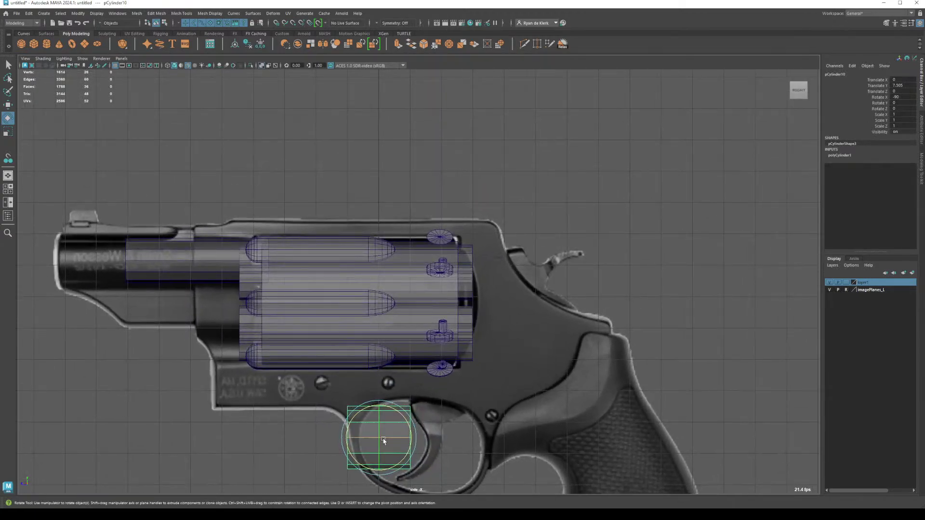
key("w")
left_click_drag(378, 434, 314, 302)
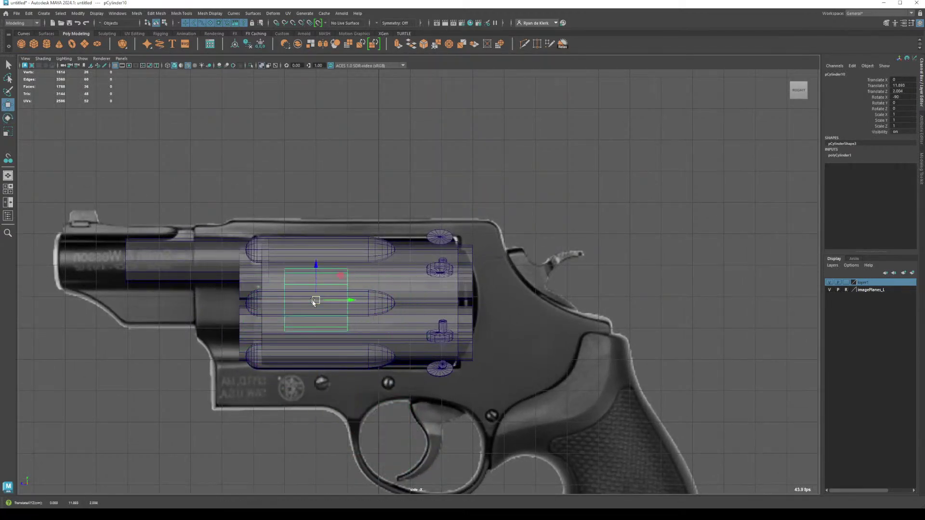
Step: Hide the drum's layer, scale the cylinder uniformly to about 0.371 and place its end just beyond the drum's front edge
left_click(829, 282)
scroll(401, 325, "up", 3)
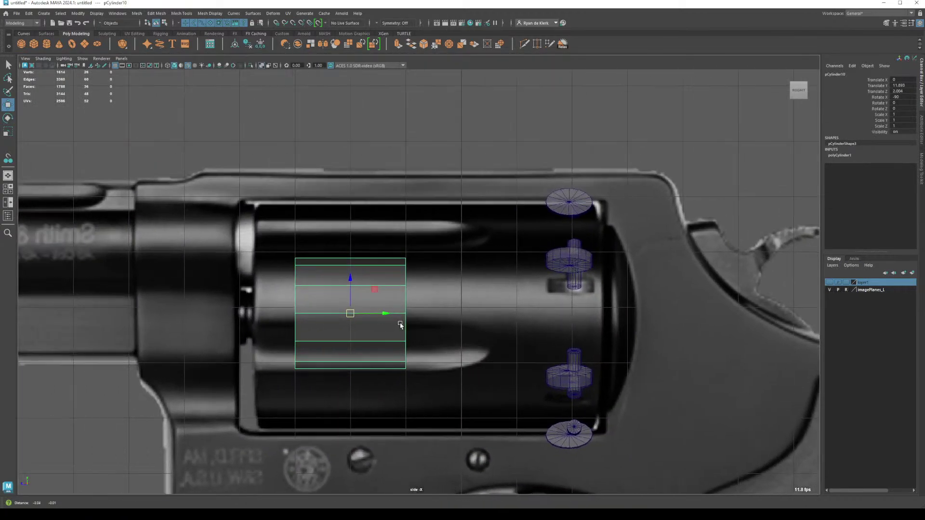
middle_click_drag(401, 325, 426, 325, "alt")
key("r")
left_click_drag(373, 315, 319, 311)
key("w")
left_click_drag(375, 314, 297, 319)
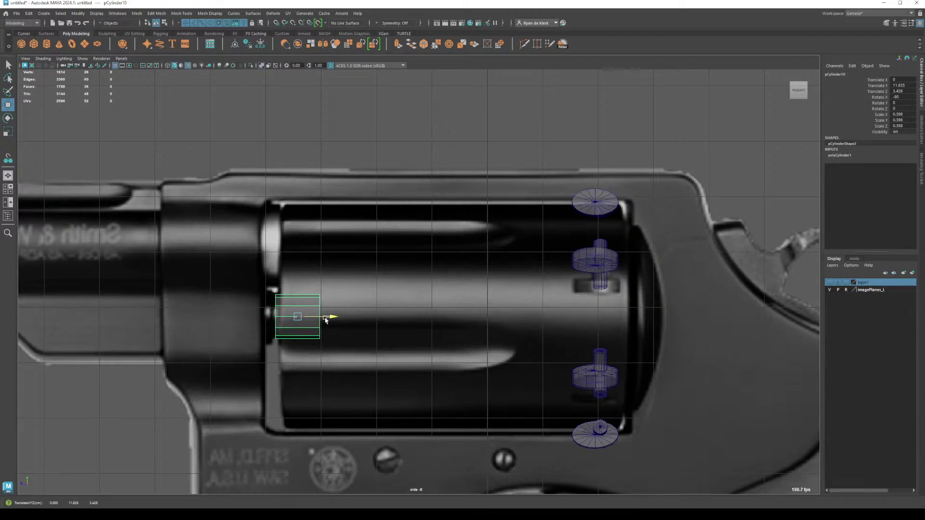
key("r")
left_click_drag(300, 318, 298, 319)
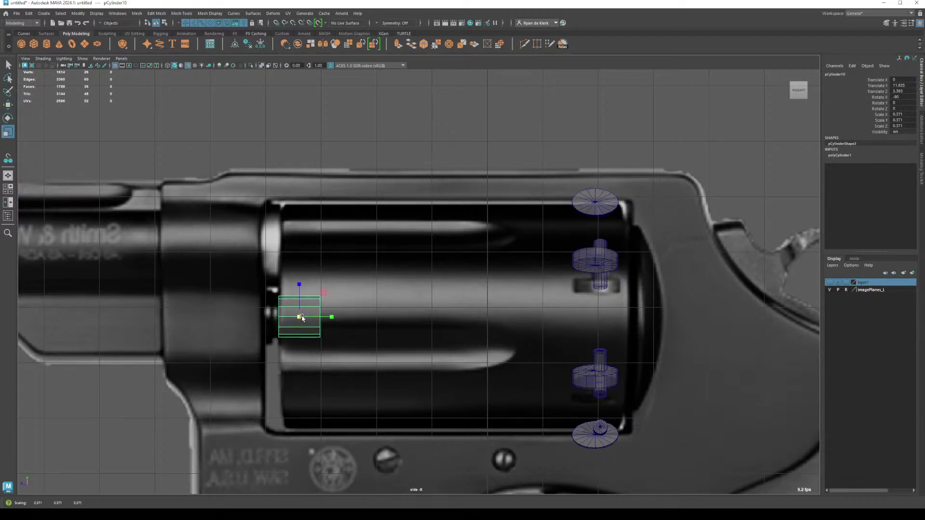
key("w")
left_click_drag(331, 317, 328, 318)
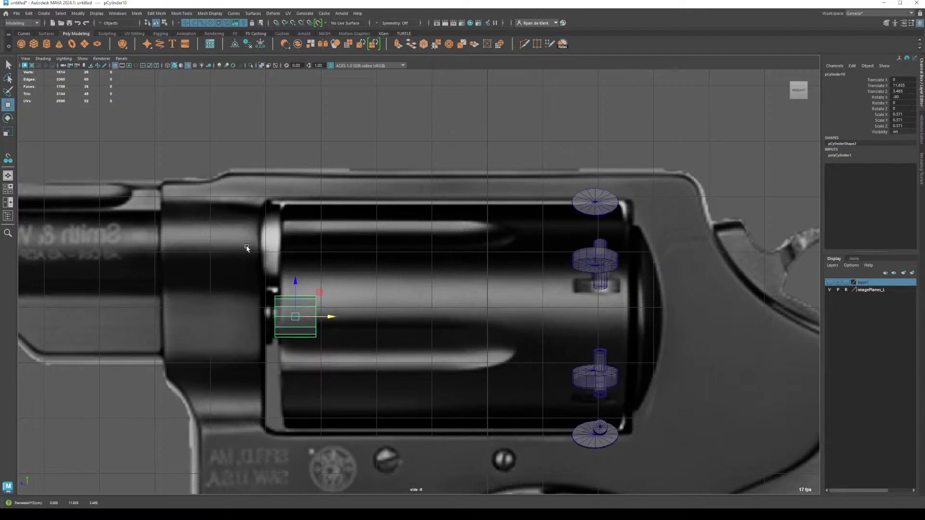
Step: Stretch the centre cylinder along the drum's axis by moving its rear-end vertices past the drum's back face
right_click_drag(235, 230, 200, 230)
left_click_drag(301, 275, 376, 386)
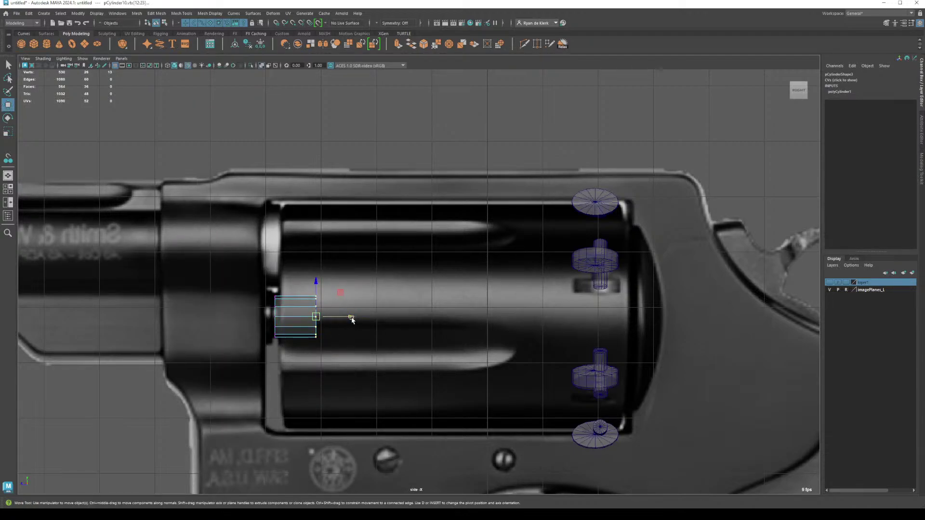
left_click_drag(352, 319, 684, 335)
left_click(9, 177)
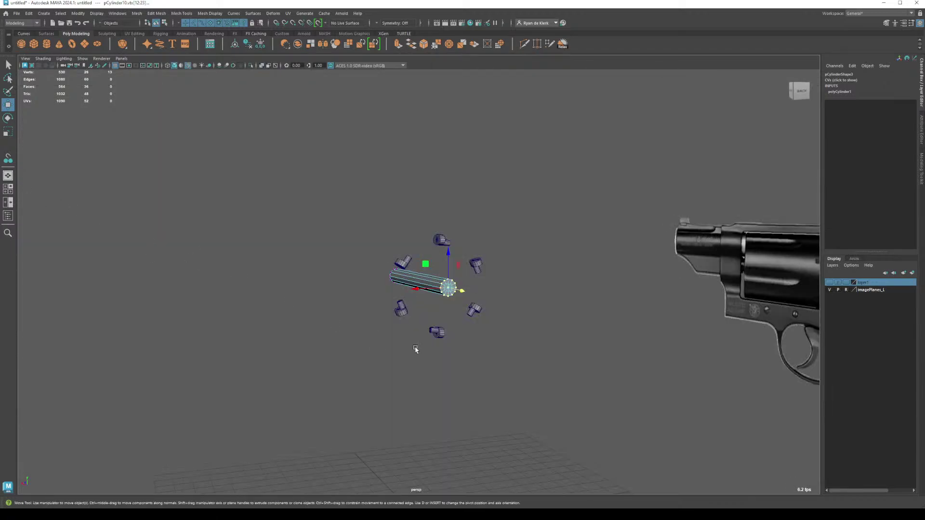
left_click_drag(469, 309, 404, 298, "alt")
right_click_drag(405, 298, 438, 308, "alt")
right_click_drag(402, 272, 436, 262)
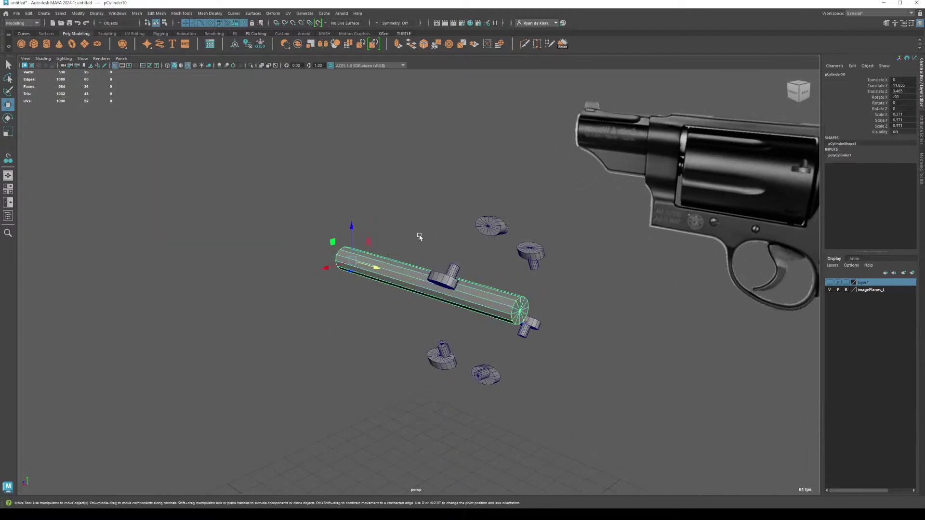
Step: Delete the centre cylinder's construction history and show the drum's layer again
left_click(418, 239)
left_click(388, 265)
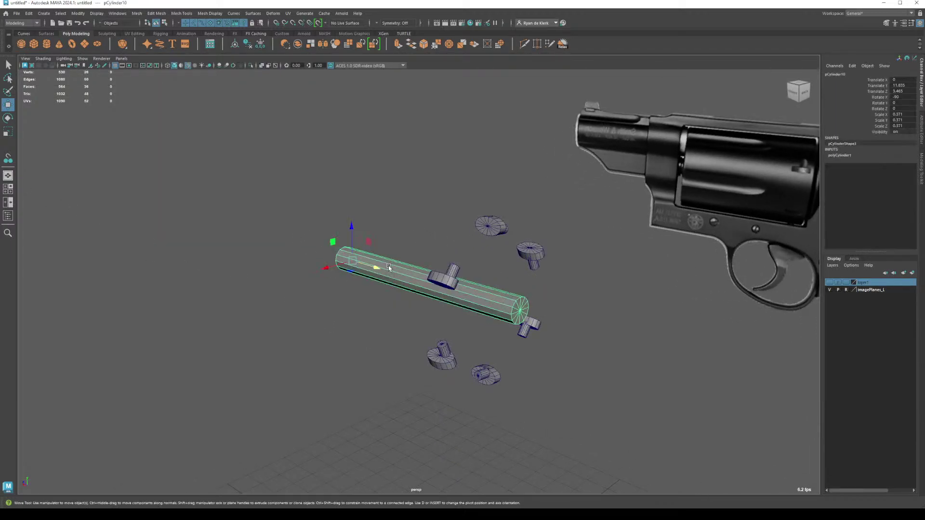
left_click(829, 283)
left_click(630, 362)
left_click_drag(629, 361, 531, 360, "alt")
Step: Subtract the flute shapes, notch cutters, chamber cylinders and centre cylinder from the drum with Boolean Difference (A - B)
left_click(450, 250)
left_click(386, 218, "shift")
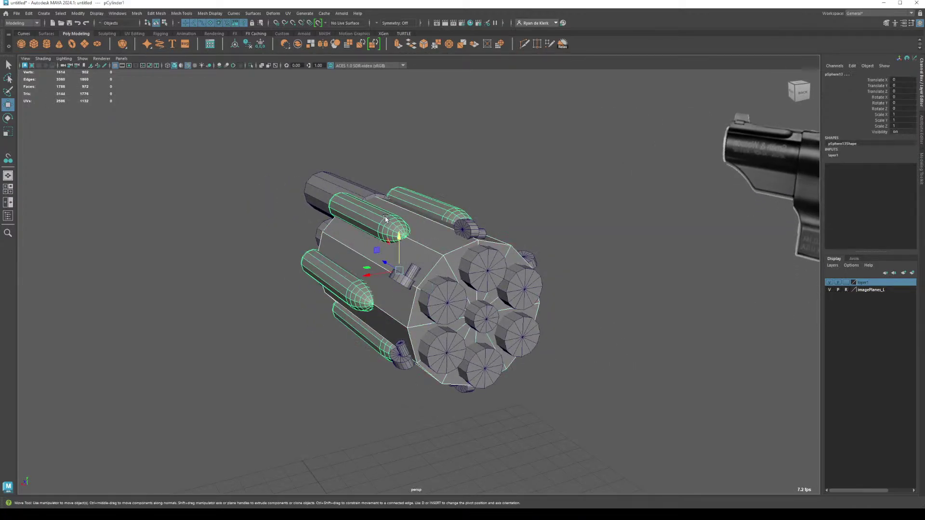
left_click(474, 236)
left_click(489, 279)
left_click(478, 317)
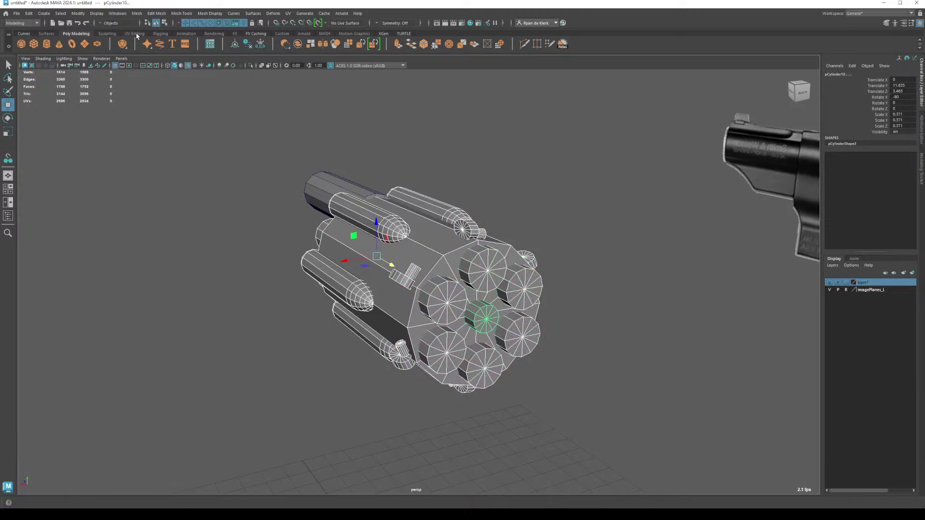
left_click(117, 13)
mouse_move(159, 33)
left_click(223, 41)
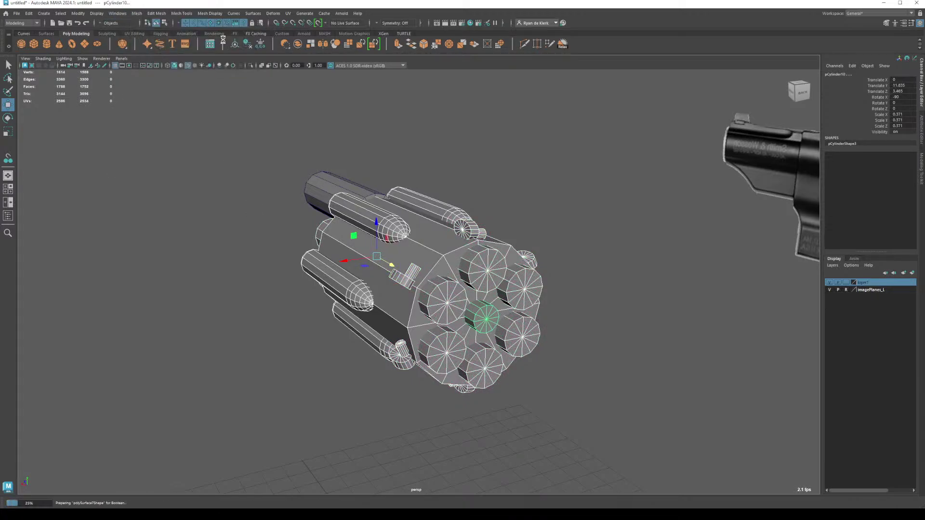
left_click(473, 168)
left_click_drag(470, 176, 356, 231, "alt")
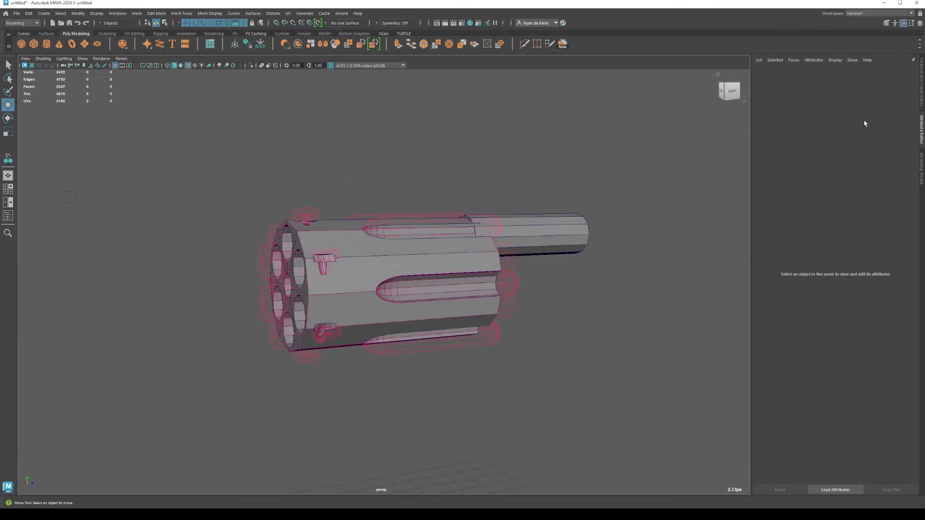
Step: Check the cut drum from all sides and delete its construction history to bake the Boolean
left_click(922, 126)
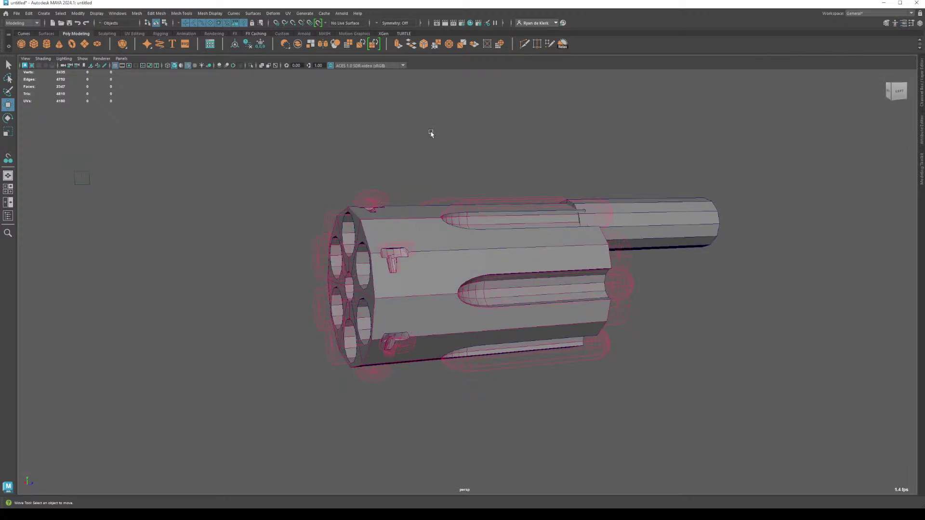
left_click_drag(356, 212, 519, 249, "alt")
left_click(519, 249)
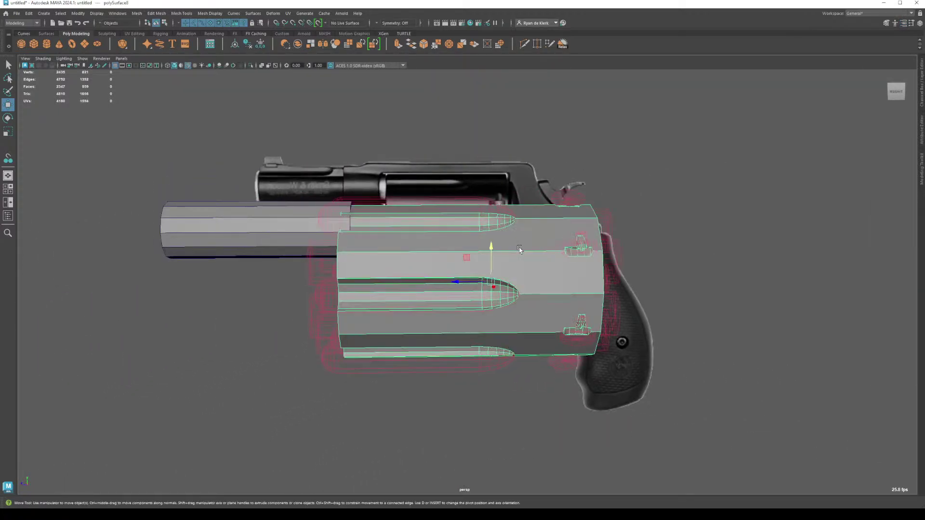
left_click_drag(394, 243, 458, 242, "alt")
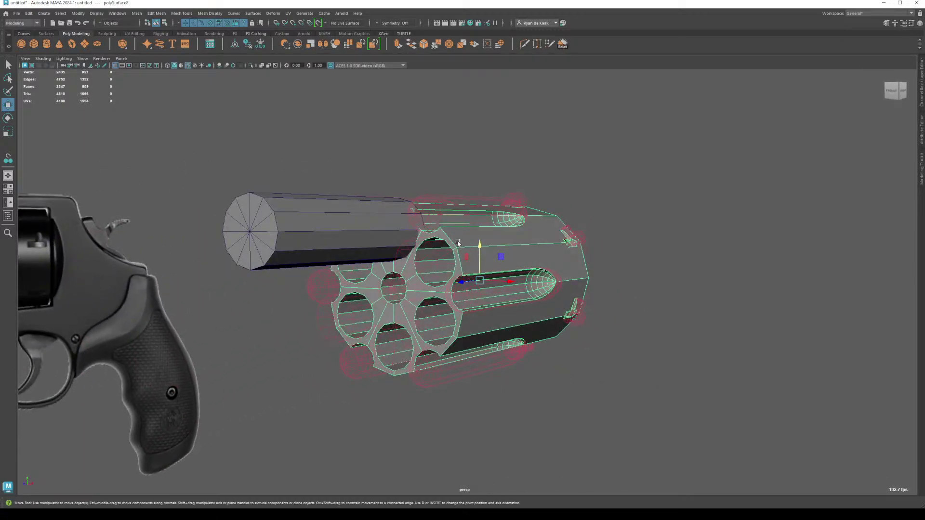
left_click(594, 182)
left_click_drag(594, 181, 409, 250, "alt")
right_click_drag(325, 202, 381, 256, "alt")
left_click_drag(381, 255, 515, 247, "alt")
scroll(578, 293, "down", 5)
left_click(525, 230)
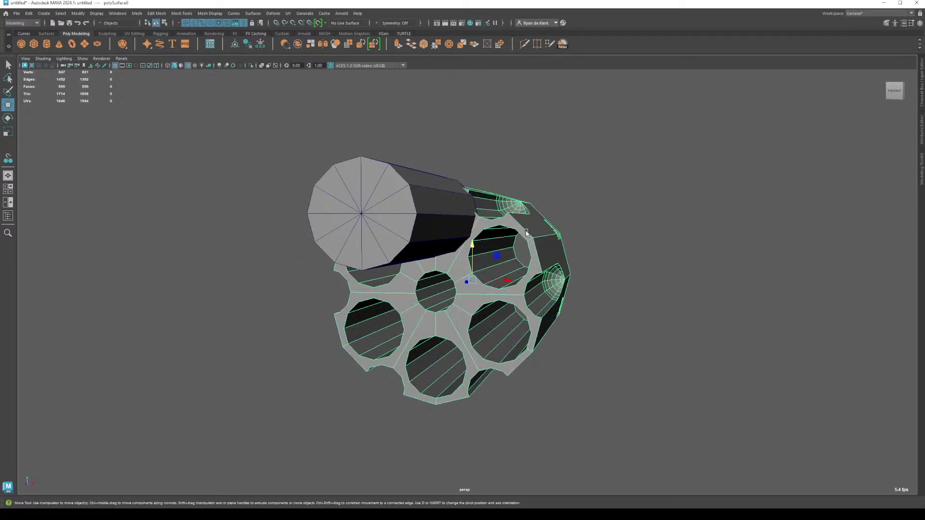
Step: Isolate the drum and examine its chambers, flutes and centre hole from the front
key("ctrl+1")
mouse_move(378, 232)
left_mouse_down("alt")
mouse_move(389, 244)
mouse_move(390, 295)
mouse_move(377, 233)
mouse_move(391, 248)
mouse_move(381, 249)
left_mouse_up("alt")
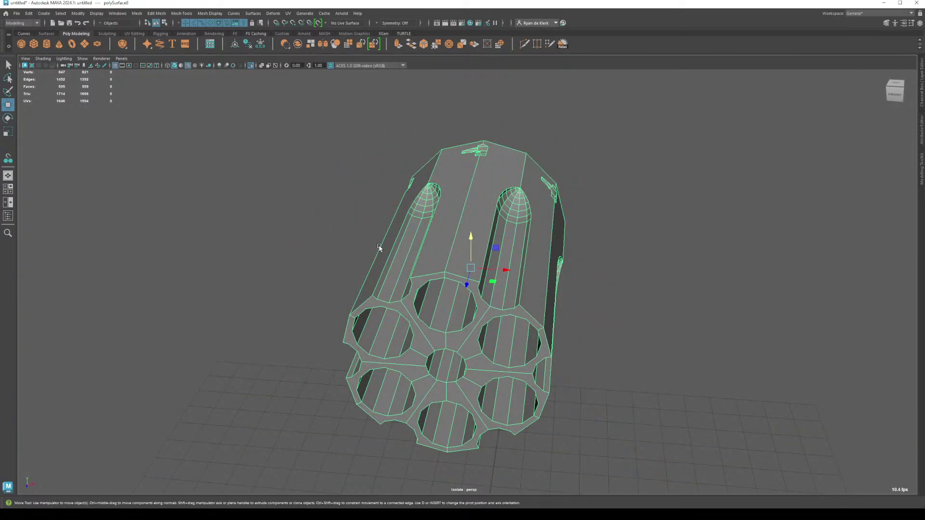
left_click_drag(413, 295, 443, 241, "alt")
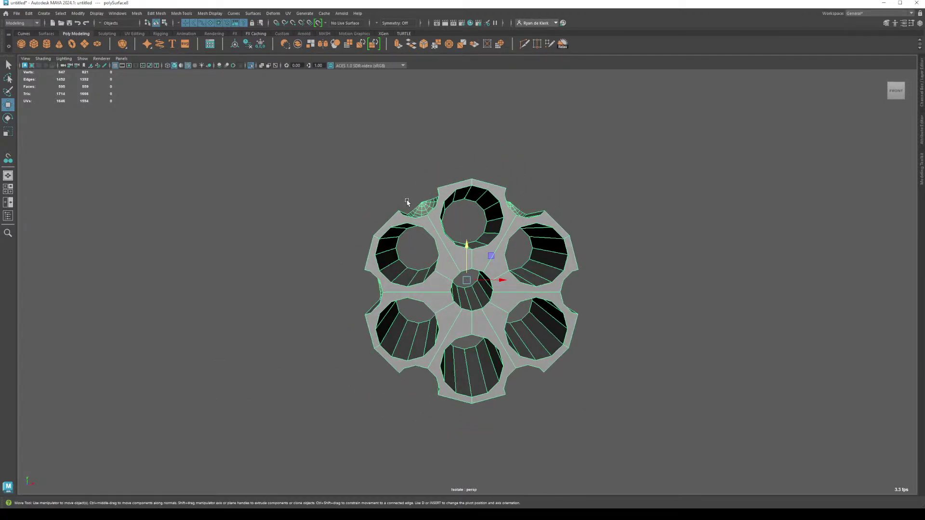
left_click_drag(530, 239, 488, 290, "alt")
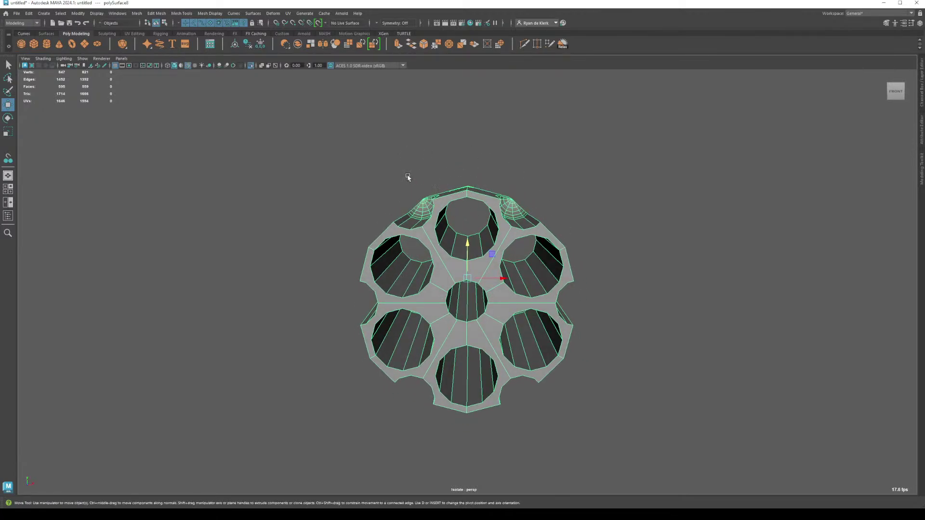
left_click_drag(407, 178, 387, 302, "alt")
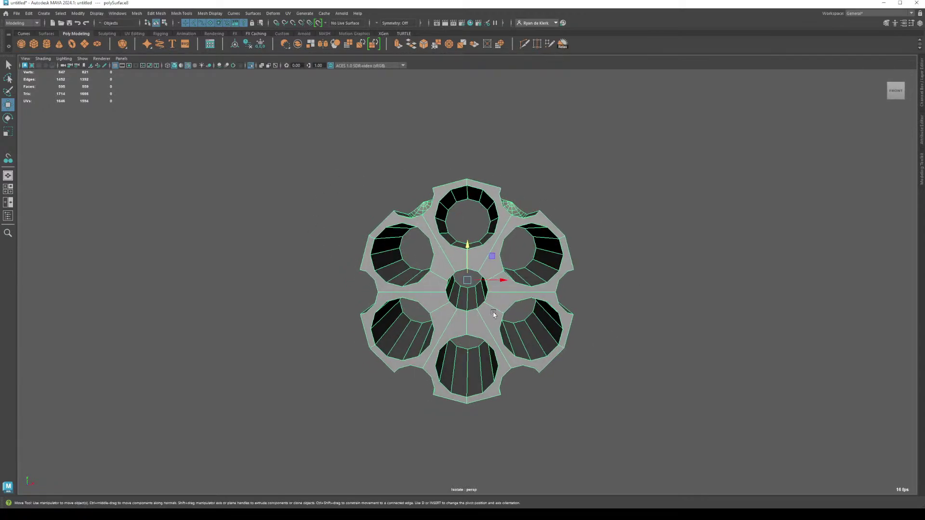
Step: Frame the drum in the front view and isolate it there, hiding the barrel
key("space")
key("f")
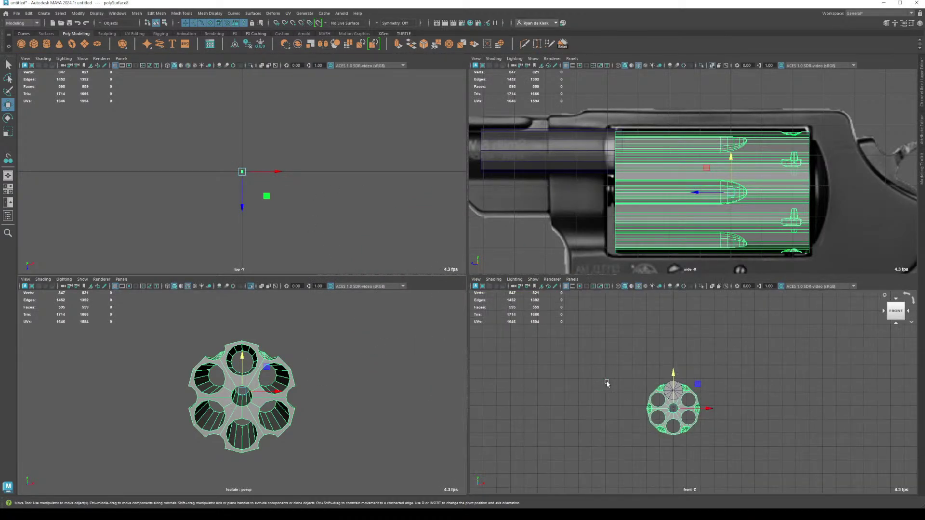
key("space")
scroll(605, 369, "up", 3)
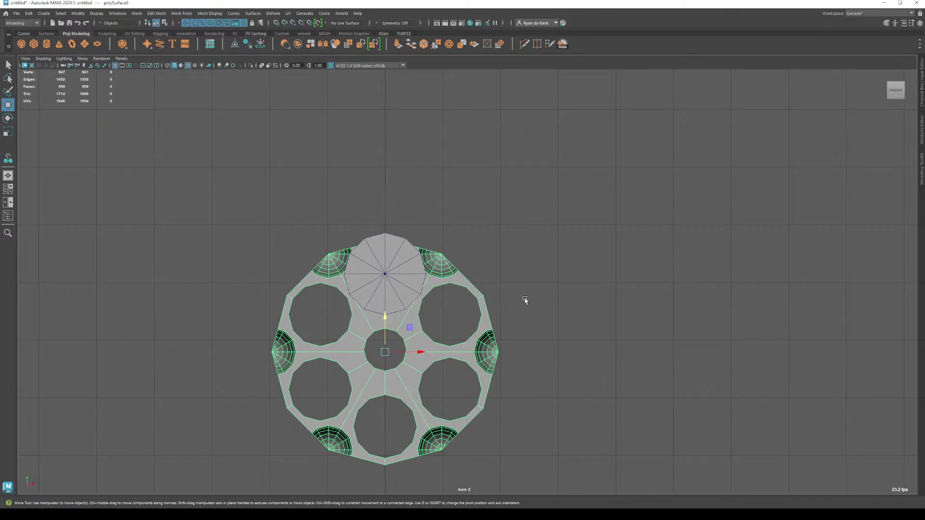
key("ctrl+1")
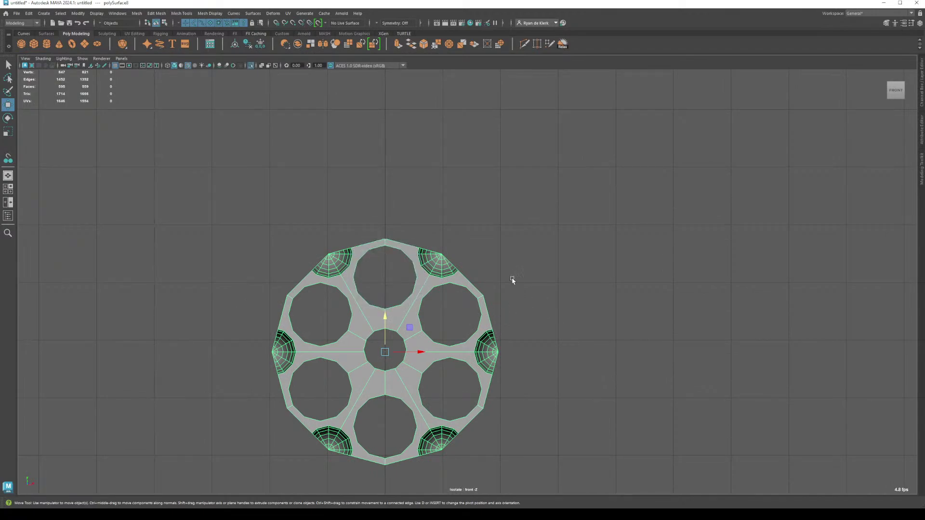
Step: Delete all faces in the lower half of the drum, below its horizontal centre line, in the front view
right_click(430, 271)
left_click(430, 288)
left_click_drag(555, 216, 513, 458)
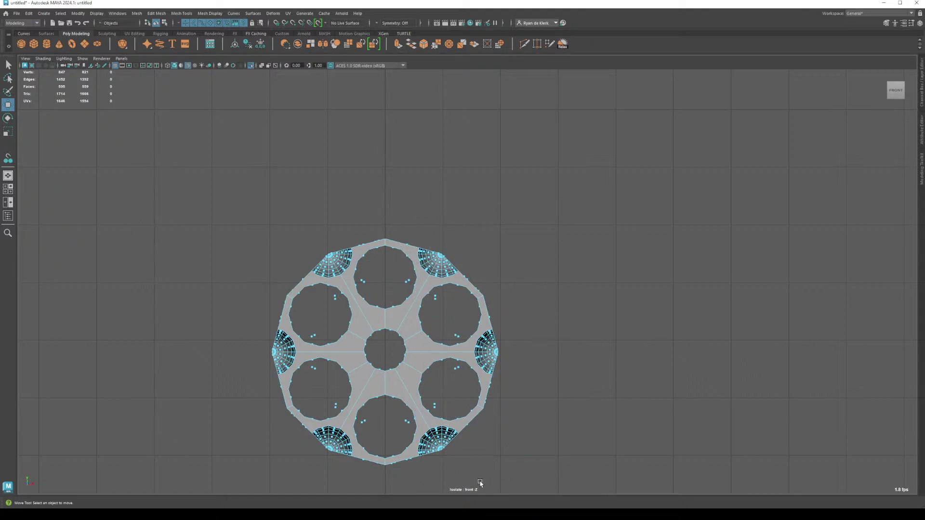
left_click_drag(566, 486, 214, 355)
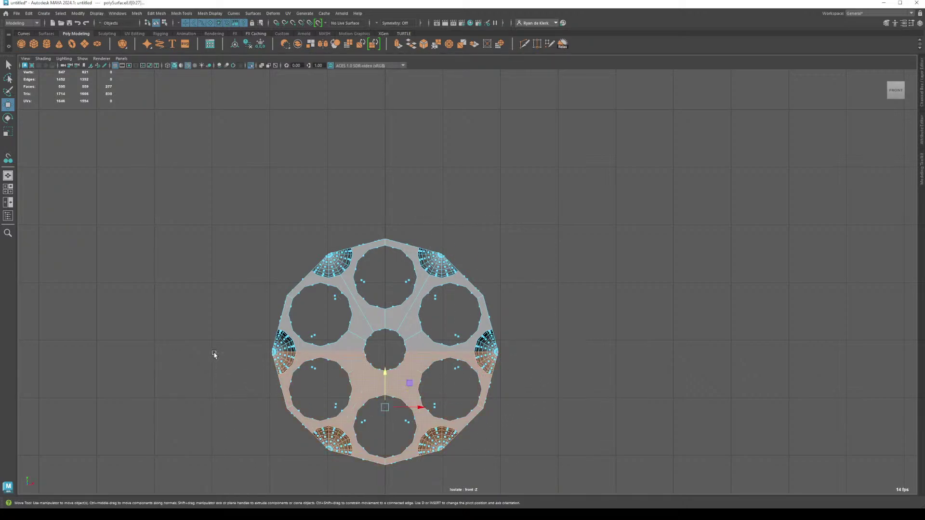
key("Delete")
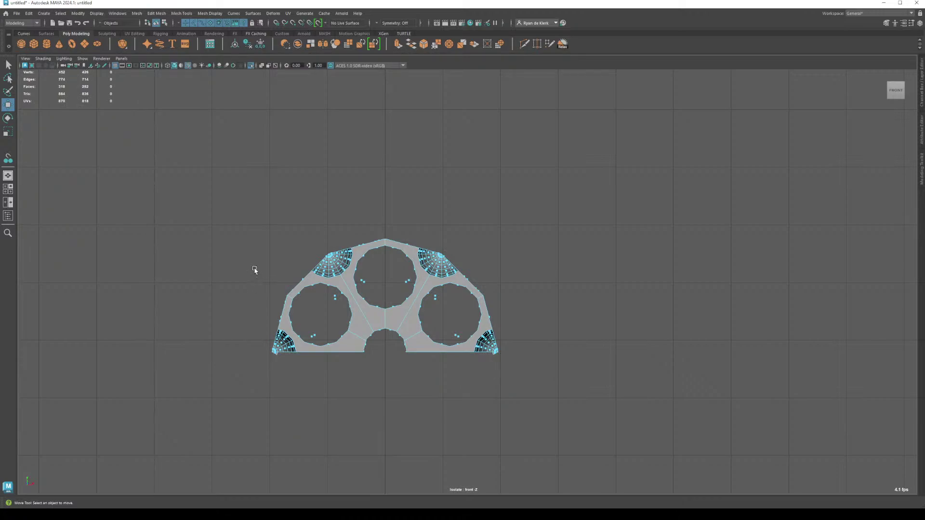
Step: Delete the faces around the drum's left chamber up to the middle of the upper-left flute
left_click_drag(280, 315, 319, 382)
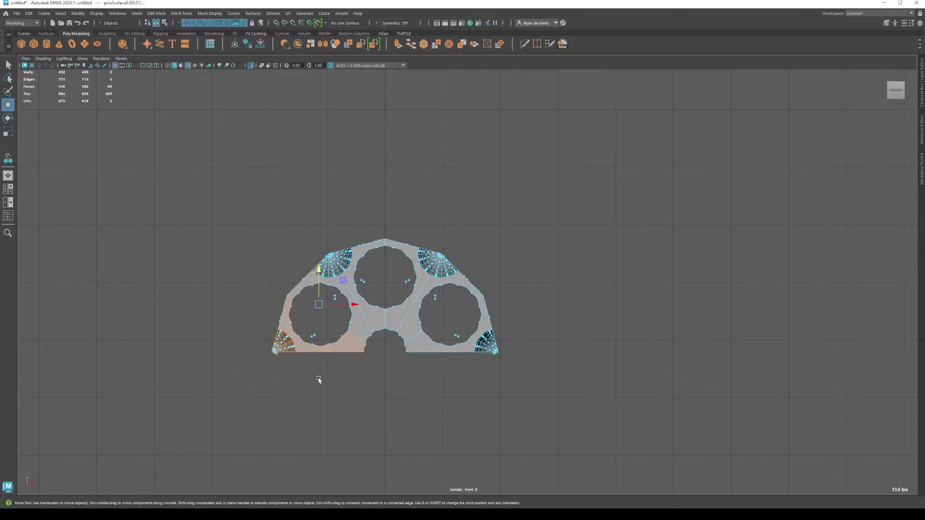
key("Delete")
left_click_drag(317, 323, 342, 335)
key("Delete")
key("Delete")
left_click_drag(273, 264, 353, 322)
key("Delete")
key("Delete")
Step: Remove the leftover upper-left flute faces that extend past the straight edge of the top chamber's segment
key("Delete")
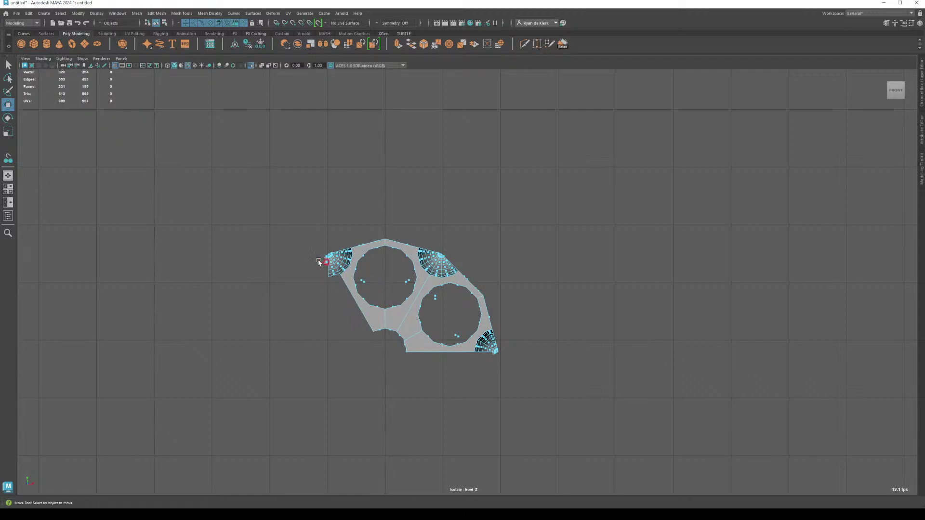
key("Delete")
mouse_move(328, 280)
left_mouse_down()
mouse_move(327, 269)
mouse_move(332, 275)
left_mouse_up()
key("Delete")
key("Delete")
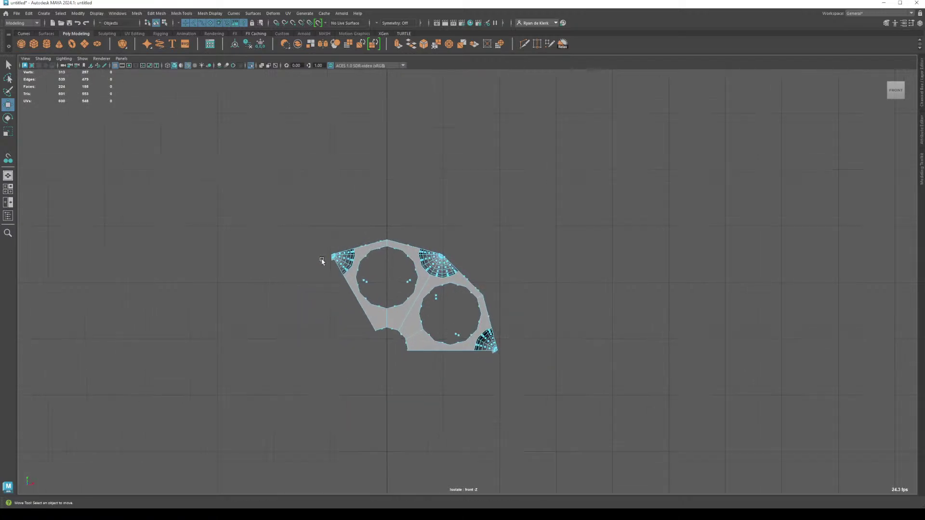
scroll(327, 299, "up", 5)
middle_click_drag(262, 291, 344, 304, "alt")
left_click_drag(201, 245, 203, 250)
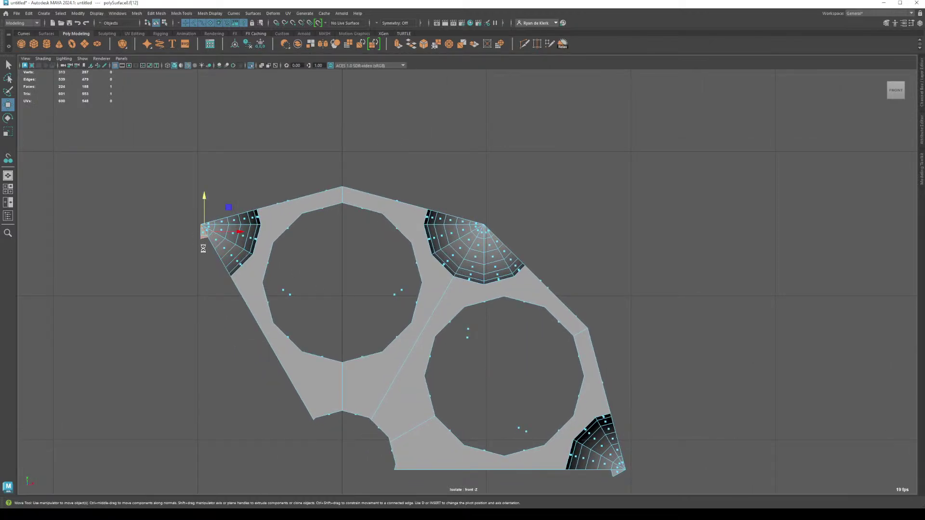
key("Delete")
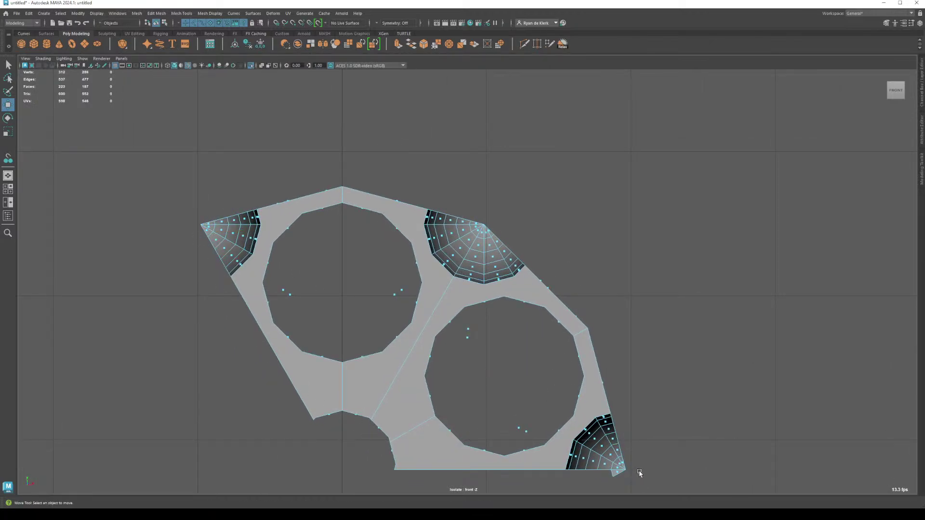
Step: Delete the faces around the right chamber, from the horizontal centre line up to the upper-right flute
middle_click_drag(636, 477, 655, 423, "alt")
left_click_drag(707, 472, 492, 277)
key("Delete")
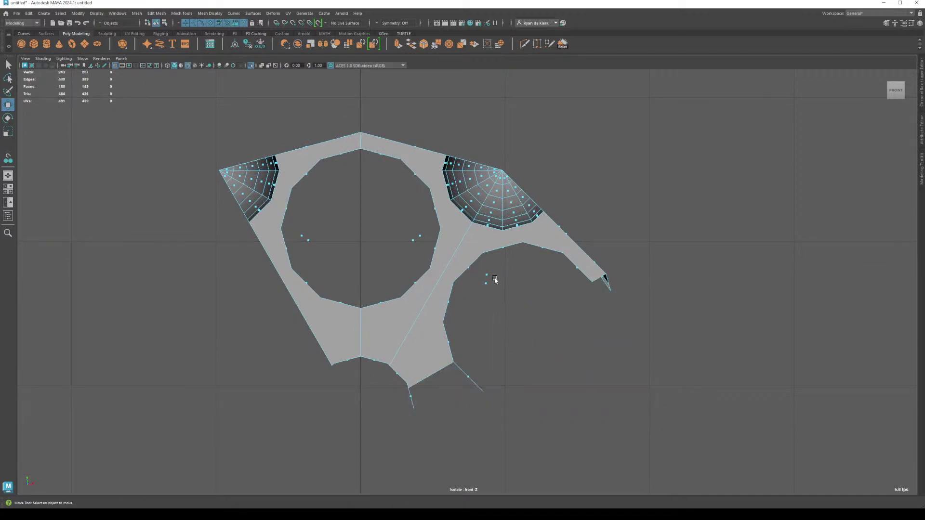
left_click_drag(576, 368, 476, 271)
key("Delete")
left_click_drag(616, 227, 555, 315)
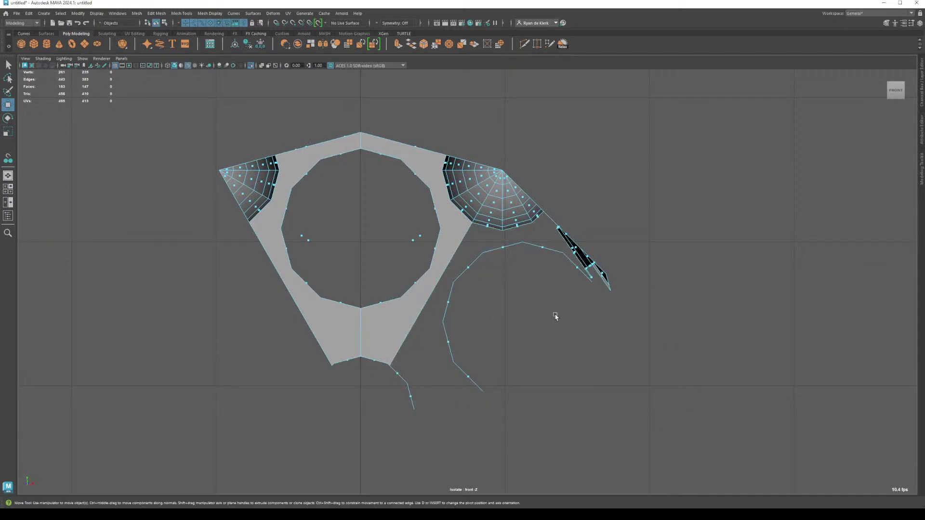
key("Delete")
left_click_drag(562, 236, 486, 303)
key("Delete")
Step: Trim the outer half of the upper-right flute and delete the stray chamber and centre-hole faces, leaving only the top chamber's segment
left_click_drag(550, 183, 496, 243)
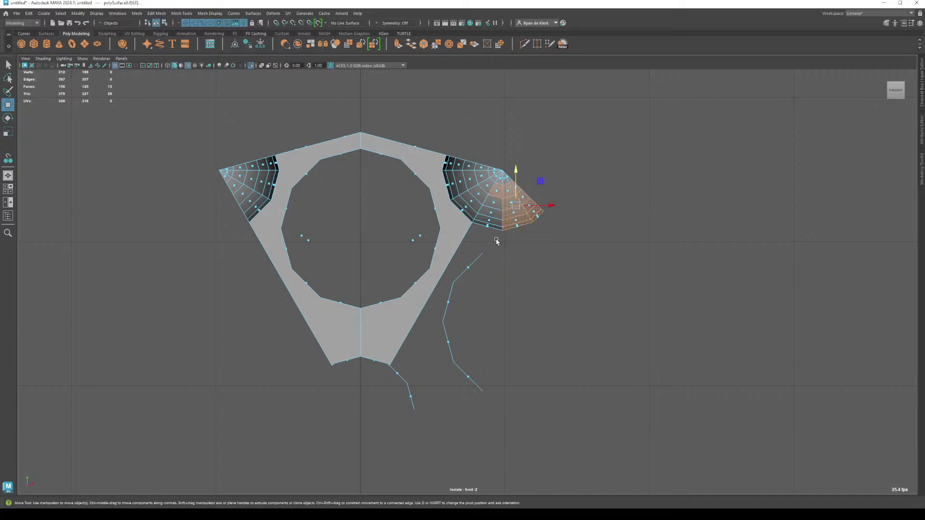
key("Delete")
left_click_drag(503, 191, 499, 190)
key("Delete")
key("Delete")
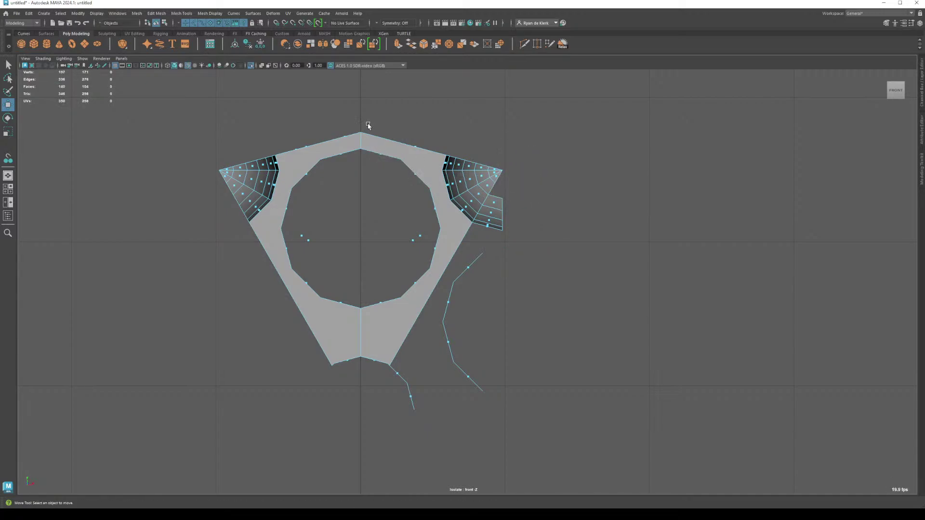
left_click_drag(497, 248, 464, 330)
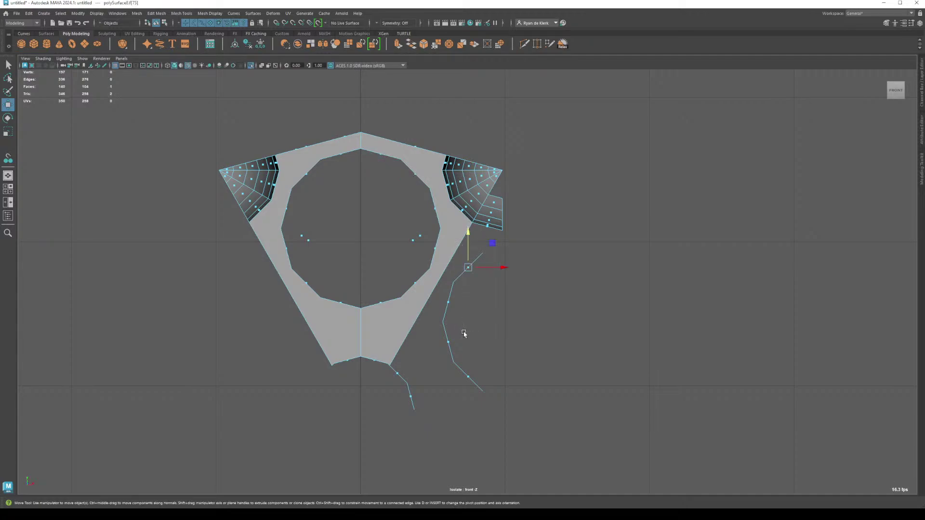
key("Delete")
left_click_drag(443, 288, 496, 399)
key("Delete")
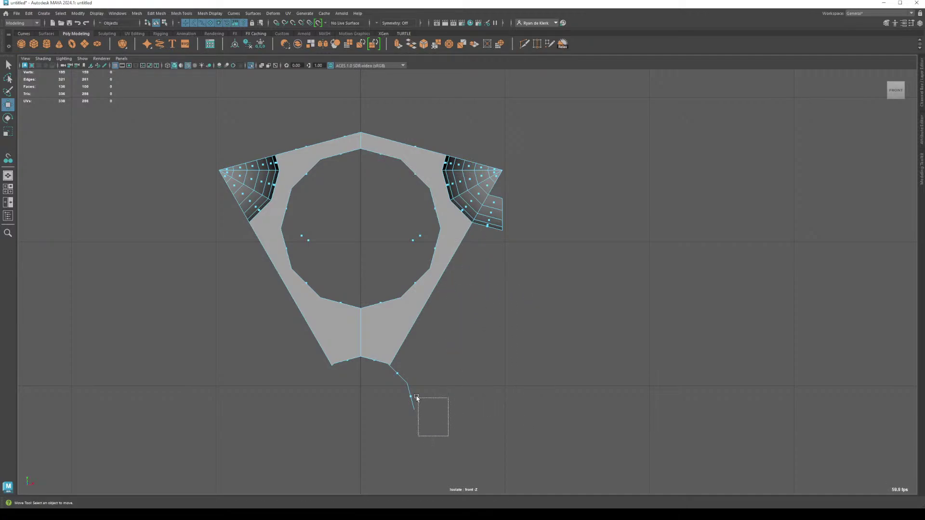
left_click_drag(416, 397, 417, 398)
key("Delete")
left_click_drag(490, 234, 491, 233)
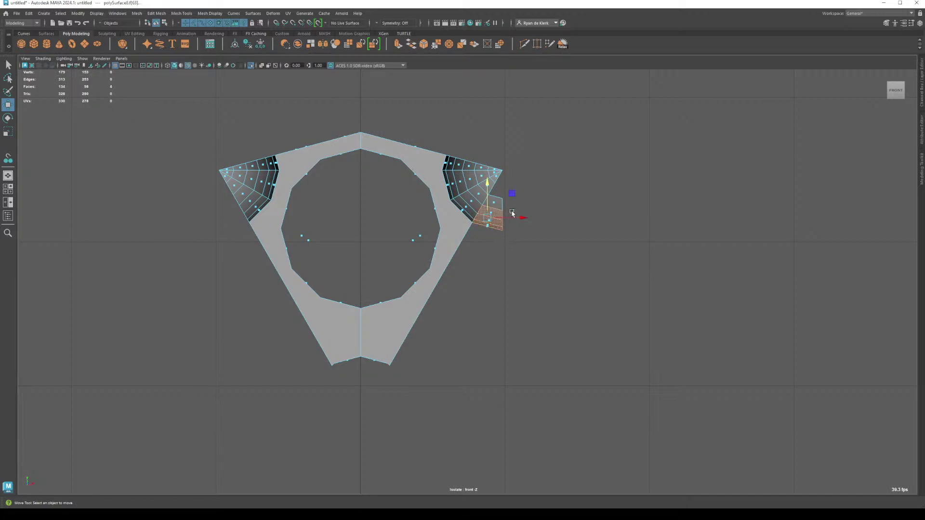
key("Delete")
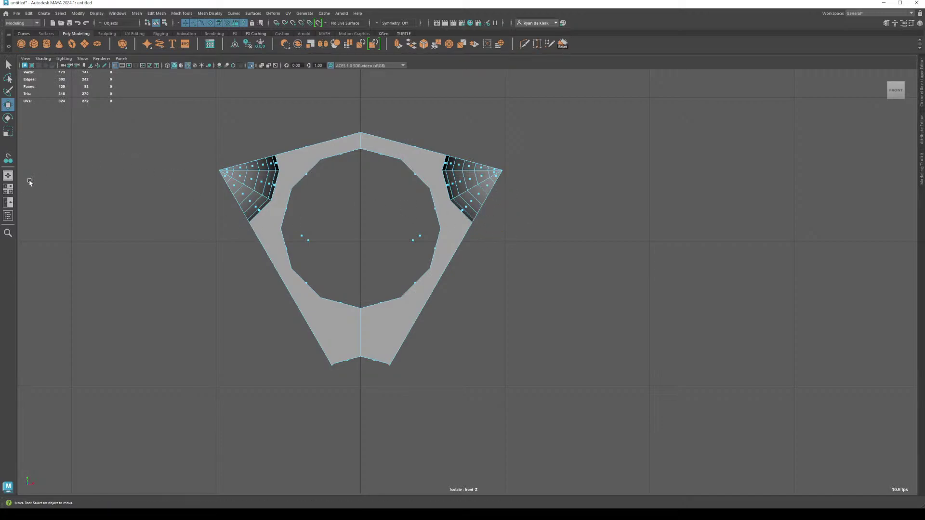
Step: Cut a straight vertical edge line through the drum segment between the flute's end and the notch with Multi-Cut in the side view
left_click(8, 176)
left_click_drag(269, 183, 555, 224, "alt")
right_click_drag(555, 225, 729, 316, "alt")
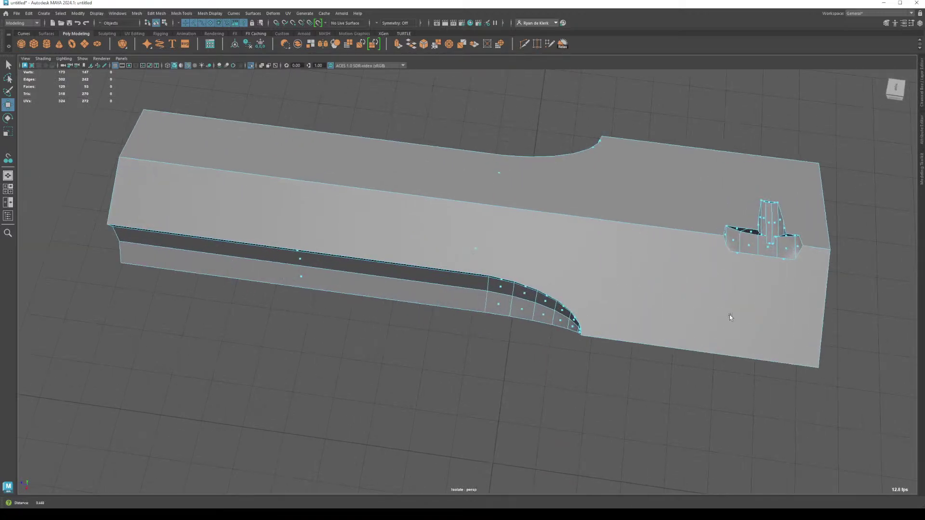
left_click_drag(731, 316, 666, 206, "alt")
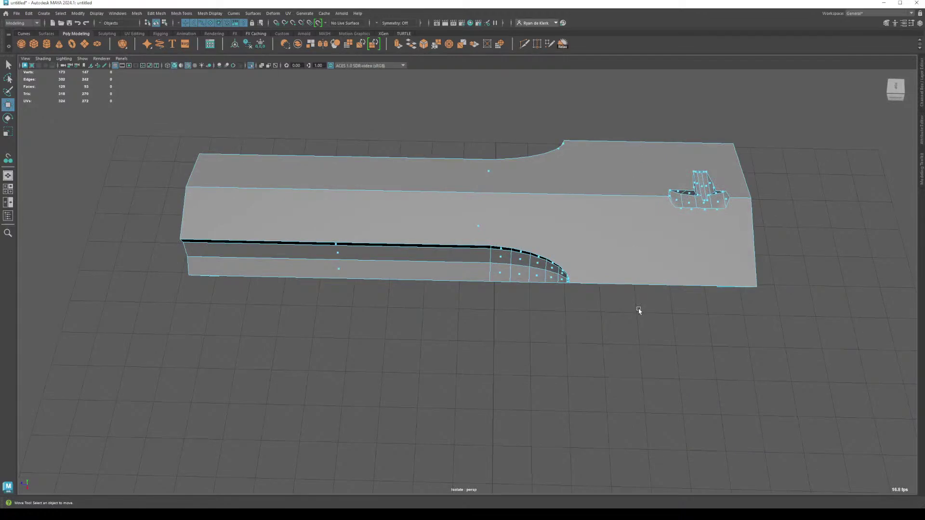
left_click_drag(639, 311, 554, 254, "alt")
key("space")
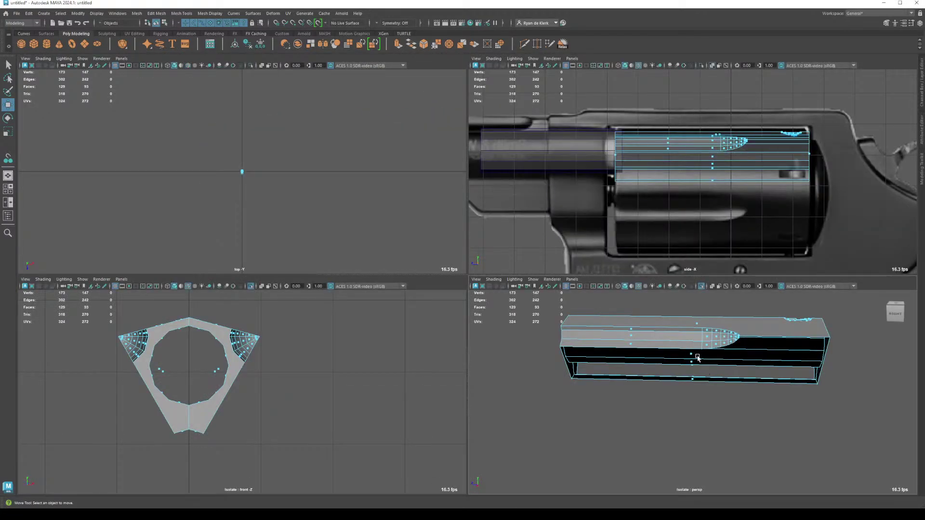
key("space")
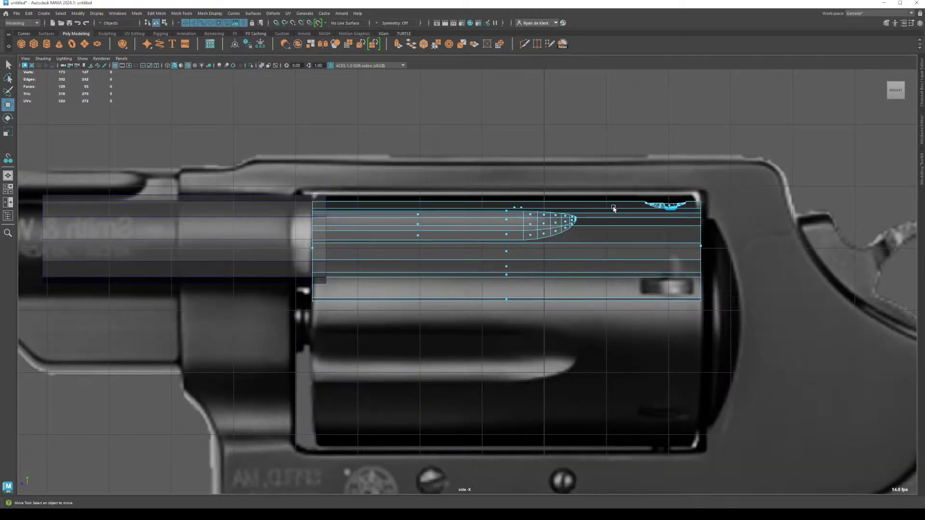
right_click_drag(614, 208, 578, 217)
left_click_drag(606, 171, 606, 374, "shift")
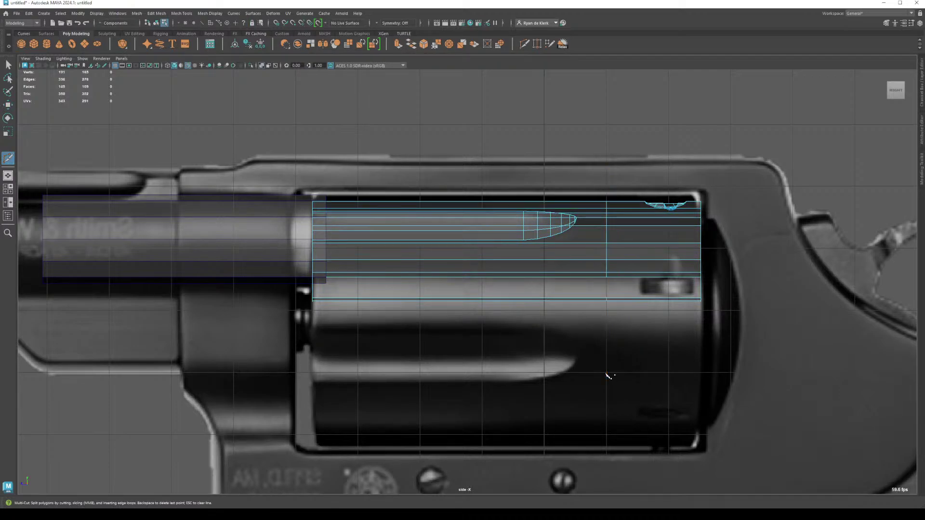
Step: Extract the faces behind the new cut so the notched rear section becomes a separate piece from the fluted front section
left_click(8, 177)
left_click_drag(314, 232, 322, 289, "alt")
right_click_drag(609, 168, 606, 186)
left_click_drag(785, 97, 658, 354)
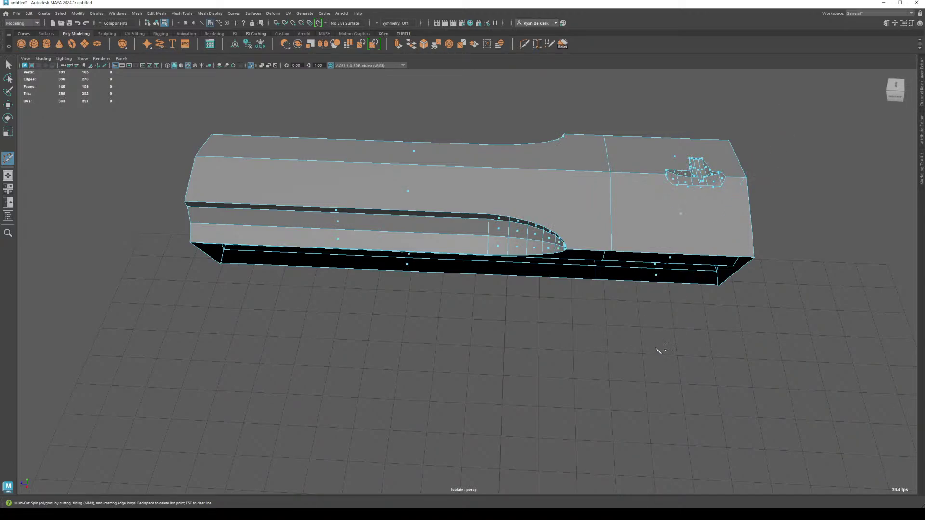
key("w")
left_click_drag(768, 103, 618, 368)
left_click_drag(619, 367, 619, 182, "alt")
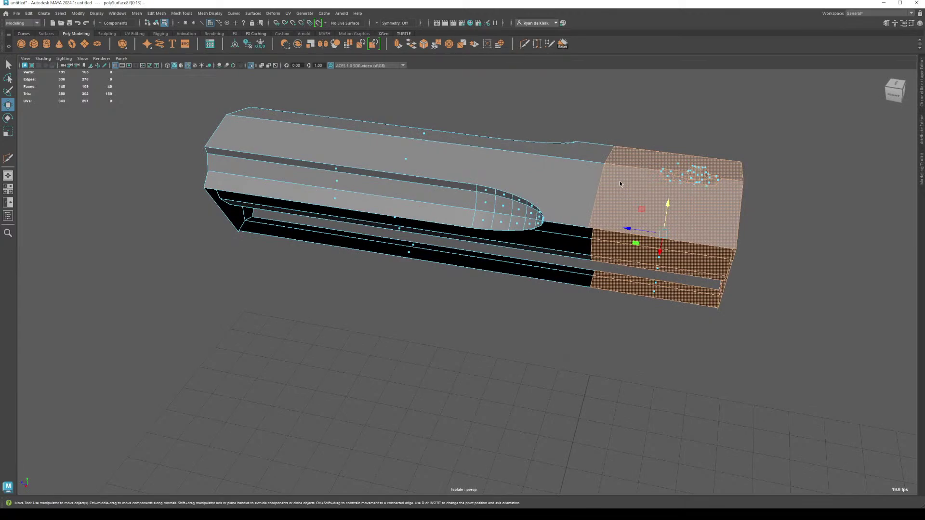
right_click_drag(620, 181, 625, 305, "shift")
left_click(778, 313)
left_click(553, 205)
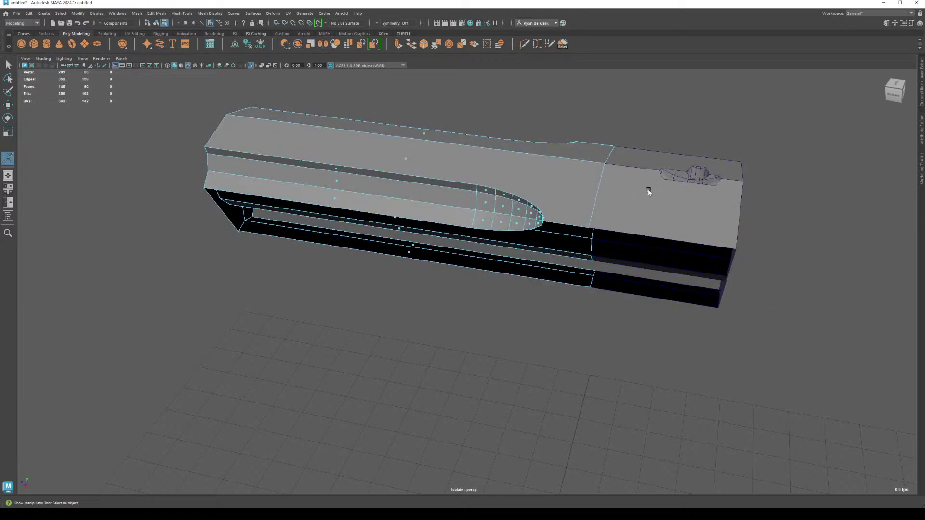
double_click(648, 190)
right_click_drag(641, 186, 652, 181)
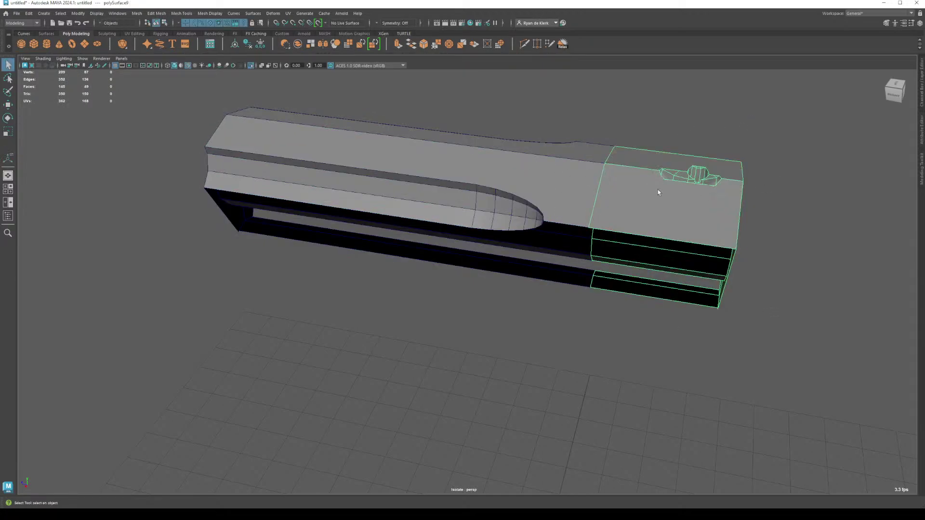
left_click(516, 168)
Step: Delete the left half of the fluted front section's faces, up to its vertical centre line, as seen from the front
left_click_drag(289, 168, 552, 177, "alt")
left_click_drag(550, 217, 471, 226, "alt")
left_click_drag(573, 180, 494, 185, "alt")
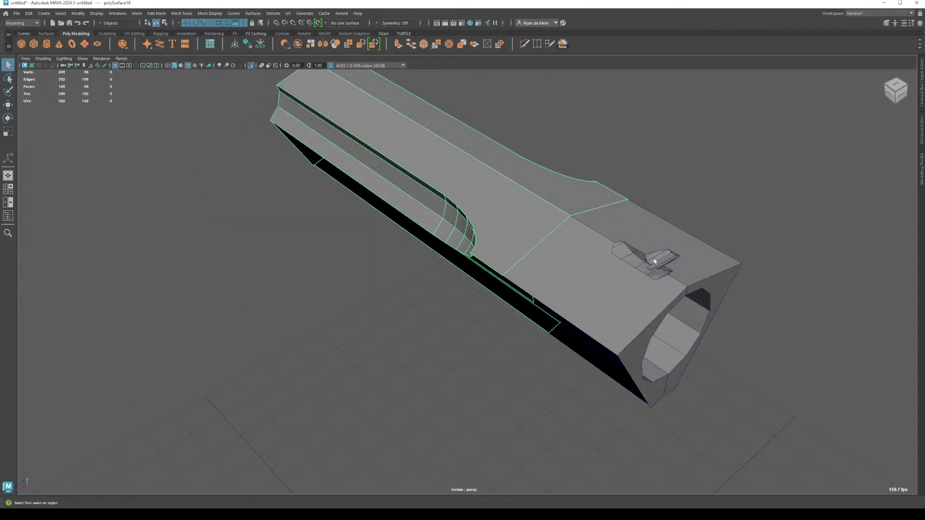
left_click_drag(654, 261, 457, 313, "alt")
left_click_drag(559, 306, 632, 284, "alt")
right_click_drag(475, 195, 479, 219)
scroll(477, 217, "down", 4)
left_click_drag(335, 152, 462, 370)
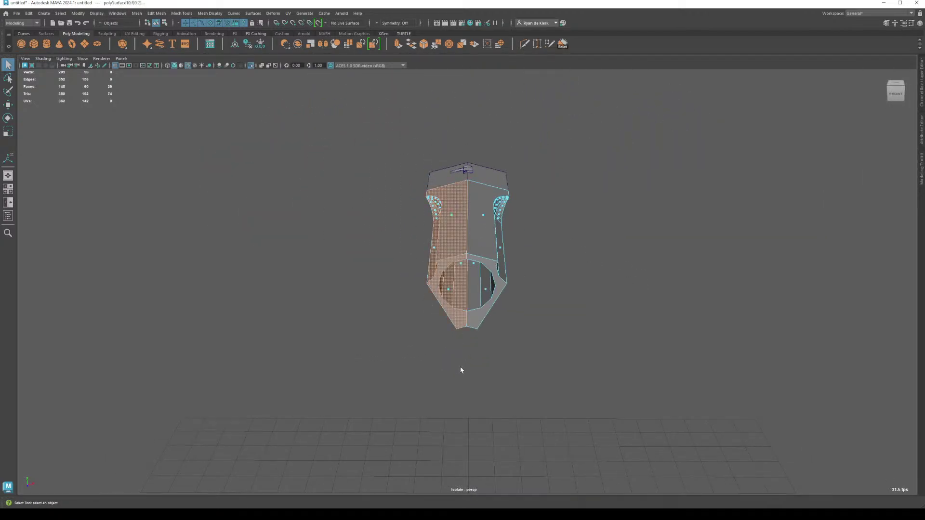
key("Delete")
mouse_move(533, 263)
left_mouse_down("alt")
mouse_move(531, 244)
mouse_move(536, 257)
left_mouse_up("alt")
left_click(466, 275)
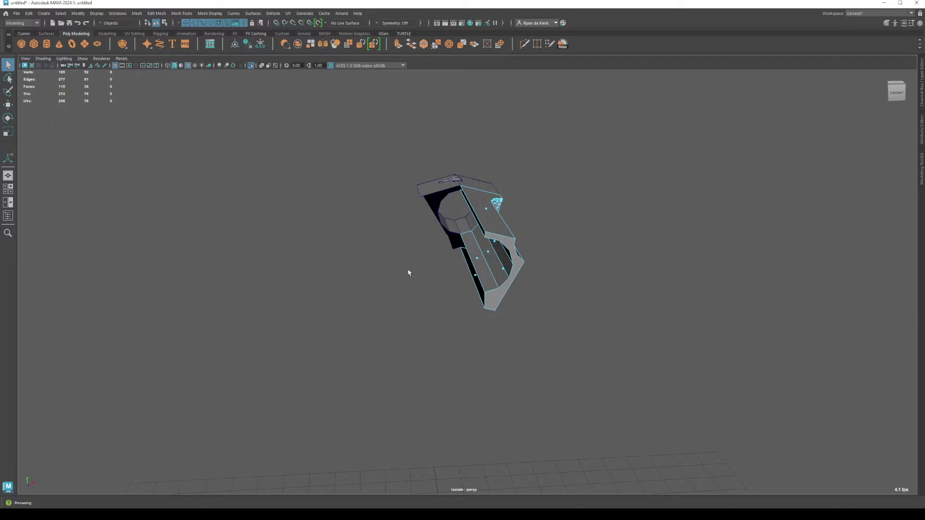
Step: Merge the stray vertex at the outer lower corner of the front face into its neighbouring corner vertex with Target Weld
right_click_drag(392, 212, 584, 303, "alt")
left_click_drag(584, 303, 496, 255, "alt")
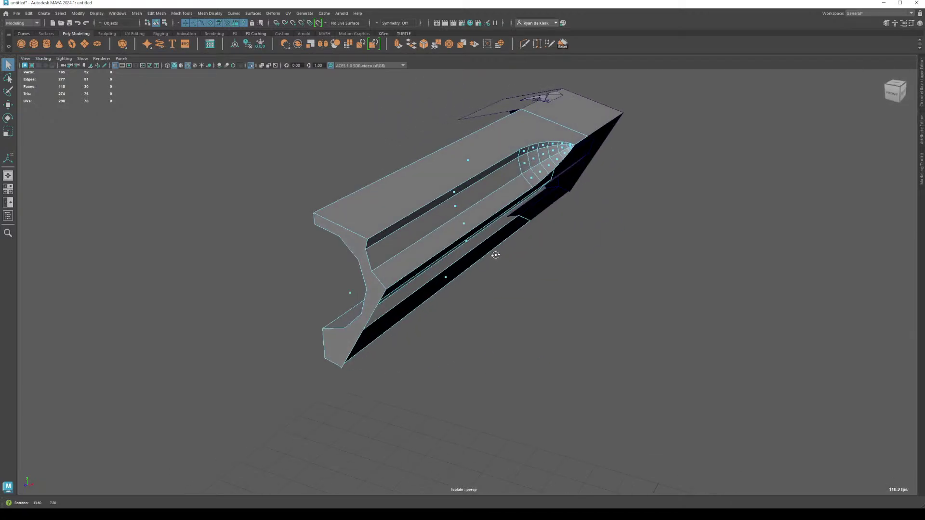
left_click_drag(300, 140, 497, 366)
left_click(561, 361)
left_click_drag(563, 361, 598, 324, "alt")
mouse_move(545, 320)
right_mouse_down("alt")
mouse_move(568, 340)
mouse_move(561, 328)
right_mouse_up("alt")
scroll(522, 305, "down", 3)
left_click_drag(522, 305, 541, 282, "alt")
scroll(622, 337, "up", 5)
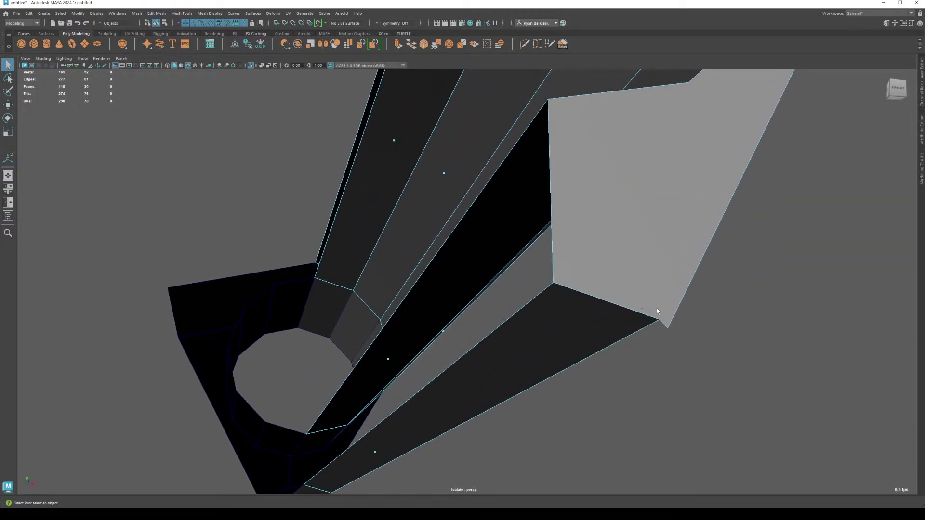
right_click_drag(663, 323, 646, 313)
left_click_drag(647, 308, 689, 351)
scroll(676, 371, "down", 3)
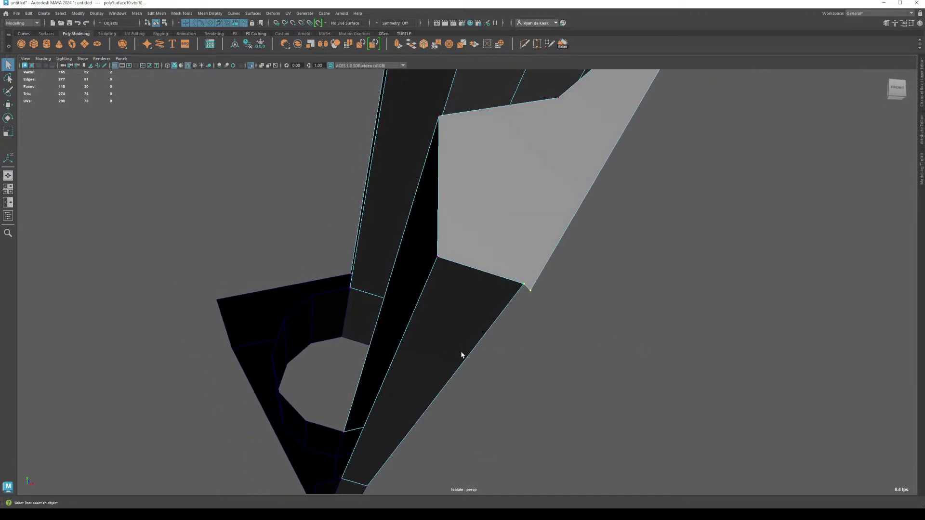
left_click(530, 292)
right_click_drag(542, 277, 542, 297, "shift")
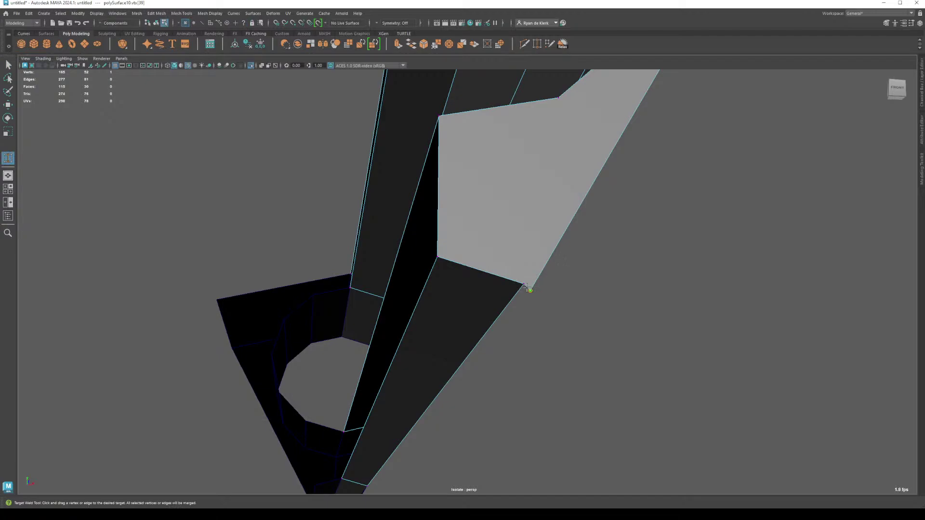
left_click_drag(531, 291, 525, 285)
scroll(603, 316, "down", 3)
Step: Cut edges from the first three upper rim vertices of the flute's rounded end straight up to the segment's upper border, aligned in the side view
middle_click_drag(596, 279, 612, 374, "alt")
left_click_drag(615, 374, 639, 299, "alt")
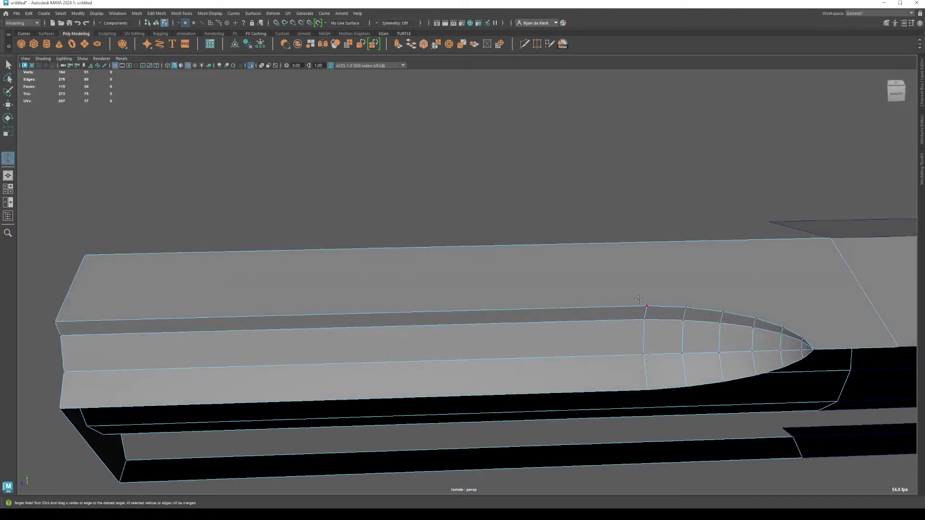
right_click_drag(639, 299, 595, 299, "shift")
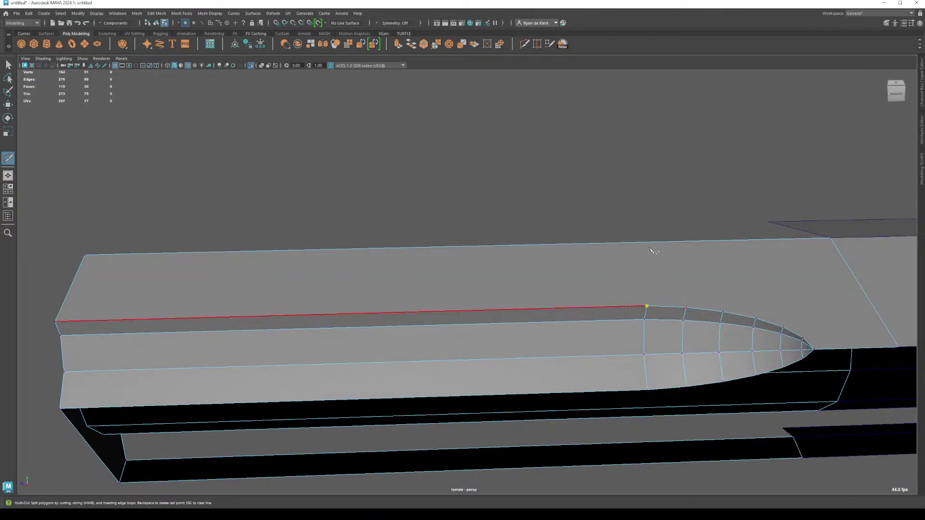
left_click(646, 307)
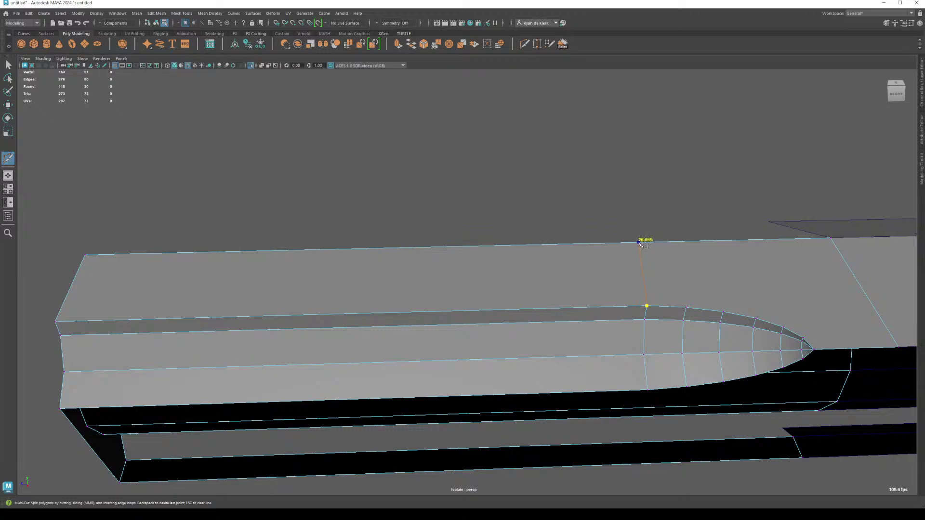
key("space")
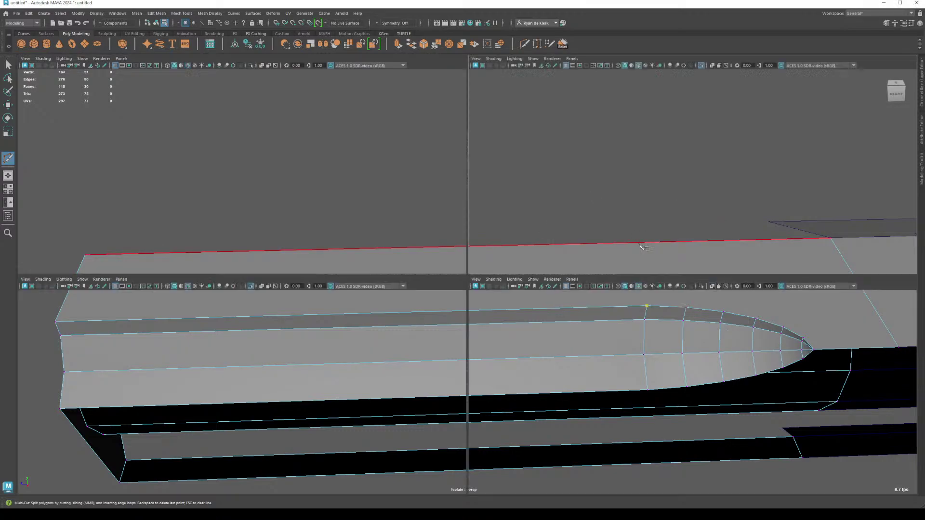
key("space")
scroll(705, 323, "up", 2)
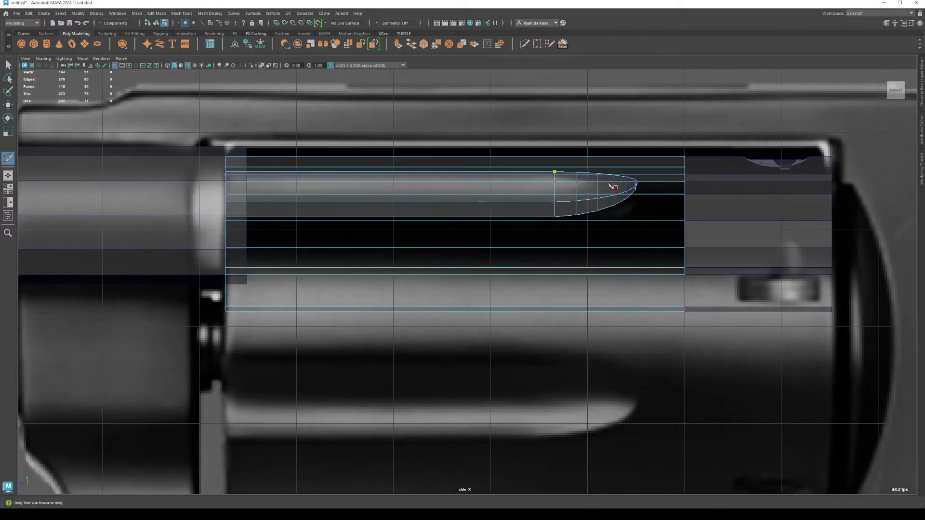
left_click(555, 157)
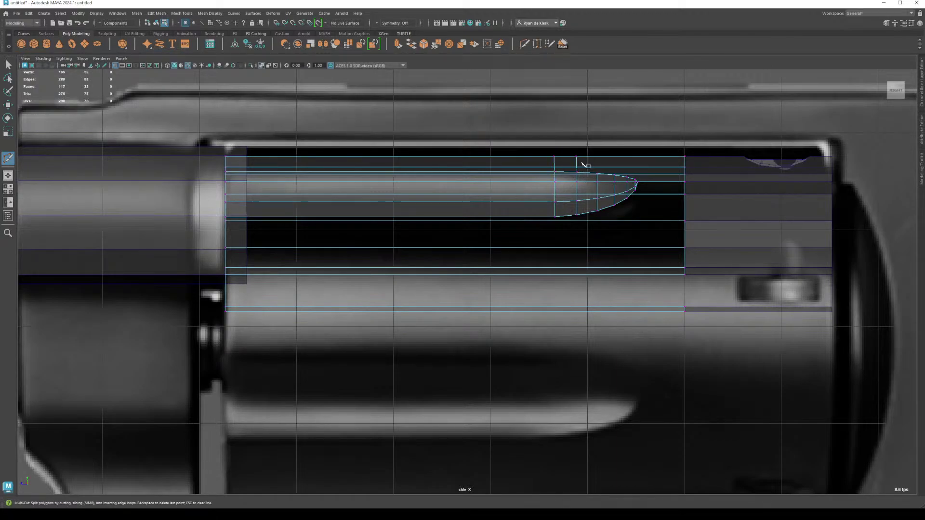
left_click(596, 174)
key("space")
key("space")
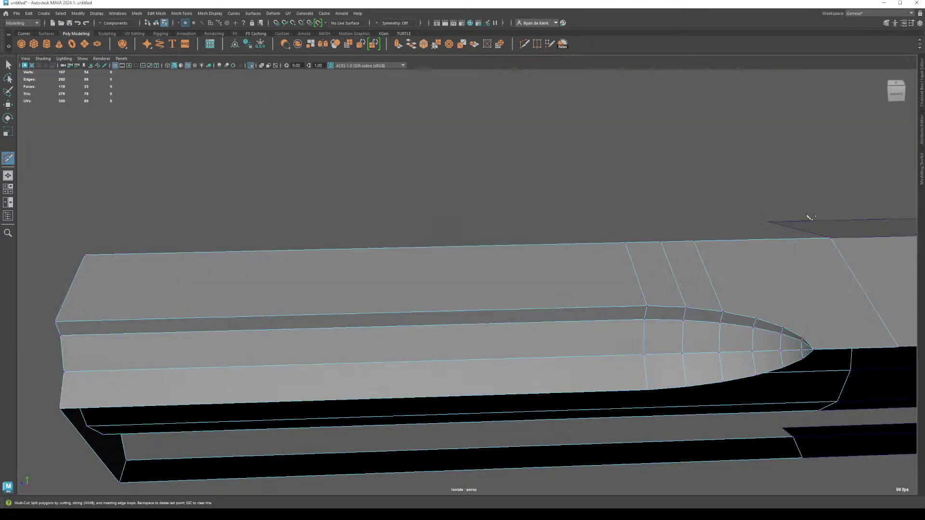
Step: Connect the remaining upper rim vertices of the flute's rounded end to the upper border, its rear corner and the rear border's middle
left_click(754, 318)
key("Return")
middle_click_drag(828, 313, 650, 322, "alt")
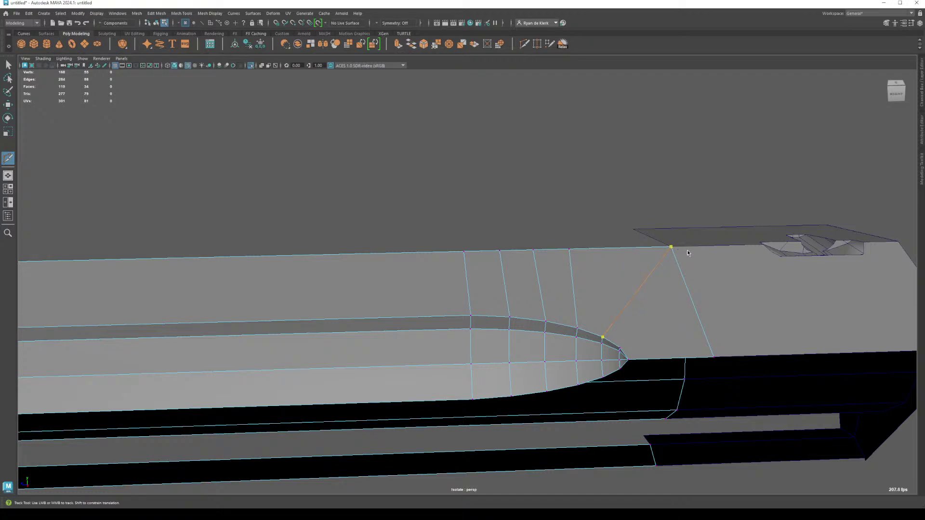
key("Return")
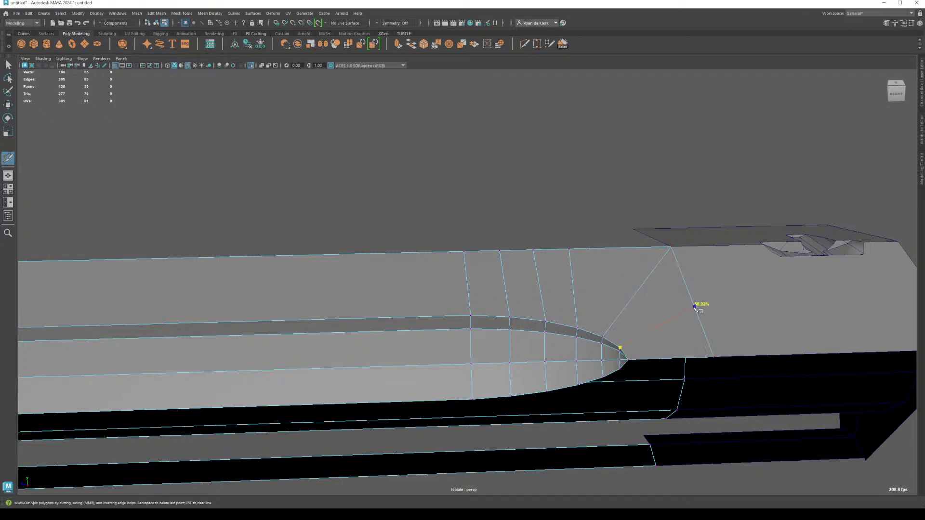
left_click_drag(665, 357, 667, 326, "alt")
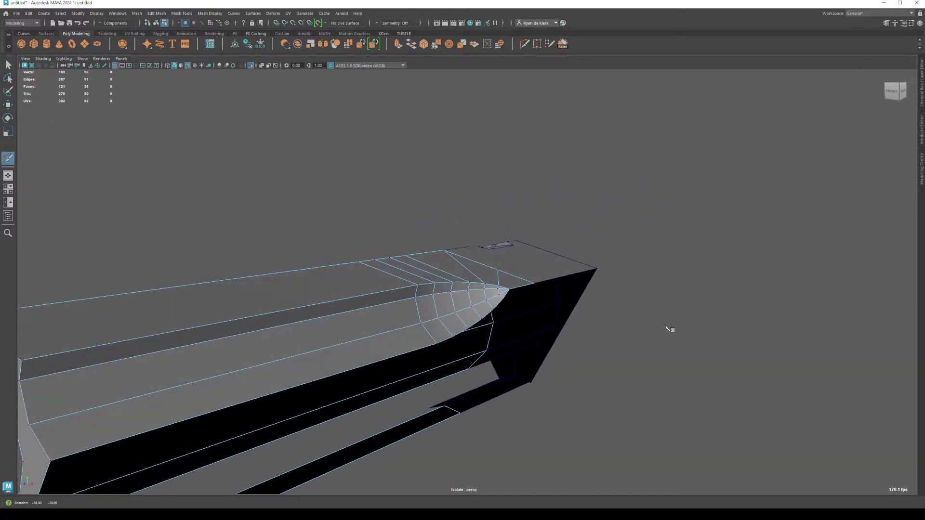
Step: Cut two edges across the front end face, joining the upper inner chamber corners to the flute's two inner corners with Multi-Cut
left_click_drag(508, 316, 531, 319, "alt")
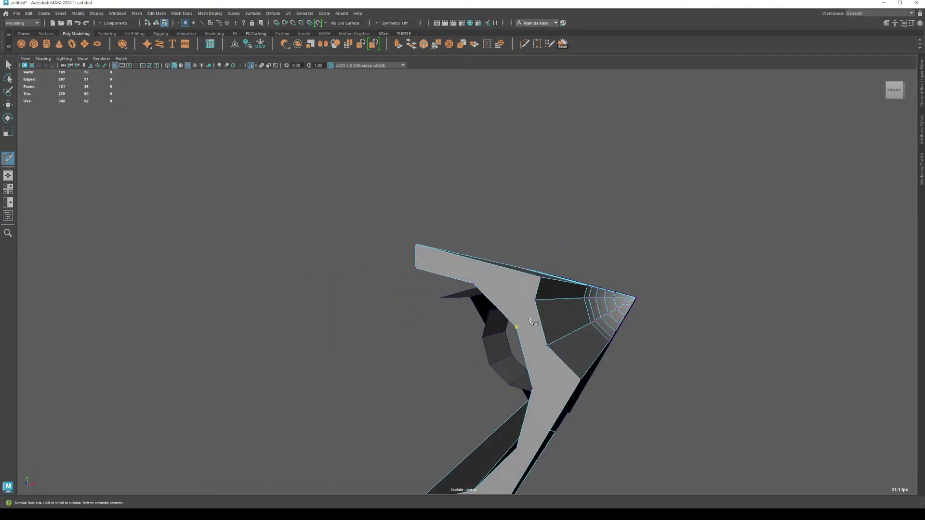
left_click_drag(482, 294, 474, 283)
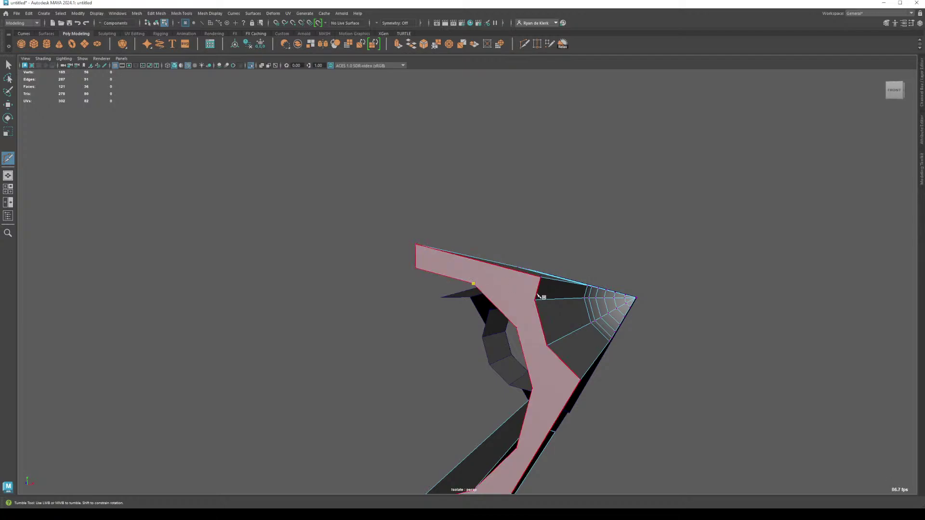
left_click(535, 296)
right_click(537, 311)
left_click(516, 327)
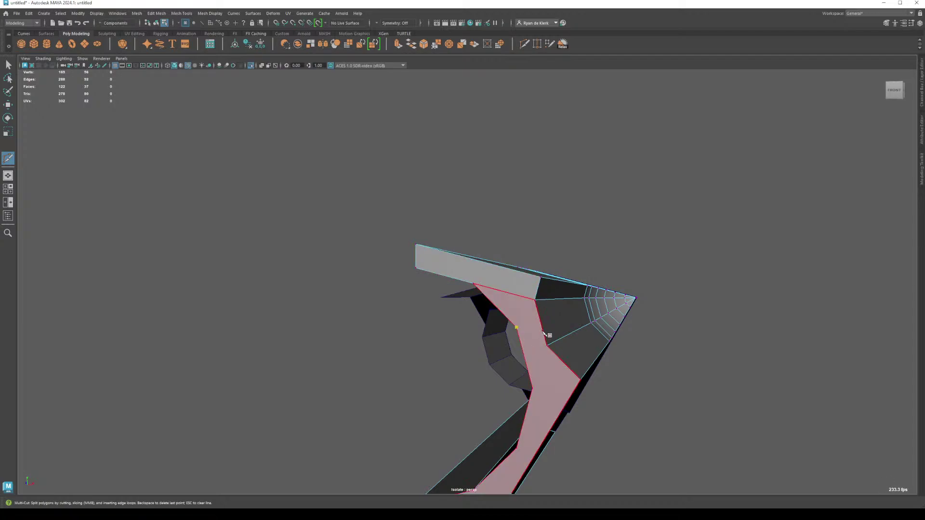
left_click(548, 344)
right_click(552, 351)
Step: Cut three more edges across the front end face, from the remaining inner chamber corners to the outer side below the flute
left_click(517, 447)
left_click_drag(550, 436, 547, 370, "alt")
left_click(529, 318)
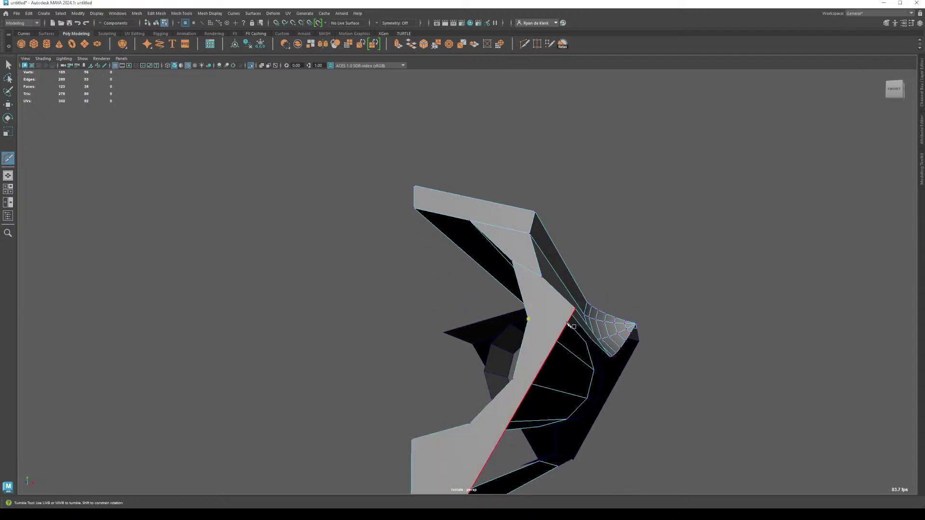
left_click(588, 304)
key("Return")
left_click(513, 379)
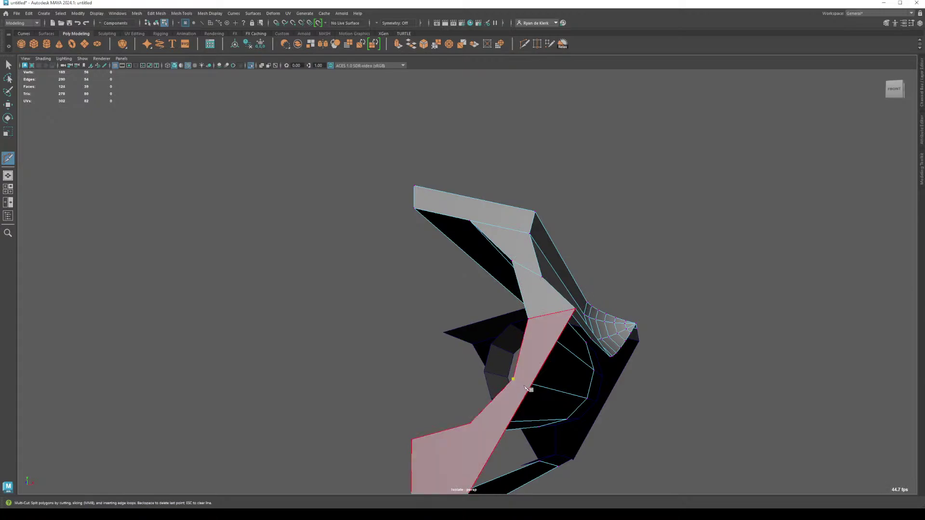
middle_click_drag(459, 443, 572, 368, "alt")
left_click(583, 375)
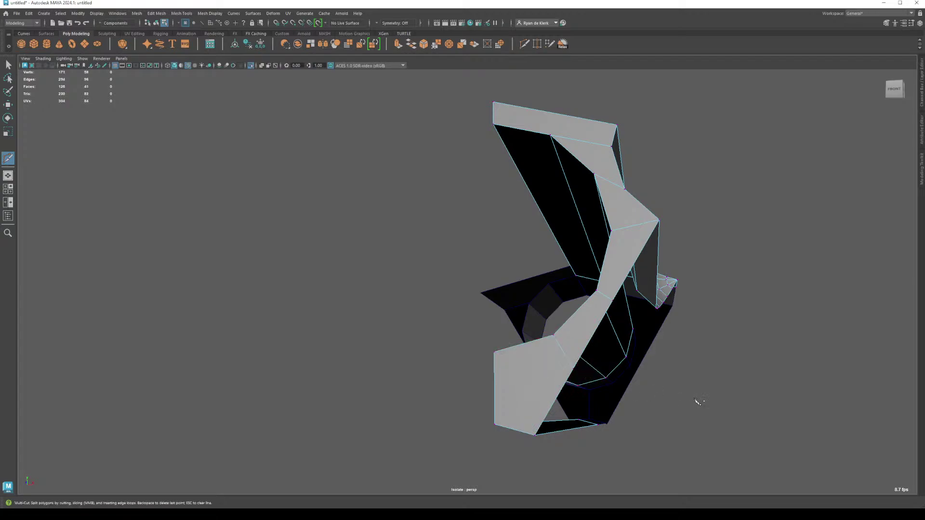
Step: Delete the short lengthwise edge at the tip of the flute's rounded end
left_click_drag(695, 403, 544, 356, "alt")
left_click_drag(598, 364, 598, 386, "alt")
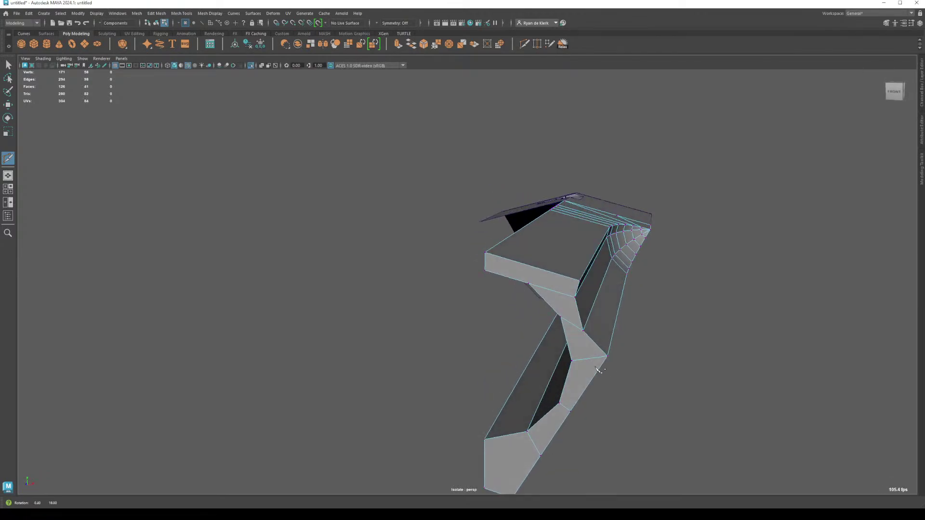
key("w")
right_click_drag(569, 276, 610, 263)
left_click_drag(667, 275, 620, 295, "alt")
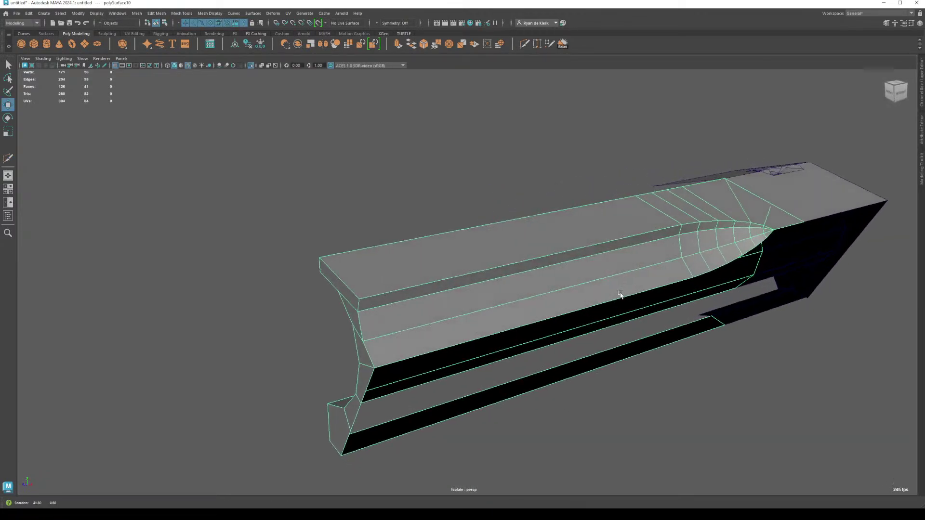
middle_click_drag(619, 296, 381, 333, "alt")
right_click_drag(434, 299, 661, 245, "alt")
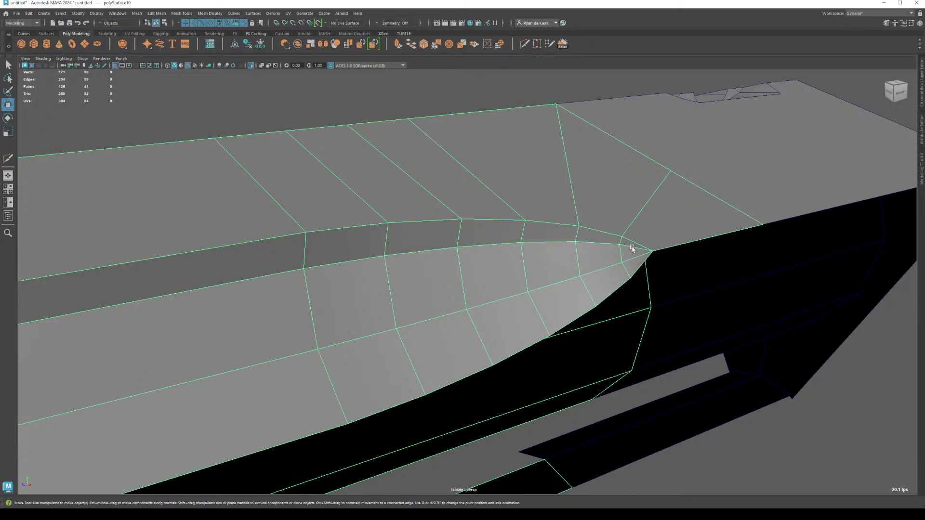
key("F10")
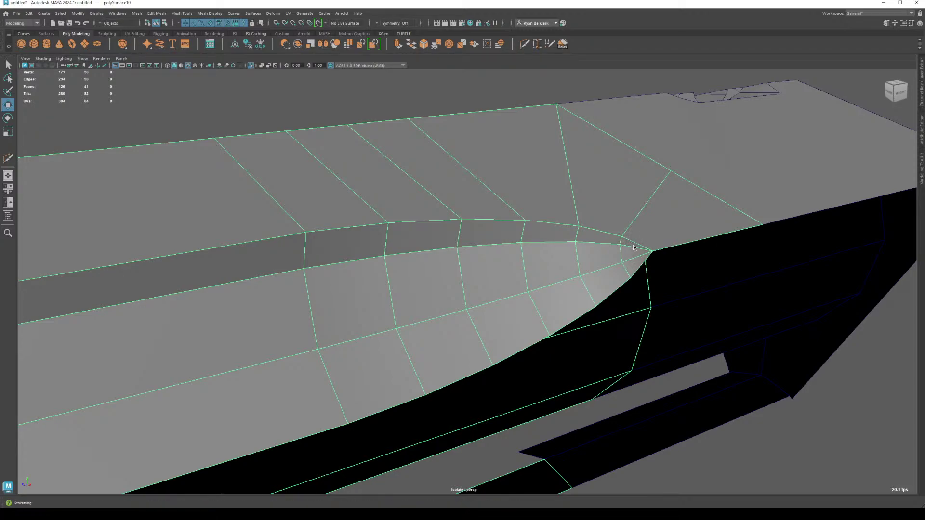
left_click(630, 247)
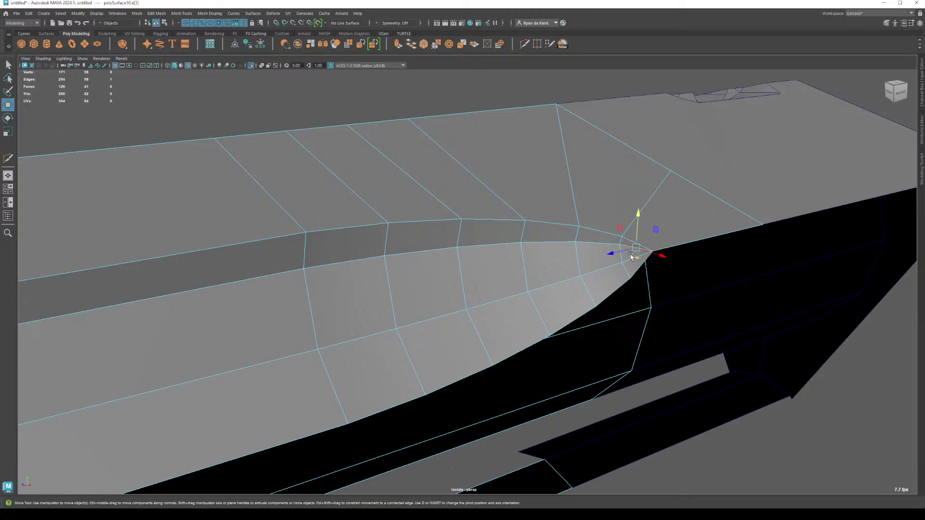
key("Delete")
Step: Set the transform constraint to Surface Slide and move the flute's upper lengthwise edge loop slightly down
right_click_drag(656, 286, 477, 270, "alt")
left_click_drag(443, 260, 549, 229, "alt")
middle_click_drag(382, 259, 756, 271, "alt")
left_click_drag(757, 272, 539, 270, "alt")
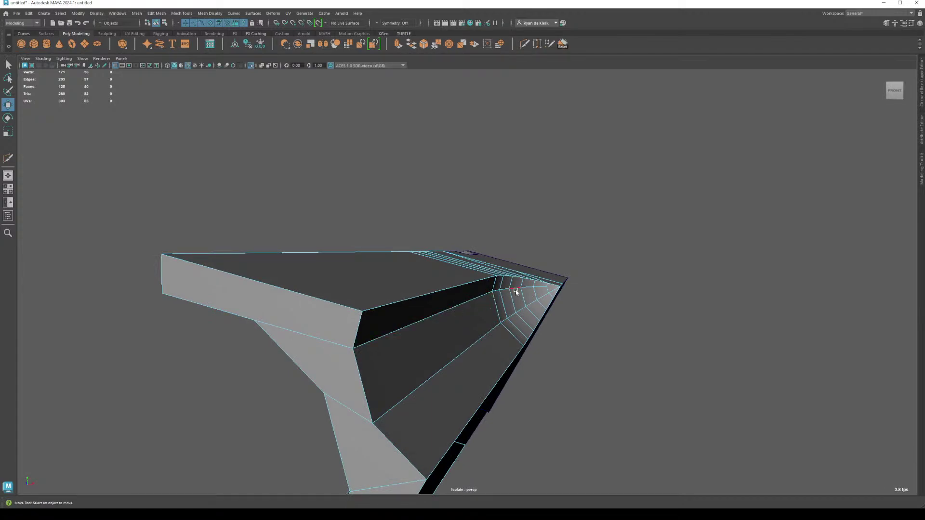
left_click(539, 285)
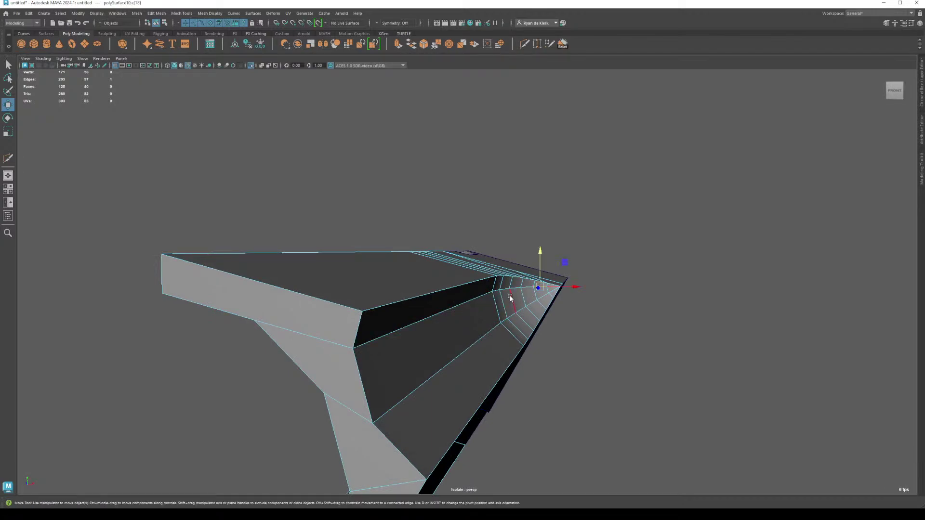
left_click(440, 310, "shift")
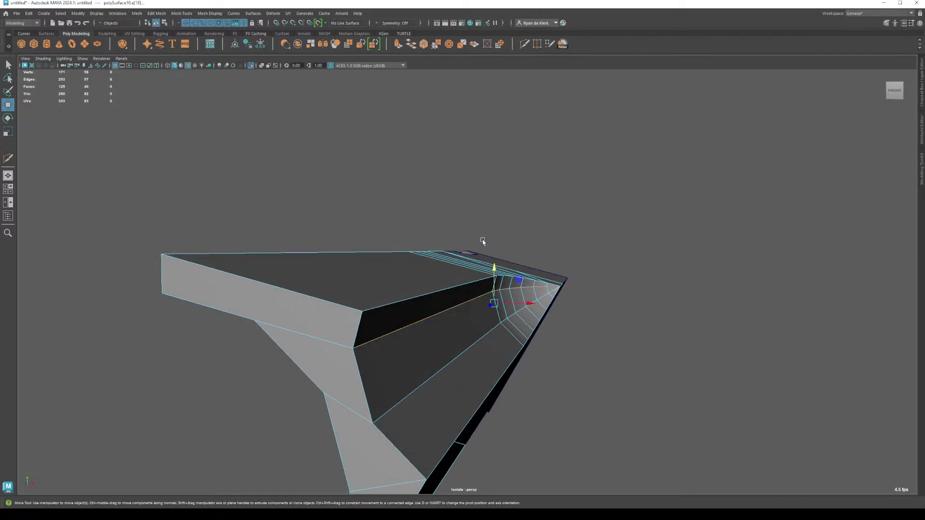
right_click(464, 219, "ctrl+shift")
mouse_move(477, 260)
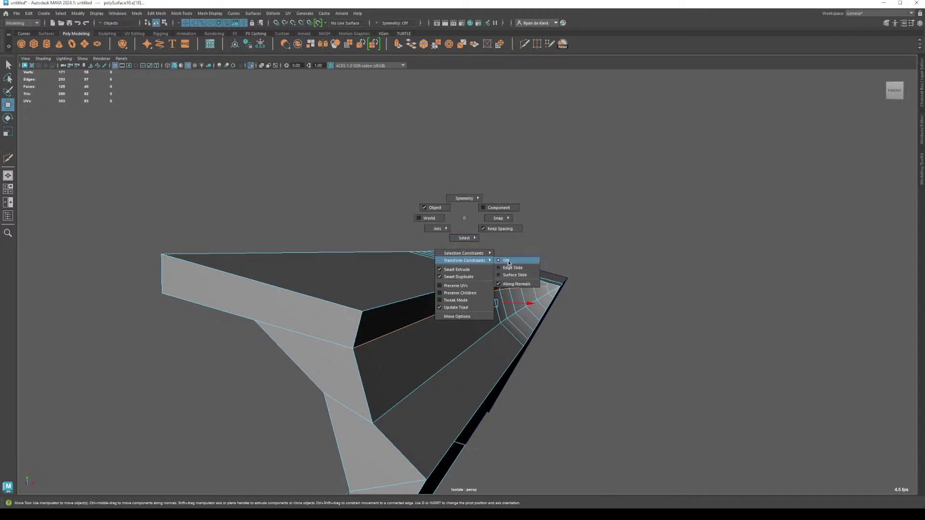
left_click(521, 276)
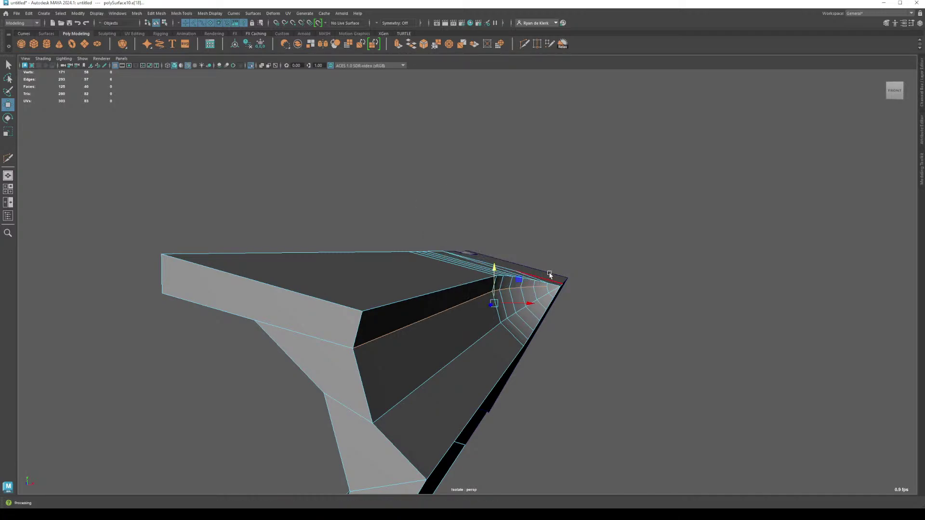
left_click_drag(499, 268, 504, 302)
Step: Select the flute's lower lengthwise edge loop and adjust its position to even out the flute's curvature
left_click(469, 348)
left_click(545, 305)
double_click(547, 298, "shift")
left_click_drag(507, 321, 537, 331, "alt")
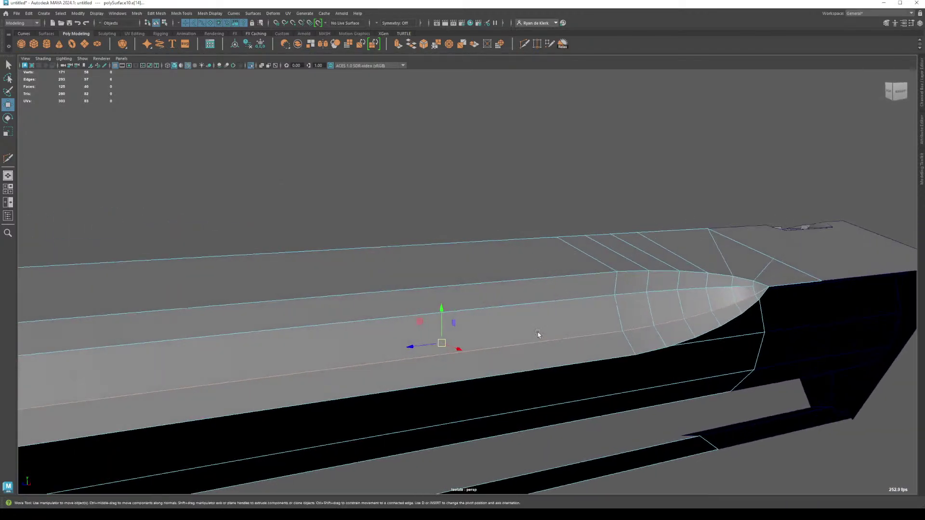
Step: Examine the flute's rounded end and the fluted front section from several angles
right_click_drag(515, 291, 557, 335, "ctrl+shift")
left_click_drag(557, 335, 557, 335)
right_click_drag(592, 294, 701, 284)
left_click_drag(748, 286, 452, 266, "alt")
right_click_drag(453, 266, 815, 427, "alt")
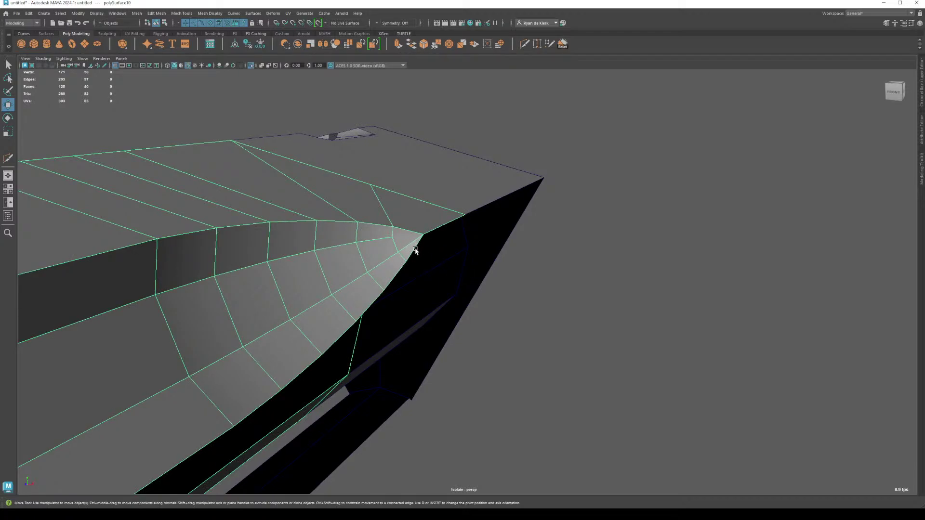
left_click_drag(417, 247, 434, 347, "alt")
right_click_drag(434, 347, 348, 299, "alt")
left_click_drag(333, 300, 341, 297, "alt")
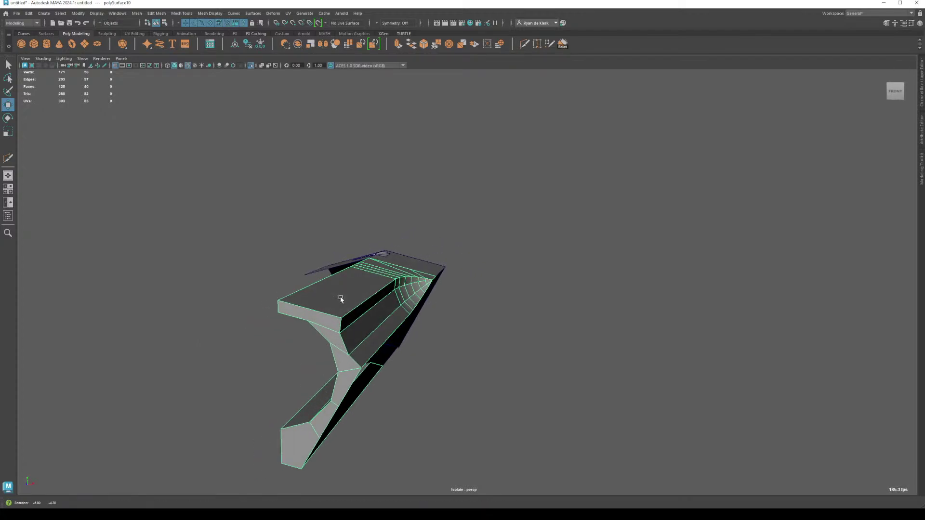
Step: Select the fluted front section as an object and set the Move tool's axis orientation to World
right_click_drag(494, 366, 404, 302, "alt")
left_click(413, 290, "shift")
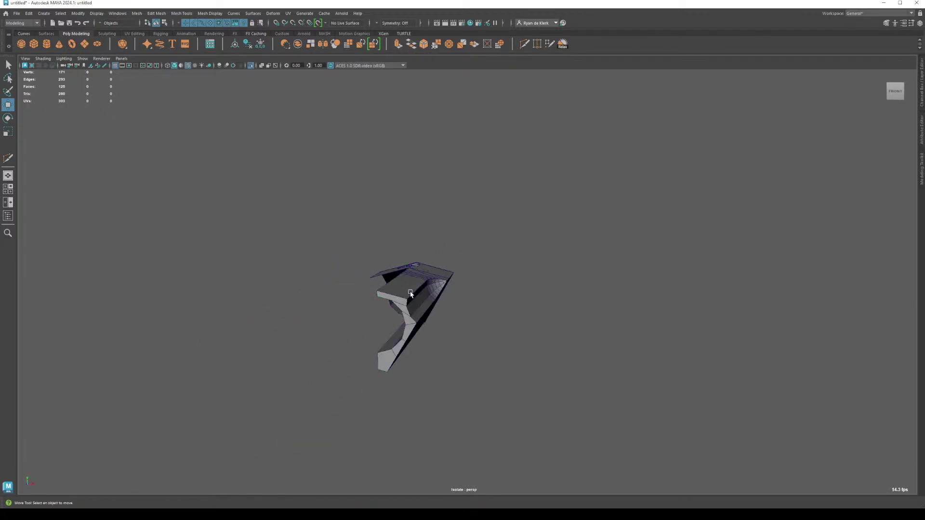
left_click(405, 287)
left_click(406, 287)
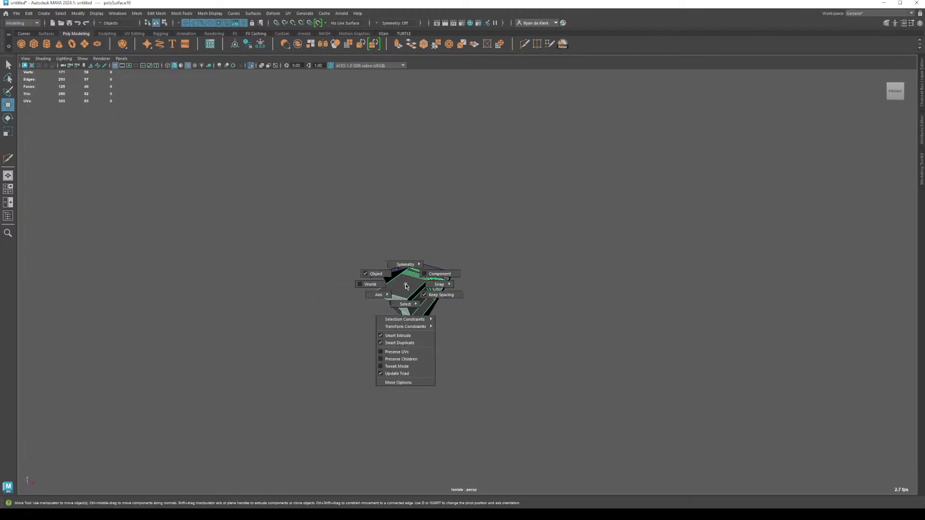
left_click(370, 284)
scroll(490, 332, "down", 5)
scroll(489, 330, "up", 5)
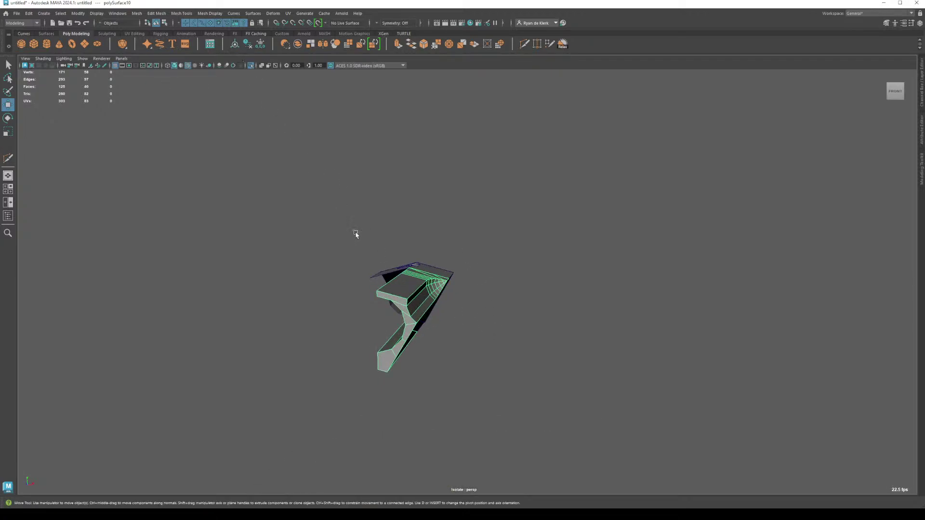
Step: Mirror the fluted front section across the world X axis with merged borders and reduce the merge threshold so the halves join cleanly
right_click(312, 219, "shift")
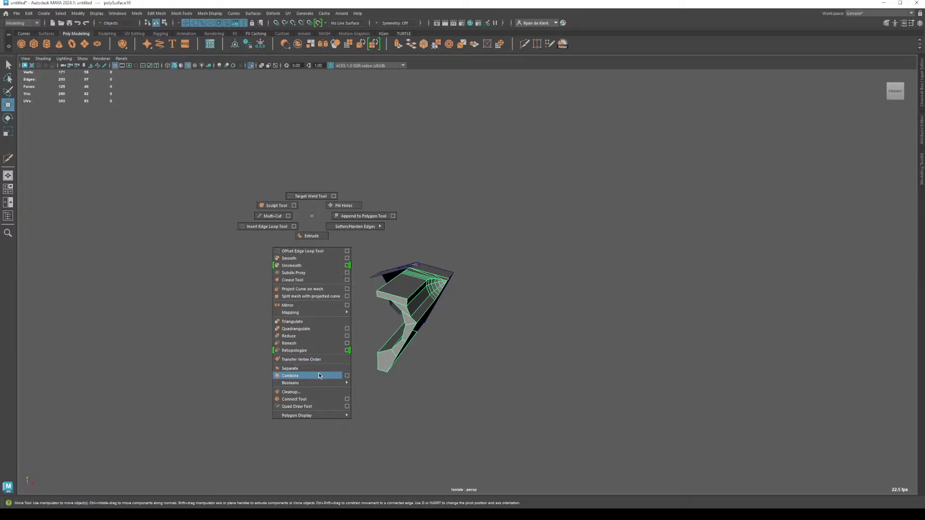
left_click(299, 305)
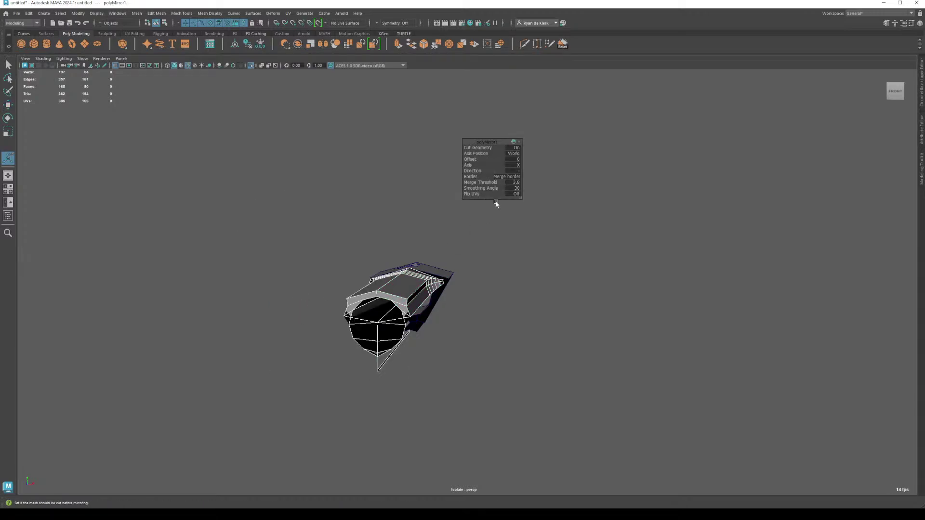
left_click(513, 181)
key("Return")
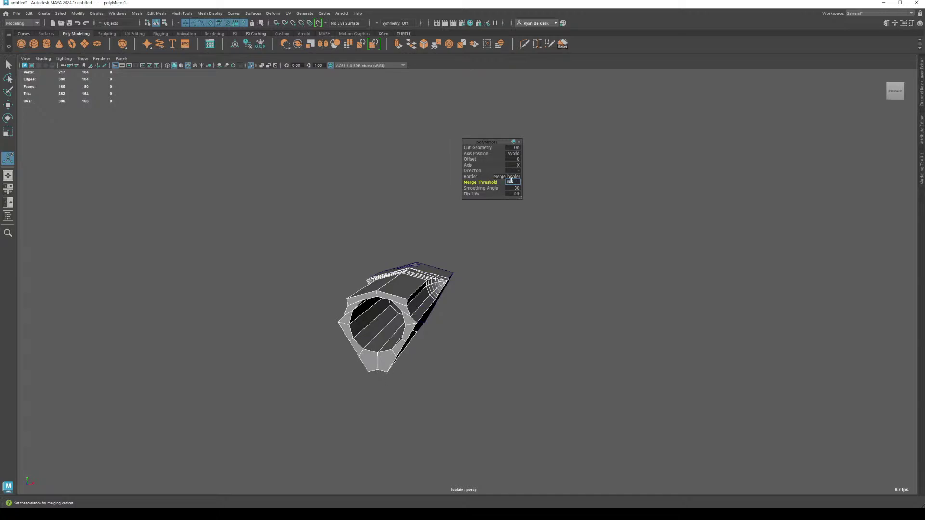
left_click(367, 246)
Step: Select the drum's rear section and examine the notch with the rounded, tapered groove along its upper edge
left_click_drag(452, 302, 386, 323, "alt")
middle_click_drag(566, 306, 450, 349, "alt")
right_click_drag(450, 350, 628, 380, "alt")
left_click(558, 378)
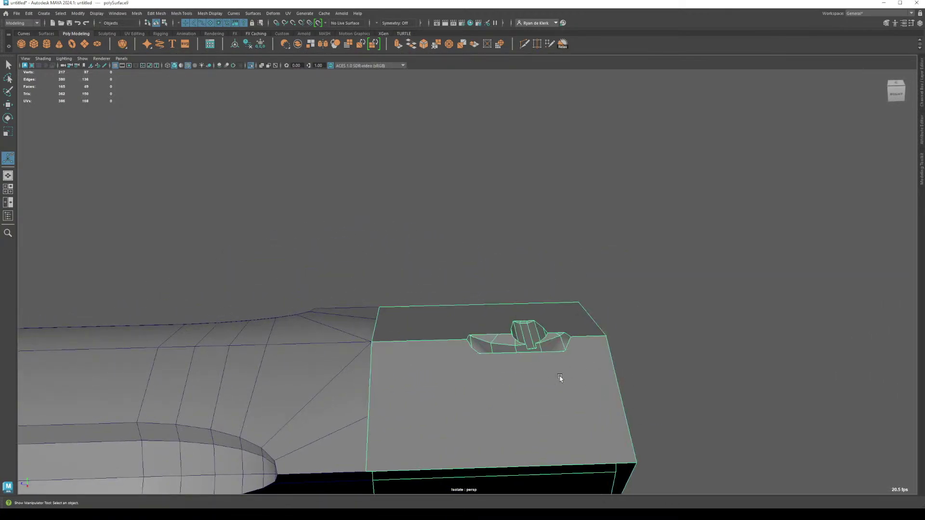
left_click_drag(557, 378, 491, 273, "alt")
right_click_drag(492, 273, 482, 308, "alt")
middle_click_drag(482, 308, 469, 328, "alt")
right_click_drag(469, 327, 706, 354, "alt")
left_click_drag(554, 327, 576, 313, "alt")
middle_click_drag(483, 237, 493, 316, "alt")
left_click_drag(493, 317, 472, 302, "alt")
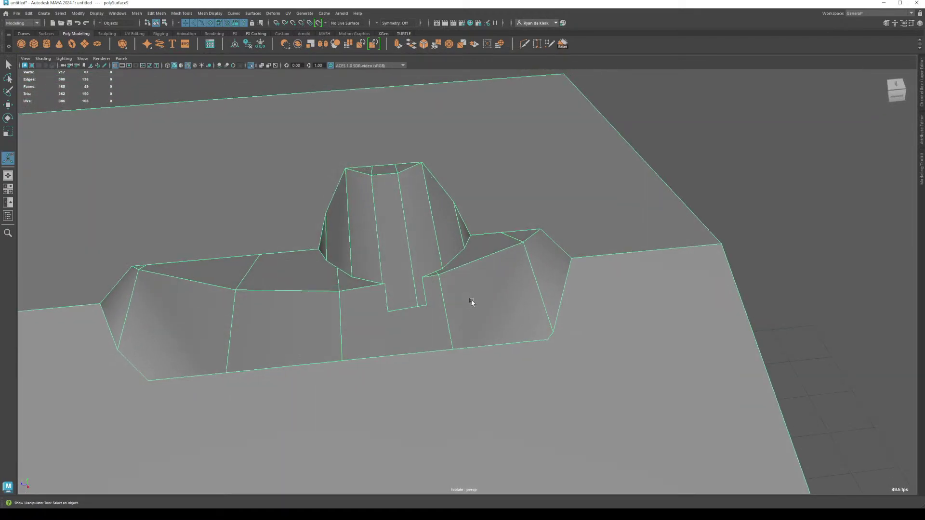
Step: Cut a new edge along the base of the tapered groove, across the open end of the small rectangular tab
right_click_drag(392, 290, 452, 350)
key("q")
left_click(414, 298)
left_click(366, 312)
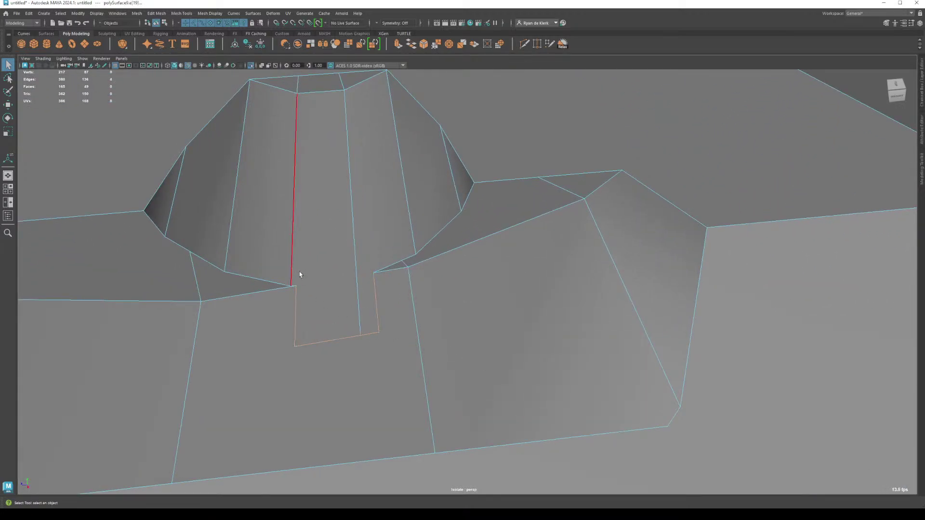
right_click_drag(299, 268, 296, 288, "shift")
left_click(296, 287)
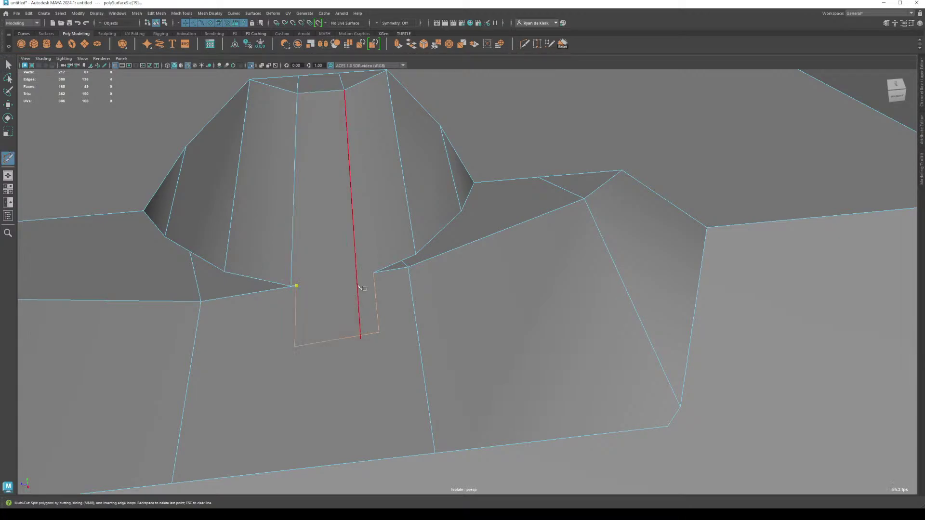
left_click(374, 272)
key("w")
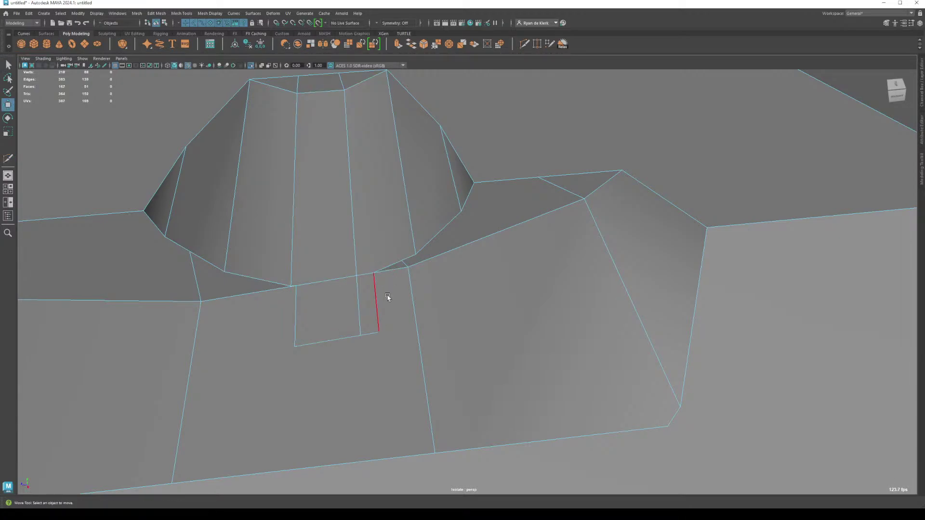
Step: Delete the leftover edges outlining the small rectangular tab below the tapered groove
left_click(379, 316)
left_click(355, 296, "shift")
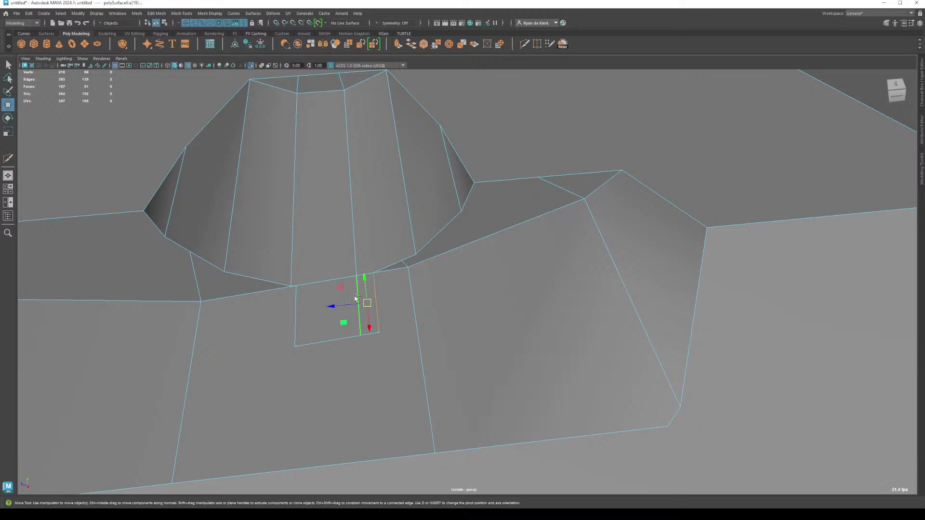
left_click(320, 332, "shift")
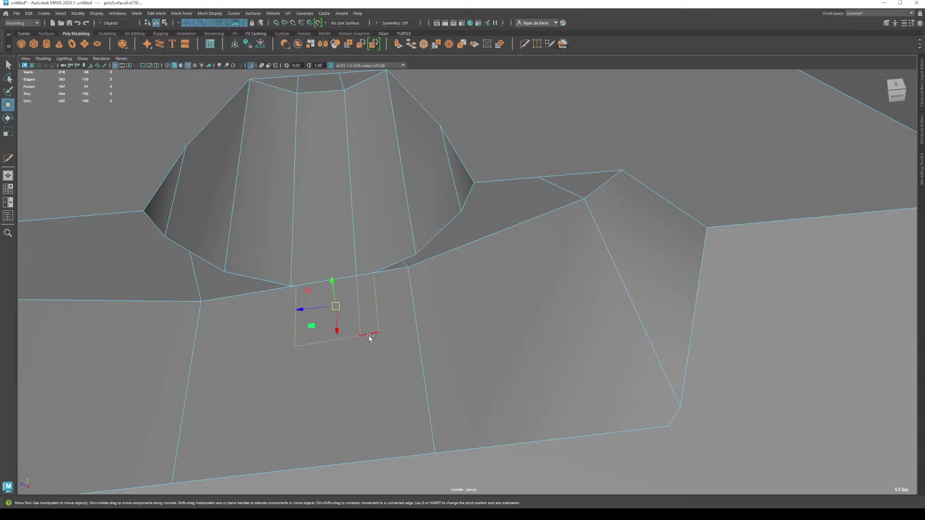
key("Delete")
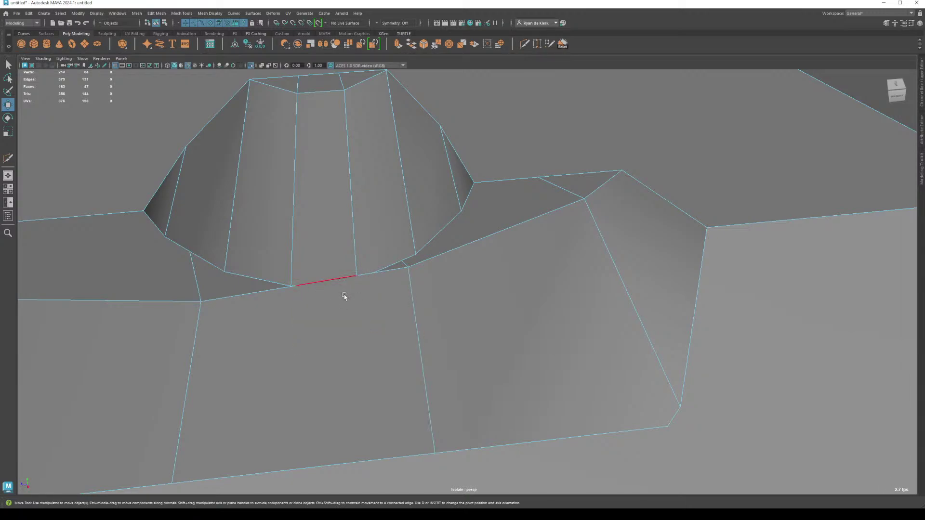
Step: Move the diagonal edge at the notch's front end slightly along the notch's length
left_click_drag(483, 345, 376, 275, "alt")
middle_click_drag(315, 273, 476, 291, "alt")
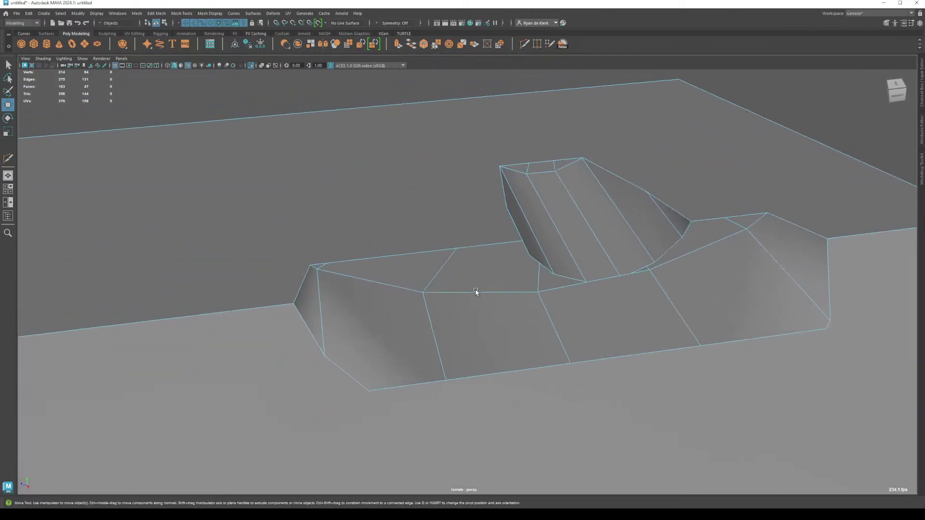
left_click_drag(475, 291, 425, 288, "alt")
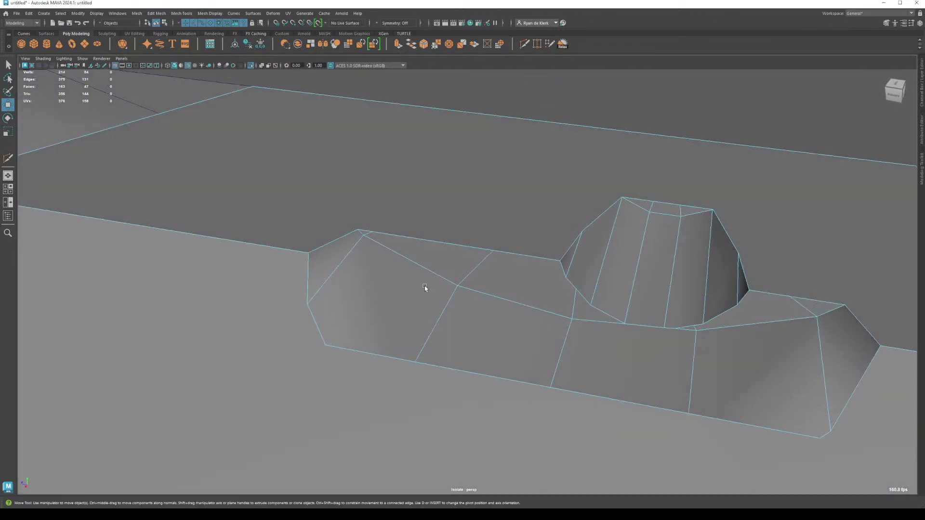
left_click(353, 253)
left_click_drag(368, 273, 414, 330)
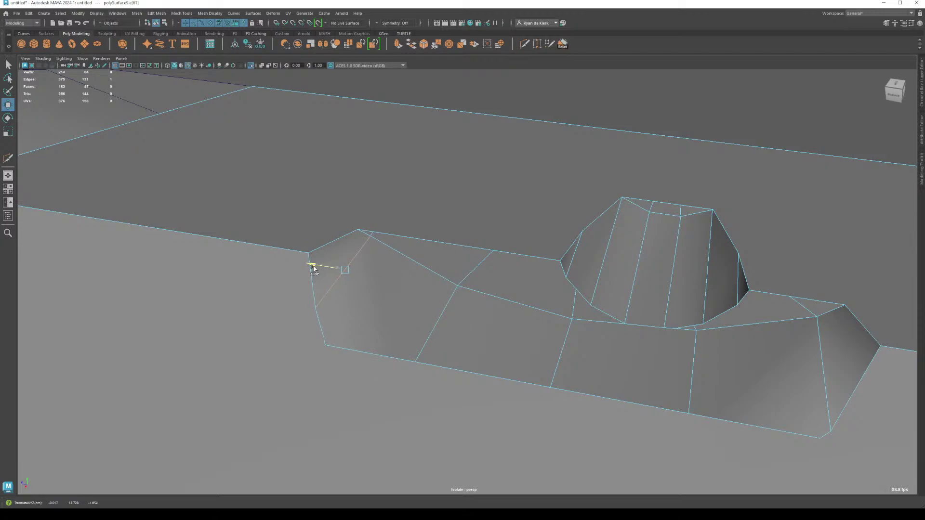
left_click_drag(363, 293, 381, 293, "alt")
left_click_drag(606, 274, 542, 297, "alt")
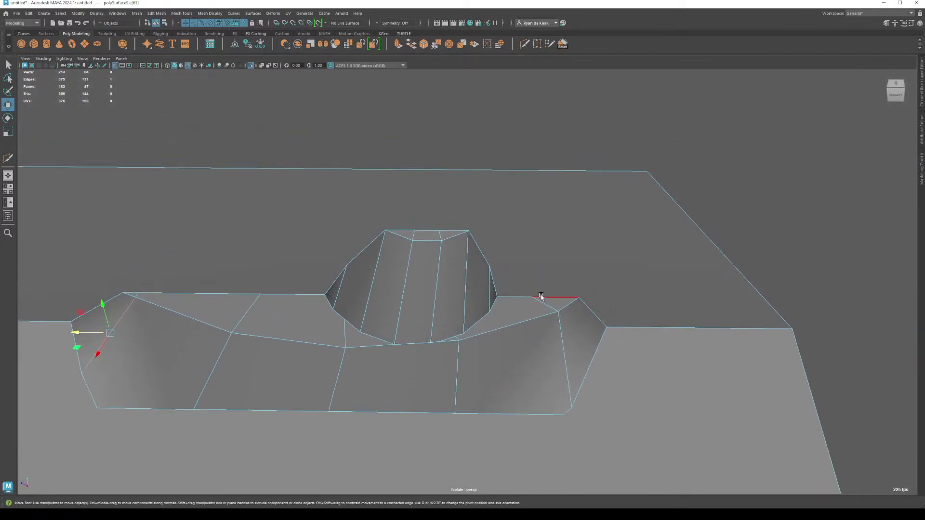
right_click_drag(533, 280, 489, 271, "shift")
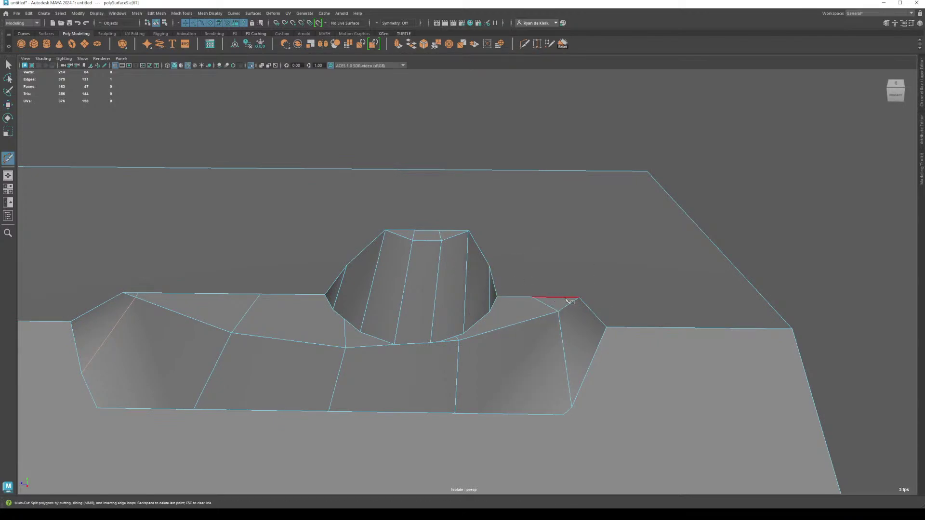
left_click(526, 170)
left_click_drag(553, 190, 490, 175, "alt")
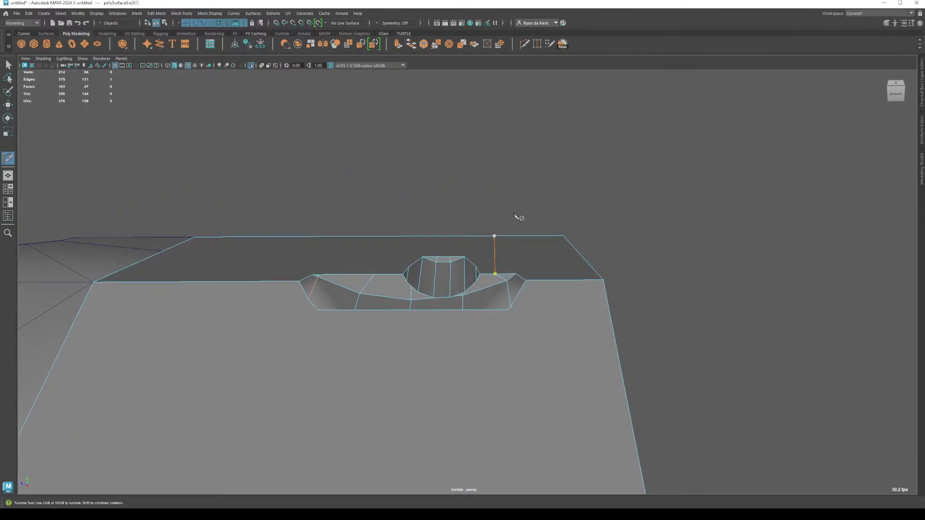
right_click_drag(514, 215, 394, 155, "alt")
left_click_drag(459, 223, 521, 334, "alt")
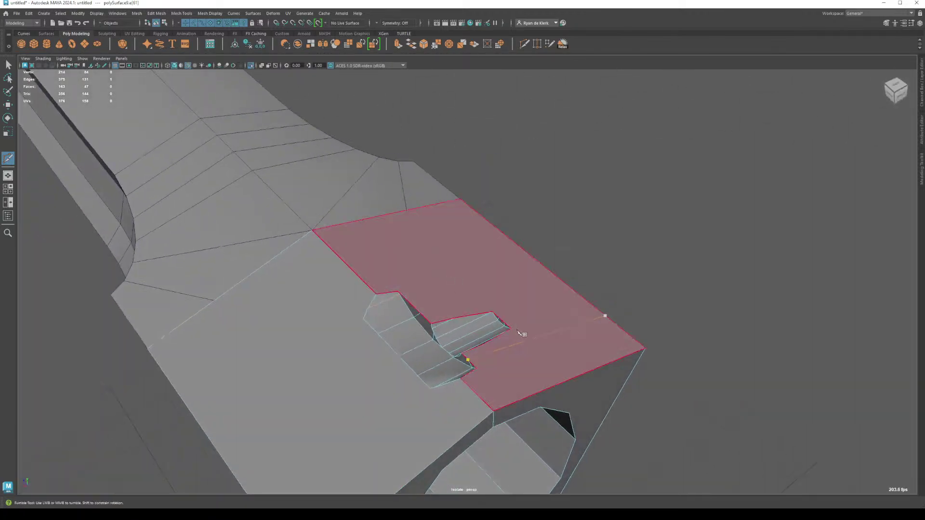
middle_click_drag(593, 323, 669, 271, "alt")
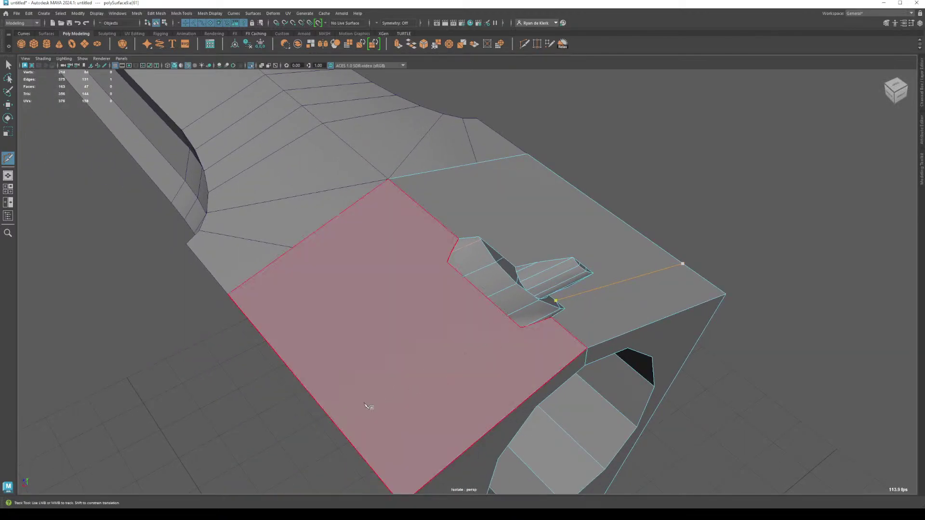
left_click_drag(388, 417, 581, 279, "alt")
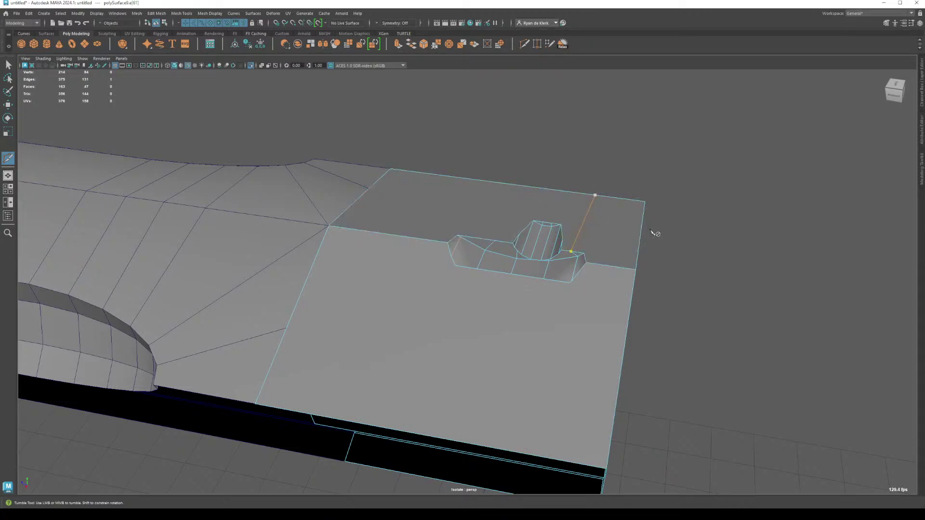
left_click_drag(681, 330, 745, 355, "alt")
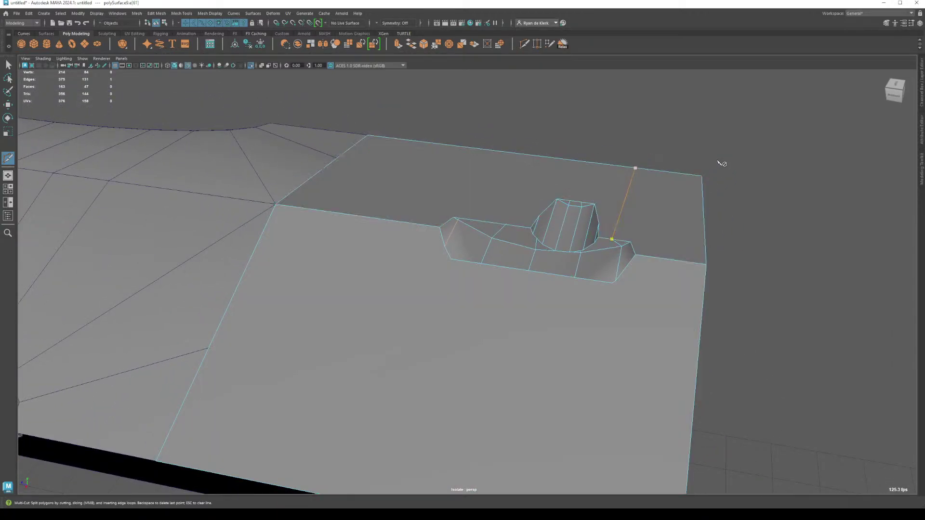
key("w")
key("y")
Step: Cut an edge from the notch's rear corner down the side face to its lower border
left_click_drag(593, 204, 688, 239, "alt")
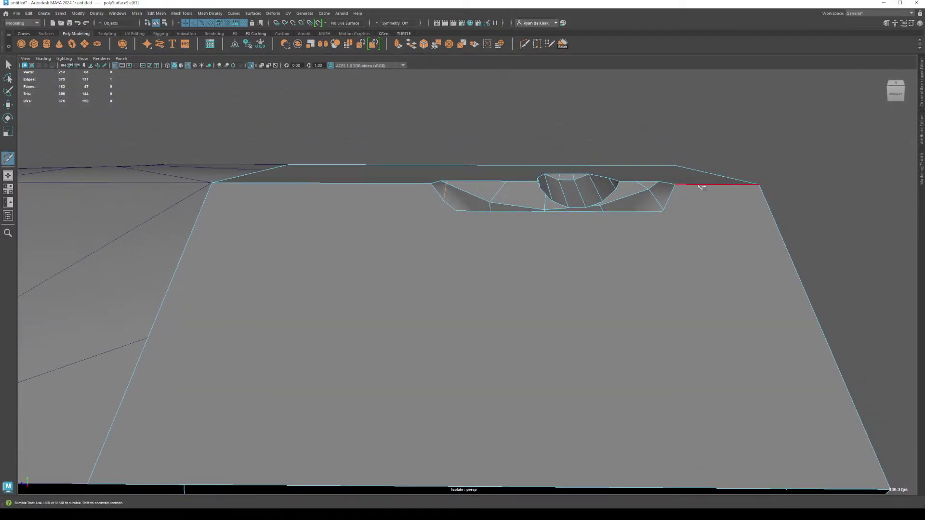
right_click_drag(759, 392, 640, 384, "alt")
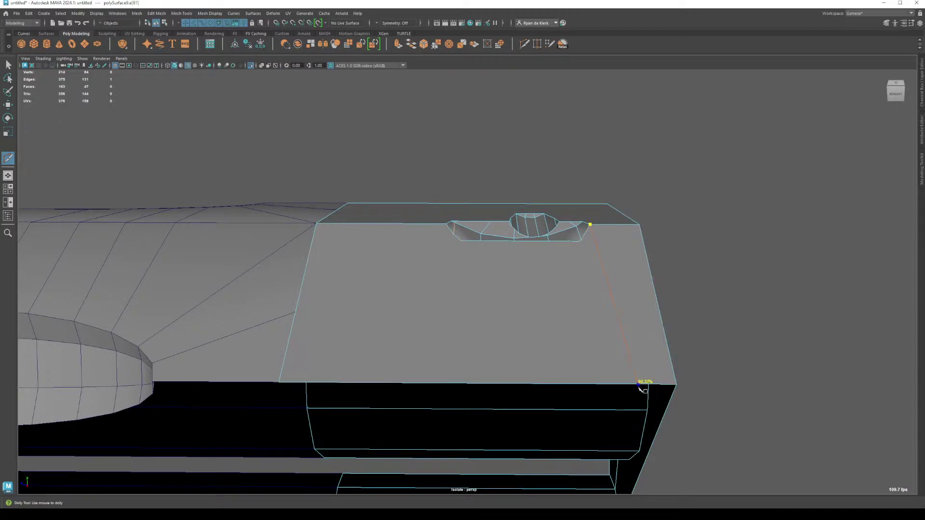
left_click(605, 384)
right_click(605, 384)
Step: Cut an edge from the notch's rear corner across the top face to its far border
left_click_drag(636, 294, 565, 342, "alt")
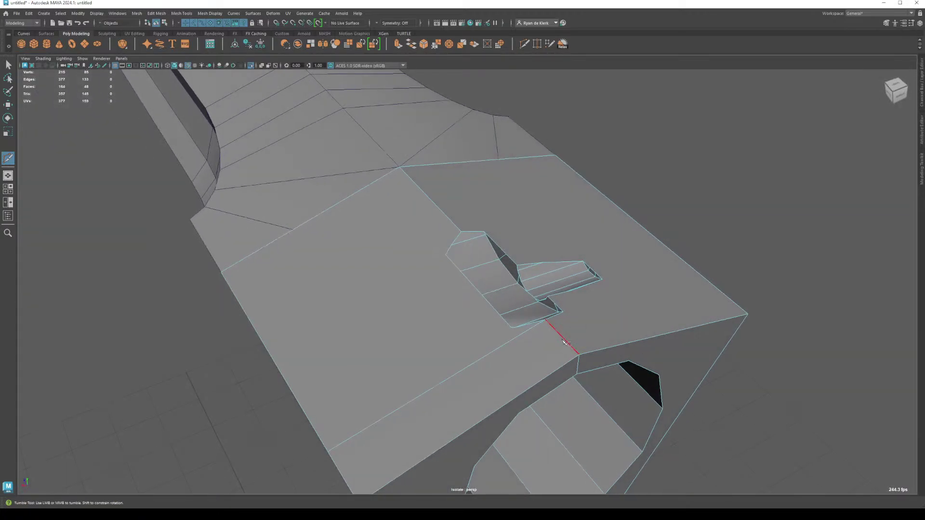
left_click(537, 304)
left_click(588, 294)
key("q")
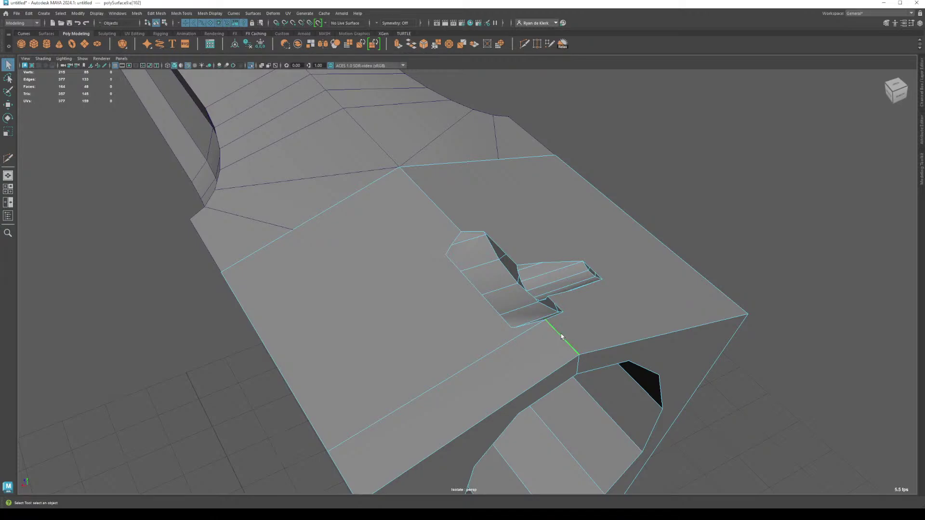
key("ctrl+shift+x")
left_click(545, 319)
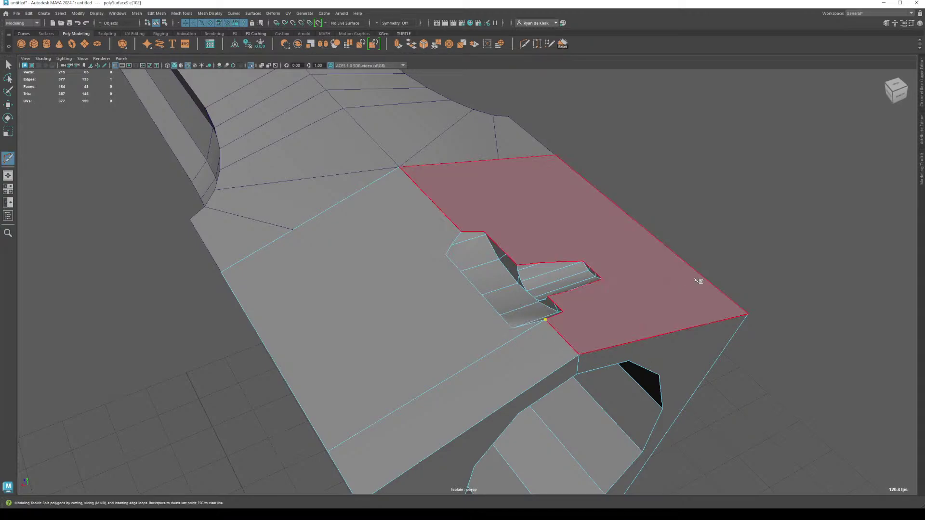
right_click(763, 305)
left_click_drag(667, 320, 693, 313, "alt")
key("w")
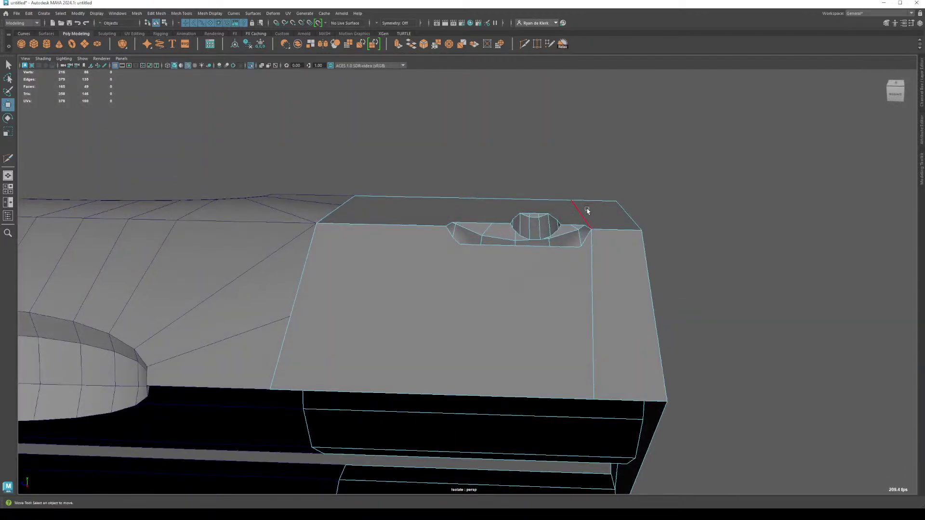
Step: Select the two outer end vertices of the new cuts, flatten them lengthwise and move them in line with the notch's rear corner
right_click_drag(582, 214, 550, 206)
left_click(570, 201)
left_click(602, 396, "shift")
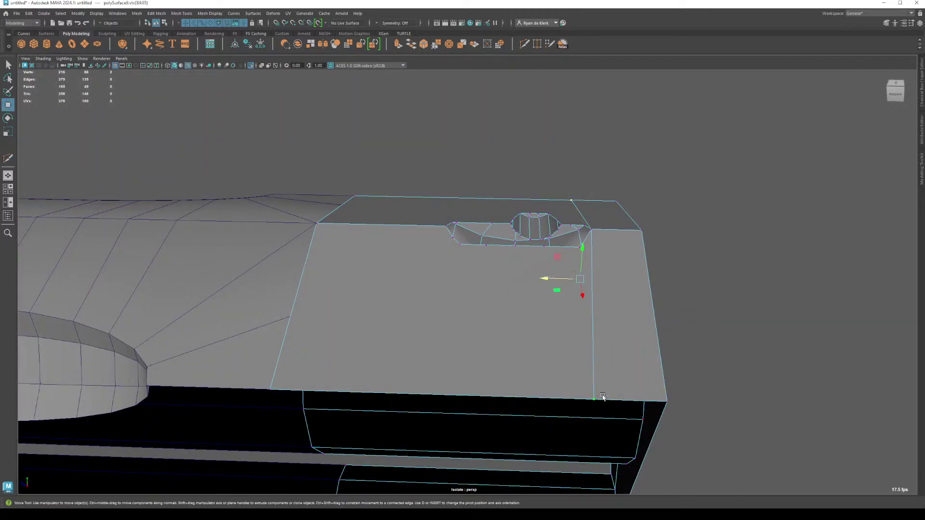
key("r")
left_click_drag(653, 285, 618, 288, "alt")
key("w")
left_click_drag(567, 330, 560, 324)
middle_click_drag(602, 309, 606, 310, "shift")
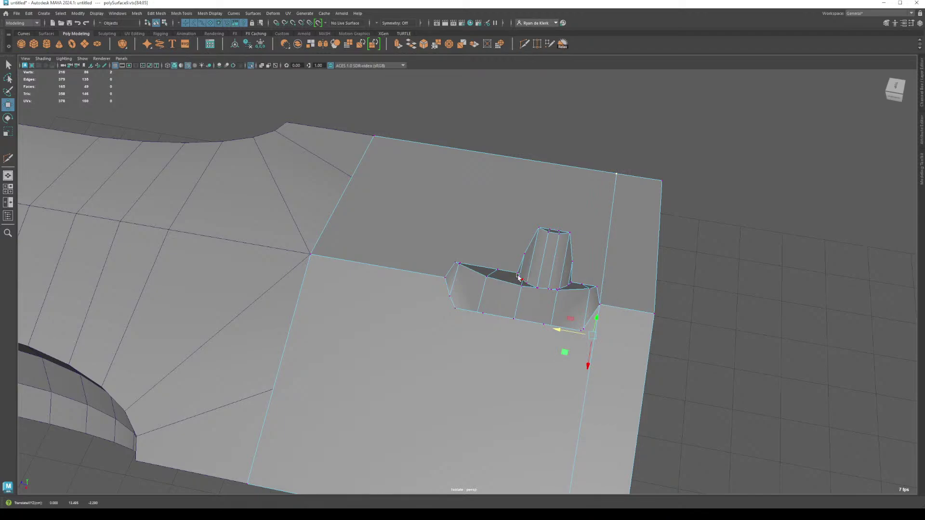
Step: Weld the stray vertices around the base of the tapered groove onto the neighbouring notch vertices with Target Weld
left_click_drag(519, 276, 478, 324, "alt")
right_click_drag(478, 323, 553, 350, "alt")
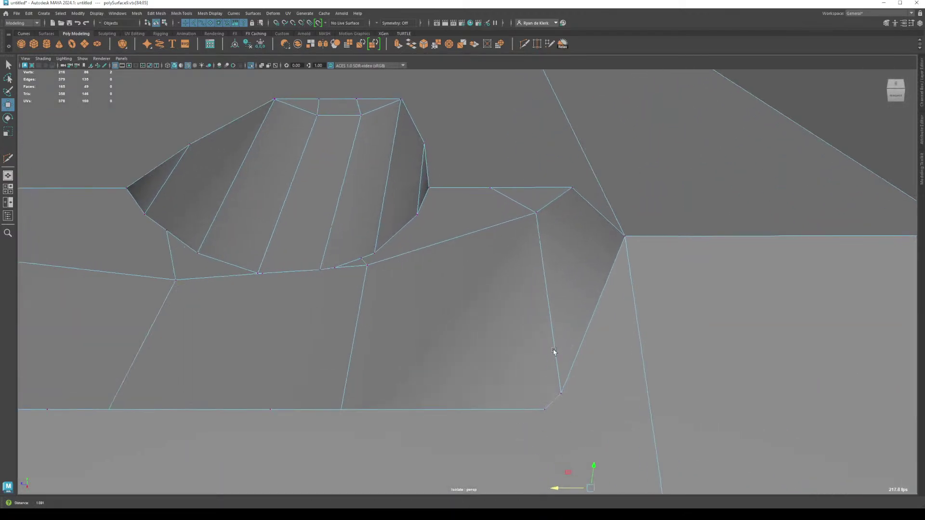
left_click(381, 255)
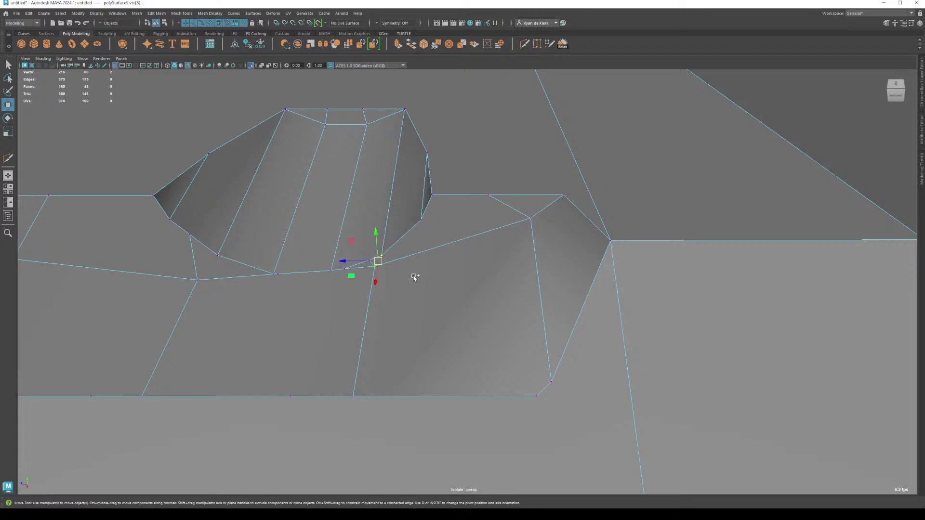
right_click_drag(403, 267, 404, 239, "shift")
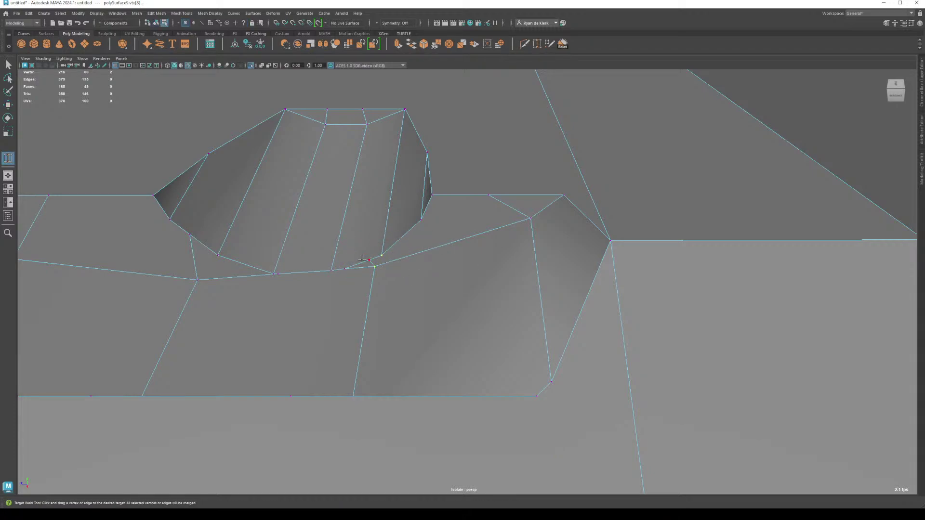
left_click_drag(375, 256, 380, 256)
middle_click_drag(350, 265, 436, 291, "alt")
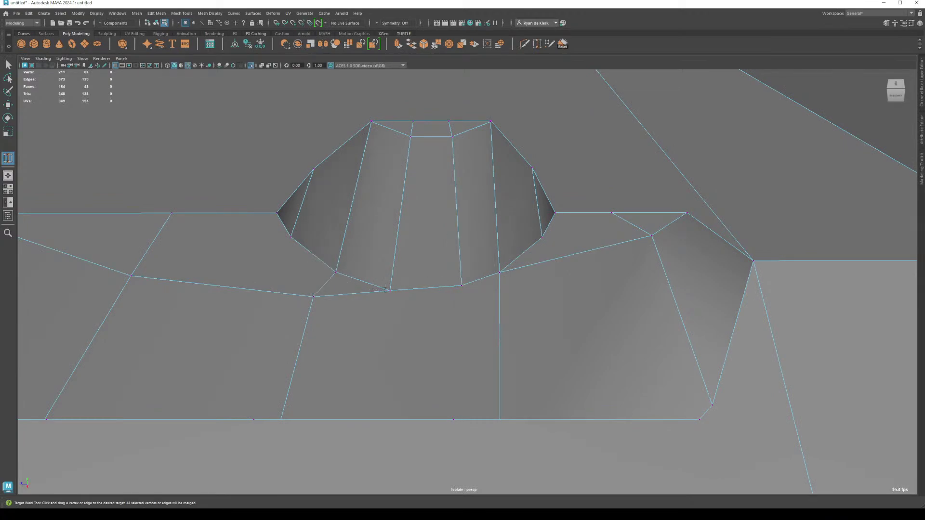
left_click_drag(386, 287, 421, 290, "alt")
left_click_drag(392, 282, 432, 318, "alt")
Step: Move the vertex at the base of the tapered groove slightly along the notch to even out the edge spacing
key("w")
left_click(461, 316)
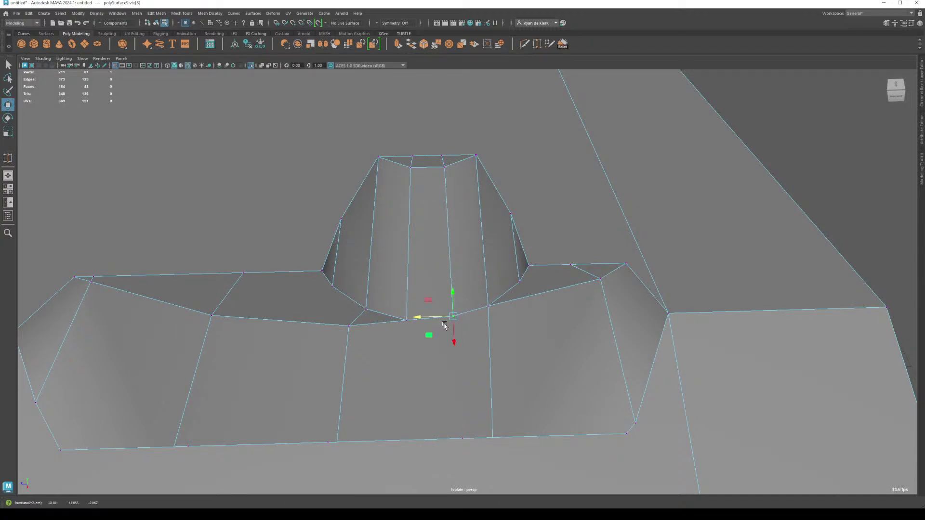
right_click_drag(484, 345, 468, 344, "alt")
left_click_drag(441, 330, 441, 322, "alt")
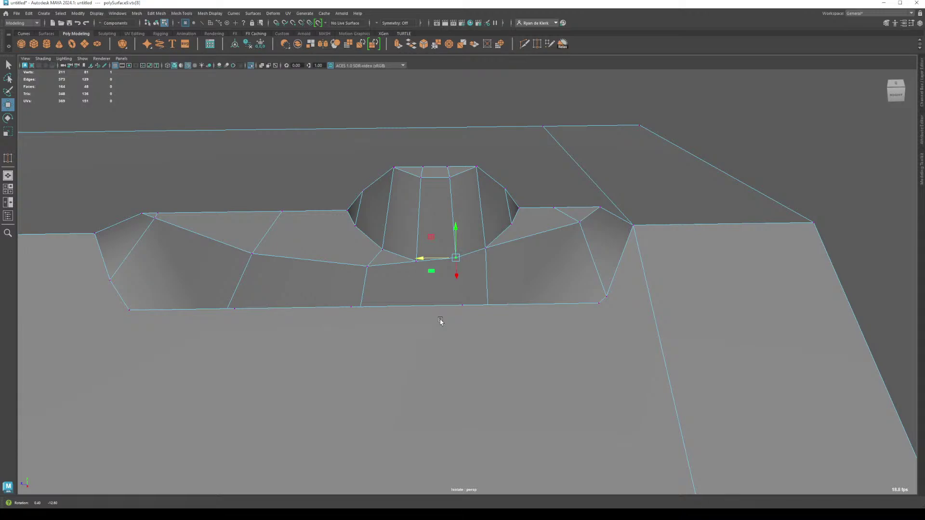
Step: Cut an edge from the notch's front corner across the groove-side top face to its far border with Multi-Cut
left_click_drag(441, 322, 442, 329, "alt")
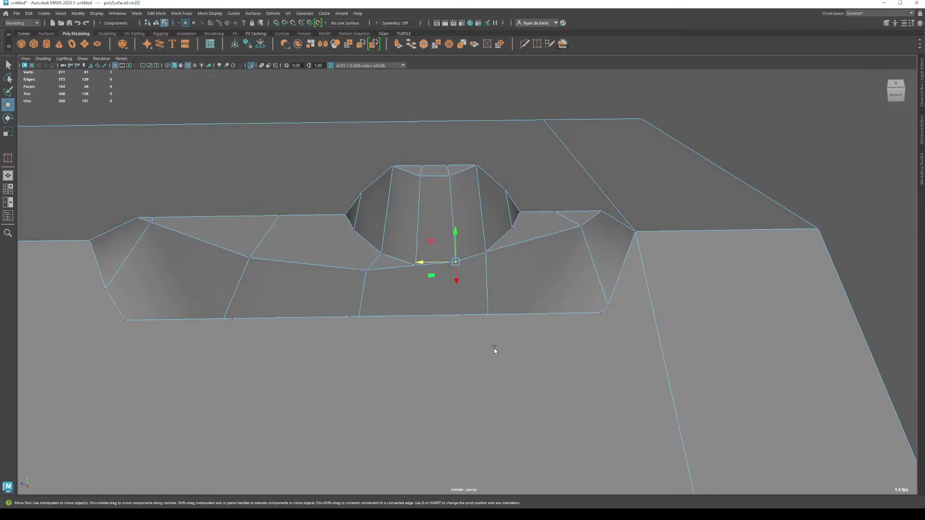
right_click_drag(495, 350, 337, 305, "alt")
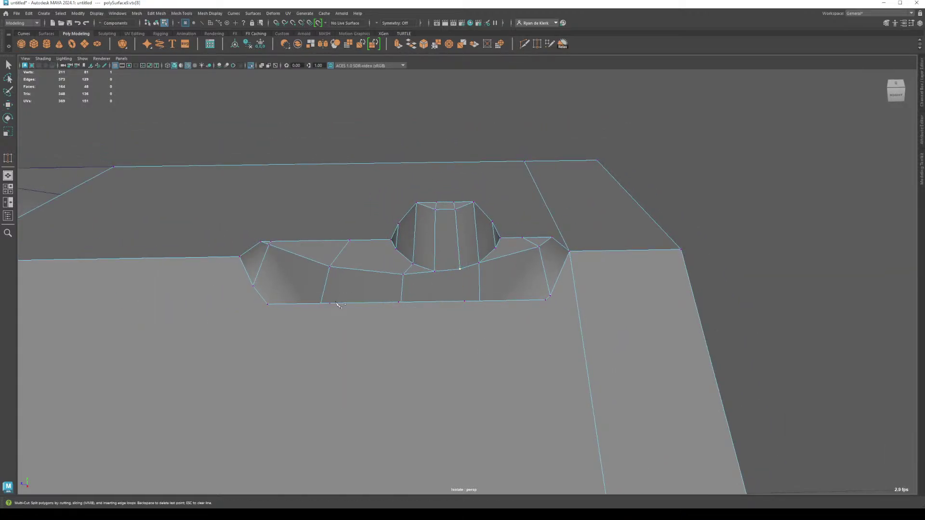
left_click(240, 257)
left_click(272, 173)
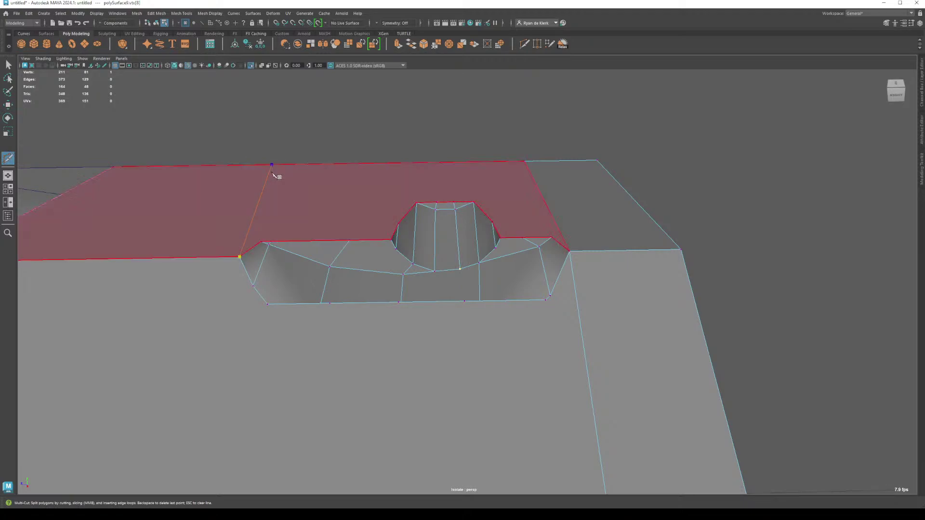
right_click(295, 246)
Step: Cut an edge from the notch's front corner across the opposite face, away from the groove, to its outer border
right_click_drag(424, 369, 344, 313, "alt")
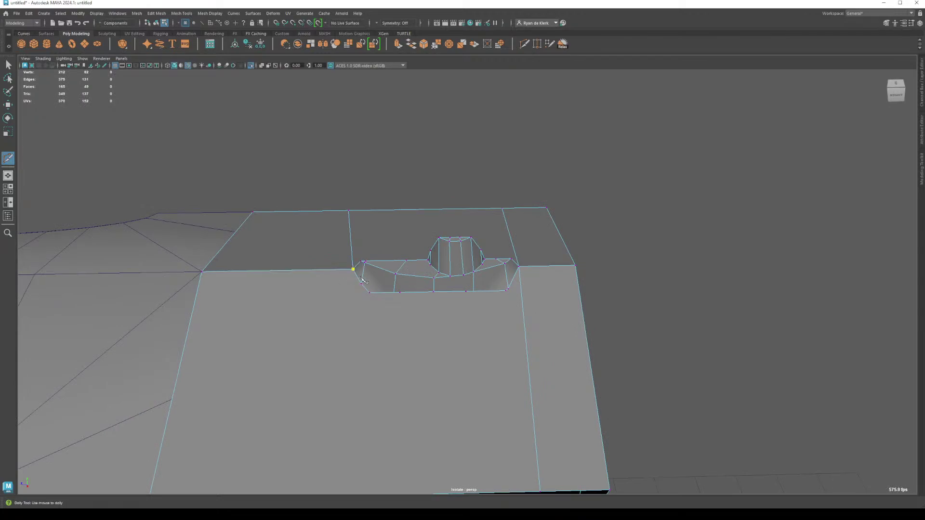
middle_click_drag(413, 357, 382, 331, "alt")
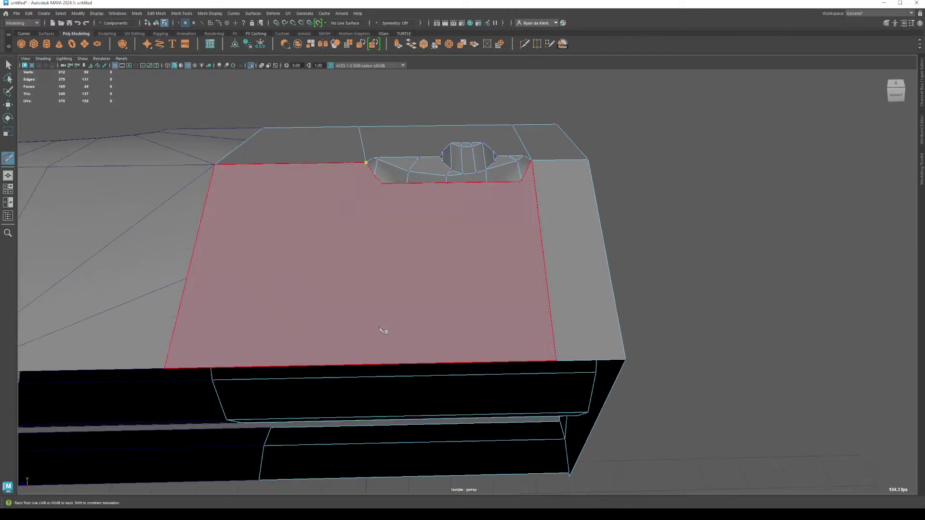
left_click(358, 370)
right_click(359, 367)
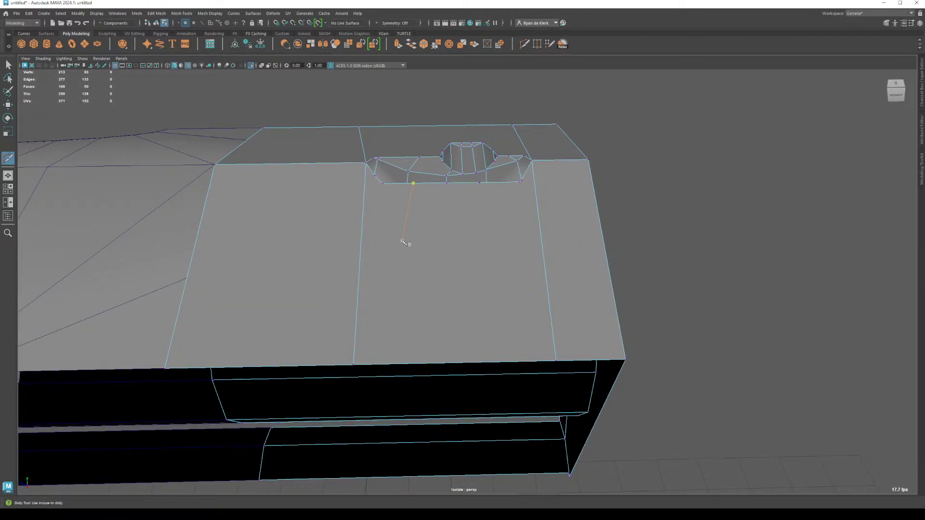
right_click_drag(402, 240, 514, 330, "alt")
middle_click_drag(467, 230, 538, 354, "alt")
left_click_drag(540, 357, 449, 304, "alt")
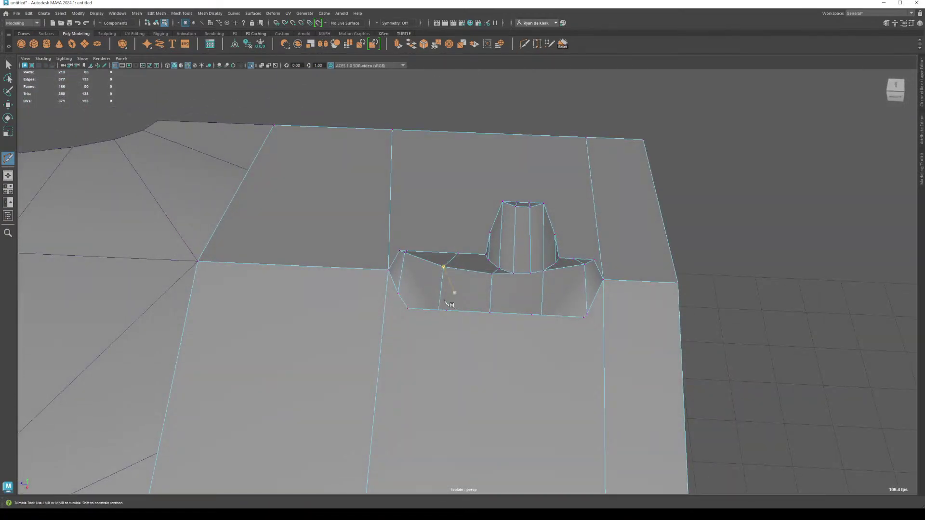
key("w")
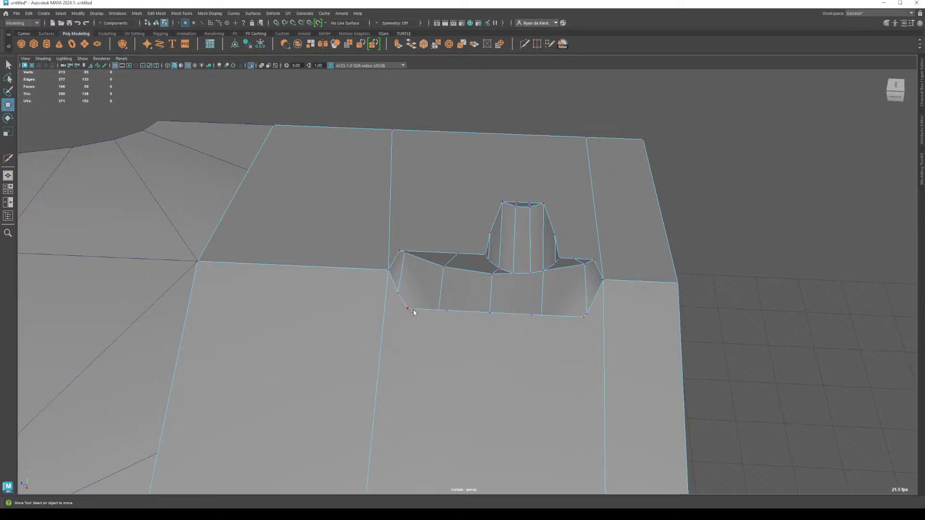
Step: Snap the vertices on the notch's long border opposite the groove lengthwise in line with the inner vertices beneath them
left_click(408, 309)
left_click_drag(404, 331, 320, 320, "alt")
right_click_drag(320, 320, 422, 260, "alt")
middle_click_drag(422, 260, 470, 305, "alt")
left_click(449, 229)
left_click_drag(473, 227, 468, 246, "ctrl+shift")
left_click(372, 232)
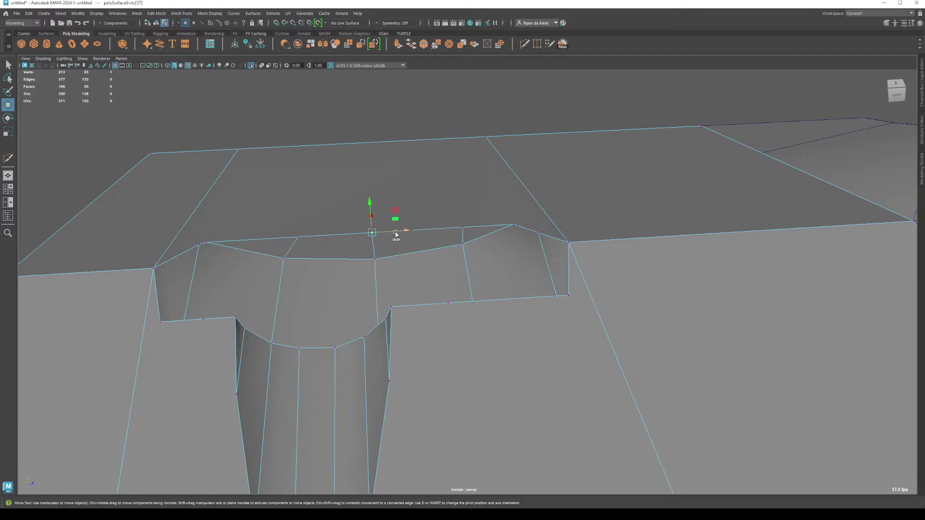
left_click_drag(397, 233, 371, 255, "ctrl+shift")
key("v")
left_click(297, 237)
left_click_drag(297, 238, 281, 252, "ctrl+shift")
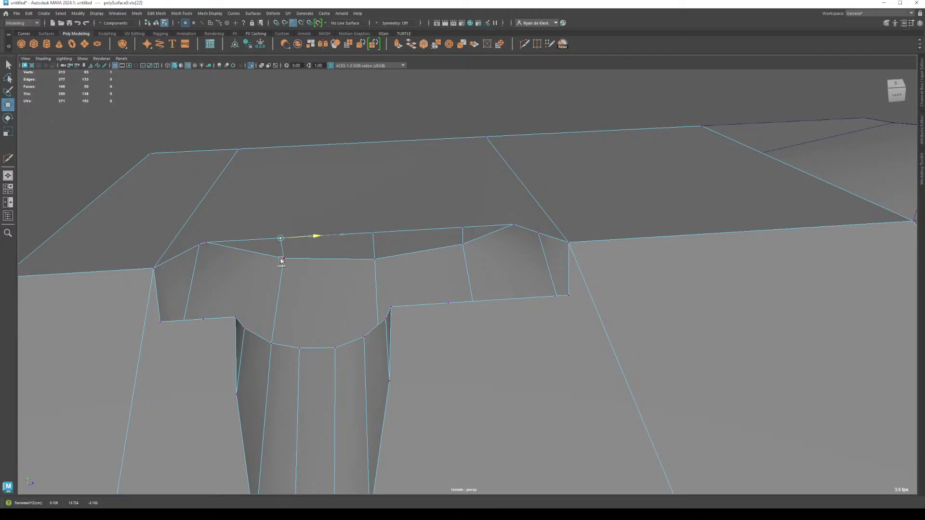
Step: Weld the stray vertices near the ends of the notch's long borders onto the neighbouring corner vertices with Target Weld
left_click(212, 242)
right_click_drag(270, 204, 263, 200, "shift")
left_click_drag(199, 244, 199, 245)
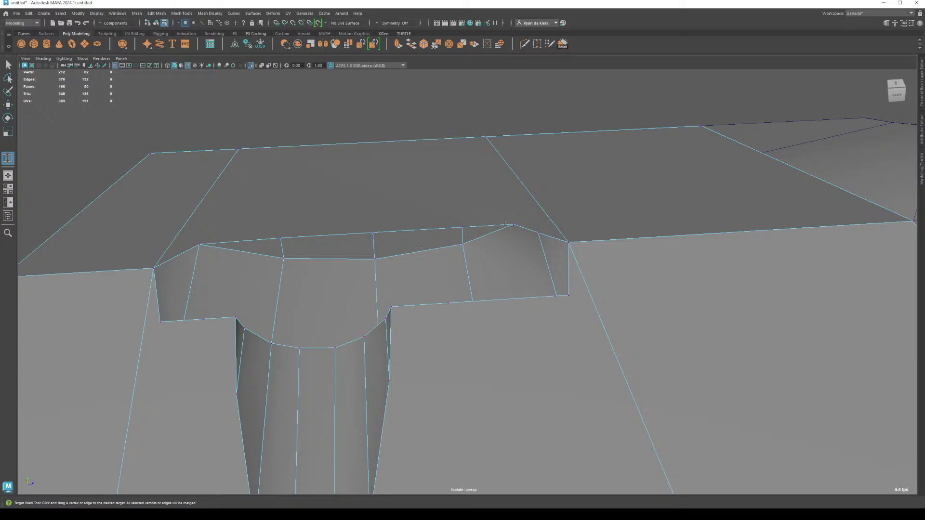
left_click_drag(524, 225, 635, 254, "alt")
scroll(487, 255, "up", 5)
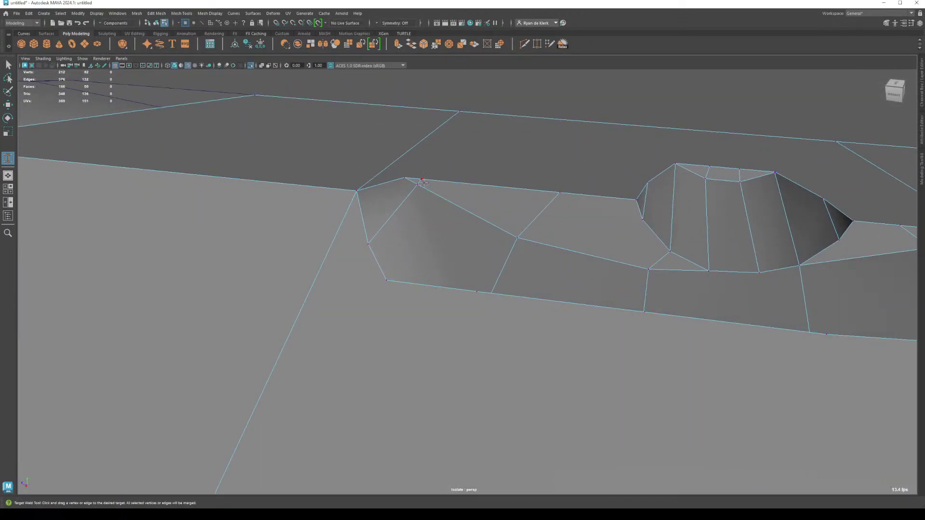
left_click_drag(407, 179, 266, 220)
scroll(449, 217, "down", 2)
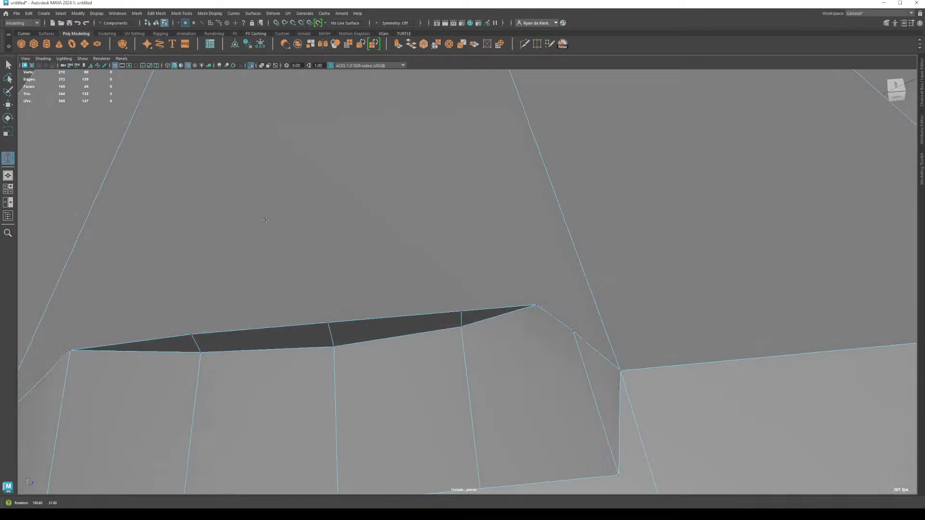
Step: Try to snap the corner vertices of the notch's long border opposite the groove onto the neighbouring vertices at its ends
key("w")
left_click(535, 307)
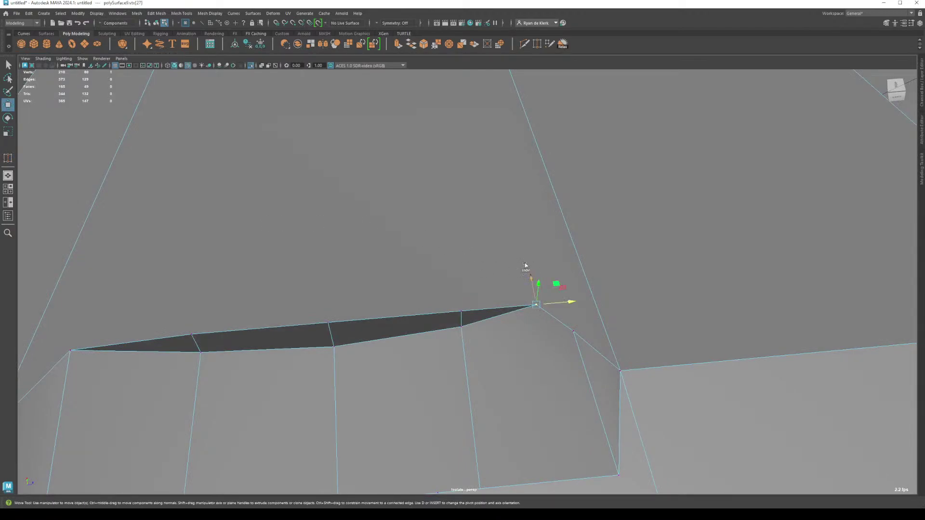
key("w")
left_click(508, 240)
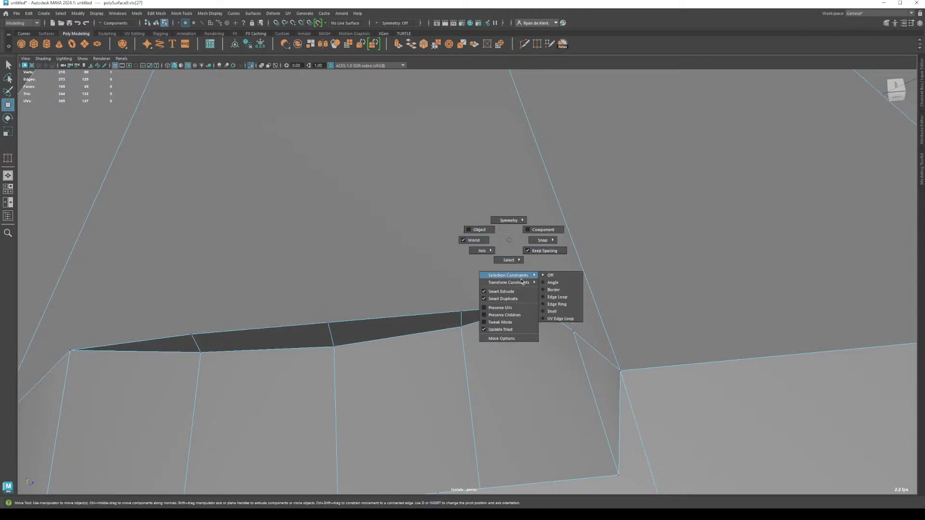
left_click(545, 285)
mouse_move(561, 303)
left_mouse_down()
mouse_move(603, 302)
mouse_move(563, 304)
left_mouse_up()
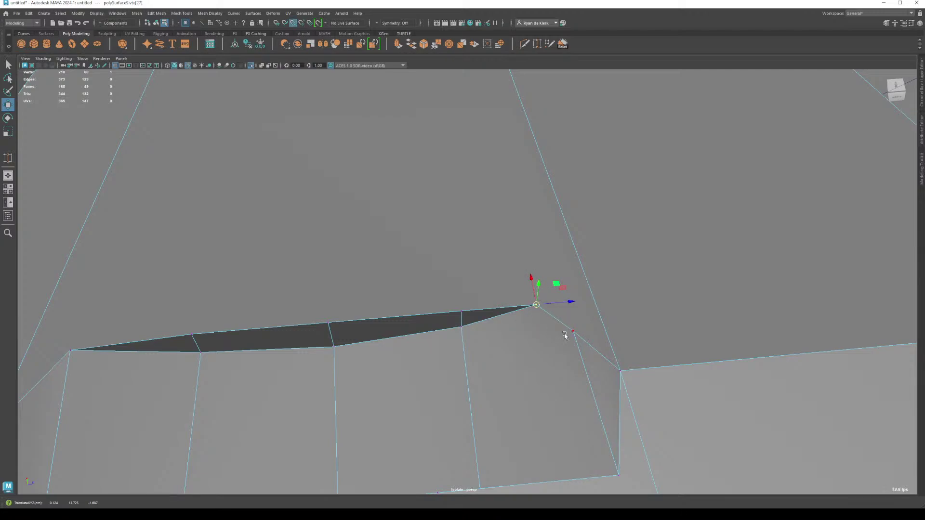
middle_click_drag(565, 335, 574, 333)
left_click_drag(605, 374, 571, 322, "alt")
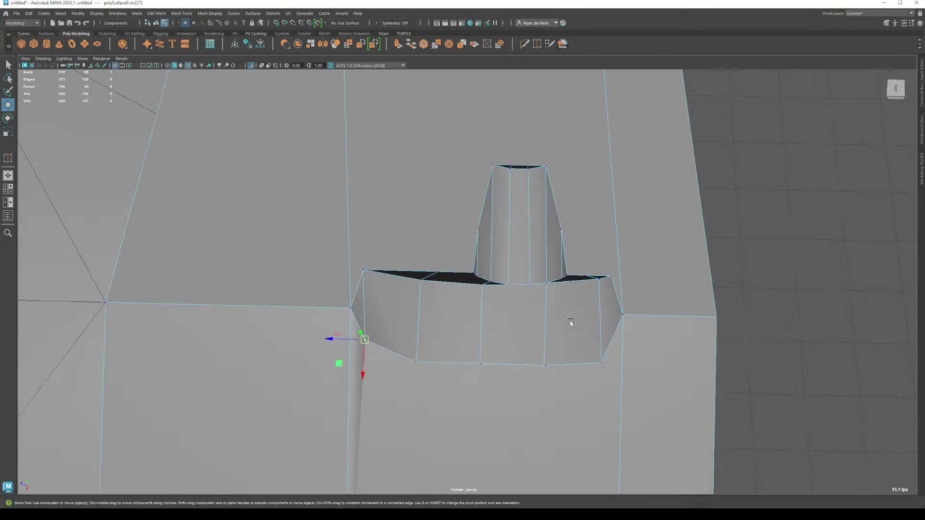
left_click(601, 361)
left_click_drag(601, 398, 521, 365)
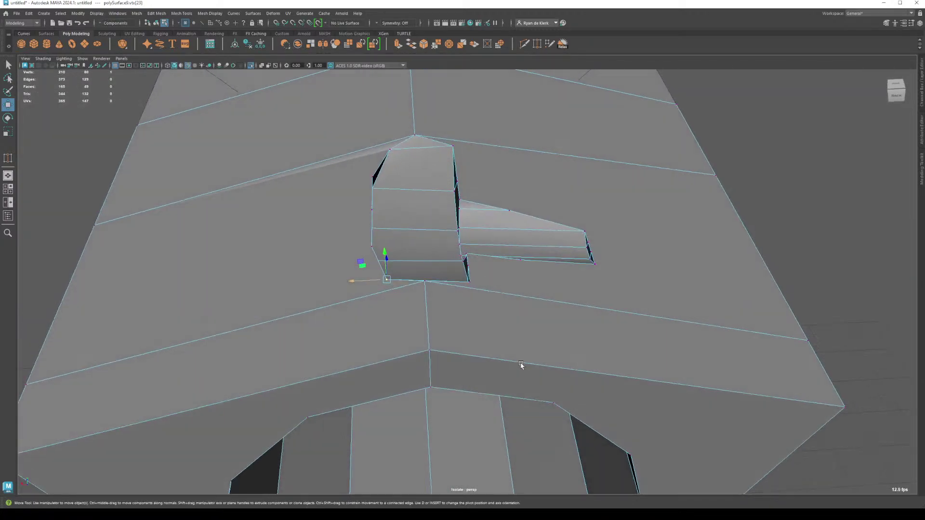
Step: Snap the stray vertex beside the notch's front corner onto the end vertex of the long border opposite the groove
left_click(388, 150)
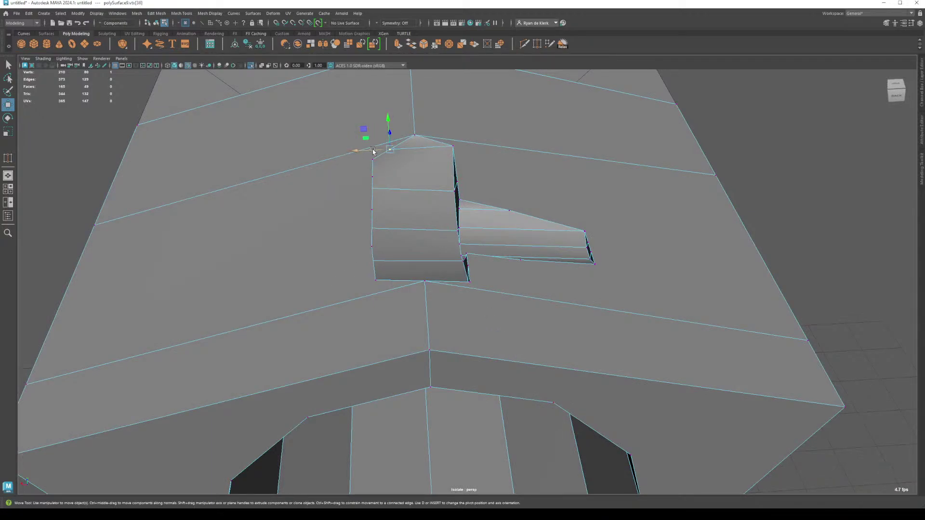
mouse_move(373, 151)
left_mouse_down()
mouse_move(345, 156)
mouse_move(365, 159)
left_mouse_up()
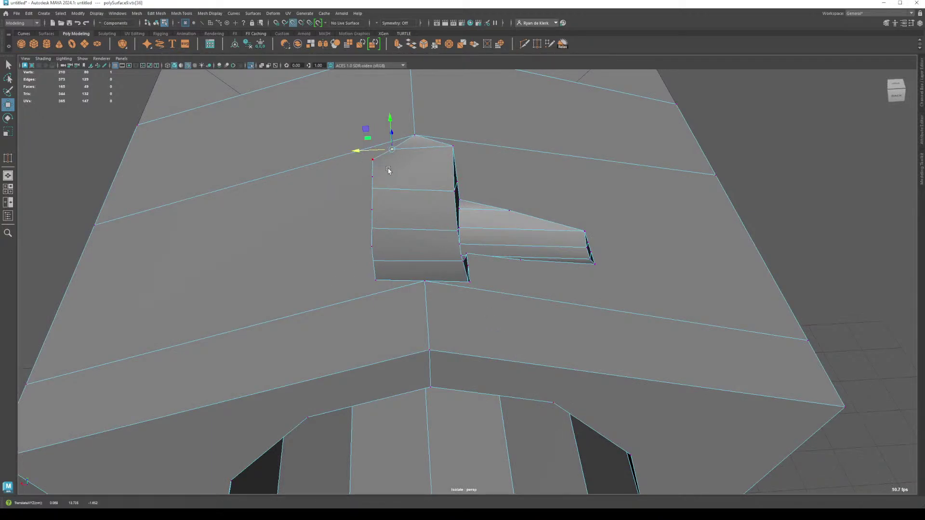
middle_click_drag(389, 170, 375, 163)
left_click_drag(417, 186, 337, 182, "alt")
middle_click_drag(393, 186, 413, 277, "alt")
right_click_drag(412, 277, 475, 274, "alt")
left_click(465, 265)
left_click_drag(493, 266, 423, 246)
middle_click_drag(481, 277, 489, 265)
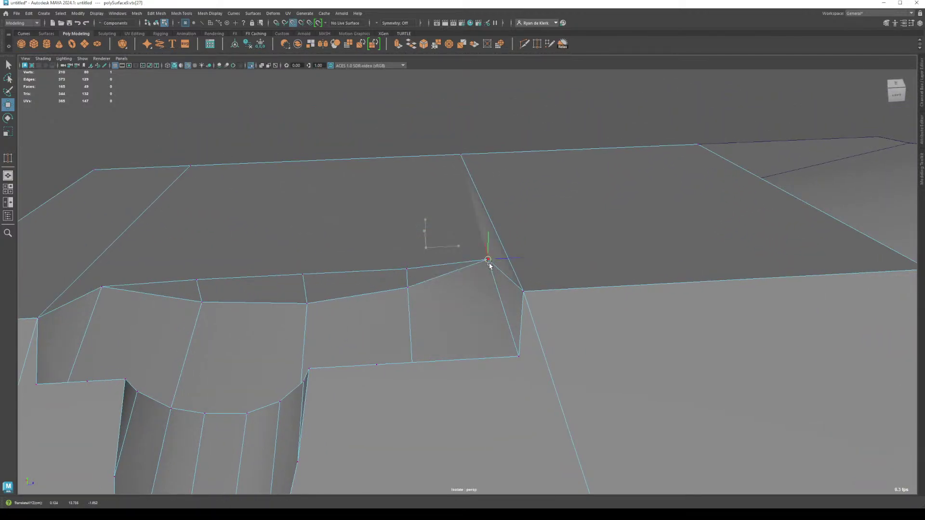
left_click_drag(463, 248, 492, 269)
right_click_drag(490, 280, 497, 251, "shift")
Step: Select all vertices around the notch and tapered groove and merge the overlapping ones
key("t")
left_click_drag(417, 156, 392, 236, "alt")
left_click_drag(321, 227, 534, 406)
key("f")
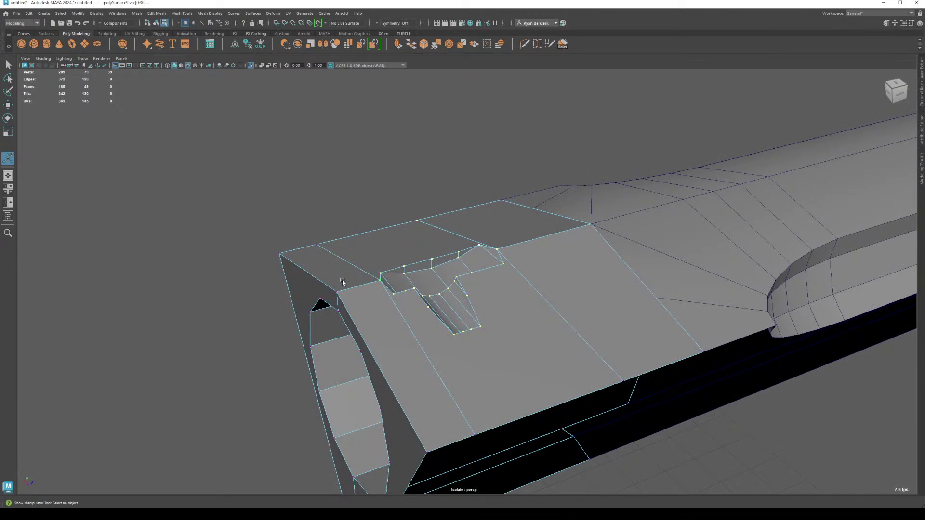
Step: Select the two outer end vertices of the cuts at the notch's front corner and scale them flat lengthwise
left_click_drag(342, 282, 434, 325, "alt")
middle_click_drag(526, 301, 494, 359, "alt")
key("r")
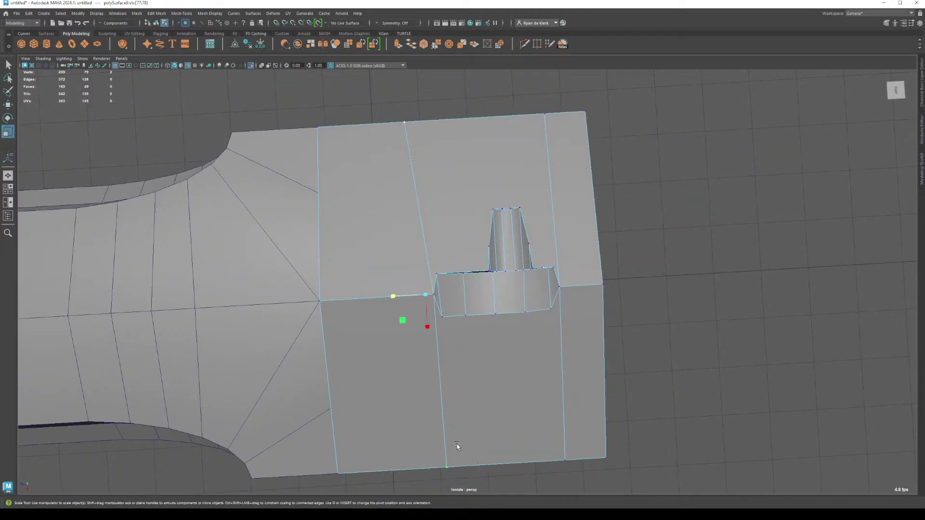
left_click_drag(387, 304, 466, 302)
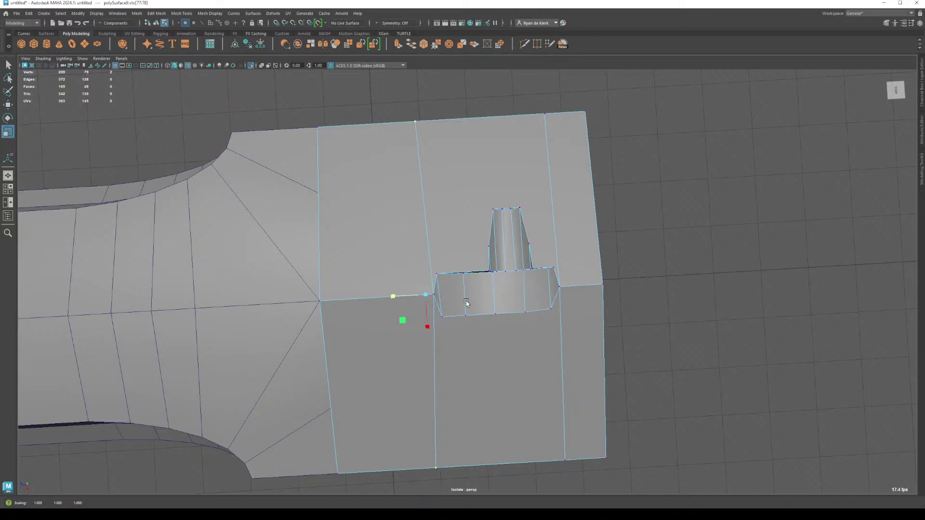
middle_click_drag(490, 283, 446, 338, "alt")
Step: Snap the two middle border vertices at the tapered groove's narrow end lengthwise in line with the inner vertices below them
right_click_drag(361, 260, 438, 291, "alt")
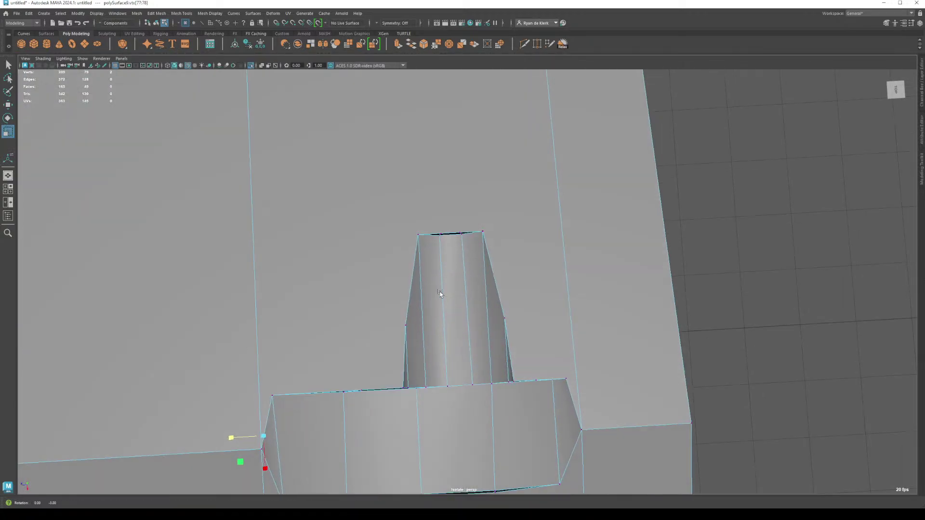
left_click_drag(438, 291, 431, 261, "alt")
right_click_drag(421, 222, 523, 286, "alt")
left_click(508, 271)
key("w")
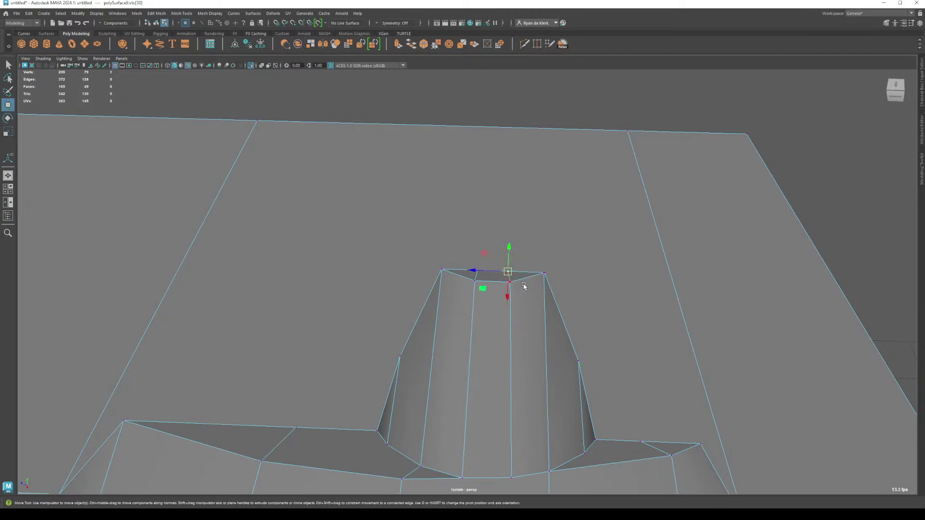
left_click_drag(487, 272, 468, 271)
middle_click_drag(512, 302, 509, 287)
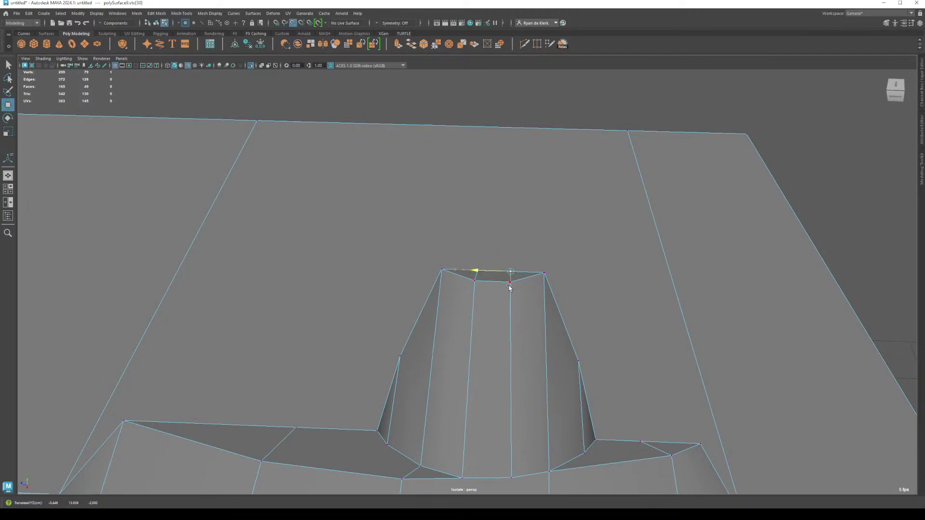
left_click_drag(481, 275, 476, 228)
left_click_drag(442, 270, 475, 281)
key("v")
Step: Move the rear corner vertex of the notch's long border opposite the groove crosswise in line with that border
left_click_drag(602, 393, 524, 334, "alt")
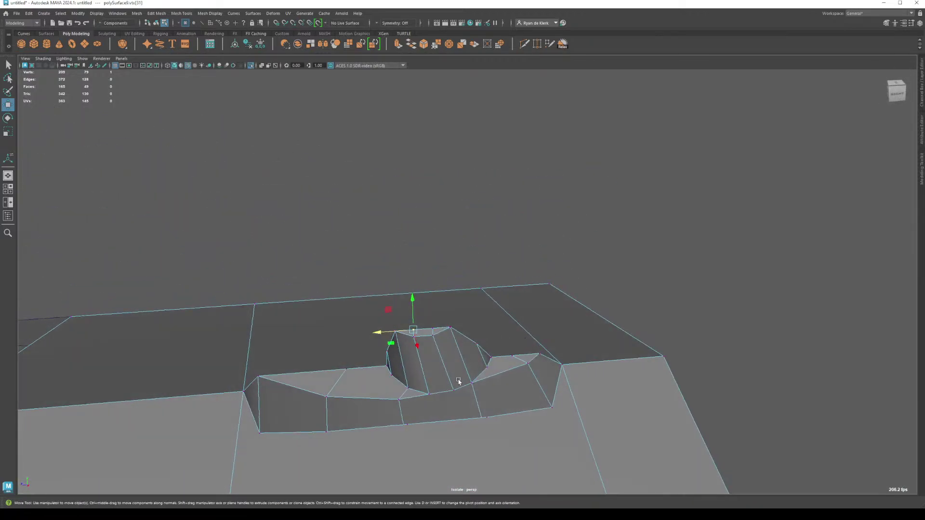
left_click_drag(468, 386, 496, 239, "alt")
left_click_drag(550, 336, 396, 351, "alt")
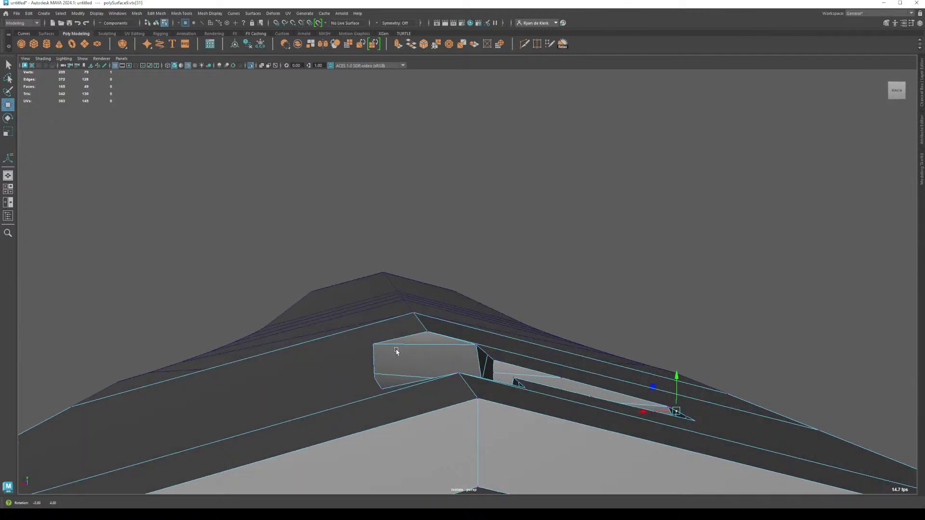
left_click(387, 389)
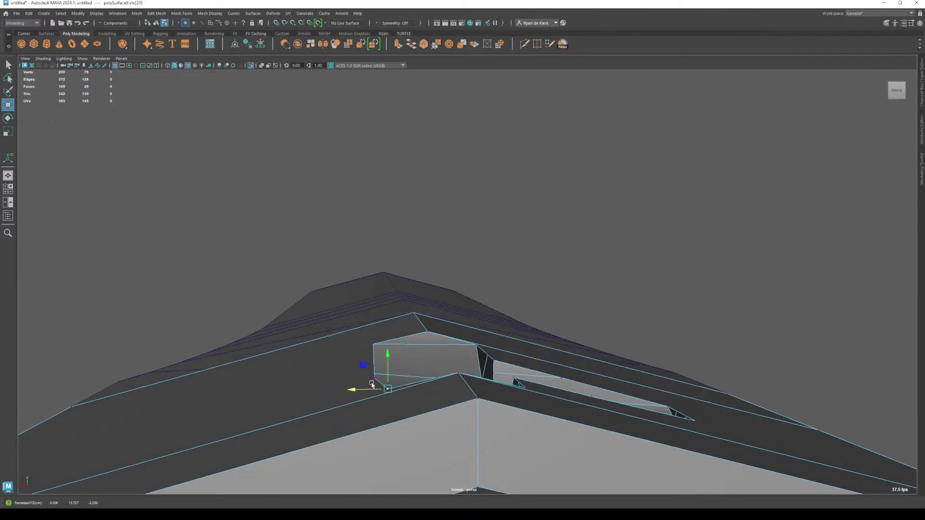
Step: Snap the vertices along the notch's long border opposite the groove vertically to the height of its front corner vertex
left_click_drag(427, 384, 508, 330, "alt")
left_click(510, 320)
left_click_drag(512, 298, 512, 306)
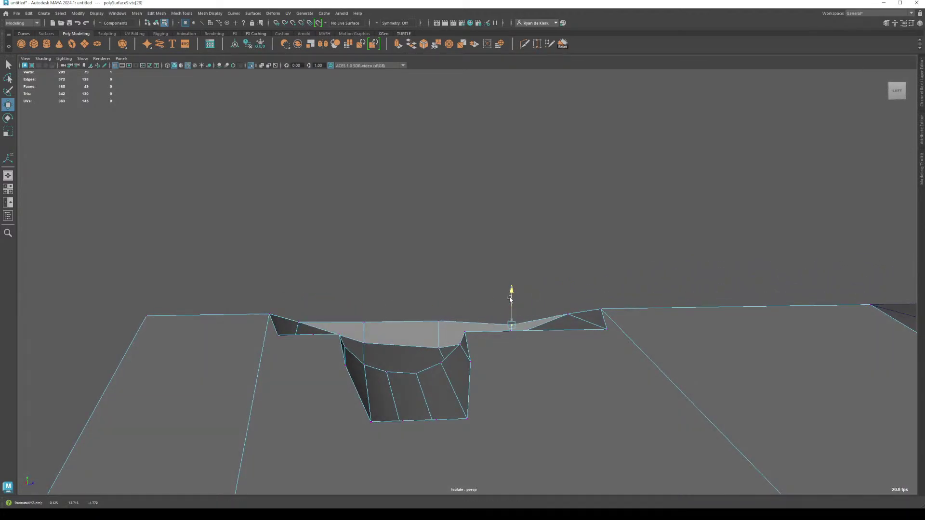
key("v")
middle_click_drag(566, 317, 515, 315)
left_click(452, 323)
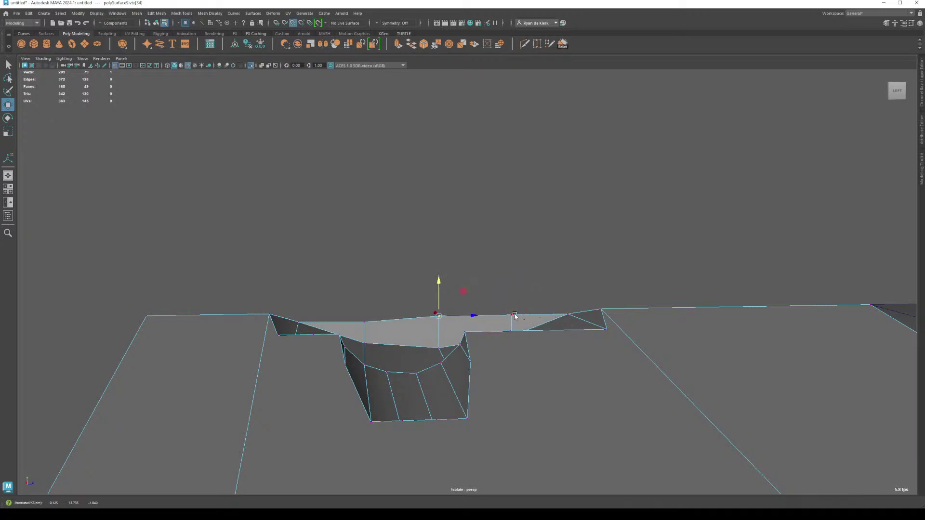
left_click(366, 323)
key("v")
middle_click_drag(432, 320, 437, 317)
left_click(299, 322)
key("v")
middle_click_drag(360, 320, 364, 320)
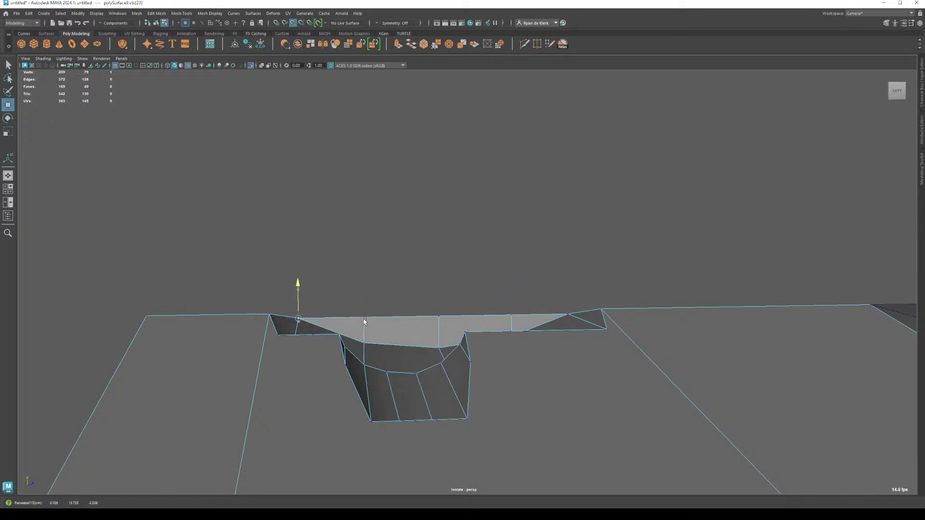
left_click_drag(423, 317, 574, 318, "alt")
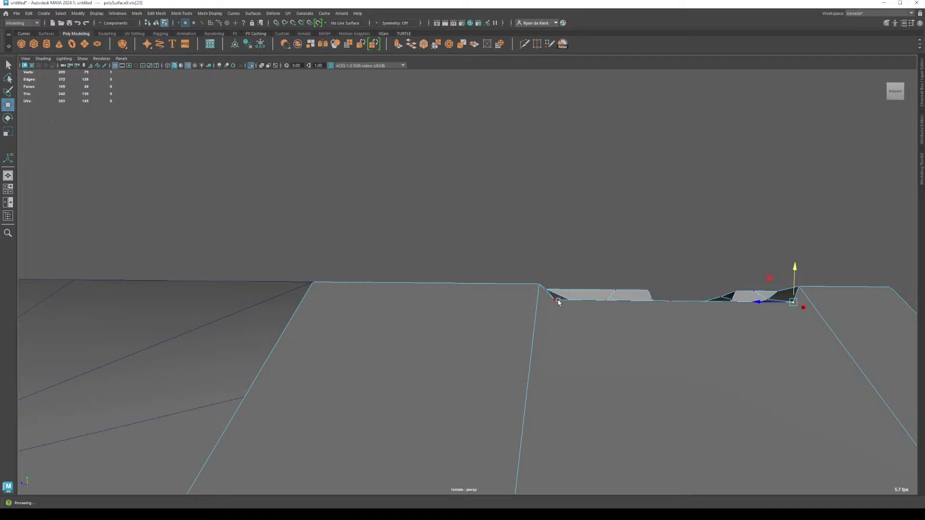
Step: Snap the second border vertices from both ends of the notch's groove-side border lengthwise in line with the inner vertices below them
left_click_drag(643, 314, 506, 304, "alt")
left_click(502, 216)
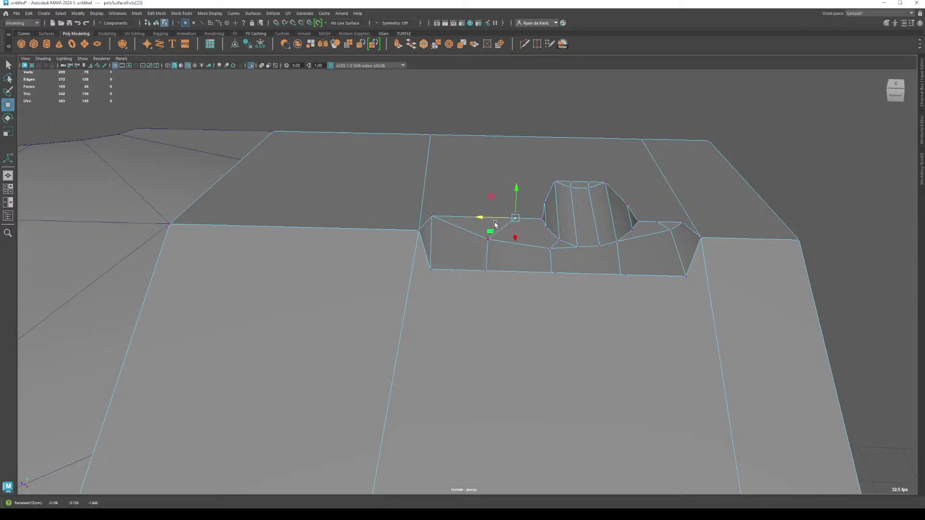
left_click_drag(485, 248, 496, 245)
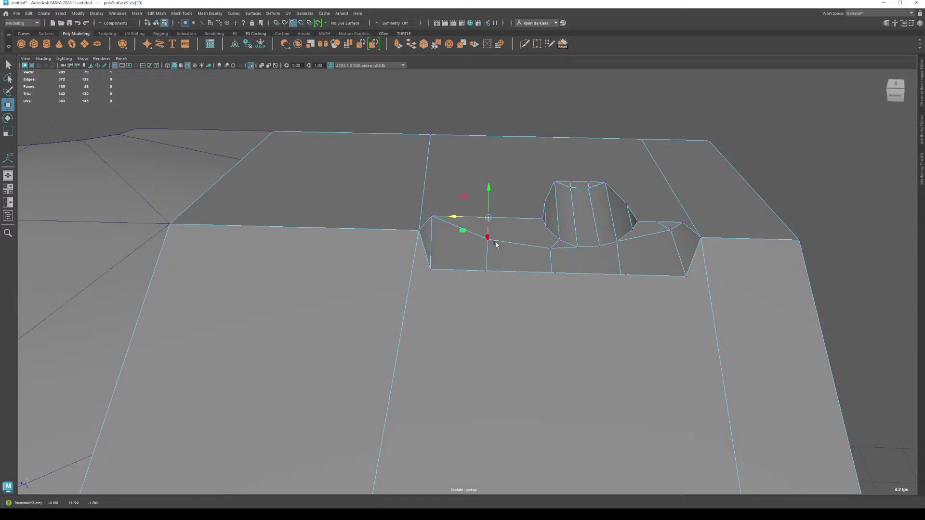
left_click(655, 221)
left_click_drag(631, 222, 626, 222)
key("v")
middle_click_drag(661, 232, 664, 233)
Step: Multi-Cut edges from the second vertex behind the front corner on both long notch borders straight out to the drum segment's side edges
left_click_drag(697, 242, 487, 247, "alt")
middle_click_drag(487, 248, 440, 310, "alt")
right_click_drag(439, 309, 543, 326, "alt")
left_click_drag(544, 326, 376, 340, "alt")
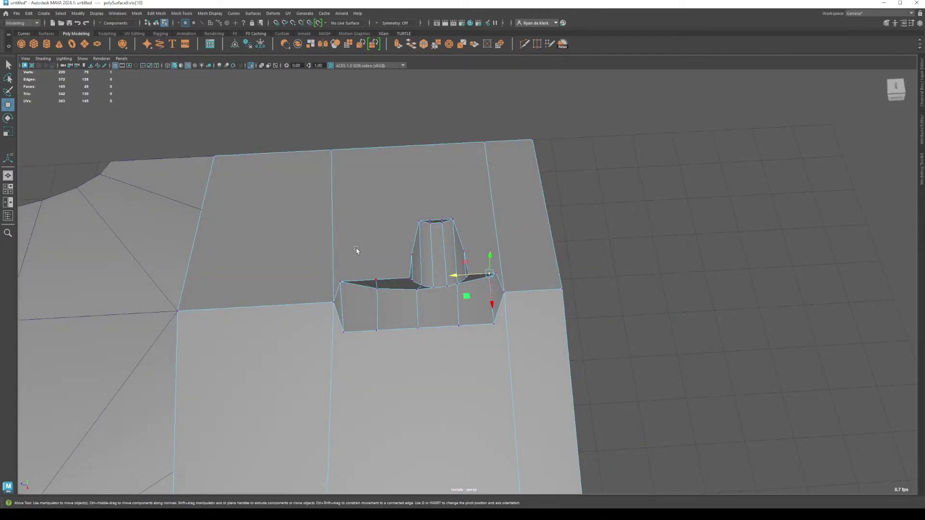
right_click_drag(356, 251, 375, 275, "shift")
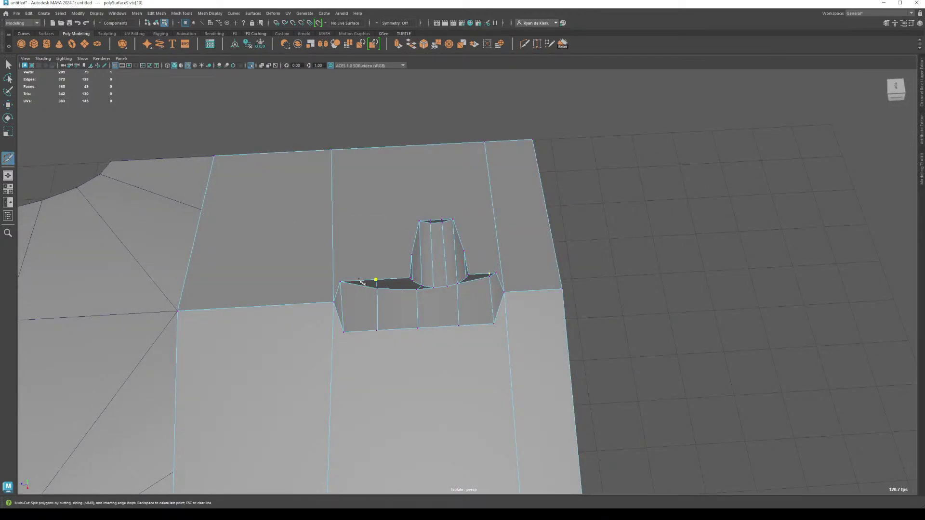
right_click(365, 154)
middle_click_drag(395, 339, 394, 224, "alt")
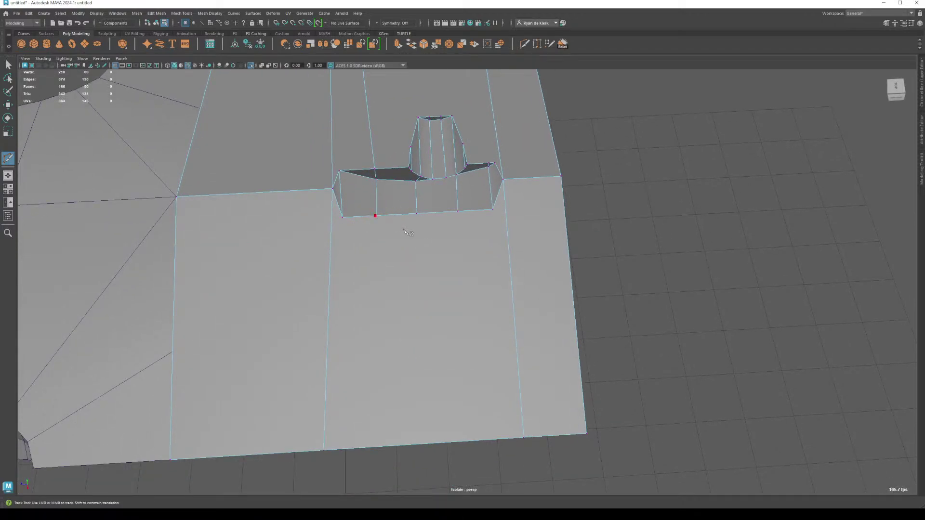
left_click(374, 217)
left_click(386, 447)
key("Return")
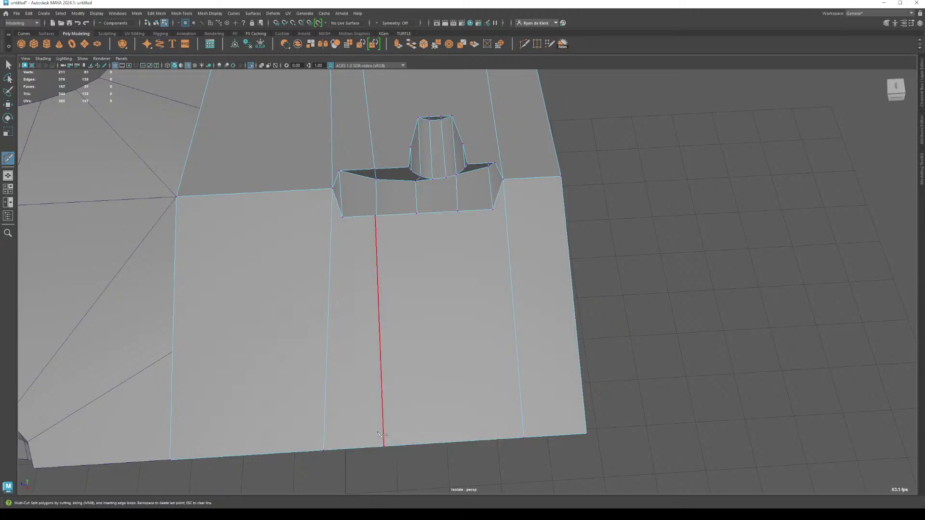
Step: Cut edges from the notch's two front corner vertices out to the drum segment's side edges, one on each flank
middle_click_drag(336, 176, 348, 229, "alt")
left_click(351, 224)
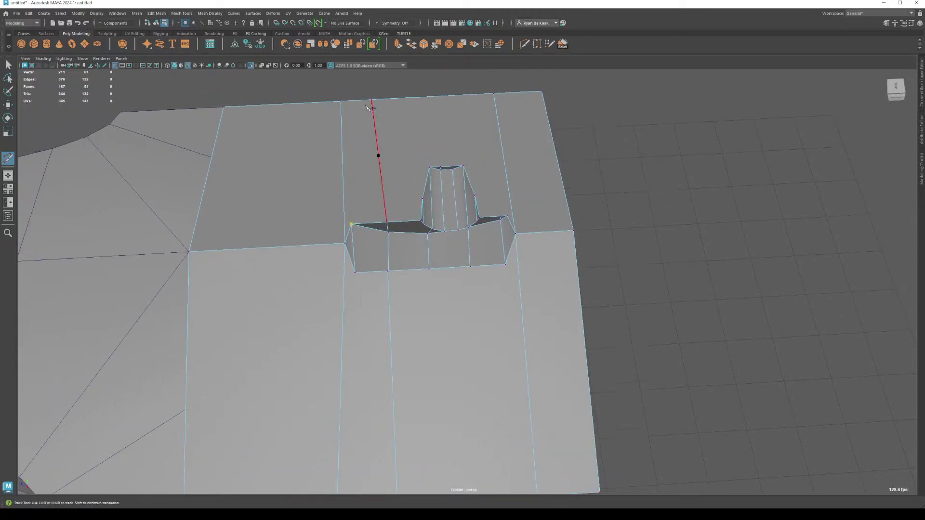
left_click(353, 101)
key("Return")
left_click(371, 100)
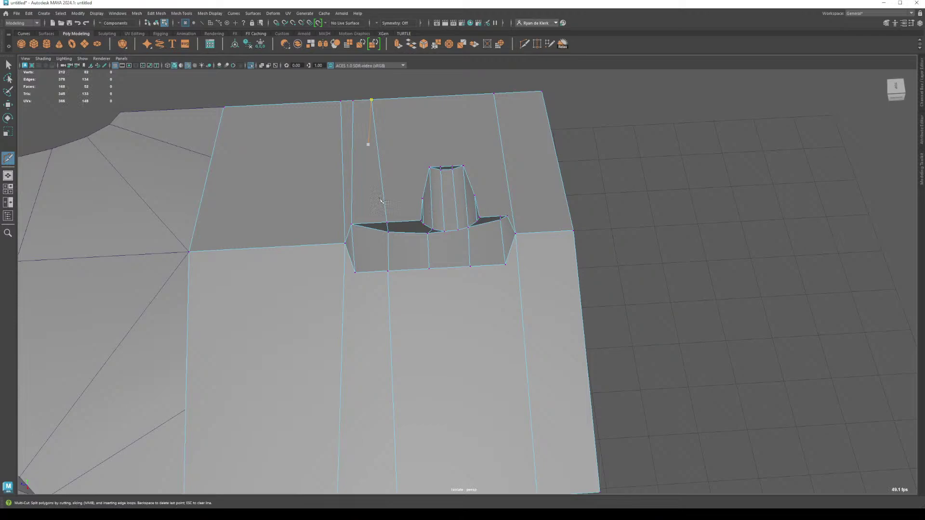
left_click(357, 273)
middle_click_drag(380, 360, 384, 291, "alt")
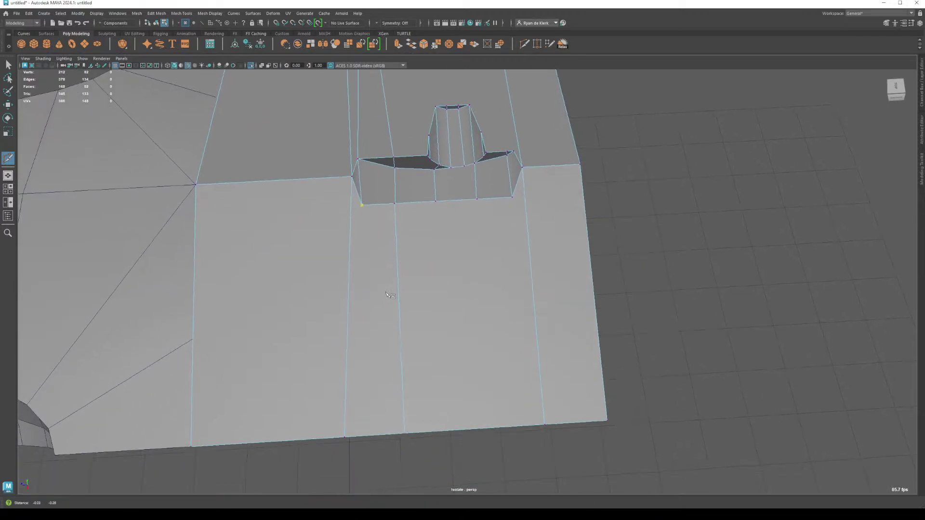
left_click(367, 434)
key("Return")
Step: Cut an edge from the front corner of the groove's narrow end across the side cuts to the flank's front border vertex
left_click(434, 200)
left_click_drag(452, 206, 364, 198, "alt")
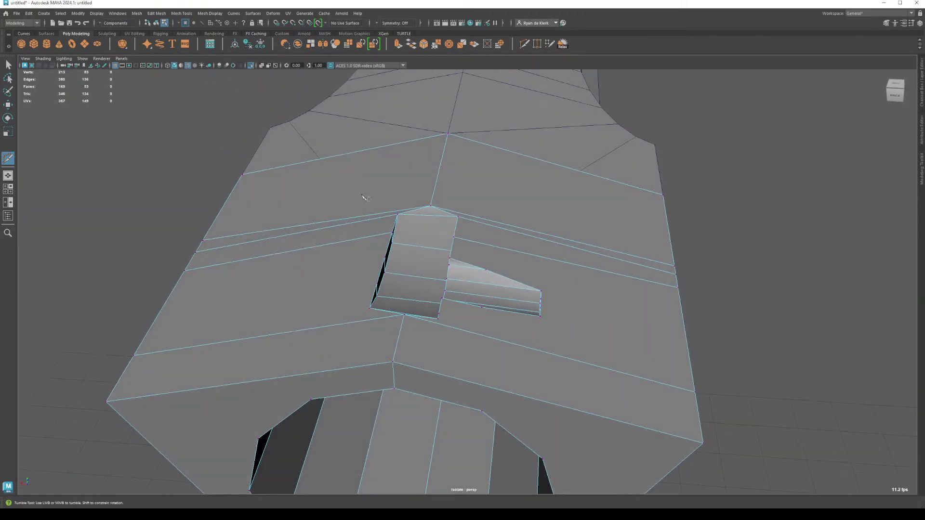
left_click_drag(588, 296, 533, 289, "alt")
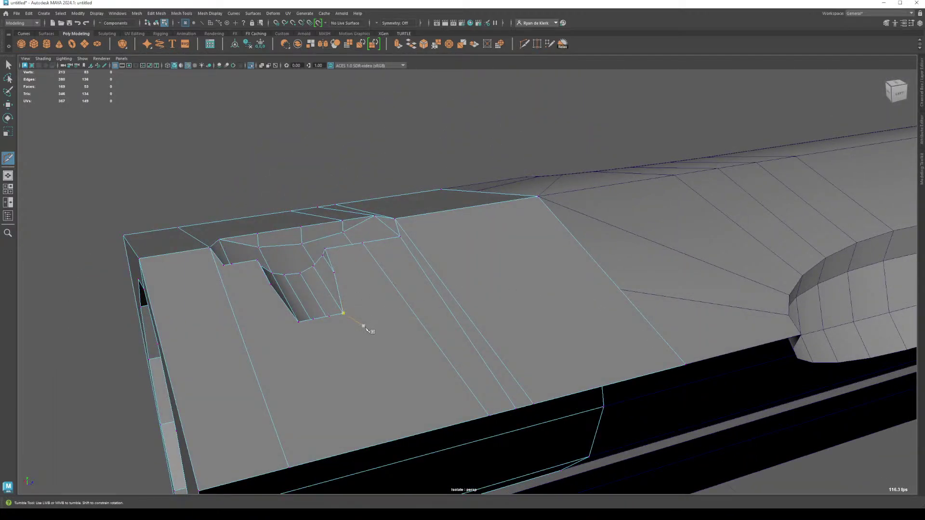
left_click_drag(366, 329, 495, 312, "alt")
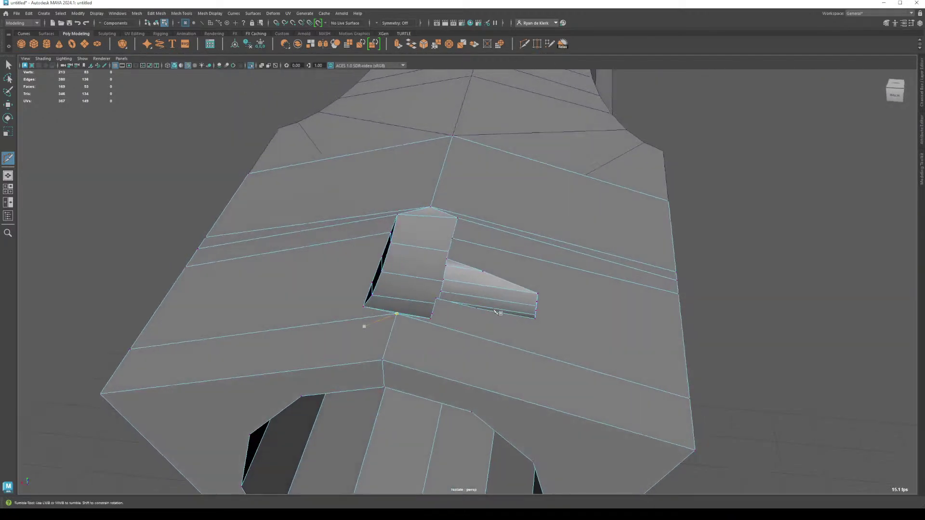
left_click(540, 293)
left_click(584, 179)
right_click(584, 178)
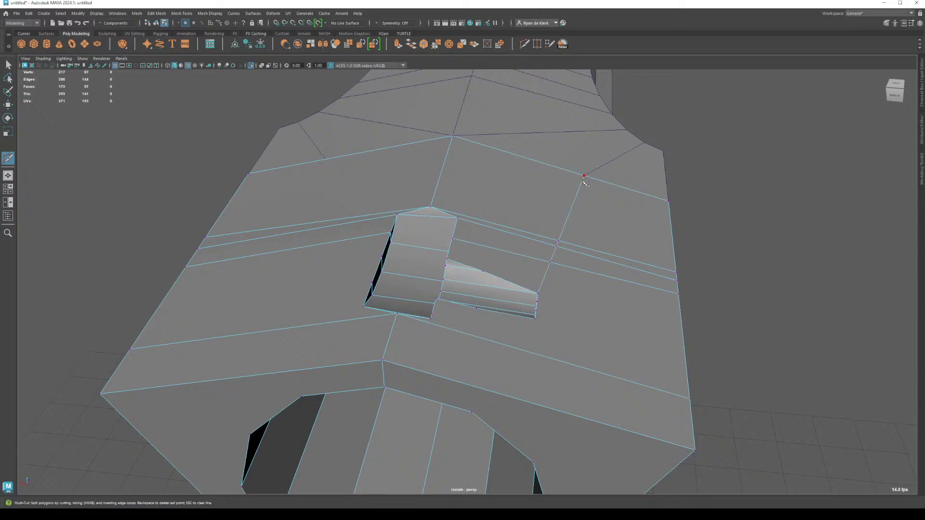
Step: Cut edges from the narrow end's rear corner to the segment's rear edge and from the middle vertices of both groove sides to the side edge
left_click_drag(517, 323, 497, 332, "alt")
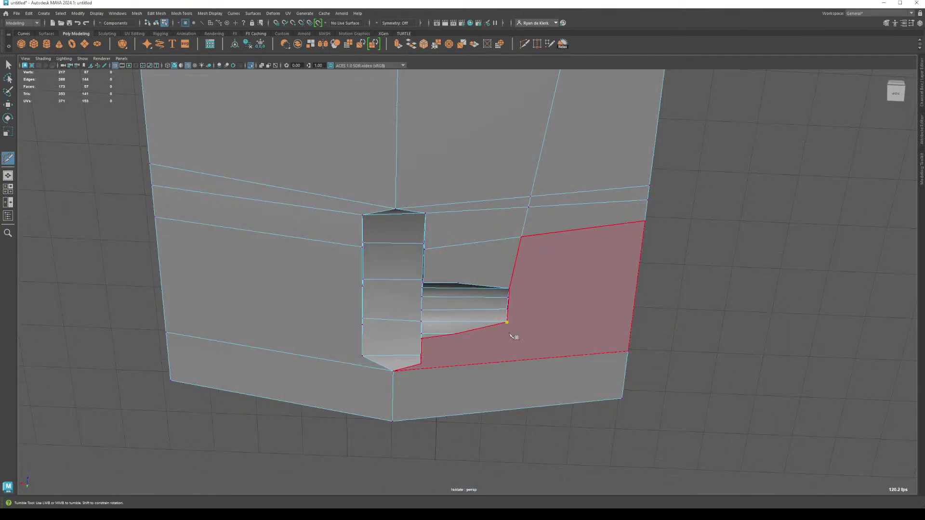
left_click(490, 333)
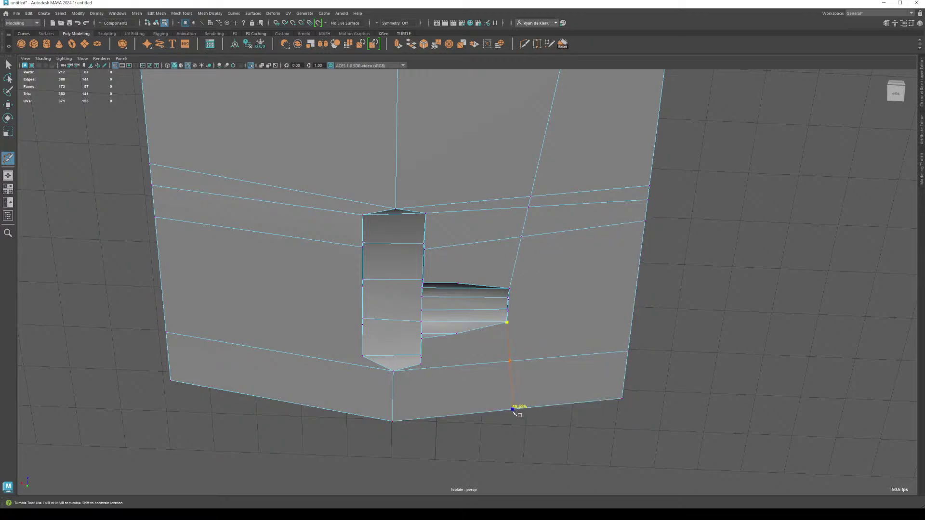
left_click(509, 412)
key("Return")
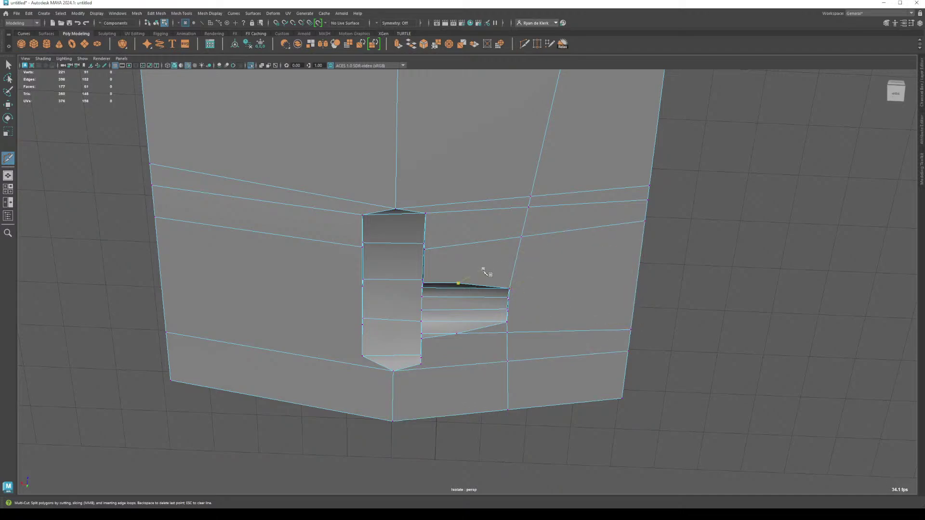
left_click_drag(486, 272, 646, 210, "alt")
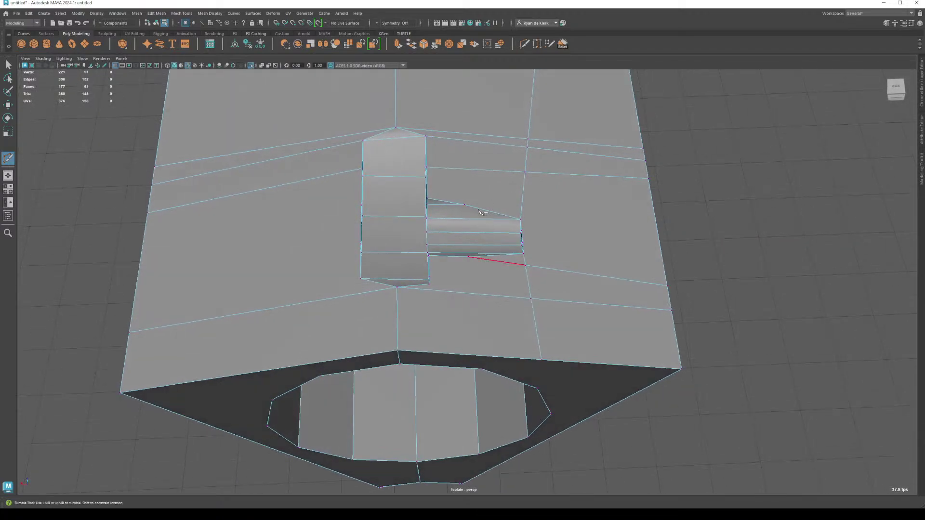
left_click(653, 205)
key("Return")
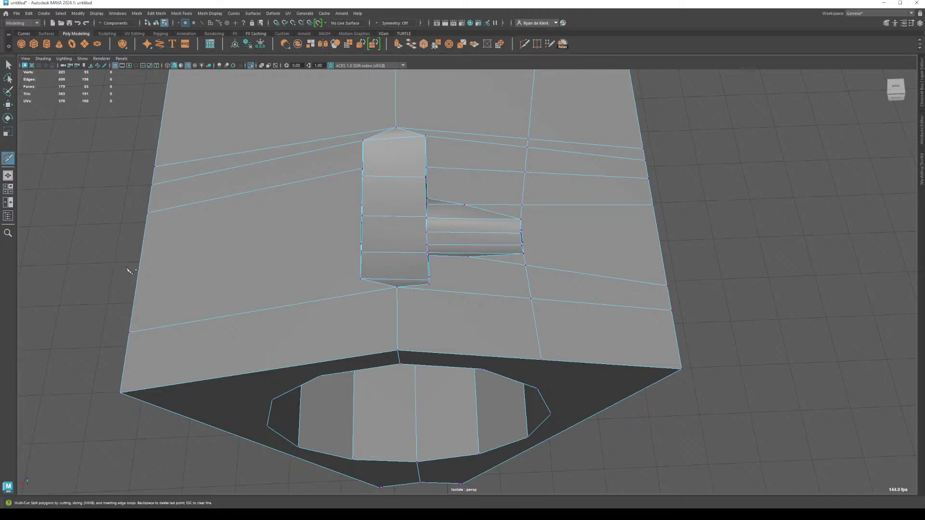
Step: Cut edges from the three remaining vertices of the notch border opposite the groove out to that flank's side edge
left_click_drag(330, 287, 408, 288, "alt")
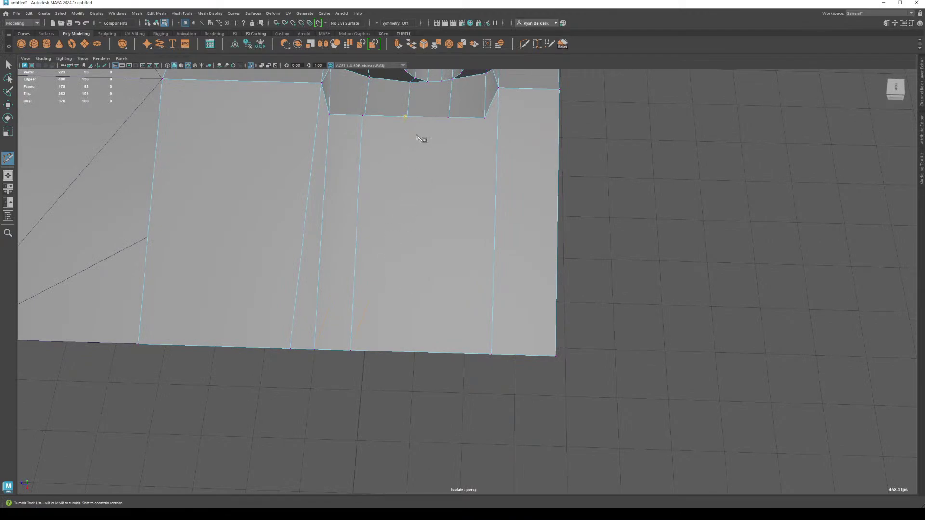
left_click(390, 352)
key("Return")
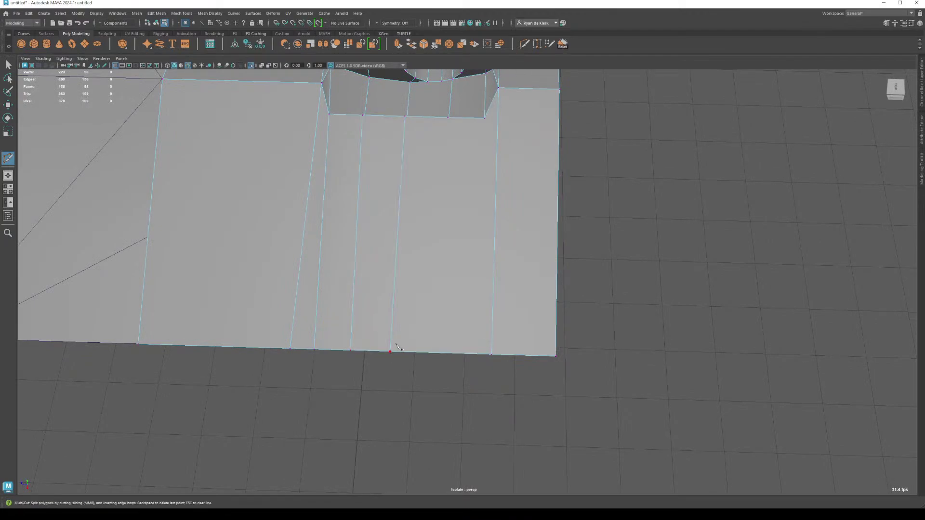
left_click(440, 151)
left_click(471, 355)
right_click(438, 235)
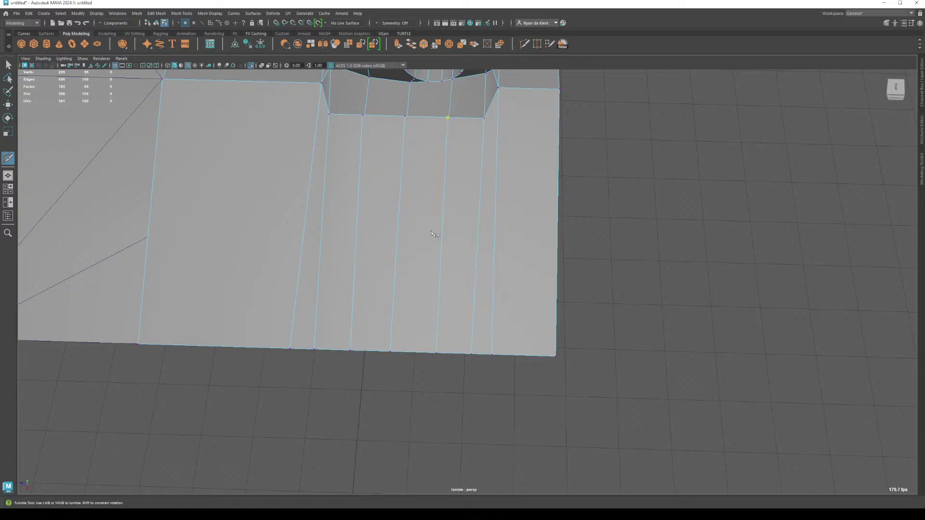
Step: Cut edges from the two rear vertices of the notch's groove-side border and from the groove's narrow end to the segment's side edge
left_click_drag(438, 235, 360, 198, "alt")
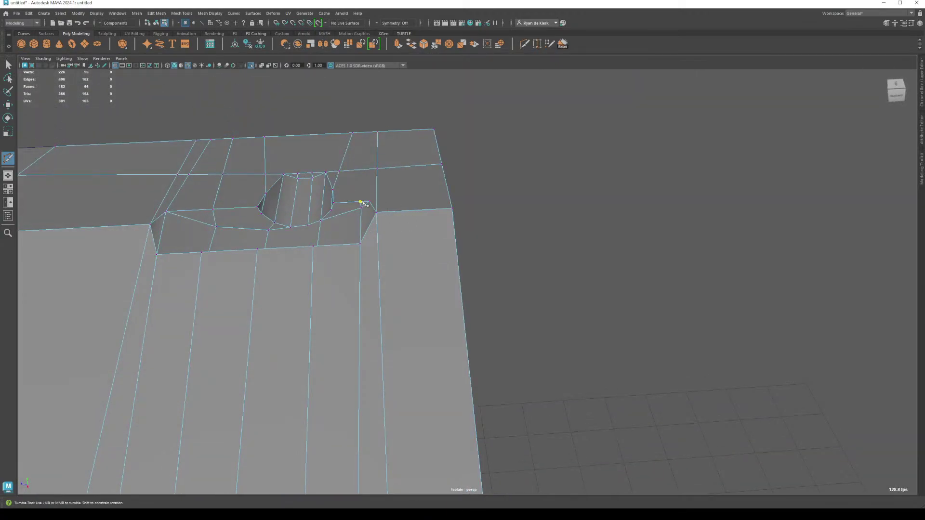
left_click(361, 202)
left_click(364, 133)
key("Return")
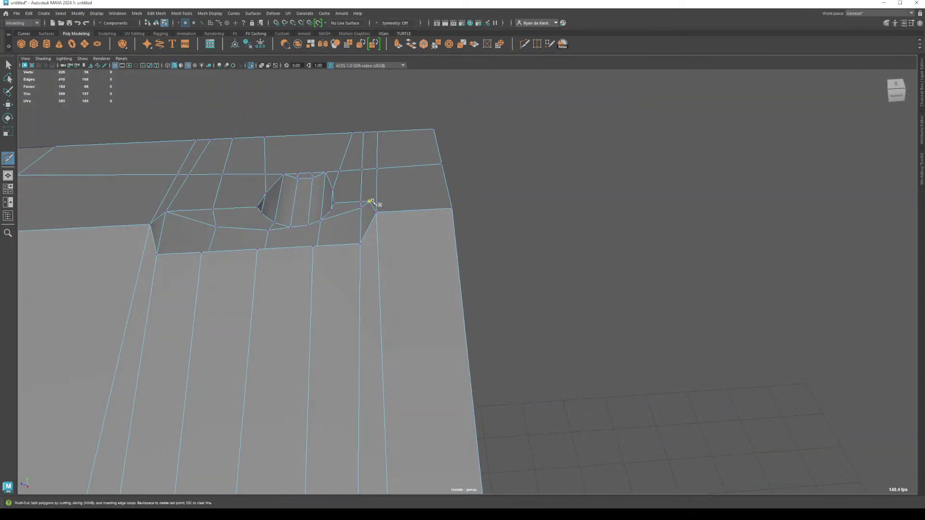
left_click(370, 203)
left_click(296, 174)
left_click(302, 136)
key("Return")
key("ctrl+z")
Step: Target Weld the duplicate vertices at the two inner corners of the end face, beside the center strip, onto their neighbors
left_click_drag(341, 174, 314, 238, "alt")
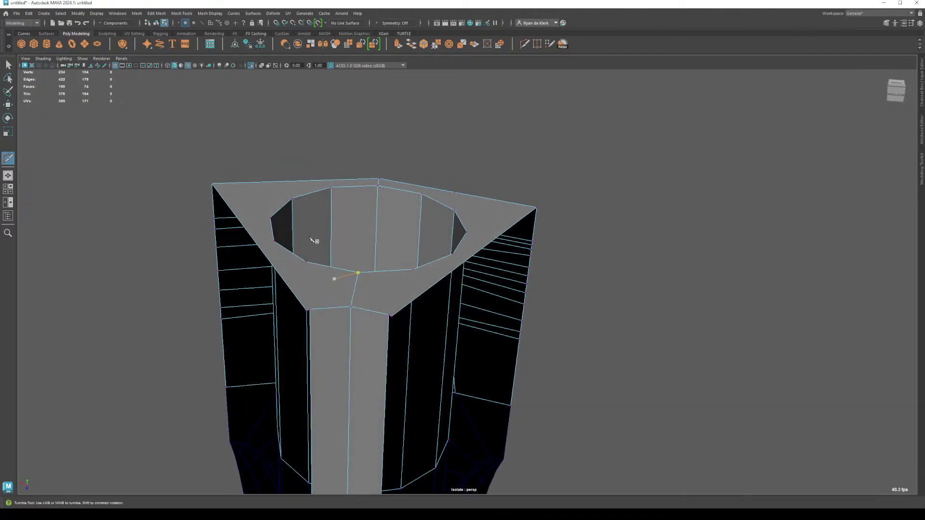
key("w")
left_click(304, 312)
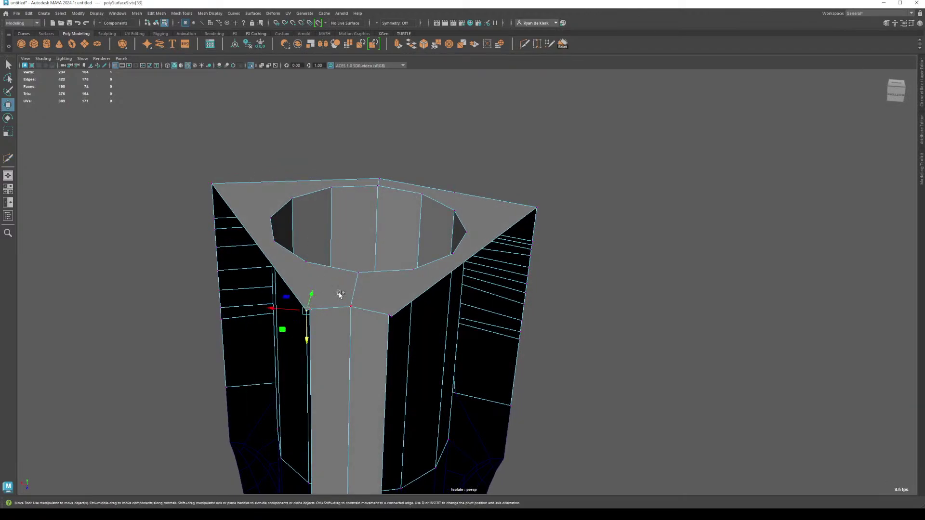
mouse_move(341, 294)
right_mouse_down("shift")
mouse_move(341, 268)
mouse_move(337, 287)
right_mouse_up("shift")
left_click_drag(306, 312, 310, 308)
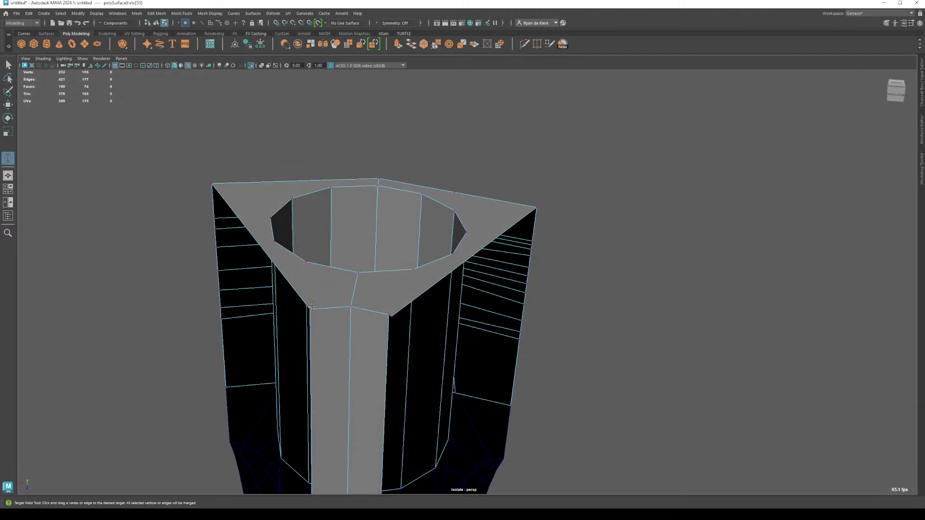
left_click_drag(387, 312, 388, 314)
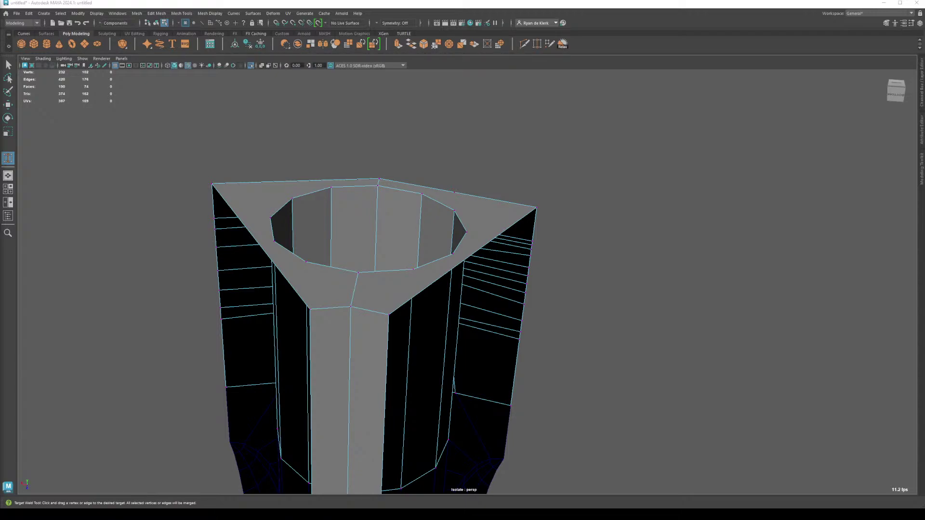
Step: Cut edges across the end face from the chamber hole's rim vertices to the two welded inner corners
mouse_move(279, 267)
left_mouse_down("alt")
mouse_move(272, 285)
mouse_move(244, 287)
mouse_move(282, 283)
mouse_move(279, 293)
mouse_move(283, 281)
left_mouse_up("alt")
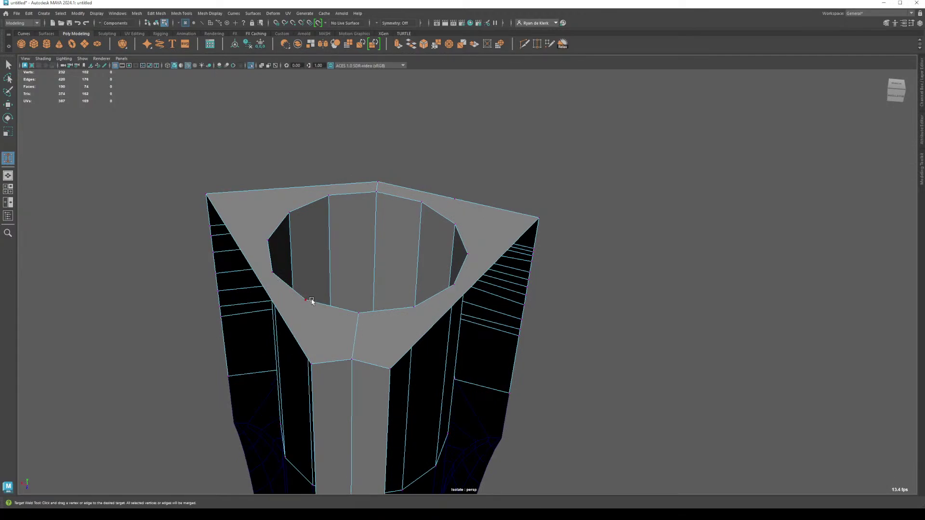
right_click_drag(312, 300, 289, 300, "shift")
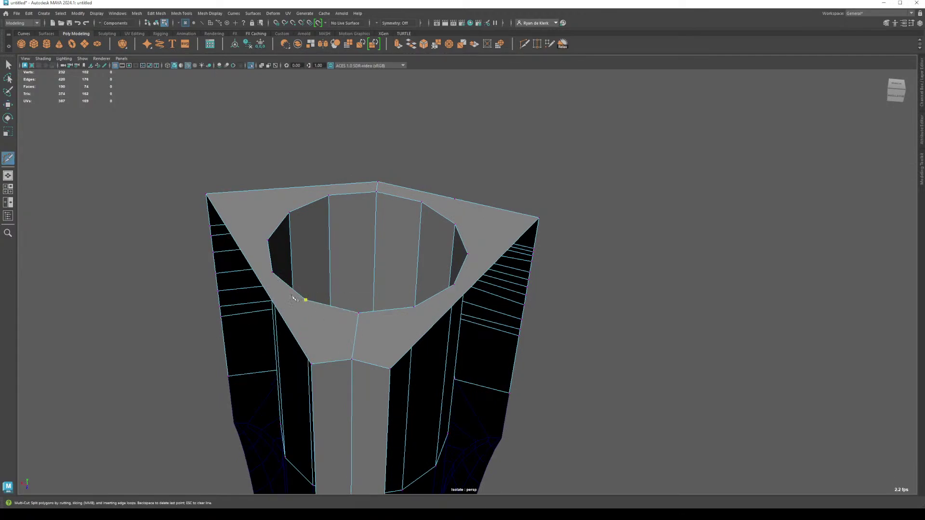
left_click(310, 364)
right_click(299, 364)
right_click(387, 374)
Step: Cut edges from the next rim vertex on each side of the chamber hole to the end face's slanted edges
left_click_drag(424, 354, 406, 382, "alt")
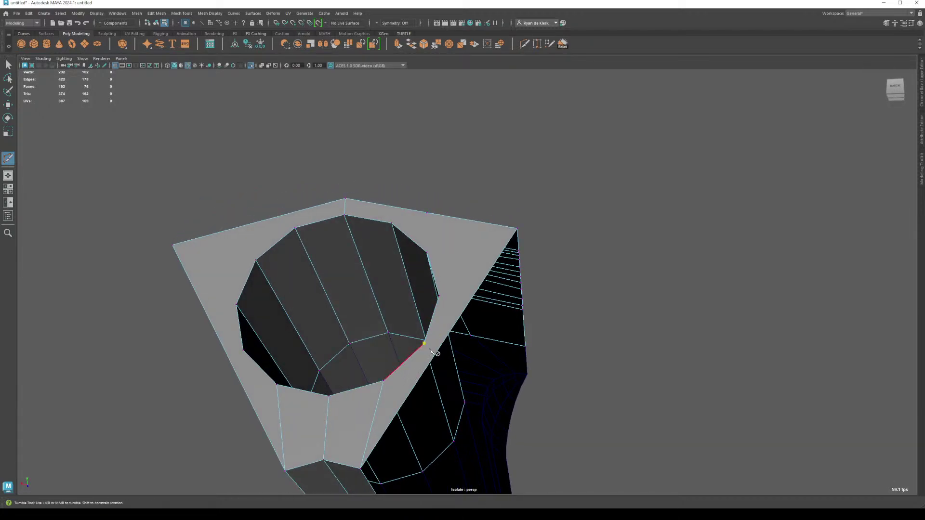
left_click(437, 354)
right_click(437, 354)
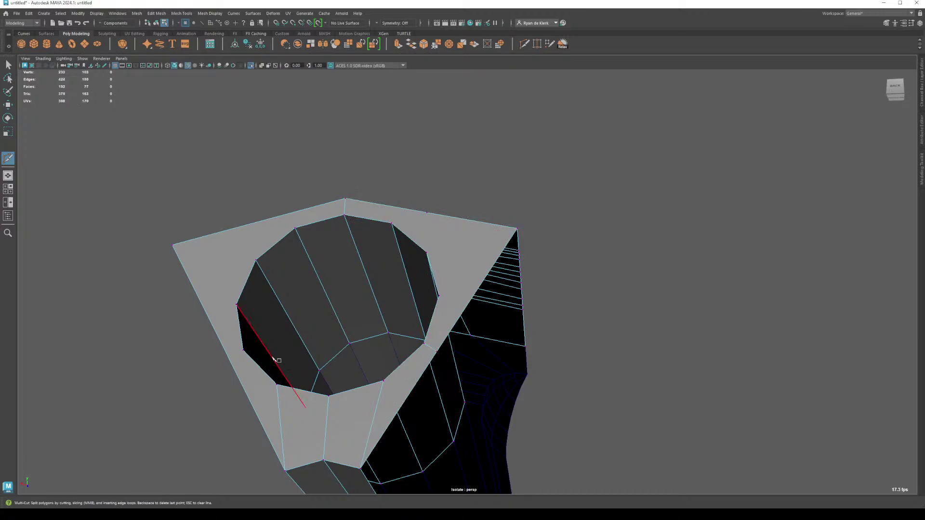
left_click(243, 350)
left_click(234, 367)
right_click(233, 367)
Step: Cut edges from the chamber hole's two widest rim vertices to the slanted edges on both sides of the end face
left_click(236, 305)
left_click(206, 307)
right_click(206, 308)
left_click(455, 365)
key("ctrl+z")
left_click(438, 299)
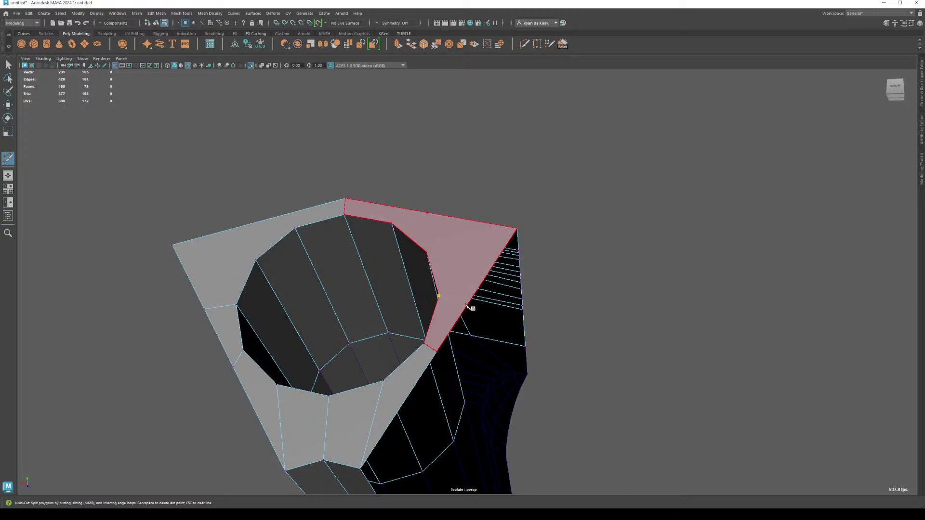
left_click(466, 308)
right_click(466, 308)
Step: Connect the next rim vertex on each side of the chamber hole to the end face's two outer corners
left_click_drag(465, 285, 427, 296, "alt")
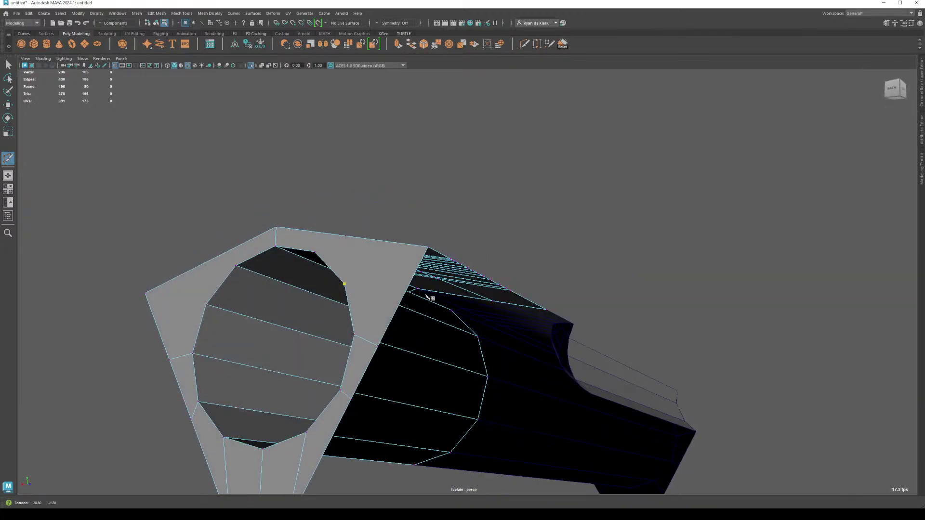
right_click(441, 241)
left_click(205, 304)
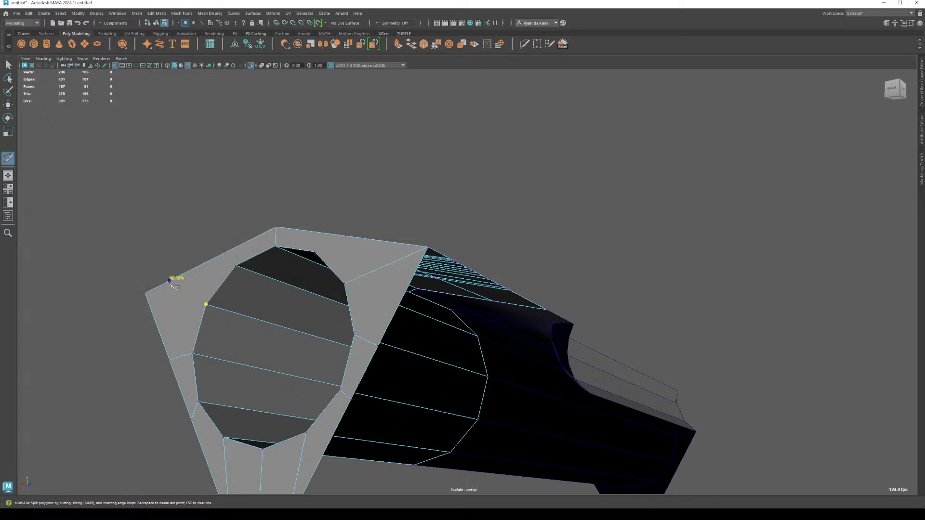
left_click(145, 293)
Step: Cut an edge from the rim vertex beside the chamber hole's peak to the existing groove-line vertex on the end face's outer edge
left_click(315, 251)
left_click(324, 234)
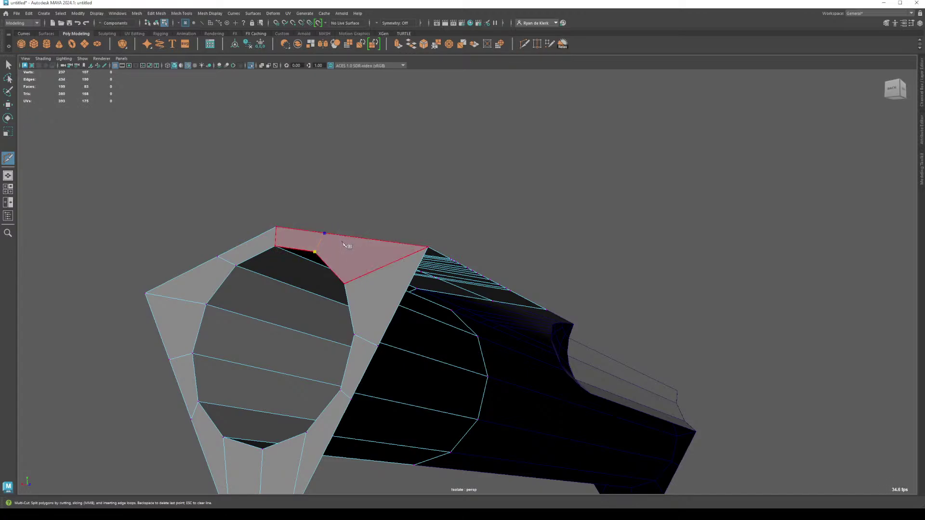
left_click(349, 237)
right_click(350, 239)
Step: Cut a diagonal edge from the notch's closed-side corner to the vertex on the end face's outer edge
left_click_drag(328, 227, 318, 275, "alt")
right_click_drag(319, 274, 337, 290, "alt")
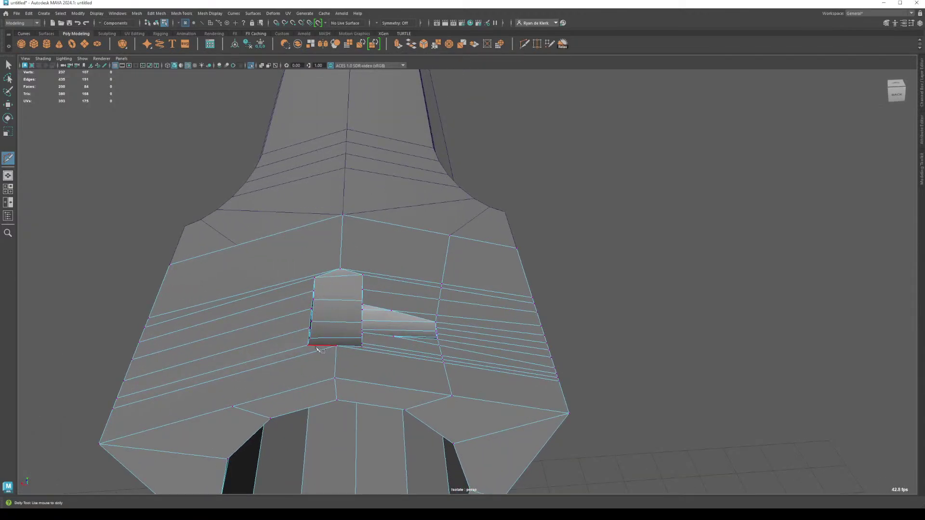
left_click(234, 407)
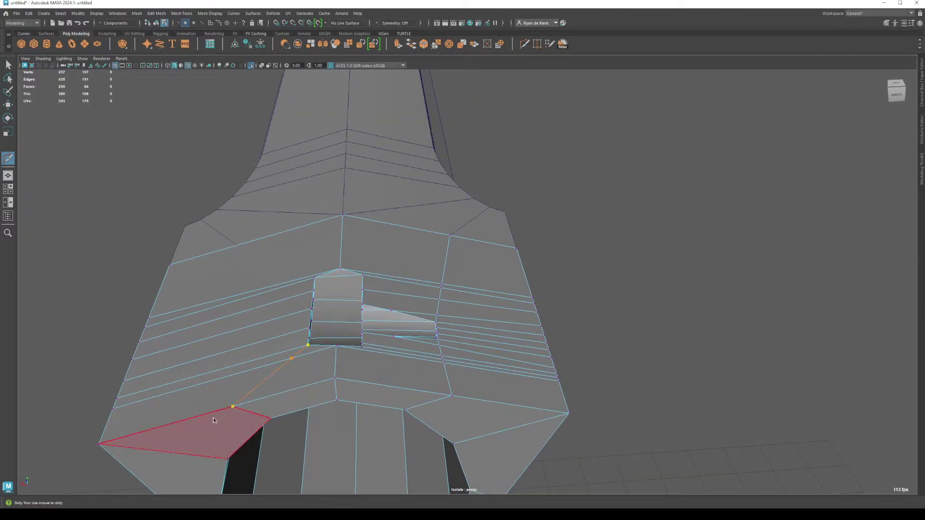
right_click(214, 418)
left_click_drag(268, 312, 304, 318, "alt")
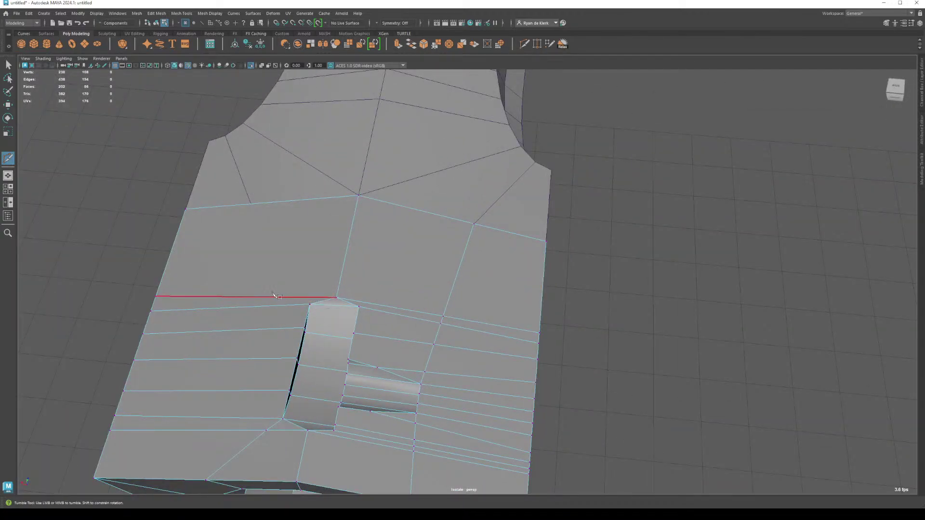
Step: Preview the notched section with mesh smoothing from several angles and return it to the unsmoothed display
left_click_drag(273, 437, 355, 314, "alt")
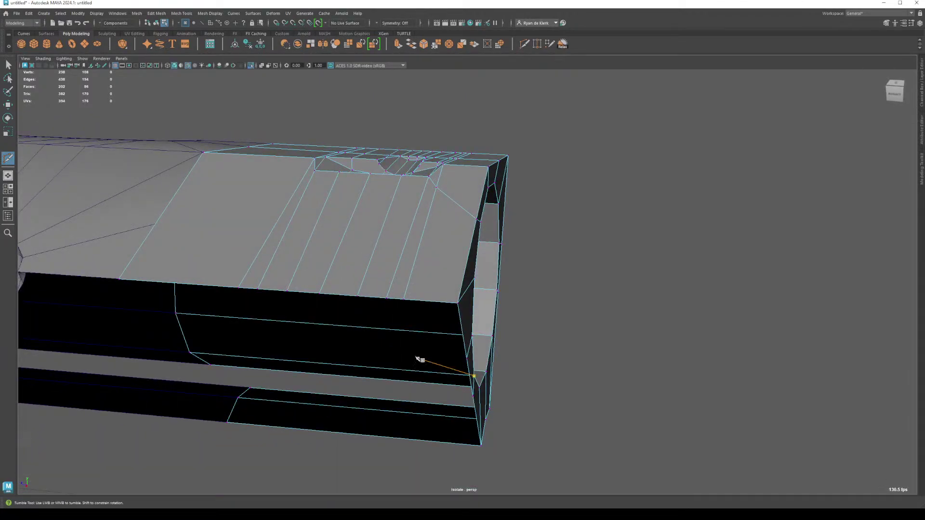
left_click_drag(418, 360, 304, 231, "alt")
key("w")
right_click_drag(296, 229, 318, 221)
key("3")
left_click_drag(250, 233, 314, 250, "alt")
mouse_move(376, 259)
left_mouse_down("alt")
mouse_move(475, 262)
mouse_move(366, 253)
left_mouse_up("alt")
key("1")
key("3")
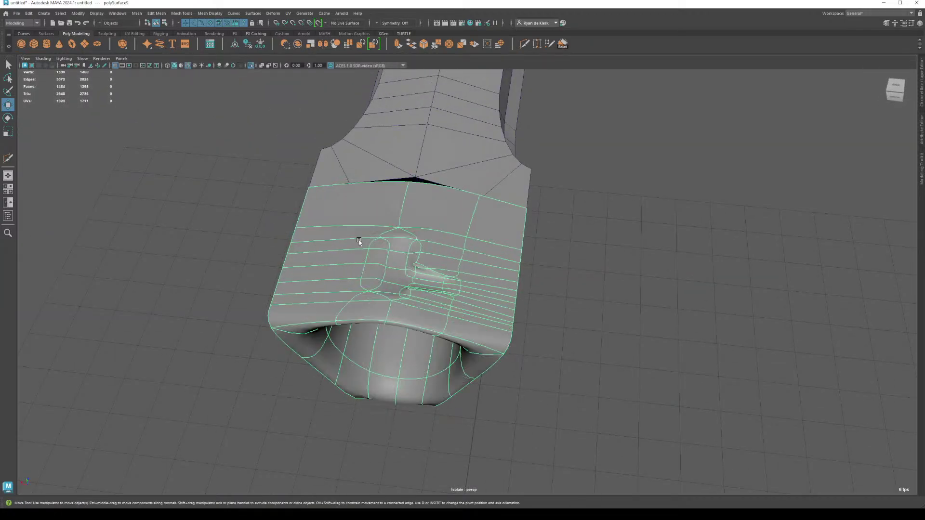
right_click_drag(324, 200, 404, 246, "alt")
key("1")
Step: Hide the wireframe overlay to examine the shading around the notch and groove, and restore the overlay
left_click_drag(323, 264, 454, 283, "alt")
right_click_drag(454, 282, 213, 244, "alt")
left_click(285, 193)
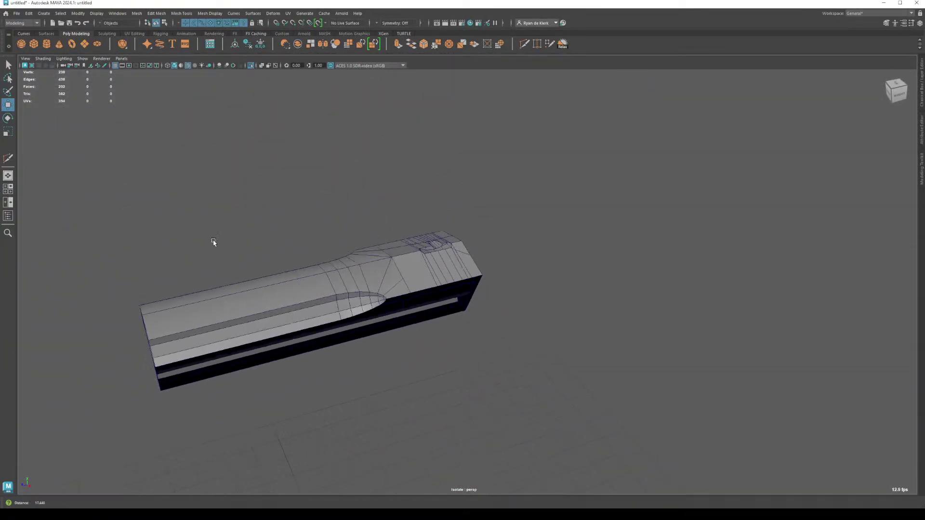
left_click_drag(212, 243, 248, 267, "alt")
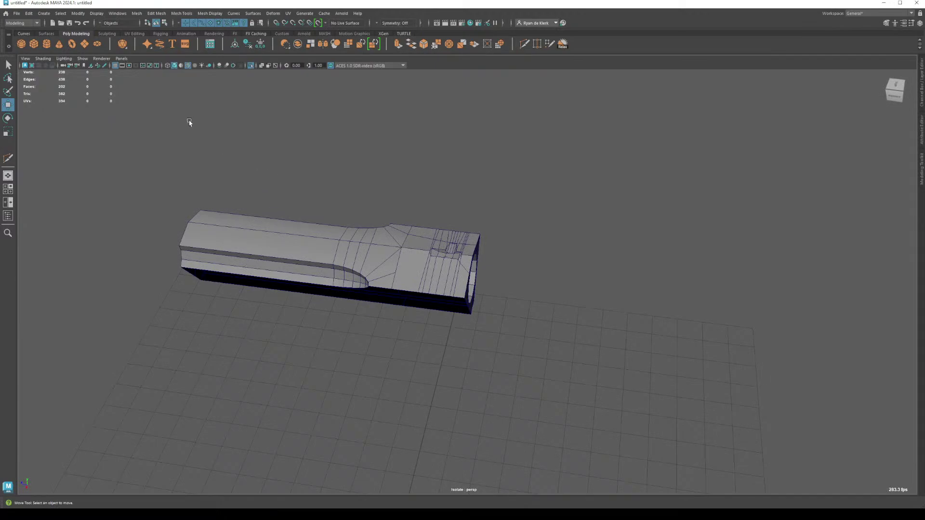
left_click(188, 66)
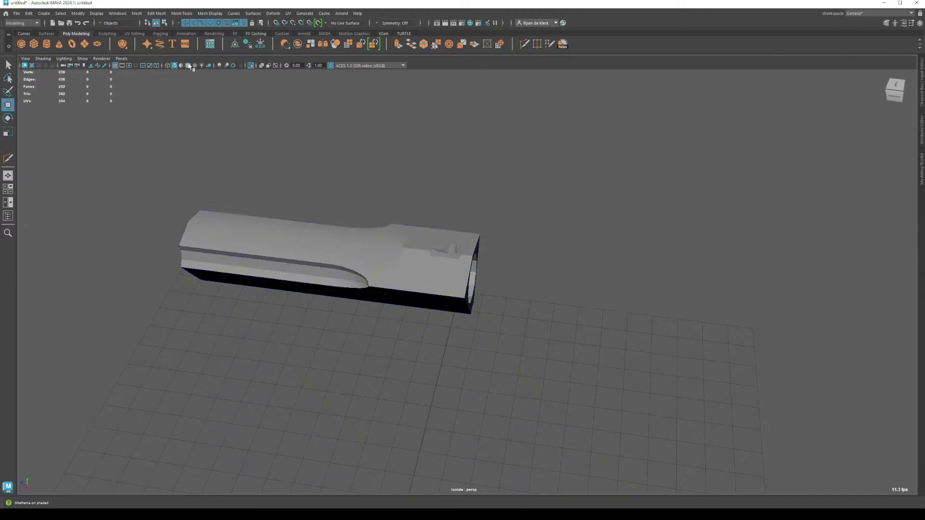
left_click_drag(395, 159, 434, 209, "alt")
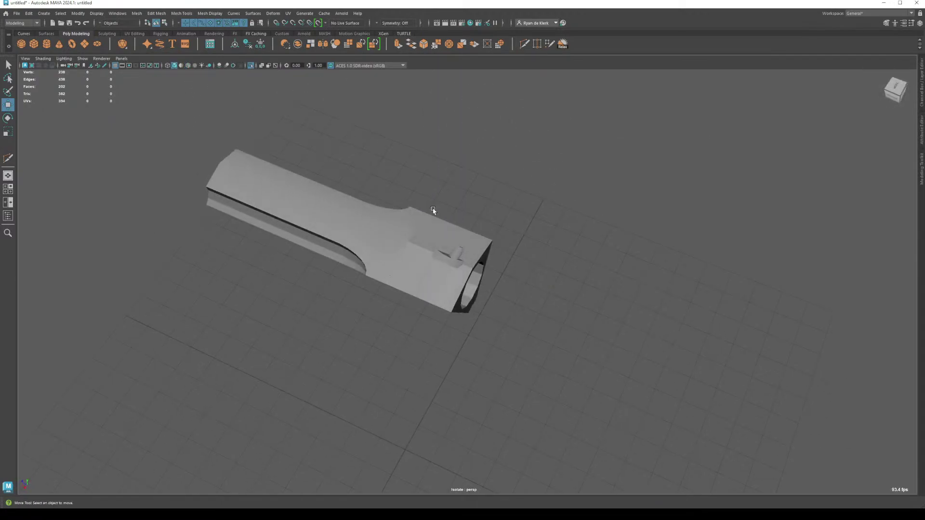
left_click(414, 239)
scroll(414, 239, "up", 4)
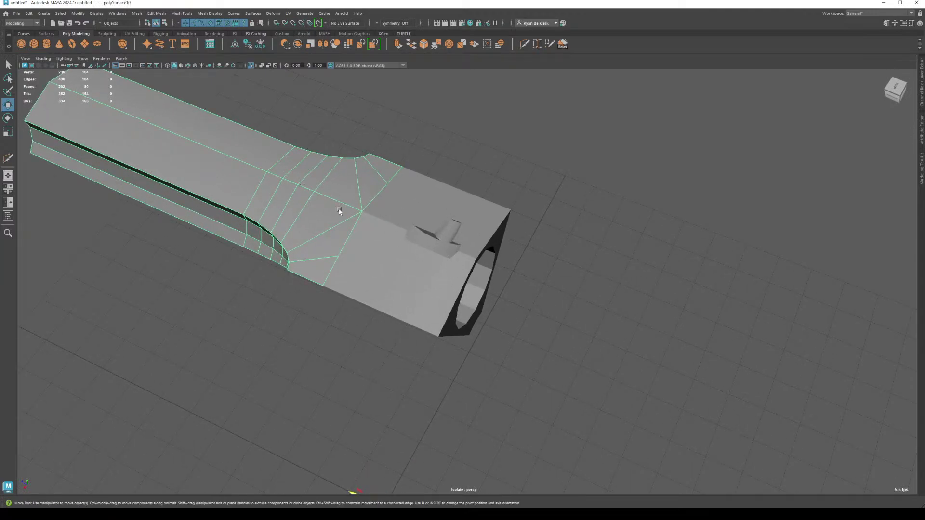
left_click(365, 216, "shift")
right_click_drag(307, 178, 378, 200, "shift")
left_click_drag(464, 201, 363, 206, "alt")
left_click_drag(294, 187, 383, 232, "alt")
scroll(377, 212, "up", 4)
left_click(383, 232)
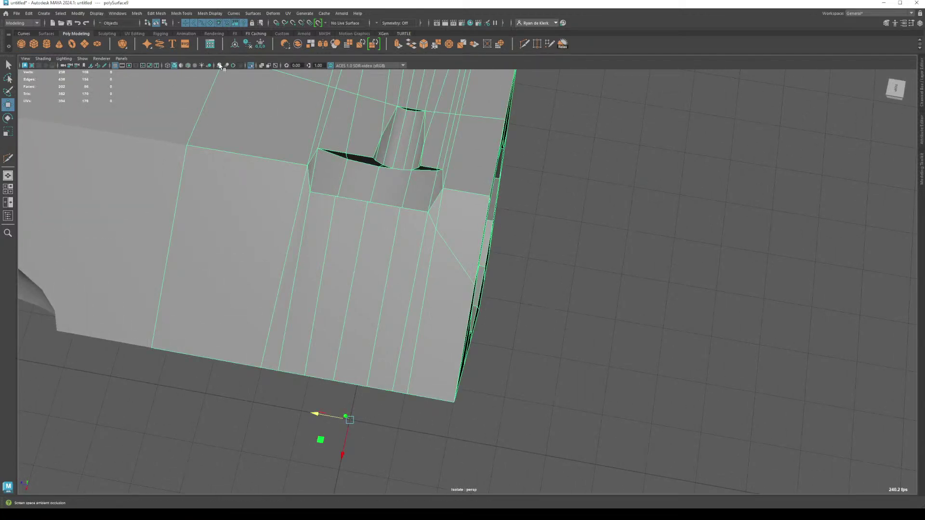
left_click(188, 65)
Step: Cut a lengthwise edge across the notch's plain side, from the fluted section's boundary vertex to the matching vertex on the end face
left_click_drag(290, 191, 339, 284, "alt")
left_click_drag(307, 274, 373, 264, "alt")
right_click_drag(374, 264, 400, 308, "alt")
left_click_drag(400, 308, 395, 329, "alt")
left_click_drag(383, 260, 458, 175, "alt")
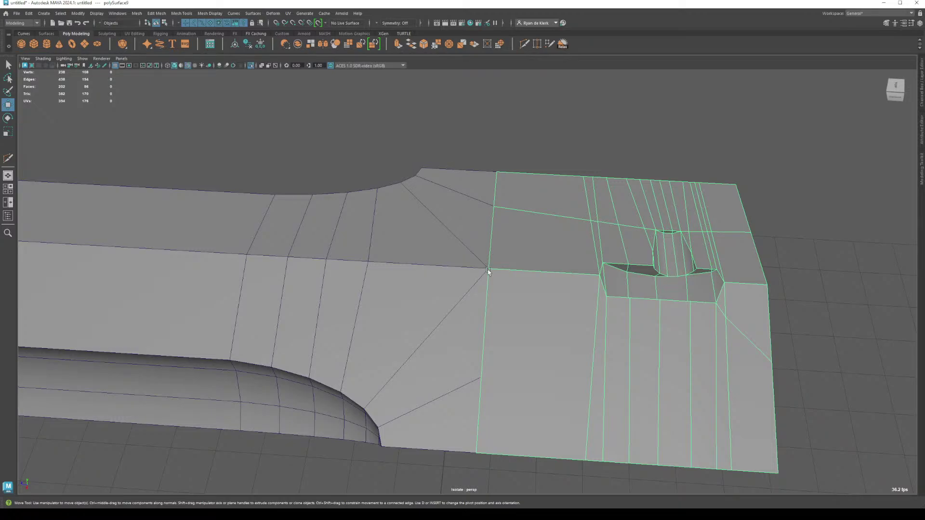
mouse_move(562, 316)
right_mouse_down("alt")
mouse_move(468, 268)
mouse_move(554, 320)
right_mouse_up("alt")
right_click_drag(619, 363, 493, 285, "alt")
left_click_drag(487, 306, 521, 270, "alt")
right_click_drag(521, 273, 501, 274, "shift")
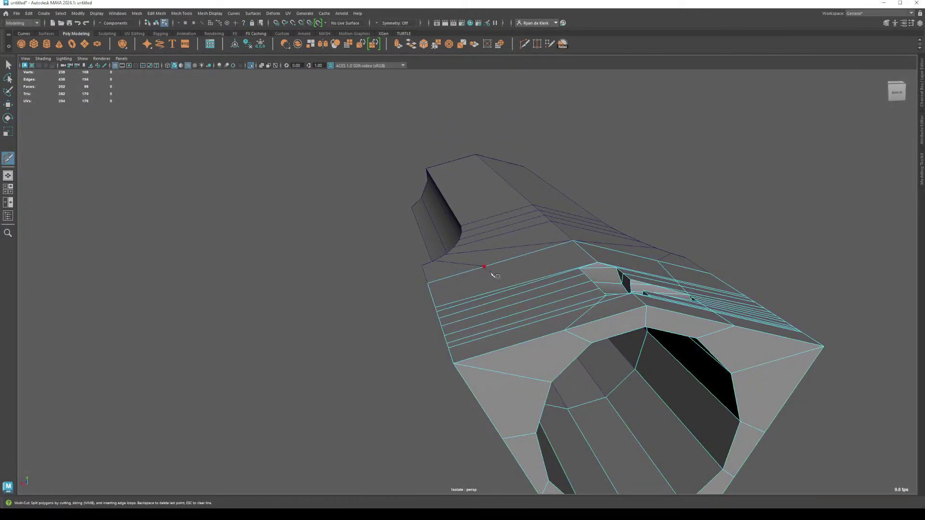
left_click(564, 331)
left_click_drag(617, 334, 601, 344, "alt")
Step: Delete the diagonal edge between the notch corner and the end face vertex
key("w")
double_click(550, 357)
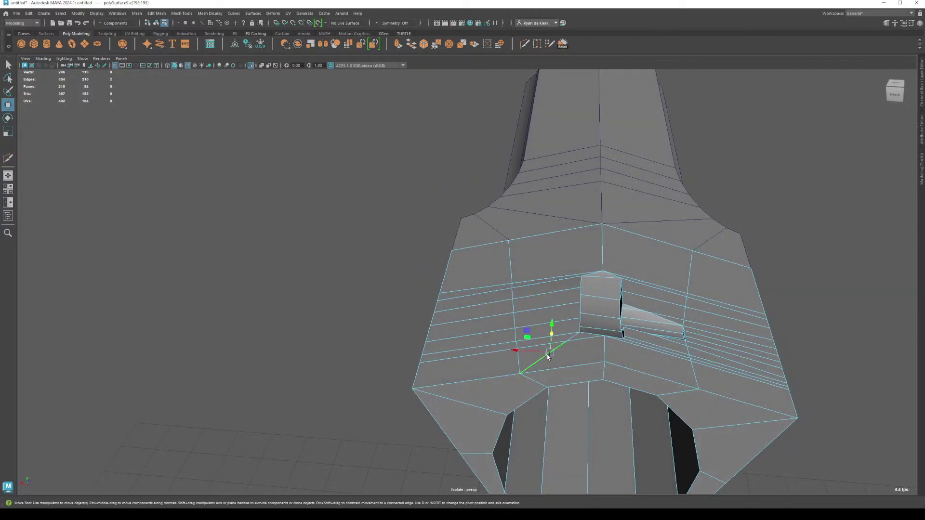
key("Delete")
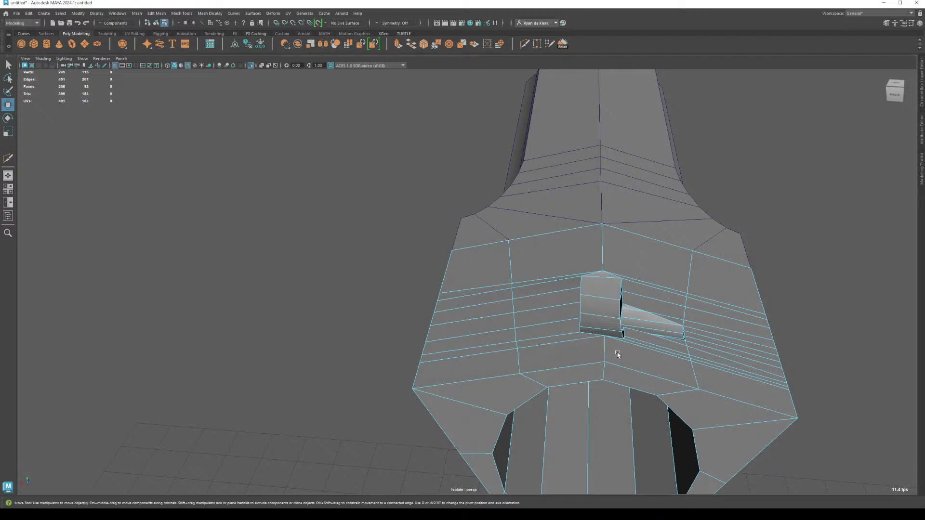
Step: Move both outer vertices of the crosswise edge line nearest the fluted section away from the notch
left_click_drag(616, 353, 600, 369, "alt")
left_click_drag(598, 411, 554, 326, "alt")
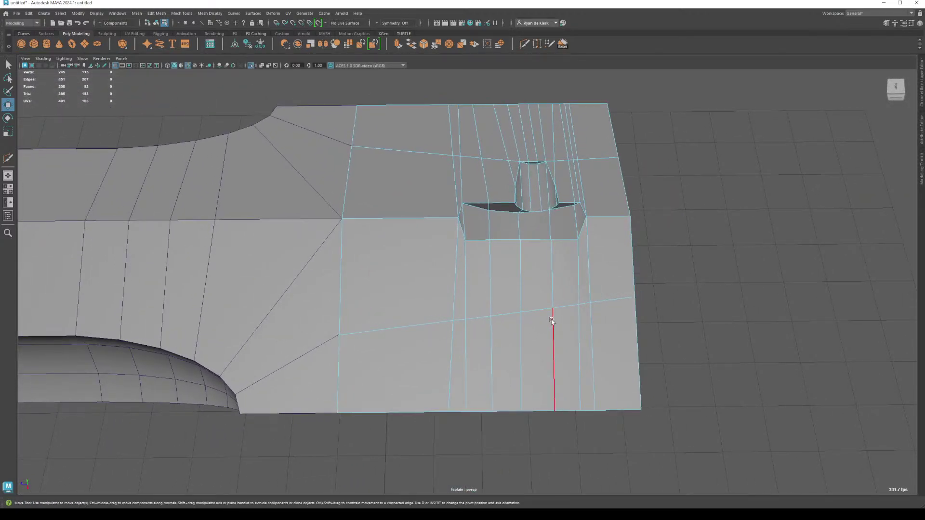
right_click_drag(451, 413, 417, 305)
left_click(448, 411)
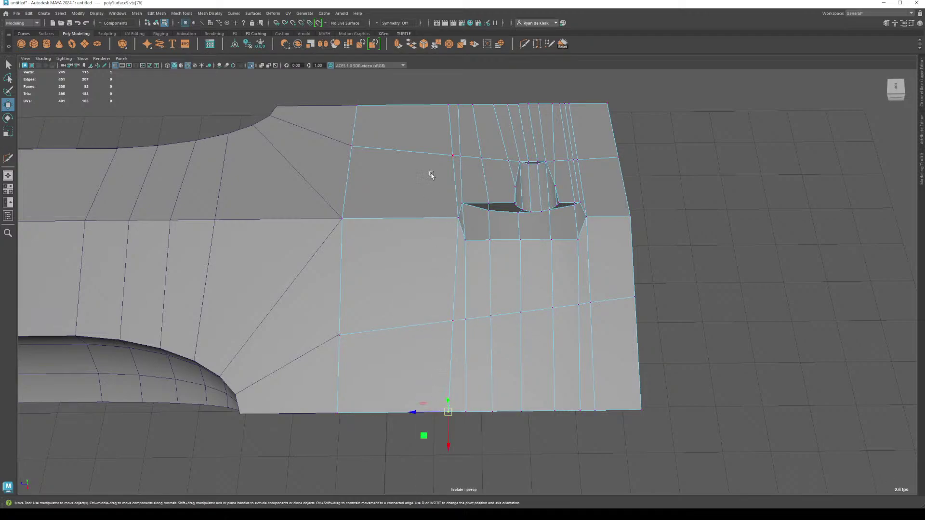
left_click(450, 106, "shift")
left_click_drag(421, 243, 370, 244)
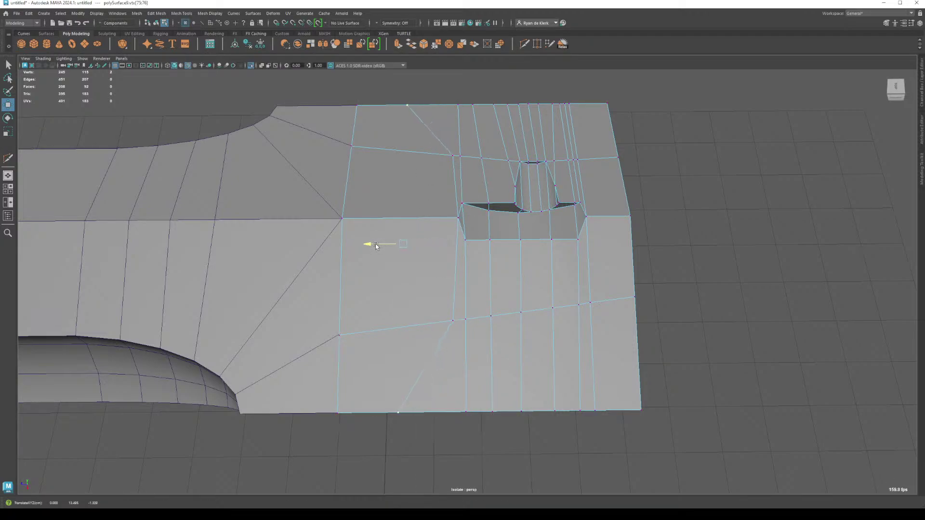
key("r")
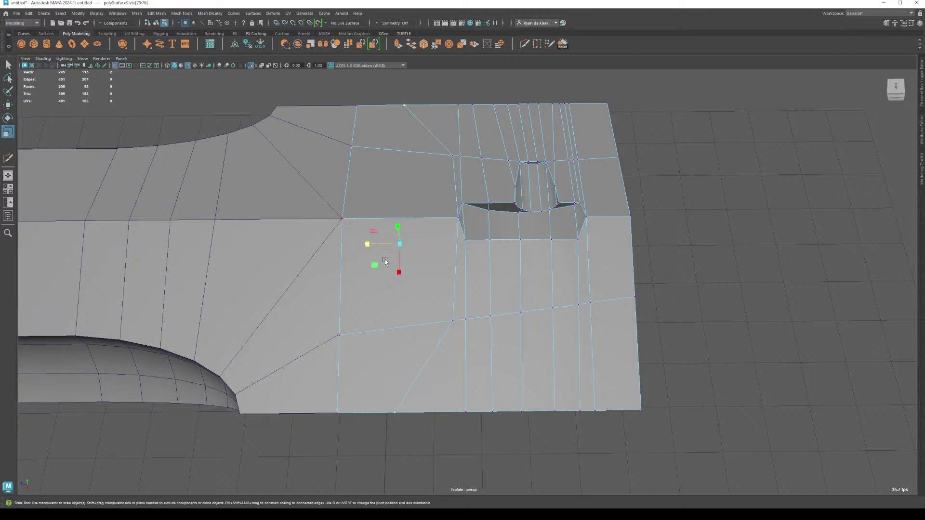
Step: Shift the same edge line's two inner vertices on the lengthwise cuts toward the fluted section
left_click(455, 155)
left_click(453, 320, "shift")
key("w")
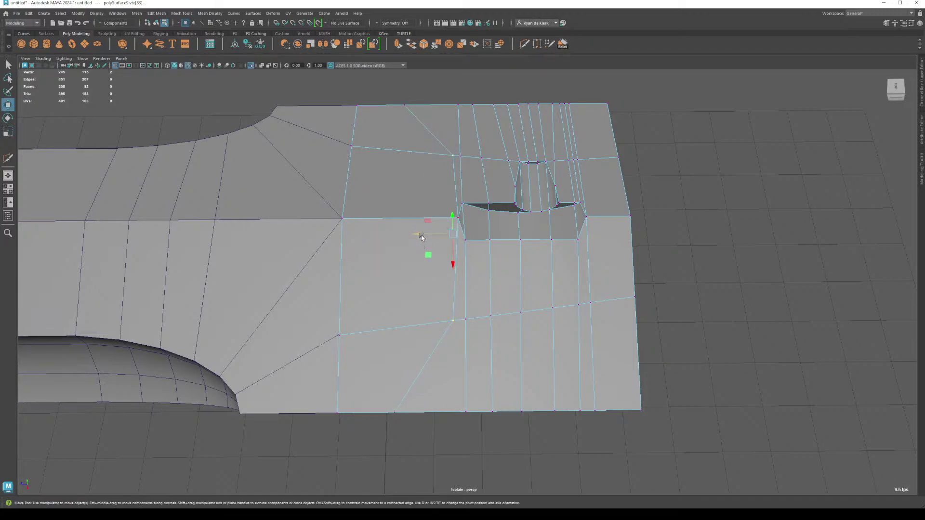
left_click_drag(421, 236, 381, 237)
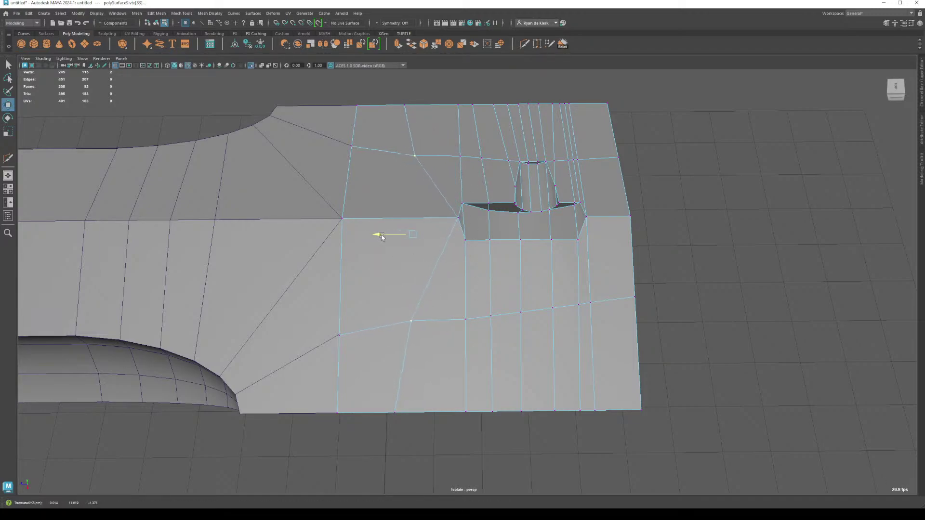
Step: Align the second edge line's outer vertices and shift its outer and inner vertex pairs toward the fluted section
left_click(459, 105)
left_click(471, 406, "shift")
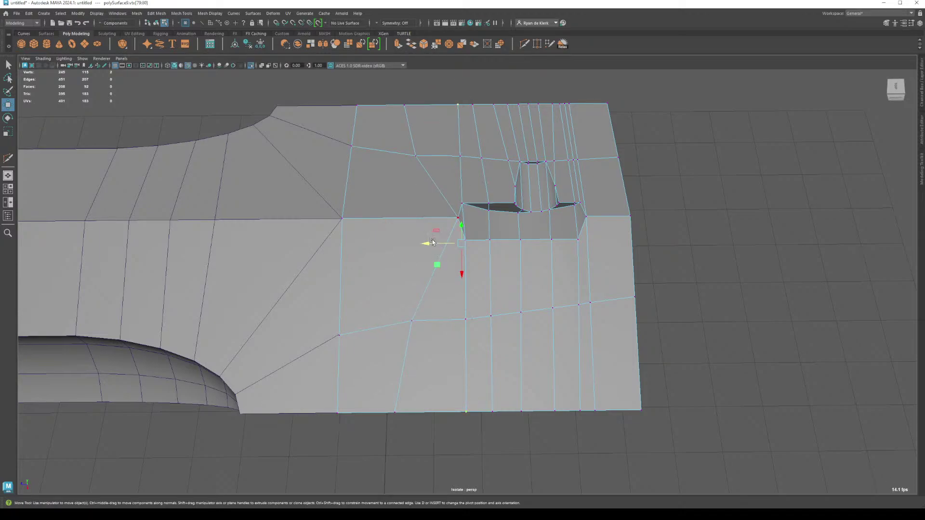
left_click_drag(427, 245, 403, 245)
key("r")
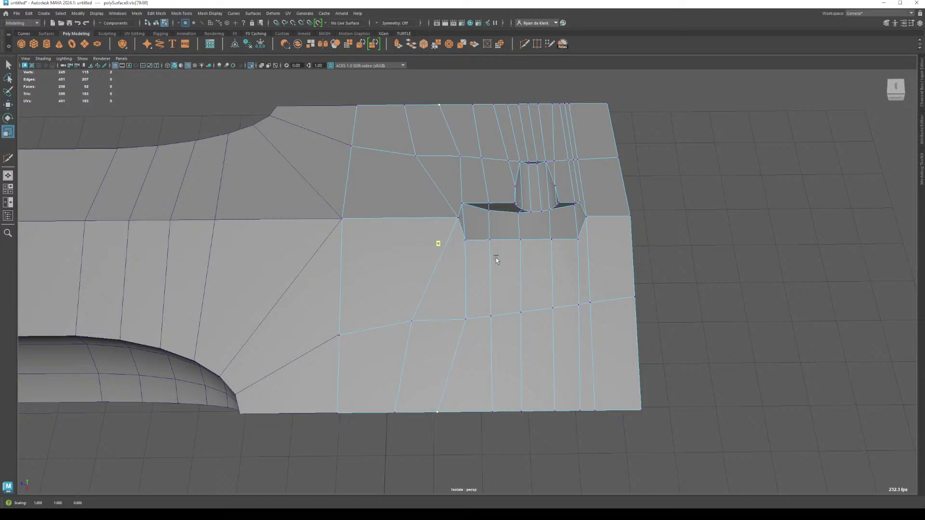
left_click(460, 157)
left_click(465, 319, "shift")
key("w")
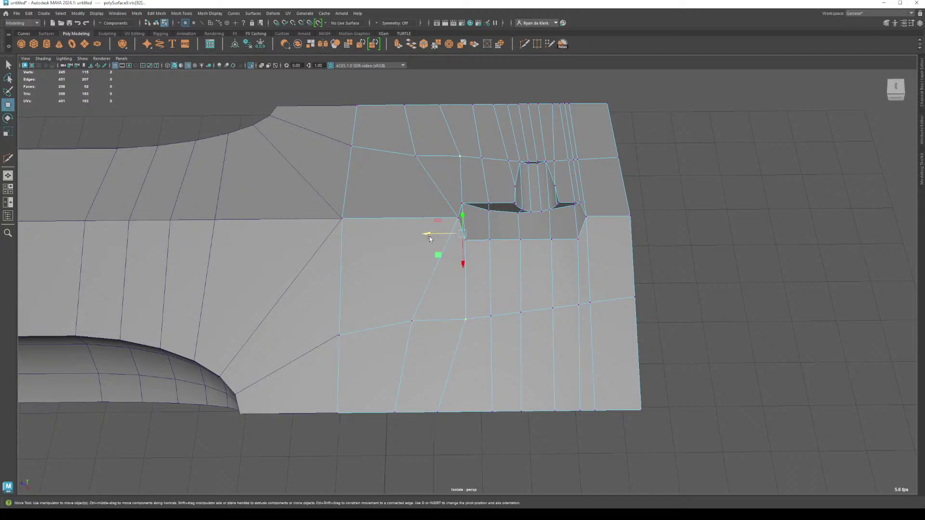
left_click_drag(433, 239, 423, 238)
Step: Align the third edge line's two outer vertices lengthwise and move them slightly toward the fluted section
left_click(477, 105)
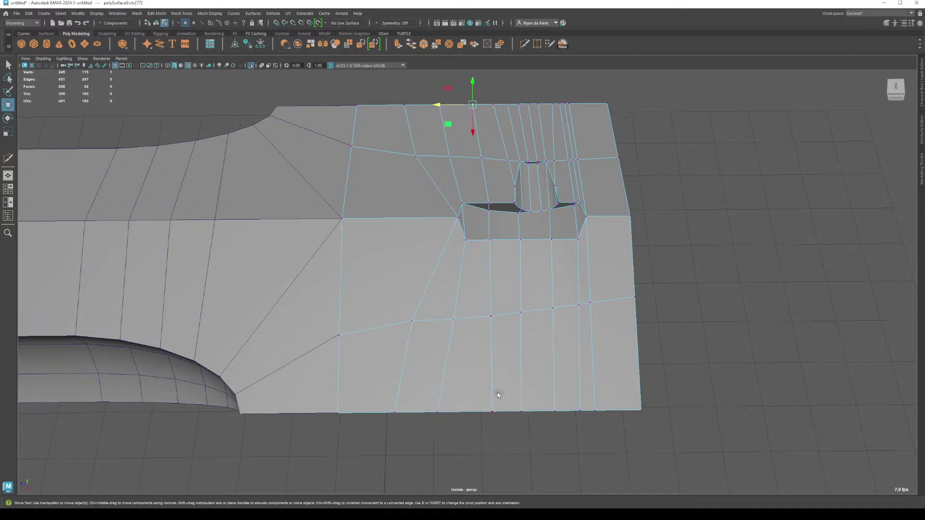
left_click(493, 408, "shift")
key("r")
key("w")
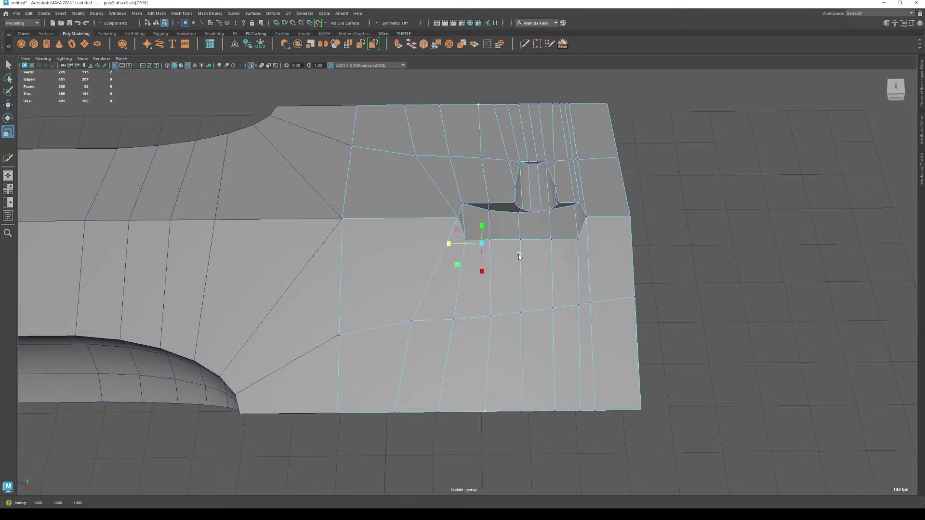
left_click_drag(451, 244, 428, 246)
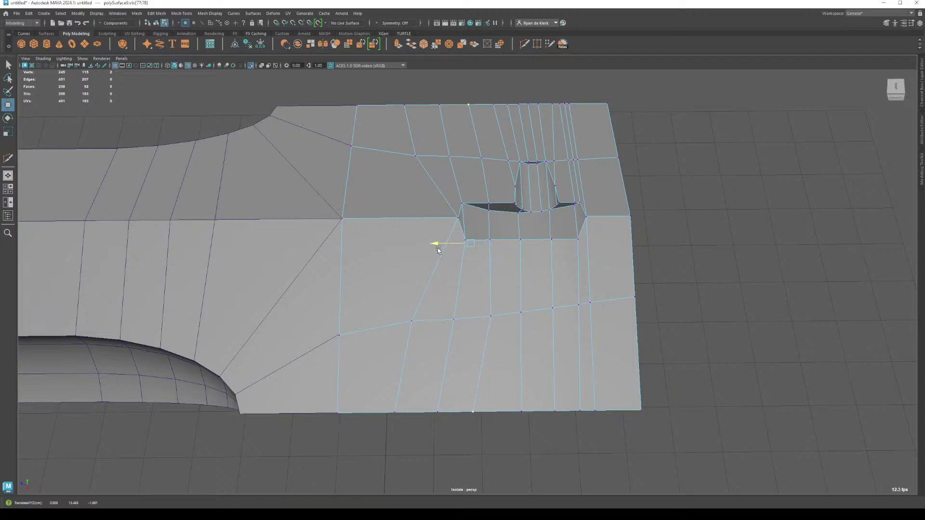
Step: Move the outer and inner vertex pairs of the edge line nearest the end face toward that face
left_click(568, 104)
left_click(595, 410, "shift")
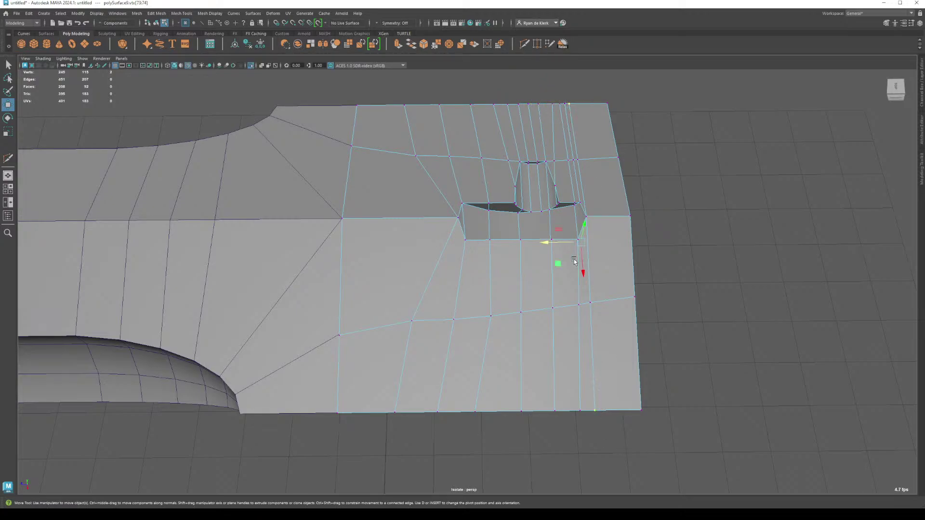
left_click_drag(542, 242, 567, 244)
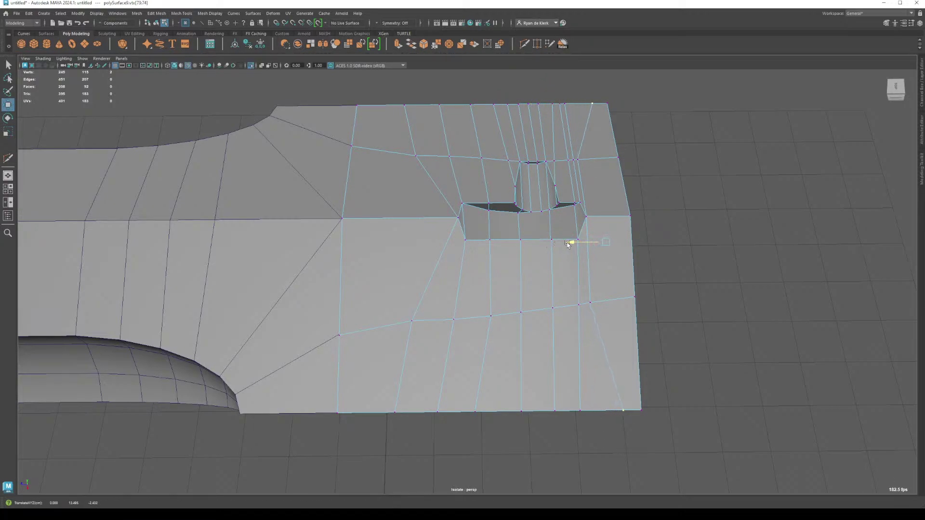
left_click(593, 300)
left_click(585, 174, "shift")
left_click_drag(544, 227, 566, 229)
Step: Align the outer vertices of the second edge line from the end face and shift them slightly toward that face
left_click(568, 102)
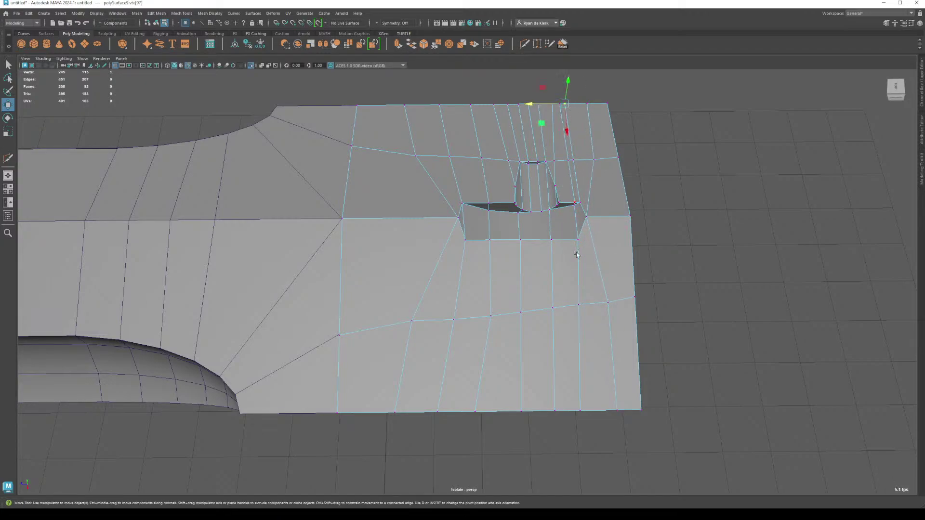
left_click(596, 405, "shift")
key("r")
left_click_drag(540, 243, 640, 248)
key("w")
left_click_drag(538, 243, 552, 244)
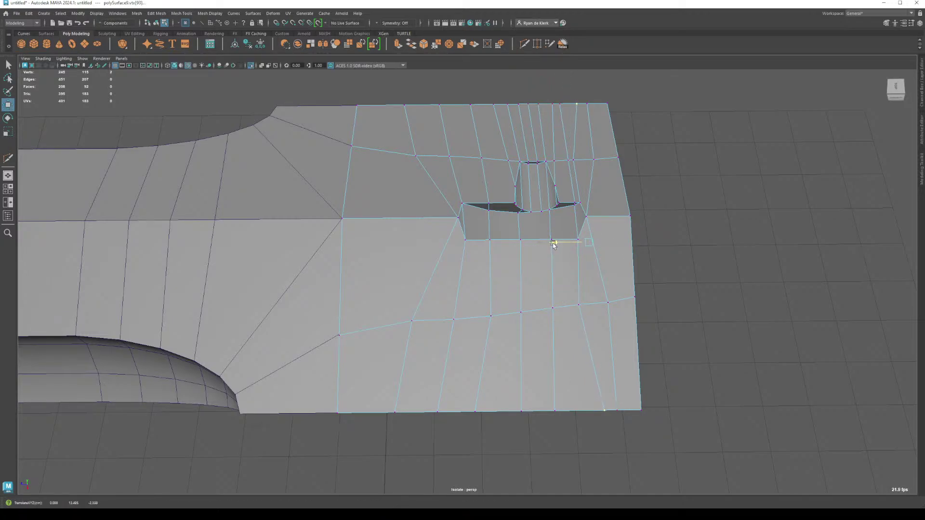
Step: Align the next outer vertex on the groove side with its opposite outer vertex and shift the pair slightly toward the fluted section
left_click(559, 104)
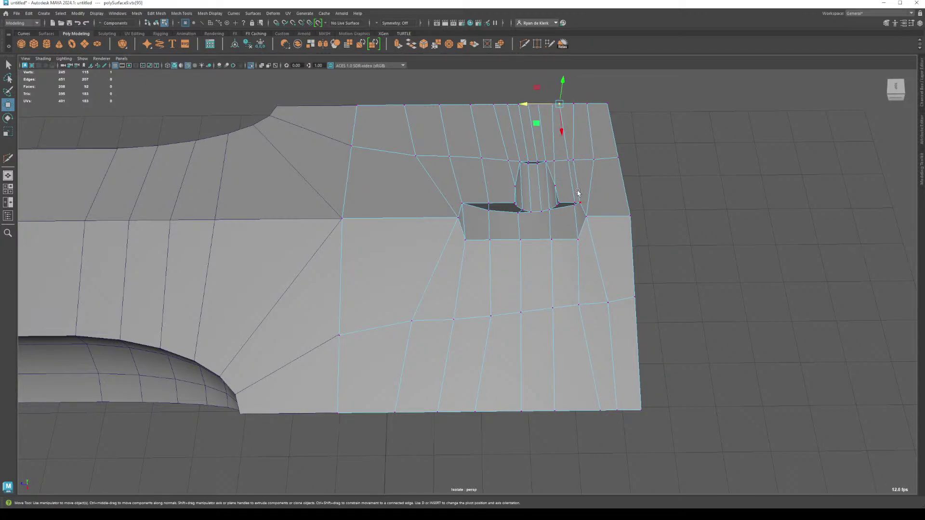
left_click(602, 401, "shift")
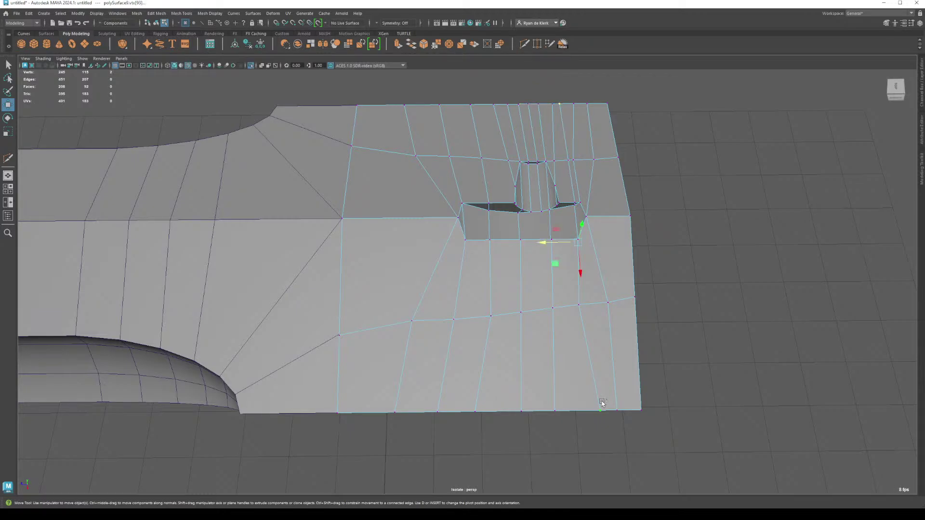
key("r")
key("w")
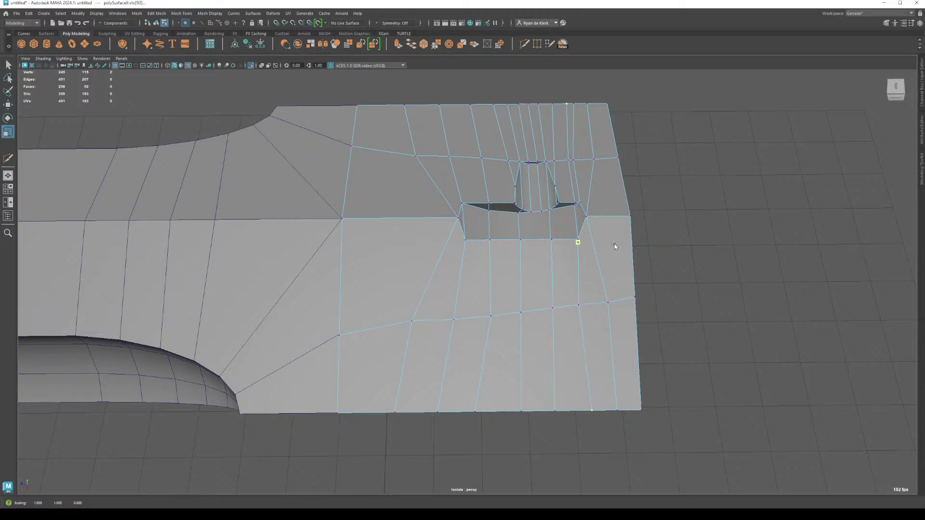
left_click_drag(554, 242, 546, 246)
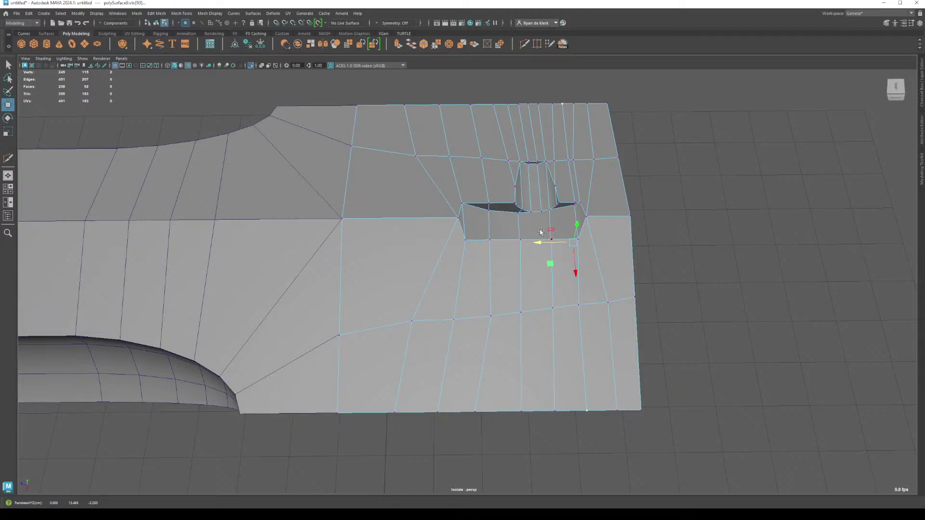
Step: Bevel the inner rim edge loop of the chamber hole at the fluted segment's open end with a fraction of 0.21
right_click_drag(448, 169, 486, 157)
left_click(699, 218)
scroll(471, 233, "down", 5)
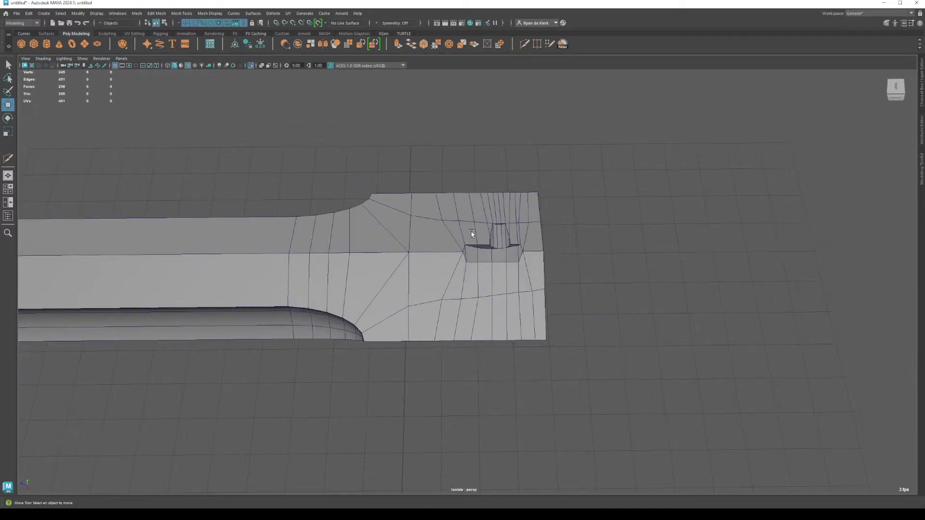
left_click_drag(471, 233, 535, 213, "alt")
scroll(490, 280, "down", 3)
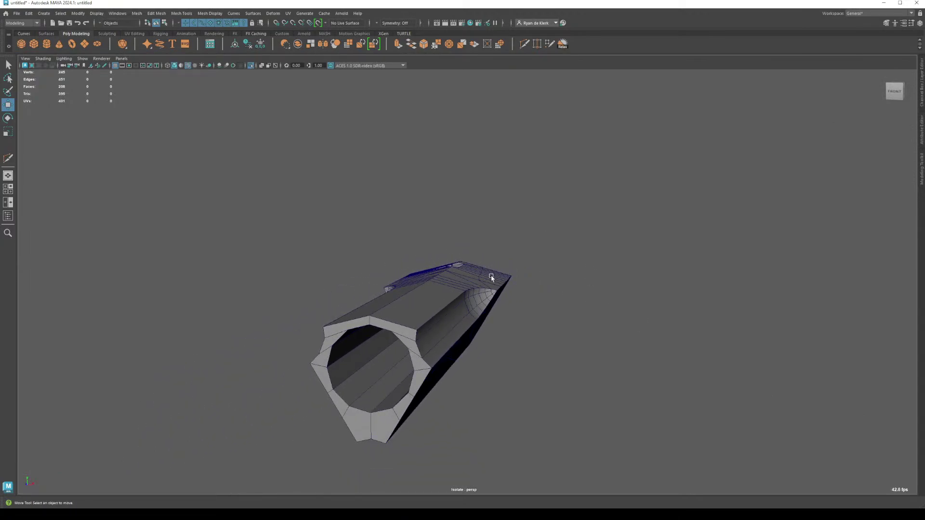
left_click_drag(512, 302, 386, 293, "alt")
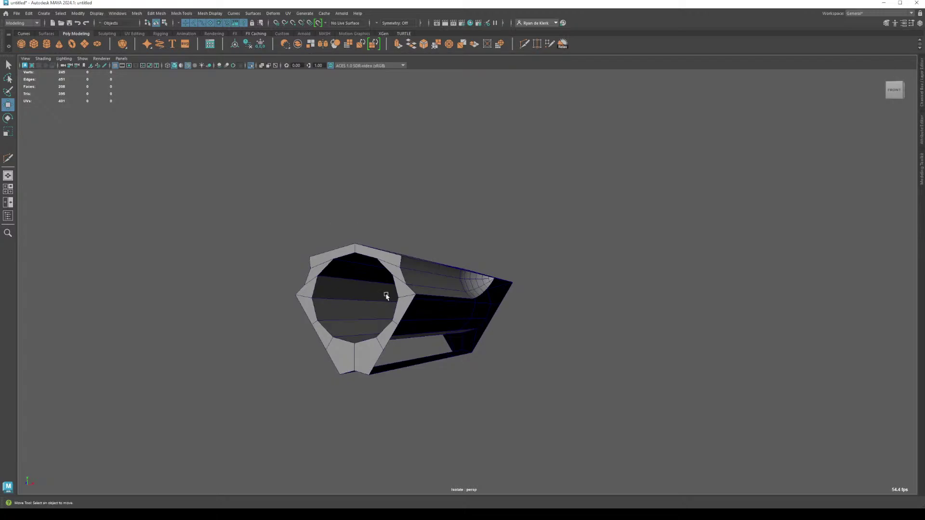
left_click(386, 293)
key("f")
left_click_drag(372, 255, 392, 144, "alt")
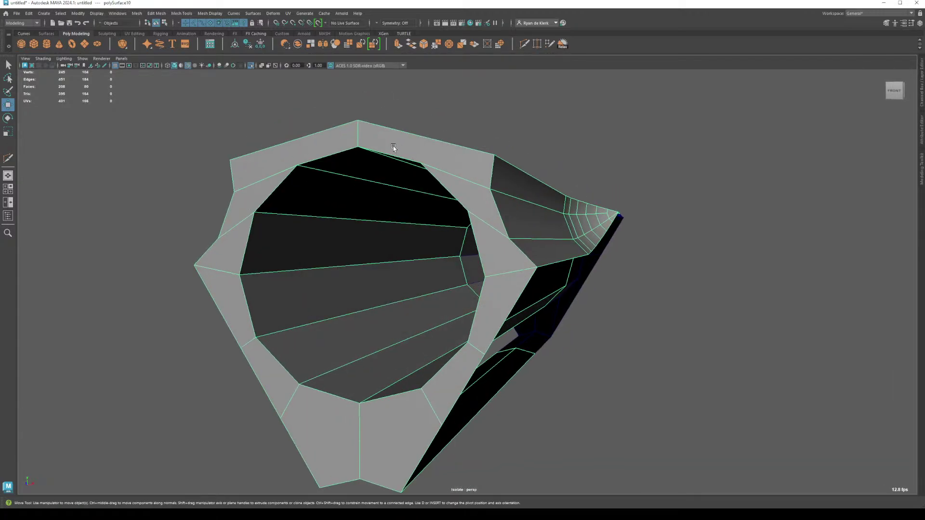
key("F10")
double_click(338, 151)
left_click_drag(416, 216, 514, 242, "alt")
key("ctrl+b")
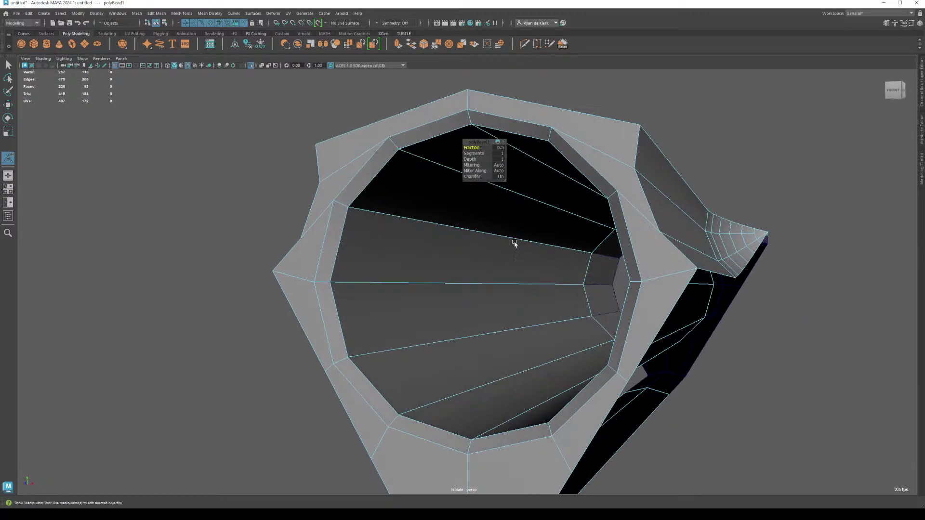
mouse_move(471, 147)
middle_mouse_down()
mouse_move(463, 149)
mouse_move(480, 154)
middle_mouse_up()
Step: Try the fluted-end rim bevel with two segments at a fraction of 0.21
left_click_drag(501, 225, 463, 227, "alt")
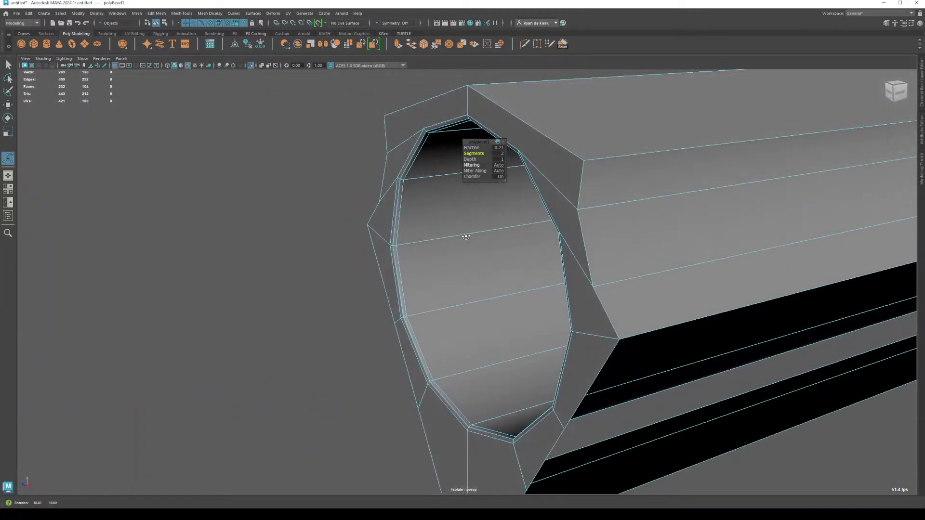
left_click(471, 148)
middle_click_drag(471, 147, 471, 147)
left_click_drag(470, 150, 469, 205, "alt")
key("w")
right_click_drag(538, 186, 555, 175)
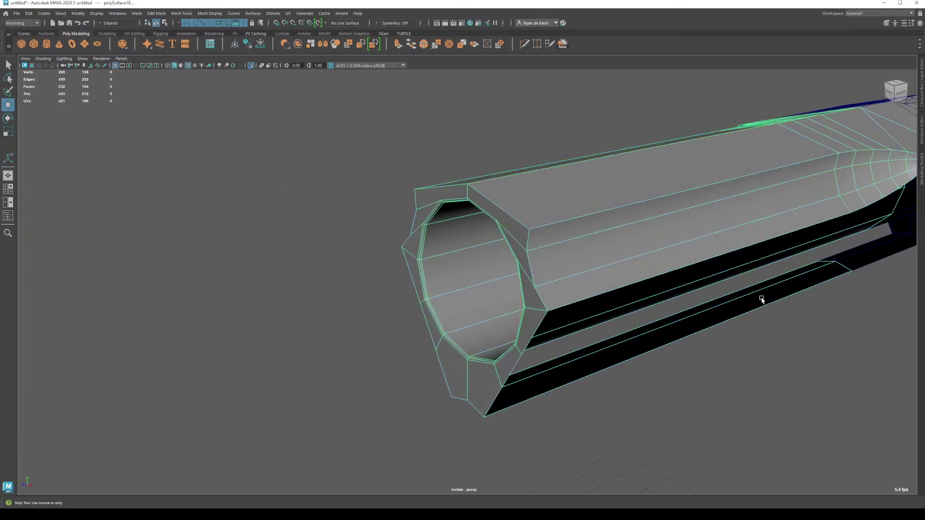
scroll(694, 260, "down", 5)
mouse_move(624, 221)
left_mouse_down("alt")
mouse_move(575, 211)
mouse_move(607, 217)
left_mouse_up("alt")
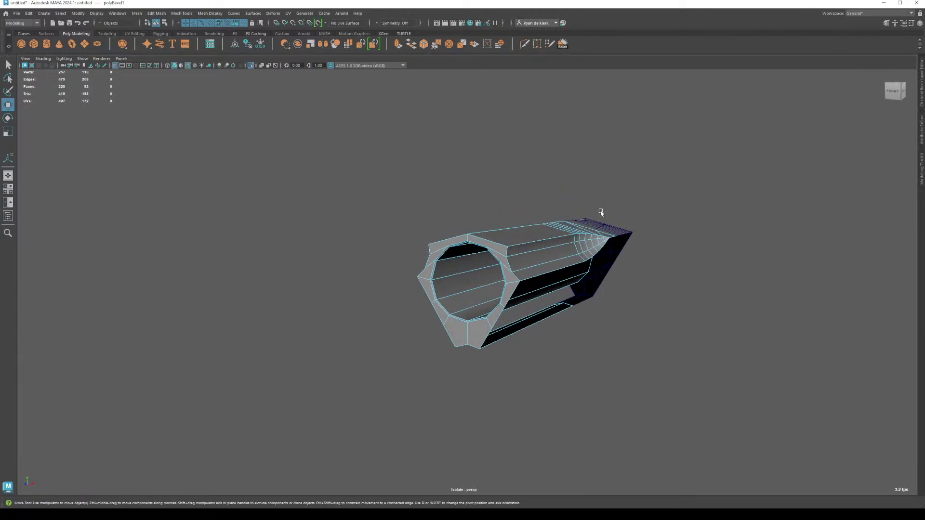
Step: Reopen the fluted-end rim bevel's settings, increase its fraction and set it to two segments
key("t")
right_click_drag(599, 208, 795, 348, "alt")
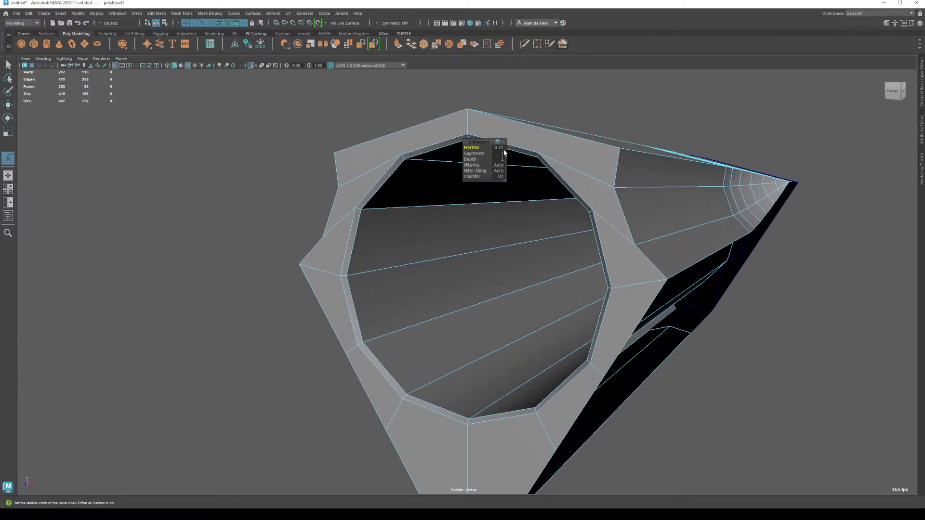
left_click_drag(468, 144, 506, 226)
left_click(499, 148)
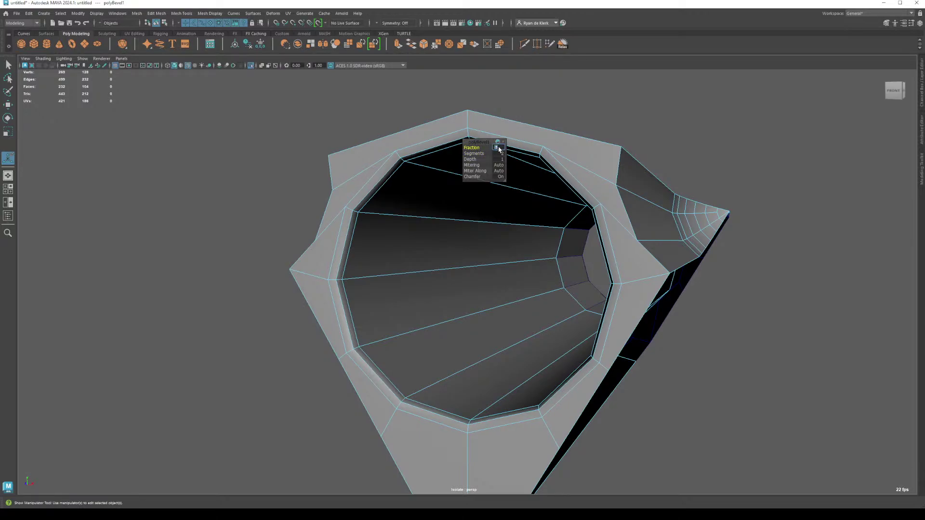
left_click(501, 153)
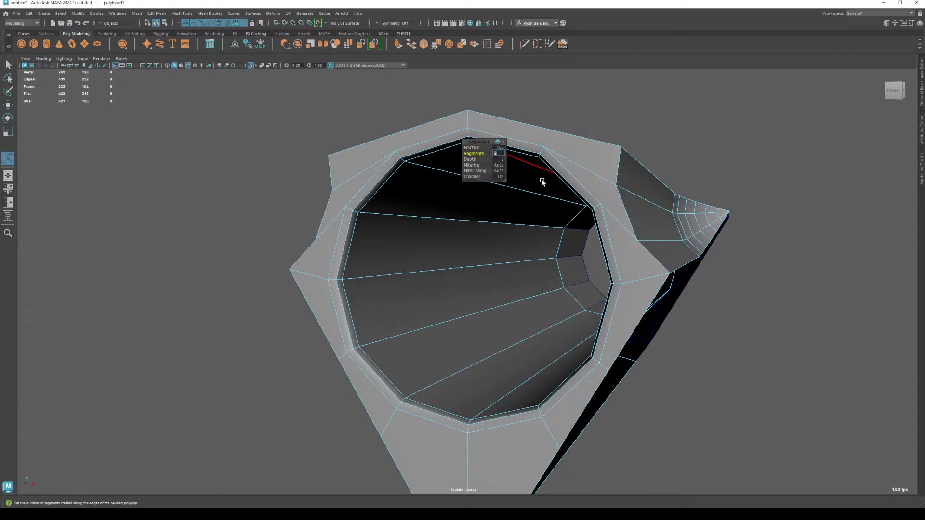
left_click(700, 140)
Step: Bevel the chamber hole's rim edge loop on the opposite end face of the drum segment with two segments
left_click_drag(700, 140, 618, 244, "alt")
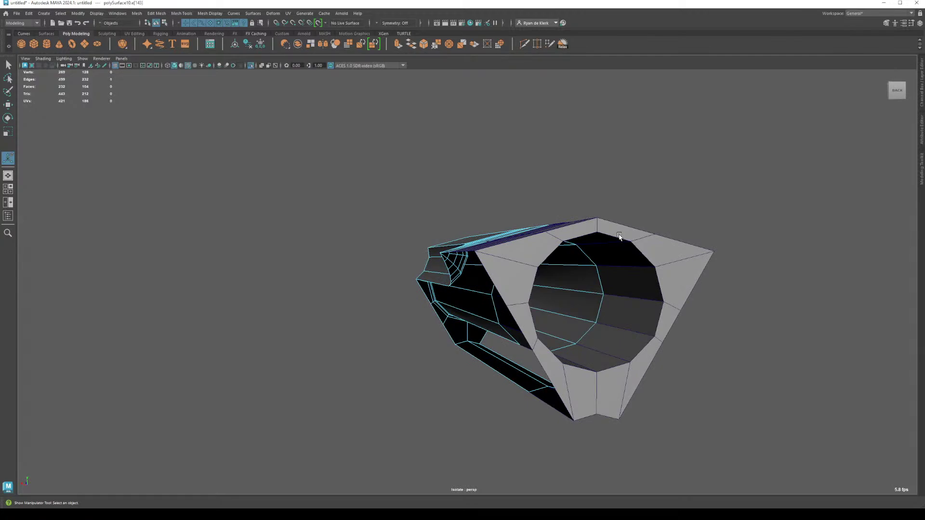
left_click(621, 235)
right_click_drag(646, 246, 643, 227)
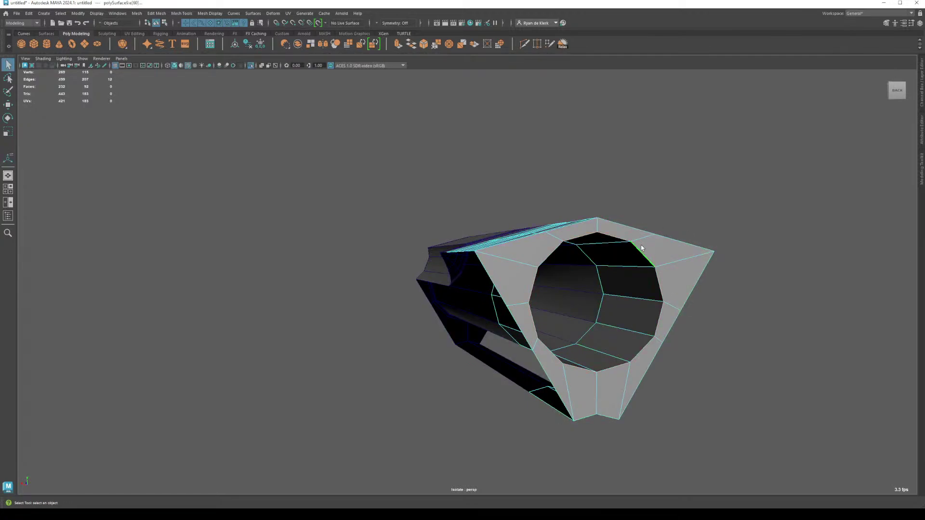
key("ctrl+b")
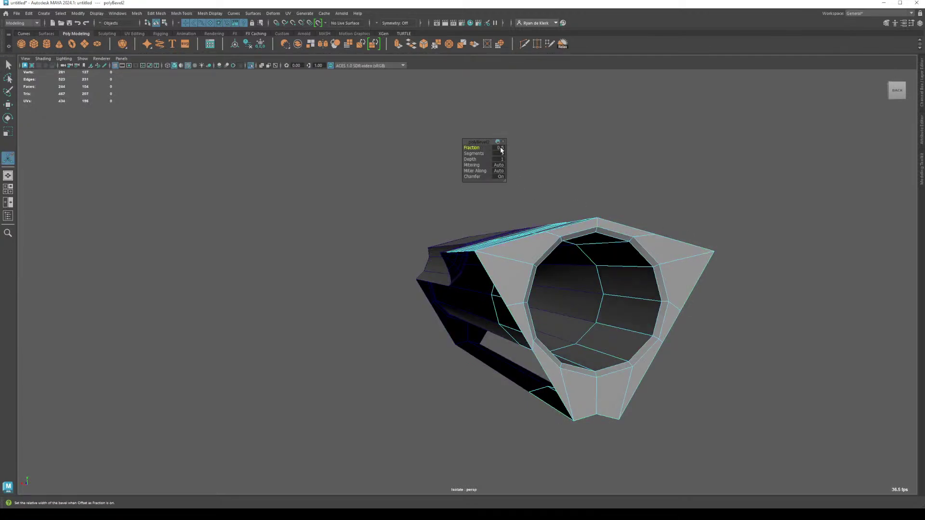
left_click_drag(476, 153, 482, 154)
left_click(587, 156)
Step: Examine both beveled chamber openings and the underside of the two drum segment pieces from several angles
left_click_drag(511, 203, 542, 212, "alt")
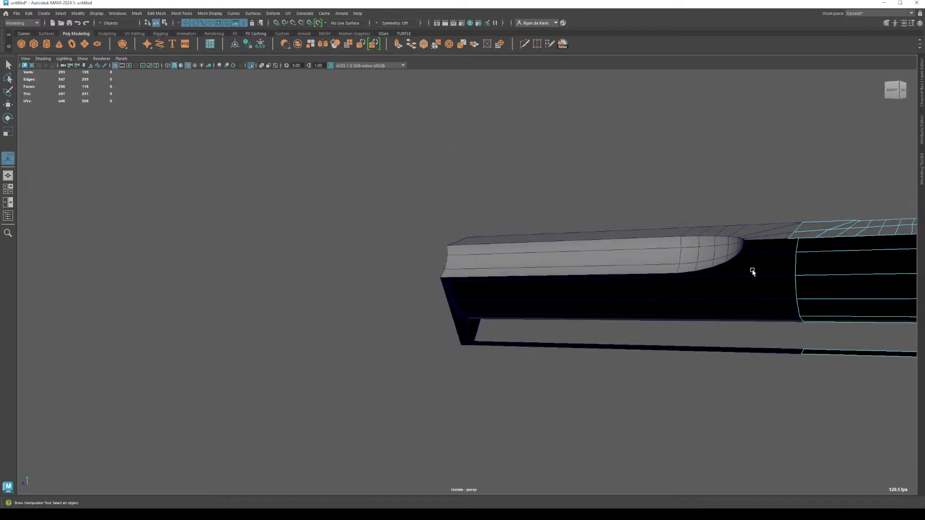
key("f")
left_click_drag(412, 87, 610, 186)
key("f")
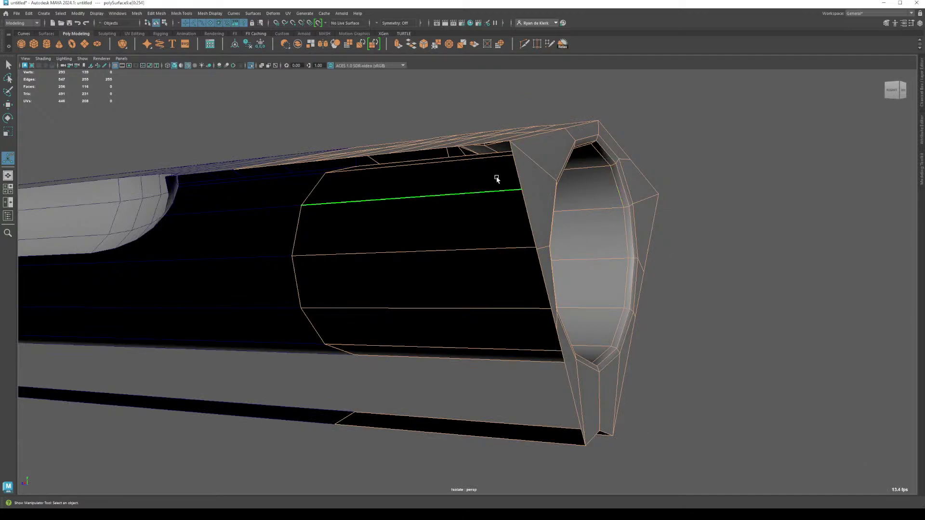
right_click_drag(496, 178, 529, 168)
key("q")
scroll(458, 190, "down", 5)
left_click_drag(458, 190, 487, 258, "alt")
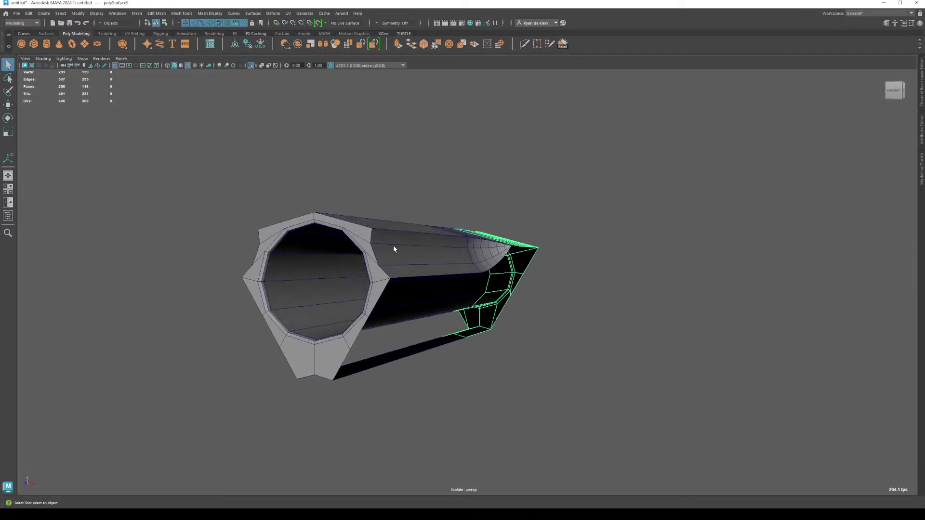
left_click(394, 249)
key("w")
scroll(442, 259, "down", 4)
right_click_drag(441, 259, 499, 310, "alt")
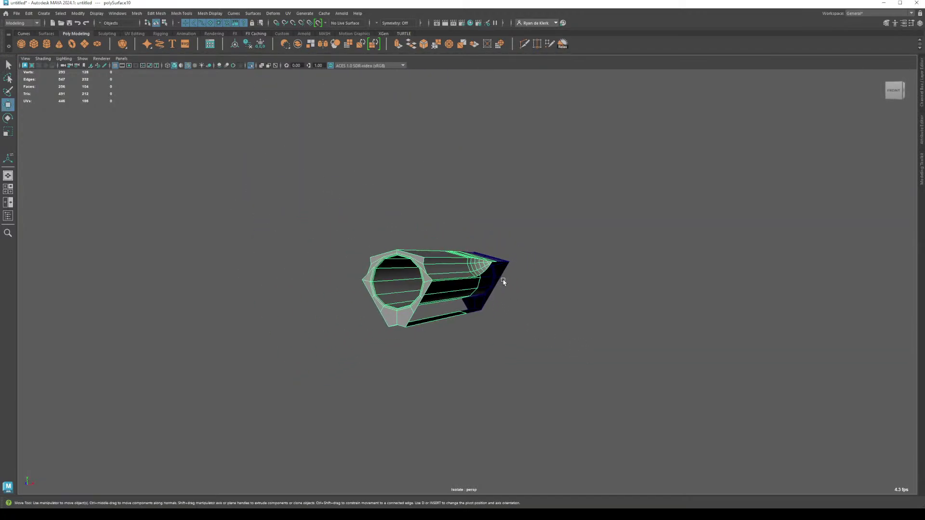
left_click_drag(401, 241, 62, 138, "alt")
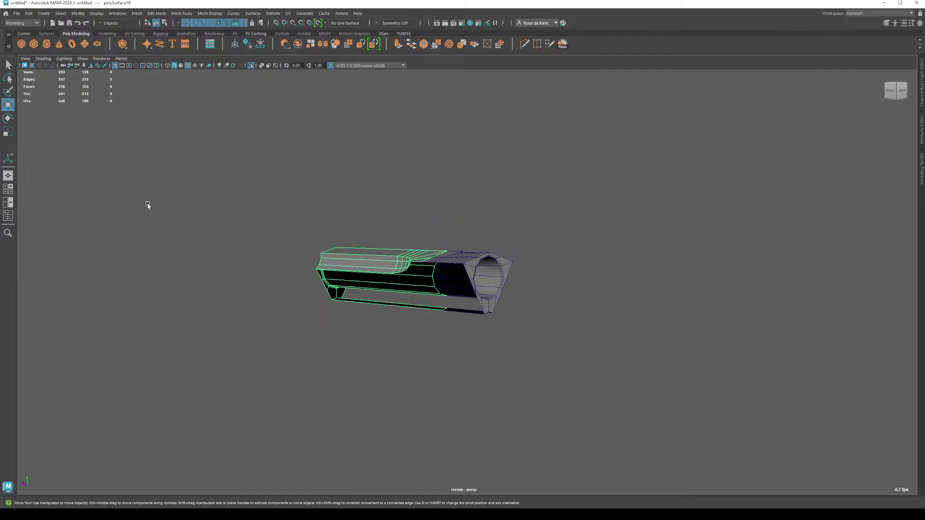
Step: Leave isolation so the barrel and reference image are shown, and create a new polygon cylinder
key("ctrl+1")
left_click_drag(313, 278, 394, 308, "alt")
middle_click_drag(355, 311, 502, 261, "alt")
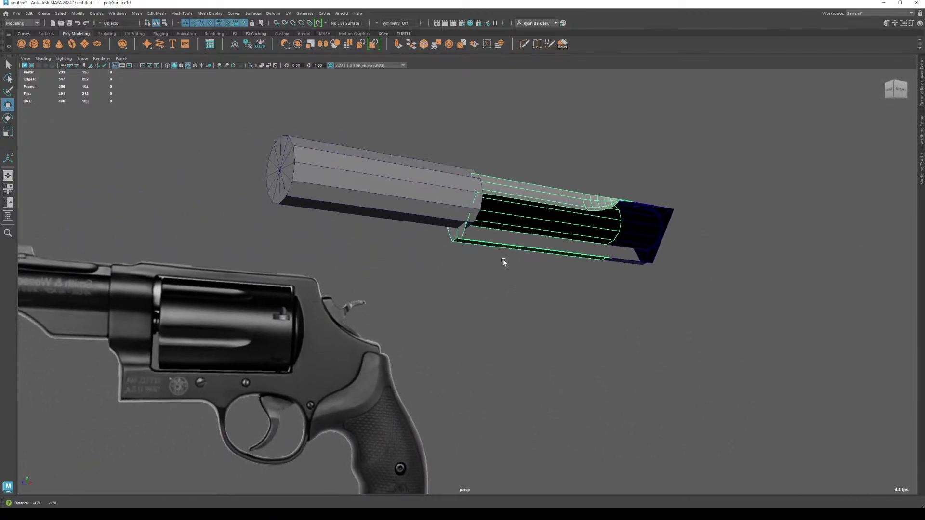
right_click_drag(501, 260, 642, 336, "alt")
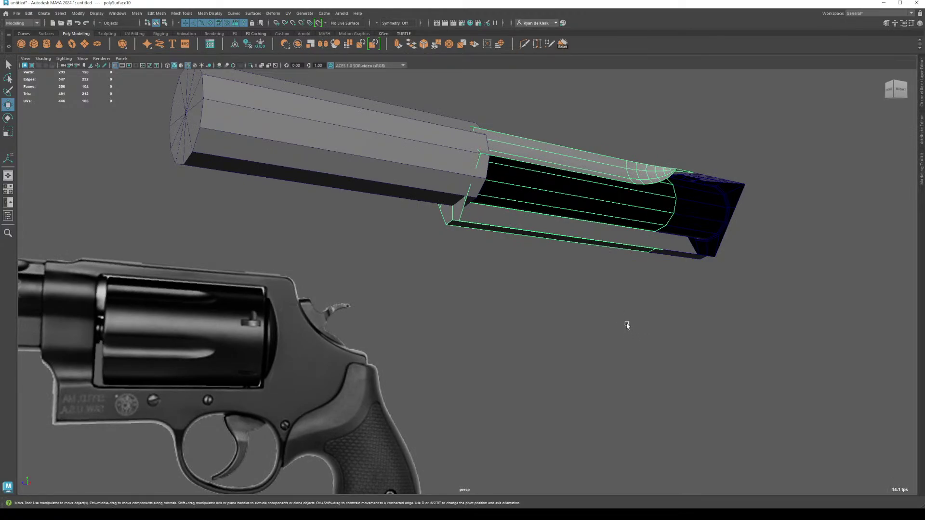
right_click_drag(725, 361, 626, 310, "alt")
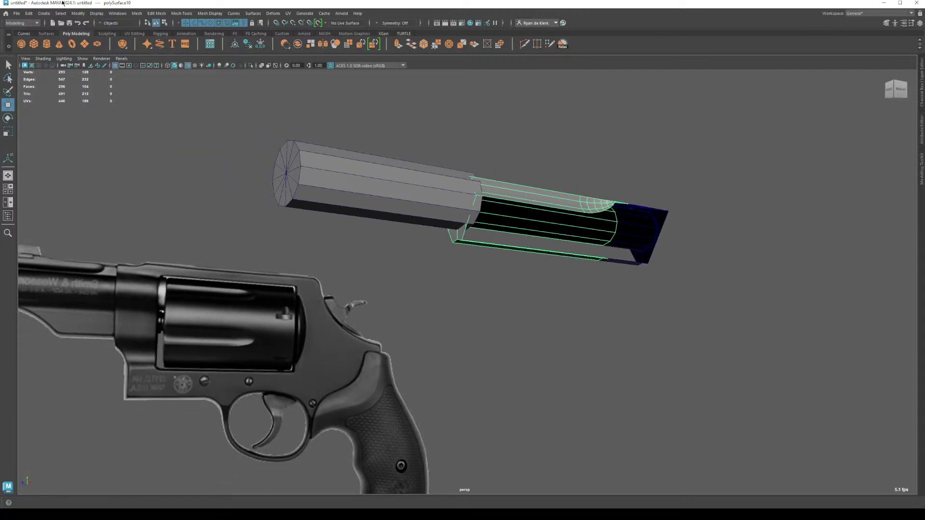
left_click(47, 45)
left_click_drag(520, 231, 504, 249, "alt")
scroll(398, 288, "down", 3)
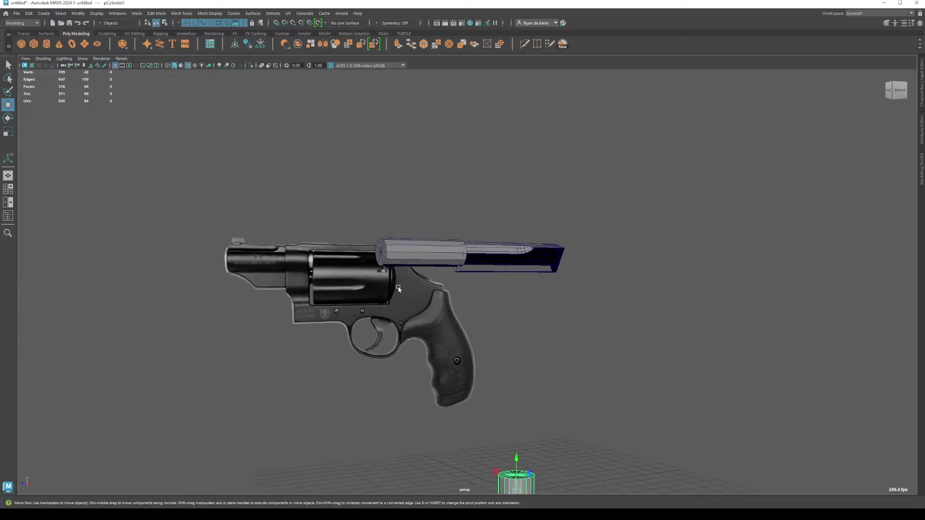
Step: Raise the new cylinder to the drum in the side view and rotate it 90 degrees to lie along the barrel
left_click_drag(511, 458, 492, 289)
key("space")
key("space")
scroll(626, 366, "down", 4)
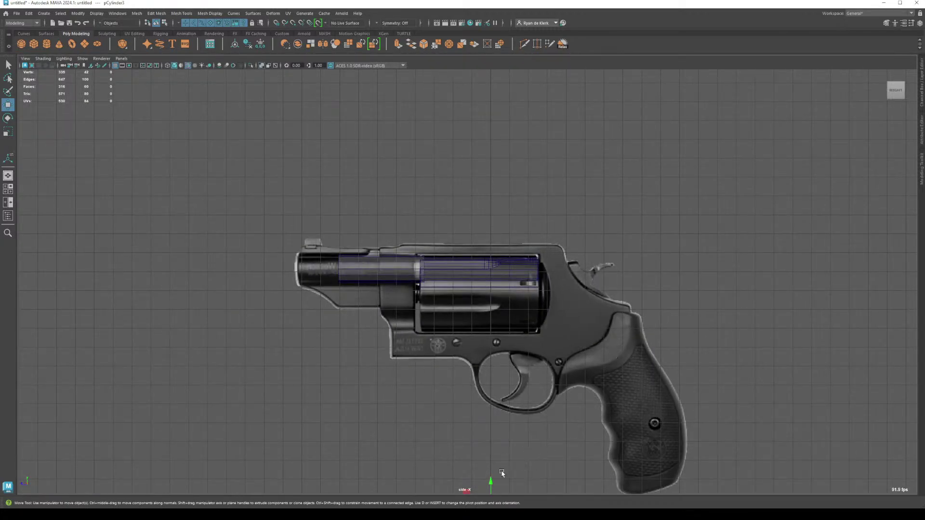
left_click_drag(502, 473, 470, 250)
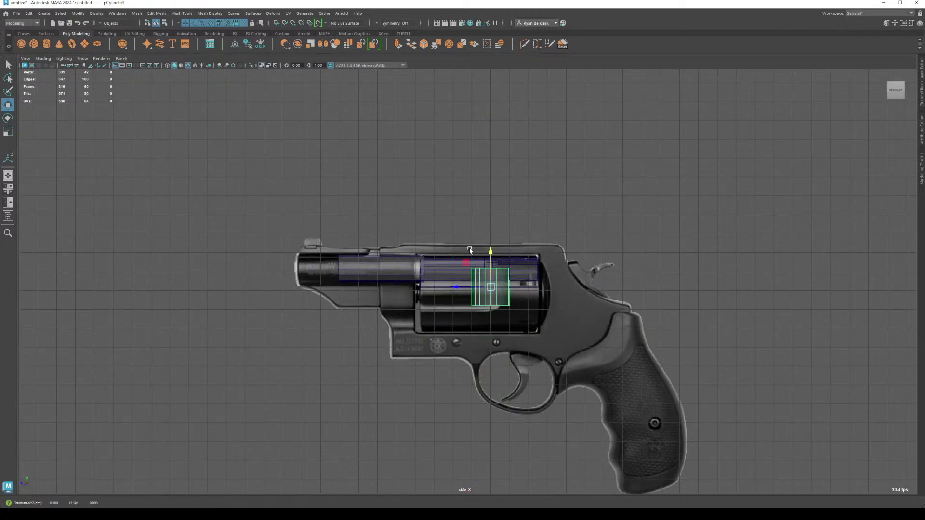
key("e")
left_click_drag(492, 269, 456, 253)
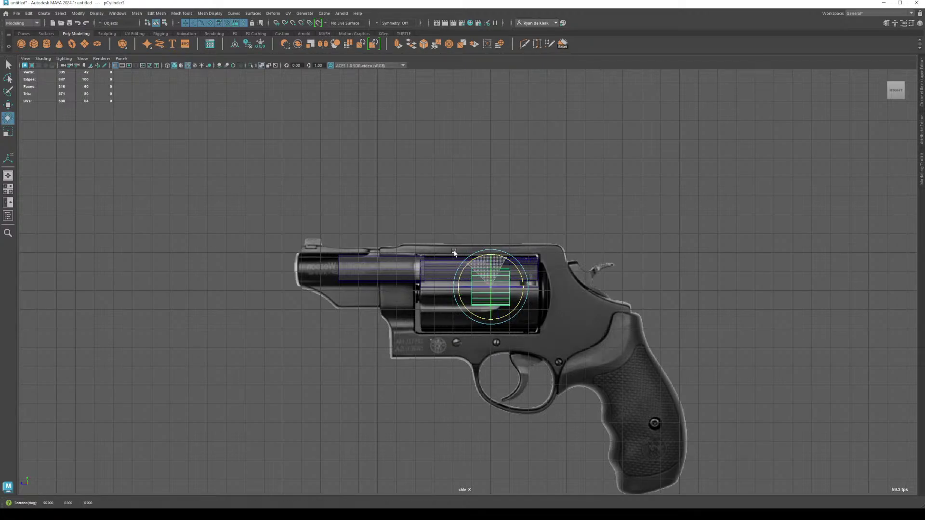
key("w")
Step: Scale the cylinder uniformly to about 2 and adjust its height to match the drum in the reference image
right_click_drag(436, 231, 694, 392, "alt")
key("r")
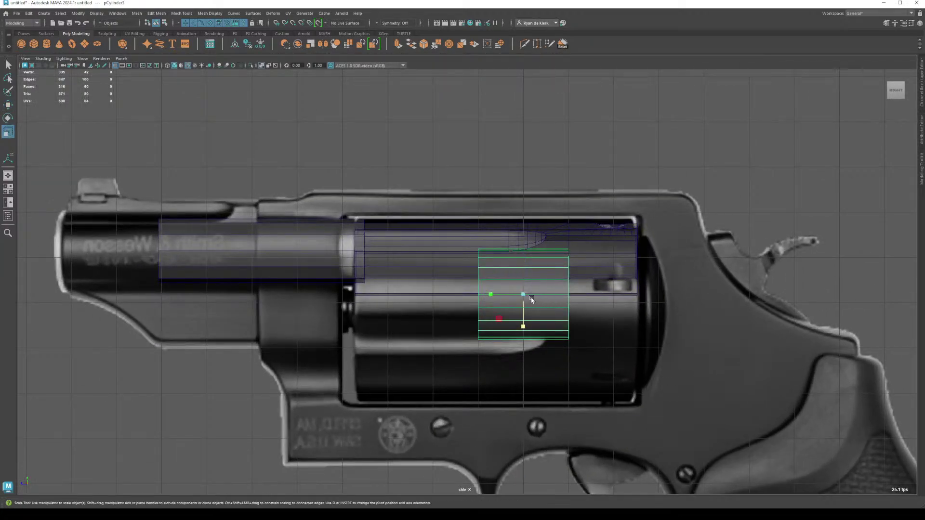
left_click_drag(524, 294, 568, 305)
key("3")
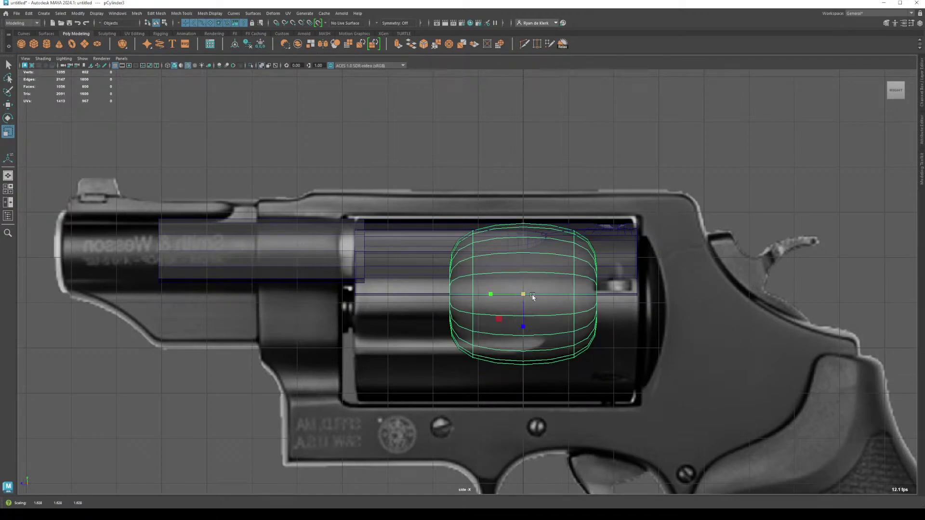
key("1")
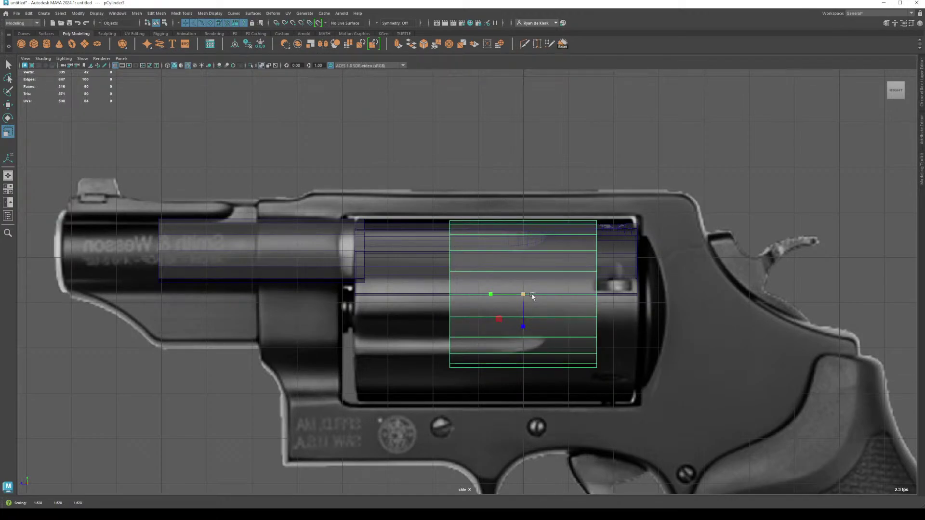
key("w")
left_click_drag(524, 263, 524, 285)
key("r")
left_click_drag(524, 317, 551, 316)
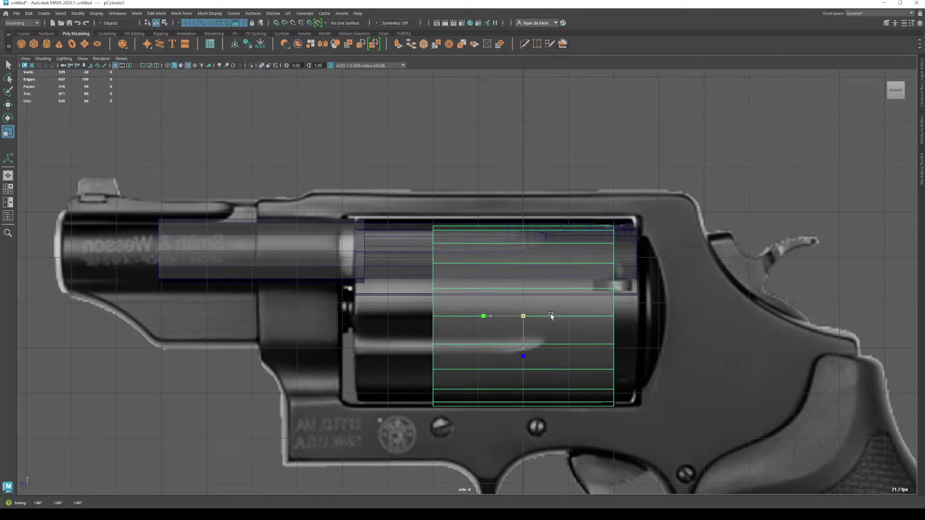
key("w")
left_click_drag(524, 288, 524, 285)
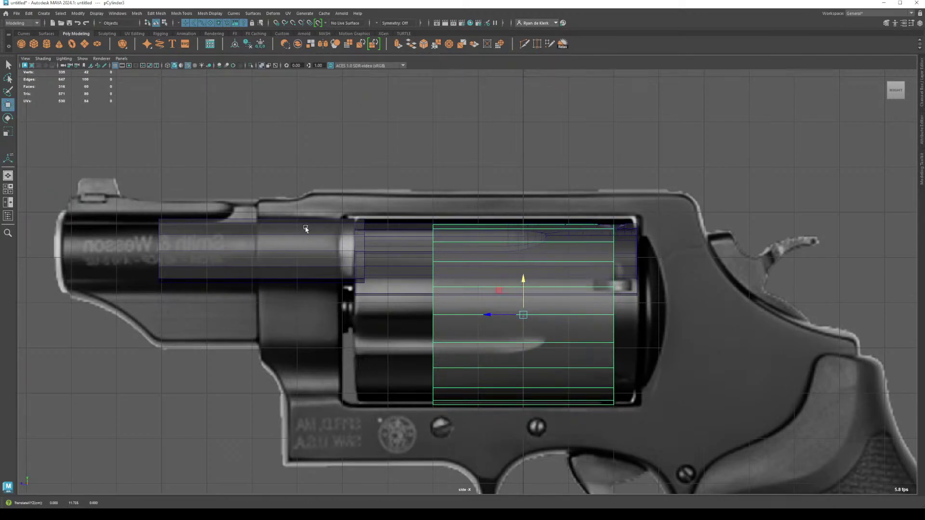
Step: Place the guide cylinder's pivot on the top vertex of its front cap
left_click(9, 176)
left_click_drag(313, 260, 347, 283, "alt")
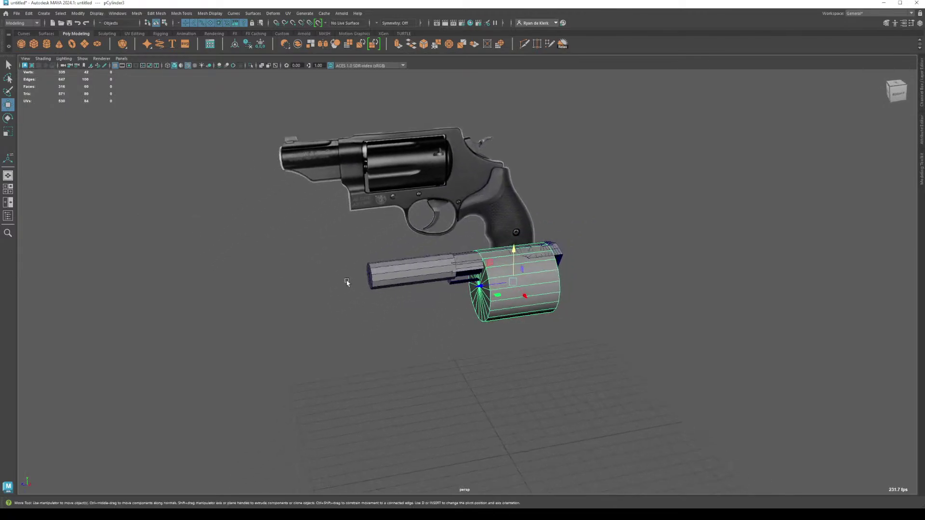
right_click_drag(346, 283, 681, 371, "alt")
left_click_drag(682, 371, 601, 327, "alt")
left_click_drag(631, 270, 631, 266)
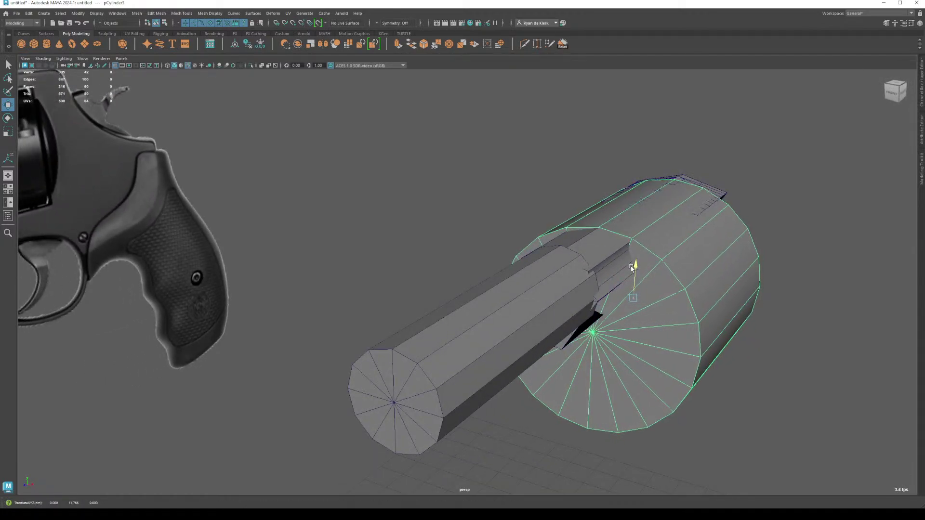
key("d")
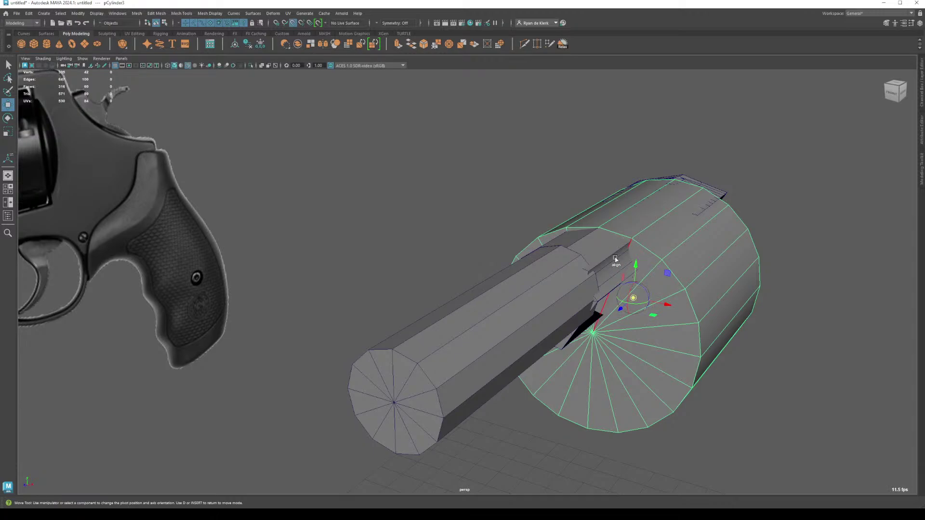
left_click(604, 231)
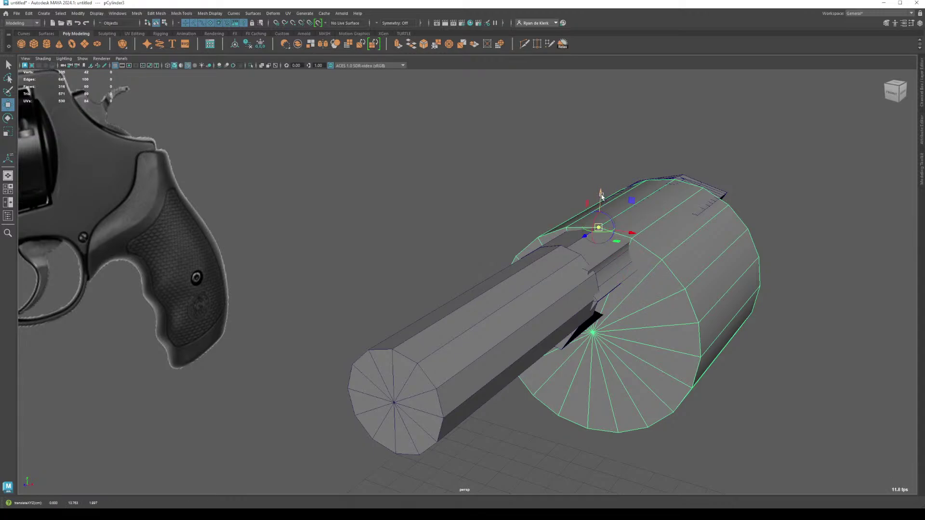
Step: Adjust the guide cylinder's height so its top edge lines up with the top of the drum segment
left_click_drag(601, 194, 600, 261)
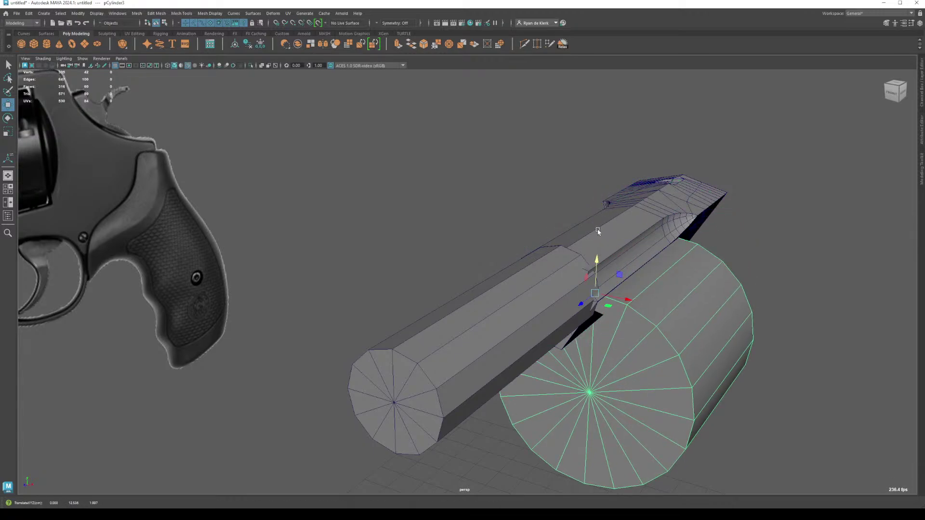
middle_click_drag(598, 232, 597, 228)
left_click_drag(622, 251, 580, 254, "alt")
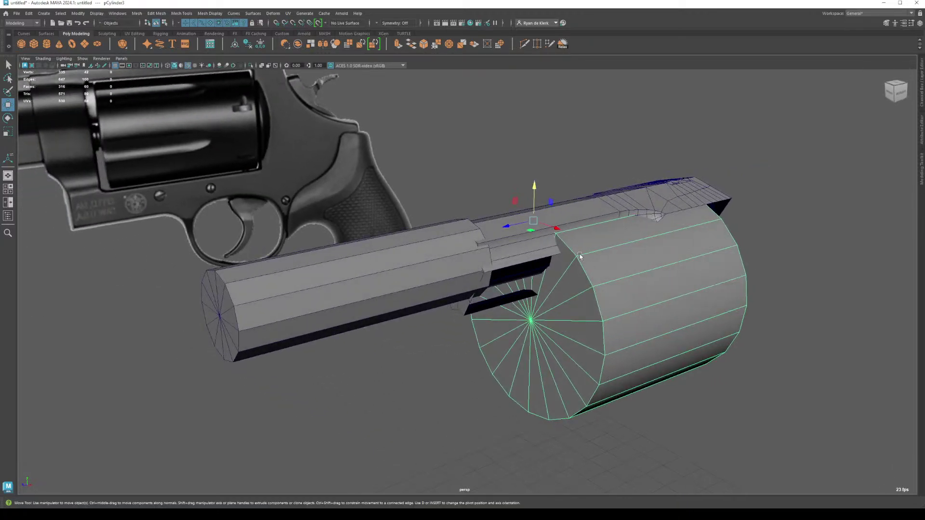
left_click_drag(533, 191, 533, 210)
middle_click_drag(507, 220, 556, 207)
left_click_drag(535, 271, 573, 227, "alt")
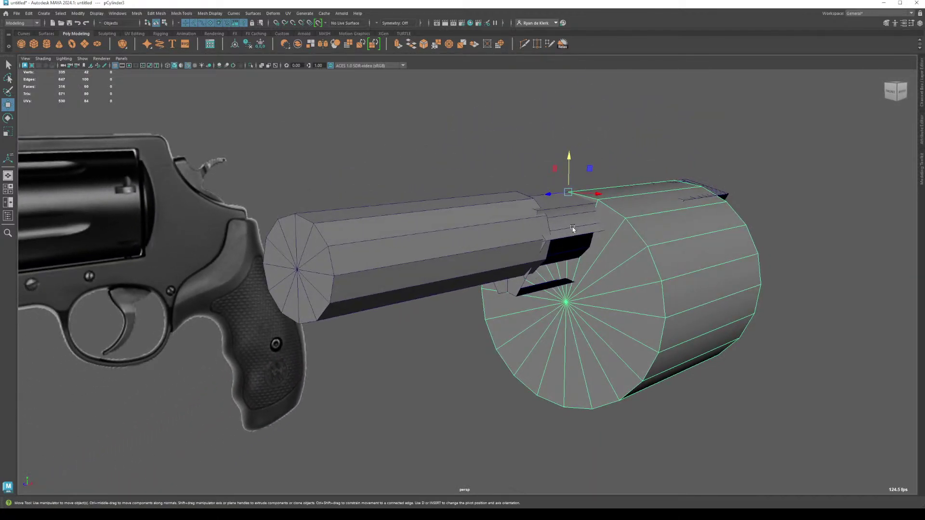
Step: Move the front drum segment's pivot to the center vertex of the guide cylinder's front cap
left_click(572, 227)
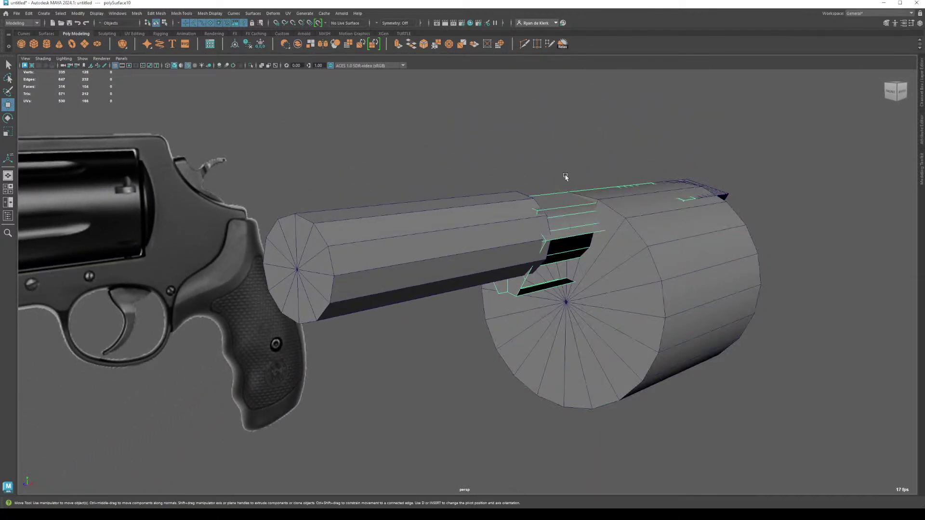
key("d")
left_click(567, 302)
Step: Try to build the drum by rotating a copy of the front segment about its pivot and repeating it around the circle
key("e")
left_click_drag(571, 275, 632, 287)
key("shift+d")
key("shift+d")
key("shift+d")
key("shift+d")
right_click_drag(631, 287, 766, 306, "alt")
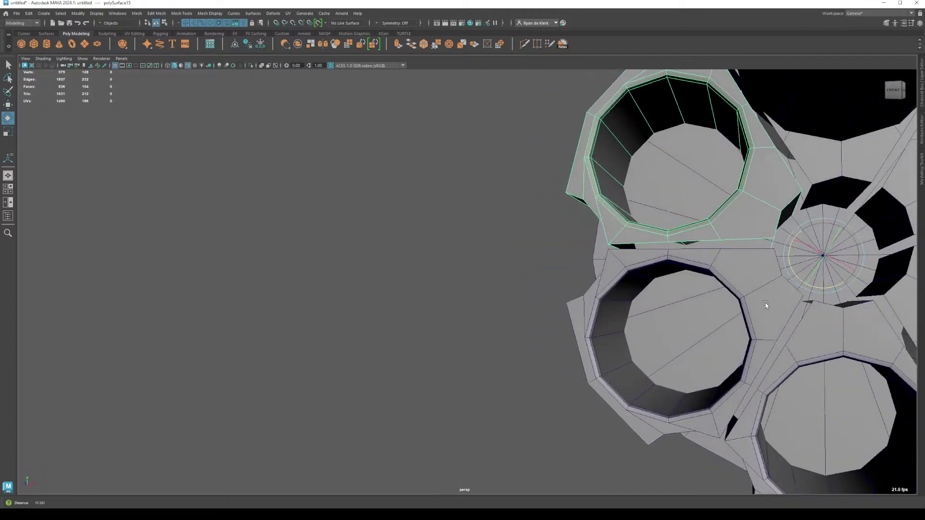
middle_click_drag(742, 281, 622, 299, "alt")
left_click_drag(622, 300, 561, 241, "alt")
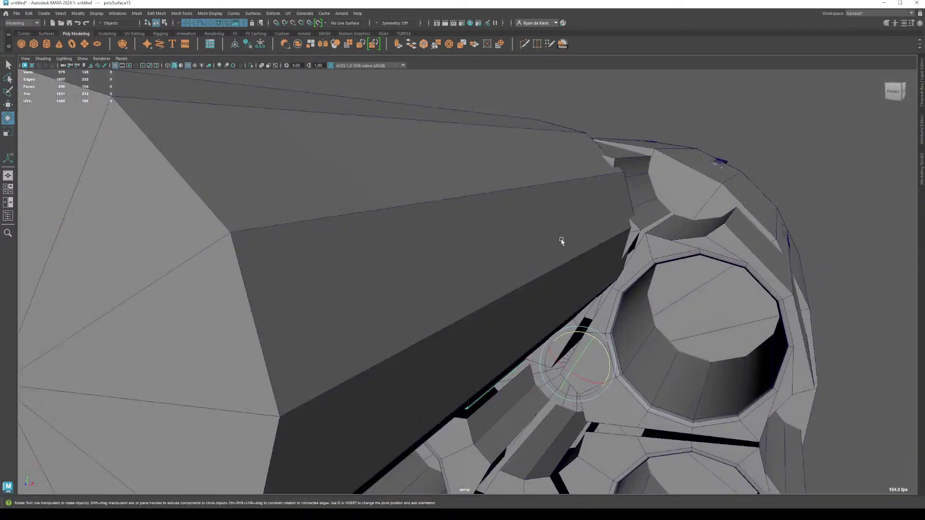
Step: Undo the repeated segment copies and delete the remaining rotated copy
key("ctrl+z")
key("ctrl+z")
key("ctrl+z")
key("ctrl+z")
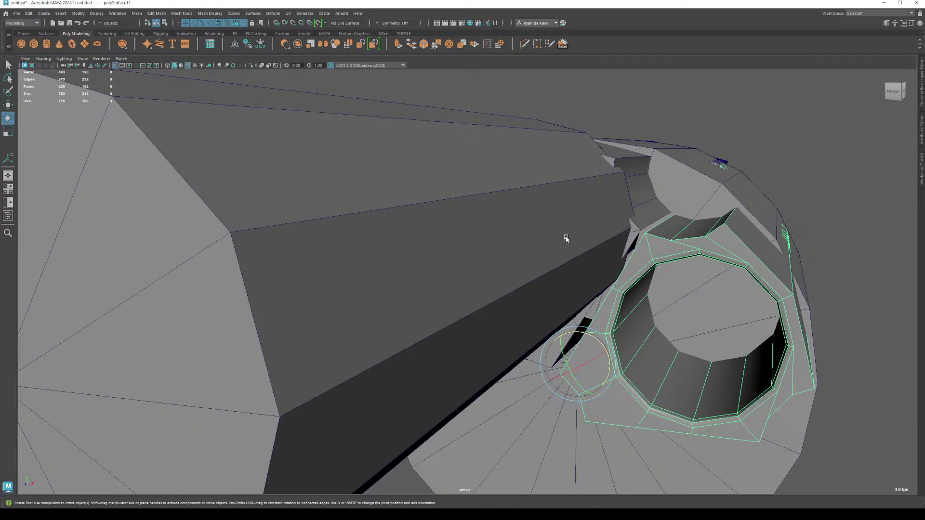
key("Delete")
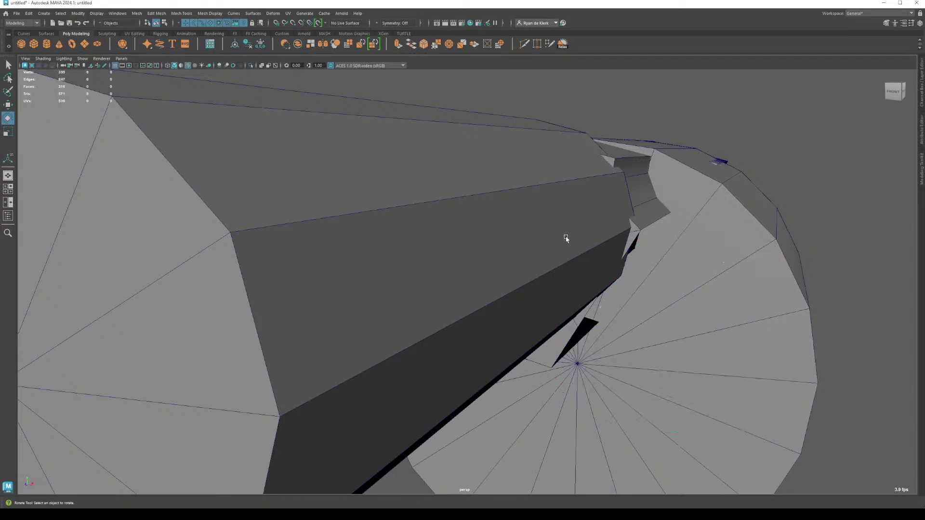
left_click(641, 170)
scroll(625, 224, "down", 5)
left_click_drag(625, 225, 605, 273, "alt")
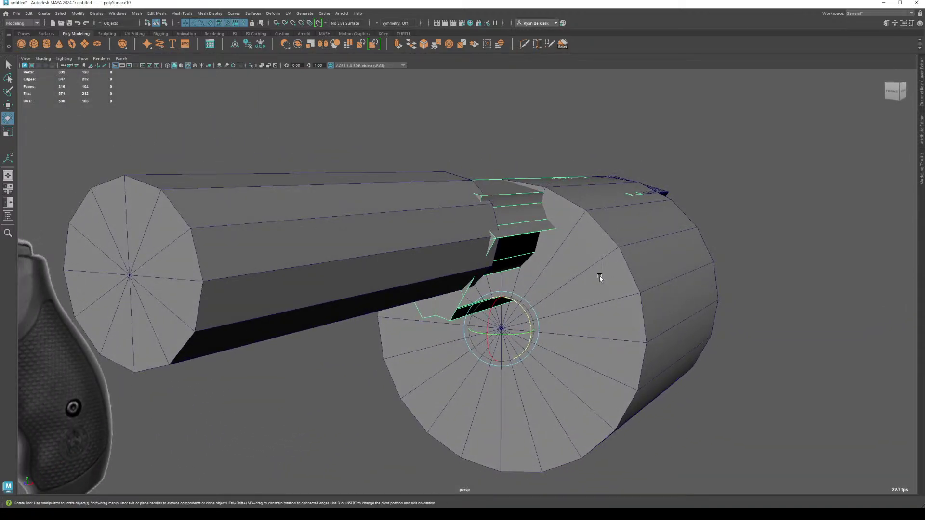
left_click(545, 153)
left_click_drag(545, 153, 550, 246, "alt")
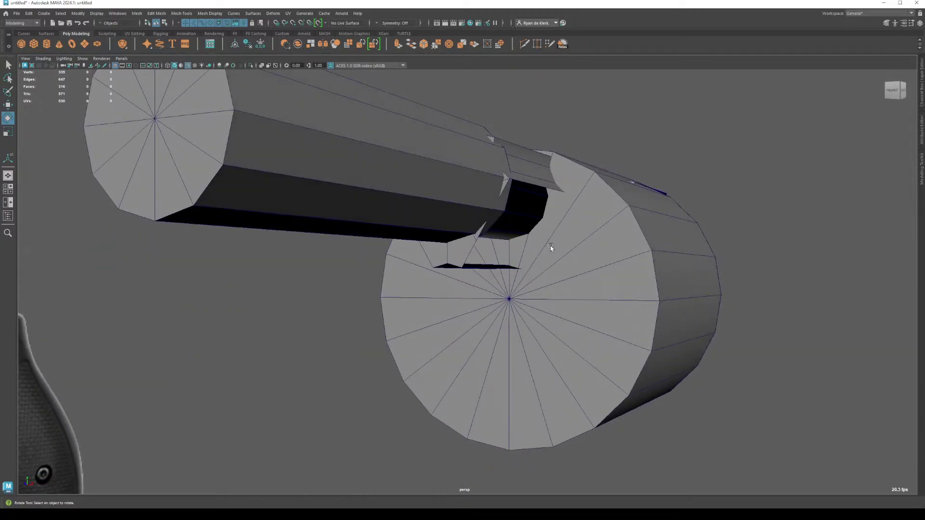
Step: Scale the guide cylinder uniformly from its top-edge pivot to match the drum's height in the side reference image
left_click(550, 245)
key("w")
left_click_drag(571, 209, 548, 224, "alt")
key("r")
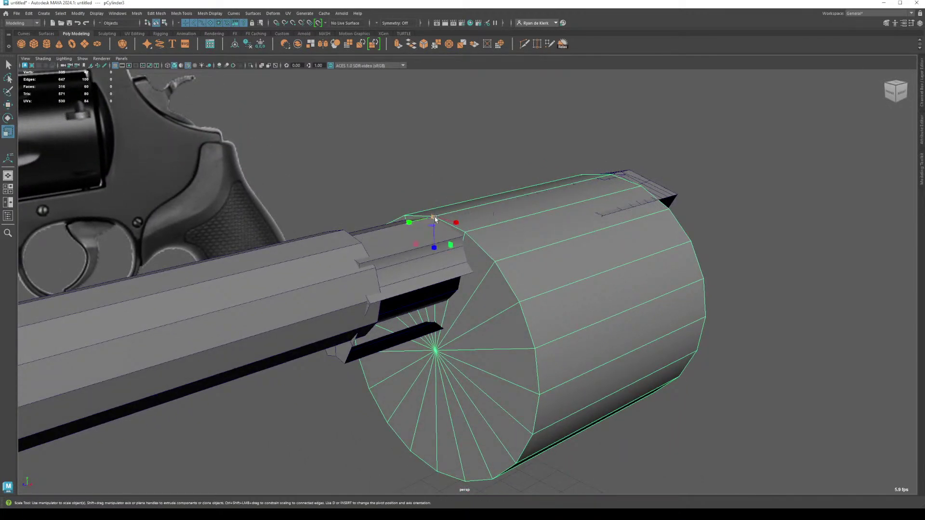
left_click_drag(434, 217, 450, 220)
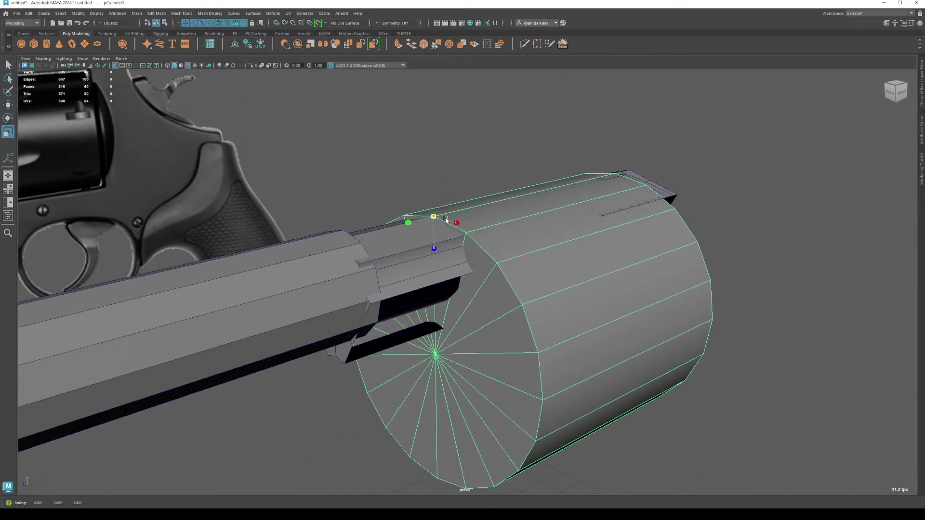
key("space")
key("space")
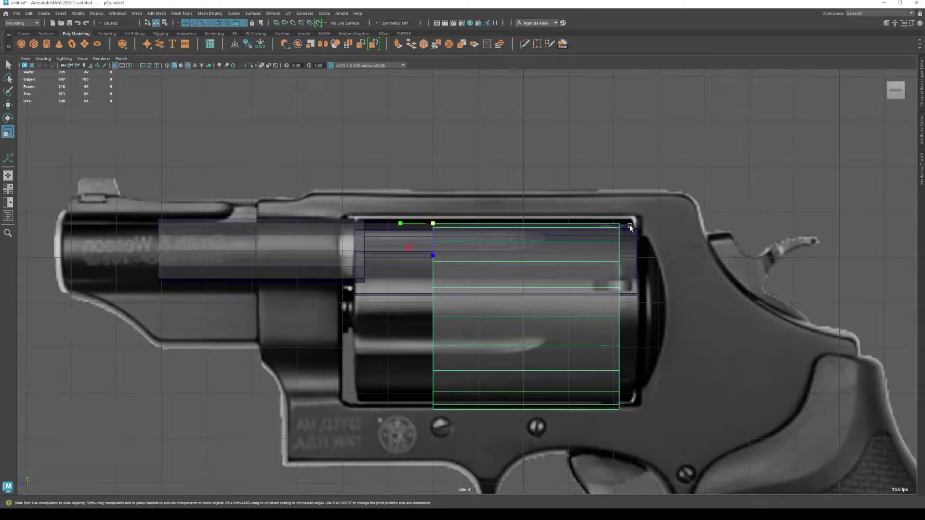
left_click_drag(432, 223, 420, 224)
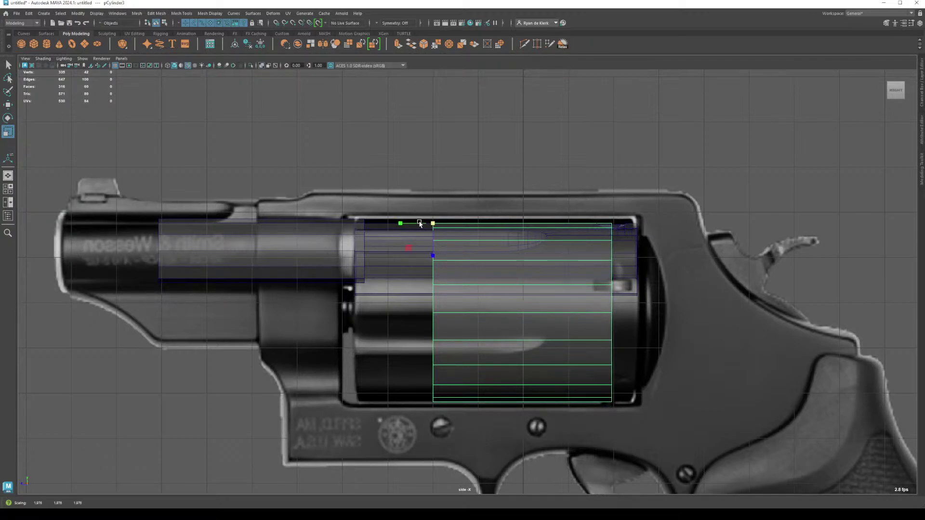
Step: Examine in perspective how the front drum segment and its bottom strip sit against the guide cylinder's center
left_click(9, 177)
left_click_drag(382, 286, 400, 277, "alt")
left_click(275, 271)
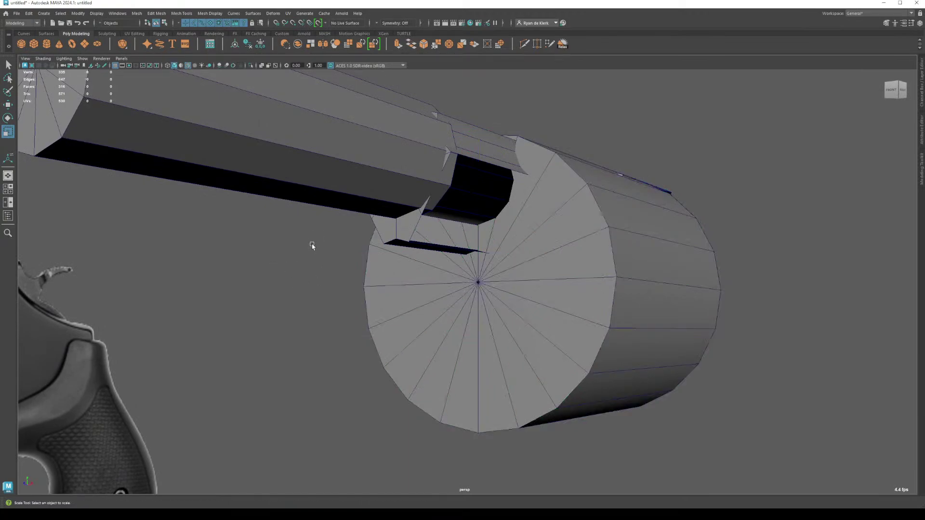
right_click_drag(313, 246, 403, 271, "alt")
left_click_drag(403, 271, 419, 199, "alt")
left_click(407, 145)
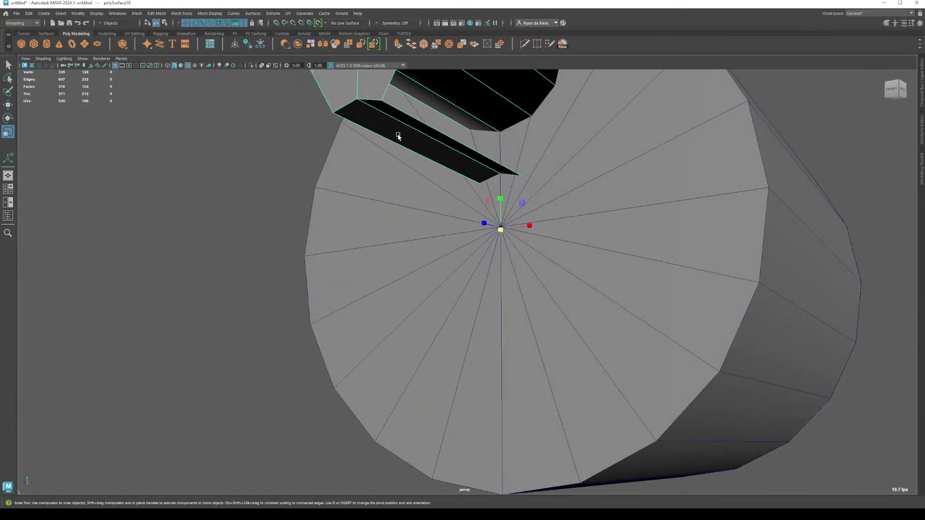
right_click_drag(398, 136, 403, 130)
left_click_drag(457, 134, 476, 259)
Step: Delete the guide cylinder around the drum segments
left_click(393, 342)
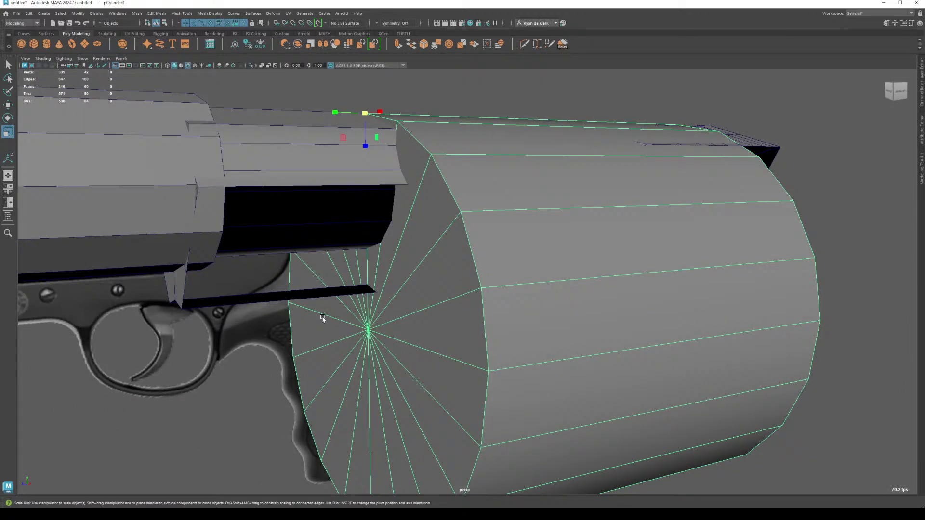
left_click(312, 223)
right_click_drag(561, 277, 586, 253)
key("Delete")
Step: Extract the narrow bottom strip faces of the front drum segment into a separate object
left_click(467, 160)
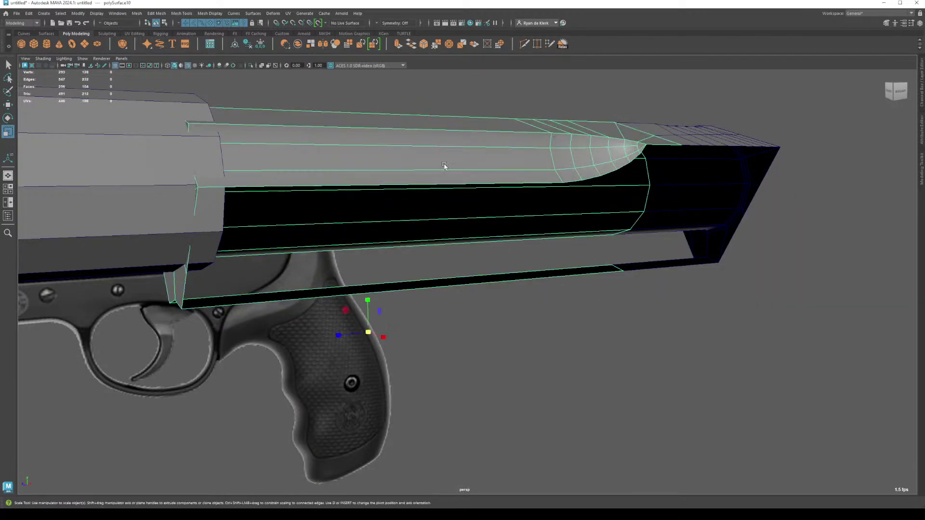
right_click_drag(444, 191, 442, 234)
left_click_drag(408, 268, 454, 323)
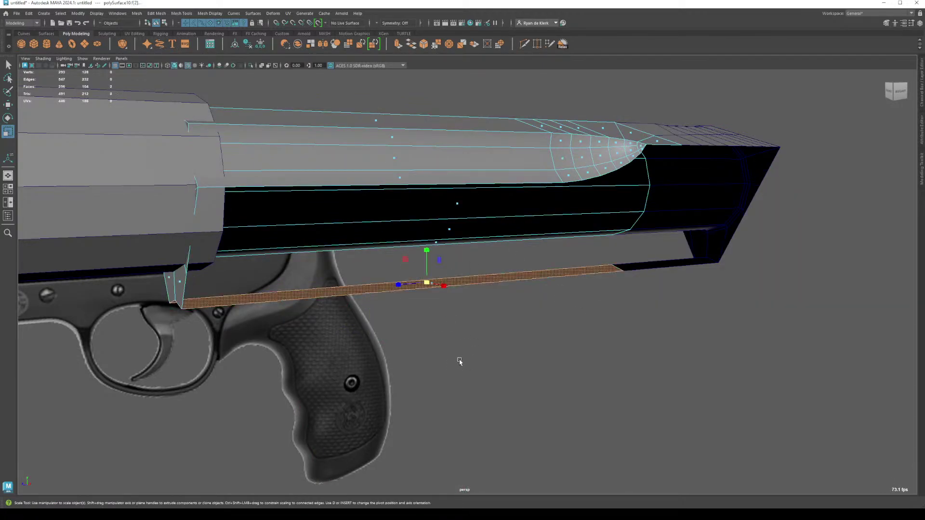
key("f")
right_click_drag(396, 282, 397, 412, "shift")
key("w")
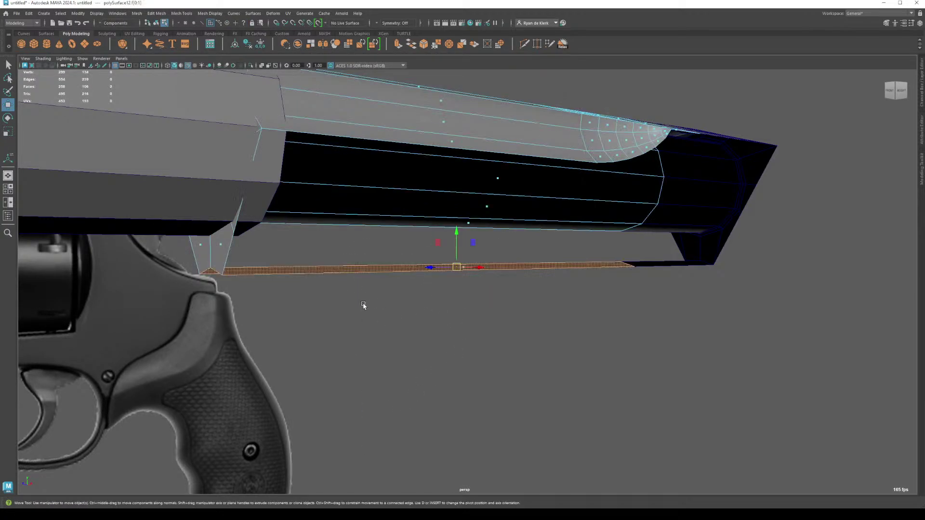
Step: Return to object selection and select only the extracted bottom strip
right_click_drag(402, 120, 435, 107)
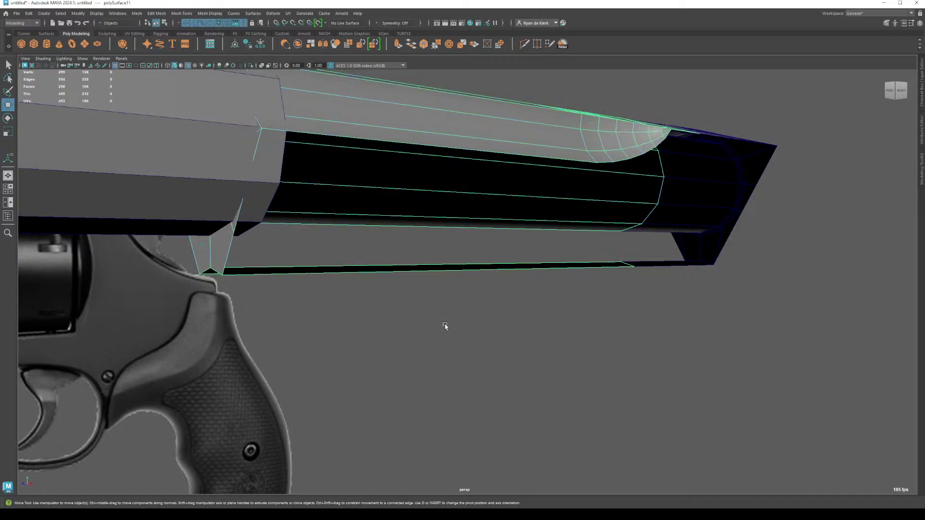
left_click(441, 324)
key("ctrl+z")
left_click(417, 124, "ctrl")
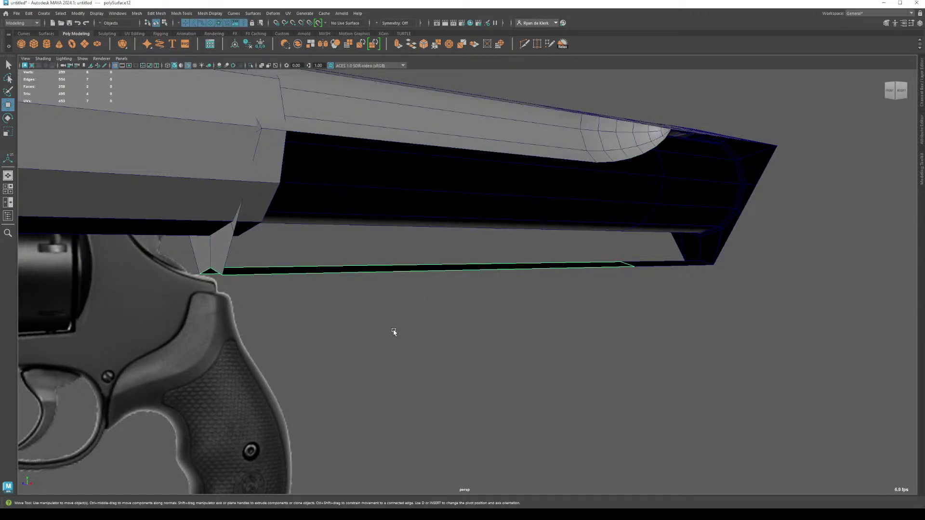
left_click_drag(238, 207, 256, 208, "alt")
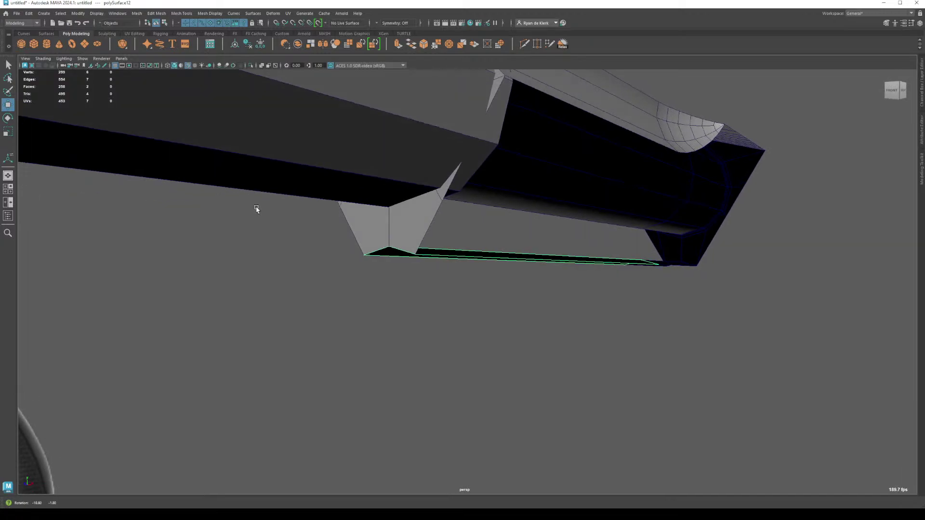
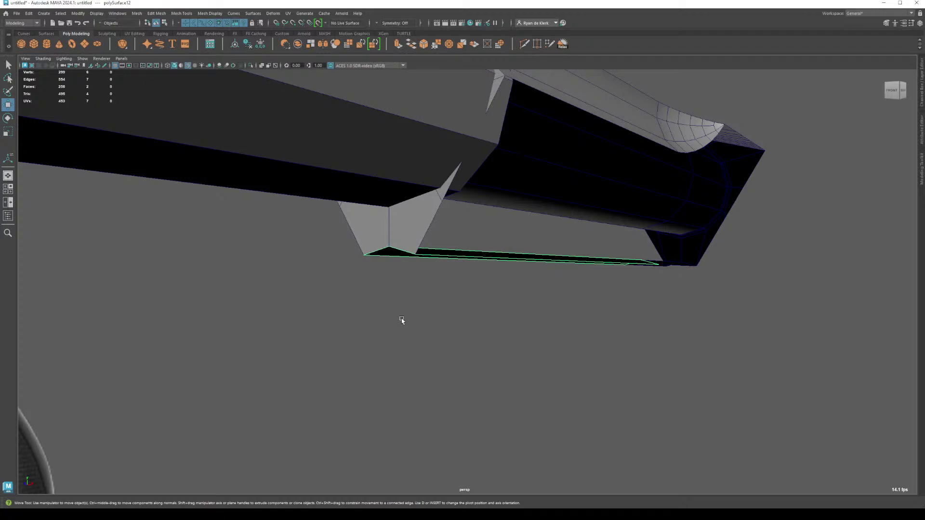
Step: Create a polygon cylinder, raise it to the drum's center height in side view, and rotate it 90 degrees about X
left_click(46, 44)
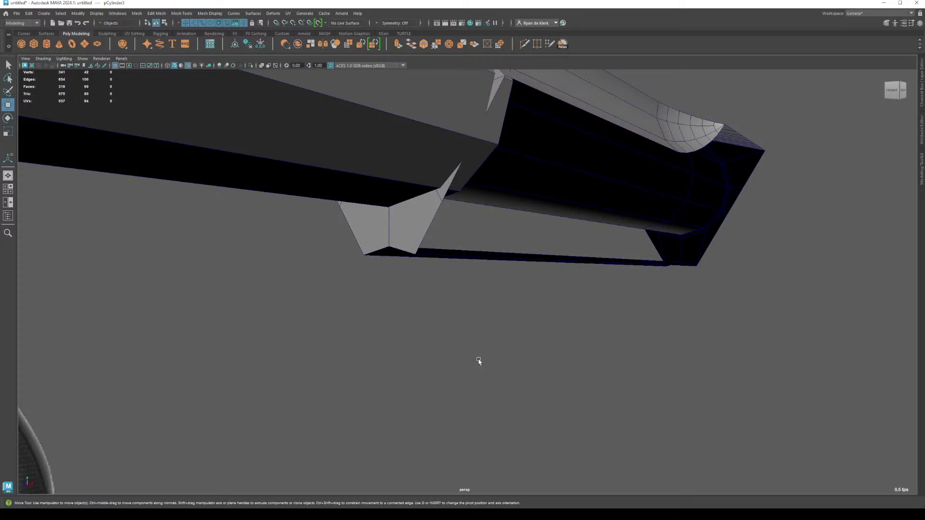
key("space")
scroll(593, 421, "down", 5)
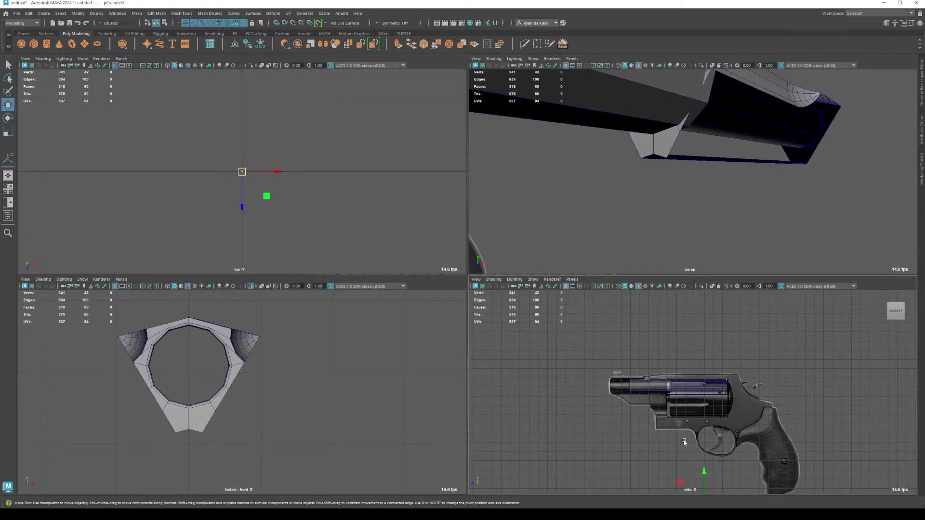
key("space")
left_click_drag(490, 471, 492, 273)
key("e")
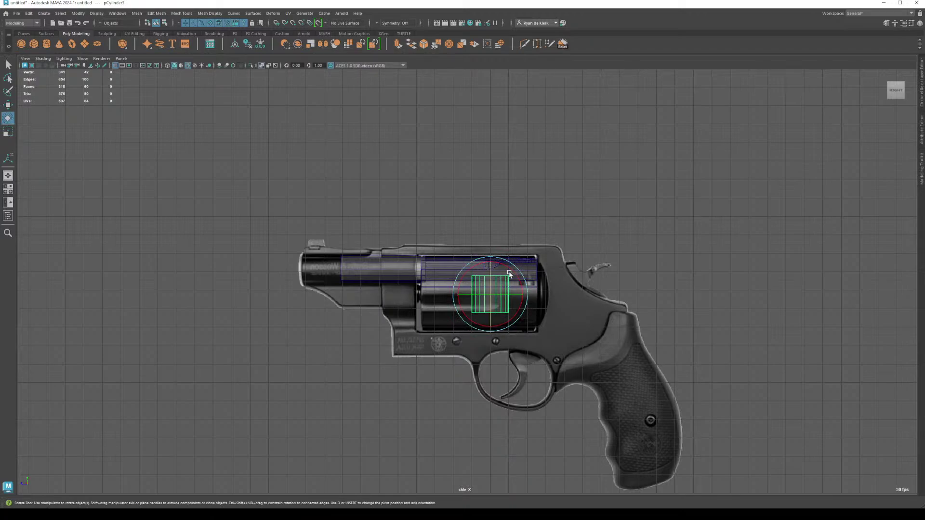
left_click_drag(492, 271, 464, 260)
key("w")
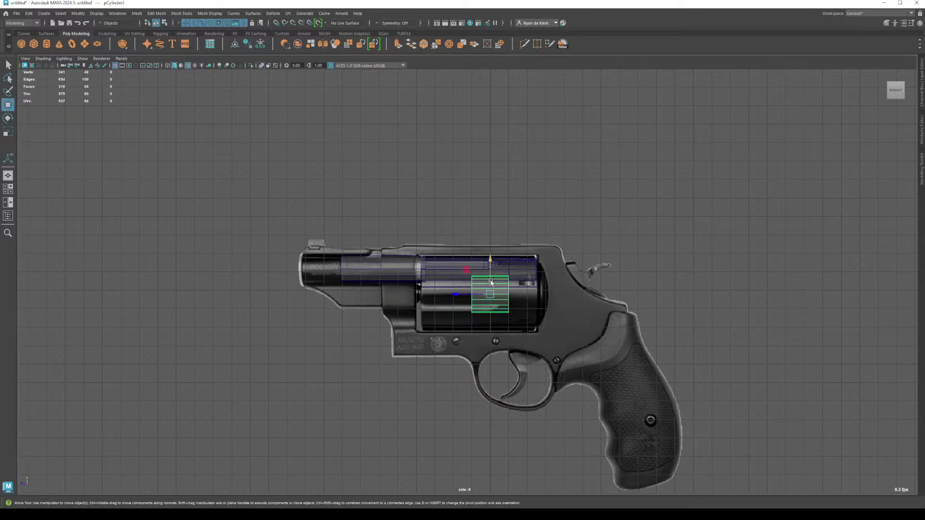
Step: Shift the new cylinder toward the front of the drum and scale it uniformly to about 0.6
key("r")
key("w")
left_click_drag(462, 295, 430, 295)
key("r")
left_click(7, 175)
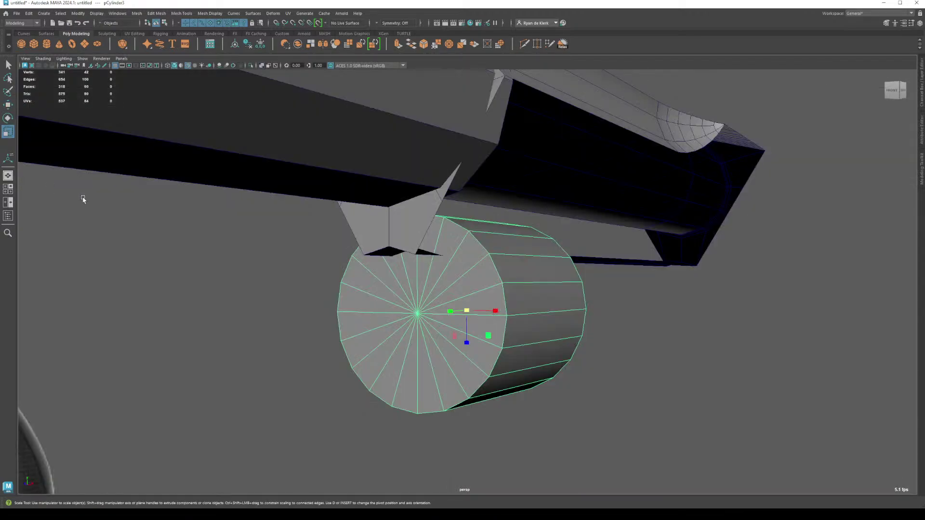
left_click_drag(460, 314, 405, 292)
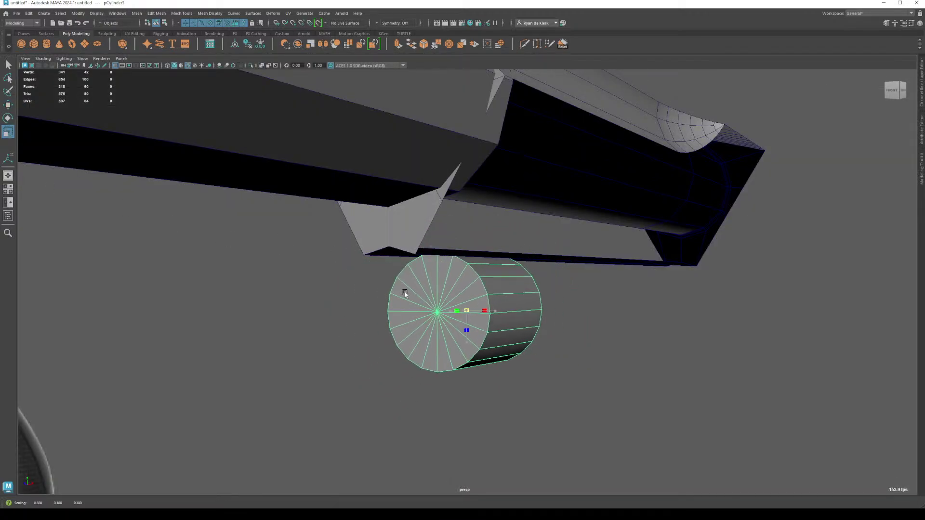
Step: Set the new cylinder's axis subdivisions to 12
left_click(921, 84)
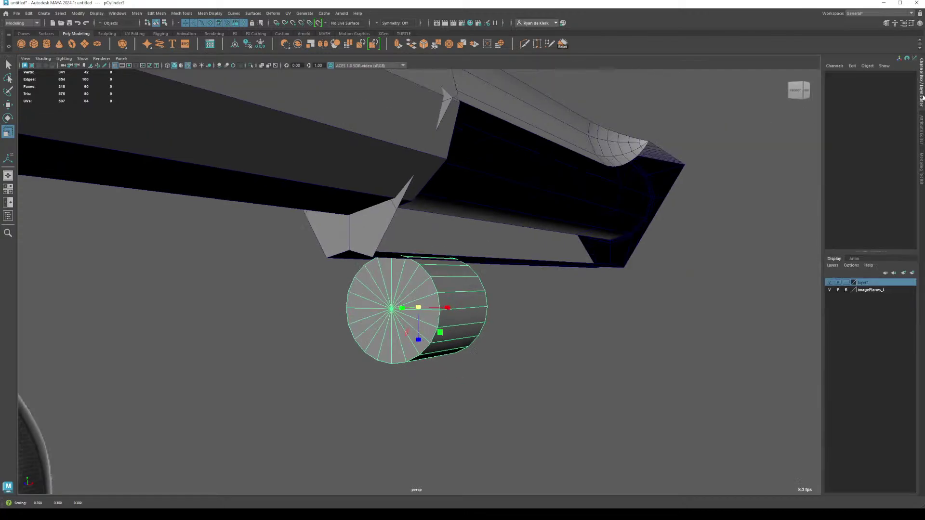
left_click(840, 155)
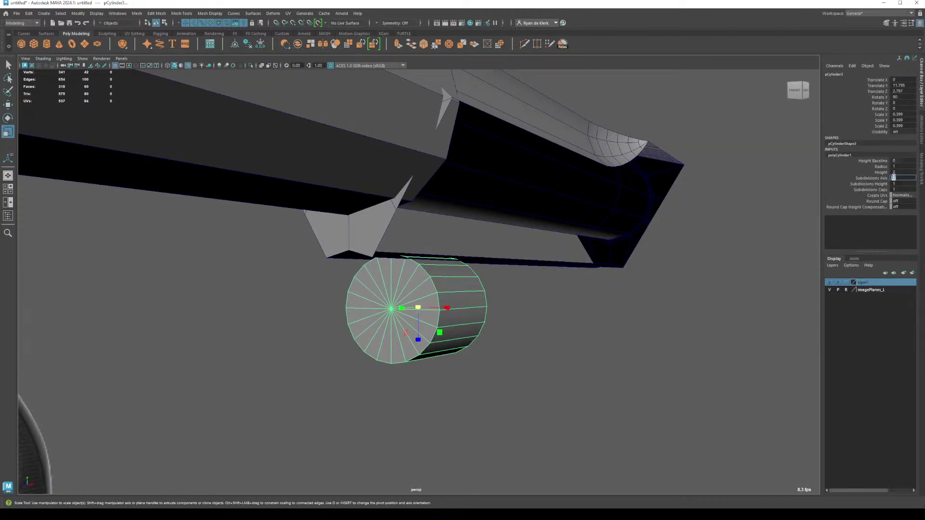
type("12")
key("Return")
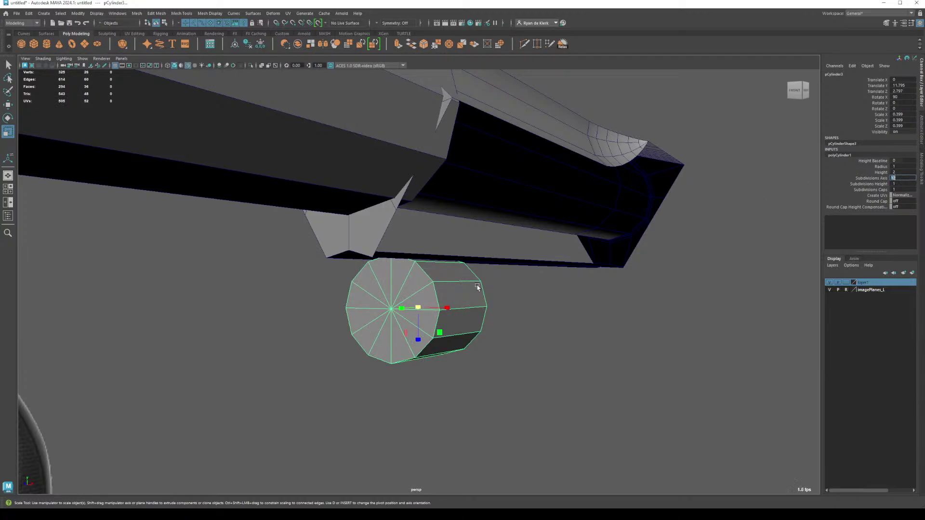
Step: Move the 12-sided cylinder forward in side view to the drum's front edge, about 3.36 in Translate Z
left_click_drag(436, 288, 517, 305, "alt")
key("f")
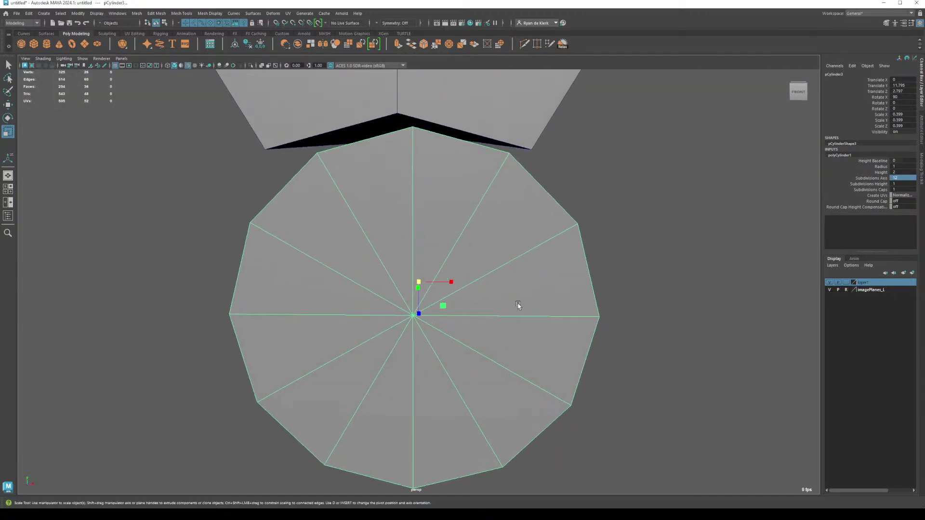
key("space")
key("space")
scroll(467, 293, "up", 5)
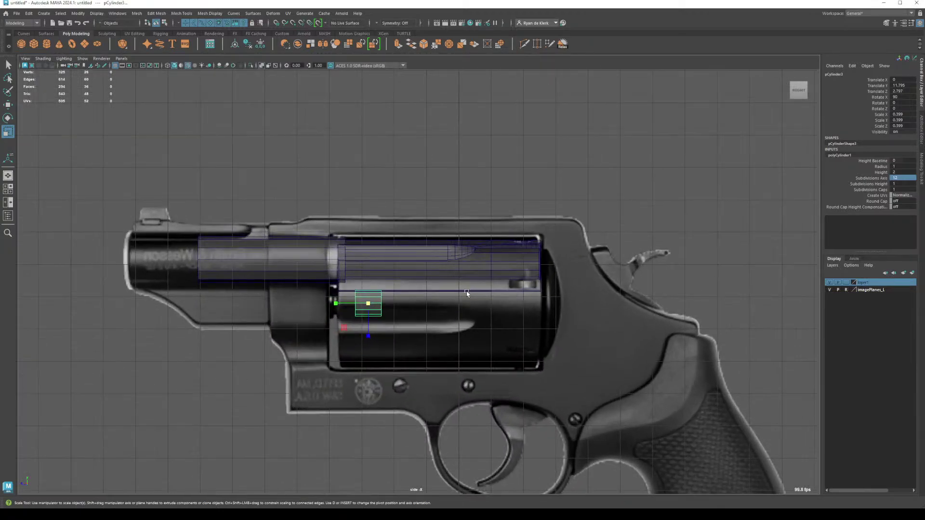
scroll(467, 294, "up", 3)
key("w")
left_click_drag(283, 327, 244, 318)
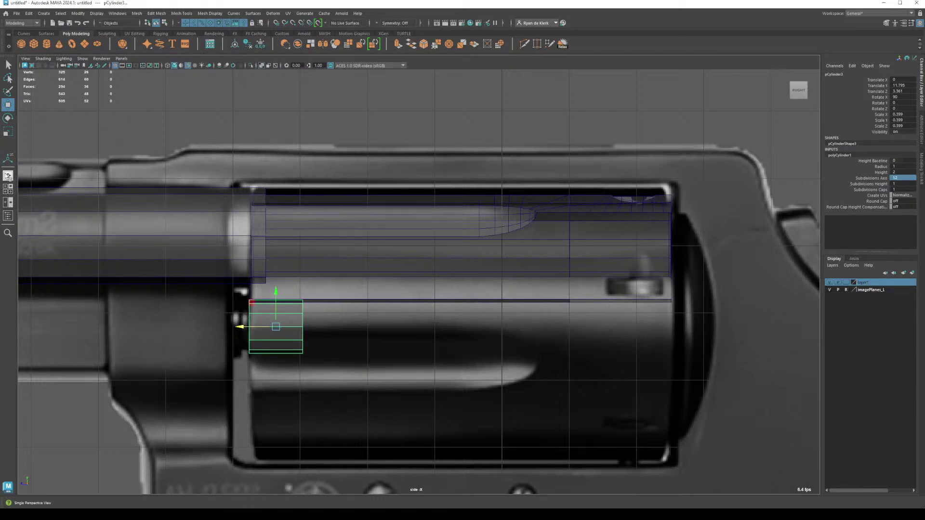
Step: Raise the cylinder to about 11.81 in Translate Y so its top faces meet the front drum segment's bottom strip
left_click(8, 175)
left_click_drag(625, 375, 607, 372, "alt")
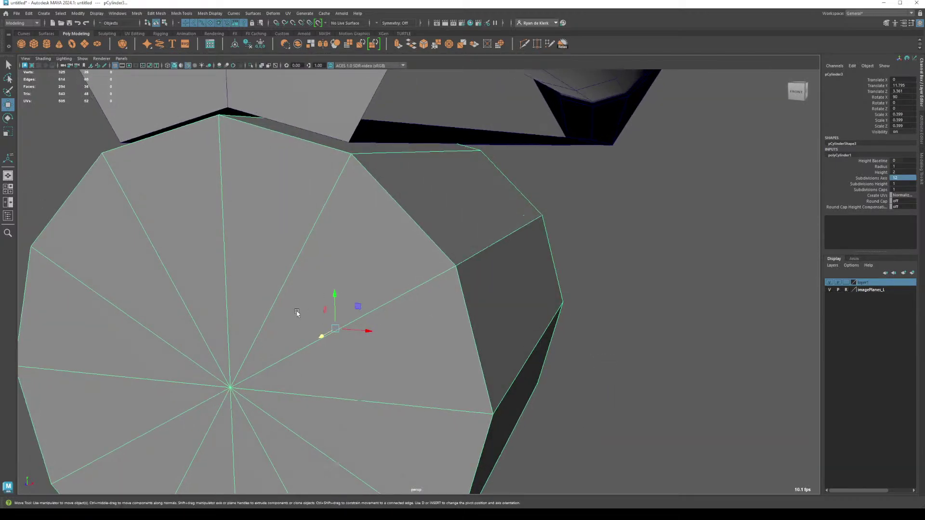
left_click_drag(336, 299, 337, 290)
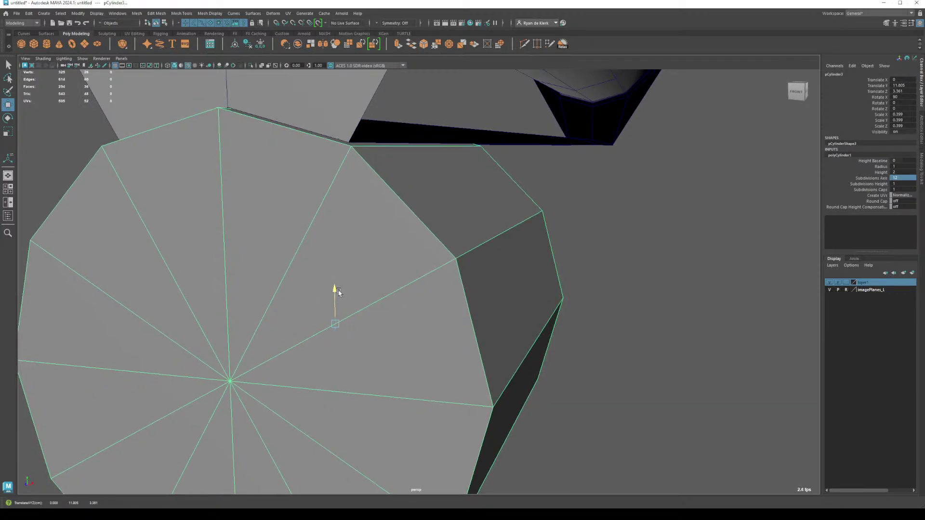
right_click_drag(619, 386, 342, 268, "alt")
left_click_drag(342, 268, 326, 263, "alt")
Step: Select and delete the extracted bottom strip of the front drum segment
key("space")
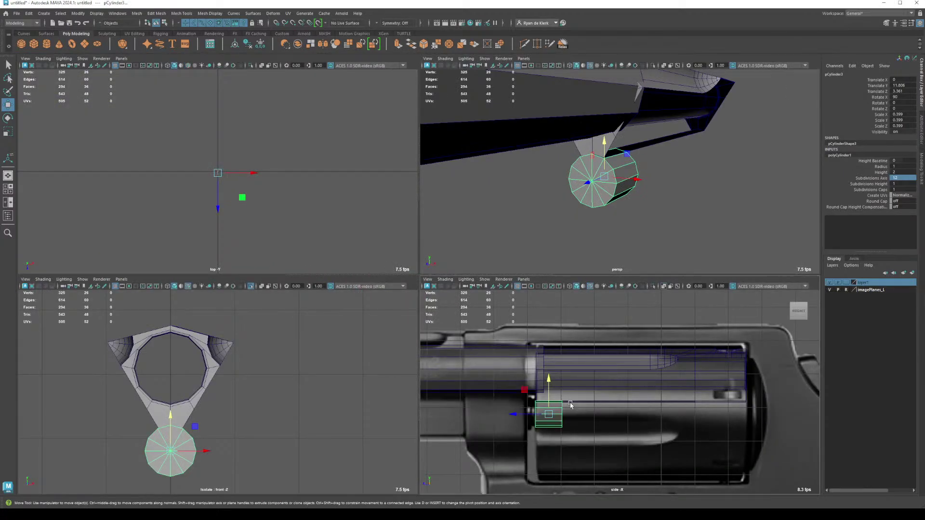
key("space")
key("space")
left_click(667, 146)
left_click(665, 141)
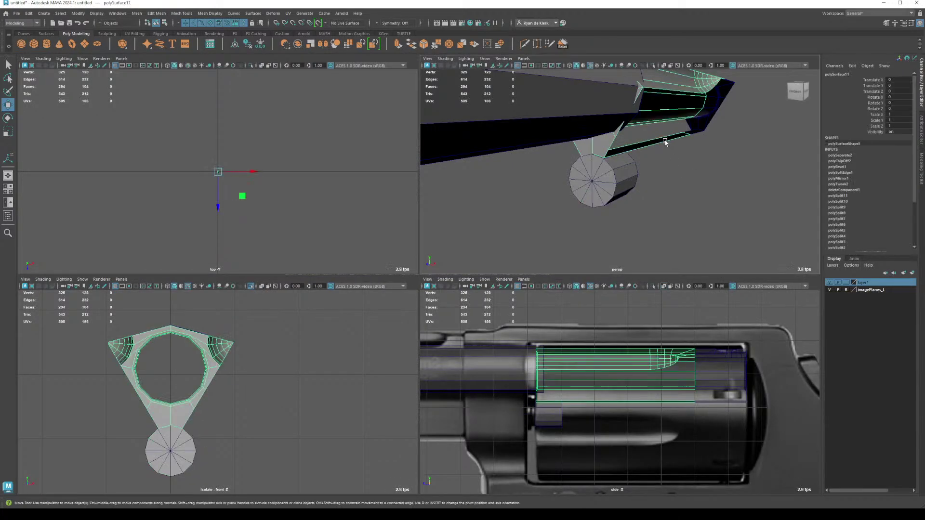
left_click(664, 156)
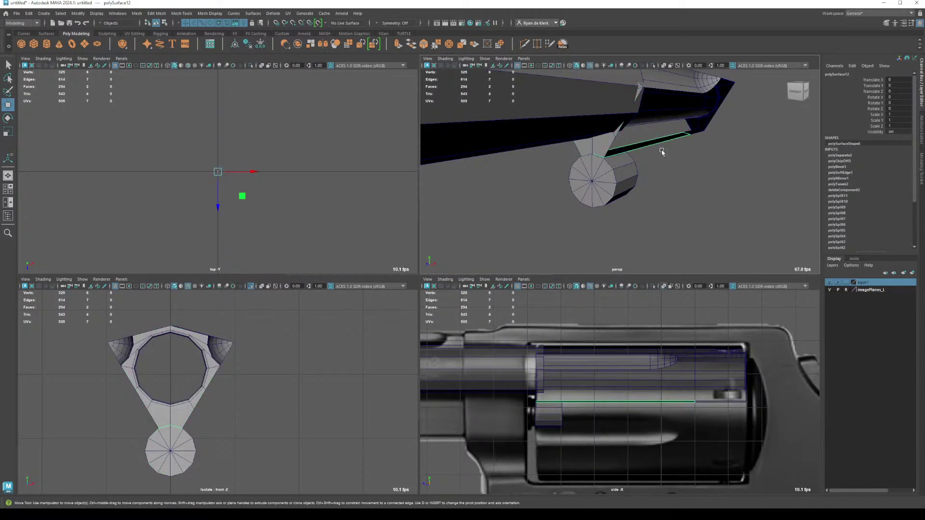
left_click(662, 152)
Step: Clear the front drum segment's construction history and snap its pivot to the center vertex of the 12-sided cylinder
left_click(608, 149)
key("space")
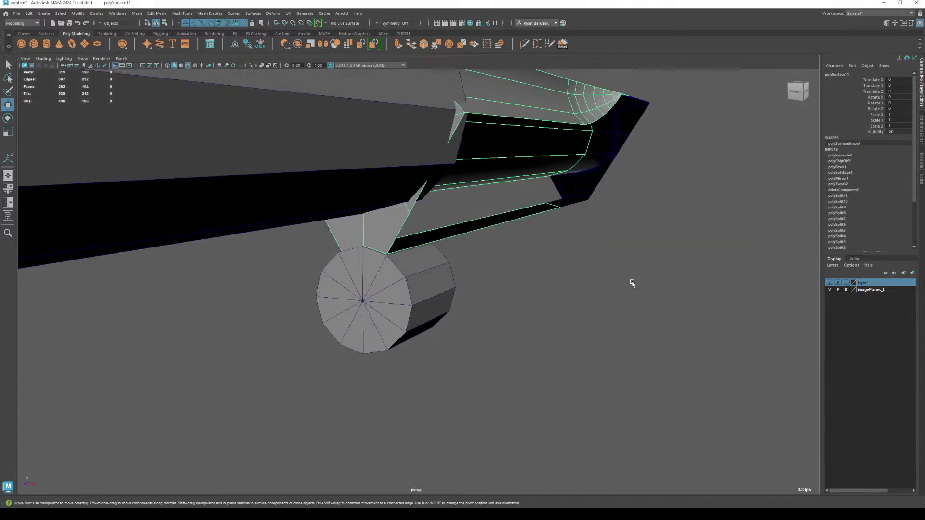
right_click_drag(632, 283, 538, 242, "alt")
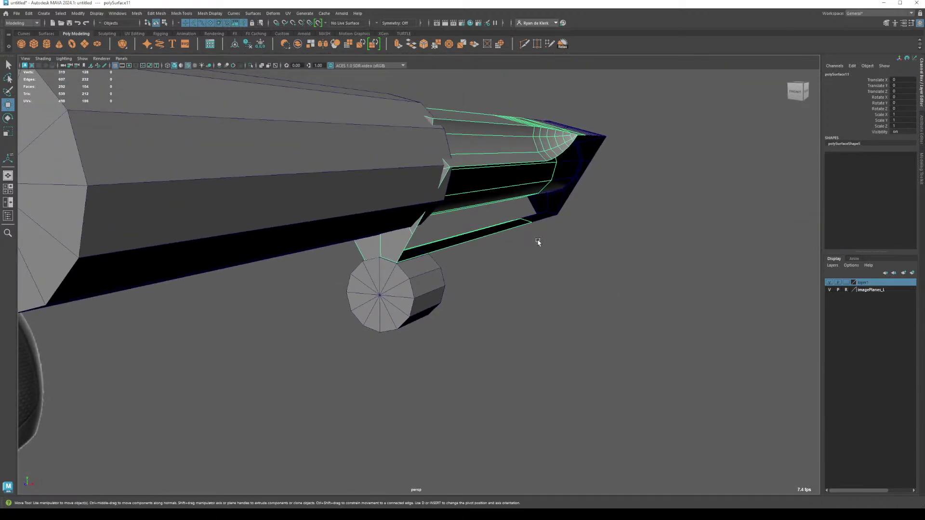
key("d")
key("v")
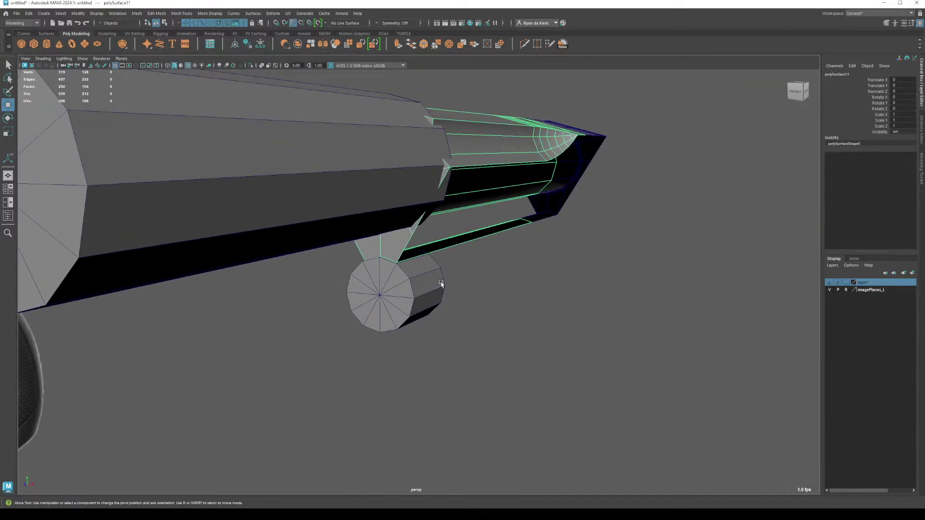
middle_click(385, 297)
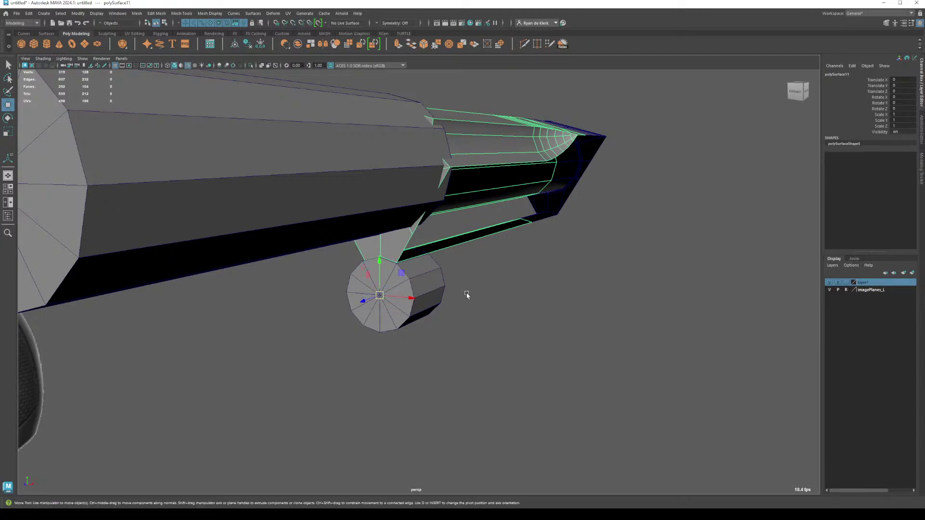
Step: Duplicate the drum segment rotated -60 degrees about Z, and repeat the rotated copy to complete a ring of six
key("e")
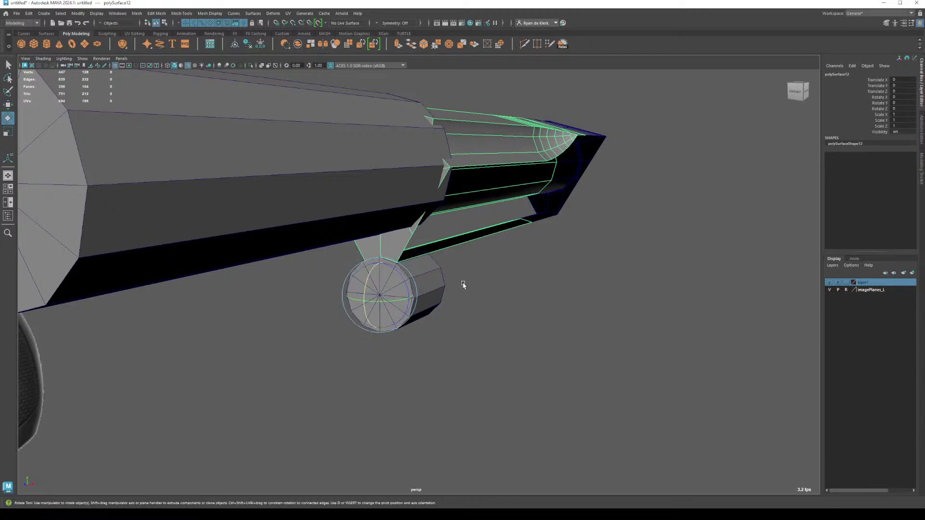
left_click_drag(398, 276, 414, 299)
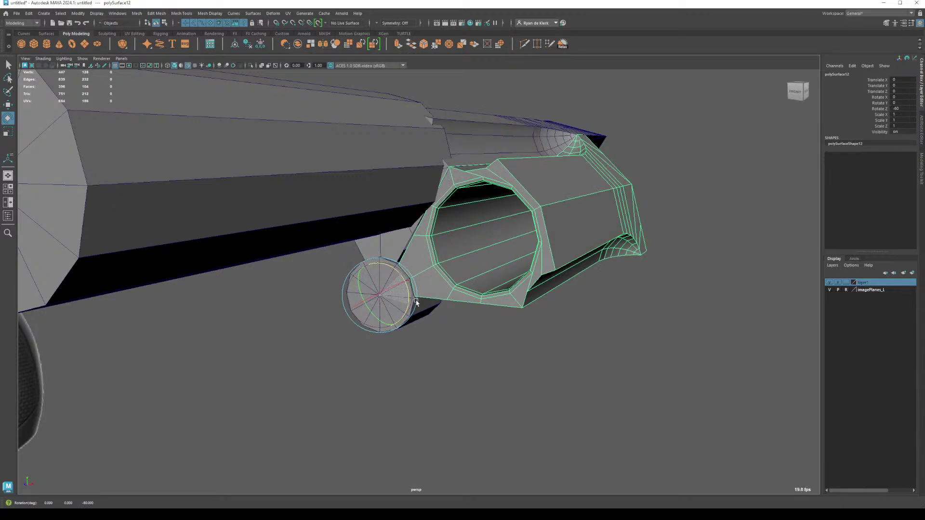
mouse_move(490, 273)
left_mouse_down("alt")
mouse_move(503, 279)
mouse_move(504, 269)
left_mouse_up("alt")
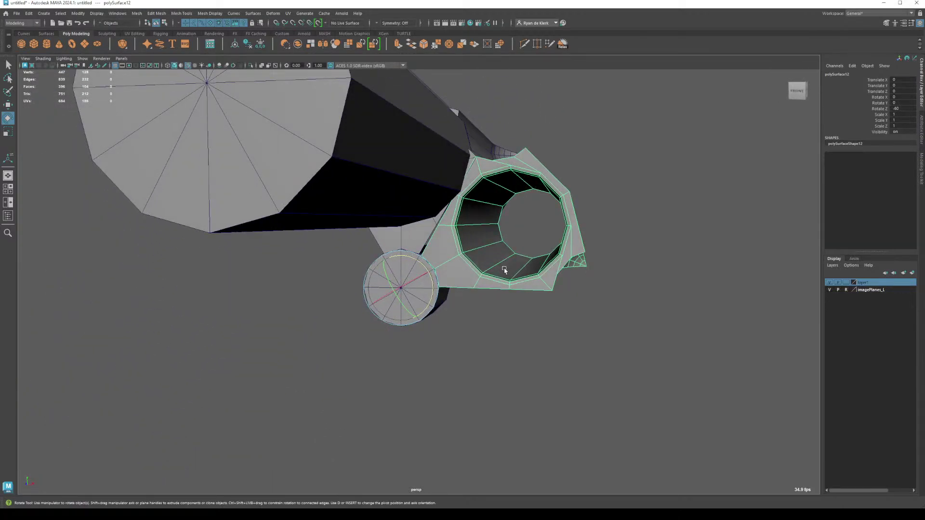
key("shift+d")
key("shift+d")
key("shift+d")
key("shift+d")
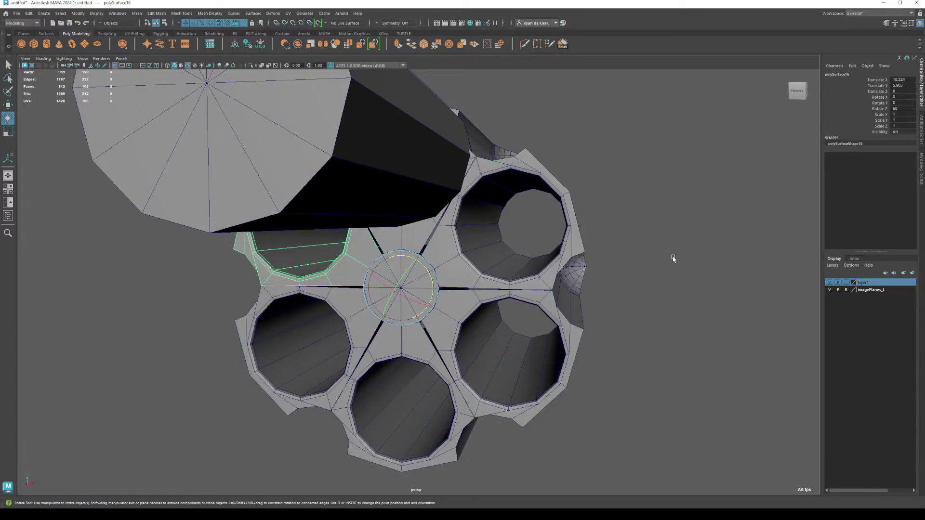
Step: Select all six front drum segments around the center cylinder and isolate them in the perspective view
left_click(671, 258)
left_click_drag(540, 268, 585, 286, "alt")
left_click_drag(584, 286, 566, 264, "alt")
right_click_drag(441, 226, 282, 203, "alt")
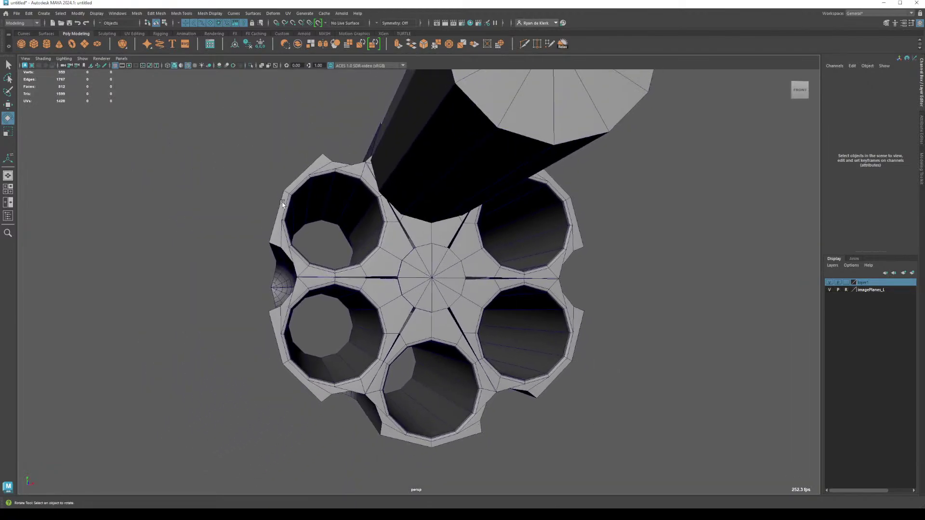
left_click(476, 254)
left_click(487, 301, "shift")
left_click(403, 340, "shift")
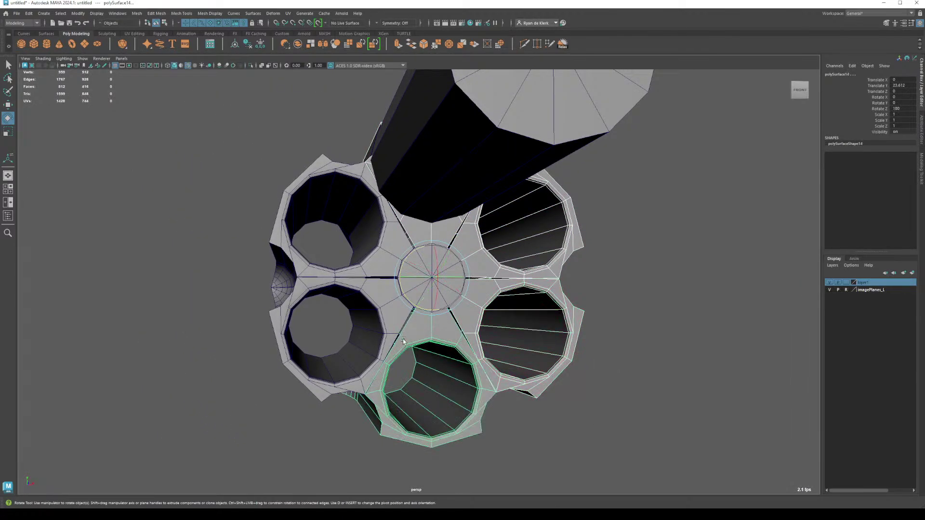
left_click(373, 301, "shift")
left_click(378, 259, "shift")
key("ctrl+1")
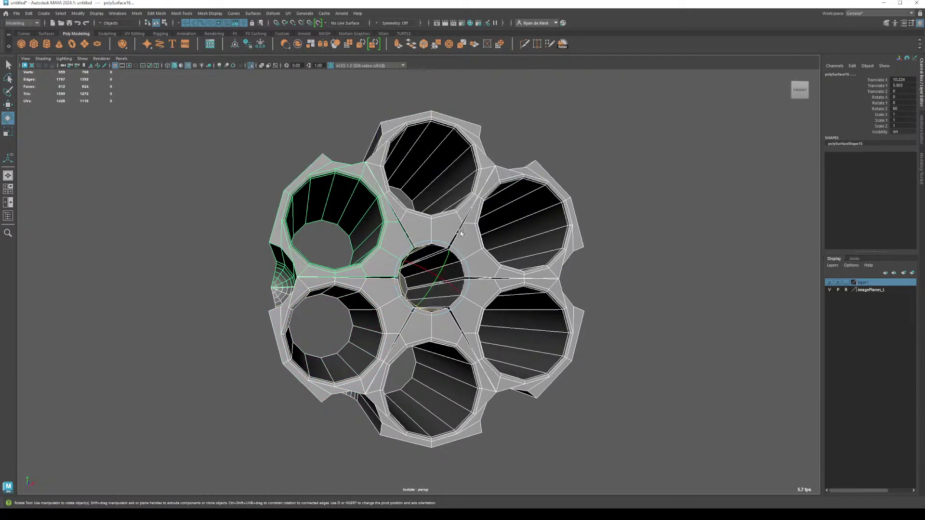
Step: Combine the six isolated drum segments into a single mesh
left_click_drag(378, 259, 458, 241, "alt")
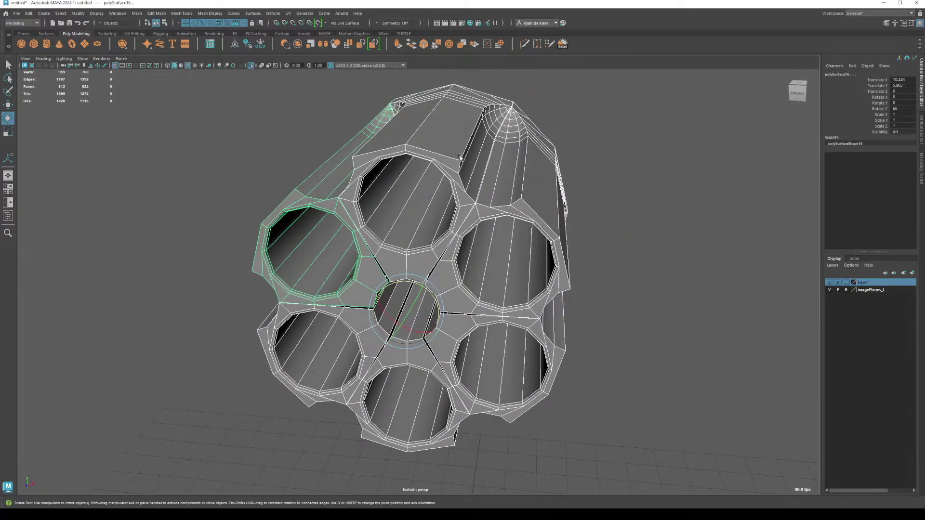
right_click_drag(460, 157, 530, 198, "alt")
left_click(669, 163)
left_click_drag(669, 163, 552, 174, "alt")
left_click(327, 233)
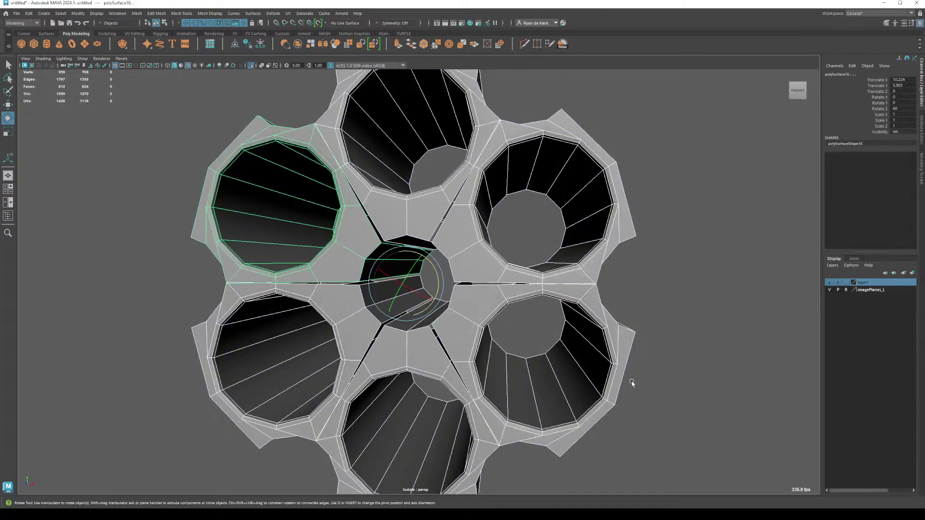
right_click_drag(681, 167, 670, 327, "shift")
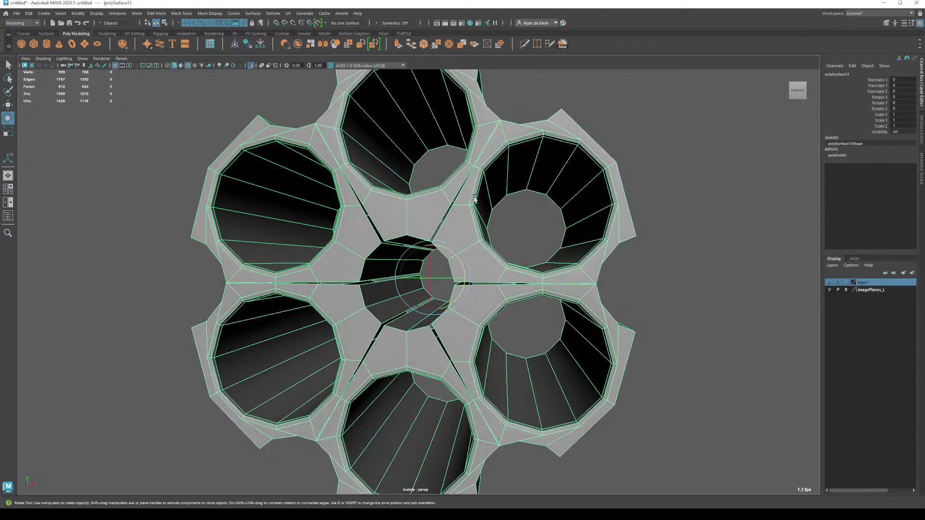
Step: Switch the combined drum to vertex editing and merge the two upper split vertex pairs on the rear rim of the center hole
right_click_drag(371, 183, 487, 265, "alt")
left_click_drag(487, 265, 407, 214, "alt")
scroll(389, 206, "up", 5)
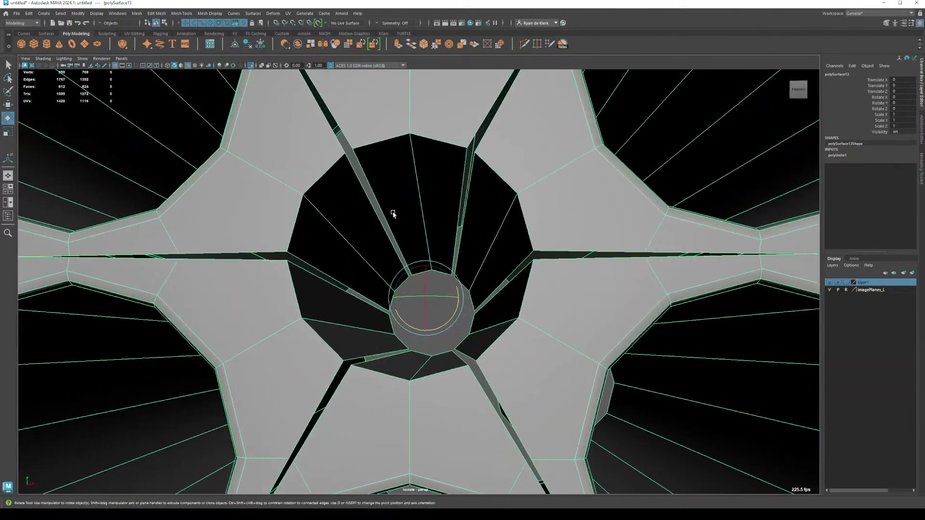
right_click_drag(391, 211, 404, 273)
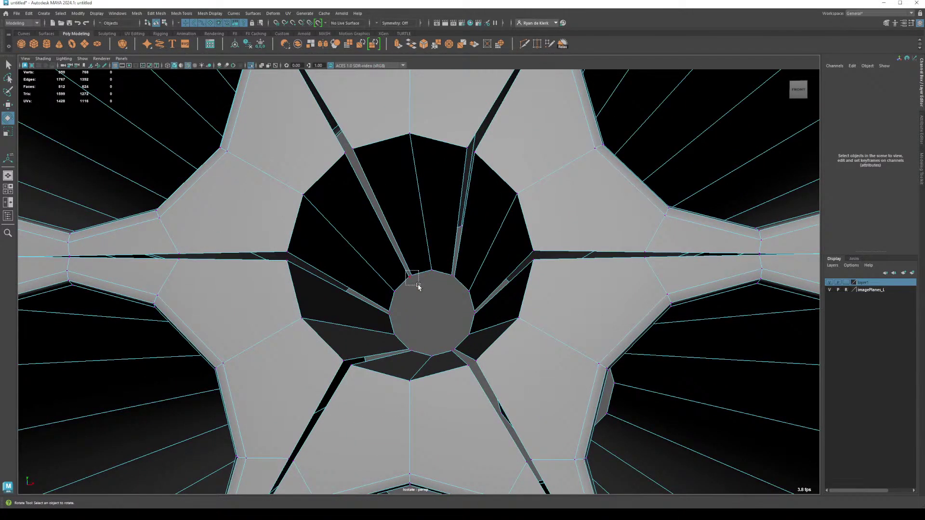
left_click_drag(419, 286, 420, 288)
right_click_drag(448, 316, 447, 268, "shift")
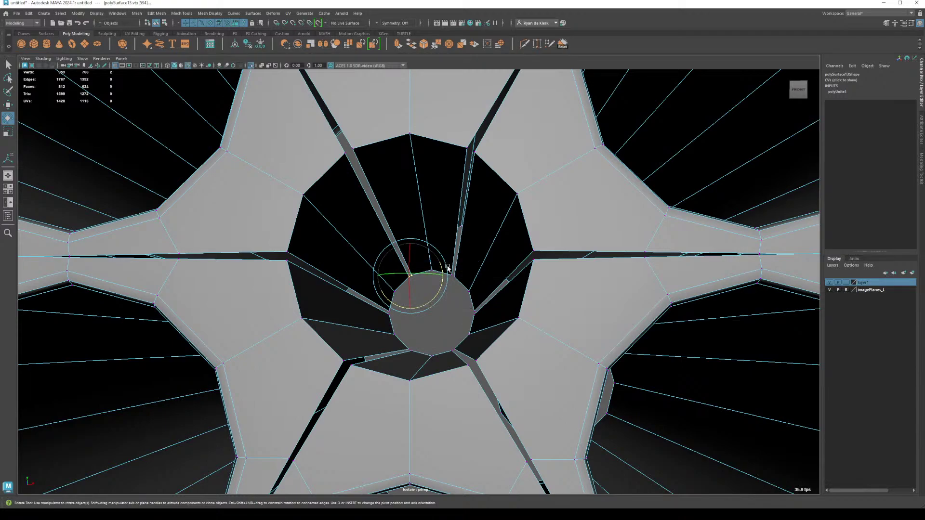
left_click(457, 298)
left_click_drag(447, 268, 474, 303)
key("g")
left_click(431, 325)
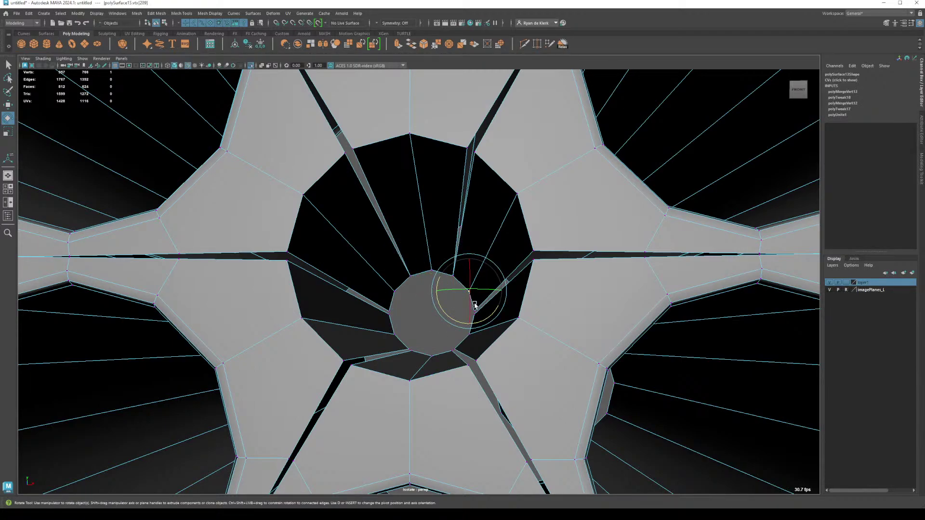
Step: Merge the remaining four split vertex pairs around the rear rim of the drum's center hole
key("q")
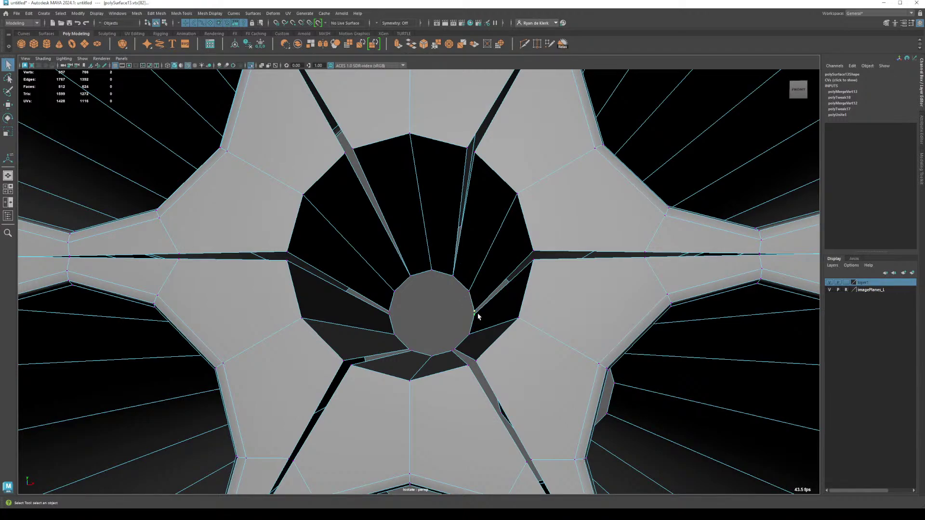
key("g")
left_click_drag(447, 338, 454, 351)
right_click_drag(454, 351, 398, 359, "shift")
right_click_drag(399, 322, 384, 324, "shift")
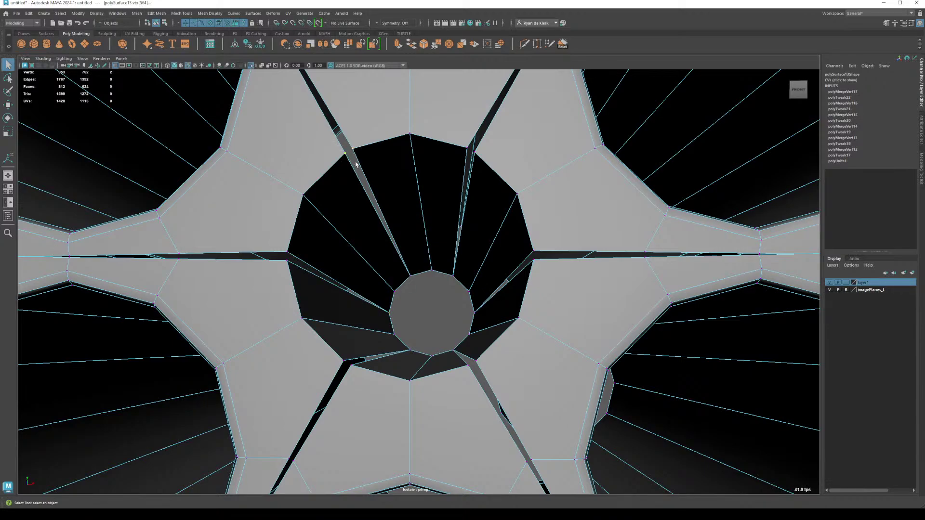
Step: Merge the six split vertex pairs around the front rim of the drum's center hole
right_click_drag(356, 165, 341, 167, "shift")
left_click(467, 146)
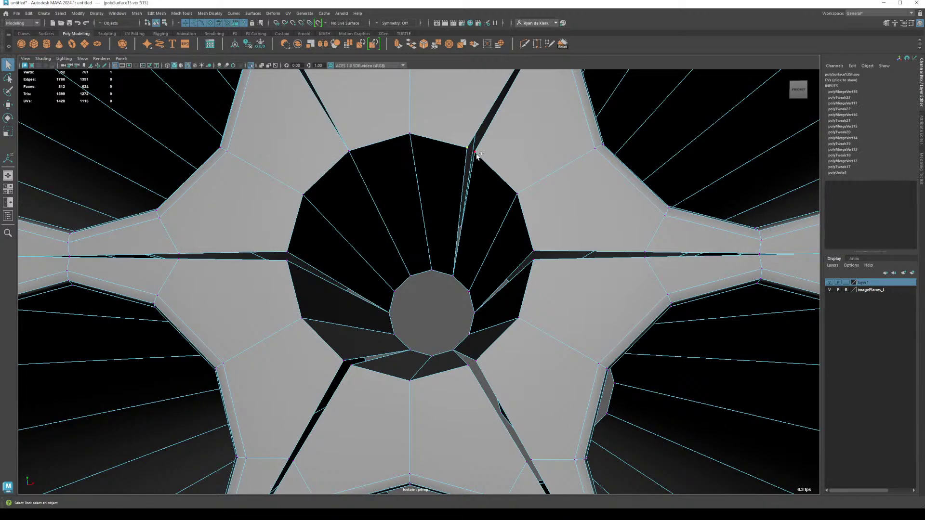
right_click_drag(476, 155, 480, 175, "shift")
scroll(480, 176, "down", 5)
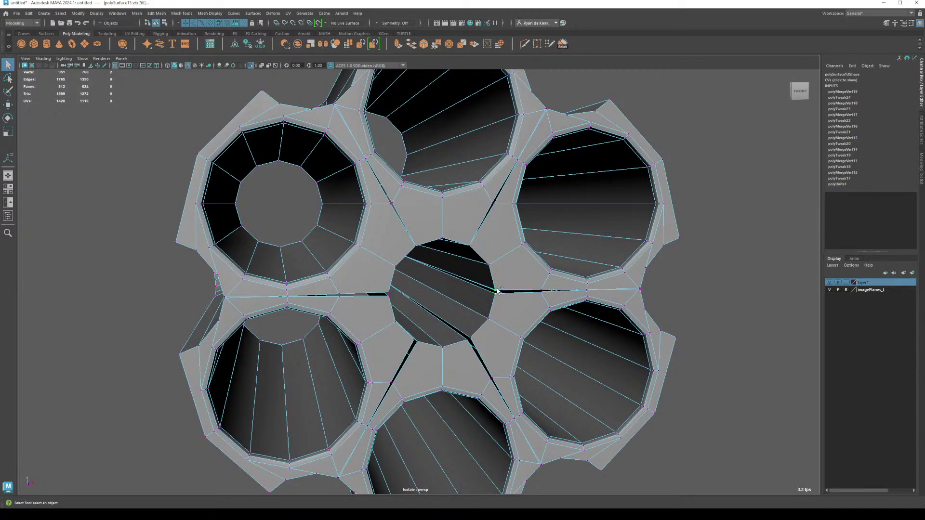
right_click_drag(498, 291, 409, 242, "shift")
left_click_drag(466, 256, 455, 253, "alt")
scroll(421, 252, "up", 5)
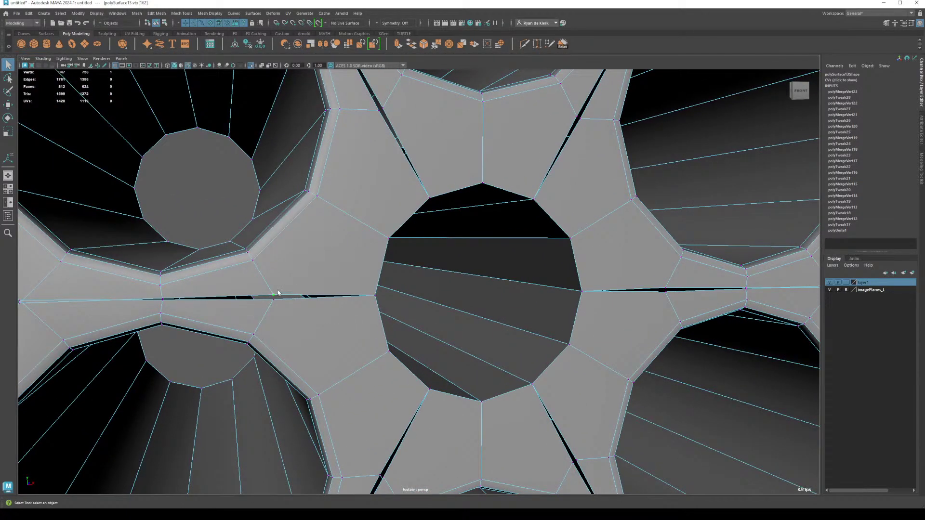
Step: Close the left, upper-left and upper-right seams on the drum's front face by merging their split vertex pairs
key("g")
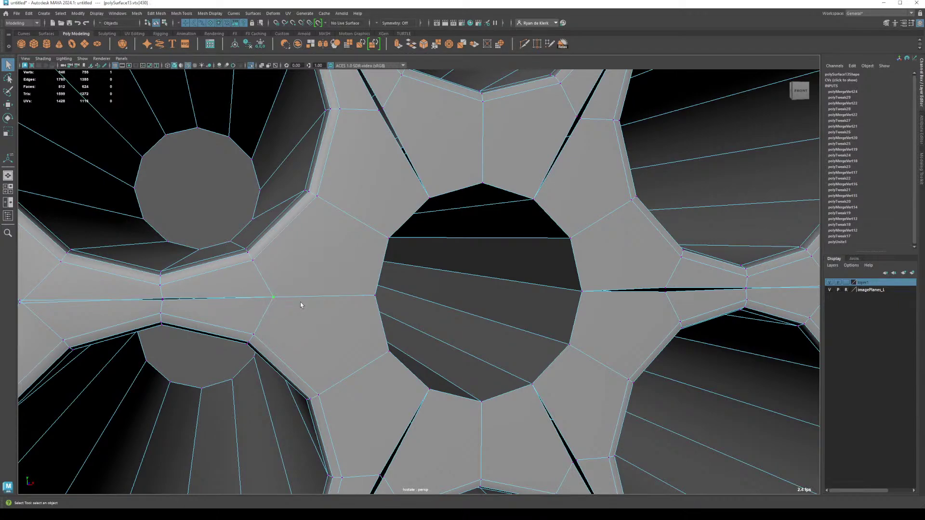
left_click(163, 299)
key("g")
middle_click_drag(320, 230, 397, 419, "alt")
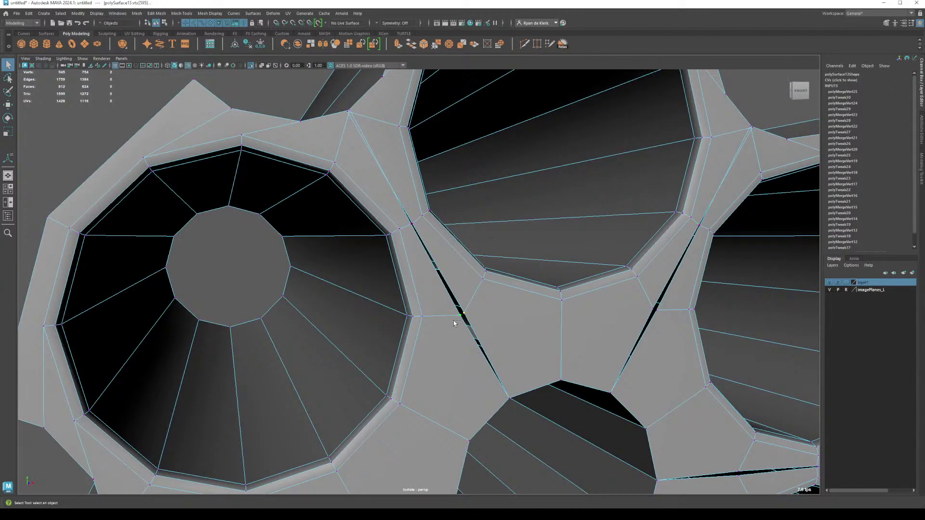
right_click_drag(453, 319, 453, 319, "shift")
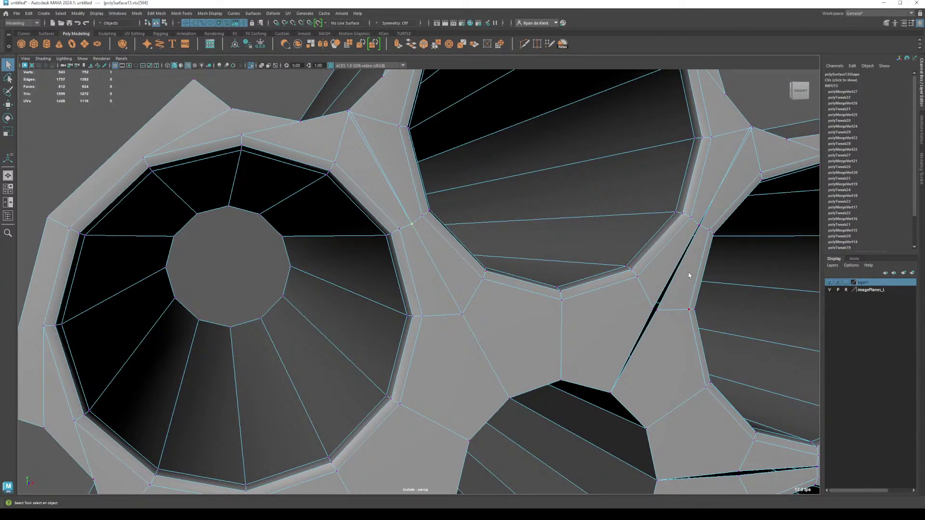
right_click_drag(663, 317, 673, 304, "shift")
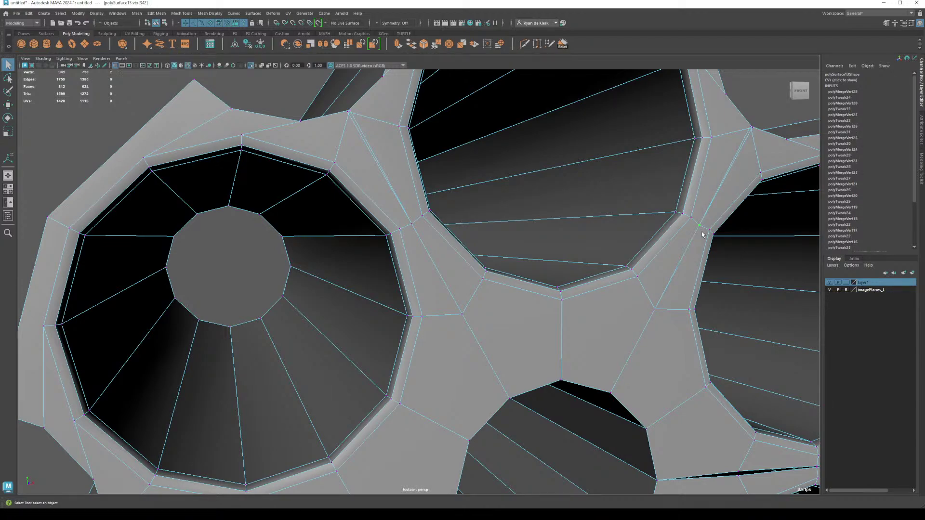
Step: Close the right, lower-right and lower-left seams on the drum's front face by merging their split vertex pairs
scroll(727, 278, "down", 5)
scroll(609, 268, "up", 2)
scroll(516, 307, "up", 5)
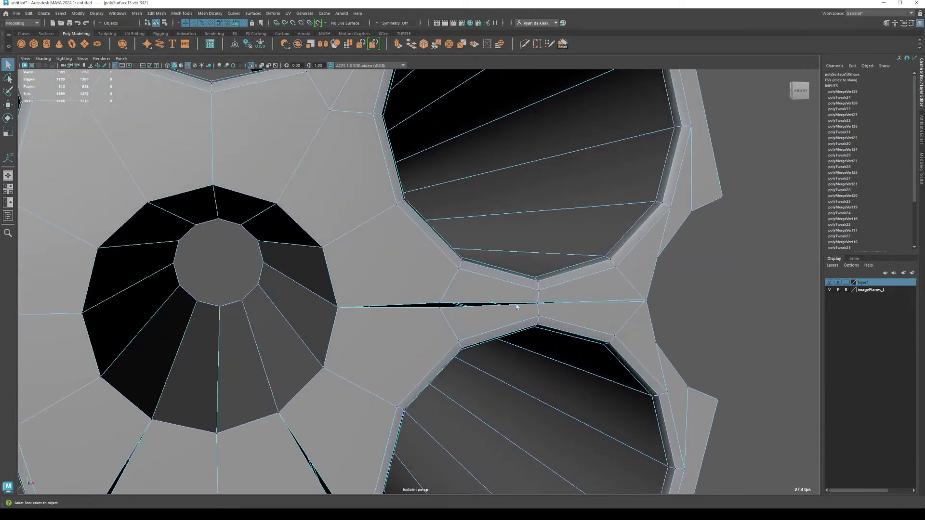
right_click_drag(446, 322, 458, 317, "shift")
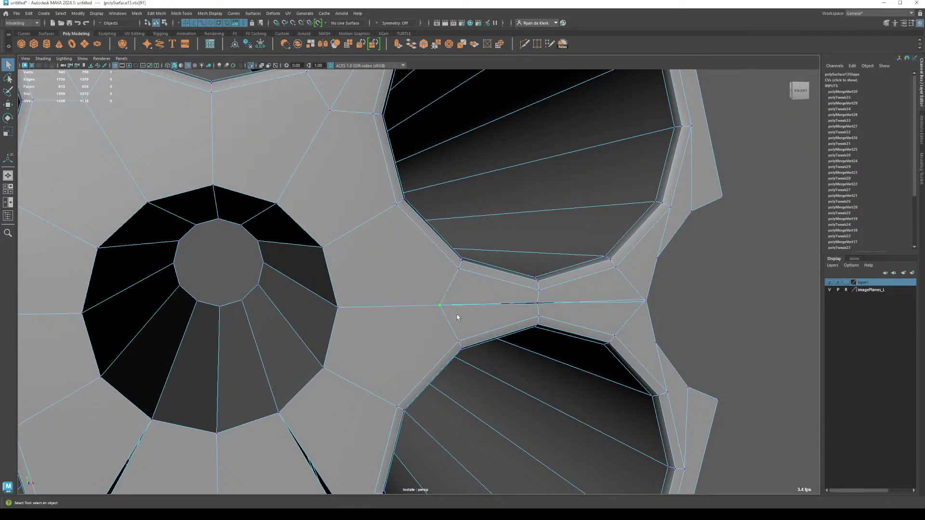
middle_click_drag(421, 349, 515, 260, "alt")
key("g")
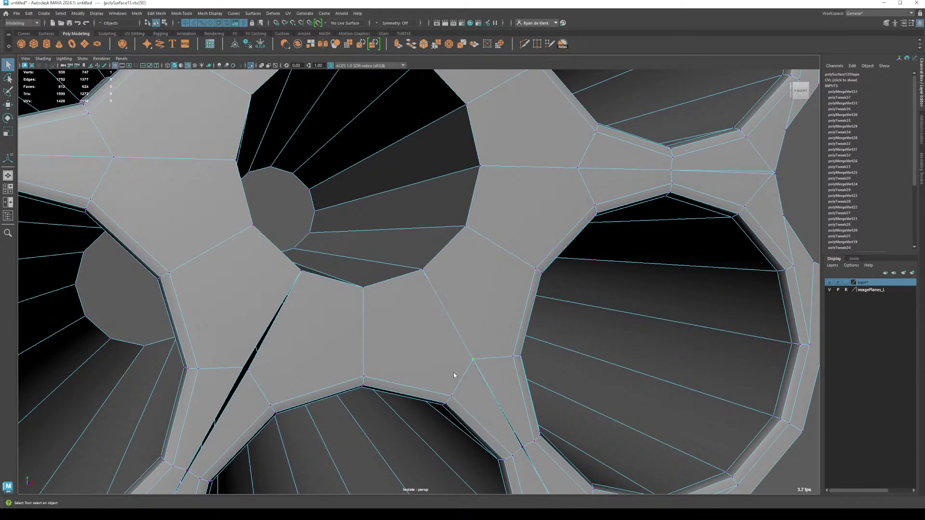
middle_click_drag(370, 383, 554, 303, "alt")
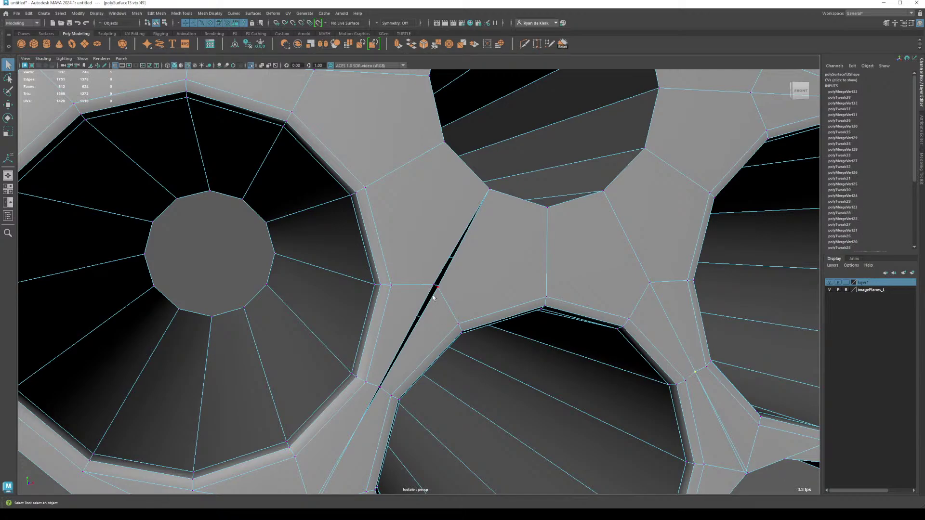
key("g")
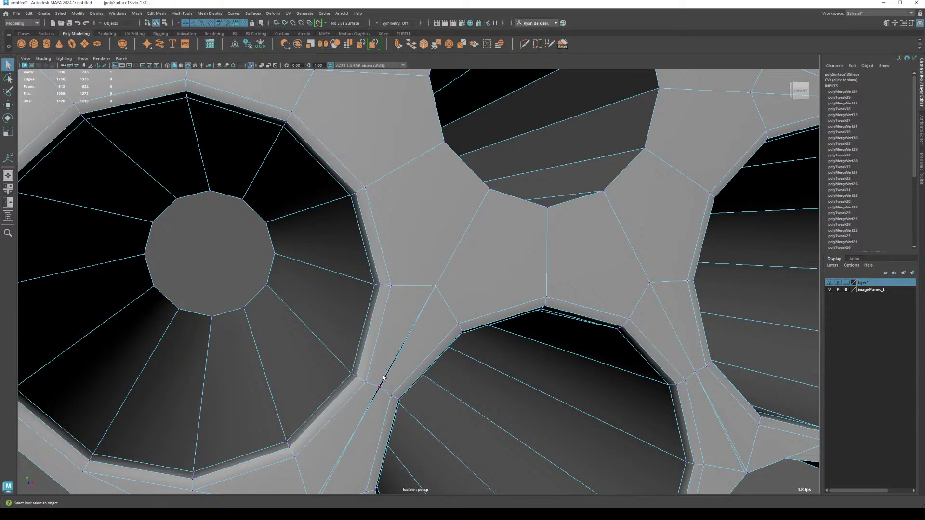
scroll(409, 392, "down", 5)
left_click_drag(423, 398, 425, 334, "alt")
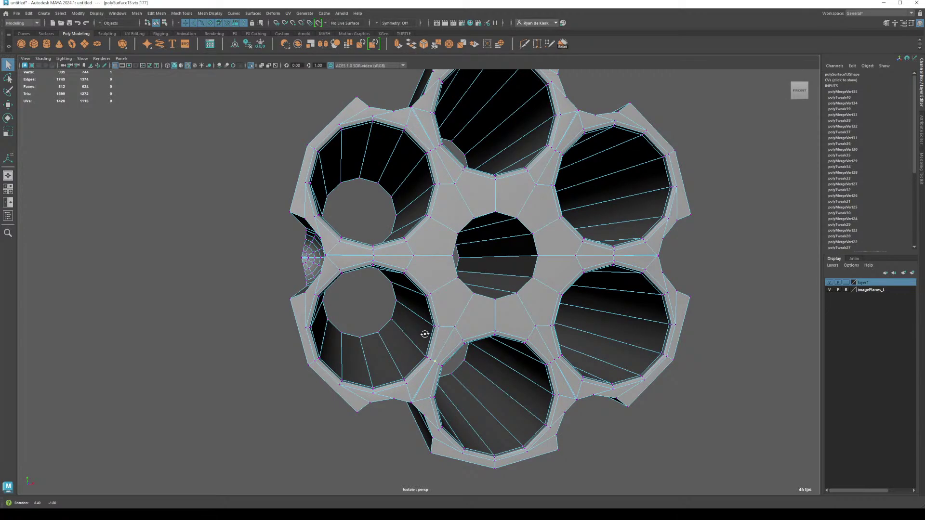
Step: Select all vertices of the drum and merge them with a distance threshold of 0.01
scroll(521, 346, "down", 4)
key("w")
right_click(460, 225)
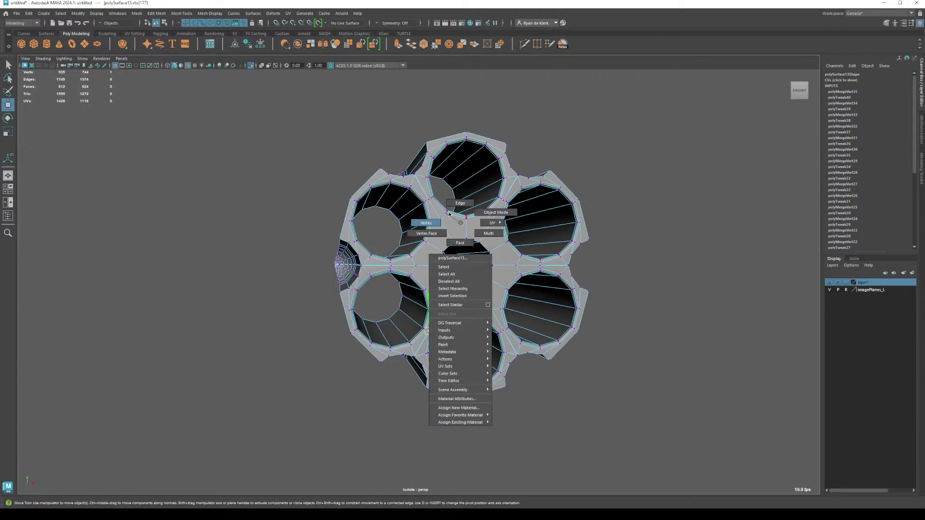
left_click(449, 214)
left_click_drag(233, 116, 683, 468)
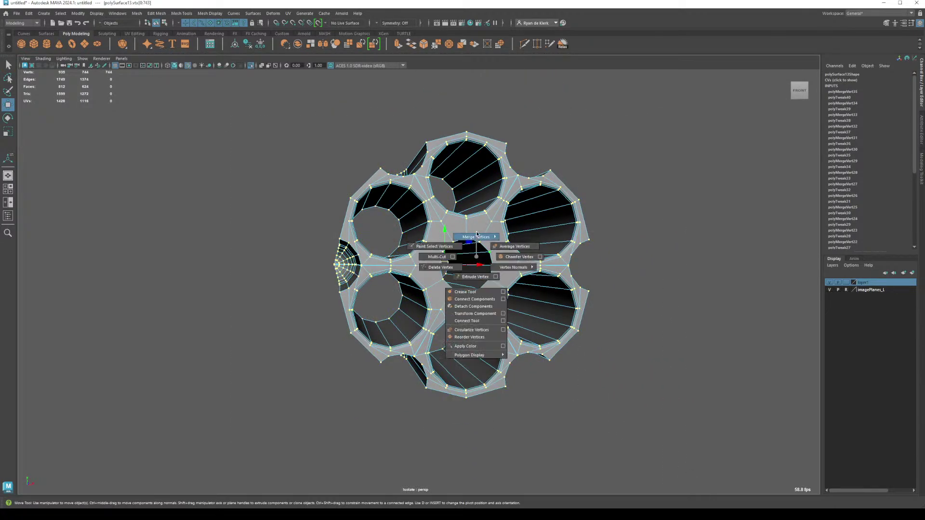
right_click_drag(502, 227, 504, 226, "shift")
Step: Examine the merged drum's outer flutes and front face, comparing the smooth preview with the unsmoothed mesh
left_click_drag(425, 301, 475, 331, "alt")
scroll(533, 368, "up", 5)
left_click_drag(525, 371, 472, 339, "alt")
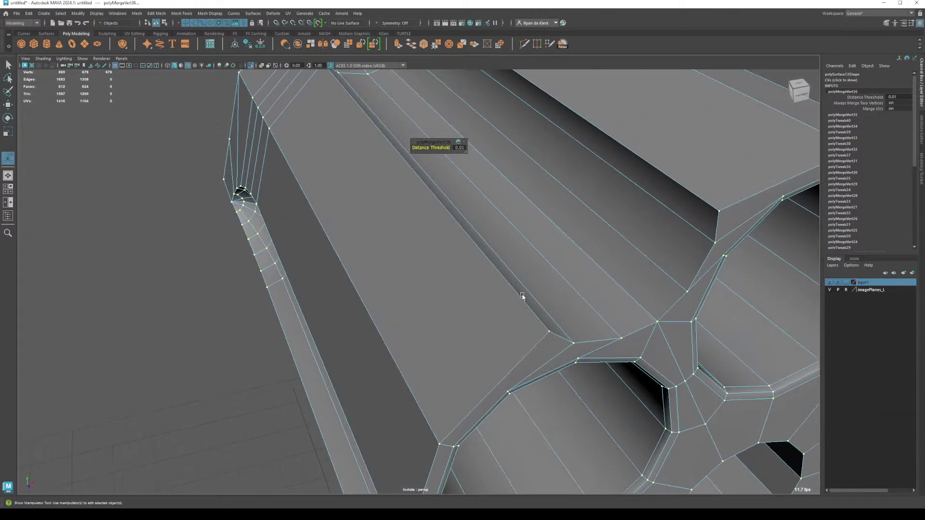
scroll(502, 386, "down", 4)
left_click_drag(502, 386, 560, 359, "alt")
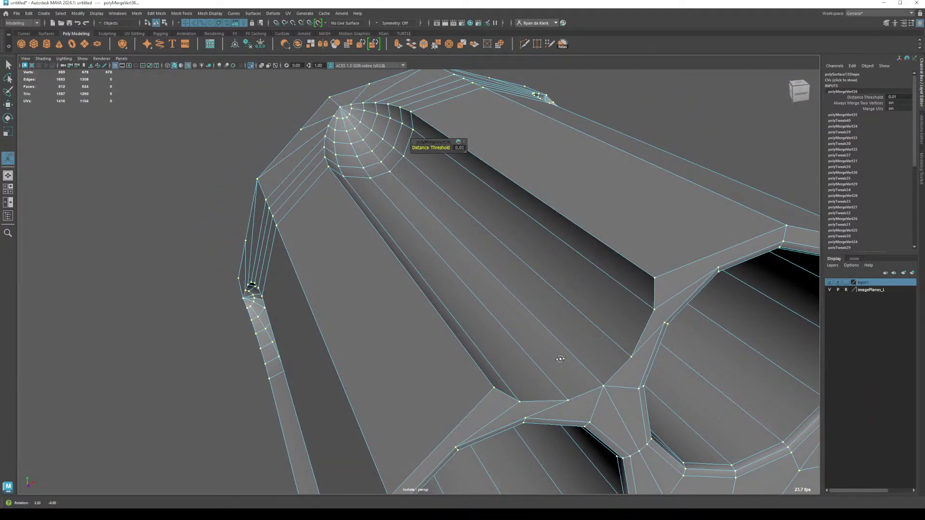
key("3")
scroll(626, 378, "down", 4)
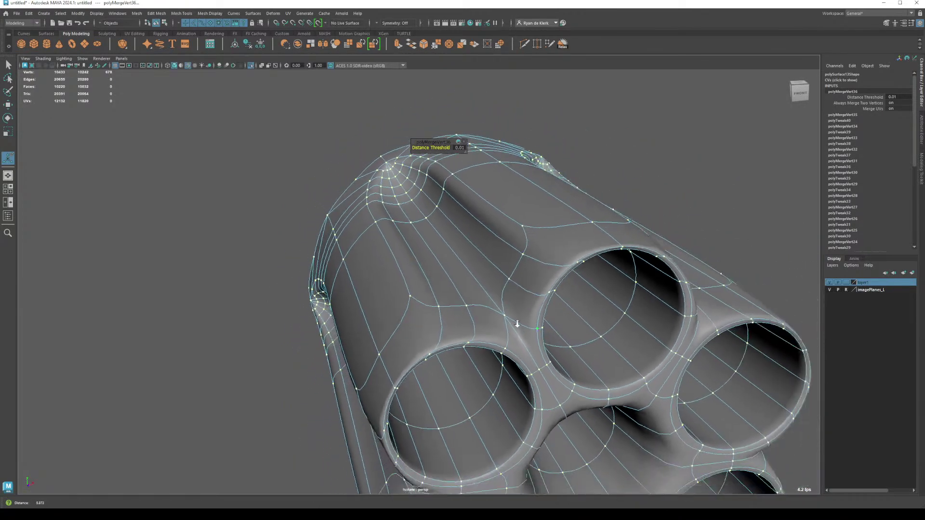
left_click_drag(516, 321, 485, 307, "alt")
key("1")
key("3")
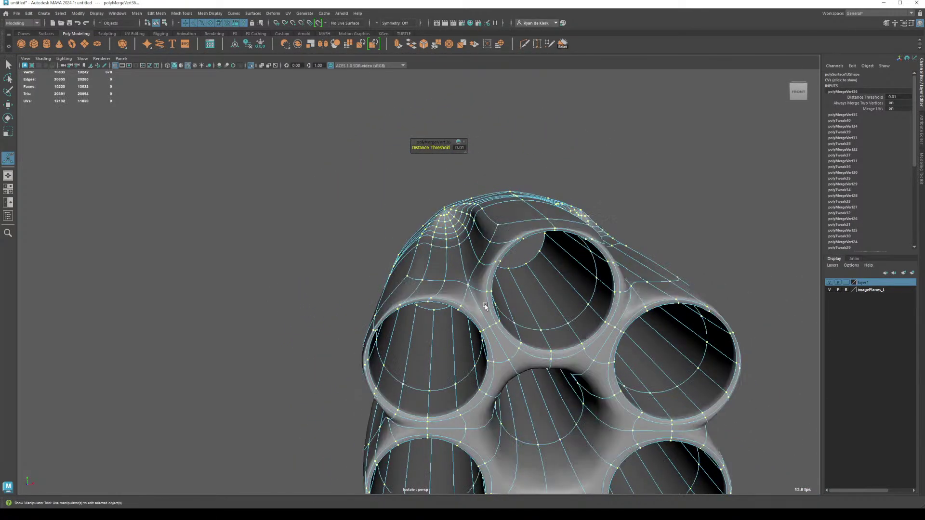
key("1")
left_click_drag(596, 319, 488, 345, "alt")
key("3")
key("1")
key("3")
key("1")
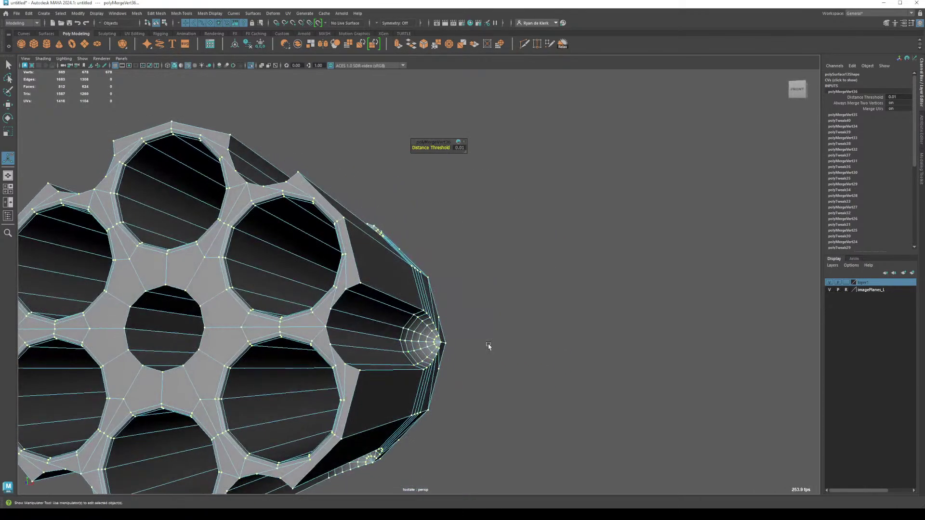
key("3")
key("1")
Step: Return the drum to object mode and delete its construction history
left_click_drag(358, 235, 308, 224, "alt")
key("w")
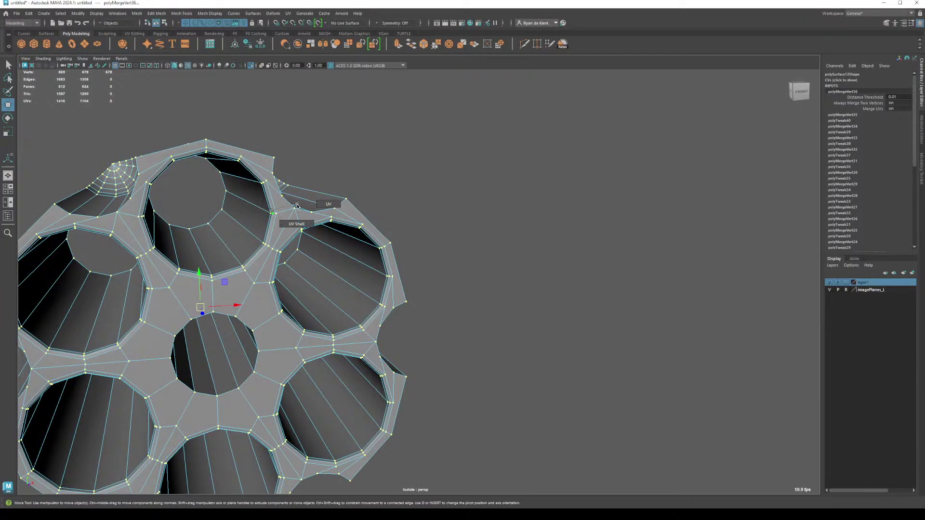
right_click_drag(271, 212, 360, 192)
left_click(360, 192)
left_click(312, 212)
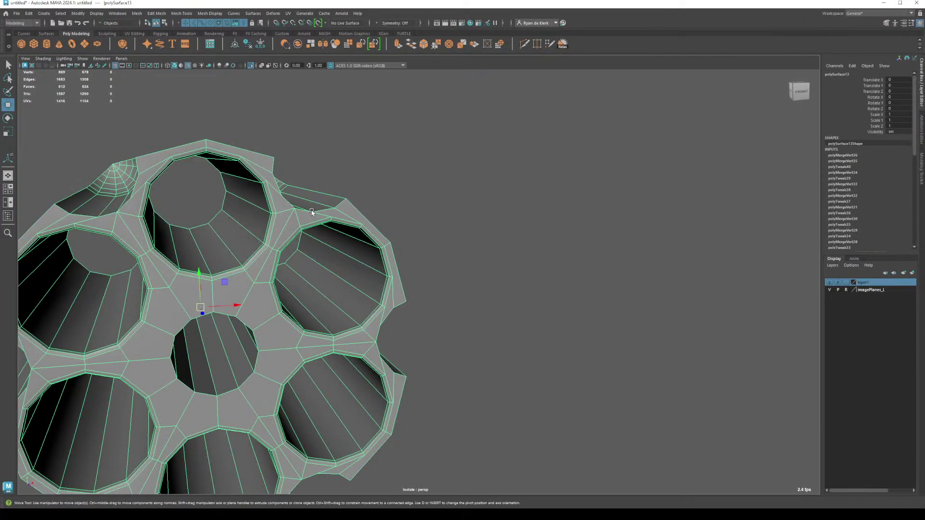
left_click_drag(380, 271, 434, 236, "alt")
right_click_drag(434, 236, 544, 299, "alt")
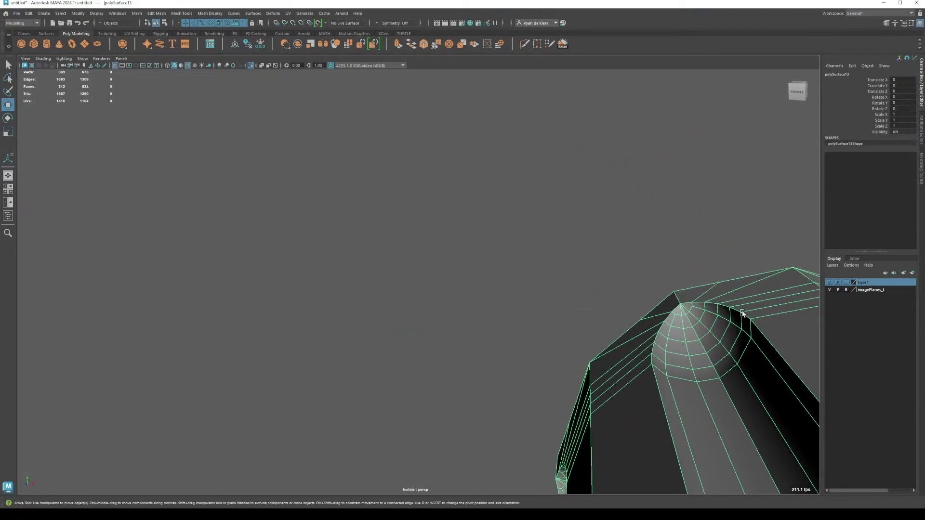
Step: Delete the short radial edge running from the tip vertex inside the first flute's rounded end
right_click_drag(743, 313, 465, 313, "alt")
left_click(659, 311)
key("f")
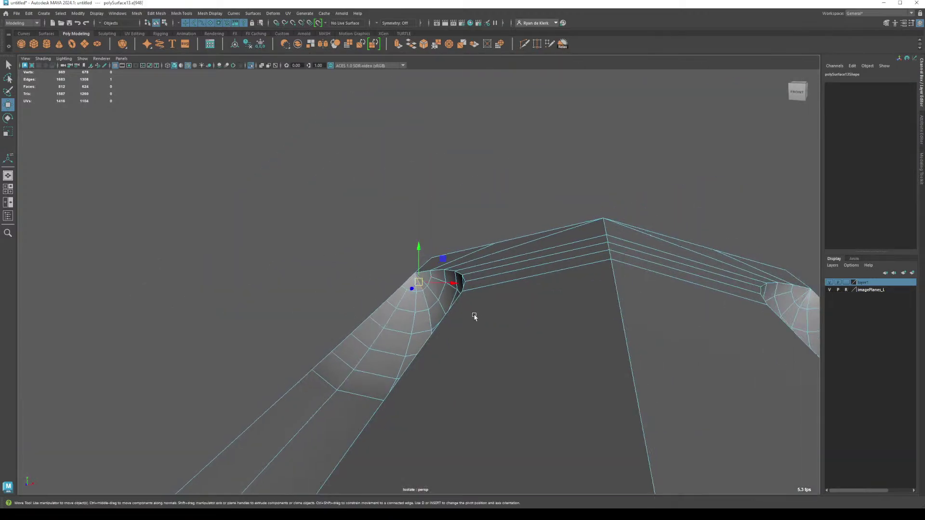
left_click_drag(474, 317, 504, 333, "alt")
left_click_drag(404, 265, 567, 362, "alt")
key("Delete")
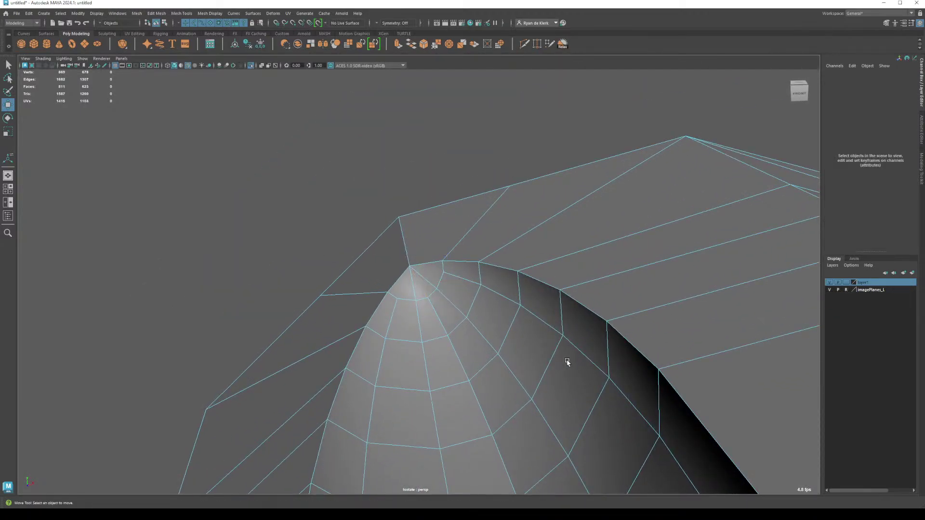
Step: Delete the matching radial tip edge in the rounded ends of the next two flutes around the drum
left_click_drag(617, 327, 692, 317, "alt")
left_click(726, 328)
key("Delete")
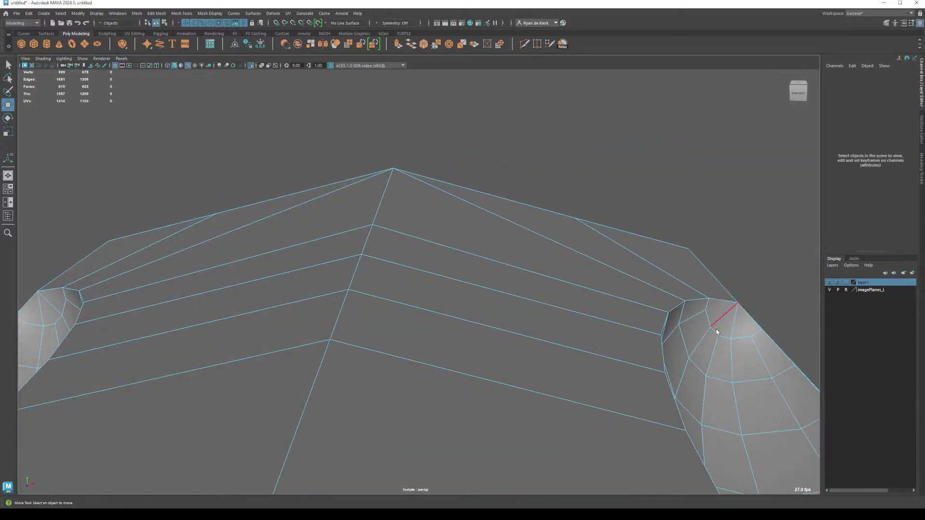
left_click_drag(732, 375, 485, 384, "alt")
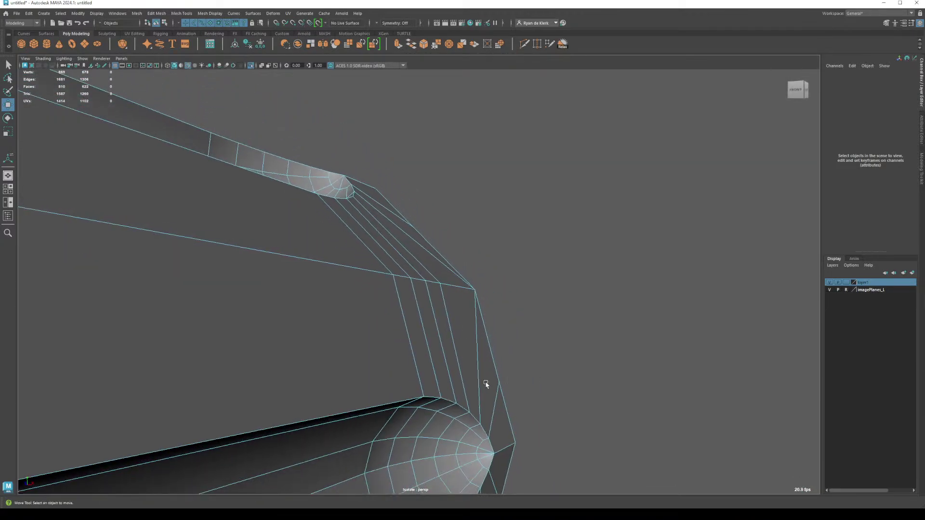
left_click(483, 453)
key("Delete")
Step: Delete the matching radial tip edge in the rounded end of the flute on the drum's underside
left_click_drag(484, 454, 494, 364, "alt")
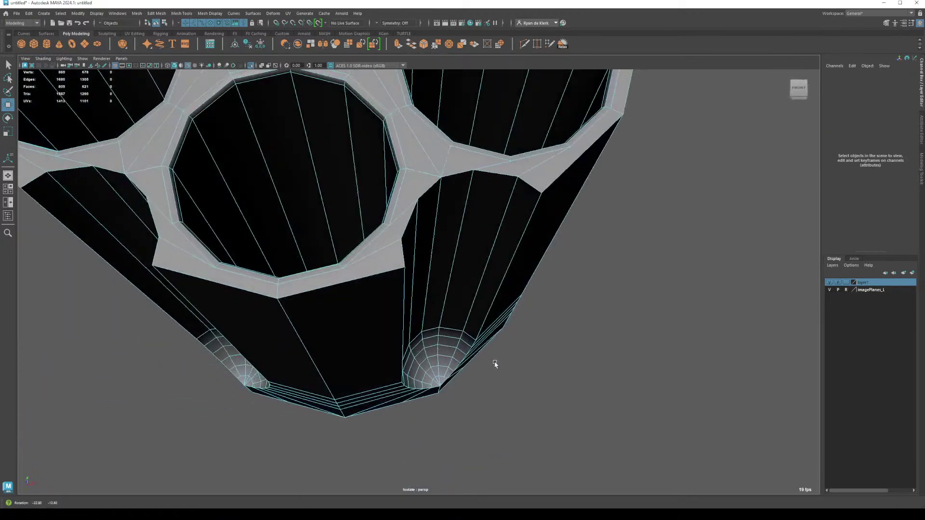
left_click(436, 382)
key("Delete")
left_click_drag(296, 396, 271, 391, "alt")
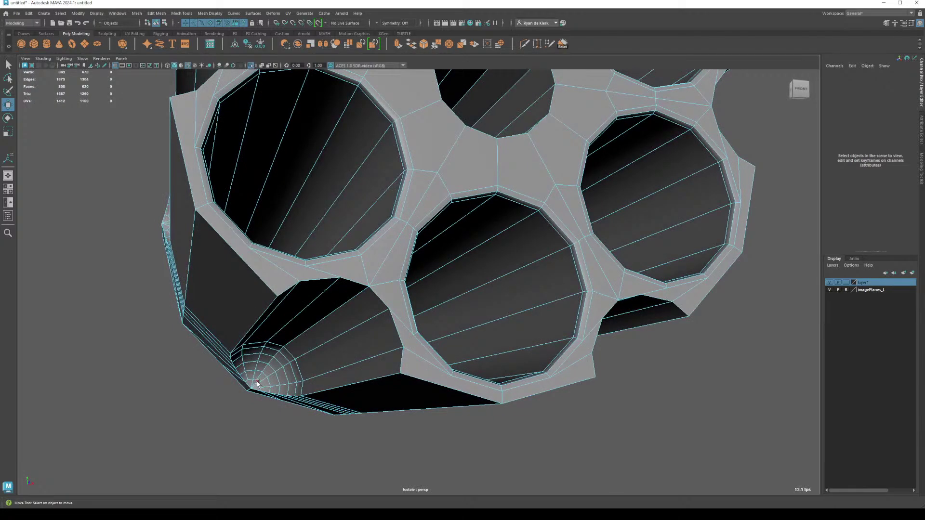
Step: Delete the matching radial tip edge in the rounded ends of the remaining two flutes on the drum
left_click(256, 382)
key("Delete")
left_click_drag(293, 356, 225, 249, "alt")
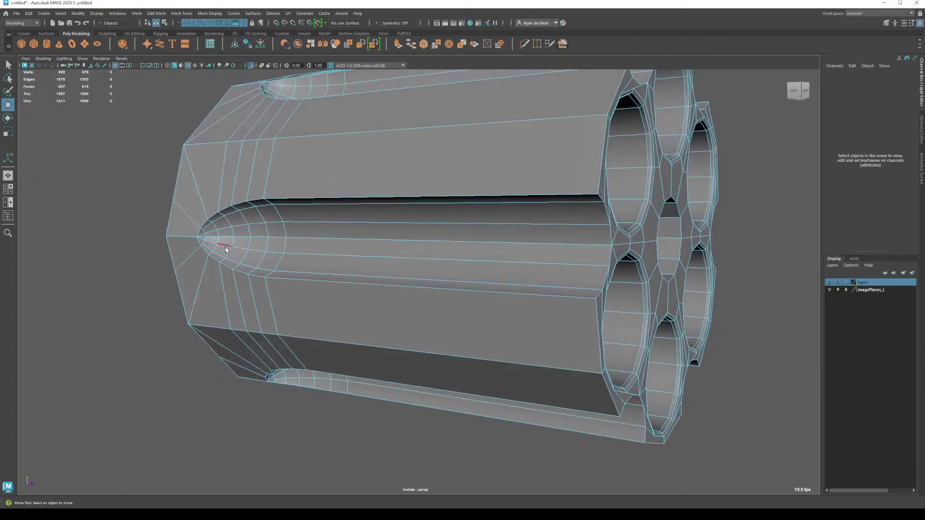
left_click(205, 239)
key("Delete")
key("ctrl+z")
key("ctrl+z")
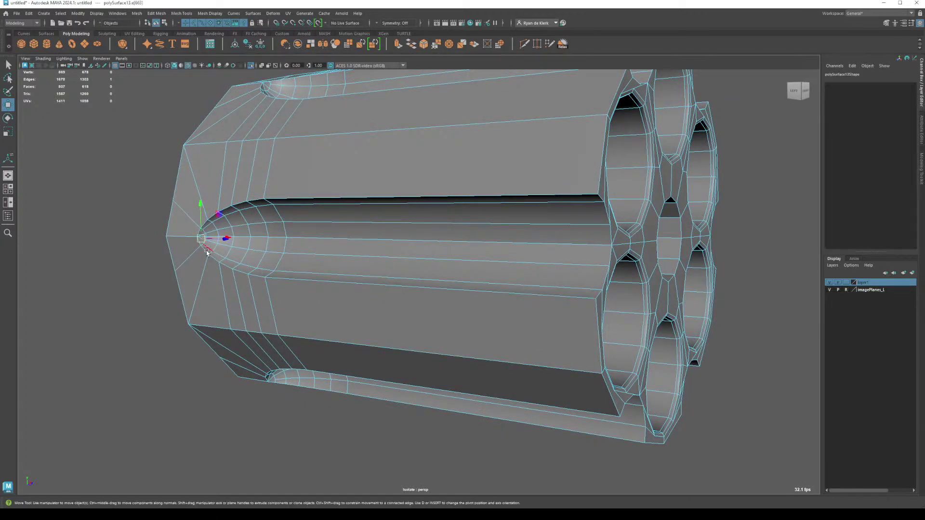
left_click(208, 257)
key("Delete")
Step: Compare the drum's smooth mesh preview with its unsmoothed cage, focusing on the flutes and rounded tips
key("3")
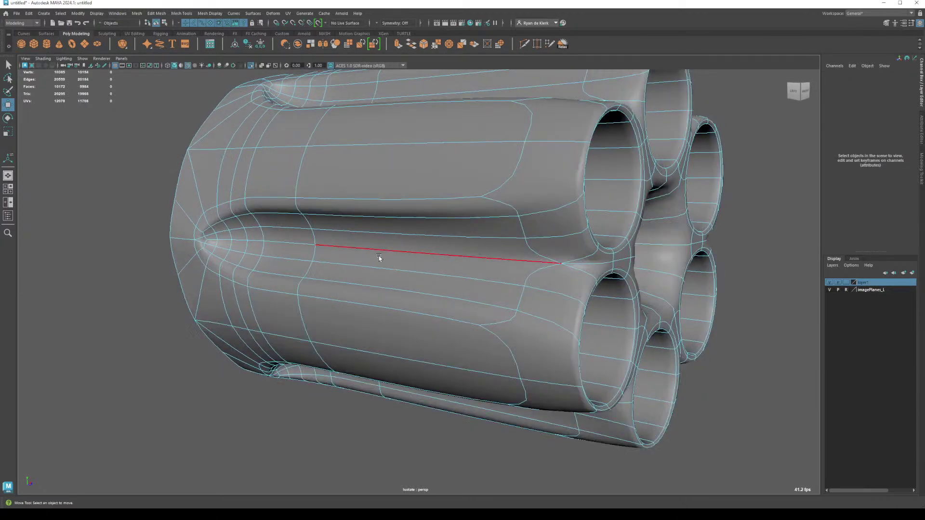
key("1")
key("3")
key("1")
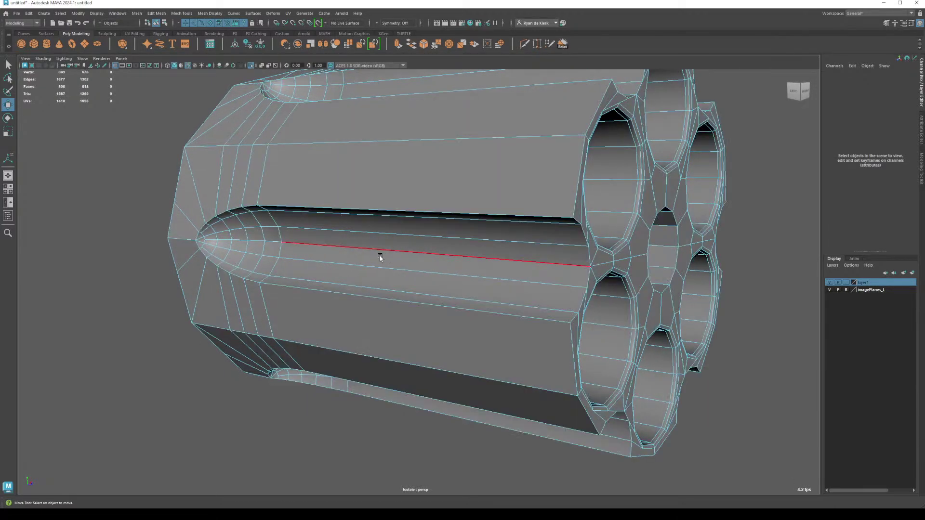
key("3")
key("1")
key("3")
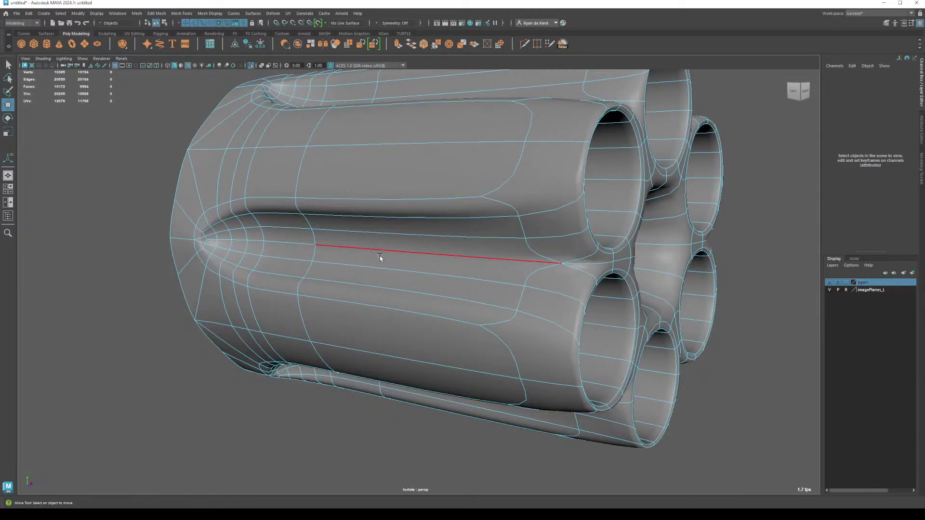
key("1")
Step: Try to cut a new edge between two neighbouring flute tips and delete the diagonal edges running to the corner beside them
left_click_drag(337, 264, 381, 260, "alt")
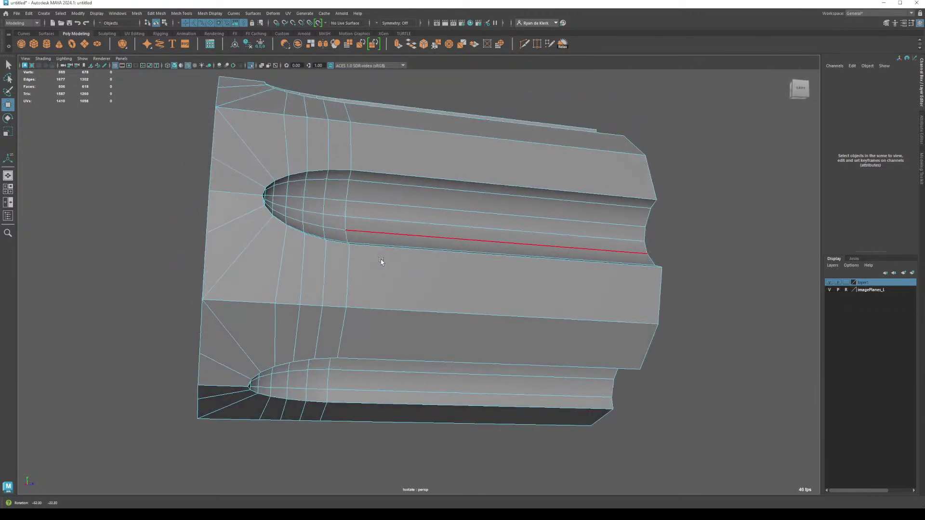
scroll(381, 261, "up", 4)
right_click_drag(172, 226, 190, 180, "shift")
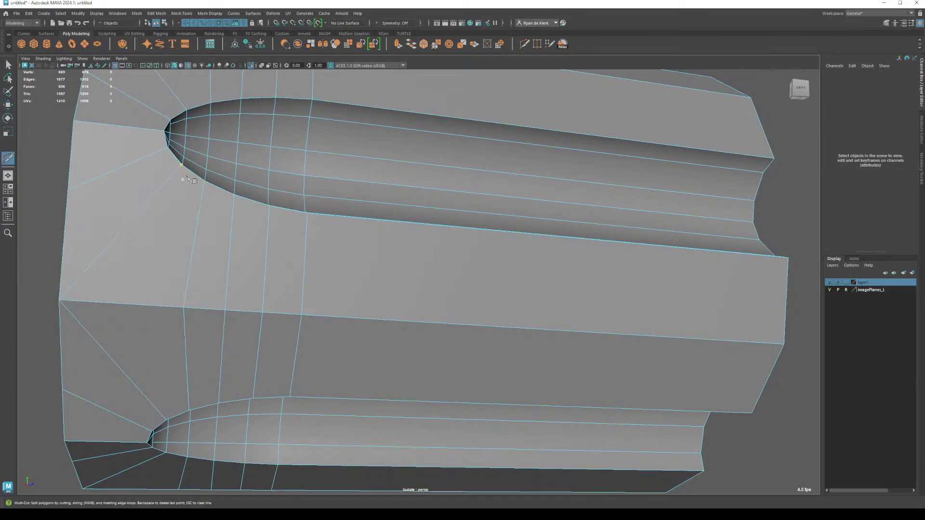
left_click(182, 166)
left_click(166, 419)
key("w")
left_click(100, 257)
left_click(113, 367, "shift")
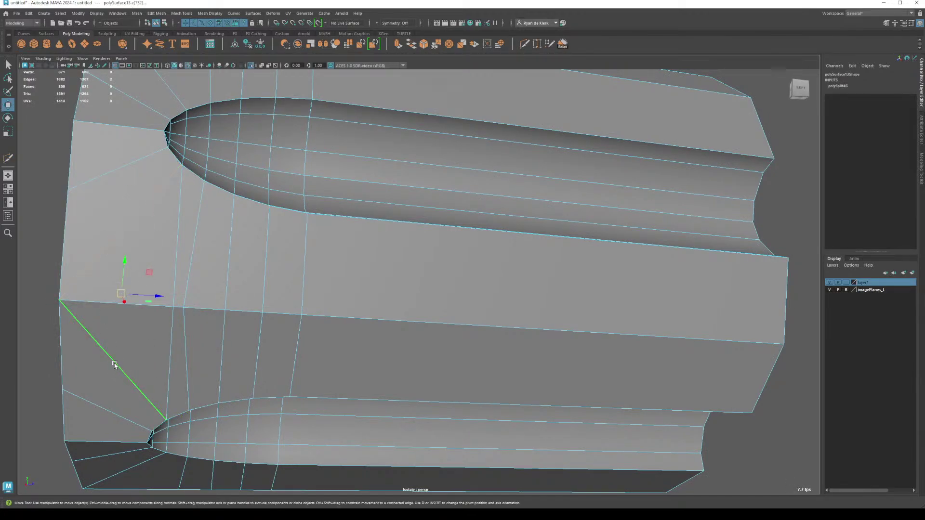
key("Delete")
left_click(172, 252)
key("Delete")
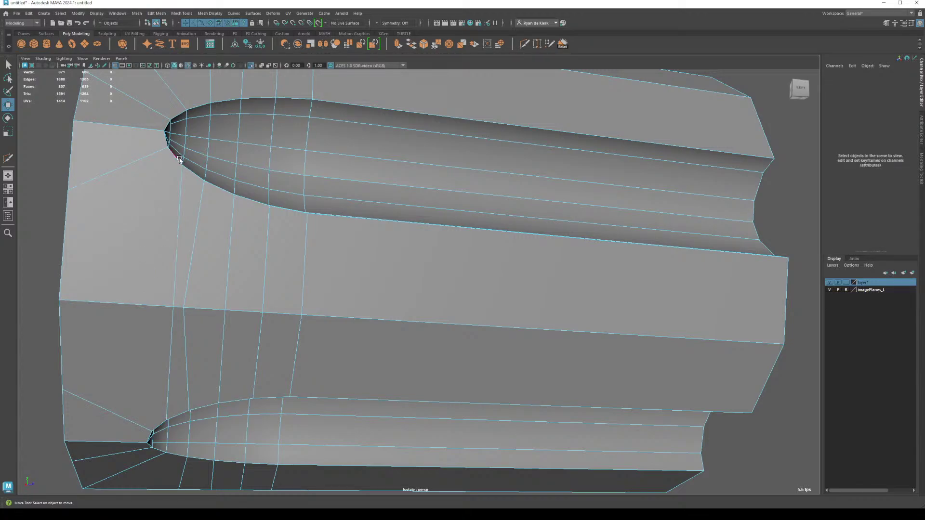
Step: Undo the new cut and the edge deletions between the two neighbouring flute tips
left_click(140, 157)
key("Delete")
key("ctrl+z")
key("ctrl+z")
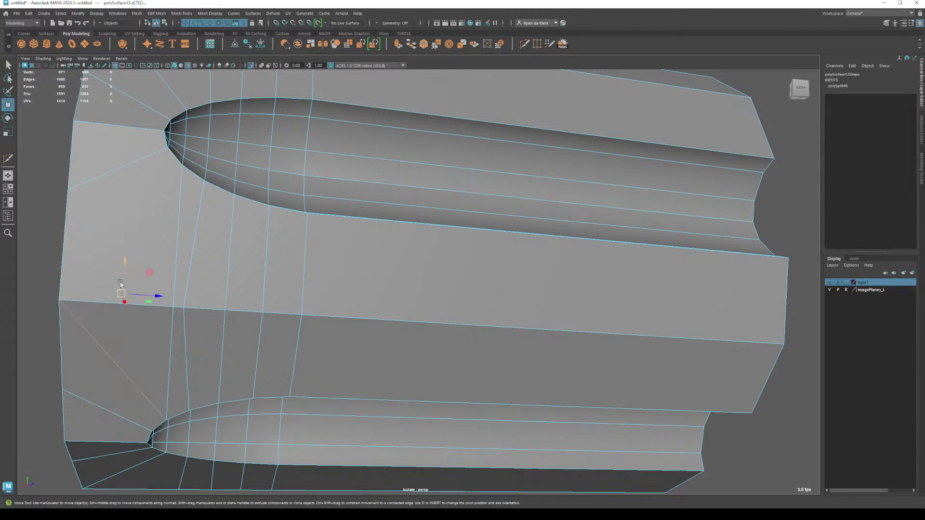
key("ctrl+z")
key("ctrl+z")
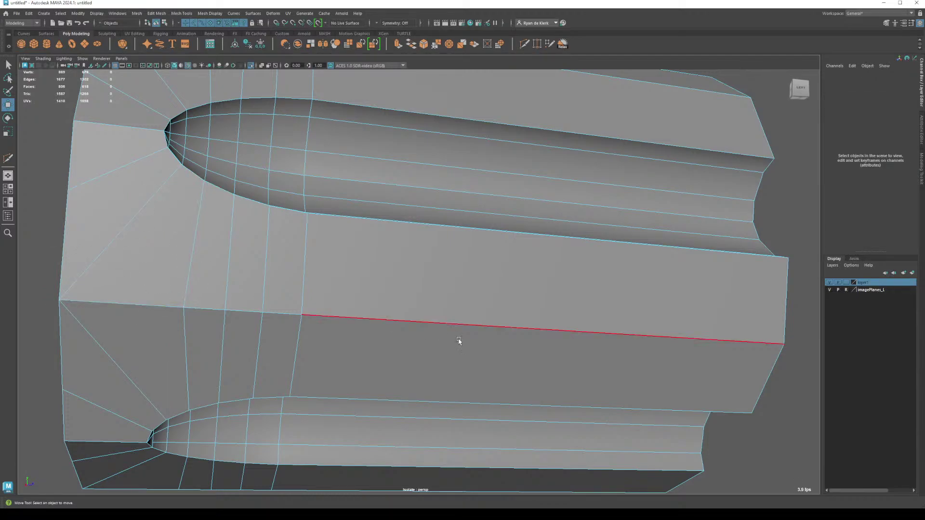
Step: Return the drum to object mode, deselect it and turn off the wireframe overlay on shaded objects
scroll(460, 340, "down", 5)
left_click_drag(450, 266, 310, 288, "alt")
right_click_drag(299, 221, 337, 205)
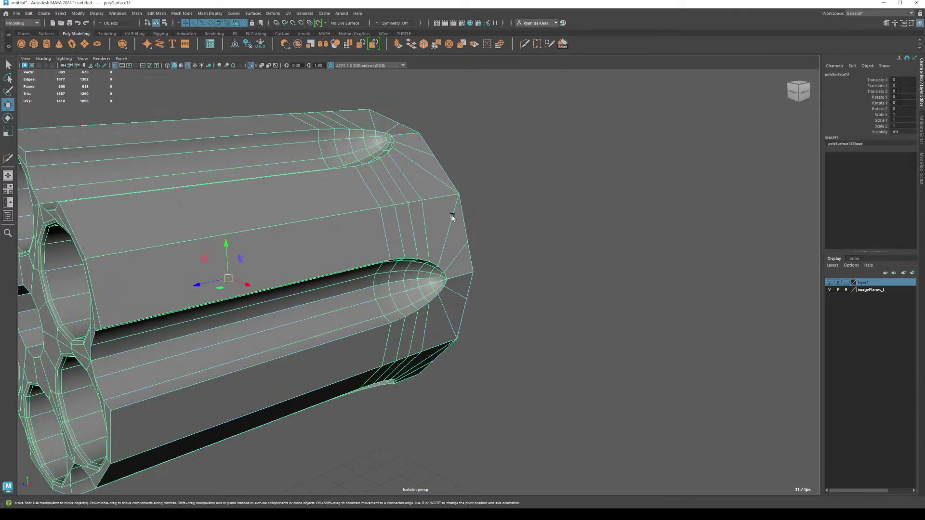
left_click(475, 221)
left_click(187, 66)
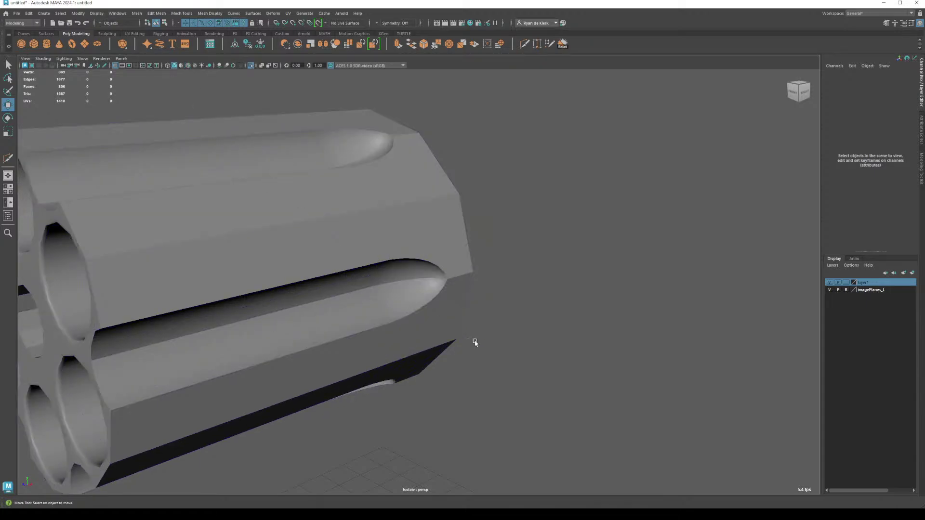
Step: Apply Soften/Harden Edges to the whole drum to smooth its shading
key("f")
left_click(328, 235)
right_click(328, 235, "shift")
right_click_drag(327, 235, 409, 252, "shift")
left_click(487, 236)
left_click_drag(477, 273, 336, 238, "alt")
left_click(335, 237)
key("1")
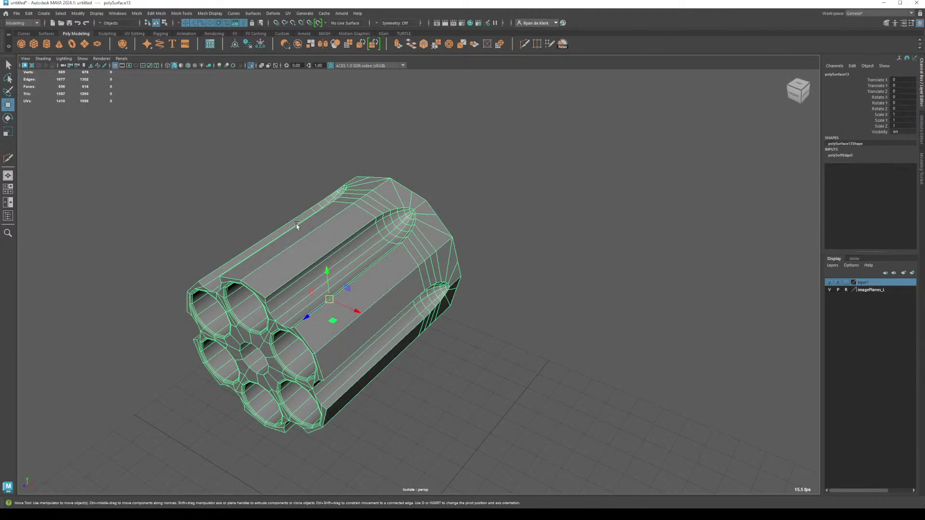
Step: Examine the topology on the drum's front face around the chambers and the centre hole
right_click_drag(296, 224, 421, 267, "alt")
left_click_drag(420, 268, 362, 251, "alt")
mouse_move(364, 248)
left_mouse_down("alt")
mouse_move(361, 258)
mouse_move(331, 252)
mouse_move(369, 236)
left_mouse_up("alt")
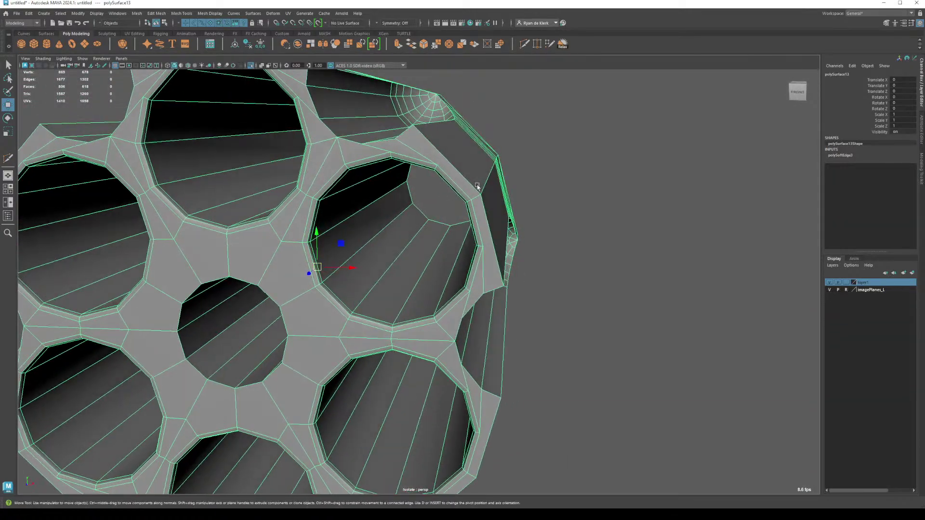
scroll(496, 270, "down", 5)
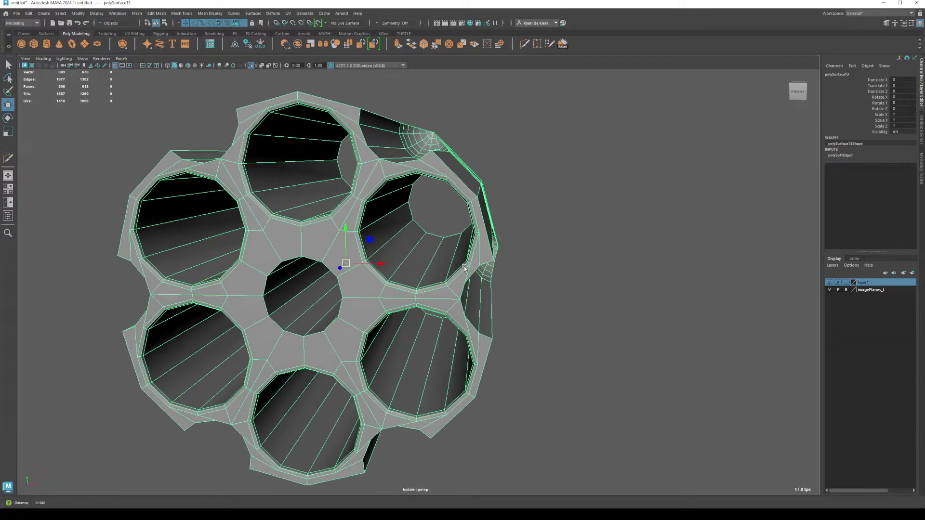
left_click_drag(398, 263, 436, 248, "alt")
scroll(451, 242, "up", 5)
scroll(461, 240, "up", 1)
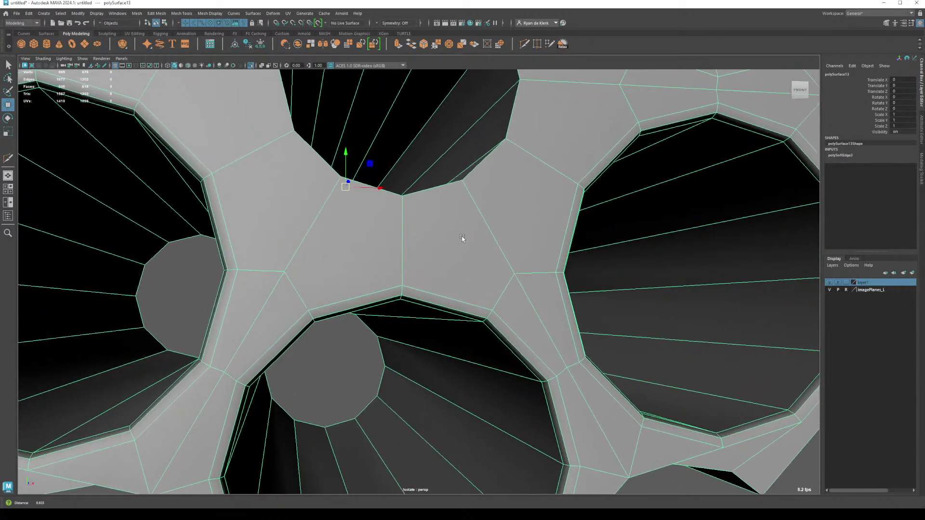
scroll(448, 220, "down", 2)
Step: Bevel the front rim edge loop of the drum's centre hole and reduce the bevel fraction
middle_click_drag(438, 206, 448, 256, "alt")
right_click_drag(444, 188, 443, 170)
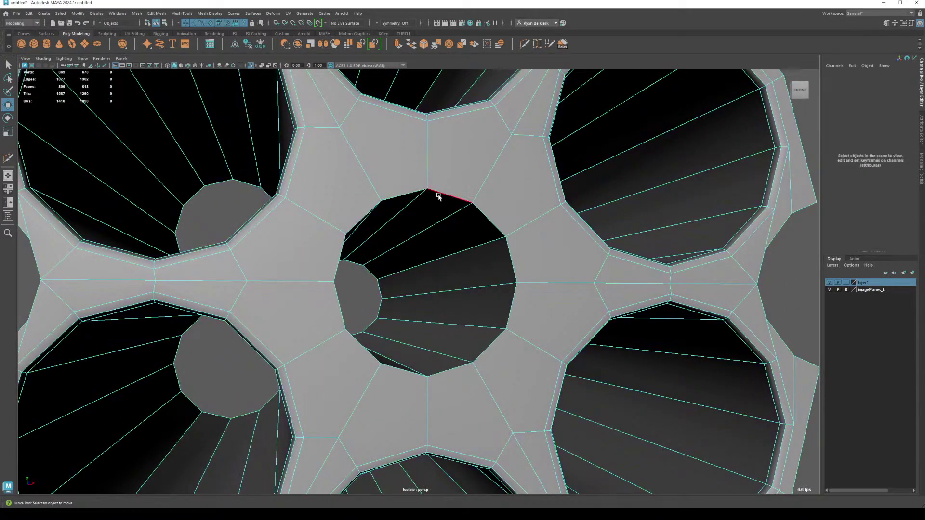
double_click(439, 195)
double_click(438, 195)
key("ctrl+b")
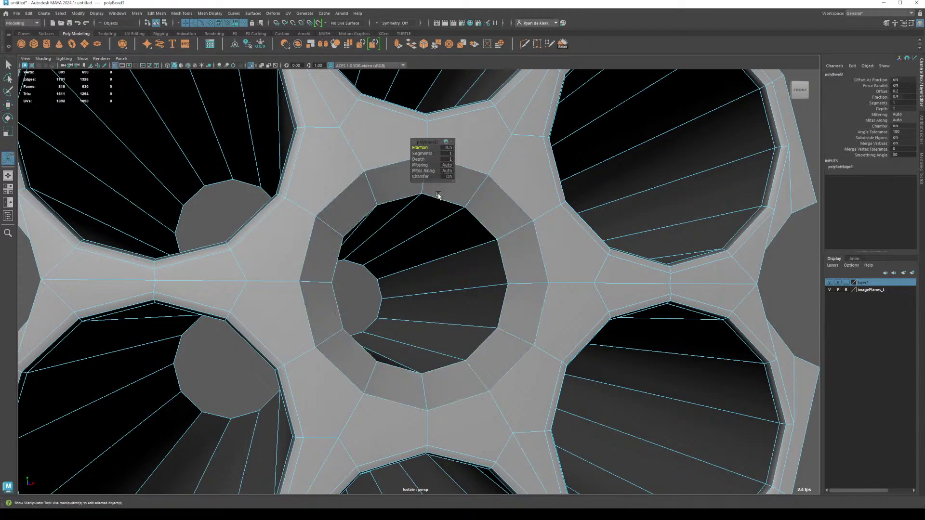
left_click(420, 148)
left_click_drag(423, 150, 416, 154)
left_click_drag(427, 193, 403, 198, "alt")
Step: Bevel both edge loops of the centre hole's chamfer with a fraction of 0.12 to add support edges
key("f")
left_click_drag(462, 152, 497, 214)
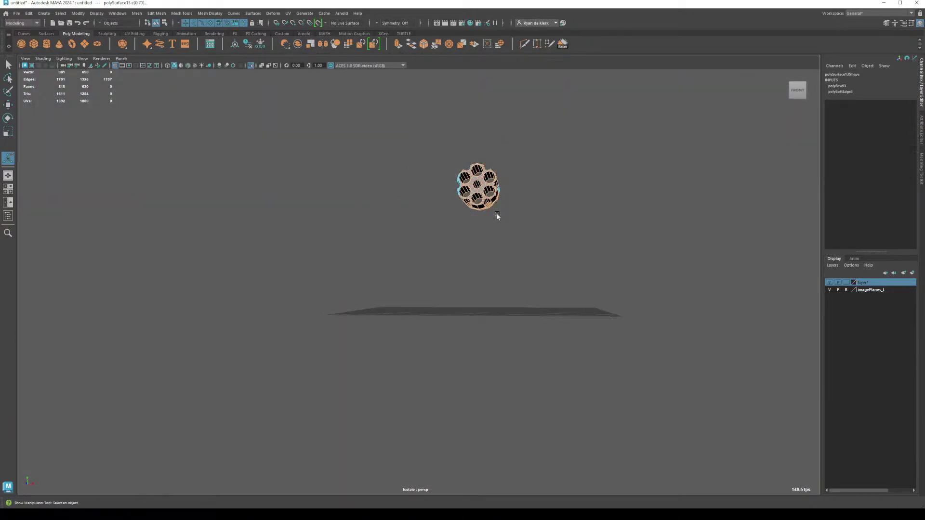
key("f")
right_click_drag(336, 253, 486, 346, "alt")
double_click(292, 158)
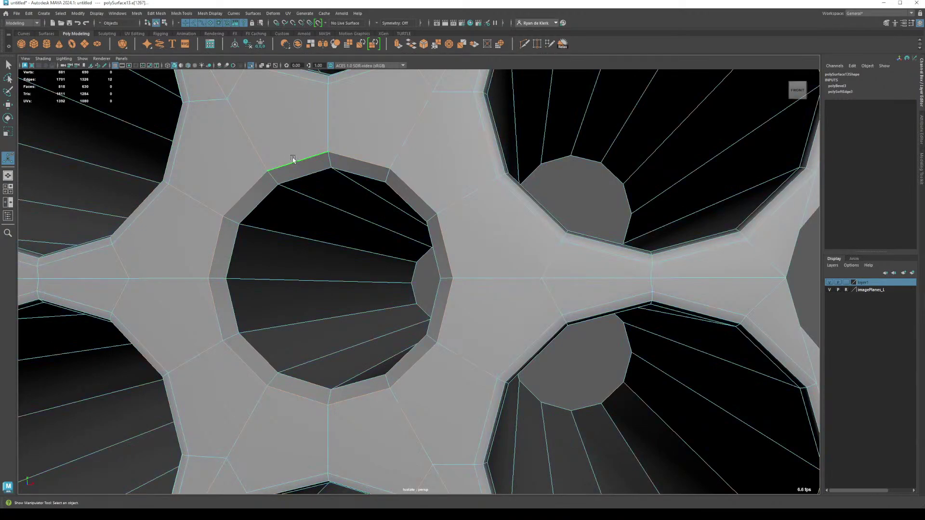
left_click(301, 174, "shift")
key("ctrl+b")
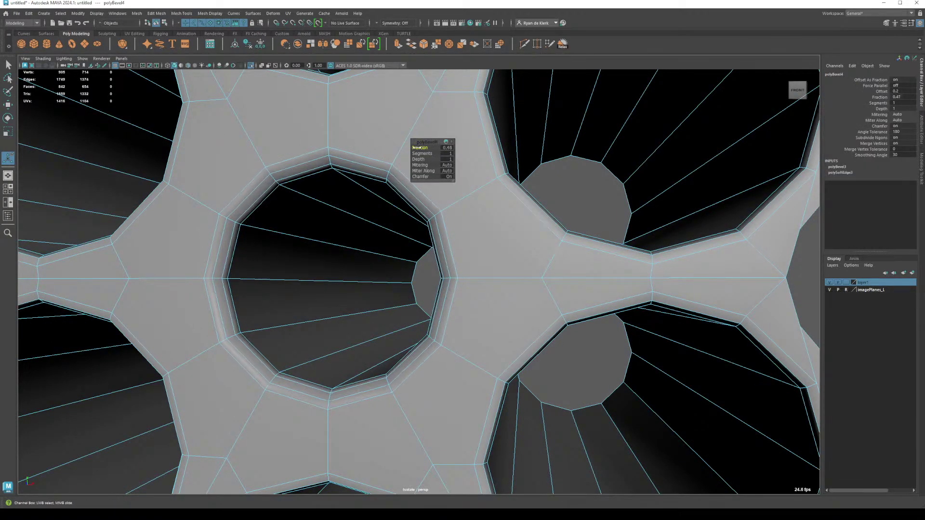
left_click_drag(414, 148, 403, 148)
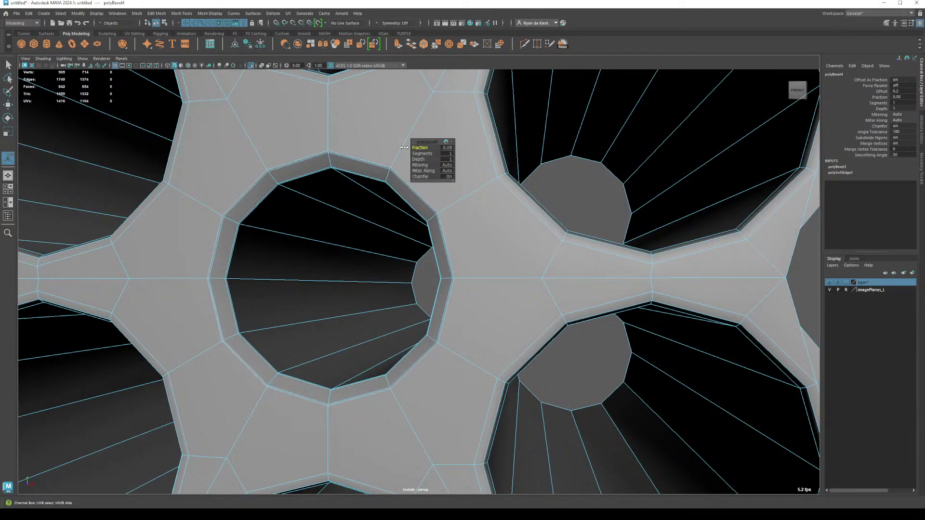
right_click_drag(314, 128, 352, 117)
key("q")
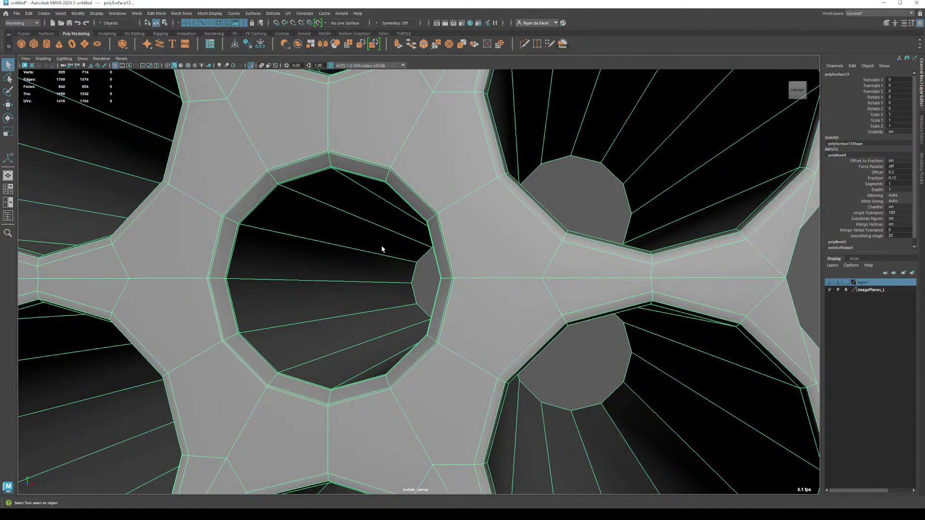
Step: Examine the drum and its bevelled centre hole from several angles
left_click(423, 282)
scroll(302, 244, "down", 10)
left_click(410, 210)
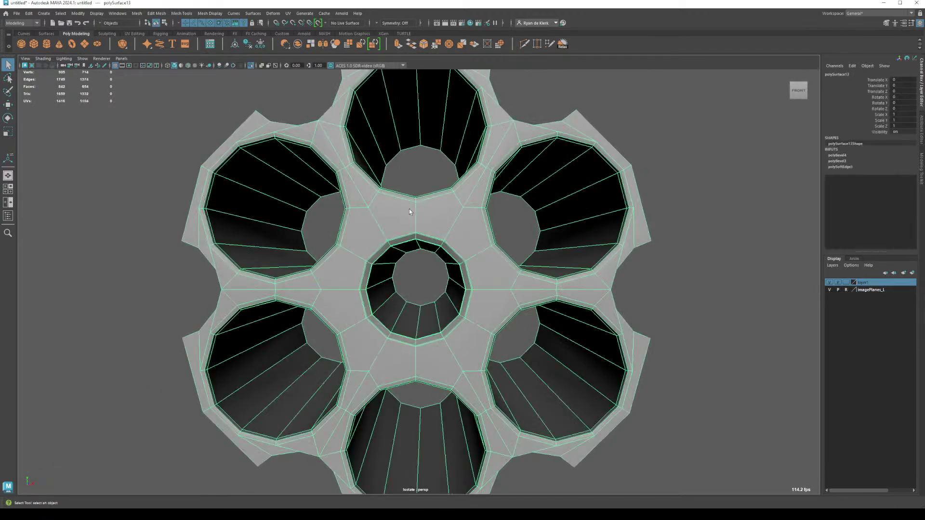
key("1")
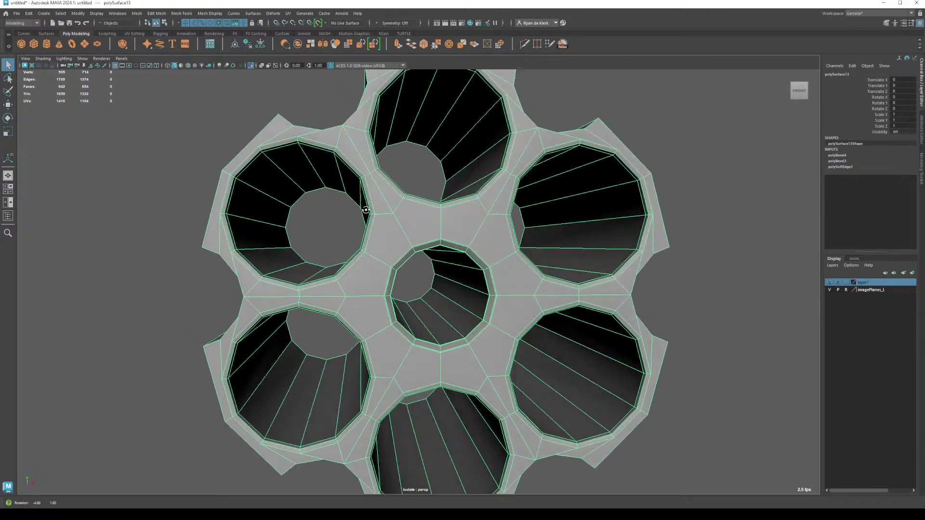
left_click_drag(409, 210, 359, 230, "alt")
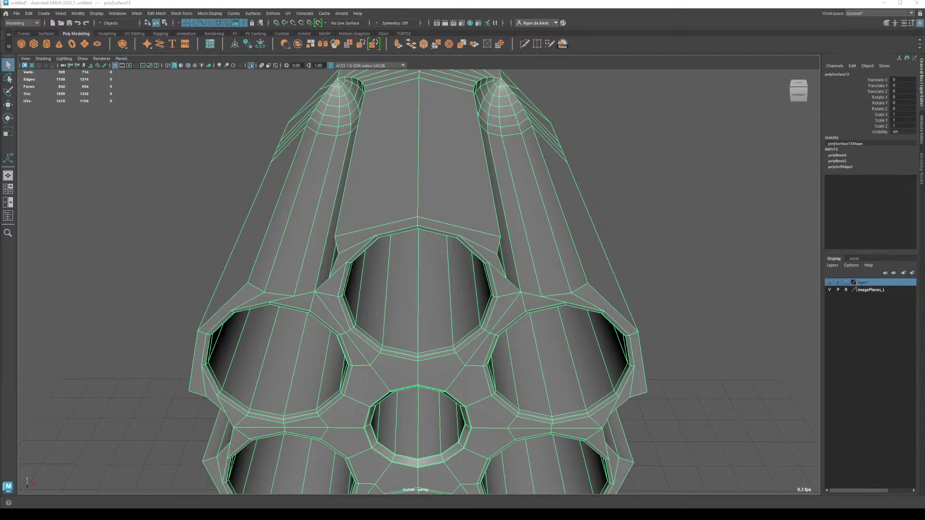
right_click_drag(521, 355, 413, 310, "alt")
left_click_drag(496, 345, 415, 306, "alt")
middle_click_drag(354, 359, 396, 236, "alt")
right_click_drag(396, 236, 284, 289, "alt")
middle_click_drag(399, 348, 351, 252, "alt")
Step: Create a polygon cylinder, scale it uniformly to about 2.587 and raise it above the grid to about Y 3.234
left_click(47, 44)
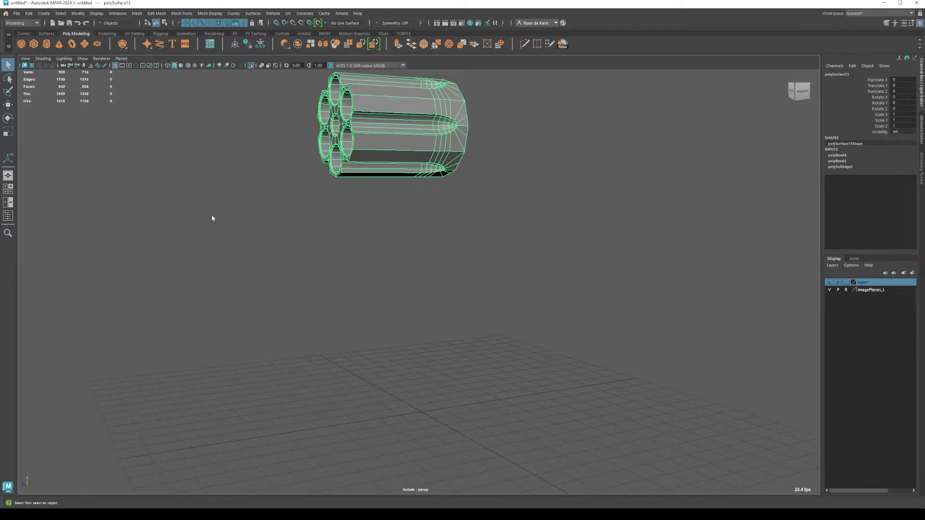
key("r")
left_click_drag(423, 410, 465, 408)
key("w")
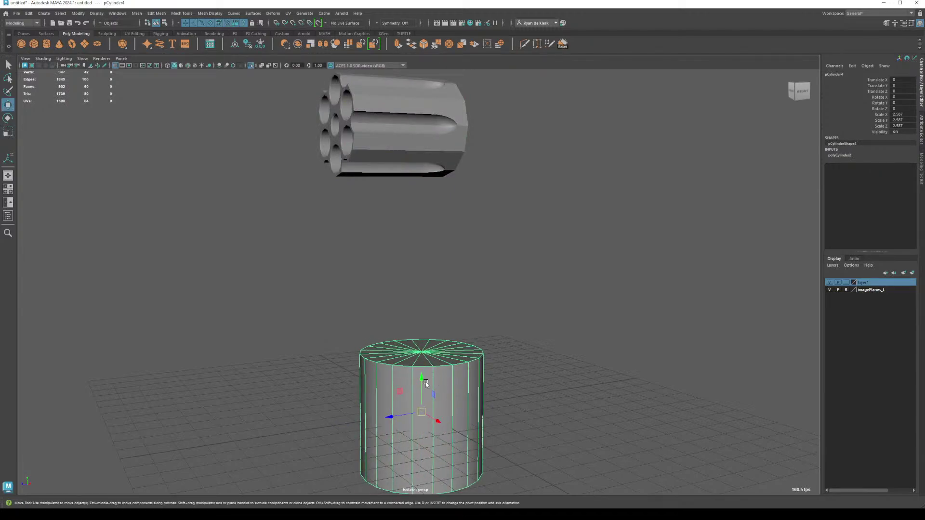
left_click_drag(422, 378, 376, 292)
Step: Select all of the cylinder's faces, reverse their normals and return to object mode with nothing selected
right_click_drag(390, 296, 391, 327)
left_click_drag(262, 227, 501, 405)
mouse_move(410, 317)
right_mouse_down()
mouse_move(440, 330)
mouse_move(477, 329)
right_mouse_up()
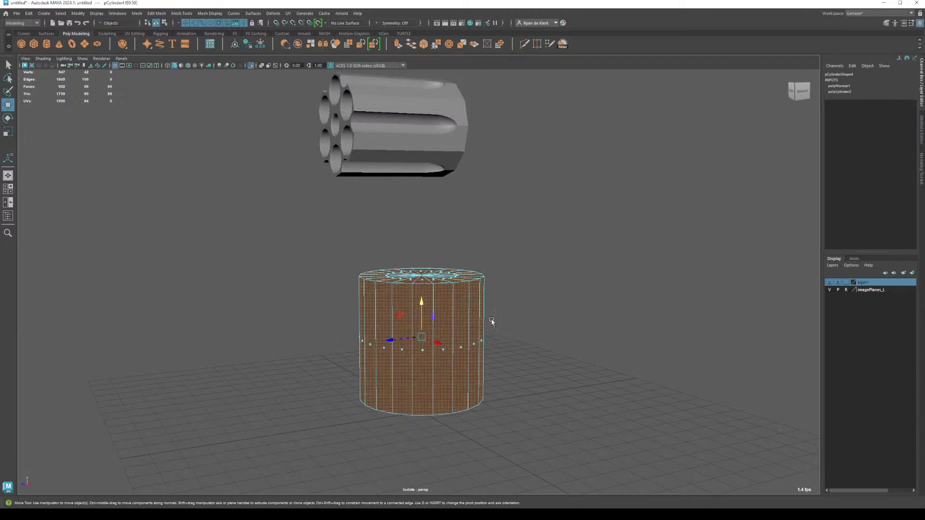
right_click_drag(477, 280, 499, 261)
left_click(506, 270)
Step: Examine how the cylinder with reversed normals is shaded from another side, both selected and unselected
left_click_drag(465, 303, 391, 305, "alt")
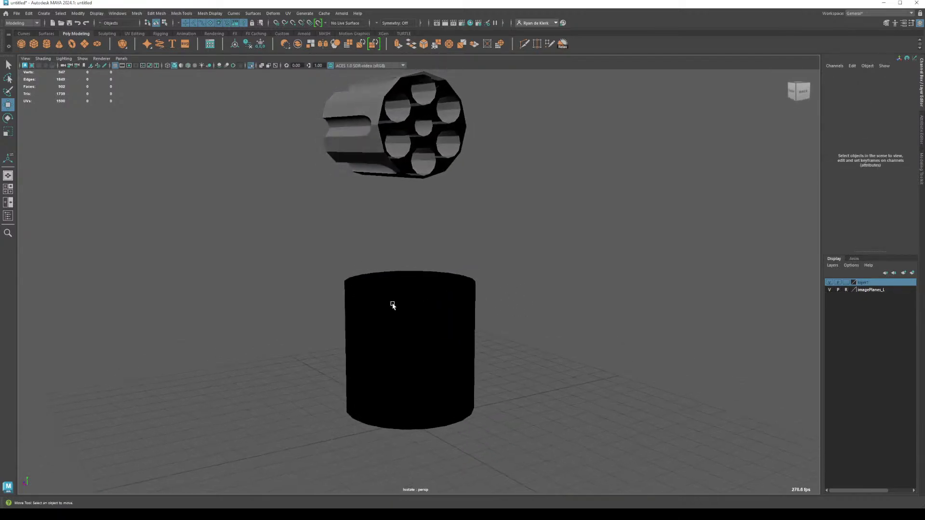
left_click(388, 314)
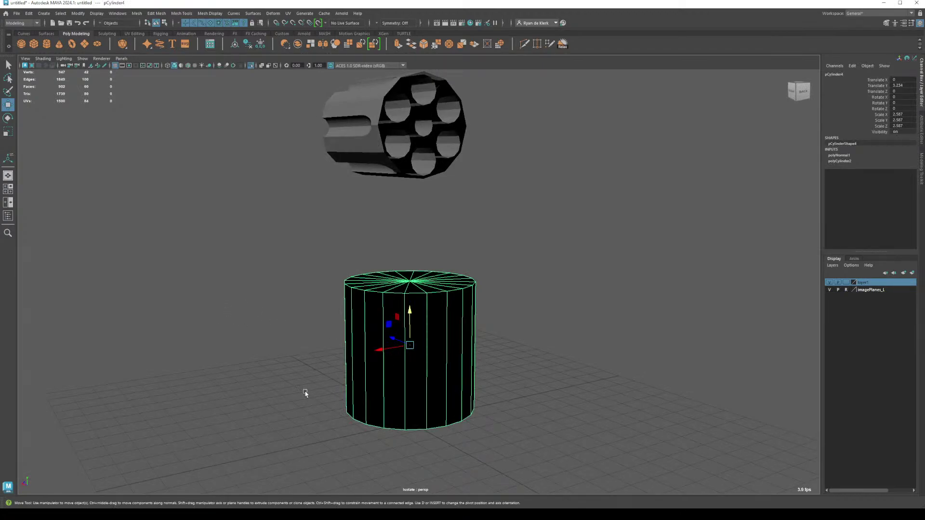
left_click(284, 342)
left_click(390, 359)
left_click_drag(238, 345, 279, 306, "alt")
Step: Reverse the normals of five adjacent side faces of the cylinder, compare their shading with the other faces, and undo the reversal
key("f")
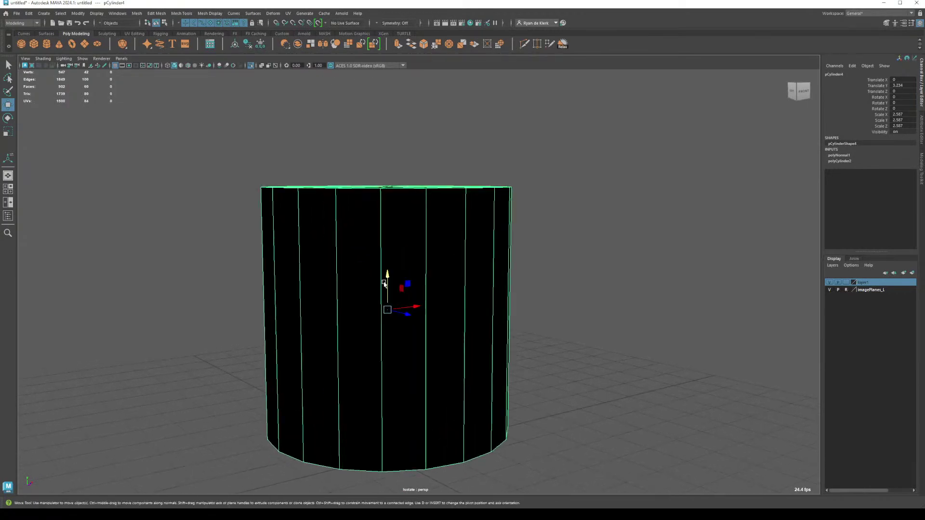
right_click_drag(337, 244, 345, 273)
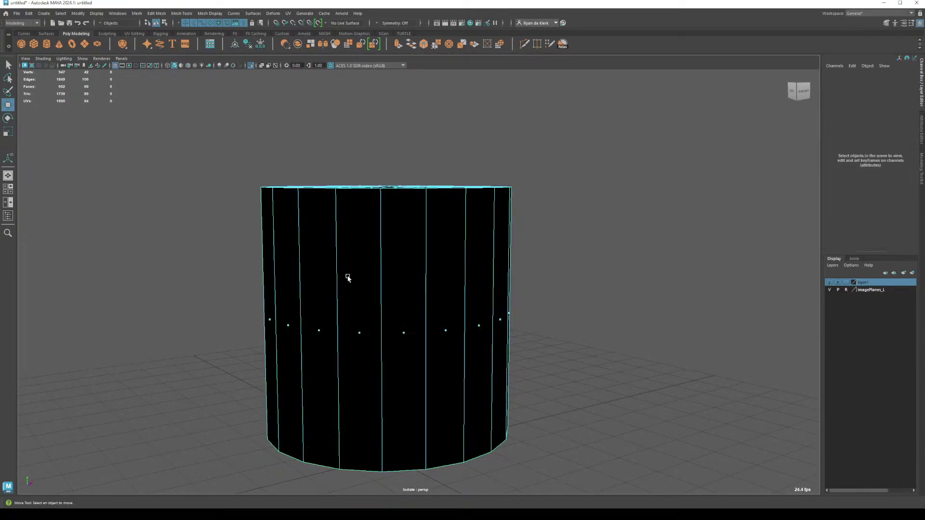
left_click(368, 328)
left_click(403, 335, "shift")
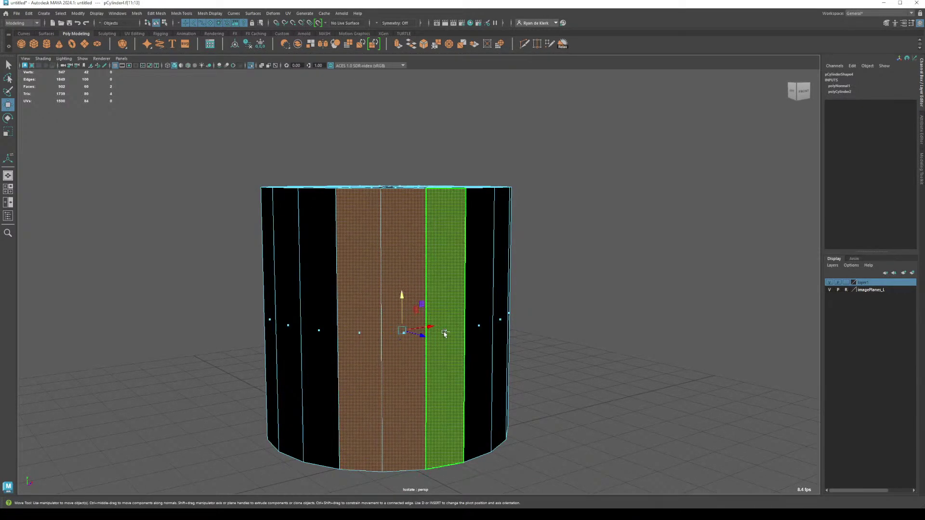
left_click(446, 332, "shift")
left_click(479, 331, "shift")
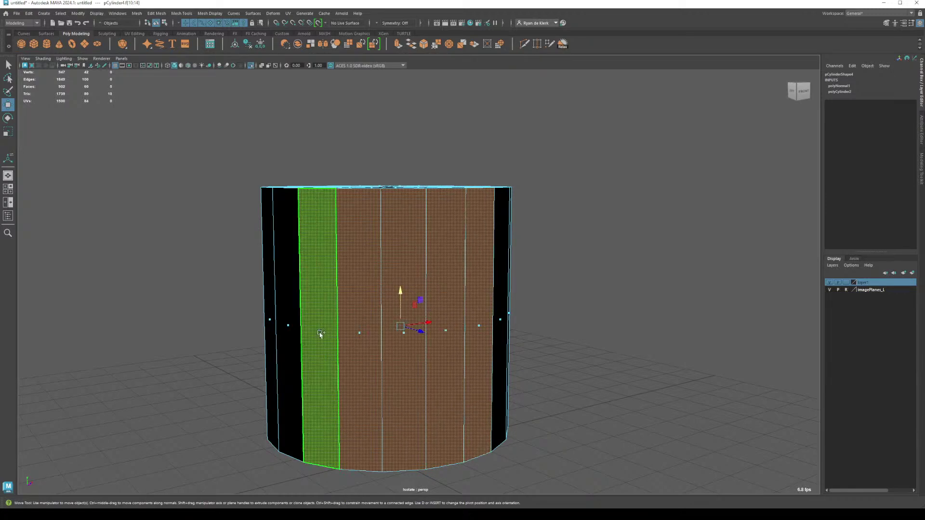
left_click(320, 330, "shift")
right_click(366, 248, "shift")
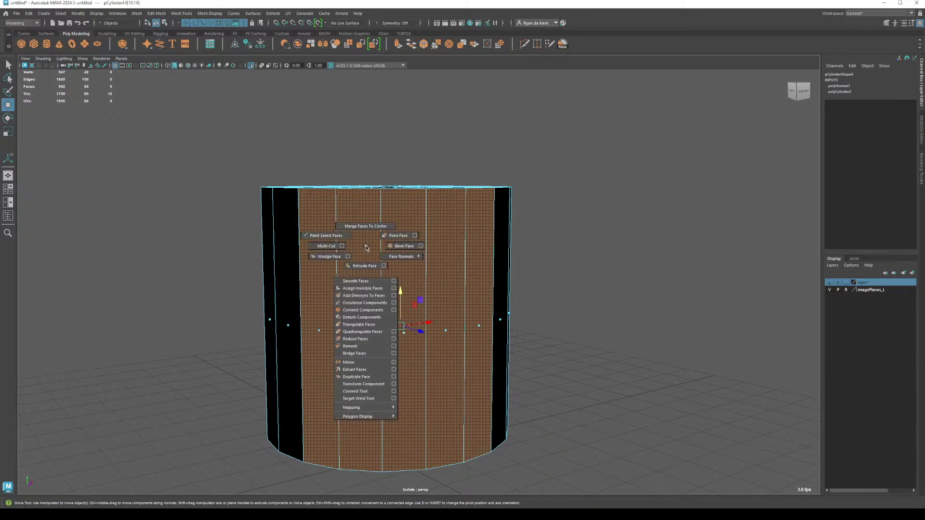
right_click_drag(374, 255, 435, 261, "shift")
left_click(547, 264)
left_click_drag(547, 264, 420, 311, "alt")
scroll(374, 250, "down", 4)
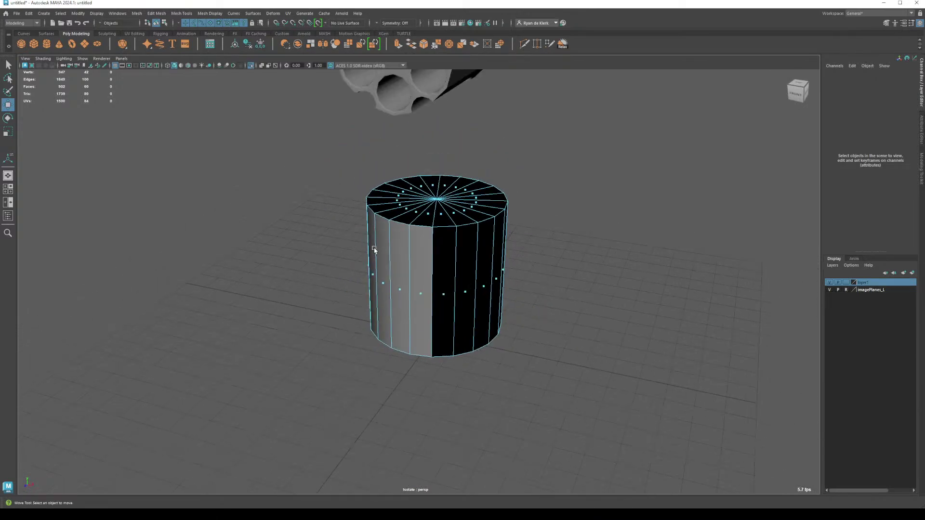
key("ctrl+z")
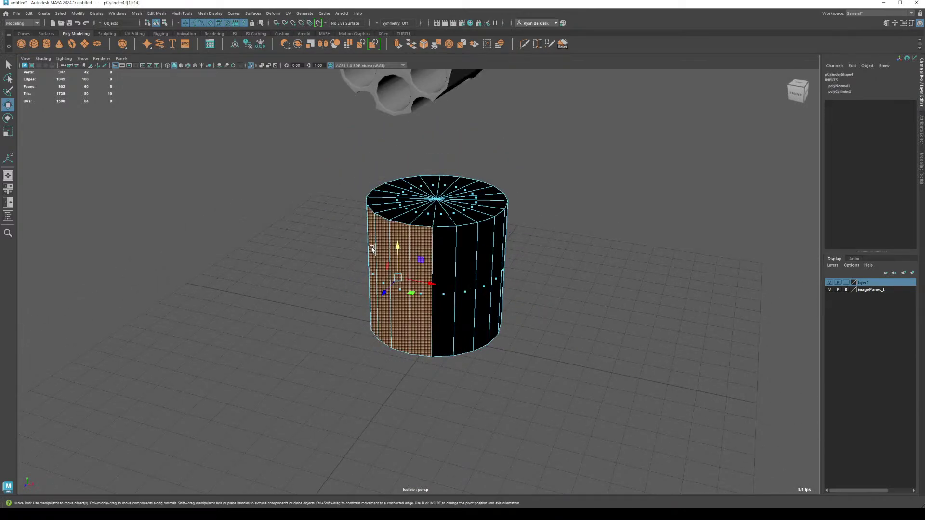
Step: Select all of the cylinder's faces, reverse their normals and return to object mode
left_click(270, 236)
left_click_drag(269, 159, 583, 381)
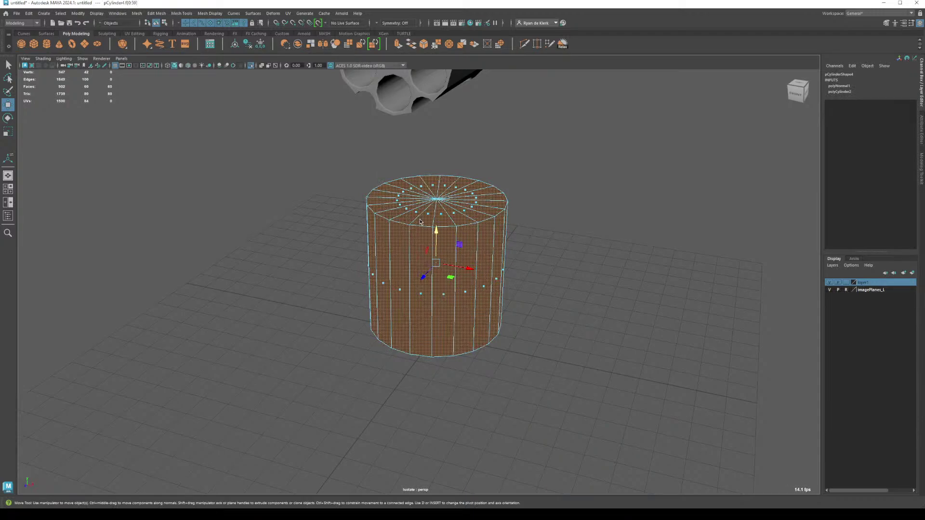
right_click_drag(420, 222, 464, 232)
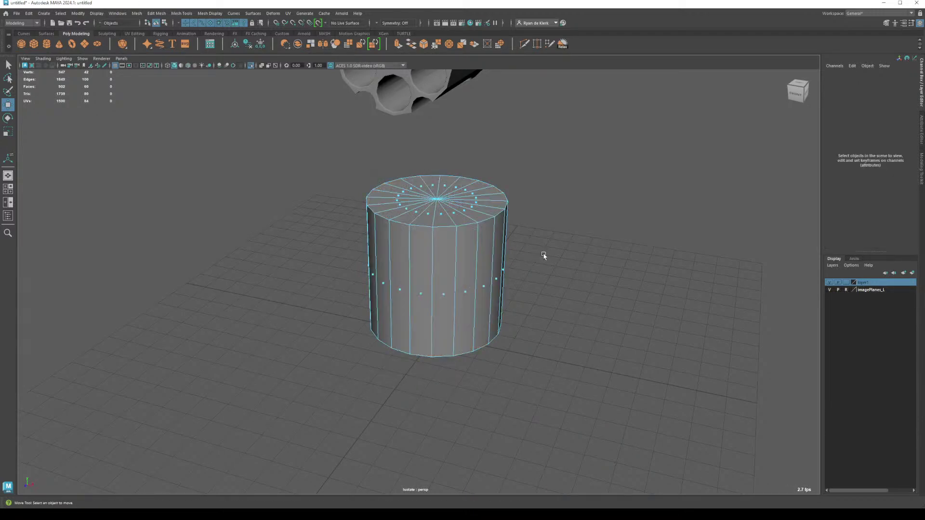
right_click_drag(413, 214, 354, 184)
Step: Duplicate the cylinder in place and scale the copy uniformly to about 2.621
scroll(451, 256, "up", 3)
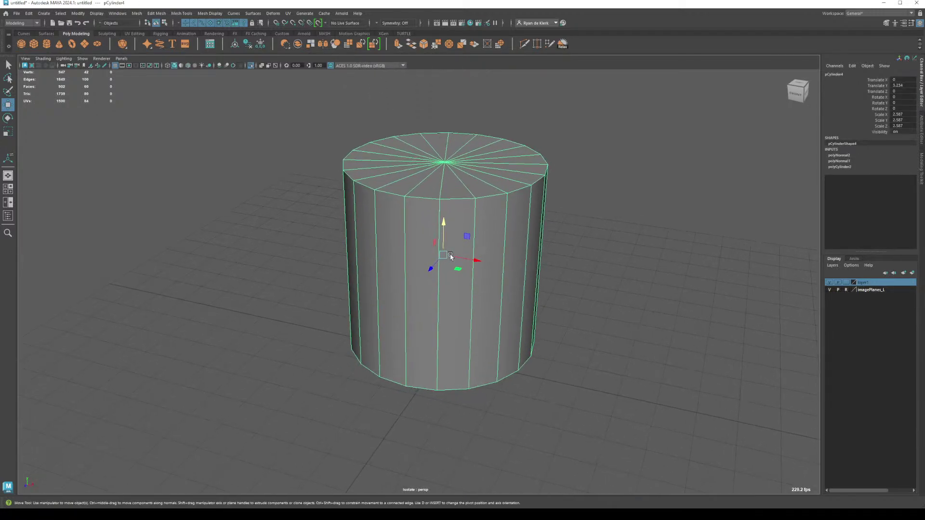
left_click_drag(451, 256, 439, 276, "alt")
key("r")
key("ctrl+d")
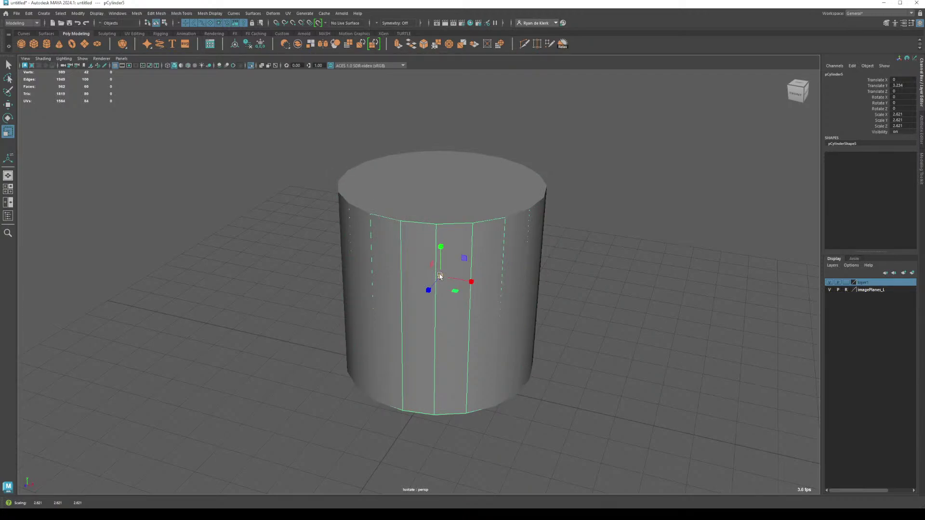
Step: Select both overlapping cylinders and delete them
left_click(301, 166)
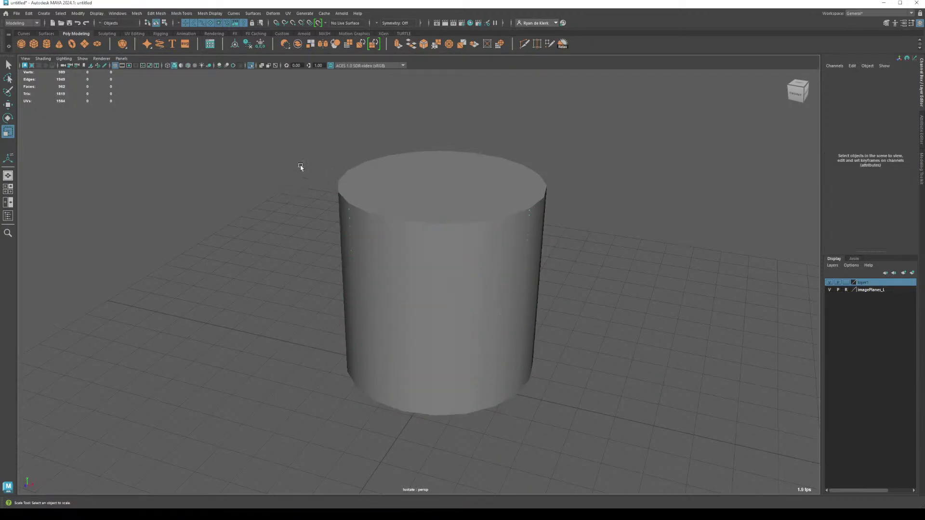
left_click_drag(301, 167, 603, 424)
key("Delete")
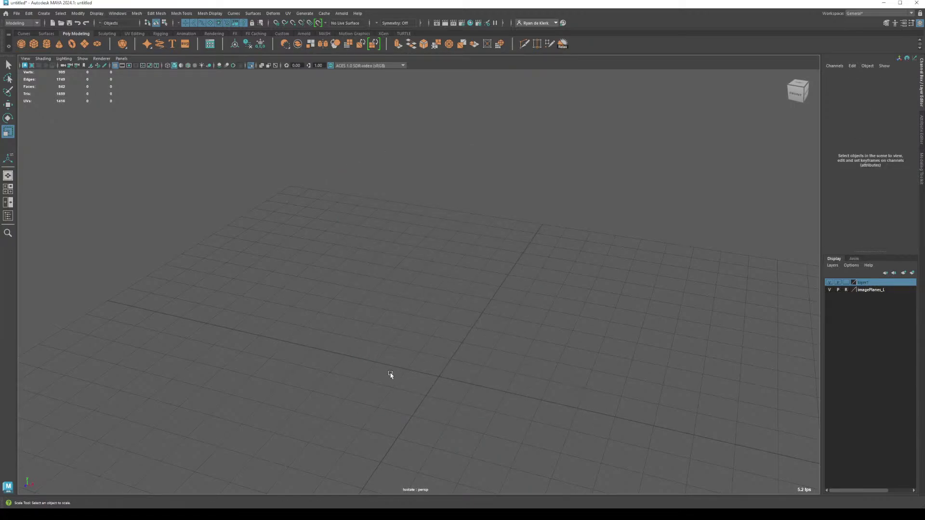
key("ctrl+z")
Step: Select the complete outline of one of the drum's flutes, including its front rim, both long sides and the rounded end
left_click(401, 279)
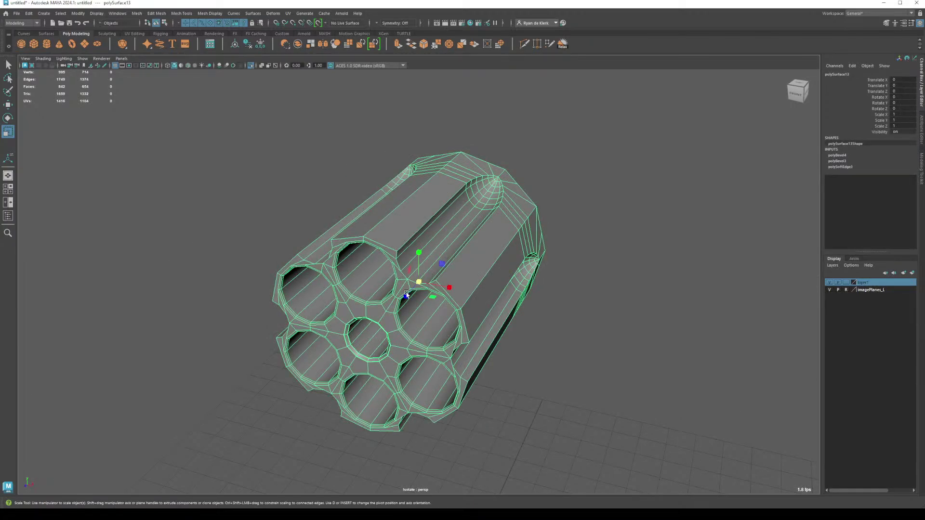
left_click_drag(373, 296, 320, 309, "alt")
right_click_drag(321, 308, 392, 312, "alt")
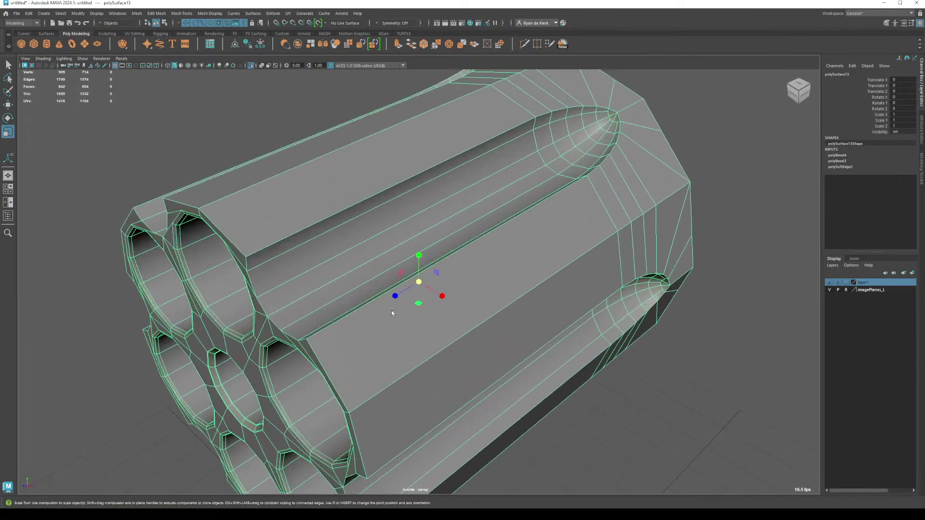
left_click_drag(392, 312, 418, 312, "alt")
scroll(427, 326, "up", 4)
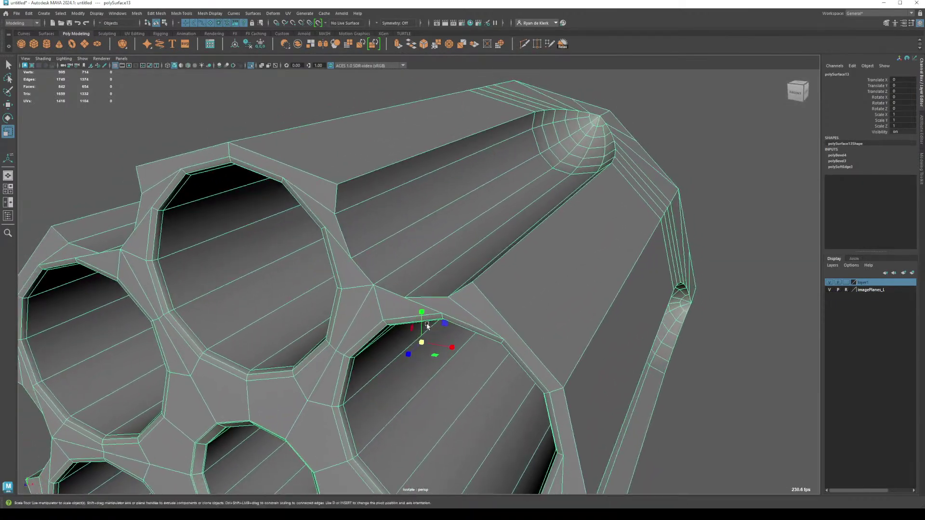
right_click_drag(370, 271, 368, 241)
double_click(336, 195)
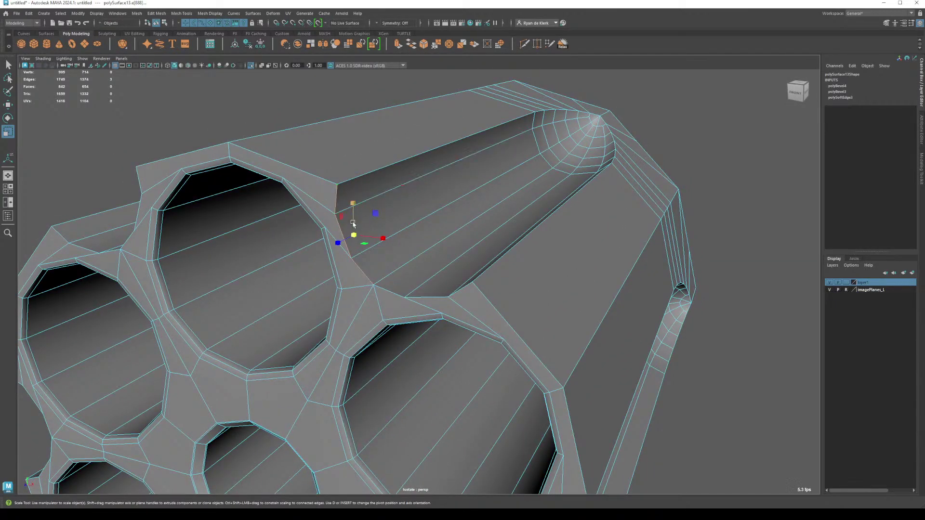
double_click(384, 289, "shift")
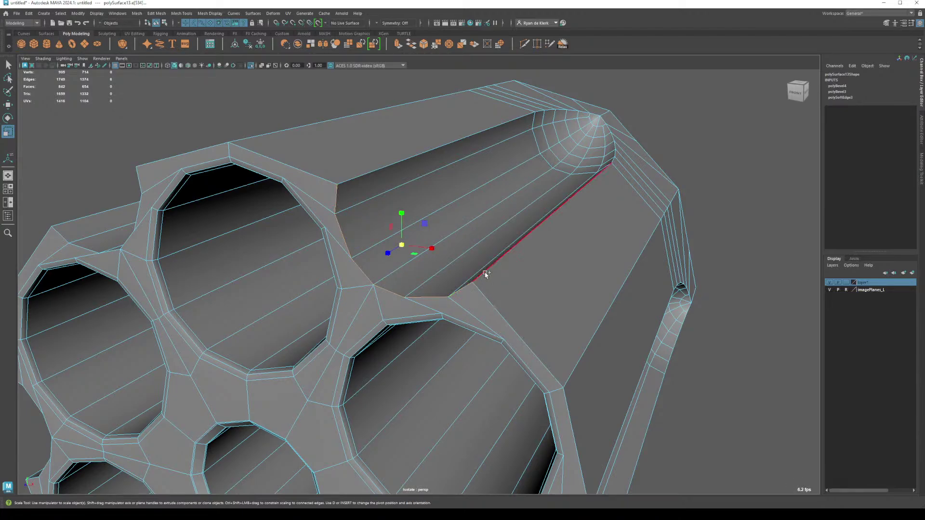
double_click(485, 274, "shift")
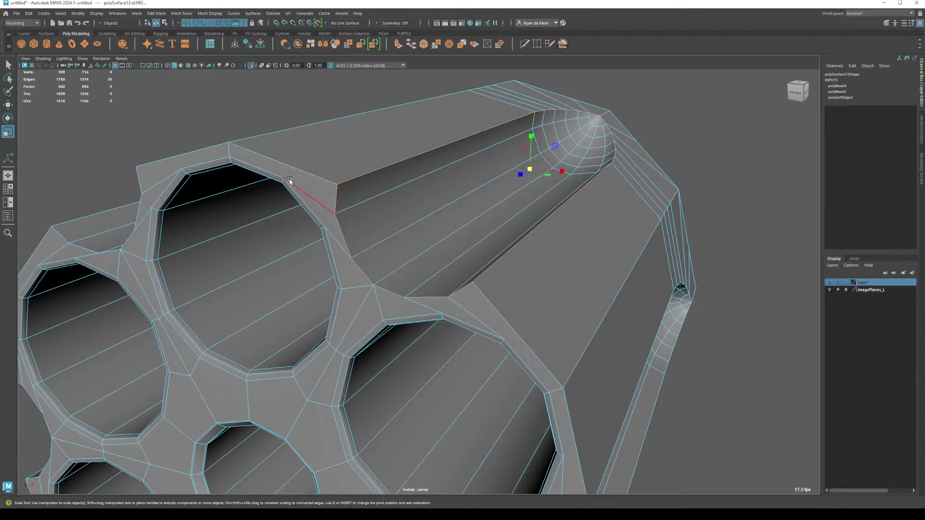
left_click_drag(440, 223, 472, 229, "alt")
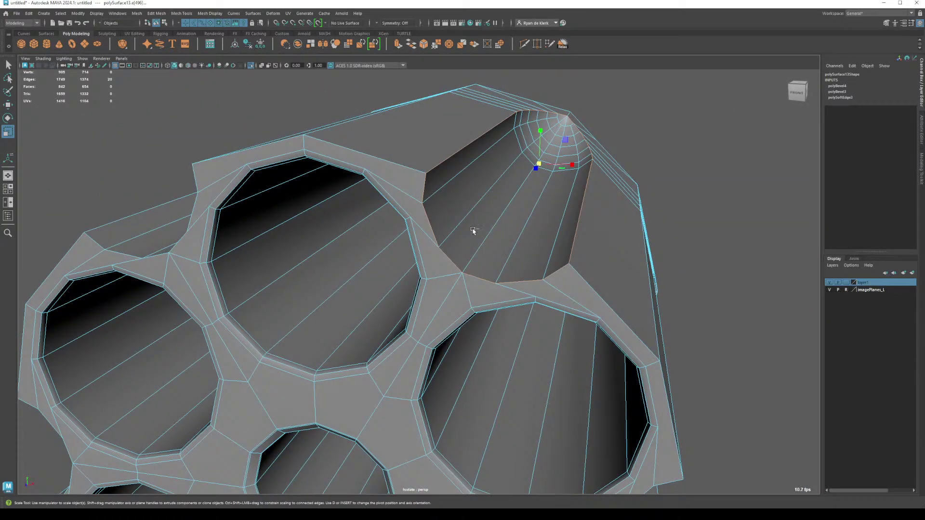
Step: Bevel the selected flute outline with one segment, and return to object mode with nothing selected
key("ctrl+b")
right_click_drag(519, 242, 450, 309, "alt")
left_click_drag(421, 146, 420, 146)
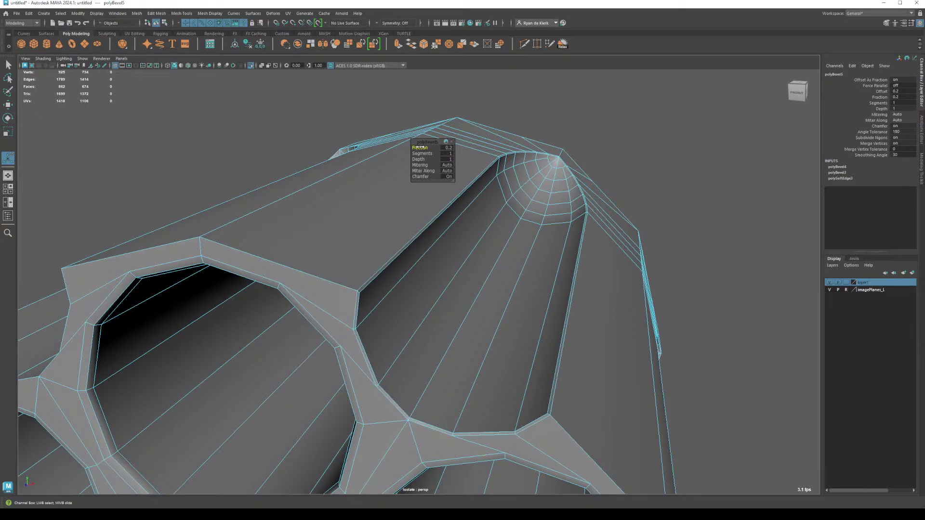
right_click_drag(552, 149, 580, 141)
left_click_drag(581, 142, 659, 322, "alt")
left_click(579, 262)
mouse_move(566, 262)
left_mouse_down("alt")
mouse_move(586, 256)
mouse_move(551, 268)
left_mouse_up("alt")
left_click(767, 150)
scroll(615, 227, "down", 3)
left_click_drag(616, 227, 545, 217, "alt")
scroll(545, 213, "up", 4)
Step: Select the lengthwise edge loops along the first flutes and outer ridges of the drum, including the short edges behind the flute ends
left_click(333, 237)
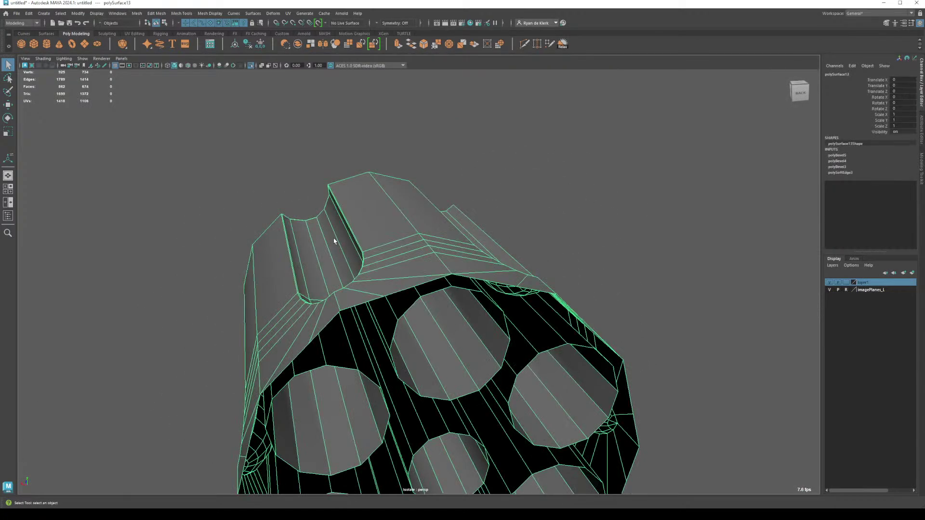
right_click_drag(332, 236, 331, 214)
left_click(322, 234)
double_click(322, 236)
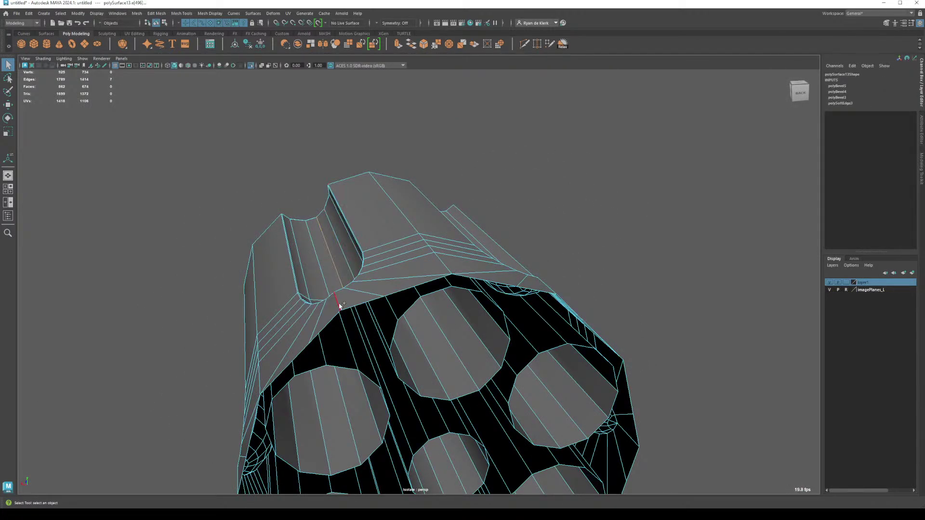
left_click_drag(341, 308, 436, 319, "alt")
double_click(415, 244, "shift")
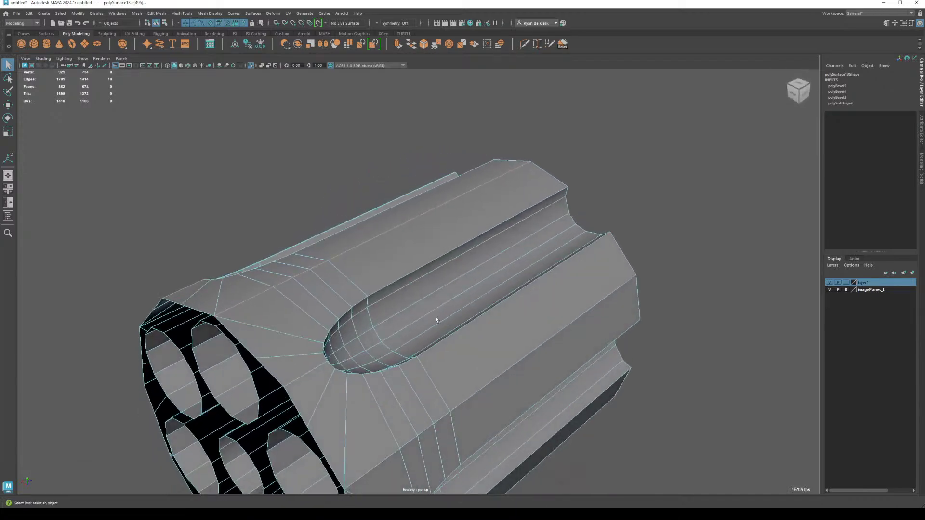
double_click(319, 369, "shift")
double_click(397, 455, "shift")
left_click_drag(397, 454, 448, 401, "alt")
double_click(423, 372, "shift")
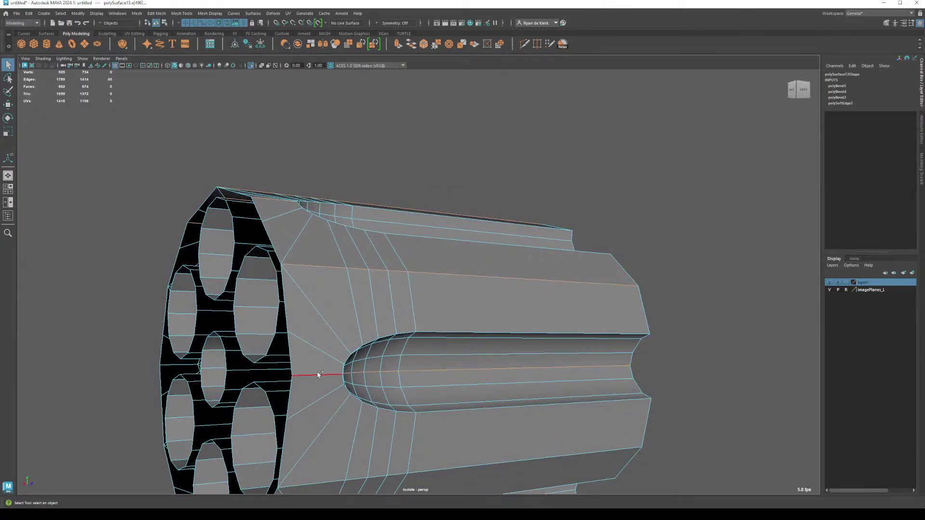
Step: Add the lengthwise edges of the neighbouring flutes and ridges further around the drum to the selection
left_click_drag(336, 379, 358, 355, "alt")
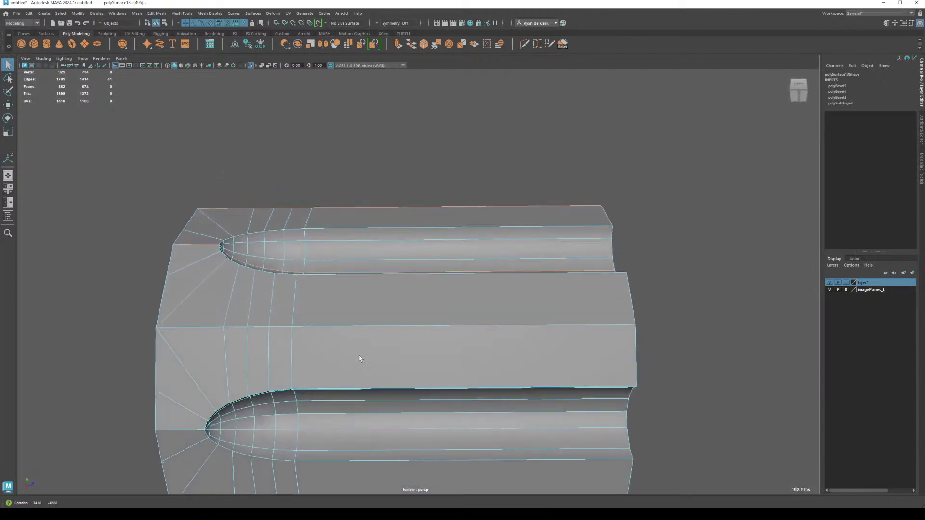
double_click(343, 327, "shift")
left_click(204, 415, "shift")
left_click_drag(307, 447, 314, 364, "alt")
double_click(317, 372, "shift")
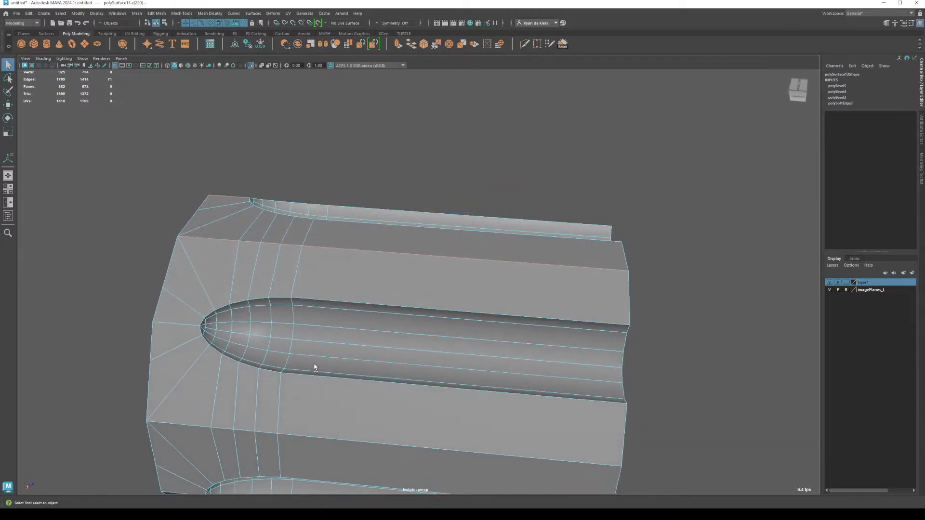
double_click(315, 342, "shift")
Step: Add the remaining lengthwise flute and ridge edges, soften all the selected edges, and leave edge mode with nothing selected
left_click_drag(265, 448, 281, 351, "alt")
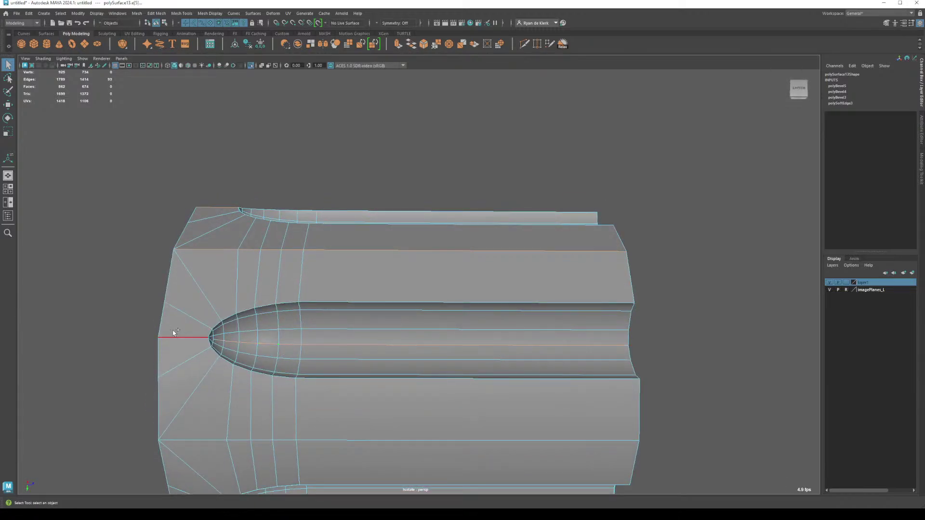
left_click_drag(254, 451, 266, 399, "alt")
double_click(331, 319, "shift")
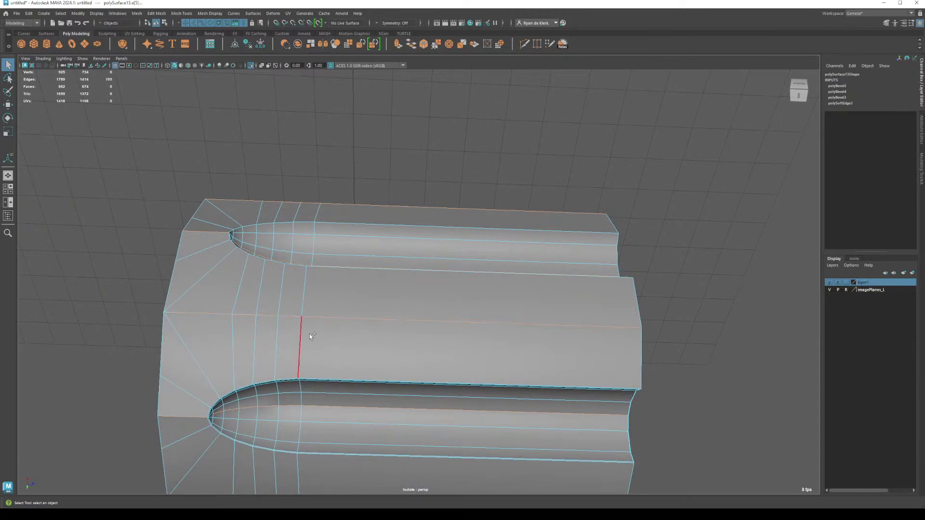
double_click(285, 407, "ctrl")
left_click_drag(273, 423, 289, 371, "alt")
right_click_drag(286, 364, 343, 365, "shift")
left_click(251, 257)
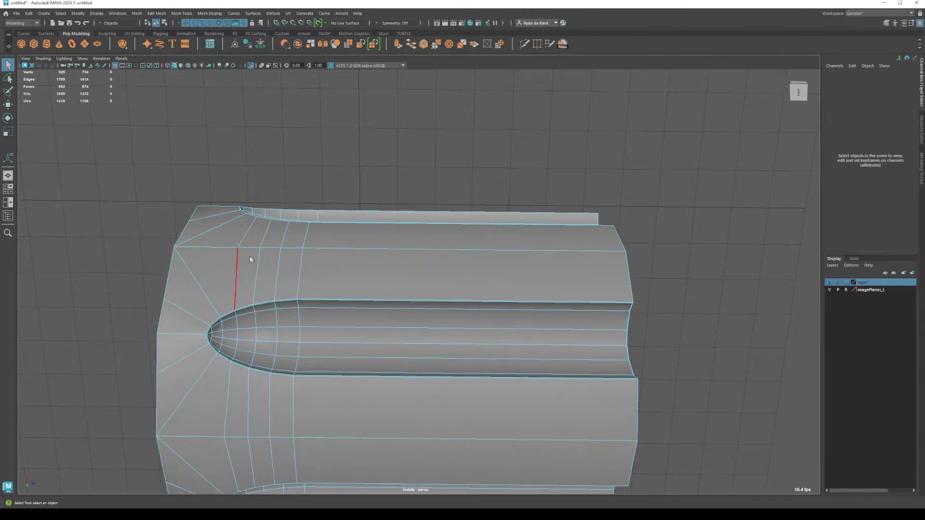
right_click_drag(254, 256, 289, 245)
left_click(385, 169)
Step: Apply Soften/Harden Edges to the whole drum and inspect the flute shading with the drum unselected
left_click_drag(437, 305, 351, 250, "alt")
scroll(347, 332, "up", 5)
left_click(354, 340)
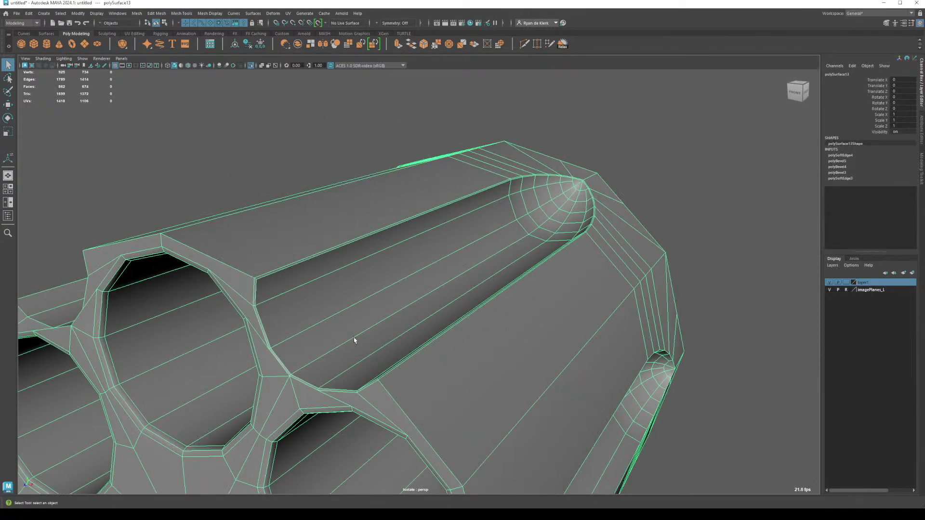
right_click_drag(355, 340, 405, 346)
left_click(334, 342)
right_click_drag(287, 214, 260, 157)
left_click(260, 157)
scroll(343, 330, "down", 3)
left_click_drag(343, 330, 259, 265, "alt")
right_click_drag(258, 264, 271, 310, "alt")
Step: Select the edge loop outlining one flute of the drum and bevel it with a fraction of 0.2
left_click(271, 311)
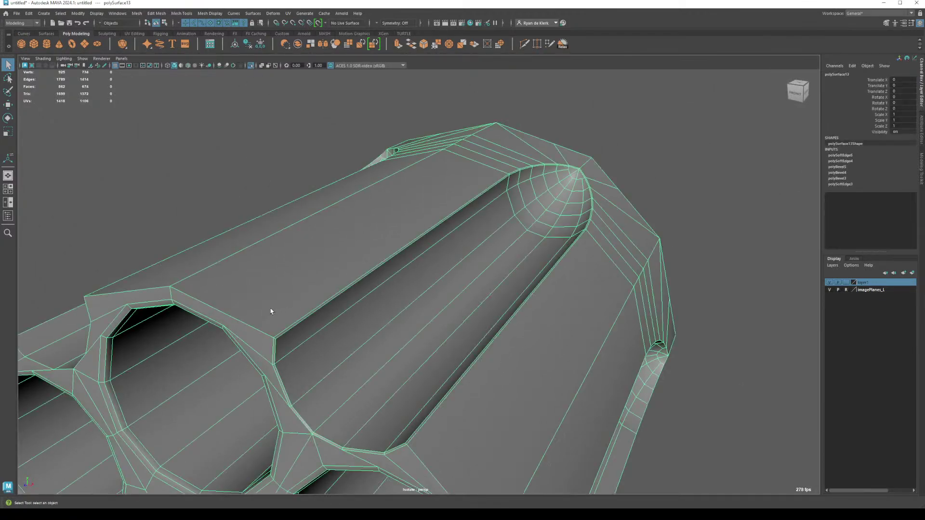
left_click_drag(224, 325, 268, 320, "alt")
right_click_drag(361, 270, 365, 251)
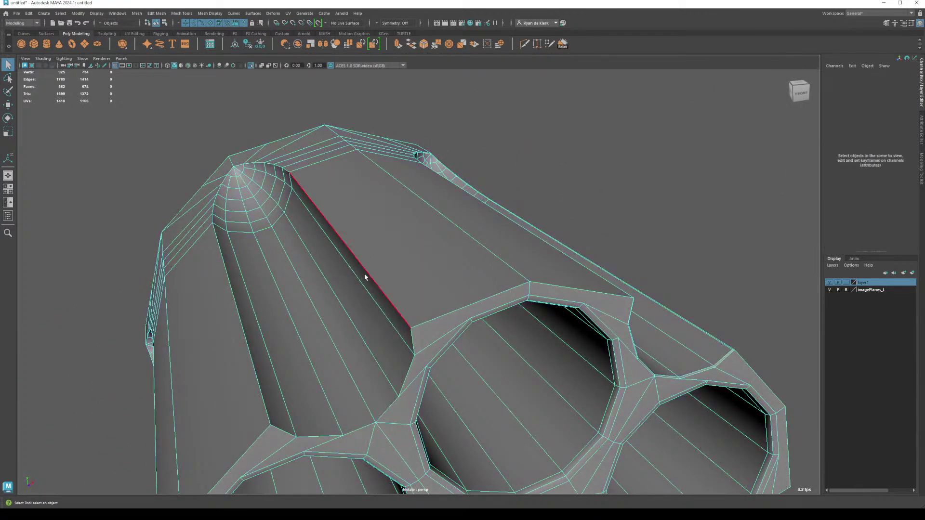
left_click(365, 277)
double_click(232, 174, "shift")
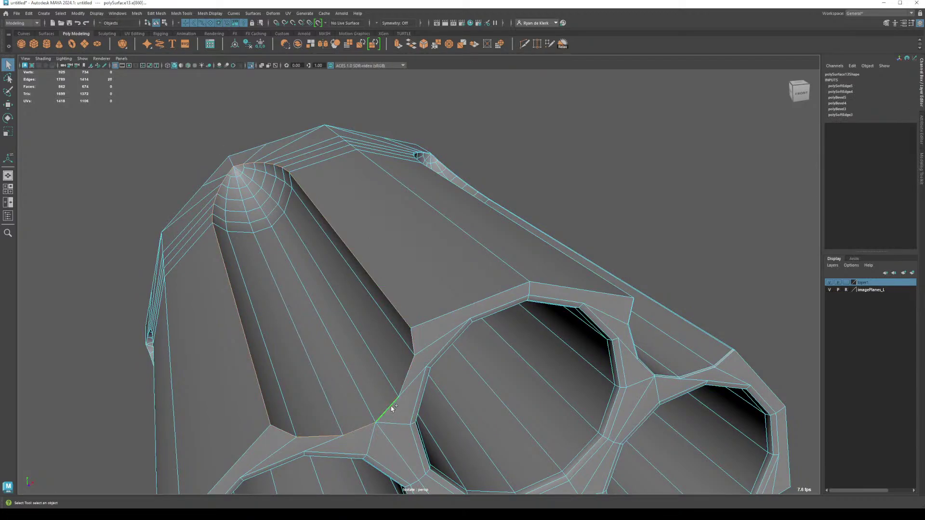
key("ctrl+b")
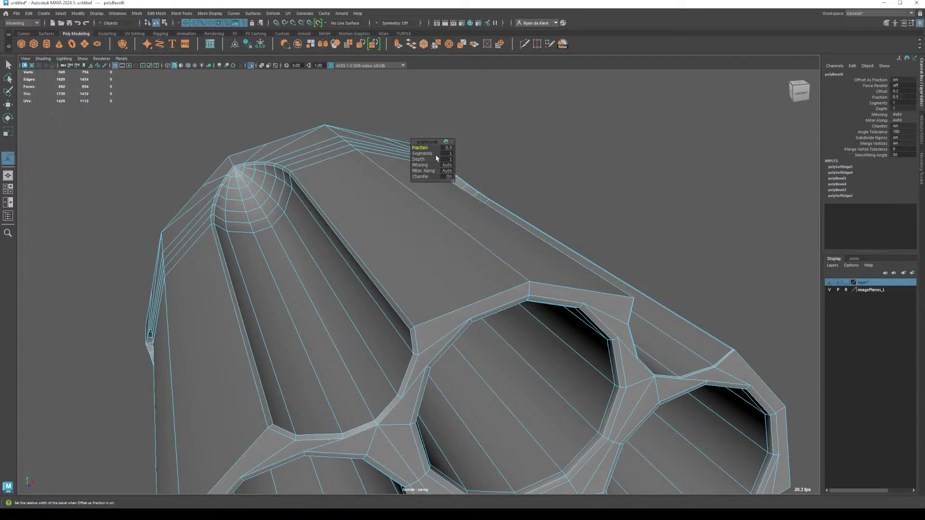
left_click_drag(429, 149, 417, 148)
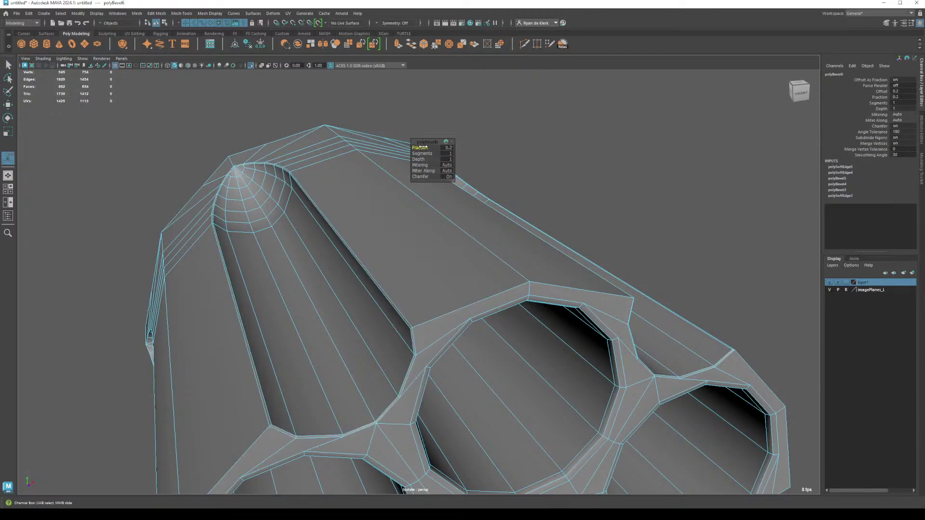
Step: Select the edges outlining the neighbouring flutes around the drum, including their long sides and curved front ends
left_click_drag(382, 186, 294, 260, "alt")
double_click(288, 268)
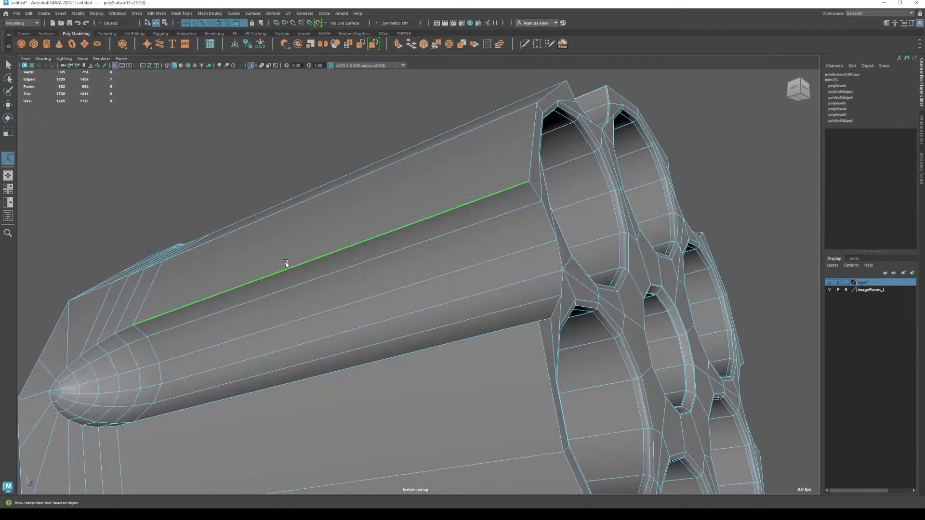
double_click(248, 393, "shift")
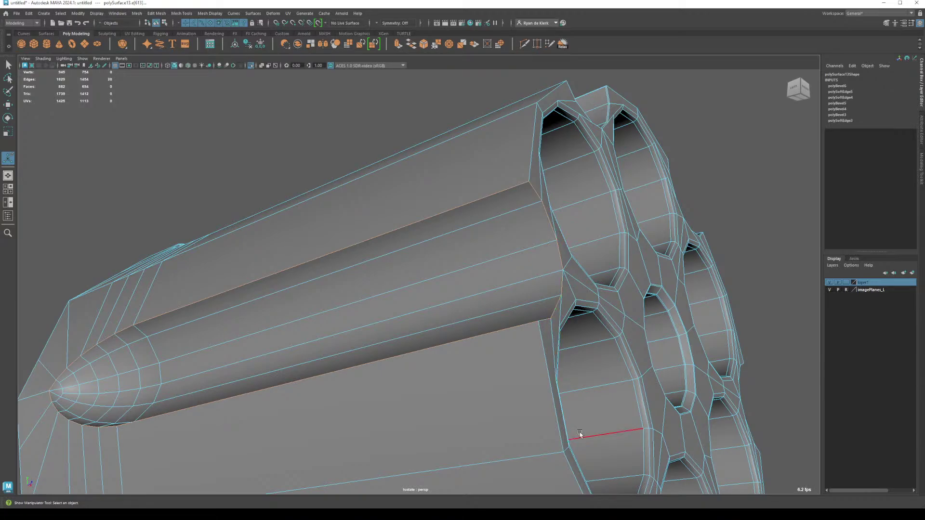
right_click_drag(580, 434, 520, 351, "alt")
left_click_drag(520, 352, 493, 365, "alt")
double_click(402, 274, "shift")
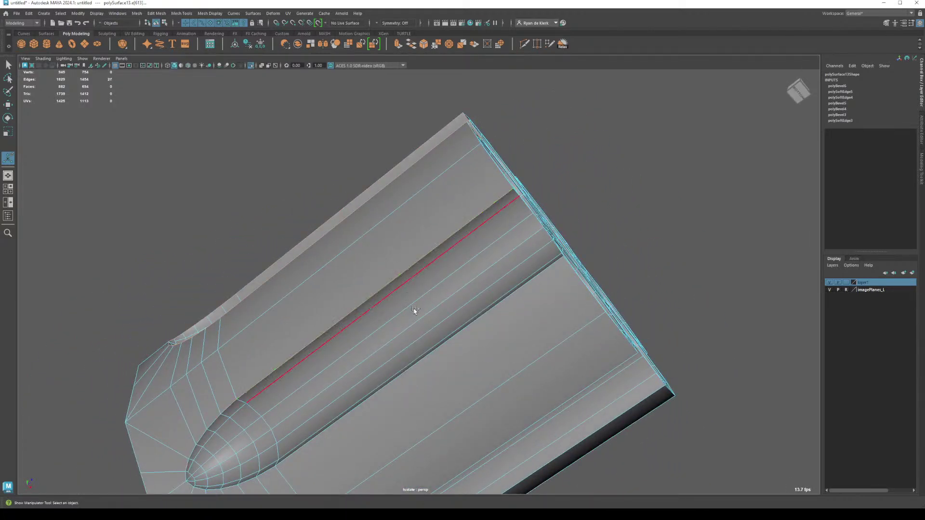
double_click(436, 357, "shift")
left_click_drag(437, 357, 371, 356, "alt")
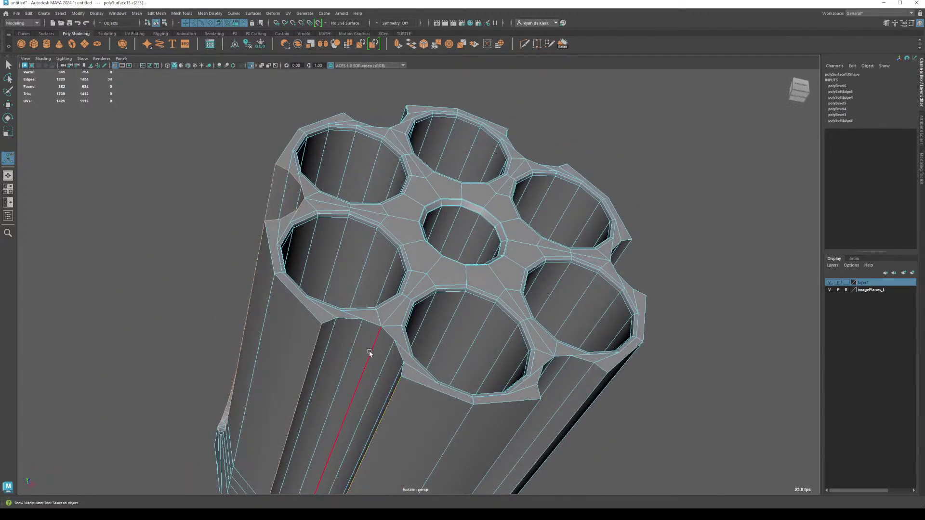
double_click(350, 318, "shift")
left_click_drag(492, 418, 432, 411, "alt")
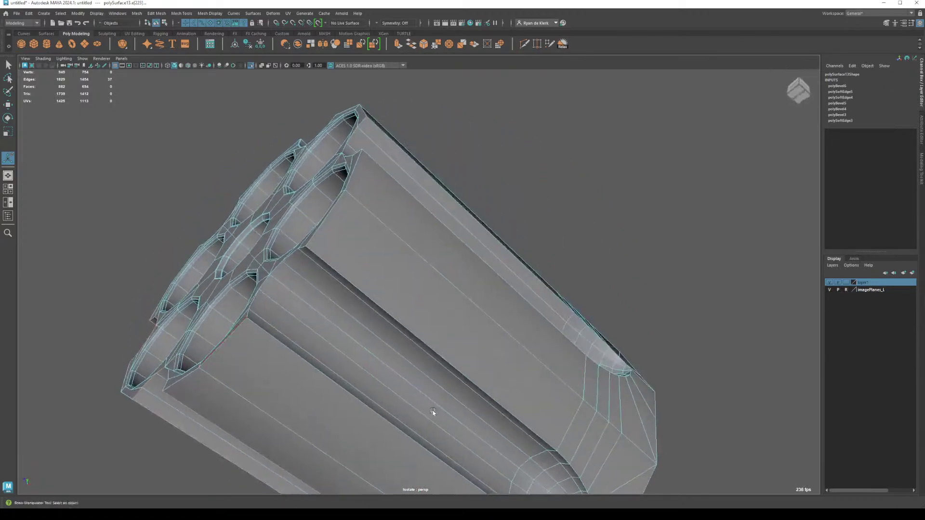
Step: Add the outlines of the further flutes and the outer front-rim edges between them to the selection
double_click(284, 275, "shift")
double_click(293, 354, "shift")
double_click(359, 293, "shift")
double_click(254, 301, "shift")
left_click_drag(409, 352, 394, 409, "alt")
double_click(365, 261, "shift")
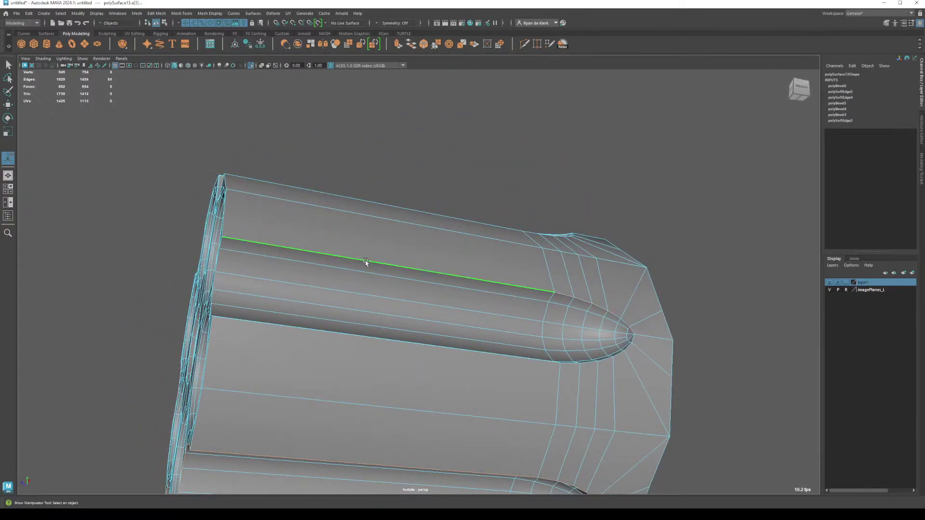
left_click_drag(502, 335, 415, 319, "alt")
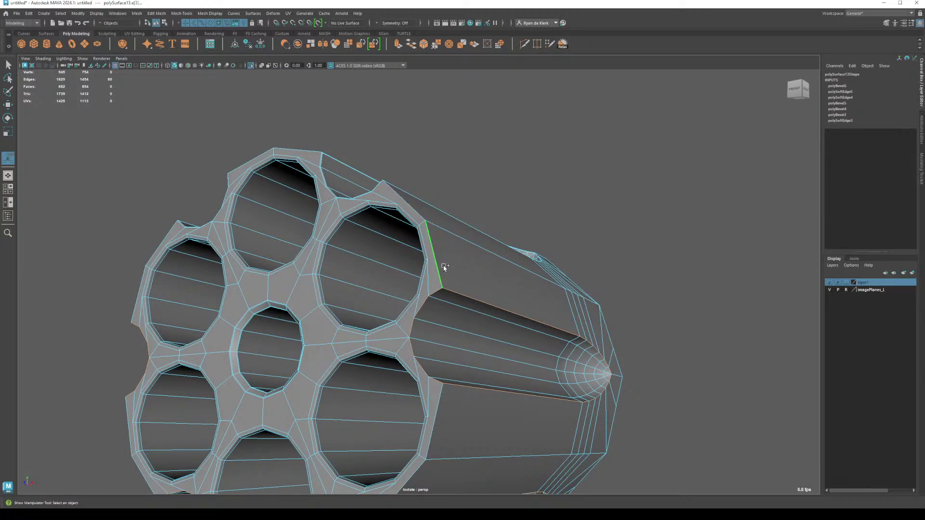
left_click_drag(444, 268, 400, 284, "alt")
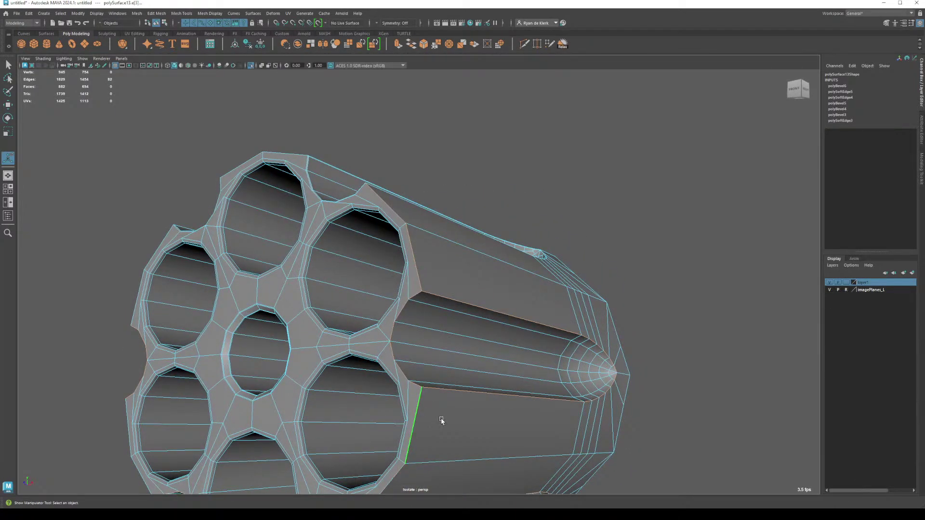
Step: Bevel the selected flute and rim edges with a fraction of 0.2, dismissing the autosave dialog, and inspect the corners
key("ctrl+b")
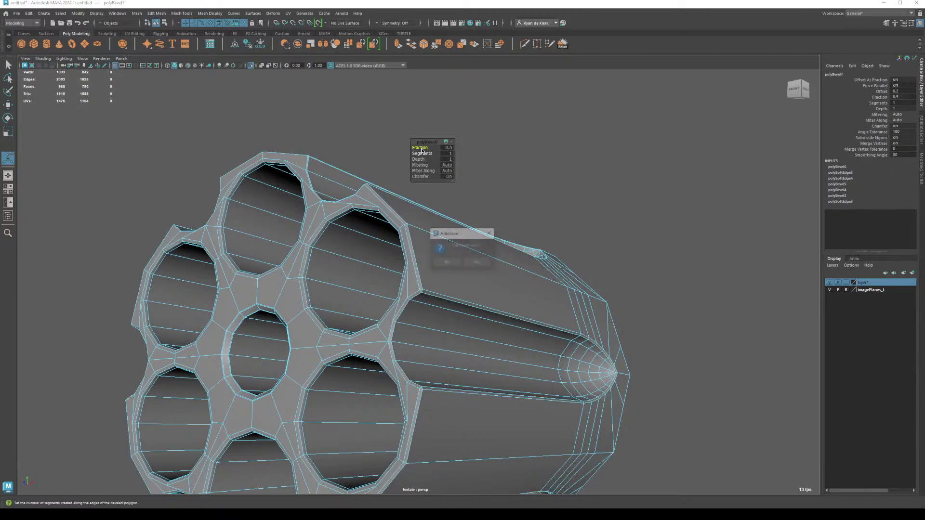
left_click(477, 263)
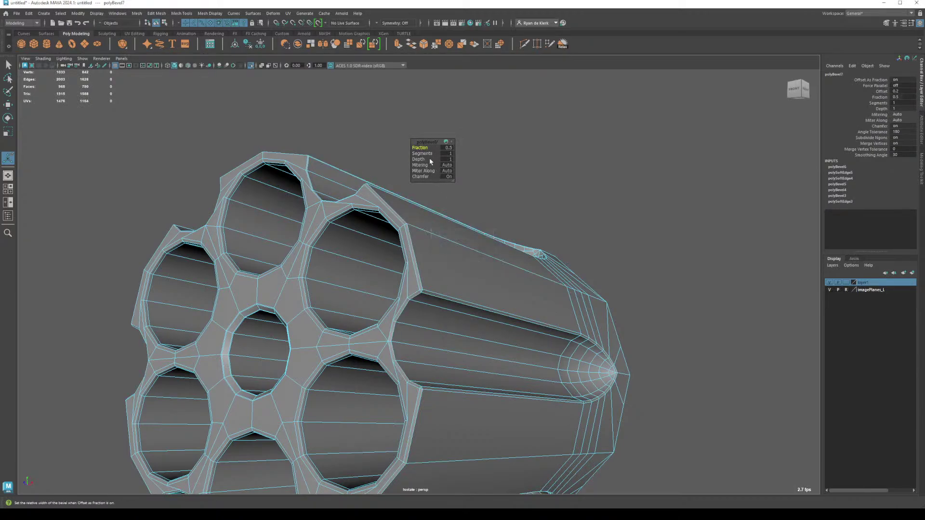
left_click_drag(421, 148, 421, 148)
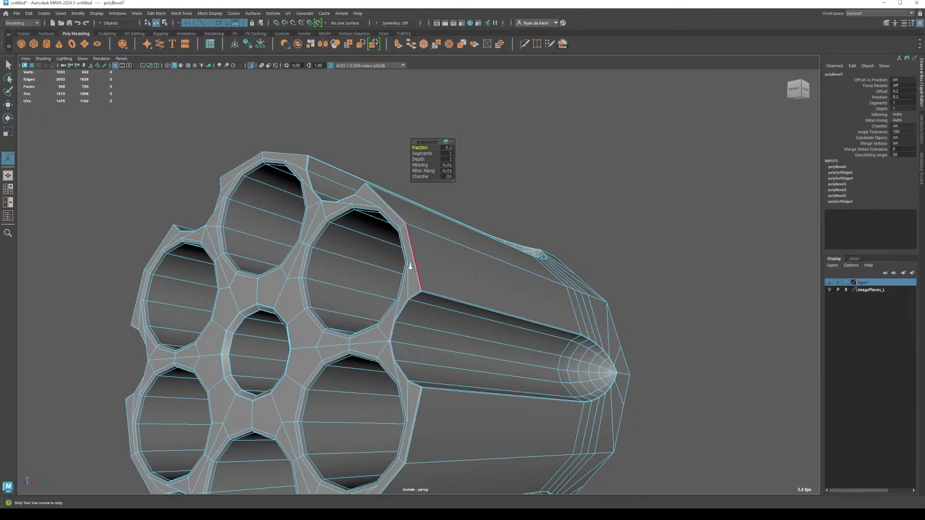
right_click_drag(411, 267, 471, 353, "alt")
left_click_drag(471, 353, 458, 296, "alt")
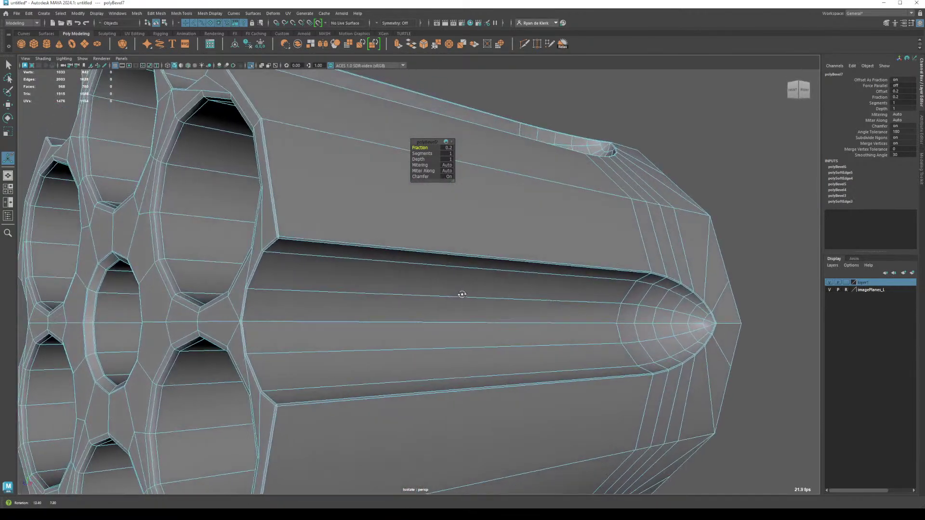
left_click_drag(292, 296, 418, 350, "alt")
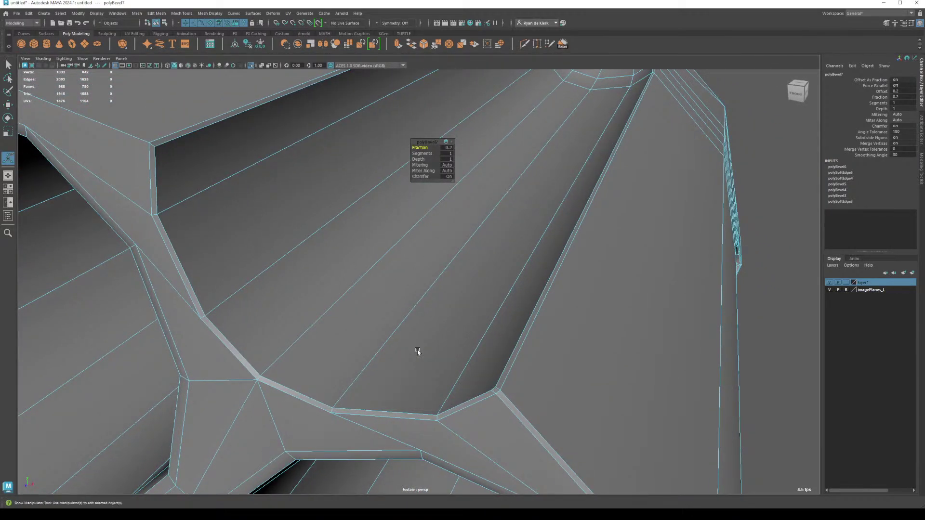
left_click_drag(456, 372, 394, 296, "alt")
right_click_drag(393, 296, 479, 371, "alt")
Step: Check the bevel's mitering options and set its depth to 0 and its segments to 2
left_click(423, 155)
middle_click_drag(423, 154, 422, 154)
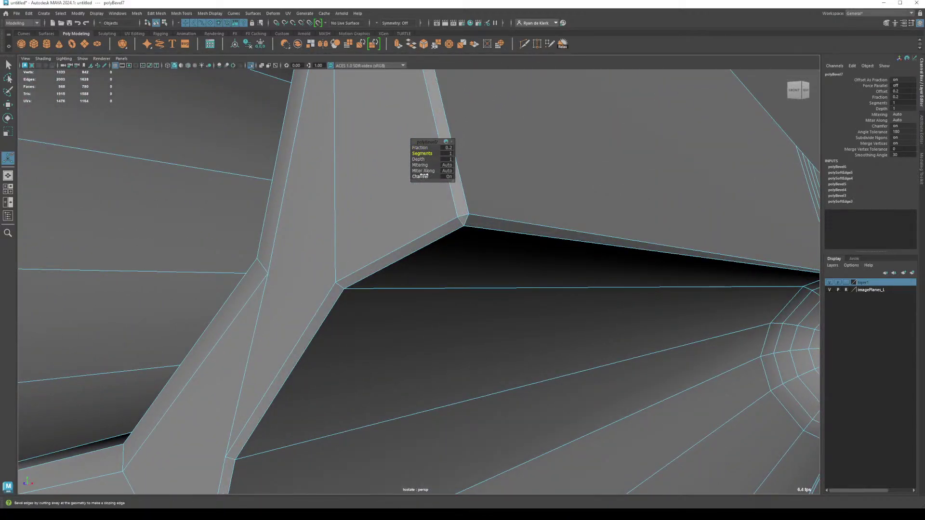
left_click(421, 171)
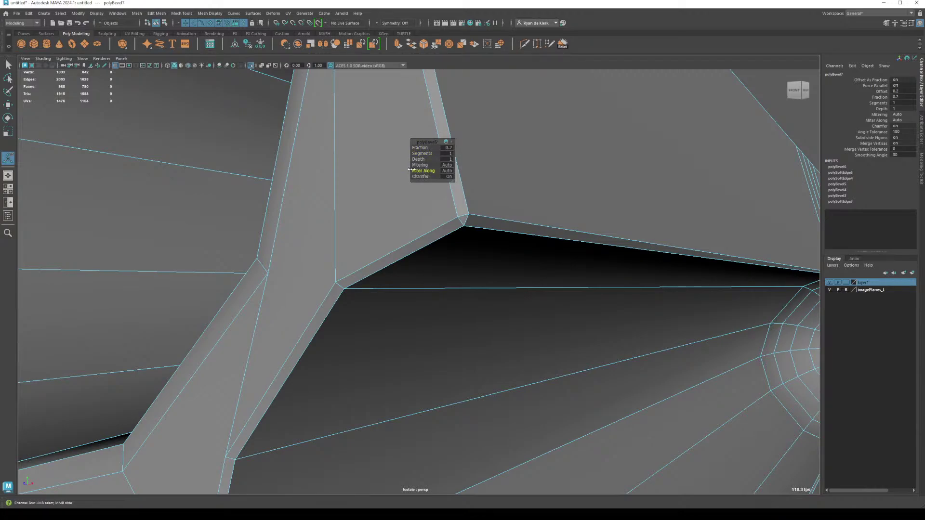
left_click(448, 172)
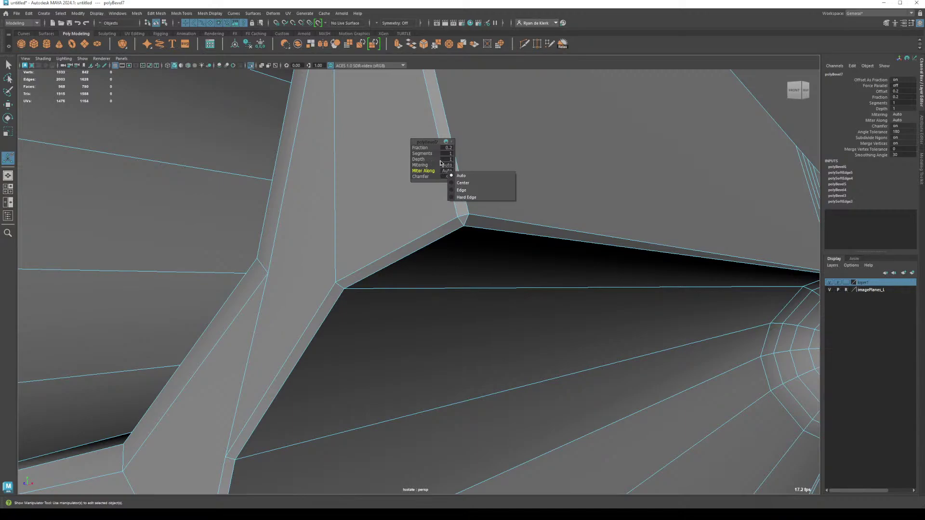
left_click(443, 160)
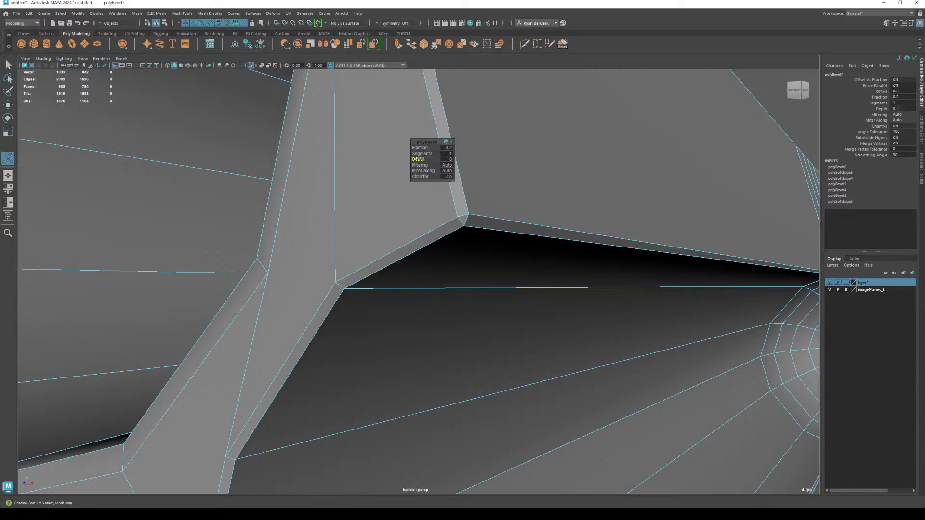
left_click_drag(420, 154, 423, 155)
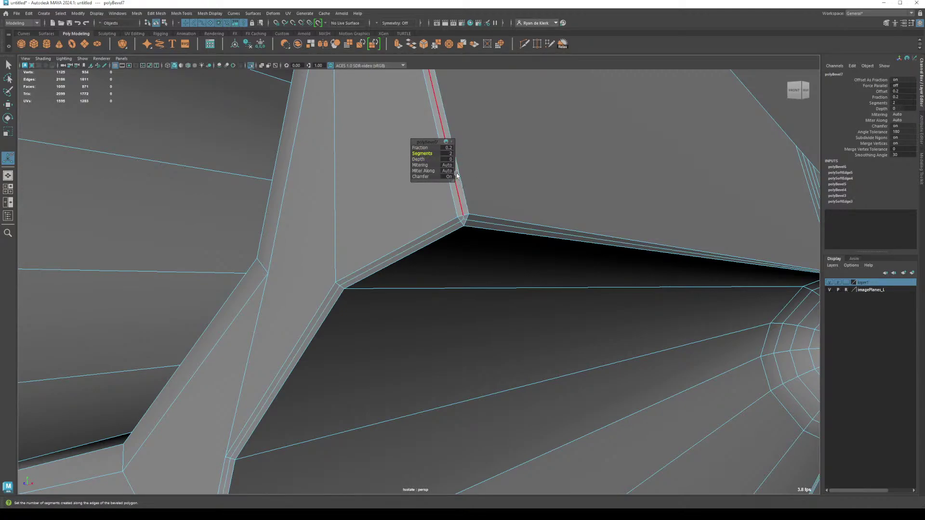
Step: Inspect the two-segment bevel around the drum's front rim and undo the bevel on the flute and rim edges
scroll(553, 291, "down", 5)
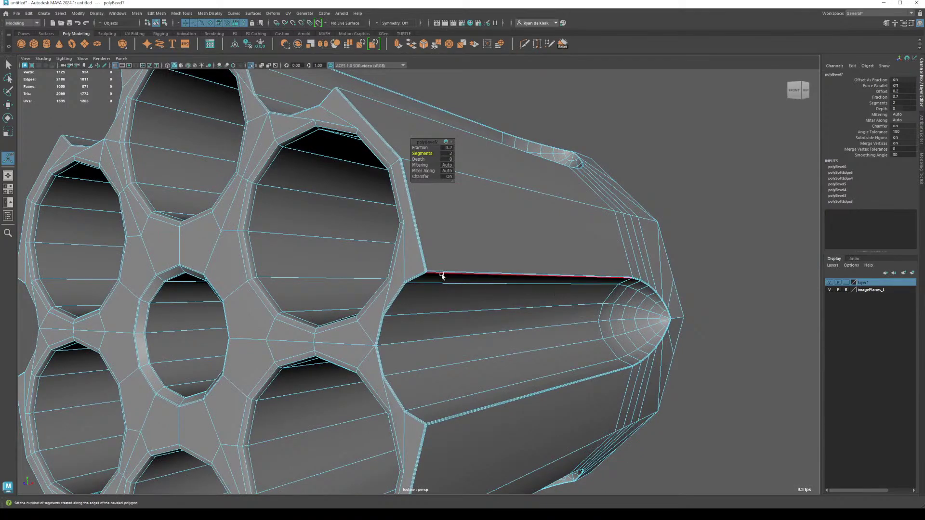
mouse_move(442, 275)
left_mouse_down("alt")
mouse_move(440, 284)
mouse_move(435, 263)
left_mouse_up("alt")
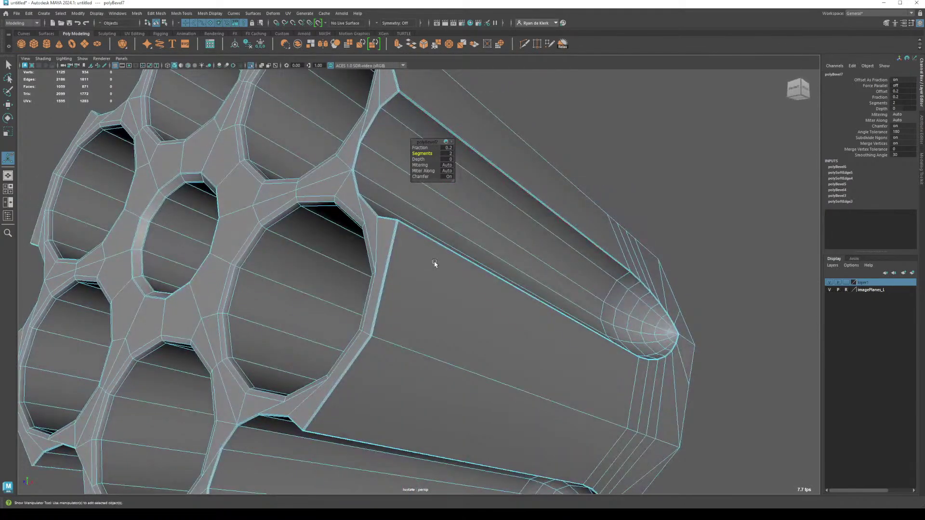
right_click_drag(351, 198, 430, 277, "alt")
middle_click_drag(430, 278, 407, 255)
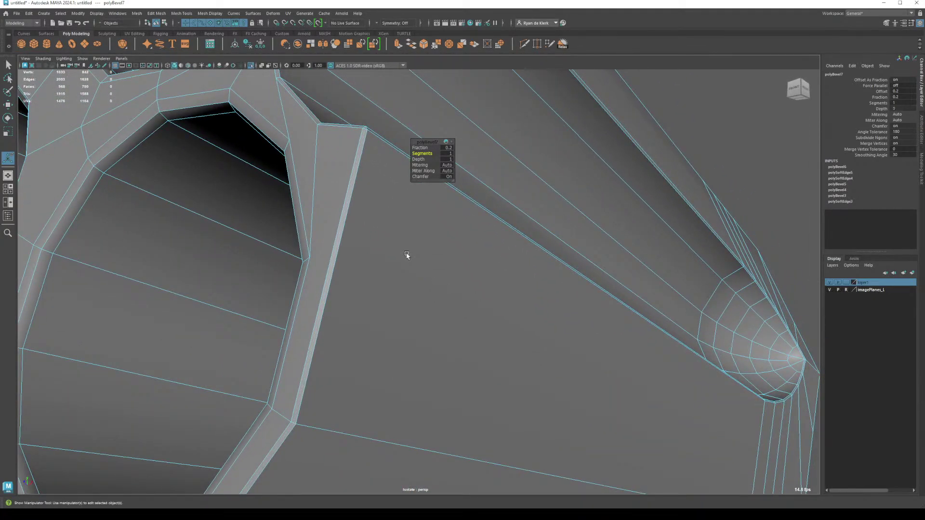
key("ctrl+z")
Step: Add the missing front-rim edges between the flutes to the restored edge selection
left_click_drag(407, 256, 450, 321, "alt")
right_click_drag(468, 375, 427, 324, "alt")
left_click_drag(426, 324, 335, 313, "alt")
left_click(406, 352, "shift")
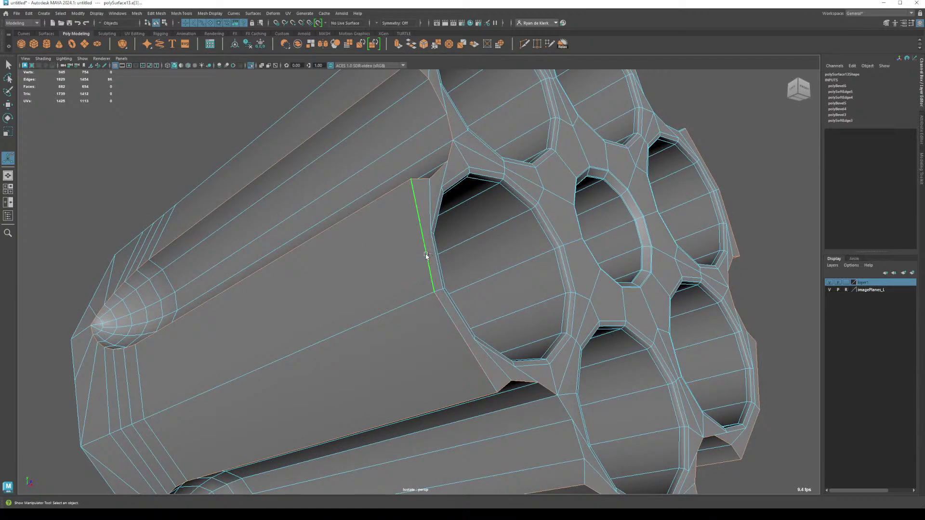
left_click_drag(424, 259, 424, 246, "alt")
left_click_drag(454, 207, 483, 249, "alt")
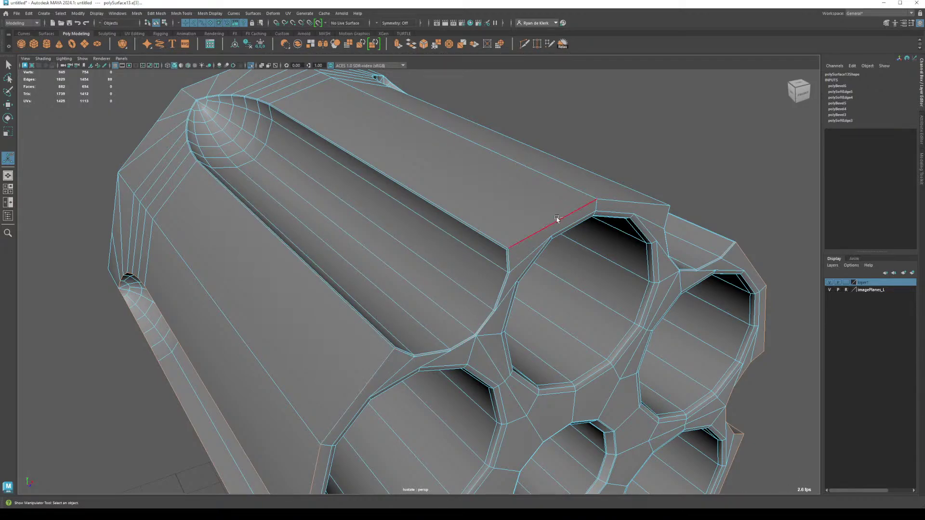
left_click_drag(516, 269, 513, 298, "alt")
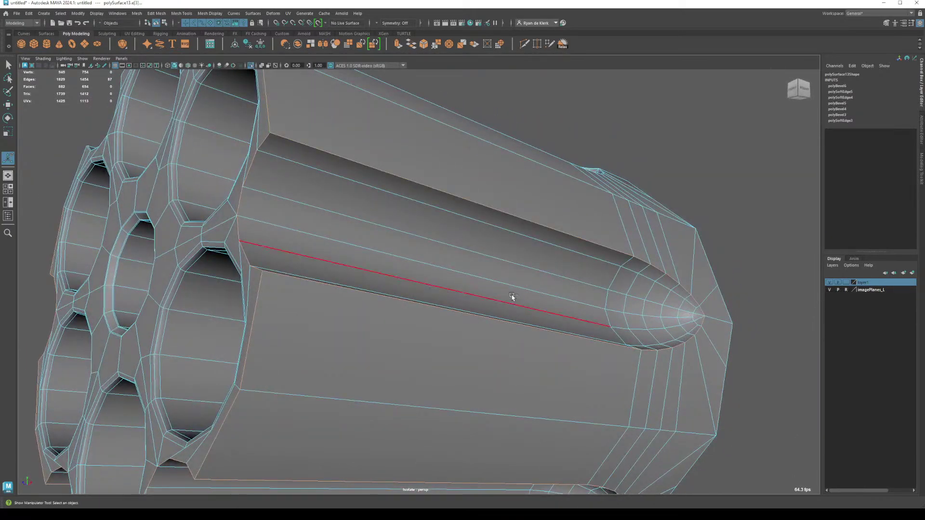
Step: Bevel the selected flute outlines and front-rim edges with a depth of 0 and 2 segments
key("ctrl+b")
left_click_drag(451, 279, 424, 277, "alt")
left_click_drag(421, 158, 417, 158)
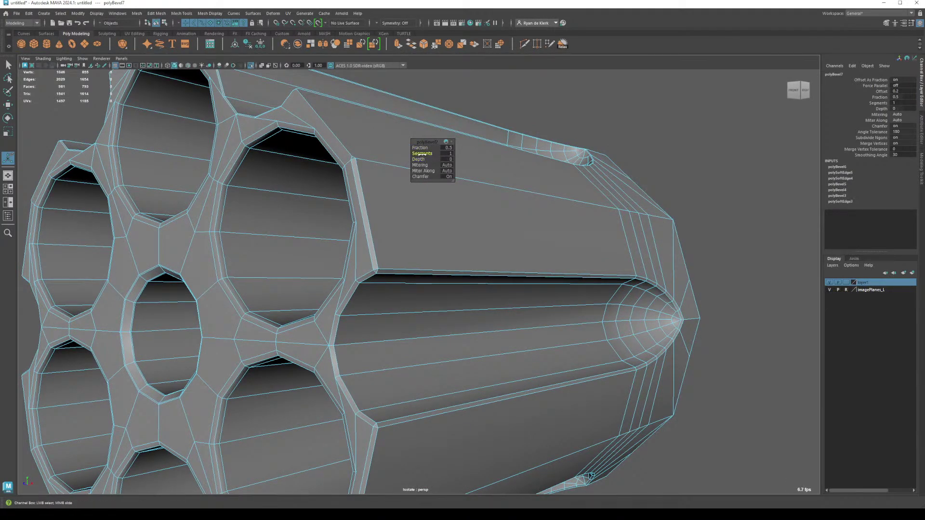
left_click_drag(417, 154, 420, 154)
mouse_move(408, 200)
left_mouse_down("alt")
mouse_move(405, 215)
mouse_move(404, 190)
mouse_move(414, 187)
left_mouse_up("alt")
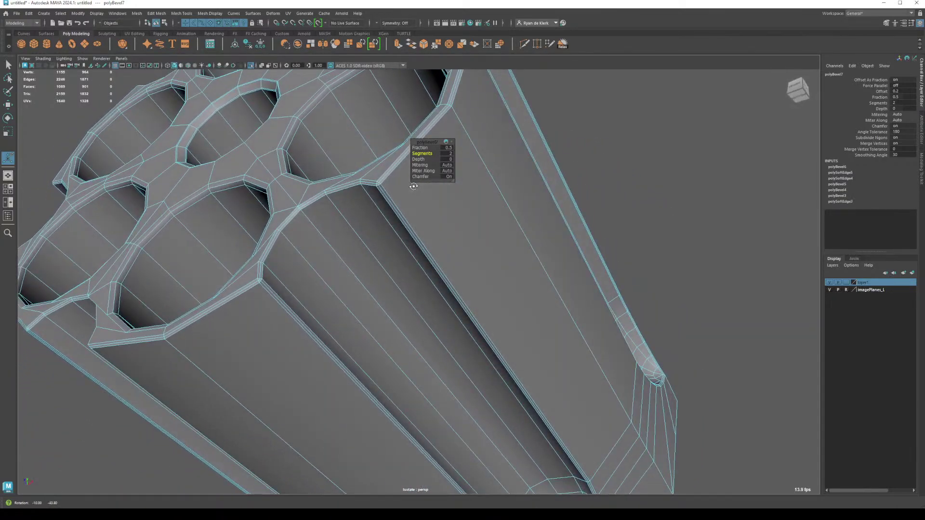
right_click_drag(357, 200, 392, 192)
Step: Examine the drum's bevelled flute and rim shading with nothing selected, and its corner topology with the drum selected
left_click(632, 285)
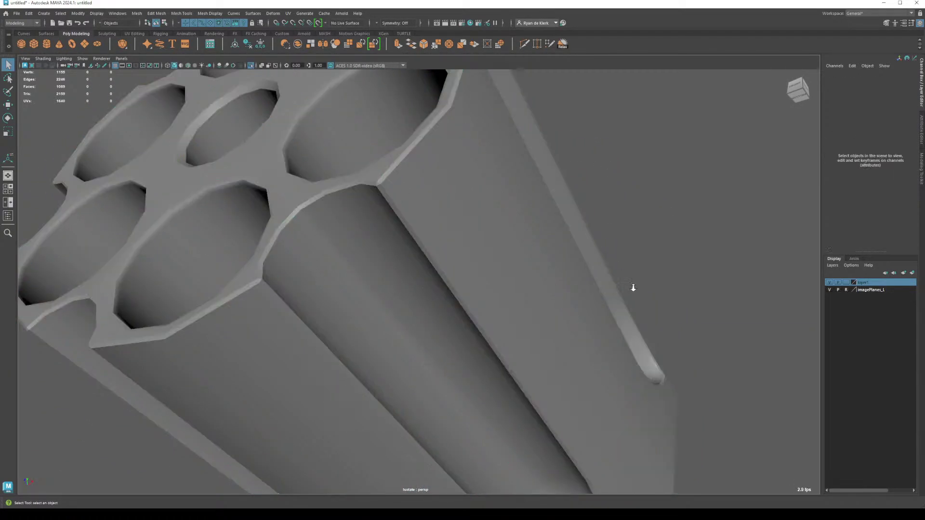
key("f")
left_click_drag(541, 246, 500, 264, "alt")
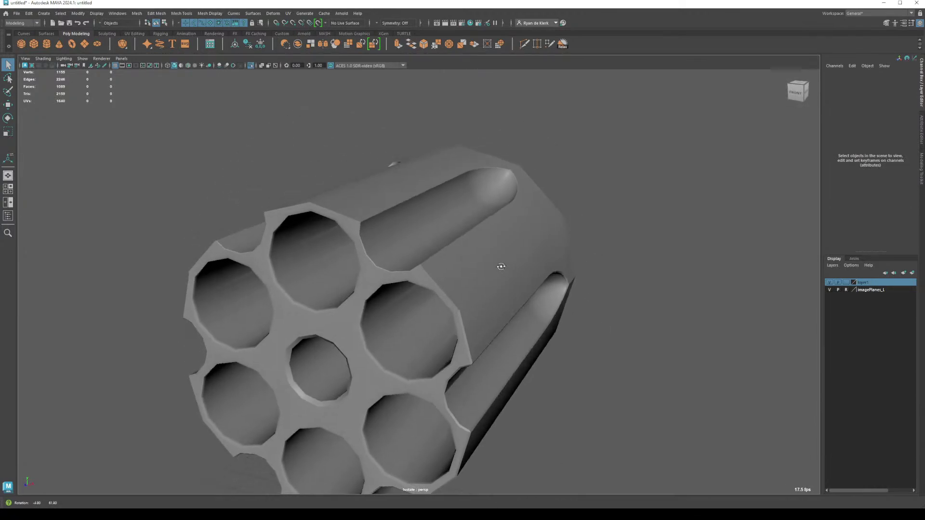
right_click_drag(499, 265, 477, 227, "alt")
left_click(477, 227)
left_click_drag(477, 227, 441, 212, "alt")
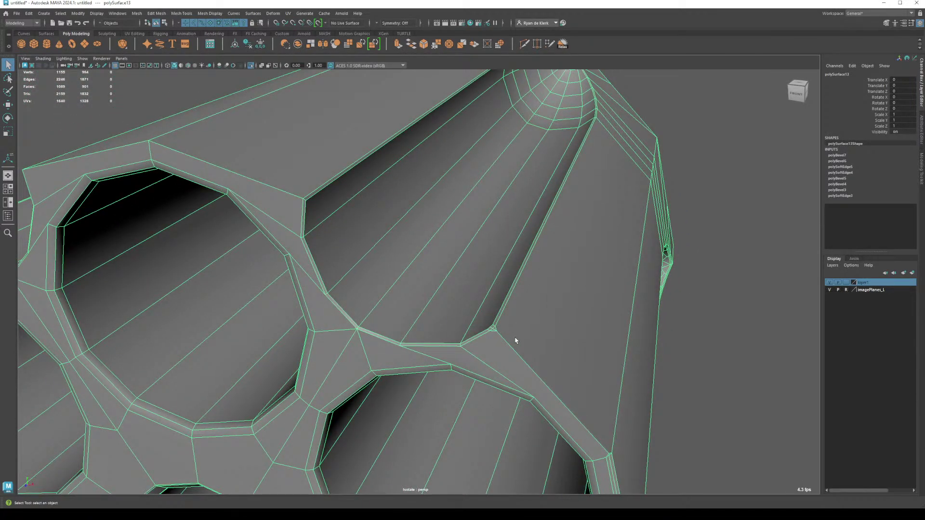
Step: Undo the drum's two most recent bevels on the flute outlines and front rim
scroll(523, 342, "down", 5)
key("ctrl+z")
key("ctrl+z")
key("ctrl+z")
key("ctrl+z")
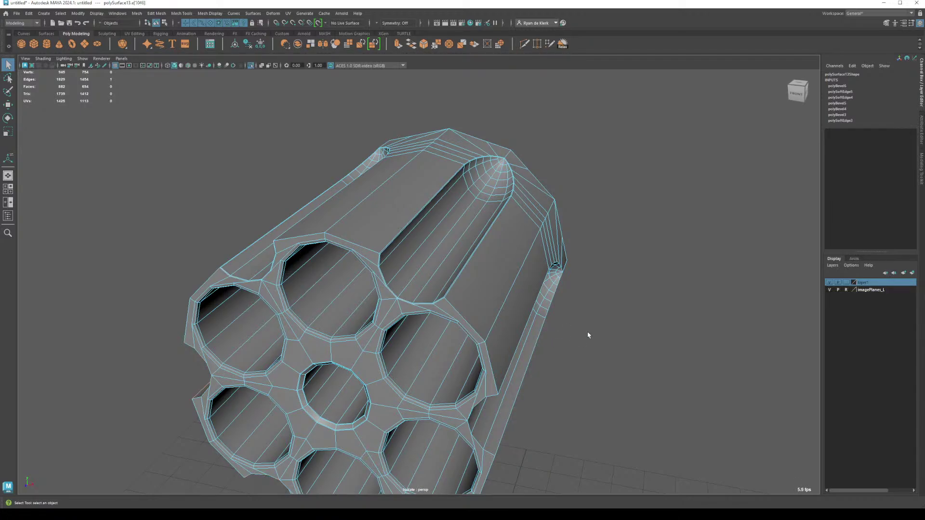
key("ctrl+z")
key("ctrl+z")
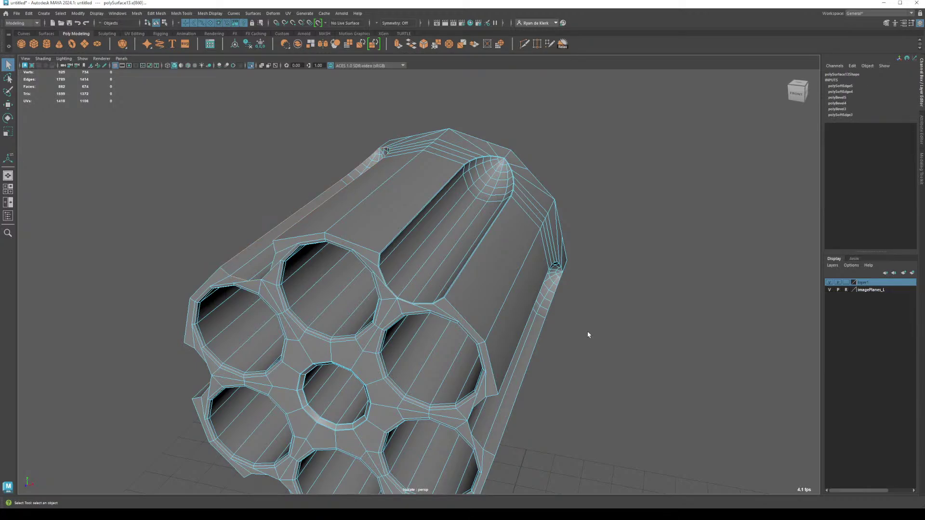
Step: Undo the drum's edge softening and the earlier bevel on the single flute outline
key("ctrl+z")
key("ctrl+z")
key("ctrl+z")
key("ctrl+z")
key("ctrl+z")
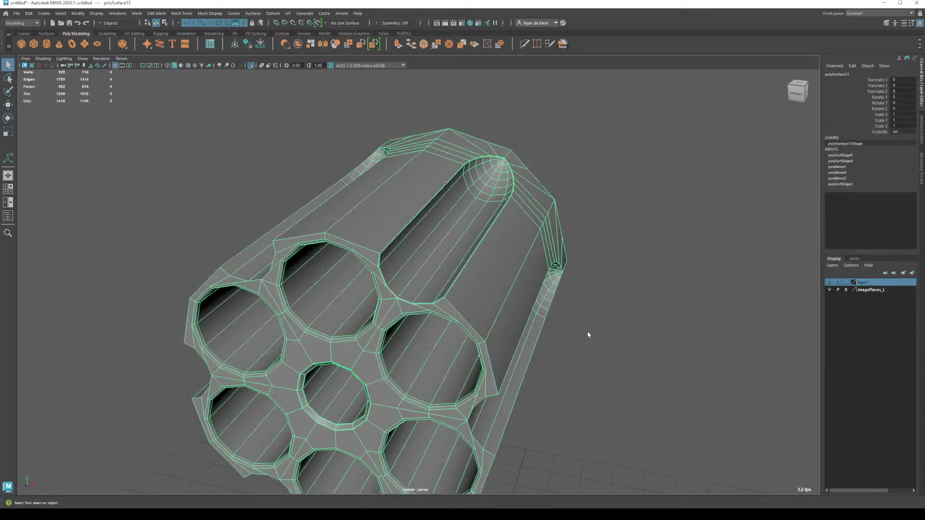
key("ctrl+z")
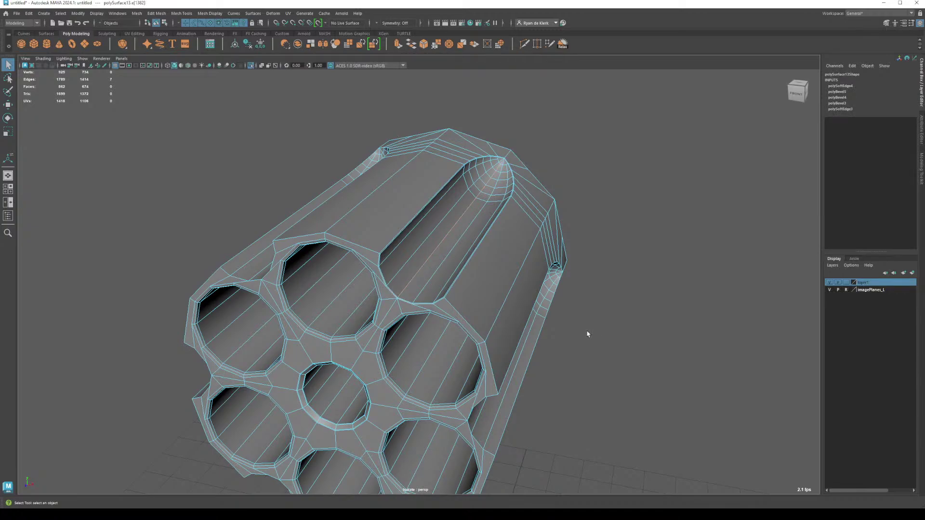
key("ctrl+z")
key("ctrl+z")
key("ctrl+z")
key("ctrl+z")
key("ctrl+z")
key("ctrl+z")
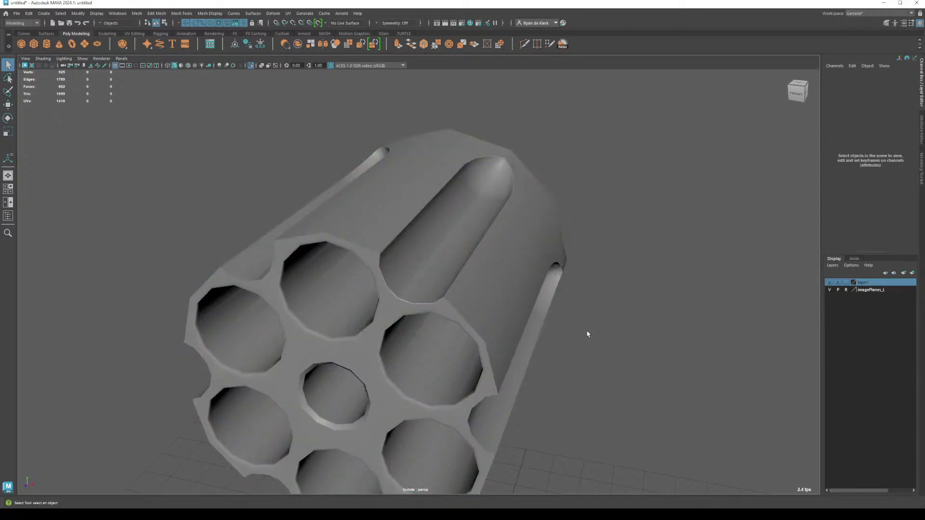
key("ctrl+z")
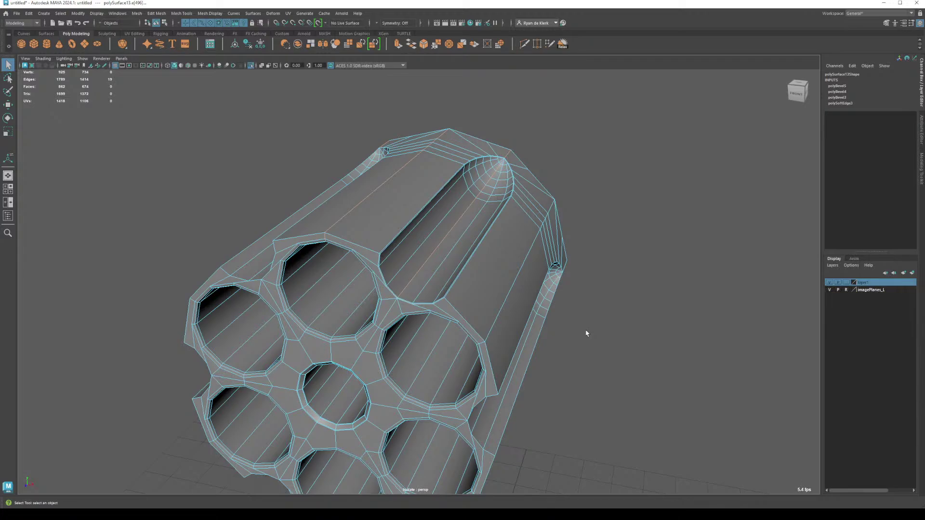
key("ctrl+z")
key("ctrl+z")
key("ctrl+z")
key("ctrl+z")
key("ctrl+z")
key("ctrl+z")
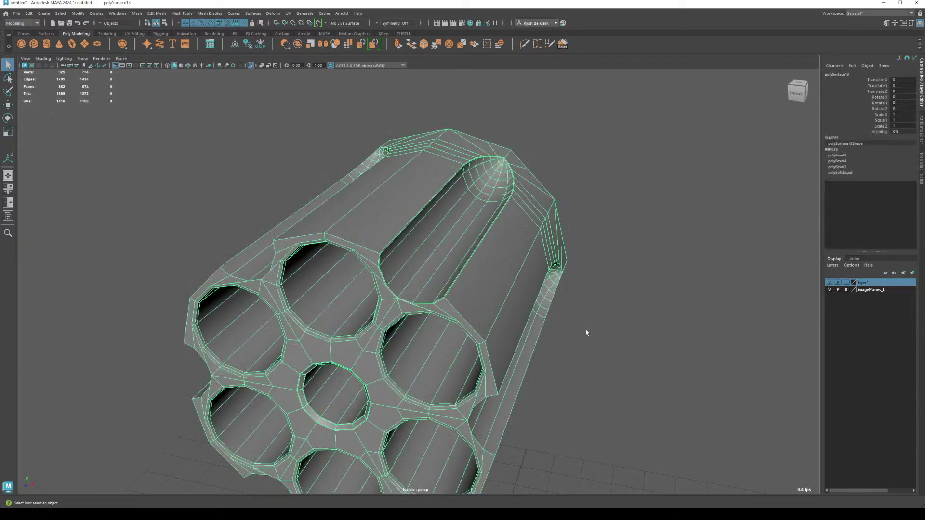
key("ctrl+z")
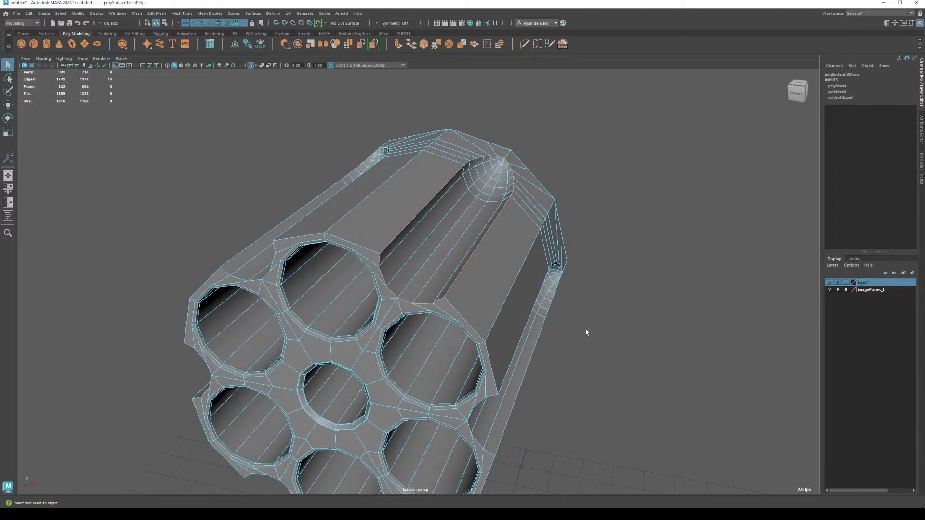
Step: Start a new edge selection with the first flutes' outlines and the adjoining front-rim edges of the drum
left_click(599, 337)
left_click(349, 238)
left_click(391, 265)
double_click(453, 289, "shift")
left_click_drag(484, 335, 462, 311, "alt")
double_click(406, 250, "shift")
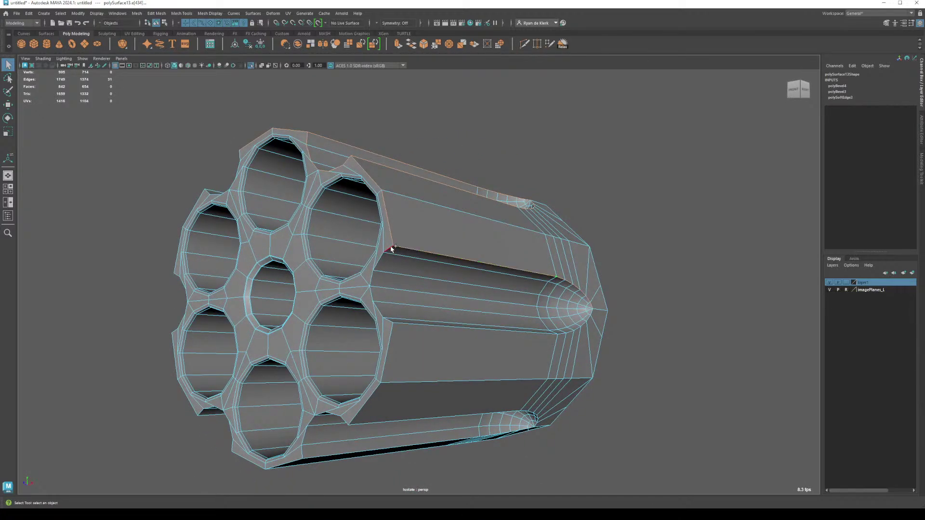
double_click(391, 249, "shift")
double_click(379, 307, "shift")
double_click(408, 324, "shift")
left_click_drag(393, 416, 456, 350, "alt")
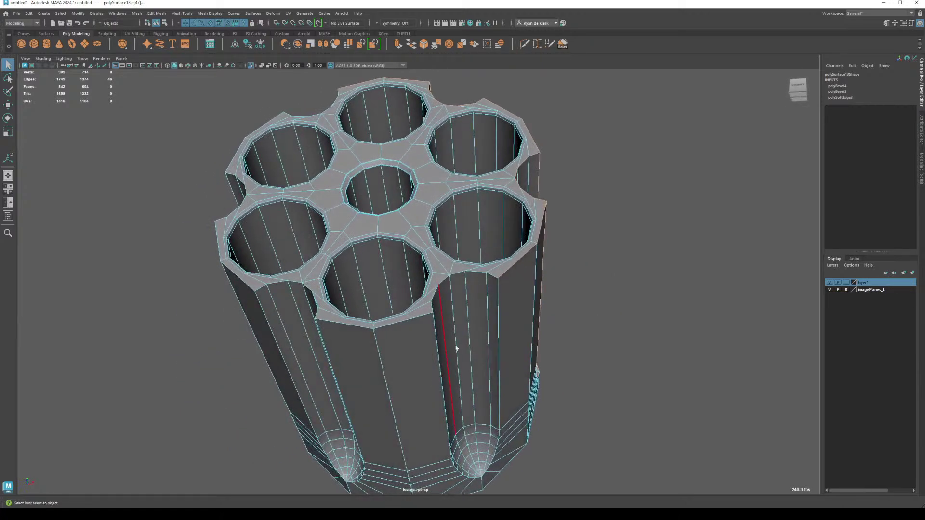
Step: Add the remaining flute outlines and front-rim edges around the drum to the edge selection
double_click(489, 289, "shift")
left_click_drag(384, 320, 434, 330, "alt")
double_click(448, 329, "shift")
double_click(471, 296, "shift")
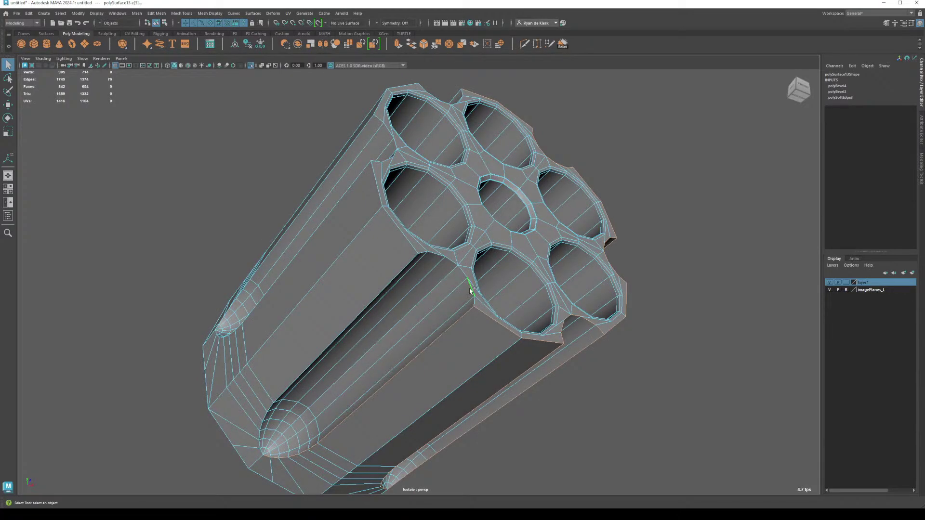
double_click(405, 269, "shift")
left_click_drag(378, 202, 382, 234, "alt")
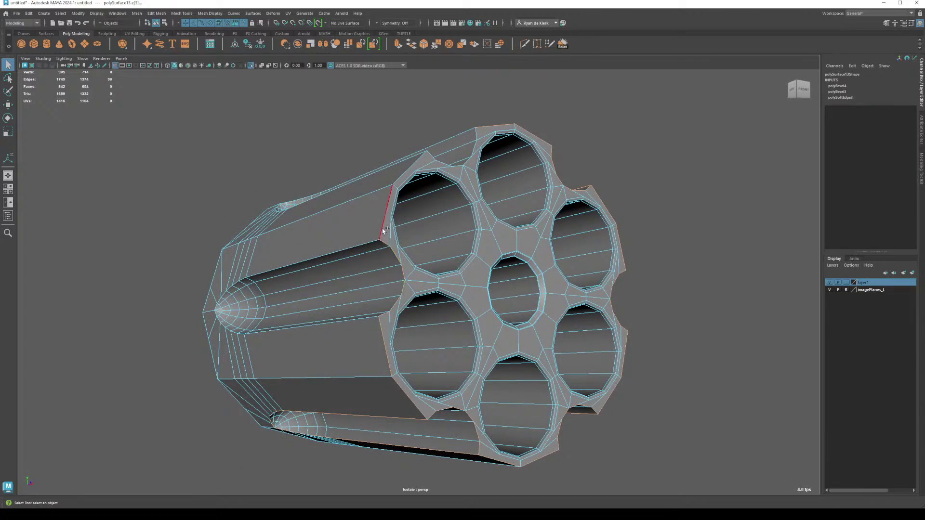
left_click_drag(416, 191, 384, 251, "alt")
double_click(378, 265, "shift")
double_click(414, 201, "shift")
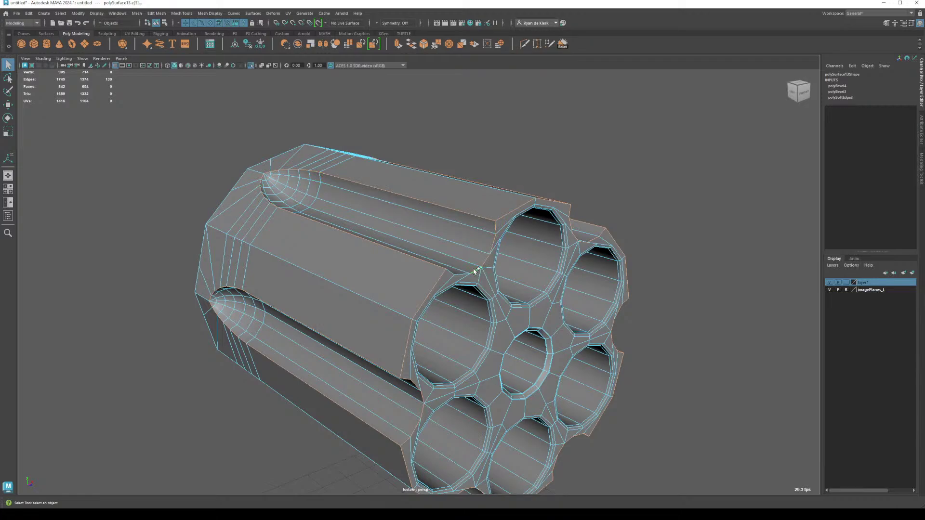
left_click_drag(544, 288, 381, 219, "alt")
Step: Bevel all selected flute and front-rim edges with 2 segments and a depth of 0
key("ctrl+b")
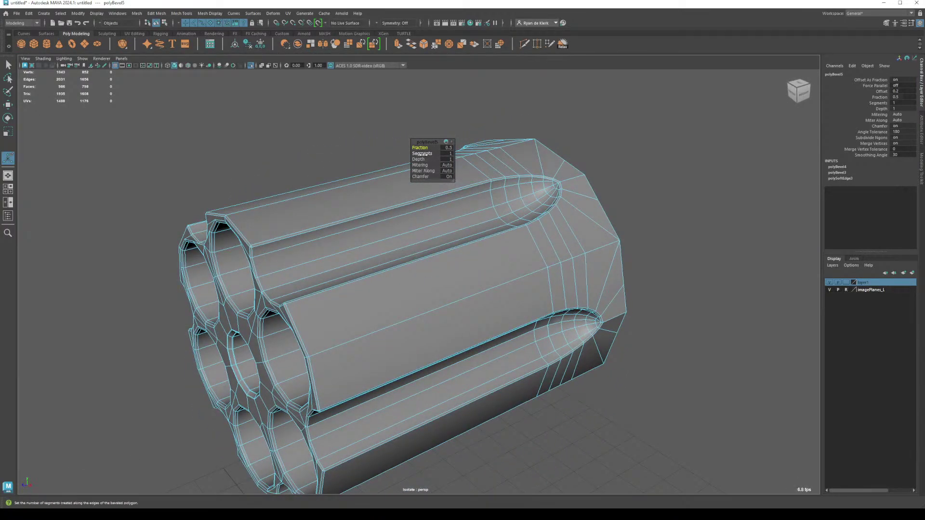
left_click_drag(422, 154, 432, 154)
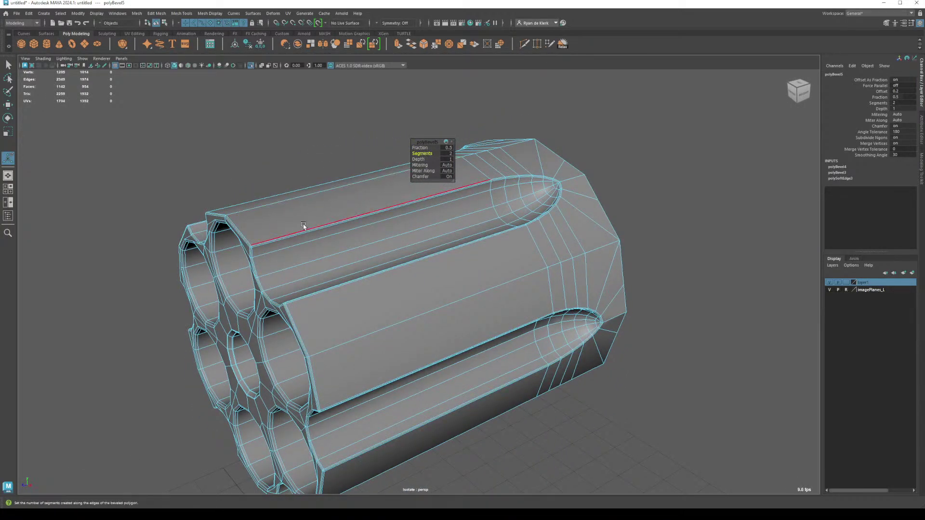
middle_click_drag(270, 220, 324, 252, "alt")
right_click_drag(325, 252, 433, 314, "alt")
left_click_drag(432, 314, 462, 303, "alt")
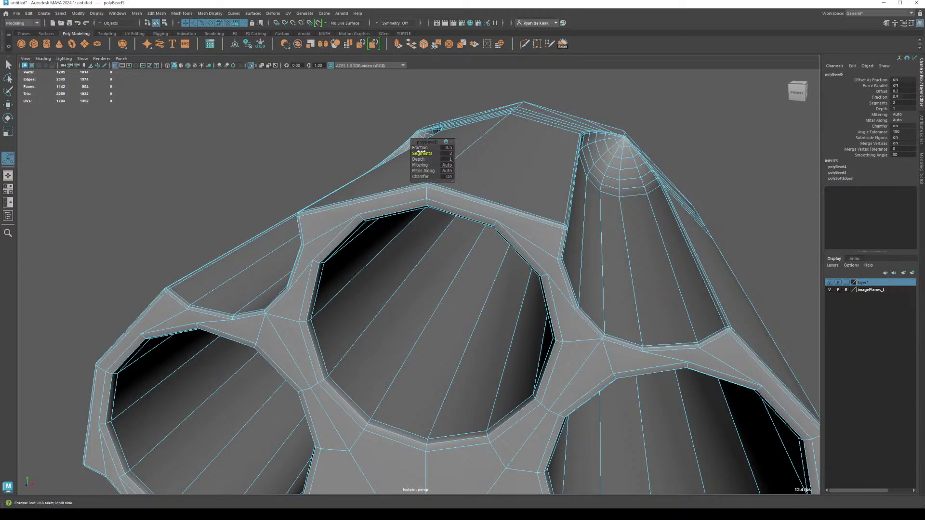
middle_click_drag(424, 153, 417, 157)
left_click(418, 159)
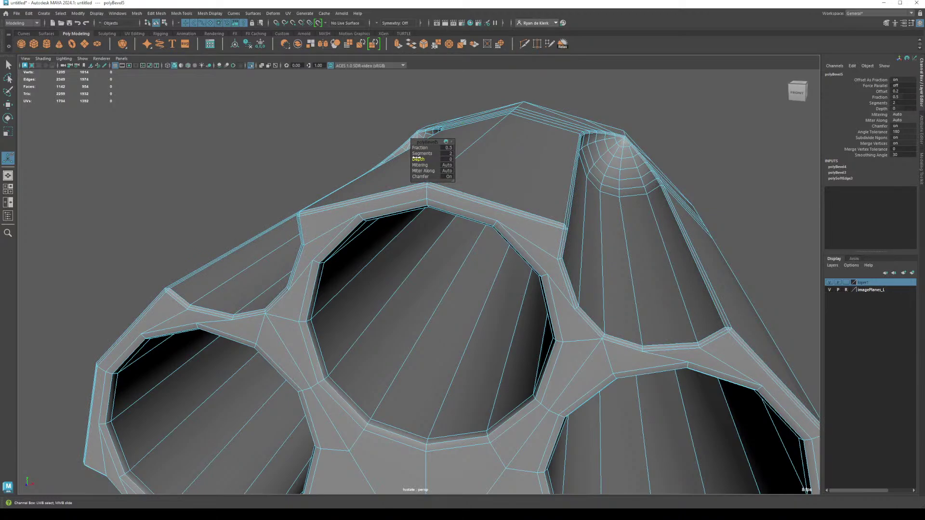
right_click_drag(485, 161, 517, 152)
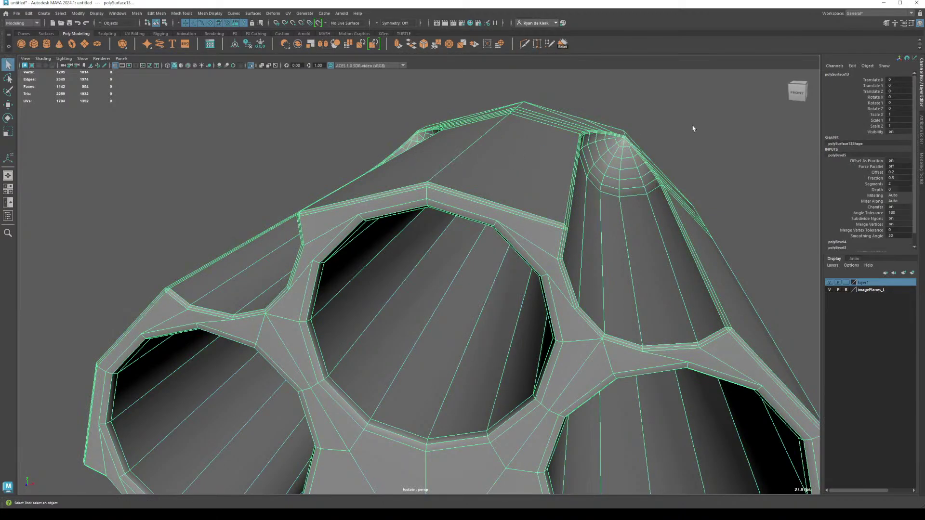
Step: Check the drum's bevelled flutes and rim in smooth preview, and compare the topology with the unsmoothed mesh
left_click(692, 148)
right_click_drag(707, 291, 535, 251, "alt")
left_click_drag(535, 250, 456, 243, "alt")
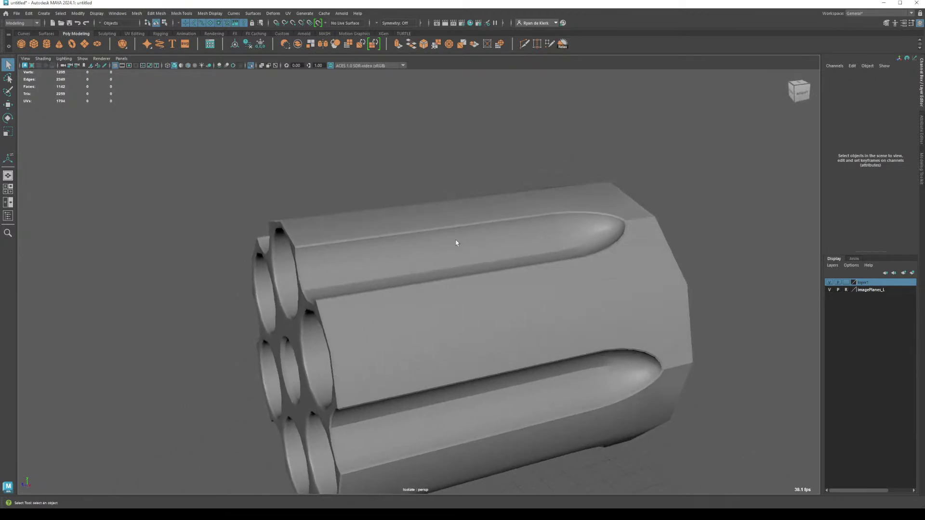
left_click(428, 227)
key("3")
left_click(360, 196)
left_click_drag(337, 234, 324, 192, "alt")
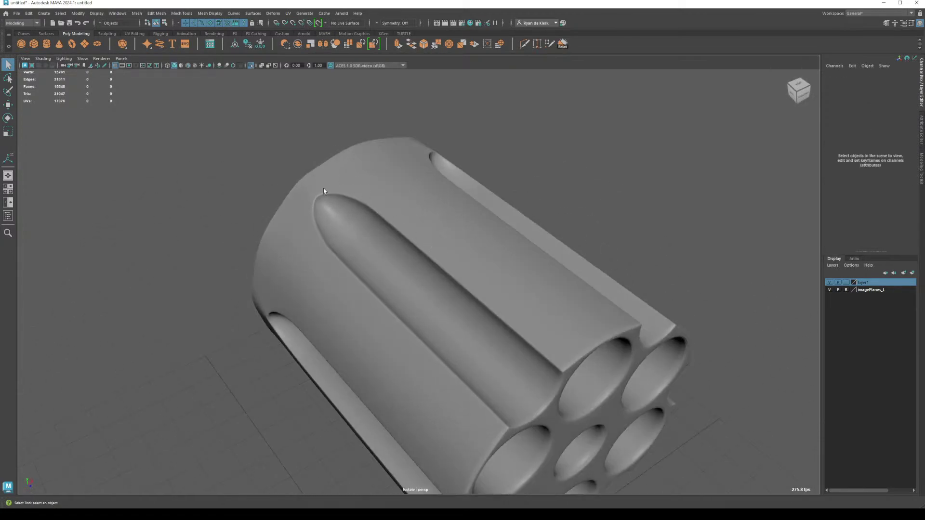
left_click(314, 194)
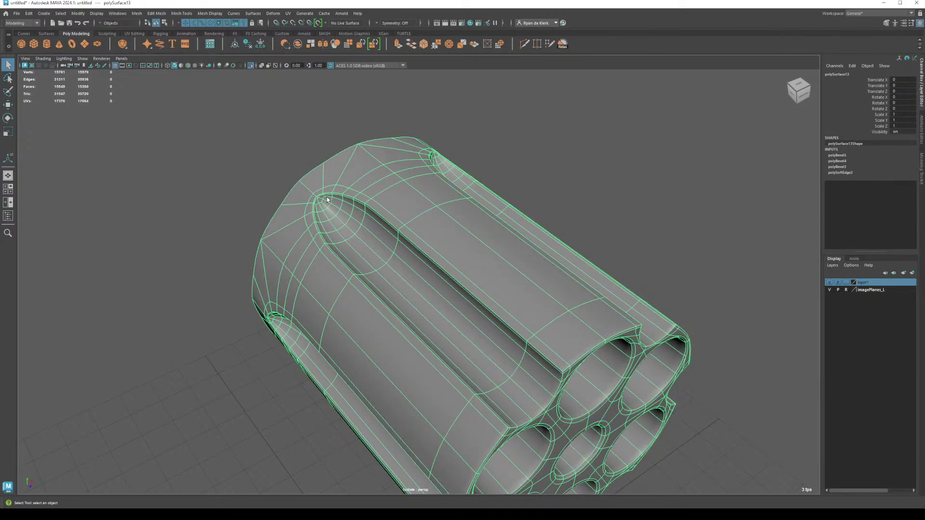
key("1")
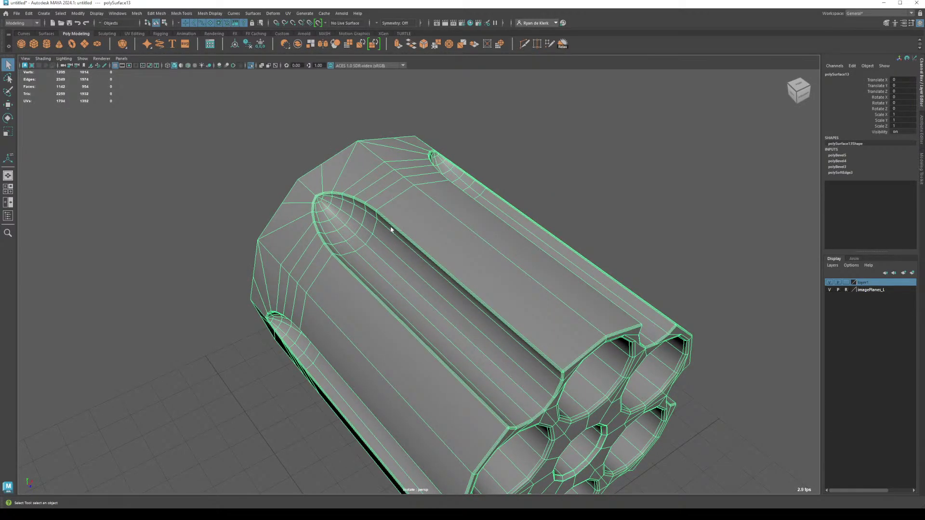
left_click_drag(393, 237, 474, 243, "alt")
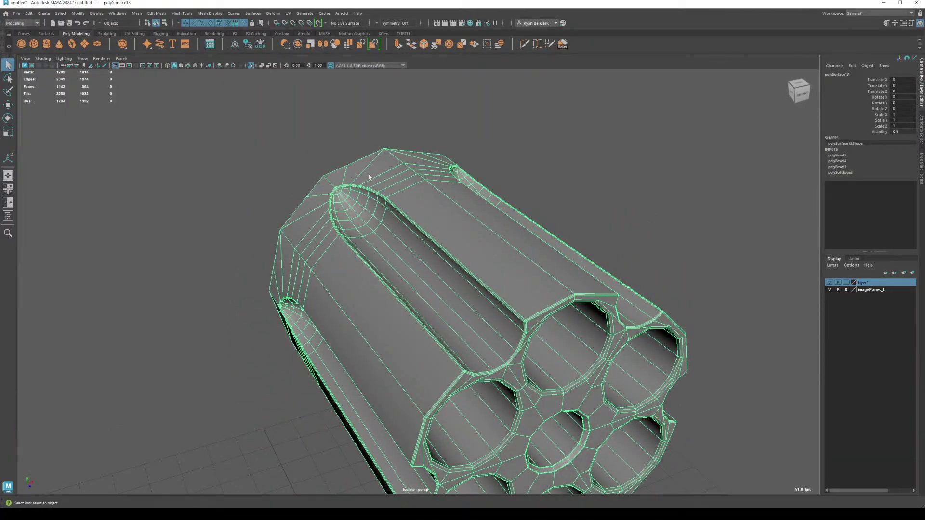
Step: Try the Smooth operation on the drum mesh and undo it
right_click(370, 176, "shift")
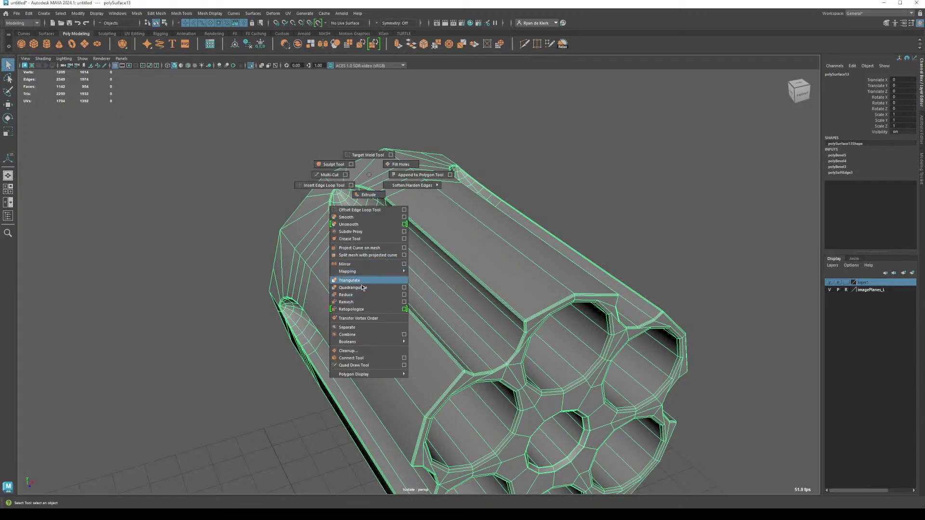
left_click(361, 220)
left_click(543, 170)
left_click_drag(543, 169, 505, 236, "alt")
key("ctrl+z")
key("ctrl+z")
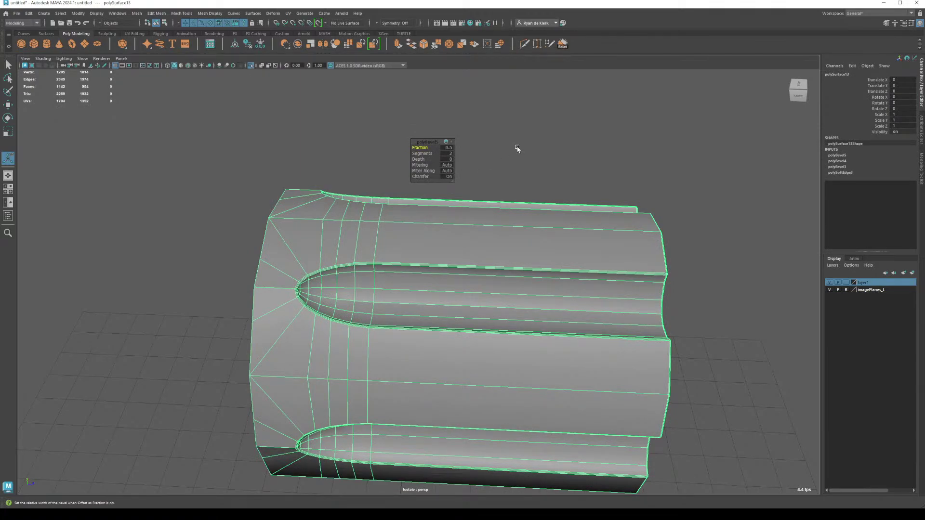
Step: End the drum's isolation to show all revolver parts and select the frame block behind the drum
left_click(521, 173)
left_click_drag(521, 173, 461, 217, "alt")
left_click(461, 217)
left_click_drag(363, 212, 447, 221, "alt")
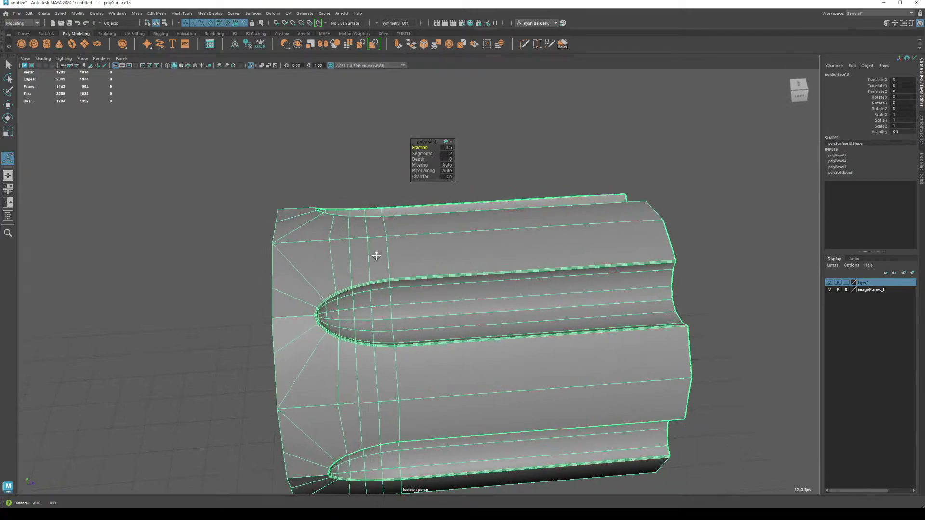
left_click_drag(369, 256, 335, 256, "alt")
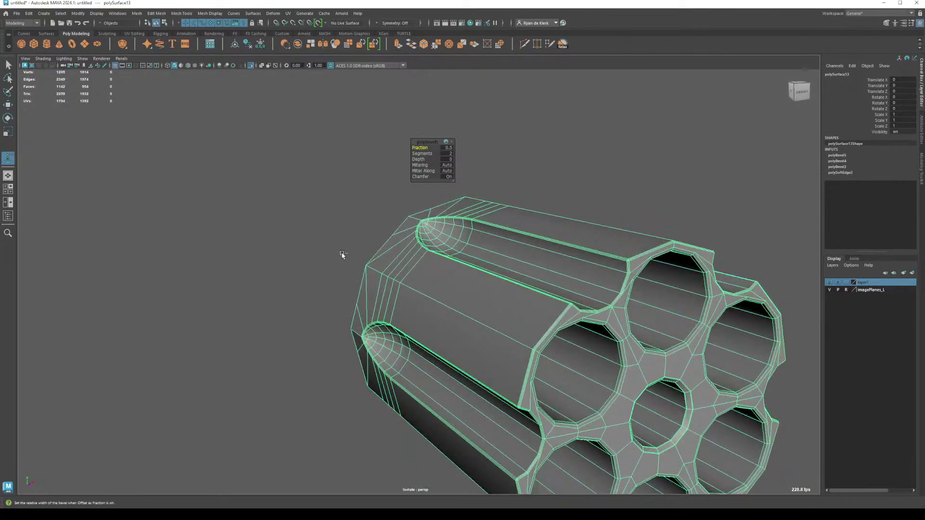
key("ctrl+1")
left_click_drag(533, 289, 378, 291, "alt")
left_click(735, 288)
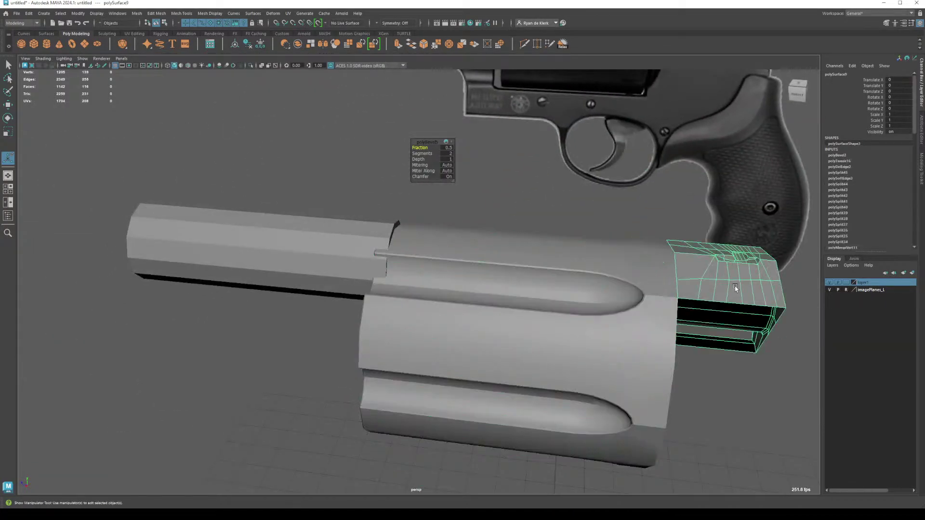
left_click_drag(736, 288, 496, 256, "alt")
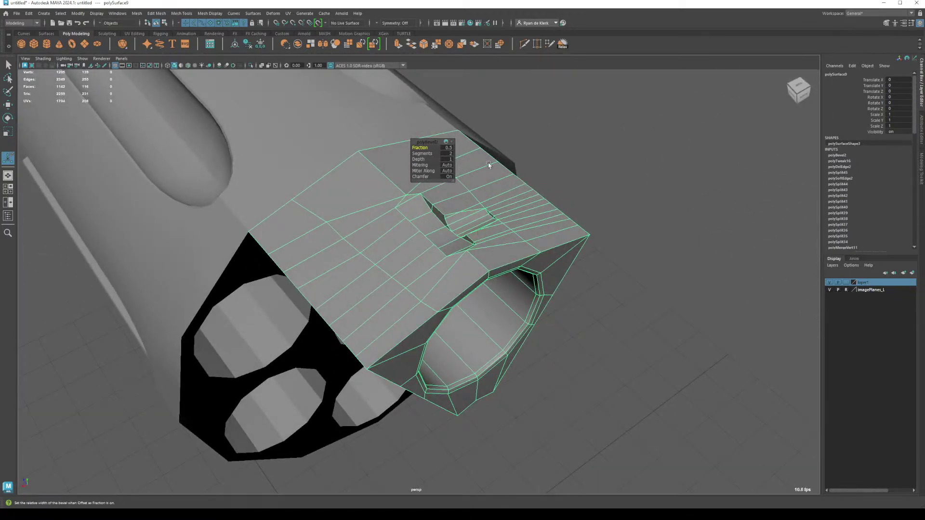
Step: Delete the construction history of the selected frame block
left_click(594, 155)
left_click(503, 193)
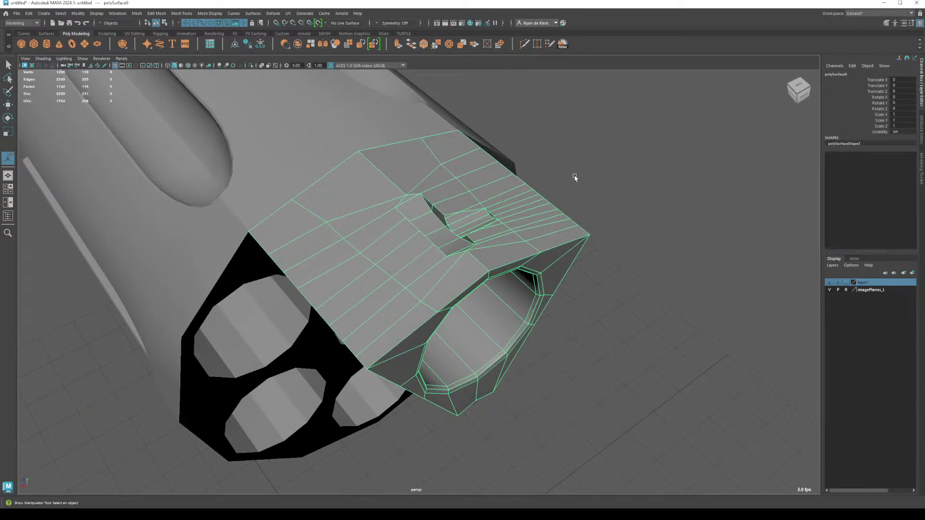
left_click_drag(501, 195, 467, 230, "alt")
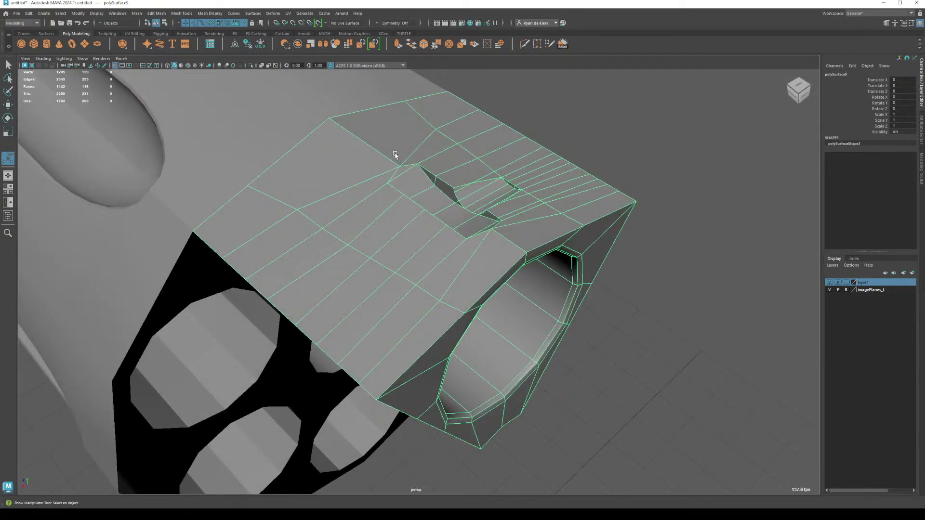
Step: Try remeshing the selected frame block and retopologizing the remeshed result, continuing despite the potential retopology issues
right_click_drag(382, 135, 380, 260, "shift")
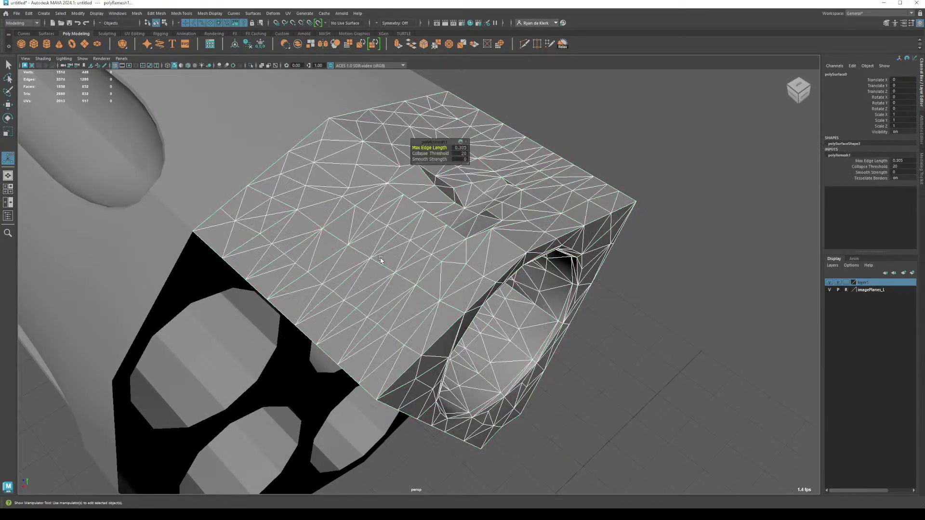
left_click(537, 121)
left_click(454, 145)
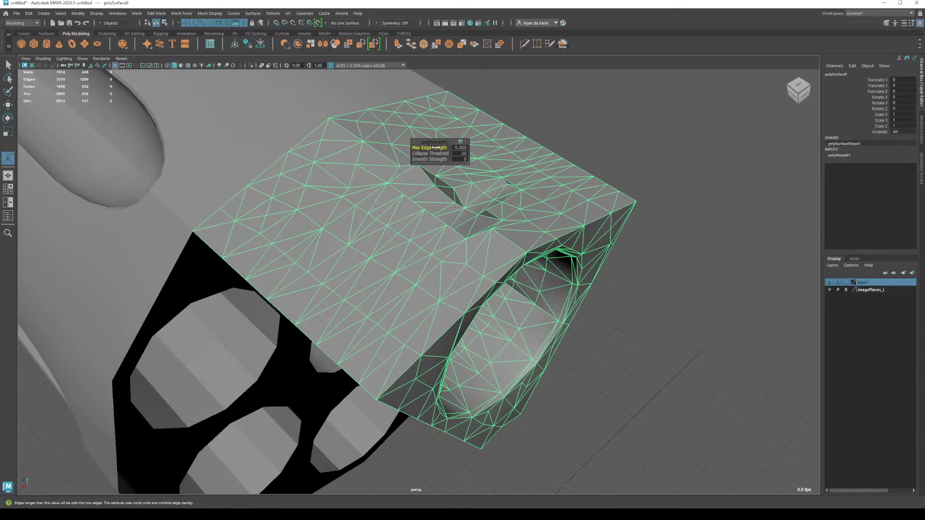
right_click(363, 162, "shift")
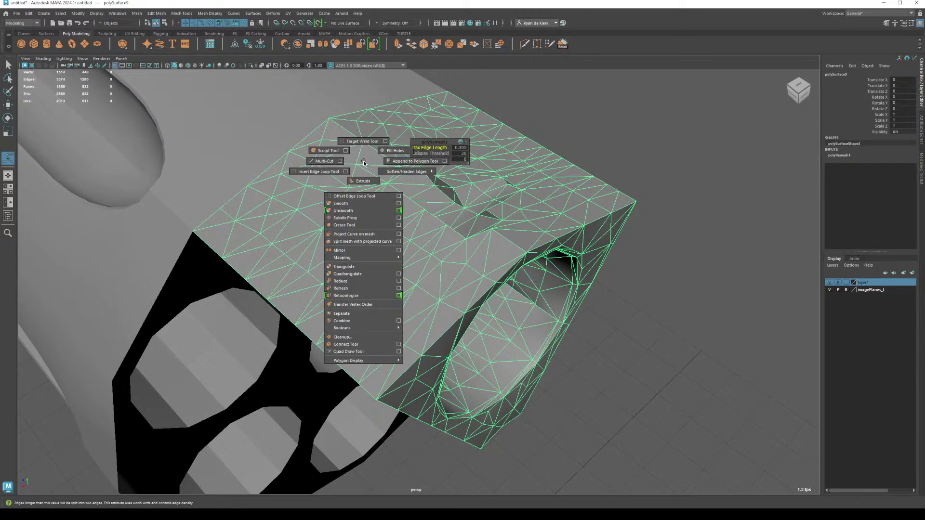
left_click(345, 296)
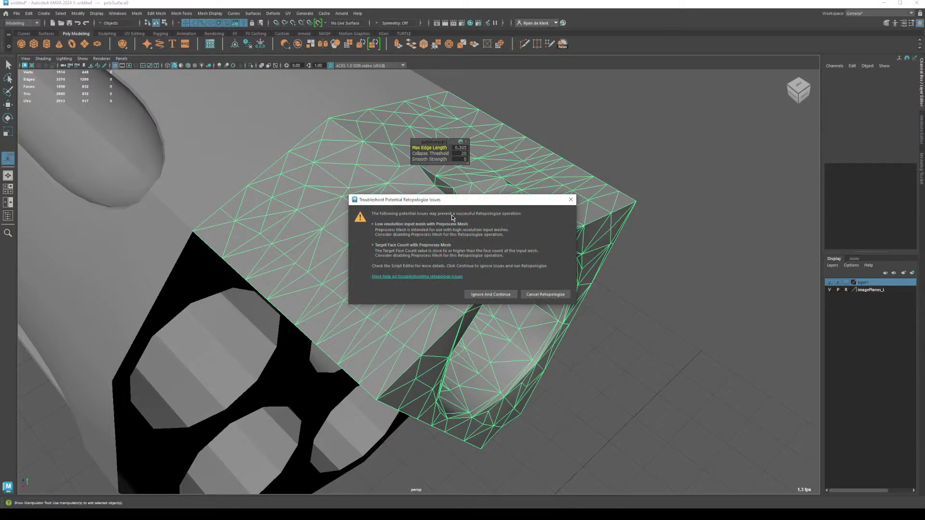
left_click(491, 296)
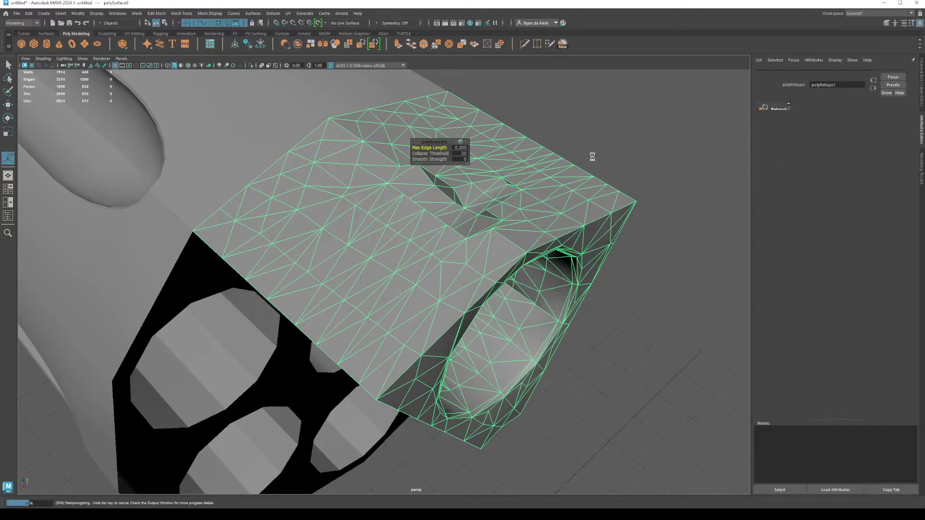
left_click_drag(592, 158, 507, 220, "alt")
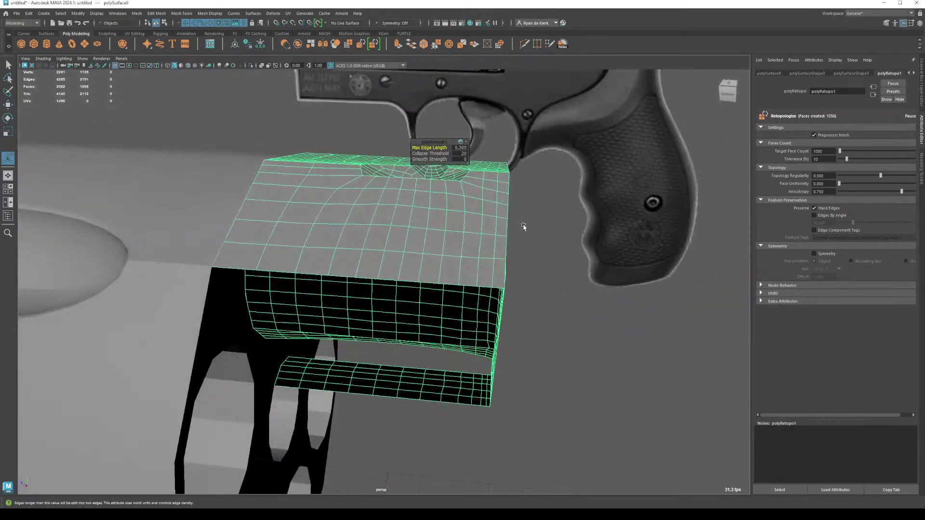
Step: Undo the retopology and the remesh of the frame block
key("ctrl+z")
left_click(538, 262)
key("ctrl+z")
key("ctrl+z")
key("ctrl+z")
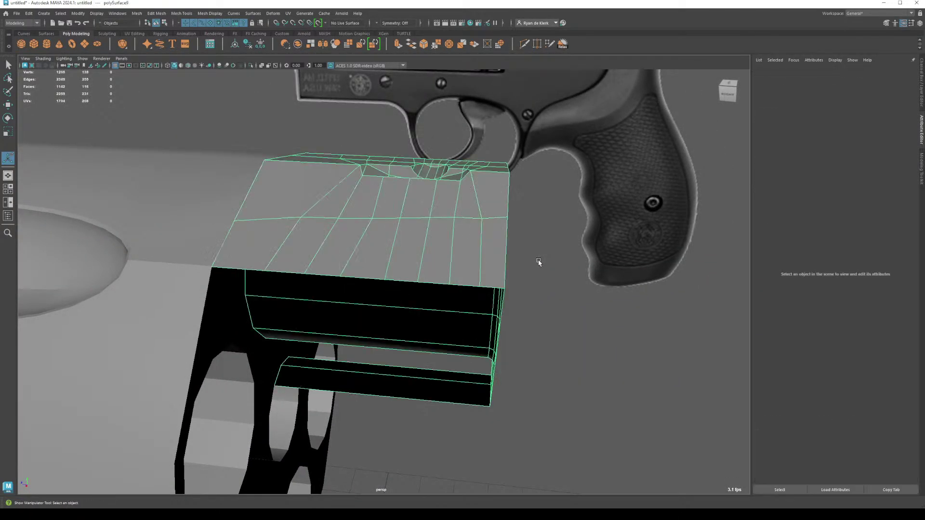
Step: Save the scene as the Maya ASCII file 01082023 in the project's scenes folder
key("q")
key("ctrl+s")
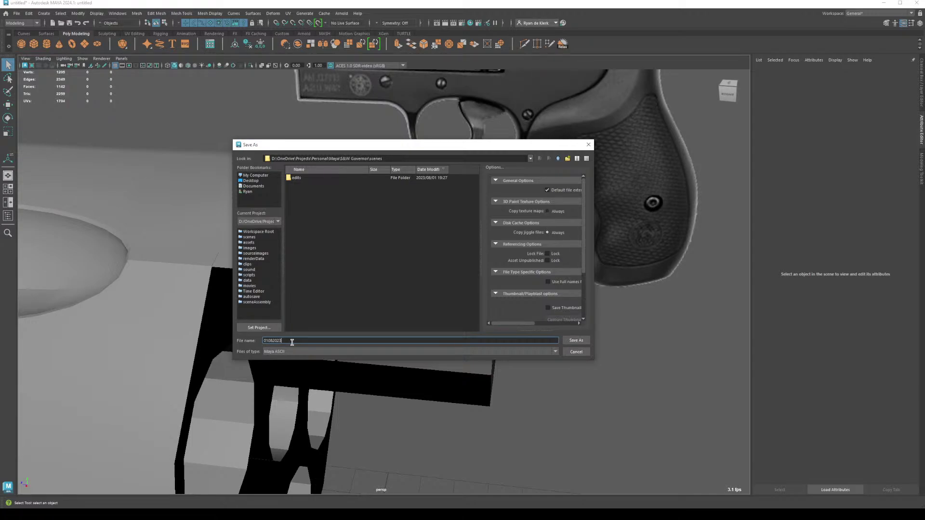
key("Return")
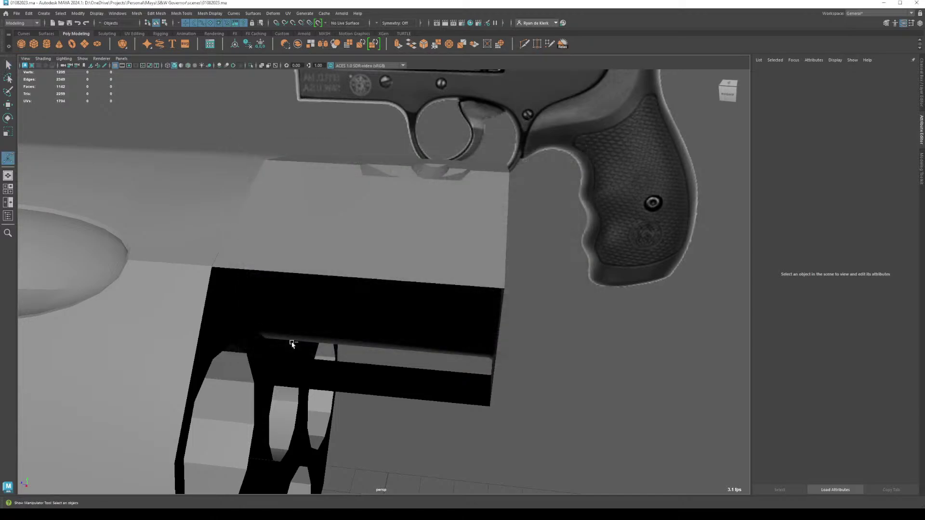
Step: Select the frame block behind the drum and retopologize it directly without remeshing, ignoring the potential issues
left_click(435, 271)
left_click_drag(450, 264, 422, 265, "alt")
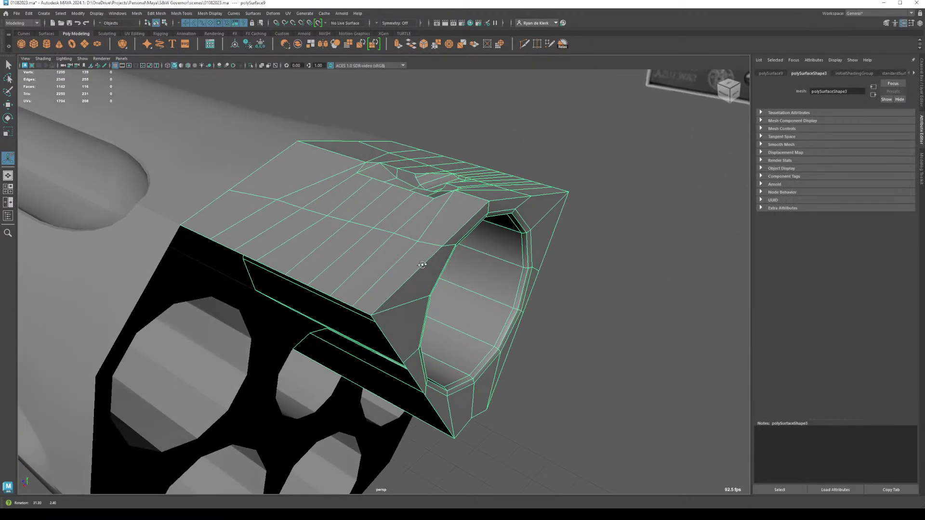
right_click(367, 215, "shift")
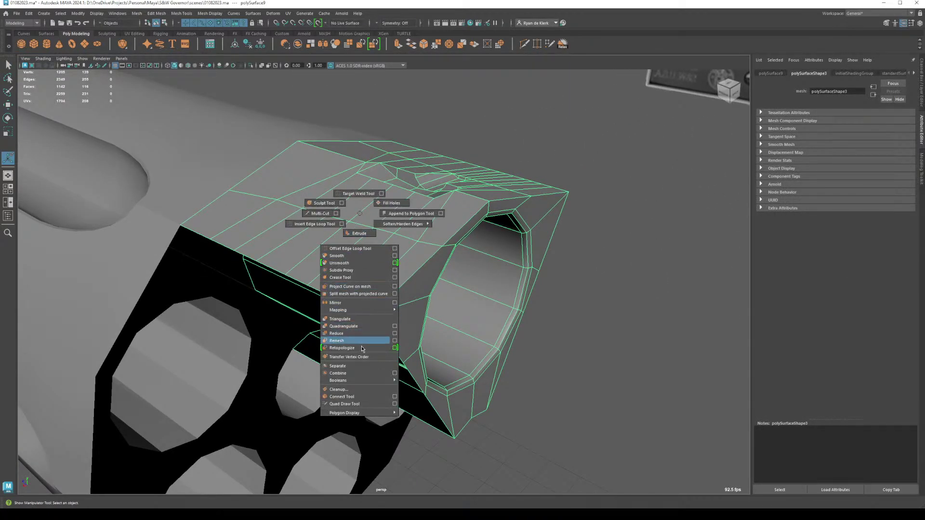
left_click(343, 347)
left_click(494, 292)
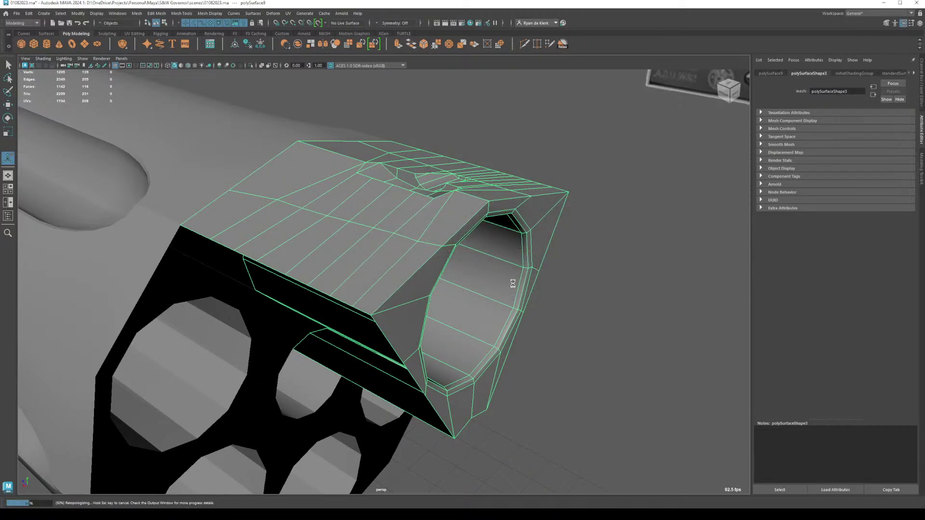
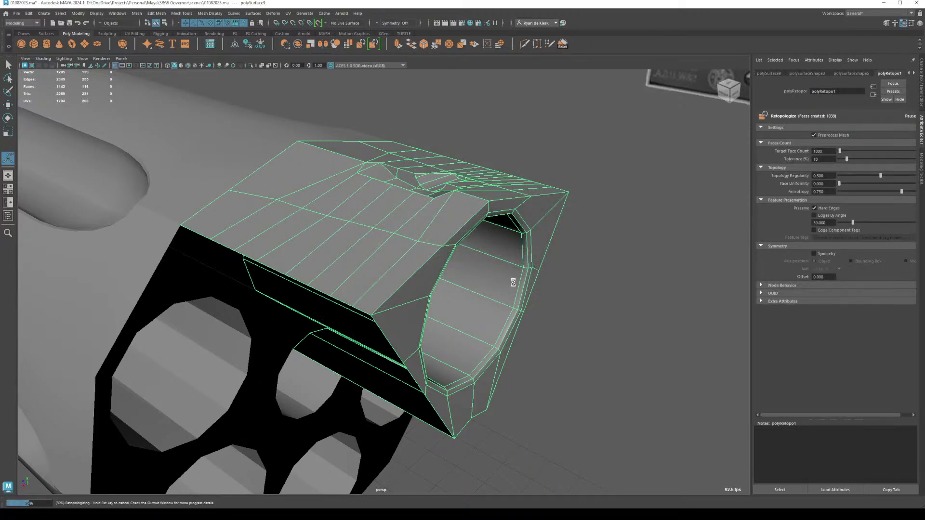
Step: Try retopologizing the cylinder's rear segment with a target face count of 100, and undo the retopology
left_click_drag(513, 283, 550, 236, "alt")
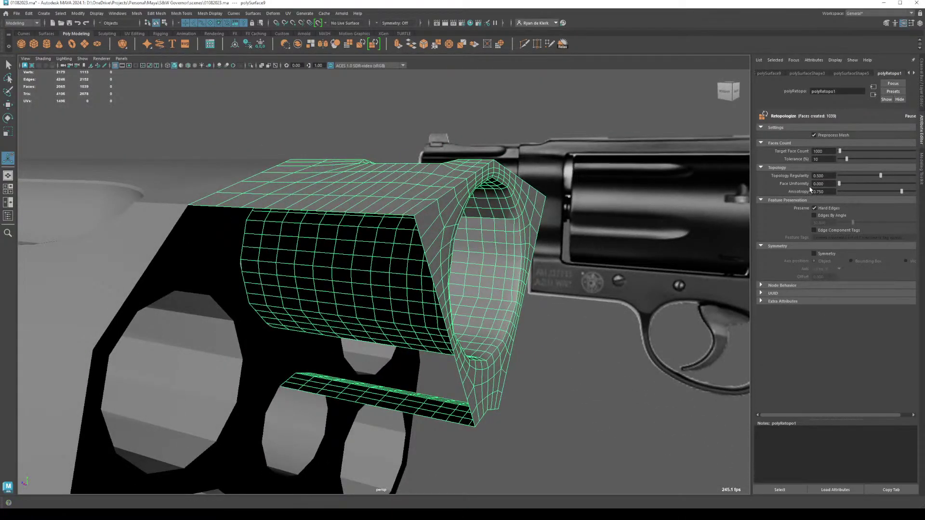
left_click(826, 153)
type("100")
key("Return")
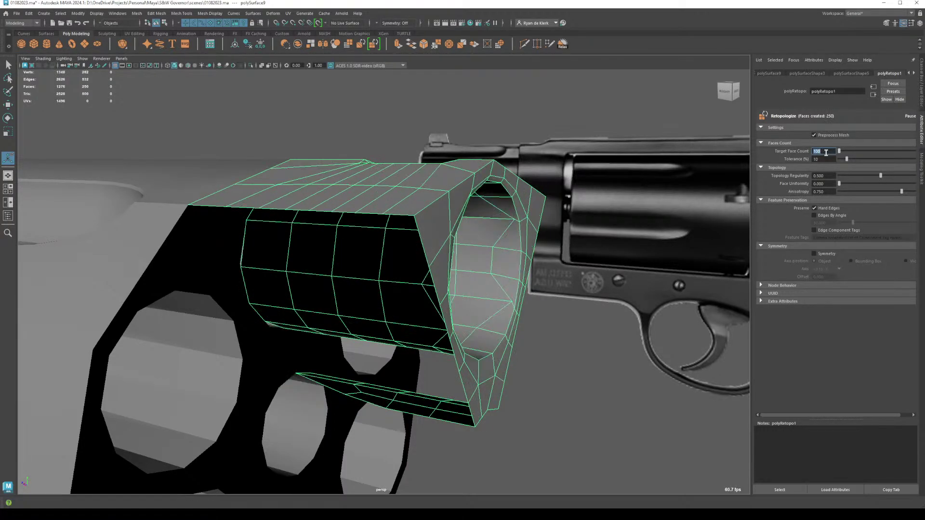
mouse_move(541, 184)
left_mouse_down("alt")
mouse_move(547, 207)
mouse_move(572, 225)
mouse_move(569, 206)
mouse_move(493, 185)
mouse_move(533, 192)
left_mouse_up("alt")
key("ctrl+z")
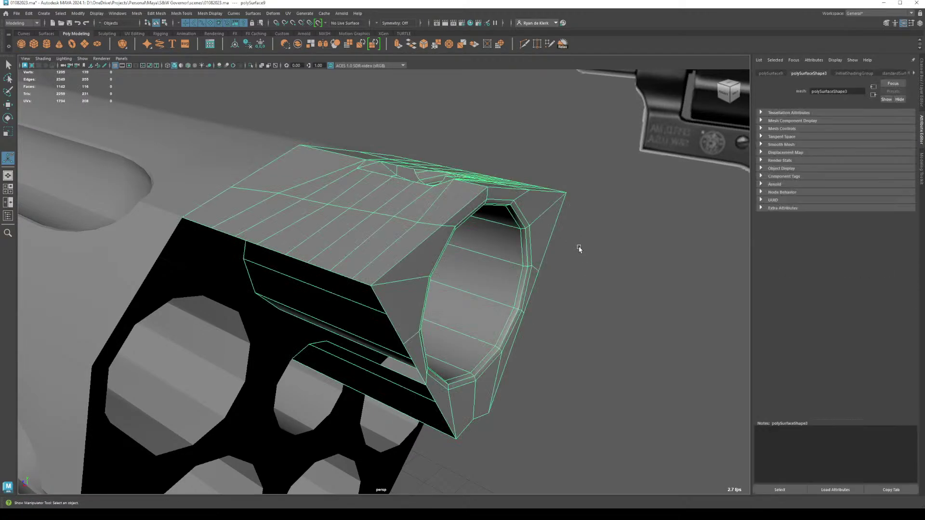
Step: Display wireframe on shaded for all meshes and check the rear segment's topology against the main cylinder
left_click_drag(408, 241, 307, 198, "alt")
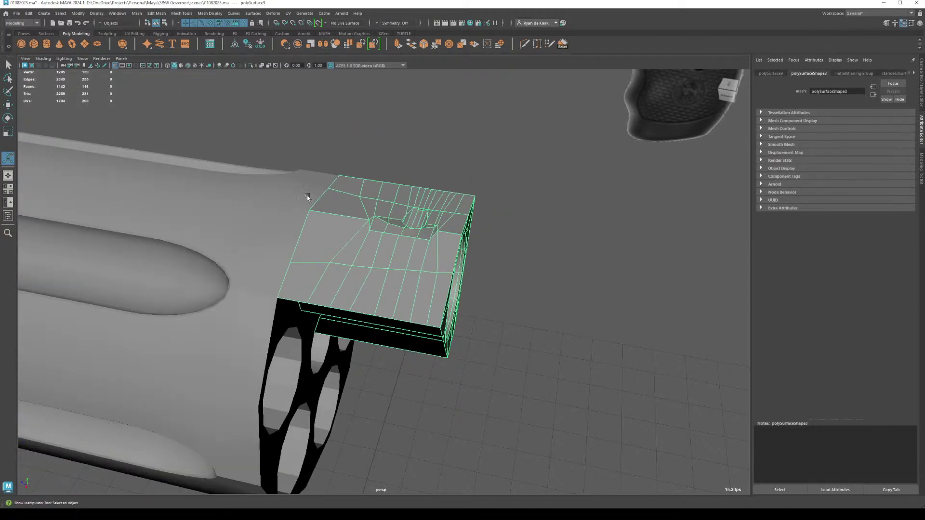
left_click(188, 65)
left_click(312, 133)
left_click(332, 217)
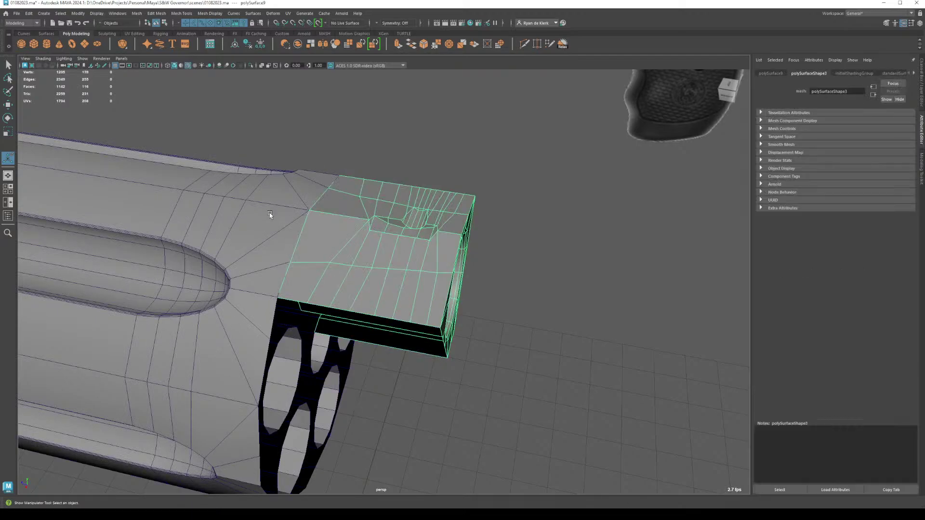
left_click(272, 214)
left_click_drag(350, 253, 343, 236, "alt")
left_click(507, 267)
left_click(398, 268)
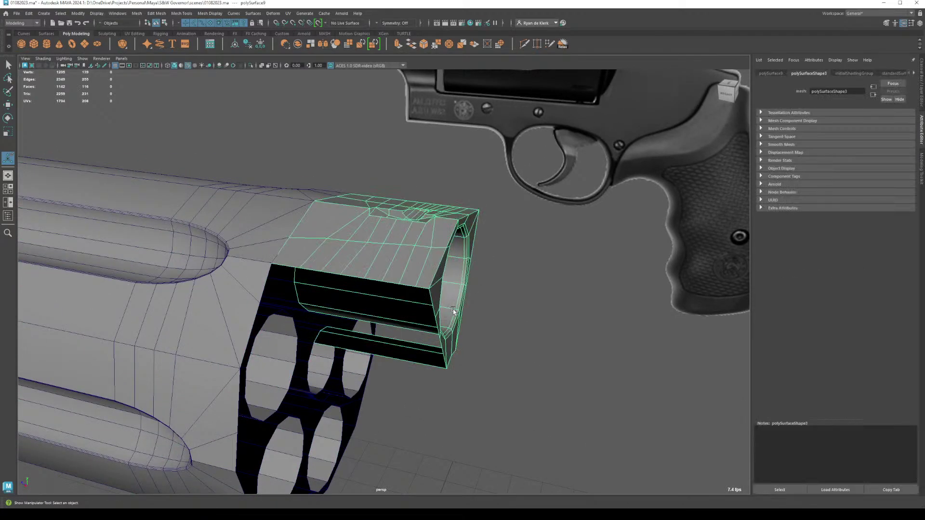
scroll(410, 284, "down", 3)
left_click_drag(385, 262, 332, 259, "alt")
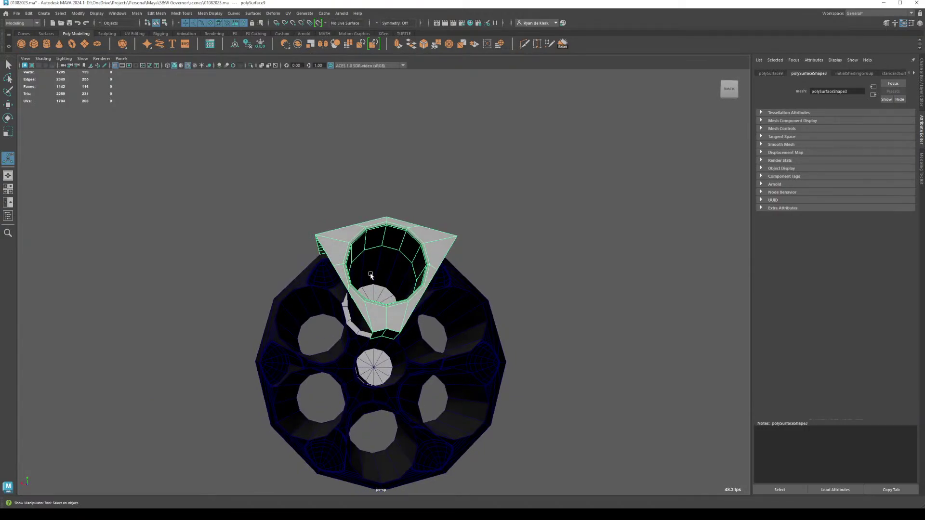
Step: Try to align the rear segment's pivot with the cylinder's axis, and check the main cylinder's pivot position
key("w")
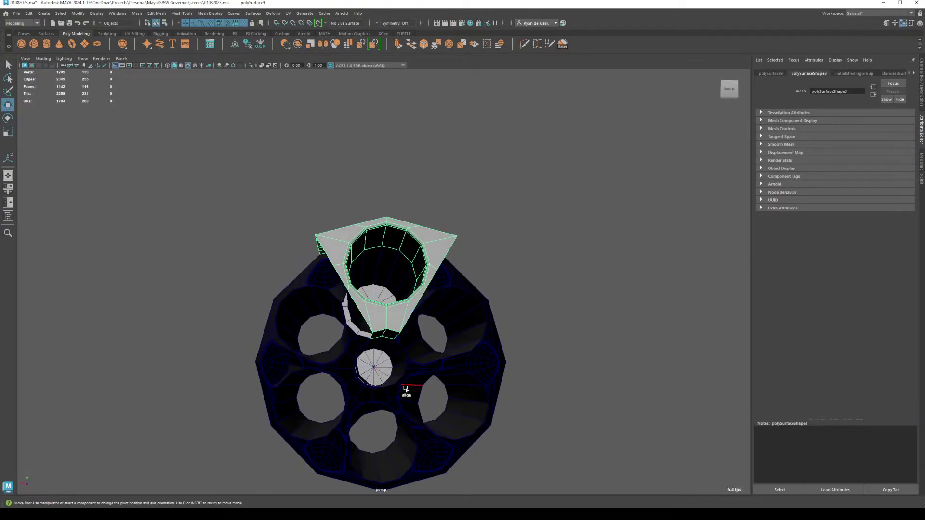
left_click_drag(405, 389, 403, 387, "alt")
left_click_drag(401, 387, 525, 389, "alt")
left_click(355, 290)
right_click_drag(355, 290, 370, 274)
right_click_drag(542, 368, 371, 316, "alt")
left_click_drag(371, 316, 417, 315, "alt")
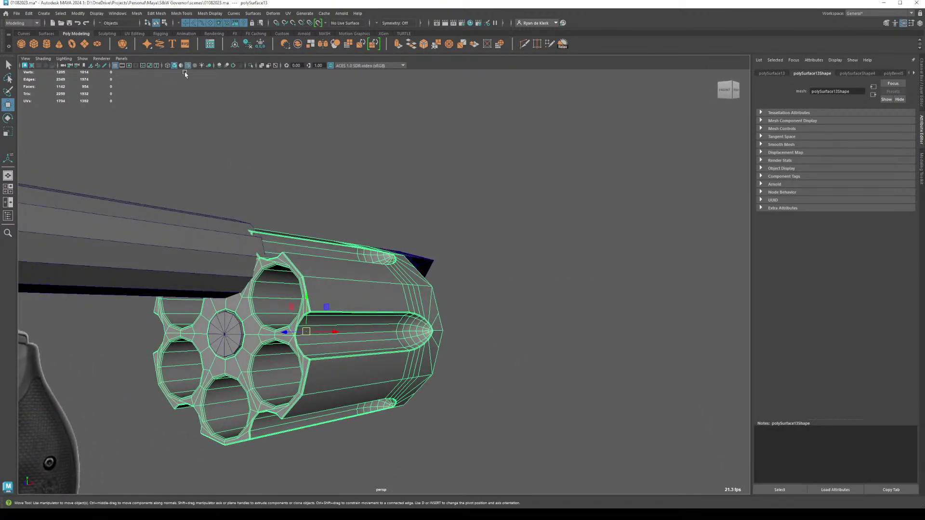
left_click(248, 45)
left_click_drag(494, 313, 348, 310, "alt")
left_click(406, 243)
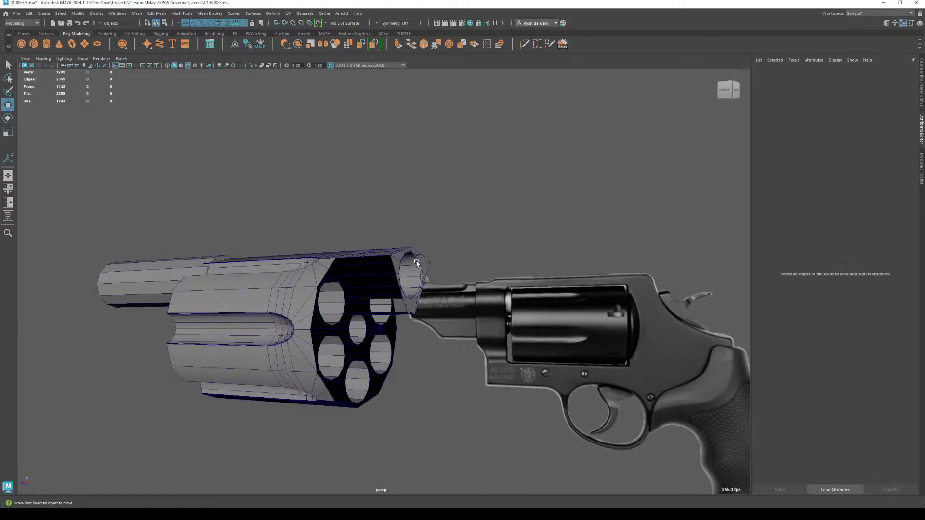
Step: Center the rear segment's pivot on the mesh and move it onto the cylinder's central axis
left_click(405, 255)
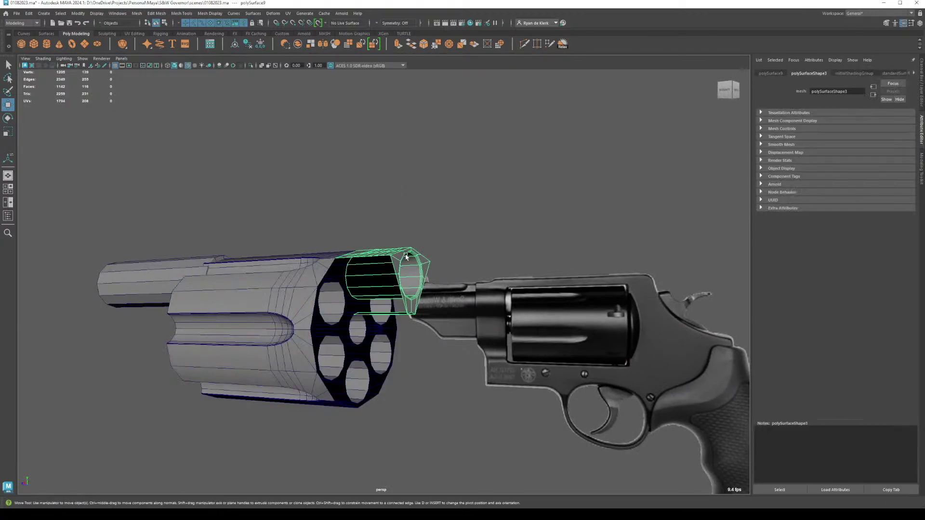
left_click(235, 45)
right_click_drag(281, 245, 306, 259, "alt")
left_click_drag(307, 259, 330, 278, "alt")
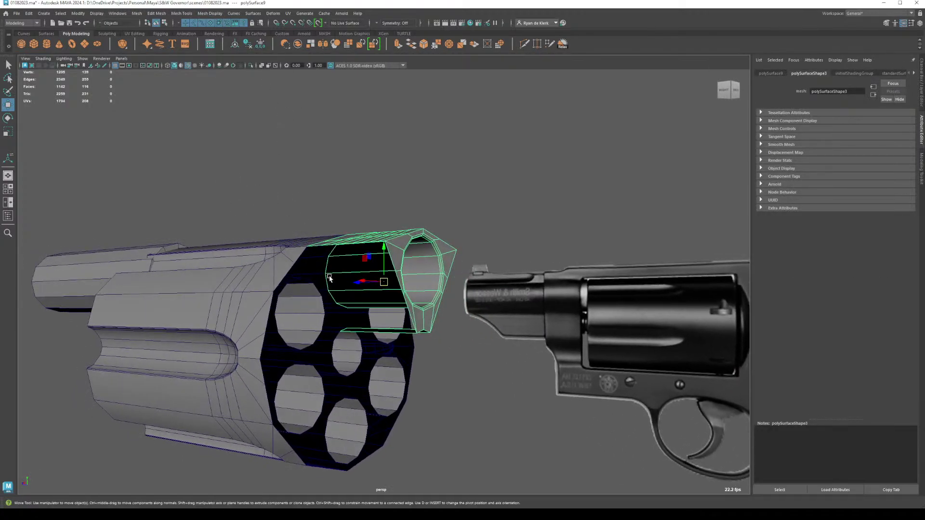
key("d")
left_click_drag(384, 247, 384, 244)
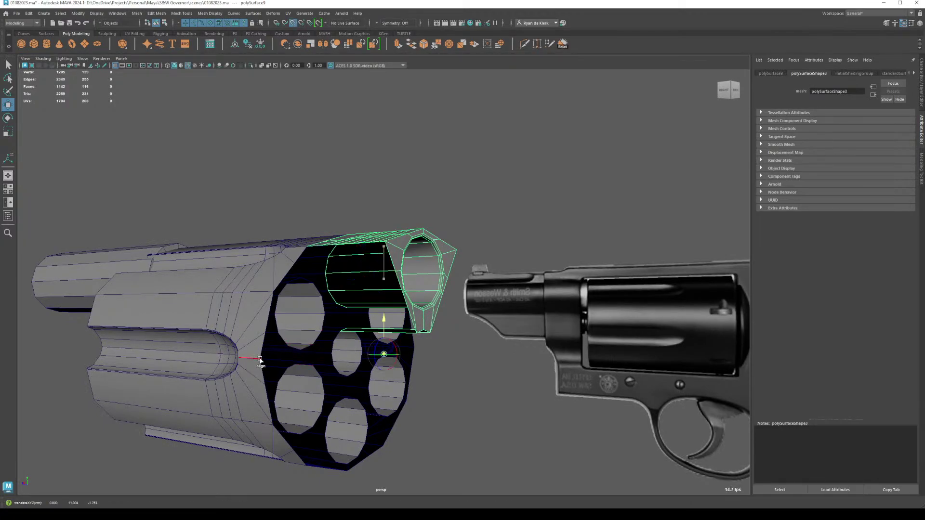
left_click_drag(408, 385, 349, 358, "alt")
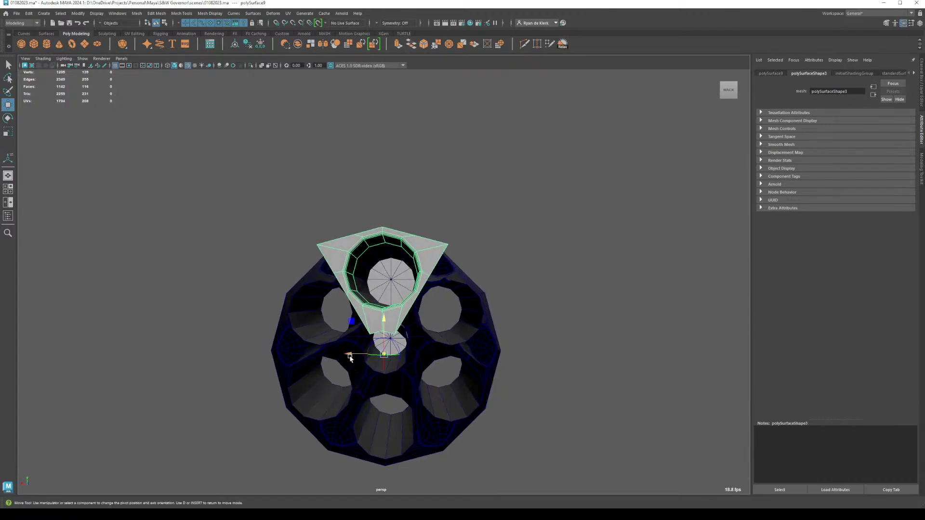
left_click(350, 357)
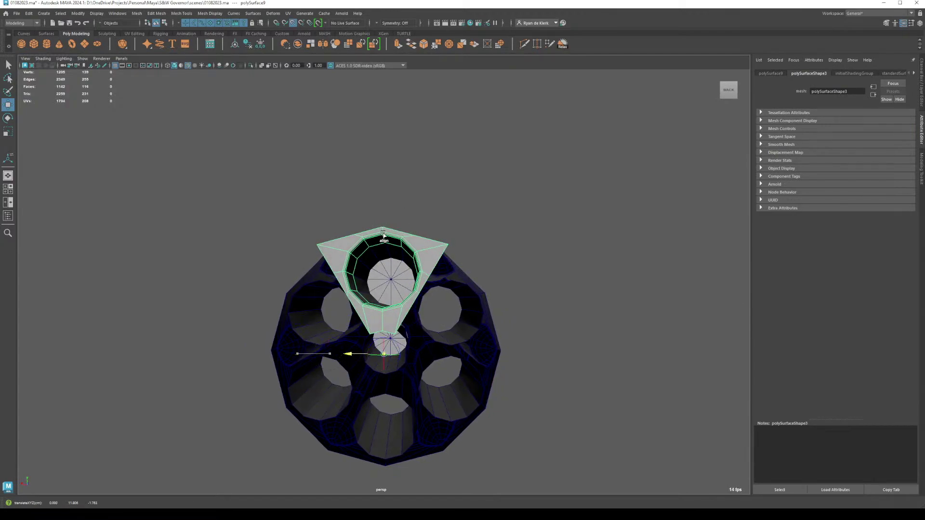
left_click_drag(383, 234, 411, 222, "alt")
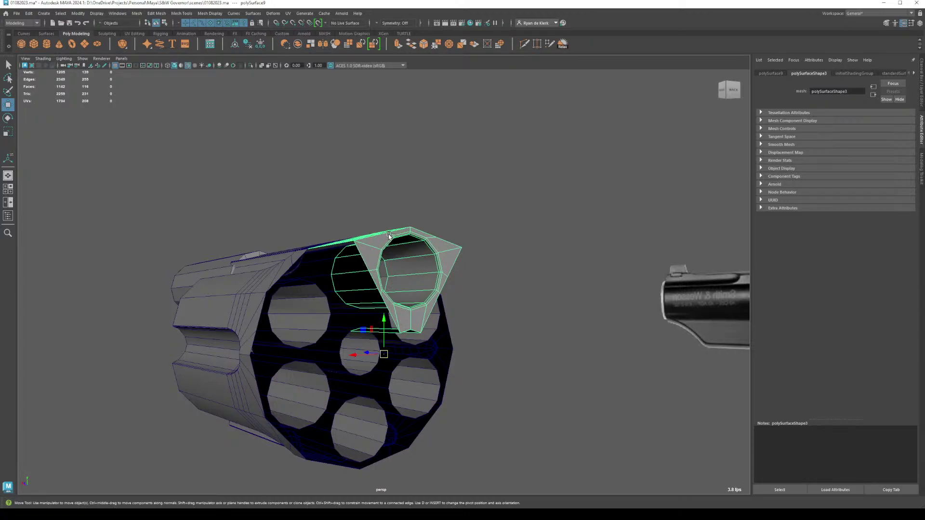
Step: Duplicate the rear segment, rotate the copy 60° around the cylinder's axis, and repeat the duplication until six segments complete the ring
key("ctrl+d")
key("e")
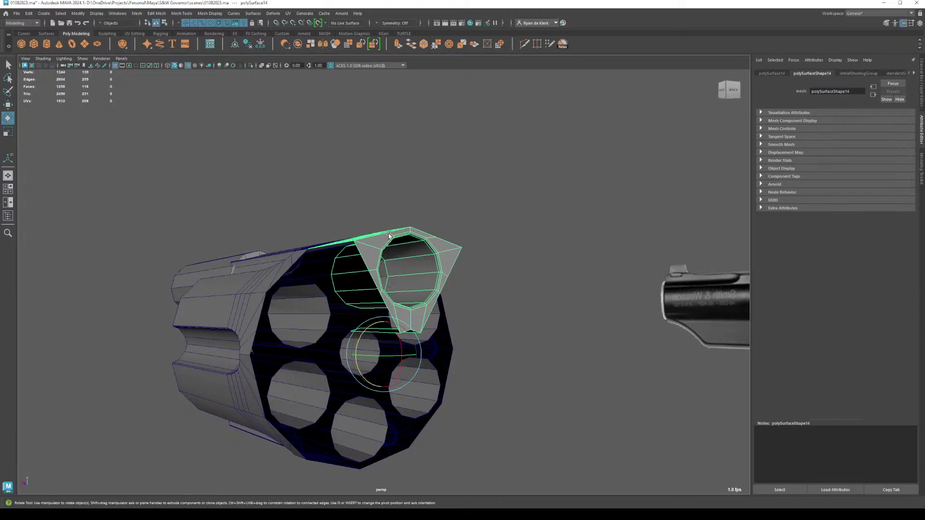
left_click_drag(361, 331, 353, 360)
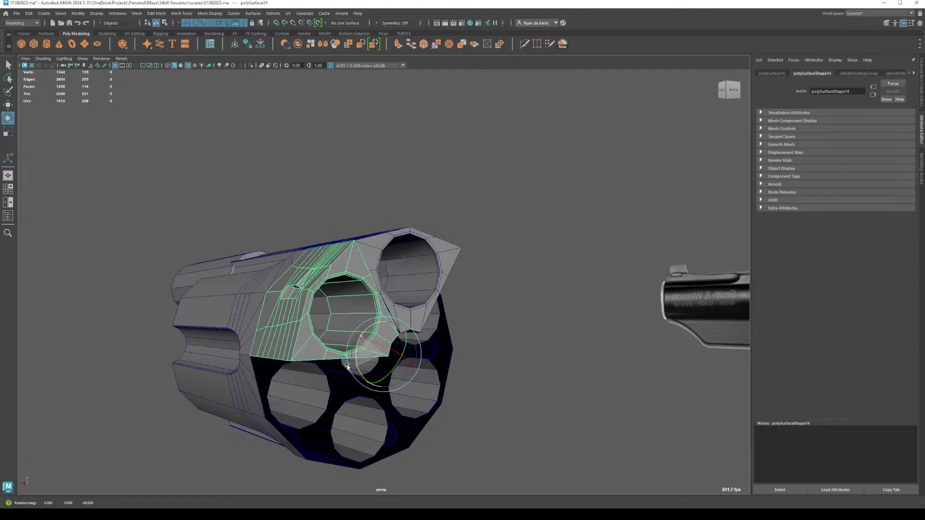
key("shift+d")
key("shift+d")
key("shift+d")
key("shift+d")
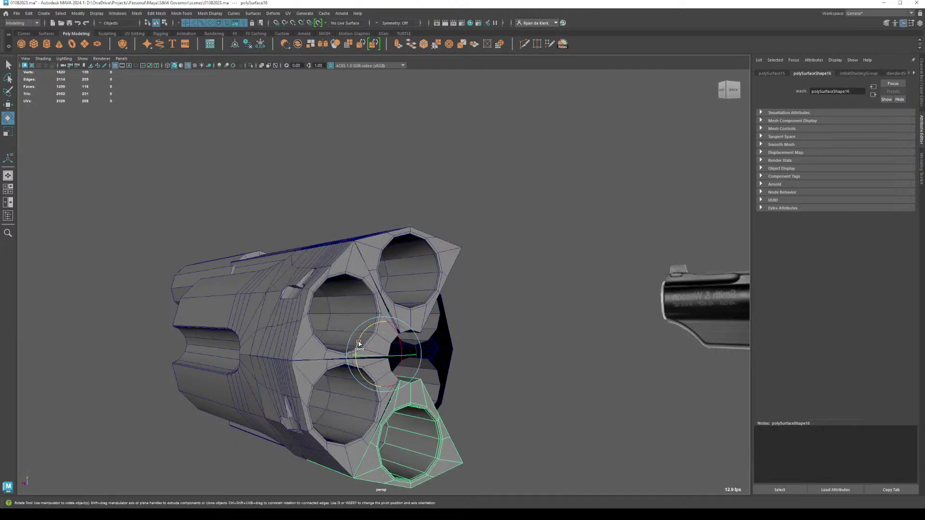
left_click(508, 229)
Step: Examine the assembled cylinder and its rear notches from the side and front against the revolver reference
left_click_drag(508, 230, 498, 307, "alt")
right_click_drag(498, 307, 269, 262, "alt")
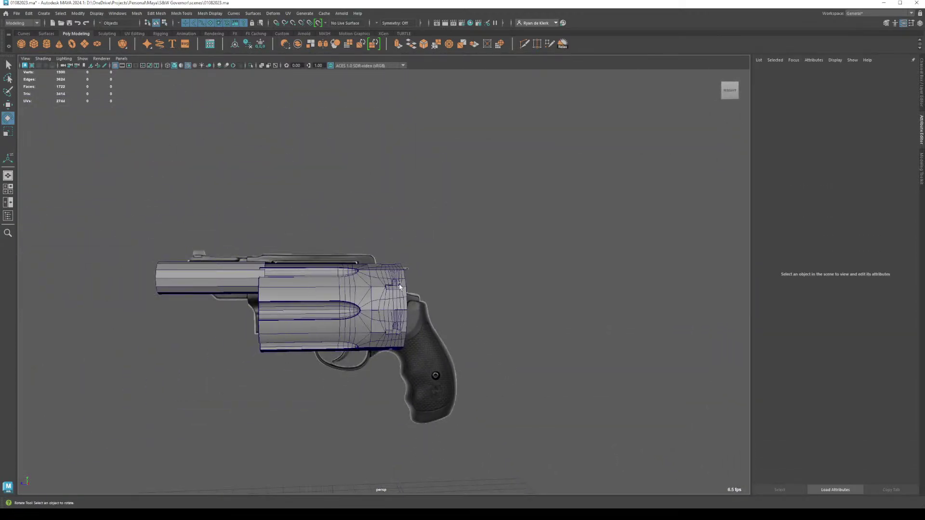
left_click_drag(419, 281, 440, 295, "alt")
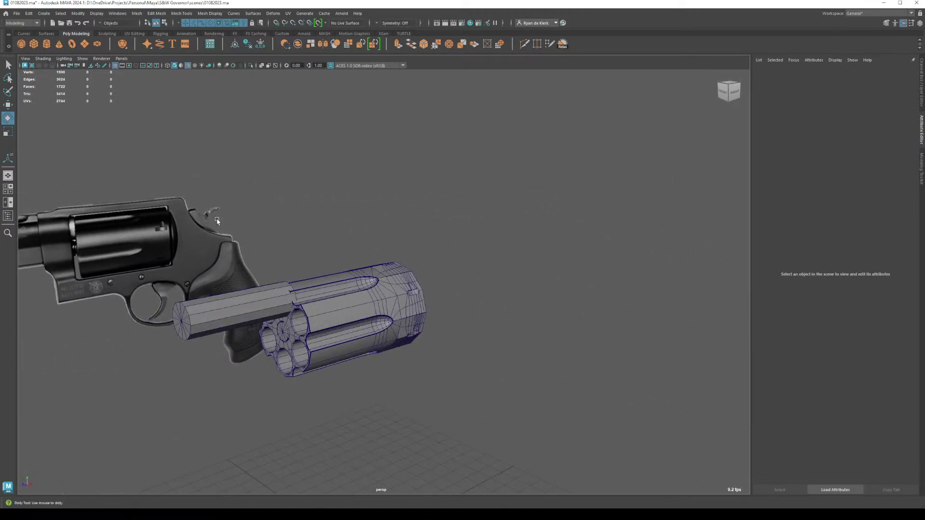
right_click_drag(217, 220, 490, 363, "alt")
left_click_drag(490, 364, 453, 365, "alt")
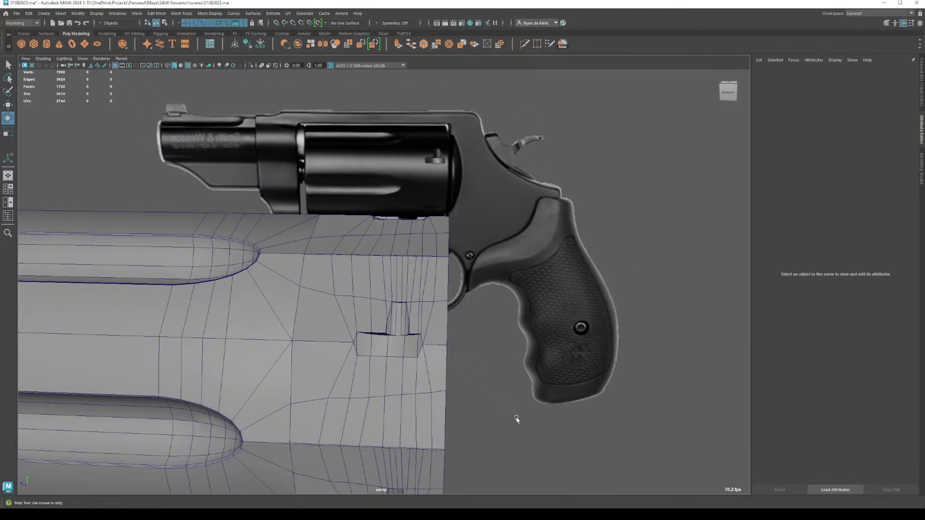
right_click_drag(517, 420, 284, 299, "alt")
left_click_drag(287, 298, 369, 283, "alt")
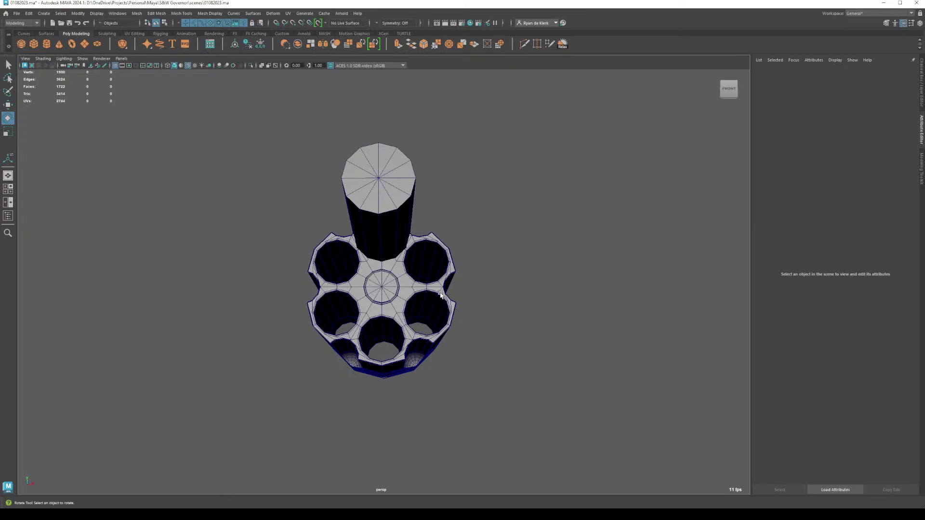
left_click_drag(441, 294, 401, 304, "alt")
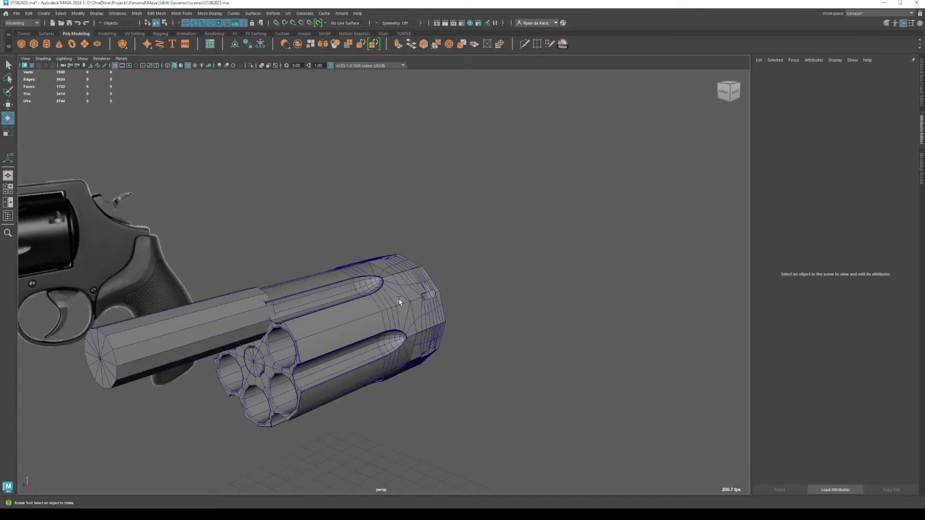
left_click_drag(322, 273, 414, 277, "alt")
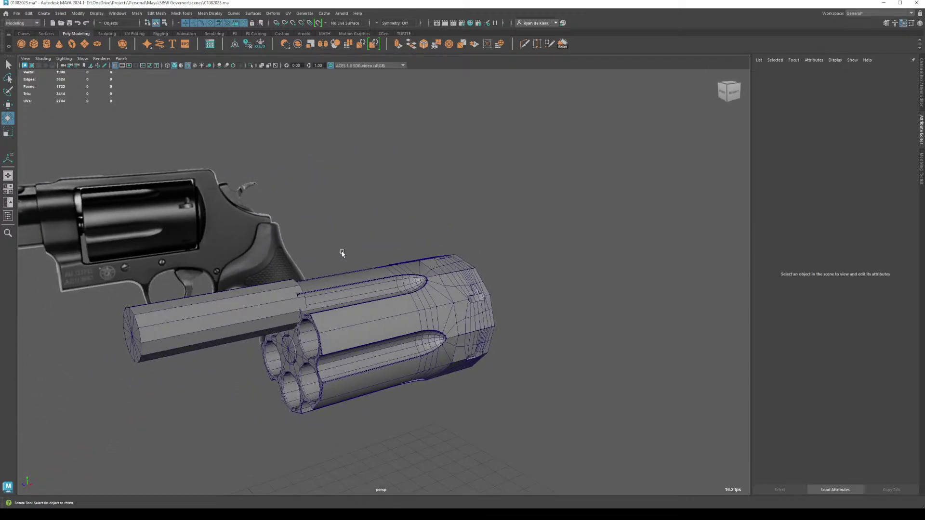
right_click_drag(415, 277, 513, 312, "alt")
left_click_drag(512, 313, 482, 294, "alt")
left_click(523, 333)
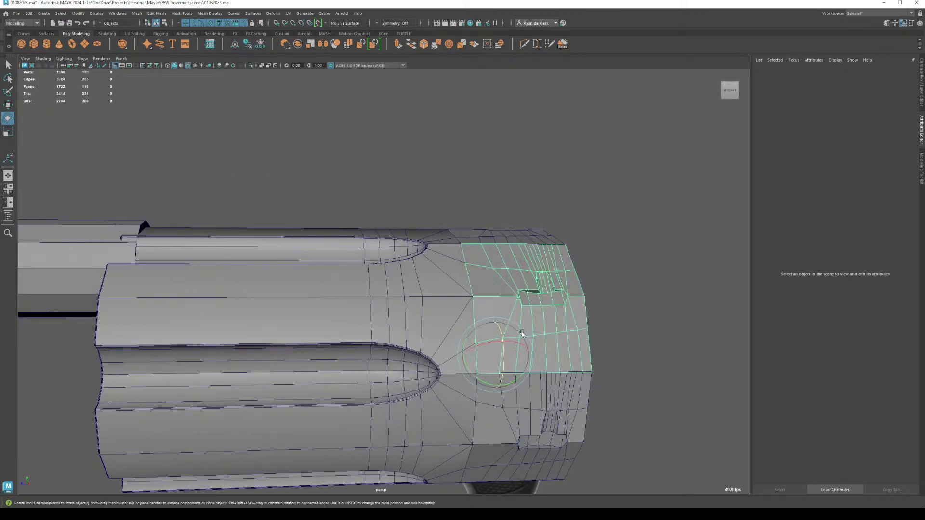
left_click(610, 324)
scroll(565, 328, "down", 3)
left_click_drag(565, 328, 551, 306, "alt")
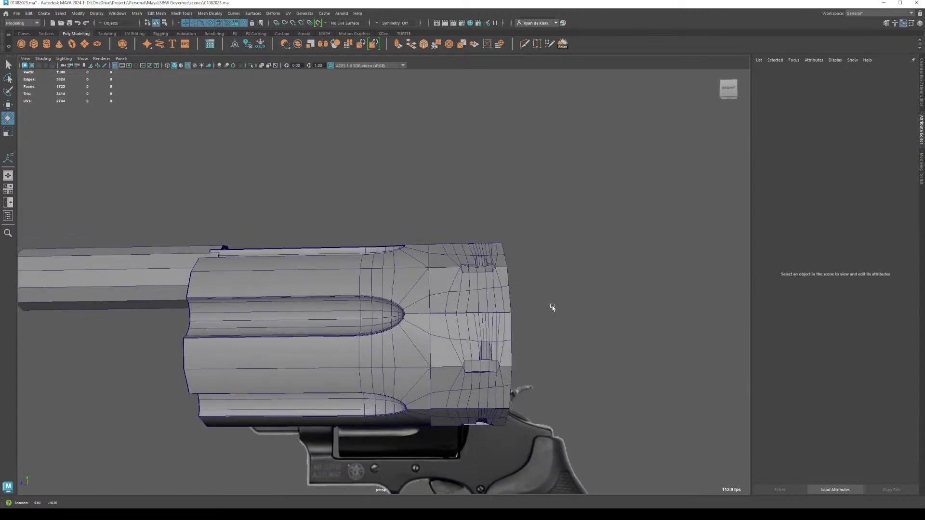
Step: Select all six rear segments and combine them into one mesh
left_click_drag(546, 236, 470, 490)
left_click_drag(547, 424, 539, 368, "alt")
right_click(513, 239, "shift")
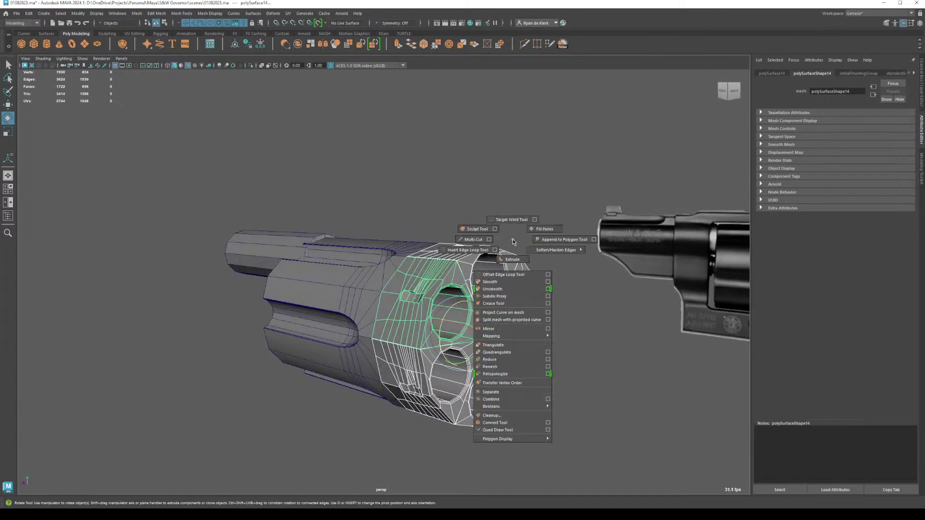
left_click(497, 392)
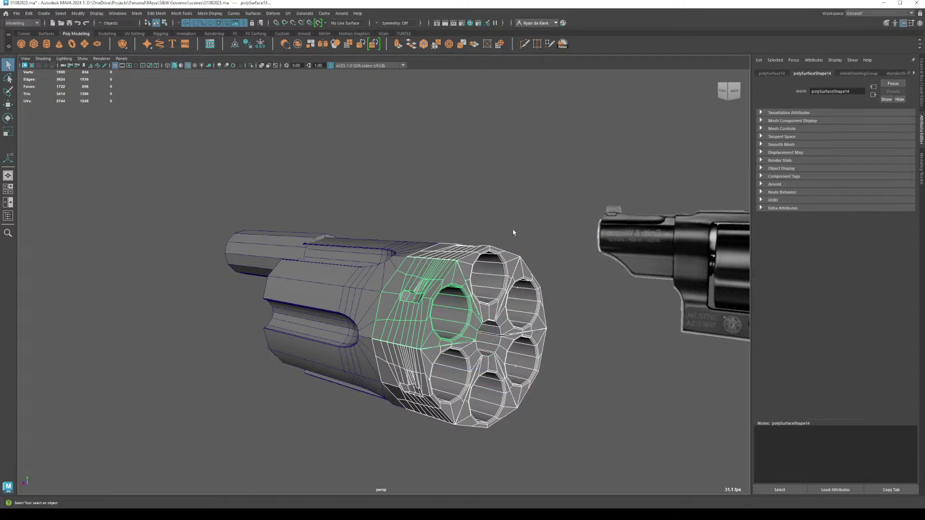
right_click(503, 208, "shift")
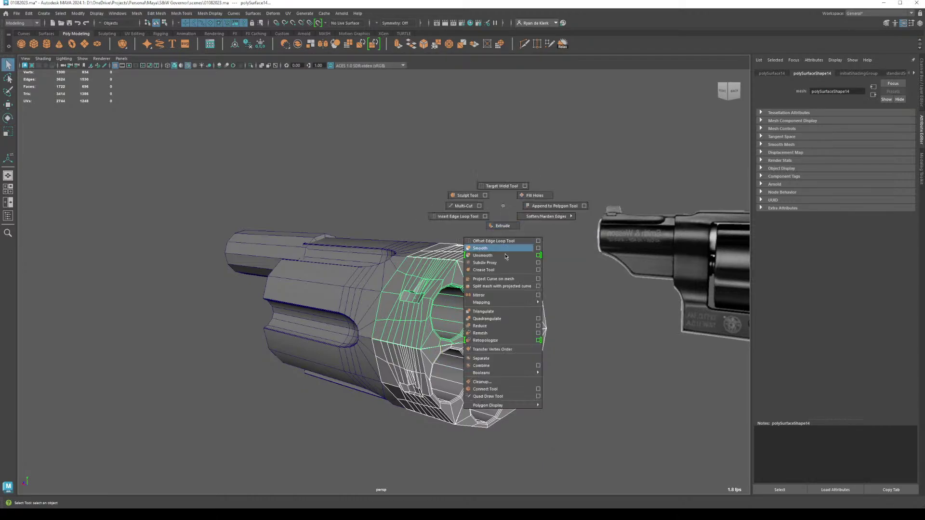
left_click(501, 367)
left_click(582, 318)
Step: Isolate the combined rear mesh in the viewport and switch it to vertex selection at the central hole
right_click_drag(471, 283, 538, 354, "alt")
left_click_drag(538, 354, 466, 316, "alt")
left_click(466, 316)
key("ctrl+1")
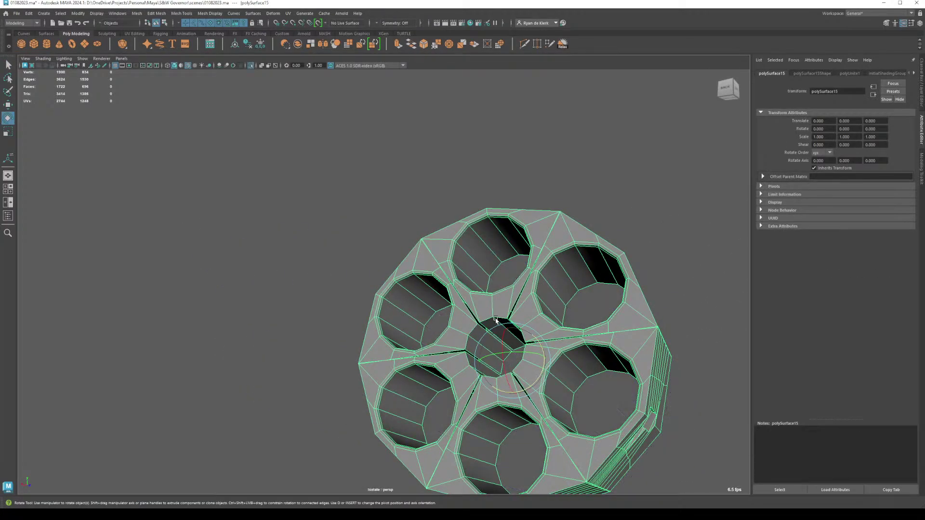
right_click_drag(469, 310, 615, 384, "alt")
middle_click_drag(615, 384, 475, 285, "alt")
right_click_drag(431, 268, 472, 282, "alt")
left_click_drag(473, 281, 480, 285, "alt")
right_click_drag(464, 244, 444, 243)
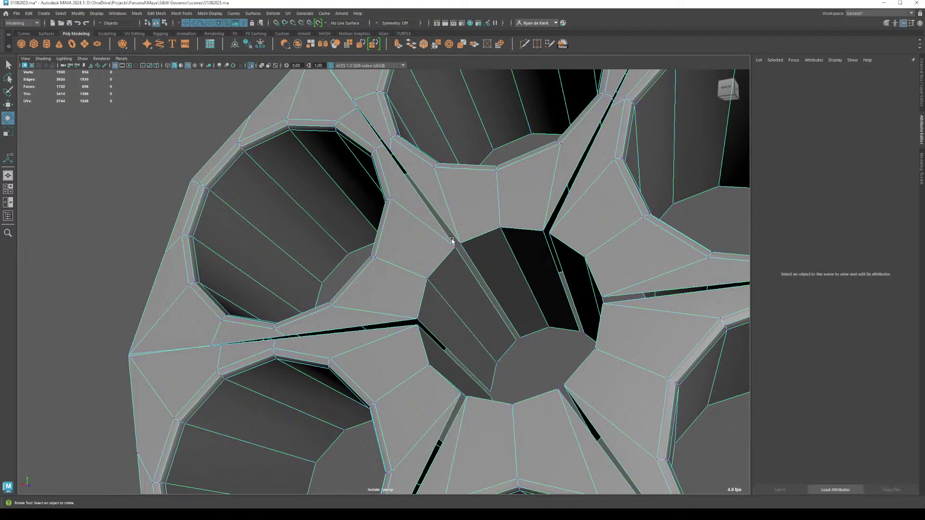
Step: Try to merge the paired seam vertices along the upper rim of the central hole and inside its bore
left_click_drag(450, 236, 473, 260)
right_click_drag(507, 294, 503, 237, "shift")
left_click_drag(508, 332, 517, 355)
key("g")
left_click_drag(568, 262, 581, 281)
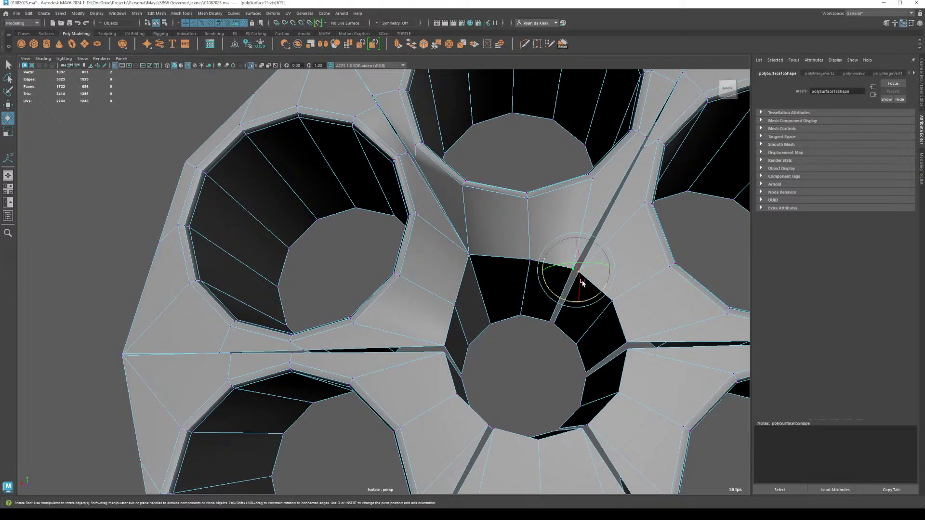
key("g")
left_click_drag(545, 316, 560, 337)
key("g")
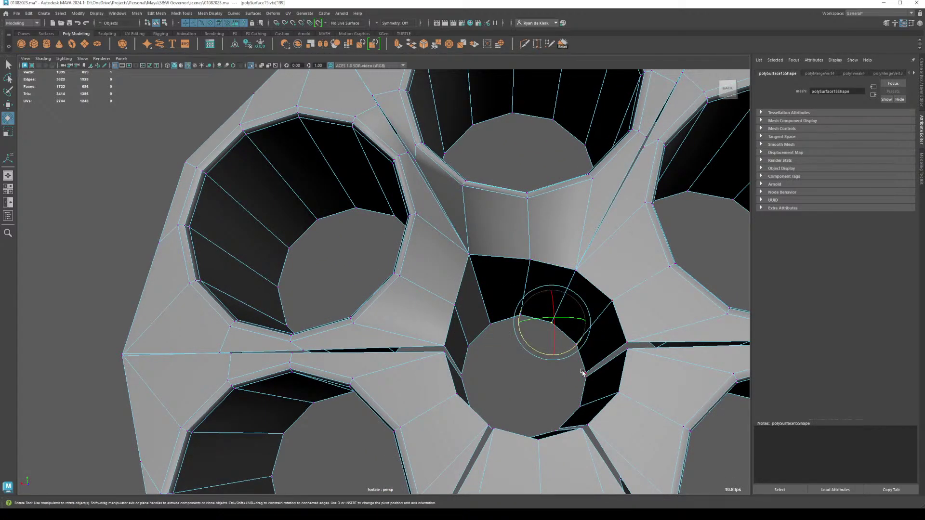
left_click_drag(582, 372, 589, 381)
key("g")
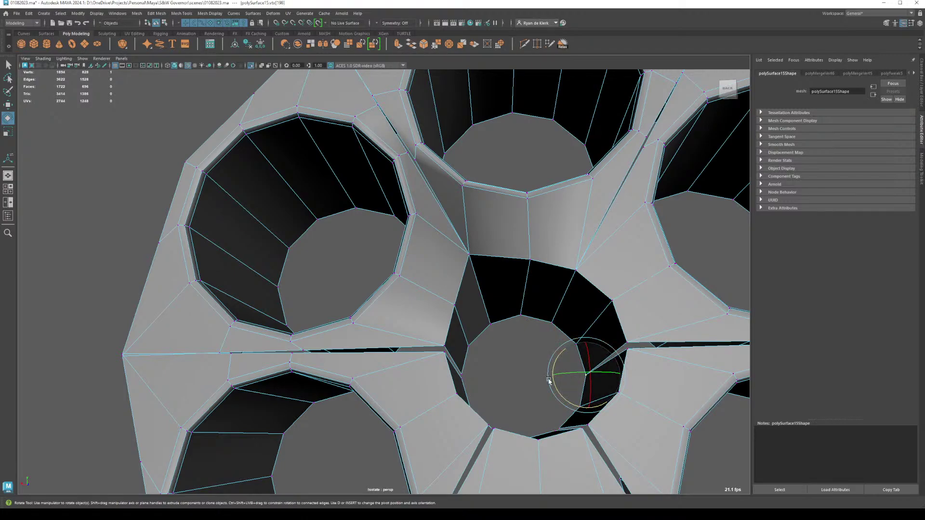
Step: Try to merge the seam vertex pairs at the central hole's right corner and along the far end of its bore
left_click(613, 353)
left_click_drag(627, 352, 629, 356)
key("g")
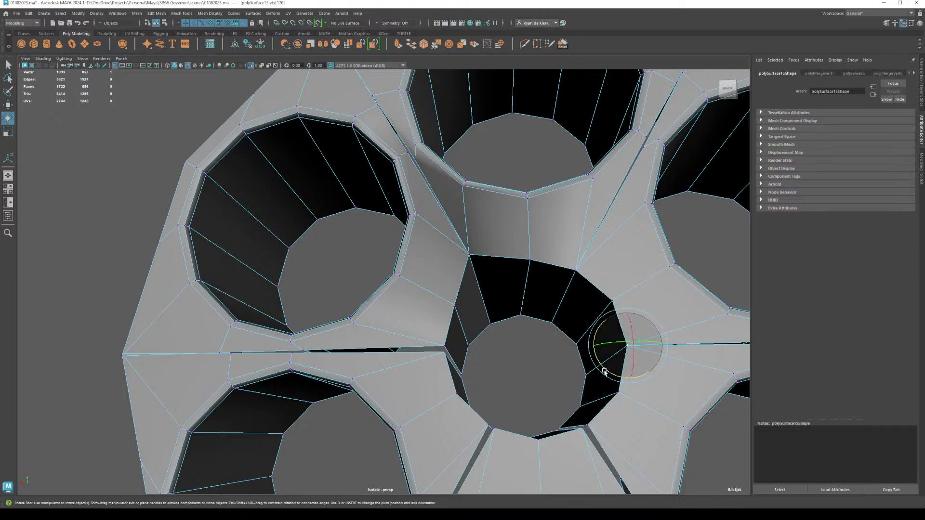
left_click_drag(549, 394, 554, 412, "alt")
key("g")
key("g")
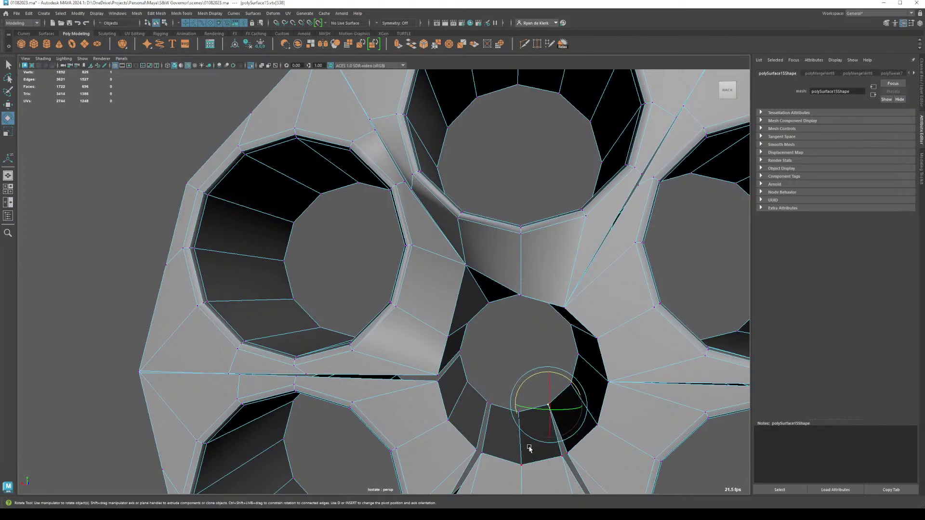
left_click_drag(484, 397, 500, 410)
key("g")
left_click_drag(471, 346, 408, 365)
key("g")
Step: Try to merge the seam vertex pairs at the left and lower corners of the central hole's rim
key("q")
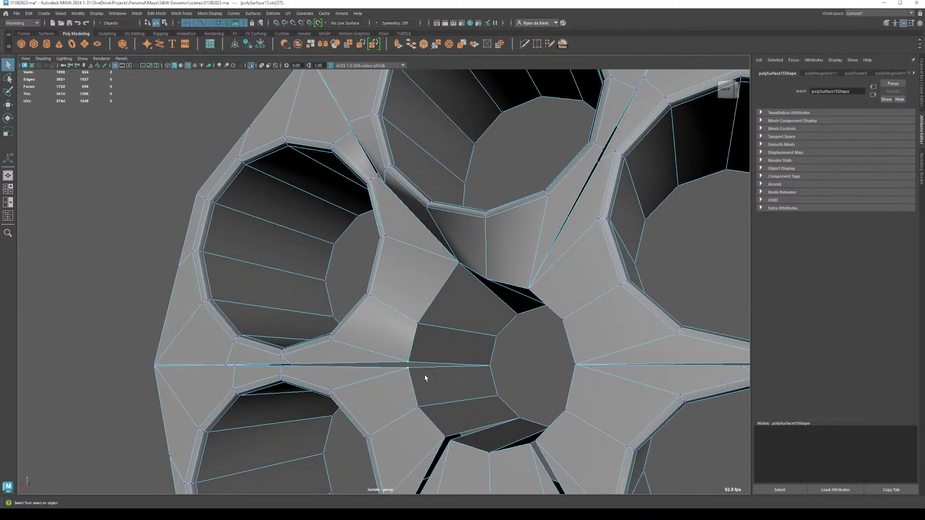
key("g")
key("g")
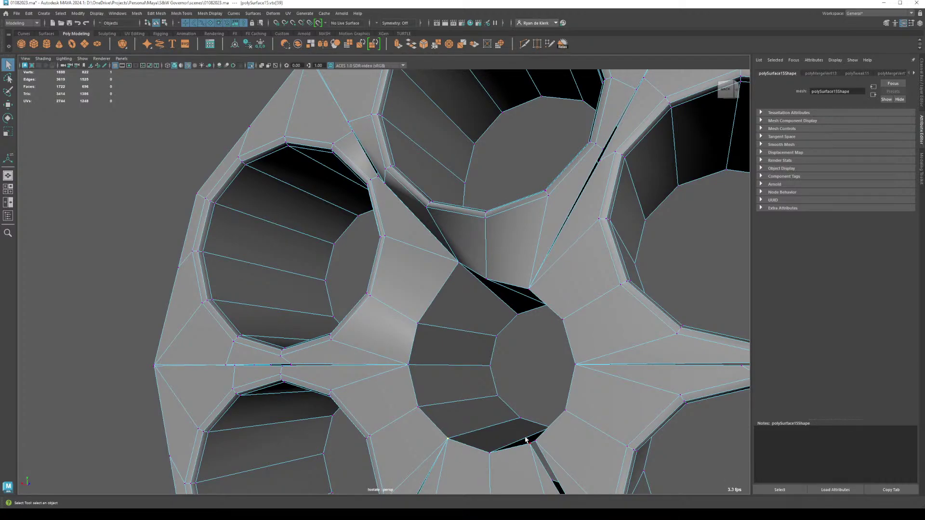
key("ctrl+z")
left_click_drag(501, 433, 499, 400, "alt")
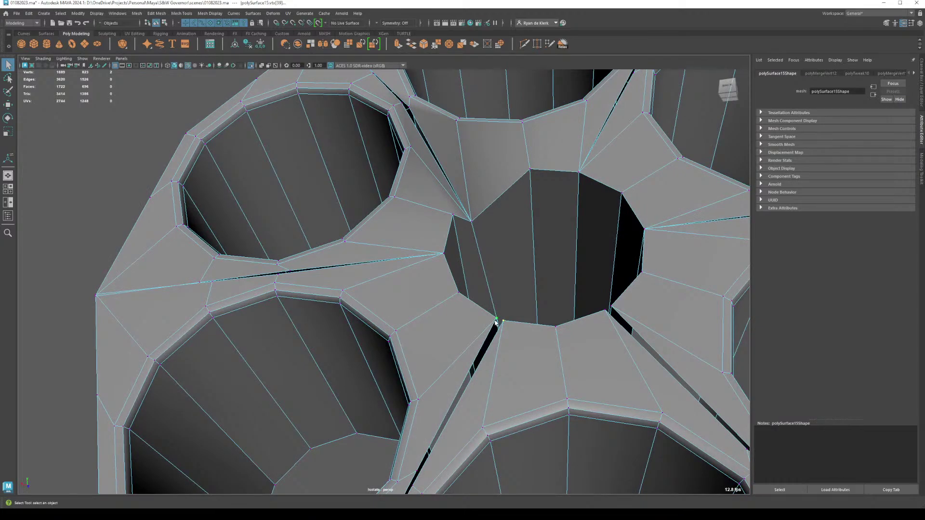
key("w")
key("g")
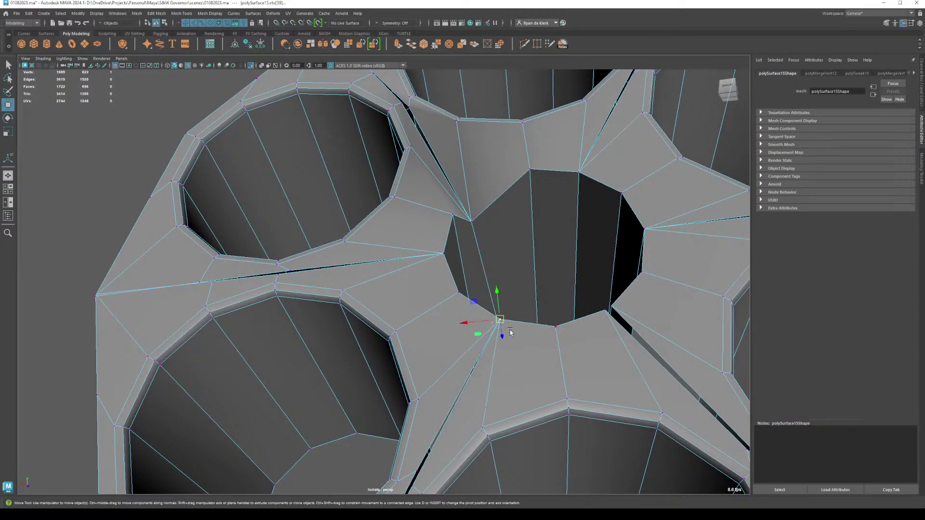
left_click(605, 314)
key("g")
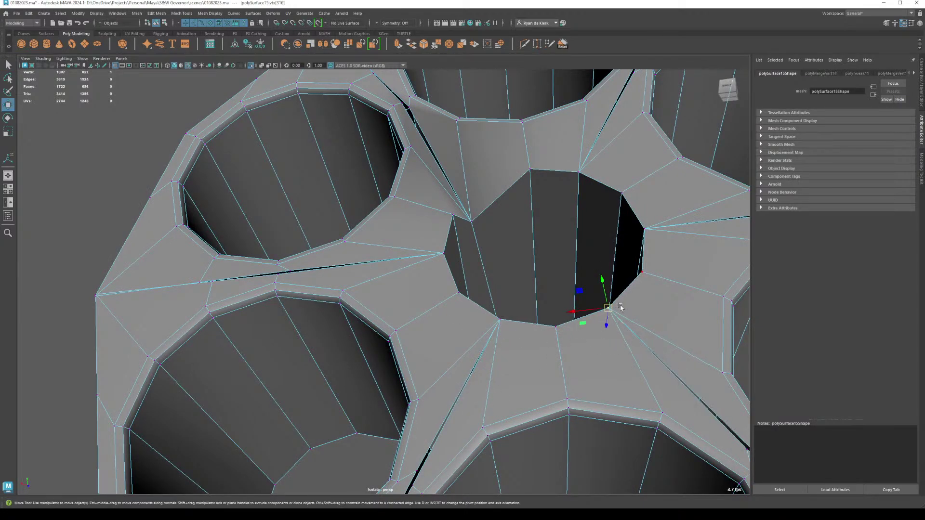
Step: Inspect the distorted faces beside the central hole and undo the vertex merges made around it
scroll(613, 349, "down", 2)
left_click_drag(480, 318, 489, 326, "alt")
middle_click_drag(461, 290, 481, 371, "alt")
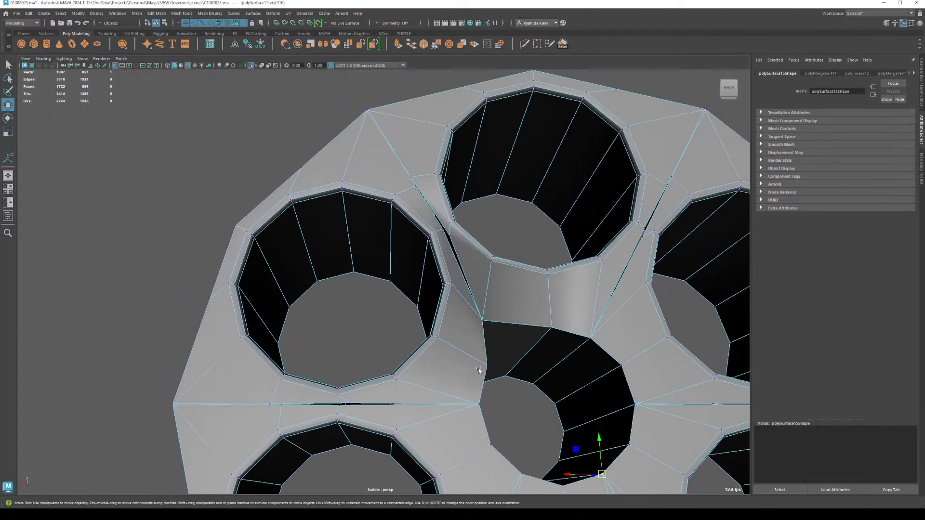
left_click_drag(482, 371, 455, 363, "alt")
key("ctrl+z")
key("ctrl+z")
key("ctrl+z")
key("ctrl+z")
key("ctrl+z")
key("ctrl+z")
key("ctrl+z")
key("ctrl+z")
key("ctrl+z")
key("ctrl+z")
key("ctrl+z")
key("ctrl+z")
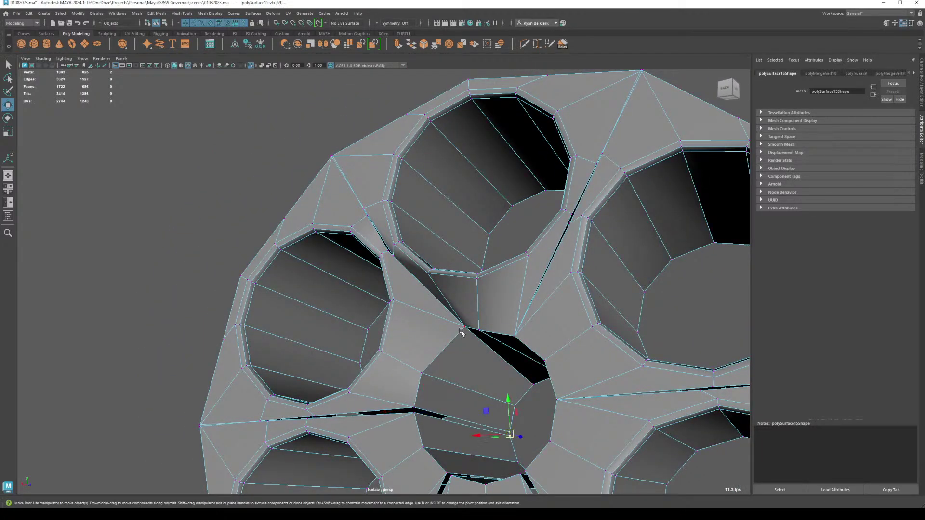
key("ctrl+z")
key("ctrl+z")
key("ctrl+z")
key("ctrl+z")
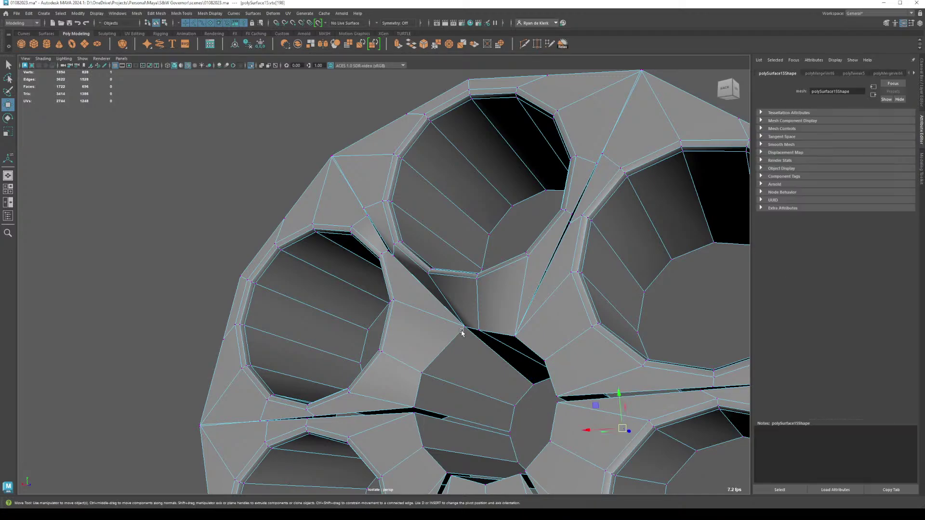
key("ctrl+z")
key("ctrl+z")
key("ctrl+z")
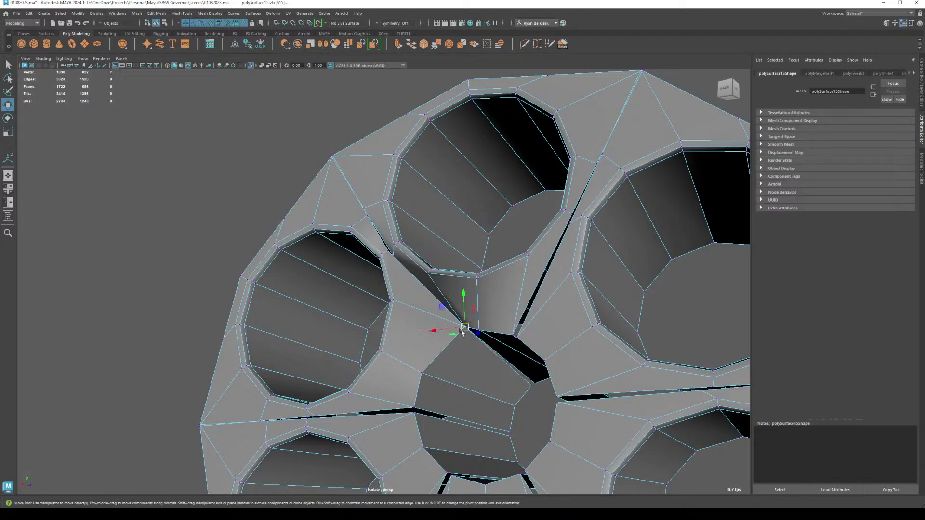
Step: Merge the seam vertex pairs at the upper-left, upper-right and right corners of the central hole's near rim
left_click(448, 354)
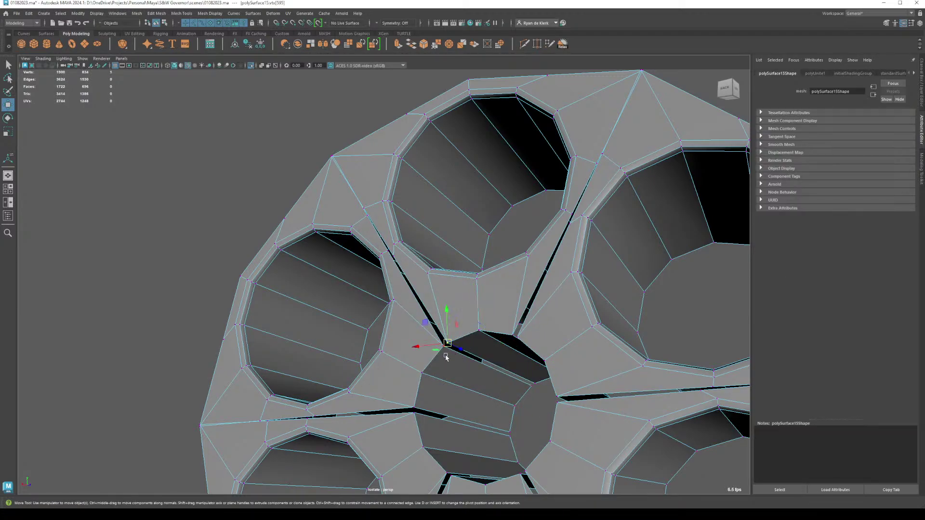
left_click(444, 360, "shift")
key("g")
left_click(504, 325)
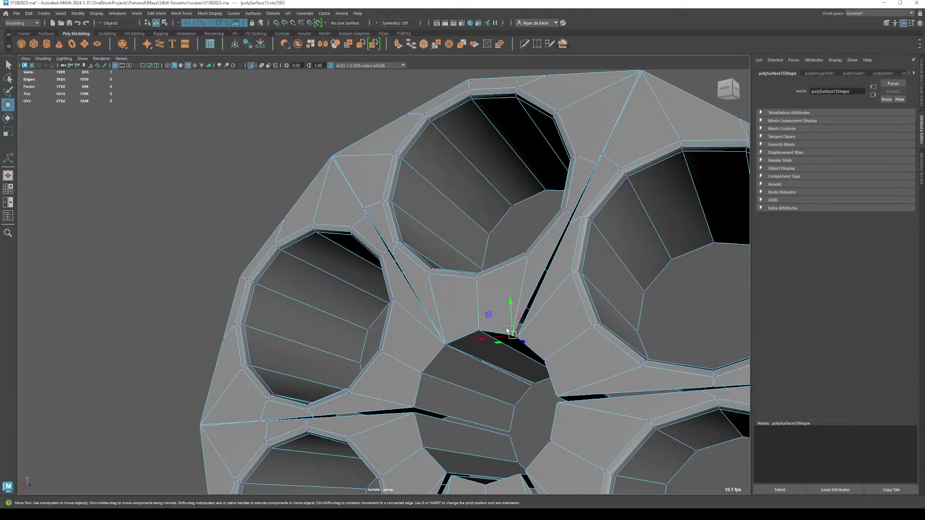
left_click(525, 338, "shift")
key("g")
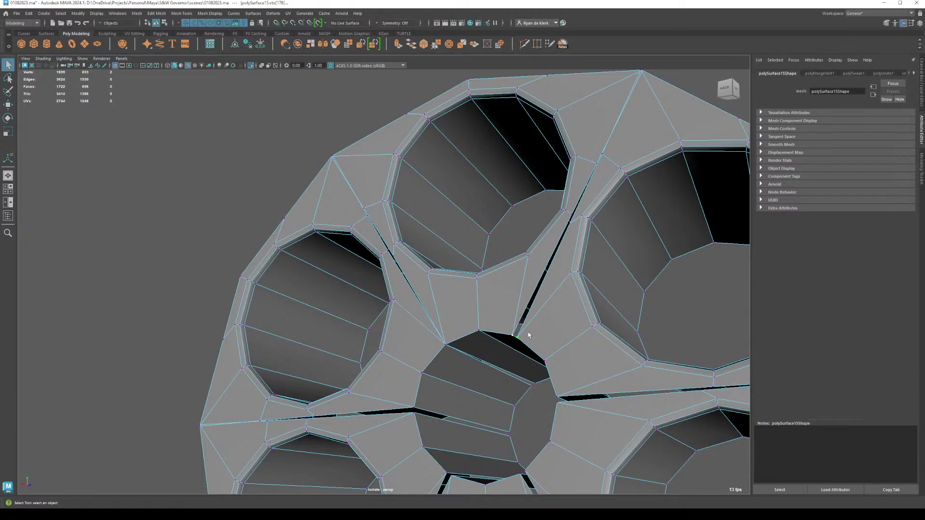
key("g")
left_click(560, 412, "shift")
key("g")
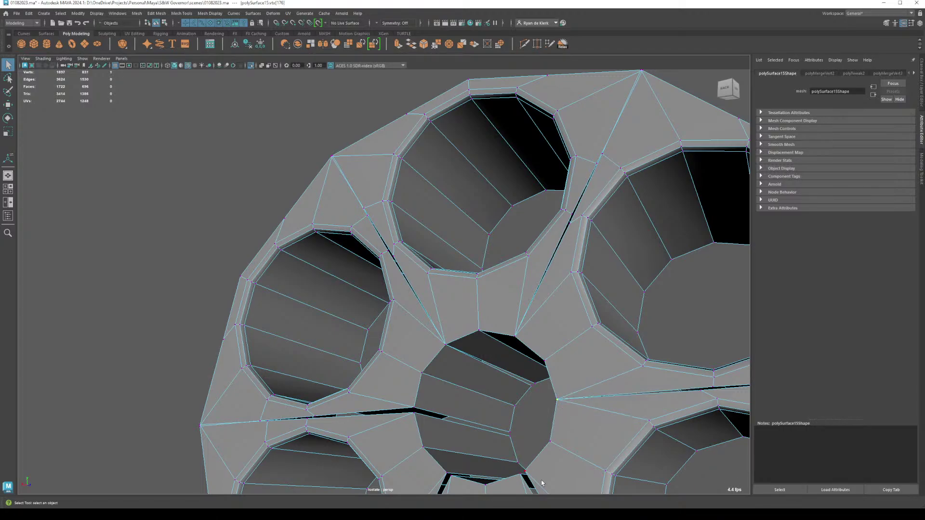
Step: Merge the seam vertex pairs at the lower-right, left and lower-left corners of the central hole's near rim
left_click(538, 474)
key("g")
left_click(415, 425, "shift")
key("g")
middle_click_drag(433, 432, 448, 363, "alt")
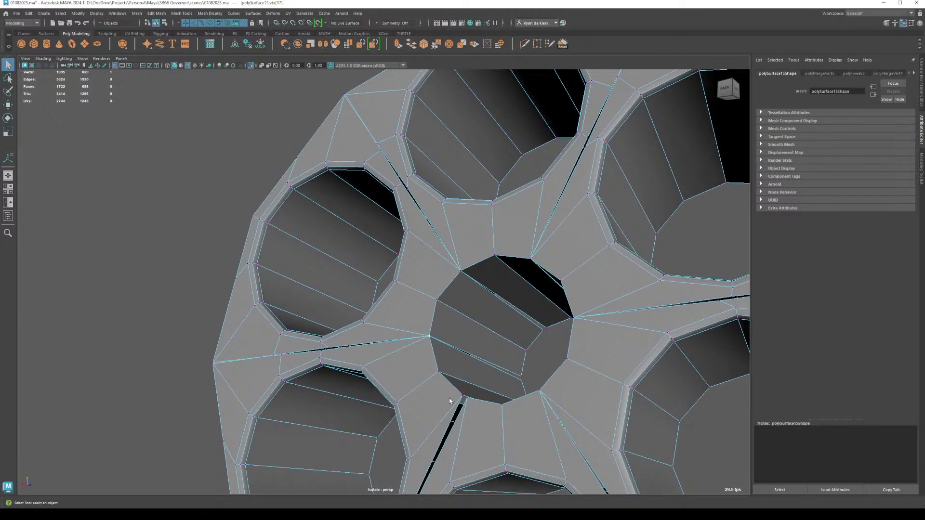
key("g")
Step: Merge the intermediate vertex pairs along the lower-left and left seams between the chambers
left_click_drag(501, 405, 507, 383, "alt")
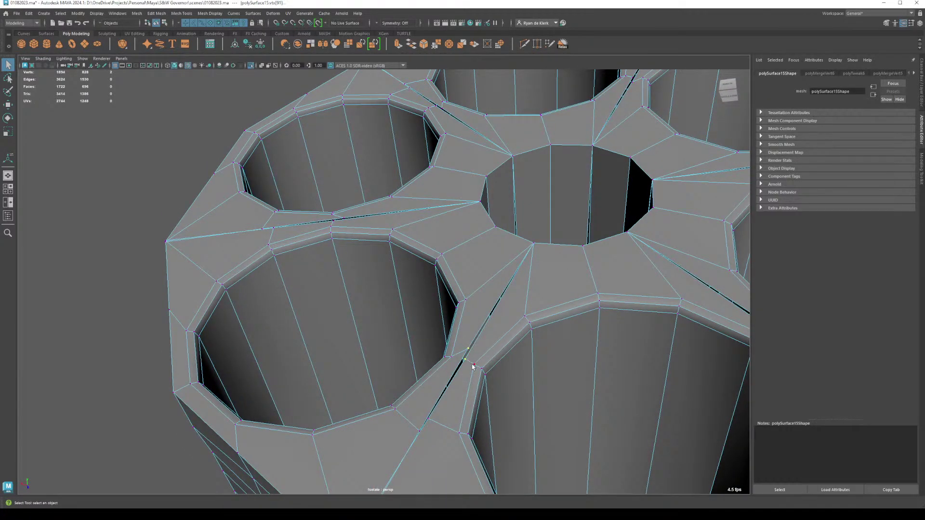
key("g")
left_click(335, 220, "shift")
key("g")
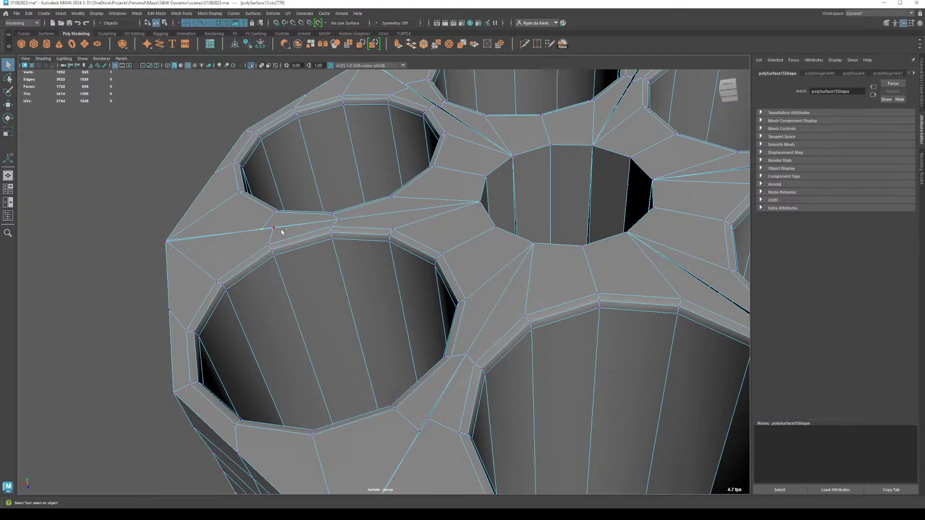
key("g")
left_click(426, 439)
left_click(423, 433)
key("g")
Step: Merge the intermediate vertex pairs along the upper seams between the chambers on the rear face
left_click_drag(464, 325, 463, 351, "alt")
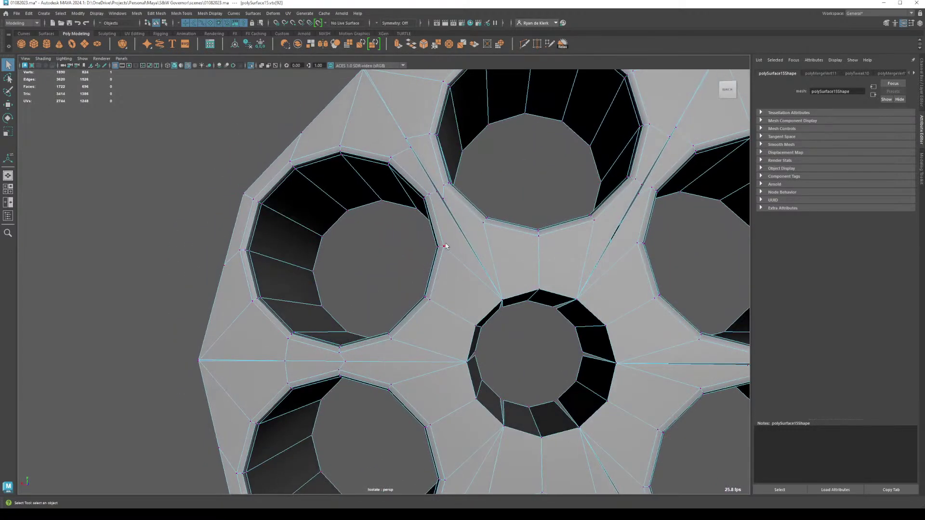
left_click(436, 195)
left_click(442, 198, "shift")
key("g")
key("g")
Step: Merge the intermediate vertex pairs along the right and lower-right seams between the chambers
key("g")
middle_click_drag(673, 210, 509, 232, "alt")
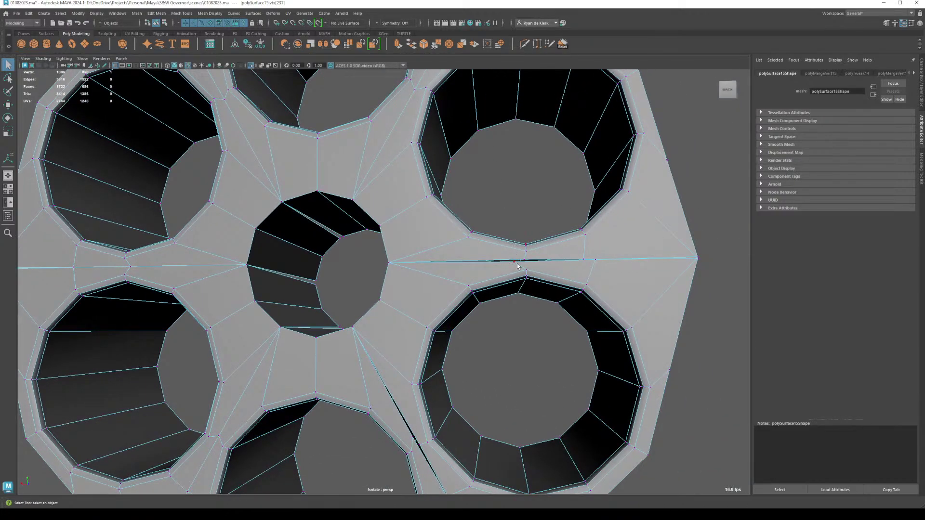
key("g")
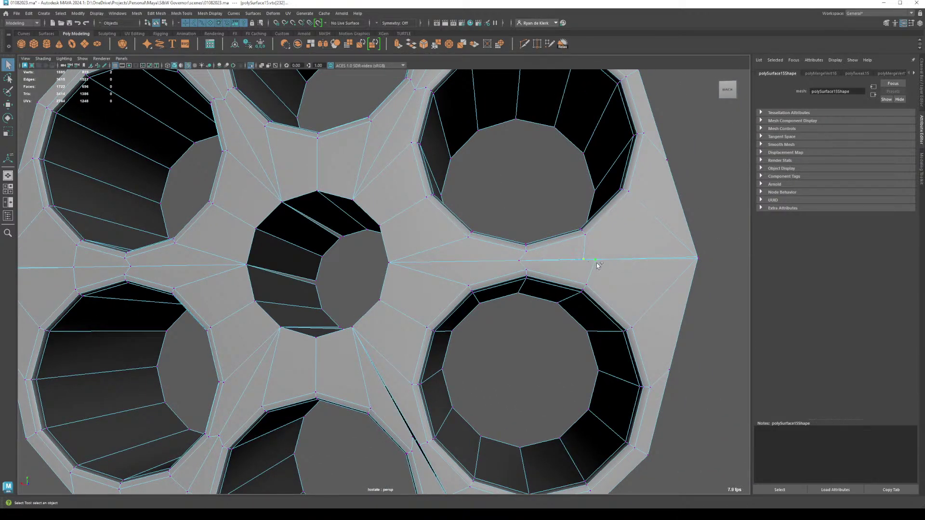
middle_click_drag(546, 341, 584, 171, "alt")
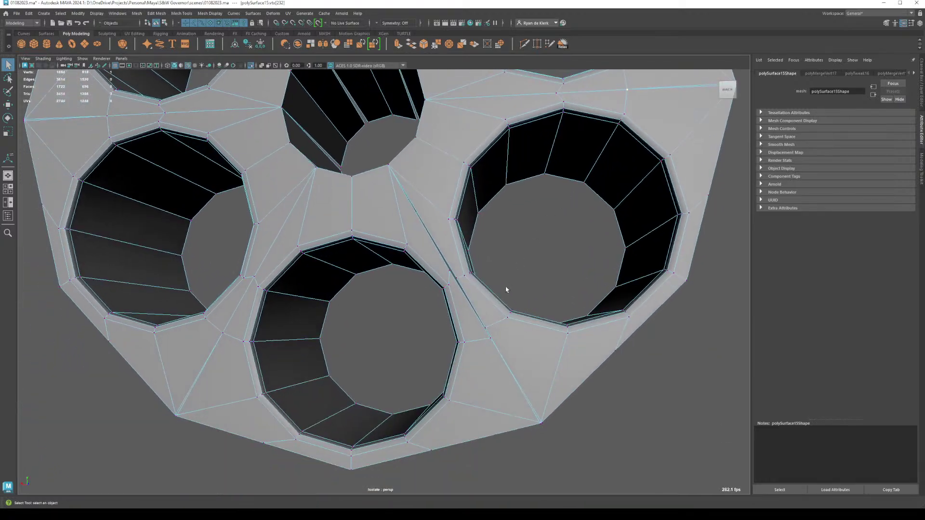
key("g")
Step: Select the vertices along the left seam on the cylinder's outer wall and merge them with a distance threshold of 0.01
middle_click_drag(215, 308, 518, 408, "alt")
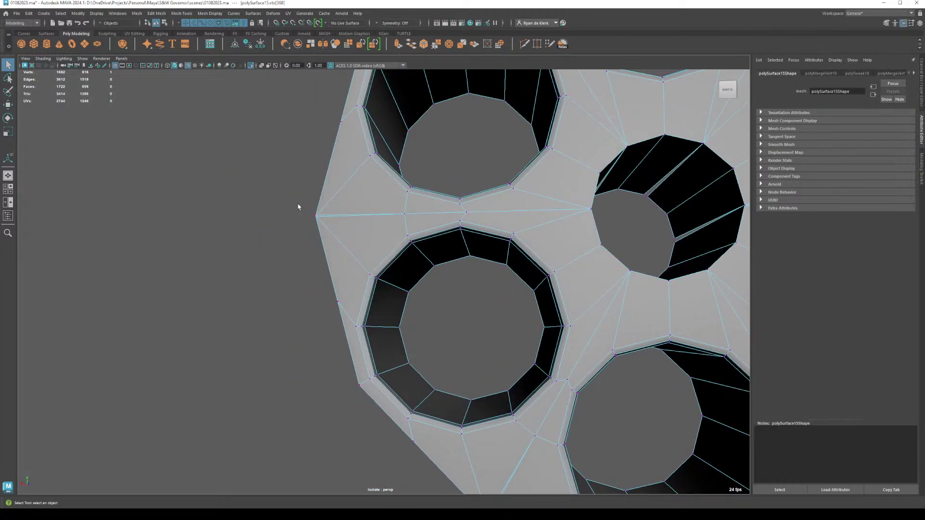
mouse_move(298, 207)
left_mouse_down("alt")
mouse_move(320, 207)
mouse_move(304, 211)
left_mouse_up("alt")
left_click_drag(304, 210, 366, 258)
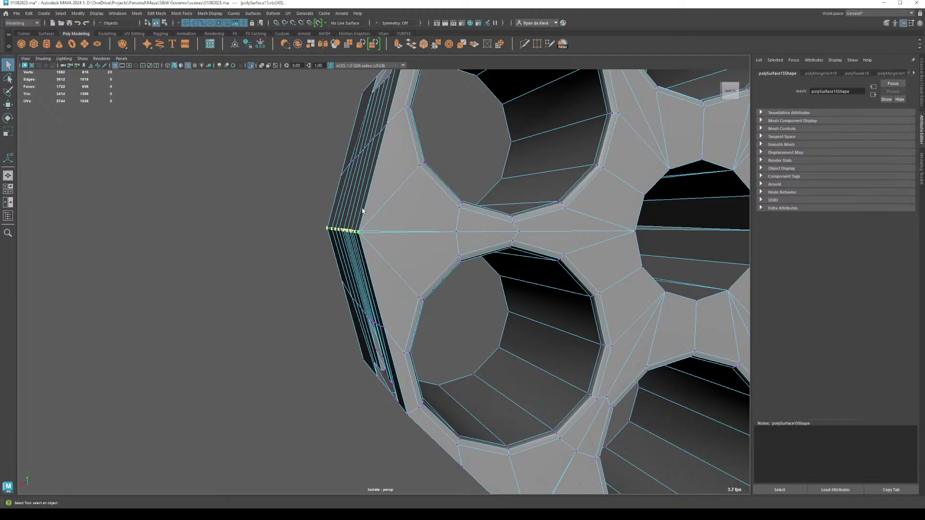
right_click_drag(362, 210, 383, 165, "shift")
left_click_drag(382, 165, 433, 217, "alt")
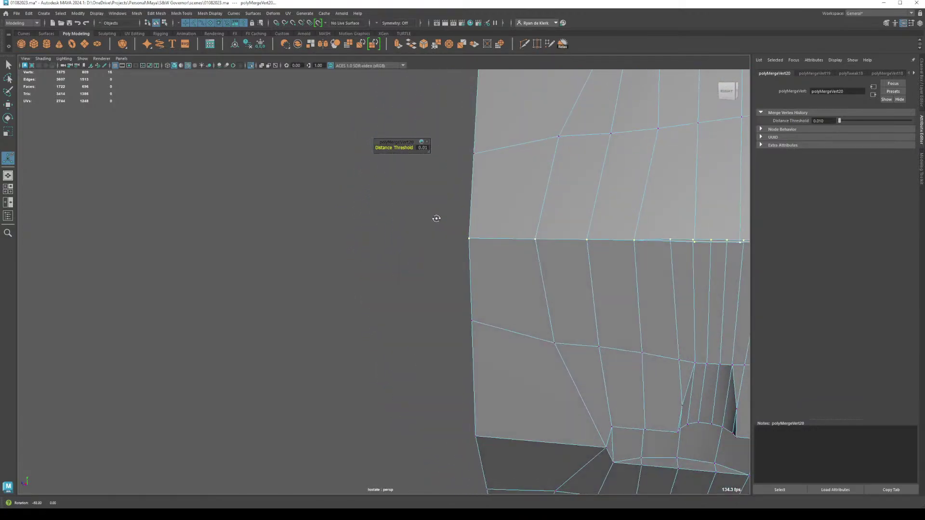
Step: Pull the first two unmatched vertices of the outer-wall seam down from the neighbouring segment's edge
middle_click_drag(625, 254, 455, 375, "alt")
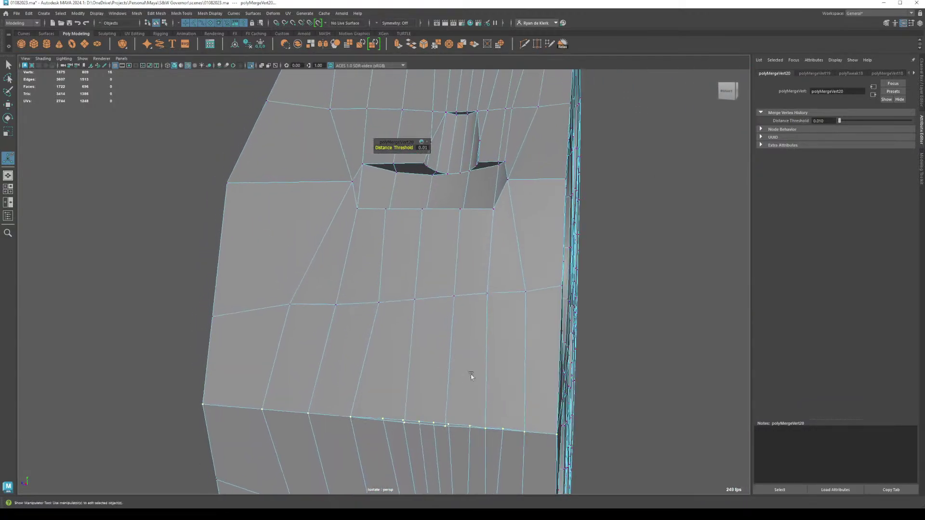
right_click_drag(470, 374, 467, 318, "alt")
mouse_move(457, 316)
left_mouse_down("alt")
mouse_move(463, 253)
mouse_move(466, 300)
left_mouse_up("alt")
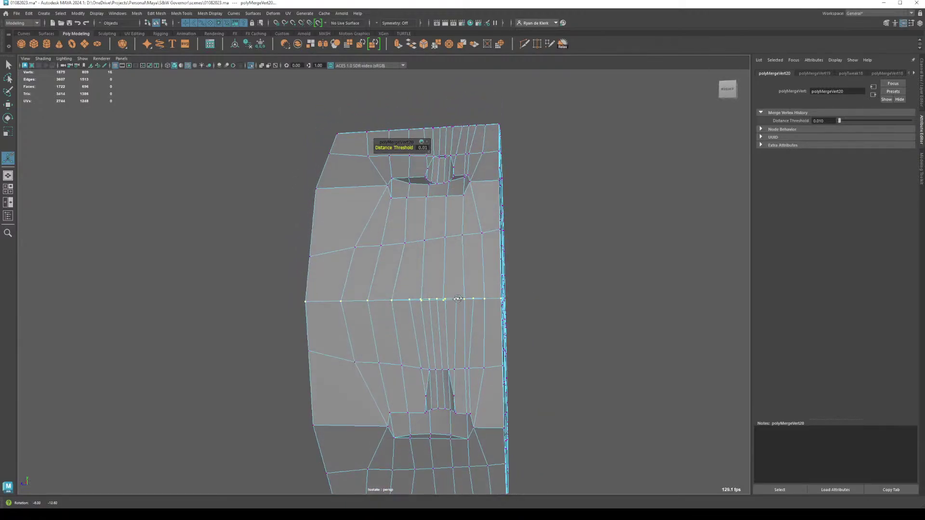
right_click_drag(466, 301, 512, 342, "alt")
left_click(642, 296)
middle_click_drag(591, 336, 560, 302, "alt")
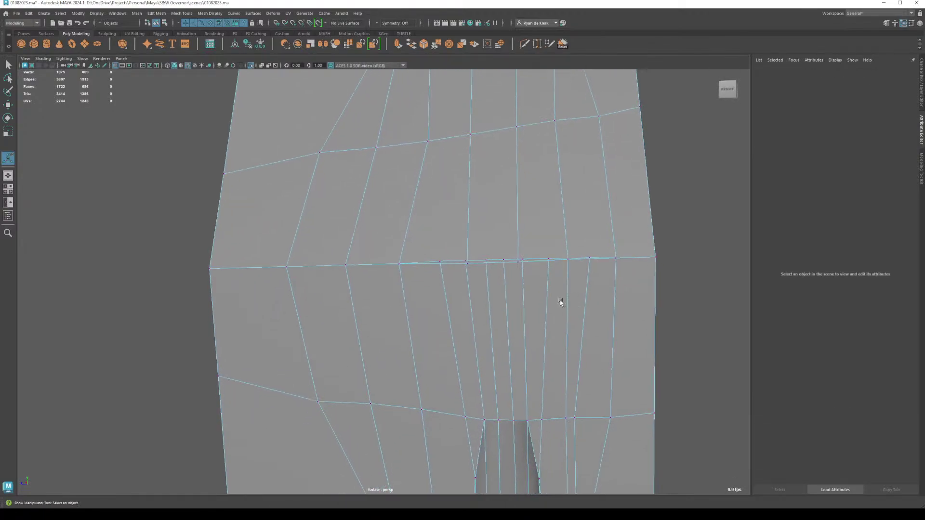
left_click(441, 264)
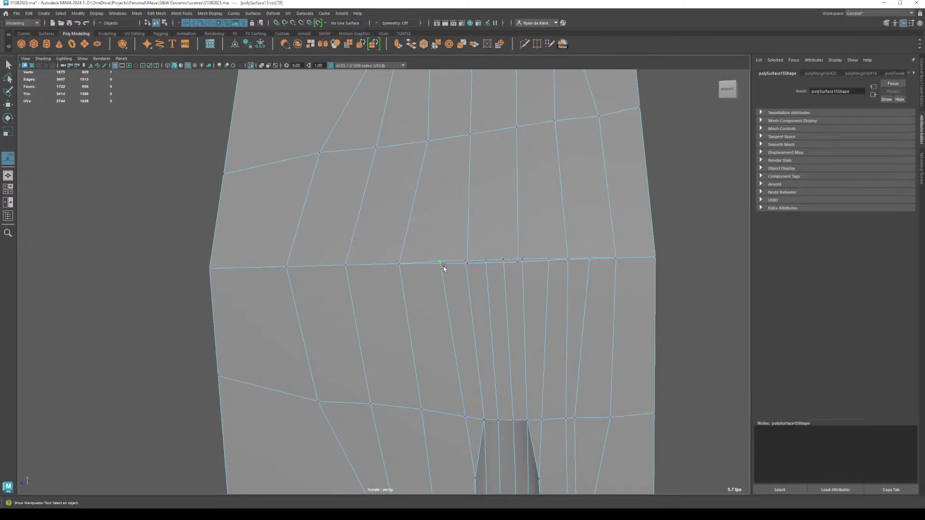
key("w")
left_click_drag(441, 264, 462, 290)
left_click(468, 261)
left_click(485, 261)
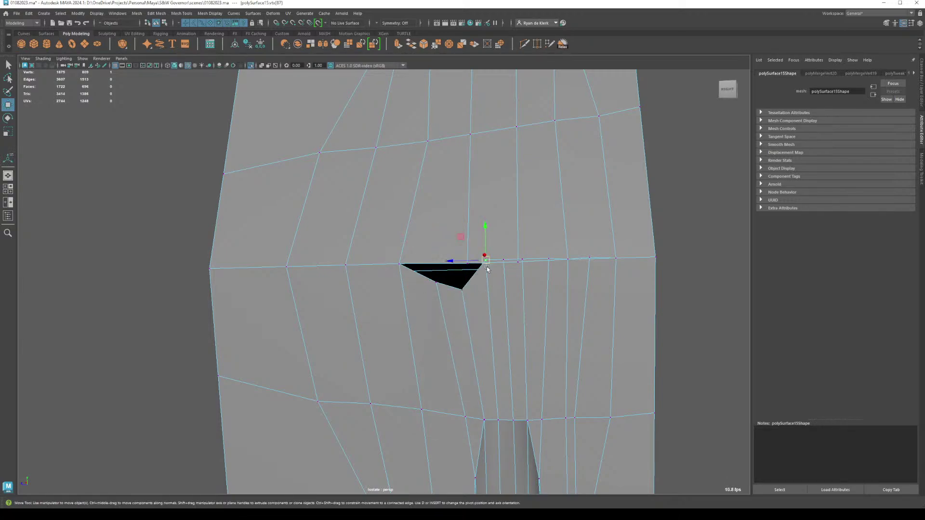
Step: Pull the remaining unmatched seam vertices of the notched segment down to open a gap, leaving the already welded vertex in place
left_click_drag(486, 262, 588, 268)
left_click(504, 261)
left_click(524, 260)
left_click(548, 259)
left_click(569, 261)
key("ctrl+z")
left_click(590, 259)
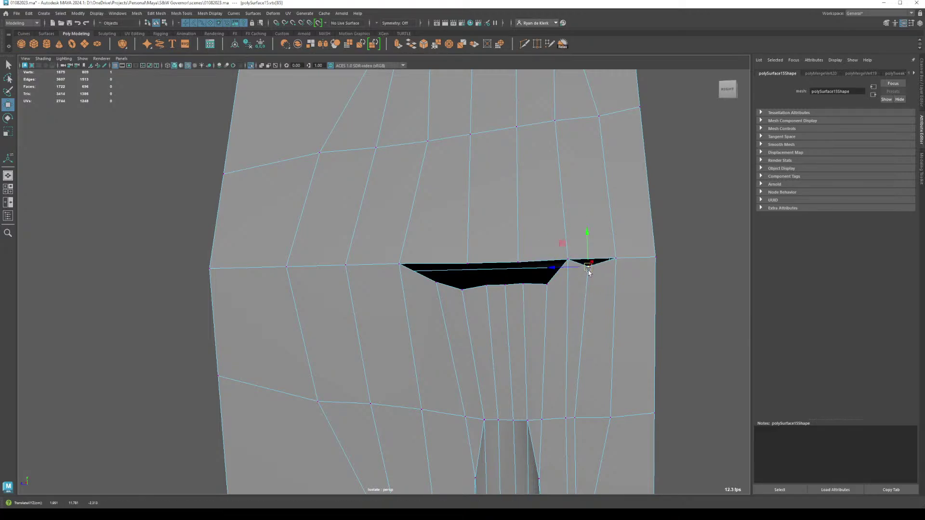
Step: Target Weld the pulled-down vertices of the large outer-wall gap onto the matching vertices of the neighbouring segment's edge
right_click_drag(589, 289, 583, 278, "shift")
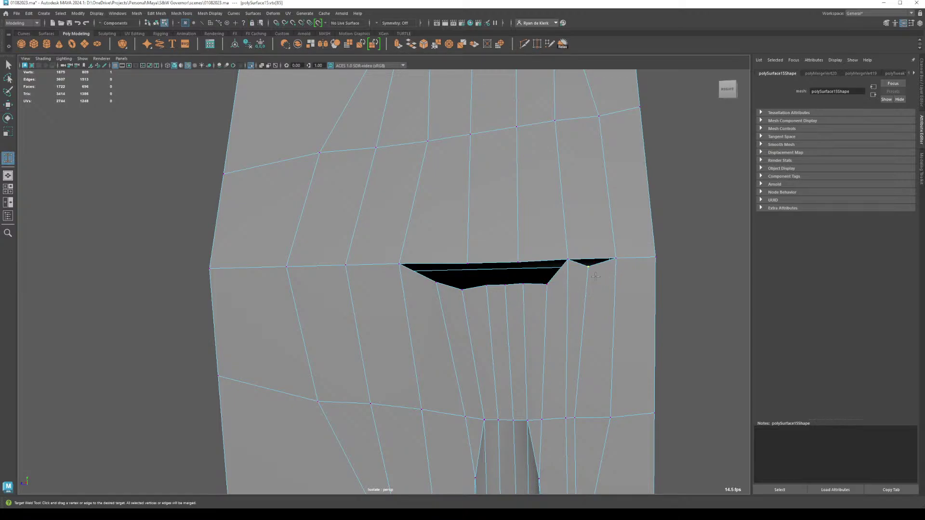
left_click_drag(436, 282, 468, 265)
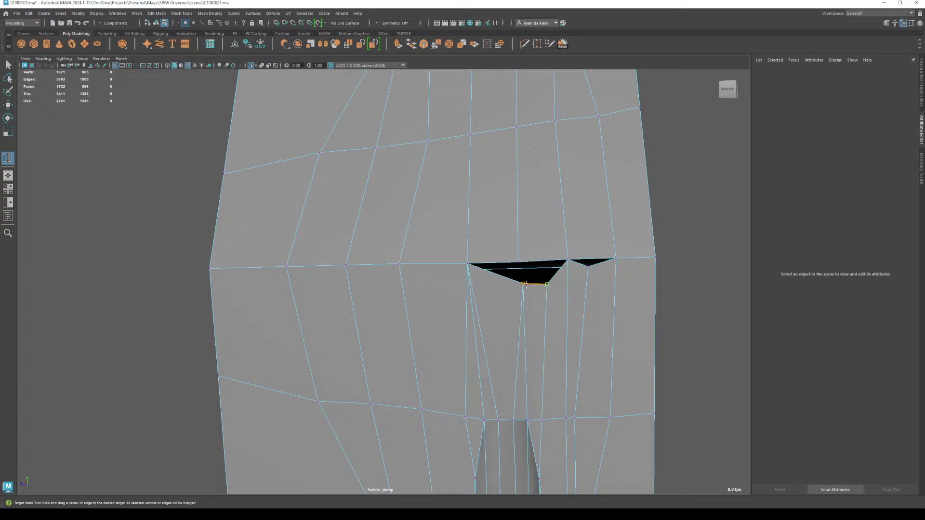
left_click_drag(525, 285, 519, 263)
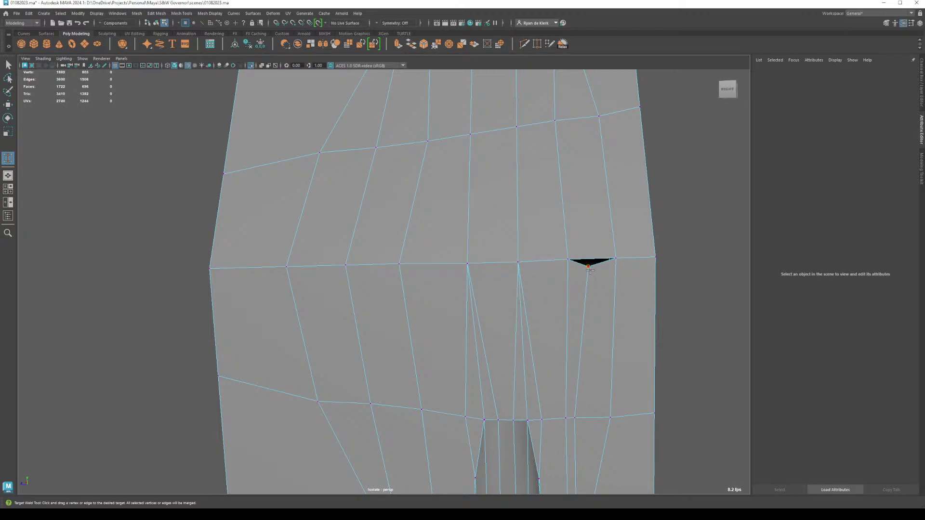
Step: Try to weld the small gap's vertex and the adjacent seam vertex onto the seam vertex beside them, and undo both welds
left_click_drag(588, 268, 567, 260)
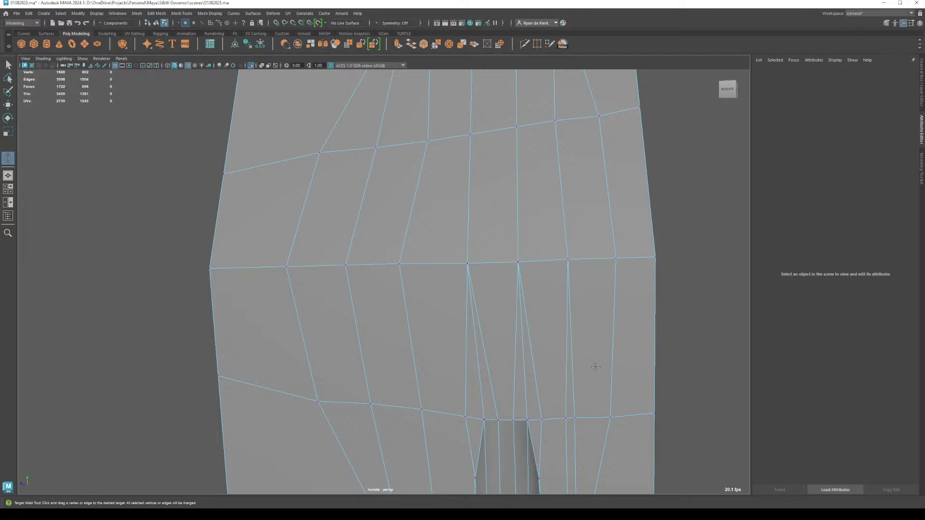
mouse_move(595, 367)
left_mouse_down("alt")
mouse_move(597, 347)
mouse_move(597, 363)
left_mouse_up("alt")
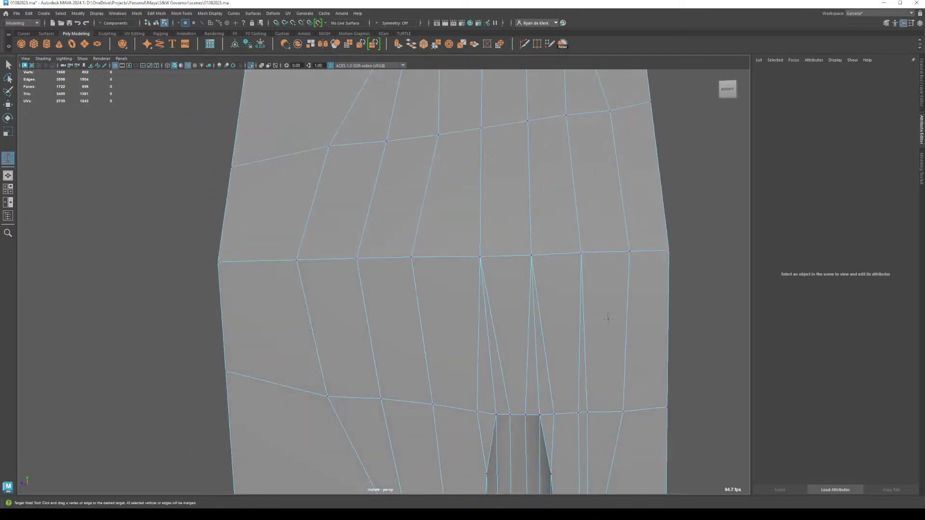
left_click_drag(583, 253, 582, 253)
left_click_drag(620, 335, 571, 368, "alt")
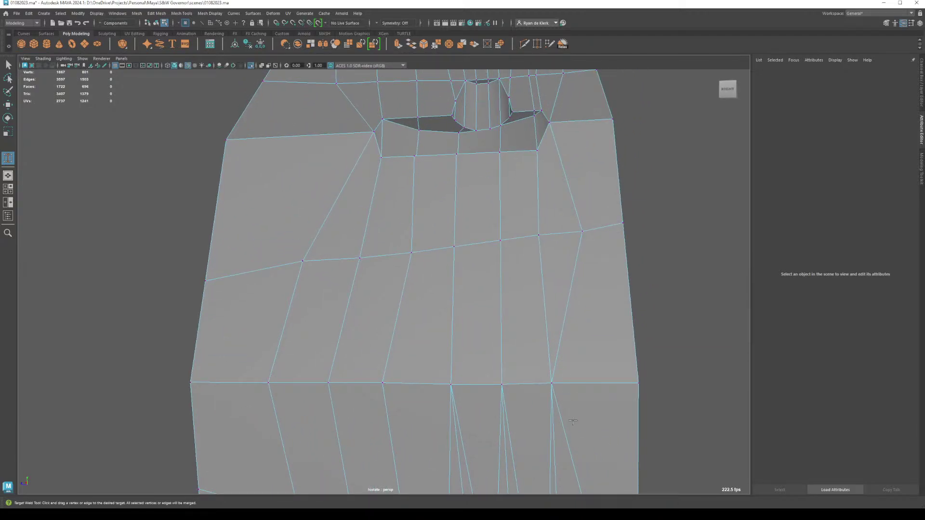
left_click_drag(572, 421, 585, 326, "alt")
key("ctrl+z")
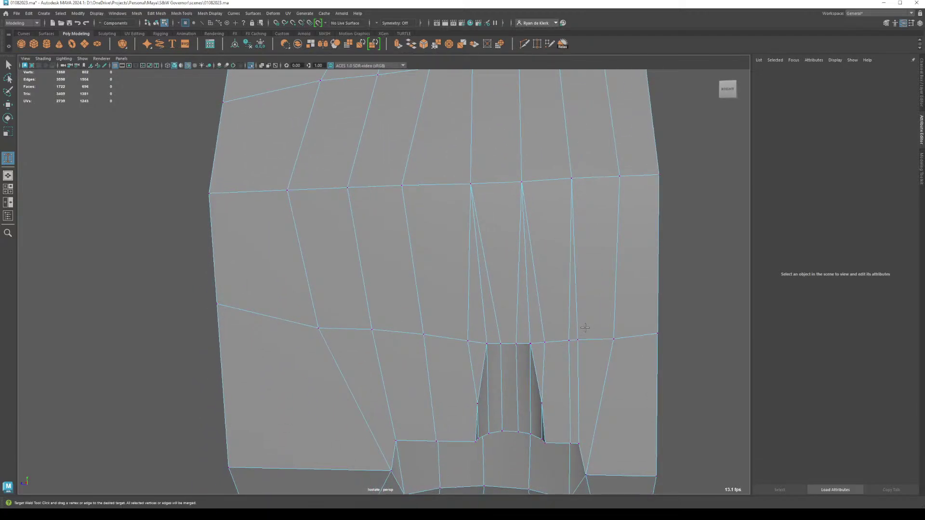
key("ctrl+z")
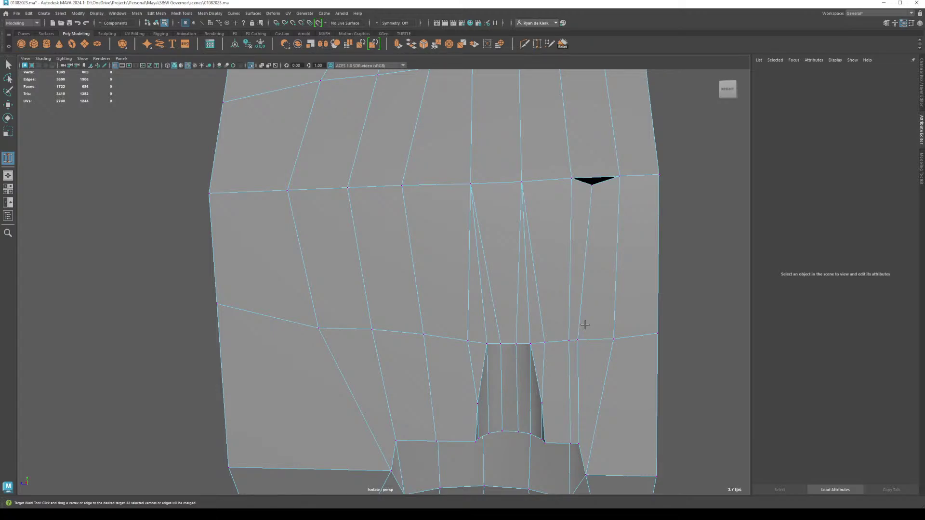
Step: Delete the two surplus edges running from the welded outer-wall seam vertices down to the corners of the notch
left_click_drag(585, 325, 585, 269, "alt")
key("w")
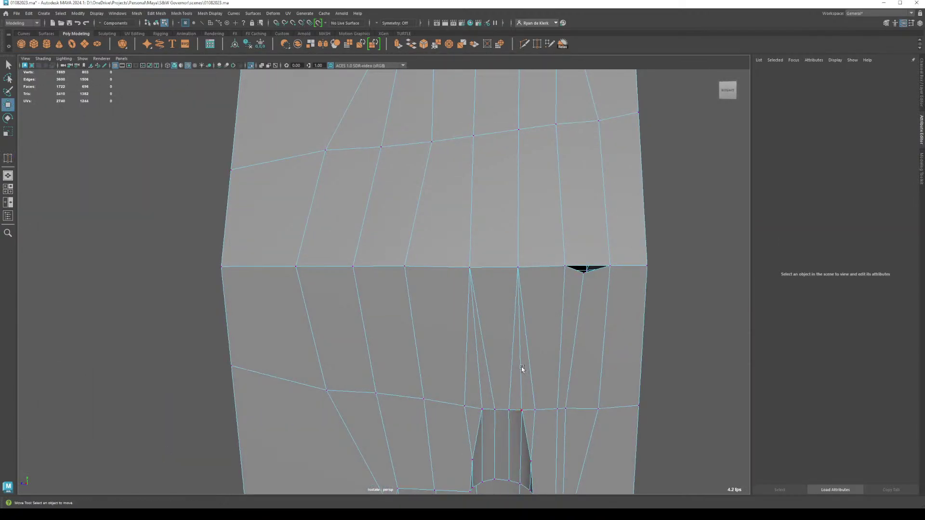
right_click_drag(520, 306, 519, 284)
left_click(520, 354)
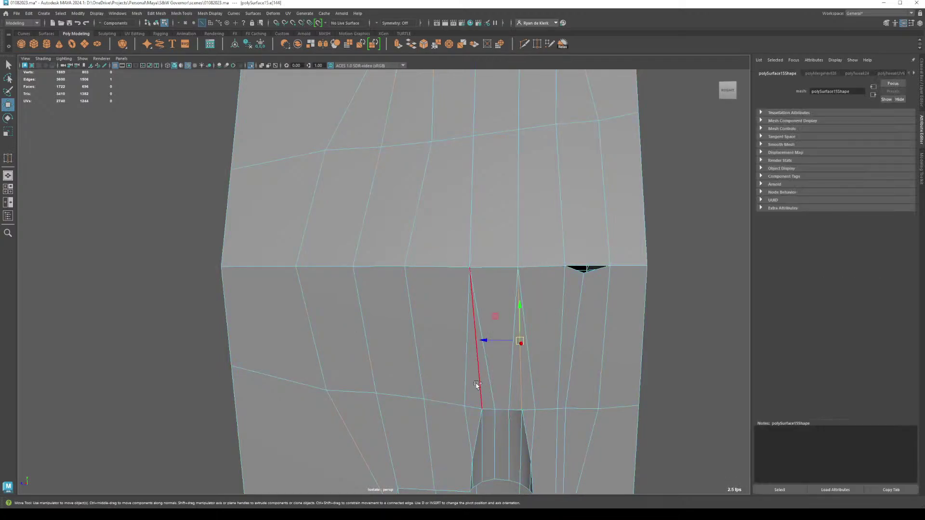
left_click(477, 384, "shift")
key("Delete")
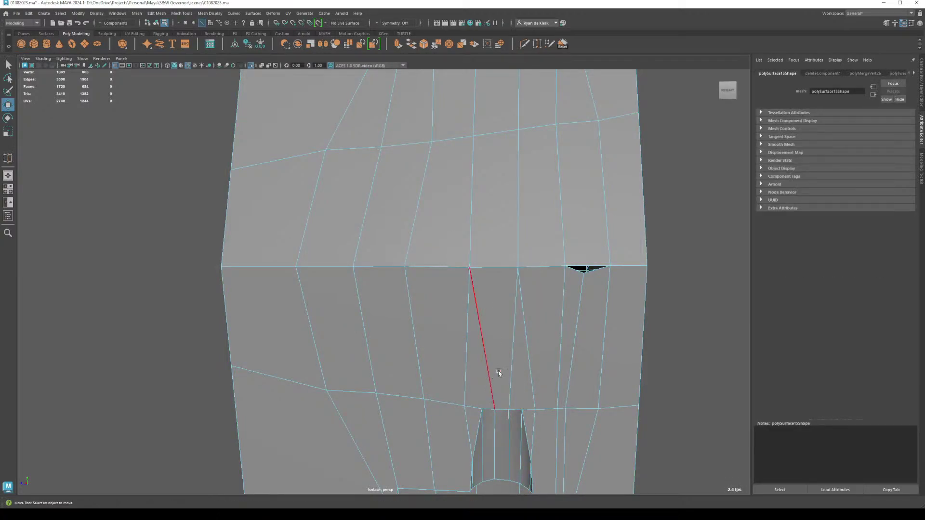
Step: Examine the cylinder's outer wall and rear face for open seams, checking the mesh with the smooth preview
mouse_move(553, 370)
left_mouse_down("alt")
mouse_move(553, 355)
mouse_move(545, 375)
left_mouse_up("alt")
scroll(478, 336, "down", 5)
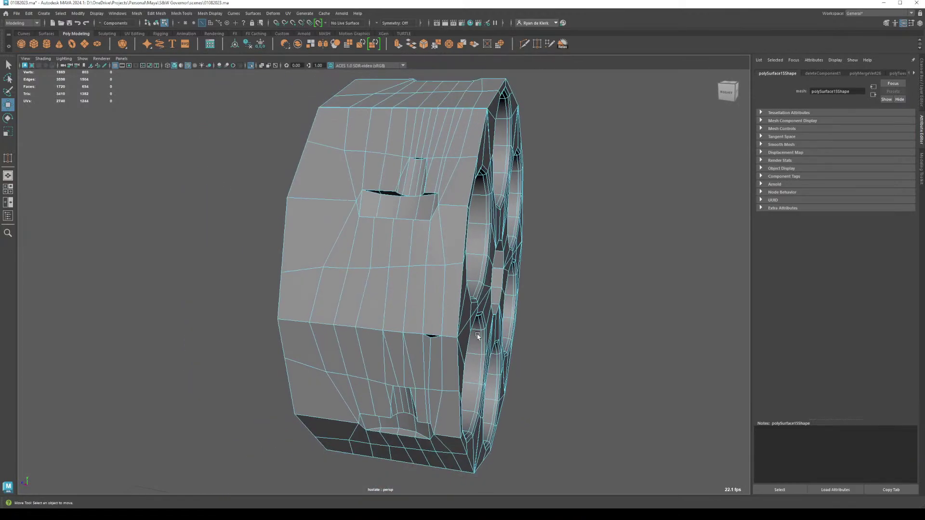
left_click_drag(477, 336, 459, 314, "alt")
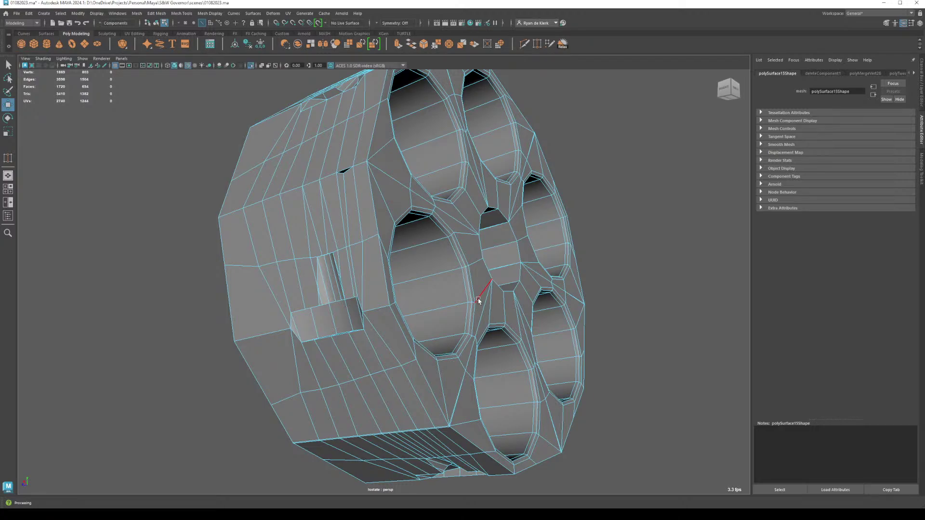
left_click_drag(426, 274, 434, 301, "alt")
scroll(378, 244, "up", 4)
key("3")
key("1")
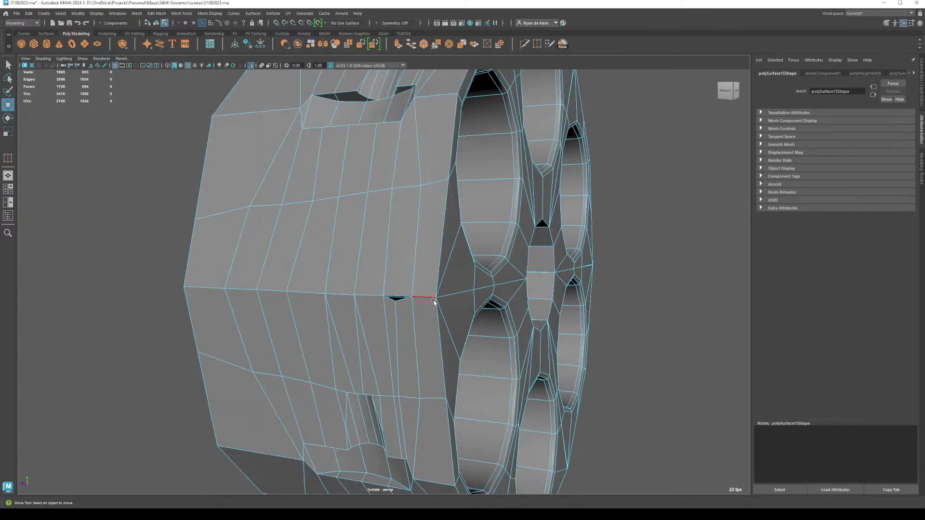
key("3")
key("1")
left_click_drag(531, 306, 460, 291, "alt")
scroll(461, 289, "up", 3)
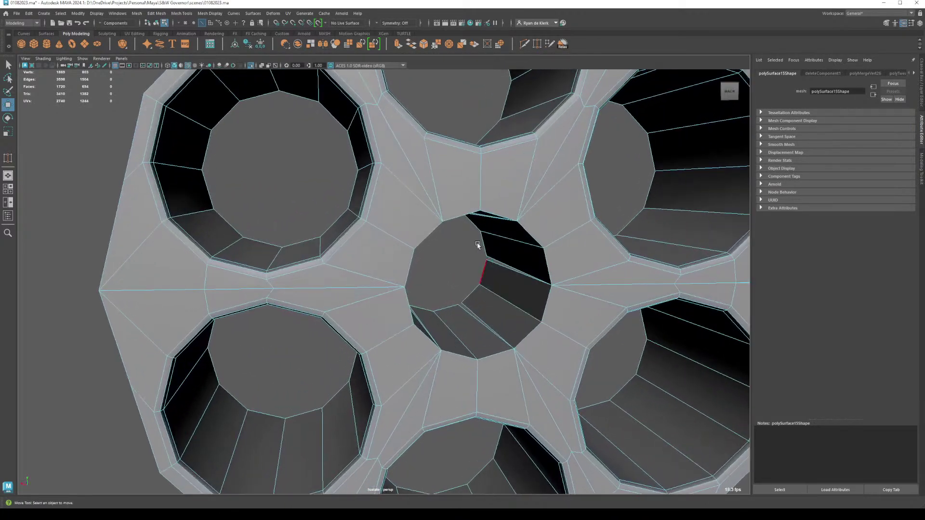
Step: Merge the split vertex pairs on the upper and right seams at the far rim of the central bore
left_click_drag(498, 249, 457, 294, "alt")
scroll(388, 235, "up", 3)
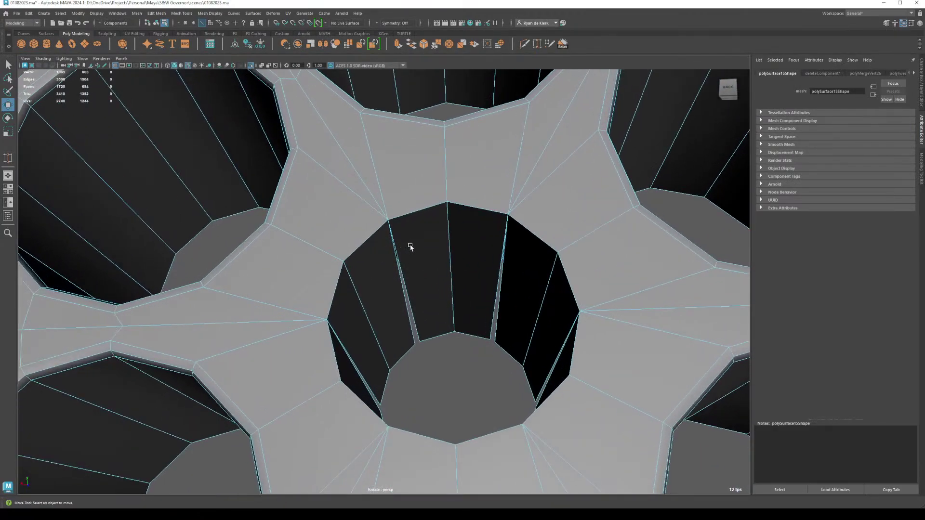
right_click_drag(425, 300, 392, 300)
left_click_drag(413, 332, 436, 367)
right_click_drag(448, 367, 438, 303, "shift")
left_click_drag(484, 334, 522, 389)
key("g")
Step: Merge the remaining split vertex pairs on the lower and left seams at the central bore's far rim
key("g")
left_click_drag(467, 428, 489, 449)
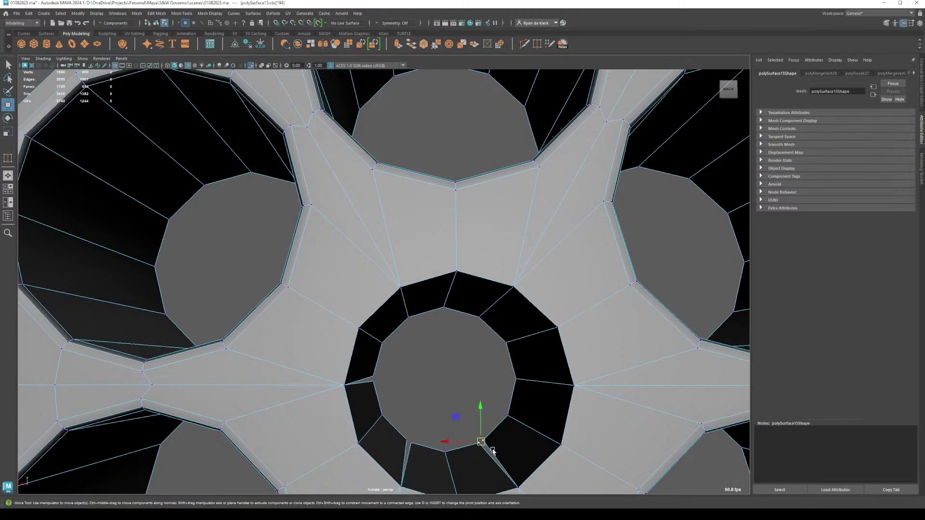
key("g")
left_click_drag(404, 431, 427, 453)
key("g")
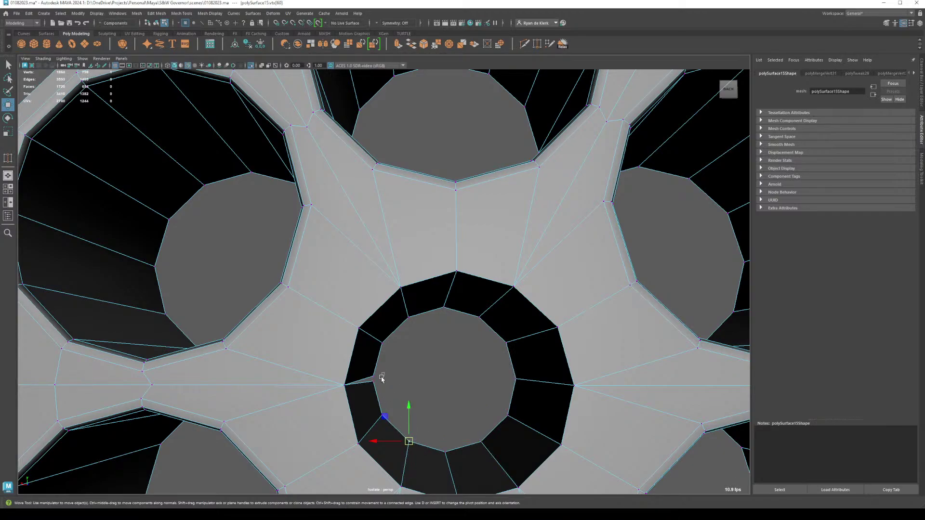
left_click_drag(371, 393, 424, 343)
key("g")
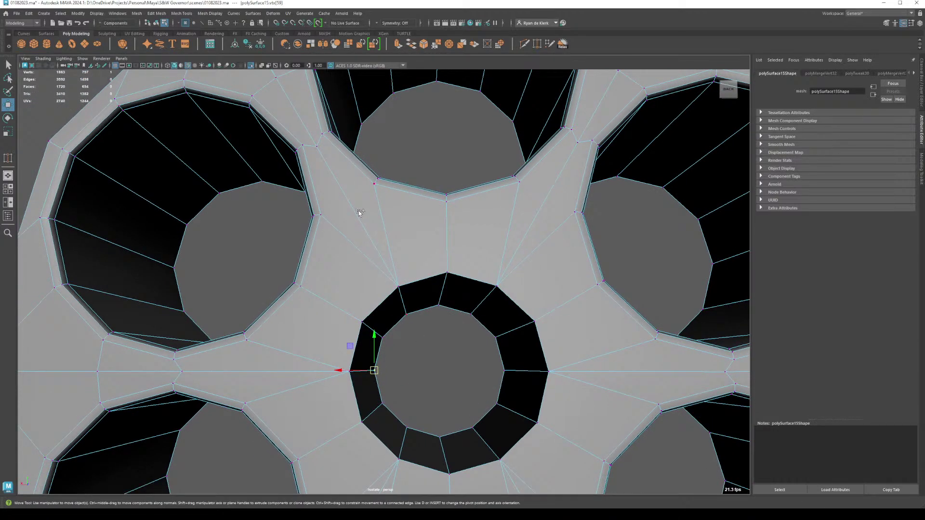
Step: Cut edges across the upper-left, upper-right and right webs of the rear face, connecting the neighbouring chambers' rim vertices with Multi-Cut
right_click_drag(359, 210, 321, 211, "shift")
left_click(321, 213)
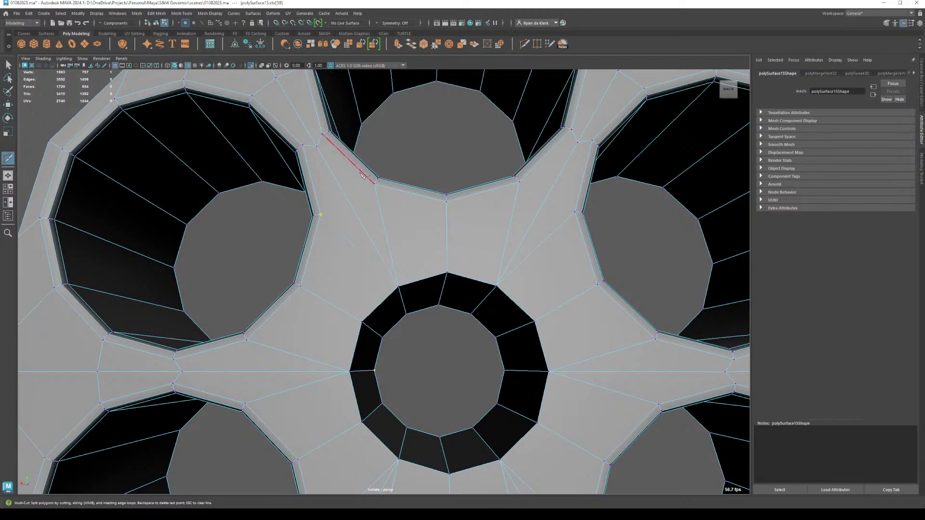
left_click(373, 181)
key("Return")
left_click(519, 182)
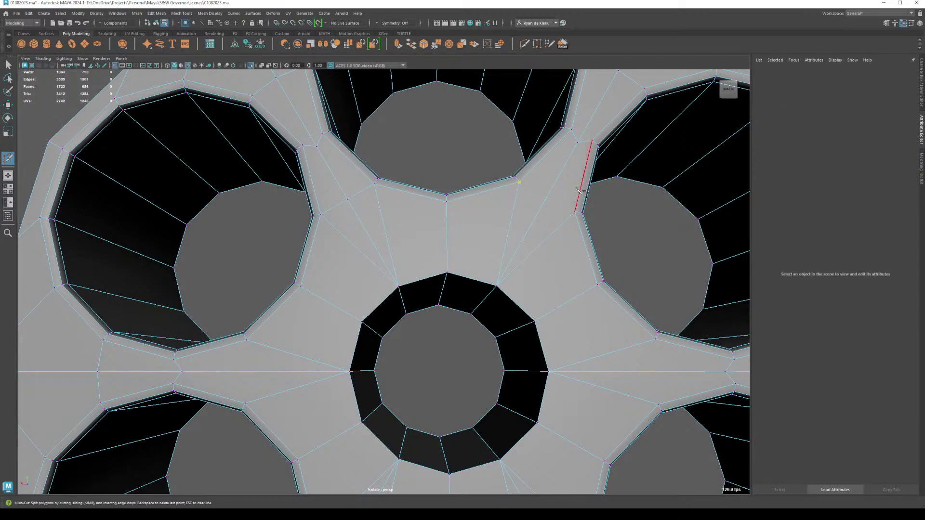
left_click(576, 211)
left_click(656, 339)
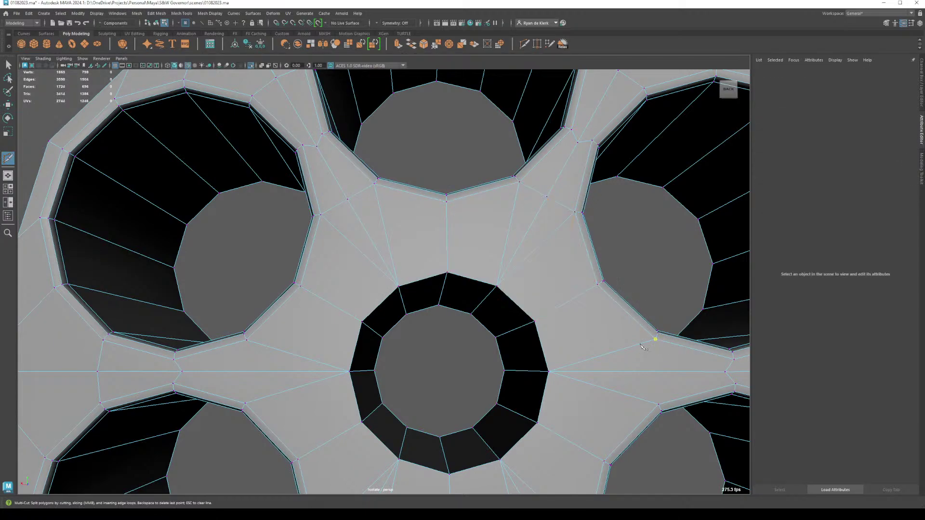
left_click(659, 405)
Step: Cut matching connecting edges across the lower-right, lower-left and left webs between the chambers
middle_click_drag(604, 408, 575, 249, "alt")
left_click(559, 373)
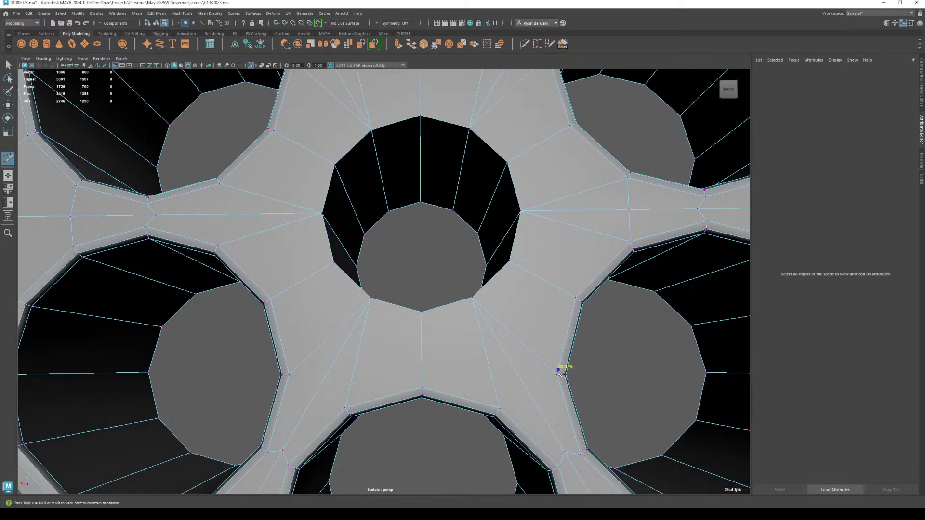
left_click(501, 409)
key("Return")
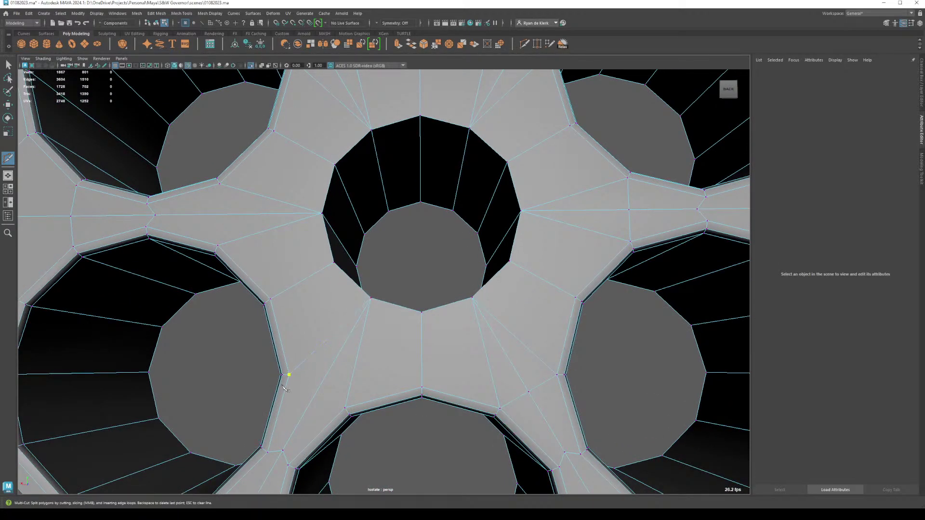
left_click(289, 375)
left_click(345, 408)
key("Return")
left_click(220, 183)
left_click(218, 246)
Step: Delete the diagonal edges on both sides of each seam between the new web cuts and the central bore
key("w")
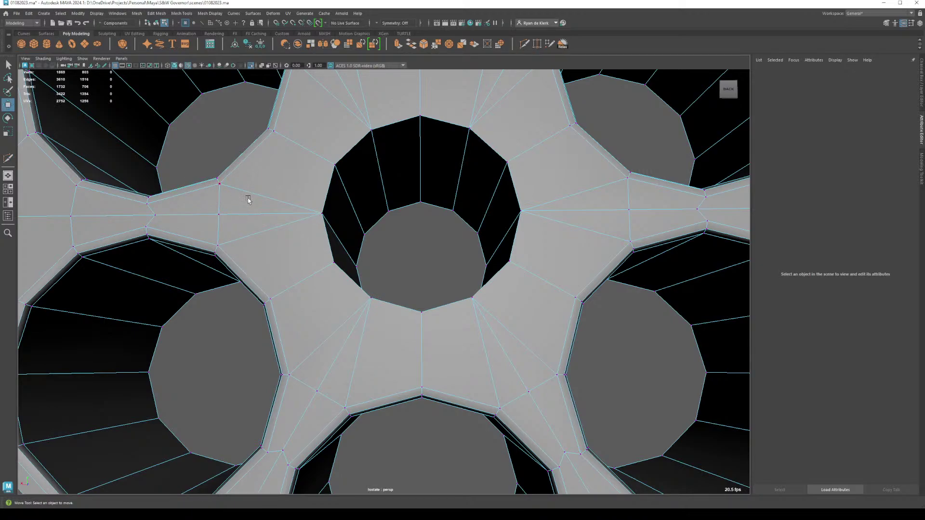
right_click_drag(248, 198, 250, 178)
left_click(250, 191)
left_click(263, 231, "shift")
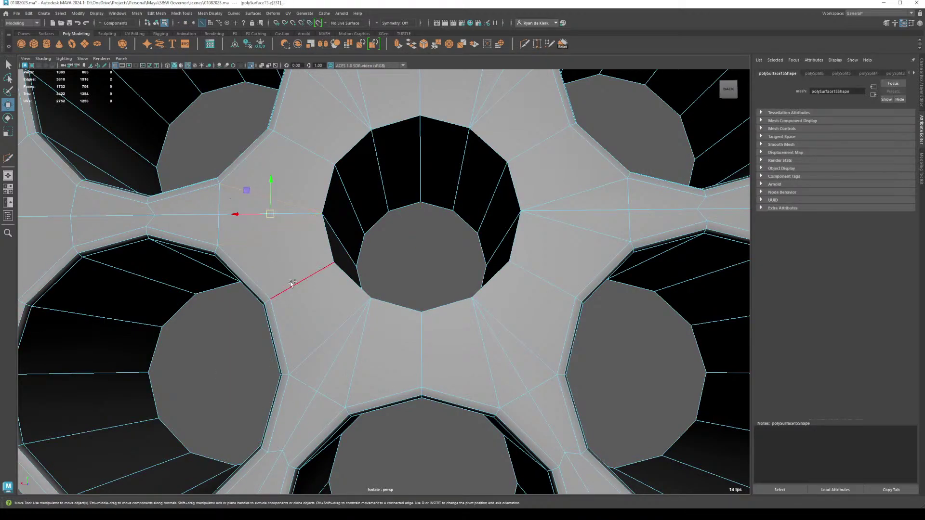
left_click(291, 284, "shift")
left_click(356, 355, "shift")
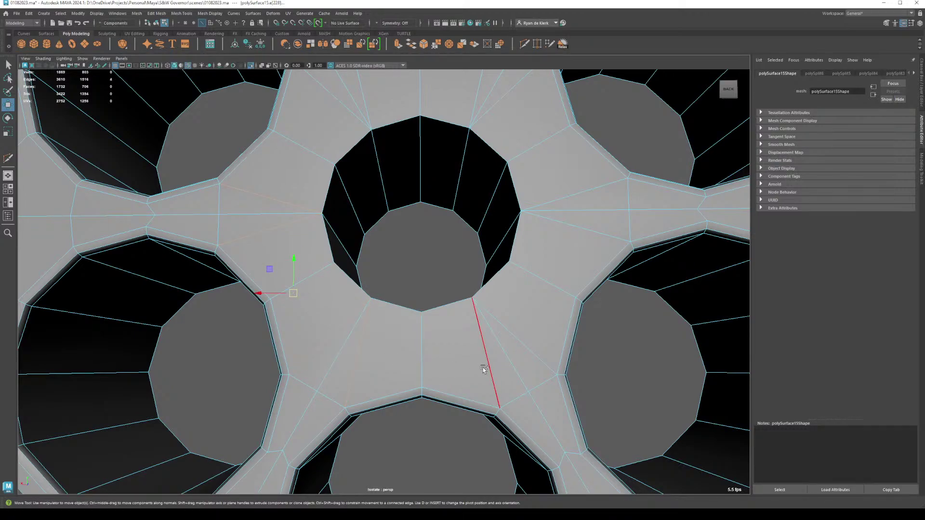
left_click(483, 369, "shift")
left_click(521, 343, "shift")
left_click(571, 232, "shift")
left_click(571, 188, "shift")
middle_click_drag(571, 187, 596, 320, "alt")
left_click(541, 207, "shift")
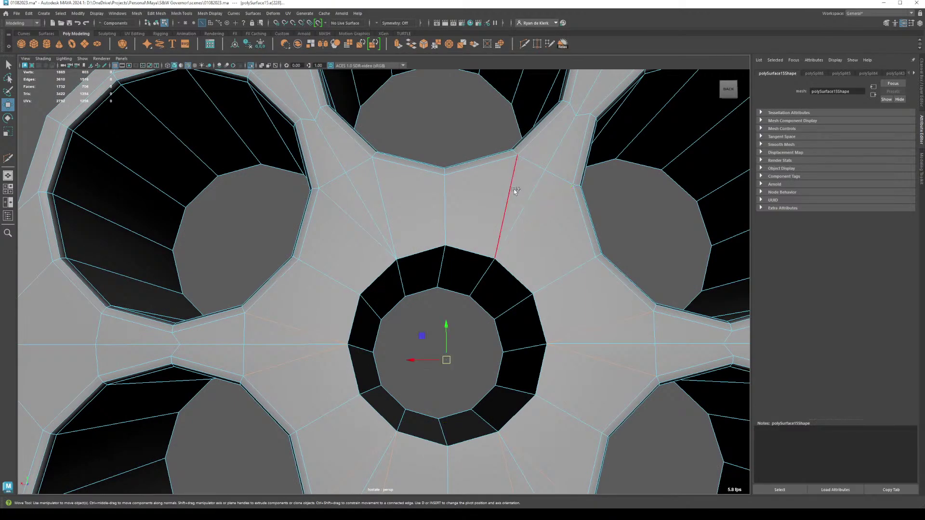
left_click(516, 189, "shift")
left_click(388, 195, "shift")
key("Delete")
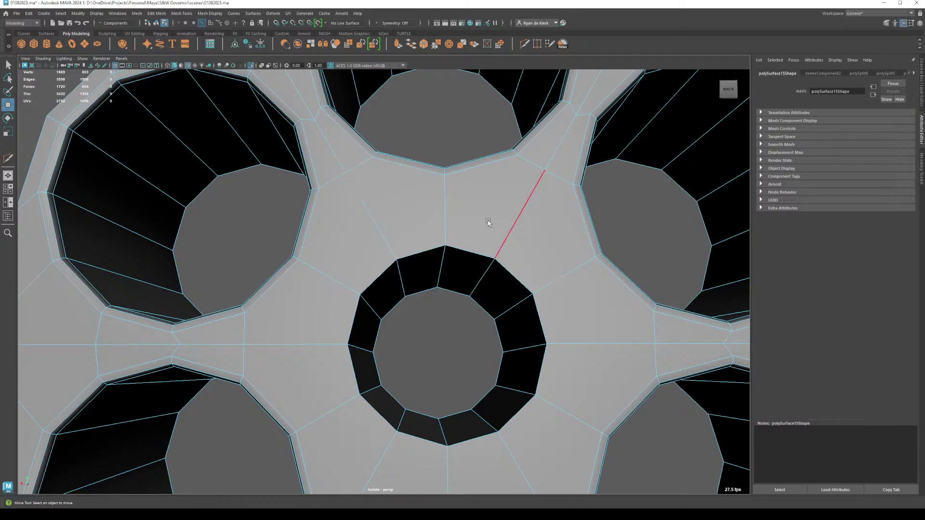
Step: Start a Multi-Cut ring around the central bore, running through the upper seams and chamber rim vertices to the upper-right chamber
right_click_drag(315, 228, 303, 235, "shift")
left_click(299, 259)
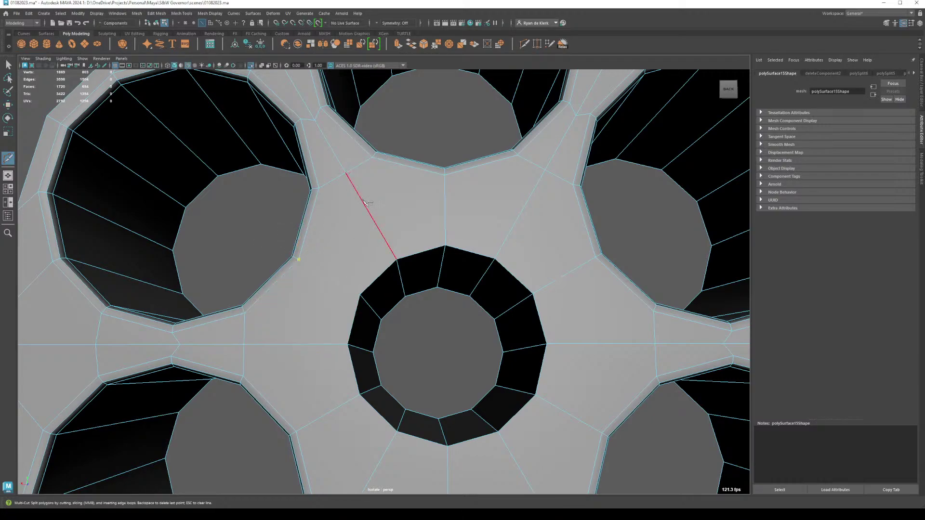
left_click(365, 206)
left_click(445, 175)
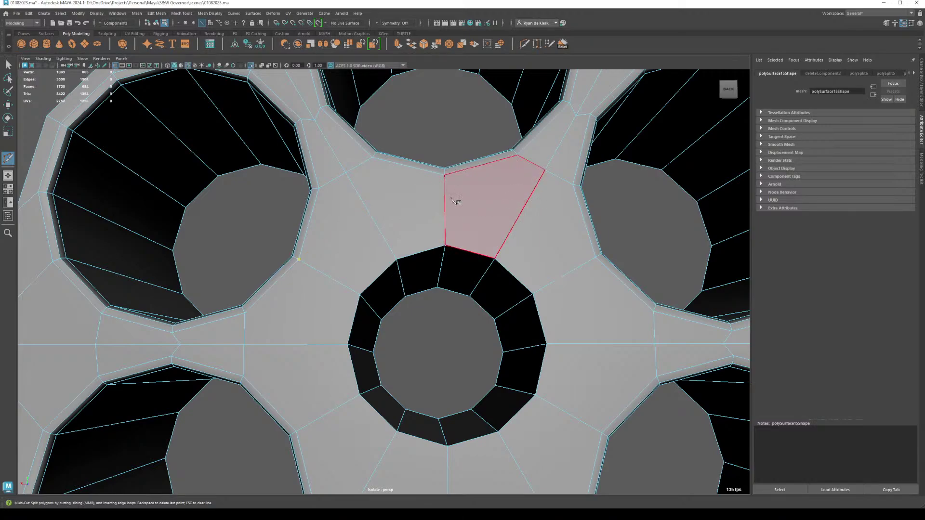
key("BackSpace")
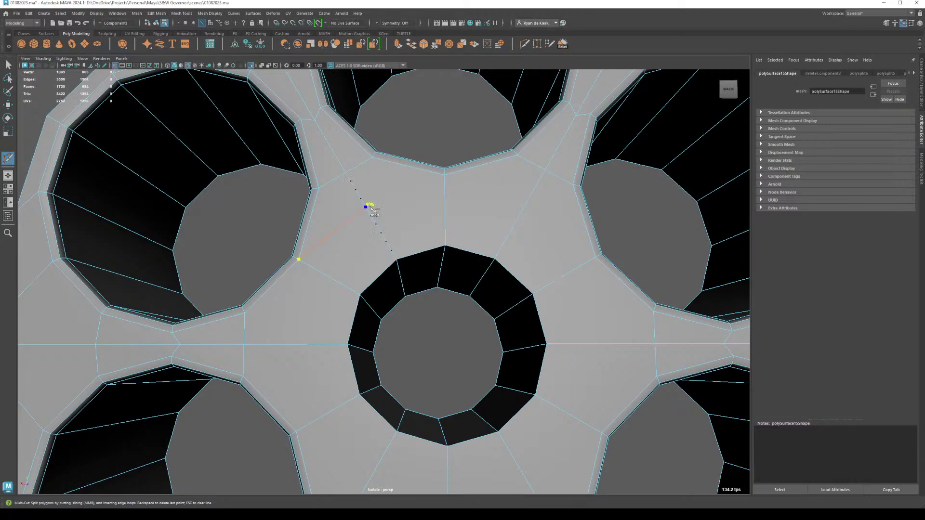
left_click(444, 175)
left_click(524, 205)
left_click(595, 257)
Step: Continue the ring cut through the right, lower and left seams and close it at the upper-left chamber's rim vertex
left_click_drag(620, 346, 611, 344, "shift")
middle_click_drag(587, 360, 565, 233, "alt")
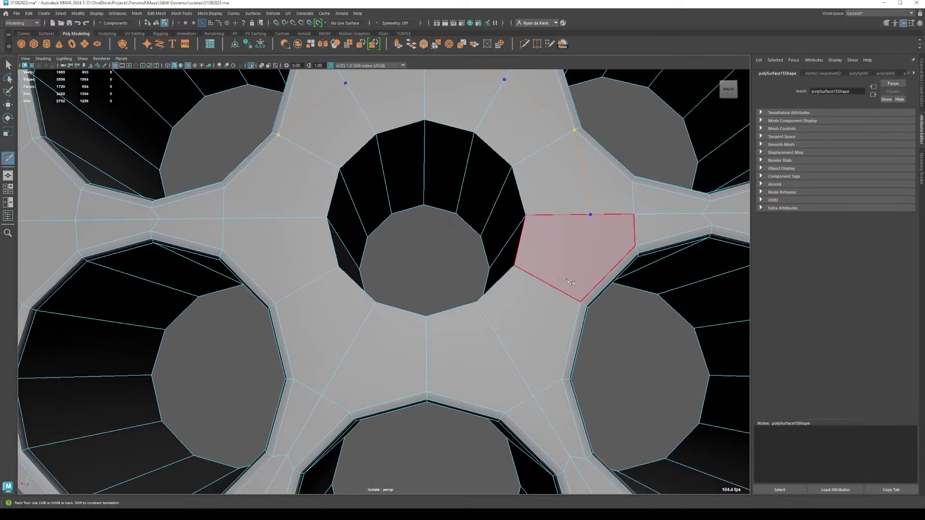
left_click(580, 303)
left_click(510, 358)
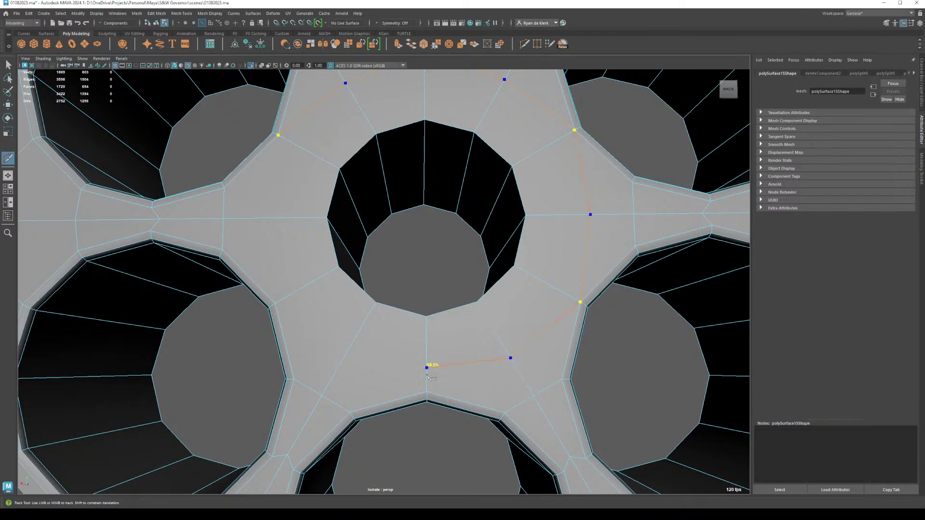
left_click(427, 391)
left_click(344, 358)
left_click(267, 217)
key("Return")
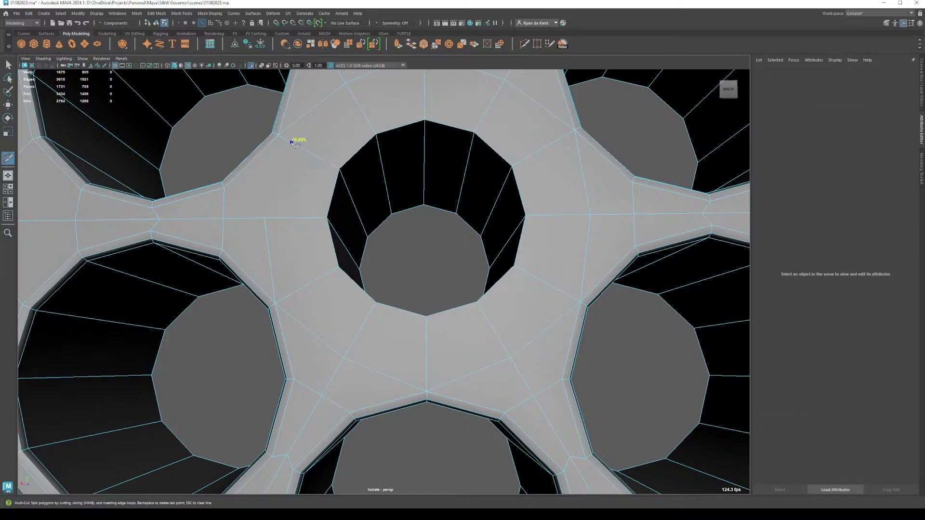
key("Return")
scroll(313, 269, "down", 5)
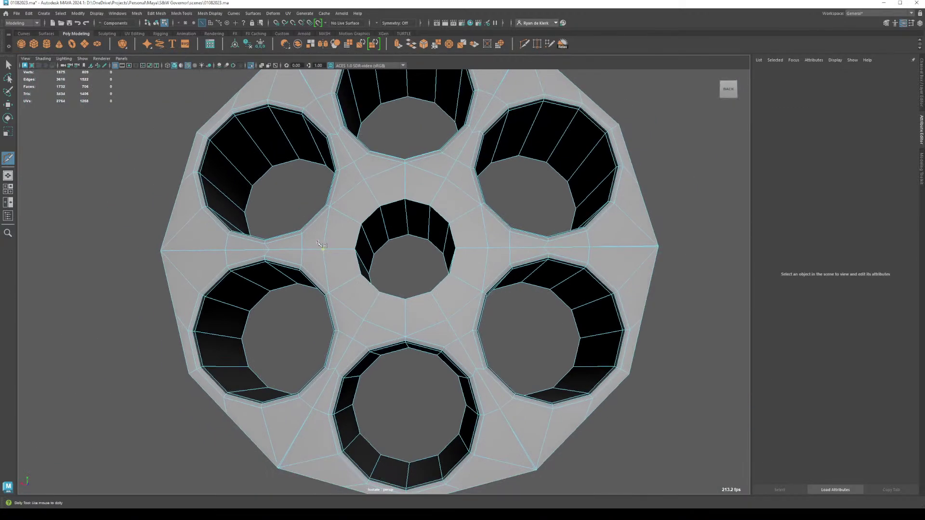
Step: Scale the six mid-web vertices between neighbouring chambers slightly outward together, centring them on the narrowest part of each web
left_click_drag(326, 271, 348, 162, "alt")
key("w")
right_click_drag(347, 161, 330, 161)
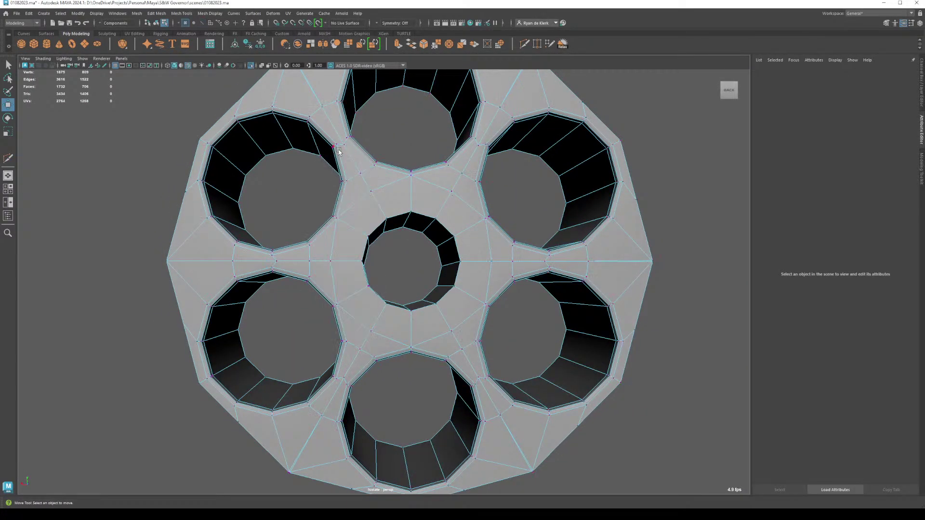
left_click(343, 145)
left_click(286, 261, "shift")
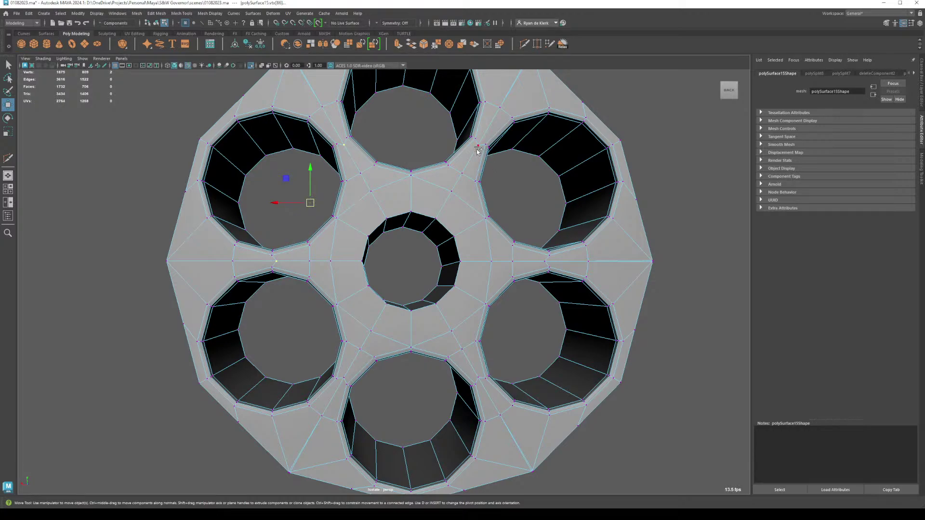
left_click(478, 148, "shift")
left_click(533, 266, "shift")
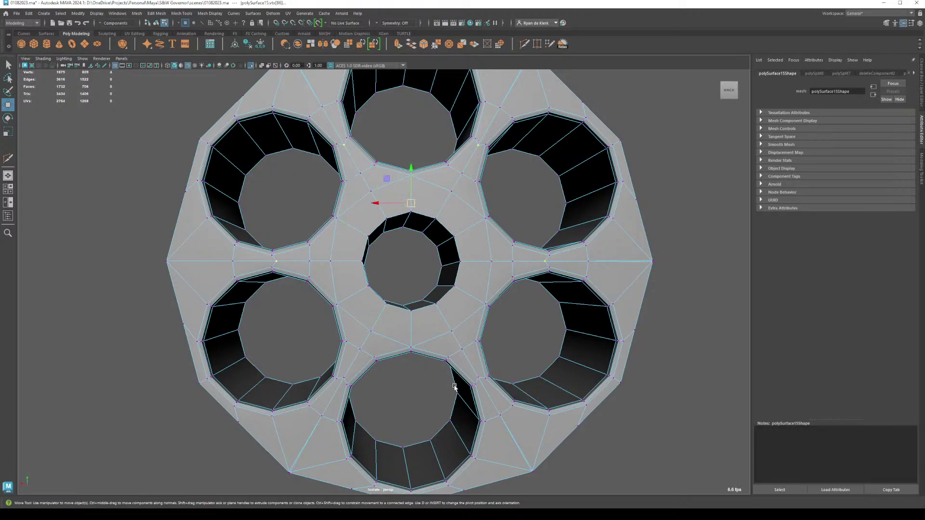
left_click(478, 379, "shift")
key("r")
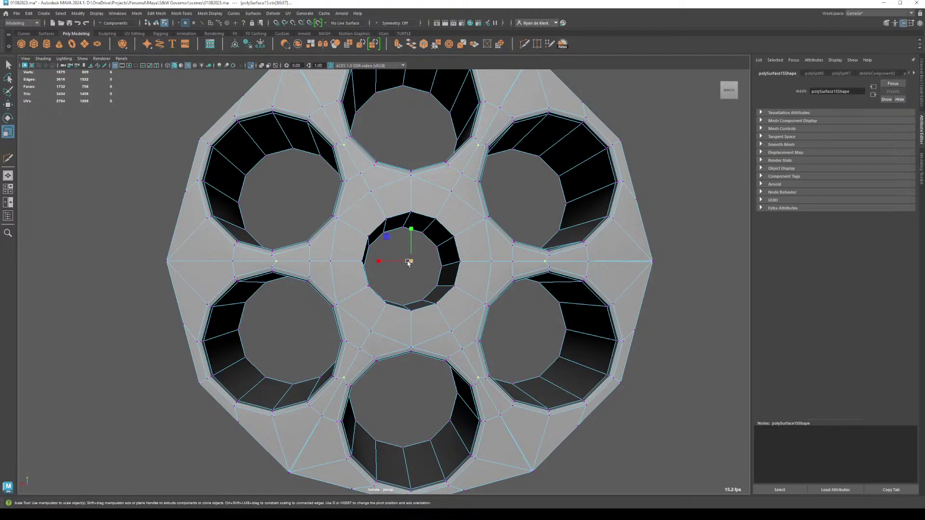
left_click_drag(408, 263, 413, 259)
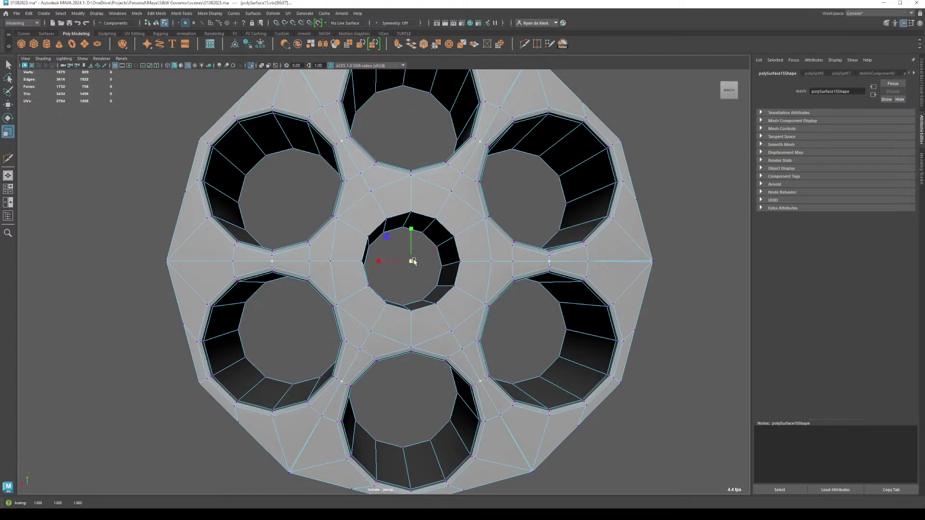
Step: Bevel the edge loop around the central bore's rim with a fraction of 0.2 and two segments
middle_click_drag(408, 254, 410, 325, "alt")
left_click_drag(409, 325, 365, 306, "alt")
scroll(366, 306, "up", 3)
right_click_drag(399, 264, 394, 234)
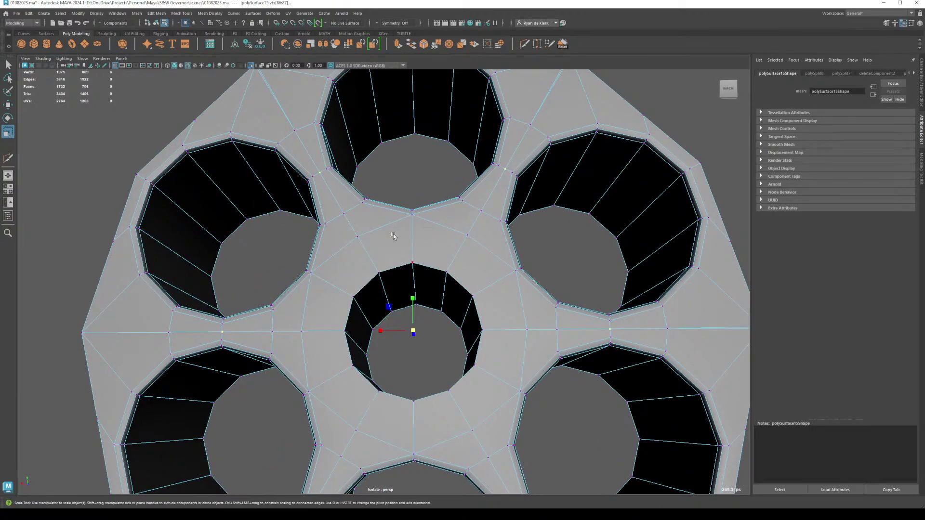
double_click(394, 263)
key("ctrl+b")
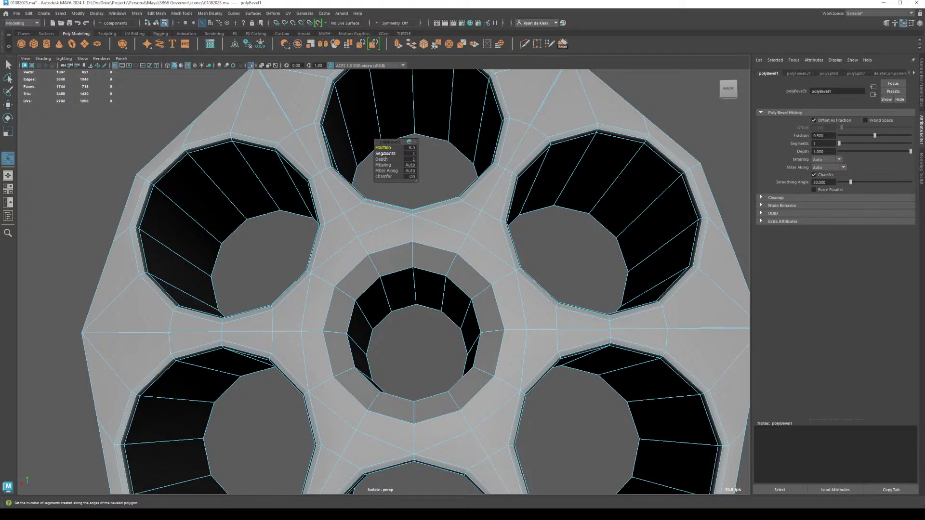
left_click_drag(368, 190, 380, 206, "alt")
left_click_drag(389, 148, 386, 148)
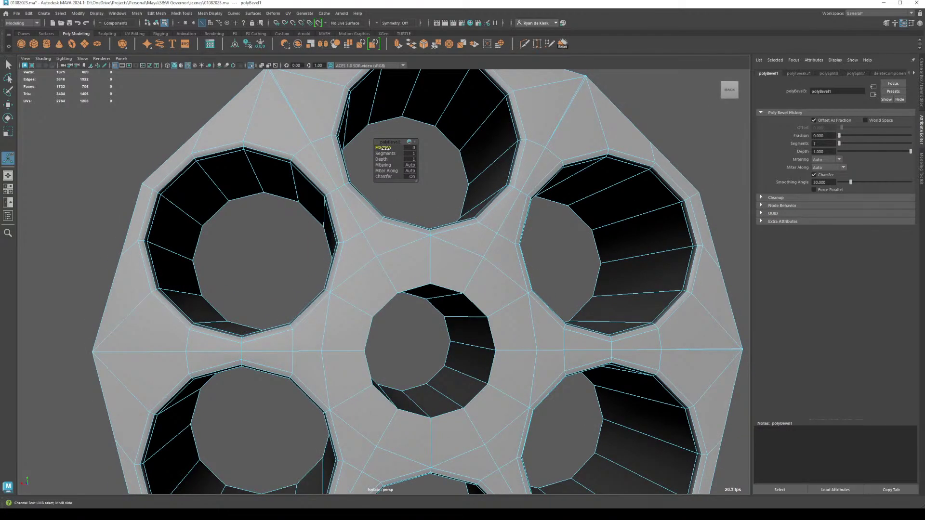
middle_click_drag(384, 148, 389, 149)
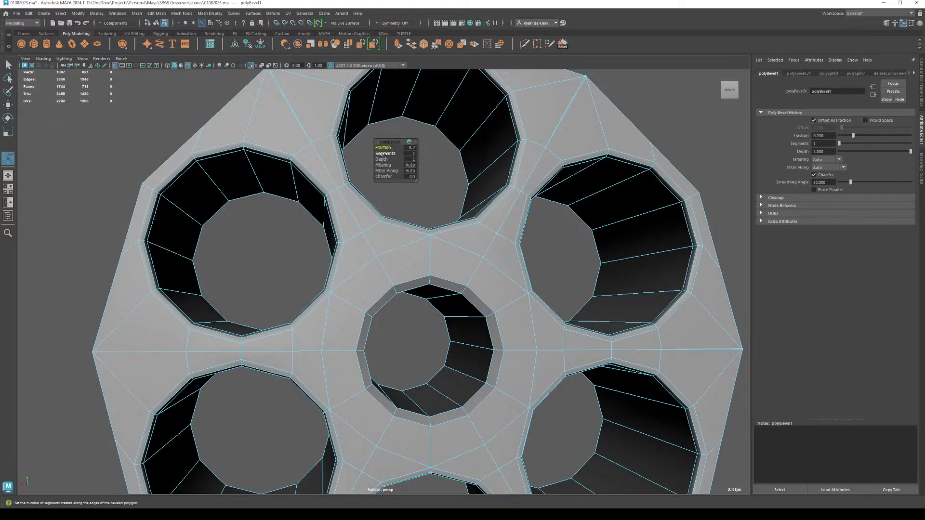
left_click(383, 153)
middle_click_drag(383, 153, 384, 154)
left_click_drag(386, 155, 382, 221, "alt")
right_click_drag(371, 254, 388, 242)
Step: Return to object mode, deselect the revolver cylinder and turn off its isolated display
key("q")
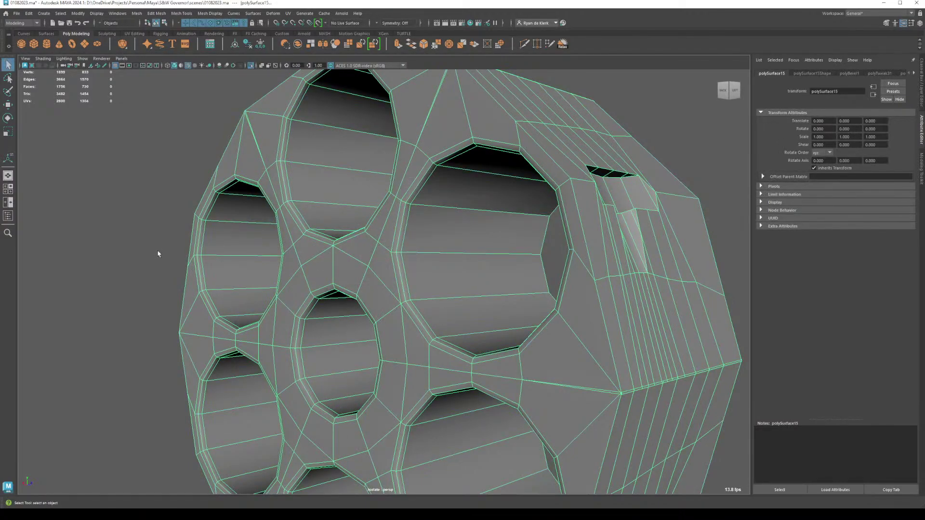
left_click(143, 242)
right_click_drag(363, 328, 321, 318, "alt")
left_click_drag(321, 318, 421, 320, "alt")
key("ctrl+1")
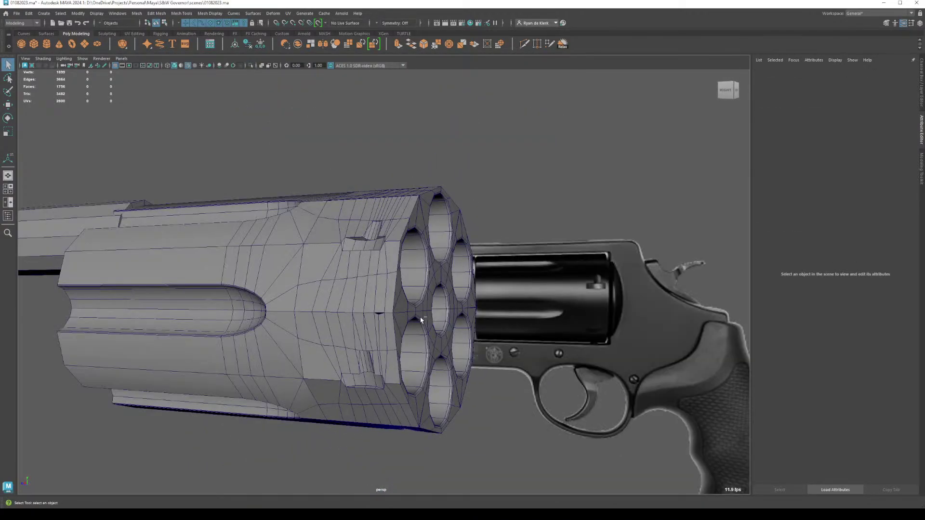
left_click_drag(460, 196, 383, 302, "alt")
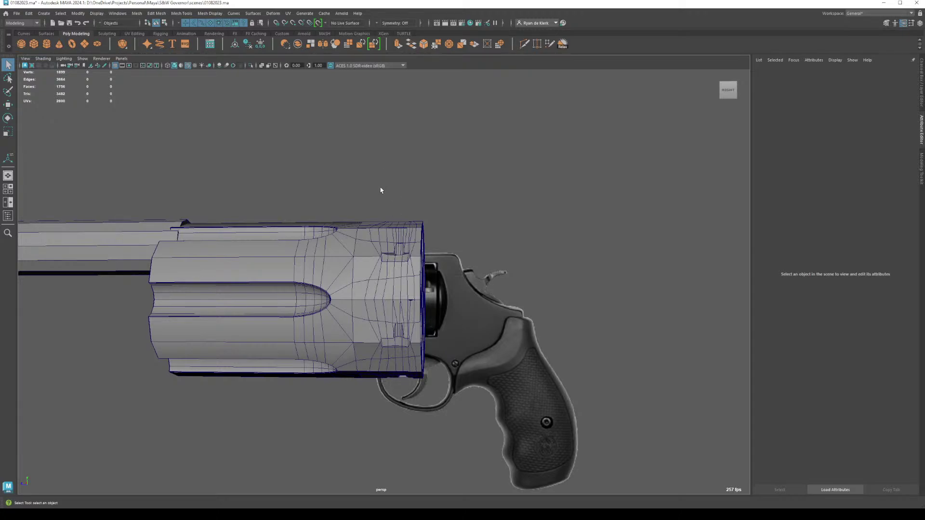
Step: In the side view, align the barrel's front vertices with the reference muzzle and its rear vertices with the revolver cylinder's front edge
key("space")
key("space")
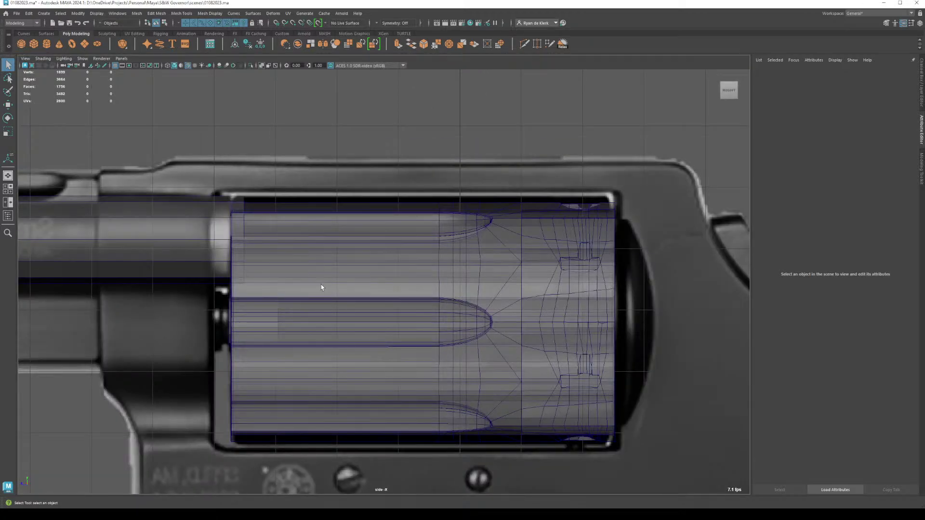
middle_click_drag(321, 287, 641, 319, "alt")
left_click(354, 242)
right_click_drag(349, 159, 332, 159)
left_click_drag(345, 166, 234, 389)
key("w")
left_click_drag(257, 261, 129, 264)
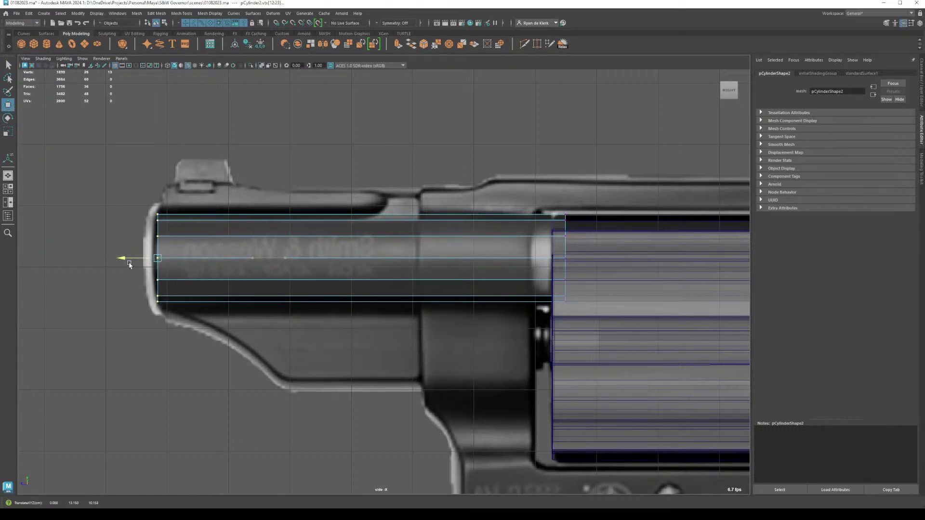
left_click_drag(485, 168, 619, 320)
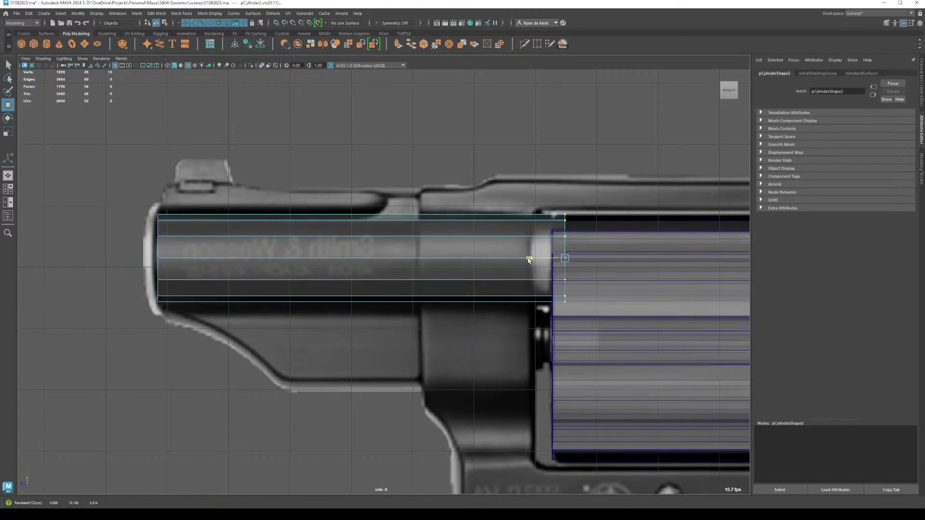
mouse_move(530, 261)
left_mouse_down()
mouse_move(484, 262)
mouse_move(515, 260)
left_mouse_up()
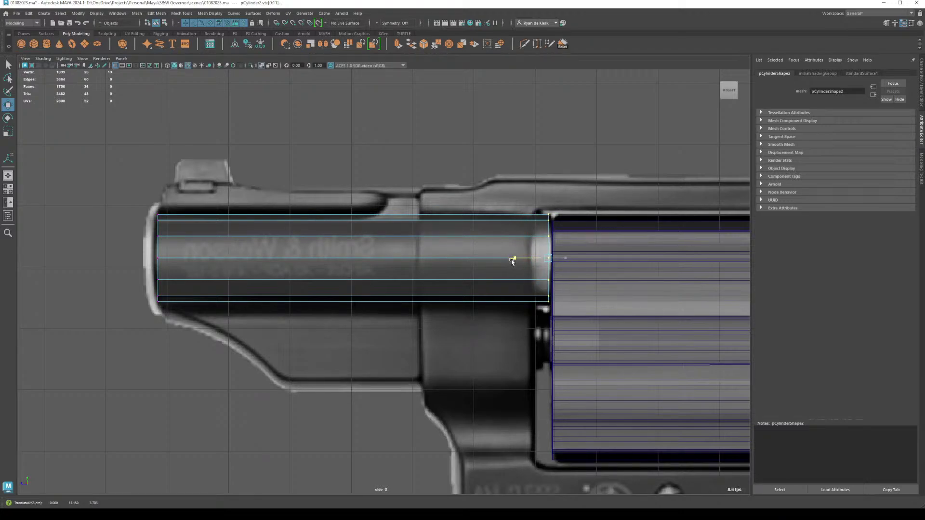
Step: Delete the cap faces at both ends of the barrel in the perspective view
left_click(8, 175)
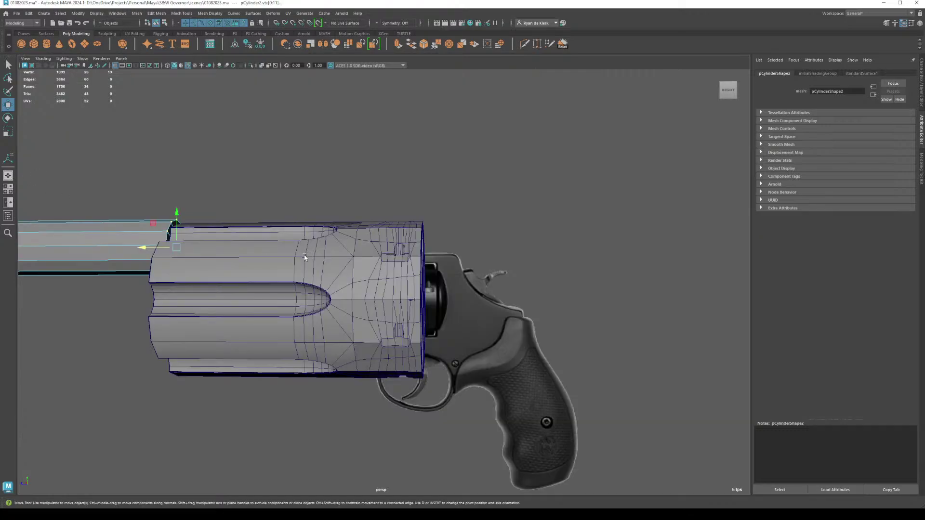
key("f")
right_click_drag(434, 353, 130, 203, "alt")
left_click_drag(130, 203, 290, 269, "alt")
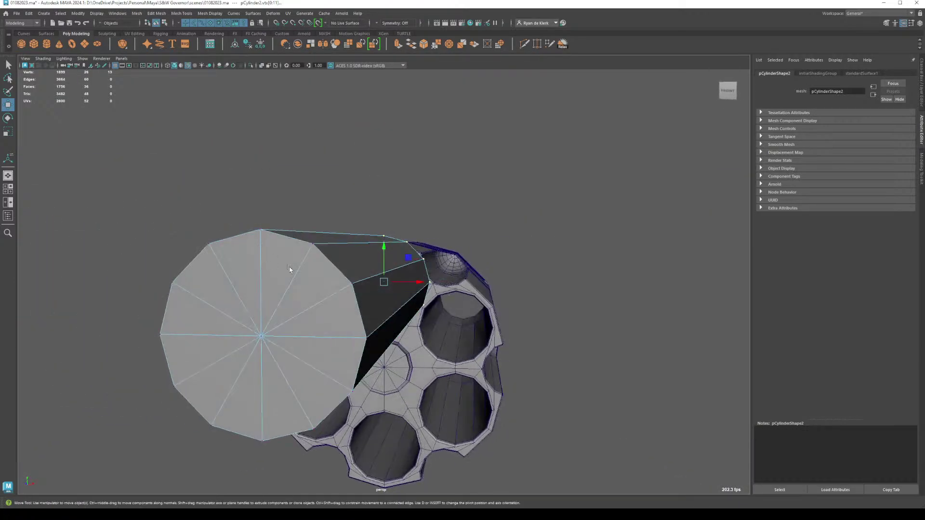
scroll(290, 270, "down", 2)
right_click_drag(304, 281, 305, 300)
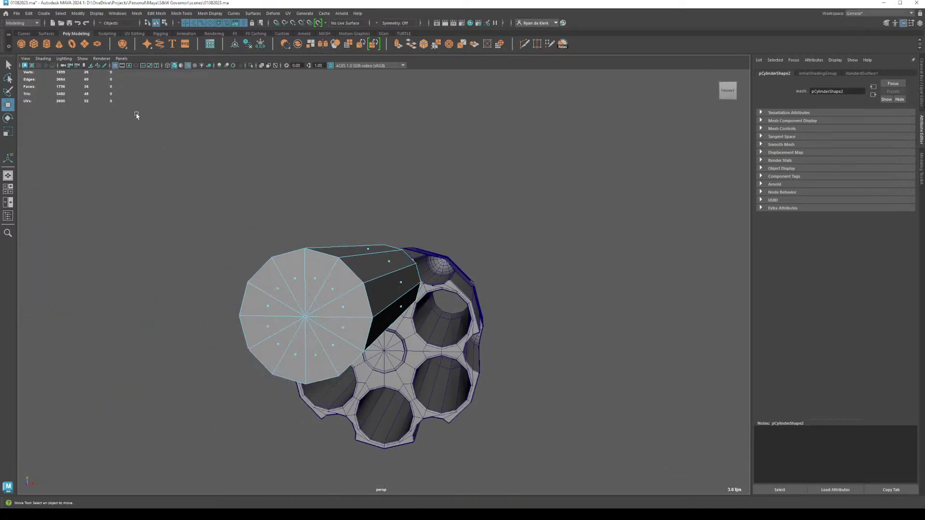
left_click_drag(146, 123, 455, 418)
left_click_drag(193, 198, 322, 335, "ctrl")
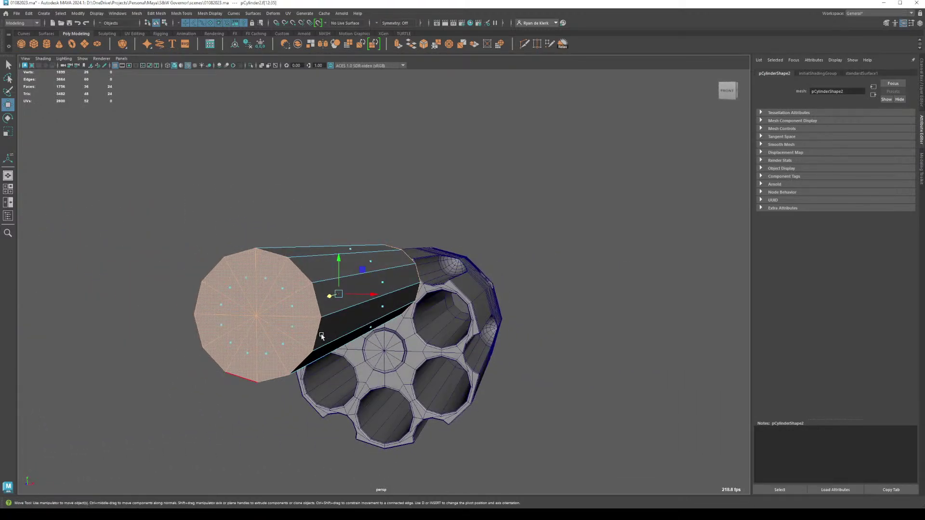
key("Delete")
Step: Try to extrude the barrel's side faces inward by moving them, and undo the offset
left_click_drag(450, 428, 450, 428)
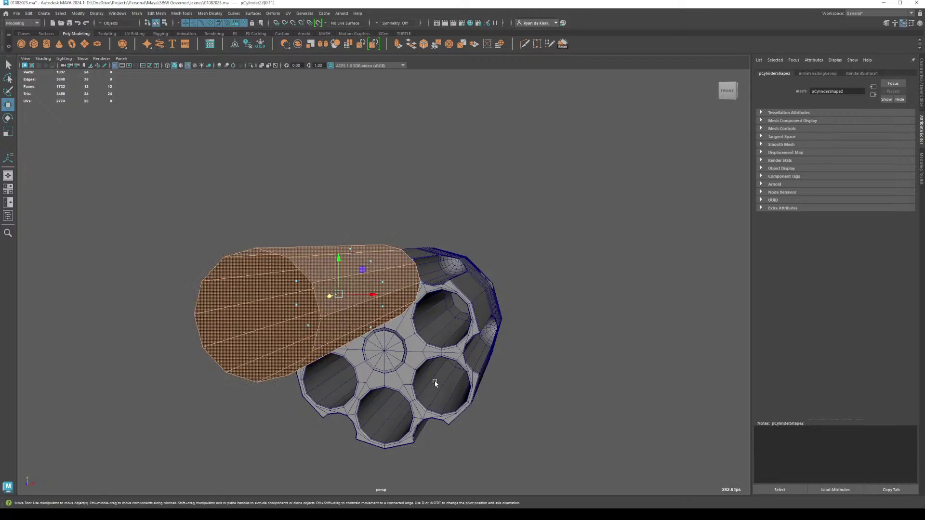
key("ctrl+e")
left_click_drag(435, 383, 378, 319, "alt")
left_click_drag(428, 241, 382, 246)
key("w")
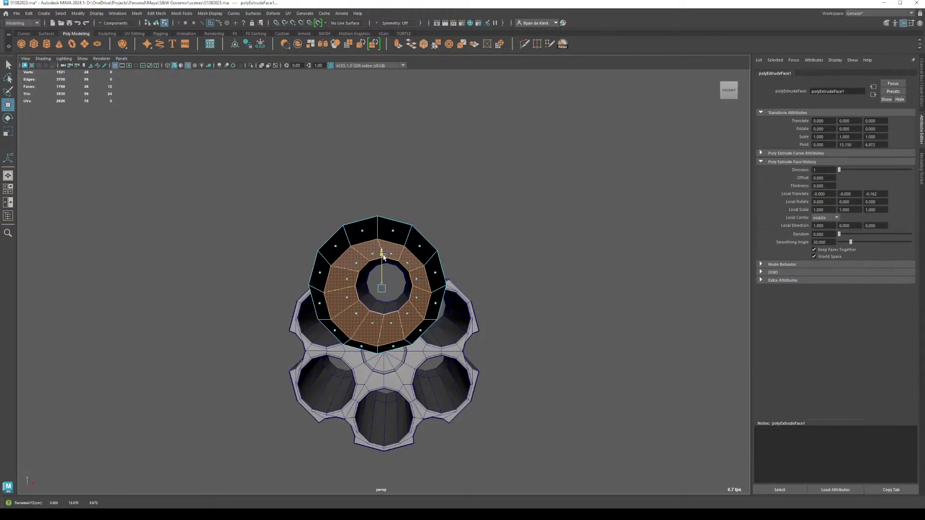
left_click_drag(382, 246, 518, 264, "alt")
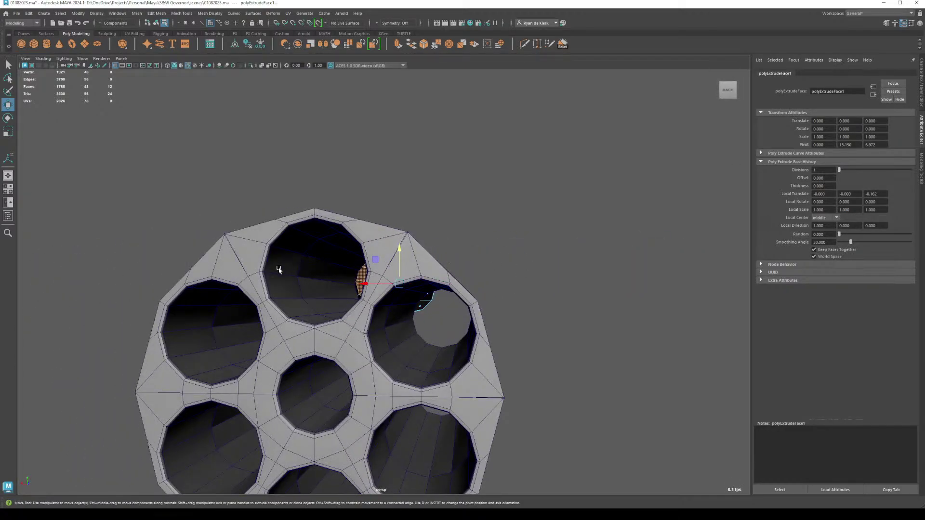
left_click_drag(263, 276, 324, 307, "alt")
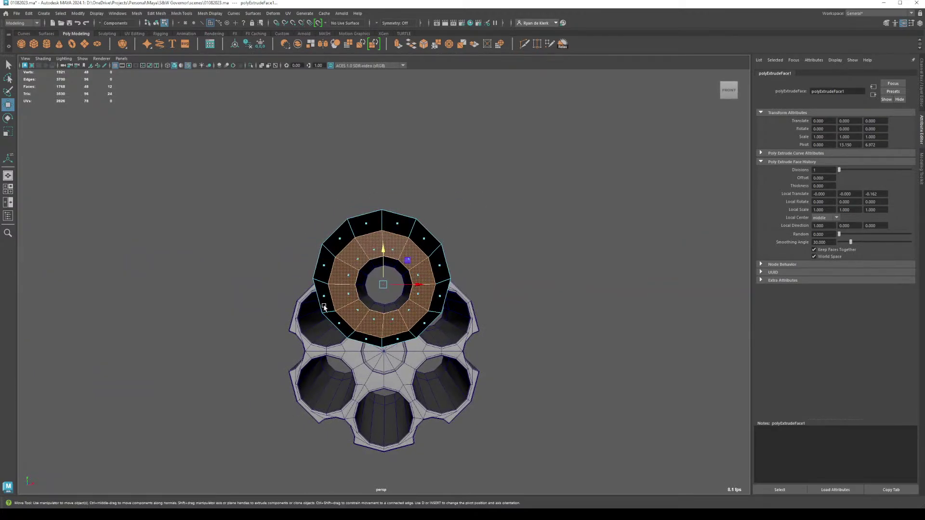
left_click_drag(429, 314, 423, 318, "alt")
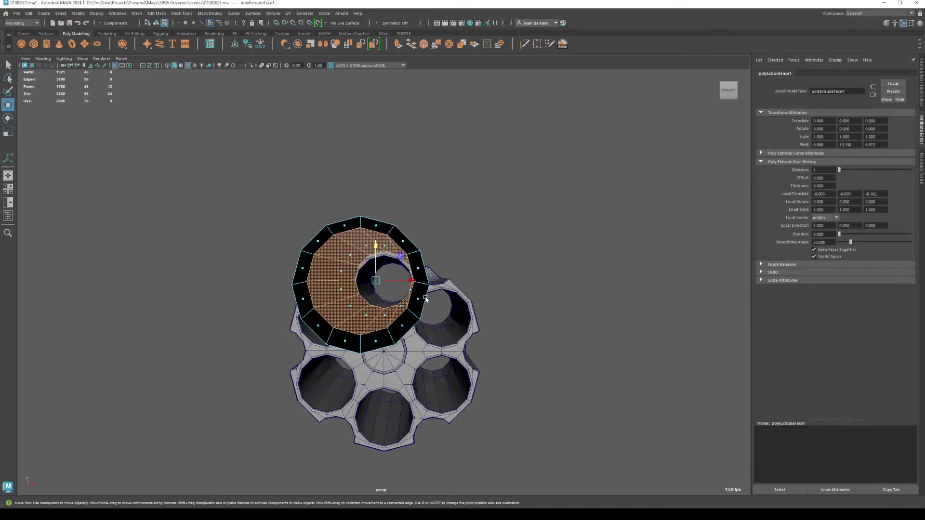
mouse_move(404, 285)
left_mouse_down()
mouse_move(419, 284)
mouse_move(397, 282)
left_mouse_up()
key("ctrl+z")
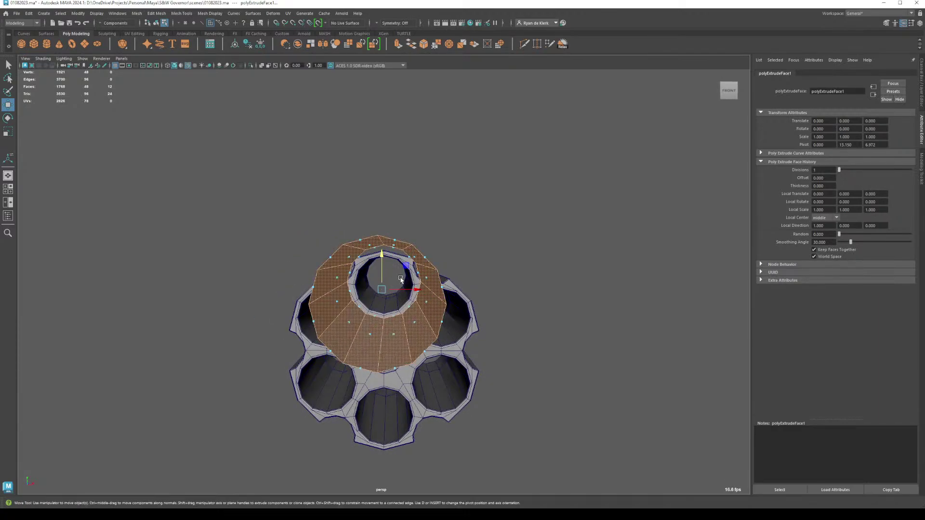
Step: Try to form the barrel wall by scaling the extruded faces inward and reversing their normals, and undo the extrusion
key("r")
left_click_drag(381, 289, 354, 288)
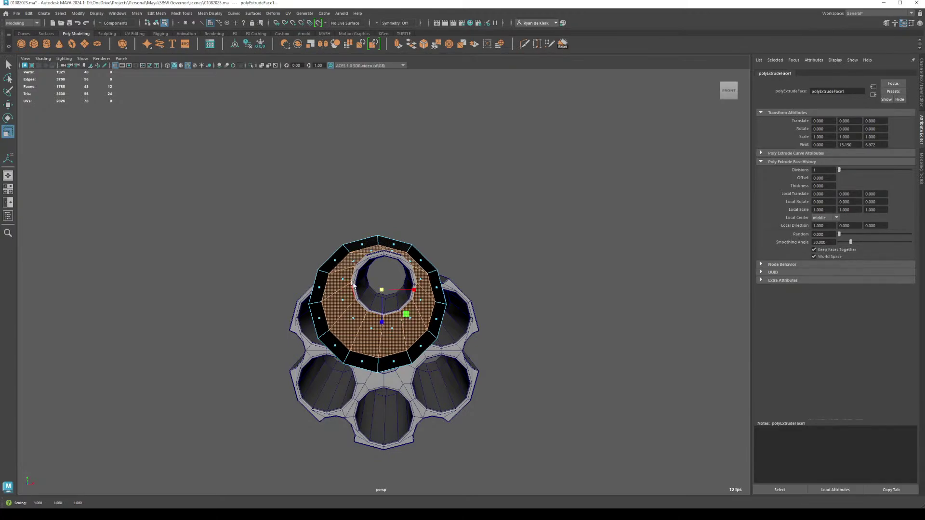
double_click(364, 245)
right_click_drag(390, 207, 448, 219, "shift")
key("w")
key("space")
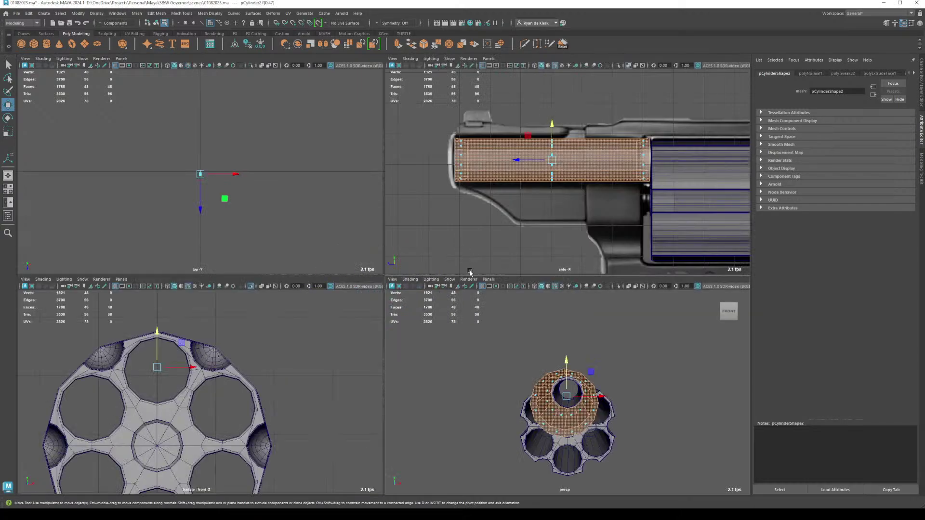
key("space")
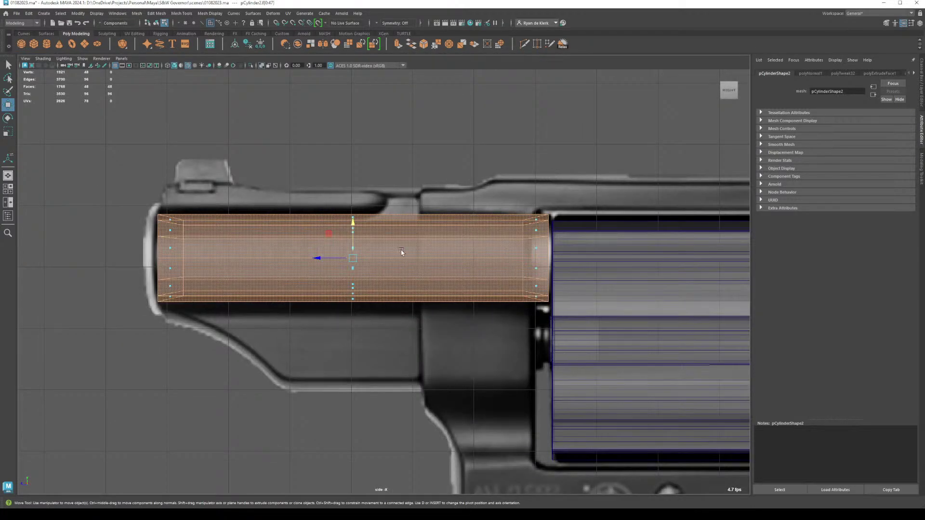
key("r")
key("ctrl+e")
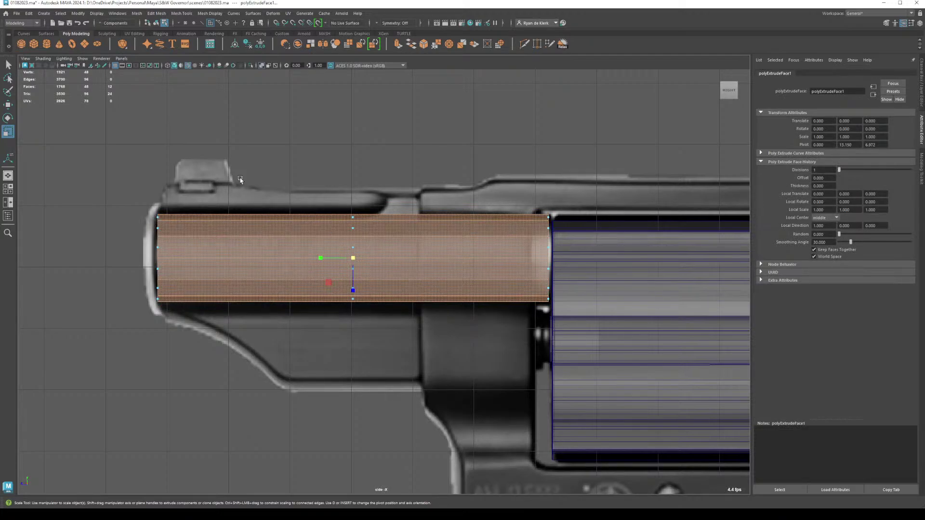
key("ctrl+z")
Step: Extrude all of the barrel's side faces with a thickness of -0.2
left_click(283, 182)
left_click_drag(285, 170, 402, 364)
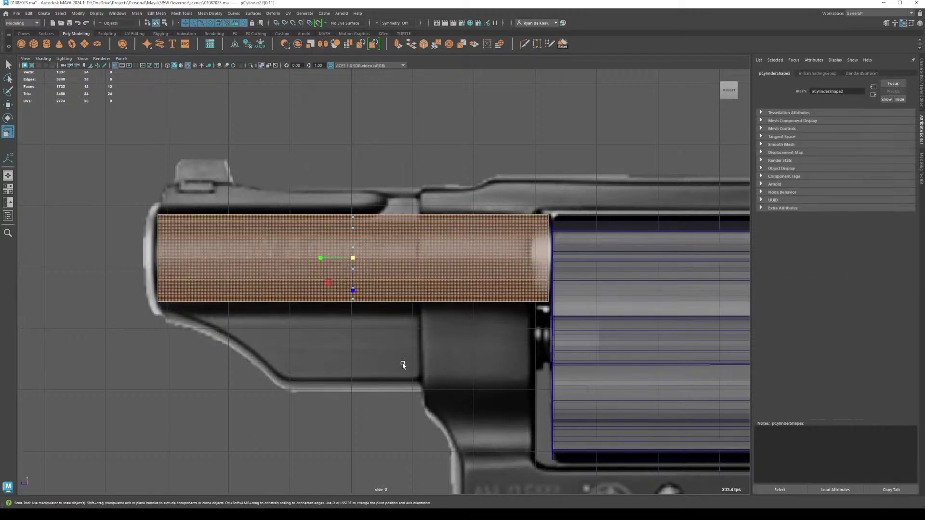
key("ctrl+e")
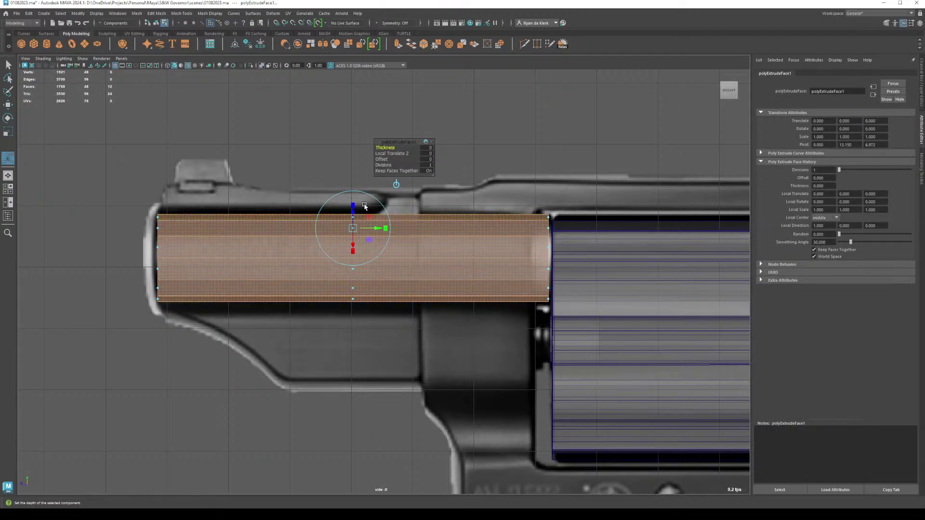
middle_click_drag(380, 146, 378, 147)
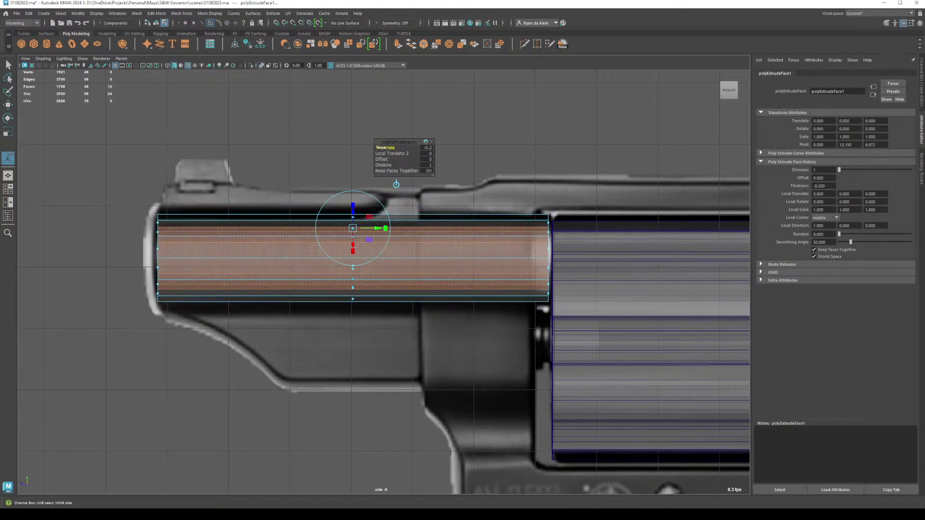
Step: Reverse the normals of the hollow barrel mesh so its faces point outward
left_click(257, 181)
double_click(351, 223)
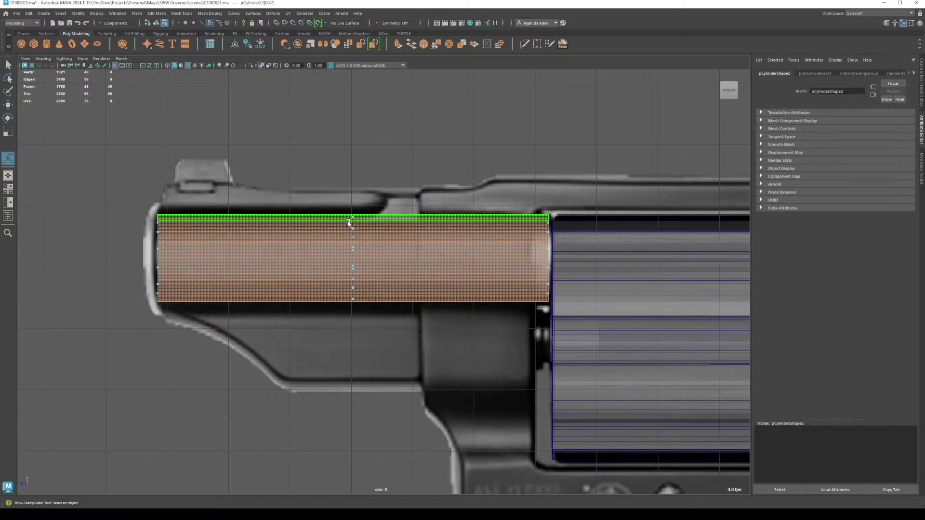
left_click(8, 176)
left_click(405, 205)
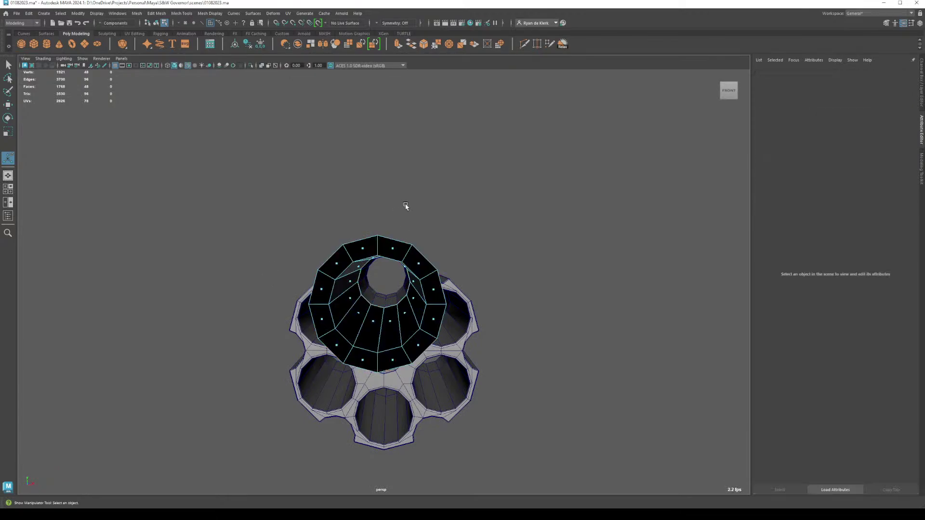
left_click_drag(406, 206, 338, 294, "alt")
left_click(335, 299)
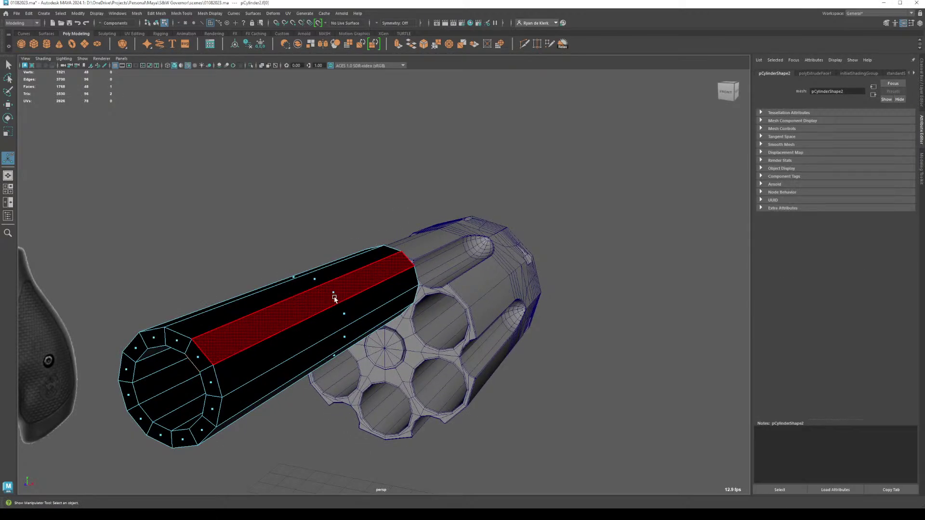
double_click(334, 299)
right_click_drag(283, 208, 340, 219, "shift")
left_click(286, 206)
Step: Extrude the ring of end faces at the barrel's muzzle forward toward the front edge of the side reference
left_click_drag(393, 338, 373, 356, "alt")
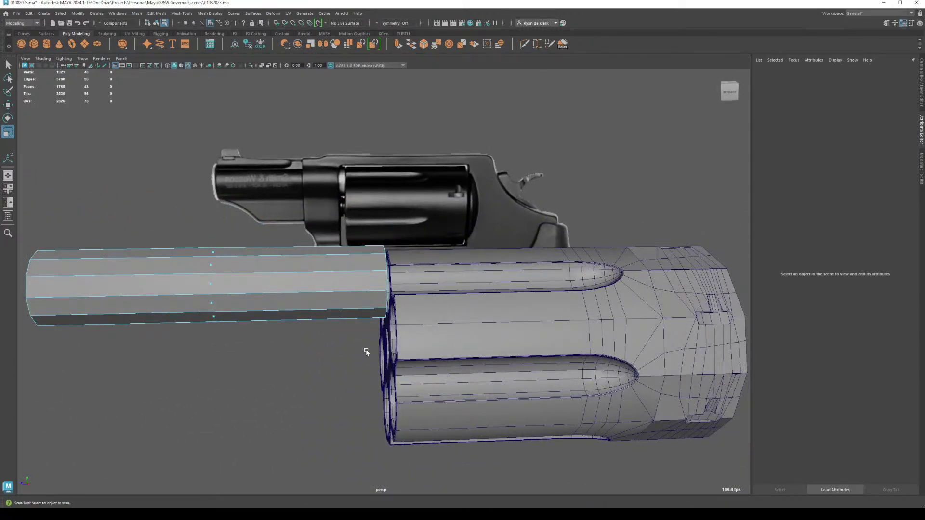
left_click_drag(293, 301, 385, 319, "alt")
key("space")
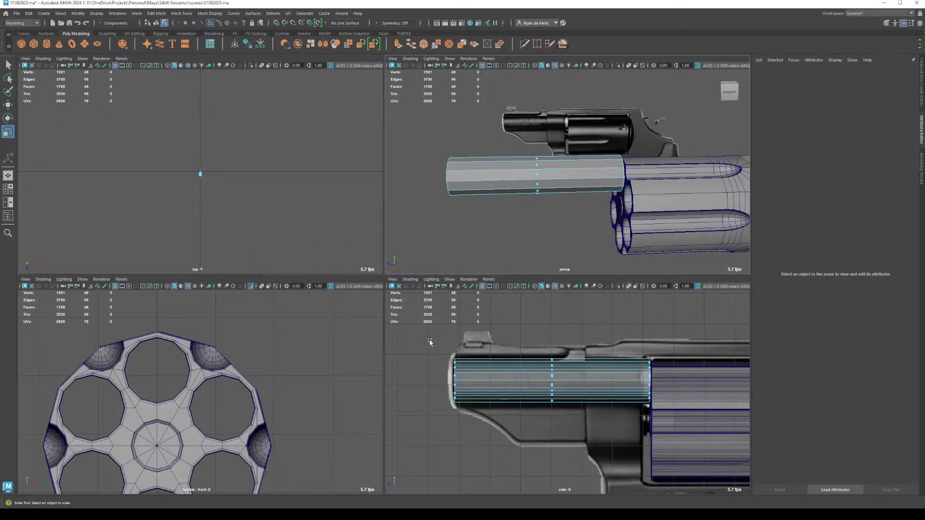
left_click_drag(431, 342, 486, 423)
key("space")
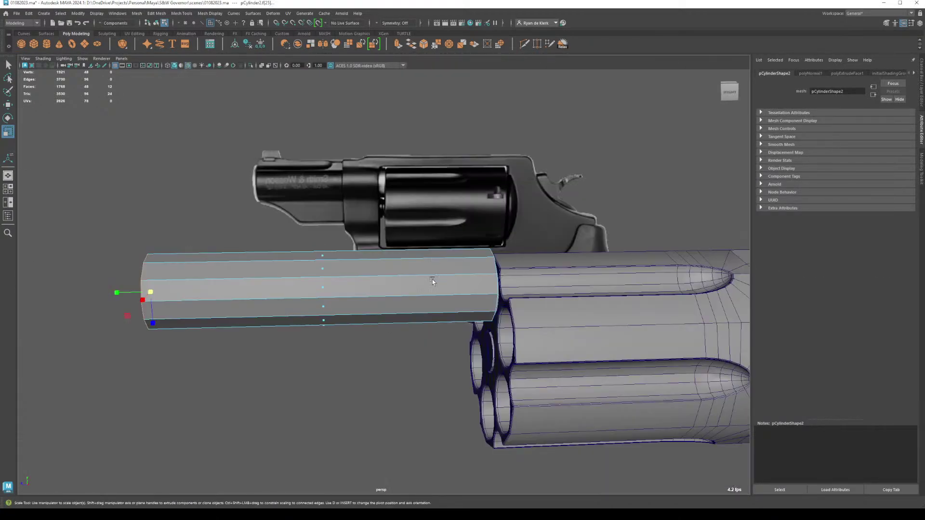
left_click_drag(432, 281, 329, 315, "alt")
key("w")
Step: Extrude the outer face loop of the new muzzle section outward by about 0.07 to form a raised rim
left_click(371, 294)
double_click(375, 312)
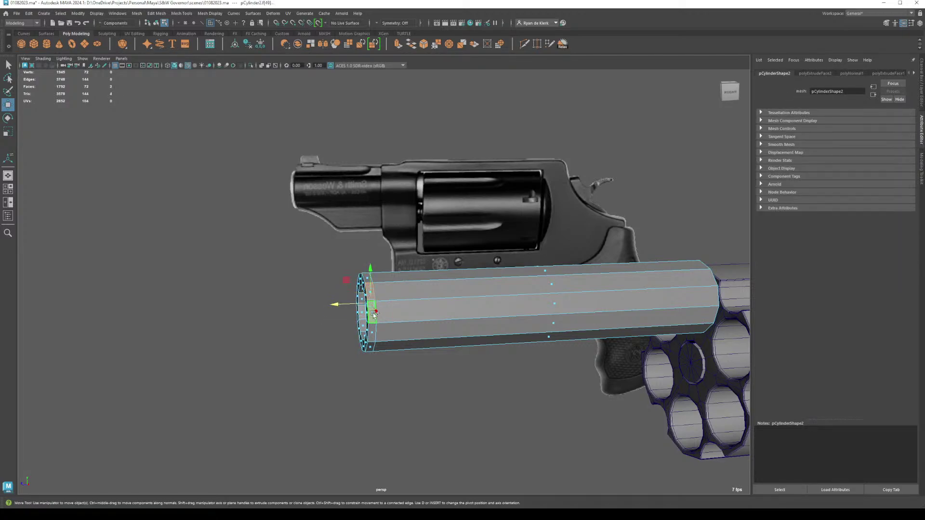
key("r")
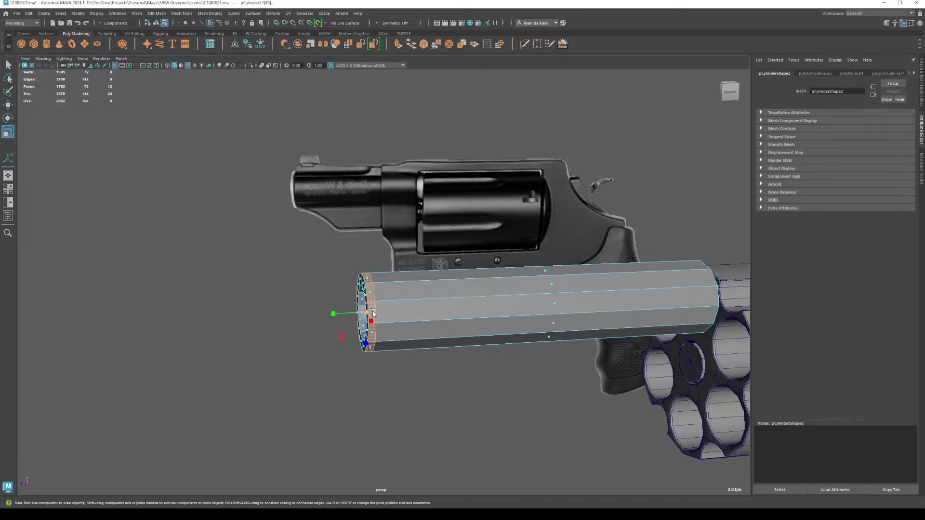
key("ctrl+e")
left_click_drag(374, 313, 466, 336, "alt")
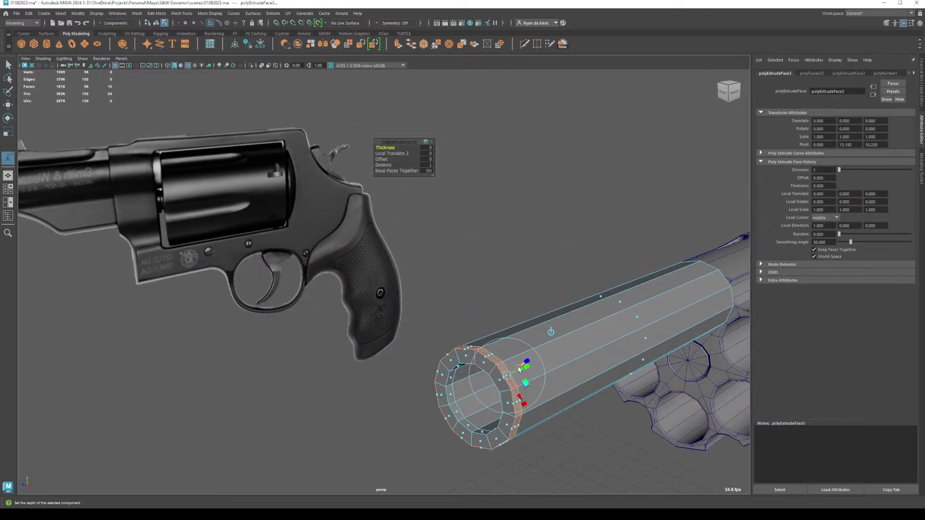
left_click_drag(519, 368, 525, 366)
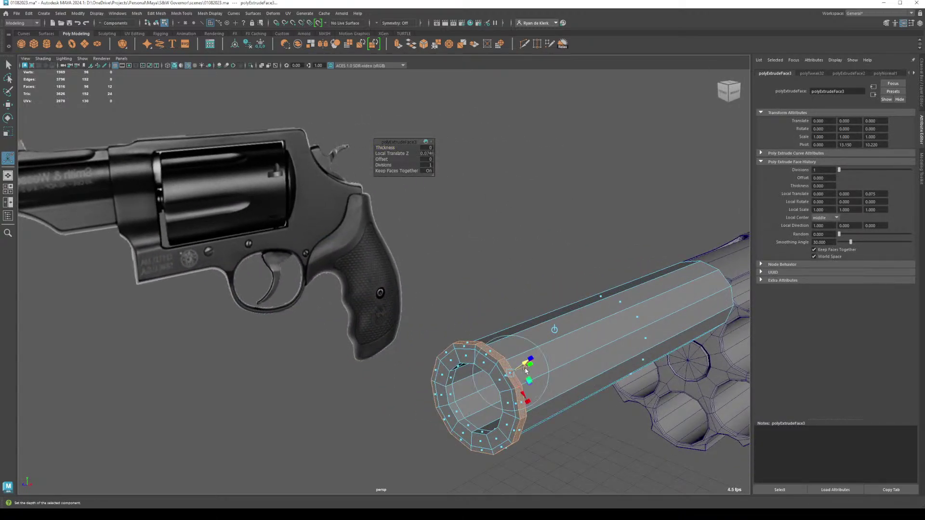
scroll(552, 378, "up", 4)
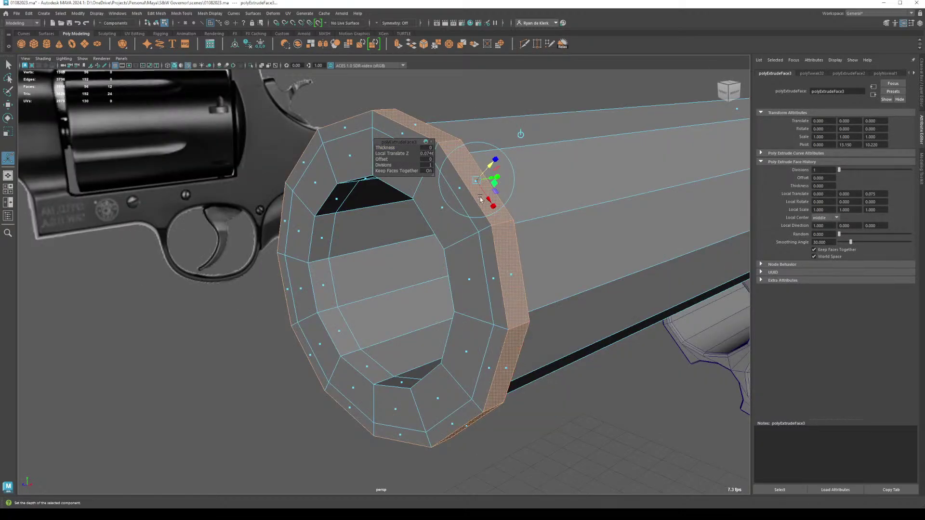
left_click_drag(488, 173, 486, 171)
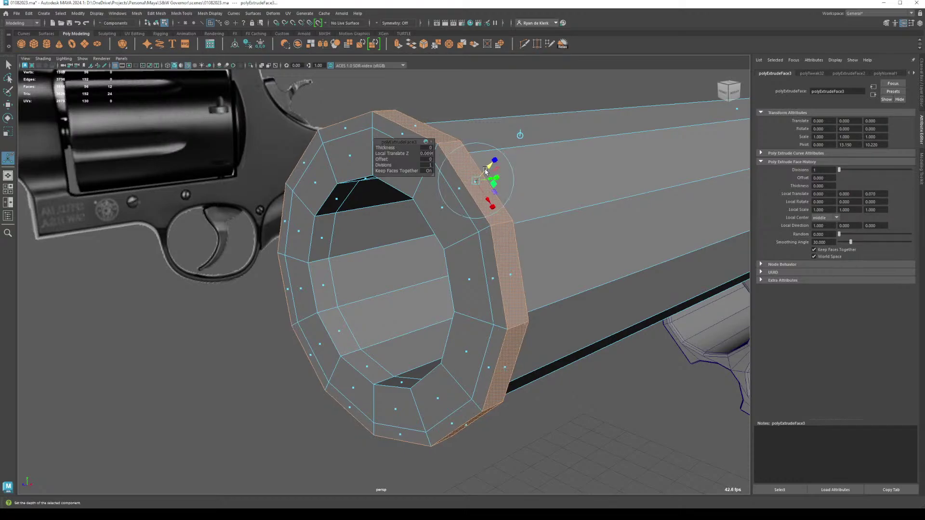
Step: Delete the extra edge loop inside the bore near the muzzle
right_click_drag(328, 193, 329, 175)
double_click(327, 195)
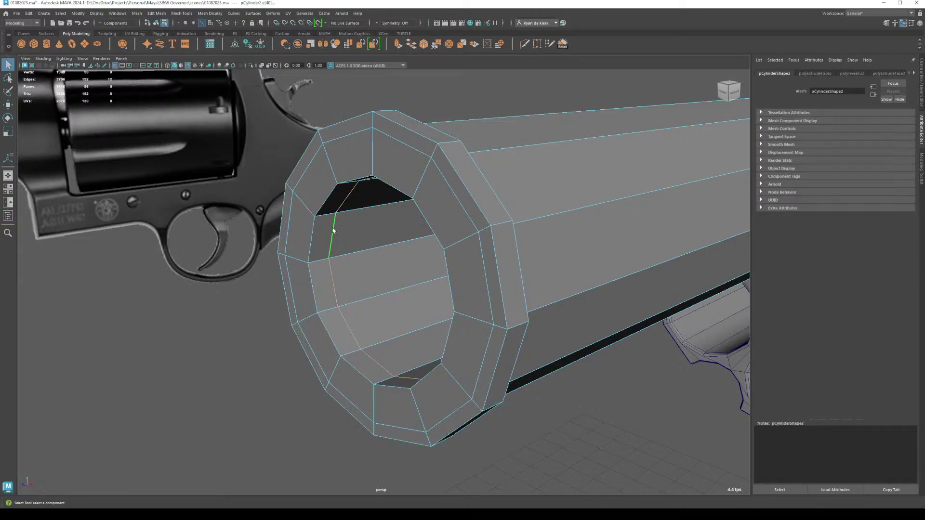
key("ctrl+Delete")
Step: Bevel the inner edge loop of the muzzle opening with a fraction of 0.13 and 2 segments
key("r")
double_click(317, 222)
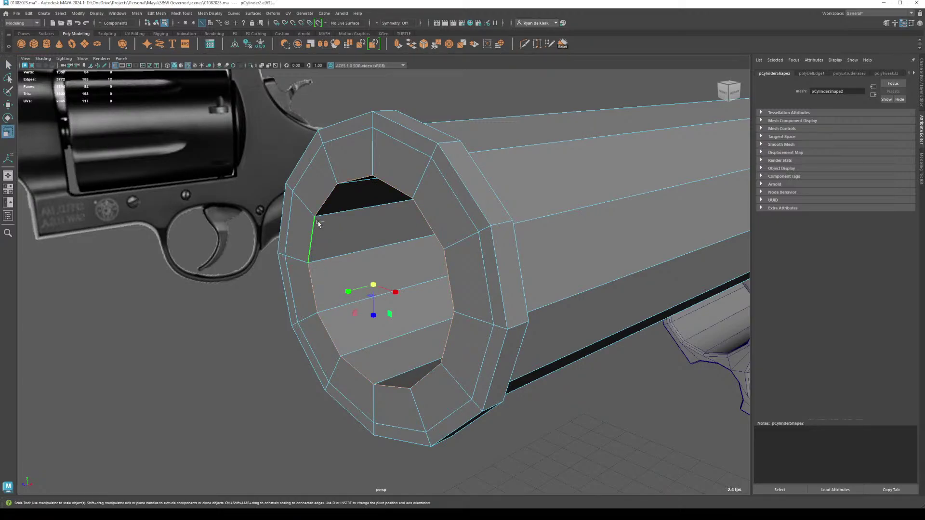
key("ctrl+b")
mouse_move(380, 149)
left_mouse_down()
mouse_move(368, 149)
mouse_move(379, 150)
left_mouse_up()
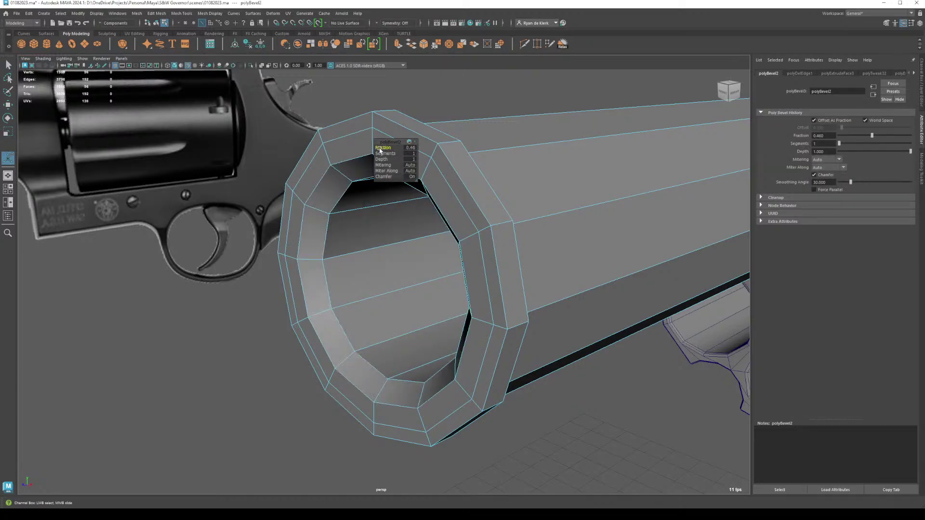
mouse_move(379, 150)
middle_mouse_down()
mouse_move(374, 161)
mouse_move(389, 153)
middle_mouse_up()
left_click(385, 153)
right_click(359, 226)
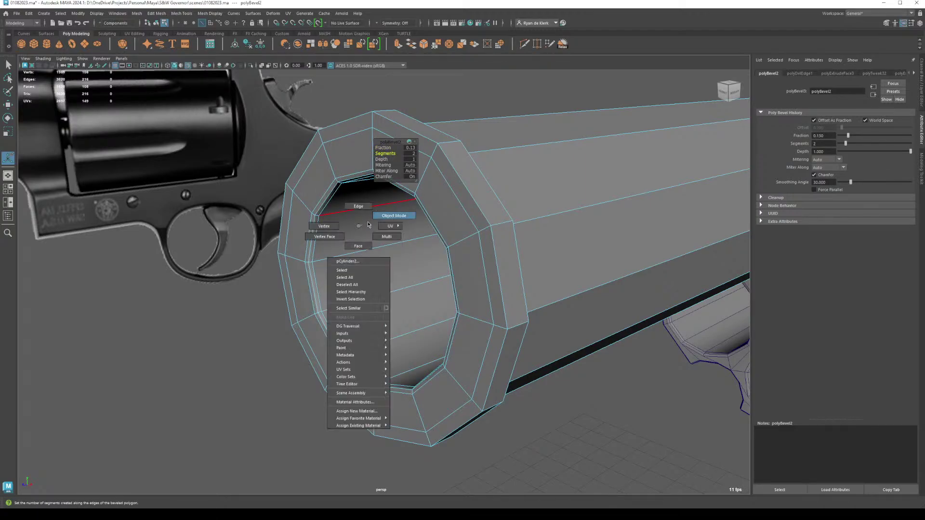
right_click_drag(368, 224, 383, 217)
scroll(541, 295, "down", 5)
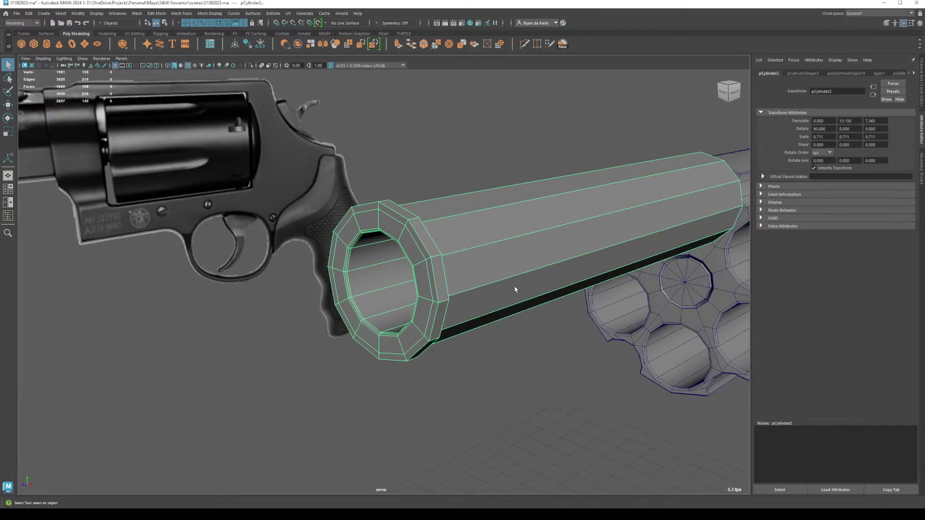
Step: Undo the muzzle bevel's settings and set its fraction to 0.1 with 2 segments
key("F10")
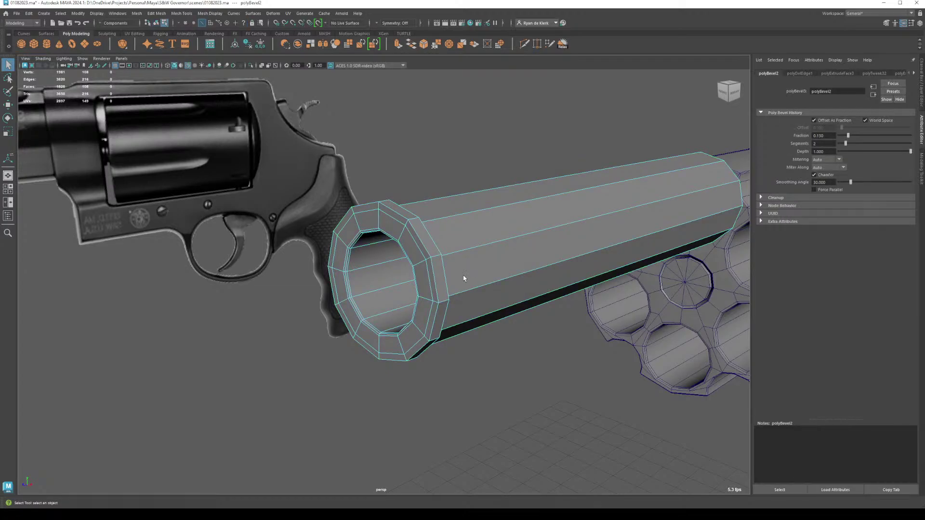
key("ctrl+z")
key("ctrl+z")
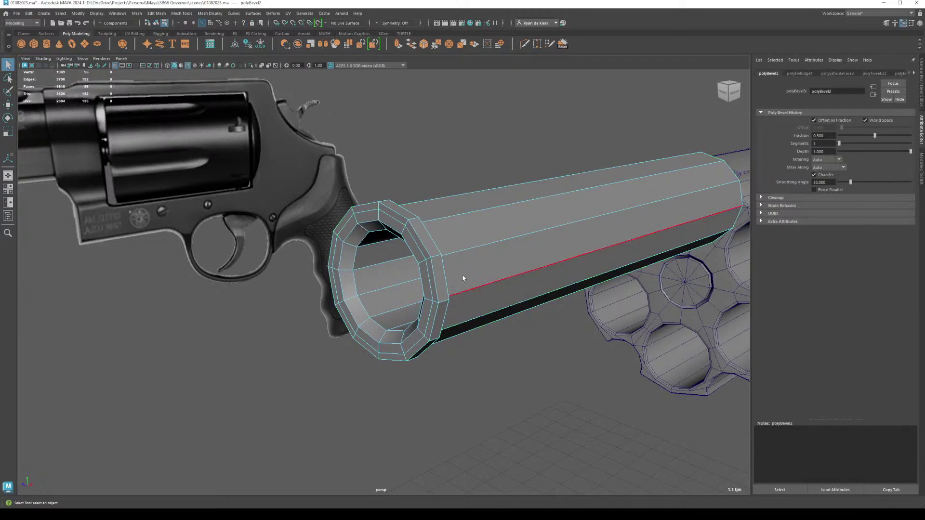
key("t")
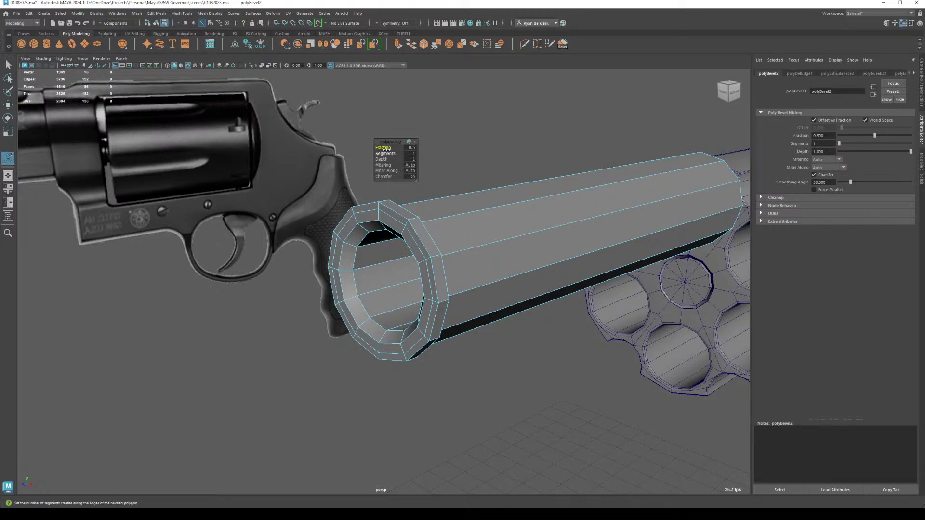
mouse_move(383, 147)
left_mouse_down()
mouse_move(370, 151)
mouse_move(380, 153)
left_mouse_up()
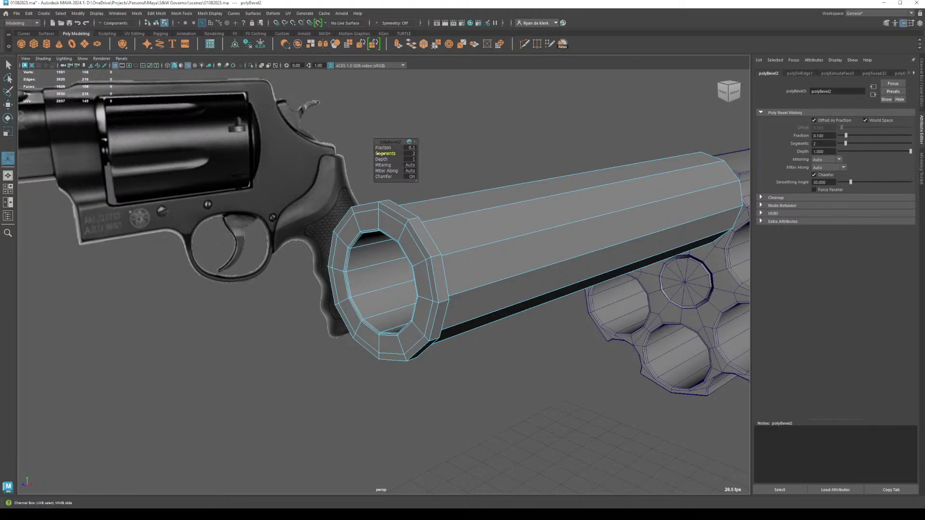
Step: Isolate the barrel in the perspective view and bring its rear opening into view
left_click_drag(516, 226, 508, 225, "alt")
left_click(491, 211)
right_click_drag(491, 210, 501, 208)
key("q")
key("ctrl+1")
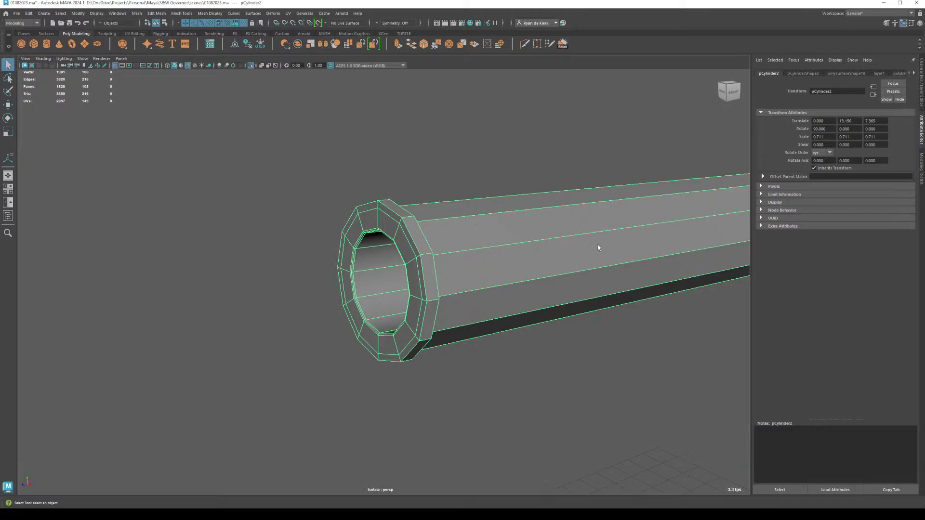
key("f")
left_click_drag(599, 248, 499, 245, "alt")
Step: Bevel the inner edge loop of the barrel's rear opening with fraction 0.1 and 2 segments, and end the isolation
scroll(491, 248, "up", 2)
right_click_drag(486, 234, 485, 217)
key("ctrl+b")
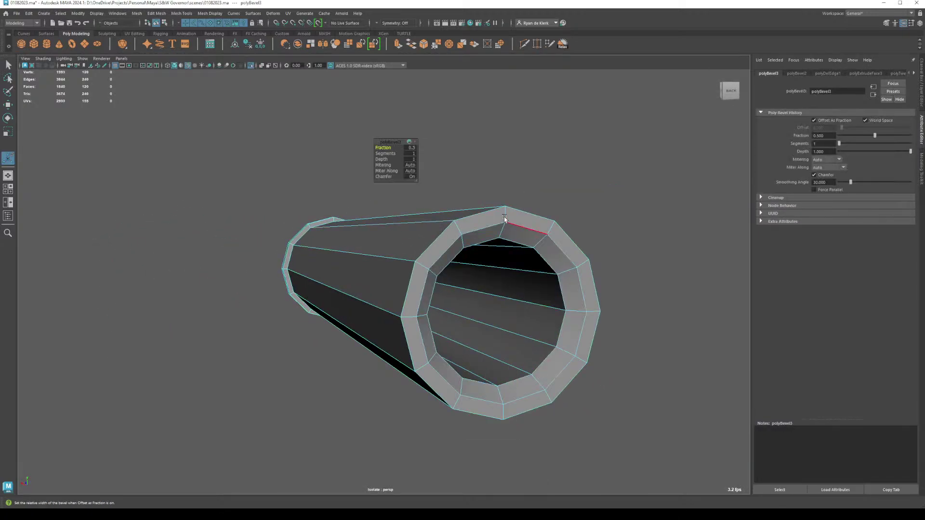
left_click_drag(374, 148, 386, 154)
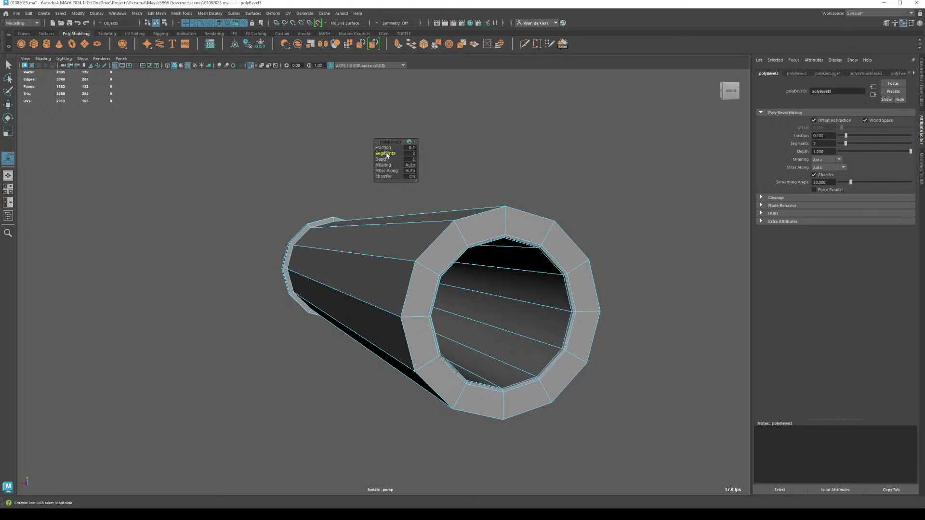
left_click_drag(293, 259, 440, 257, "alt")
right_click_drag(270, 247, 299, 235)
key("q")
left_click(291, 166)
key("ctrl+1")
Step: Examine the barrel against the side reference, including where its rear end meets the cylinder
left_click_drag(435, 286, 425, 320, "alt")
key("space")
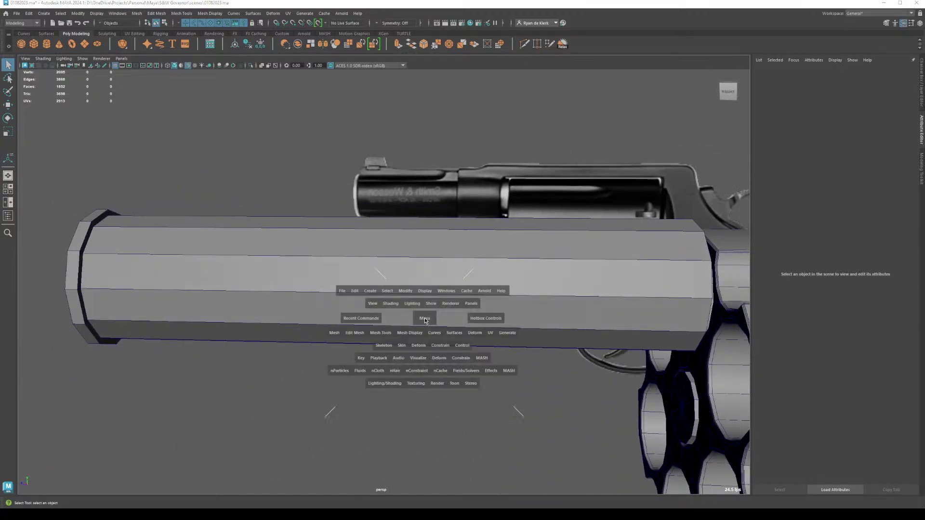
key("space")
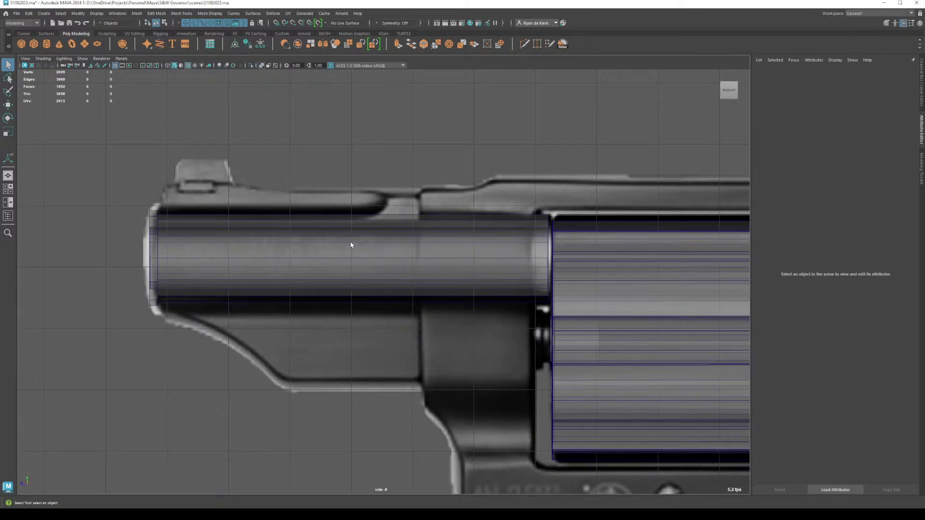
left_click(8, 175)
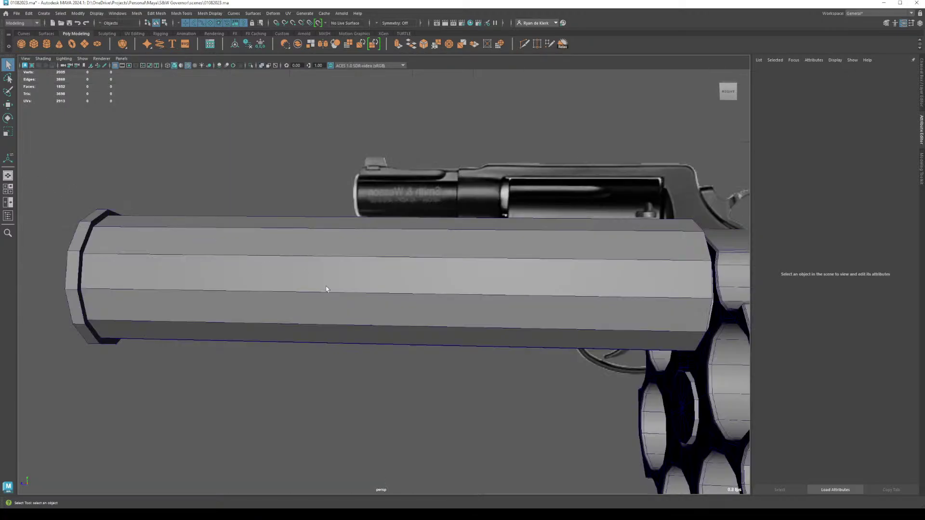
left_click(324, 287)
left_click_drag(450, 347, 355, 286, "alt")
middle_click_drag(539, 282, 334, 250, "alt")
right_click_drag(334, 250, 464, 293, "alt")
right_click_drag(475, 245, 484, 223)
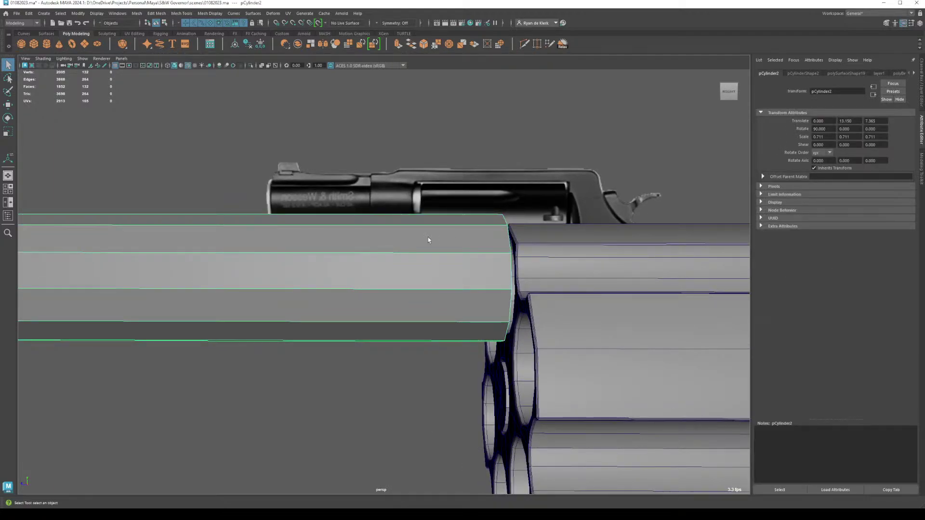
Step: Cut a vertical edge loop around the barrel just ahead of its rear end, following the frame line in the side reference
key("space")
key("space")
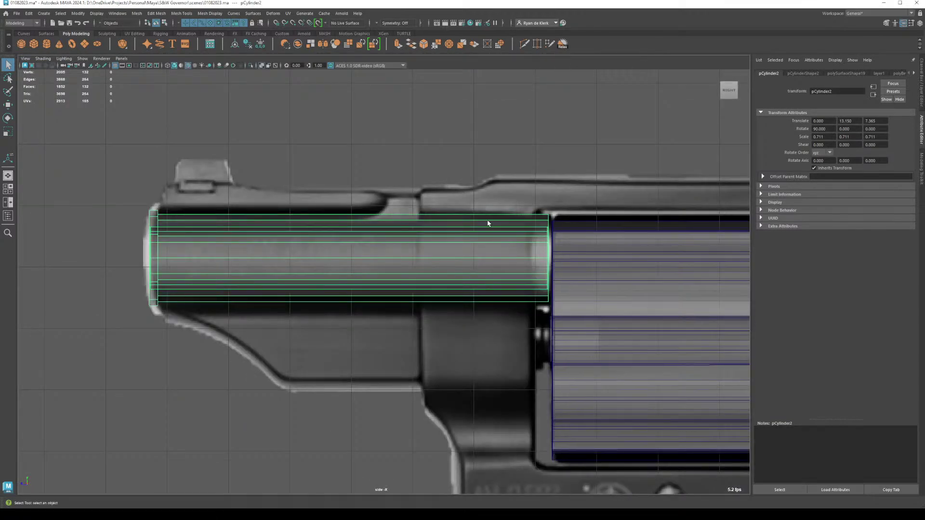
right_click_drag(488, 223, 543, 204, "shift")
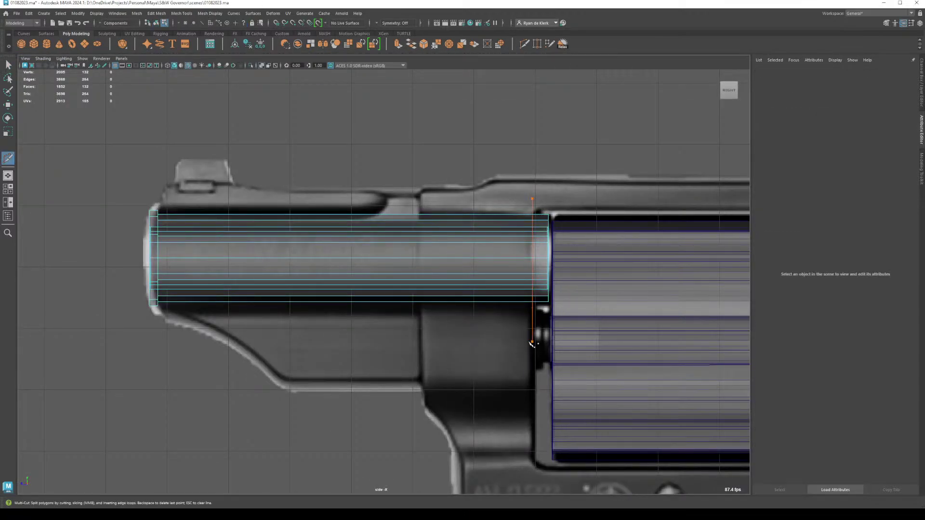
left_click_drag(530, 343, 530, 342, "shift")
Step: Extrude the outer face loop at the barrel's rear end outward to form a raised collar
key("w")
right_click_drag(542, 234, 543, 244)
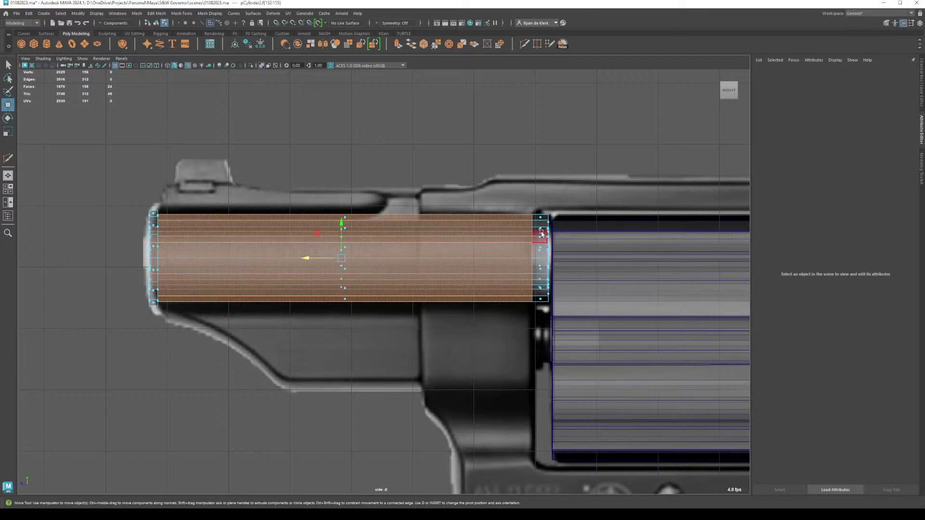
left_click(541, 228)
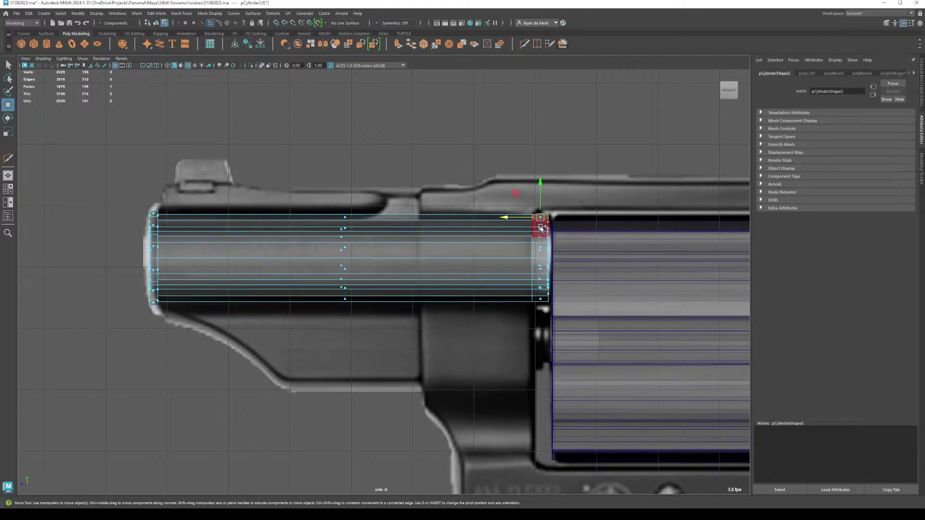
double_click(540, 228, "shift")
left_click(8, 176)
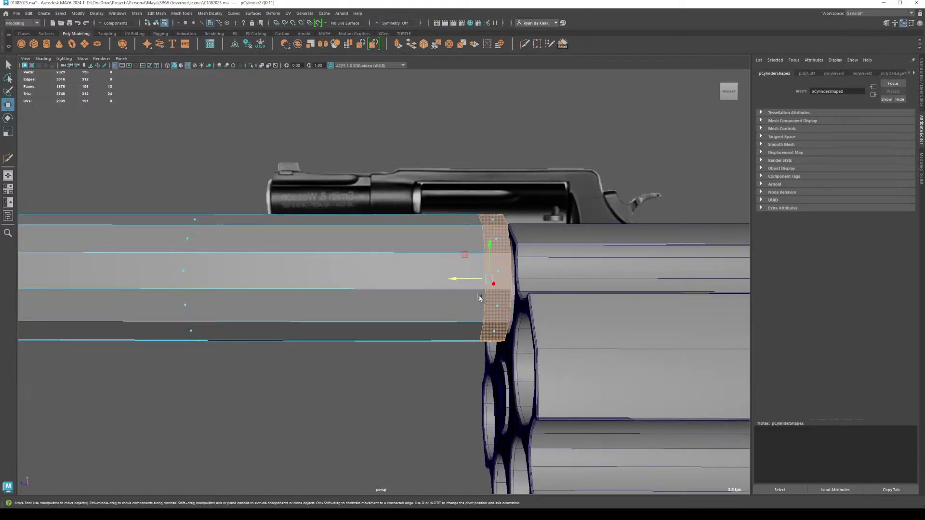
key("ctrl+e")
left_click_drag(485, 300, 320, 174, "alt")
key("f")
mouse_move(318, 171)
right_mouse_down()
mouse_move(357, 166)
mouse_move(315, 169)
right_mouse_up()
Step: Examine the barrel and cylinder in perspective and compare them with the whole revolver in the side reference
key("q")
left_click(264, 104)
right_click_drag(264, 105, 161, 192, "alt")
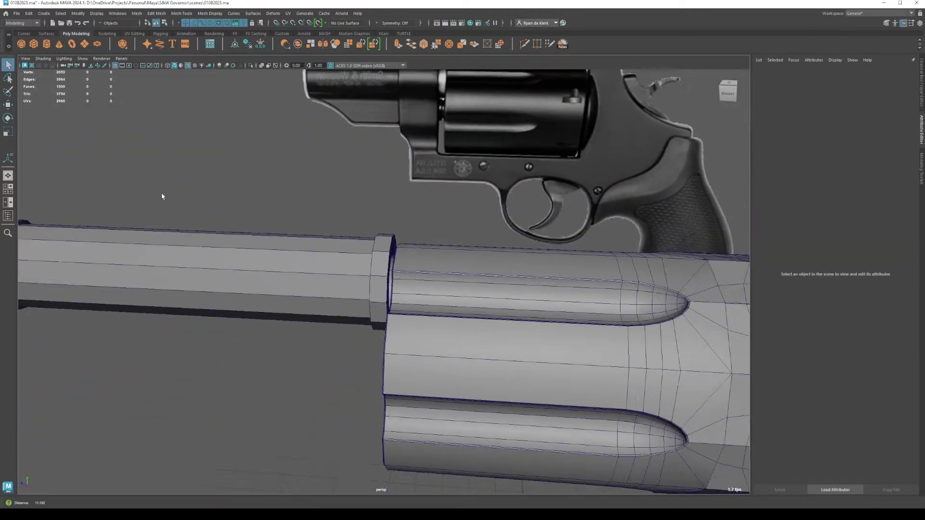
left_click_drag(161, 193, 193, 168, "alt")
right_click_drag(380, 336, 233, 400, "alt")
key("space")
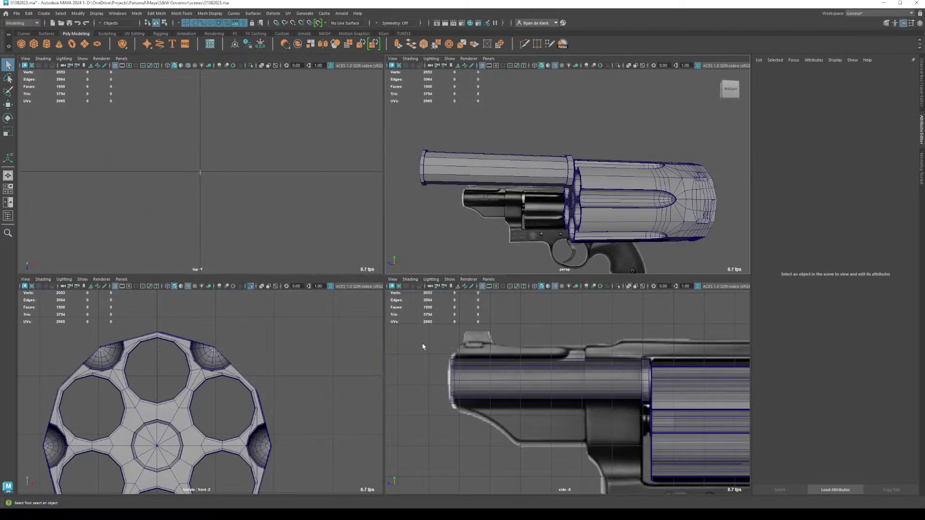
key("space")
scroll(481, 310, "down", 5)
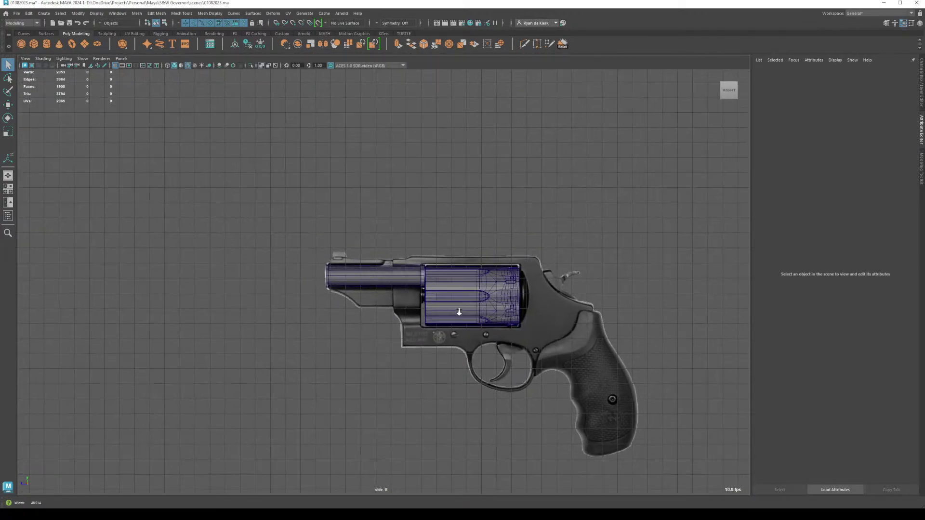
Step: Duplicate the long outer face loop between the barrel's end rims as a separate shell and offset it slightly outward
scroll(586, 384, "up", 8)
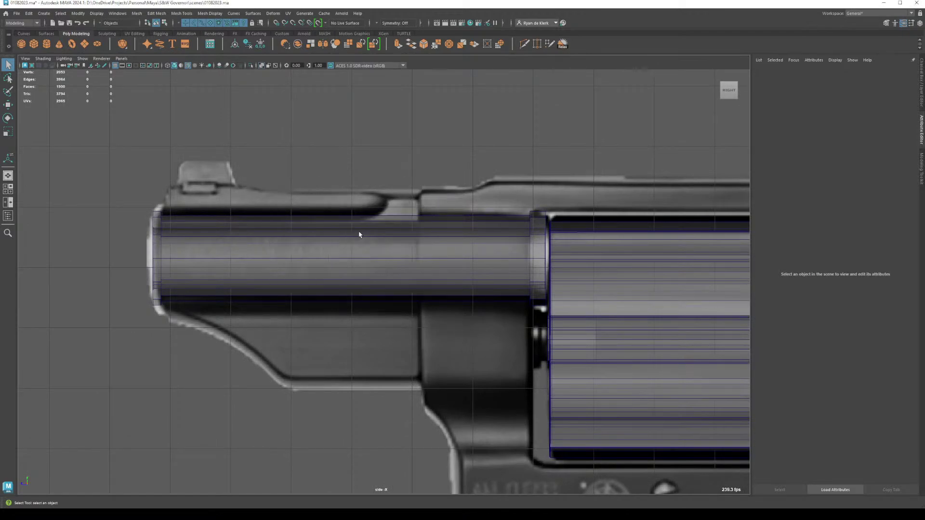
key("space")
left_click(487, 168)
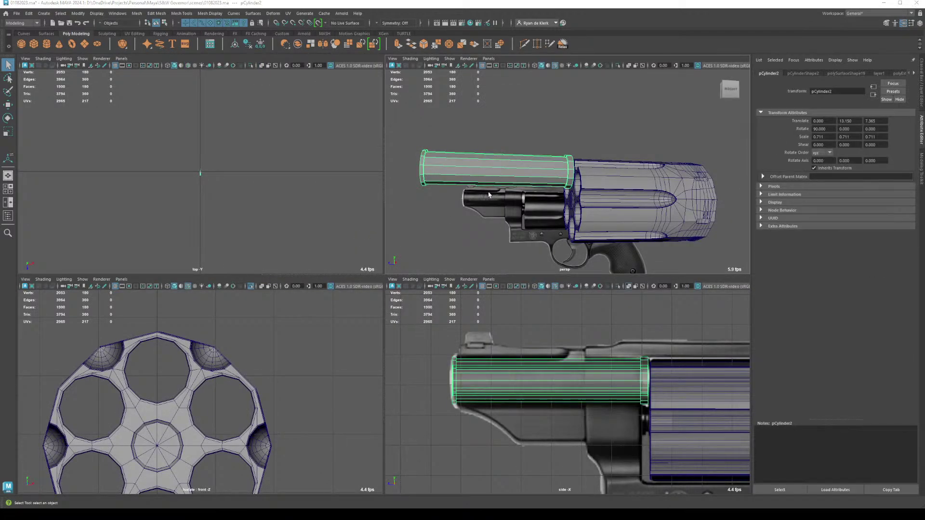
key("space")
right_click_drag(307, 252, 305, 233)
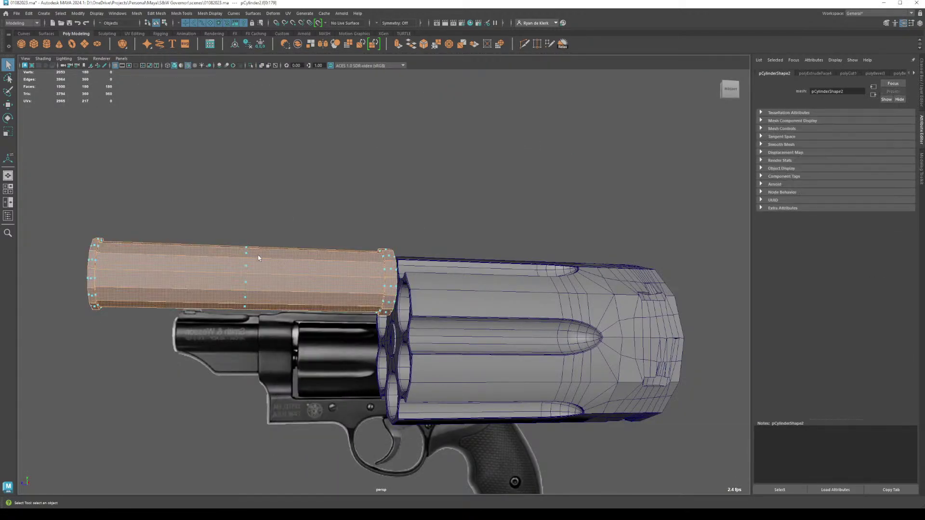
left_click(245, 251)
double_click(247, 263, "shift")
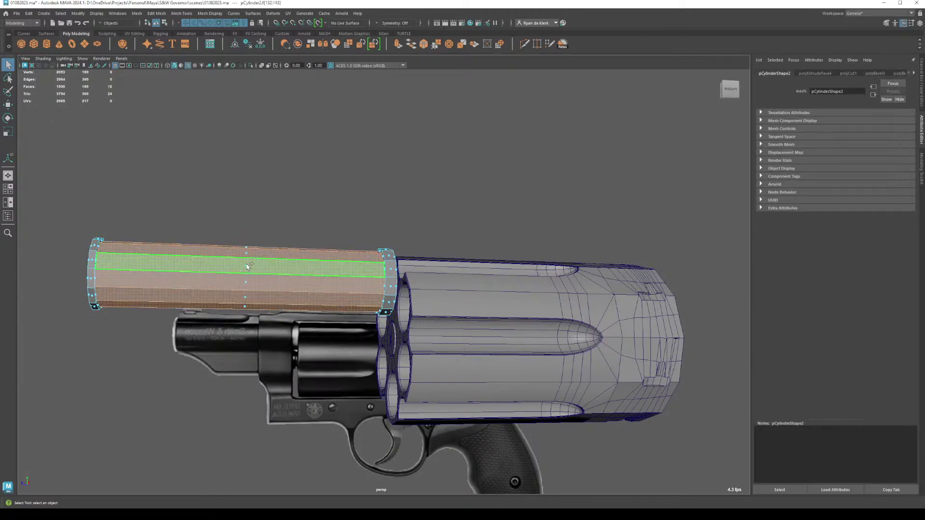
middle_click_drag(247, 253, 365, 231, "alt")
right_click_drag(366, 231, 463, 262, "alt")
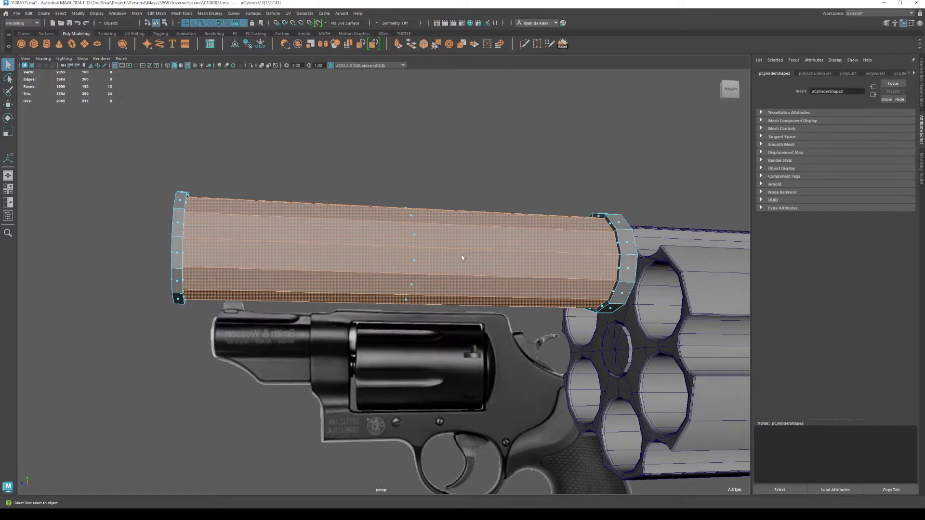
mouse_move(443, 255)
left_mouse_down("alt")
mouse_move(424, 257)
mouse_move(462, 250)
mouse_move(436, 264)
left_mouse_up("alt")
right_click(412, 242, "shift")
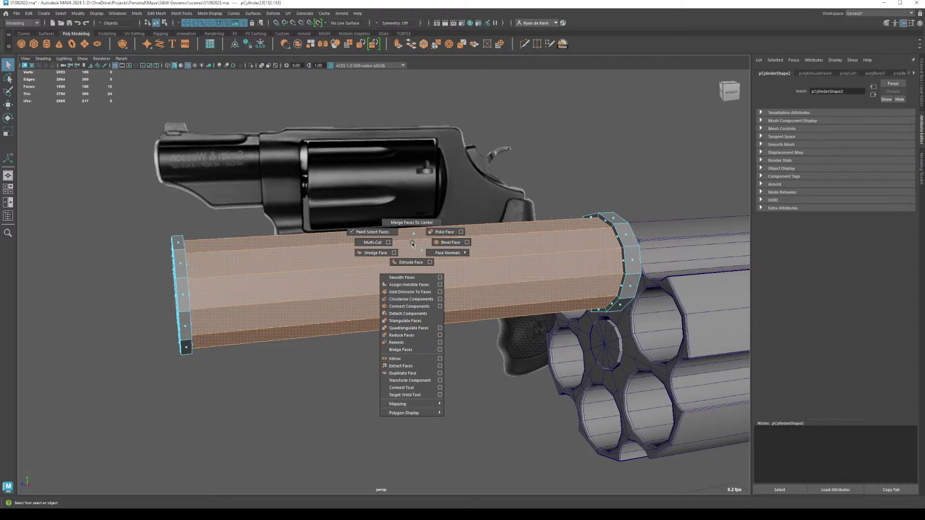
right_click_drag(412, 241, 411, 373, "shift")
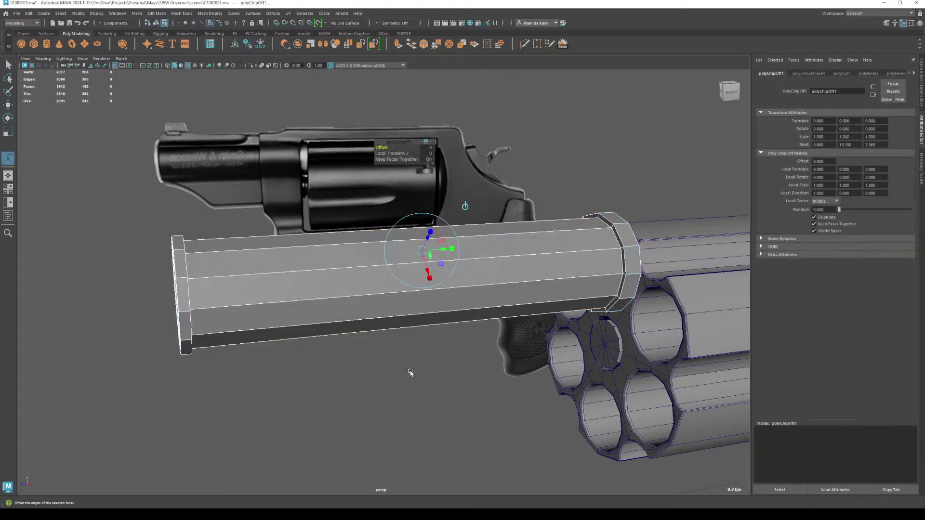
left_click_drag(426, 241, 427, 239)
Step: Extrude all faces of the duplicated barrel shell outward with a Local Translate Z of 0.187
double_click(616, 226)
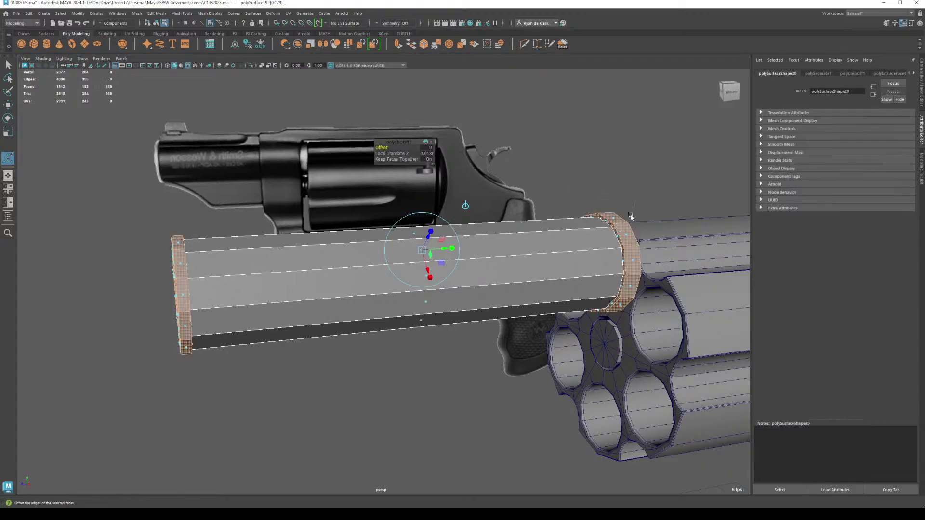
right_click_drag(619, 221, 649, 207)
left_click(507, 258)
left_click_drag(507, 257, 475, 256, "alt")
right_click_drag(321, 155, 299, 304)
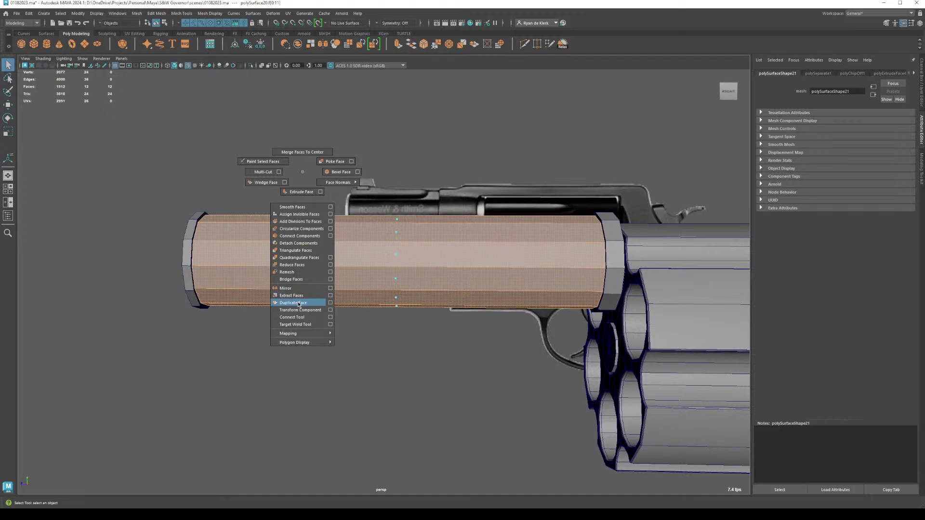
right_click_drag(299, 305, 305, 174, "shift")
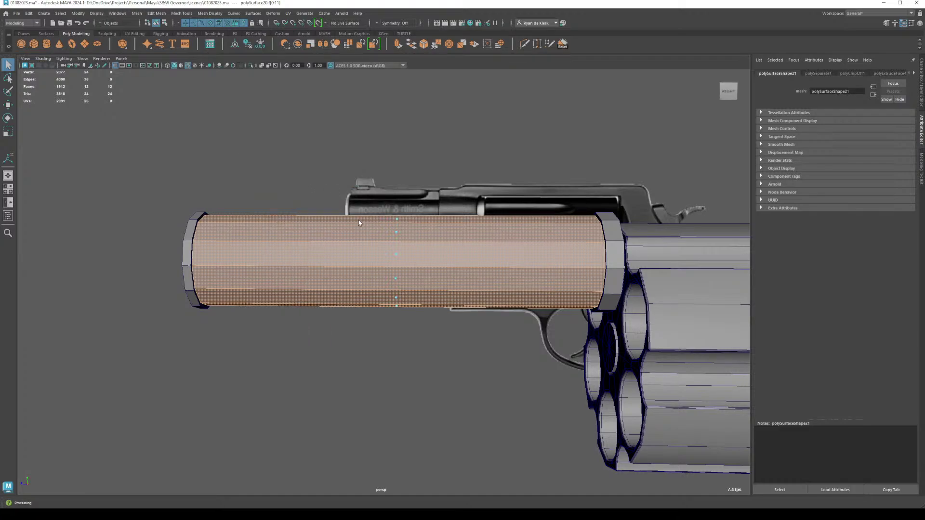
left_click_drag(391, 263, 473, 255, "alt")
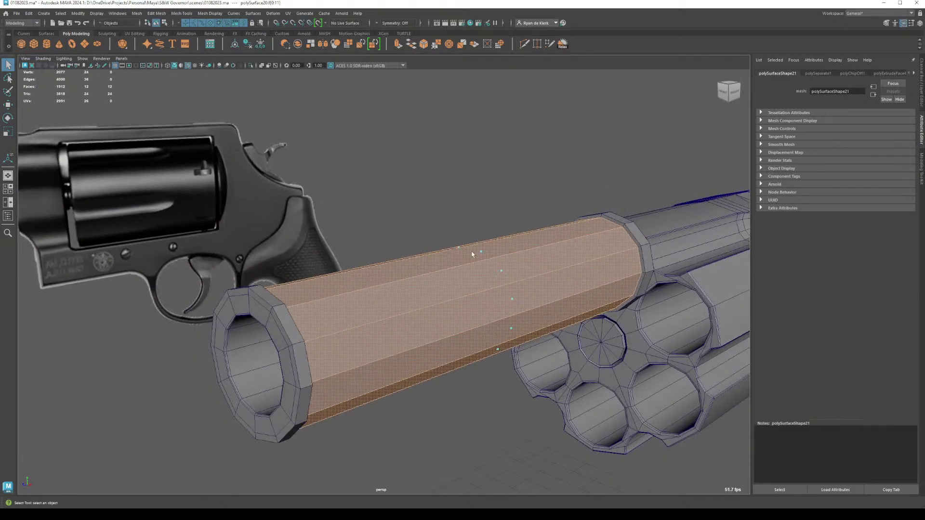
left_click(479, 260)
left_click(482, 252)
double_click(482, 253)
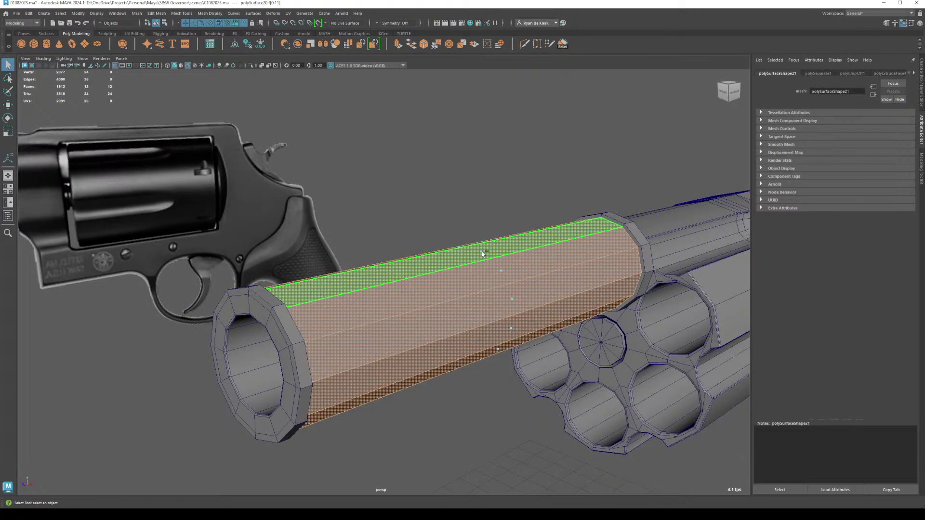
key("ctrl+e")
left_click_drag(512, 255, 522, 250)
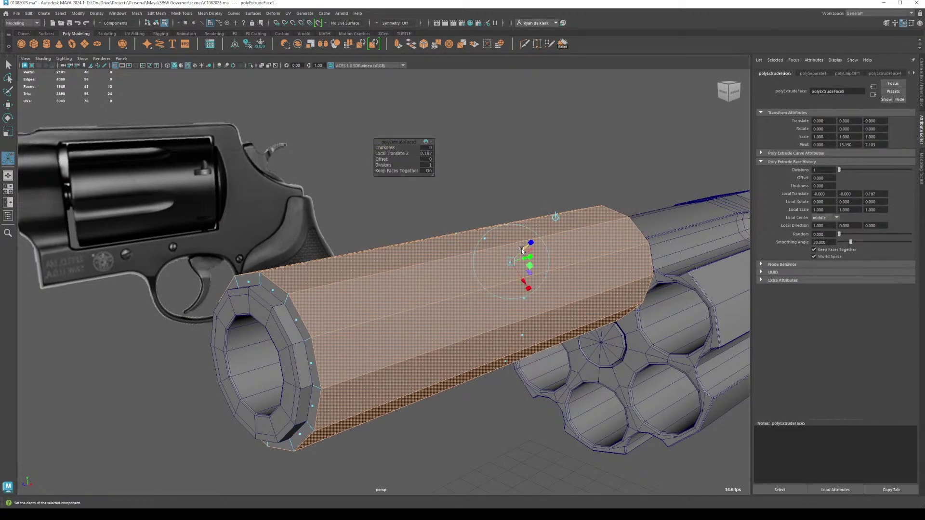
Step: Reduce the shell extrusion's Local Translate Z to 0.17 against the side reference and inspect it in perspective
key("space")
key("space")
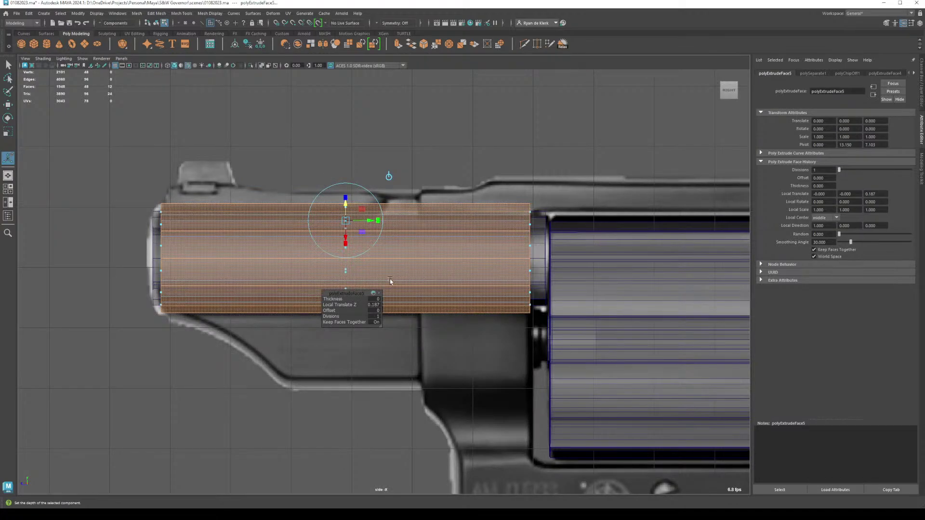
left_click_drag(345, 204, 346, 210)
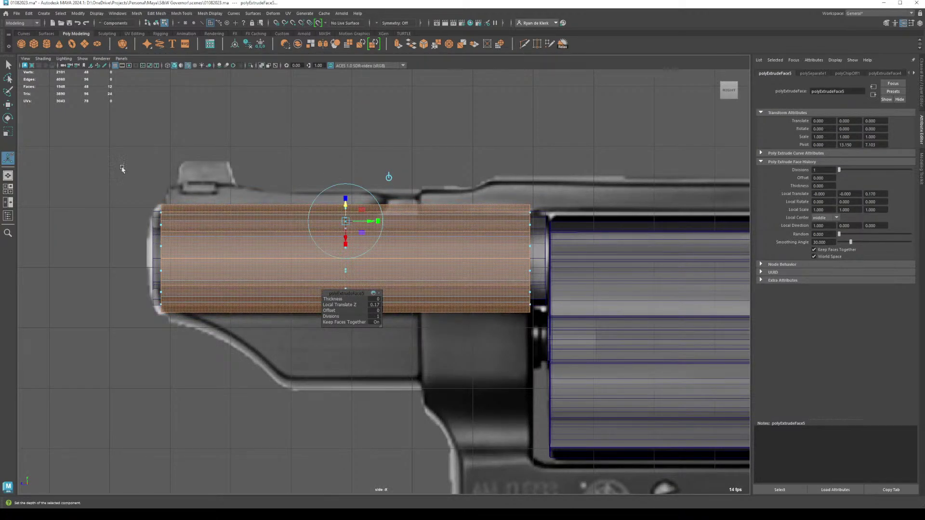
left_click(8, 175)
left_click_drag(396, 280, 384, 279, "alt")
left_click(349, 152)
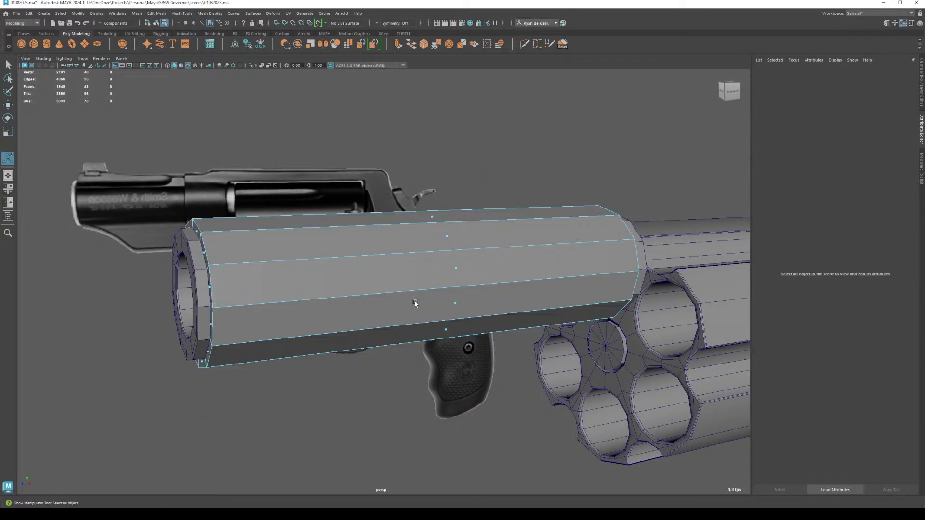
mouse_move(385, 252)
left_mouse_down("alt")
mouse_move(429, 262)
mouse_move(391, 236)
left_mouse_up("alt")
mouse_move(392, 237)
right_mouse_down()
mouse_move(423, 222)
mouse_move(400, 252)
right_mouse_up()
Step: Reopen the barrel shell's face extrusion and set its Local Translate Z to 0.2, comparing it with the side reference
key("q")
left_click(406, 232)
key("ctrl+z")
key("ctrl+z")
key("ctrl+z")
key("ctrl+z")
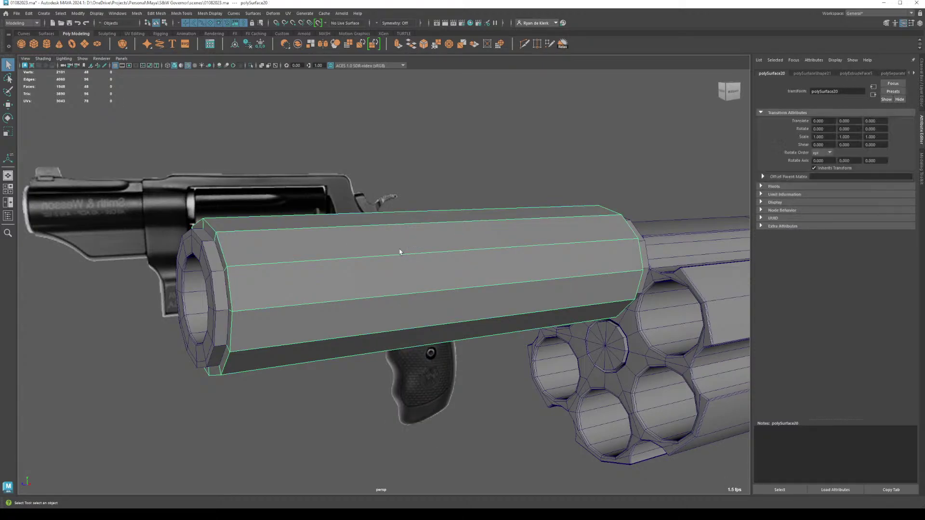
double_click(399, 251)
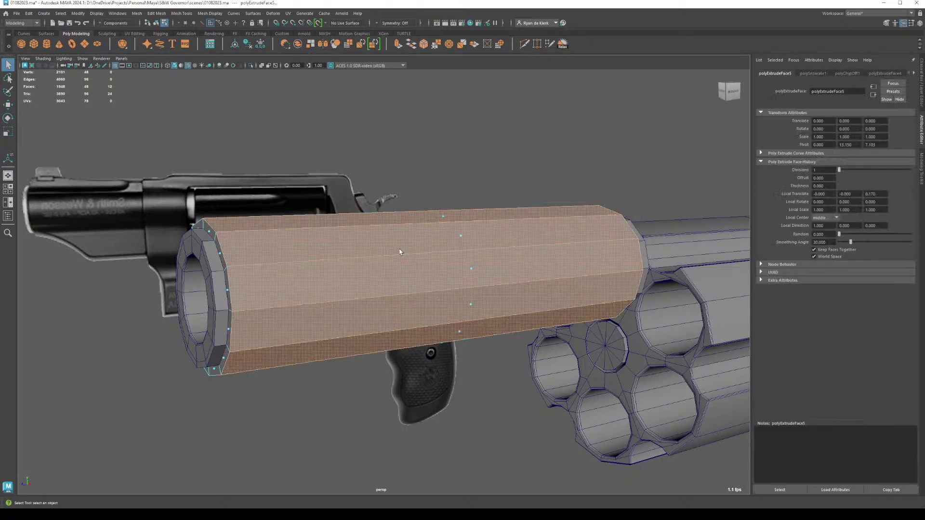
key("t")
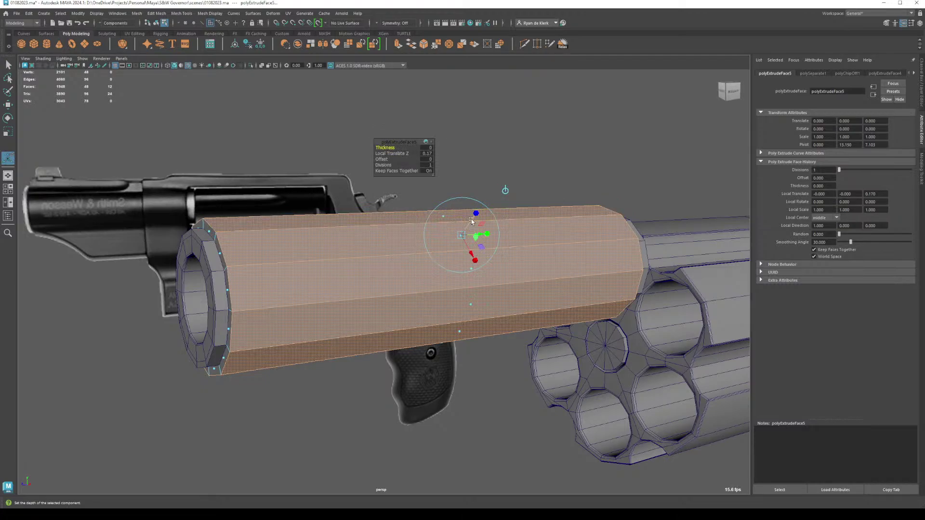
left_click_drag(473, 221, 472, 224)
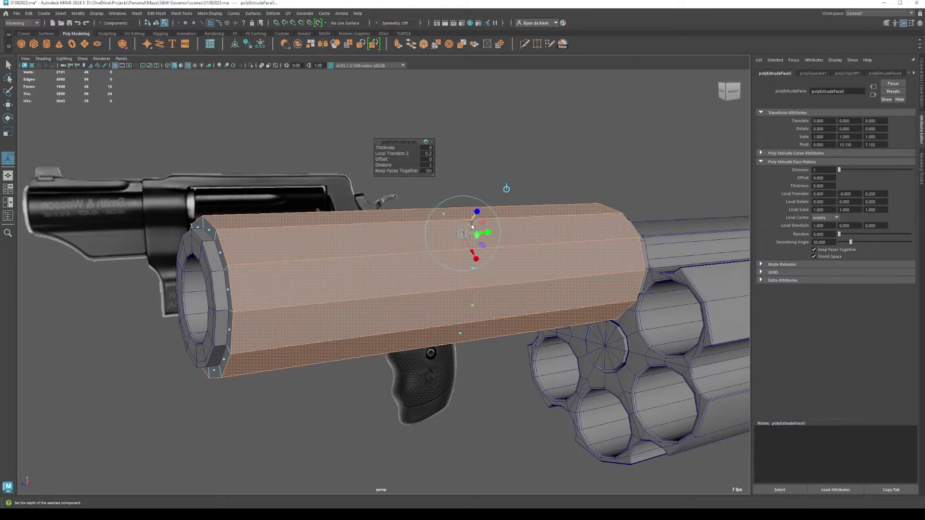
key("space")
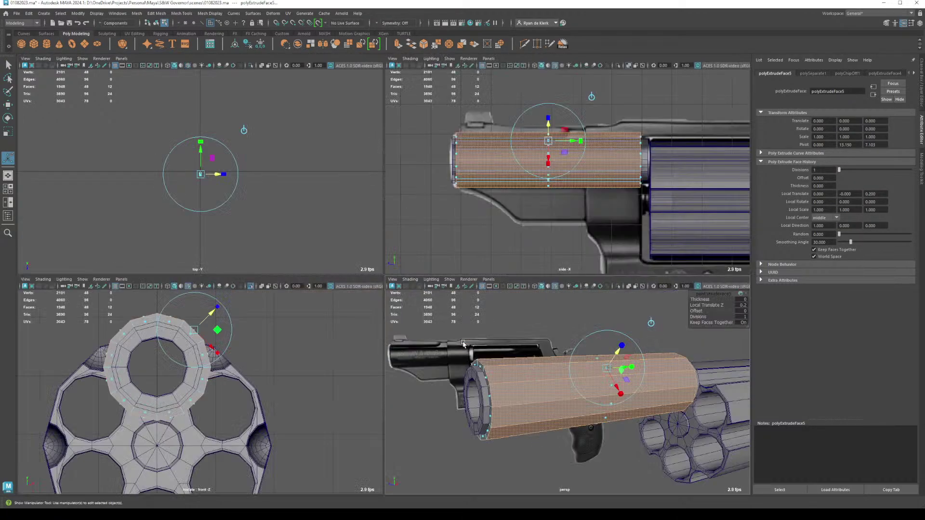
key("space")
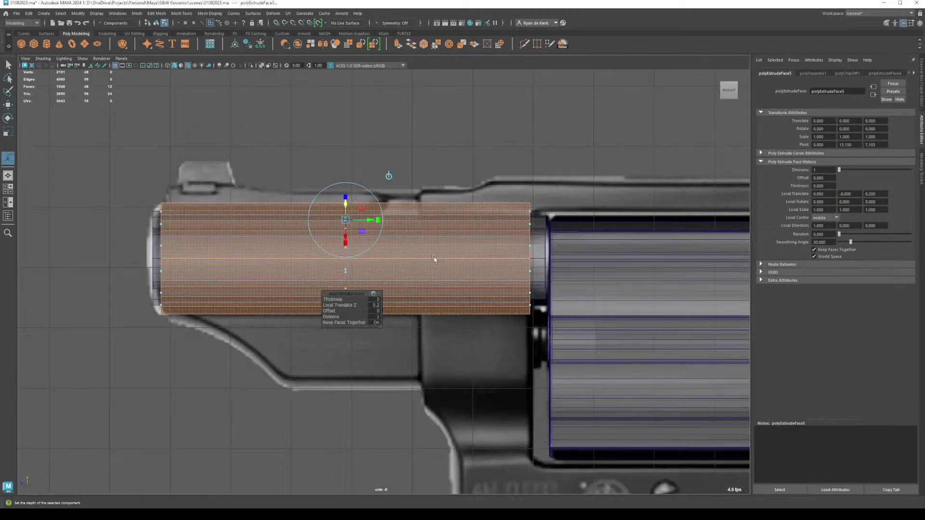
left_click(366, 356)
Step: Extrude the two bottom faces of the barrel shell straight down to near the underlug's lower edge in the side reference
left_click_drag(334, 311, 335, 312)
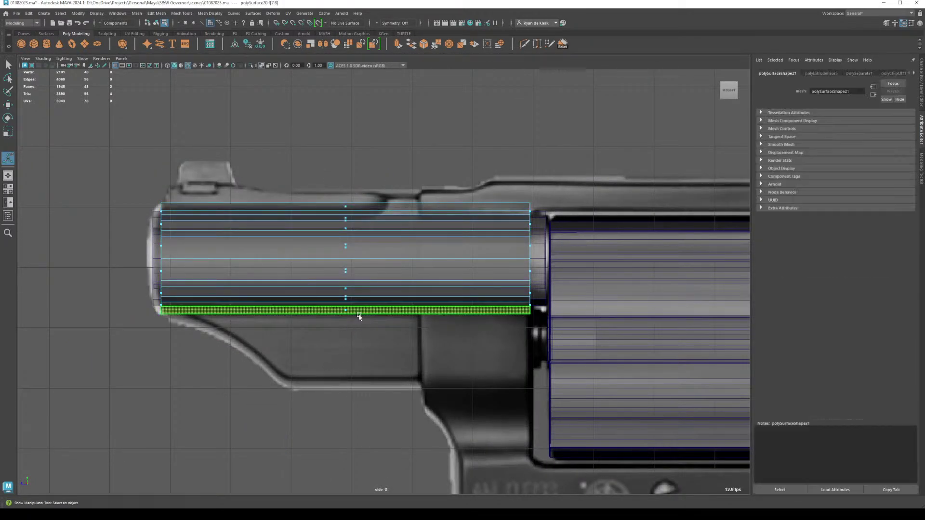
key("space")
key("space")
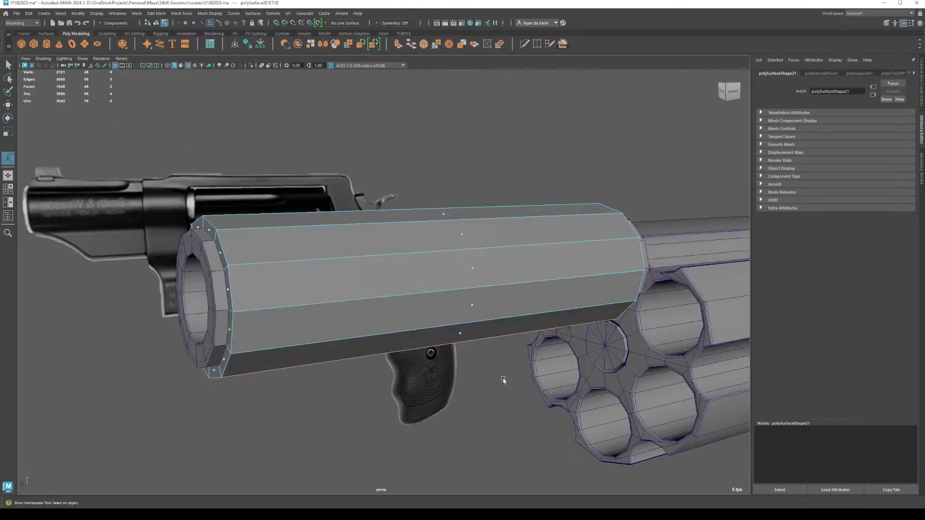
left_click_drag(536, 415, 364, 308, "alt")
key("space")
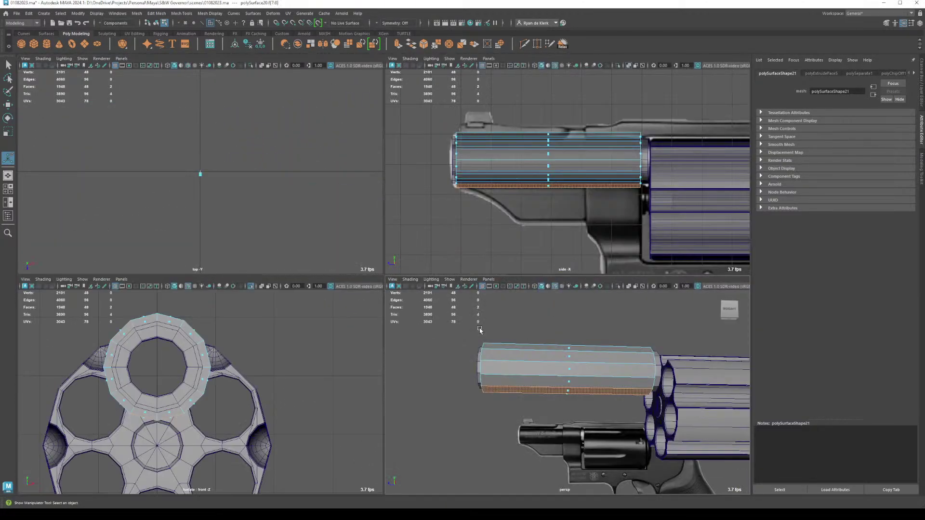
key("space")
key("w")
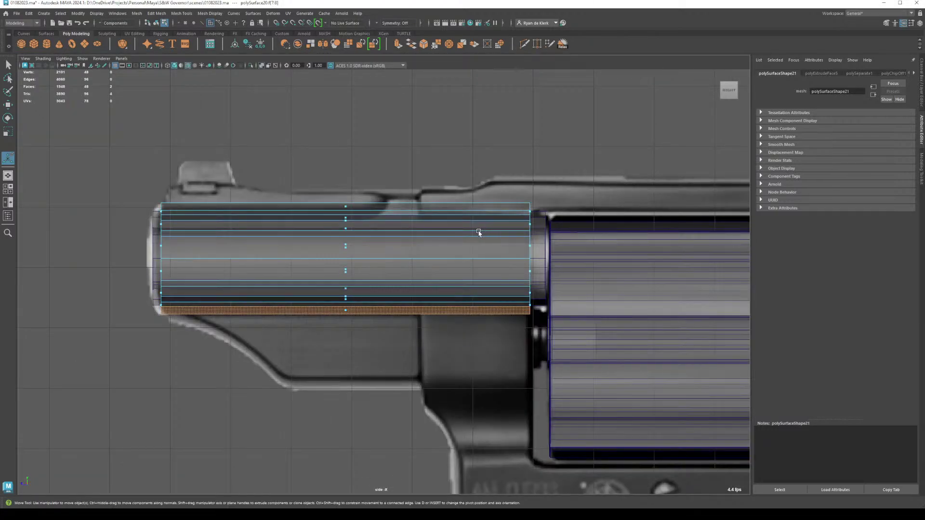
left_click_drag(347, 277, 347, 342, "shift")
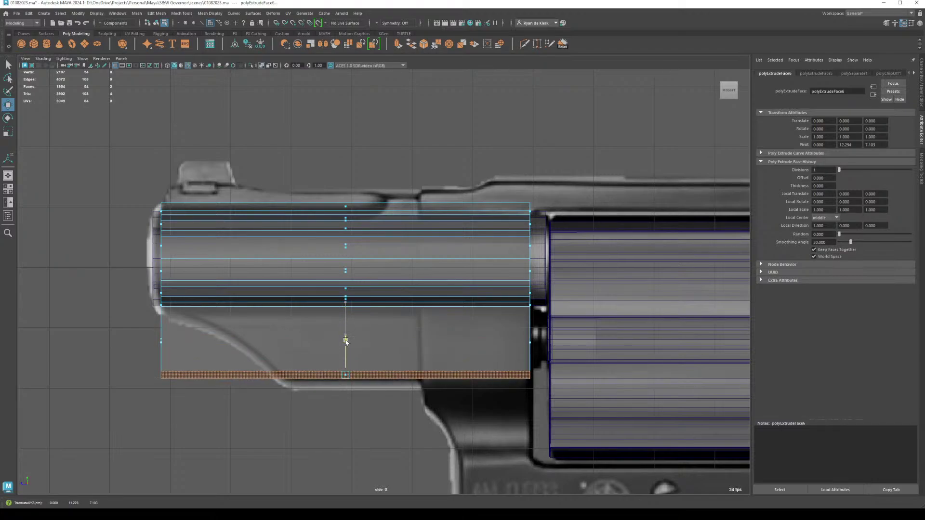
Step: Cut a vertical edge loop through the shell and underlug at the line where the frame begins in the side reference
key("r")
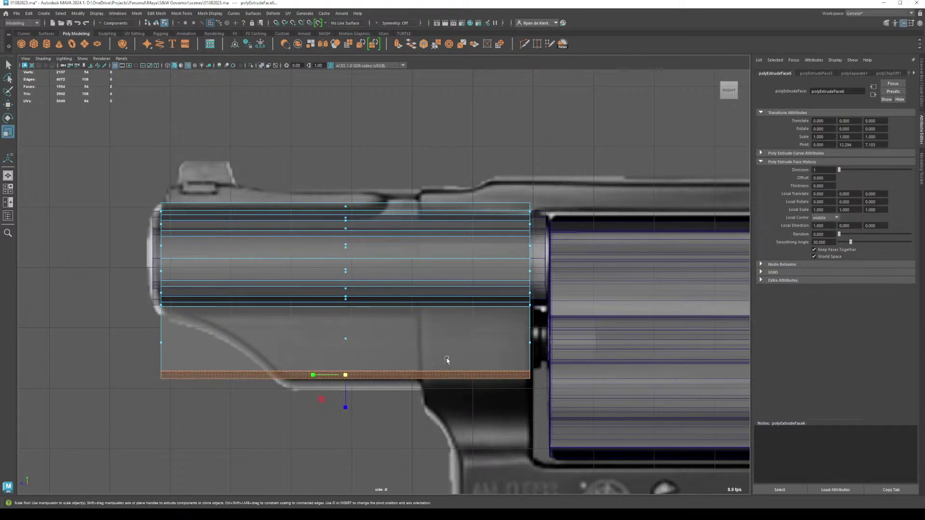
right_click_drag(439, 306, 397, 305, "shift")
left_click(421, 300, "ctrl")
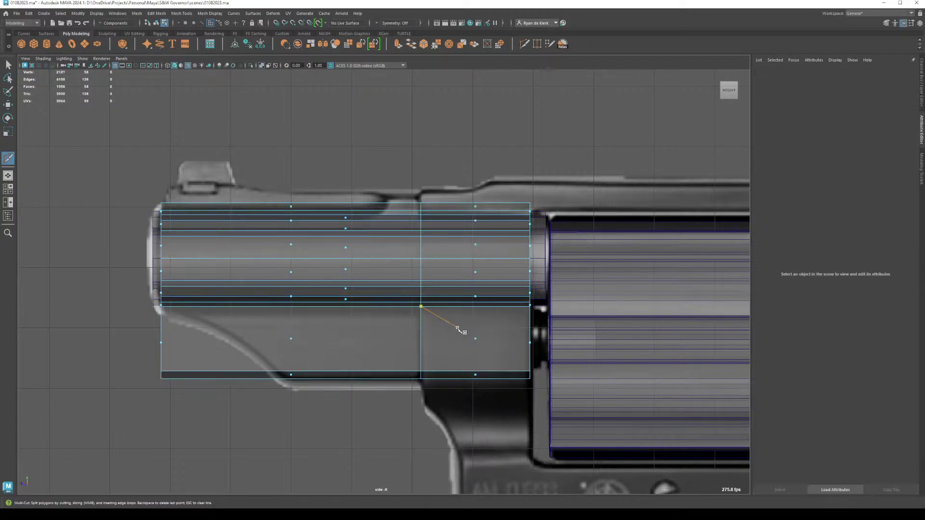
Step: Extrude the underlug's rear bottom faces down in three sections, ending near the bottom edge of the frame in the reference
key("w")
left_click_drag(462, 359, 497, 408)
middle_click_drag(499, 409, 443, 280, "alt")
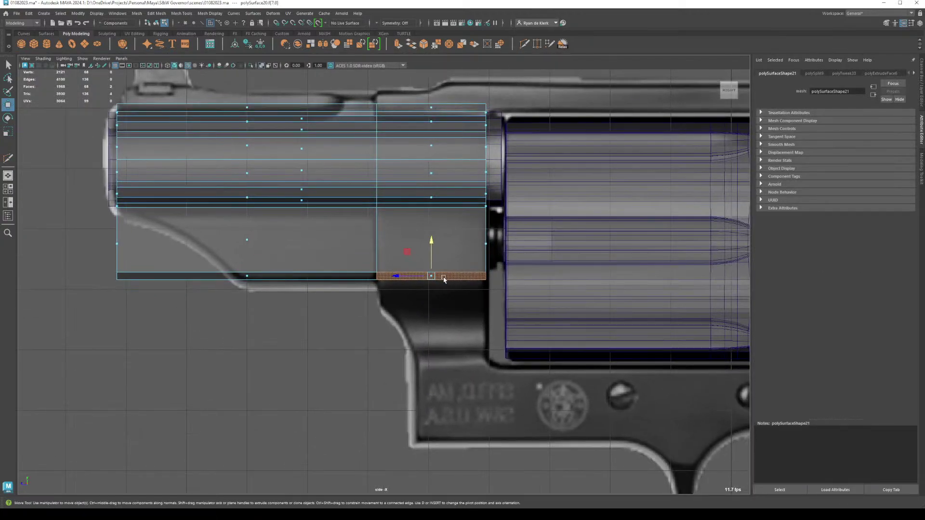
left_click_drag(432, 245, 432, 275, "shift")
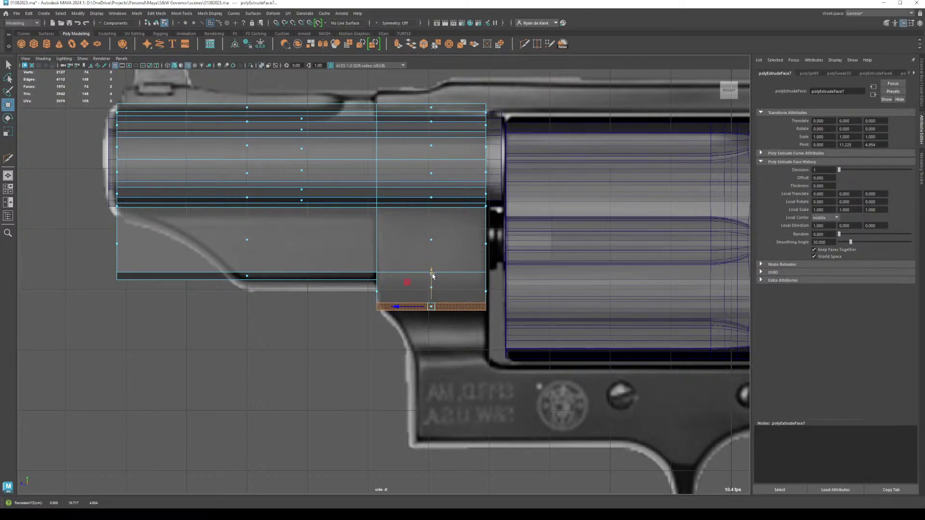
left_click_drag(432, 275, 432, 317, "shift")
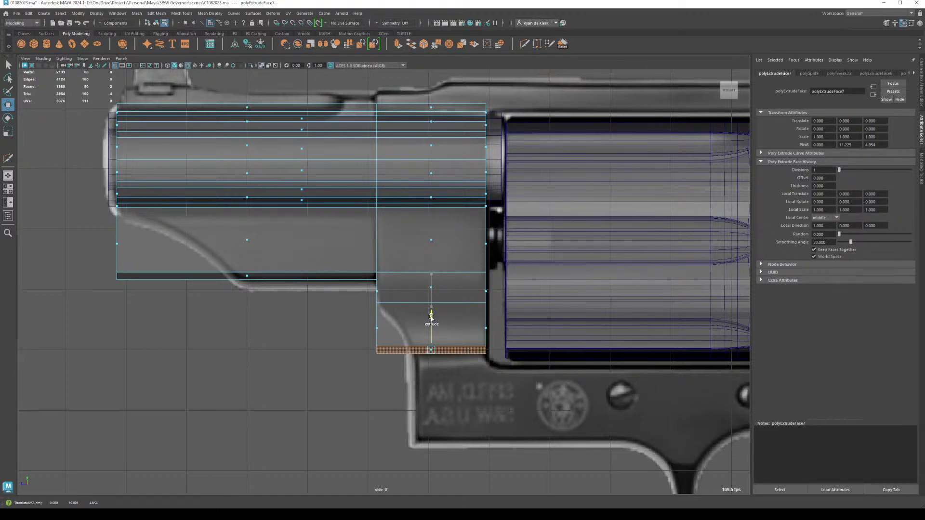
left_click_drag(431, 317, 434, 407, "shift")
Step: Extrude the lowest frame section's rear faces backward beneath the cylinder to above the rear of the trigger guard
middle_click_drag(524, 352, 425, 237, "alt")
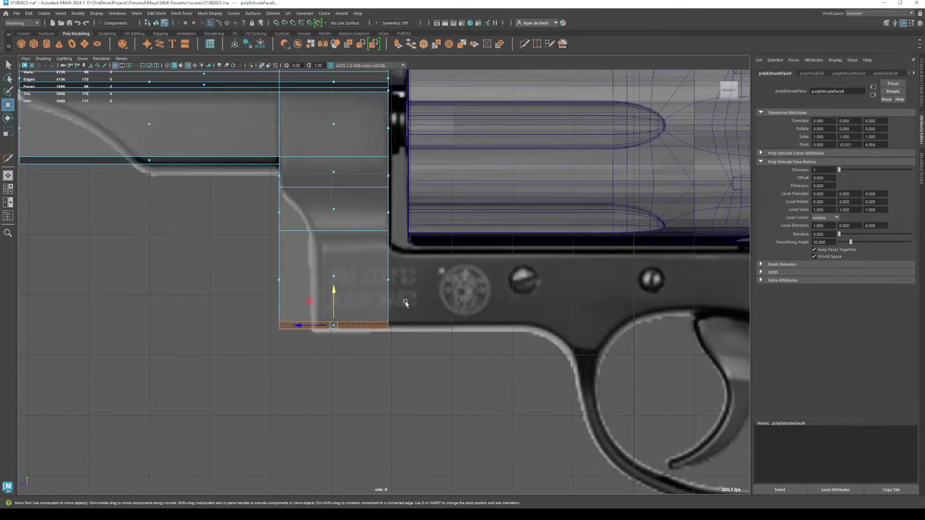
left_click_drag(352, 262, 445, 355)
right_click_drag(519, 356, 440, 304, "alt")
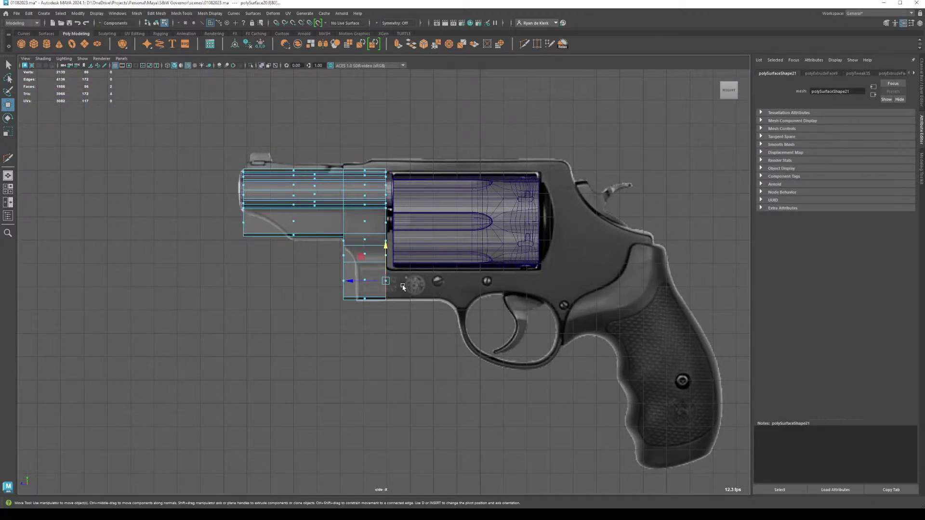
left_click_drag(353, 282, 521, 299, "shift")
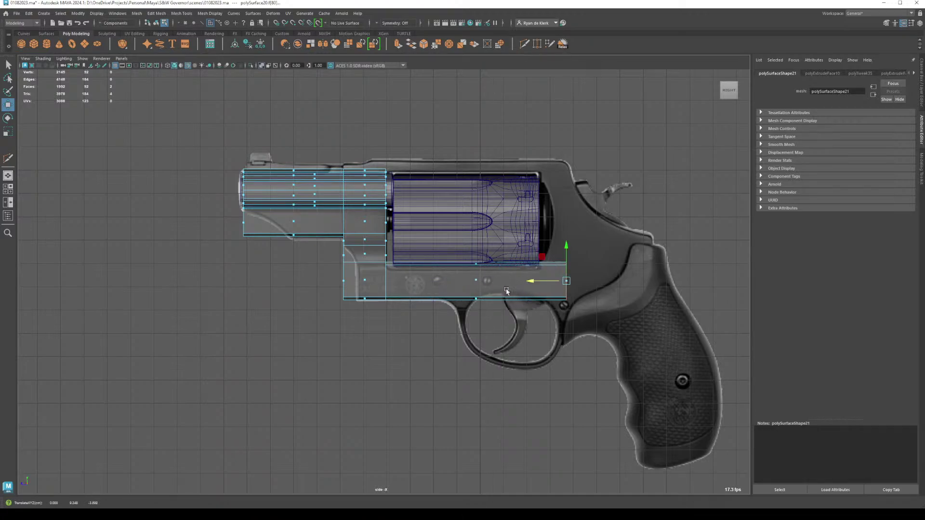
Step: Lower the top vertices of the frame section beneath the cylinder to the bottom edge of the cylinder window in the side reference
scroll(384, 281, "up", 5)
mouse_move(403, 261)
right_mouse_down()
mouse_move(336, 245)
mouse_move(359, 274)
mouse_move(409, 243)
mouse_move(340, 241)
right_mouse_up()
left_click_drag(245, 196, 425, 262)
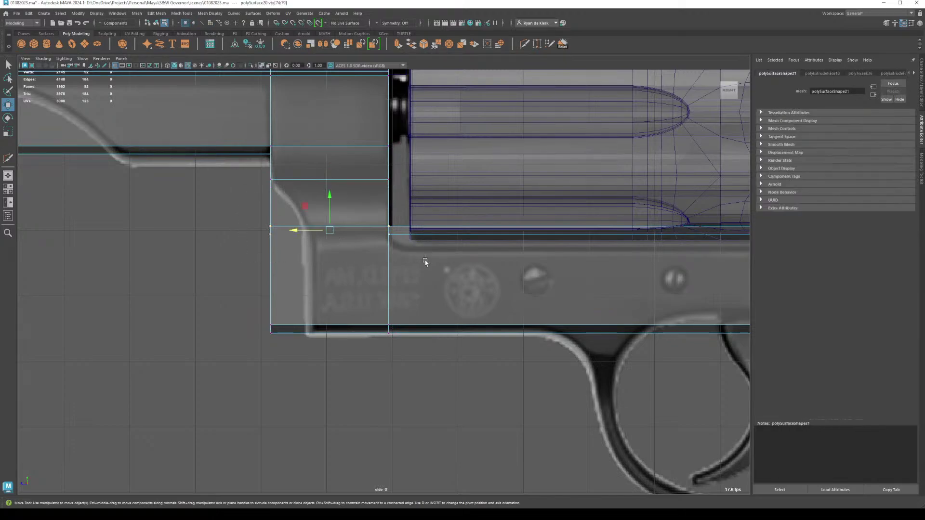
left_click(330, 205)
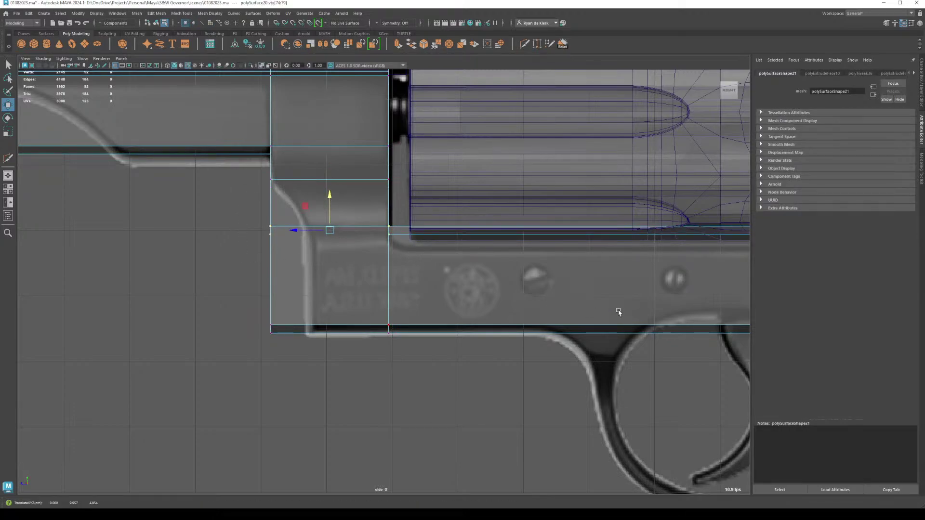
middle_click_drag(618, 312, 438, 311, "alt")
right_click_drag(636, 301, 529, 295, "alt")
left_click_drag(542, 247, 574, 273, "shift")
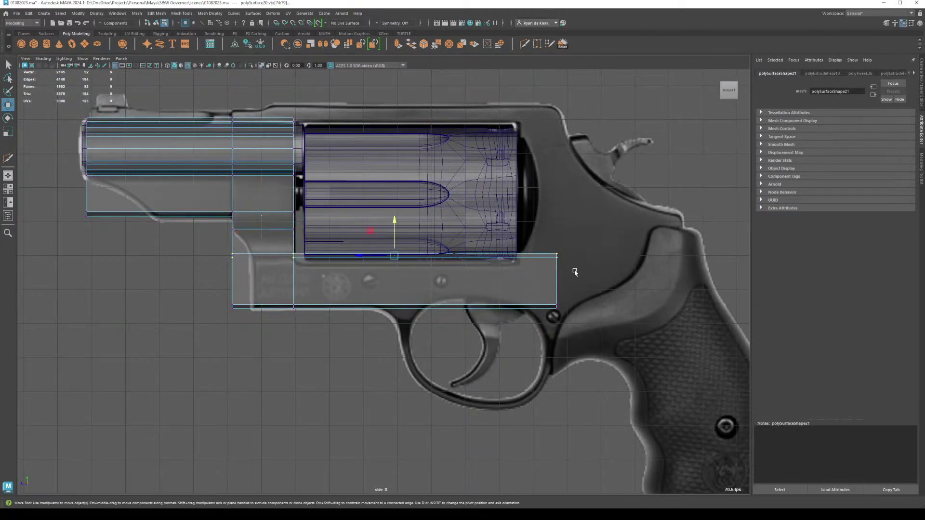
middle_click_drag(381, 235, 381, 245)
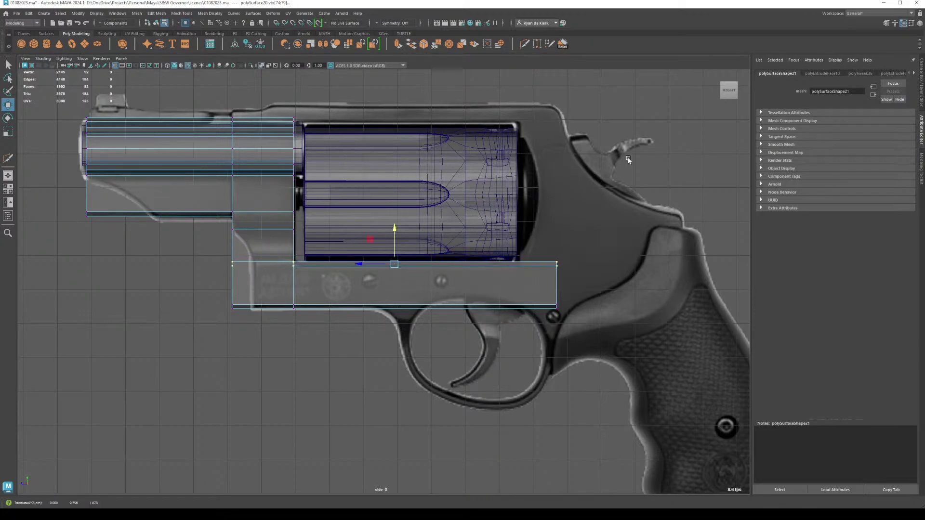
left_click(922, 131)
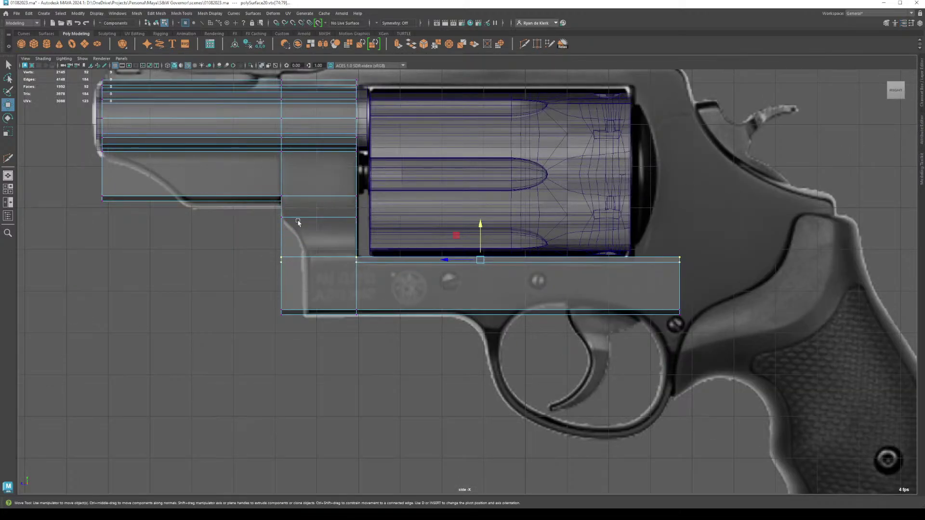
scroll(303, 248, "up", 3)
left_click_drag(272, 288, 332, 345)
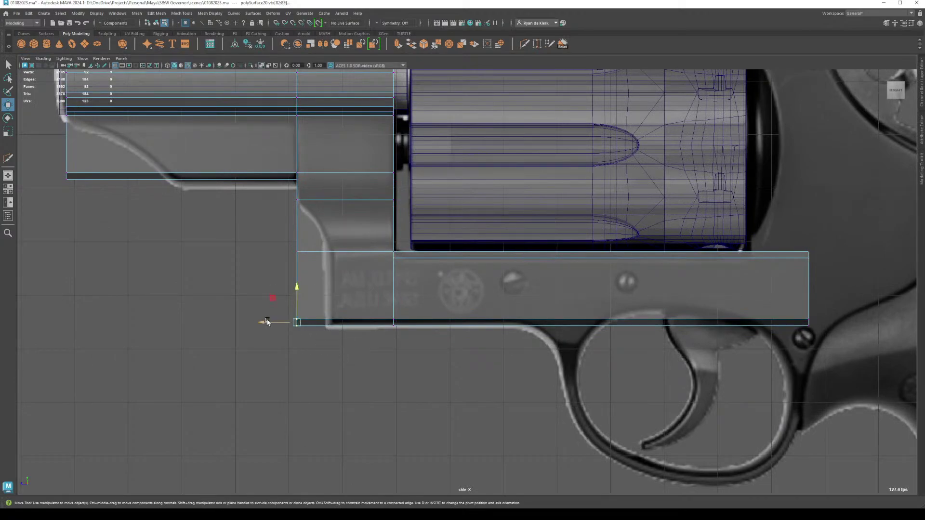
left_click_drag(268, 328, 297, 329)
mouse_move(301, 263)
left_mouse_down()
mouse_move(281, 240)
mouse_move(298, 265)
left_mouse_up()
key("ctrl+z")
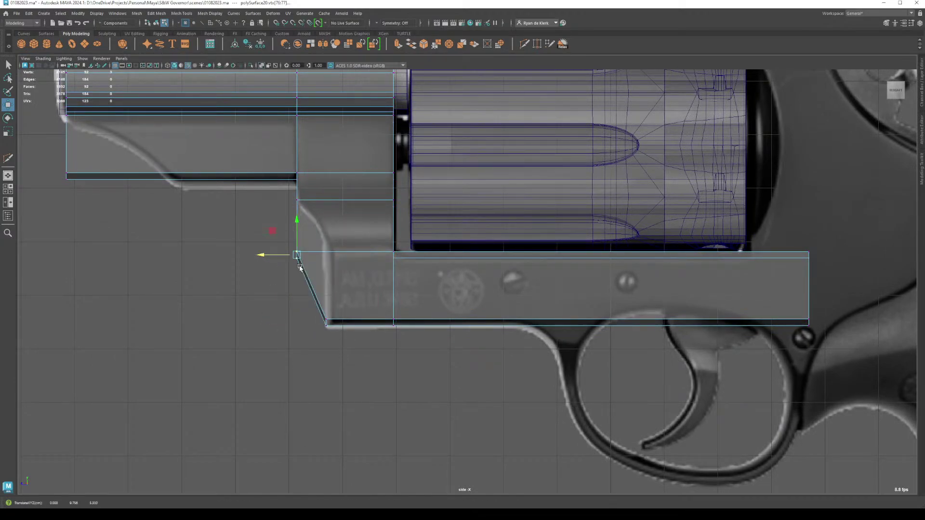
key("ctrl+z")
key("ctrl+z")
Step: Move the upper and lower front vertices of the lowest frame section back together to the frame's front edge in the side reference
left_click_drag(251, 245, 330, 341)
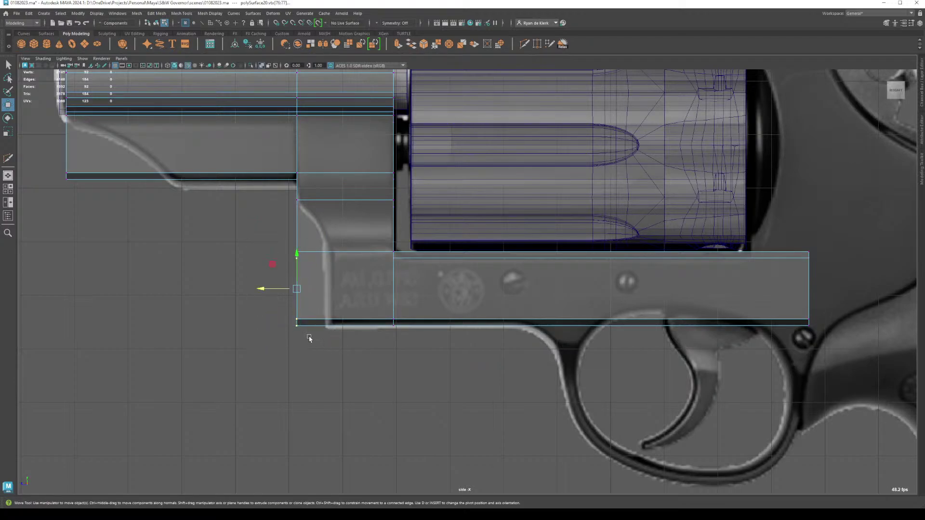
left_click_drag(263, 289, 292, 302)
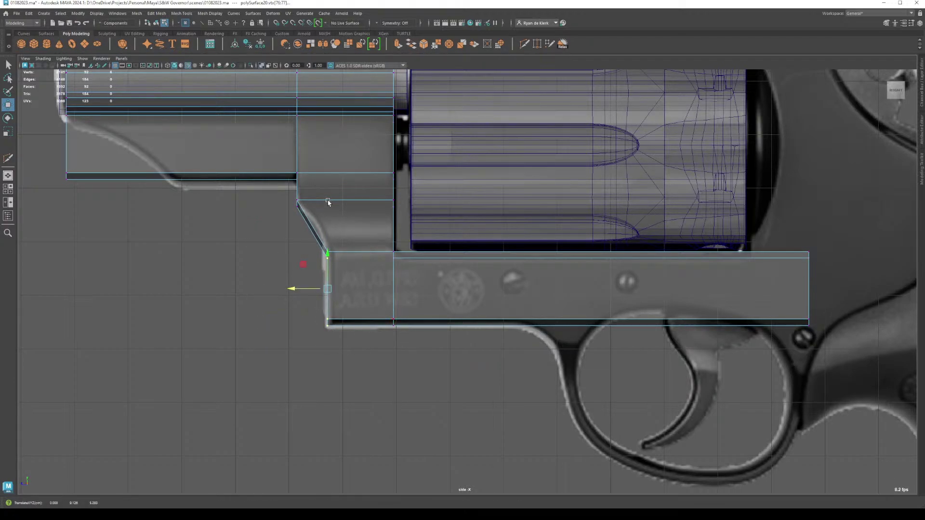
Step: Cut a horizontal edge loop through the barrel underlug, about midway between the barrel and the underlug's bottom edge
middle_click_drag(337, 207, 510, 309, "alt")
middle_click_drag(285, 218, 326, 264, "alt")
right_click_drag(326, 264, 424, 322, "alt")
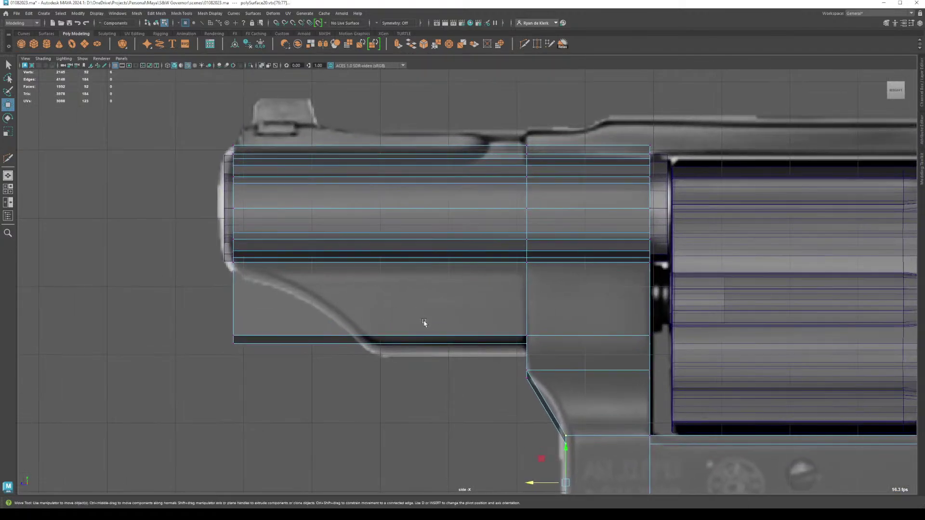
right_click_drag(306, 291, 247, 305, "shift")
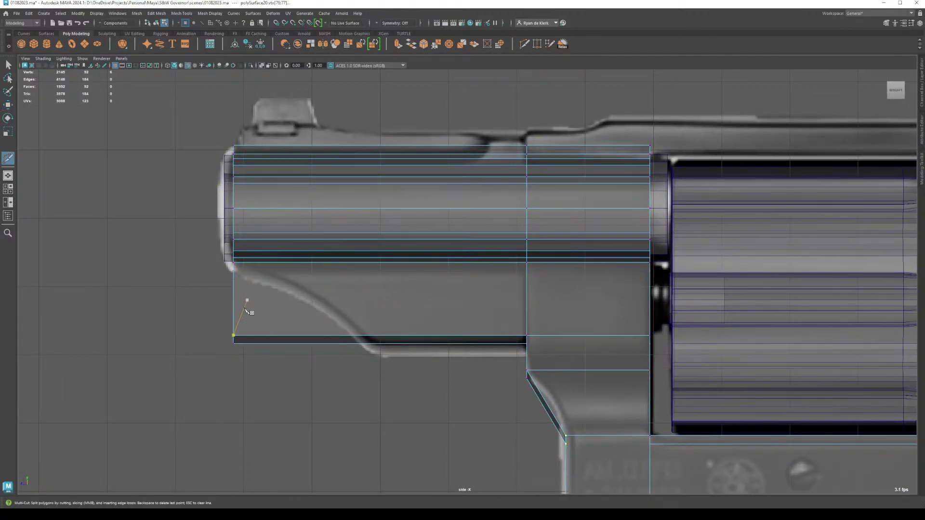
left_click(233, 299, "ctrl")
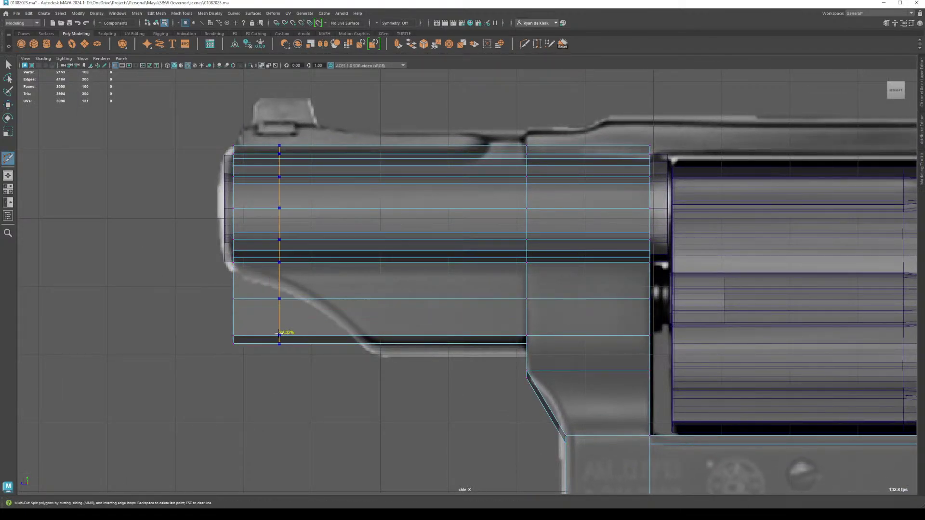
Step: Move the underlug's middle and bottom front vertices back so its front follows the sloping curve in the side reference
key("w")
left_click_drag(209, 288, 275, 373)
left_click_drag(205, 321, 290, 340)
left_click_drag(341, 379, 345, 351)
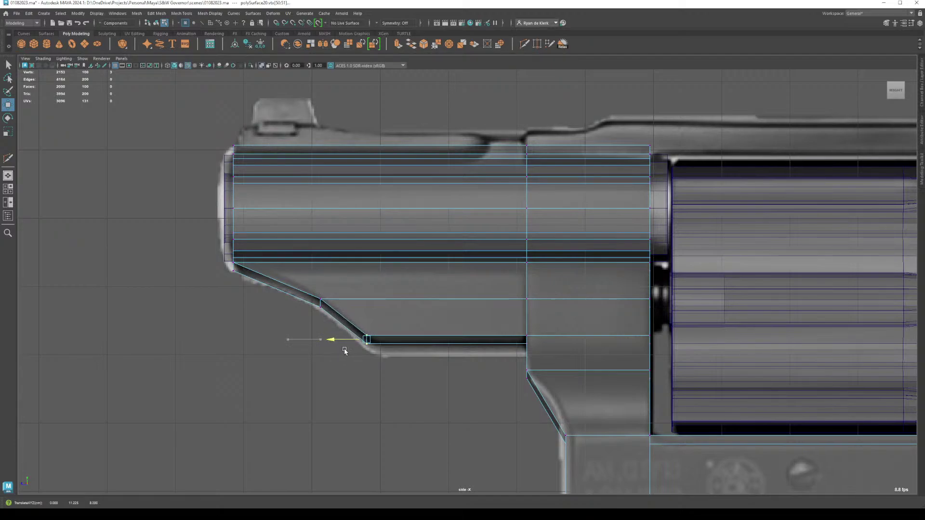
Step: Shift the vertical edge loop where the frame meets the barrel shroud slightly backward to match the seam in the side reference
left_click_drag(510, 362, 547, 398)
left_click_drag(509, 122, 538, 397)
left_click_drag(491, 261, 495, 265)
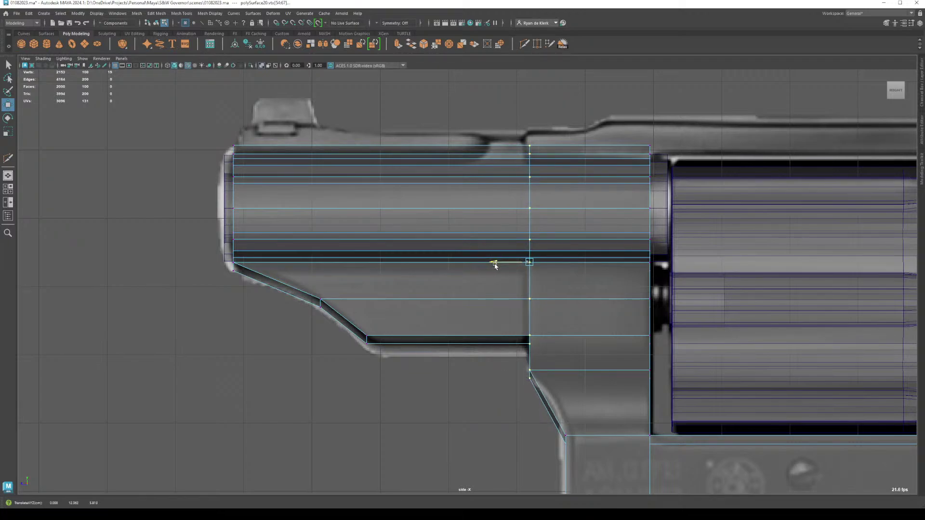
Step: Examine the reshaped shroud and frame in perspective and compare the area behind the cylinder with the side reference
left_click(7, 176)
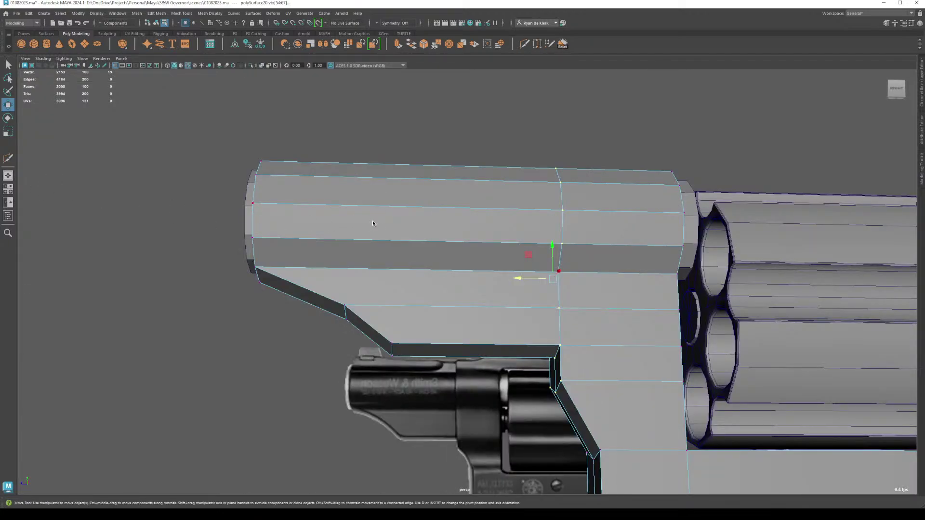
right_click_drag(373, 226, 407, 212)
left_click(335, 350)
mouse_move(342, 348)
left_mouse_down("alt")
mouse_move(469, 360)
mouse_move(427, 301)
mouse_move(355, 342)
mouse_move(397, 355)
mouse_move(429, 352)
mouse_move(351, 363)
mouse_move(341, 342)
left_mouse_up("alt")
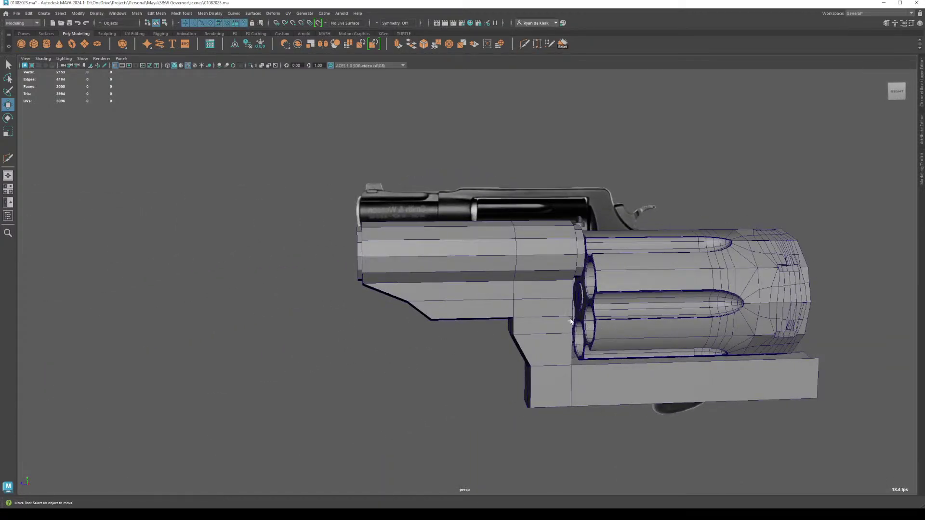
key("space")
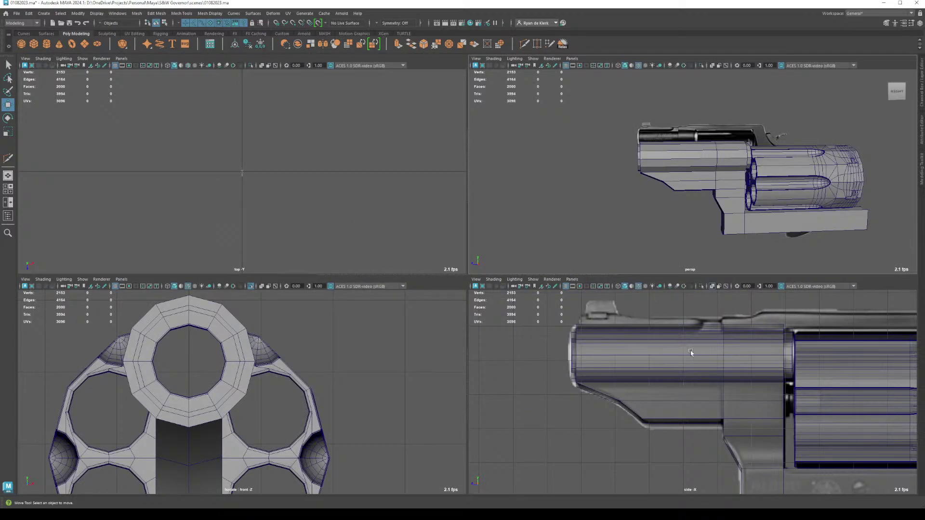
key("space")
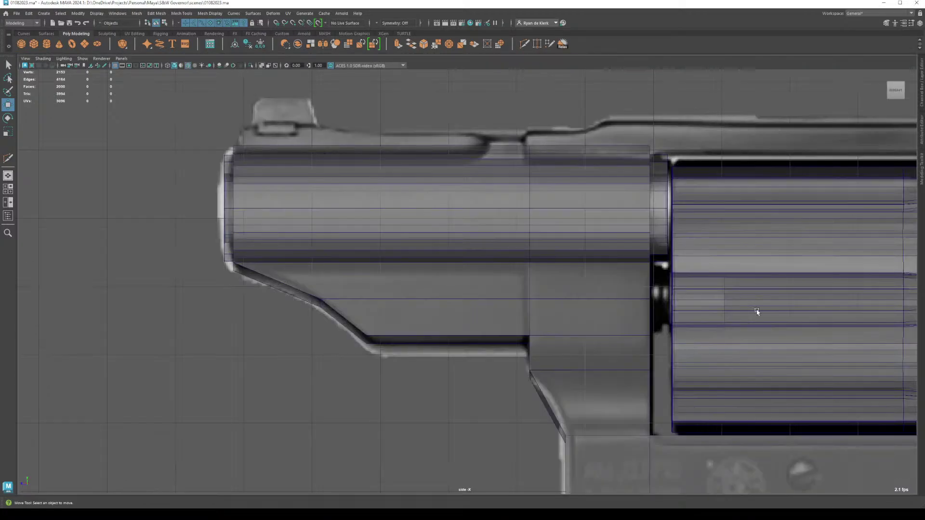
scroll(599, 363, "down", 5)
right_click_drag(620, 358, 658, 375, "alt")
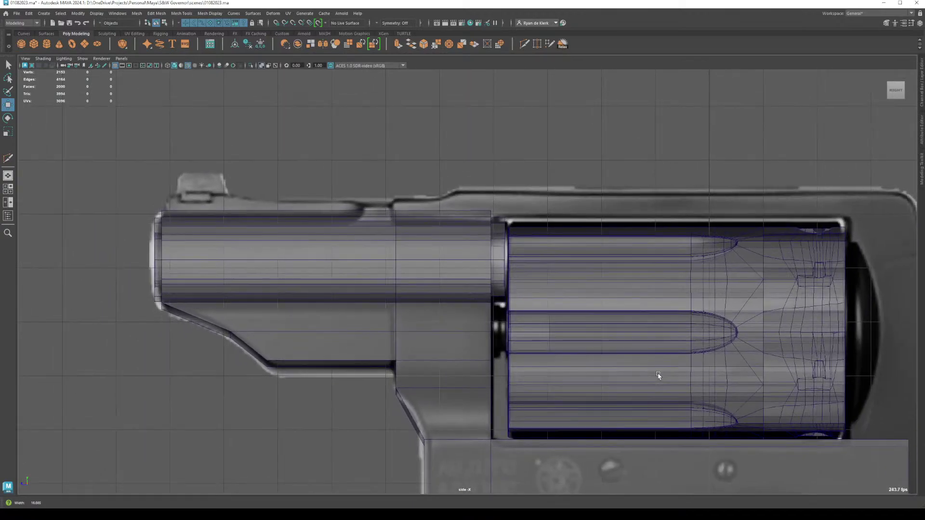
middle_click_drag(736, 379, 434, 289, "alt")
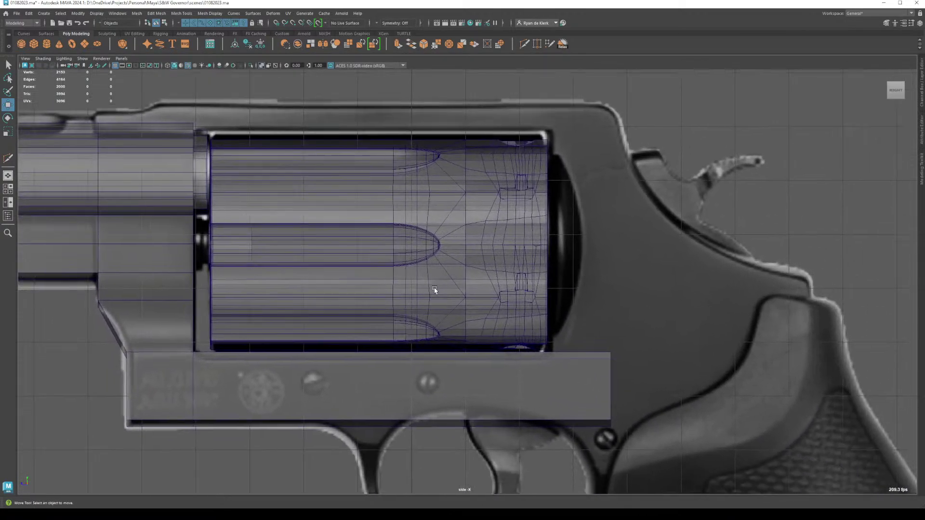
middle_click_drag(596, 373, 563, 322, "alt")
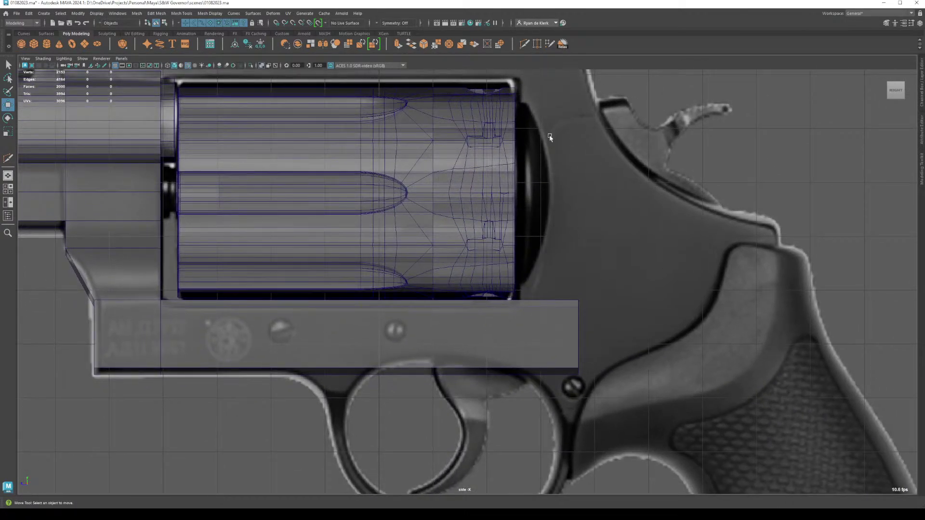
Step: Create a polygon cube, raise it to the cylinder's height, enlarge it and move it to the cylinder's rear end
left_click(34, 44)
scroll(386, 353, "down", 5)
left_click_drag(438, 448, 436, 206)
key("r")
left_click_drag(434, 243, 465, 248)
key("w")
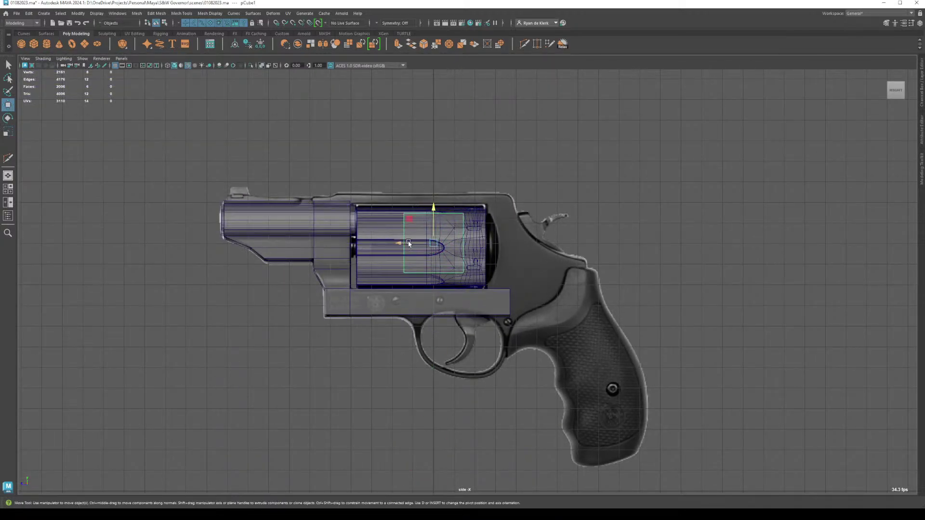
left_click_drag(396, 243, 447, 245)
Step: Smooth the cube into a sphere with 2 divisions
right_click_drag(467, 141, 458, 185, "shift")
scroll(526, 264, "up", 3)
scroll(526, 264, "up", 1)
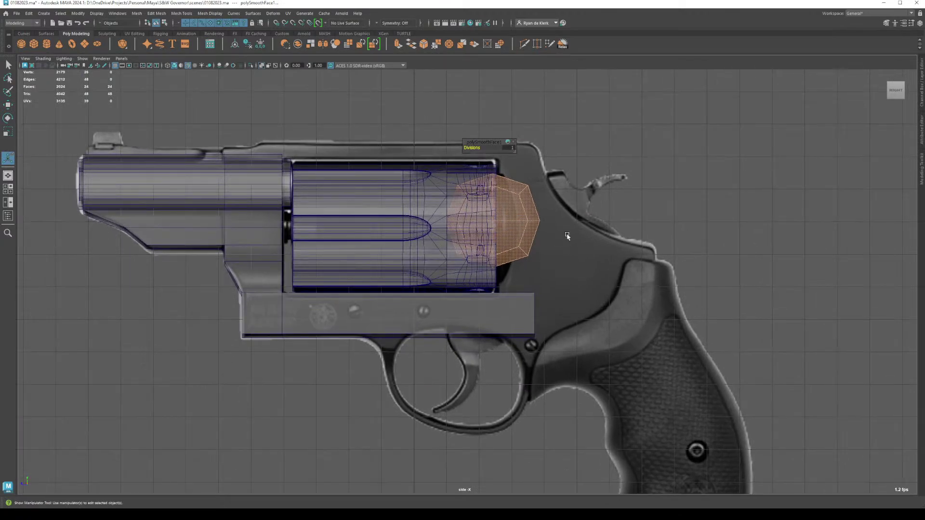
middle_click_drag(534, 226, 467, 288, "alt")
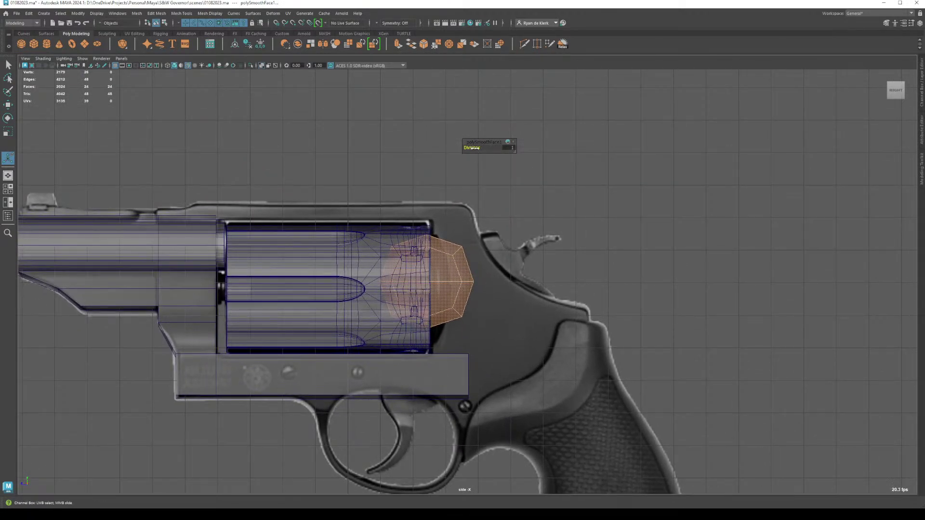
left_click_drag(475, 148, 481, 148)
key("w")
left_click(473, 196)
Step: Enlarge the sphere uniformly toward the height of the rounded recoil shield in the side reference and lower it slightly
left_click(439, 281)
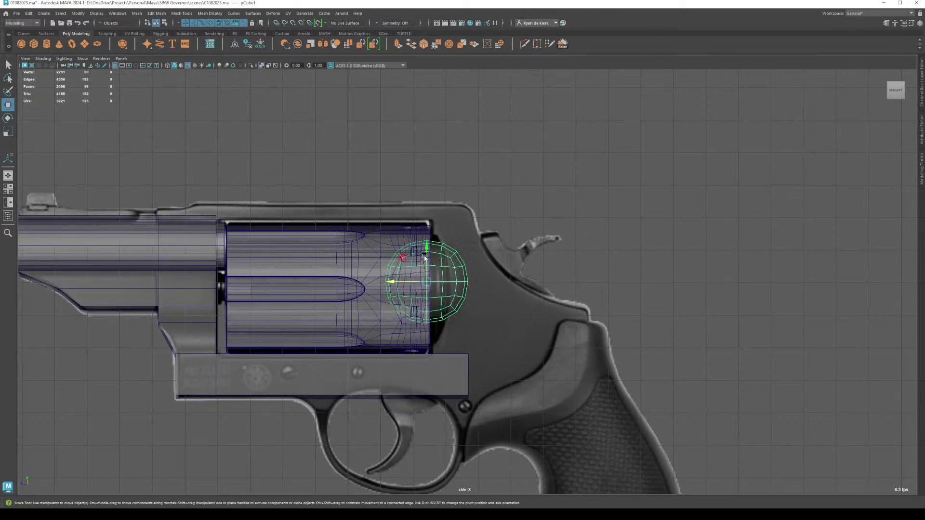
scroll(306, 268, "up", 4)
key("r")
left_click_drag(391, 282, 401, 275)
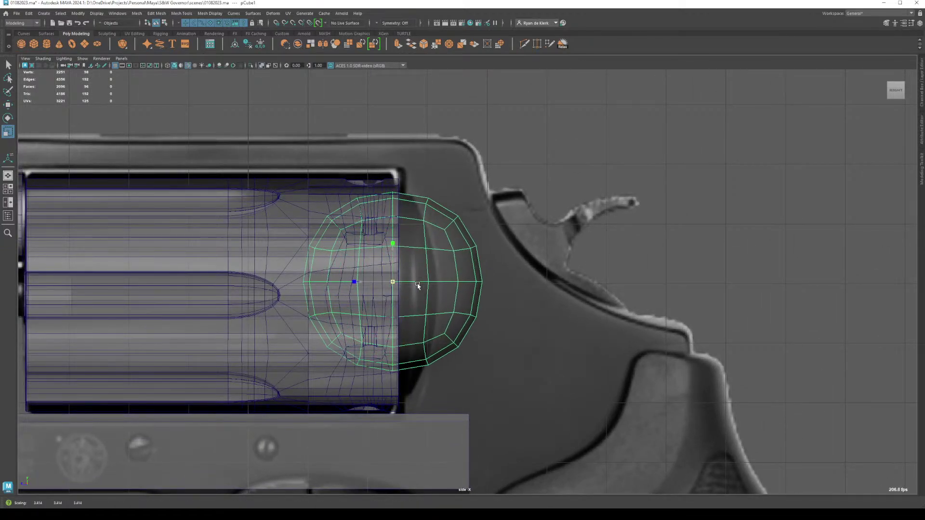
key("w")
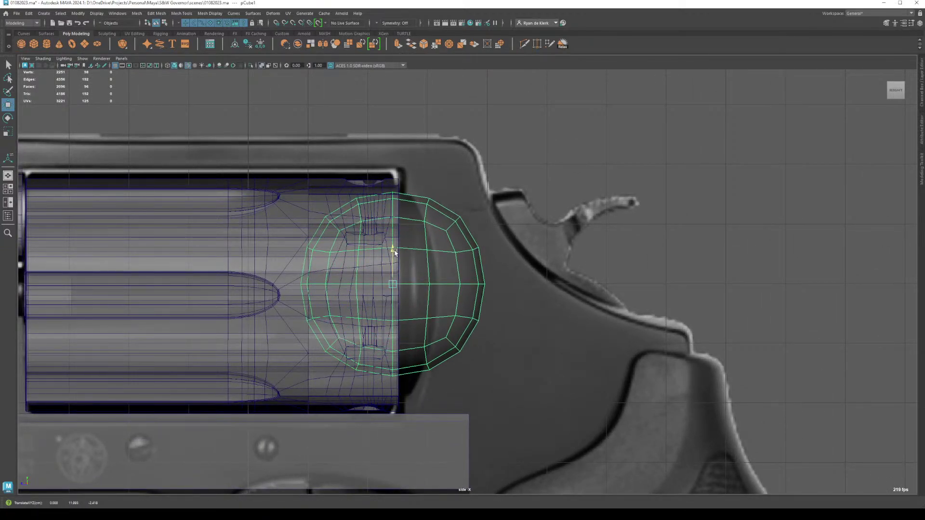
Step: Align the sphere vertically with the cylinder's centre, judging from the rear in the perspective view
key("space")
key("space")
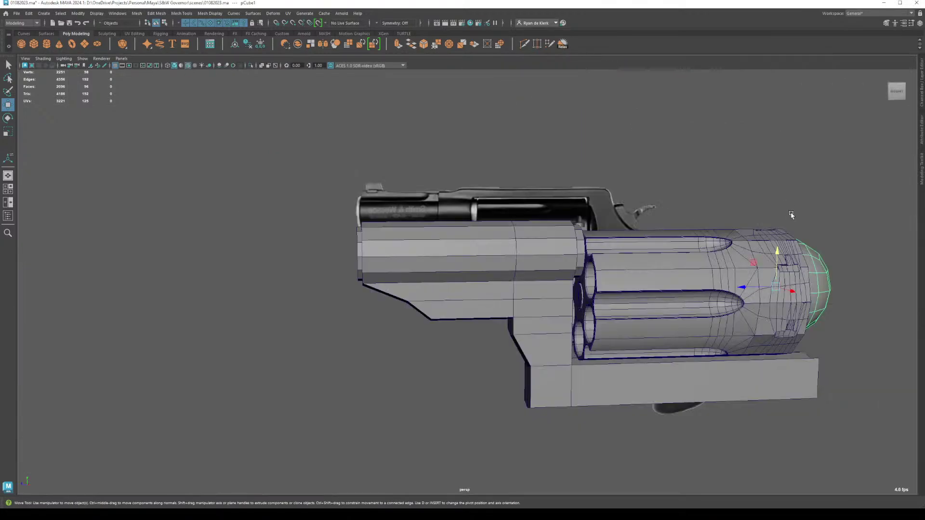
left_click_drag(790, 215, 699, 215, "alt")
left_click_drag(698, 267, 698, 236)
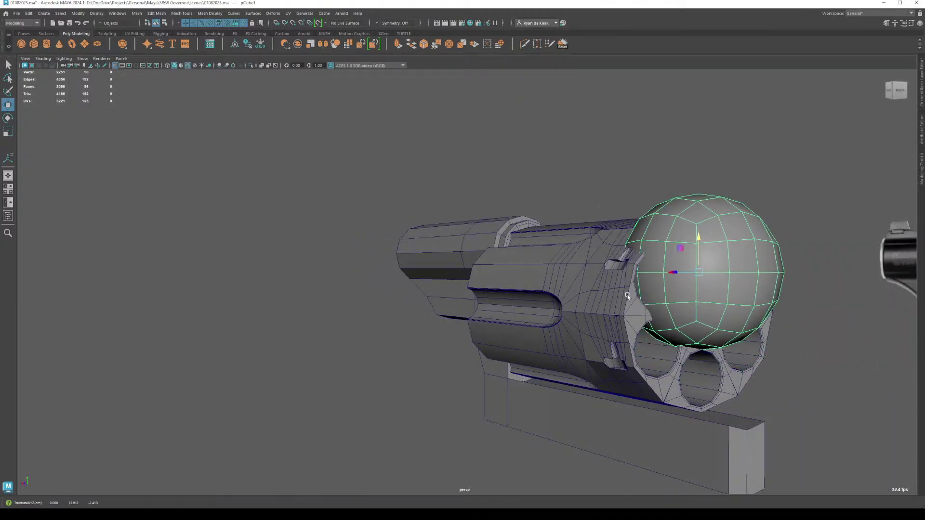
left_click_drag(625, 316, 589, 305)
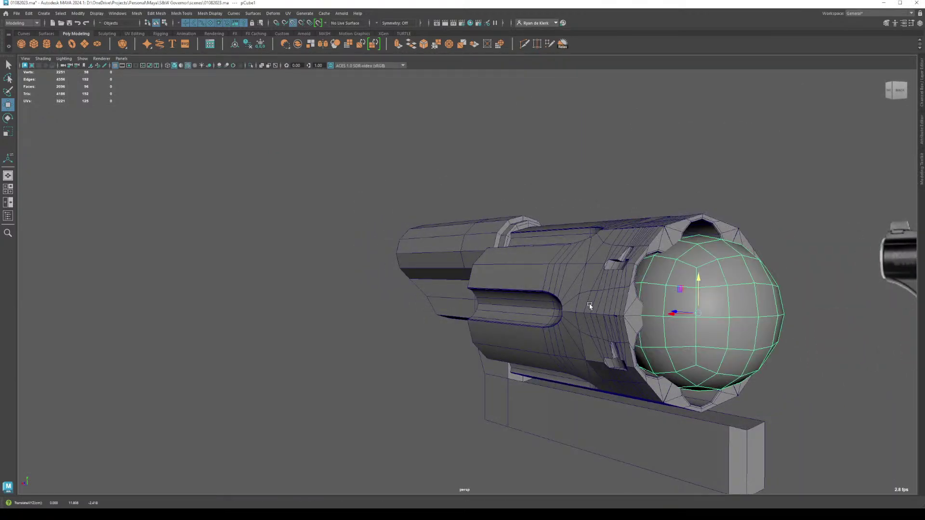
Step: Enlarge the sphere slightly, flatten it along the barrel axis and shift it back to fit the recoil shield's curve in the side reference
left_click(8, 189)
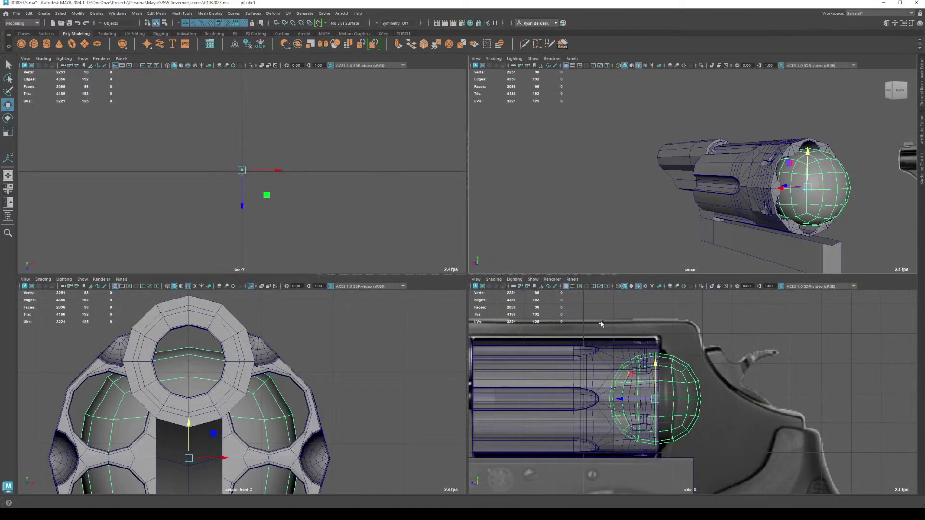
key("space")
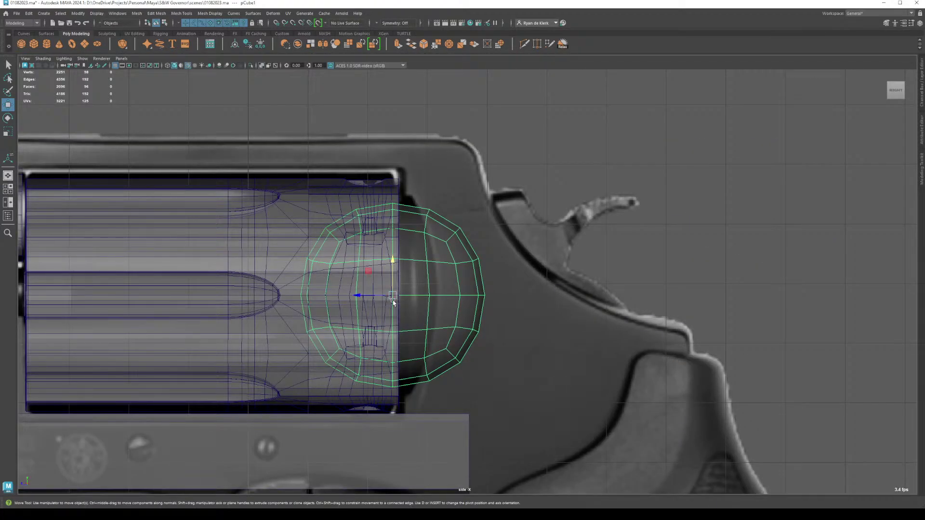
key("r")
mouse_move(393, 295)
left_mouse_down()
mouse_move(382, 296)
mouse_move(407, 303)
mouse_move(371, 295)
mouse_move(379, 302)
left_mouse_up()
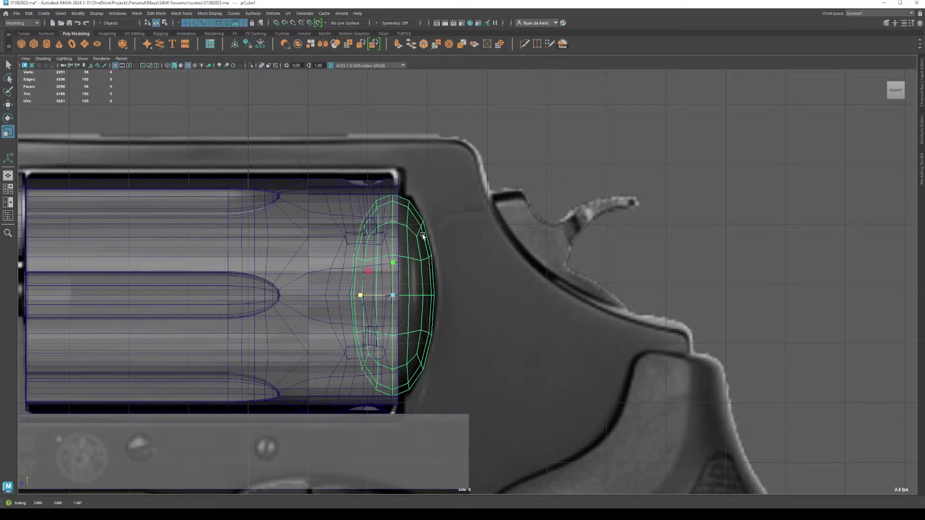
key("w")
left_click_drag(361, 295, 374, 298)
key("r")
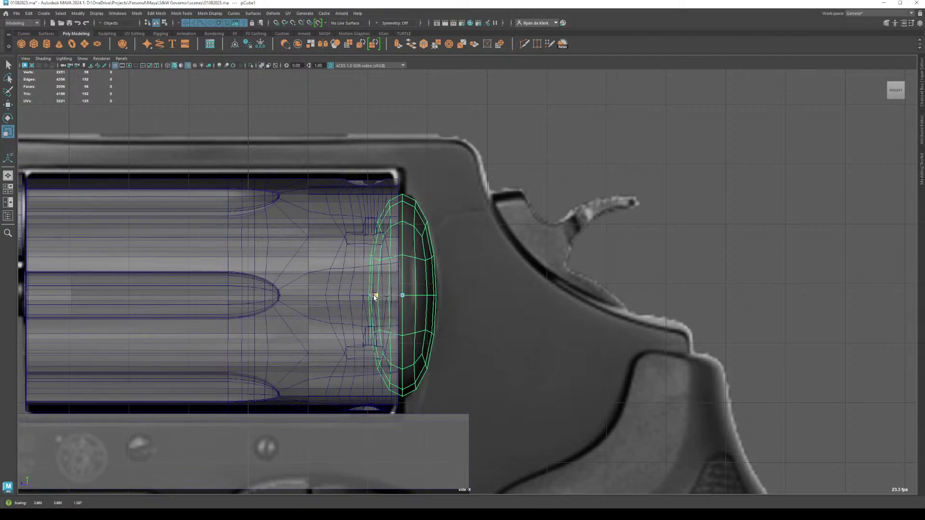
left_click(8, 176)
mouse_move(748, 273)
left_mouse_down("alt")
mouse_move(724, 282)
mouse_move(711, 270)
mouse_move(687, 277)
mouse_move(759, 285)
left_mouse_up("alt")
key("f")
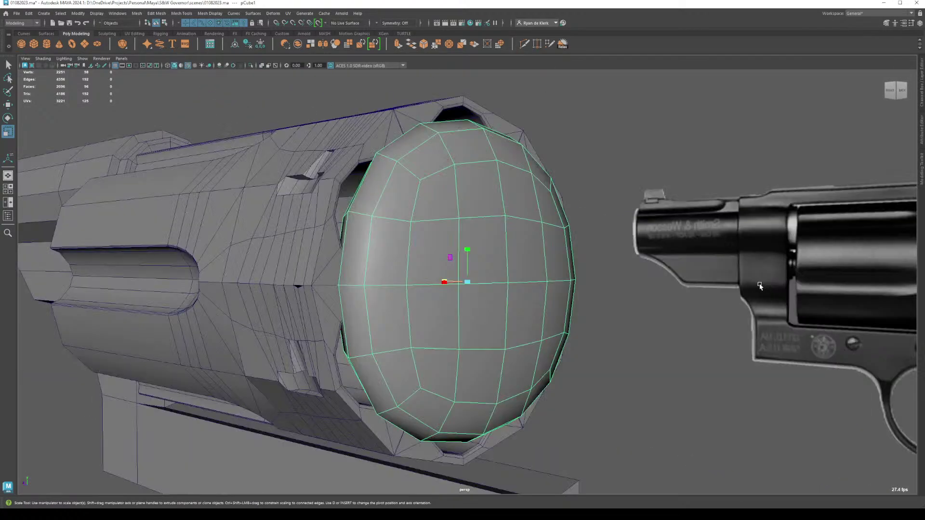
Step: Isolate the flattened sphere and delete the faces of its front half, on the side facing the cylinder
left_click_drag(541, 259, 580, 262, "alt")
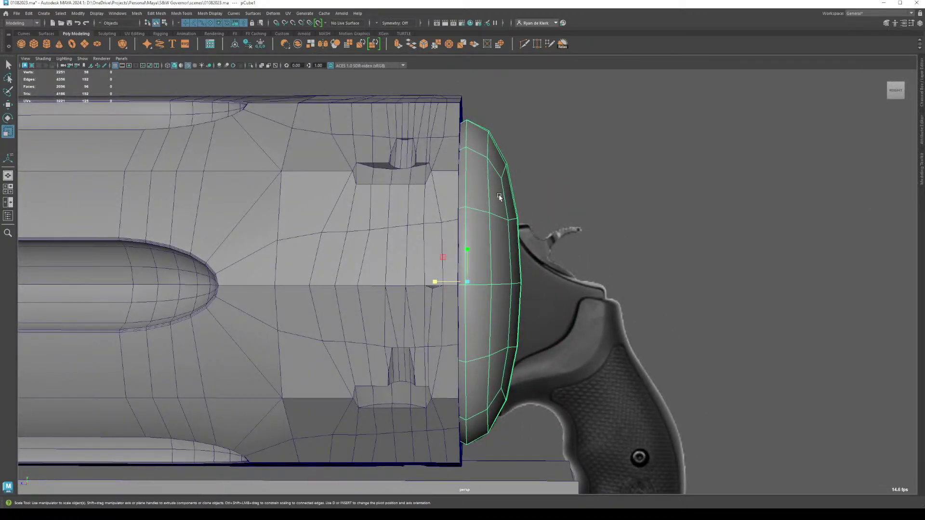
key("ctrl+1")
right_click_drag(482, 162, 482, 174)
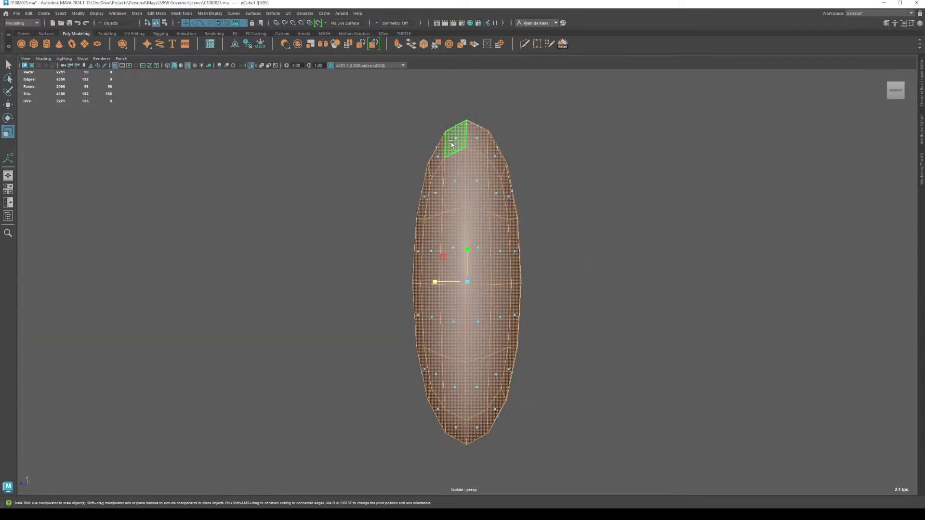
left_click(453, 143)
double_click(456, 183, "shift")
key("Delete")
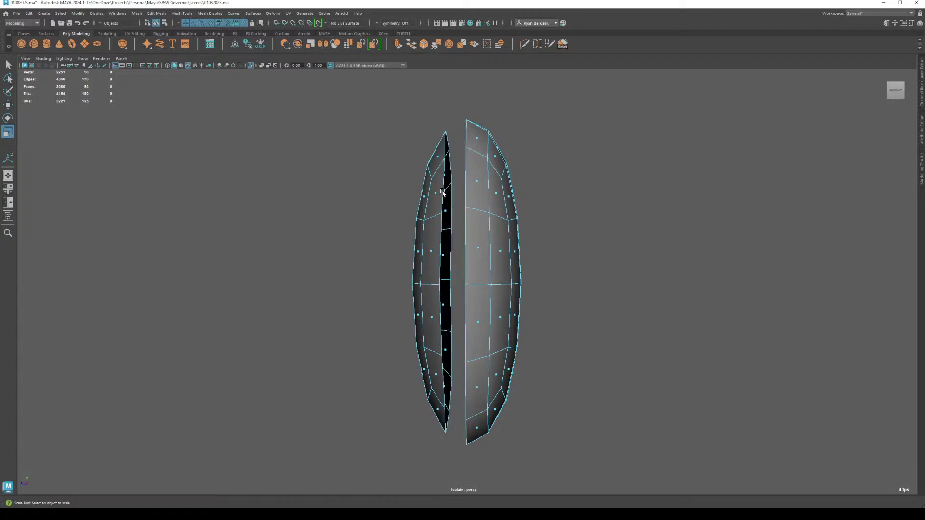
double_click(436, 191)
key("Delete")
Step: Extrude the open border edge loop of the half dome and scale it inward to form a flat ring on the front side
right_click_drag(461, 167, 464, 151)
key("F10")
double_click(465, 154)
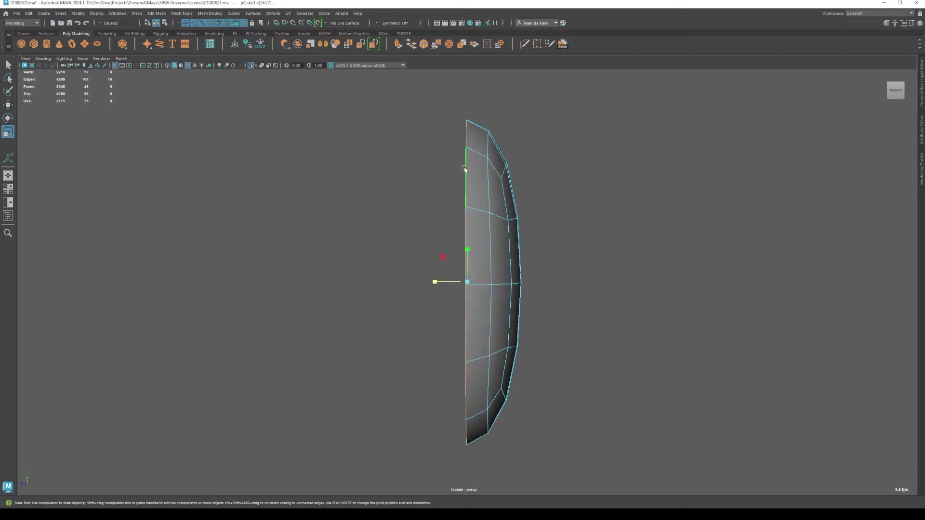
left_click_drag(465, 154, 496, 215, "alt")
mouse_move(626, 155)
right_mouse_down("shift")
mouse_move(624, 218)
mouse_move(626, 155)
right_mouse_up("shift")
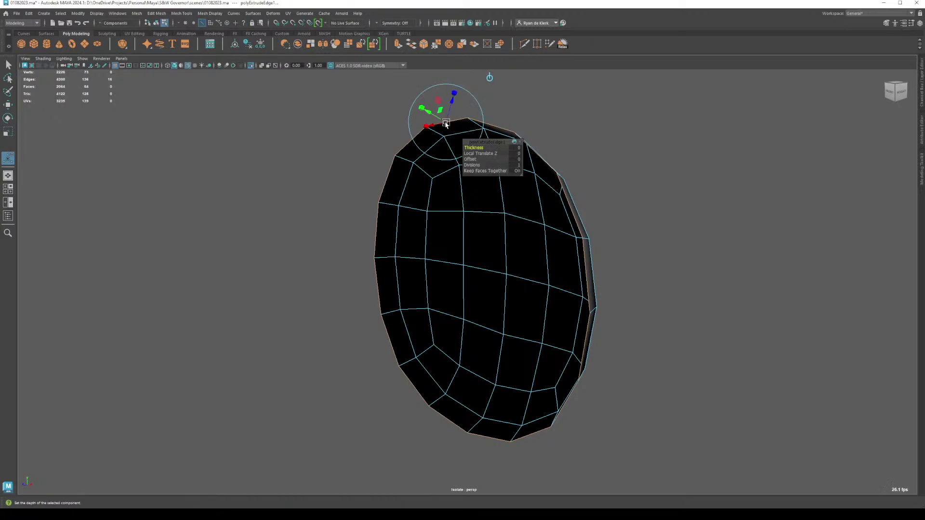
key("r")
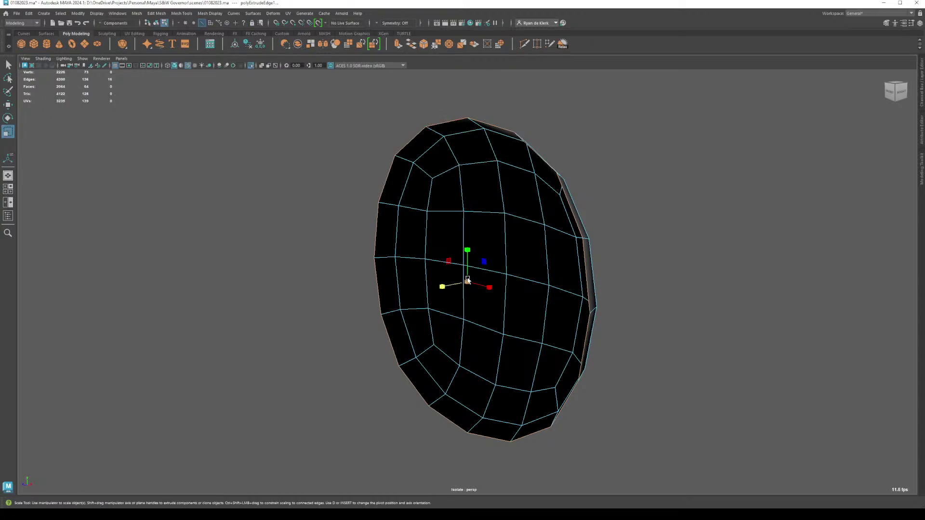
left_click_drag(467, 280, 386, 267)
left_click_drag(405, 268, 463, 261, "alt")
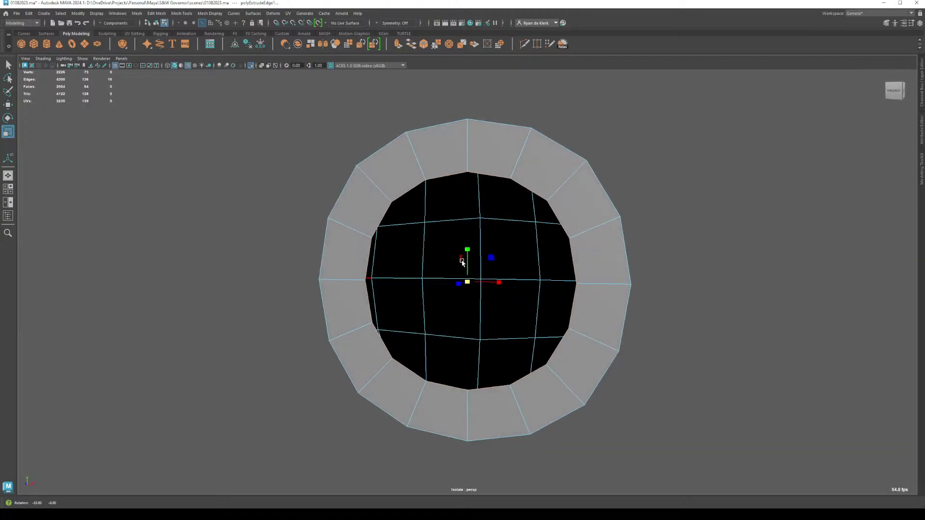
Step: Circularize the ring's inner border, the dome's outer rim and the first edge loop on the curved side
right_click(528, 165, "shift")
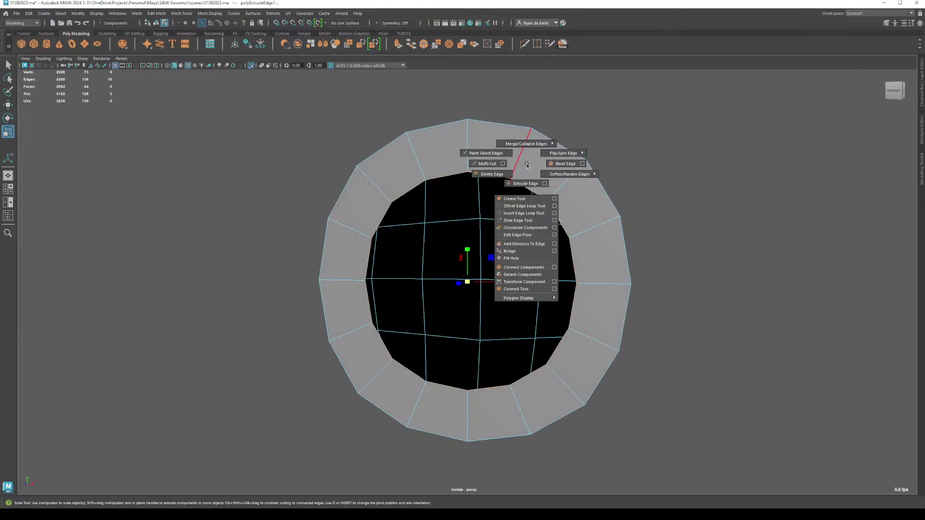
left_click(498, 45)
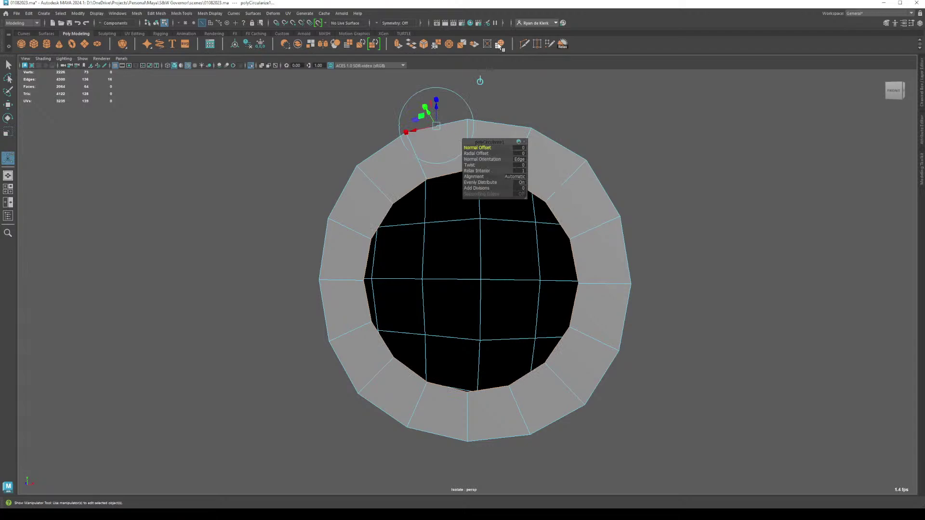
double_click(507, 124)
left_click(499, 45)
left_click_drag(597, 195, 466, 201, "alt")
double_click(419, 165)
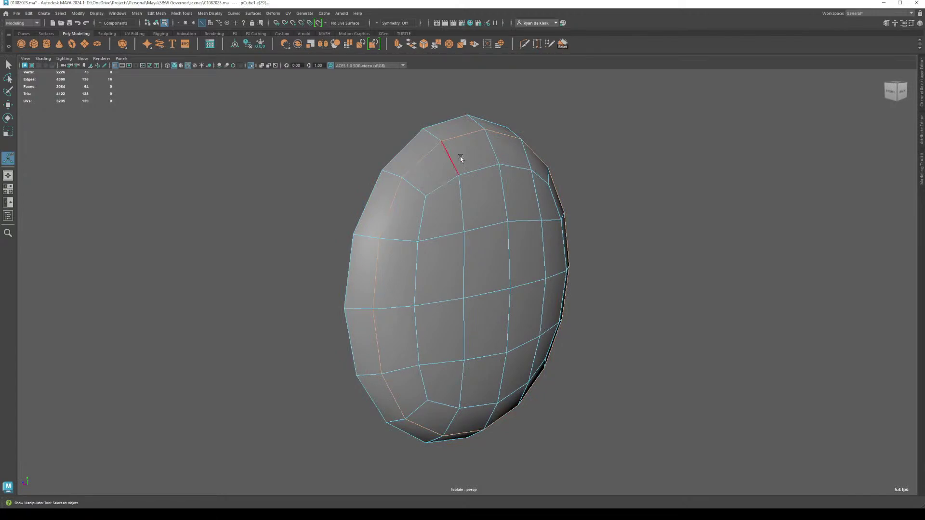
left_click(499, 44)
Step: Select the complete second edge loop in from the rim on the curved side and circularize it
left_click(448, 189)
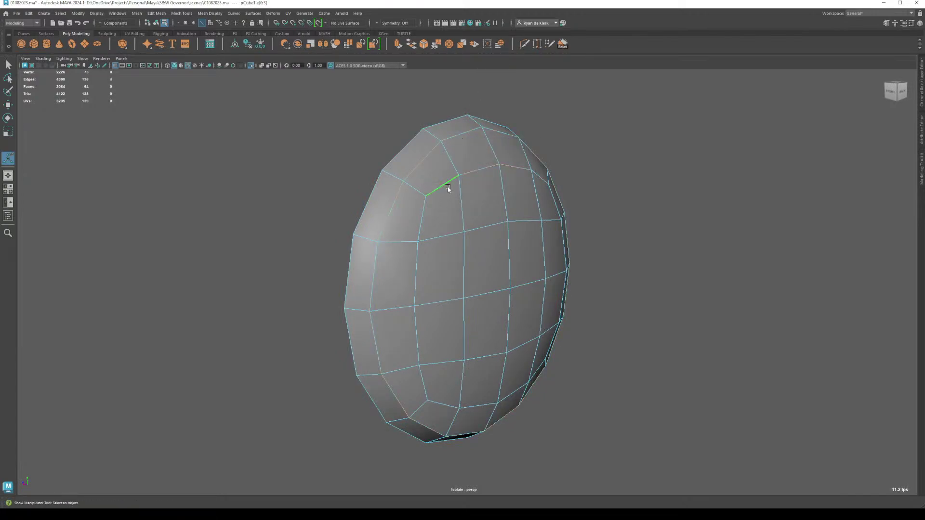
double_click(424, 216, "shift")
left_click_drag(511, 401, 558, 343, "alt")
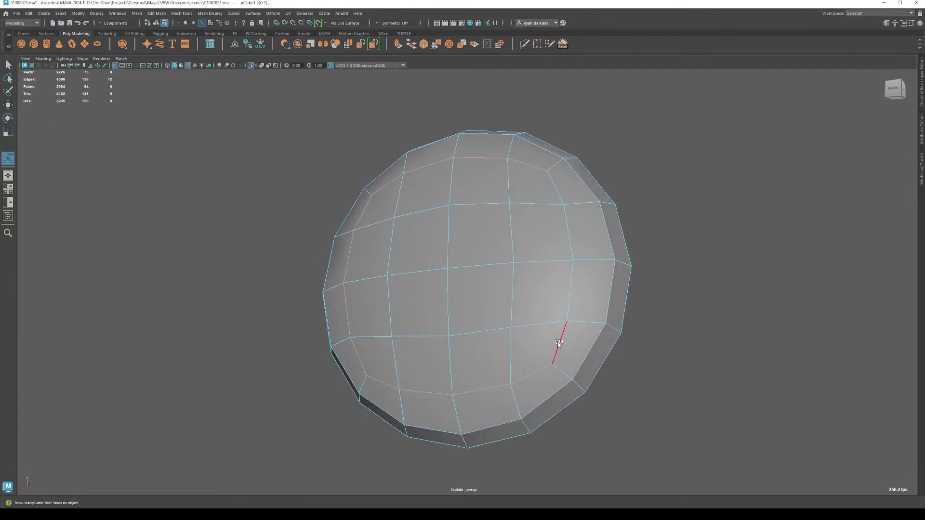
left_click(499, 45)
left_click_drag(473, 291, 502, 306, "alt")
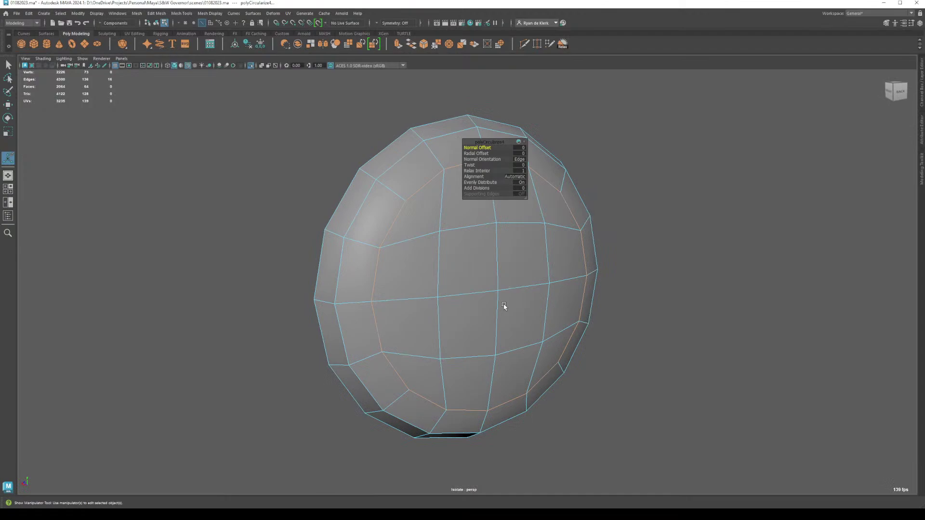
Step: Circularize the square edge loop around the centre of the curved side
left_click(472, 223)
left_click(518, 344, "shift")
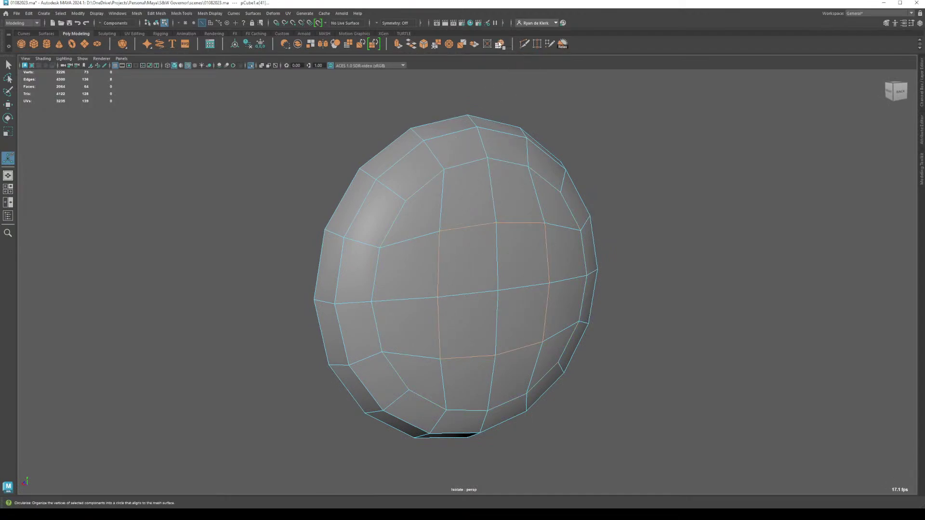
left_click(500, 44)
Step: Fill the open hole inside the flat ring using its inner border edge loop
left_click_drag(531, 246, 642, 246, "alt")
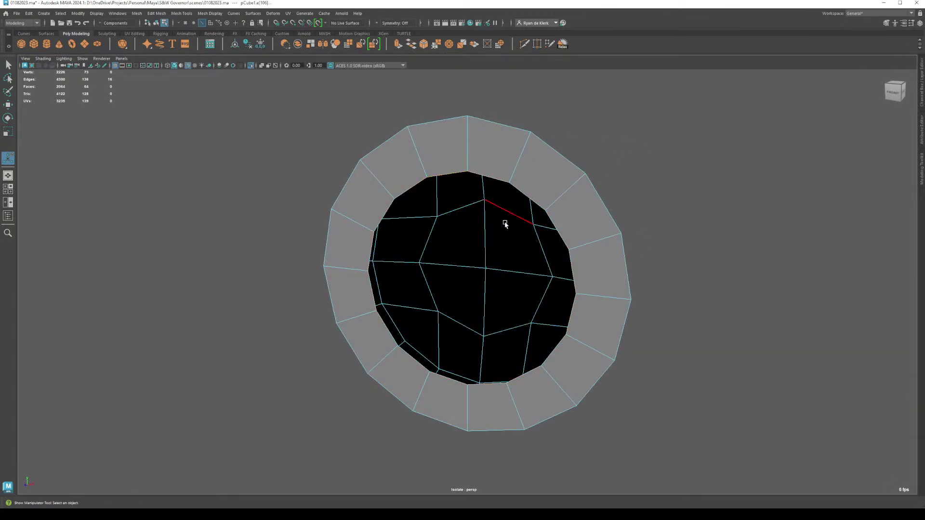
right_click_drag(480, 168, 473, 262, "shift")
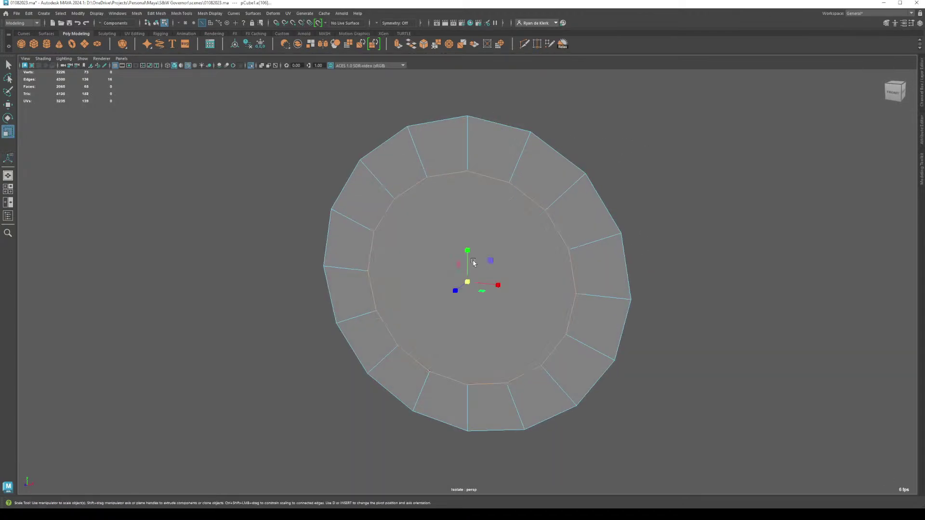
right_click_drag(476, 228, 471, 248)
Step: Split the flat cap face with one horizontal and one vertical Multi-Cut line crossing at its centre
left_click(469, 273)
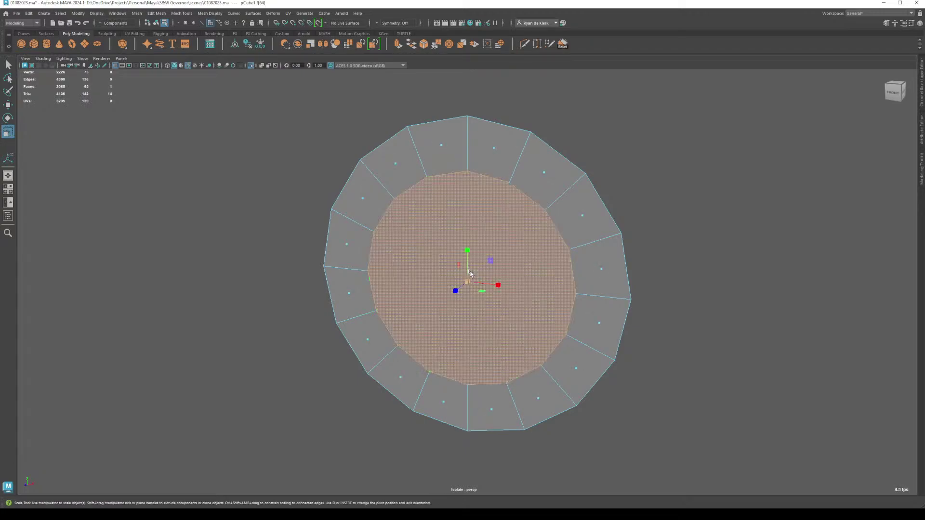
right_click_drag(482, 216, 481, 215)
left_click_drag(482, 217, 489, 250, "alt")
right_click_drag(438, 228, 395, 229, "shift")
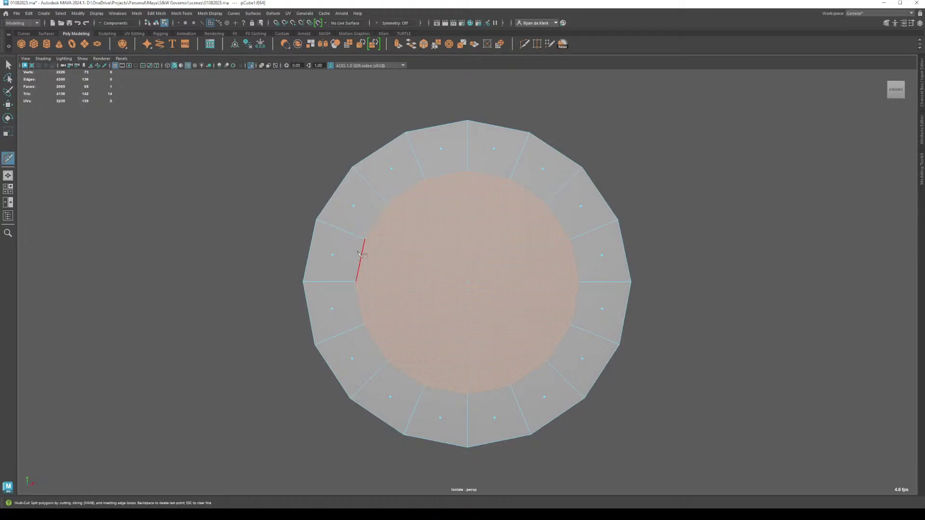
left_click(356, 280)
left_click(578, 281)
right_click(584, 312)
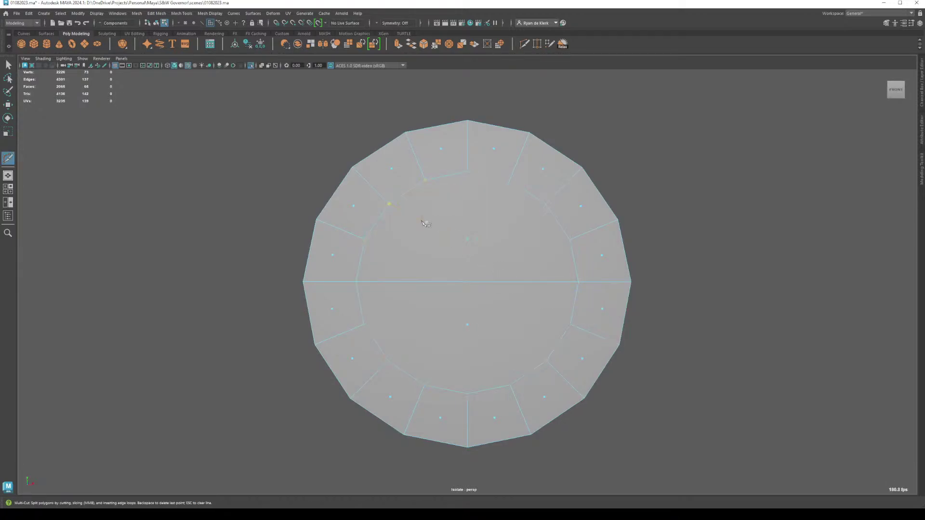
key("Return")
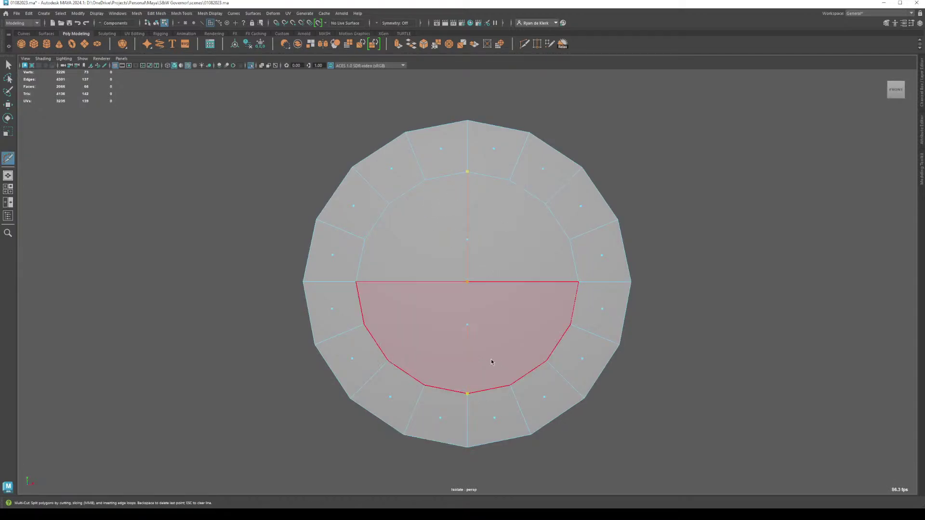
left_click_drag(489, 362, 496, 367, "alt")
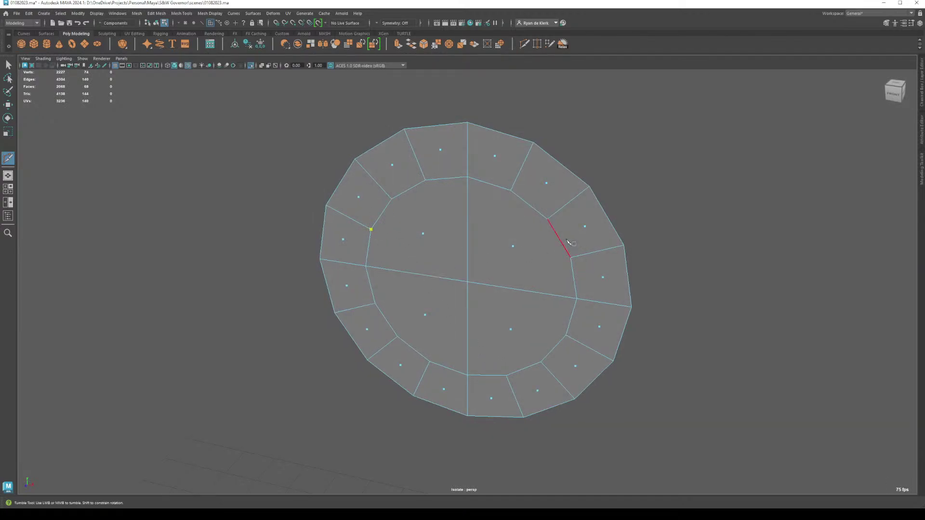
Step: Cut four more horizontal edges across the cap between opposite ring vertices, two above and two below the centre line
key("Return")
left_click(391, 199)
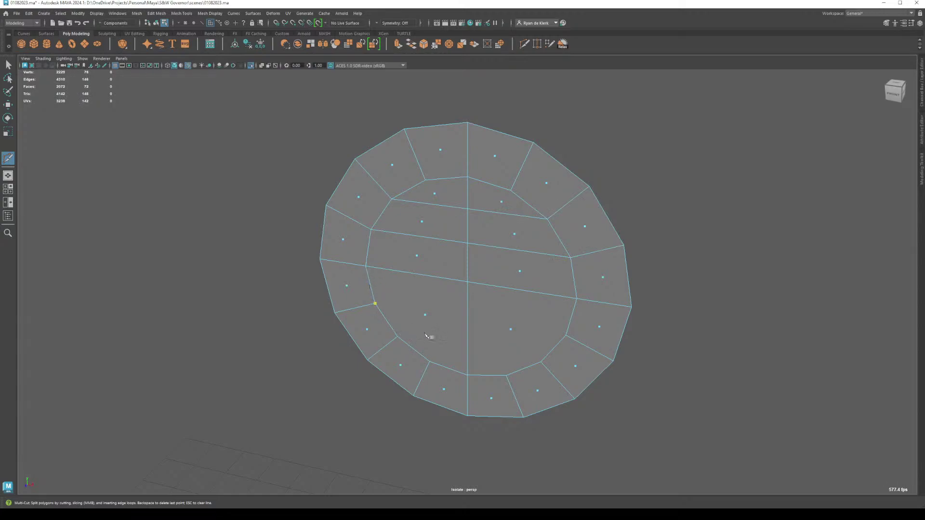
left_click(567, 335)
key("Return")
left_click(397, 336)
left_click(541, 362)
key("w")
Step: Bevel the outer rim edge loop of the recoil shield with a fraction of 0.12 and an increased segment count
left_click_drag(559, 331, 474, 328, "alt")
right_click_drag(513, 208, 512, 176)
double_click(498, 199)
left_click_drag(550, 230, 488, 229, "alt")
key("ctrl+b")
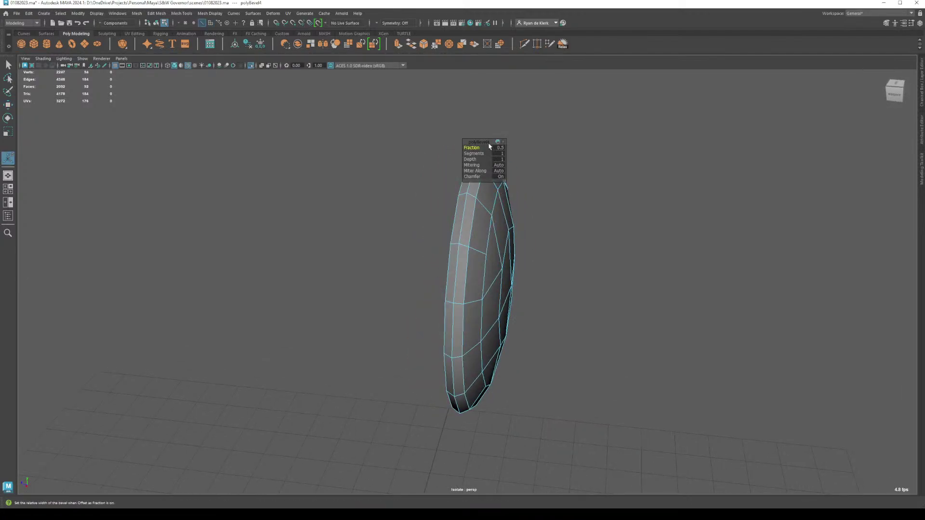
left_click_drag(475, 147, 459, 152)
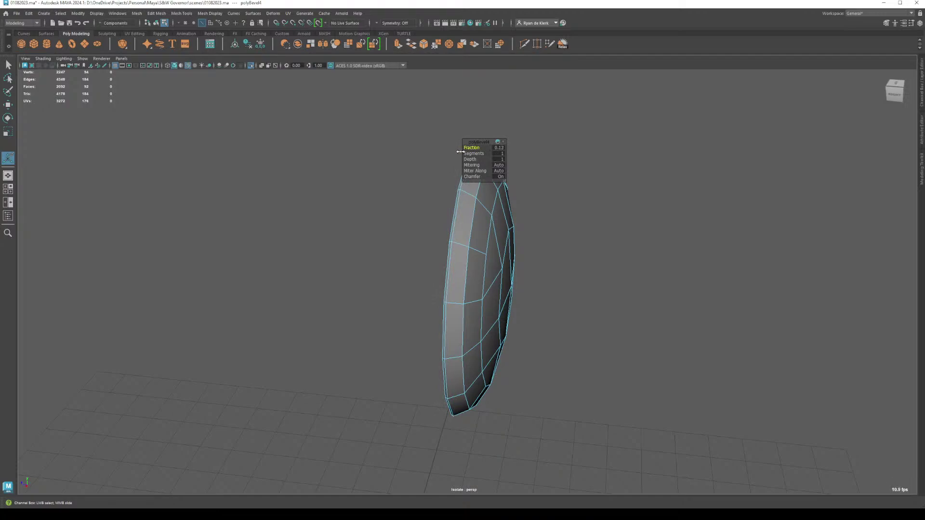
left_click_drag(423, 197, 448, 196, "alt")
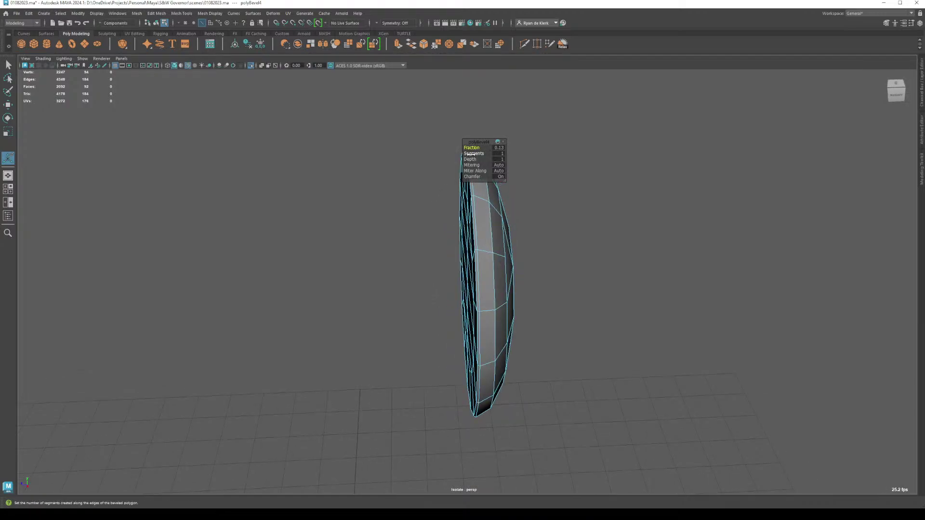
right_click_drag(495, 244, 557, 255)
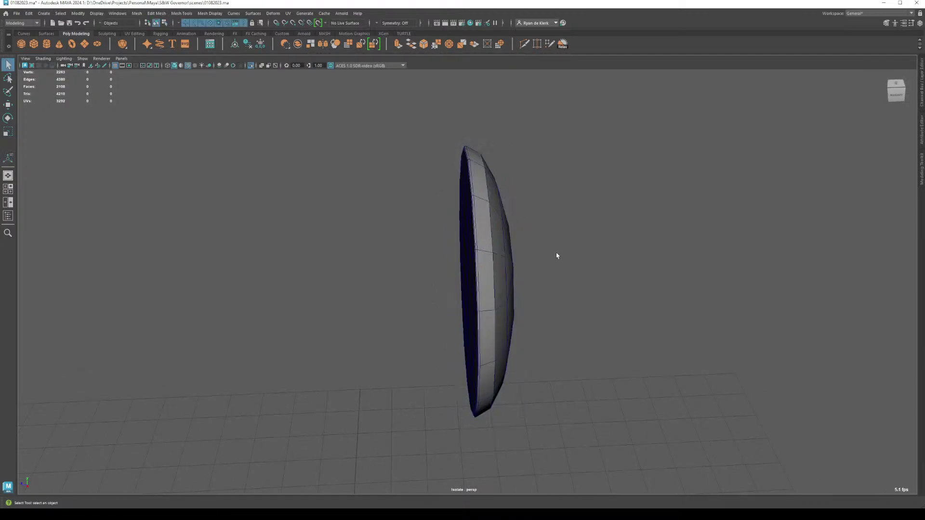
mouse_move(556, 255)
left_mouse_down("alt")
mouse_move(530, 258)
mouse_move(479, 208)
mouse_move(441, 239)
mouse_move(545, 245)
left_mouse_up("alt")
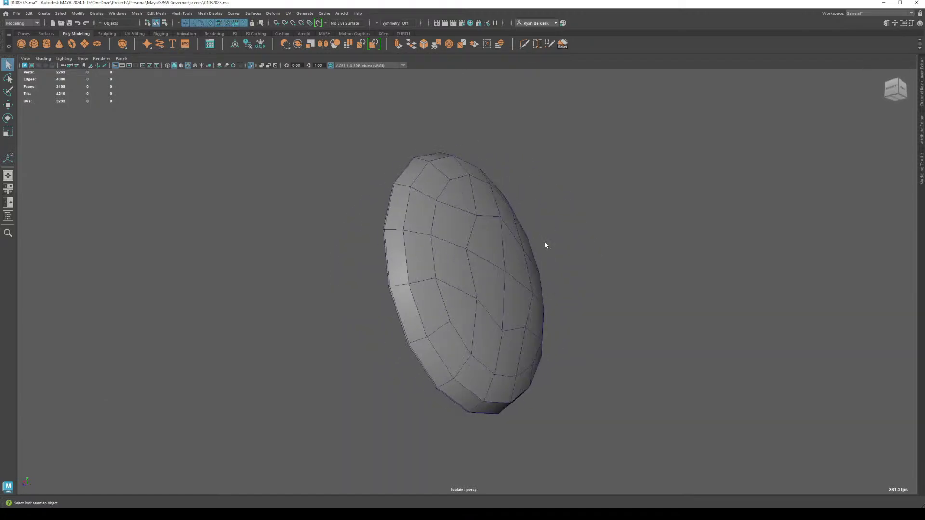
Step: Leave the isolated view to show the recoil shield behind the cylinder together with the other revolver parts
key("alt+Tab")
left_click(643, 85)
key("ctrl+1")
left_click_drag(588, 259, 529, 303, "alt")
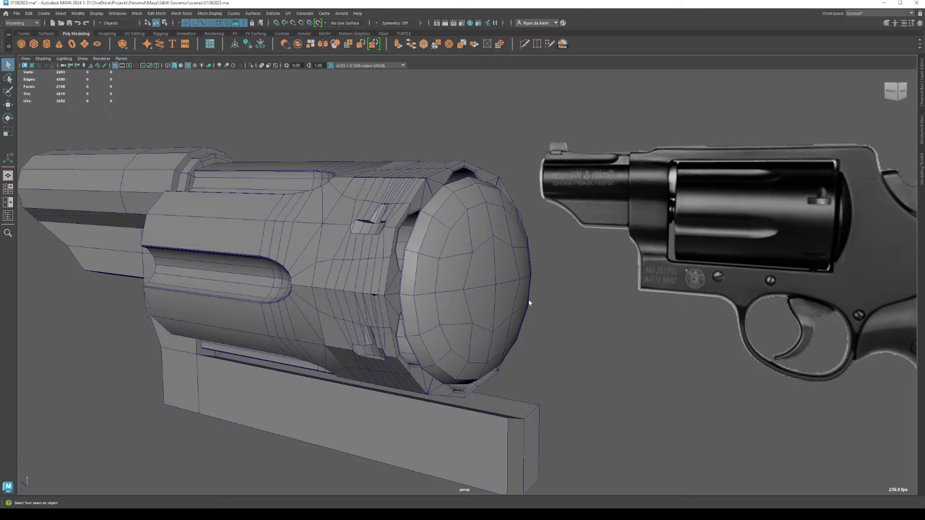
Step: Examine the barrel and frame from the front, then open sw-governor-162410.png from the S&W Governor folder in File Explorer for comparison
mouse_move(322, 291)
left_mouse_down("alt")
mouse_move(376, 285)
mouse_move(506, 308)
mouse_move(320, 320)
mouse_move(482, 328)
mouse_move(336, 301)
left_mouse_up("alt")
scroll(526, 326, "down", 5)
mouse_move(436, 313)
left_mouse_down("alt")
mouse_move(327, 313)
mouse_move(465, 326)
mouse_move(523, 309)
mouse_move(437, 316)
left_mouse_up("alt")
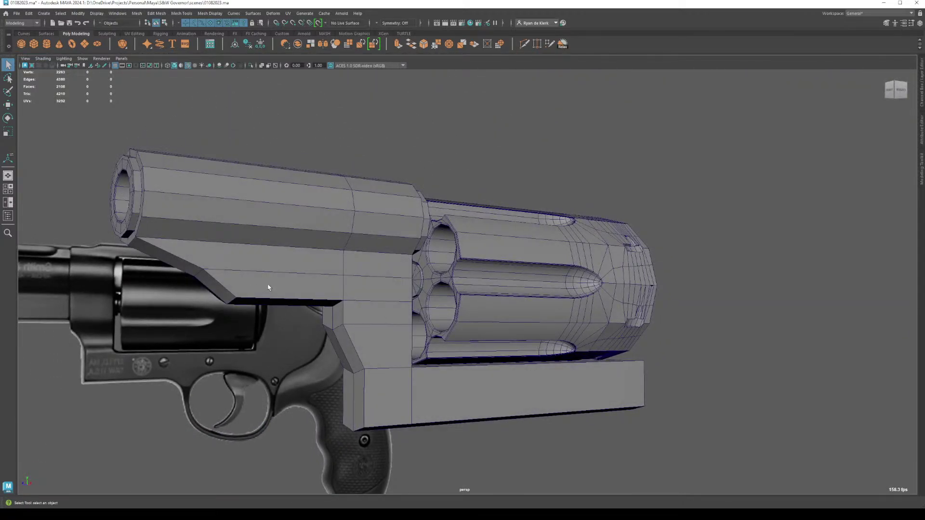
left_click_drag(309, 296, 440, 293, "alt")
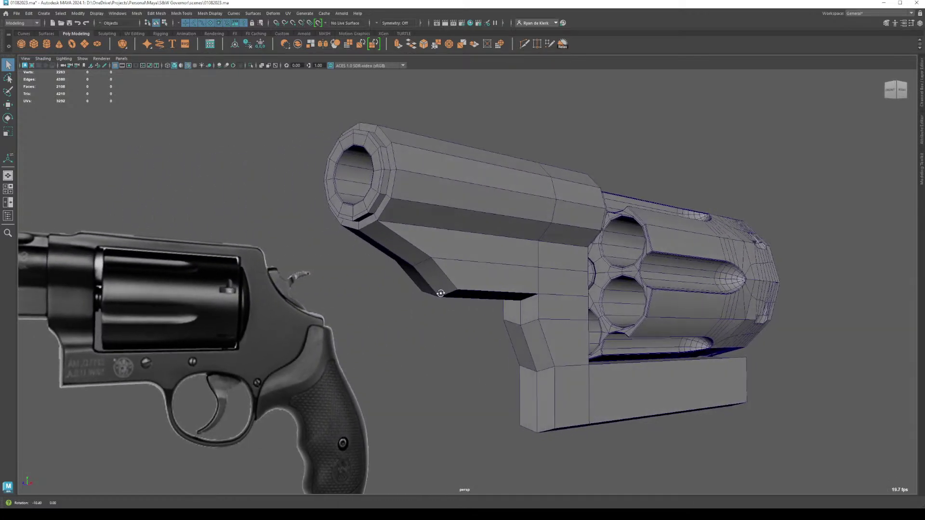
mouse_move(539, 264)
left_mouse_down("alt")
mouse_move(578, 268)
mouse_move(534, 268)
mouse_move(543, 269)
left_mouse_up("alt")
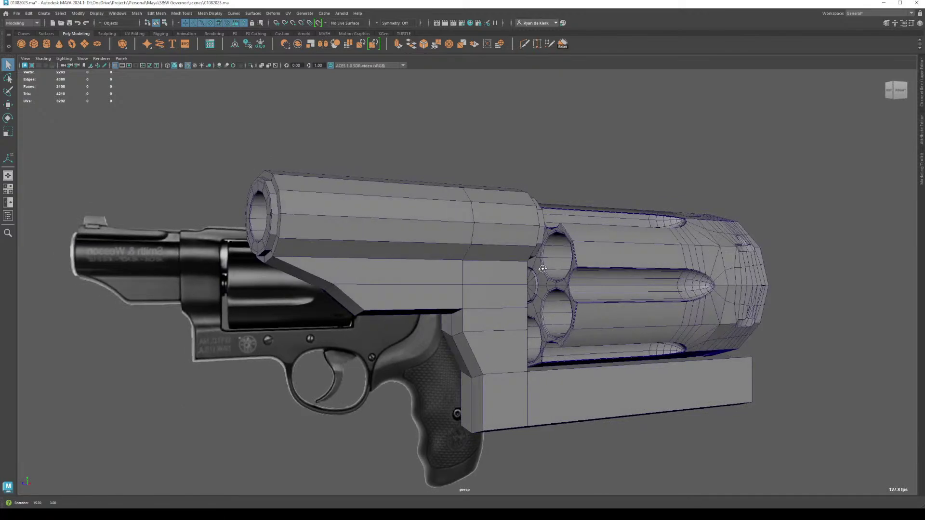
mouse_move(63, 515)
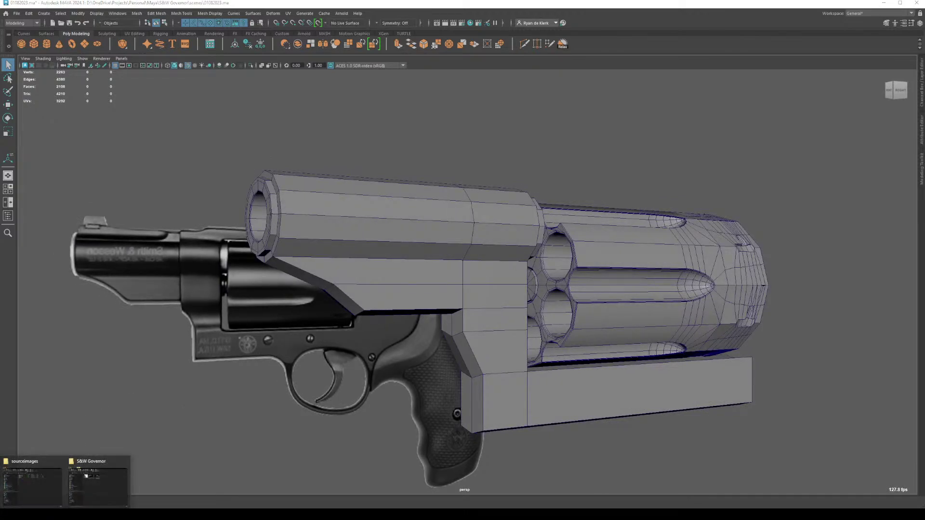
left_click(119, 487)
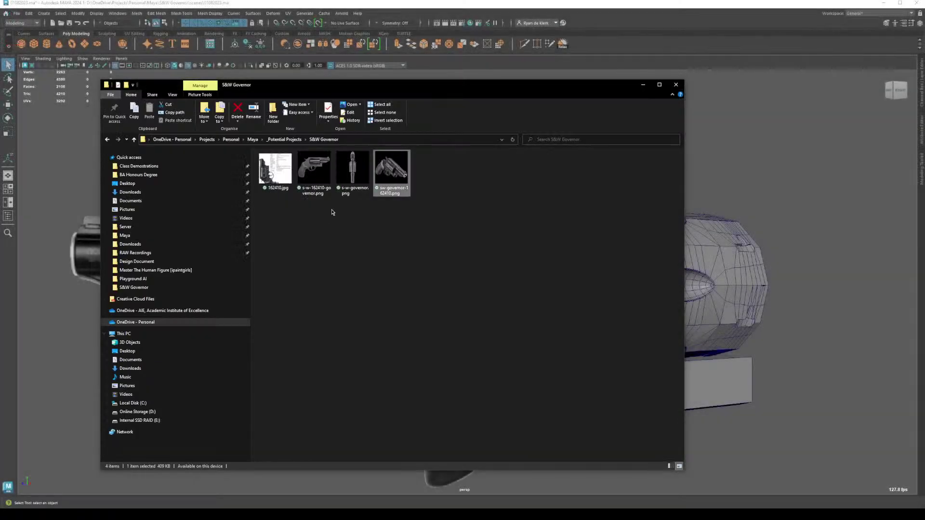
double_click(393, 174)
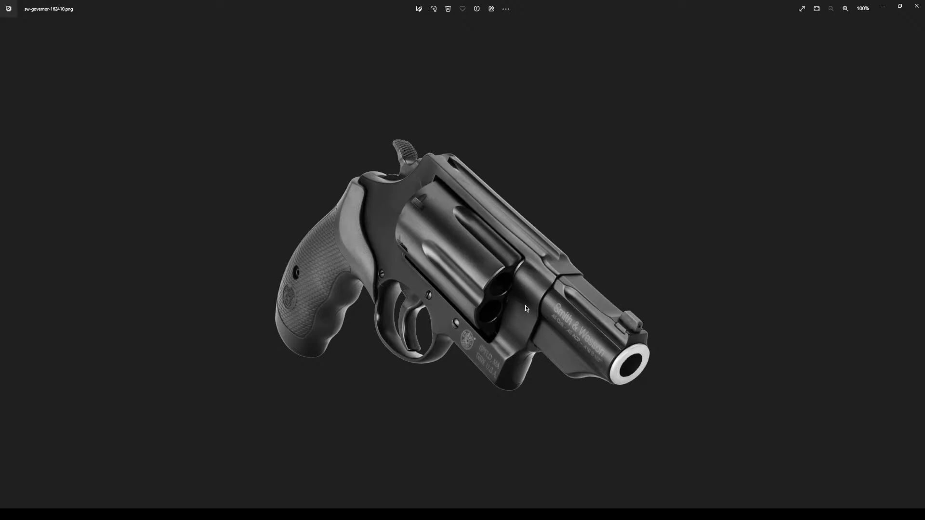
Step: Close the reference photo, return to the Maya scene and select all faces of the joined barrel and frame mesh
left_click(917, 6)
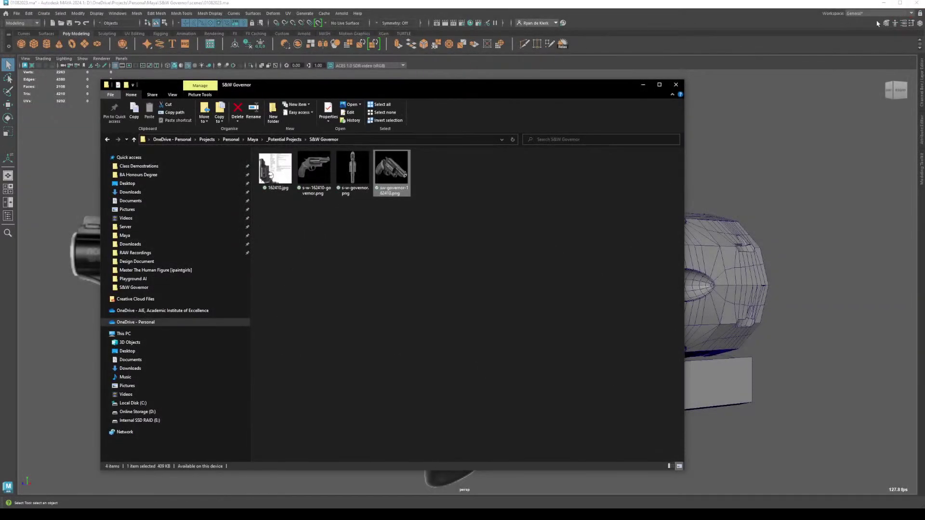
left_click(670, 3)
left_click_drag(544, 235, 508, 243, "alt")
right_click_drag(444, 243, 440, 259)
double_click(440, 259)
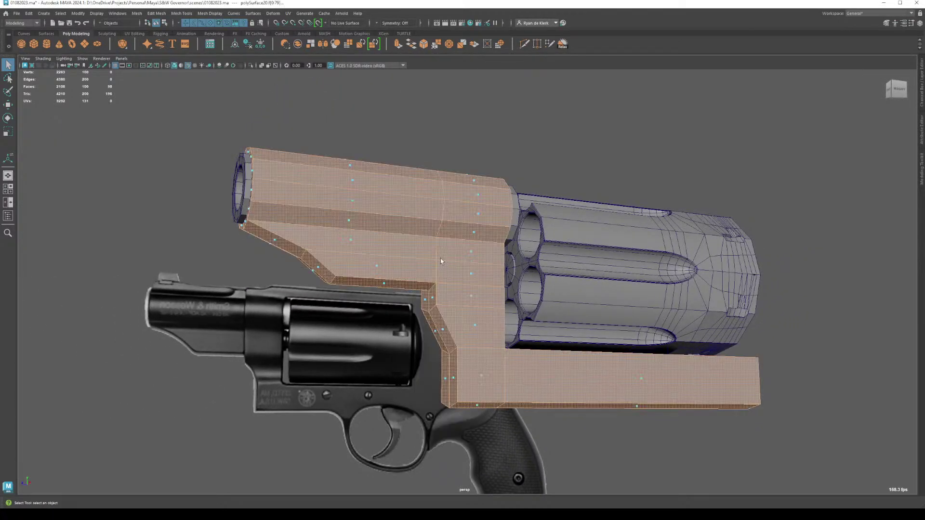
Step: Try to delete the frame faces below the round barrel section
left_click(810, 462)
left_click_drag(810, 462, 281, 244)
left_click_drag(281, 243, 357, 306, "alt")
left_click_drag(295, 283, 349, 216, "ctrl+shift")
key("Delete")
key("ctrl+z")
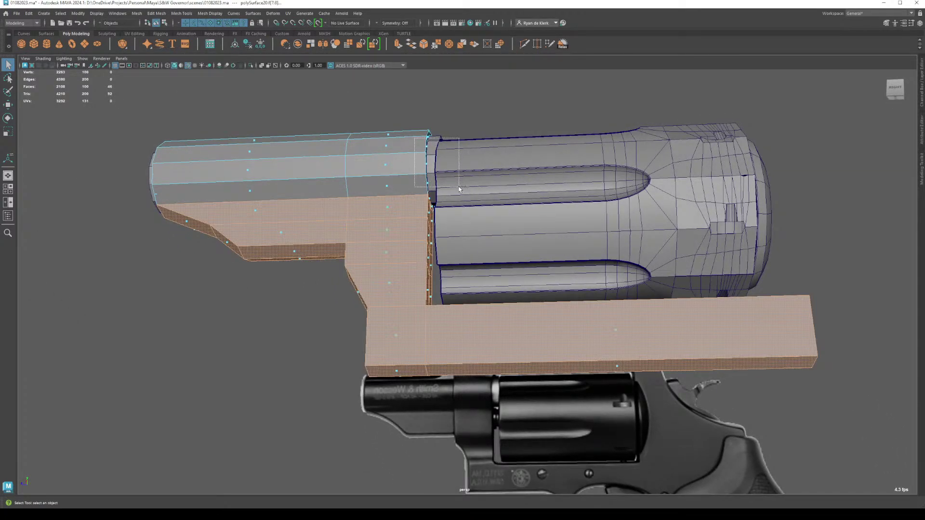
Step: Isolate the joined barrel and frame mesh and delete every face below the round barrel tube
right_click_drag(404, 142, 375, 146)
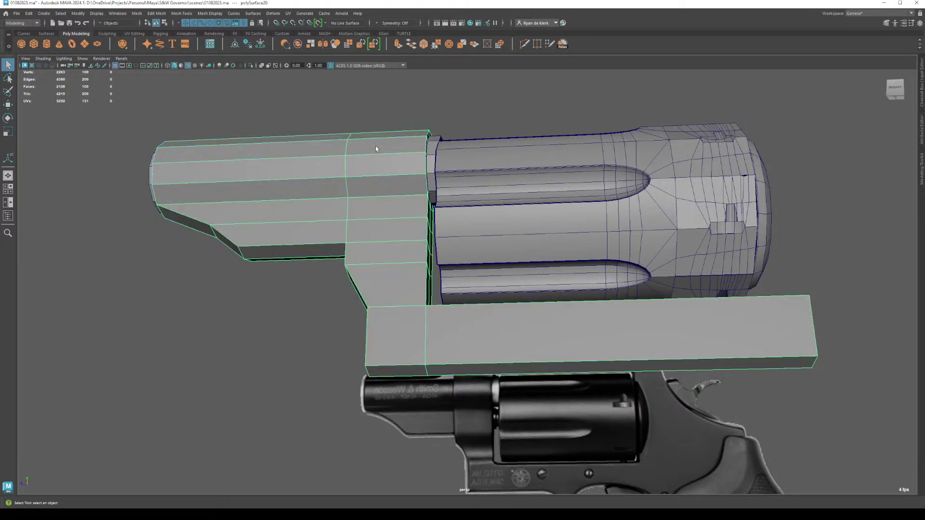
key("ctrl+1")
left_click_drag(374, 146, 419, 203, "alt")
right_click_drag(417, 204, 410, 212)
left_click(415, 216)
double_click(433, 216, "shift")
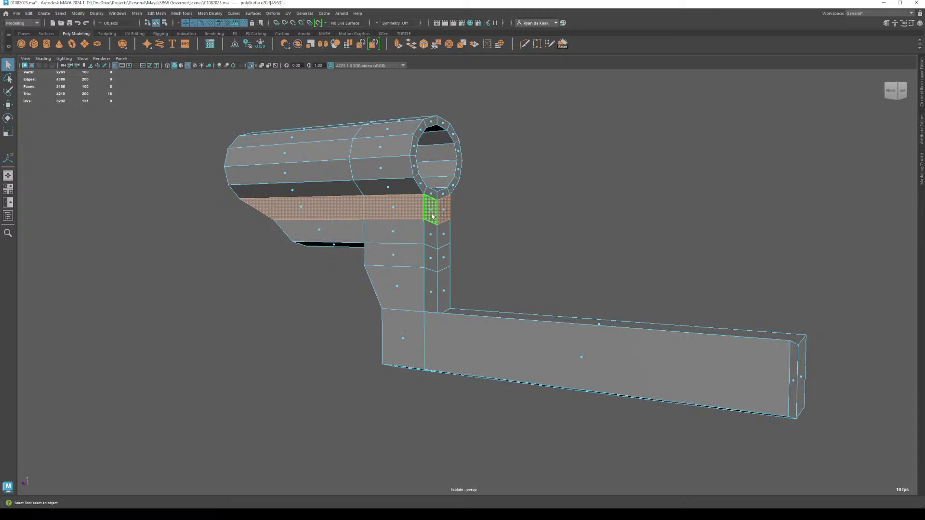
key("Delete")
double_click(582, 359)
key("Delete")
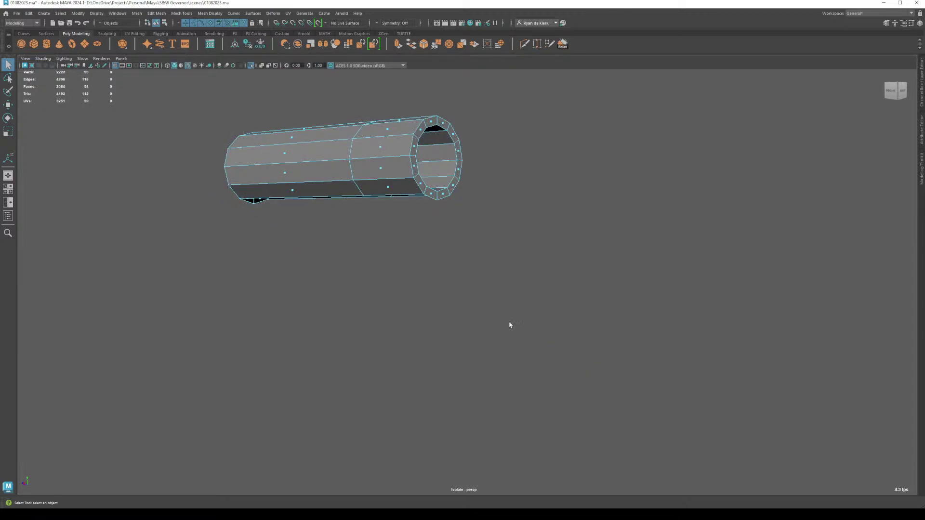
Step: Close the two open strips along the barrel tube's underside with the Append to Polygon tool
left_click_drag(335, 249, 406, 145, "alt")
right_click(406, 144)
right_click_drag(406, 144, 431, 125)
left_click(305, 113)
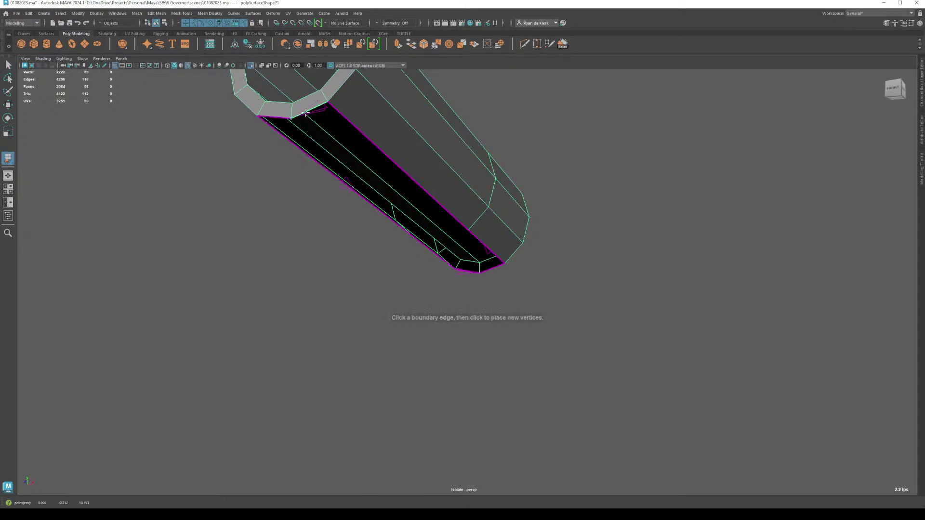
left_click(485, 273)
key("Return")
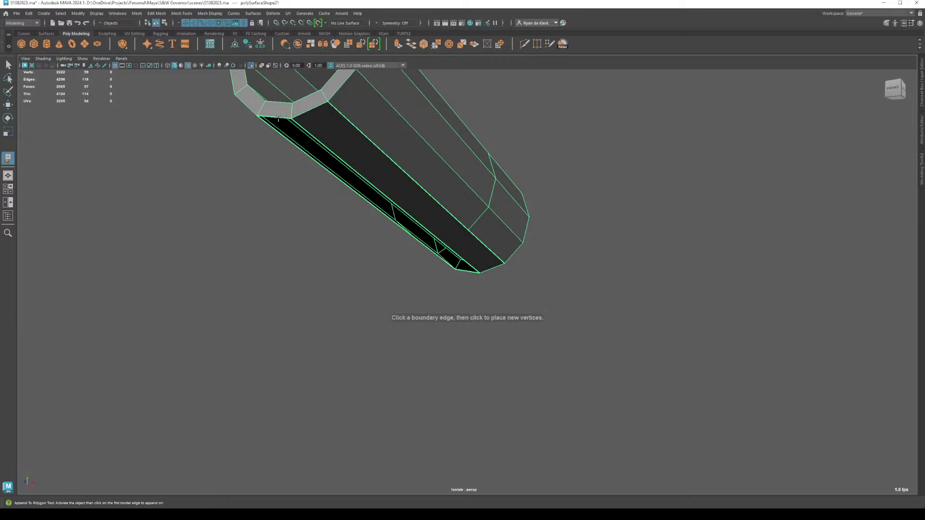
left_click(394, 222)
left_click(461, 271)
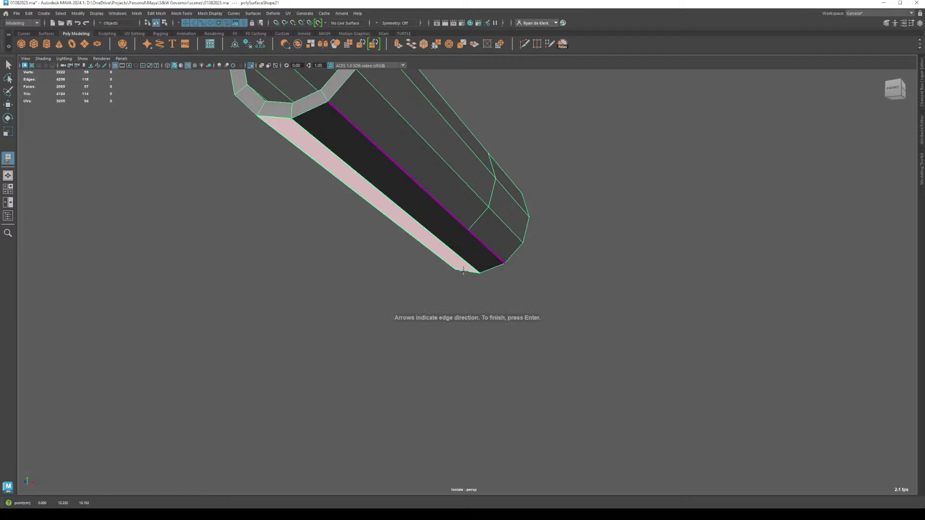
key("Return")
Step: Multi-Cut across the barrel's undivided lower strips to continue the existing ring line between its end vertices
left_click_drag(367, 222, 436, 320, "alt")
key("w")
right_click_drag(441, 324, 395, 311, "shift")
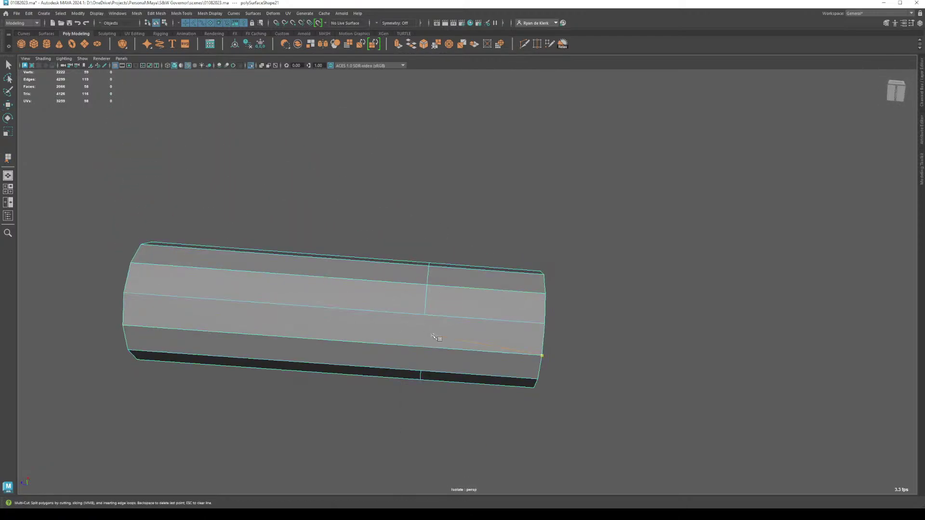
left_click(429, 347)
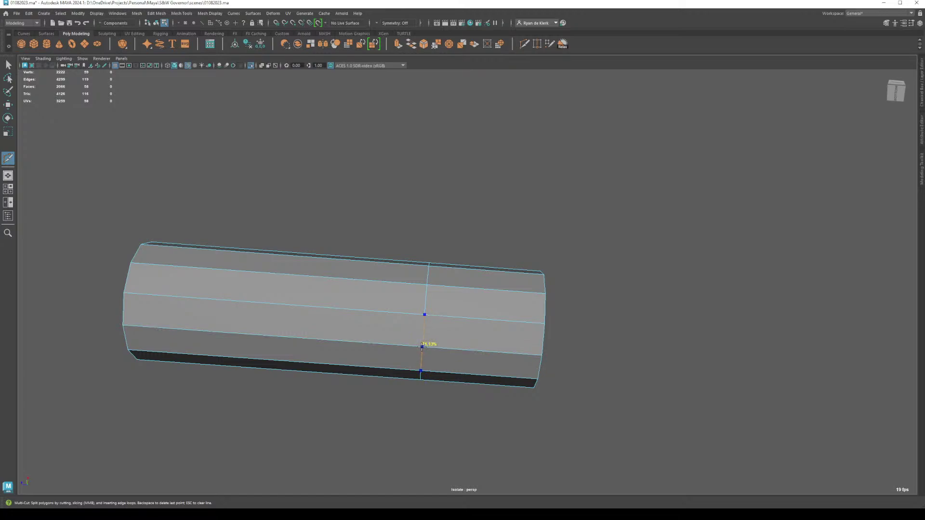
key("w")
Step: Test the new edges' connection, restore their position and merge the barrel's ring vertices with a distance threshold of 0.01
left_click(422, 334)
left_click_drag(398, 332, 349, 340)
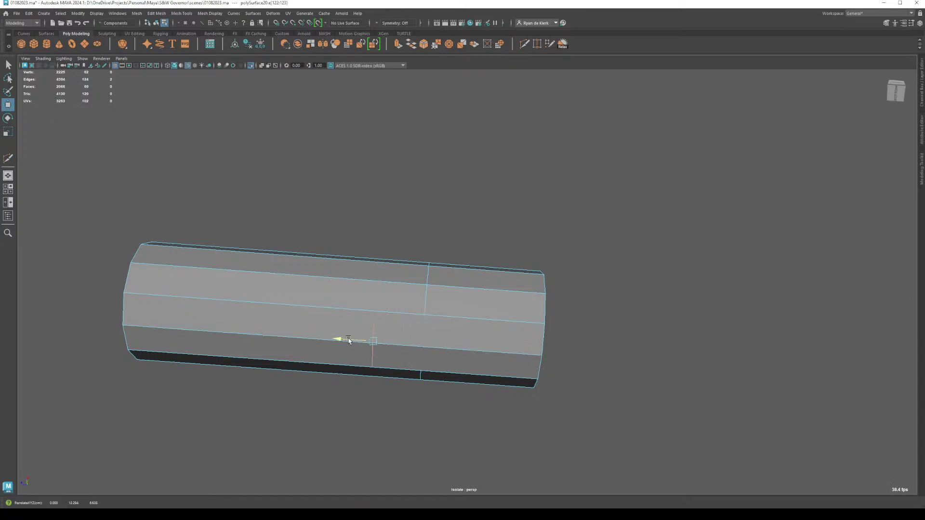
middle_click_drag(410, 317, 428, 315)
right_click_drag(434, 305, 405, 303)
left_click_drag(384, 224, 455, 437)
mouse_move(477, 271)
right_mouse_down("shift")
mouse_move(477, 253)
mouse_move(497, 238)
right_mouse_up("shift")
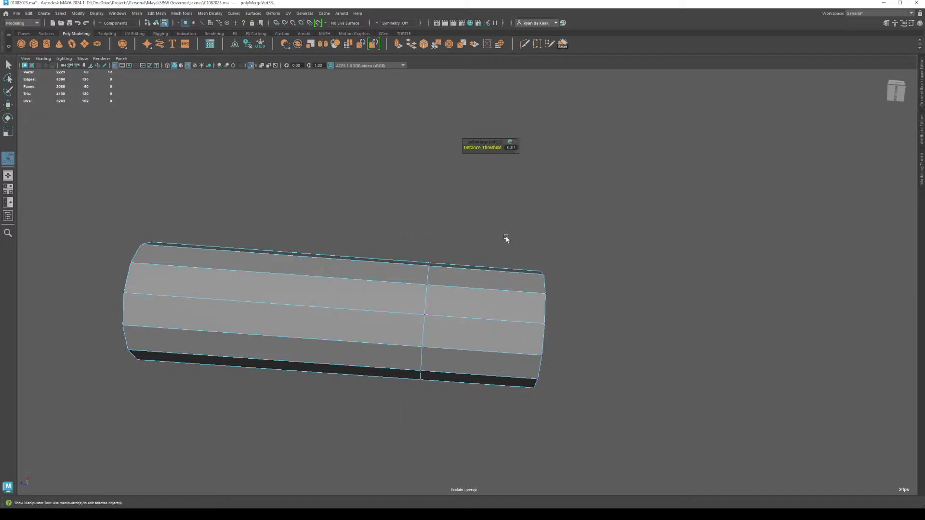
key("1")
key("w")
left_click_drag(448, 254, 413, 275, "alt")
Step: Examine the barrel tube against the revolver image in the side view and from below in the perspective view
key("space")
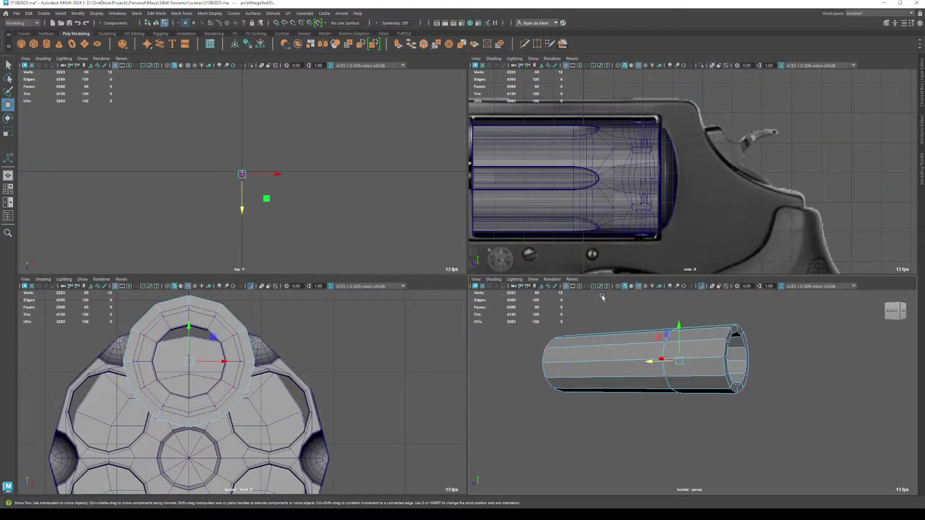
key("space")
middle_click_drag(120, 277, 524, 248, "alt")
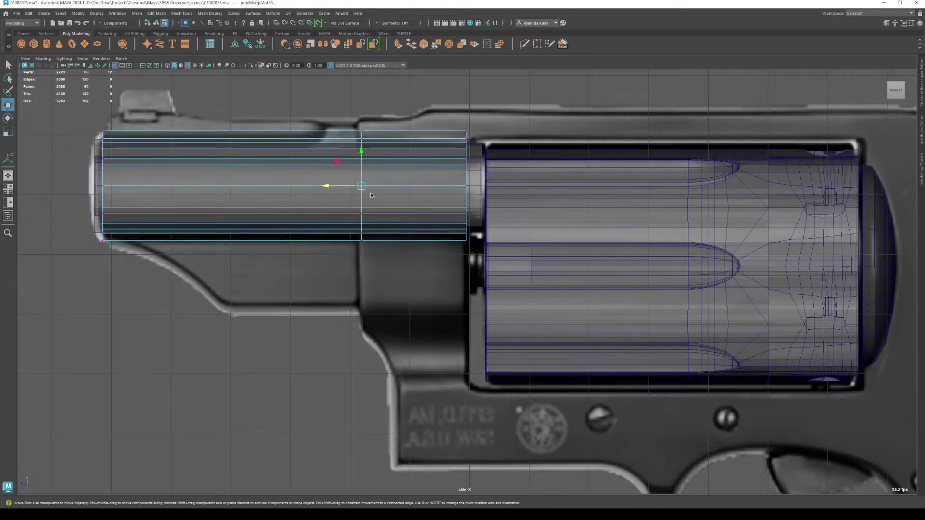
right_click_drag(371, 195, 371, 213)
key("space")
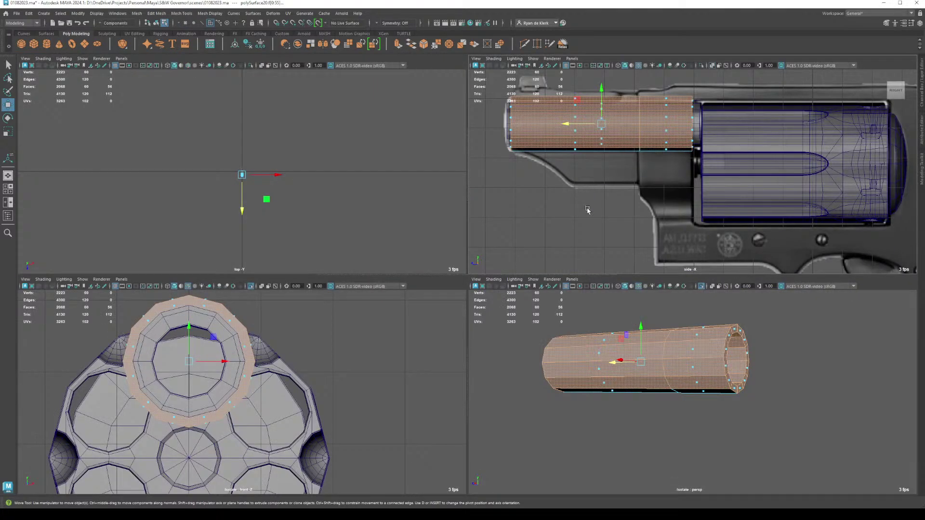
key("space")
key("space")
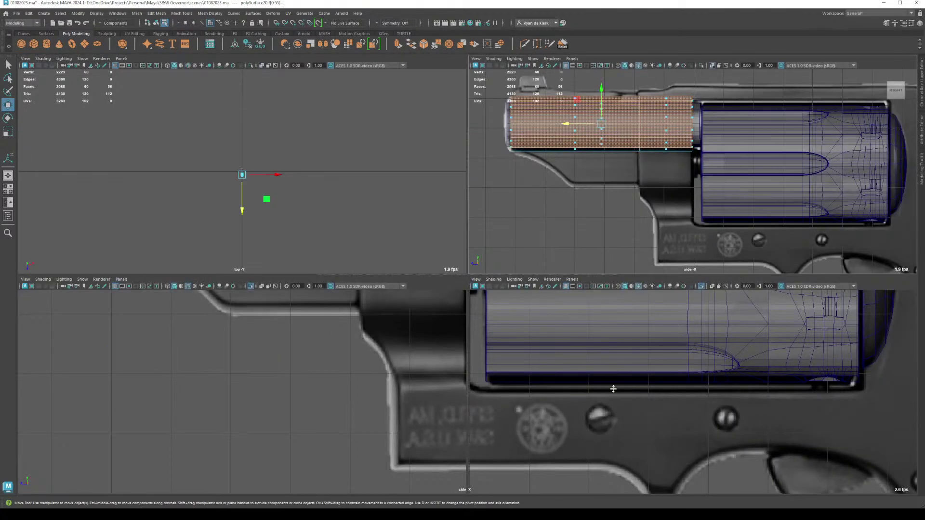
key("space")
left_click_drag(593, 380, 483, 342, "alt")
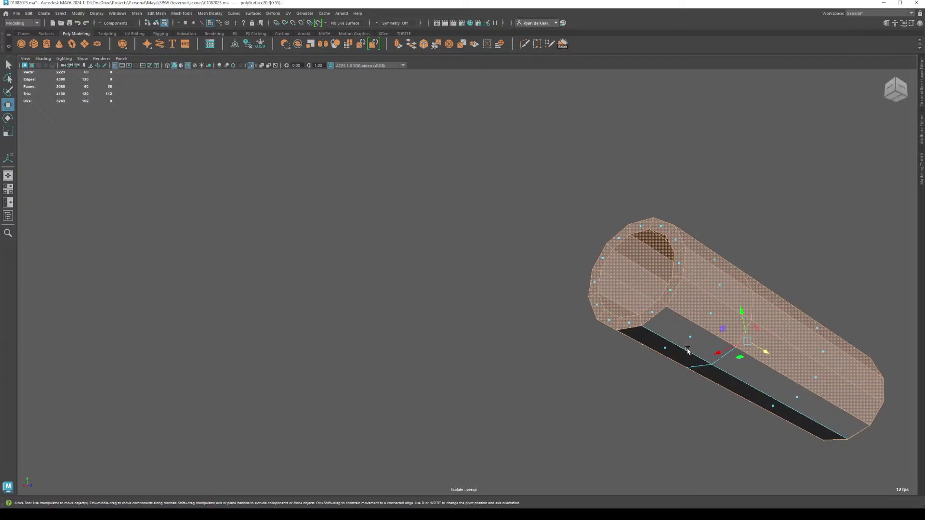
key("3")
middle_click_drag(688, 338, 526, 265, "alt")
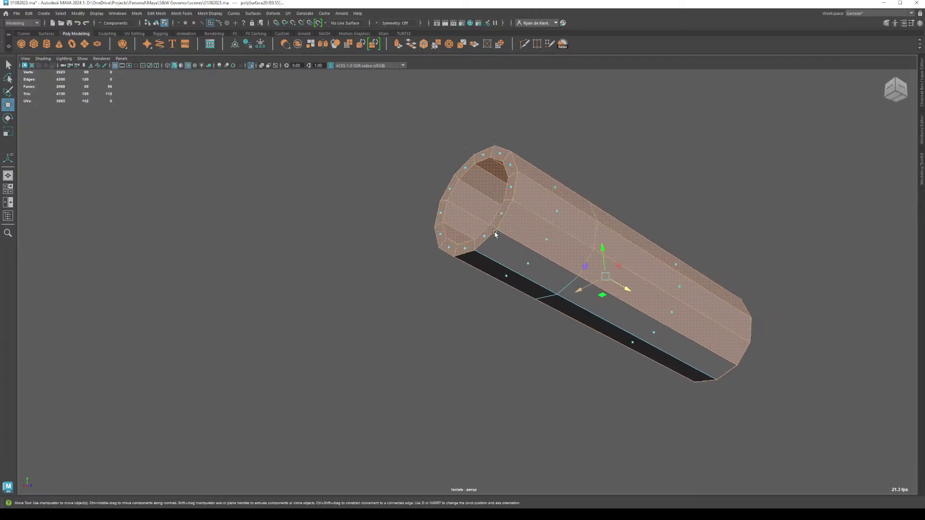
Step: Extrude the eight underside faces of the barrel tube, front and rear sections together, straight down
left_click(525, 269)
key("1")
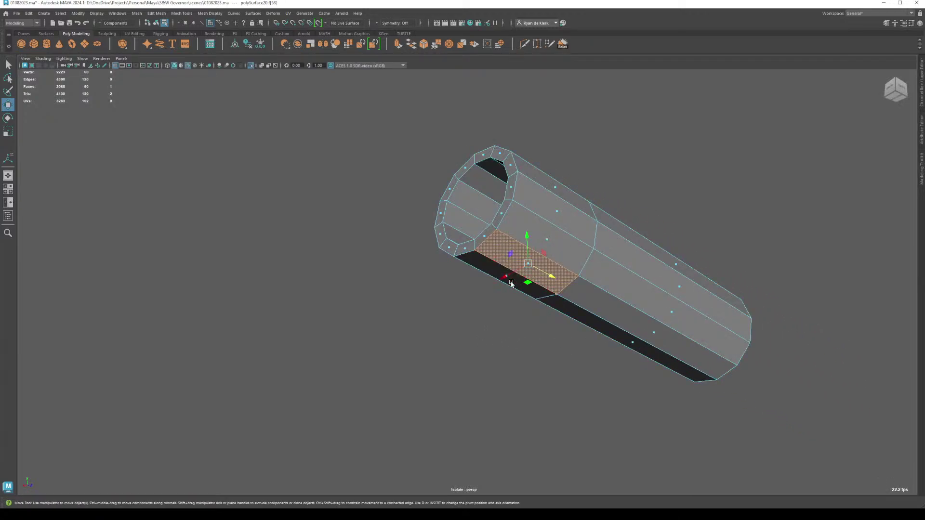
key("q")
left_click(512, 278, "shift")
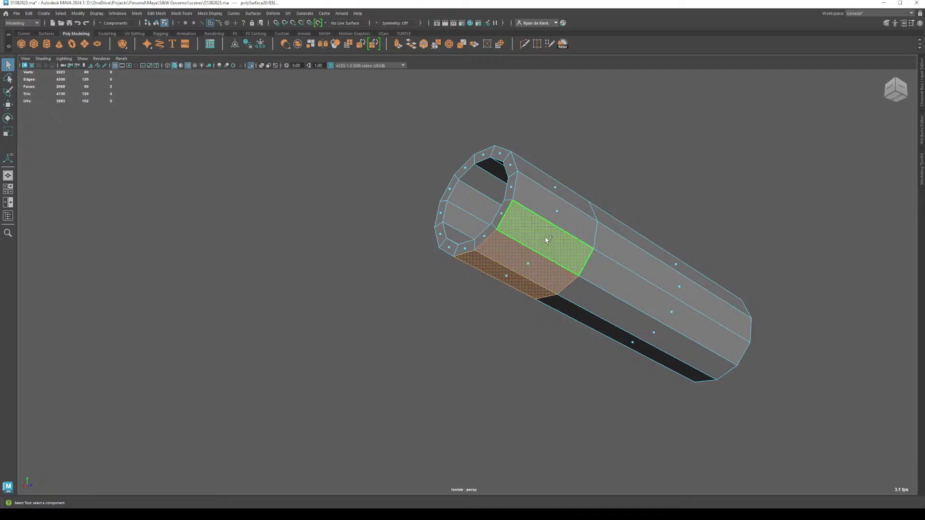
left_click(547, 240, "shift")
left_click_drag(546, 239, 500, 276, "alt")
left_click(395, 291, "shift")
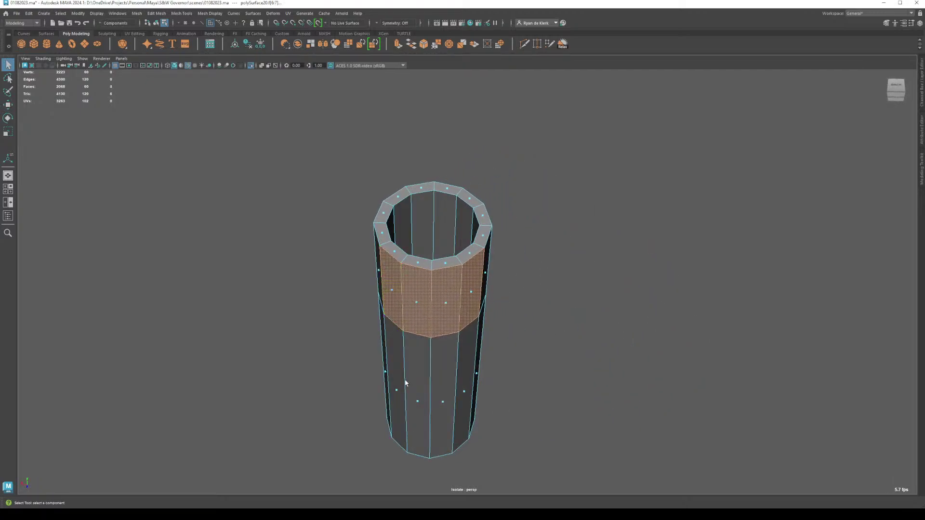
left_click(398, 393, "shift")
left_click(419, 403, "shift")
left_click(448, 402, "shift")
left_click(451, 402, "shift")
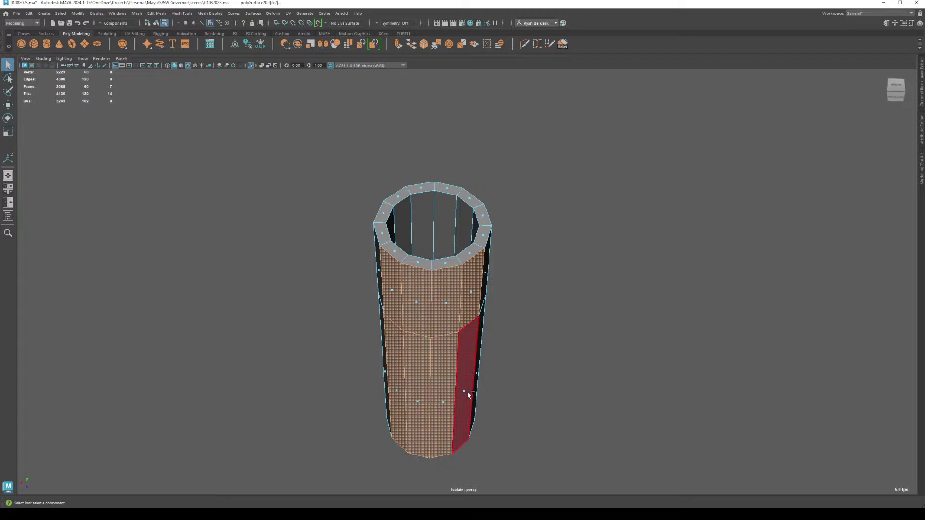
left_click_drag(471, 392, 574, 406, "alt")
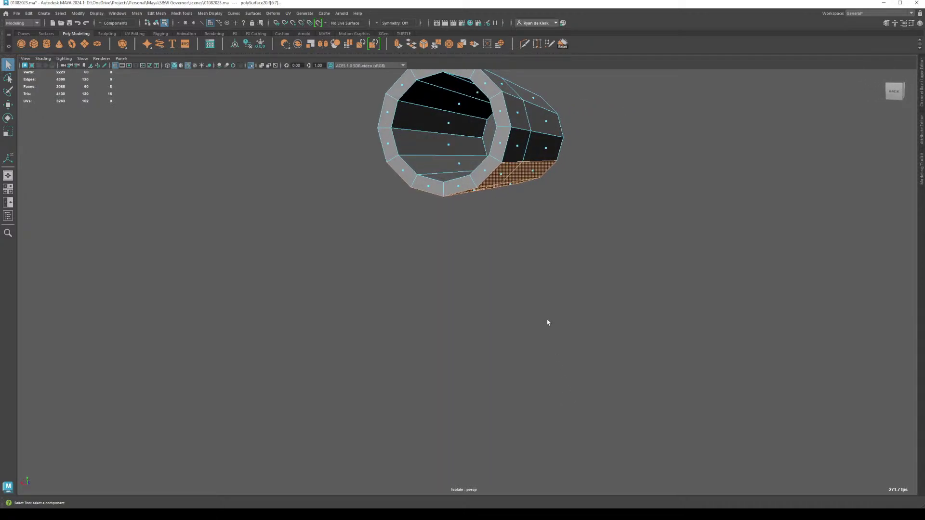
key("w")
left_click_drag(490, 145, 490, 190, "shift")
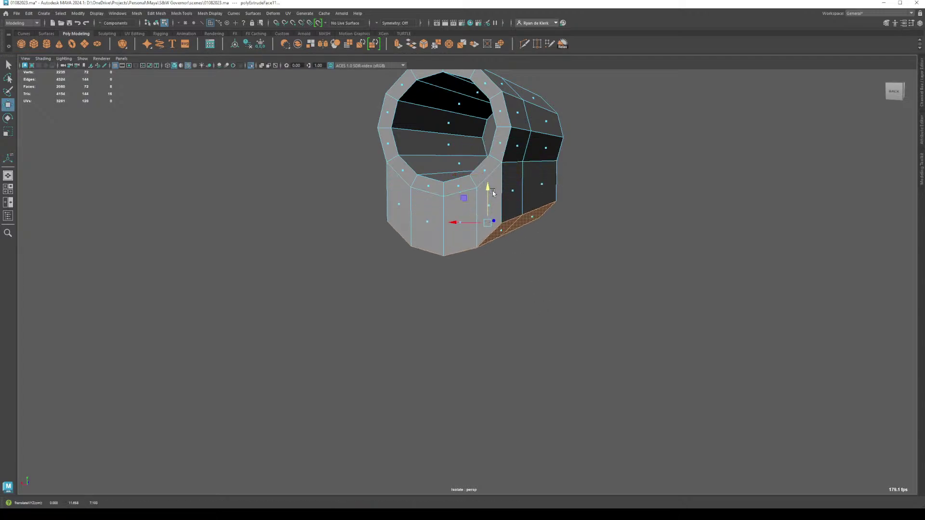
Step: In the side view, lower the extruded underside faces to the bottom edge of the reference barrel's underlug
key("space")
key("space")
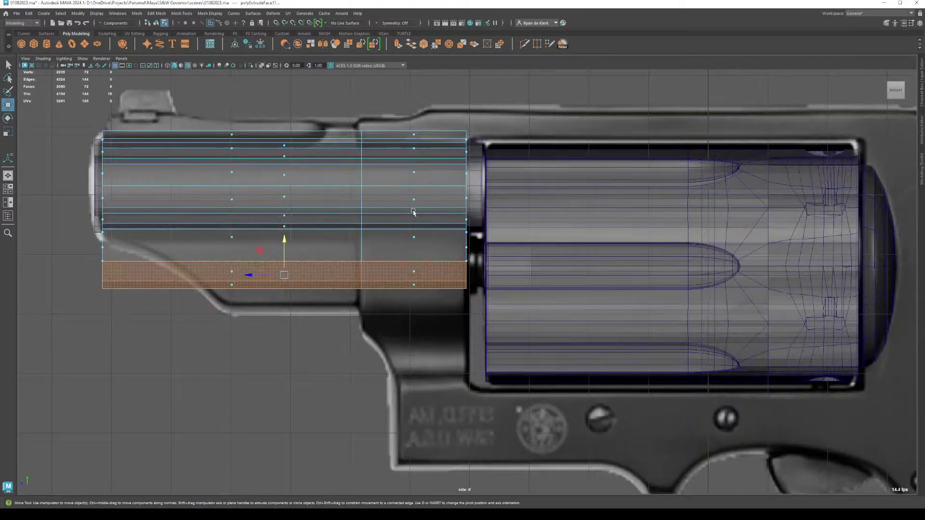
left_click_drag(292, 177, 295, 261)
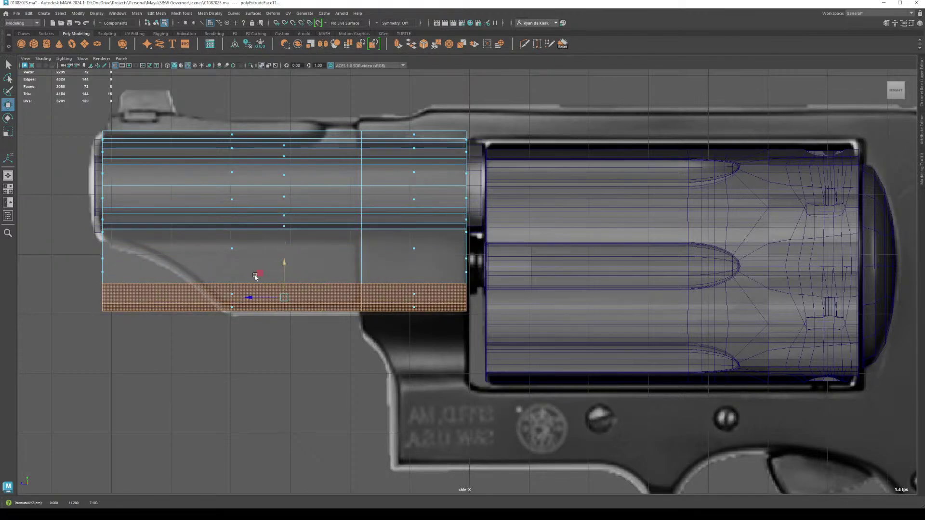
Step: Extrude the four bottom faces of the rear section down towards the frame and flatten them vertically
left_click_drag(397, 268, 455, 351)
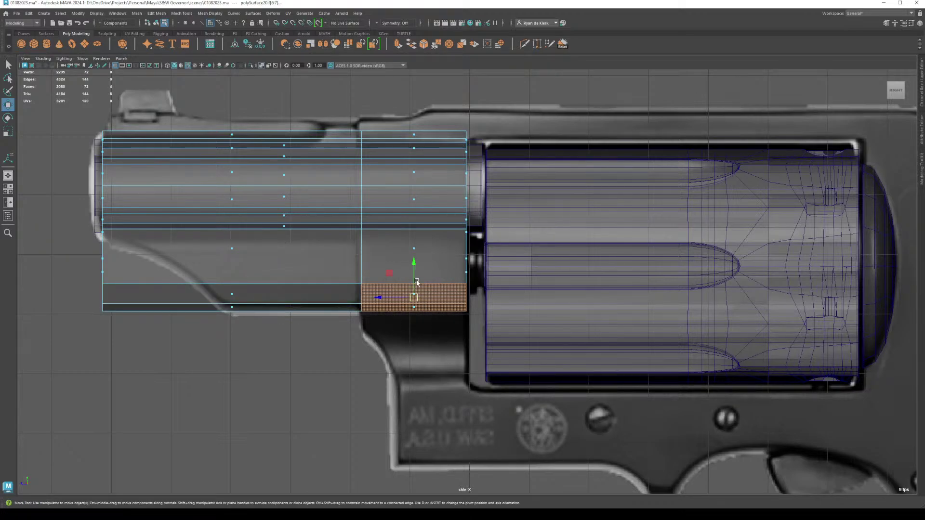
left_click_drag(414, 264, 421, 332, "shift")
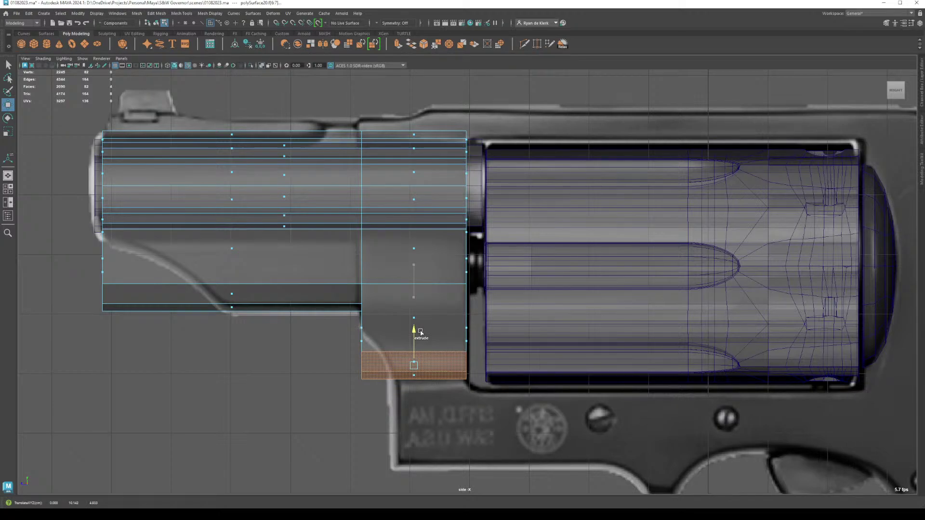
key("r")
left_click_drag(414, 398, 412, 377)
Step: Reopen sw-governor-162410.png from the S&W Governor folder to examine the frame below the barrel, then close it
left_click(66, 515)
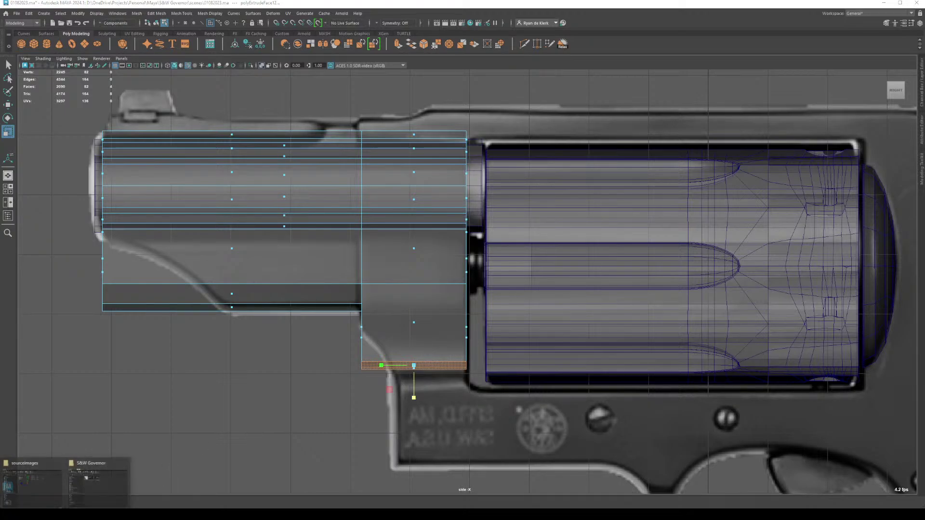
left_click(94, 482)
double_click(391, 177)
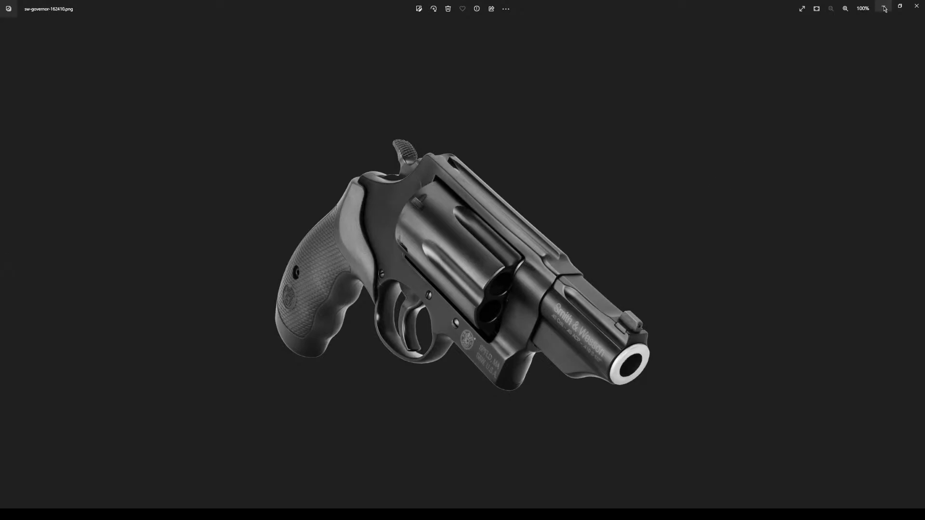
left_click(916, 6)
left_click(676, 85)
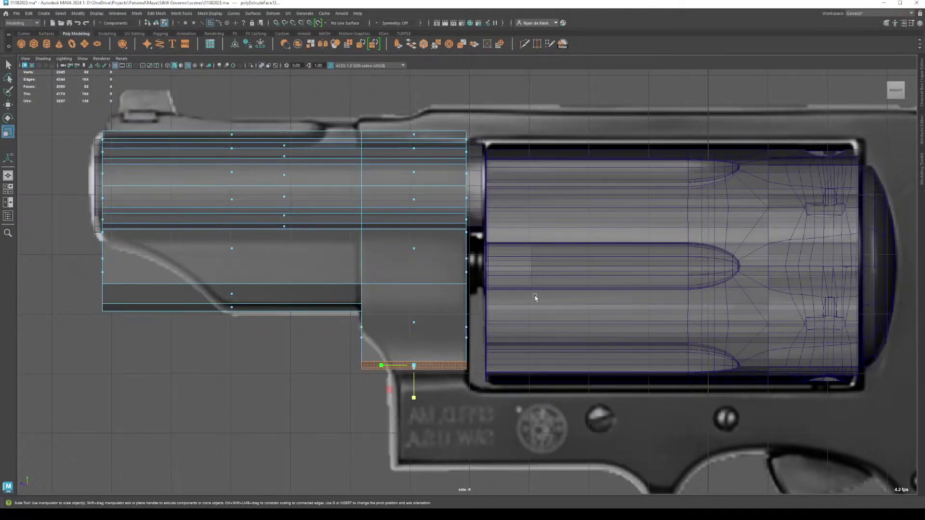
Step: Undo the last vertical flattening of the rear section's bottom faces and scale them down only slightly instead
key("ctrl+z")
left_click_drag(414, 398, 414, 392)
Step: Extrude the rear section's bottom faces down to the lower edge of the reference frame and scale them slightly flatter vertically
key("w")
left_click_drag(413, 334, 426, 427)
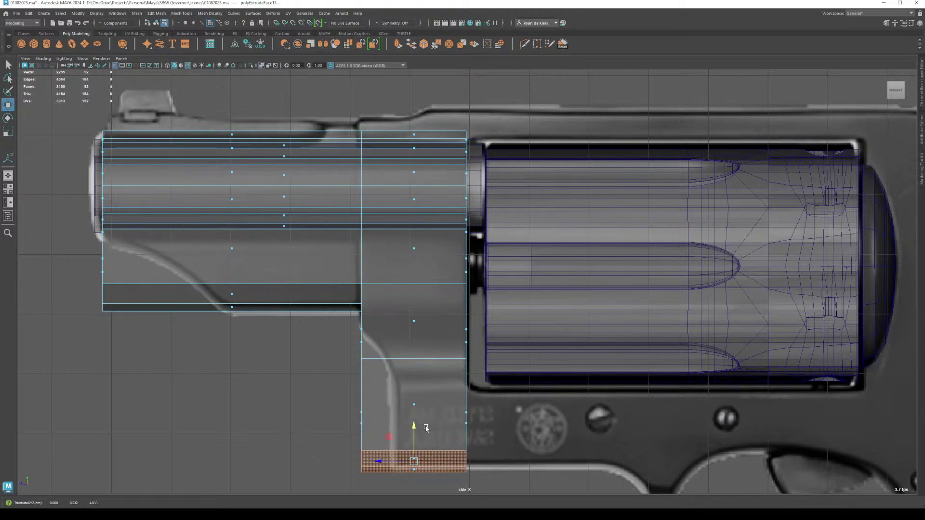
key("r")
middle_click_drag(451, 453, 468, 348, "alt")
key("w")
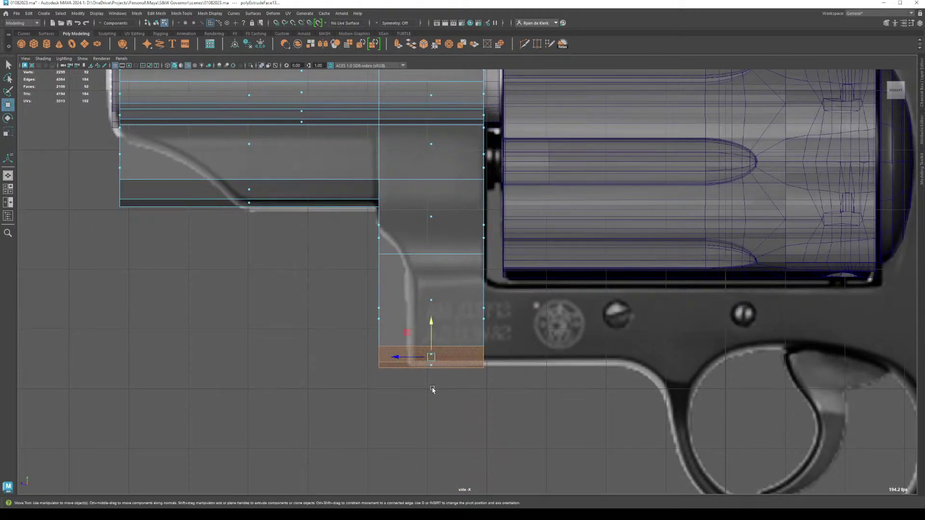
key("r")
left_click(432, 356)
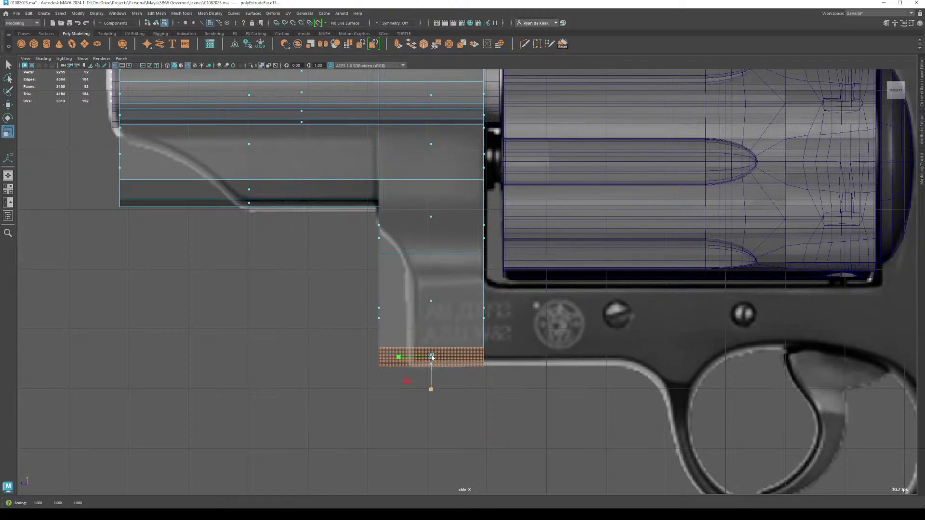
Step: Flatten the edge loop above the new extrusion vertically and lower it to the base of the frame's front curve
right_click_drag(431, 256, 431, 234)
double_click(424, 254)
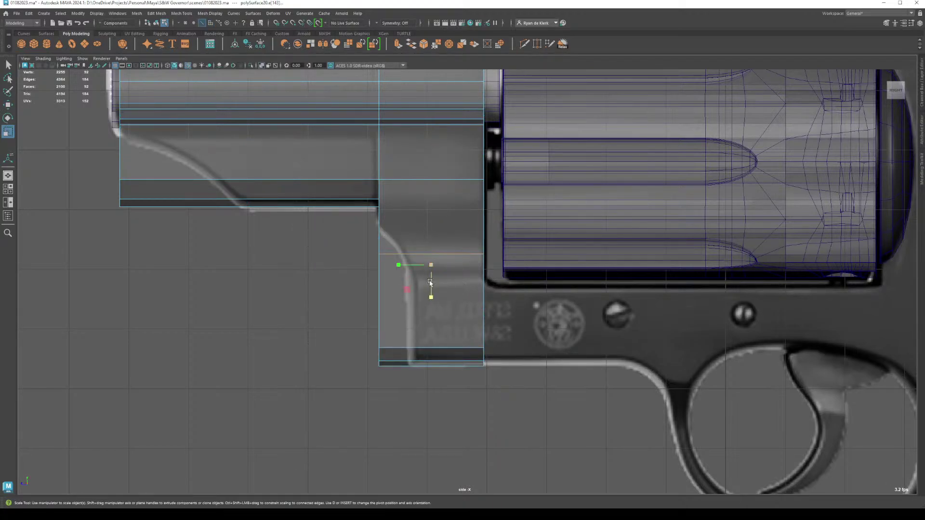
left_click_drag(431, 297, 431, 239)
key("w")
Step: Try to move the front vertices of the lower block back to the reference frame's front edge
right_click_drag(400, 236, 367, 239)
left_click_drag(353, 256, 424, 306)
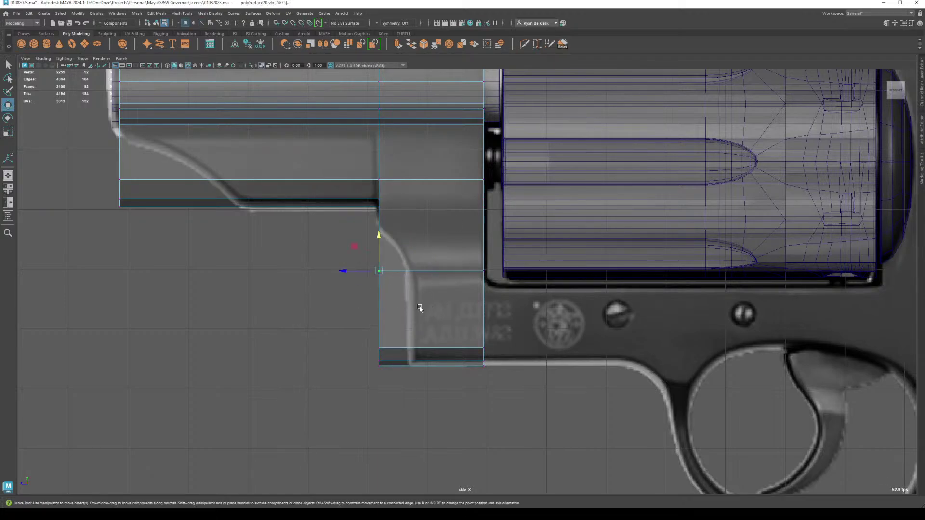
left_click_drag(328, 246, 403, 370)
left_click_drag(353, 327, 383, 331)
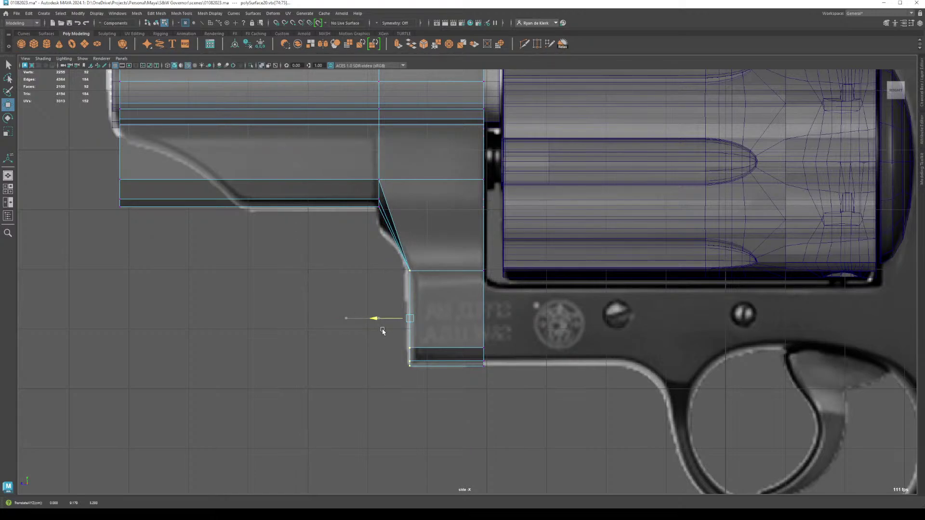
key("ctrl+z")
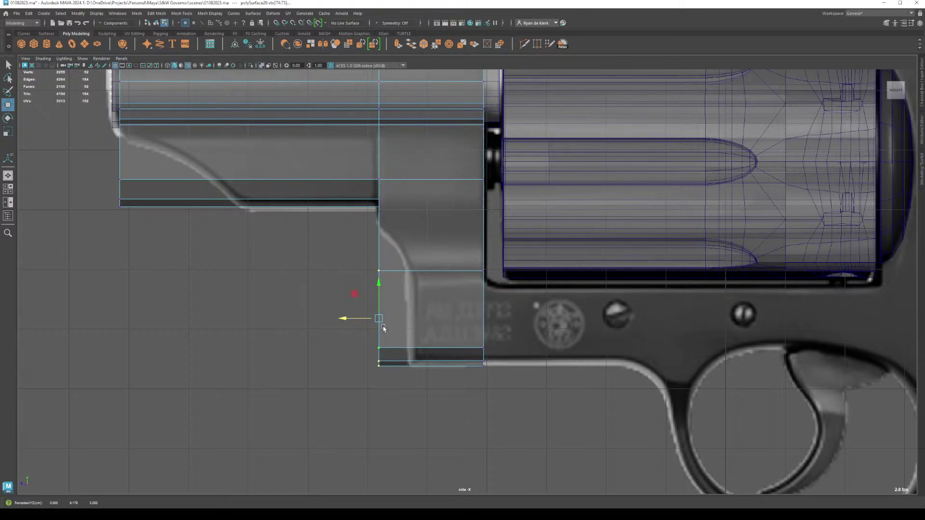
Step: Insert an edge loop where the frame's front curve begins, flatten it vertically and raise it slightly below the underlug
right_click_drag(407, 223, 383, 231, "shift")
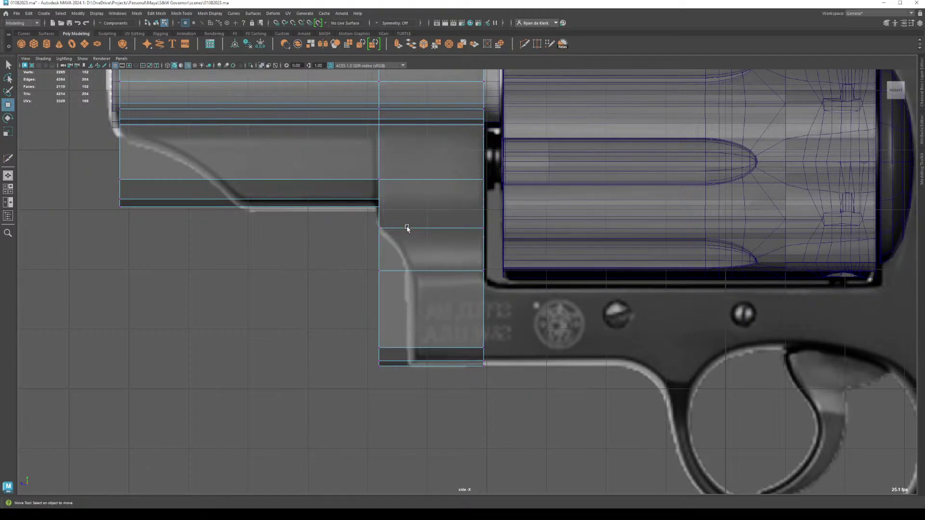
key("w")
right_click_drag(401, 226, 403, 198)
key("r")
left_click(400, 227)
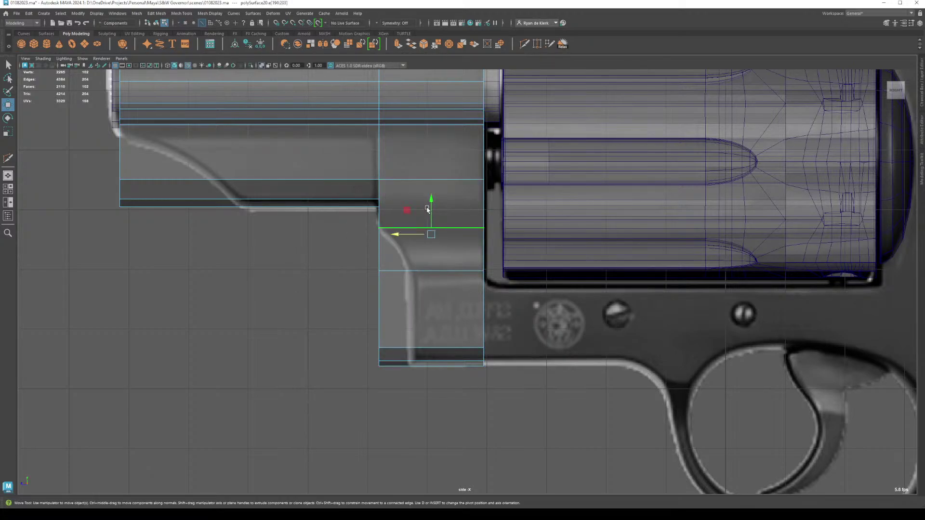
left_click_drag(431, 267, 431, 251)
key("w")
left_click_drag(433, 208, 433, 199)
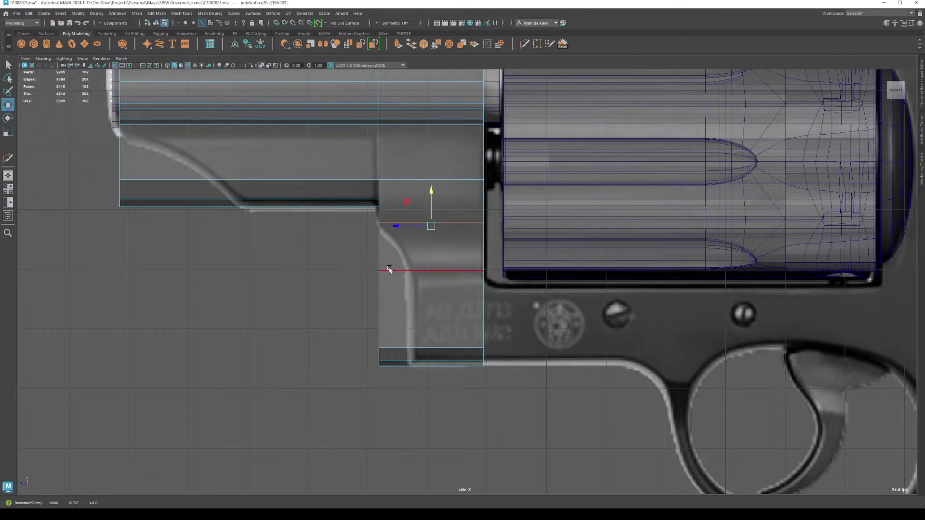
Step: Move the front vertices of the lower block back to the reference frame's front edge, forming a slope beneath the underlug
right_click_drag(355, 263, 337, 263)
left_click_drag(340, 260, 428, 408)
left_click_drag(339, 318, 372, 328)
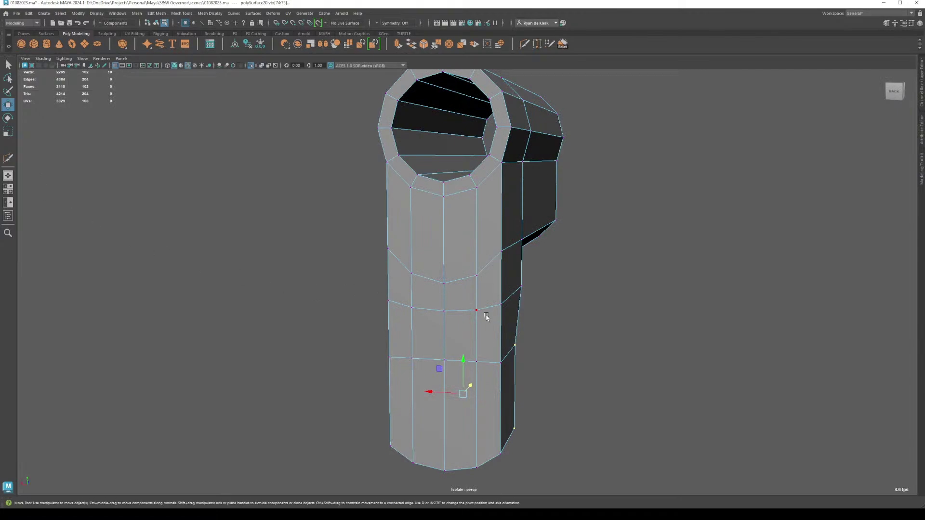
Step: Lower the middle front vertices at the base of the slope so the edge curves slightly across the front
left_click_drag(485, 316, 439, 316, "alt")
scroll(587, 320, "up", 5)
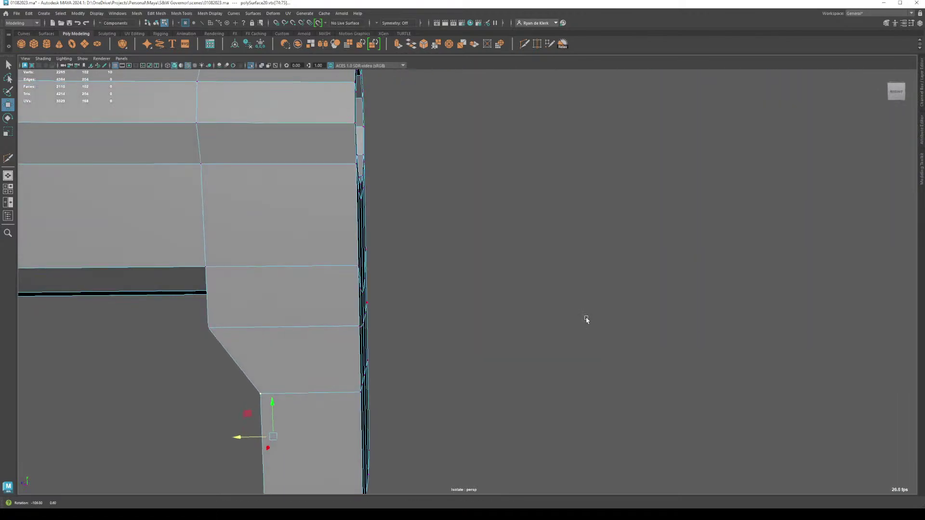
mouse_move(586, 319)
left_mouse_down("alt")
mouse_move(622, 312)
mouse_move(612, 300)
mouse_move(572, 319)
left_mouse_up("alt")
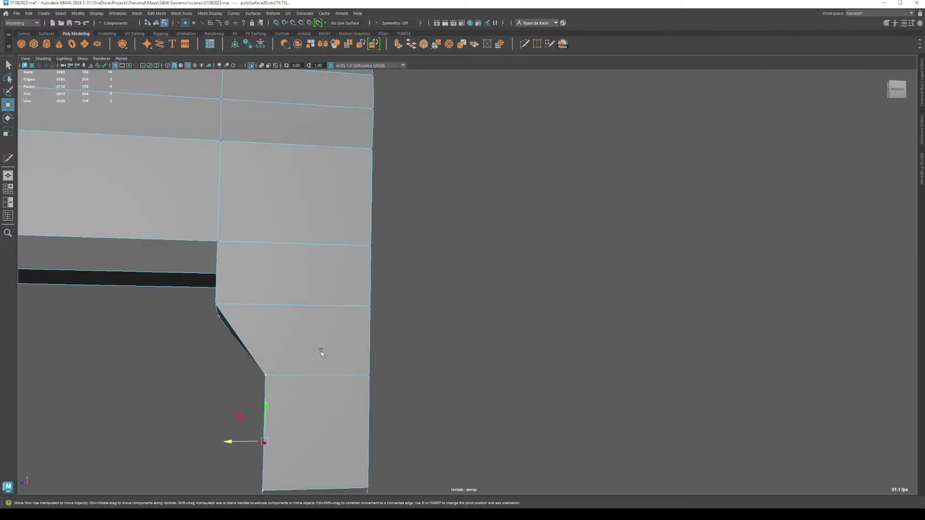
left_click_drag(321, 353, 468, 338, "alt")
right_click_drag(446, 339, 424, 307)
left_click(438, 339)
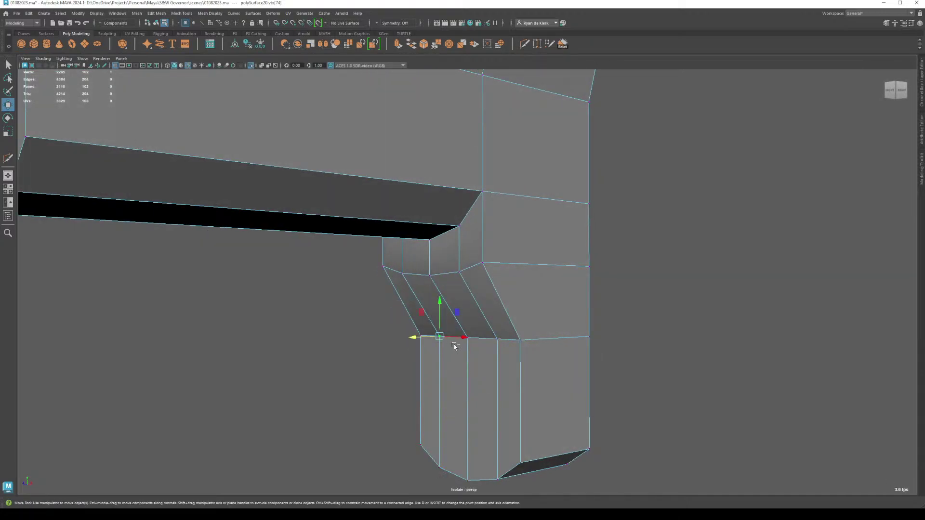
left_click(497, 340, "shift")
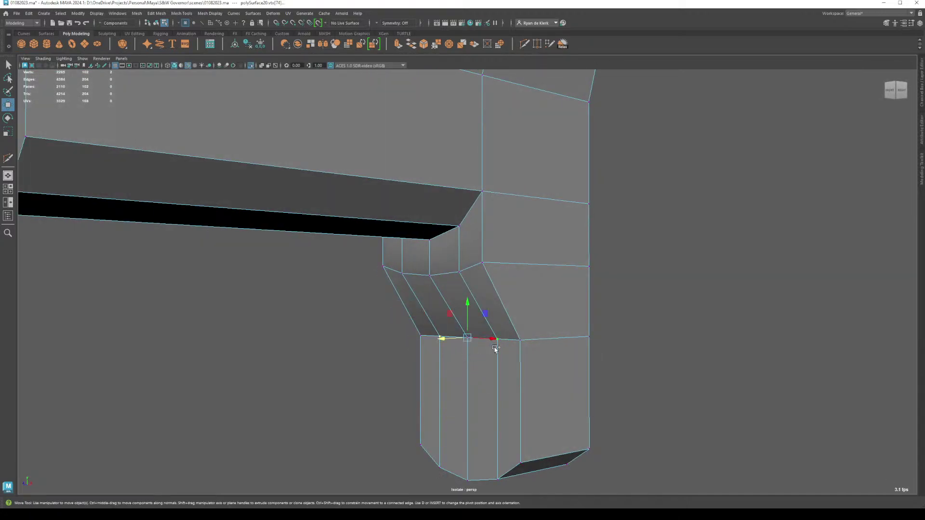
key("q")
key("w")
left_click_drag(467, 308, 500, 336)
left_click(472, 360)
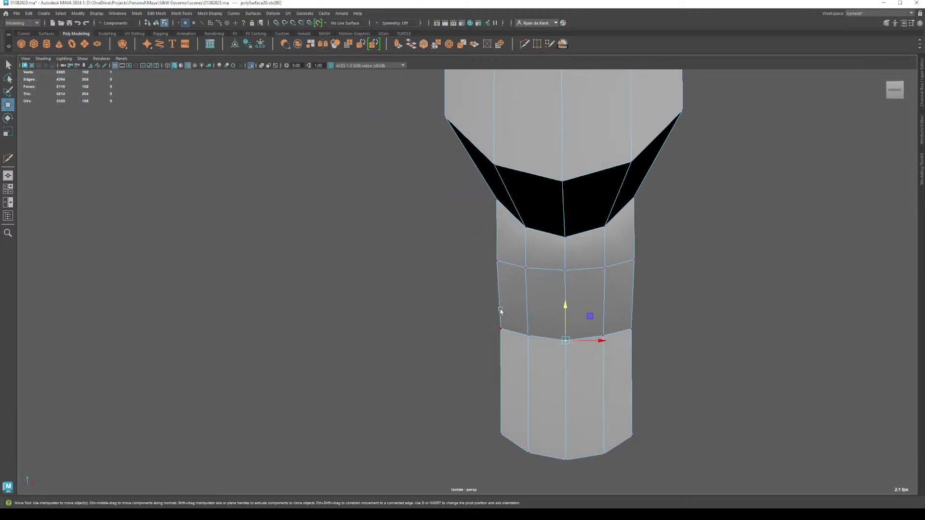
Step: Insert a horizontal edge loop halfway down the sloped section between the upper rear block and the lower block
left_click_drag(684, 308, 651, 316, "alt")
key("space")
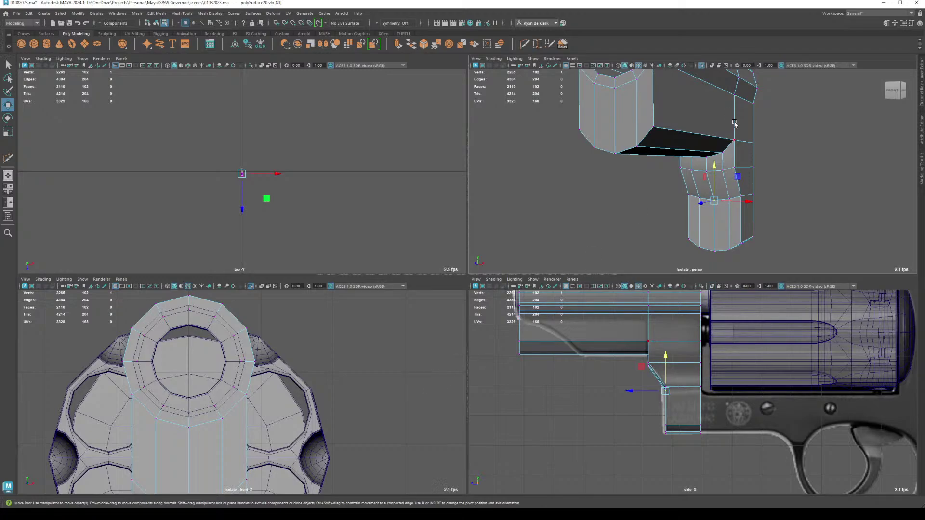
key("space")
scroll(622, 266, "up", 5)
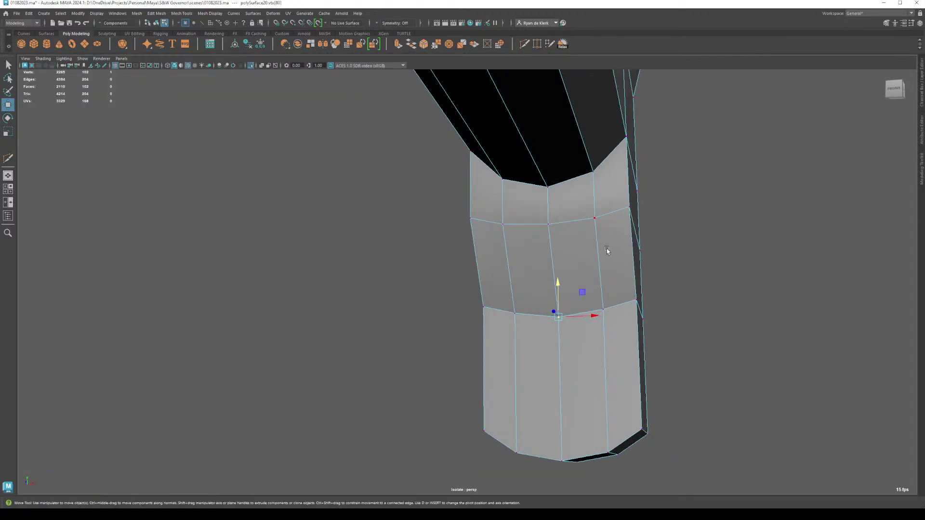
right_click_drag(607, 250, 580, 250, "shift")
middle_click(635, 265, "ctrl")
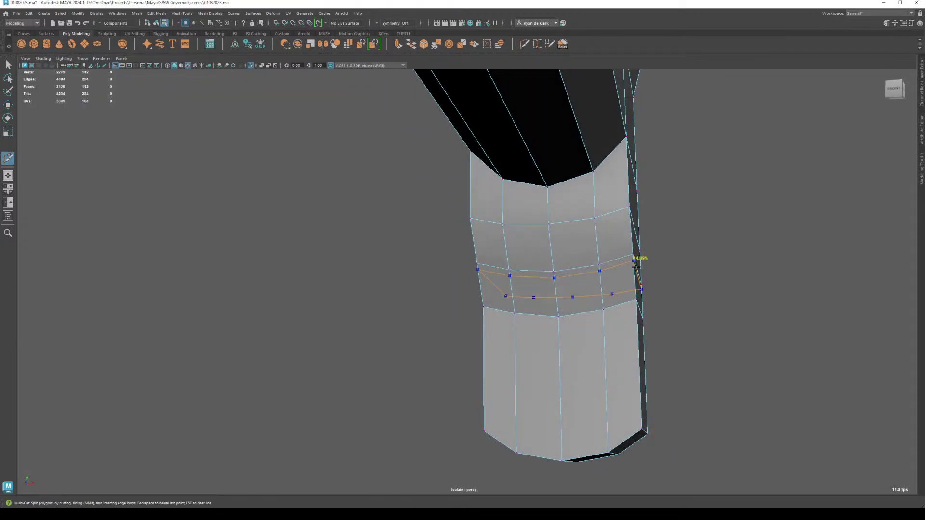
key("q")
Step: Try to narrow the sloped section by scaling the four corner vertices of its middle edge loop sideways
left_click_drag(645, 272, 615, 284, "alt")
left_click(612, 281)
key("w")
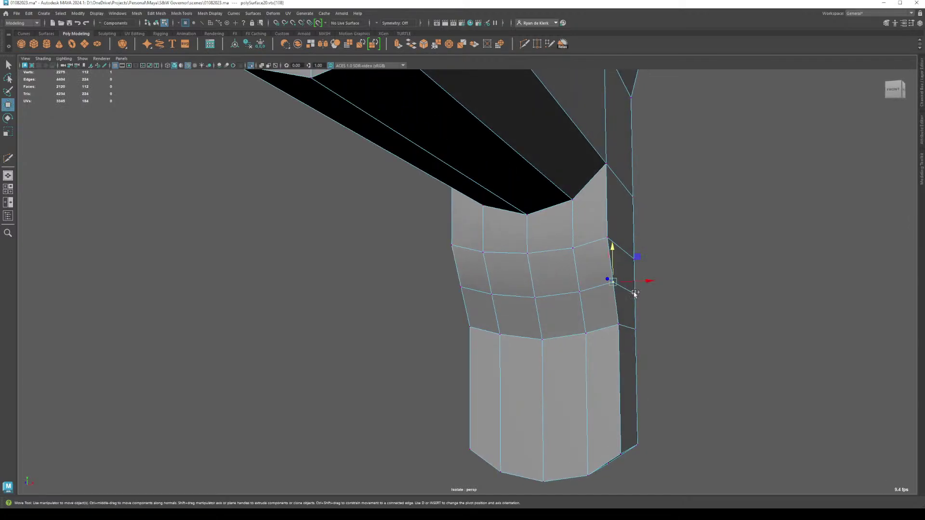
left_click(635, 293, "shift")
left_click(462, 288, "shift")
left_click_drag(456, 303, 507, 312, "alt")
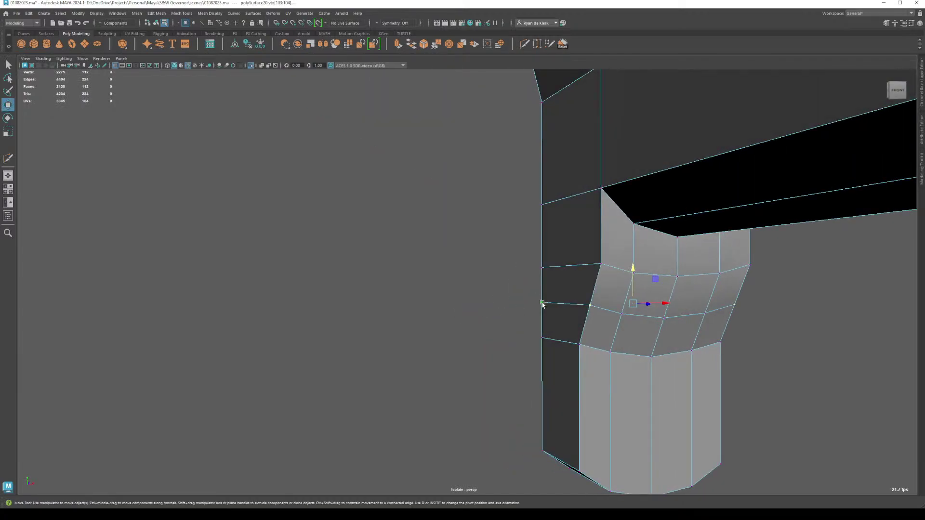
key("r")
left_click_drag(664, 308, 626, 302, "alt")
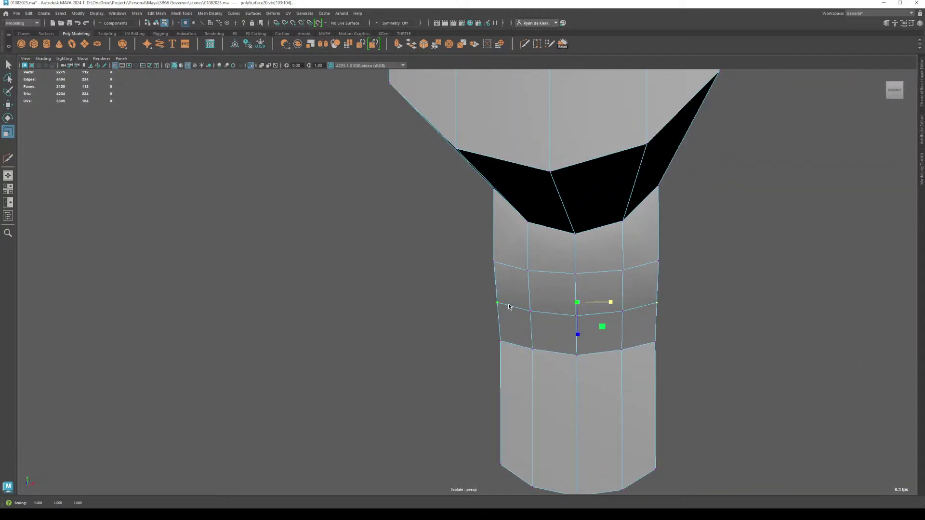
Step: Scale the sloped section's whole middle edge loop inward across the width to form a narrow waist
right_click_drag(509, 306, 511, 295)
double_click(514, 305)
left_click_drag(611, 309, 464, 309)
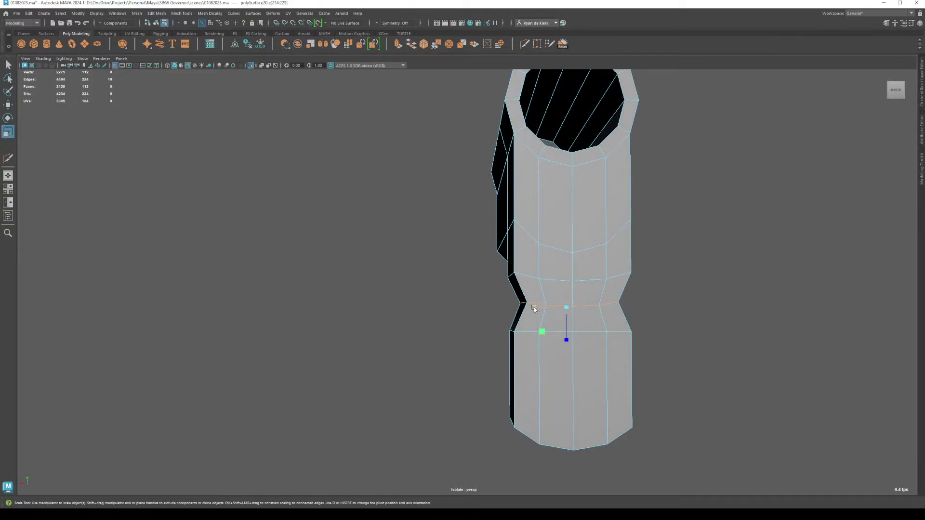
left_click_drag(534, 309, 536, 309)
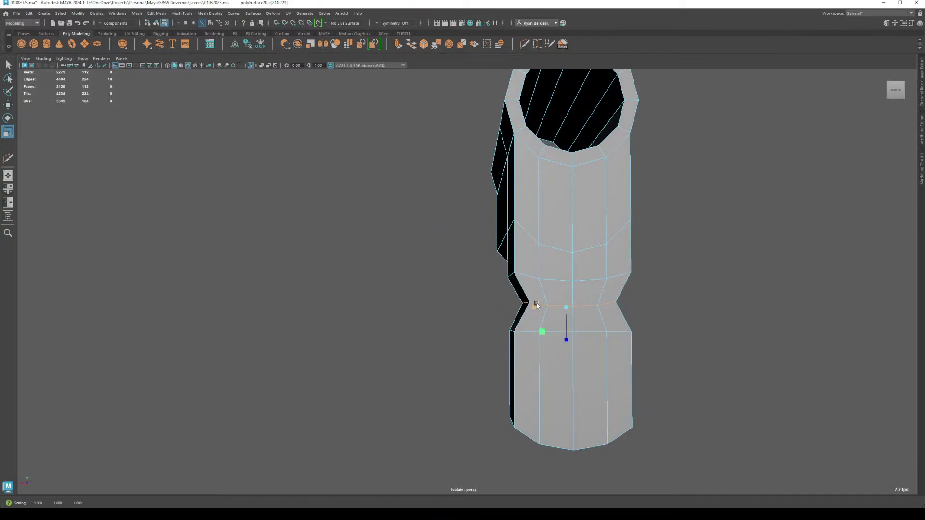
Step: Bevel the waist's edge loop with 2 segments and return to object selection
key("ctrl+b")
left_click_drag(472, 154, 482, 154)
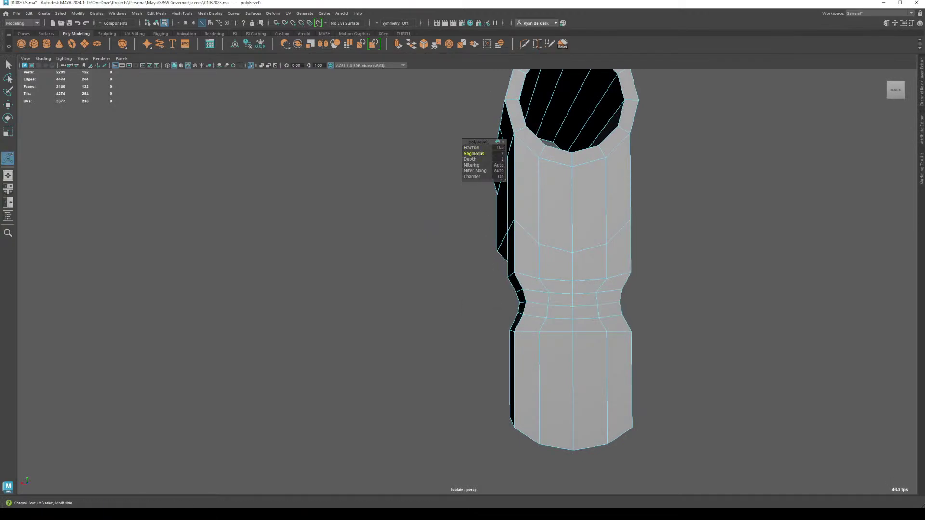
left_click_drag(487, 275, 481, 236, "alt")
right_click_drag(481, 236, 500, 225)
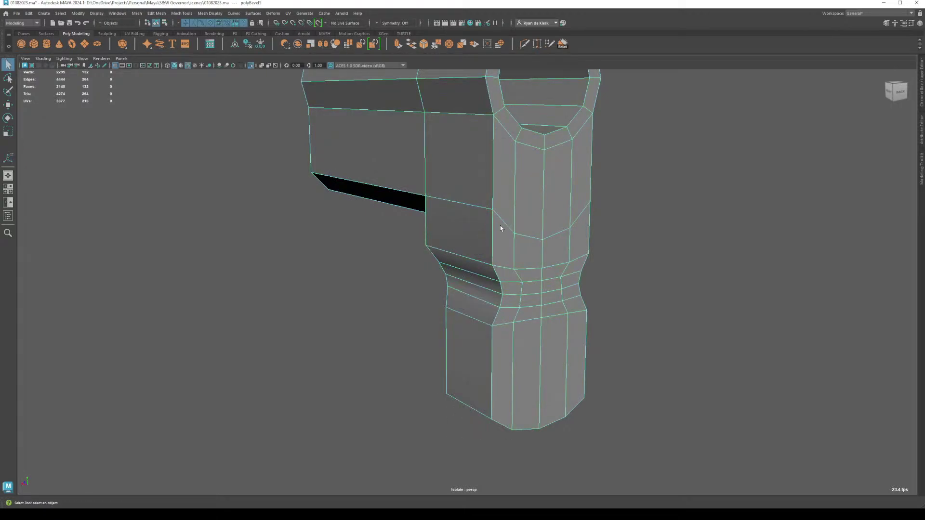
Step: Turn off isolation and, in the side view, lower the edge loop at the base of the slope slightly
key("ctrl+1")
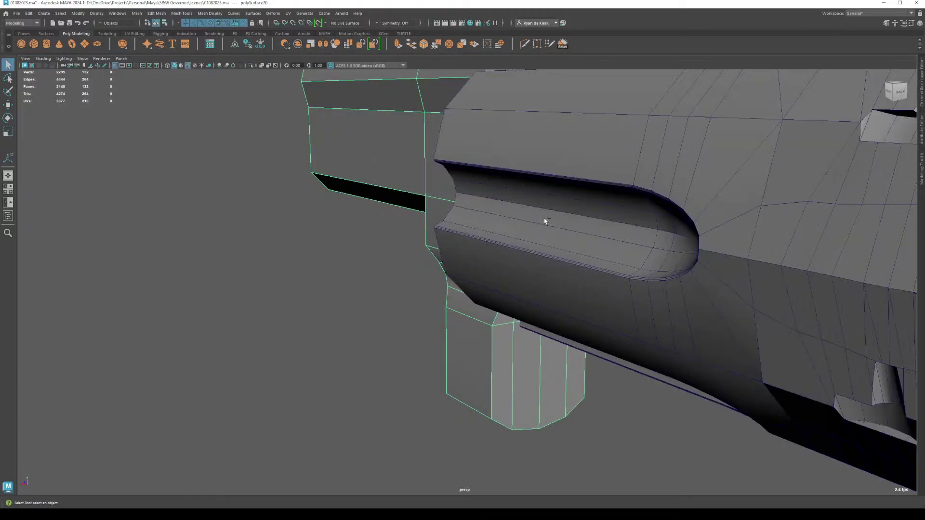
left_click_drag(608, 322, 565, 283, "alt")
key("space")
key("space")
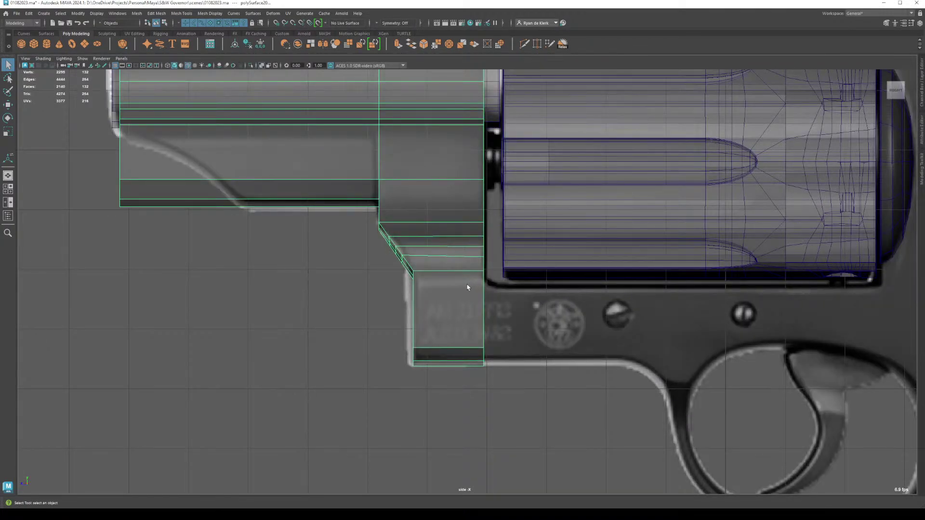
right_click_drag(467, 288, 458, 272)
left_click(450, 271)
key("w")
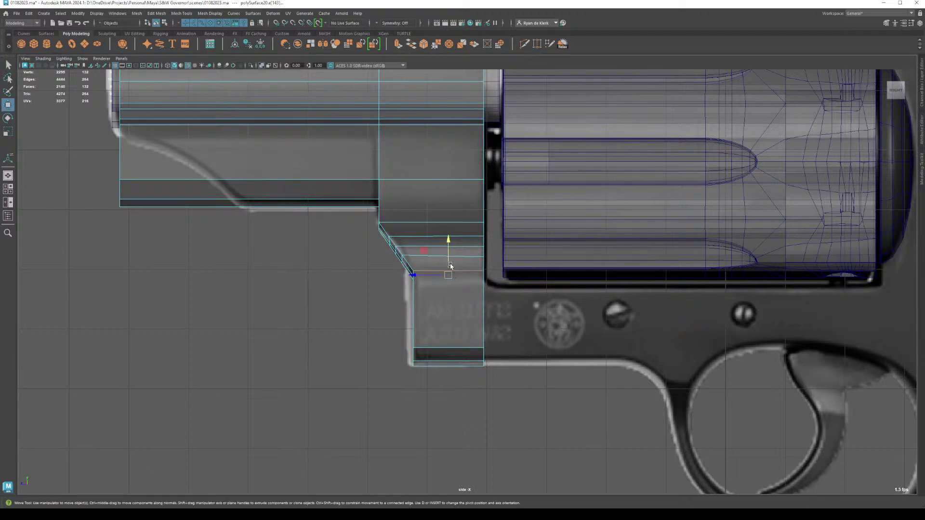
left_click_drag(451, 266, 446, 233)
Step: Lower the bottom and middle edge loops of the beveled waist slightly to space them out along the slope
left_click(437, 258)
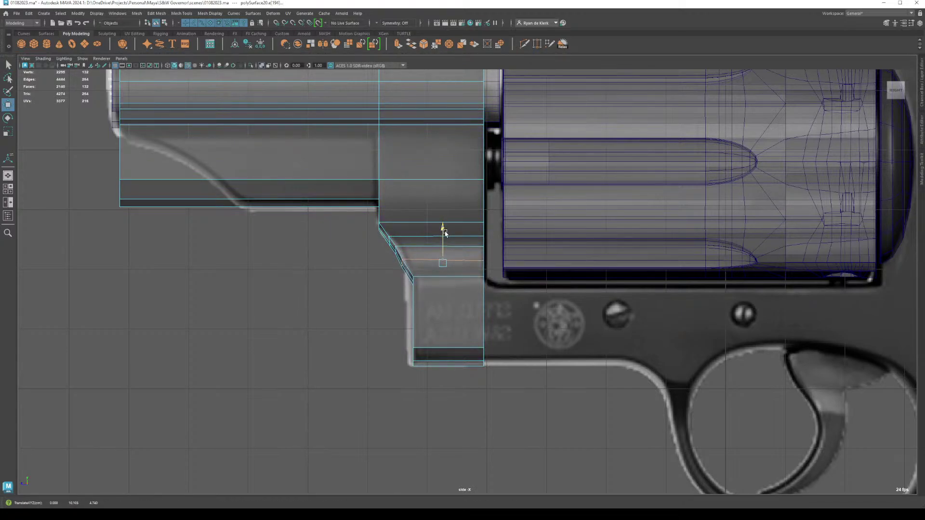
key("ctrl+z")
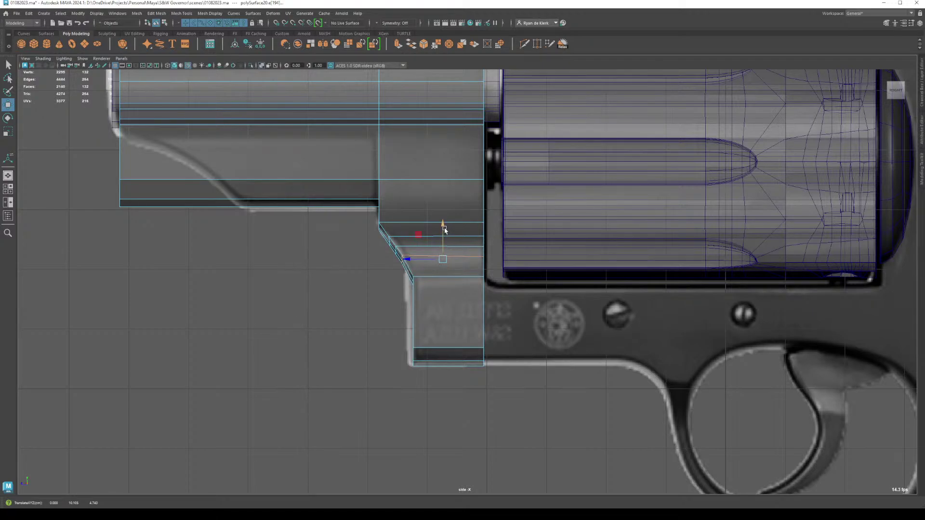
left_click_drag(444, 230, 444, 235)
right_click_drag(351, 232, 591, 369, "alt")
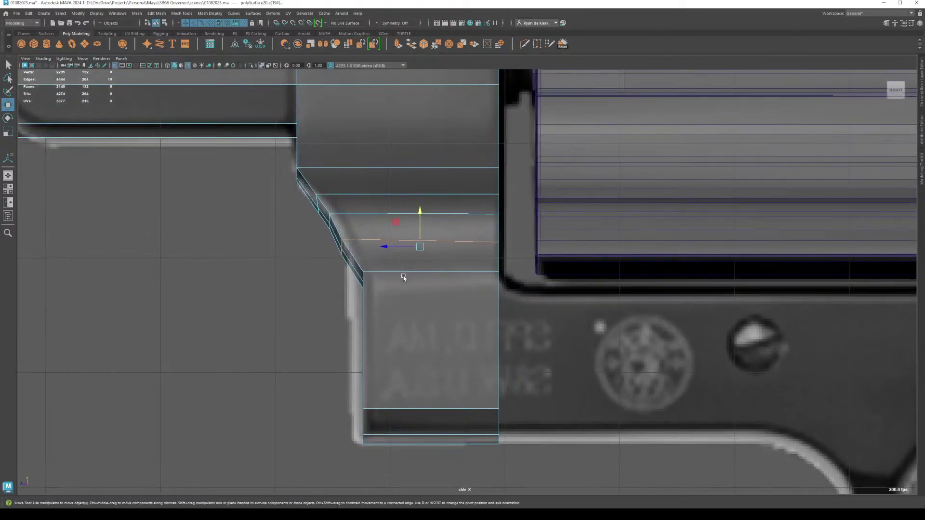
middle_click_drag(403, 278, 459, 321, "alt")
double_click(509, 259)
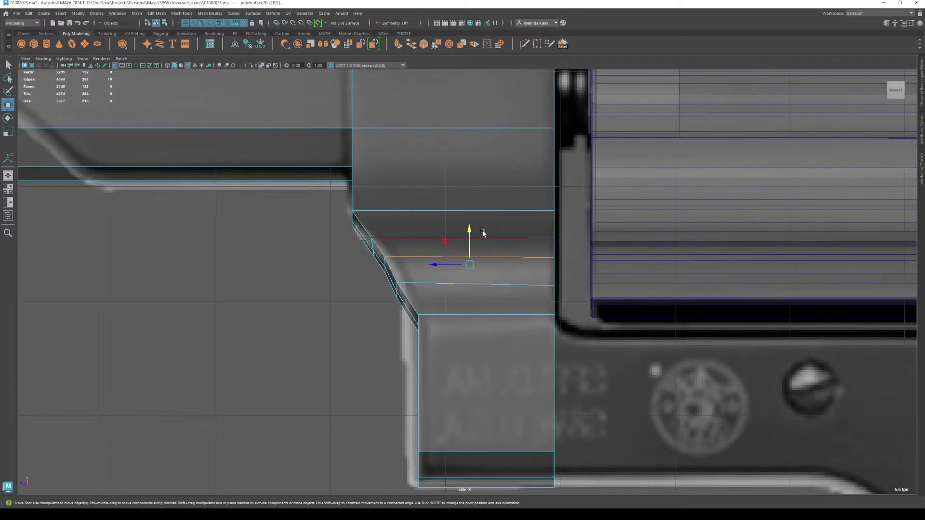
left_click_drag(469, 229, 468, 237)
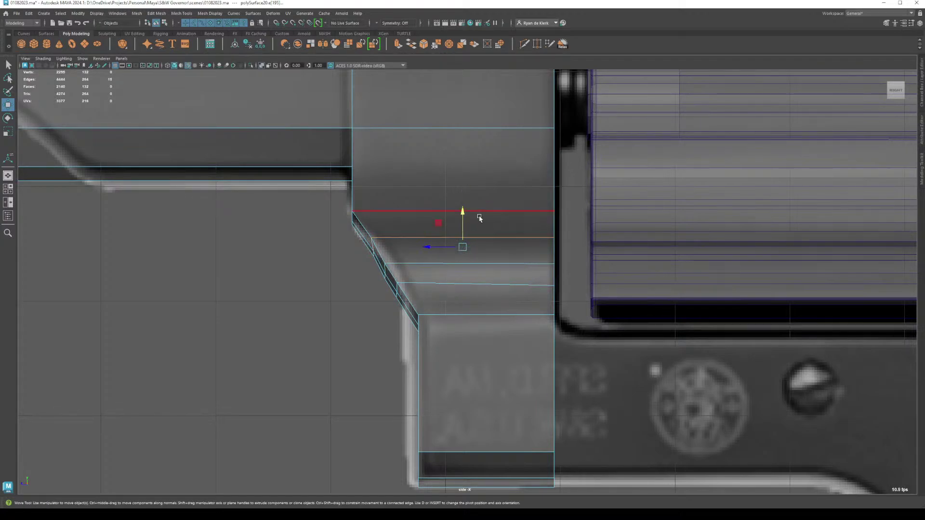
Step: Move the vertices of the slope's upper and middle edge loops backward or forward in the side view to follow the reference's curved outline
left_click(443, 234)
right_click_drag(389, 259, 359, 258)
left_click_drag(355, 223, 341, 251)
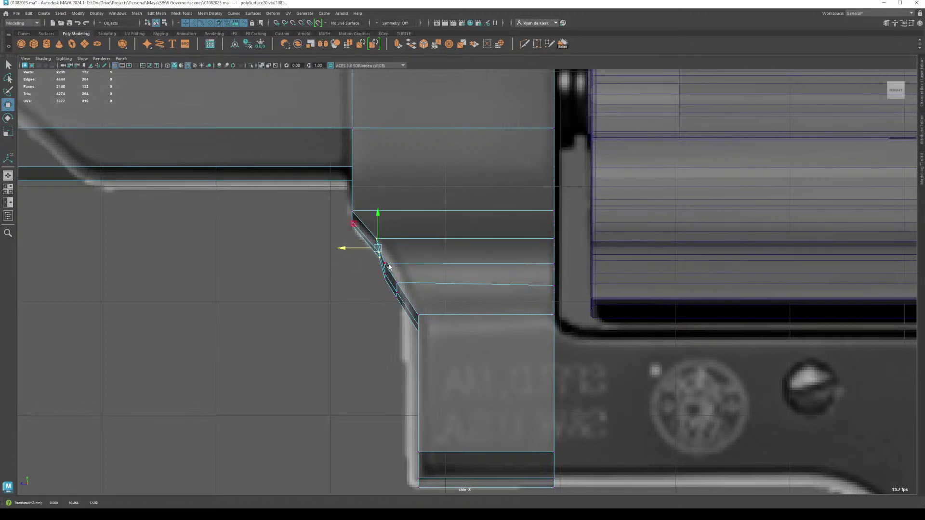
mouse_move(379, 284)
left_mouse_down()
mouse_move(356, 270)
mouse_move(395, 307)
mouse_move(367, 292)
mouse_move(378, 291)
left_mouse_up()
mouse_move(401, 255)
left_mouse_down()
mouse_move(390, 289)
mouse_move(368, 275)
left_mouse_up()
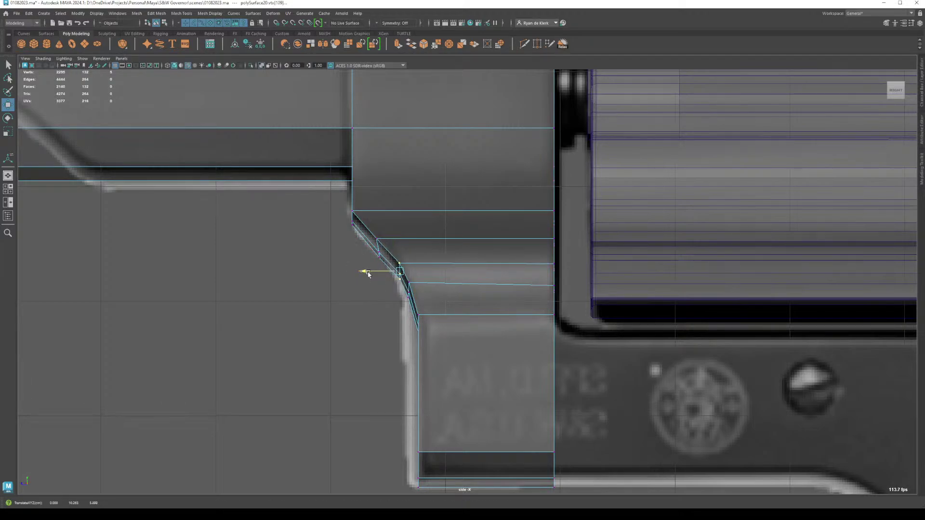
left_click_drag(382, 227, 358, 250)
left_click(359, 252)
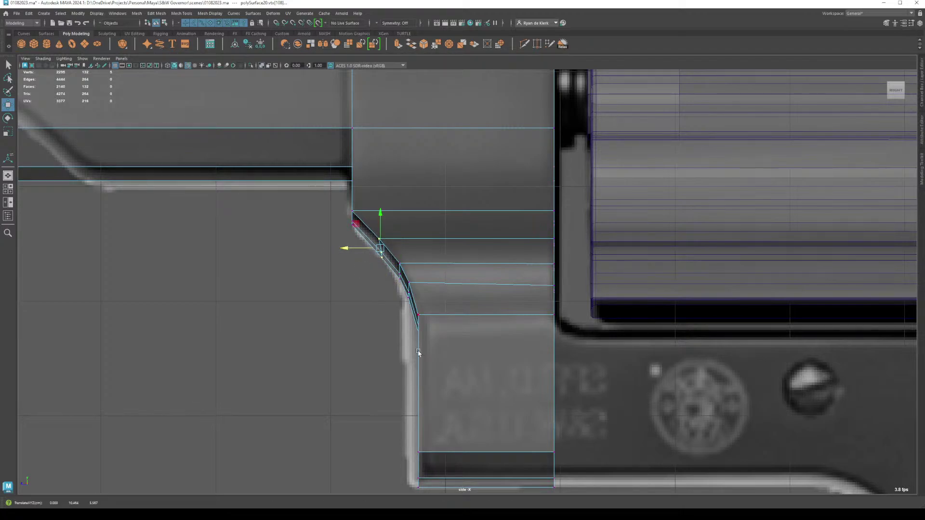
left_click(429, 318)
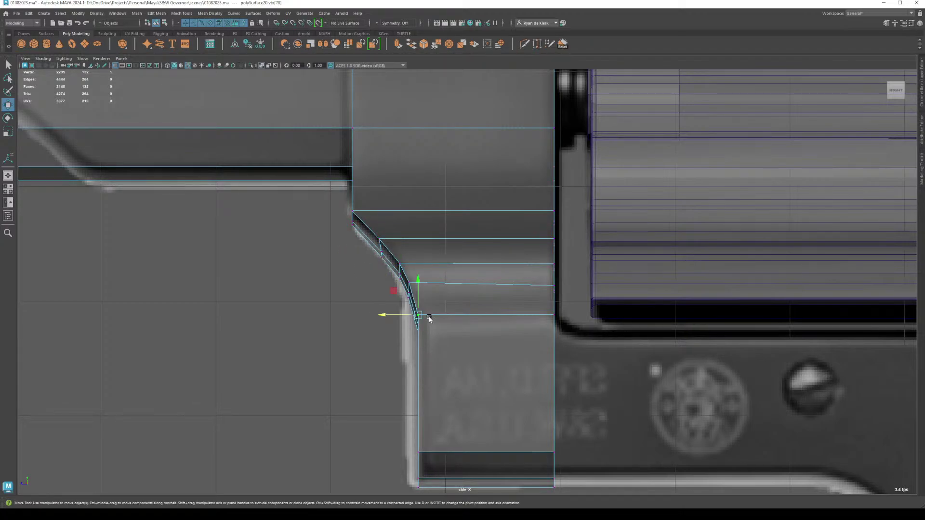
left_click_drag(387, 315, 390, 315)
left_click(433, 282)
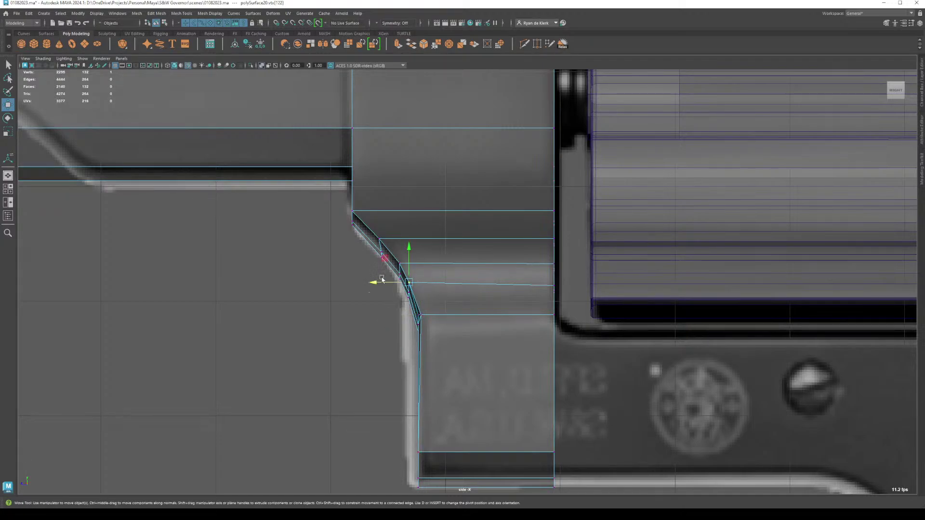
key("ctrl+z")
key("ctrl+z")
key("ctrl+z")
key("ctrl+z")
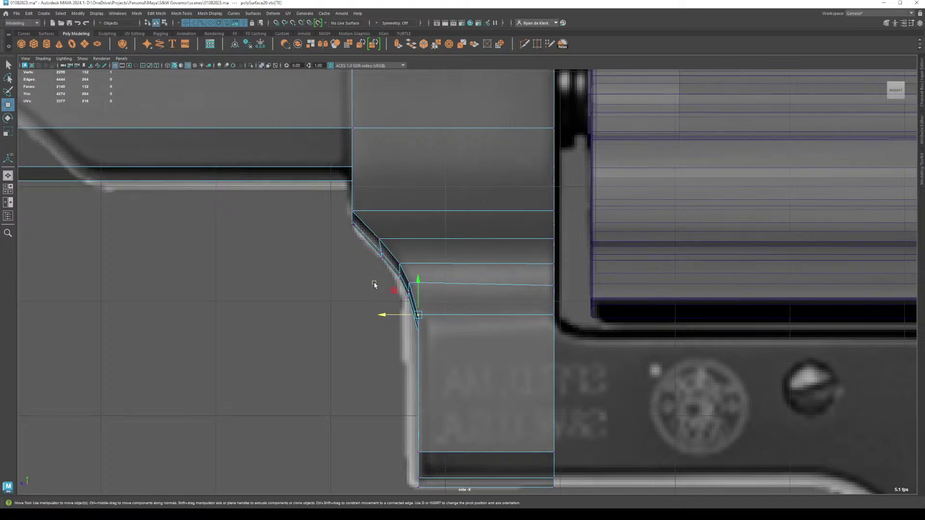
Step: Select the outer front corner vertices on both sides at the base of the slope and move them slightly rearward
key("space")
key("space")
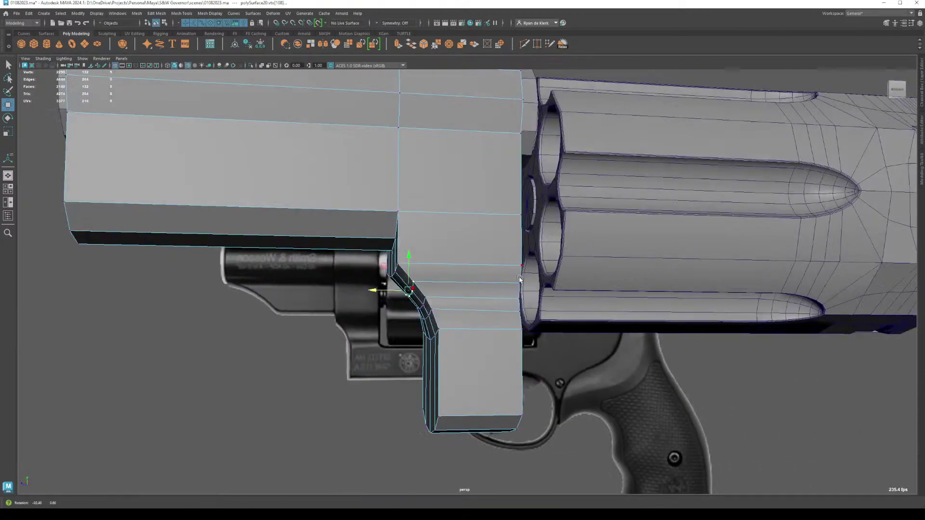
left_click_drag(631, 247, 566, 281, "alt")
right_click_drag(565, 280, 584, 266, "alt")
left_click(572, 251)
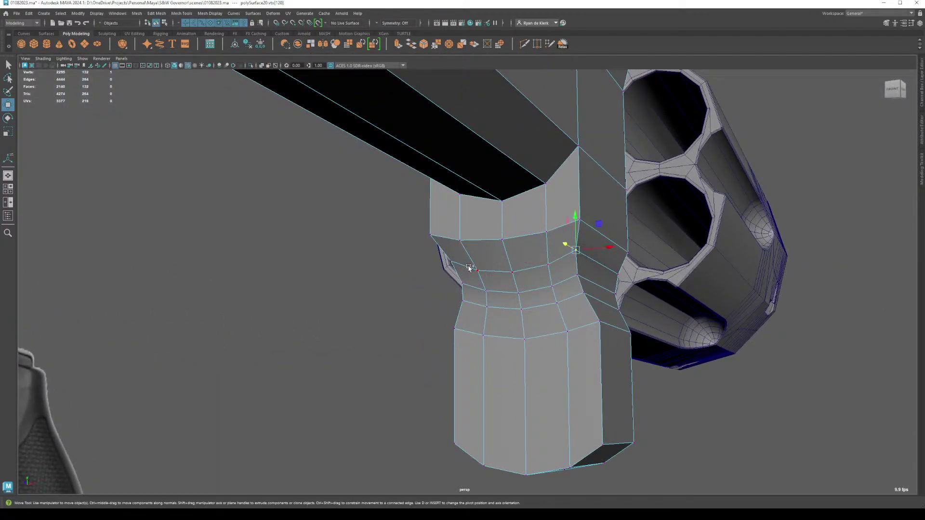
left_click(456, 261, "shift")
left_click_drag(584, 294, 543, 301, "alt")
key("space")
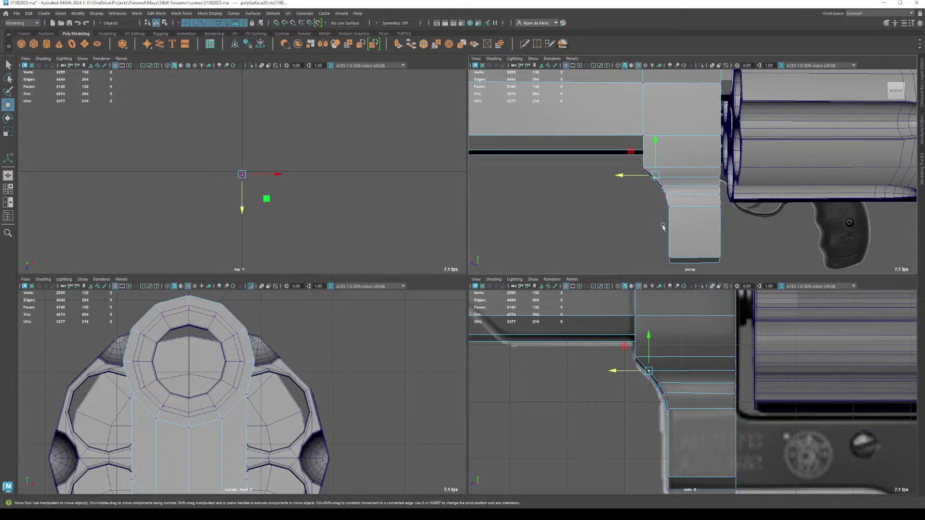
left_click_drag(635, 249, 671, 202, "alt")
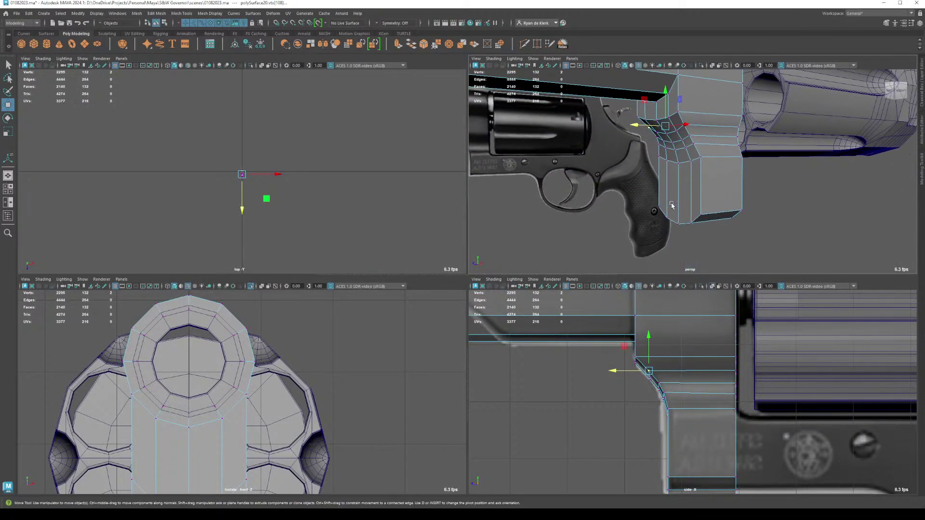
left_click(698, 158)
left_click(657, 158, "shift")
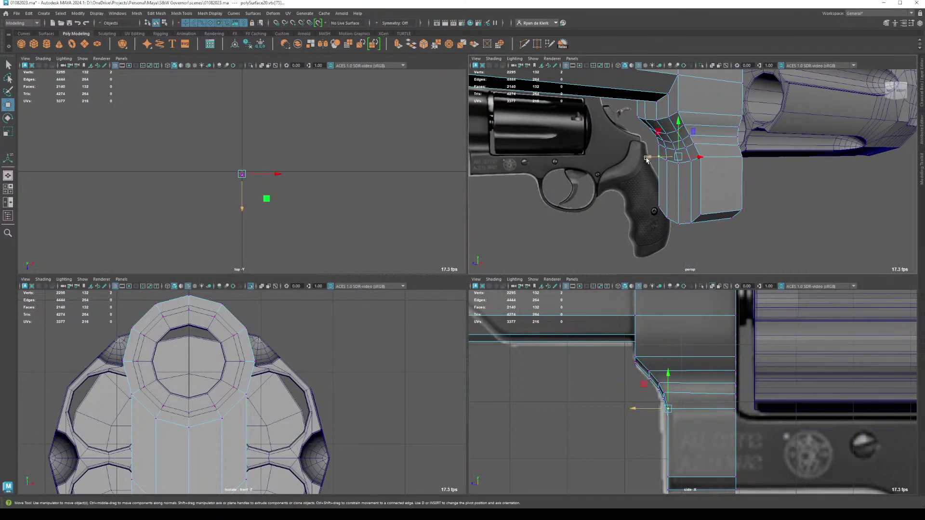
left_click_drag(635, 408, 637, 408)
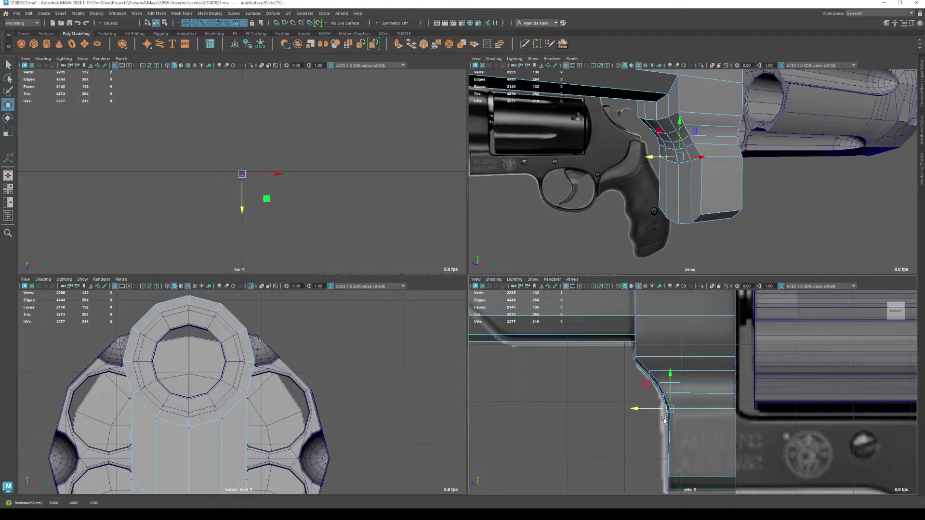
Step: Move the two outer front corner vertices just above the frame's bottom chamfer slightly rearward to line up with the pair above
left_click(698, 215)
left_click(658, 209, "shift")
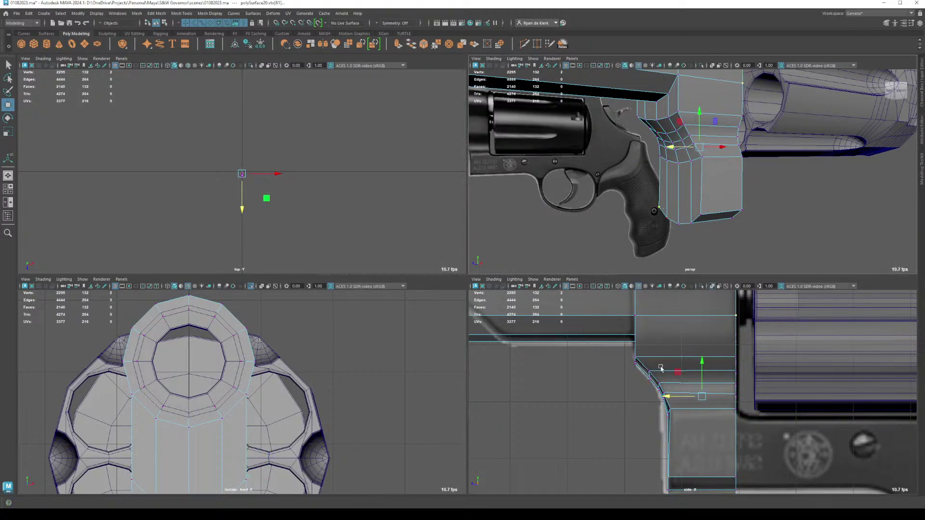
left_click(702, 213)
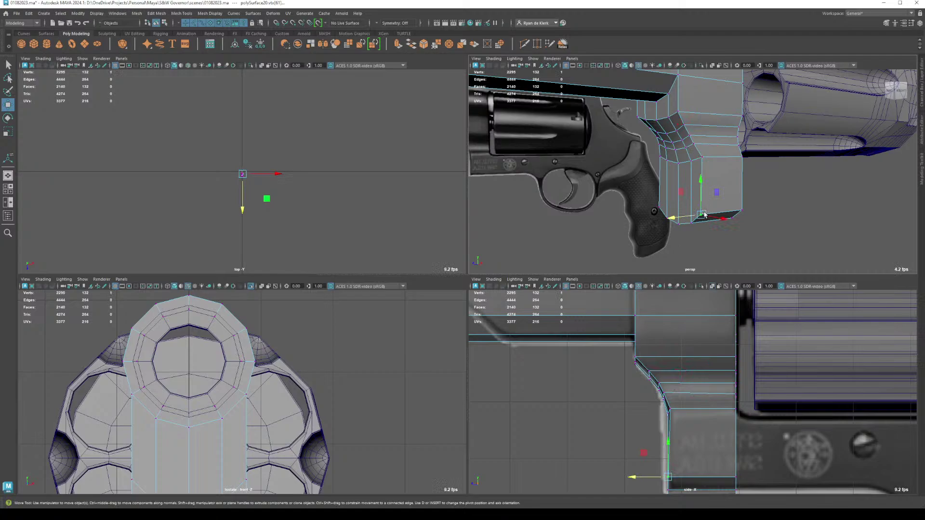
left_click(657, 210, "shift")
middle_click_drag(650, 425, 637, 322, "alt")
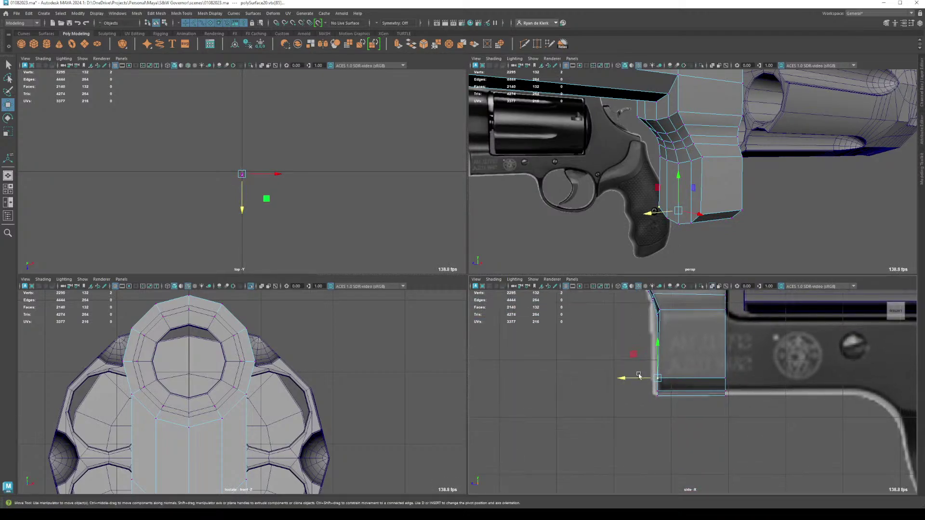
left_click_drag(628, 378, 630, 379)
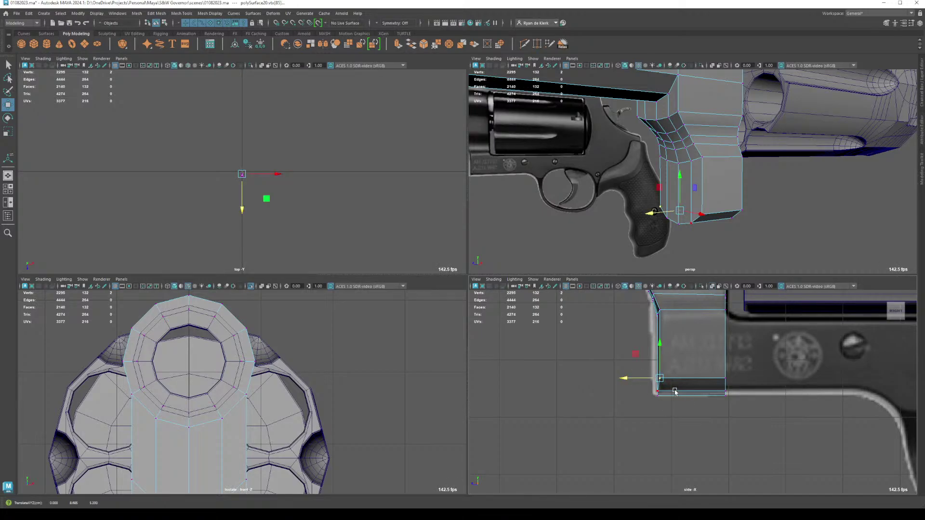
Step: Shift the front vertices on both sides of the bottom chamfer slightly rearward and fine-tune the pair just above them
left_click(658, 391)
left_click(668, 214, "shift")
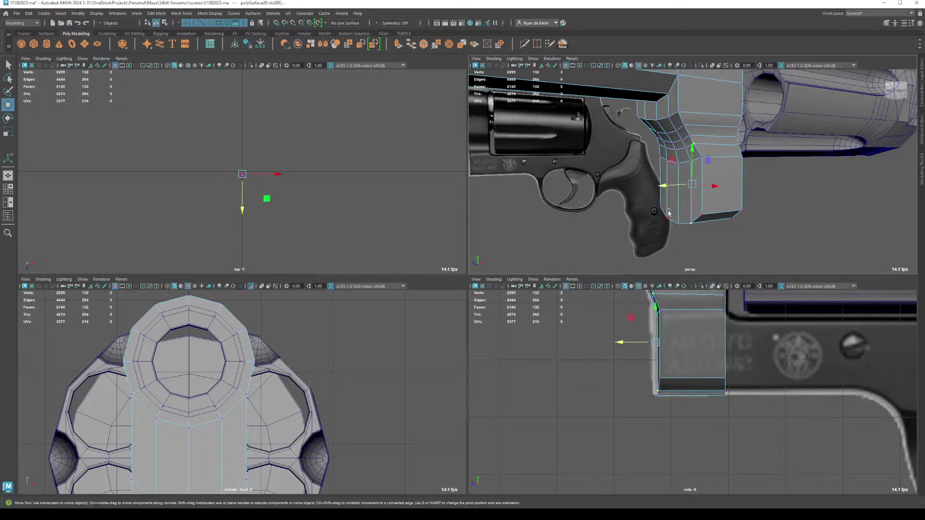
left_click(667, 218)
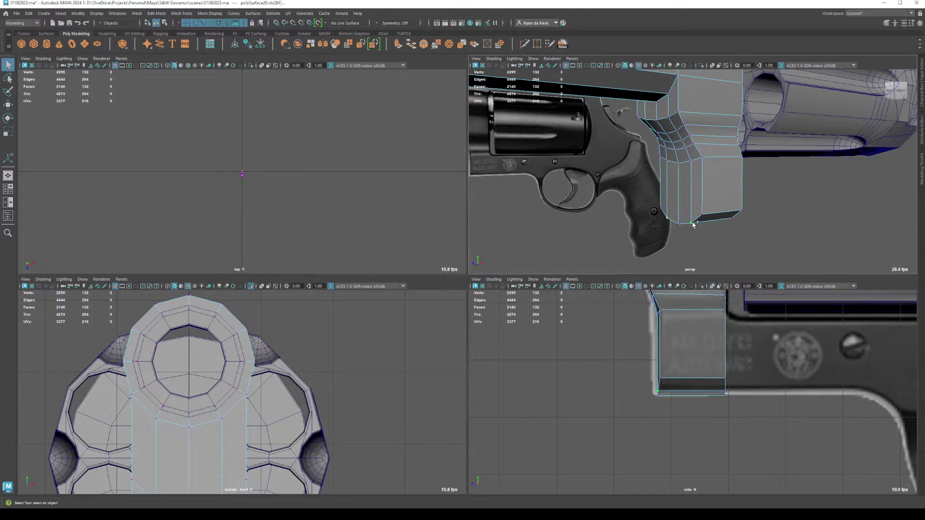
key("w")
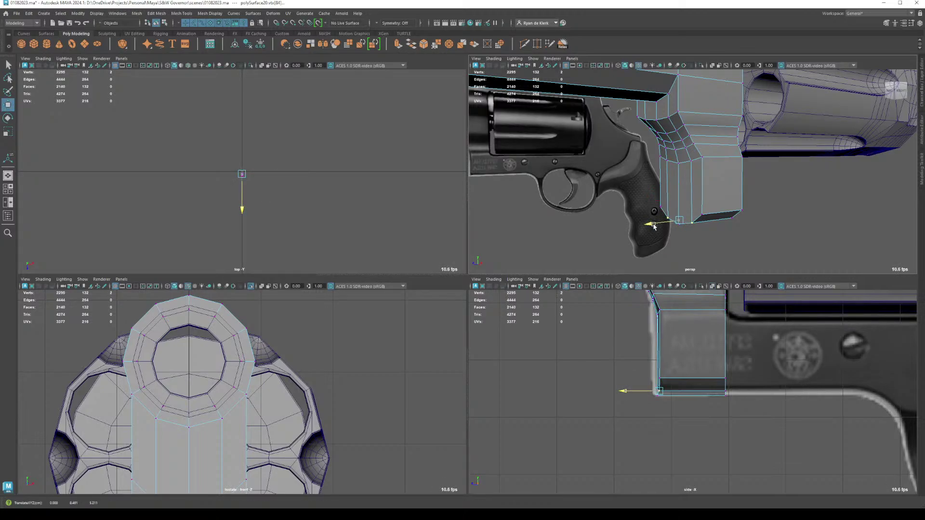
left_click_drag(653, 225, 653, 225)
left_click(715, 209)
left_click(657, 211, "shift")
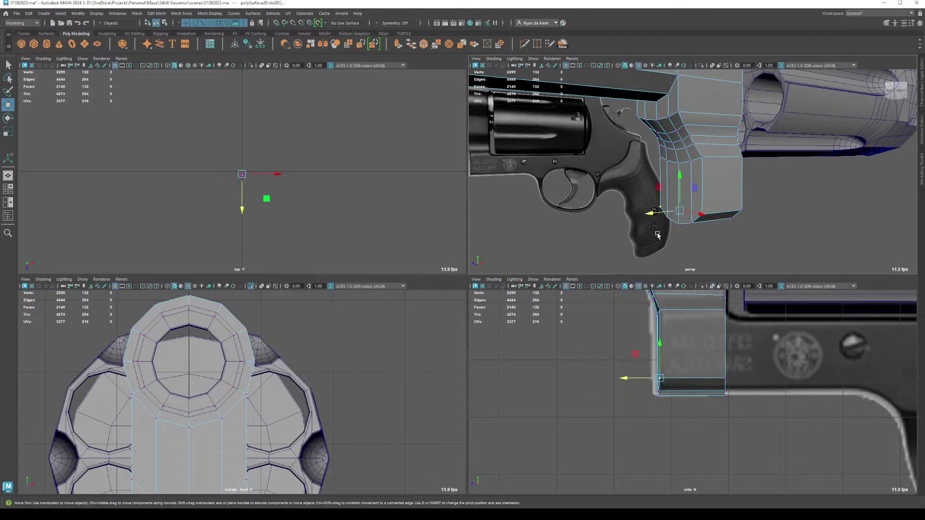
left_click_drag(625, 380, 625, 380)
Step: Select the rear faces of the lower front block and extrude them rearward beneath the full length of the cylinder
middle_click_drag(701, 368, 688, 418, "alt")
right_click_drag(648, 354, 689, 343, "alt")
left_click_drag(776, 202, 734, 192, "alt")
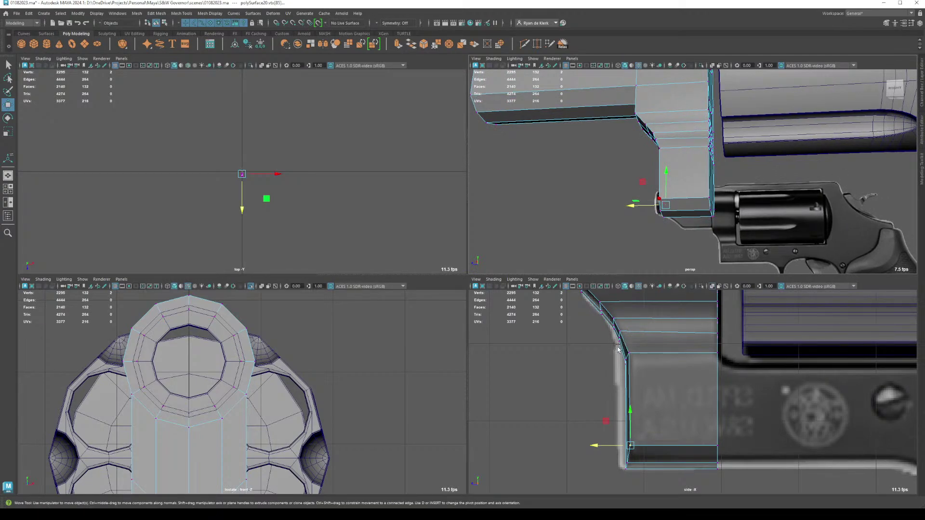
left_click_drag(618, 348, 728, 392)
right_click_drag(706, 303, 706, 324)
scroll(722, 387, "down", 6)
left_click(718, 411)
left_click_drag(715, 430, 708, 404)
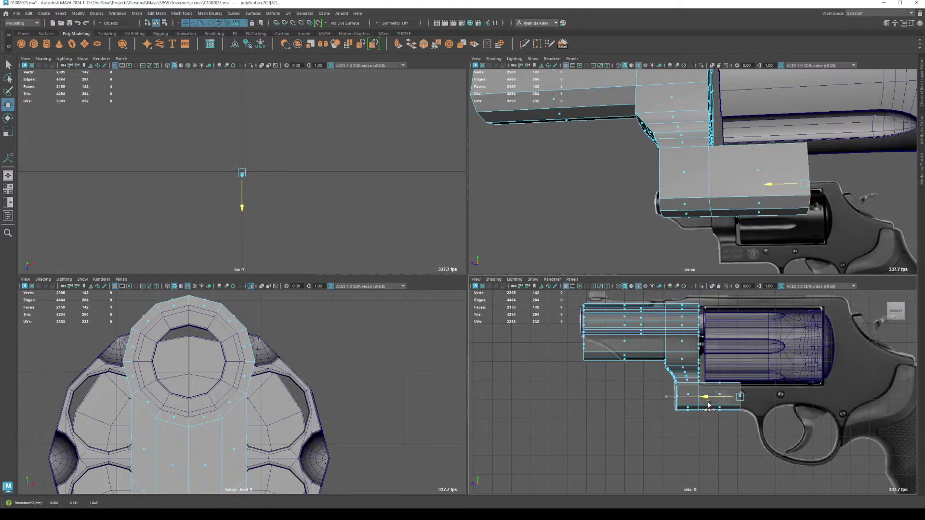
middle_click_drag(709, 404, 823, 406)
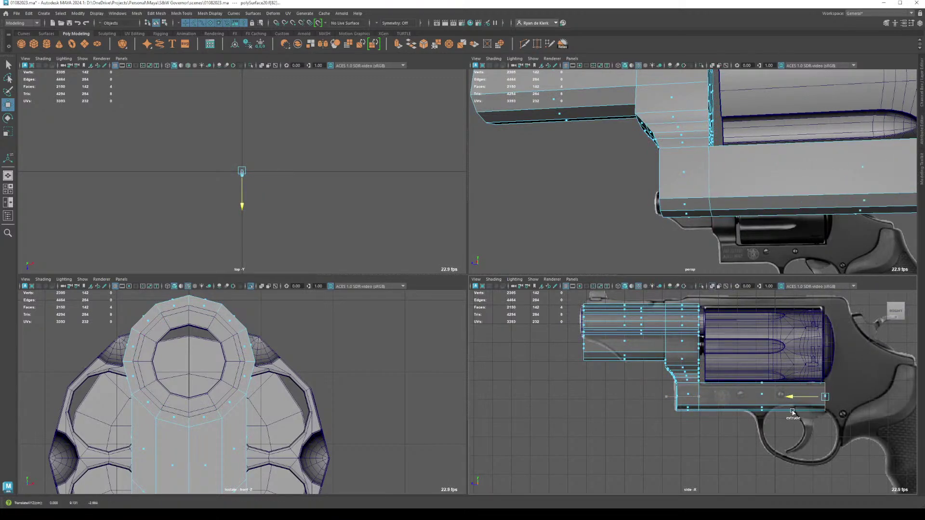
Step: Lower the inner lengthwise edges on top of the extruded frame bar to make room for the cylinder above
left_click_drag(821, 248, 700, 217, "alt")
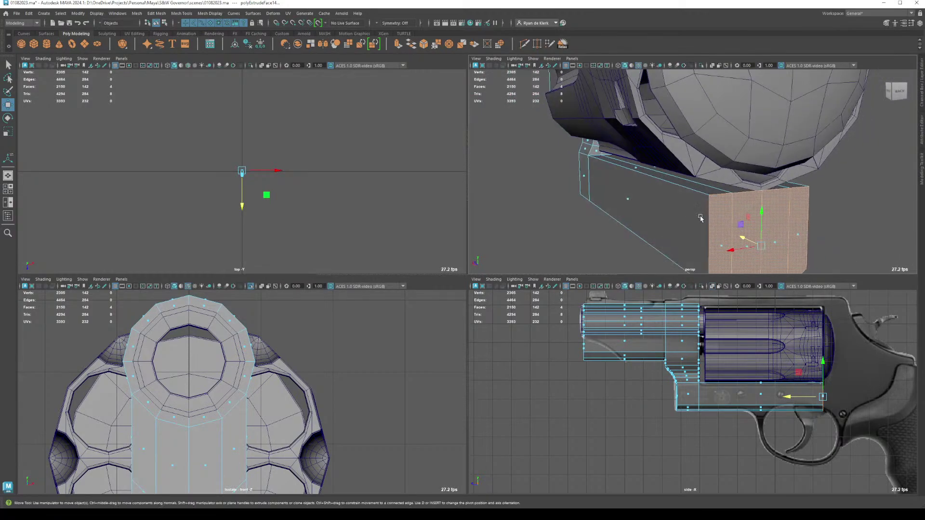
right_click_drag(720, 208, 718, 186)
left_click(707, 184)
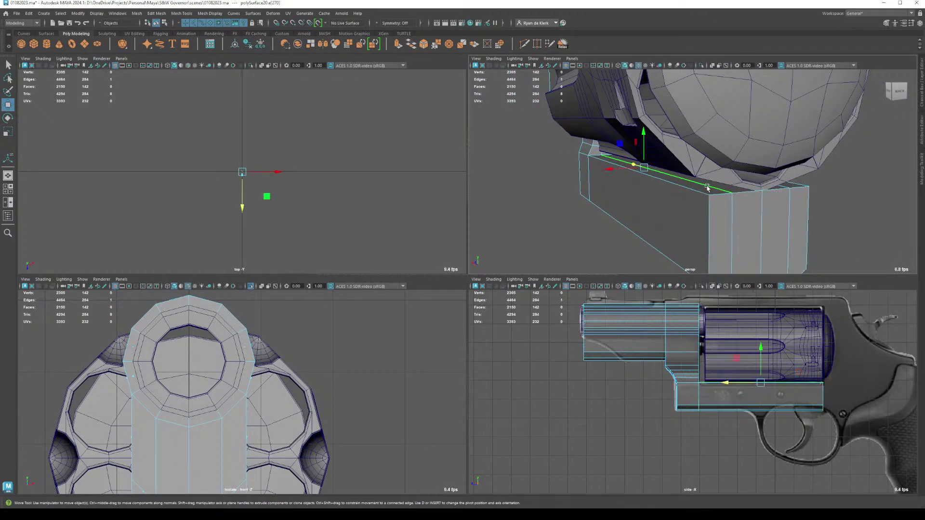
left_click(781, 187, "shift")
left_click_drag(666, 137, 651, 179)
left_click(641, 146)
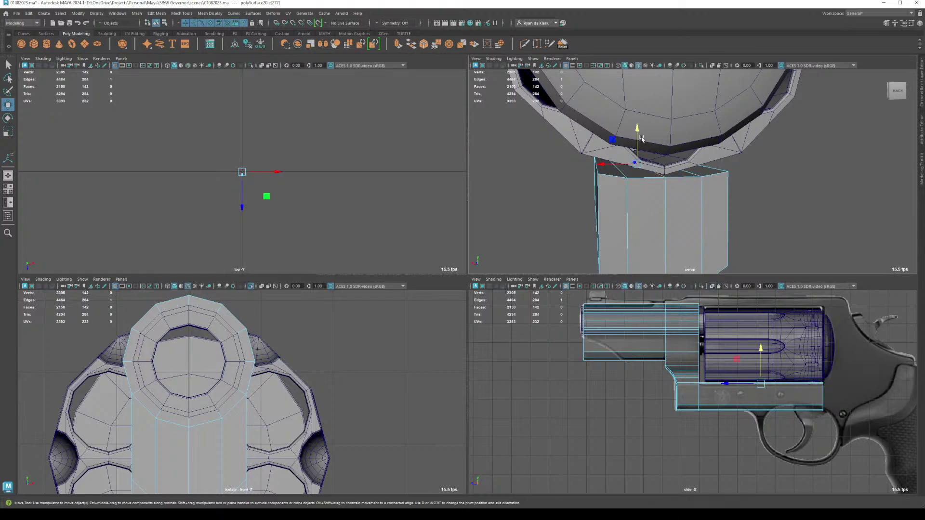
left_click_drag(642, 140, 644, 162, "alt")
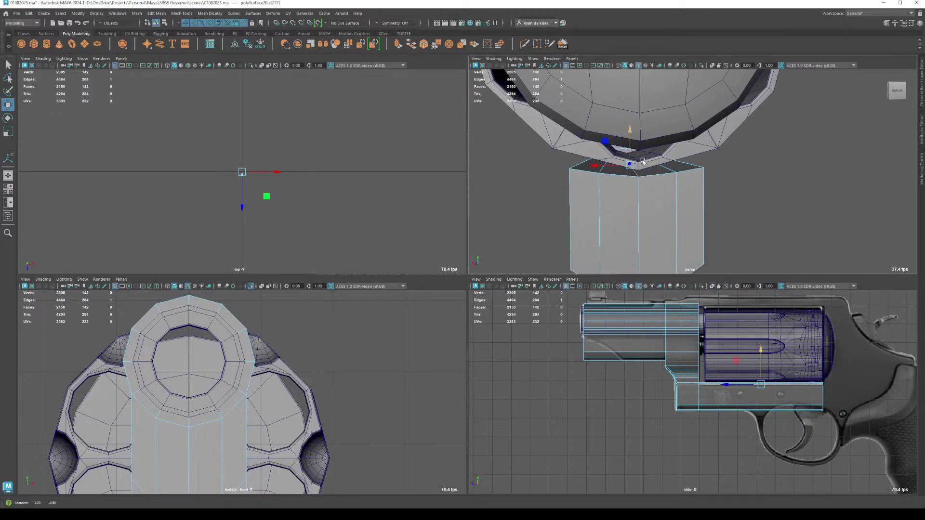
left_click(623, 144, "shift")
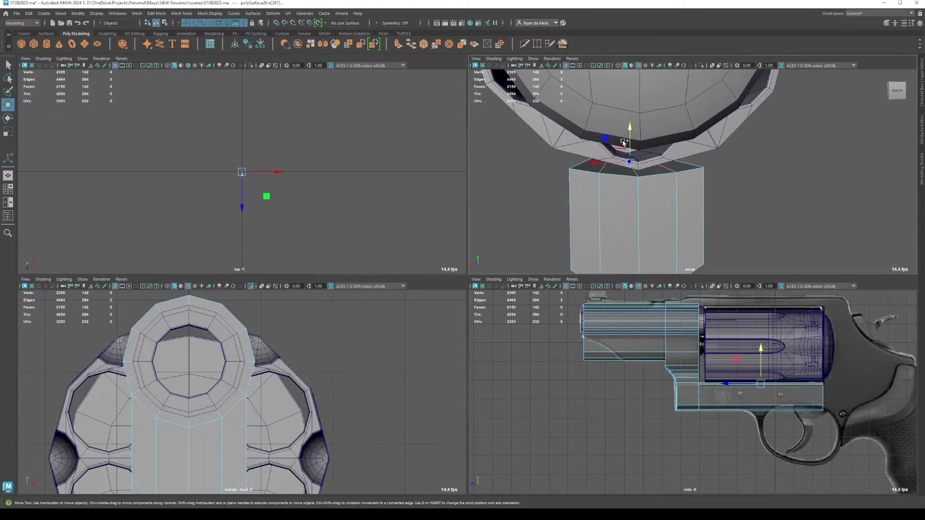
left_click_drag(625, 145, 770, 156, "alt")
Step: In the side view, select the vertices at the rear end of the lower frame bar and move them slightly rearward
key("space")
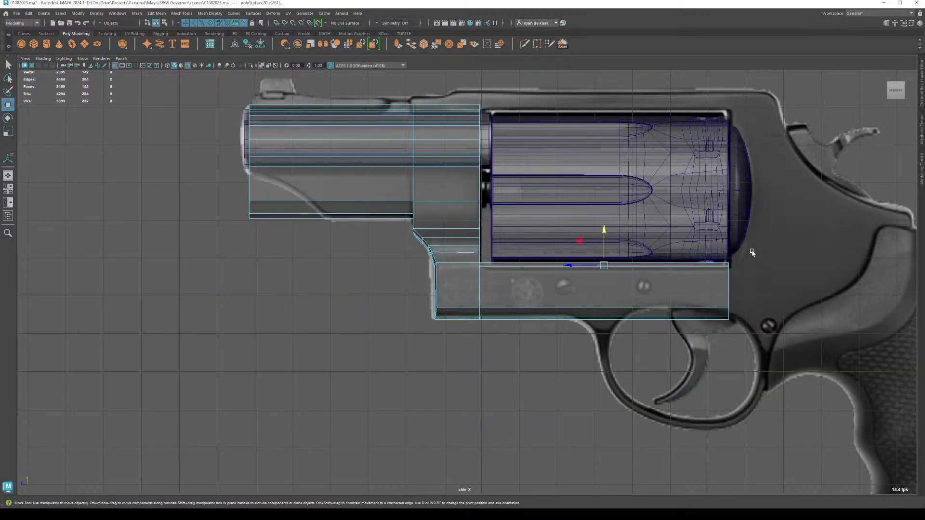
left_click_drag(747, 334, 721, 261)
right_click_drag(704, 283, 681, 276)
left_click_drag(757, 347, 713, 251)
mouse_move(694, 291)
left_mouse_down()
mouse_move(681, 294)
mouse_move(697, 299)
left_mouse_up()
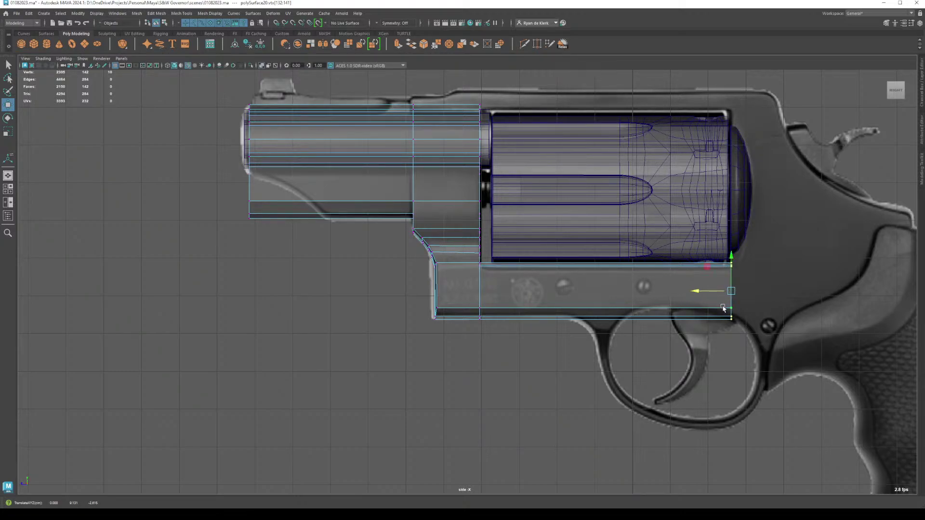
right_click_drag(504, 285, 534, 264)
middle_click_drag(386, 251, 513, 359, "alt")
scroll(382, 272, "up", 3)
right_click_drag(354, 295, 304, 290, "shift")
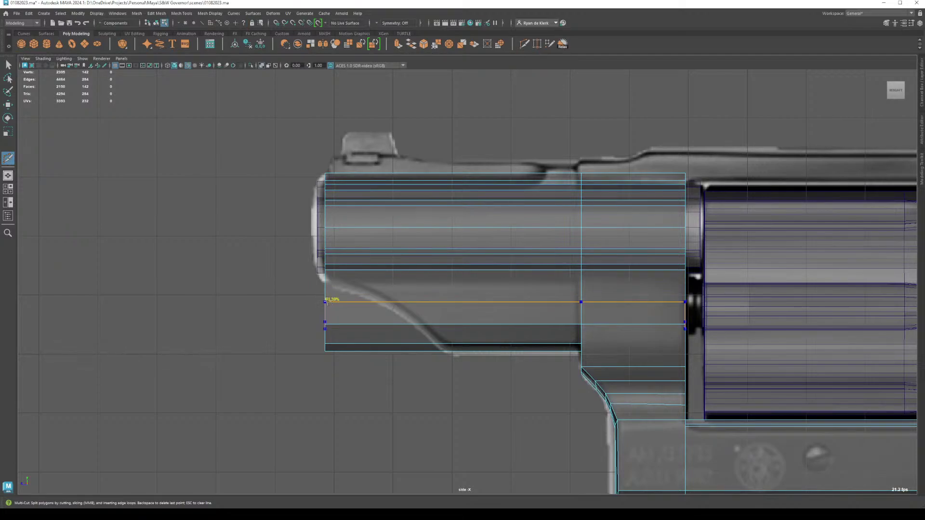
middle_click(324, 302, "ctrl")
left_click(325, 323)
key("ctrl+z")
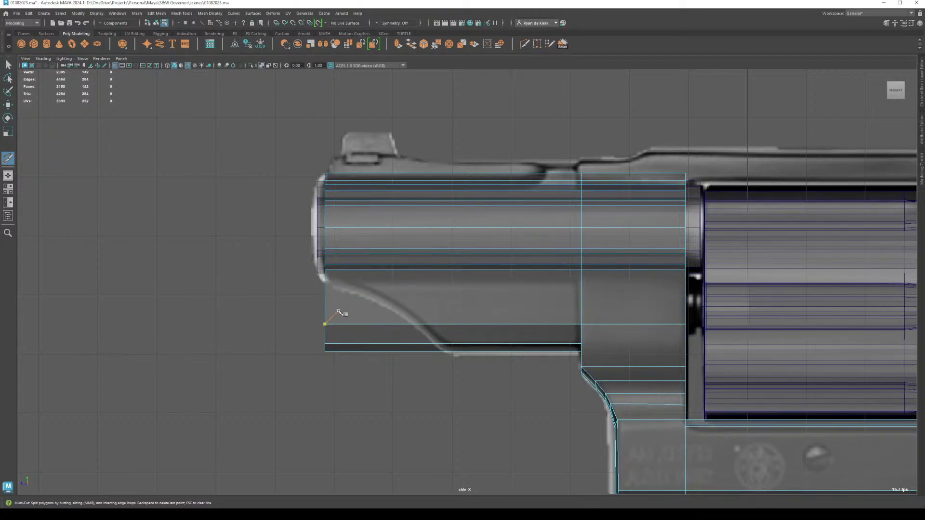
key("w")
Step: Set the Insert Edge Loop Tool to multiple edge loops for the front edge beneath the barrel
left_click(328, 293)
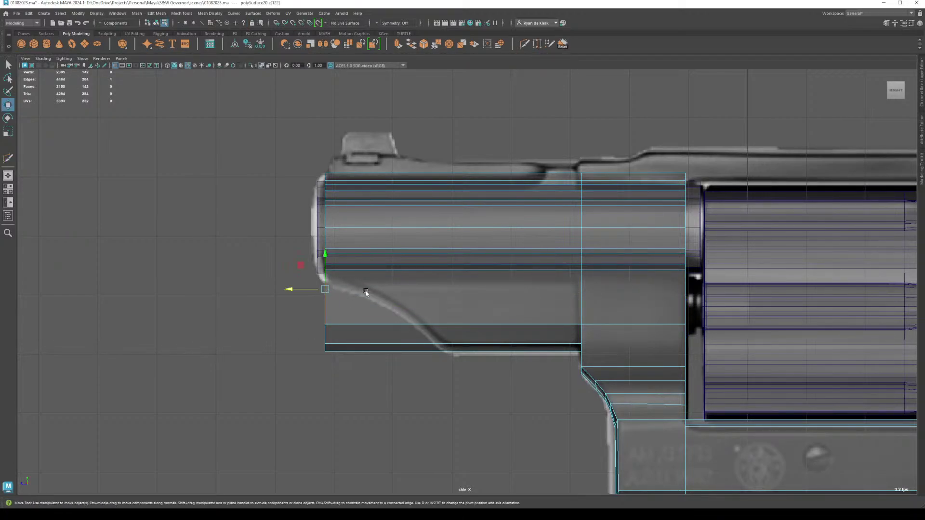
right_click(366, 293, "shift")
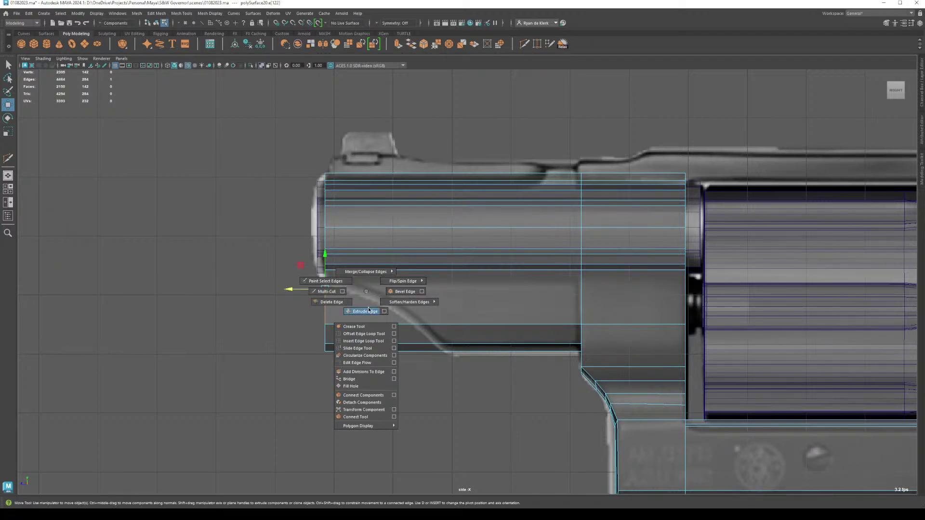
left_click(394, 340)
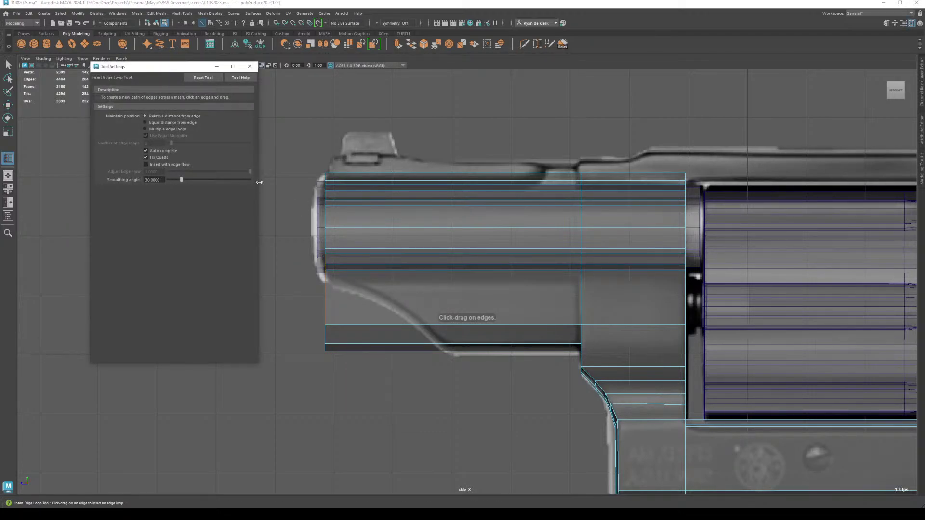
left_click(163, 130)
Step: Try to insert 4 evenly spaced lengthwise edge loops through the section under the barrel
left_click_drag(172, 143, 174, 143)
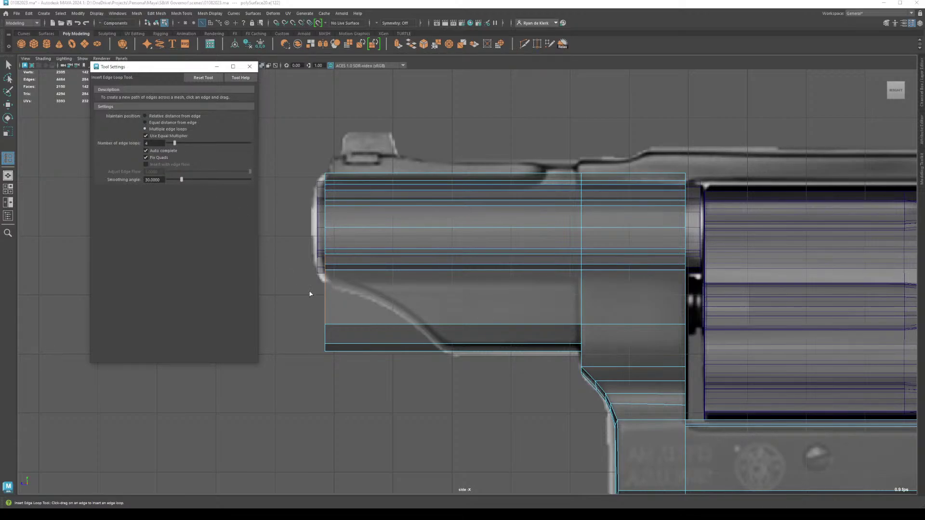
left_click(327, 304)
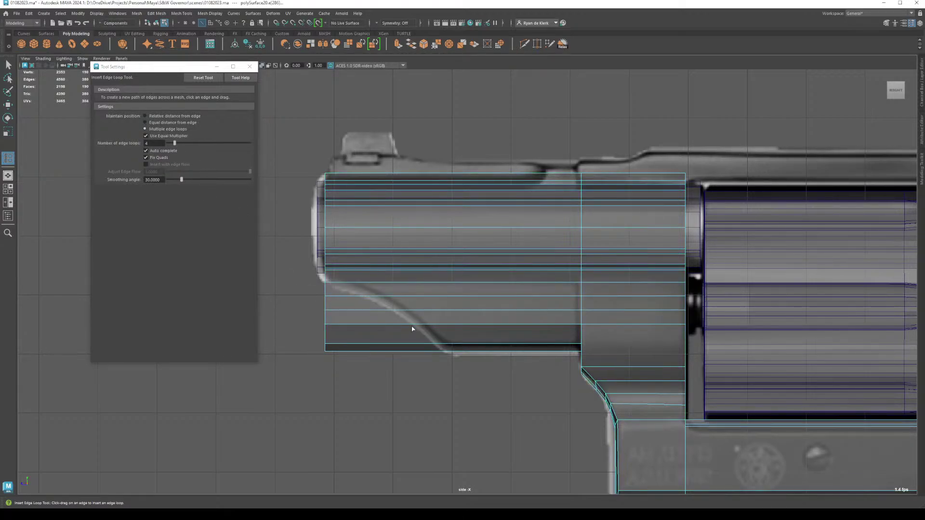
key("ctrl+z")
Step: Set the number of edge loops to 3, insert them lengthwise through the section under the barrel, and close the tool settings
left_click(173, 146)
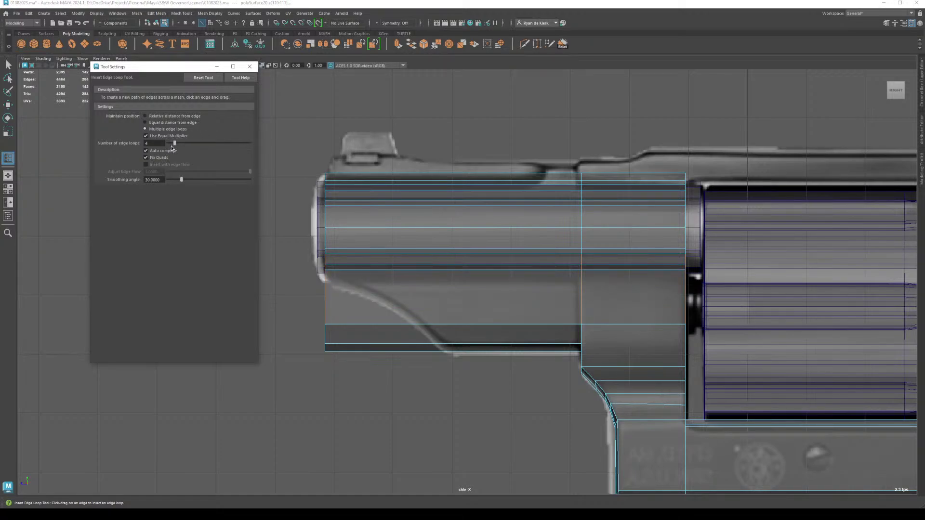
left_click_drag(169, 144, 174, 143)
left_click(327, 304)
left_click(325, 300)
left_click(324, 300)
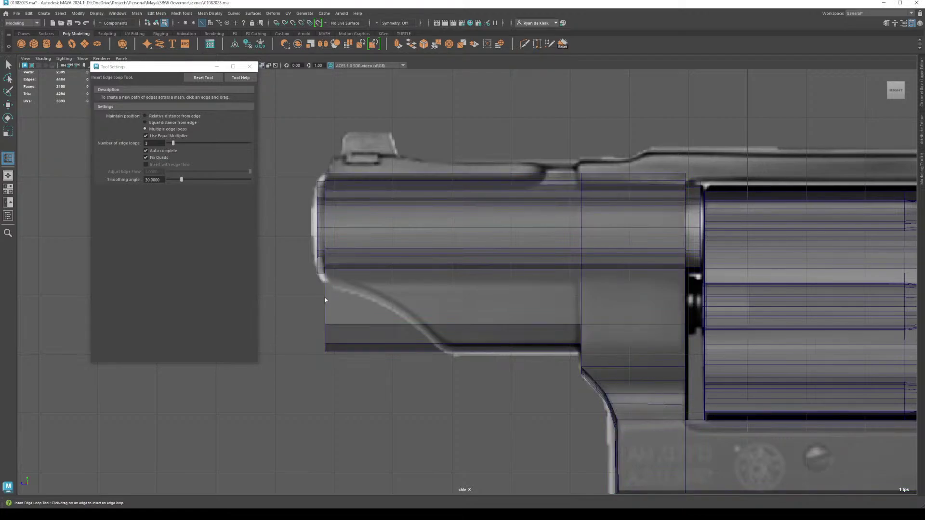
left_click(326, 302)
left_click(326, 298)
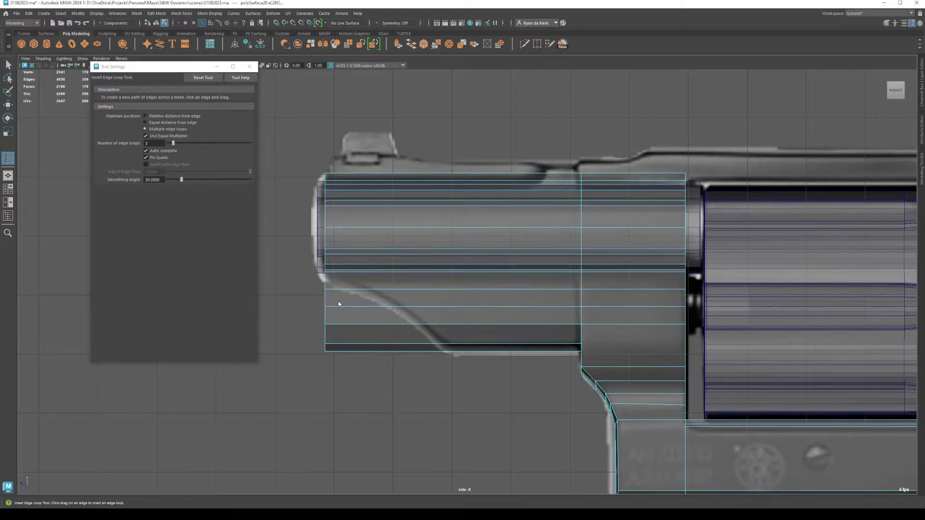
key("w")
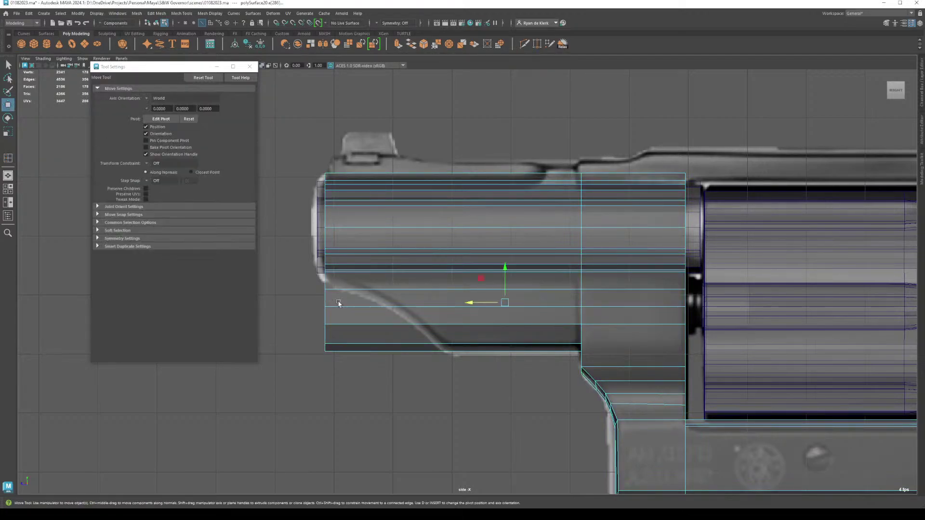
left_click(249, 67)
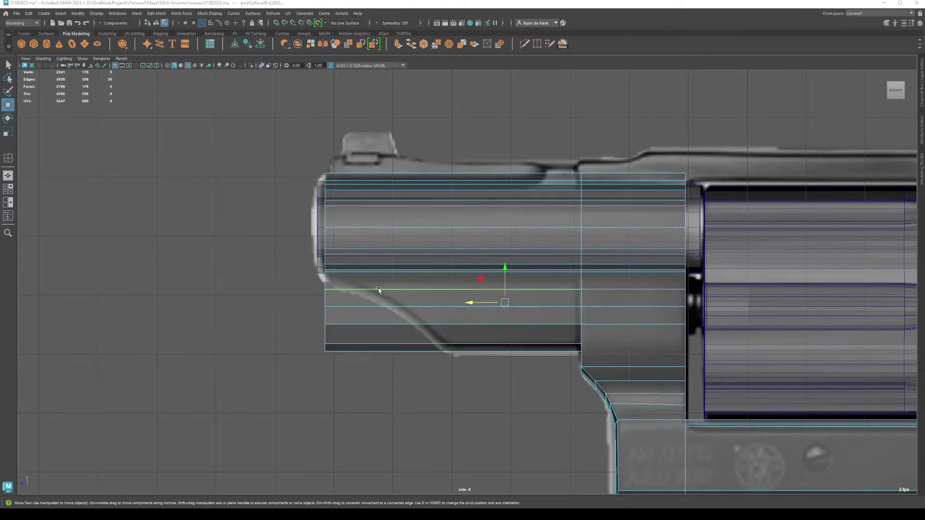
Step: Try to move the lower front vertices of the section under the barrel rearward
key("space")
left_click_drag(678, 214, 606, 201, "alt")
right_click_drag(607, 201, 597, 171)
left_click_drag(652, 447, 615, 414)
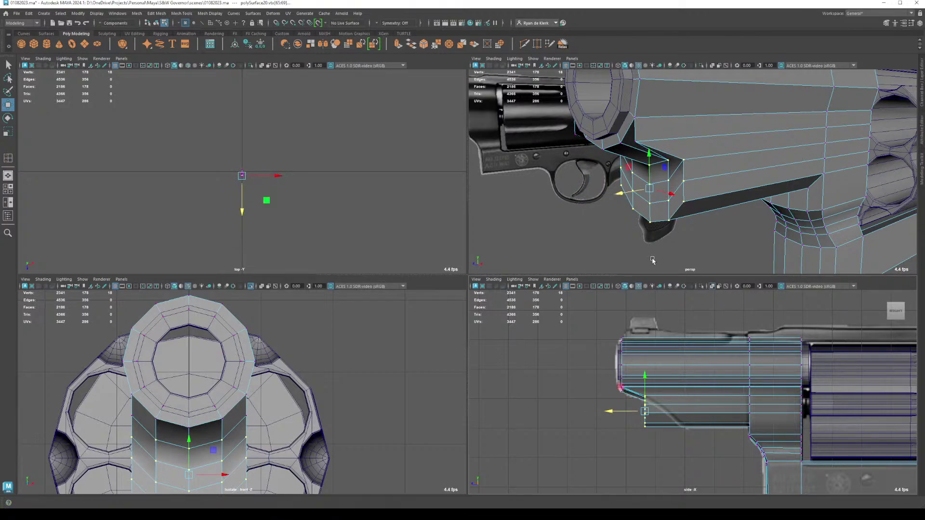
key("f")
key("ctrl+z")
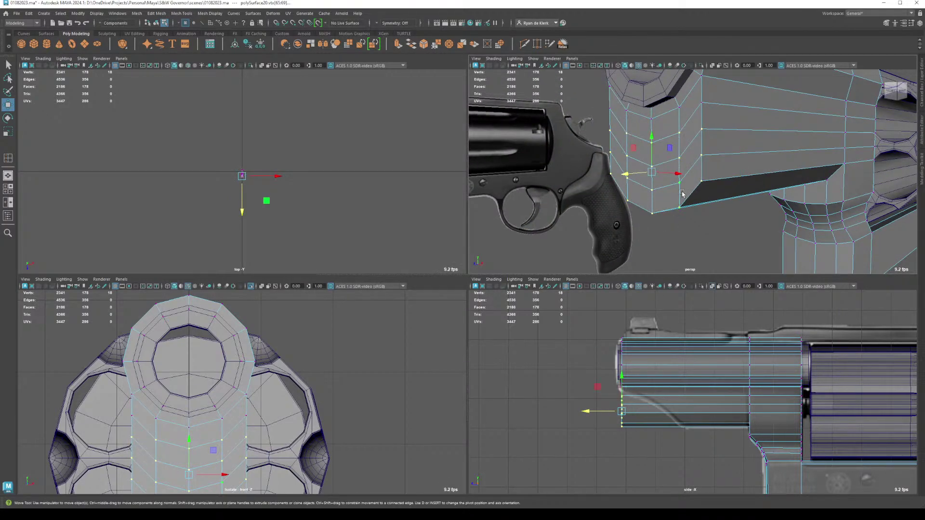
Step: Try to move the lower front vertices rearward with the visible upper-row vertices excluded from the selection
left_click(679, 133, "ctrl")
left_click(653, 142, "ctrl")
left_click(627, 133, "ctrl")
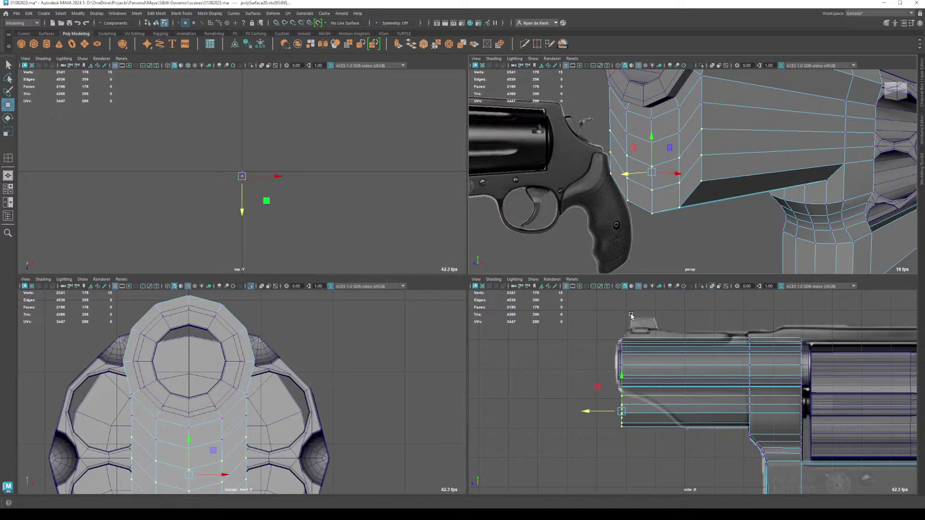
left_click_drag(587, 406, 608, 417)
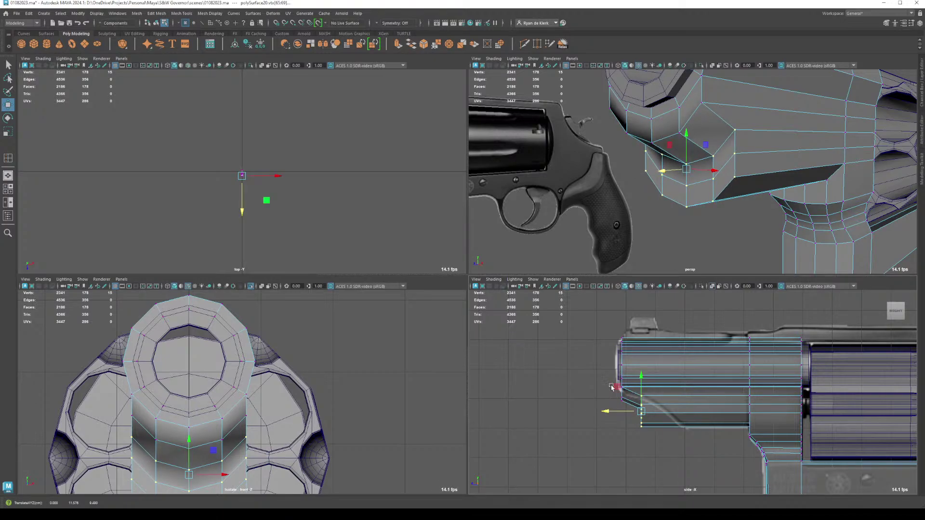
key("ctrl+z")
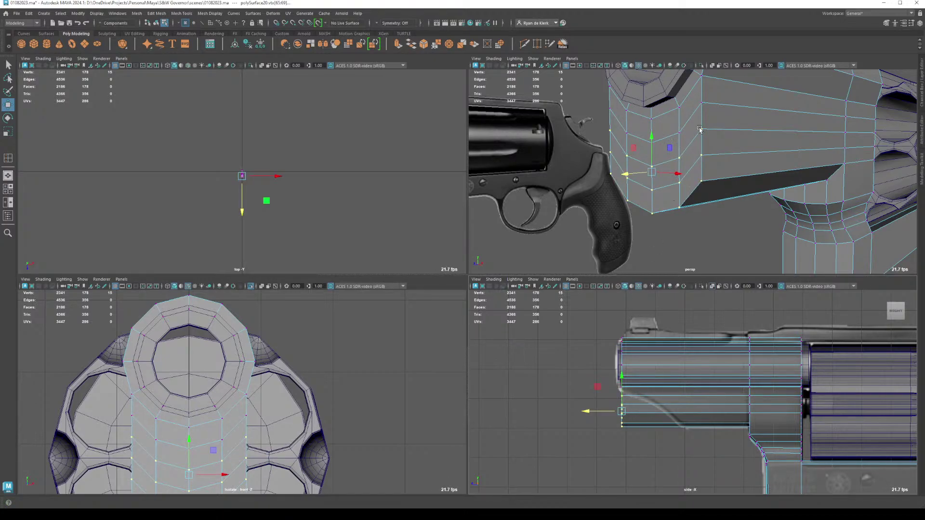
Step: Select the front vertex rows below the muzzle on both sides and move them slightly rearward to start the sloped underside
left_click(702, 109)
left_click(696, 140)
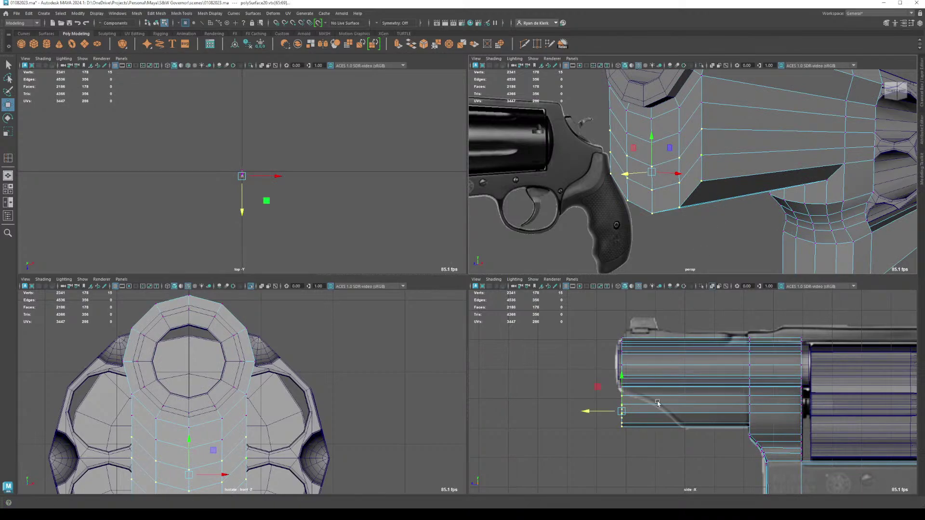
left_click_drag(650, 450, 606, 392)
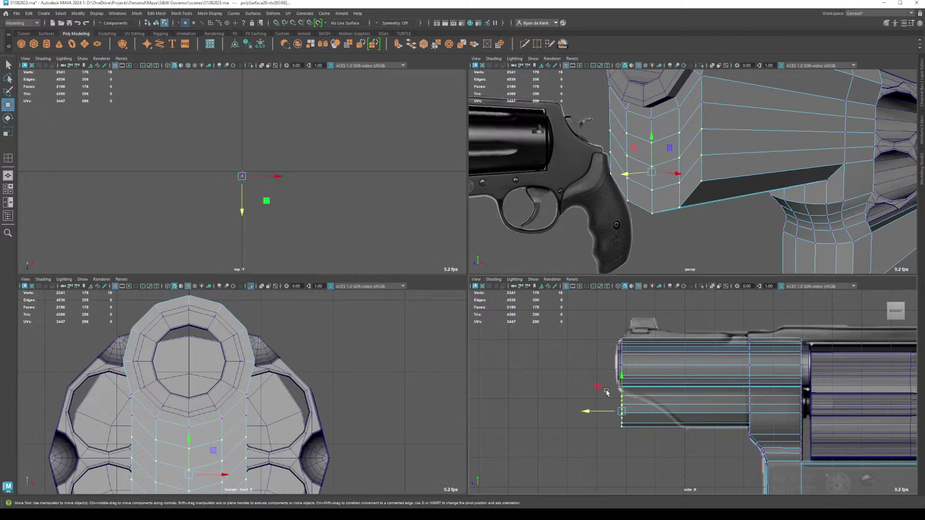
left_click(706, 102, "shift")
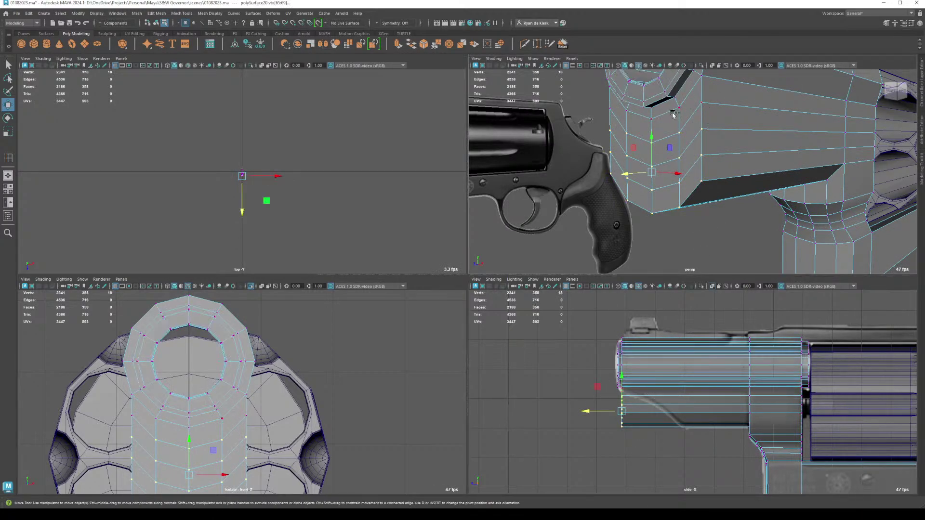
left_click(702, 102, "shift")
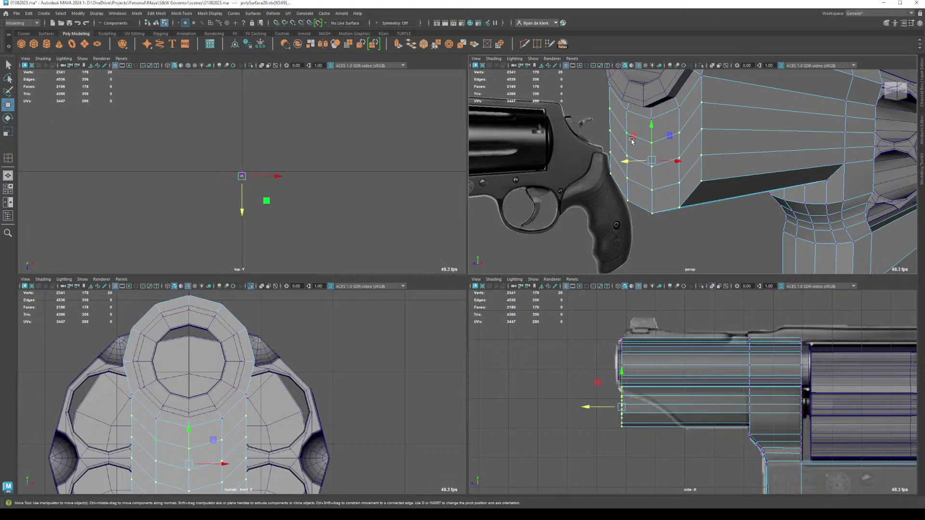
left_click_drag(624, 162, 645, 166)
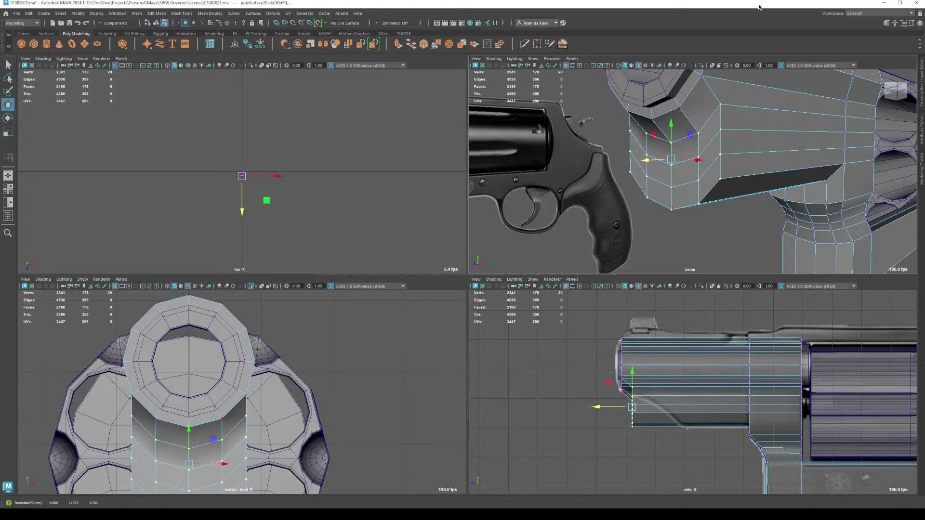
Step: Remove the uppermost row from the selected front vertices and move the remaining rows further rearward along the reference slope
key("q")
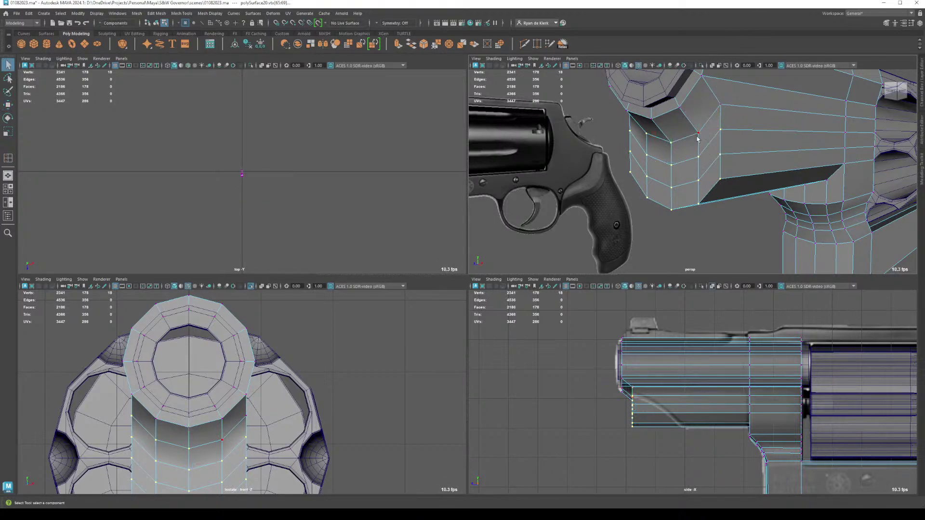
left_click(675, 141, "ctrl")
left_click(647, 135, "ctrl")
left_click_drag(645, 135, 684, 148, "alt")
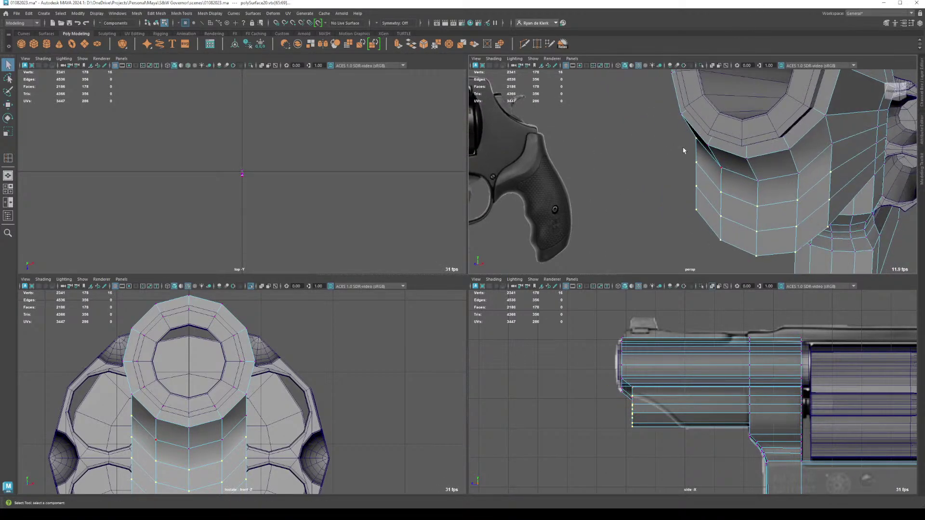
key("w")
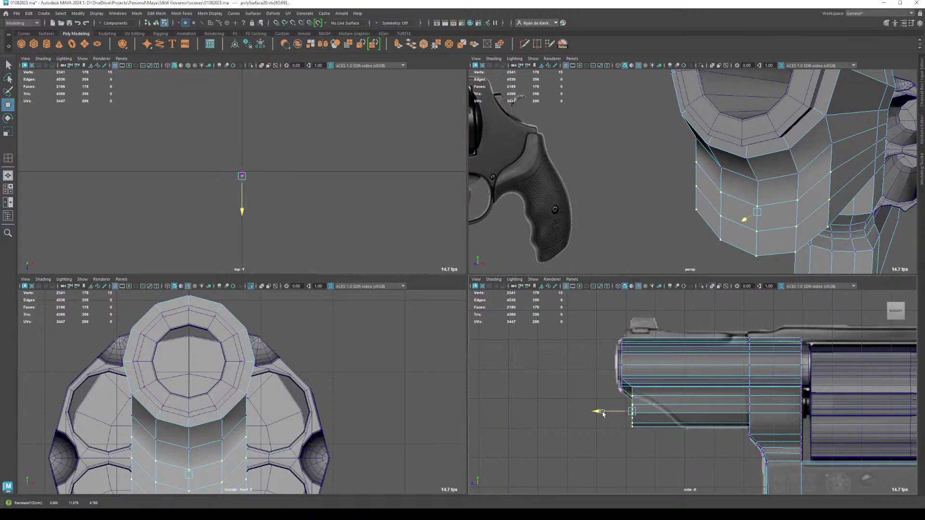
left_click_drag(603, 417, 624, 419)
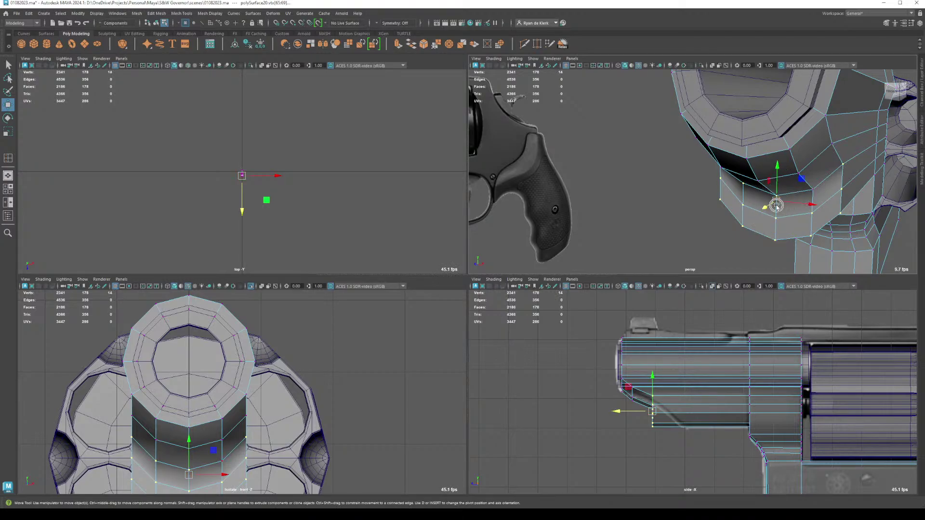
Step: Drop the next row from the front vertex selection and move the remaining lower rows rearward to continue the slope
key("q")
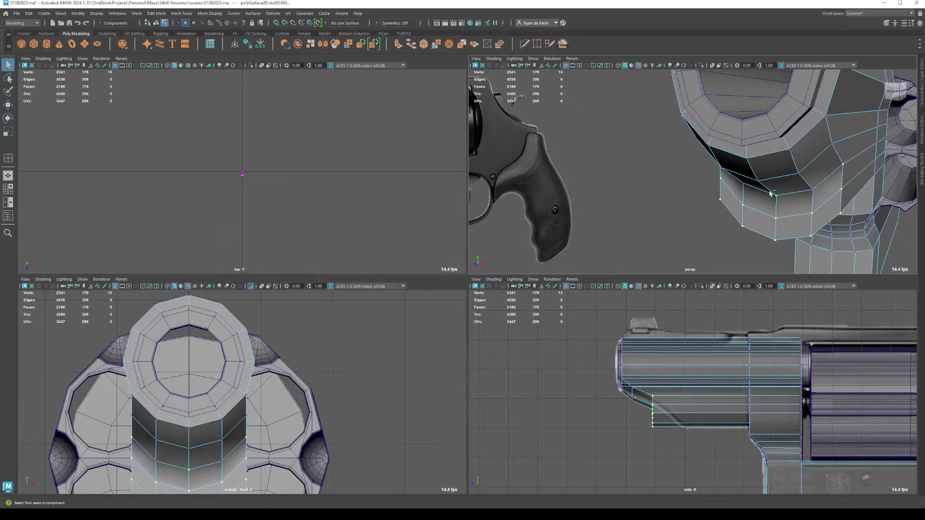
left_click_drag(749, 211, 771, 165, "alt")
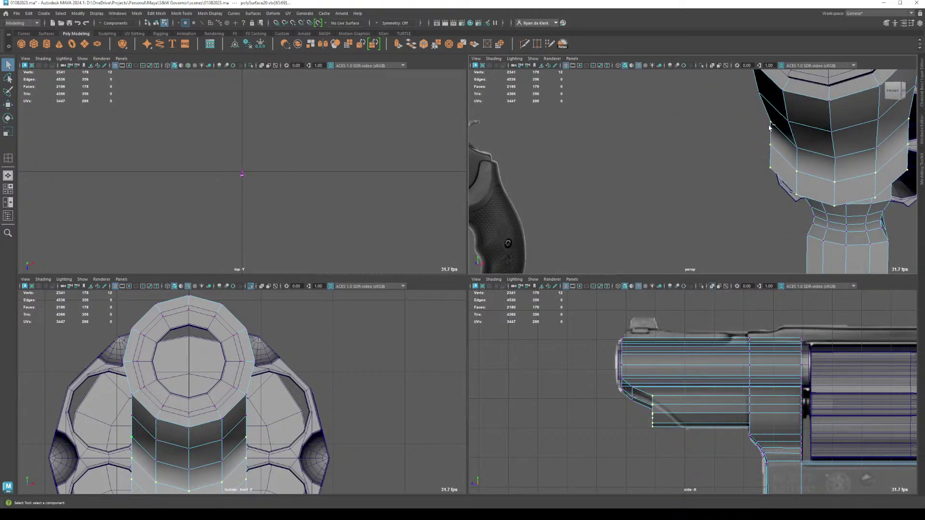
key("w")
left_click_drag(620, 412, 628, 415)
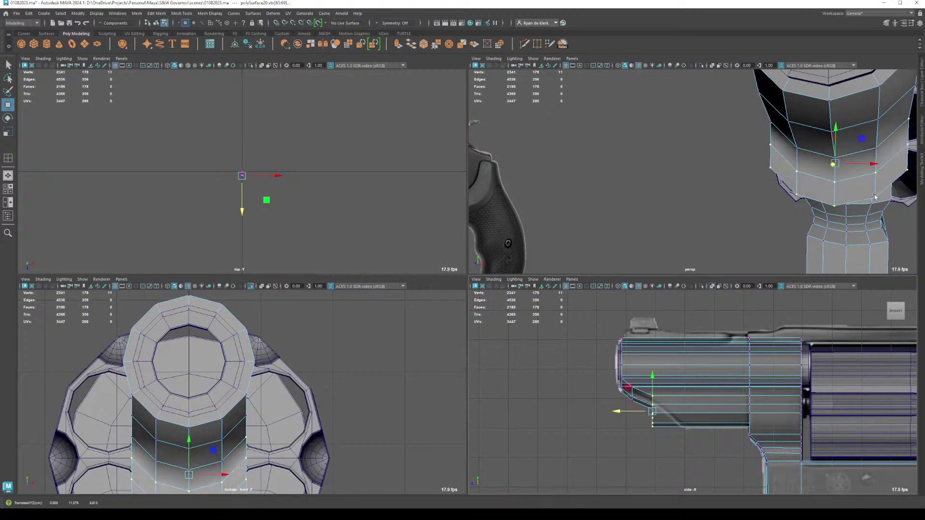
left_click(908, 118, "ctrl")
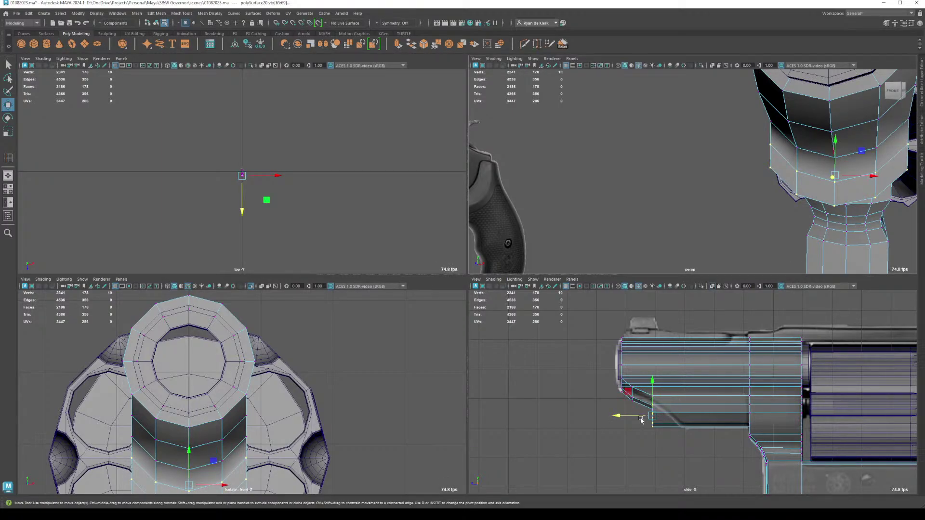
left_click_drag(641, 420, 657, 419)
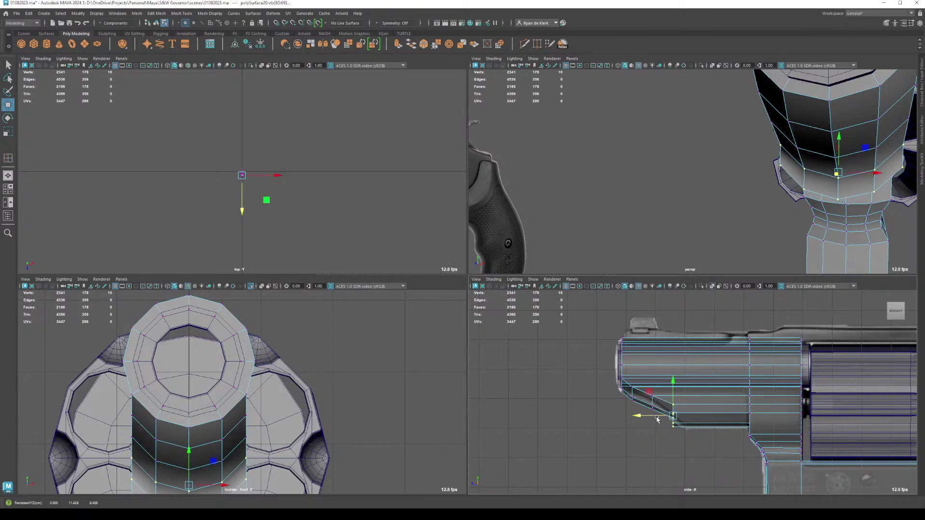
Step: Keep only the lowest front vertices selected and move them rearward to where the reference slope meets the flat underside
middle_click(784, 153)
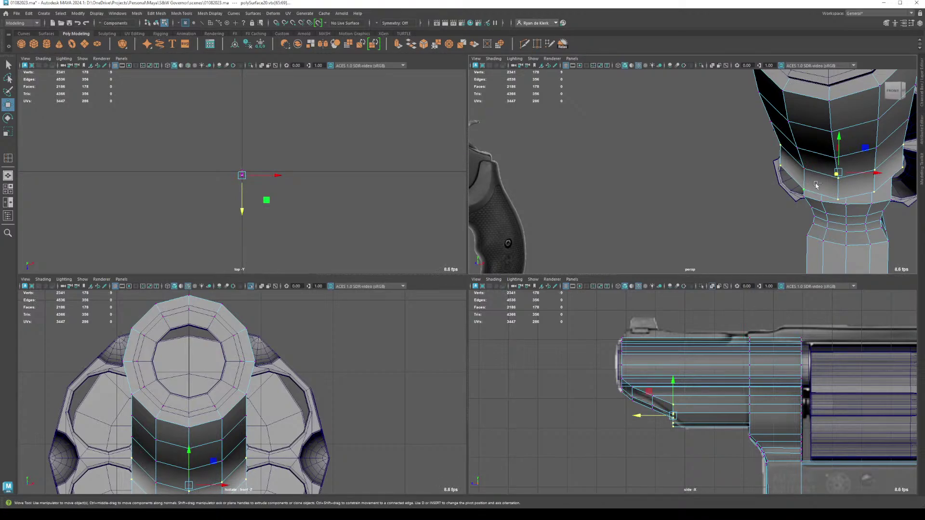
scroll(844, 183, "down", 8)
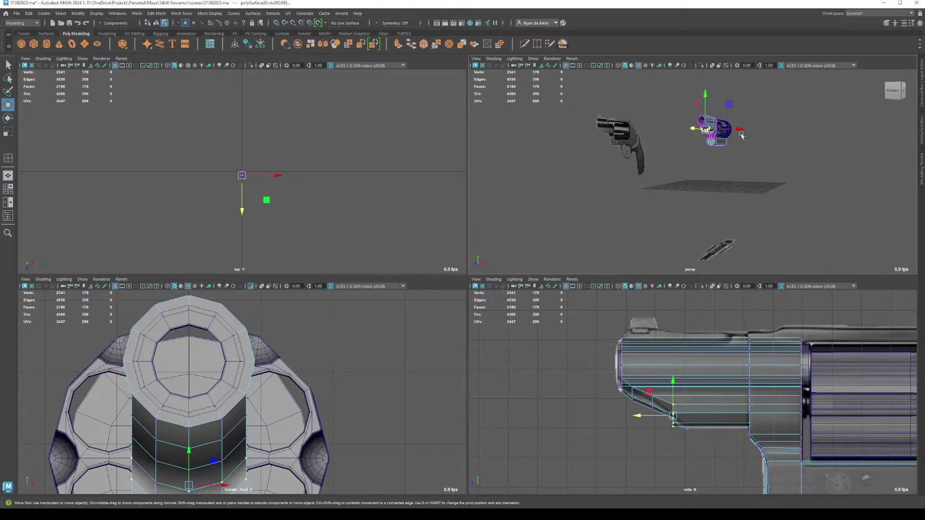
key("f")
key("q")
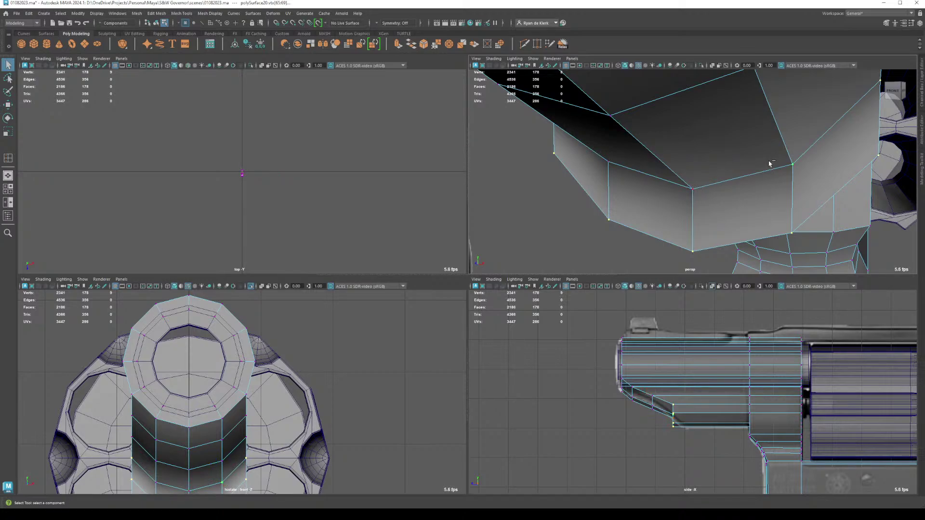
left_click(873, 86)
left_click(673, 416)
key("w")
left_click_drag(640, 421, 649, 422)
key("ctrl+z")
left_click_drag(760, 245, 612, 257, "alt")
left_click_drag(641, 423, 652, 426)
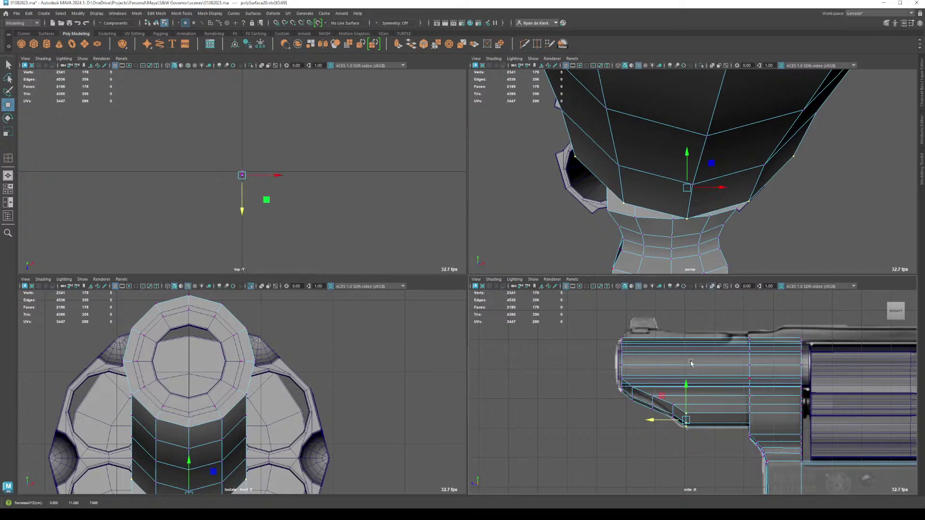
Step: Move the middle vertex column of the sloped underside slightly rearward and adjust the column behind it to follow the side reference
key("space")
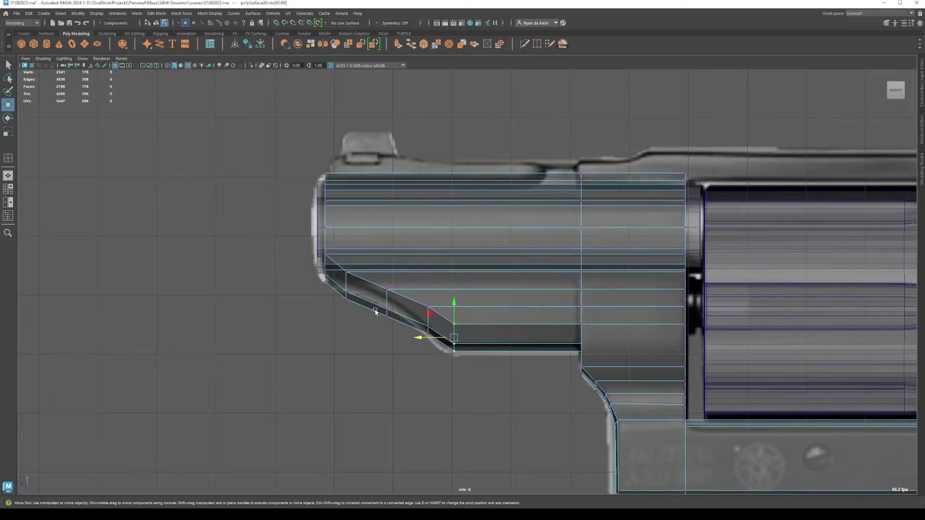
middle_click_drag(375, 311, 440, 339, "alt")
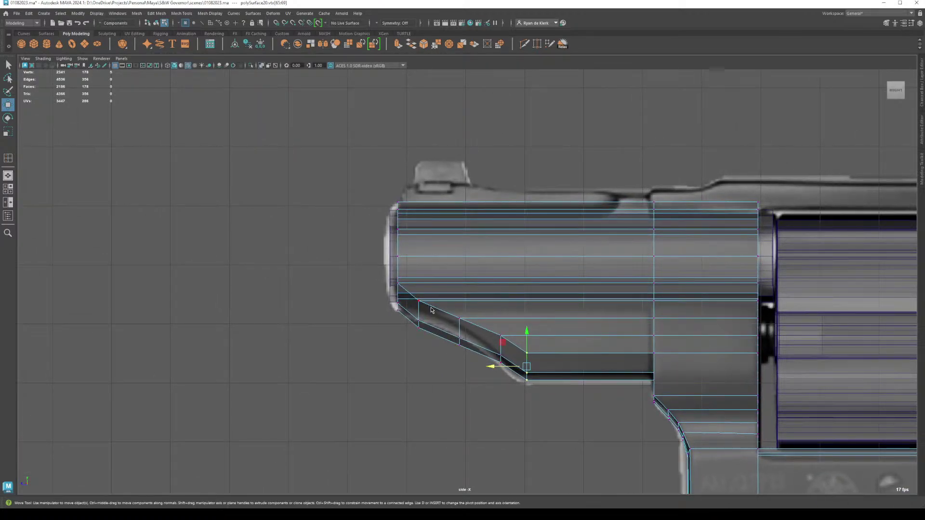
right_click_drag(431, 310, 431, 289)
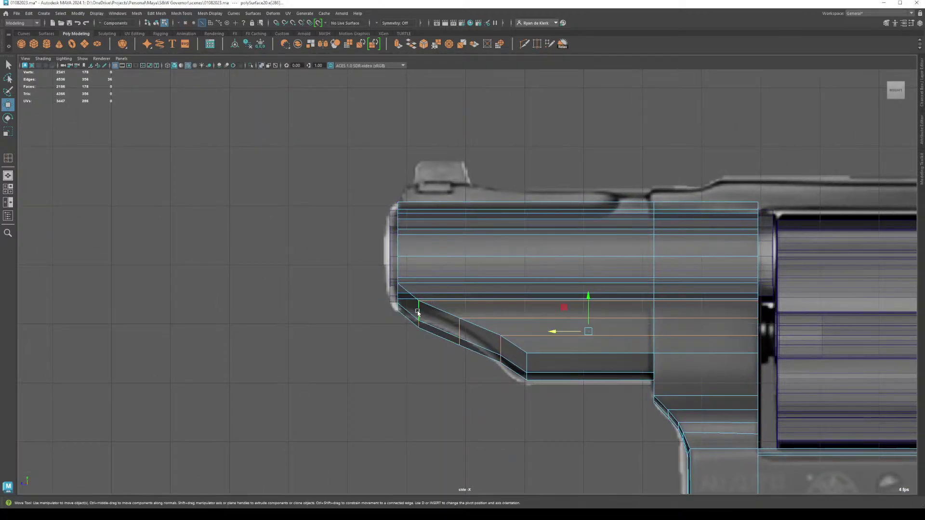
left_click(418, 311)
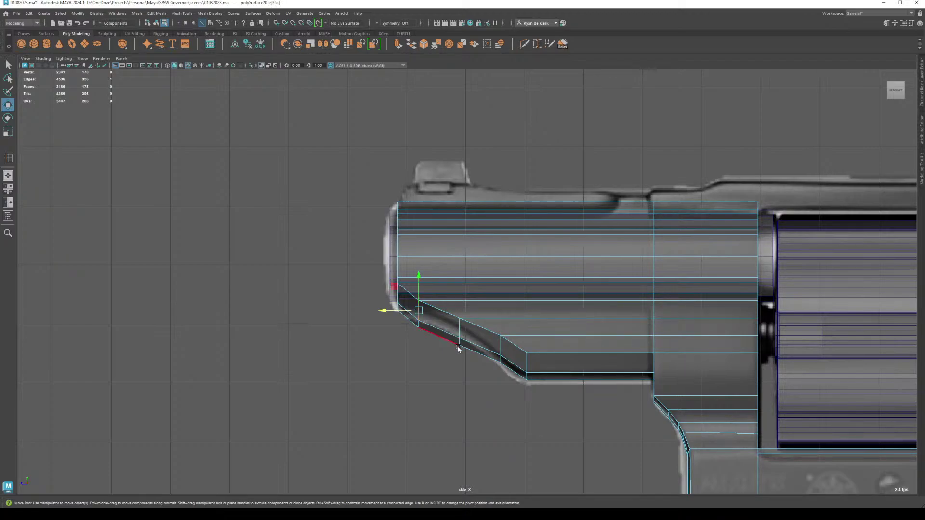
right_click_drag(473, 326, 442, 306)
left_click(509, 394)
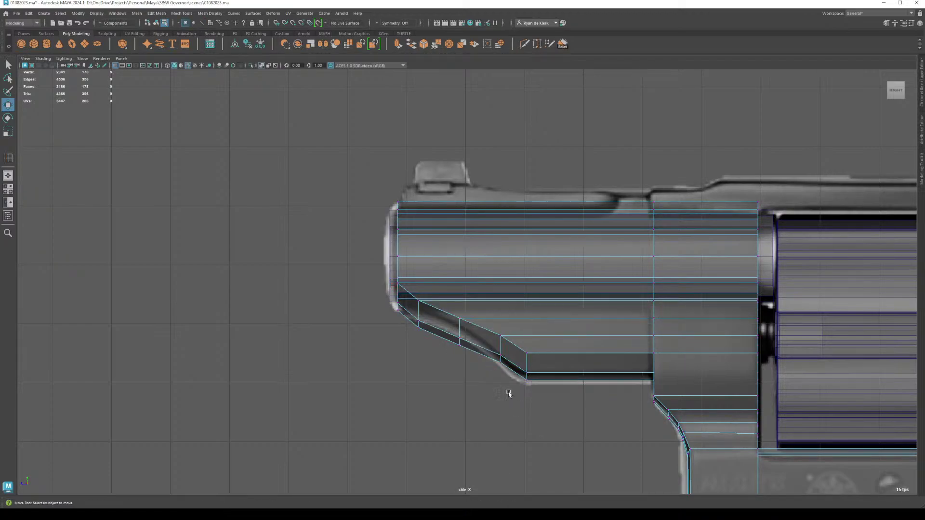
left_click_drag(450, 311, 475, 366)
left_click_drag(434, 334, 515, 376)
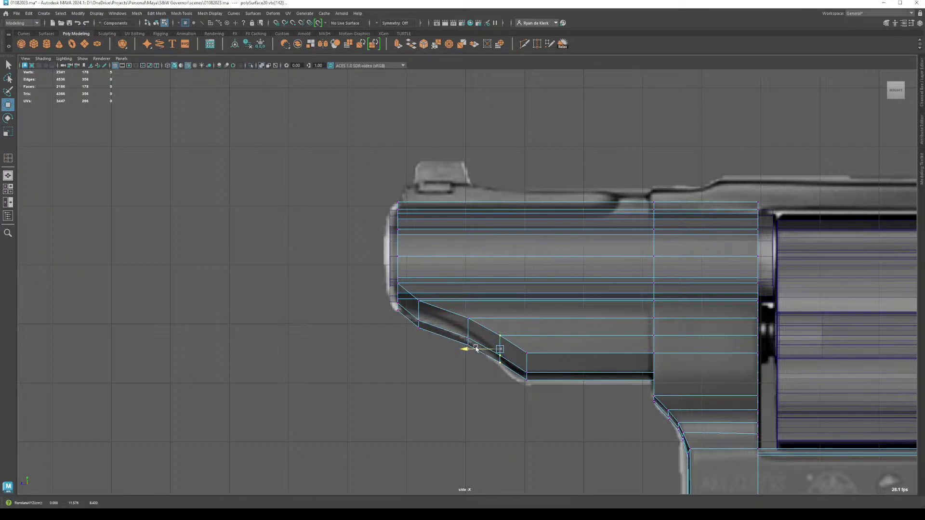
Step: Move the frontmost vertex column of the slope rearward and readjust the two columns behind it to the reference curve
left_click_drag(412, 296, 432, 343)
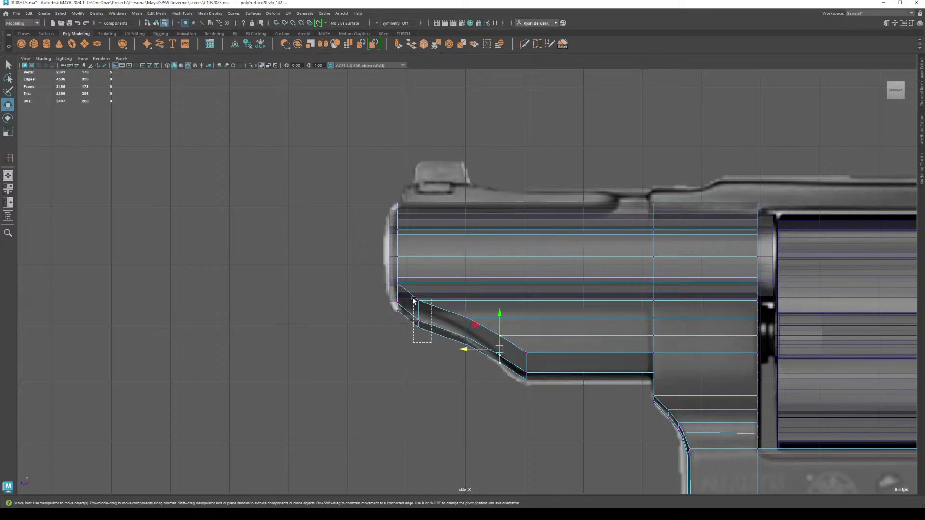
left_click_drag(388, 314, 473, 351)
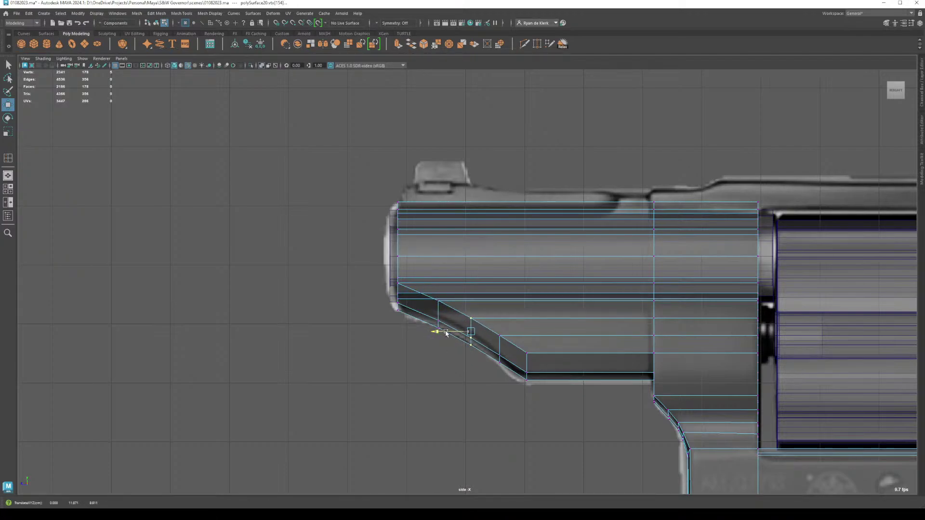
left_click_drag(493, 329, 513, 378)
Step: Select the vertices at the slope's lowest corner in perspective and move them slightly forward
left_click(9, 173)
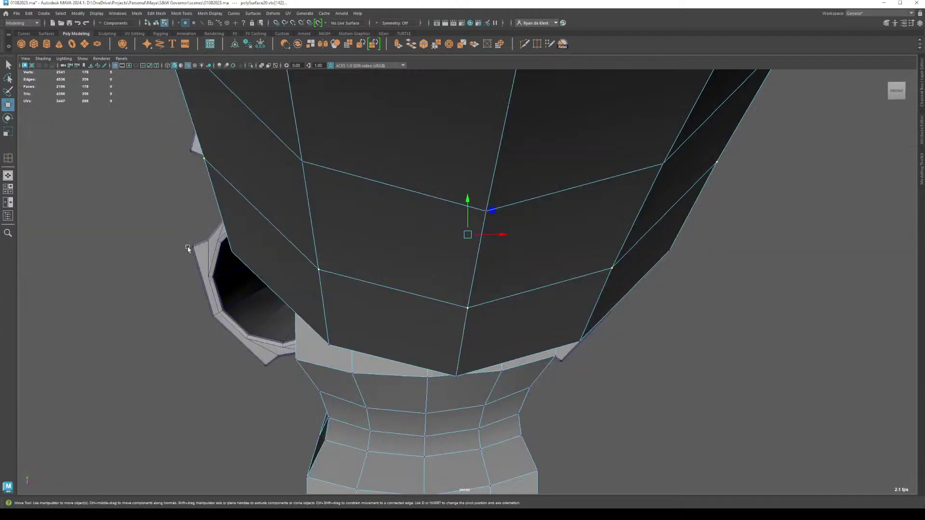
right_click_drag(563, 381, 337, 269, "alt")
left_click_drag(336, 269, 399, 277, "alt")
right_click_drag(431, 269, 420, 263, "alt")
left_click_drag(420, 263, 258, 254, "alt")
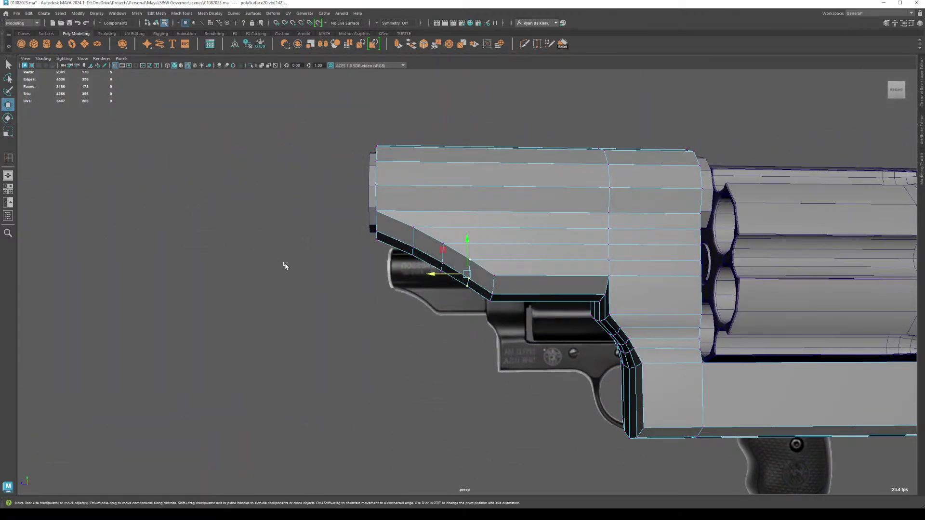
mouse_move(486, 284)
left_mouse_down("alt")
mouse_move(497, 317)
mouse_move(482, 274)
left_mouse_up("alt")
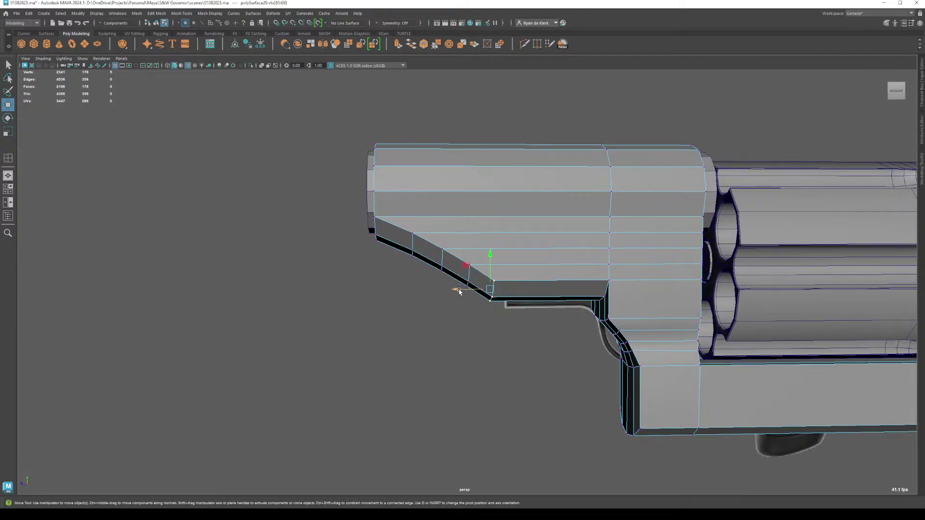
Step: Fine-tune the slope's rear vertex columns against the side reference, moving the middle column rearward and the lowest corner forward
key("space")
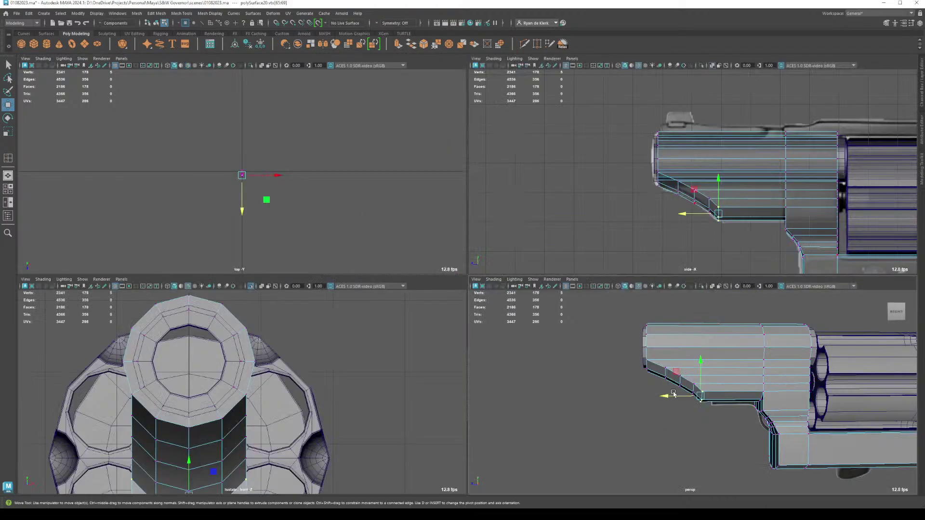
left_click(670, 242)
key("space")
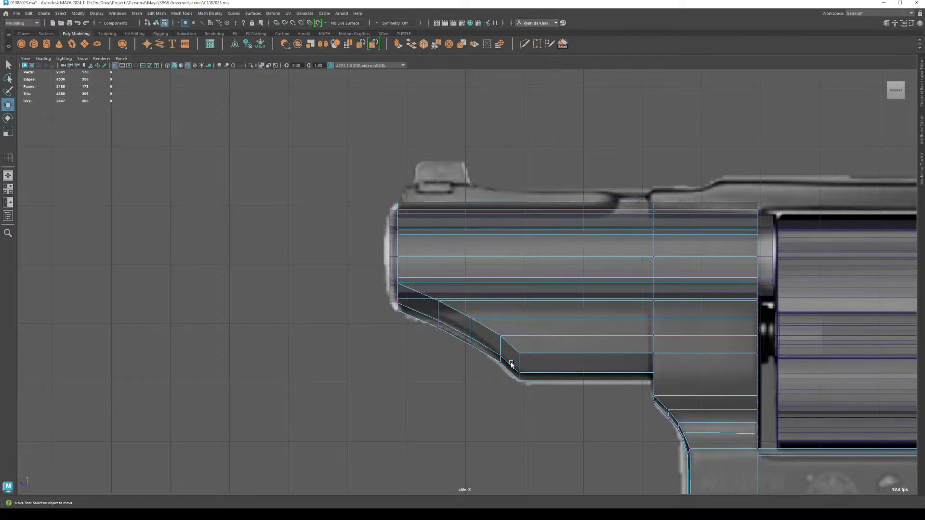
left_click_drag(461, 313, 483, 372)
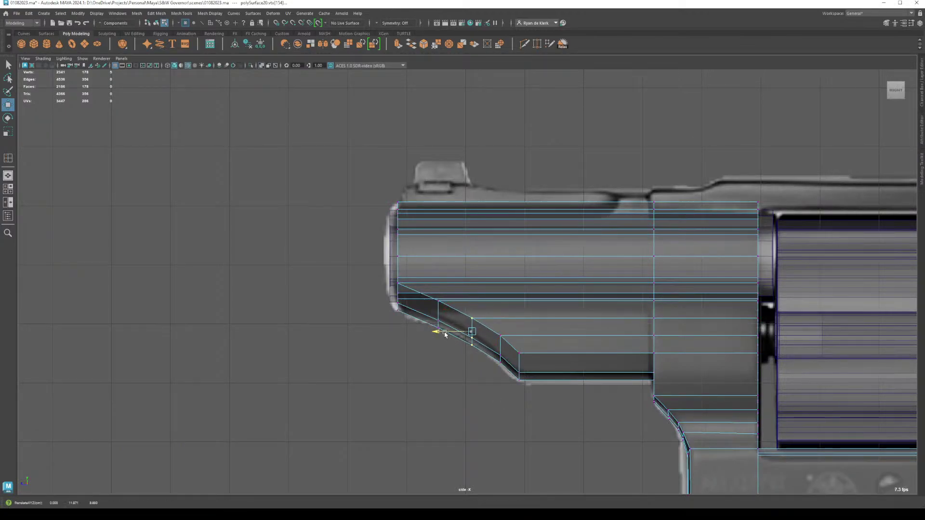
left_click_drag(445, 334, 512, 386)
left_click_drag(475, 349, 540, 398)
left_click_drag(488, 367, 485, 367)
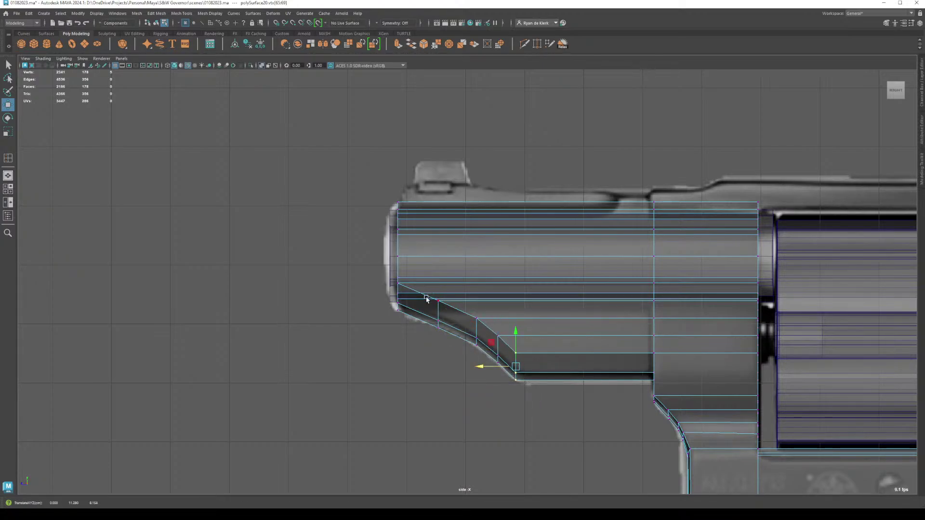
left_click_drag(464, 305, 490, 326)
Step: Inspect the reshaped slope in perspective and examine the reference image sw-governor-162410.png from the S&W Governor folder
left_click(9, 176)
mouse_move(530, 254)
left_mouse_down("alt")
mouse_move(501, 251)
mouse_move(570, 247)
mouse_move(528, 246)
left_mouse_up("alt")
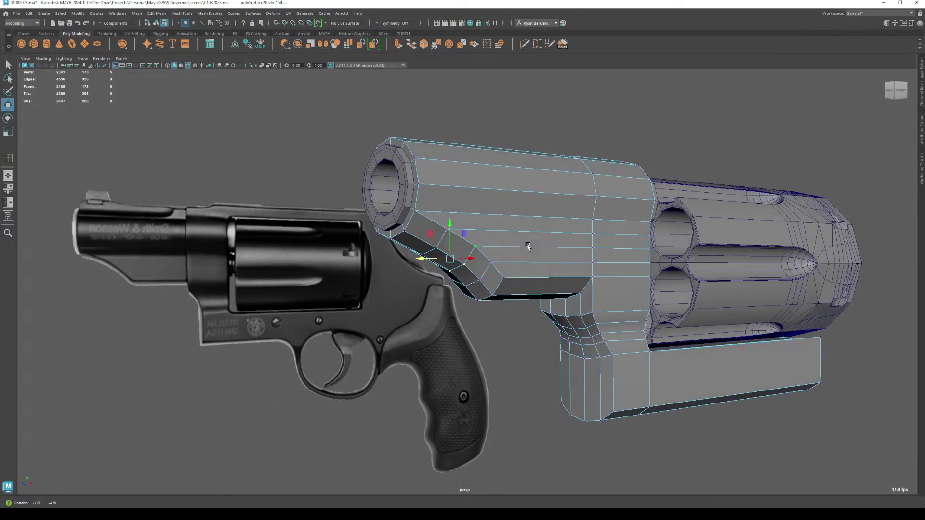
left_click(65, 514)
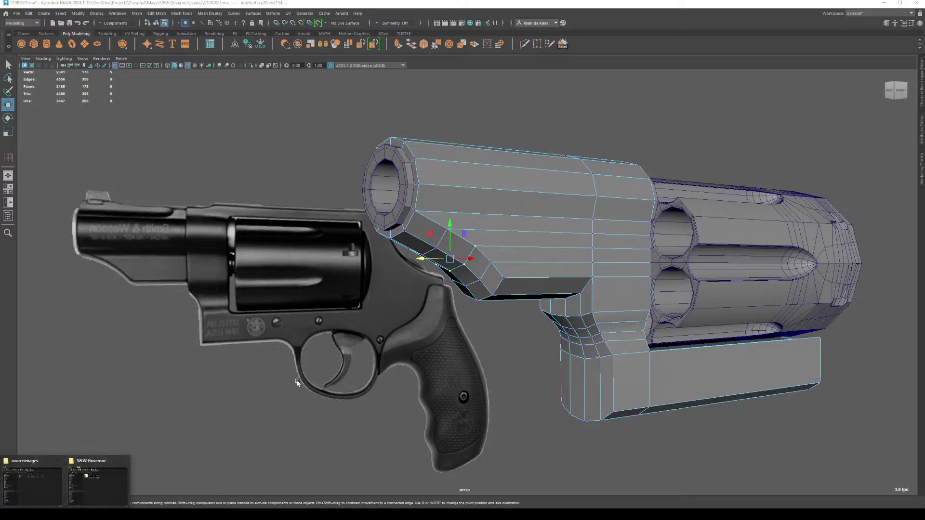
left_click(121, 472)
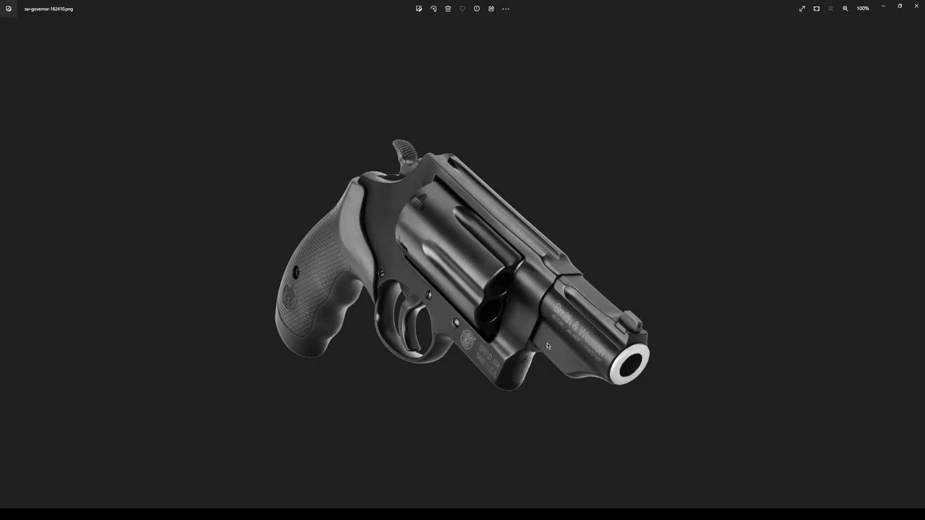
left_click(916, 6)
left_click(596, 4)
left_click_drag(567, 257, 564, 259, "alt")
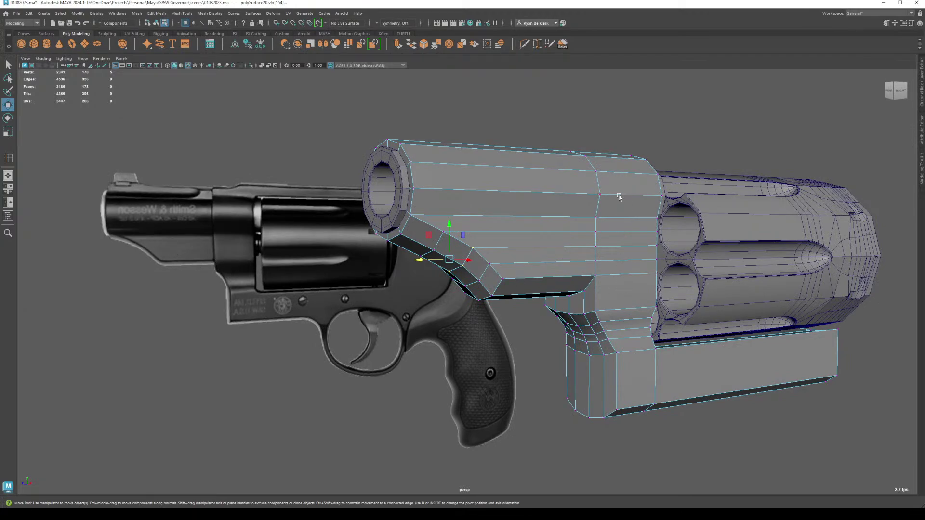
Step: Delete the faces of the long block extending rearward beneath the cylinder
right_click_drag(619, 196, 619, 216)
left_click_drag(630, 255, 609, 257, "alt")
scroll(606, 289, "down", 4)
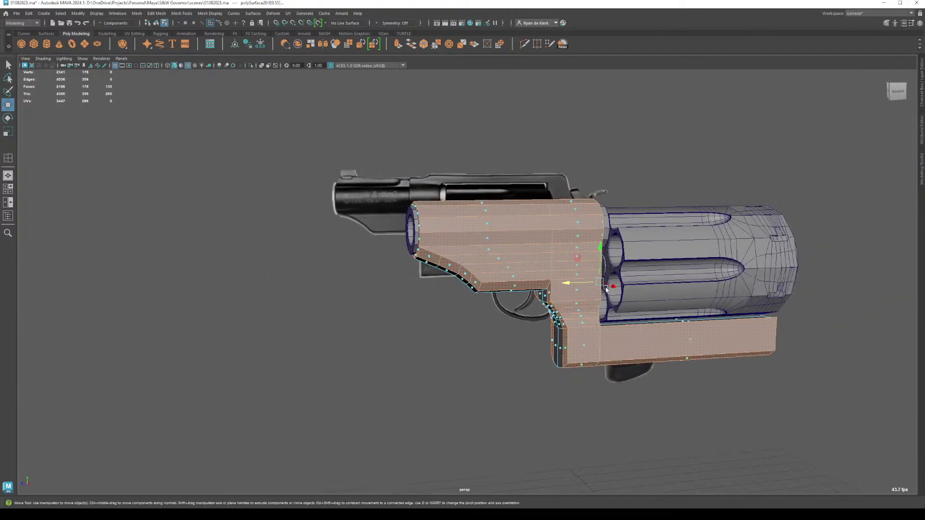
left_click(818, 325)
left_click_drag(817, 325, 785, 331, "alt")
left_click_drag(637, 213, 590, 376, "alt")
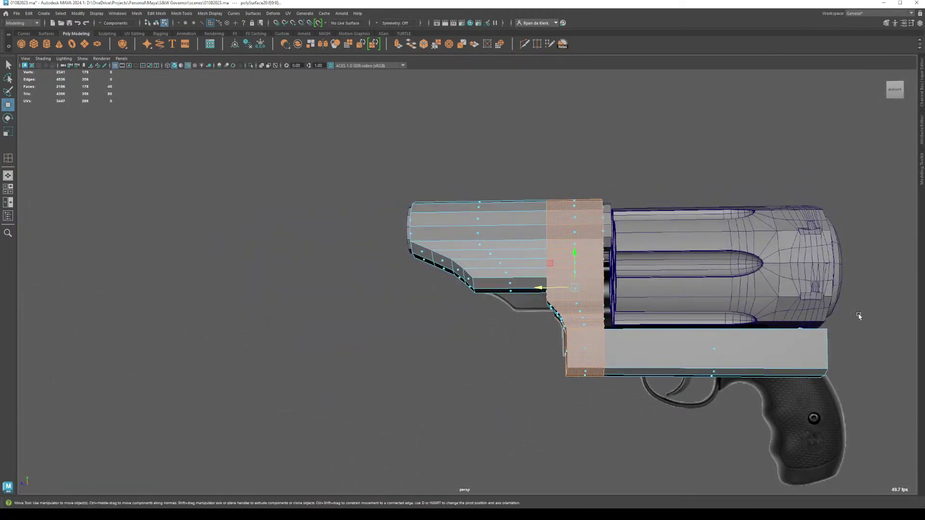
left_click_drag(856, 291, 666, 436)
key("Delete")
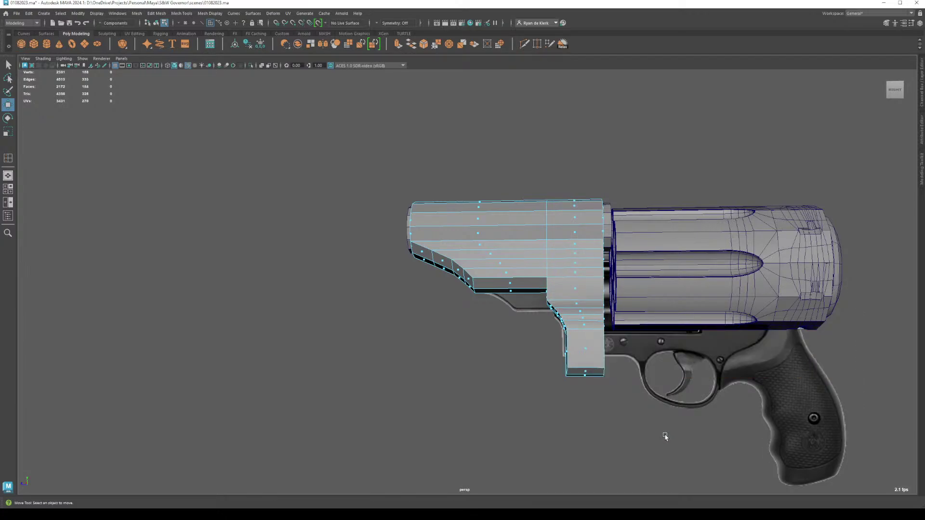
Step: Extrude the band of faces on the frame section ahead of the cylinder outward by a Local Translate Z of 0.153, then leave component mode
left_click_drag(586, 202, 595, 424)
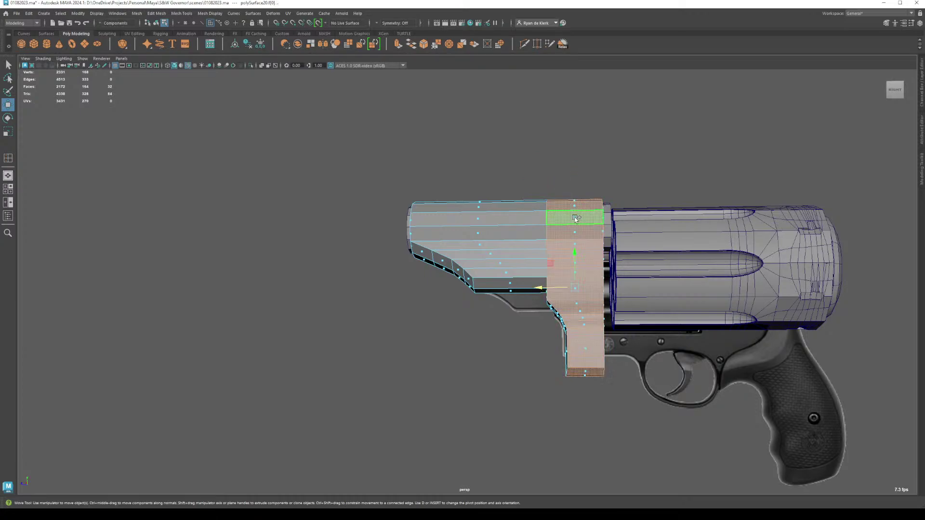
left_click_drag(602, 207, 549, 303, "alt")
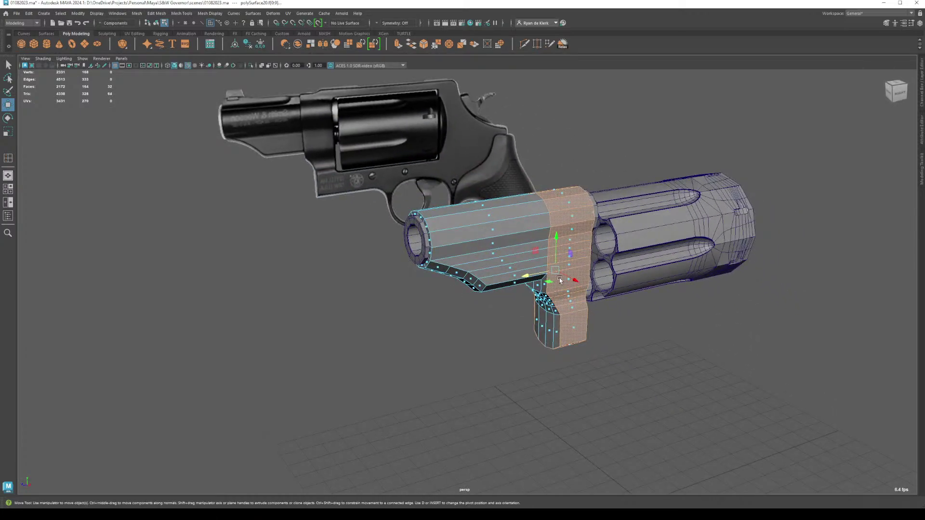
key("ctrl+e")
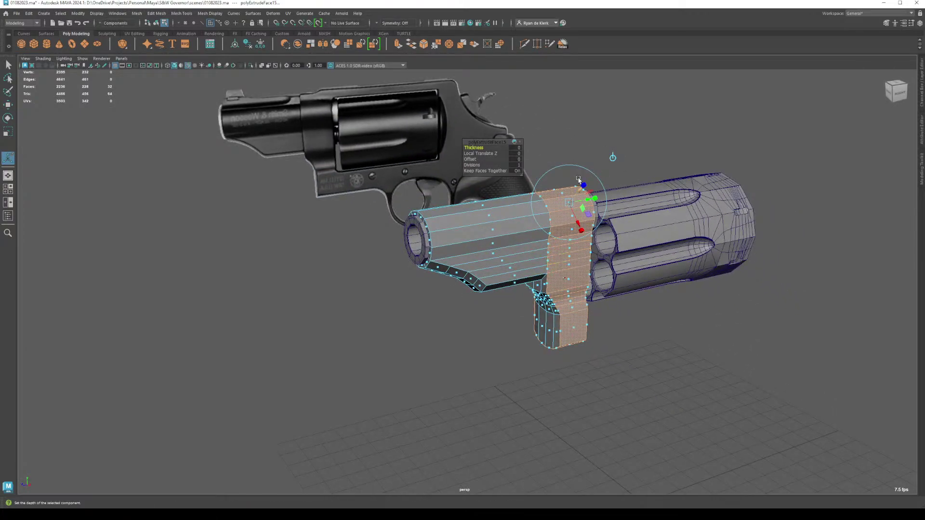
left_click_drag(580, 189, 392, 198)
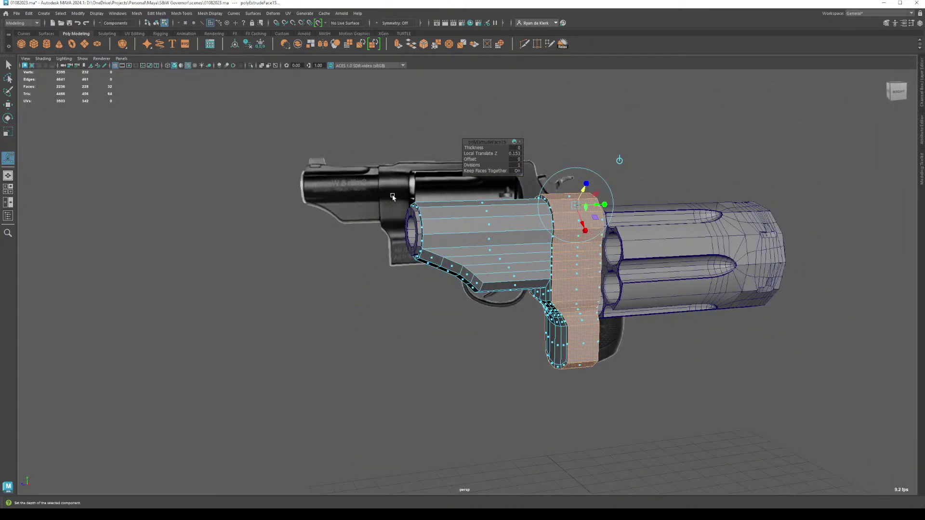
key("space")
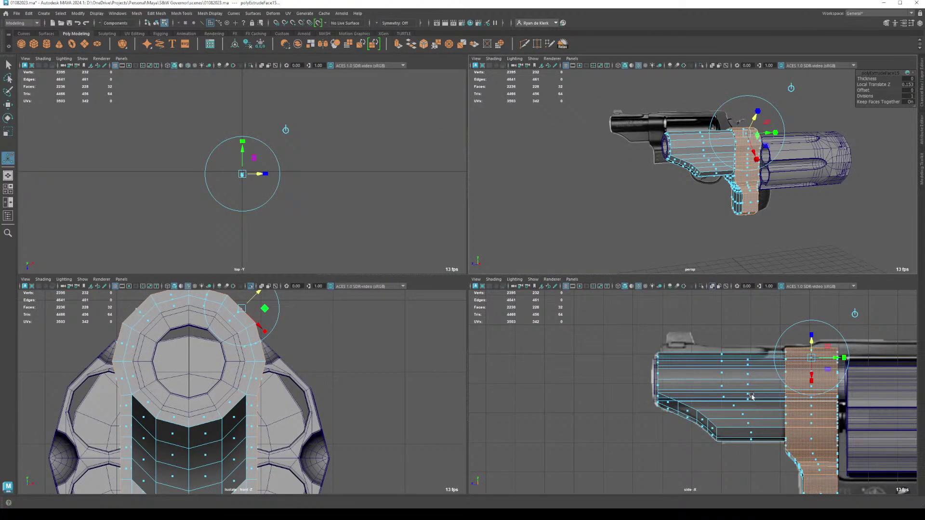
key("space")
middle_click_drag(724, 288, 691, 330, "alt")
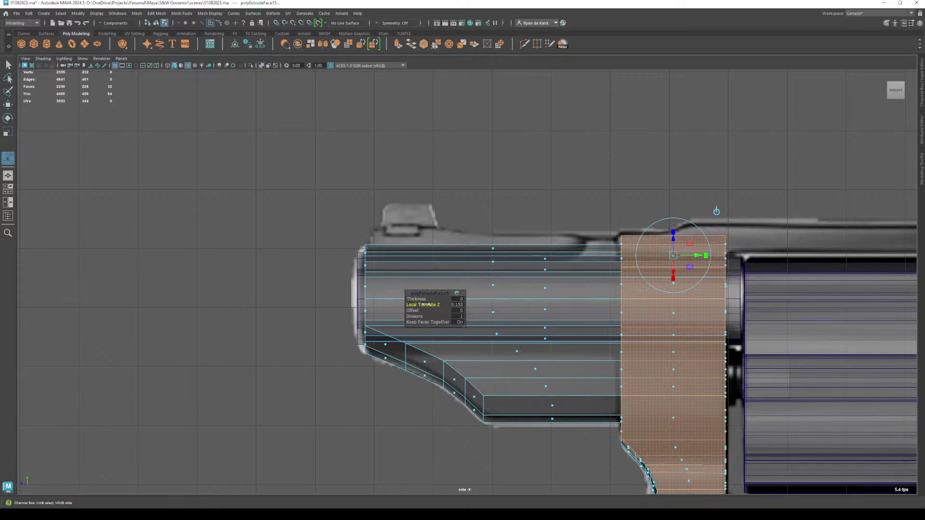
left_click(514, 198)
right_click_drag(675, 259, 715, 247)
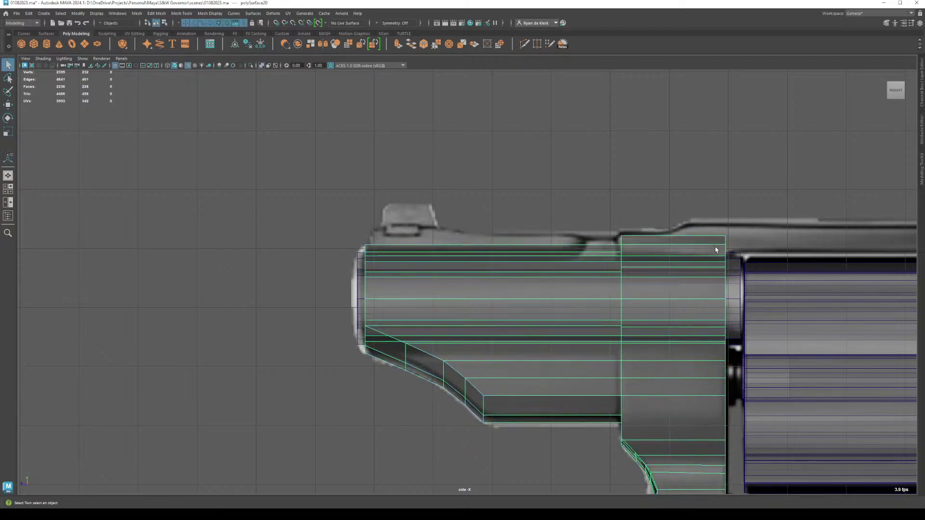
left_click(649, 186)
Step: Examine the barrel and raised frame section in perspective from several angles against the reference revolver
left_click(8, 177)
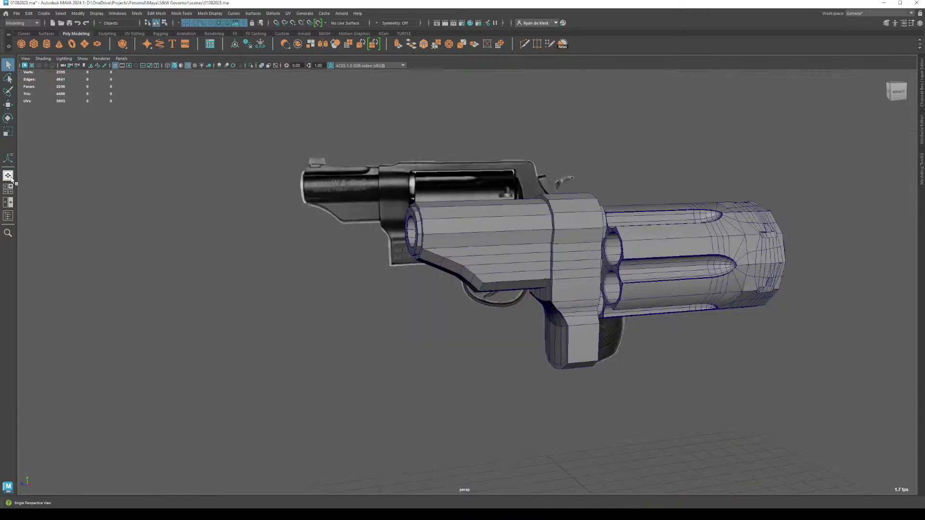
left_click_drag(529, 288, 535, 267, "alt")
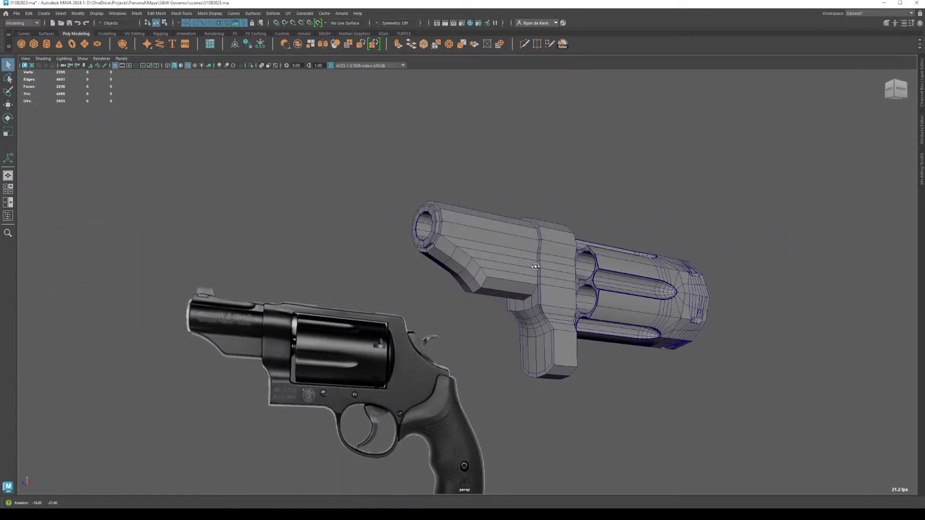
right_click_drag(492, 223, 603, 251, "alt")
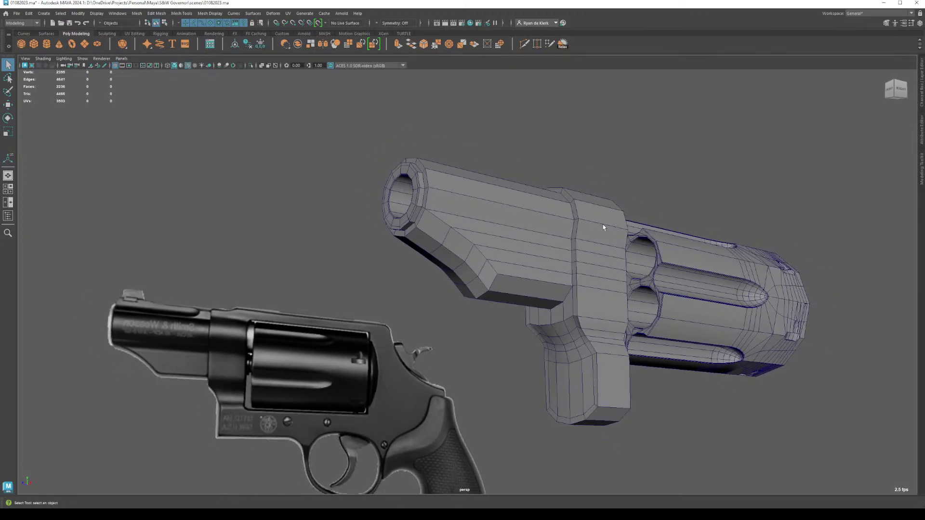
left_click(511, 236)
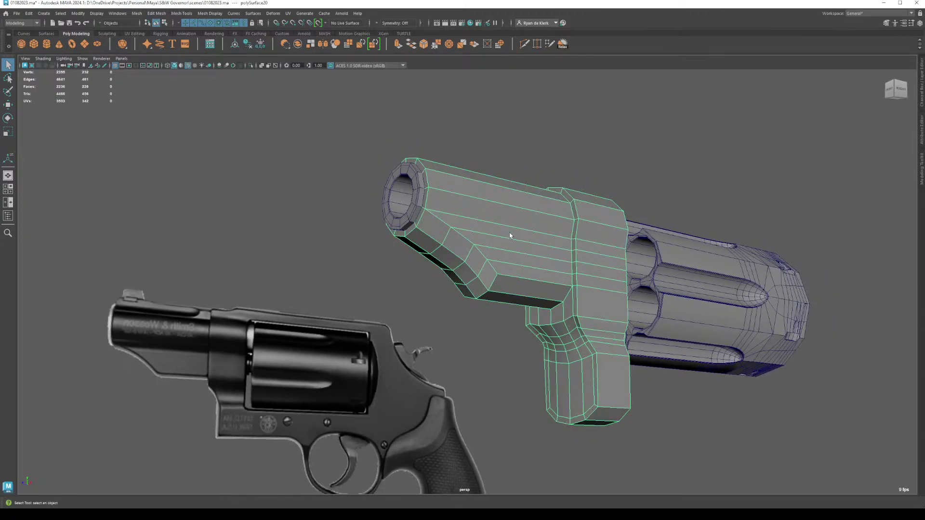
left_click_drag(510, 236, 509, 242, "alt")
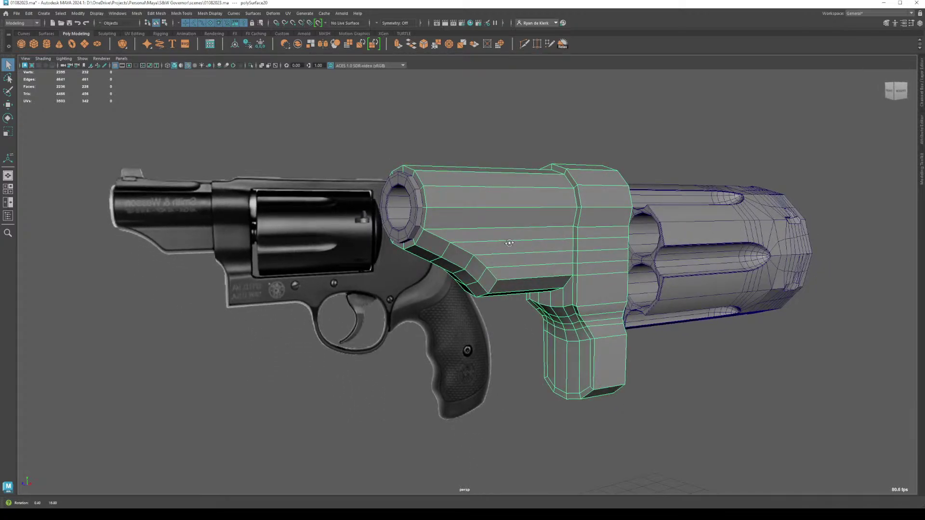
left_click_drag(509, 243, 520, 297, "alt")
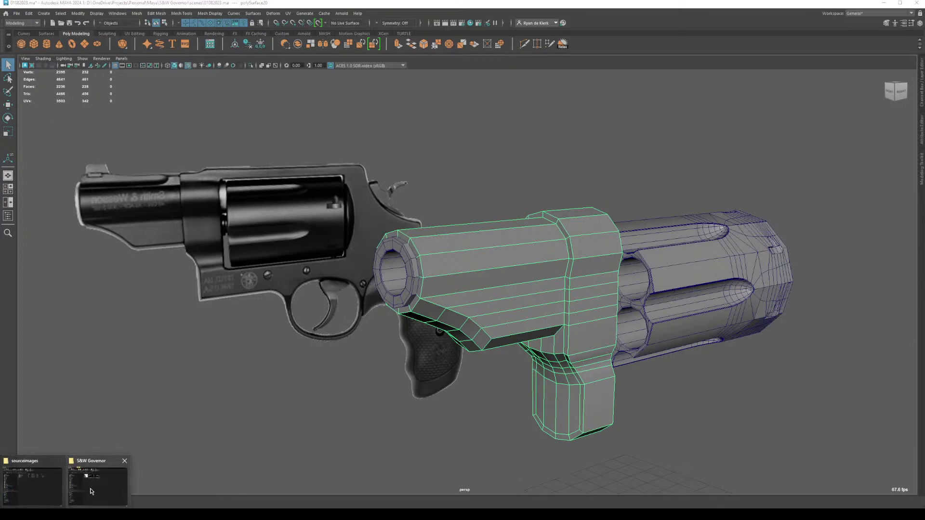
Step: Examine the reference image sw-governor-162410.png from the S&W Governor folder, focusing on the top of the barrel and frame
left_click(107, 482)
double_click(398, 160)
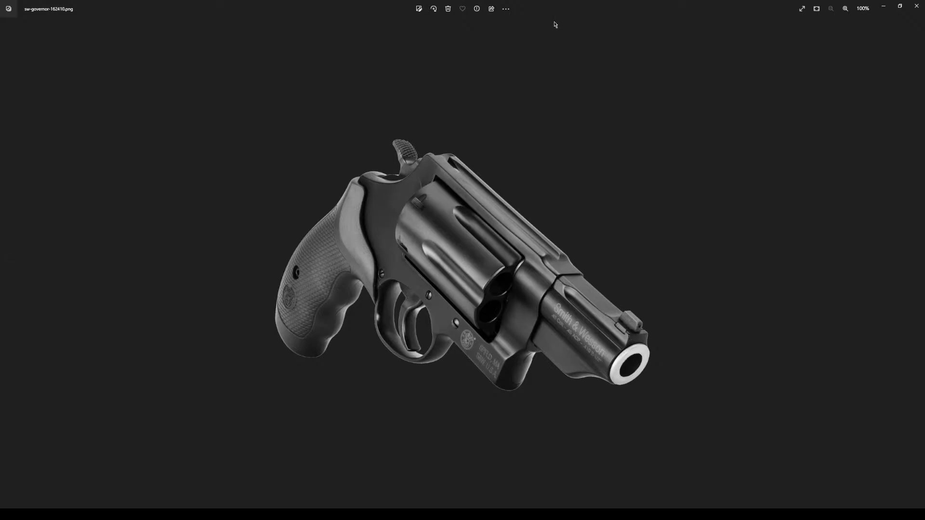
double_click(557, 7)
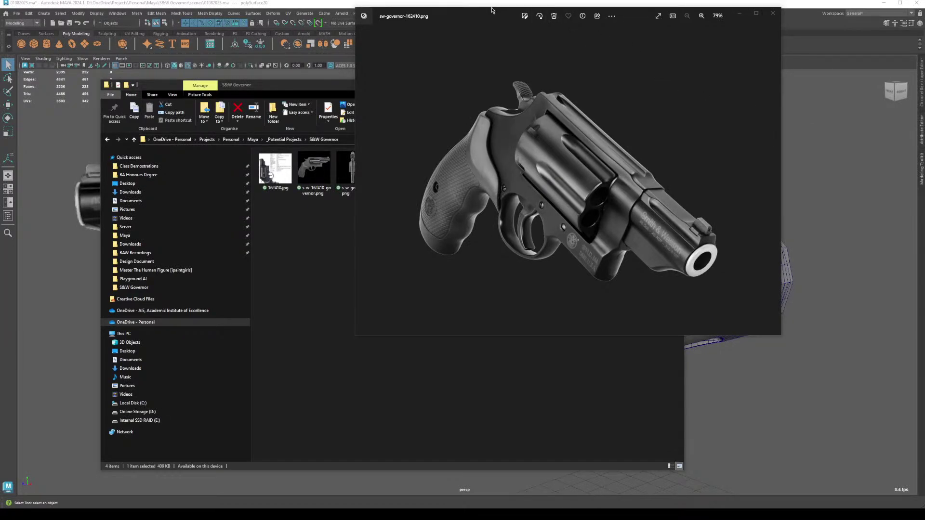
left_click_drag(477, 15, 553, 67)
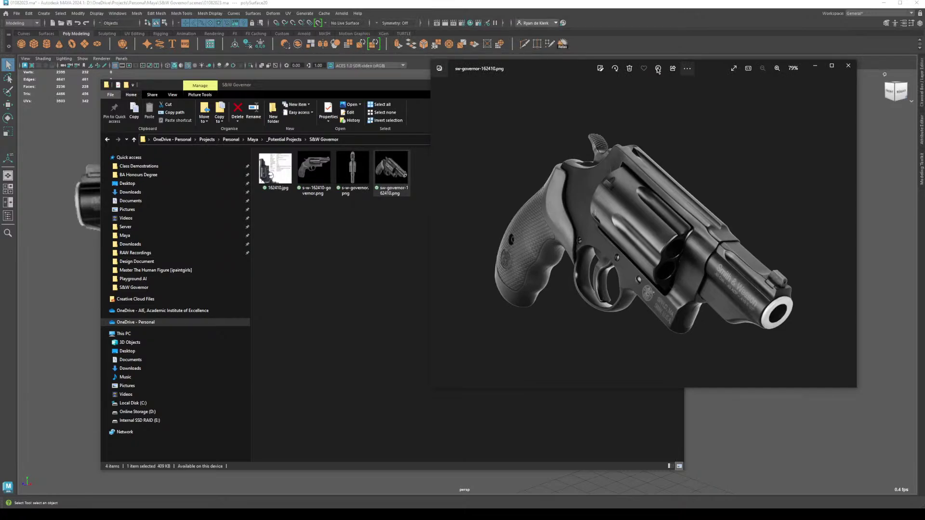
double_click(550, 70)
double_click(614, 6)
left_click_drag(547, 68, 924, 130)
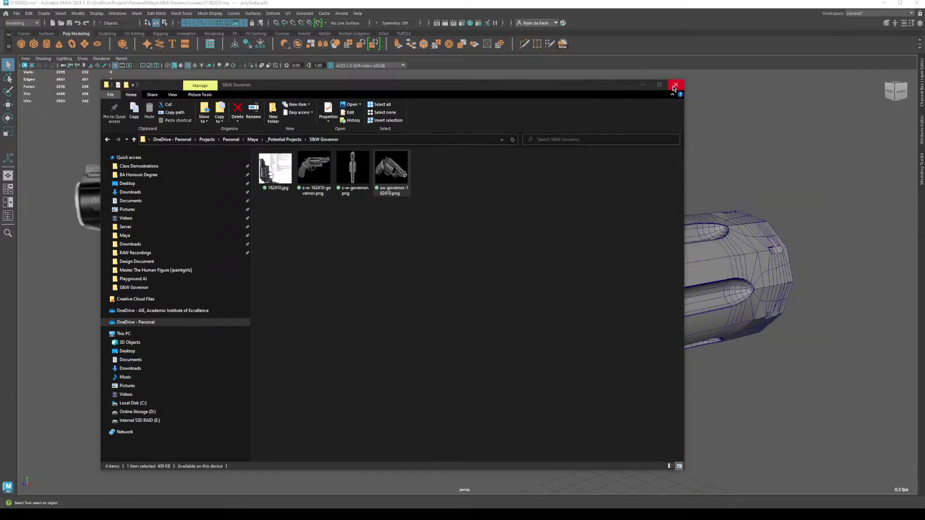
left_click(643, 86)
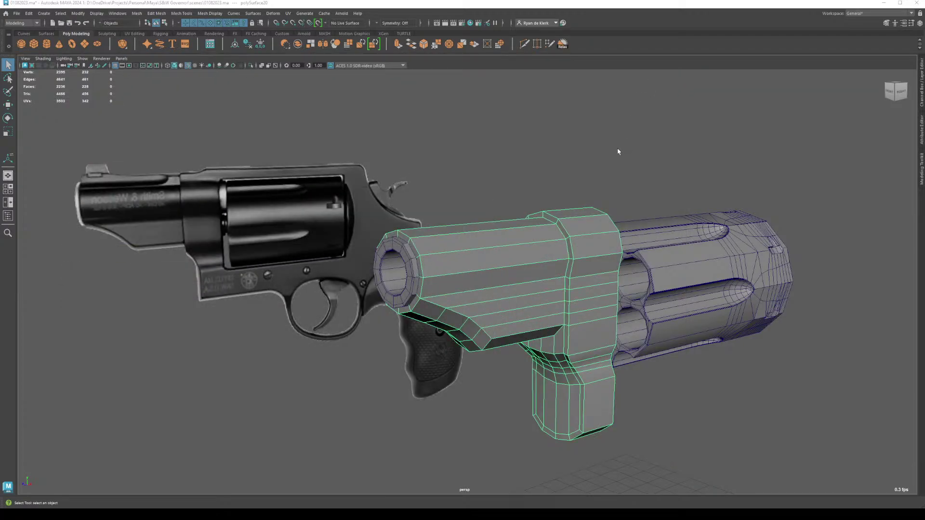
Step: Select the upper faces running along the full length of the barrel
scroll(513, 239, "up", 5)
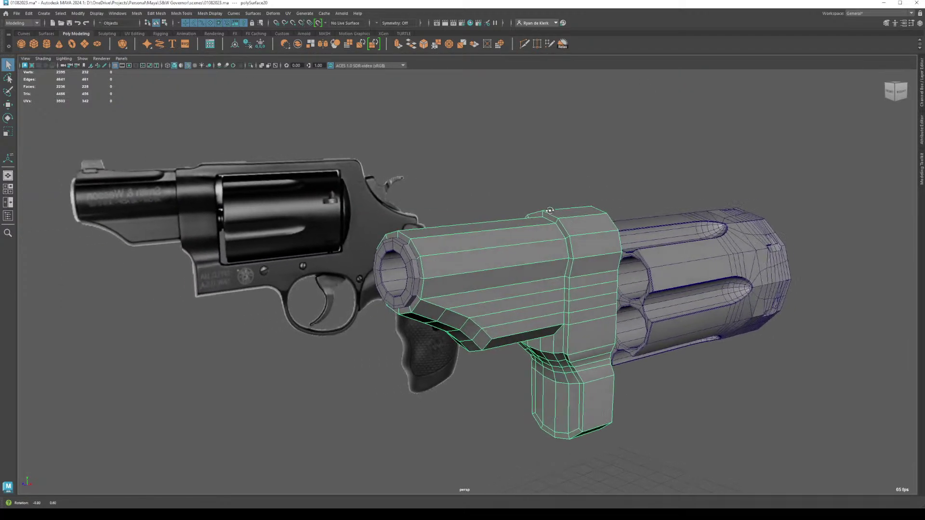
mouse_move(513, 239)
left_mouse_down("alt")
mouse_move(462, 207)
mouse_move(434, 212)
mouse_move(538, 225)
mouse_move(526, 227)
left_mouse_up("alt")
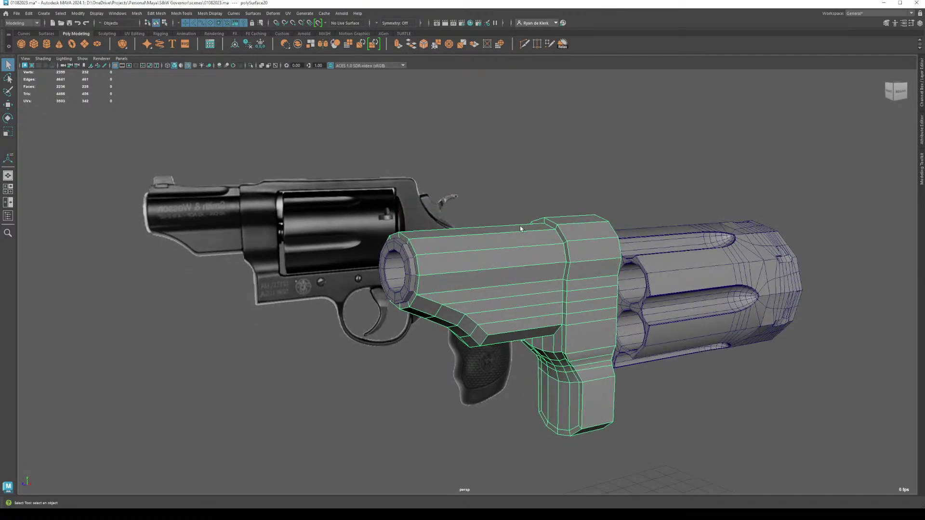
right_click_drag(521, 229, 489, 235)
left_click_drag(444, 241, 495, 243, "alt")
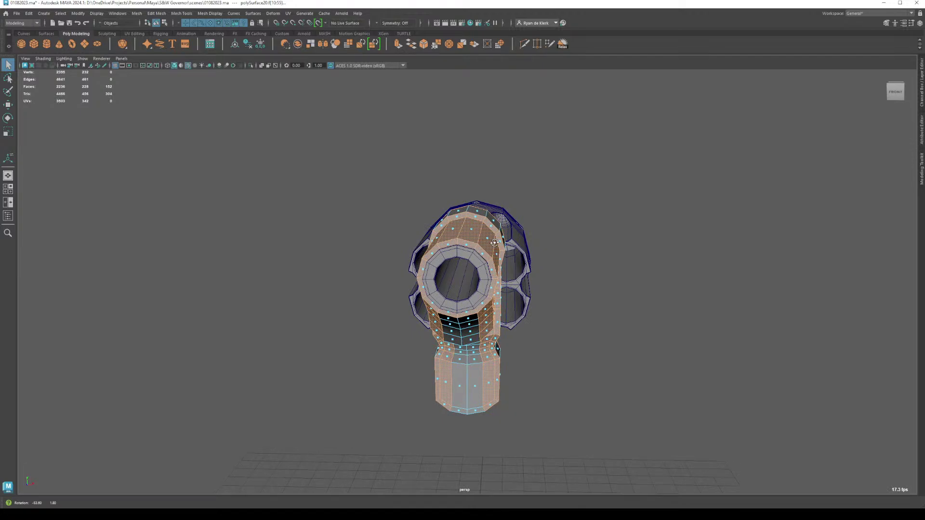
left_click(486, 245)
left_click_drag(485, 245, 470, 244, "alt")
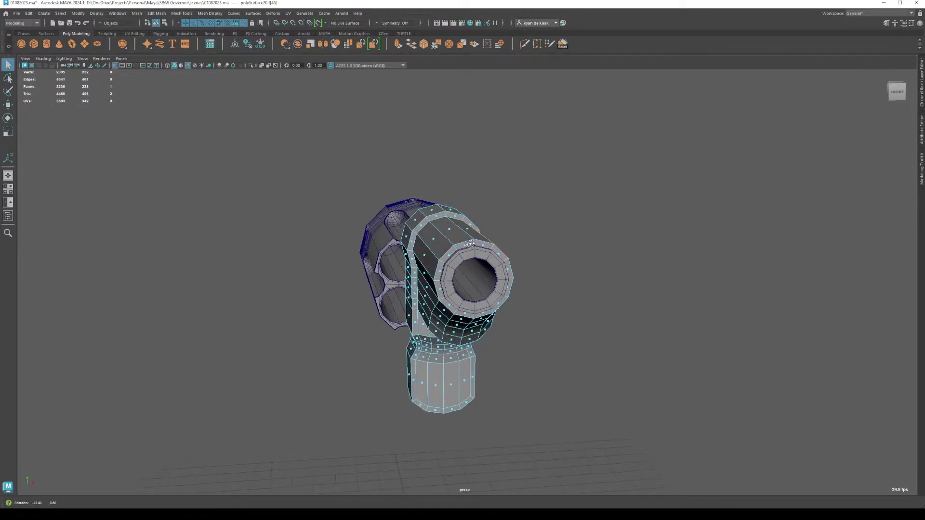
double_click(435, 241, "shift")
left_click_drag(543, 245, 466, 240, "alt")
right_click_drag(467, 239, 591, 236, "alt")
left_click(596, 224, "shift")
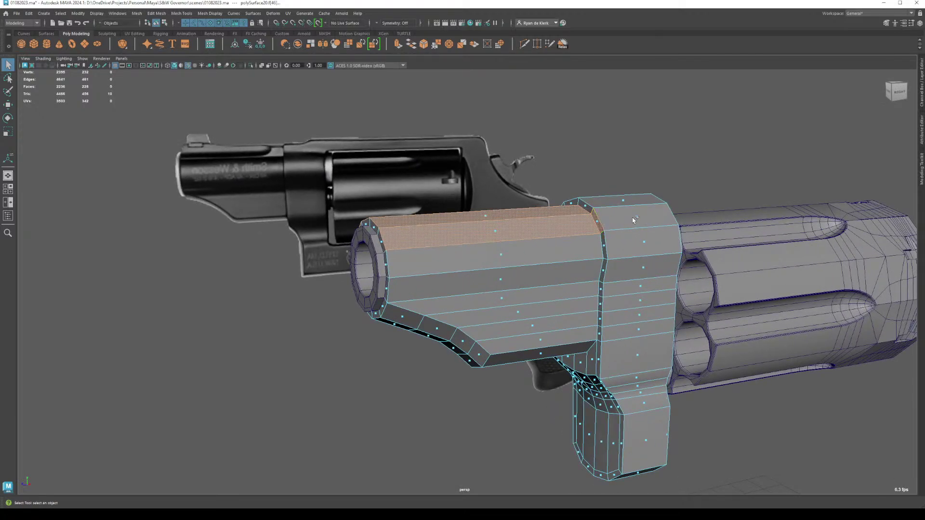
Step: Add the upper faces of the raised frame section and its front lip to the barrel's face selection
left_click(586, 209, "shift")
left_click_drag(587, 209, 389, 206, "alt")
left_click(385, 211, "shift")
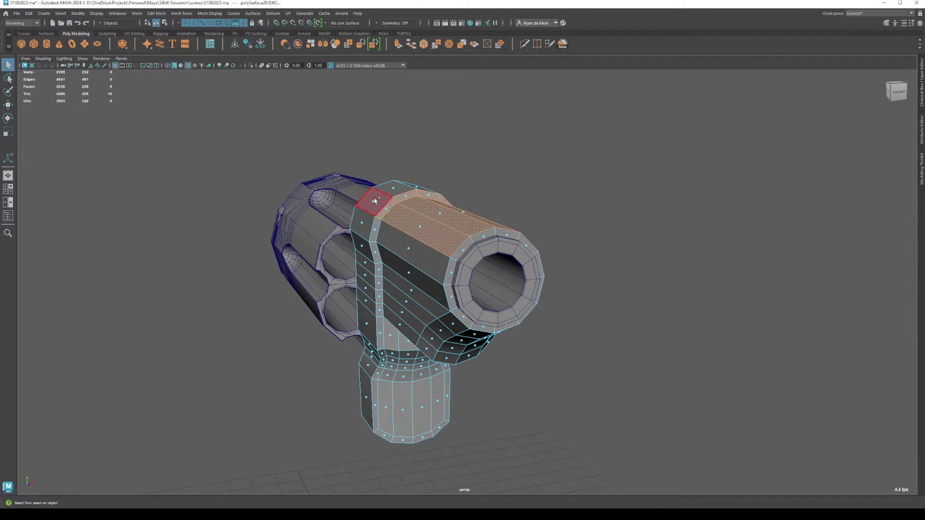
left_click(374, 201, "shift")
left_click(398, 191, "shift")
left_click_drag(540, 215, 472, 221, "alt")
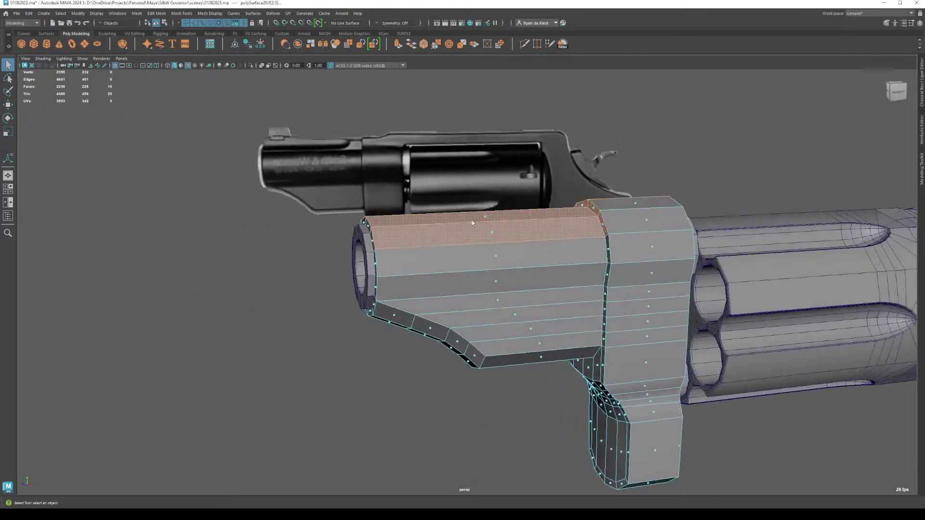
left_click(636, 204, "shift")
left_click(635, 218, "shift")
left_click(631, 234, "shift")
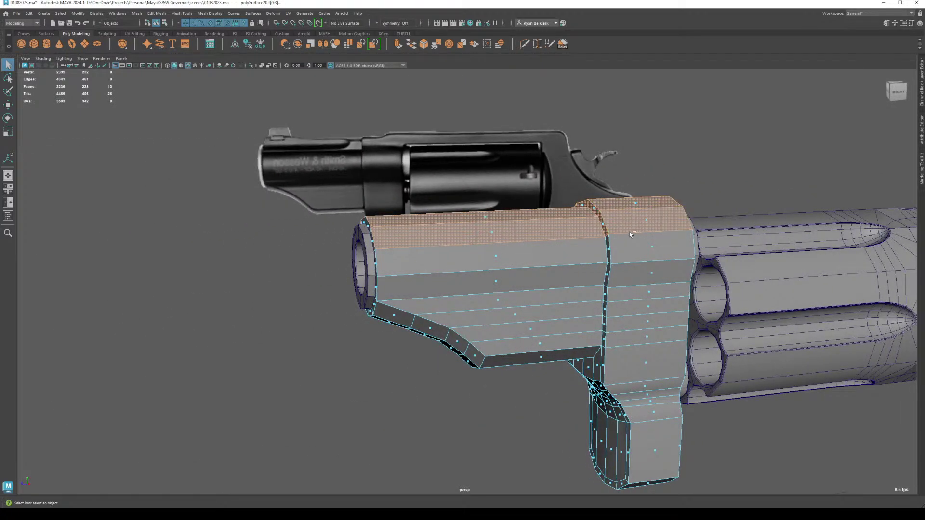
Step: Try to extrude the selected top faces upward and scale them flat vertically, then undo the extrusion
key("ctrl+e")
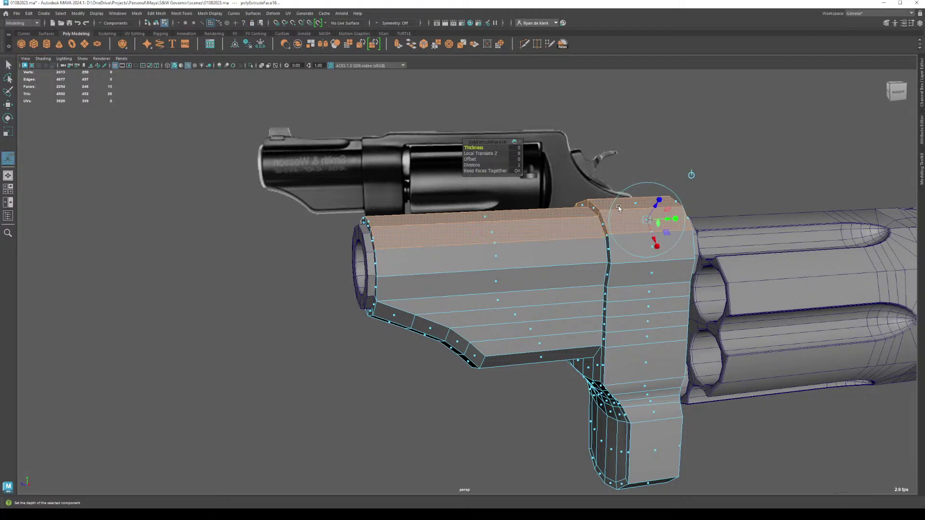
key("w")
left_click_drag(526, 198, 526, 179)
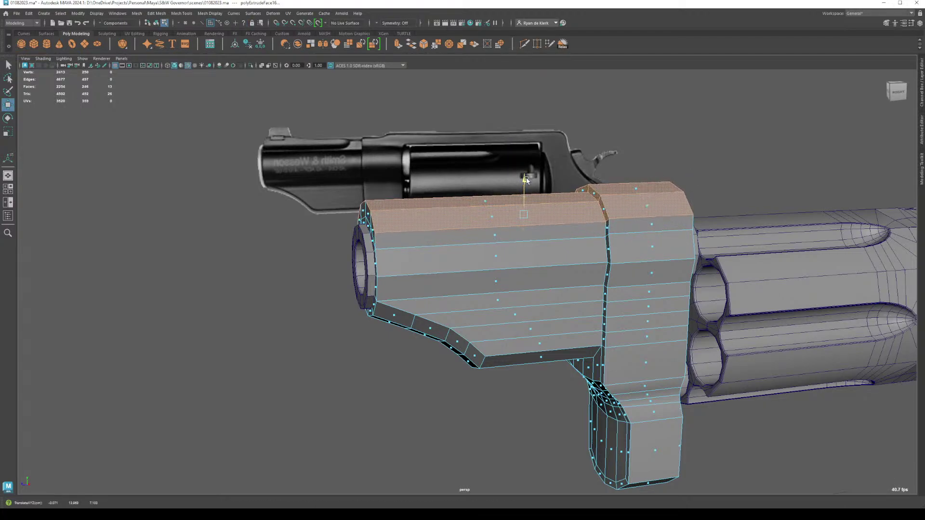
key("r")
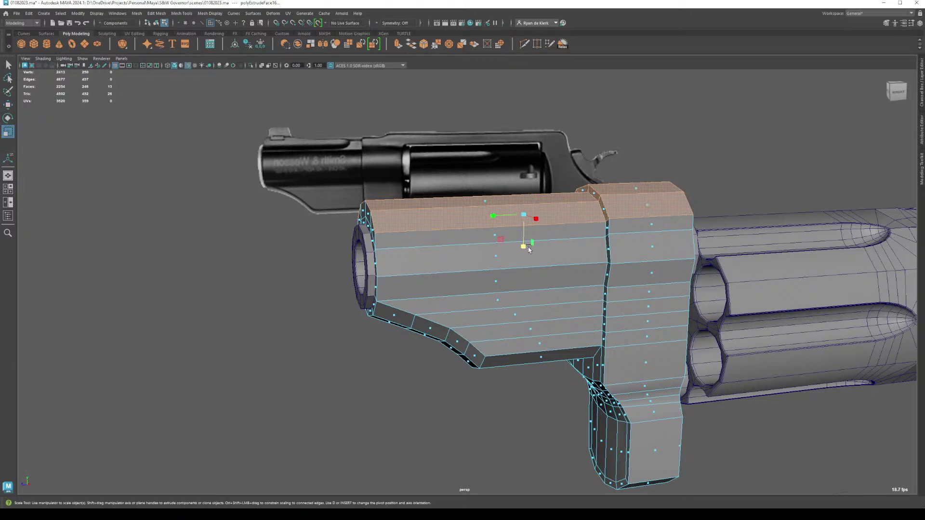
left_click(529, 211)
left_click(529, 251)
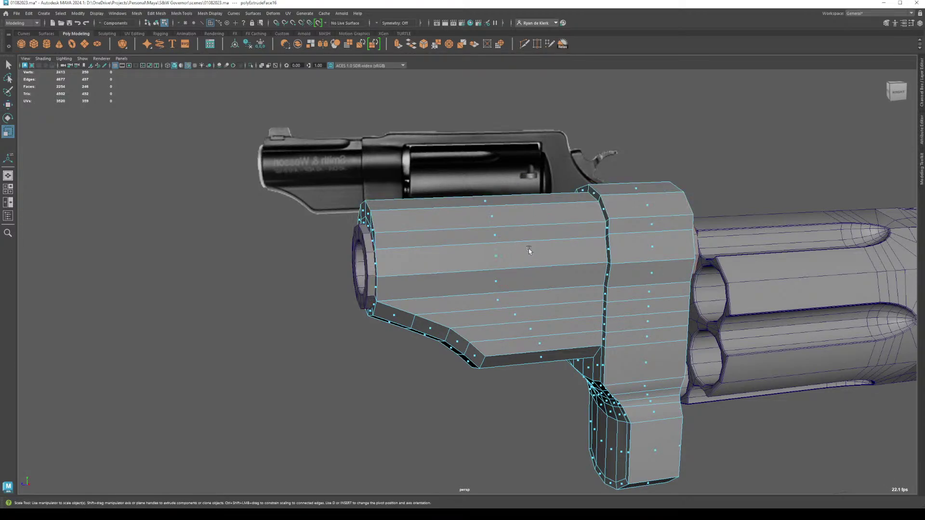
key("ctrl+z")
key("ctrl+z")
left_click_drag(524, 246, 582, 183)
key("w")
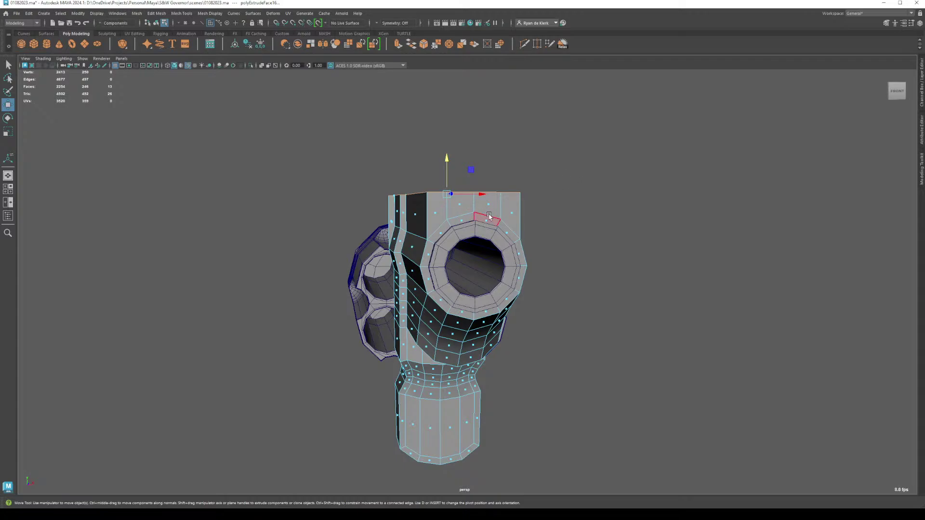
left_click_drag(547, 213, 654, 278, "alt")
key("ctrl+z")
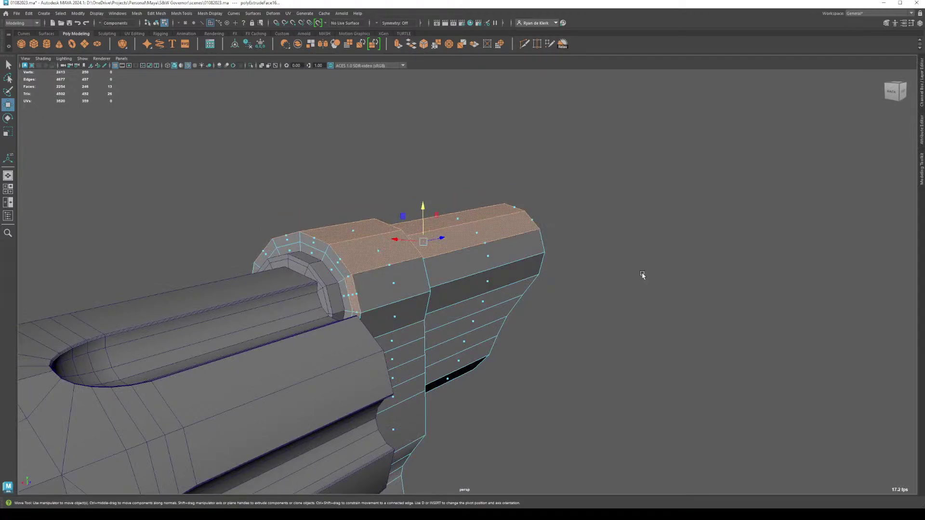
key("ctrl+z")
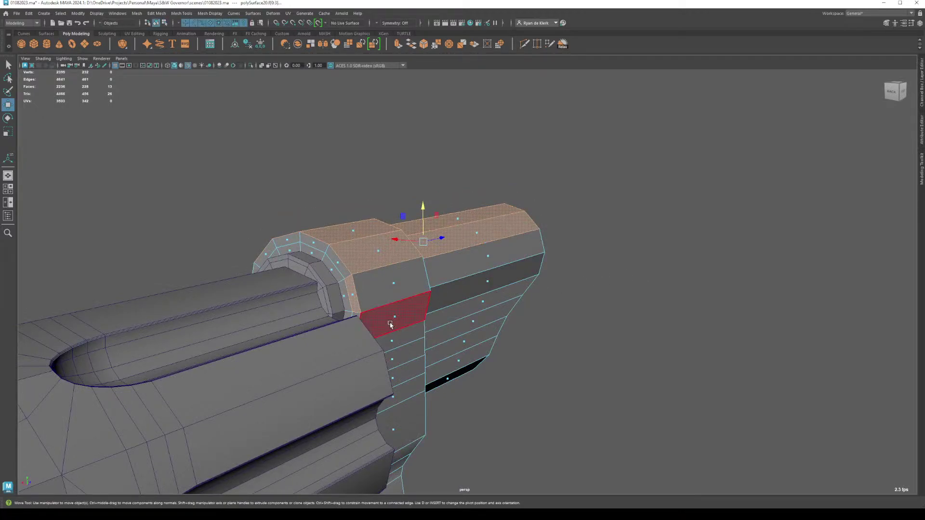
Step: Drop the frame section's rear rim face from the selection, extrude the remaining top faces, flatten them vertically and raise them
left_click(351, 302, "ctrl")
left_click_drag(455, 262, 605, 264, "alt")
key("ctrl+e")
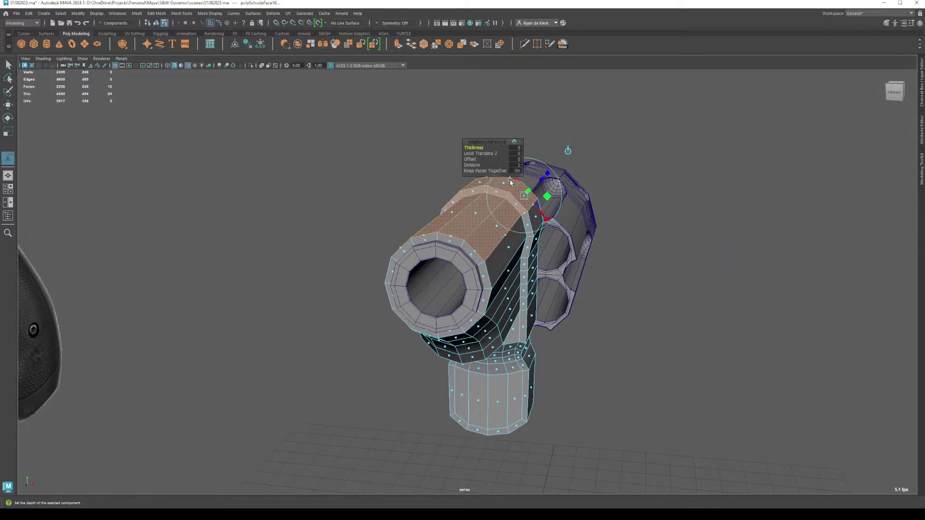
key("r")
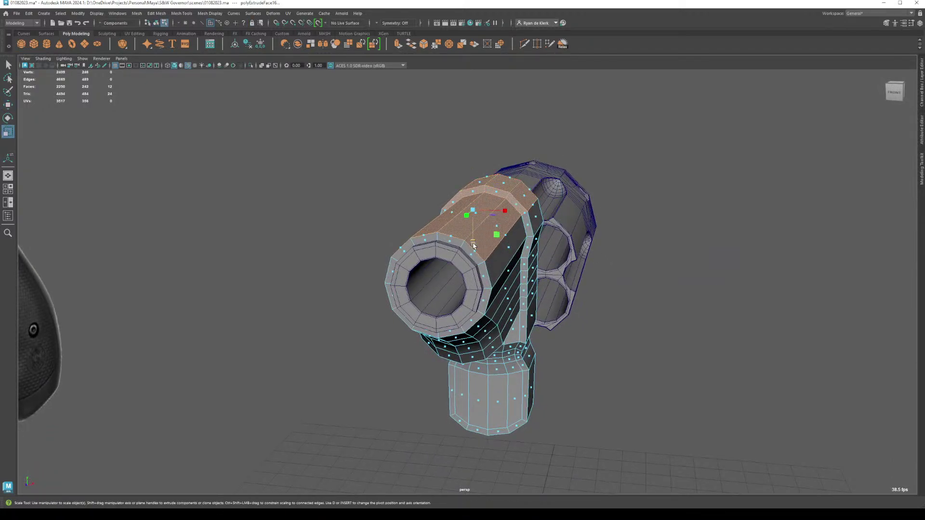
left_click_drag(473, 248, 472, 216)
key("w")
left_click_drag(473, 174, 472, 144)
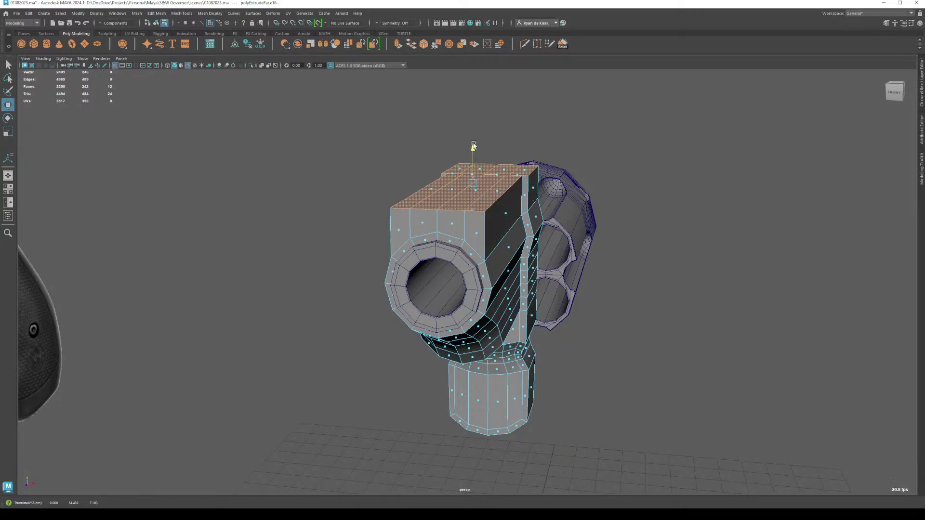
Step: Lower the flattened top faces in the side view to match the barrel's top line in the reference, then deselect them
left_click_drag(524, 187, 418, 182, "alt")
scroll(418, 182, "down", 2)
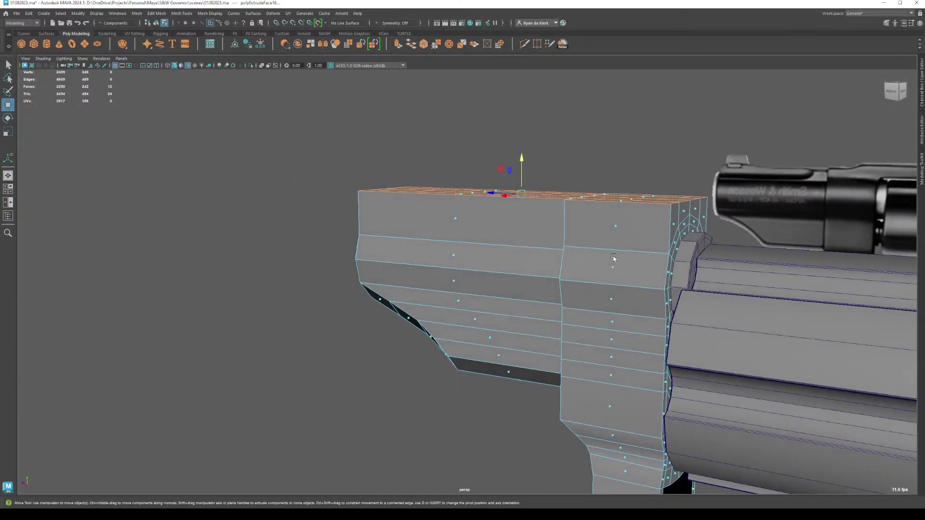
key("space")
key("space")
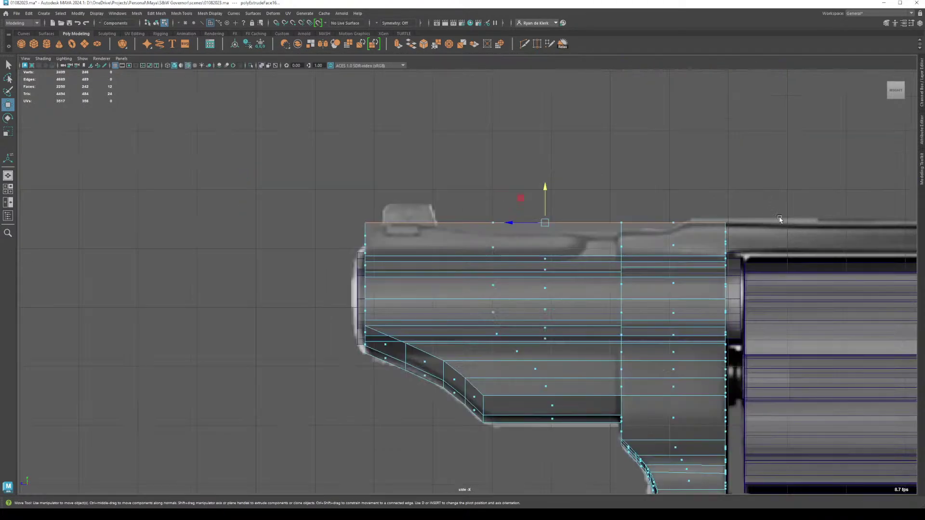
left_click_drag(545, 191, 548, 200)
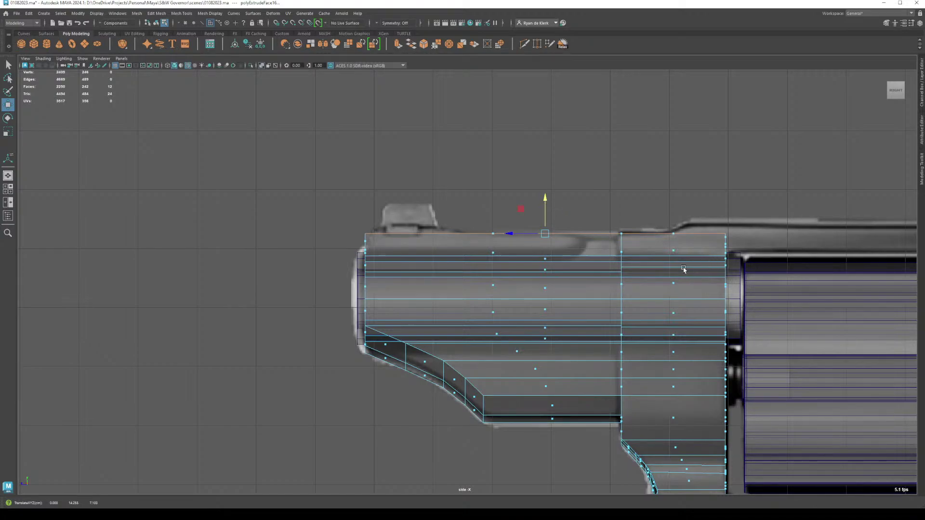
left_click(432, 211)
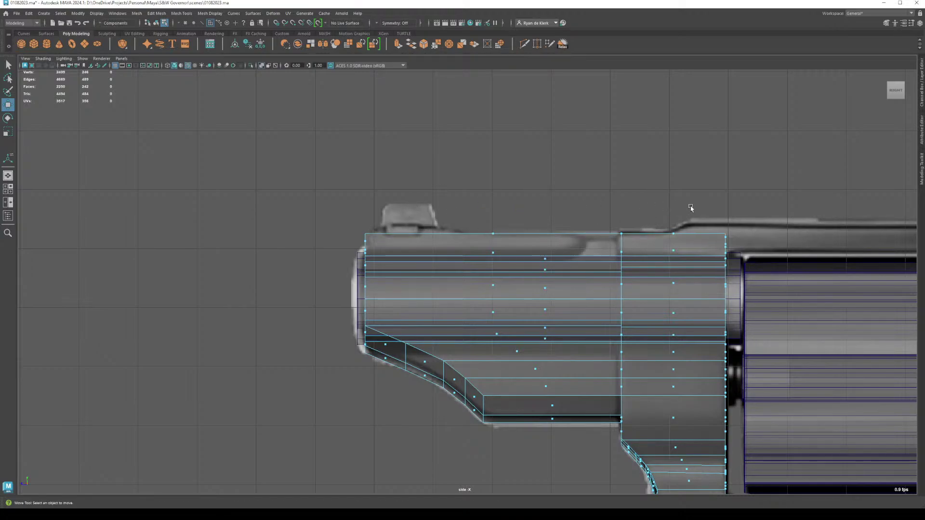
Step: Insert an edge loop around the frame section, midway between its front and rear edges
middle_click_drag(727, 232, 597, 210, "alt")
right_click(564, 232, "shift")
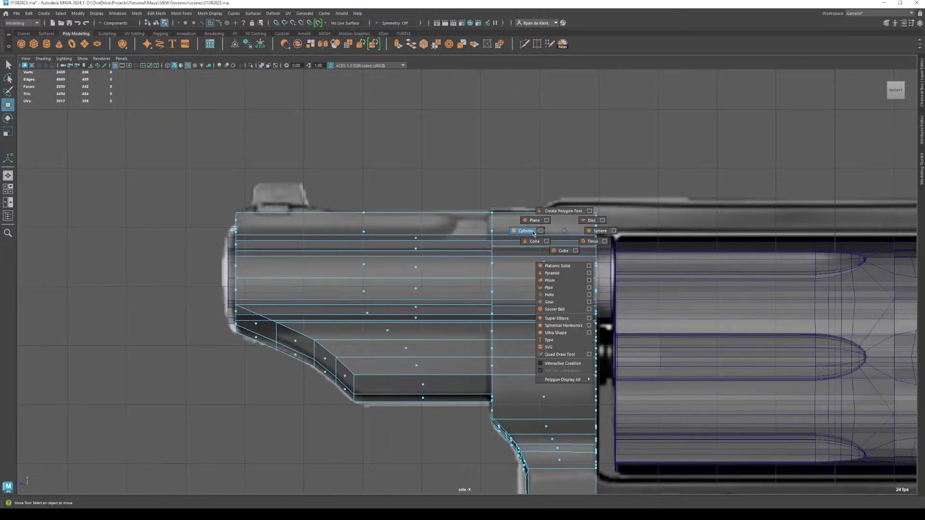
right_click_drag(534, 234, 561, 237, "shift")
middle_click(551, 217, "ctrl")
Step: Extrude the top faces behind the new edge loop up to the reference's top strap, and shift their front vertices rearward to form a slope
key("w")
left_click_drag(579, 225, 582, 229)
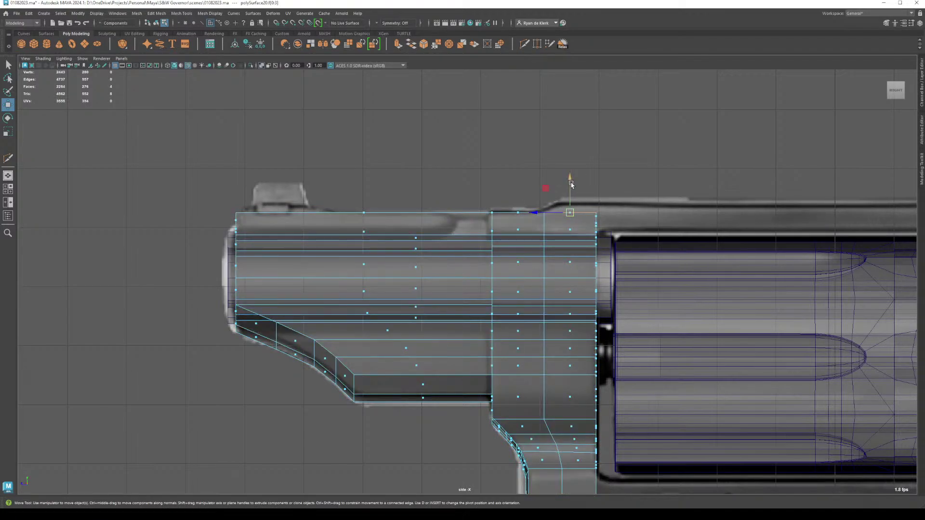
left_click_drag(571, 185, 570, 167, "shift")
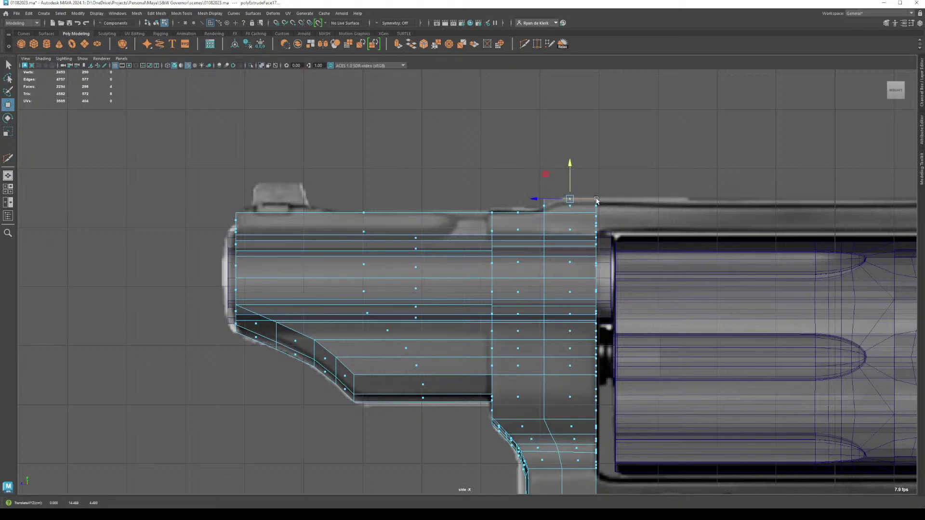
scroll(481, 126, "up", 3)
right_click_drag(622, 181, 590, 179)
left_click_drag(551, 144, 576, 173)
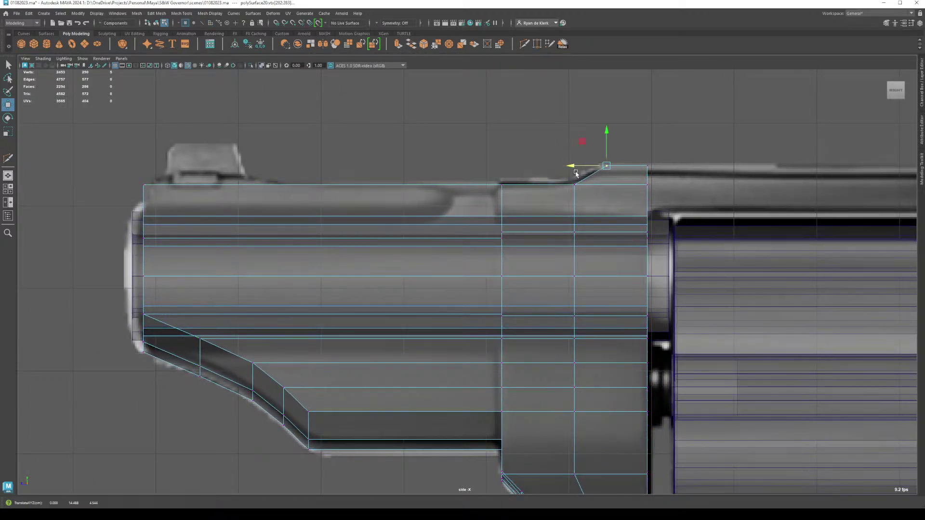
Step: Select the frame section's rear faces above the barrel opening, including the upper ring faces on both sides of the arch
right_click_drag(727, 245, 643, 207, "alt")
right_click_drag(556, 189, 735, 301, "alt")
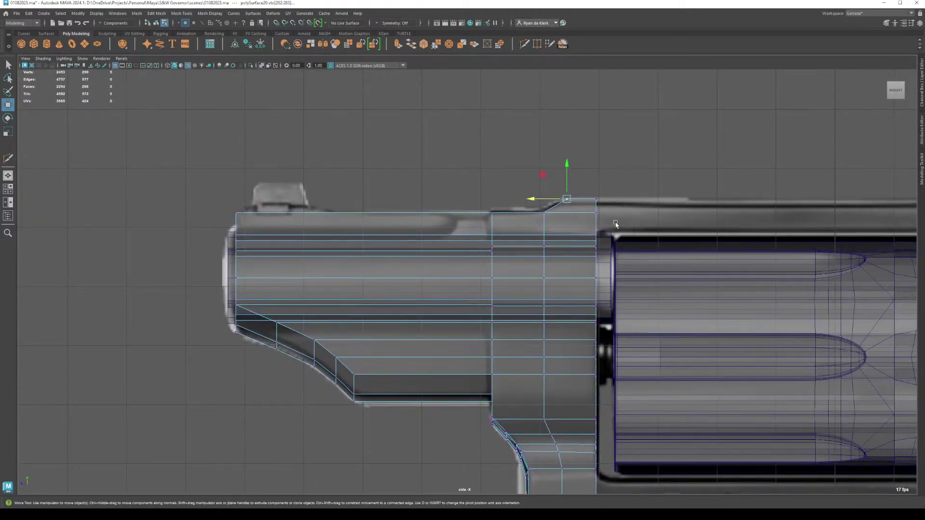
right_click_drag(576, 216, 555, 213)
left_click_drag(627, 182, 591, 224)
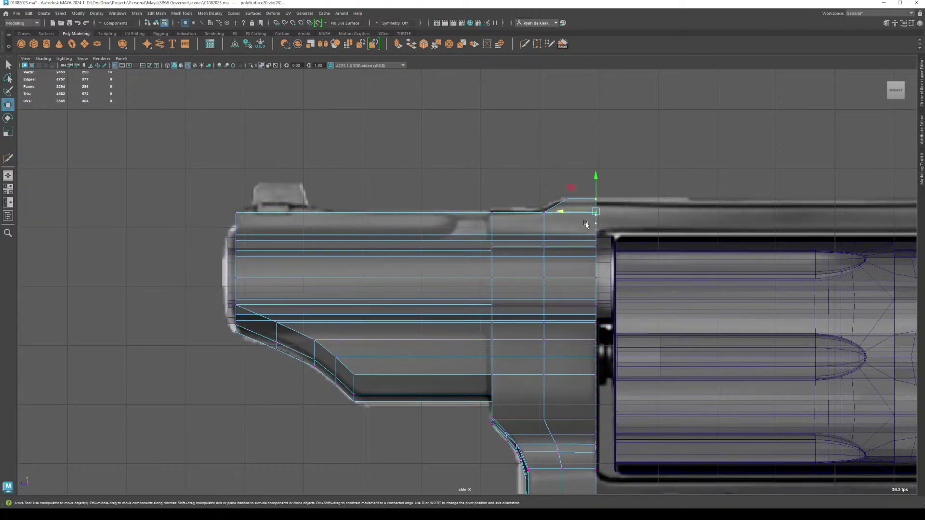
right_click_drag(586, 223, 586, 243)
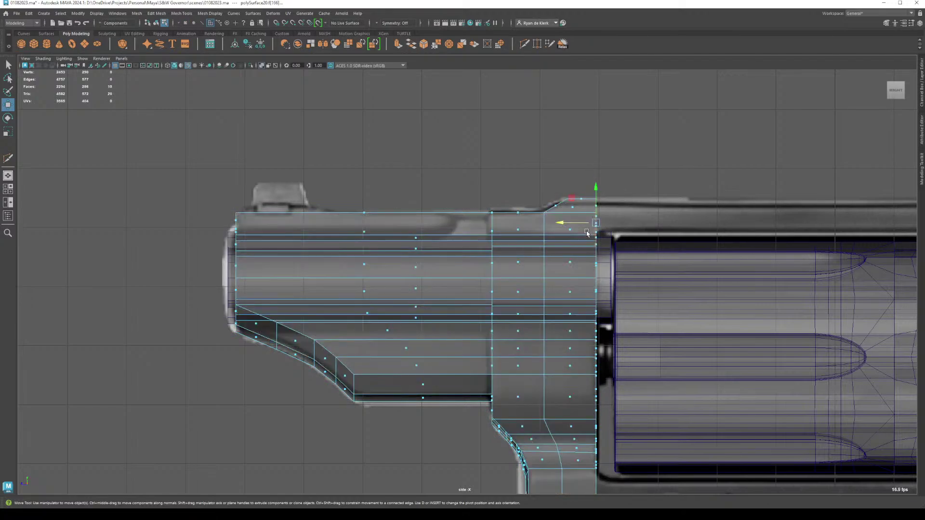
key("space")
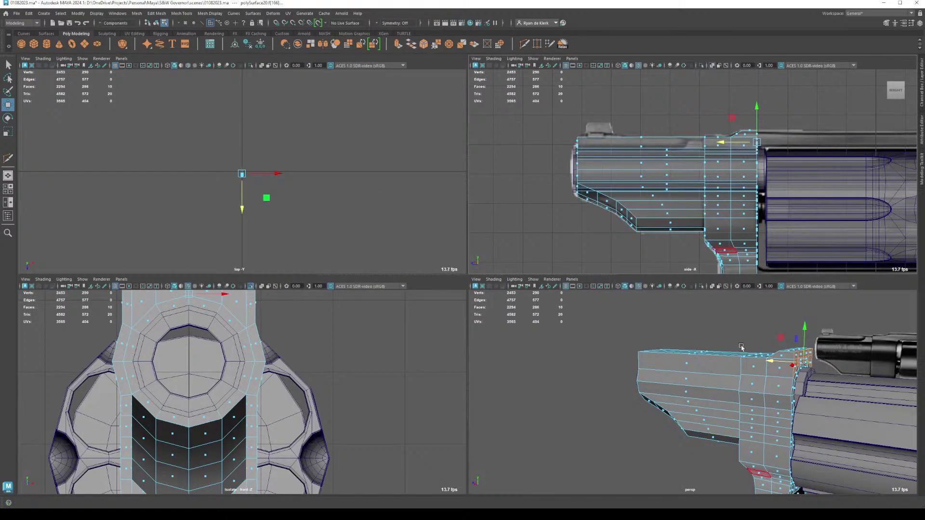
key("space")
left_click_drag(698, 335, 674, 283, "alt")
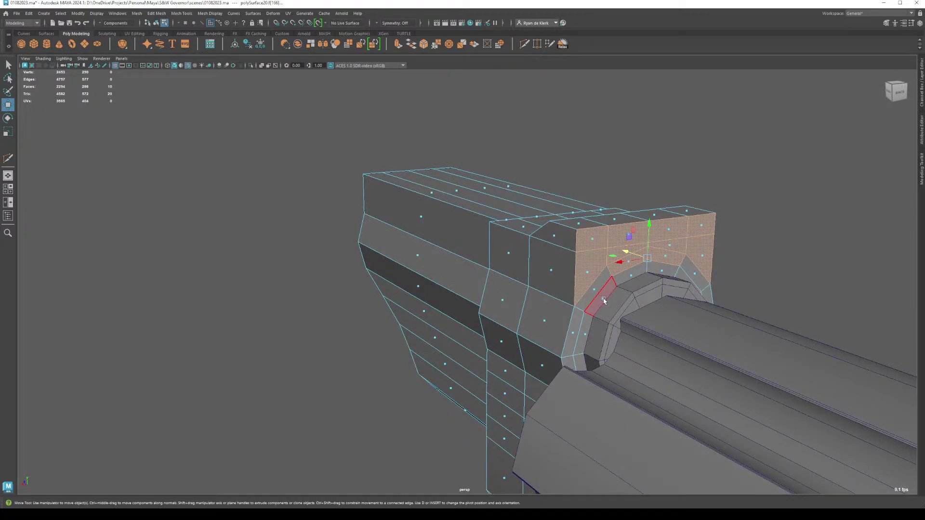
left_click(595, 290, "shift")
left_click(697, 278, "shift")
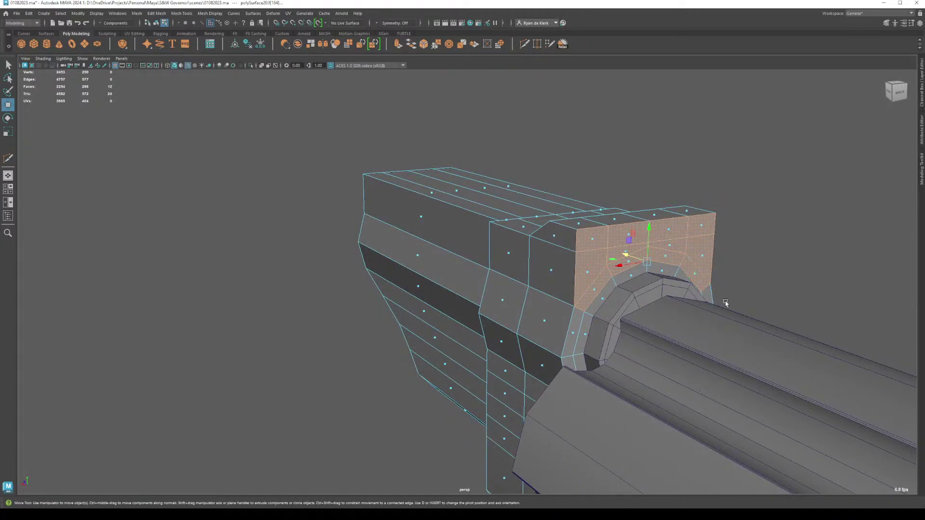
Step: Extrude the selected rear faces backward over the cylinder to the rear edge of the cylinder window in the reference
right_click_drag(775, 328, 684, 293, "alt")
left_click_drag(683, 294, 752, 286, "alt")
key("space")
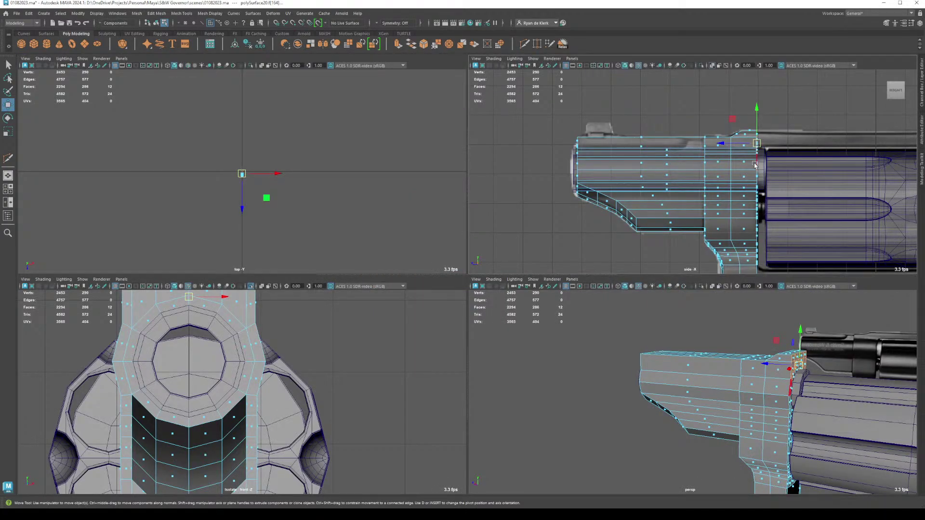
key("space")
middle_click_drag(752, 200, 456, 165, "alt")
right_click_drag(456, 164, 442, 203, "alt")
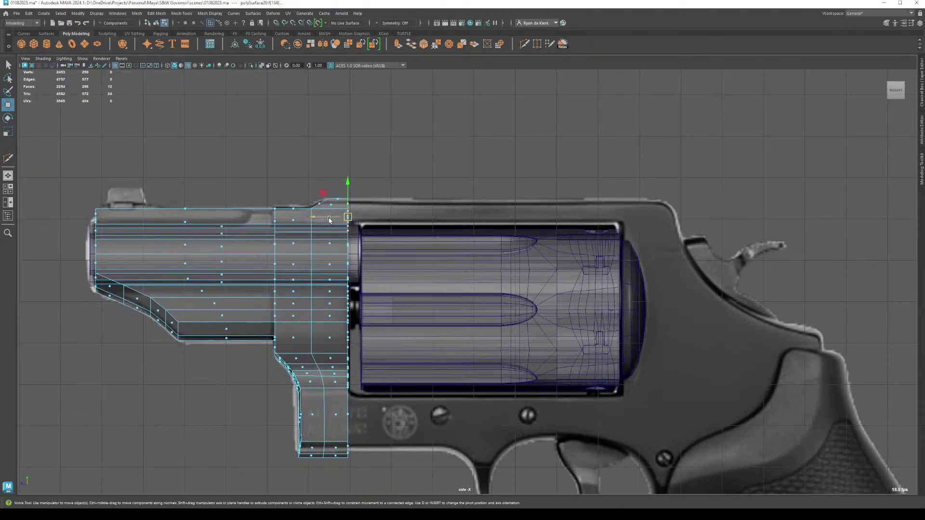
left_click_drag(314, 218, 586, 227, "shift")
Step: Select the four arched underside faces of the new top strap and adjust their height by scaling and moving them vertically
key("space")
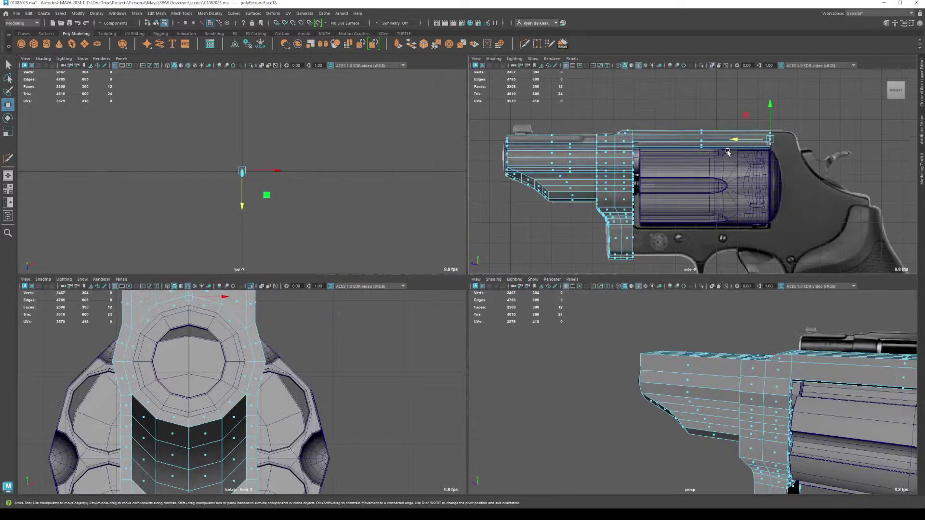
key("space")
left_click_drag(754, 404, 567, 330, "alt")
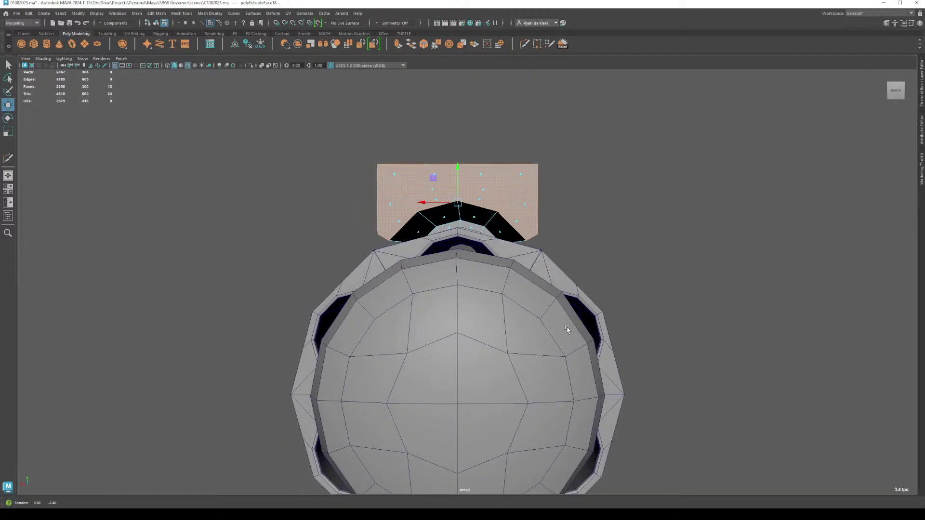
left_click(415, 233)
double_click(503, 232, "shift")
key("r")
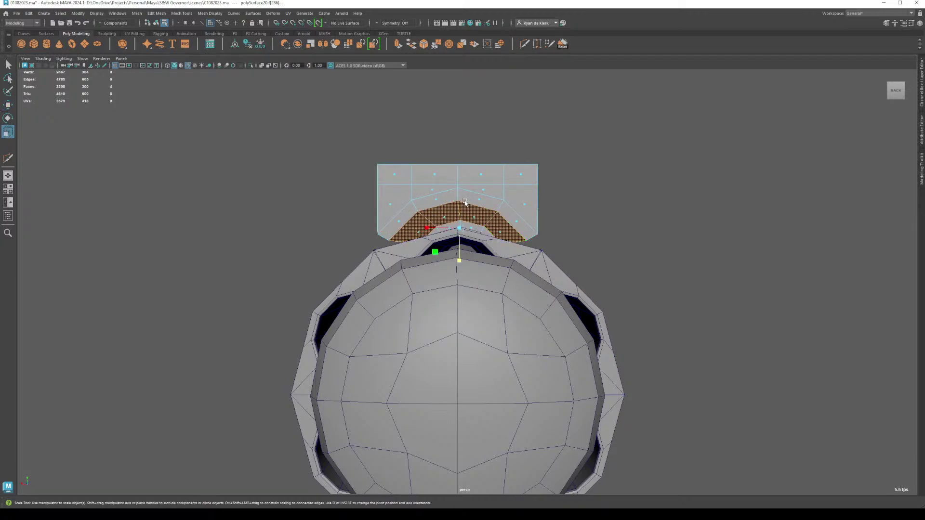
left_click_drag(456, 258, 456, 248)
middle_click_drag(455, 248, 461, 257, "alt")
key("w")
left_click_drag(467, 201, 467, 211)
left_click_drag(467, 211, 553, 248, "alt")
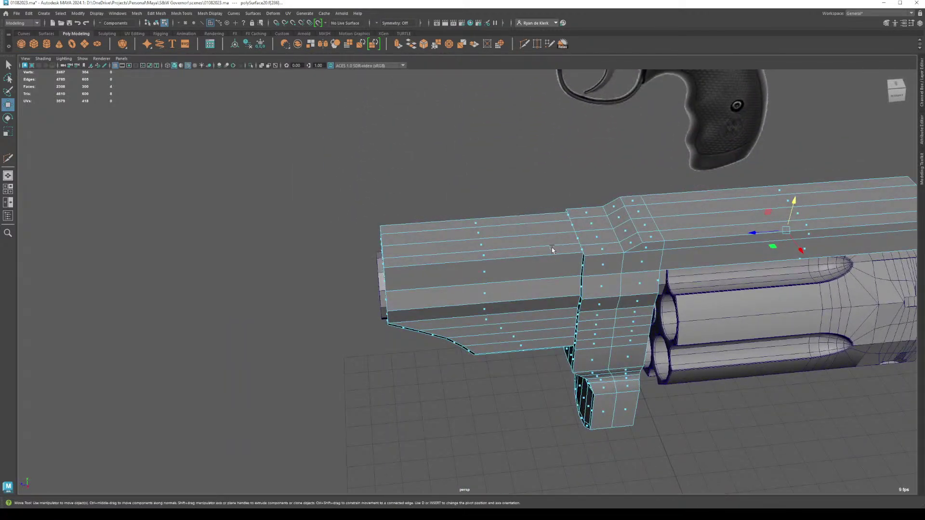
Step: Select the barrel's four long top faces and lower them slightly below the top of the frame section
middle_click_drag(609, 258, 526, 267, "alt")
left_click_drag(443, 266, 389, 274, "alt")
right_click_drag(448, 299, 601, 367, "alt")
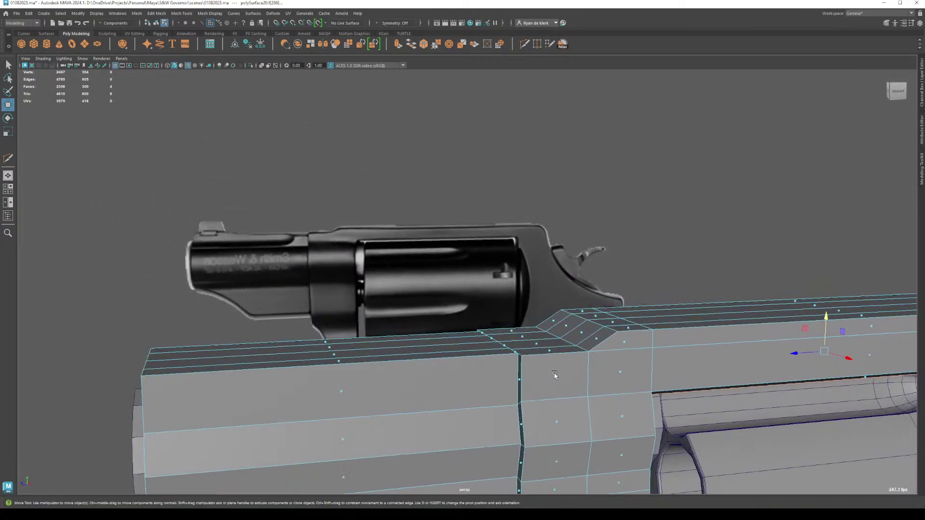
middle_click_drag(555, 375, 507, 319, "alt")
right_click_drag(510, 326, 462, 319, "alt")
left_click_drag(306, 306, 308, 310)
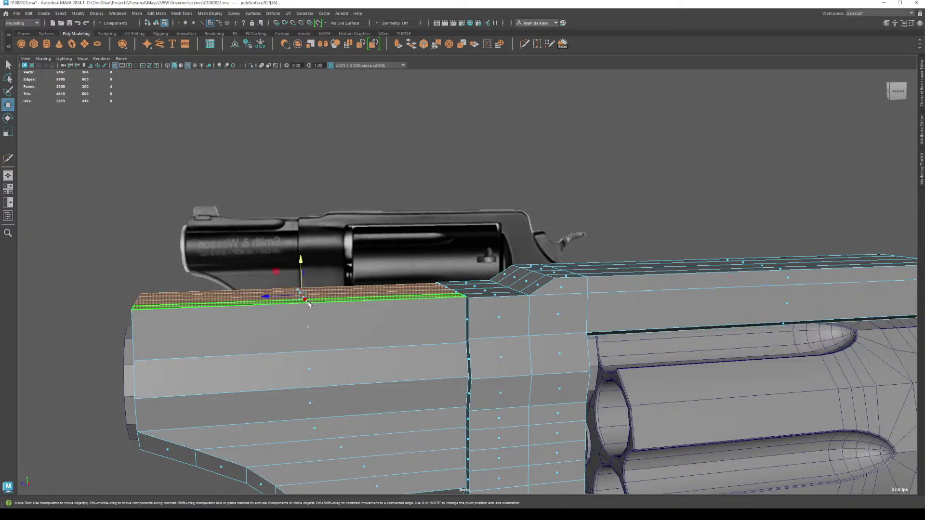
left_click_drag(301, 261, 365, 247)
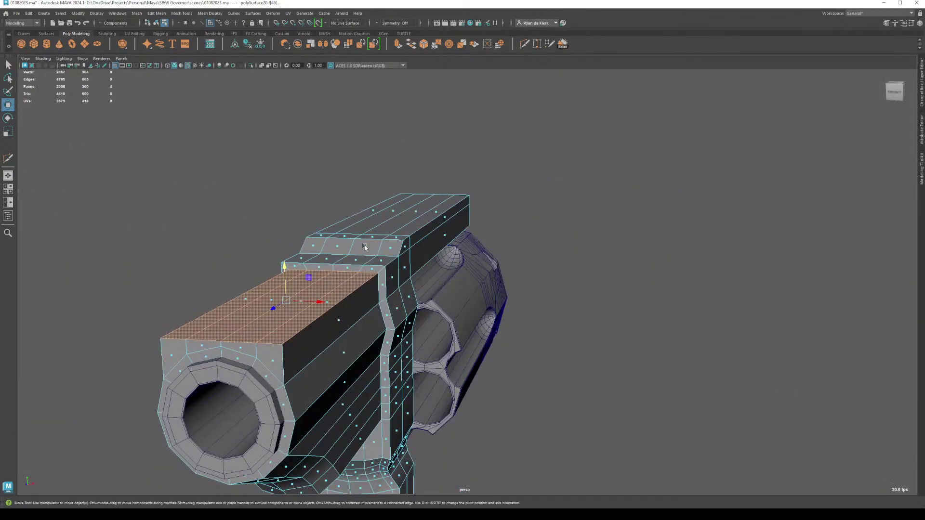
left_click(348, 235)
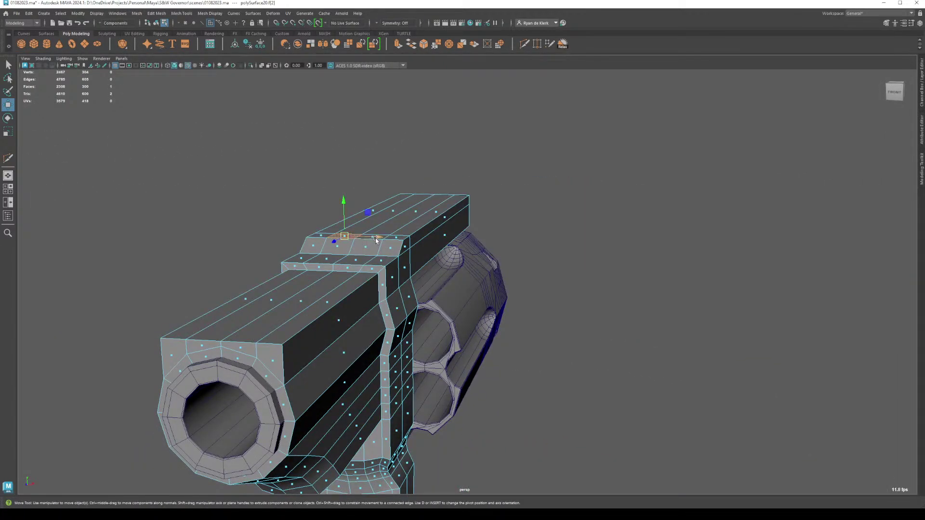
key("q")
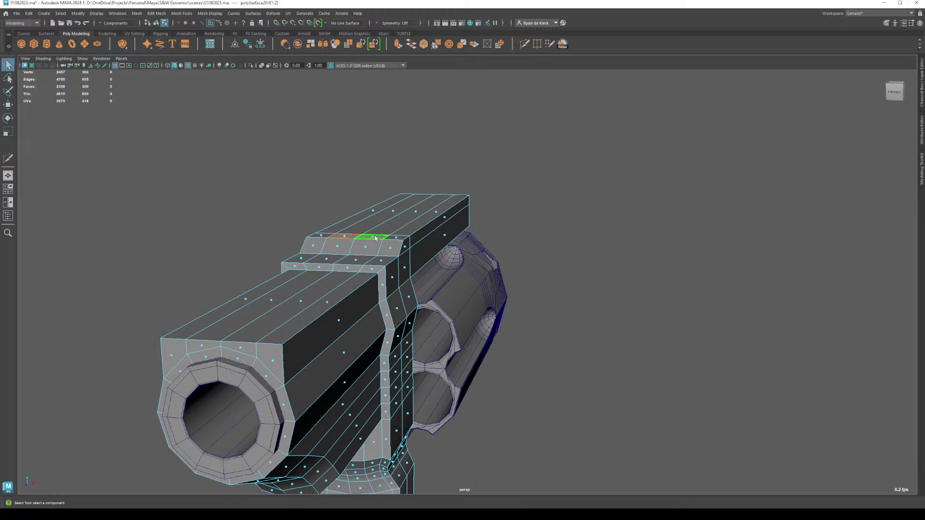
left_click(392, 212, "shift")
left_click(415, 213, "shift")
key("w")
left_click(401, 179)
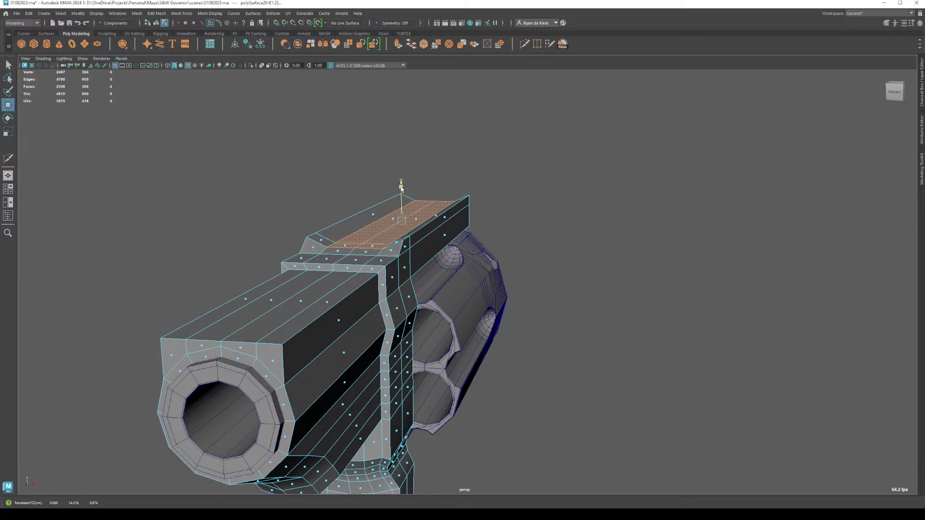
left_click_drag(401, 187, 425, 273, "alt")
left_click(472, 222)
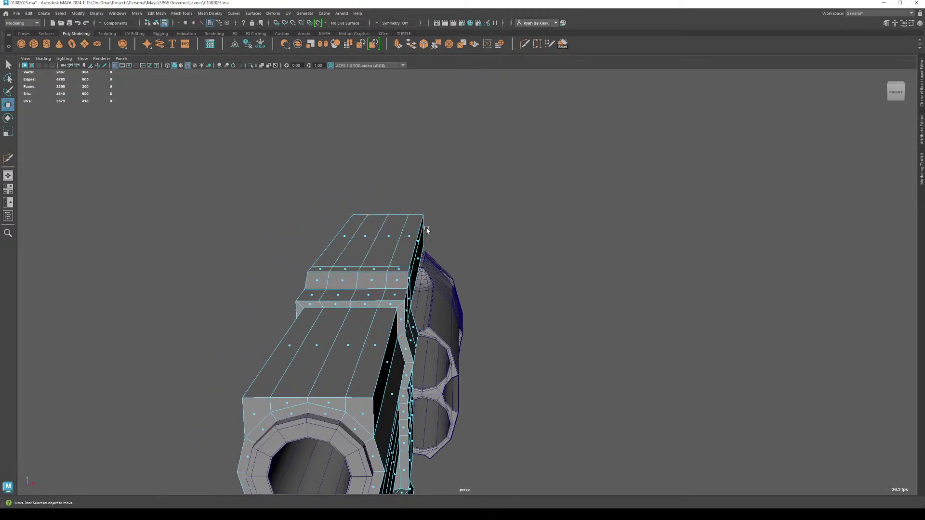
Step: Extrude the two outer strips of top strap faces, including their short front faces, upward into raised rails
left_click(407, 238)
left_click(334, 245, "shift")
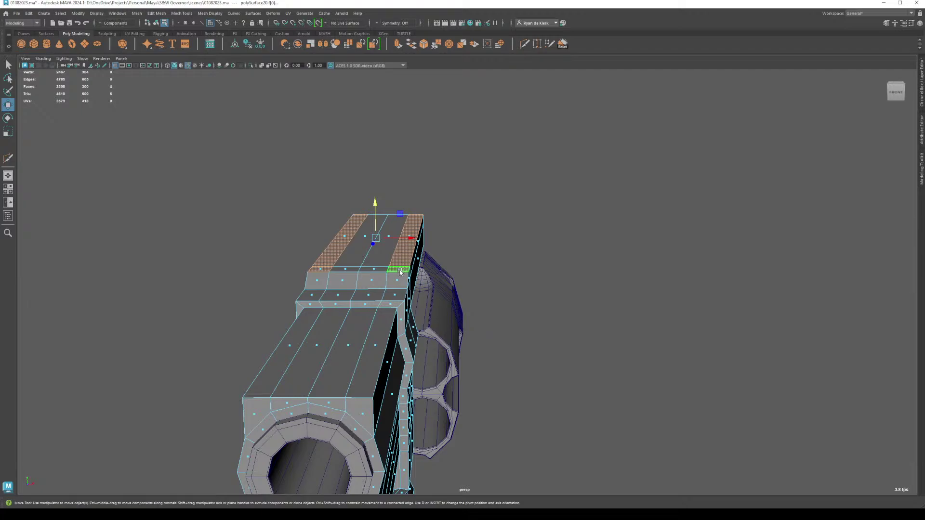
left_click_drag(376, 206, 376, 193, "shift")
left_click_drag(330, 223, 345, 225, "alt")
right_click_drag(318, 232, 340, 233, "alt")
middle_click_drag(321, 233, 356, 232, "alt")
Step: Select the four floor faces between the rails and scale them narrower across the width to slope the groove's walls
left_click(352, 223)
key("q")
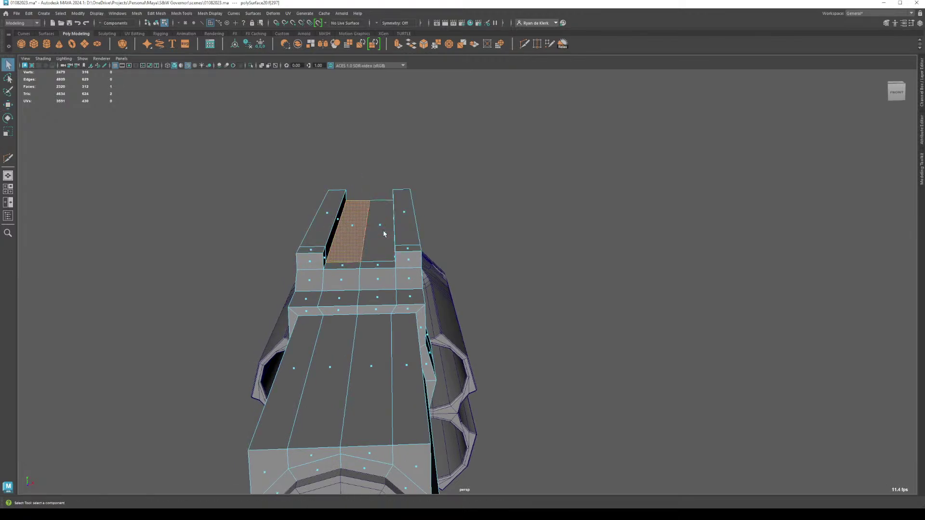
left_click(381, 229, "shift")
left_click(378, 266, "shift")
key("r")
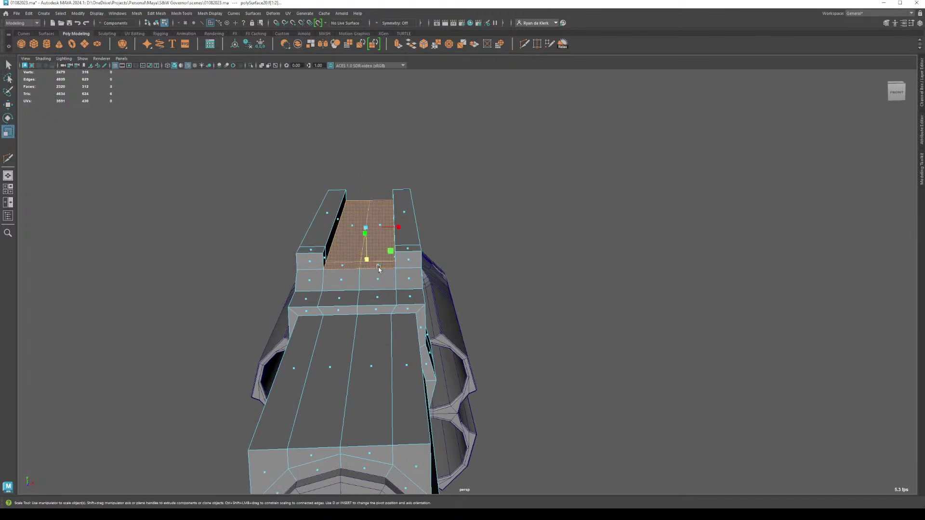
left_click_drag(399, 227, 390, 229)
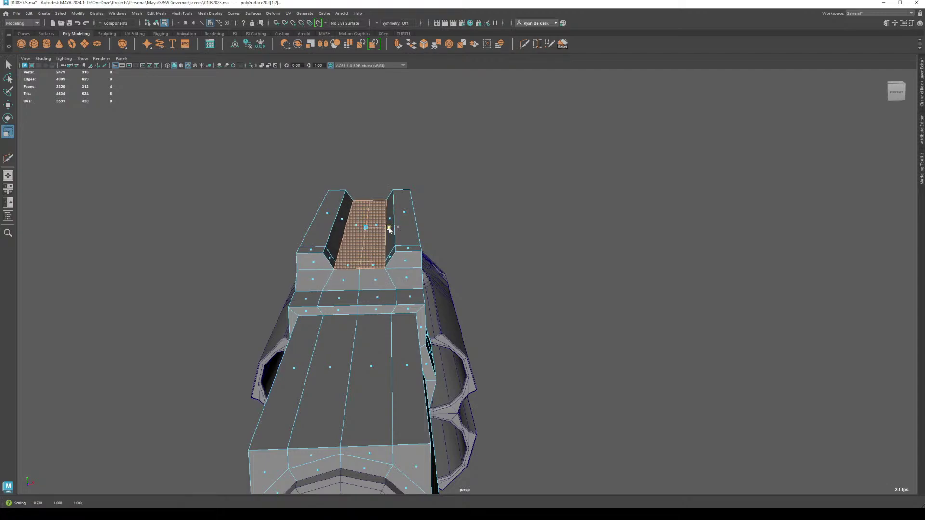
left_click_drag(451, 285, 347, 284, "alt")
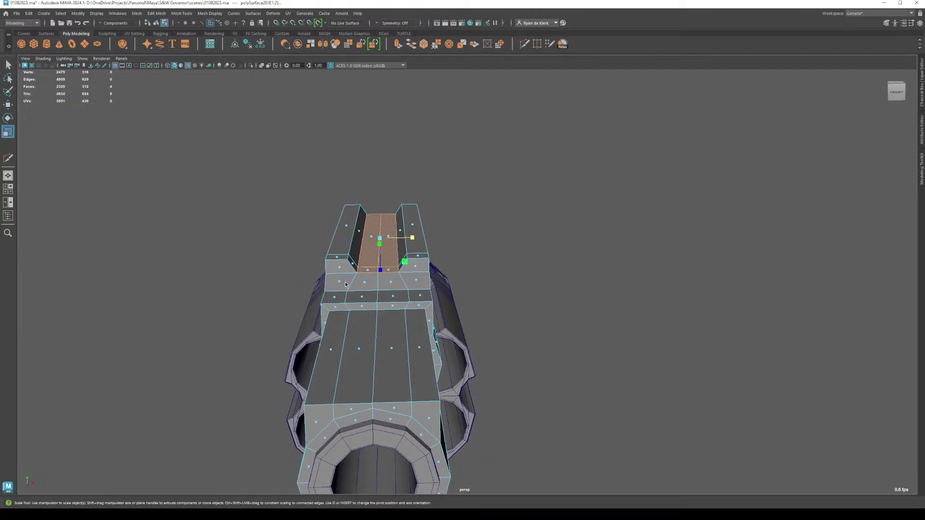
right_click_drag(345, 284, 345, 264)
left_click(347, 296)
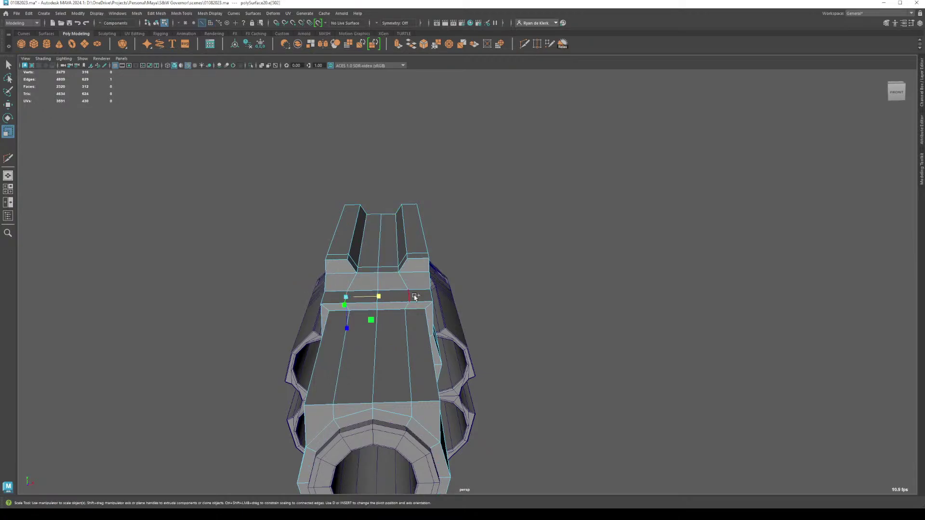
left_click_drag(411, 296, 347, 304)
right_click_drag(383, 310, 369, 296)
left_click_drag(368, 296, 332, 288, "alt")
right_click_drag(331, 289, 405, 353, "alt")
Step: Insert an edge loop around the barrel near its front end with the Multi-Cut tool
right_click_drag(388, 304, 358, 318, "shift")
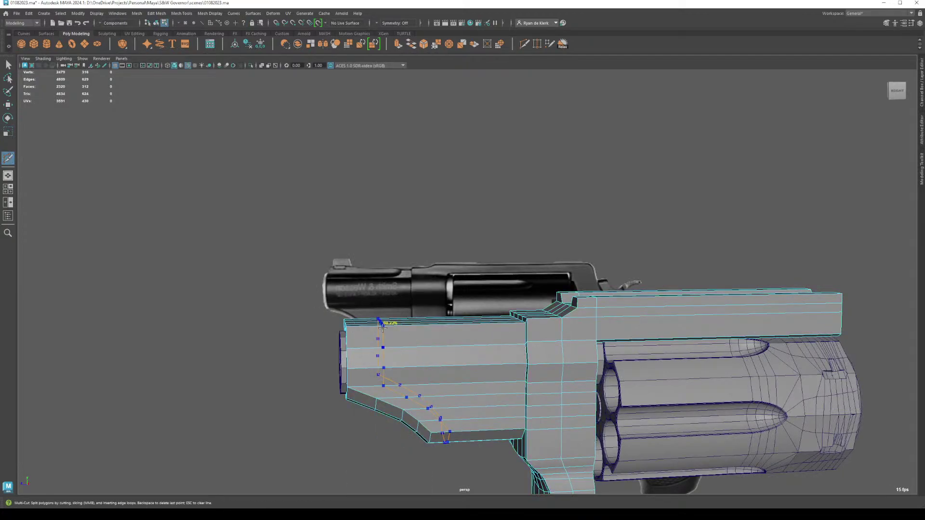
left_click(382, 328, "ctrl")
key("w")
left_click_drag(396, 318, 395, 332, "alt")
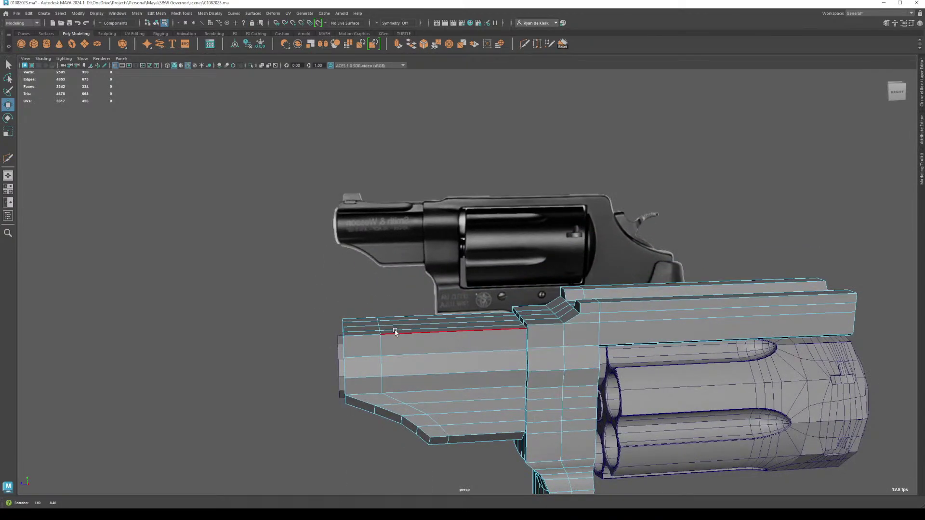
Step: Select the new barrel edge loop in the side view and move it rearward, behind the front sight in the reference
key("space")
key("space")
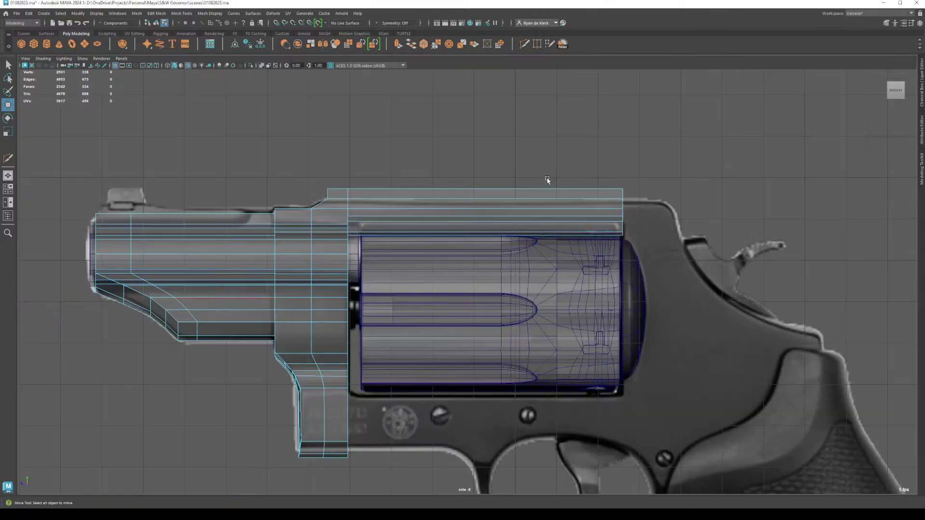
middle_click_drag(299, 217, 526, 253, "alt")
scroll(360, 273, "up", 3)
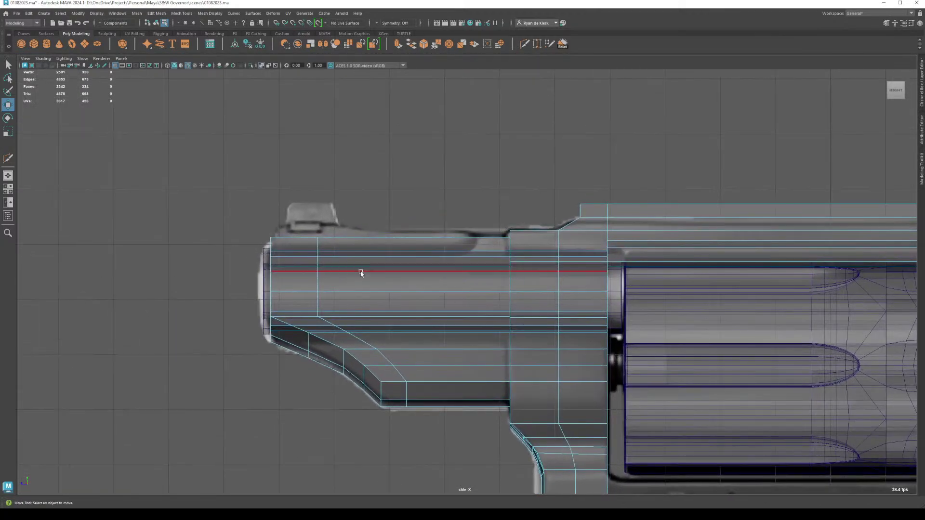
left_click(318, 245)
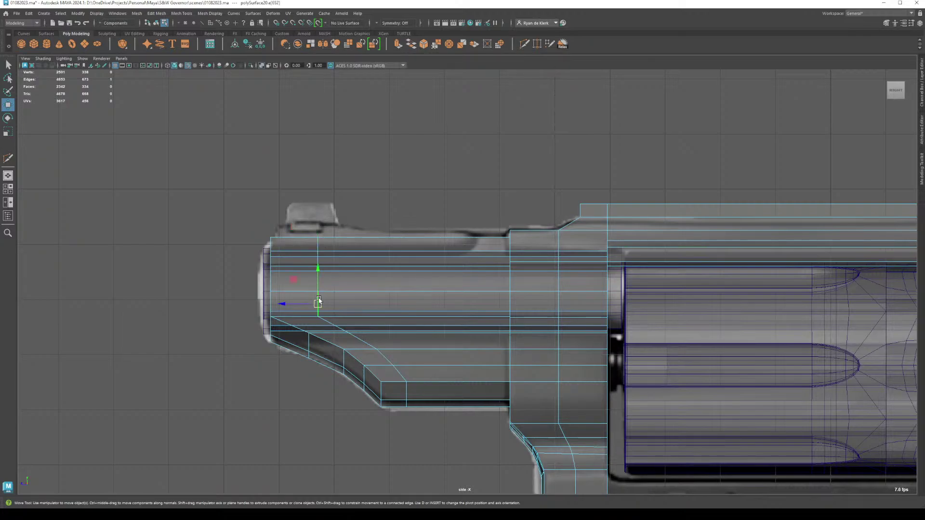
double_click(342, 322)
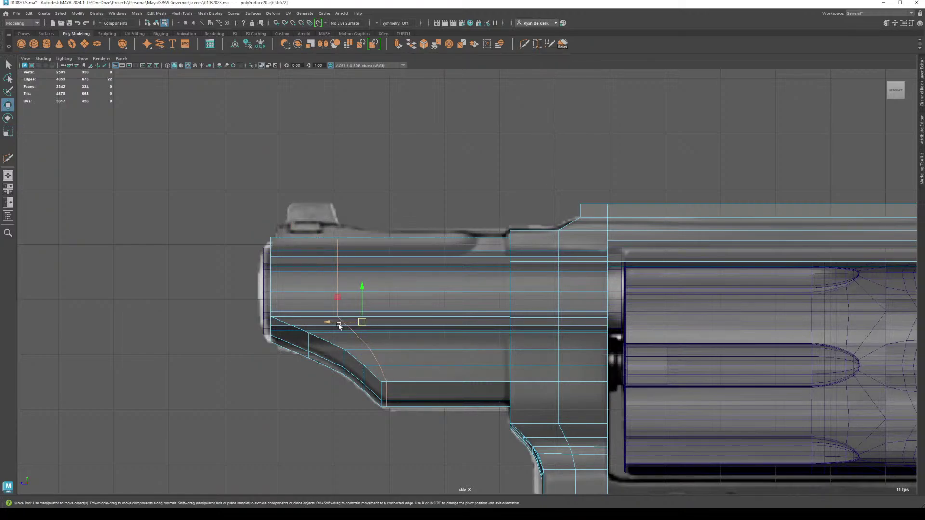
left_click_drag(339, 326, 381, 330)
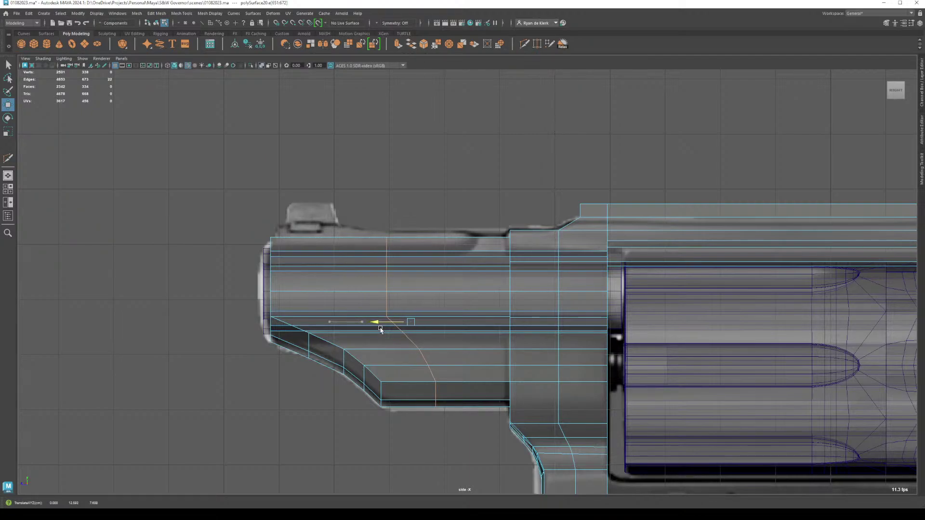
Step: Select the barrel's top faces ahead of the new edge loop and extrude them upward to the reference sight base's height
right_click(335, 250)
left_click(336, 270)
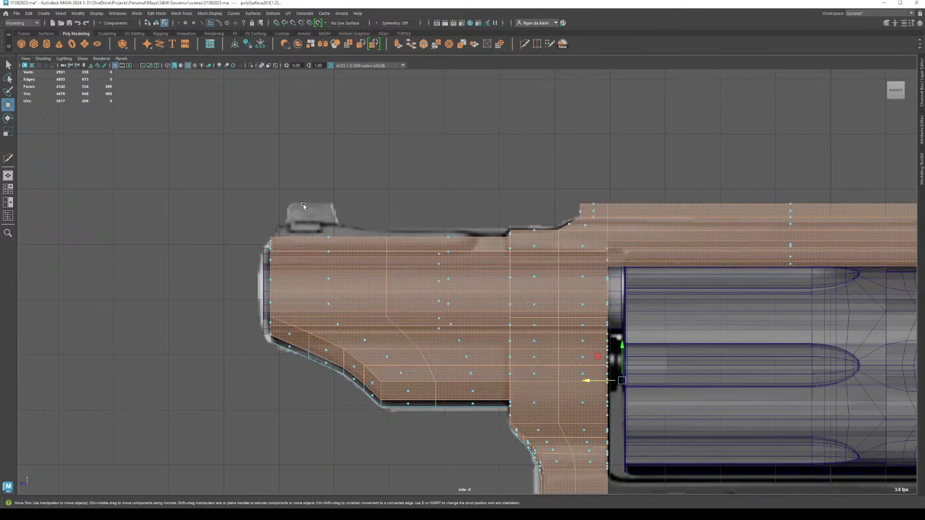
left_click_drag(335, 245, 336, 244)
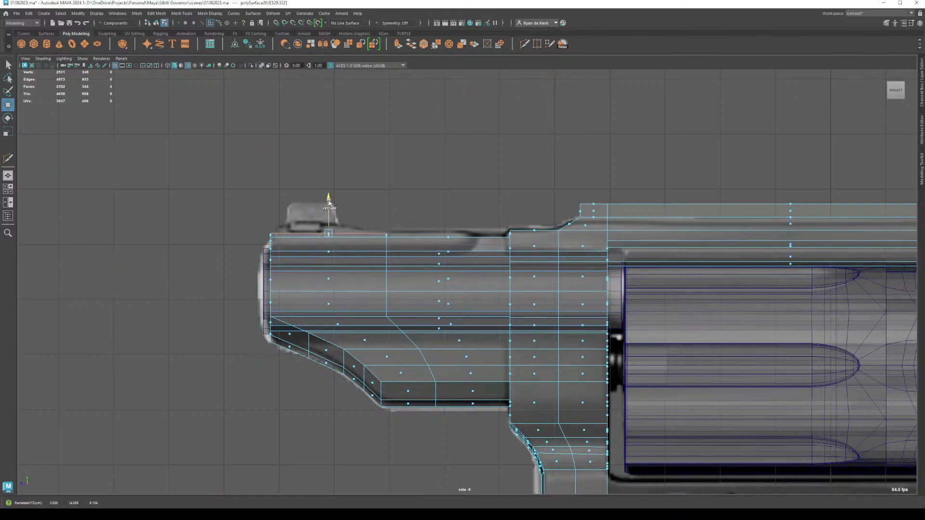
left_click_drag(329, 206, 330, 192, "shift")
Step: Move the raised block's top front vertices rearward and its top rear vertices forward to slope both ends of the sight base
right_click(383, 180)
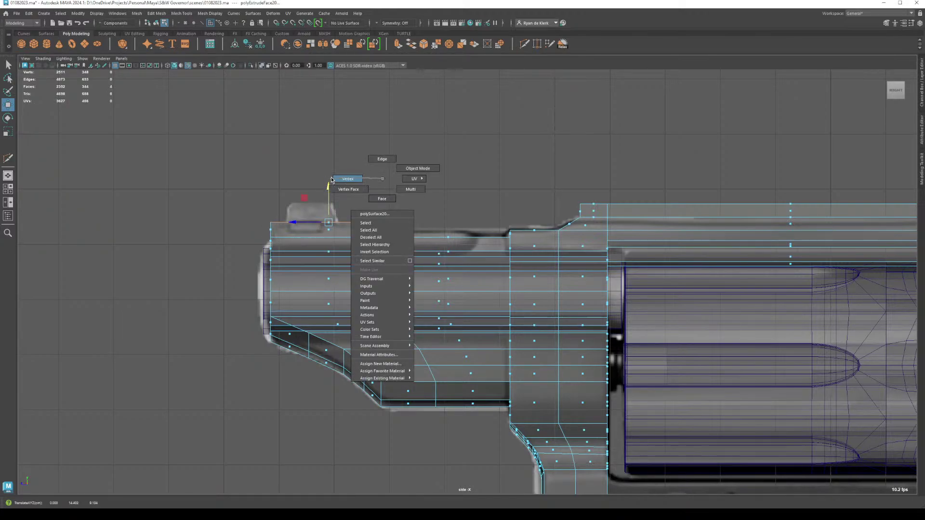
right_click_drag(331, 179, 330, 180)
left_click_drag(260, 203, 252, 225)
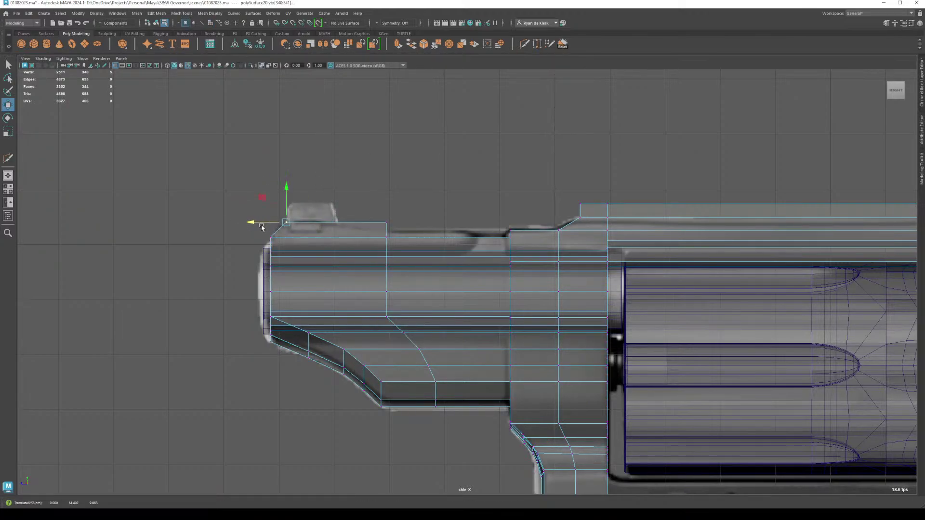
left_click_drag(359, 212, 321, 223)
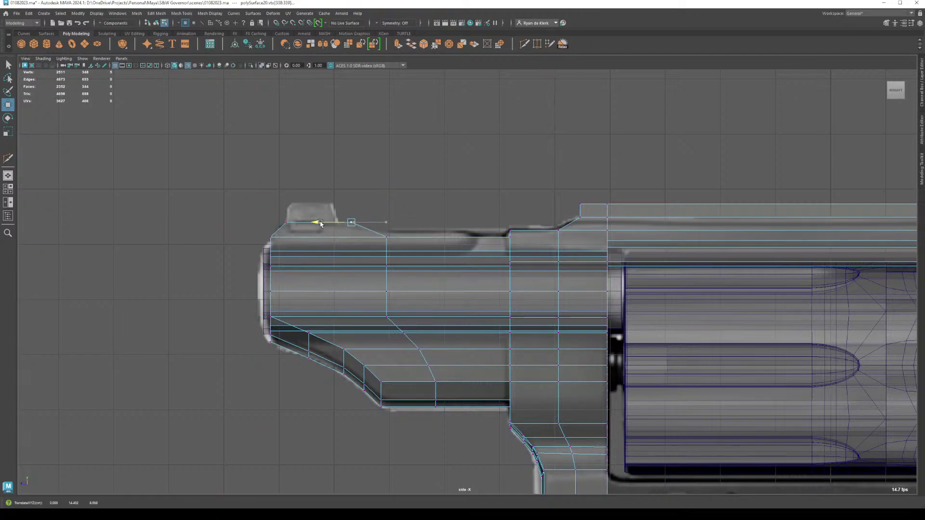
left_click(388, 183)
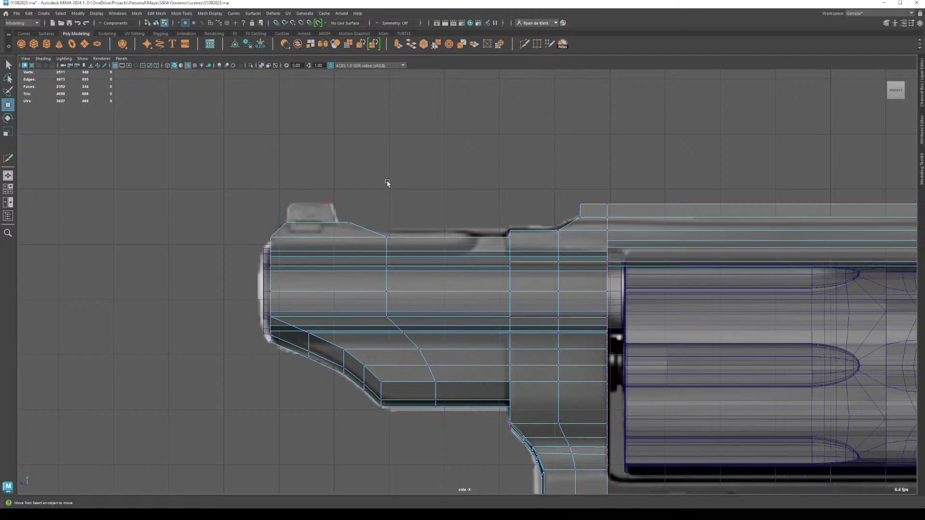
Step: Examine the barrel, top strap and lower frame shape against the reference revolver in the perspective and side views
left_click(8, 176)
left_click_drag(501, 326, 514, 328, "alt")
left_click_drag(437, 317, 525, 315, "alt")
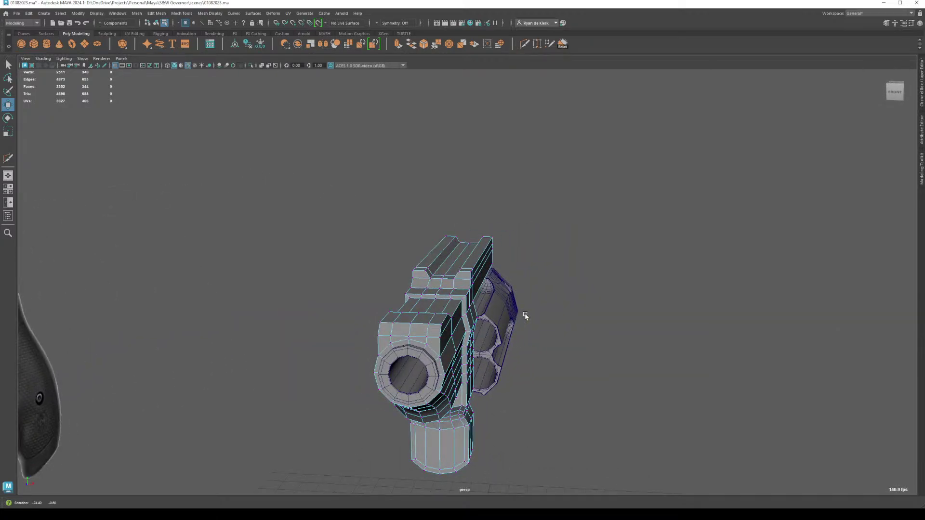
left_click_drag(525, 316, 455, 311, "alt")
left_click_drag(418, 318, 467, 314, "alt")
right_click_drag(468, 303, 510, 283)
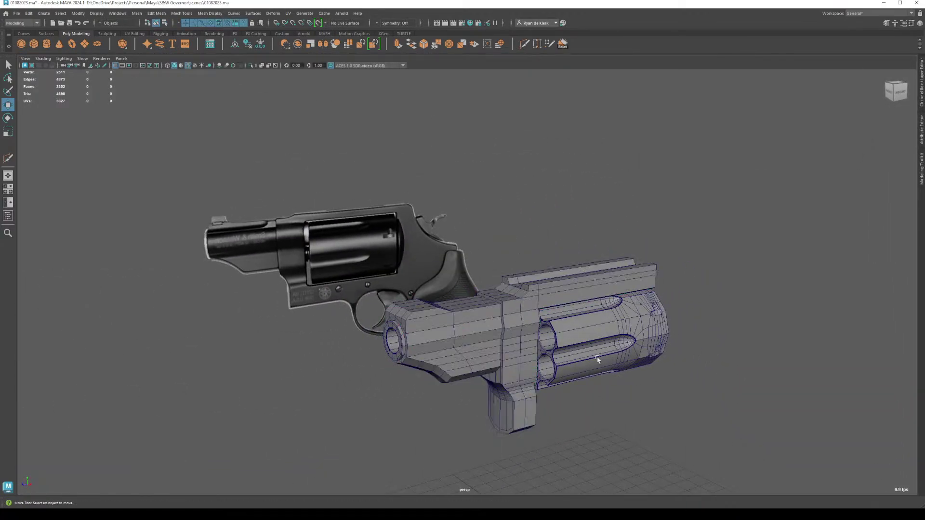
left_click_drag(510, 283, 475, 320, "alt")
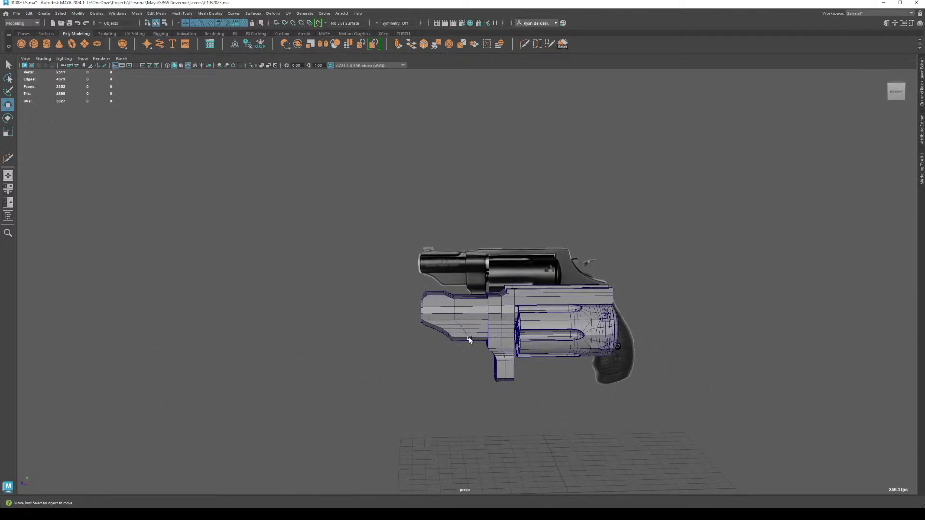
left_click_drag(470, 340, 499, 341, "alt")
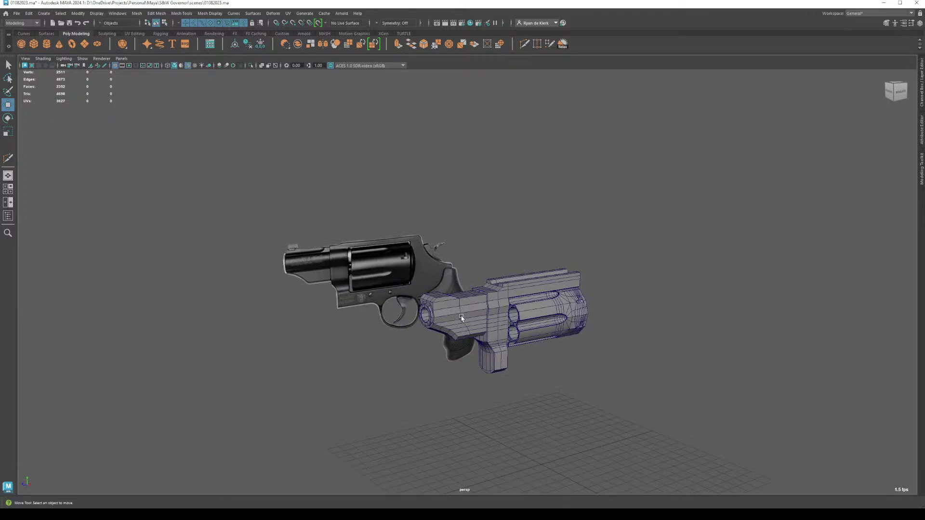
mouse_move(481, 324)
left_mouse_down("alt")
mouse_move(599, 345)
mouse_move(496, 322)
mouse_move(520, 314)
mouse_move(529, 320)
mouse_move(486, 328)
left_mouse_up("alt")
left_click(486, 328)
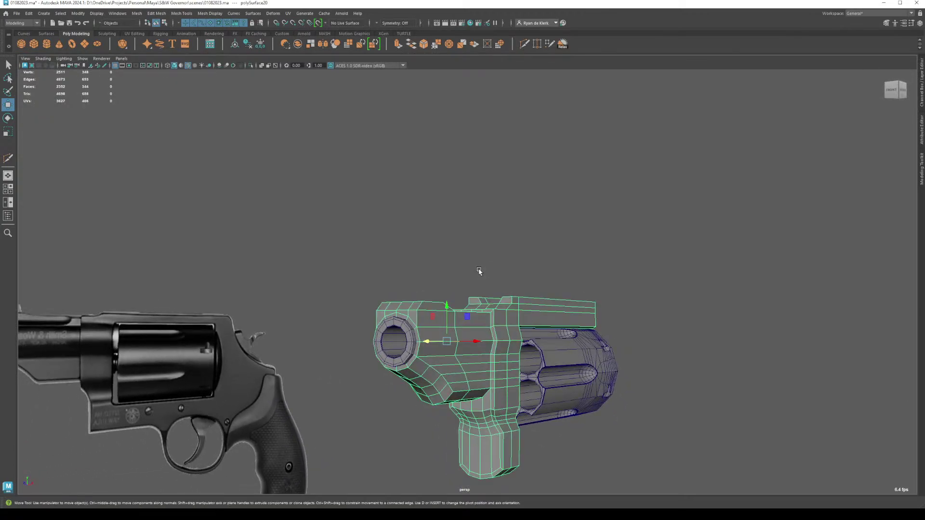
left_click(477, 284)
left_click_drag(475, 295, 451, 320, "alt")
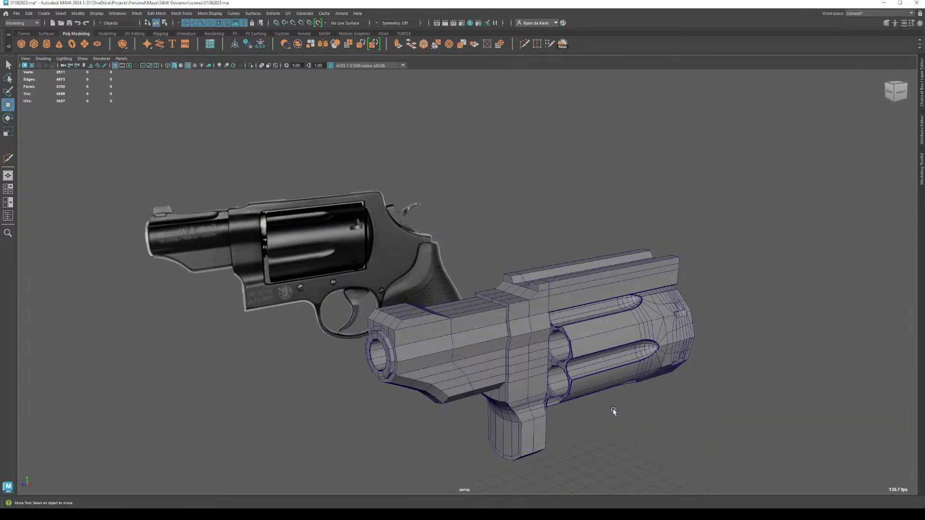
left_click_drag(614, 411, 566, 313, "alt")
key("space")
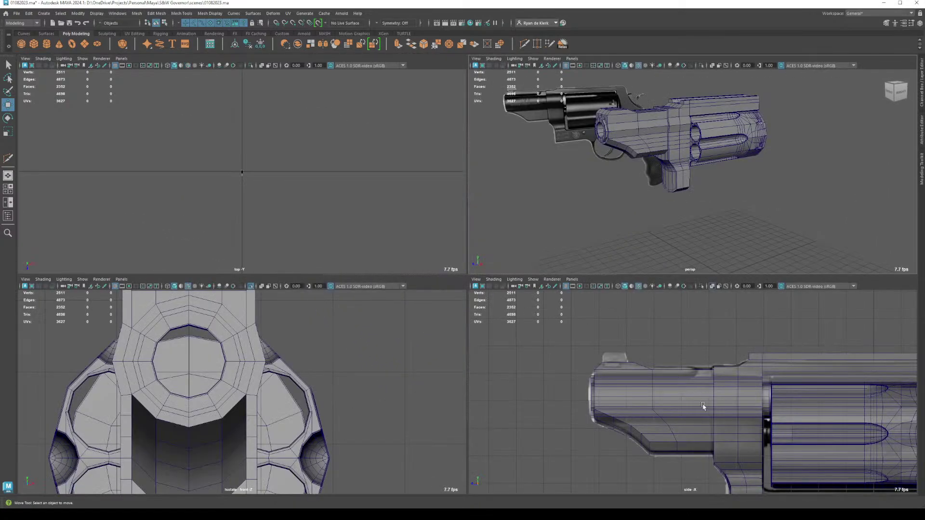
key("space")
scroll(694, 395, "down", 4)
middle_click_drag(611, 391, 511, 280, "alt")
scroll(565, 365, "up", 3)
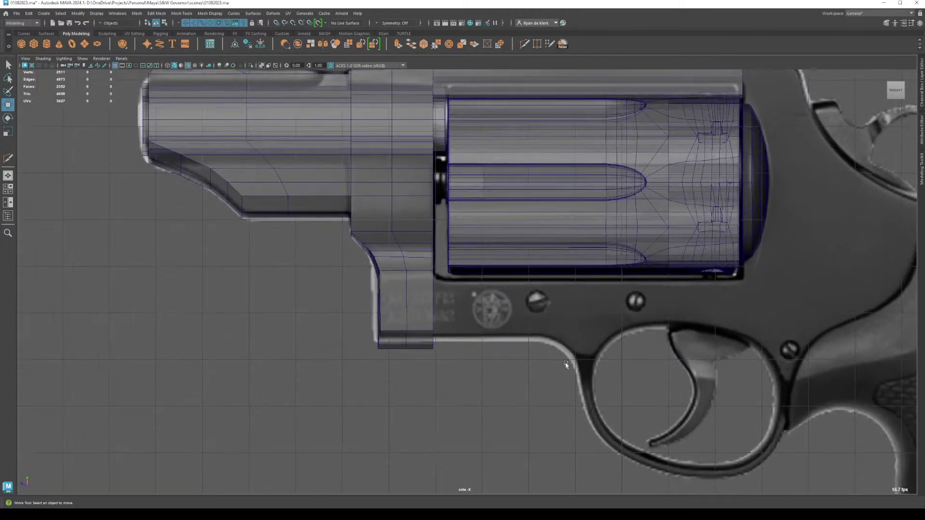
key("space")
key("space")
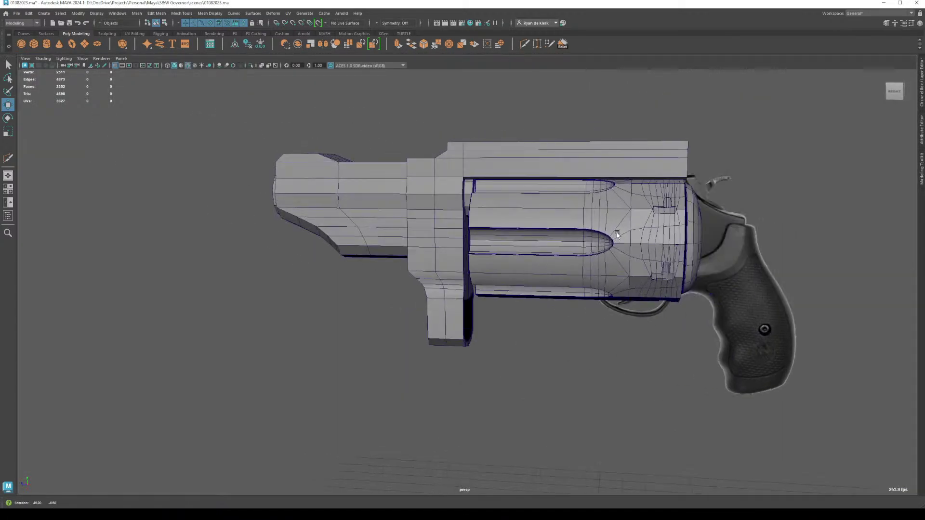
Step: Select the open border edges at the back of the frame's lower front block and fill the hole with a face
left_click_drag(617, 233, 481, 295, "alt")
left_click(384, 303)
left_click_drag(385, 304, 450, 368, "alt")
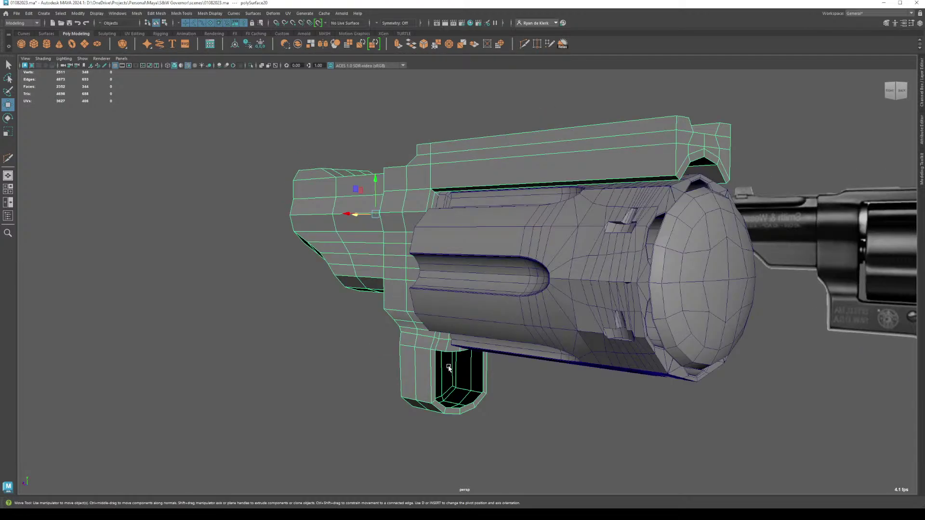
right_click_drag(384, 323, 495, 429, "alt")
middle_click_drag(496, 429, 489, 334, "alt")
left_click_drag(489, 334, 440, 252, "alt")
right_click_drag(409, 233, 406, 210)
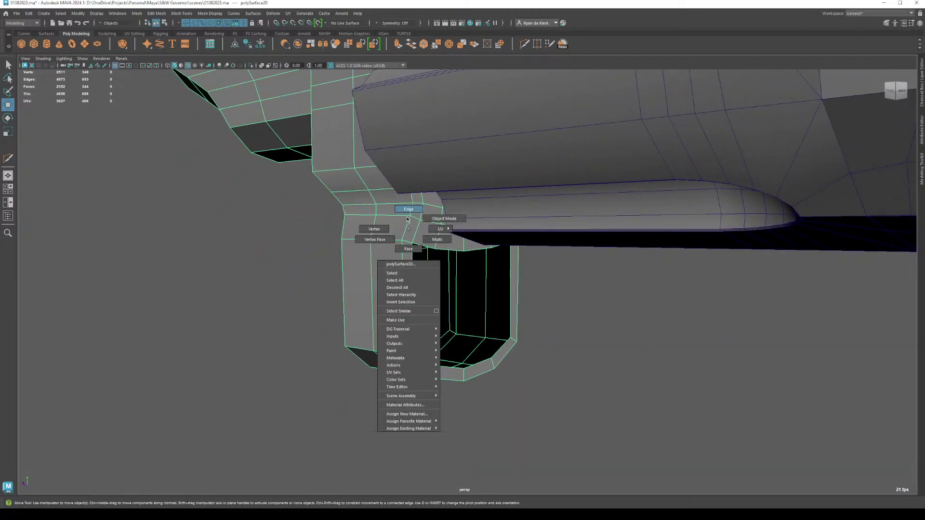
left_click(424, 247)
double_click(424, 247)
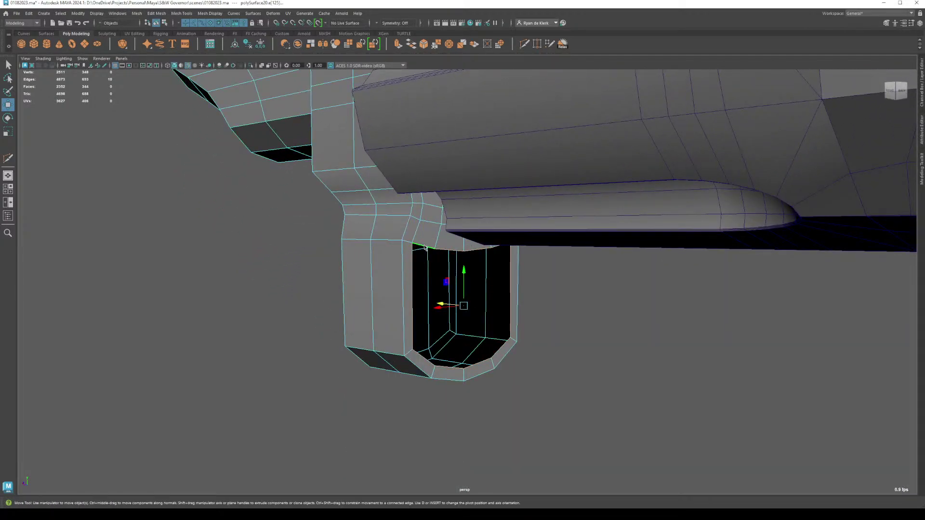
right_click_drag(423, 246, 424, 340, "shift")
Step: Cut vertical edges across the filled face with the Multi-Cut tool, connecting its upper and lower border vertices
right_click_drag(431, 268, 398, 273, "shift")
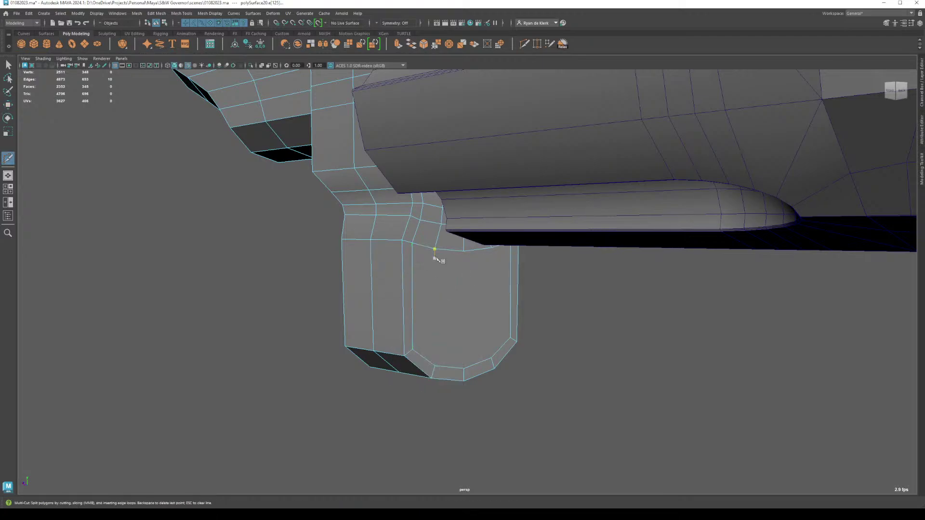
left_click(426, 254)
right_click(427, 369)
left_click_drag(426, 369, 458, 345, "alt")
left_click(516, 255)
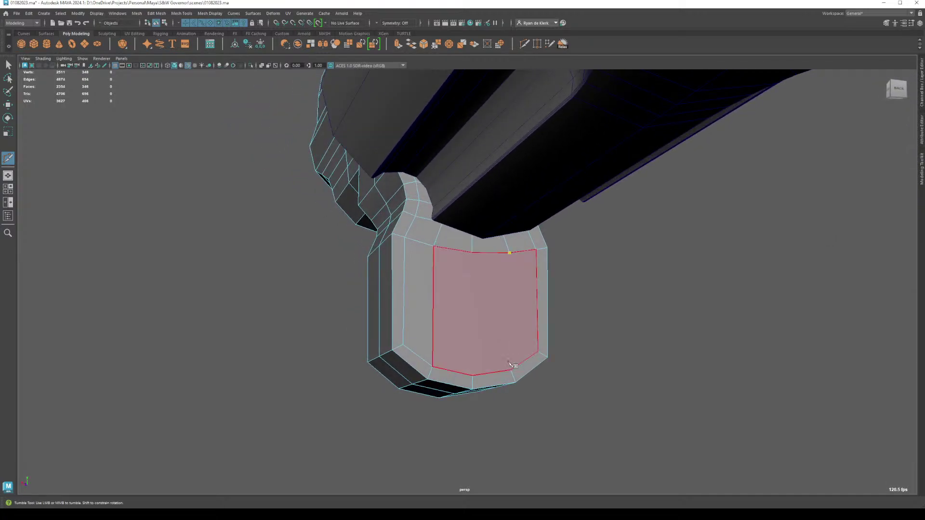
left_click(518, 367)
key("Return")
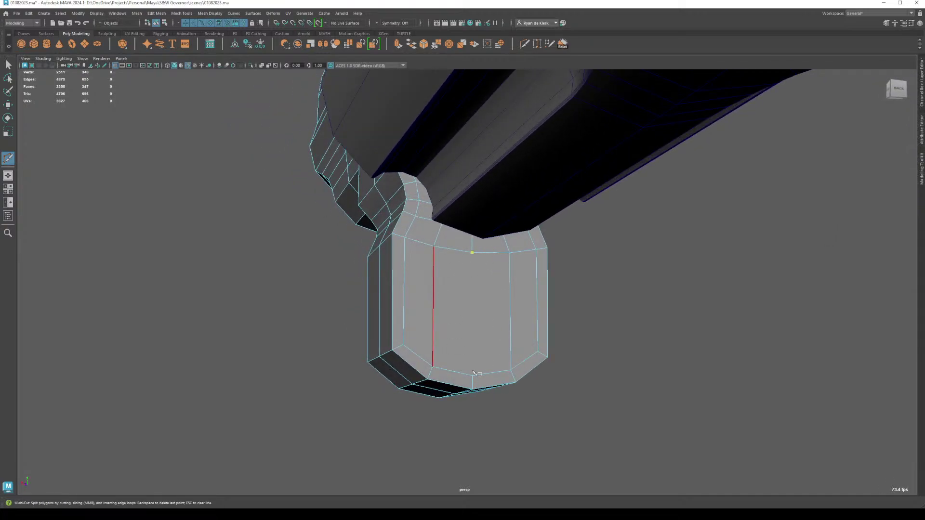
key("Return")
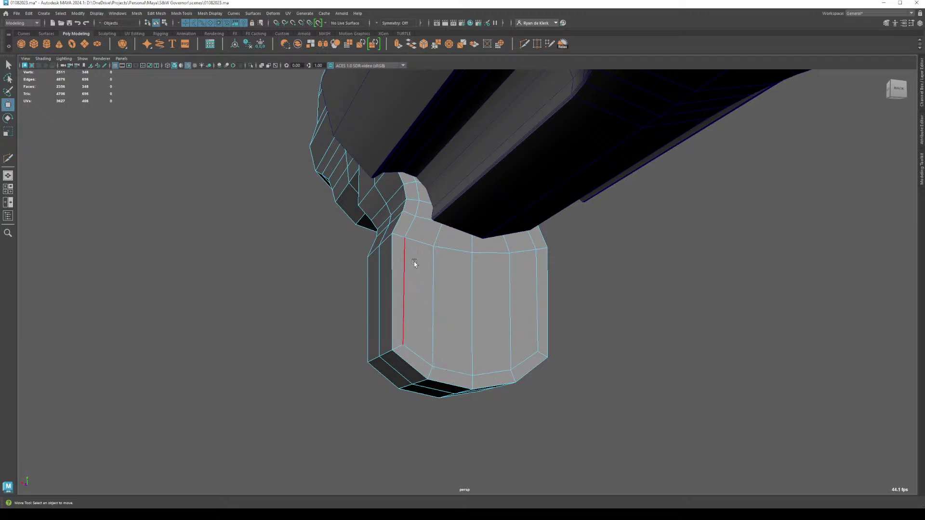
Step: Select the lower block's rear faces and extrude them rearward beneath the cylinder, snapping them level with the top strap's rear end
right_click_drag(413, 258, 401, 278)
left_click(401, 278)
left_click_drag(401, 278, 479, 322, "alt")
left_click_drag(546, 431, 696, 327)
key("space")
key("space")
middle_click_drag(733, 257, 648, 330, "alt")
left_click_drag(613, 384, 603, 383)
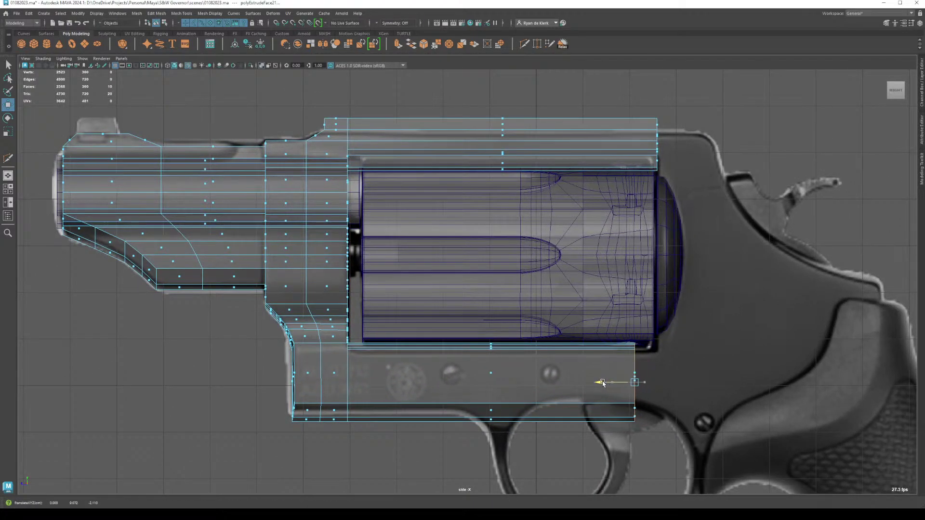
middle_click(656, 148)
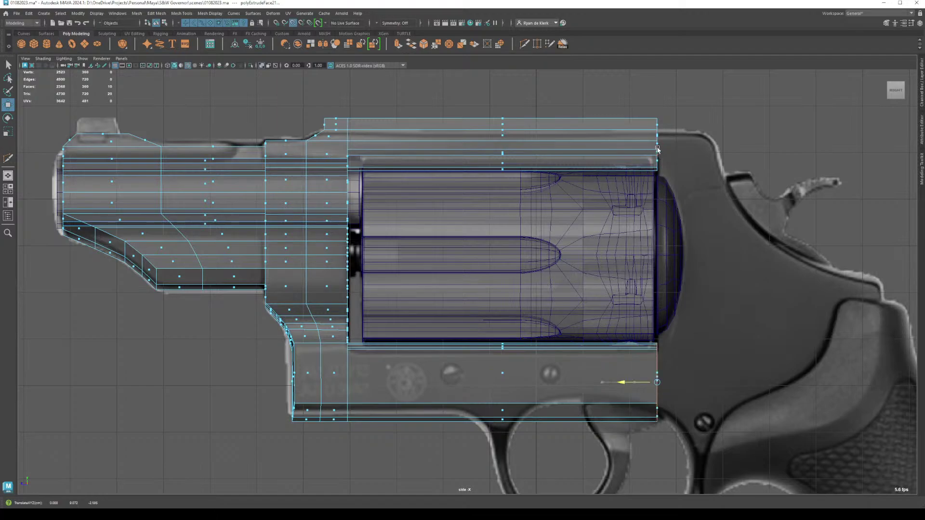
Step: Select the rear end faces of the top strap and lower frame section and extrude them slightly rearward
left_click(10, 177)
right_click_drag(626, 321, 542, 217, "alt")
left_click_drag(542, 214, 524, 291, "alt")
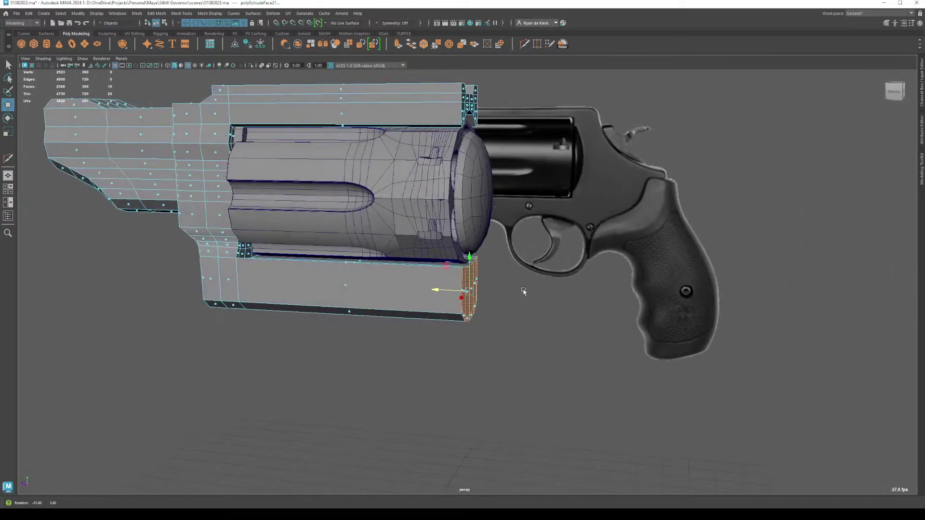
left_click(535, 290)
middle_click_drag(517, 212, 424, 323, "alt")
left_click_drag(353, 154, 461, 395)
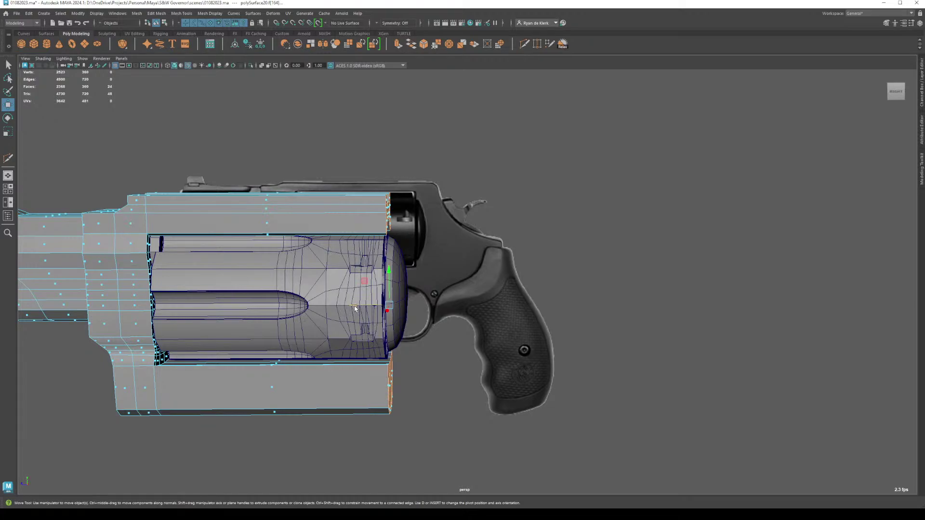
mouse_move(360, 306)
left_mouse_down("shift")
mouse_move(404, 322)
mouse_move(367, 303)
left_mouse_up("shift")
right_click_drag(368, 304, 402, 311, "alt")
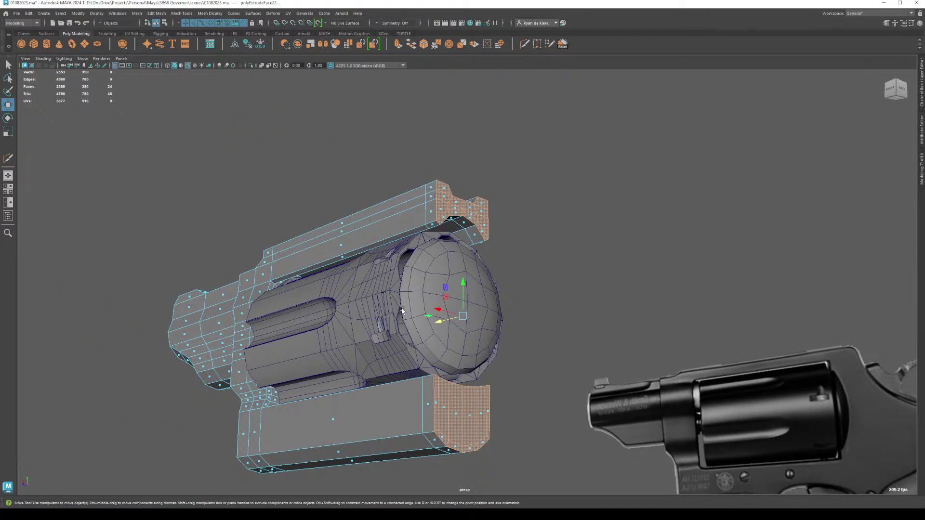
Step: Isolate the frame mesh in the perspective view and switch it to face selection
left_click_drag(402, 310, 371, 302, "alt")
middle_click_drag(371, 302, 426, 207, "alt")
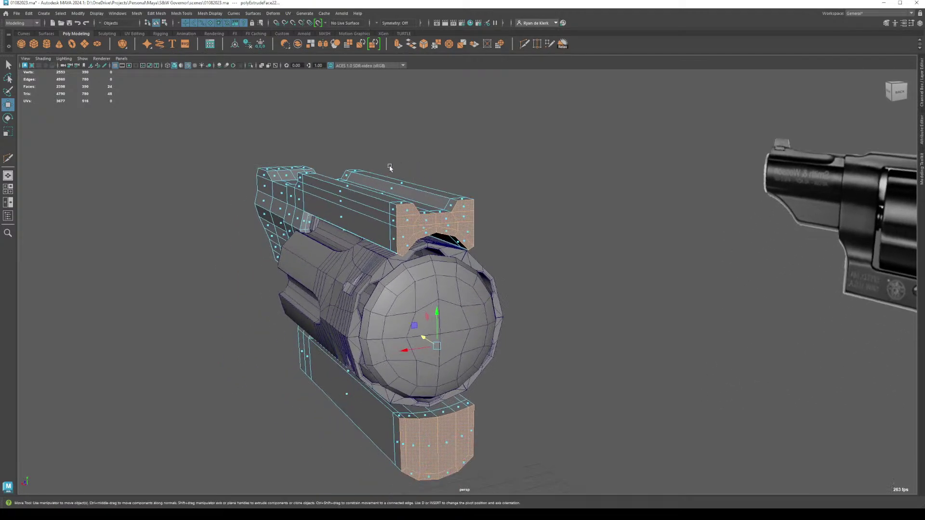
right_click_drag(384, 182, 410, 170)
key("ctrl+1")
left_click_drag(409, 236, 399, 198, "alt")
left_click_drag(386, 95, 375, 348, "alt")
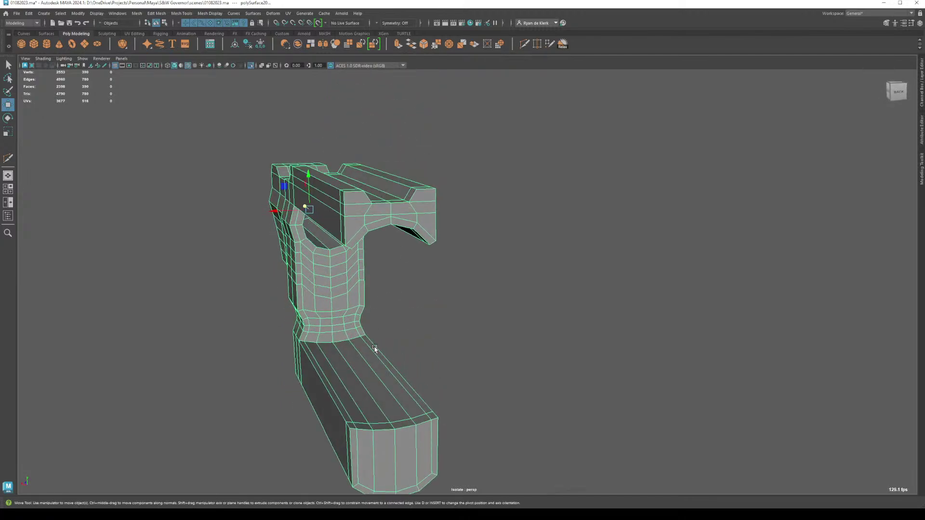
right_click_drag(380, 303, 378, 324)
Step: Select the narrow row of faces along the upper rear edge of the lower frame section
left_click(365, 427)
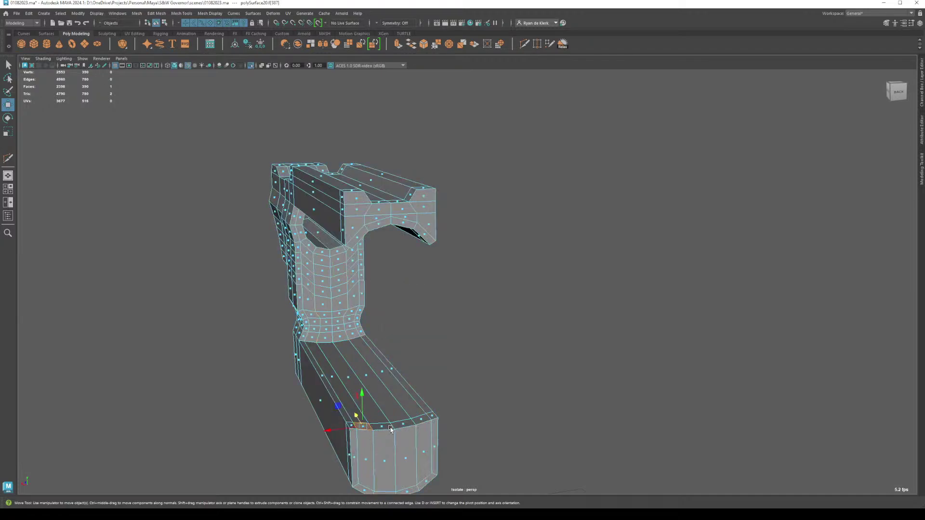
double_click(422, 421, "shift")
left_click_drag(382, 377, 367, 323, "alt")
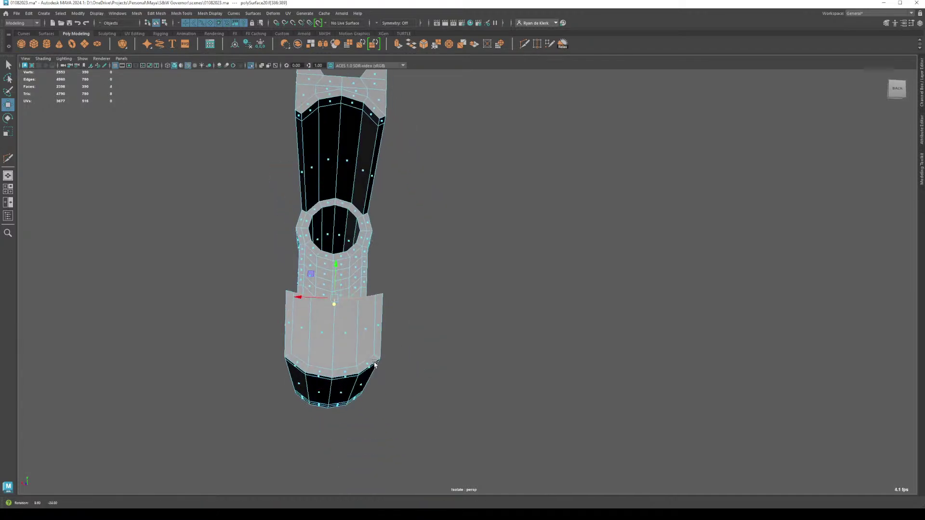
Step: Select the narrow row of faces along the underside of the top strap's rear end
left_click(299, 119)
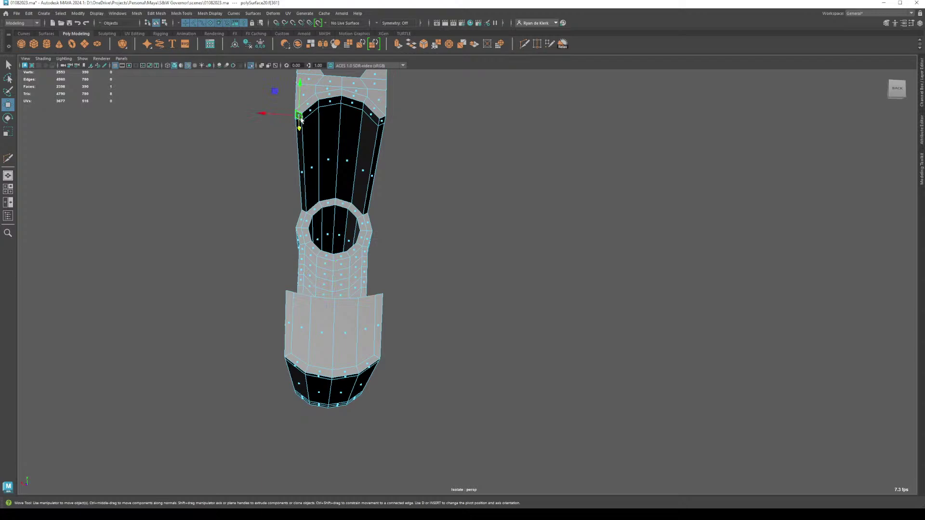
double_click(380, 123, "shift")
left_click_drag(379, 132, 356, 144, "alt")
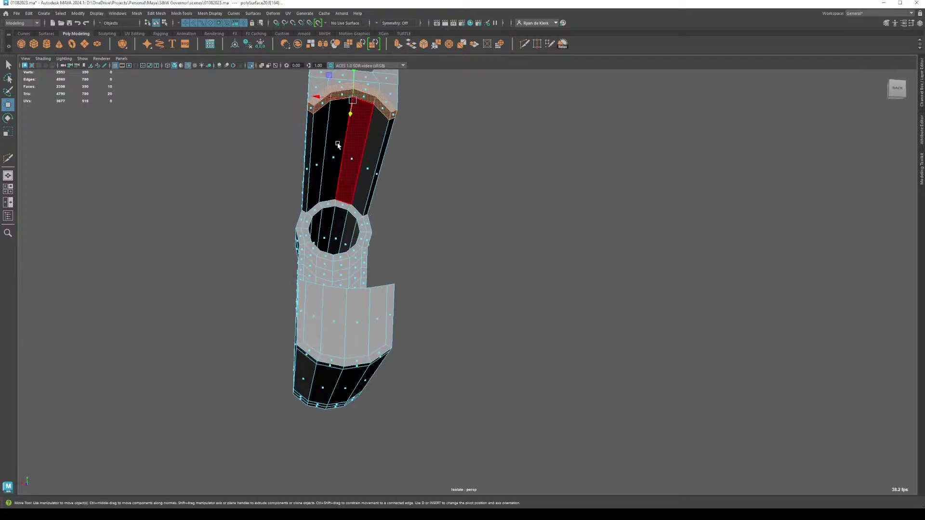
left_click(313, 109)
left_click(324, 104, "shift")
left_click(342, 97, "shift")
left_click(364, 100, "shift")
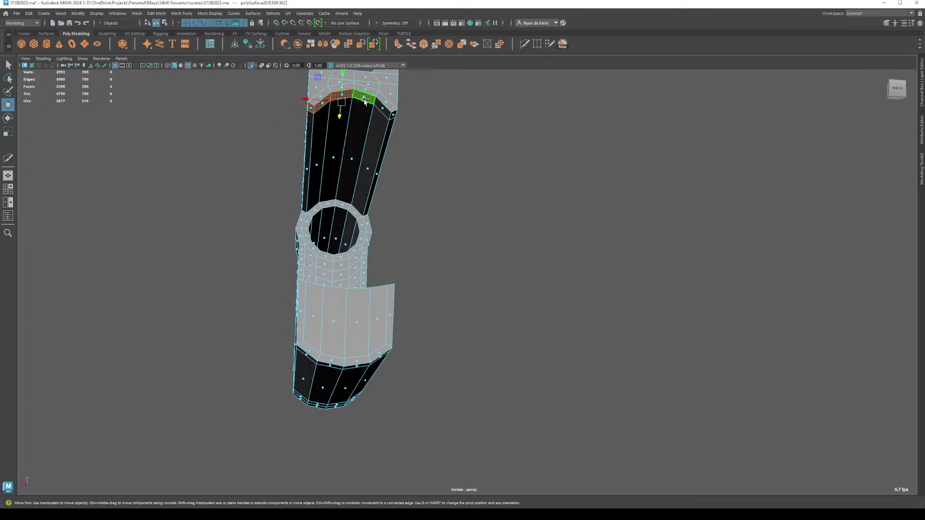
left_click(391, 114, "shift")
left_click_drag(391, 115, 407, 127, "alt")
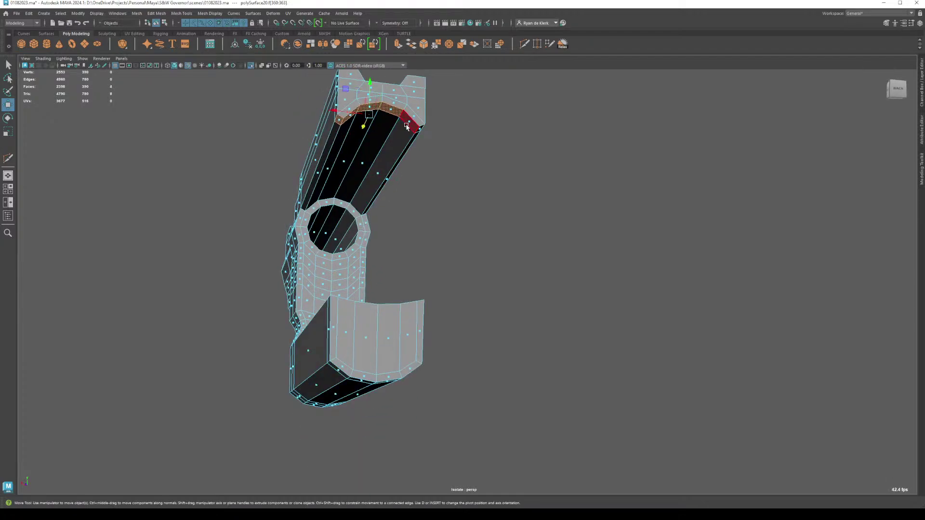
left_click(408, 123, "shift")
left_click(421, 129, "shift")
Step: Add the matching narrow row of faces along the lower frame section's upper rear edge to the selection
left_click_drag(379, 271, 376, 291, "alt")
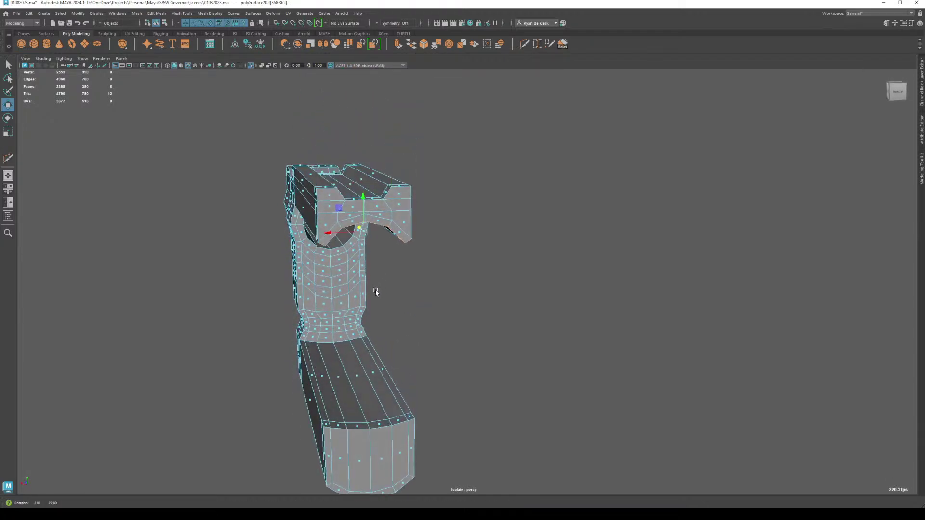
left_click(330, 425, "shift")
double_click(408, 419, "shift")
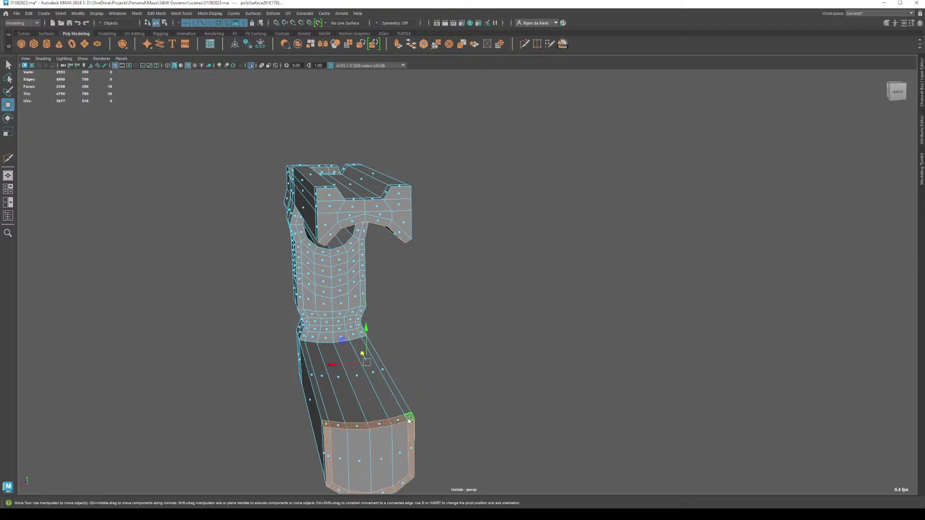
key("ctrl+z")
left_click(340, 427, "shift")
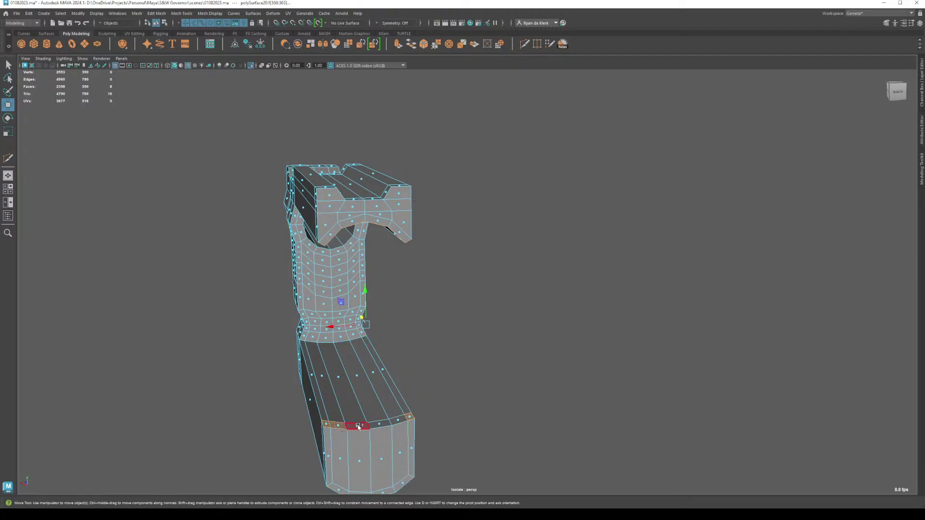
left_click(359, 428, "shift")
double_click(380, 426, "shift")
key("ctrl+z")
left_click(381, 426, "shift")
Step: Bridge the two selected face rows with 0 divisions to join the top strap to the lower frame, and return to object mode
right_click_drag(433, 332, 431, 440, "shift")
left_click_drag(320, 399, 389, 363, "alt")
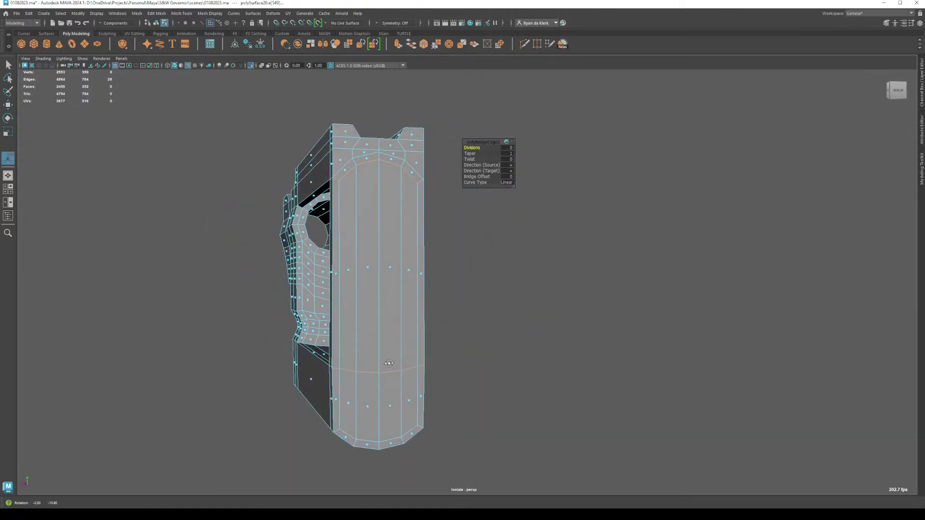
key("q")
key("F8")
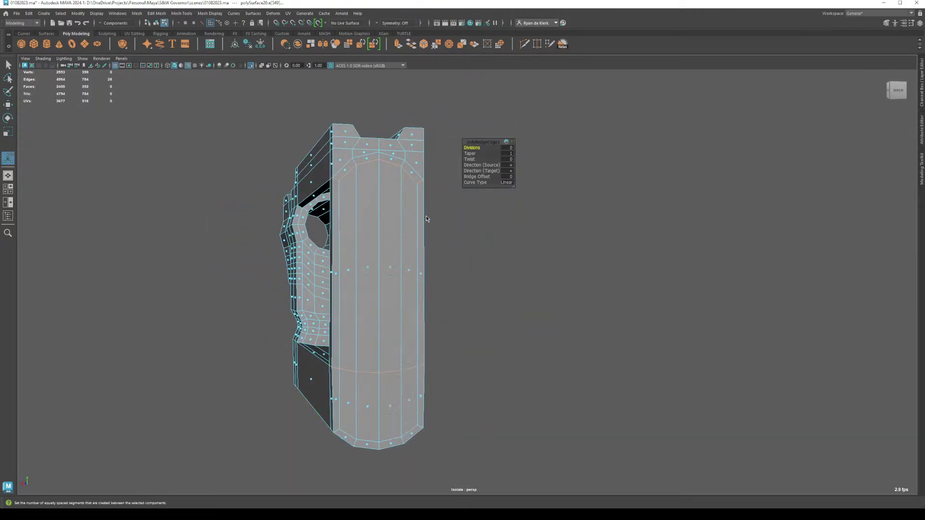
Step: End the frame's isolation to bring back the other revolver parts, and switch to the four-view layout
key("ctrl+1")
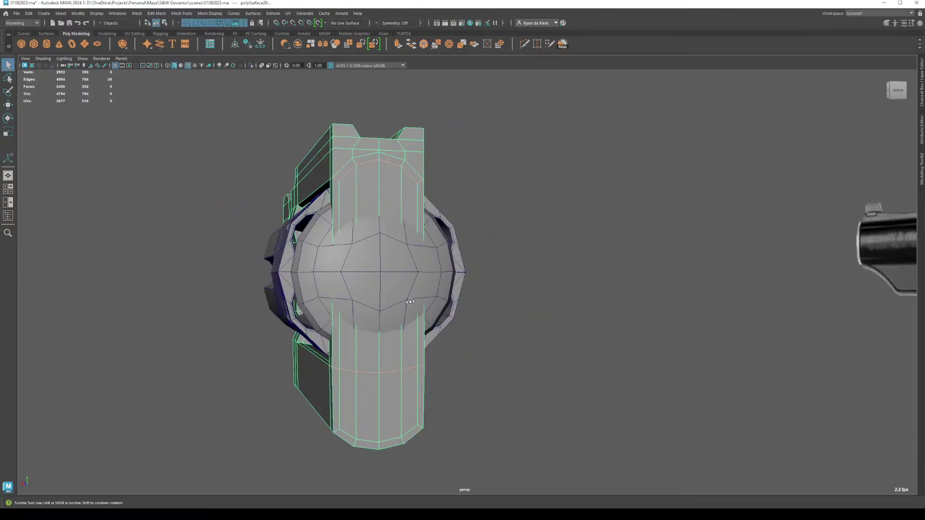
left_click_drag(410, 302, 471, 303, "alt")
key("space")
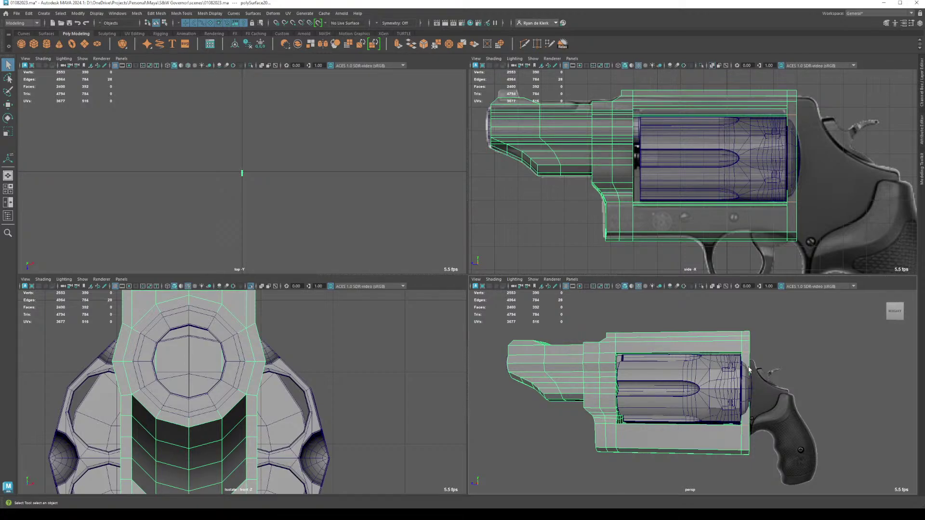
Step: Select all faces on the frame's rear end and extrude them back to the end of the reference's top strap
key("space")
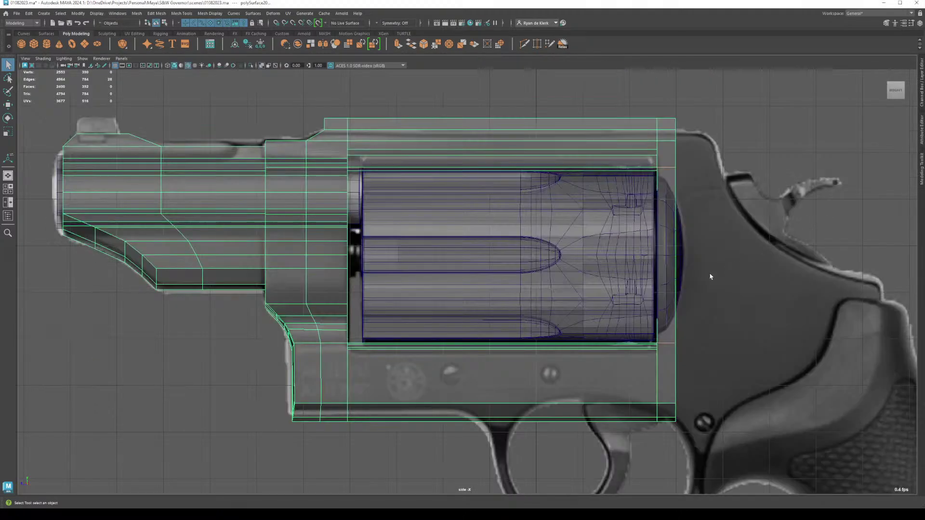
left_click_drag(711, 275, 657, 281, "alt")
key("space")
left_click_drag(751, 415, 710, 355, "alt")
right_click_drag(739, 225, 709, 237)
right_click_drag(739, 96, 738, 126)
left_click_drag(831, 91, 790, 260)
middle_click_drag(844, 232, 741, 249, "alt")
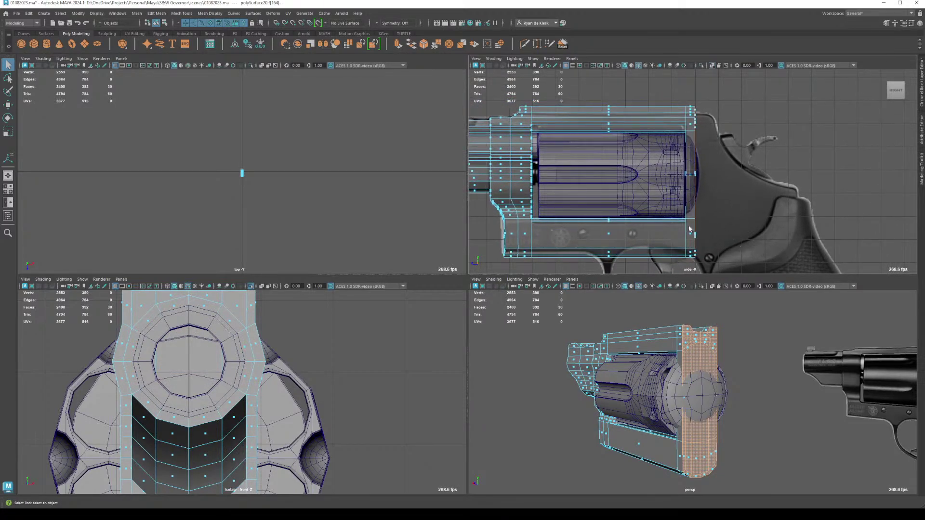
key("ctrl+e")
left_click_drag(661, 188, 681, 188)
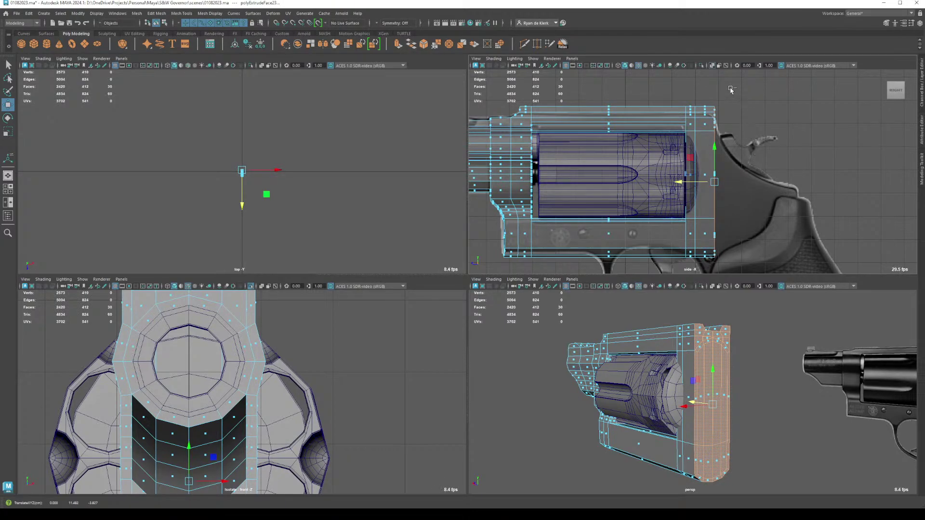
Step: Deselect the raised top strap's rear faces and extrude the remaining rear faces back to the top of the reference grip
left_click_drag(728, 90, 708, 138, "ctrl")
left_click_drag(684, 190, 770, 196, "ctrl")
key("ctrl+e")
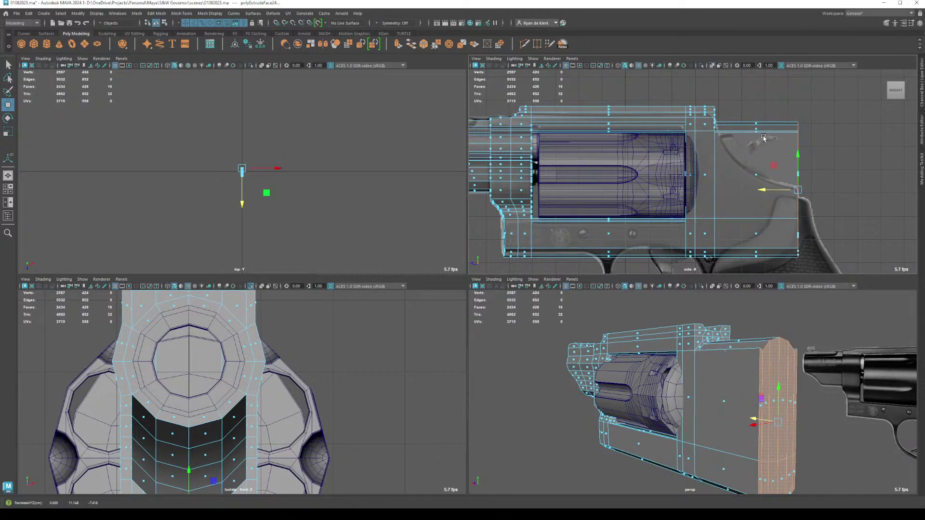
Step: Lower the upper rear corner vertices to slope the frame down toward the grip, and maximize the side view
right_click_drag(763, 138, 735, 137)
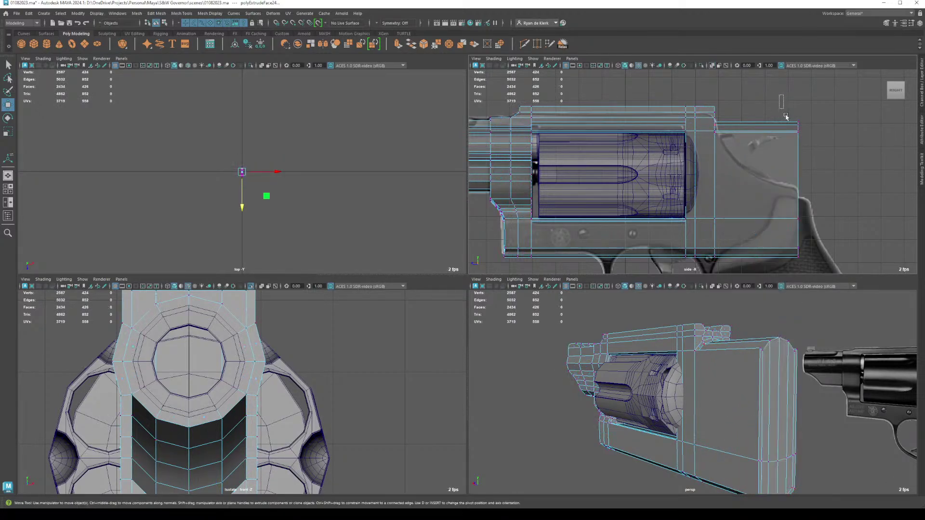
left_click_drag(786, 114, 815, 140)
left_click_drag(796, 94, 792, 160)
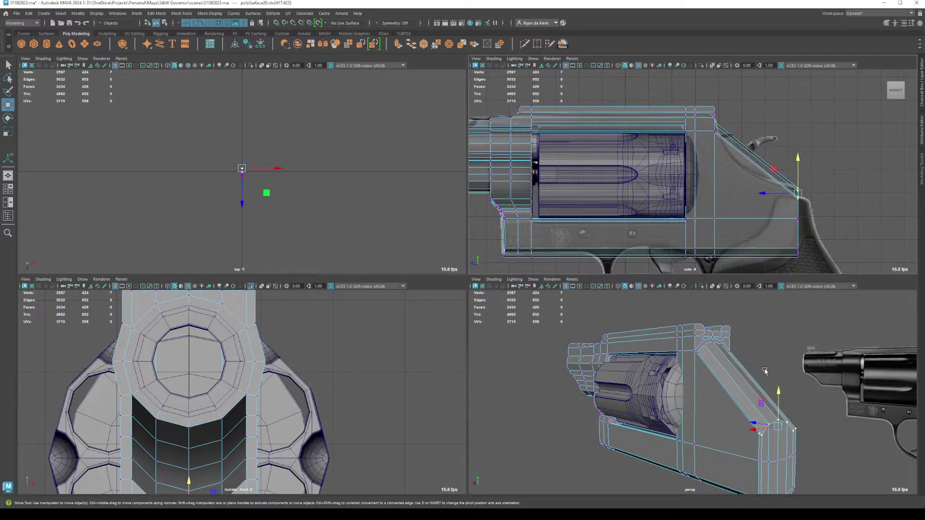
left_click_drag(765, 370, 833, 372, "alt")
key("space")
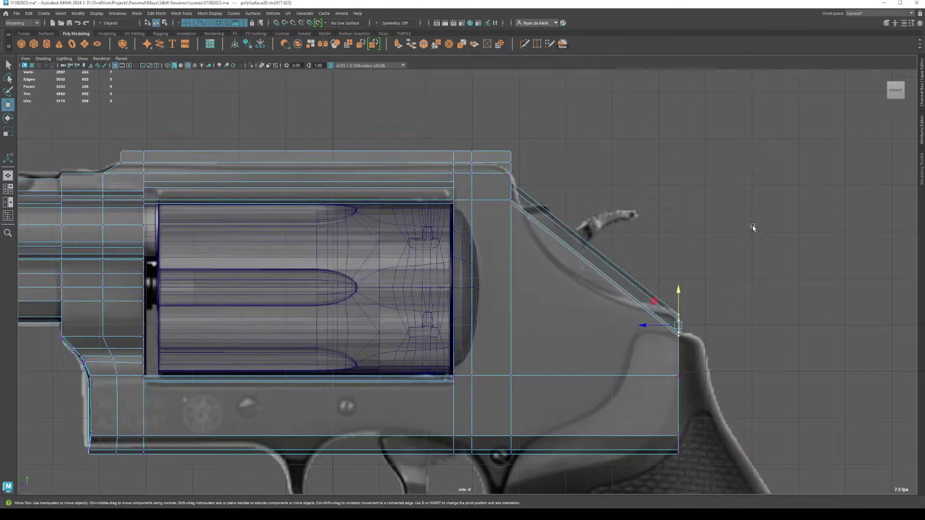
Step: Try to pull the middle row of vertices on the frame's rear end back to the grip's outline
middle_click_drag(734, 333, 663, 227, "alt")
left_click_drag(707, 266, 648, 214)
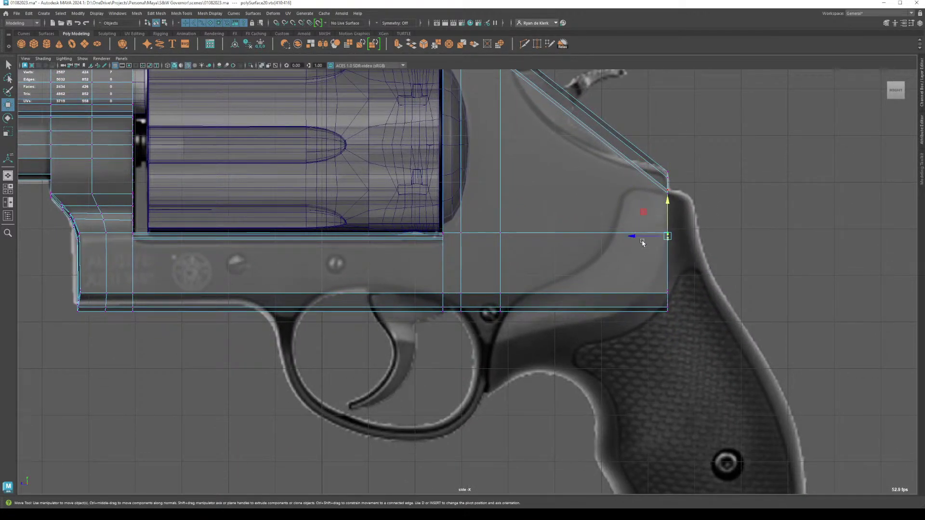
key("r")
key("w")
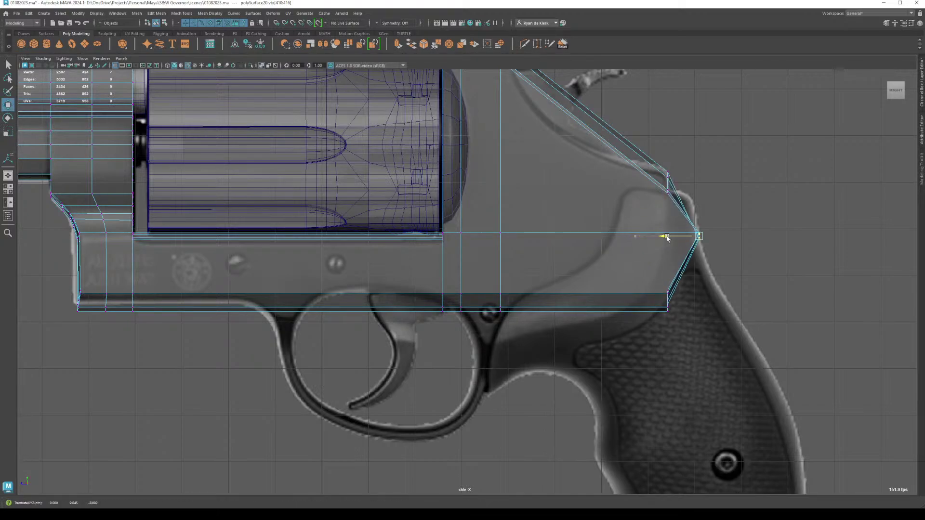
left_click(713, 254)
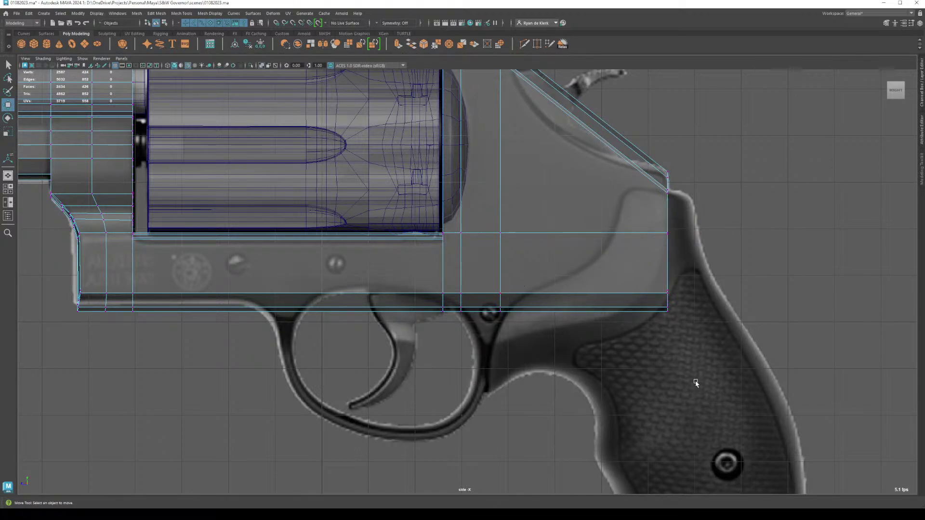
Step: Move the underside vertices behind the trigger guard down and slightly forward to match the reference frame, and return to object mode
middle_click_drag(576, 241, 692, 265, "alt")
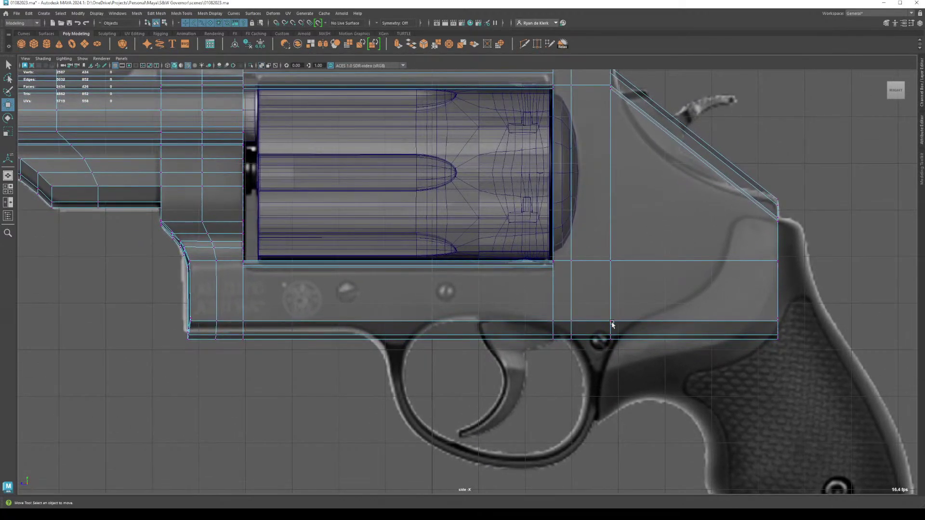
left_click_drag(593, 302, 647, 366)
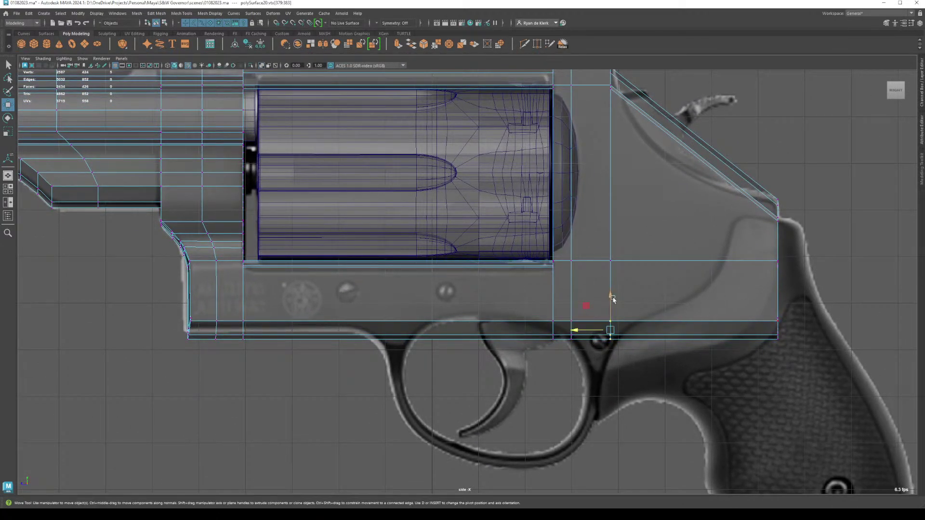
left_click_drag(612, 299, 608, 373)
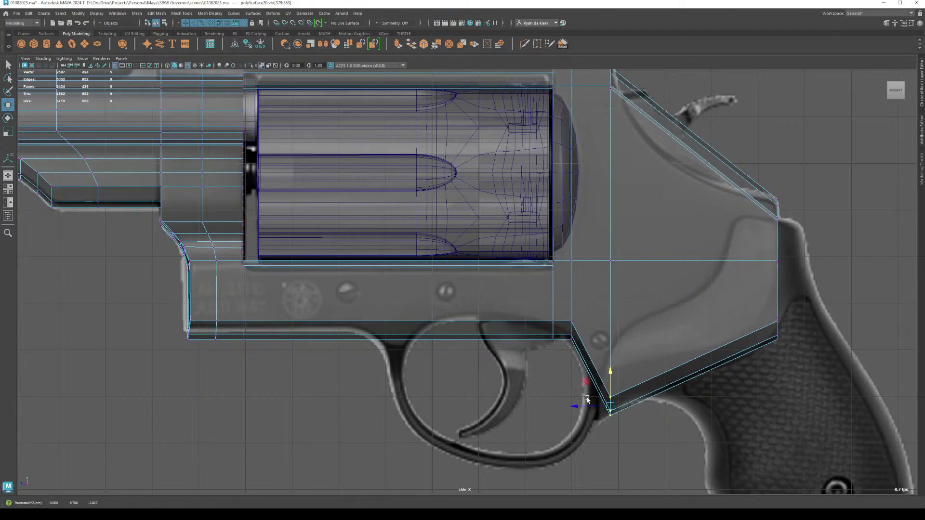
left_click_drag(586, 405, 574, 409)
left_click_drag(578, 315, 562, 381)
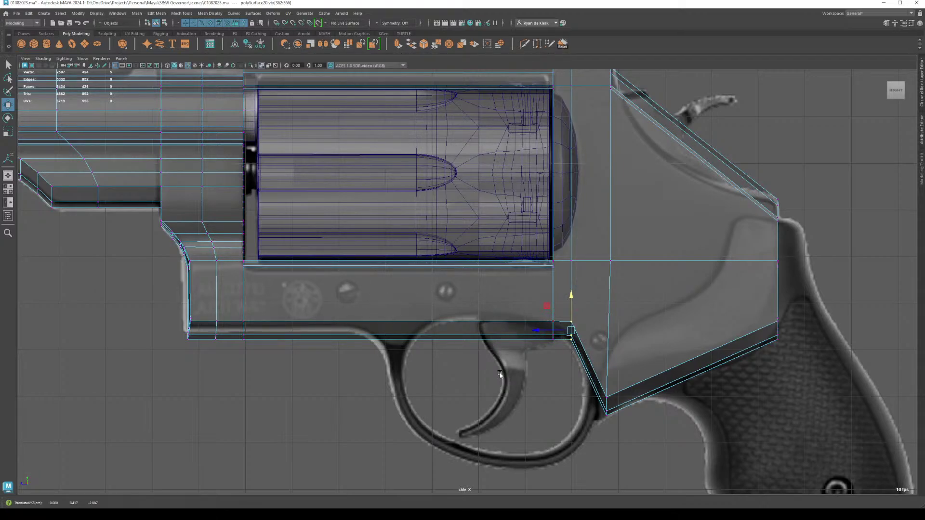
left_click(790, 246)
right_click_drag(790, 246, 747, 305, "alt")
Step: Switch to the single perspective view and examine the extended frame from the rear, front and side
middle_click_drag(732, 240, 619, 310, "alt")
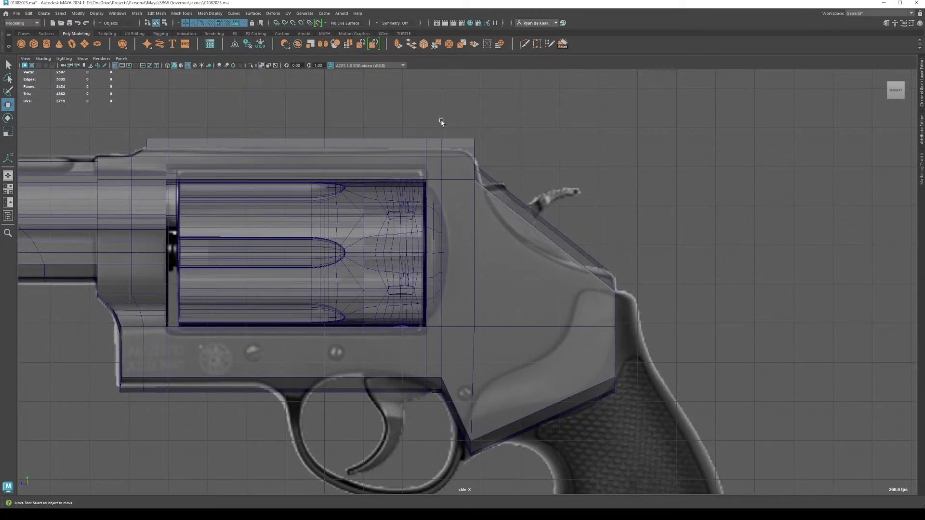
left_click(8, 174)
left_click_drag(605, 305, 485, 275, "alt")
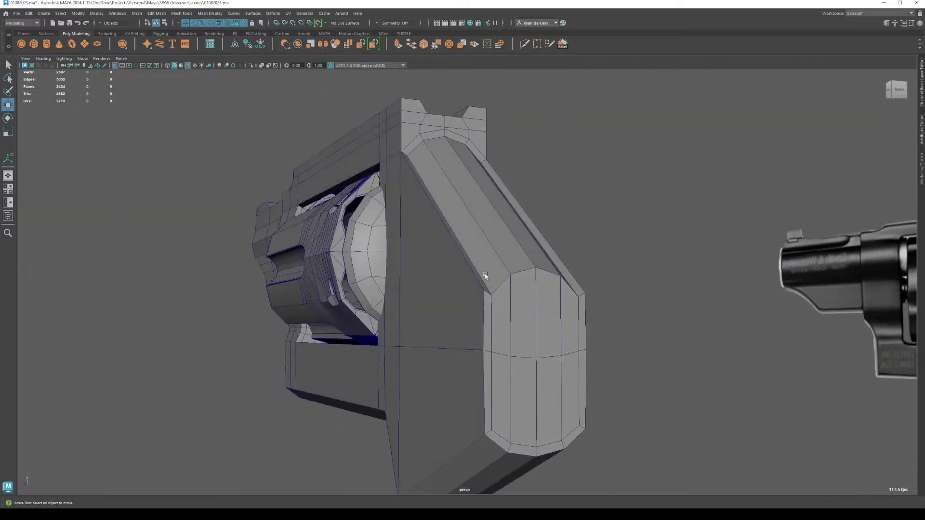
right_click_drag(464, 265, 499, 256)
scroll(605, 267, "down", 7)
left_click_drag(434, 273, 561, 288, "alt")
middle_click_drag(506, 246, 547, 234, "alt")
right_click_drag(546, 234, 577, 270, "alt")
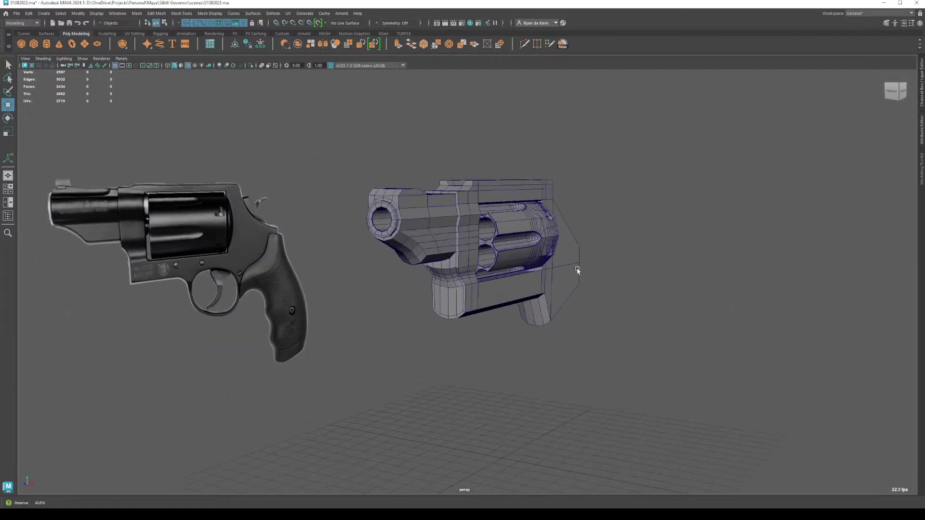
left_click_drag(577, 271, 535, 264, "alt")
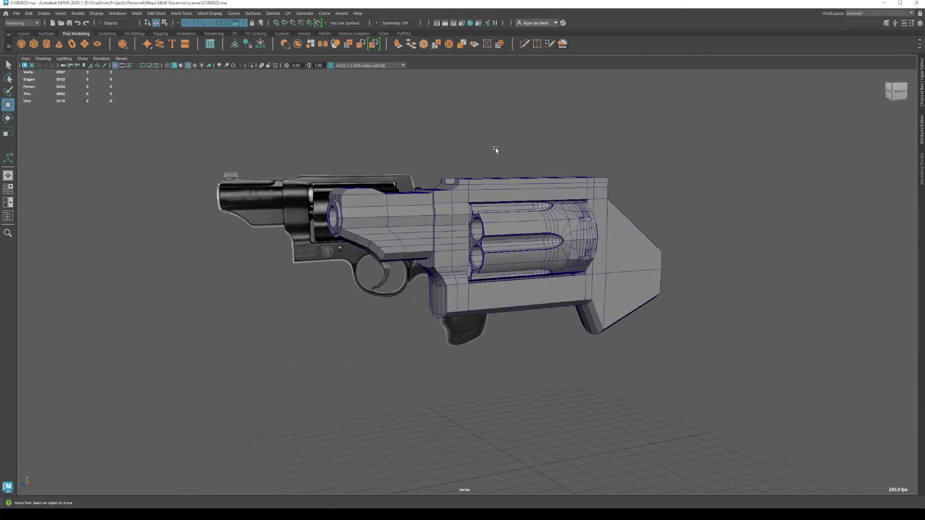